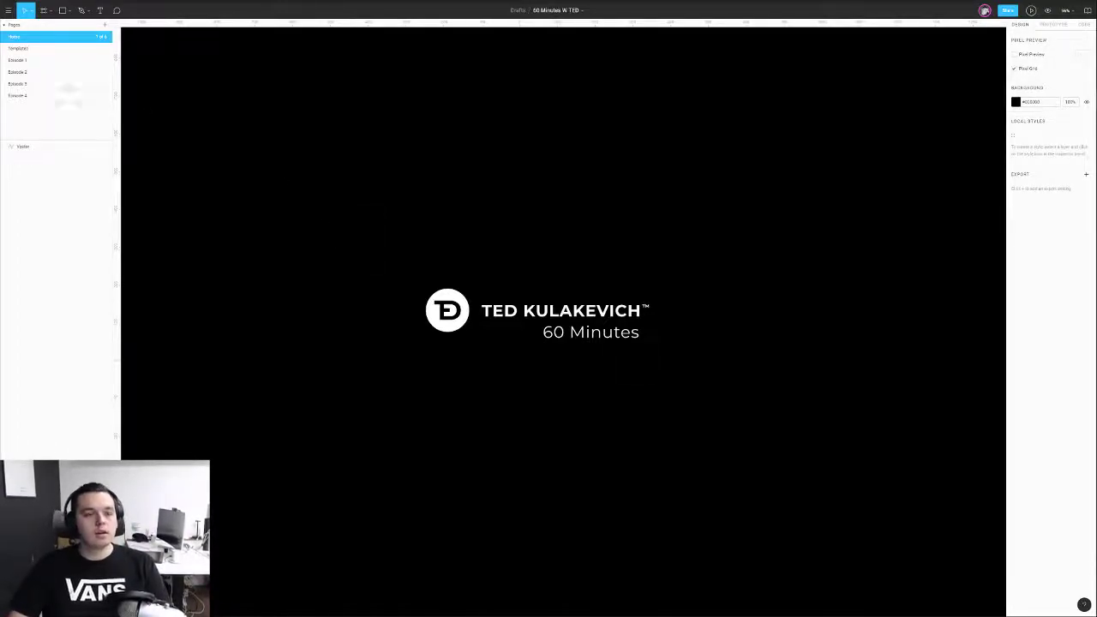
- Open the Episode 4 page and bring the Tile homepage screenshot into close view
left_click(33, 96)
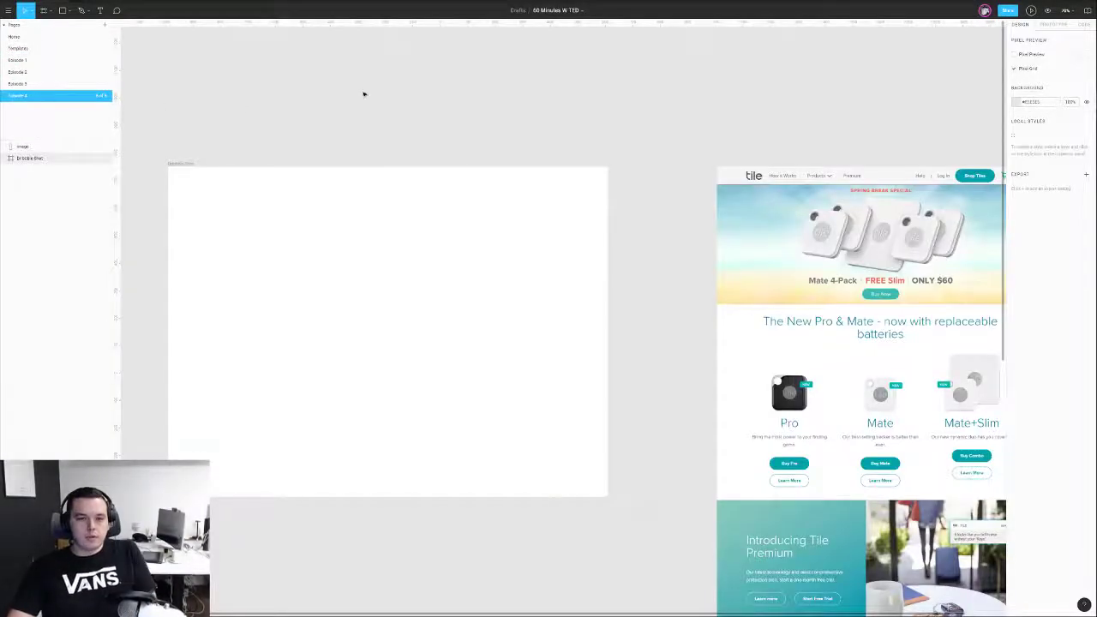
scroll(434, 97, "down", 2)
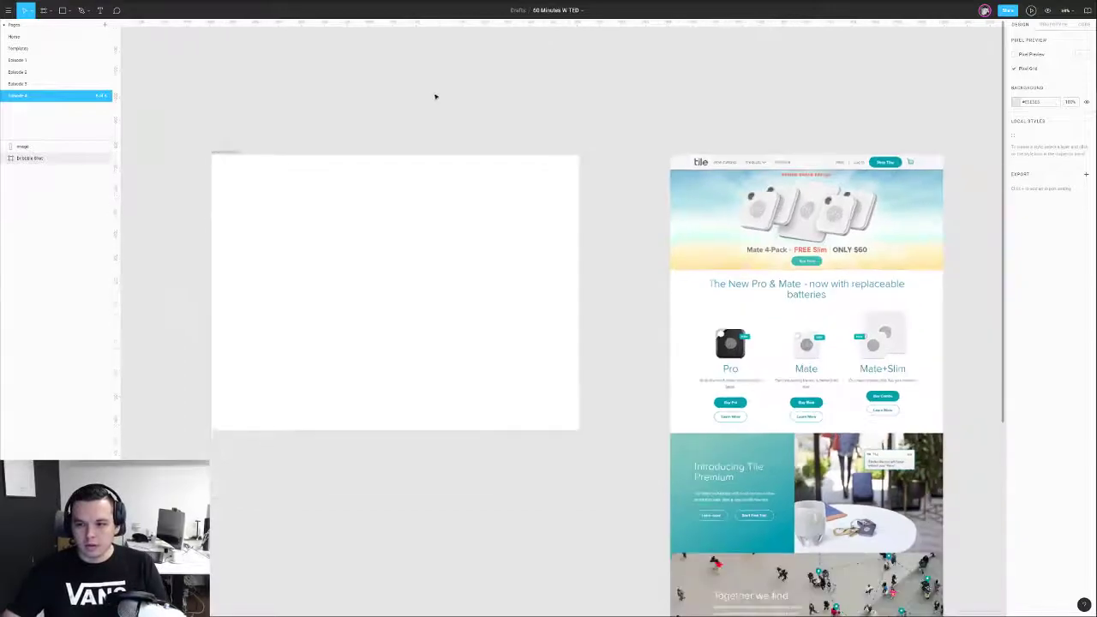
scroll(491, 81, "up", 1)
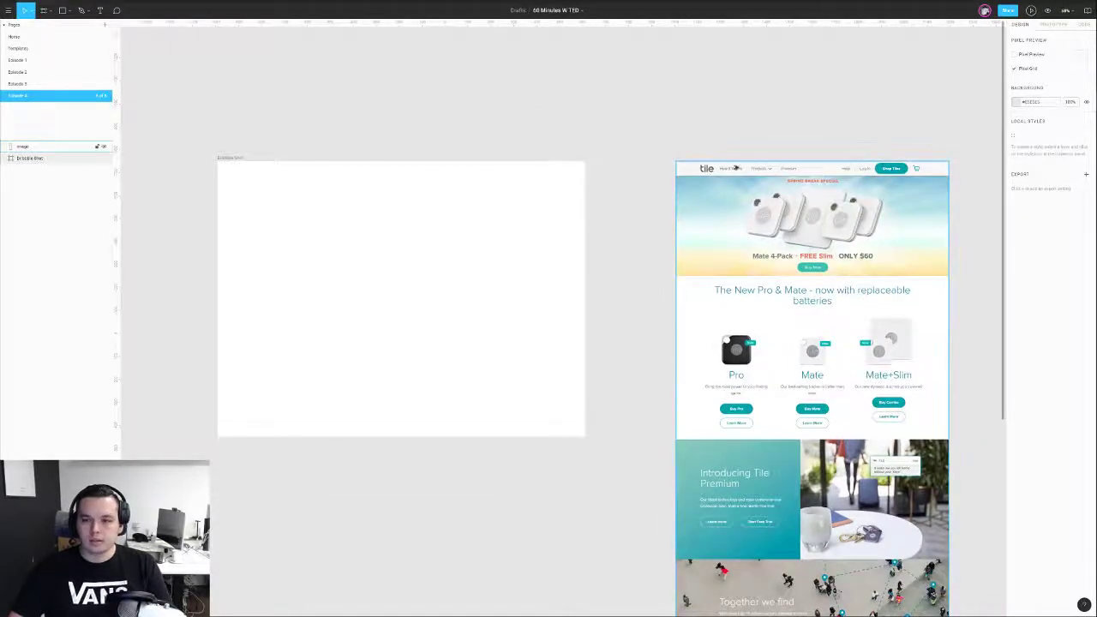
scroll(789, 151, "right", 3)
scroll(678, 139, "up", 3)
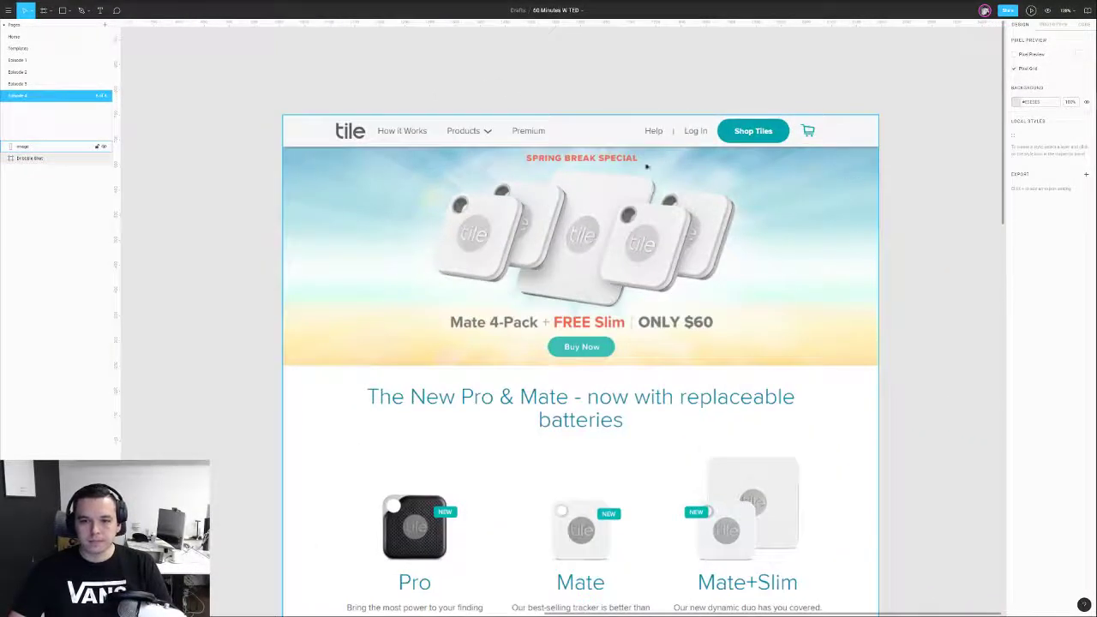
scroll(626, 69, "right", 1)
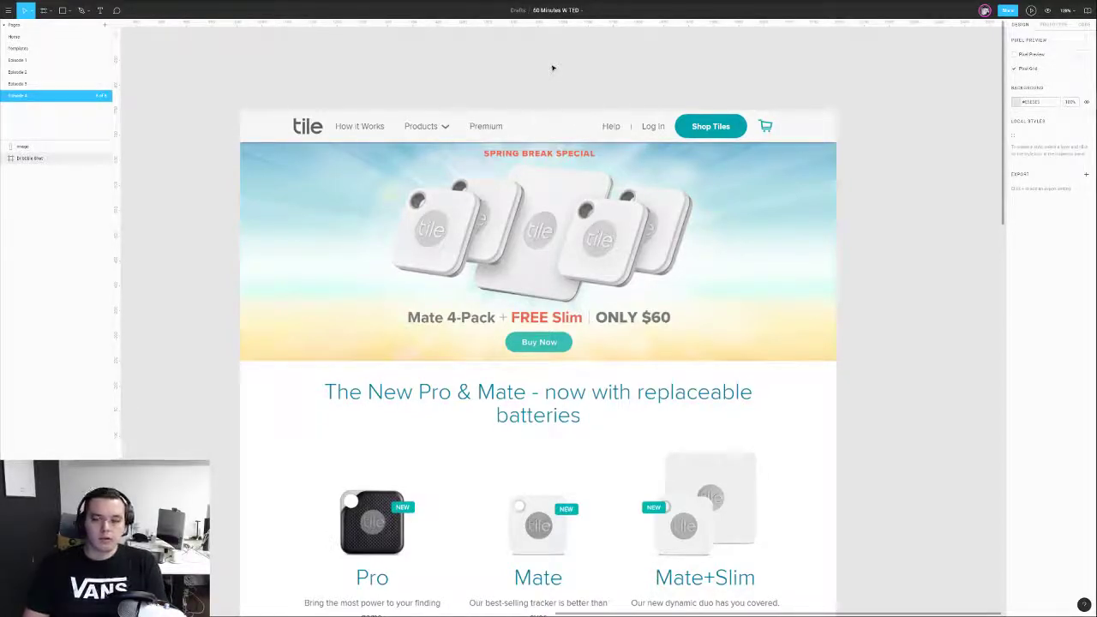
- Examine the hero banner and the product section of the Tile homepage screenshot
left_click_drag(420, 64, 616, 114)
scroll(506, 72, "down", 2)
scroll(512, 74, "down", 1)
scroll(616, 114, "down", 1)
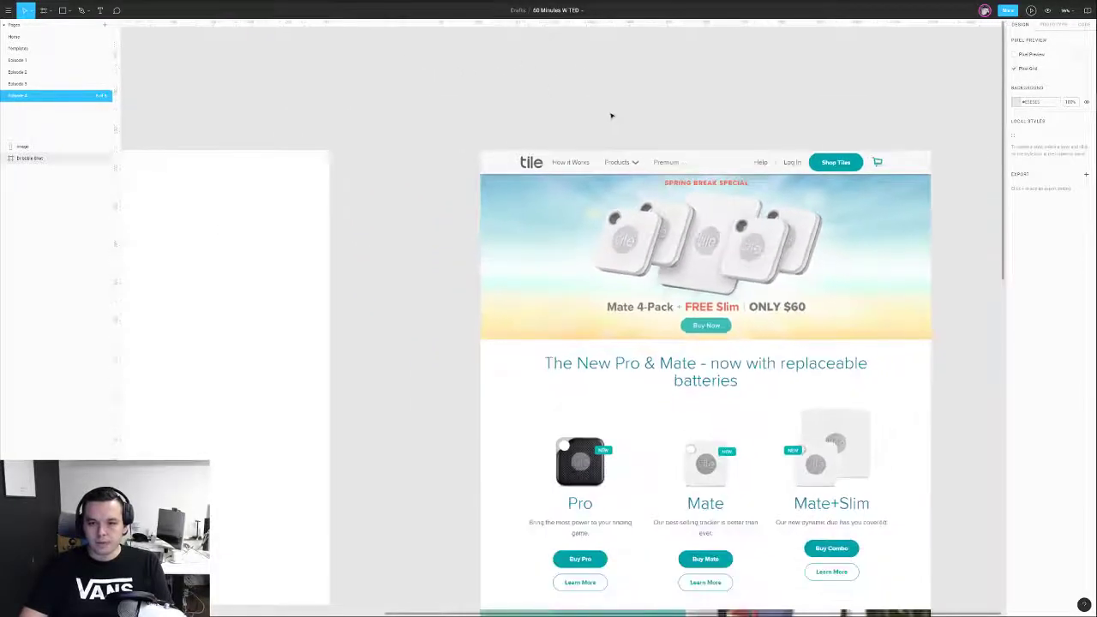
scroll(728, 106, "right", 2)
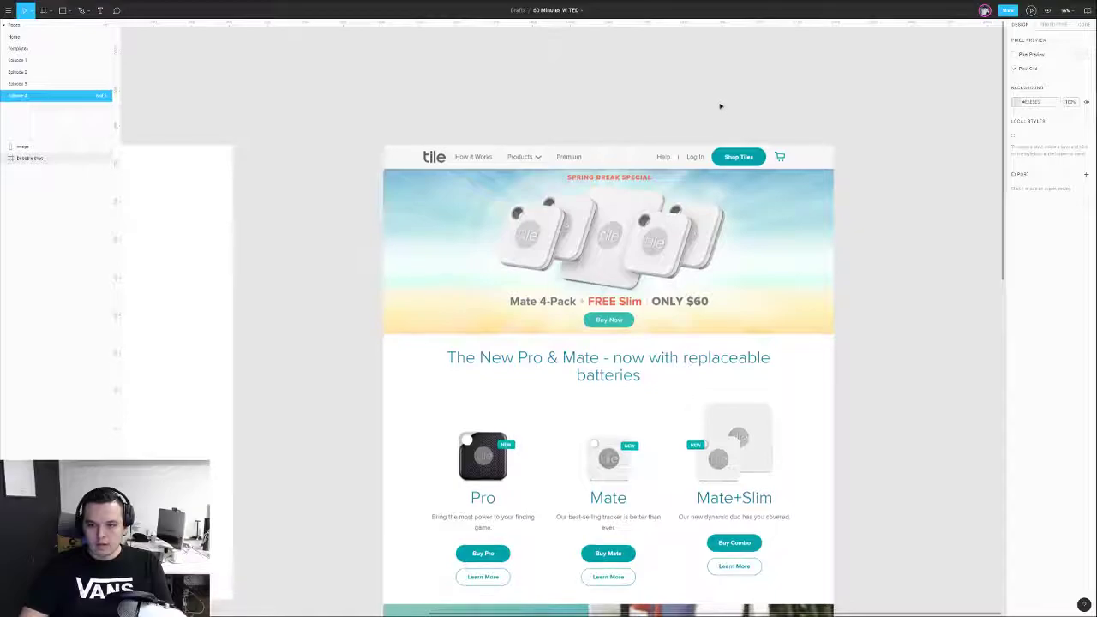
scroll(718, 106, "down", 1)
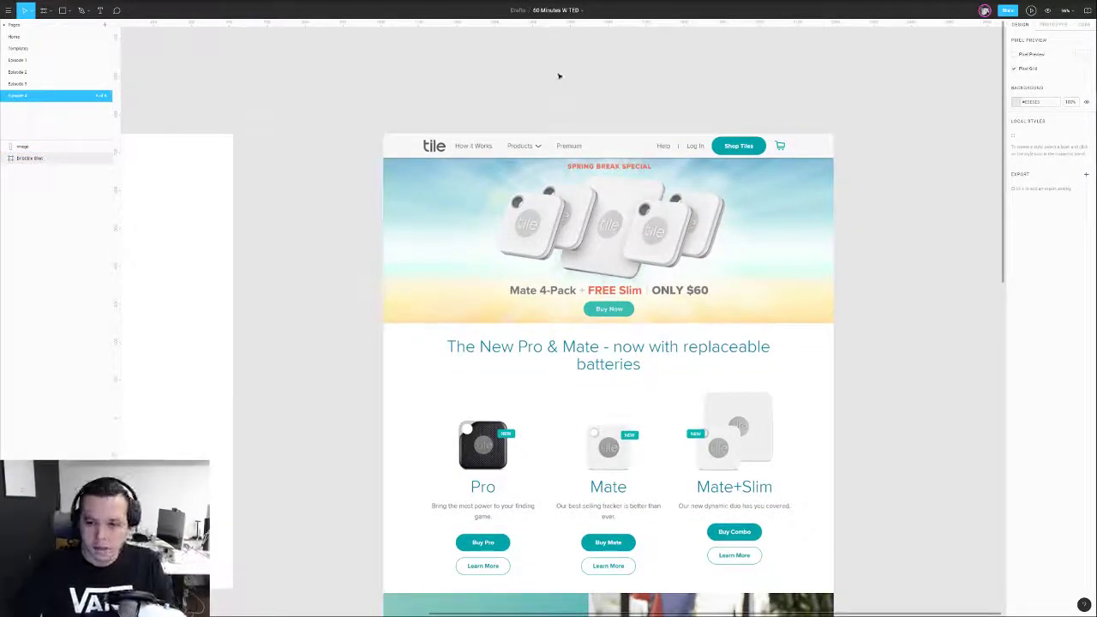
scroll(375, 91, "left", 2)
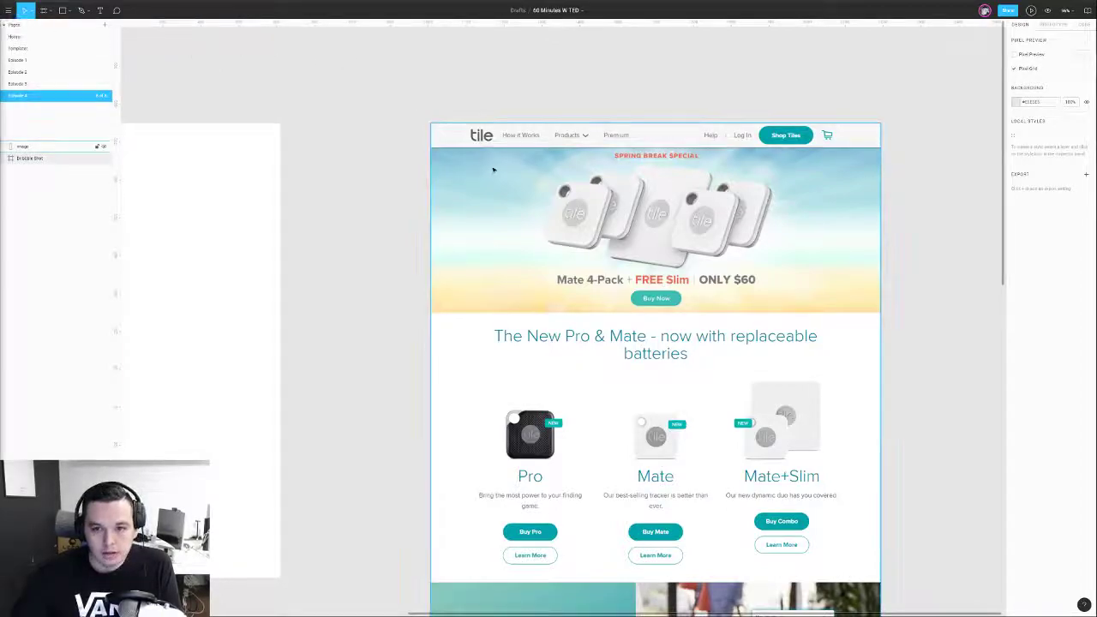
left_click_drag(420, 149, 523, 144)
left_click(398, 101)
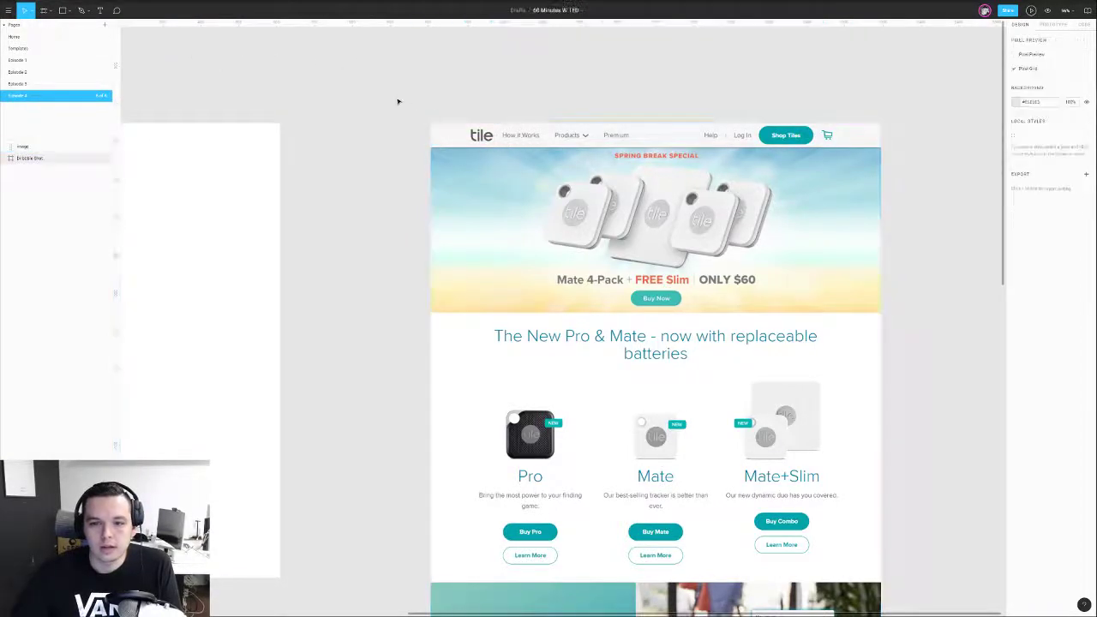
- Examine the full-length Tile homepage screenshot alongside the empty Dribbble Shot frame
key("shift+1")
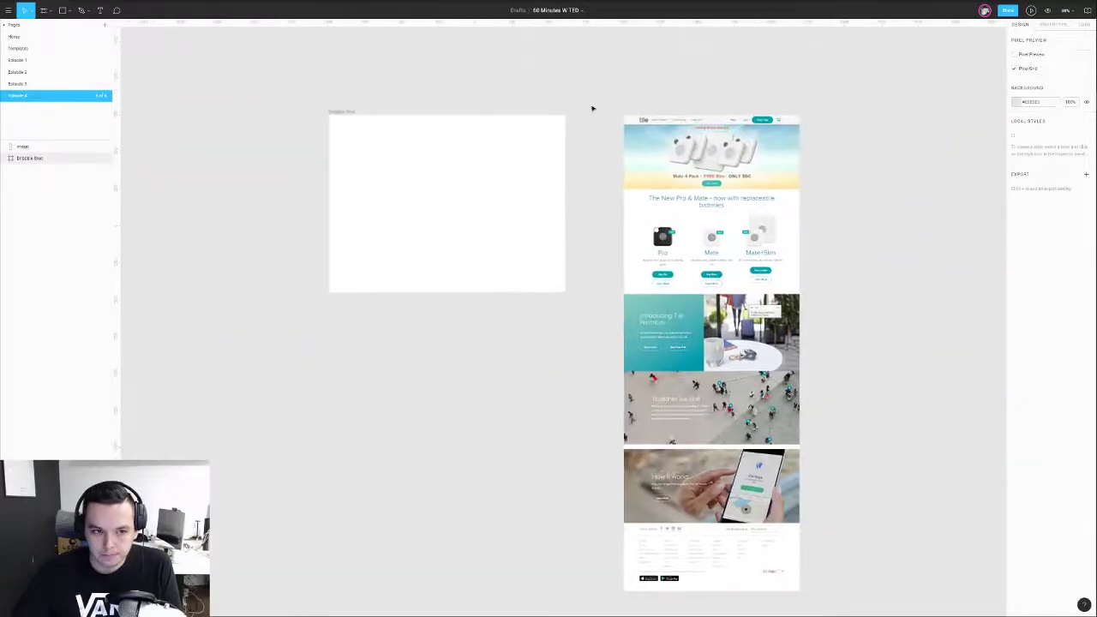
scroll(591, 113, "up", 2)
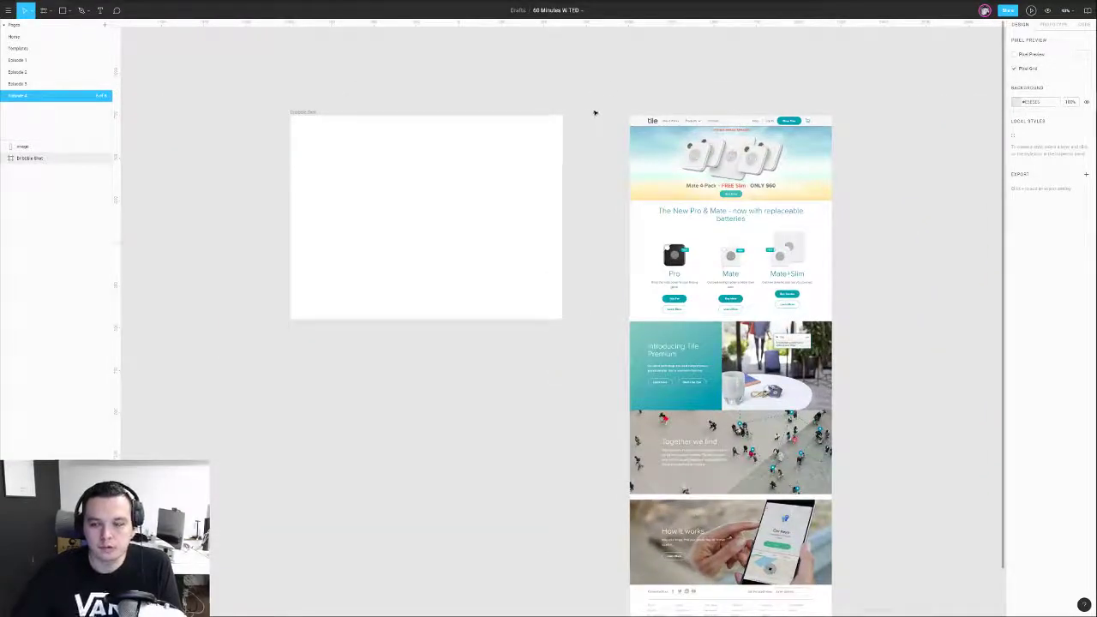
scroll(592, 115, "right", 2)
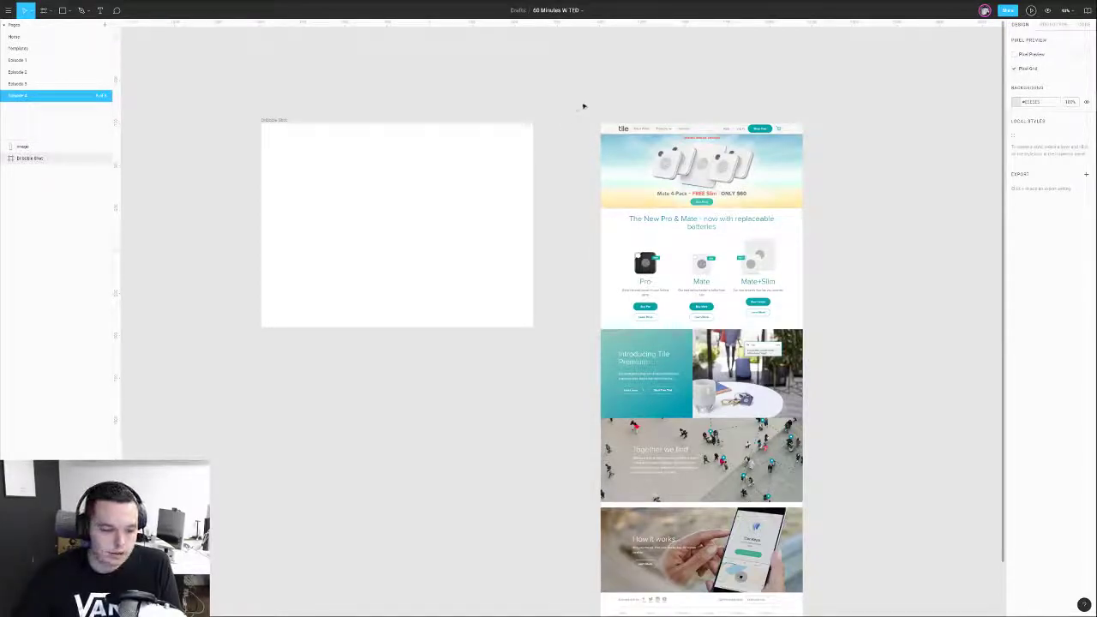
scroll(603, 83, "right", 2)
scroll(602, 84, "up", 1)
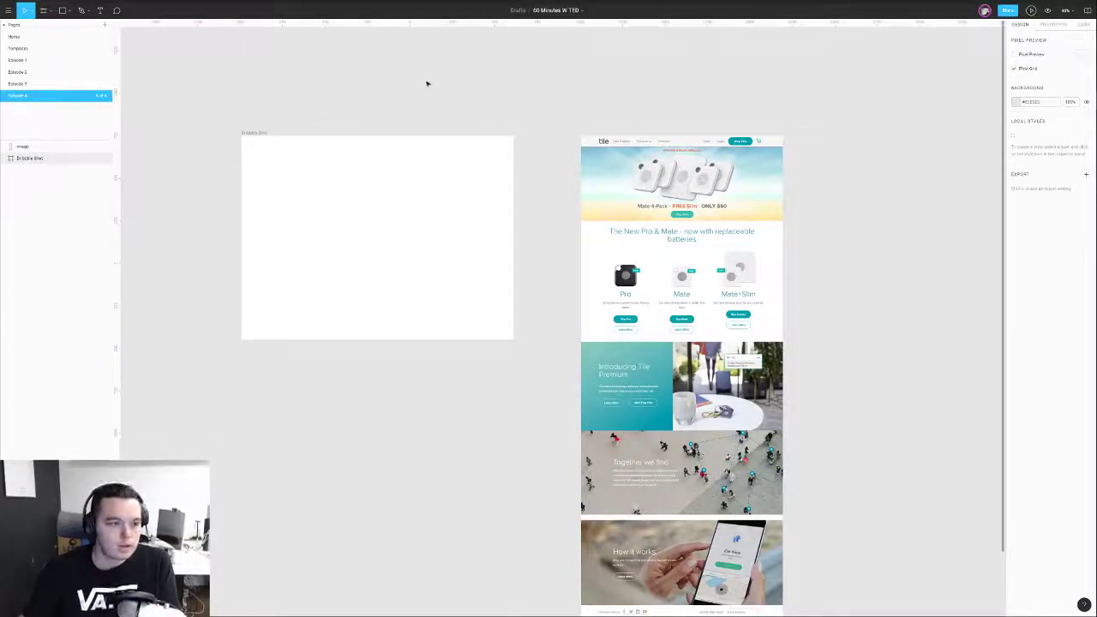
scroll(423, 98, "up", 2)
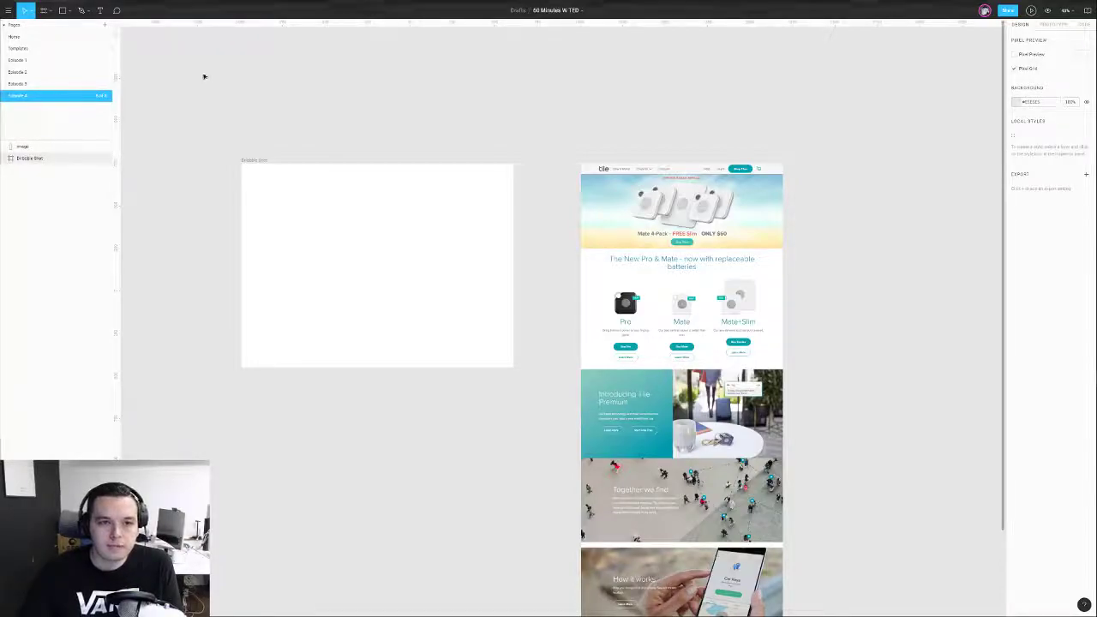
scroll(446, 81, "down", 1)
left_click_drag(382, 62, 410, 78)
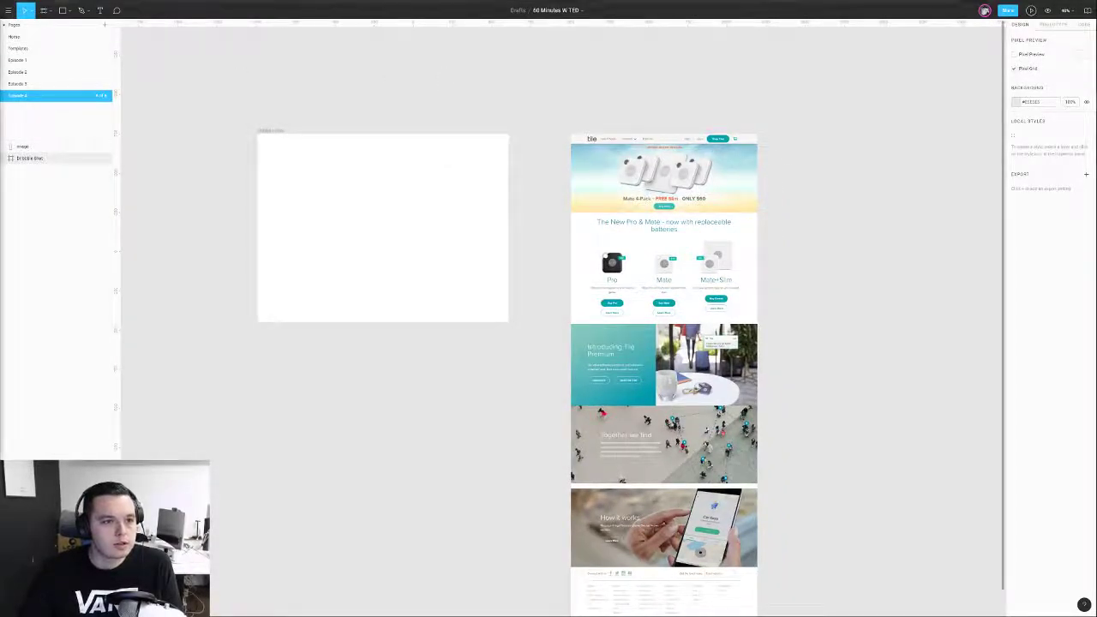
- Switch to the browser, widen its window and run a Google image search for "isometric grid"
mouse_move(0, 24)
left_mouse_down()
mouse_move(262, 23)
mouse_move(266, 7)
left_mouse_up()
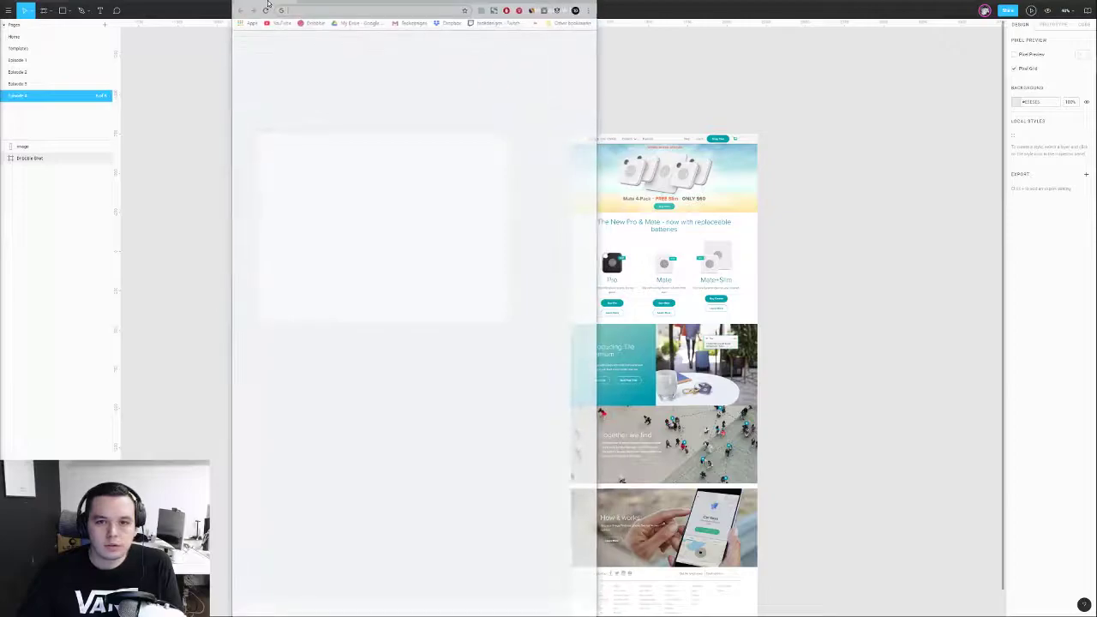
left_click_drag(599, 28, 804, 28)
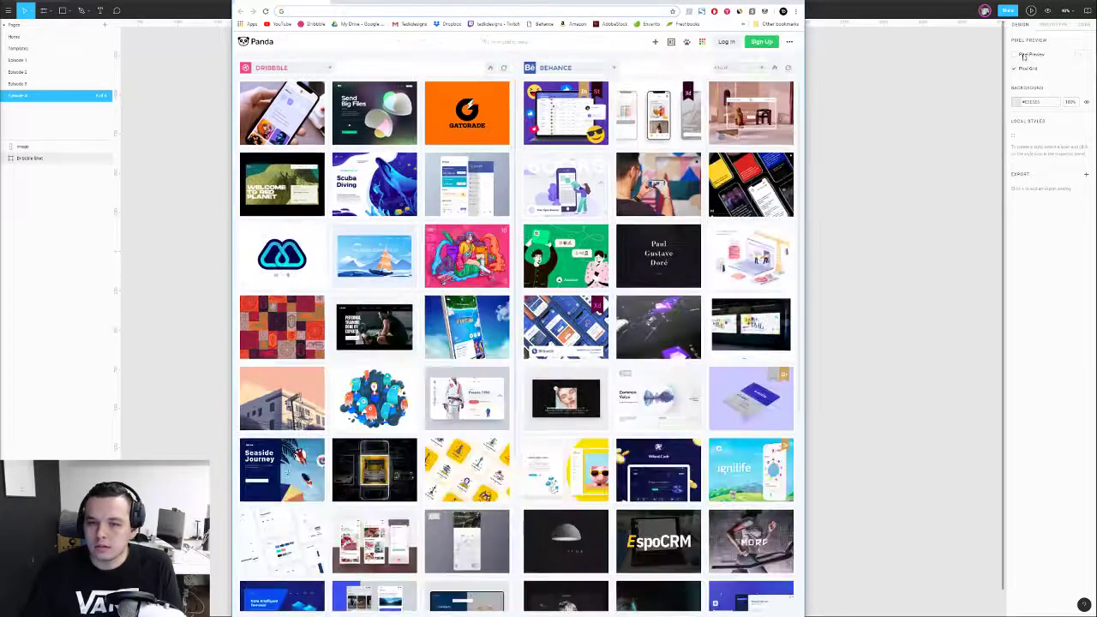
left_click(521, 15)
type("isometric")
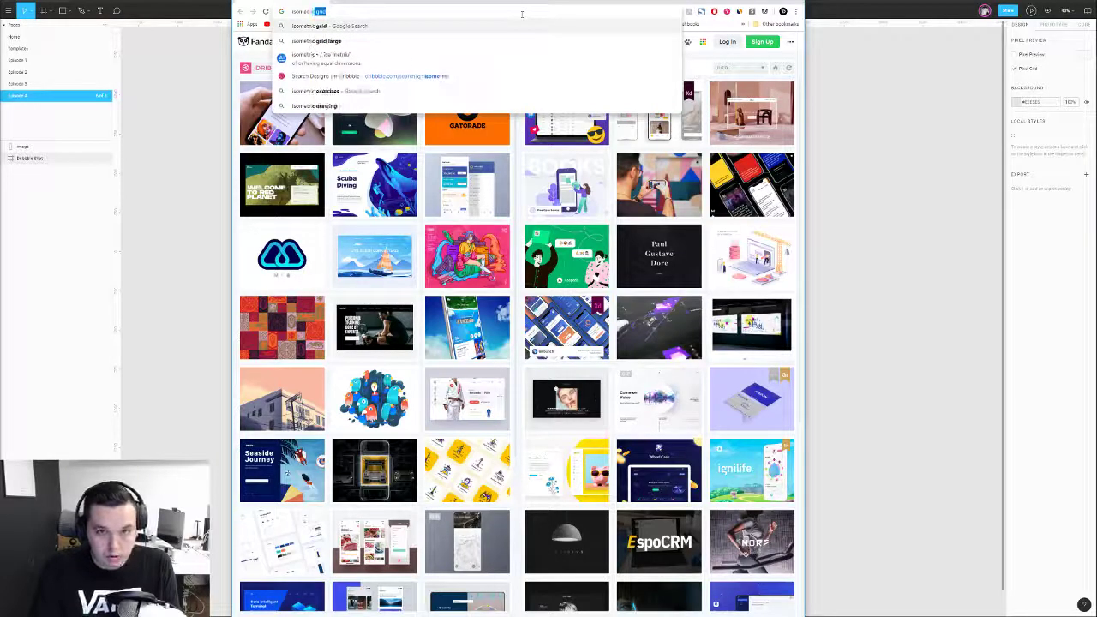
key("Return")
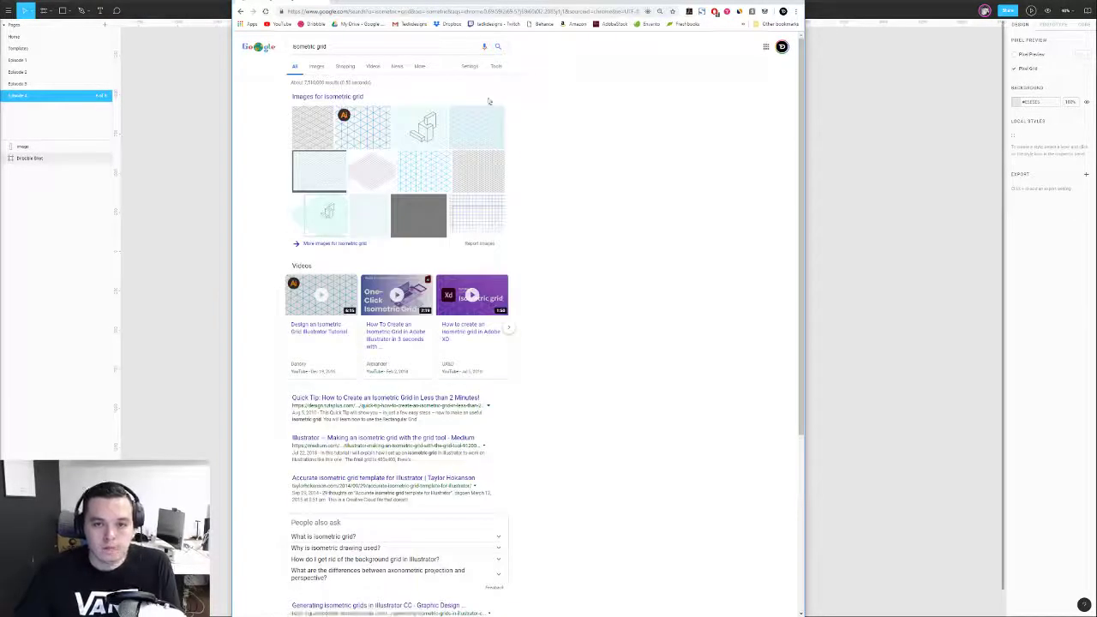
left_click(499, 86)
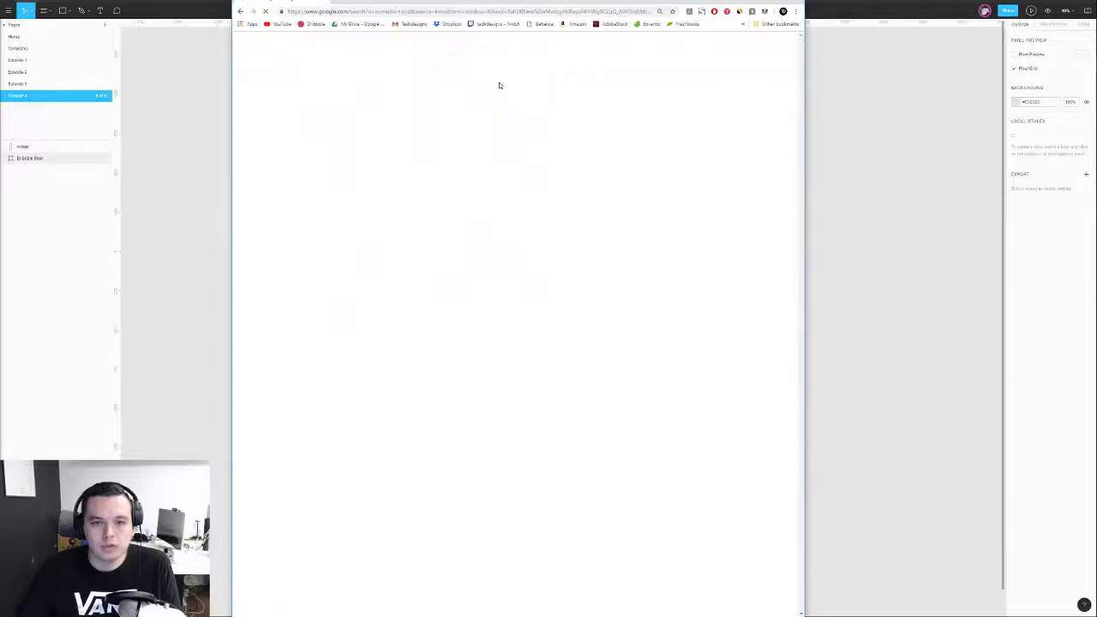
- Copy the light-blue seamless isometric grid pattern image from the results and move the browser window out of the way
scroll(532, 98, "down", 1)
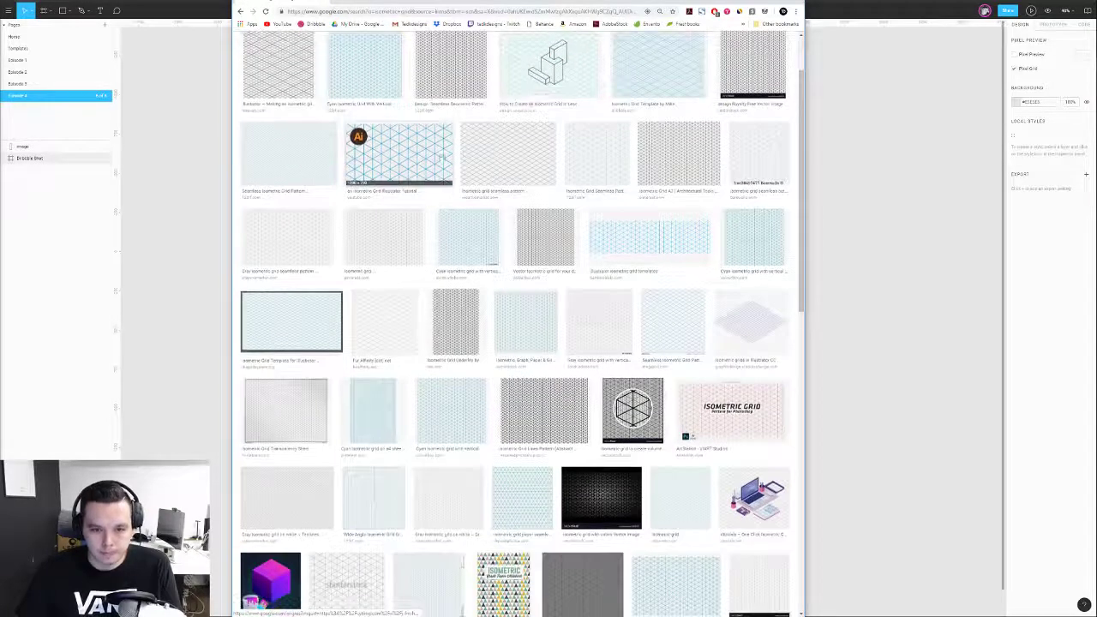
scroll(401, 219, "up", 1)
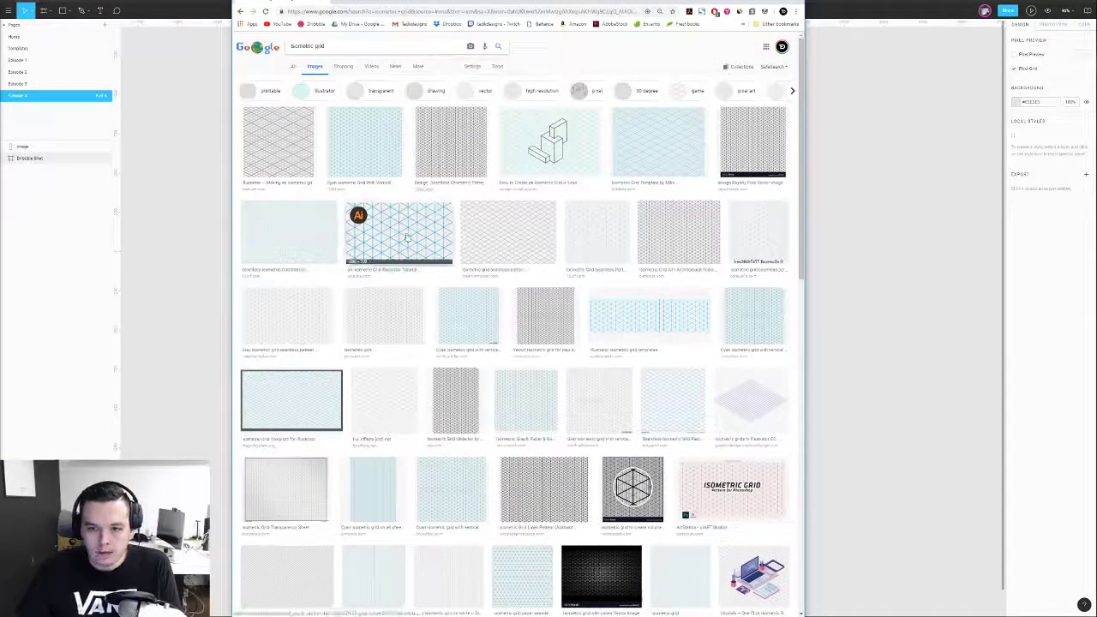
left_click(286, 227)
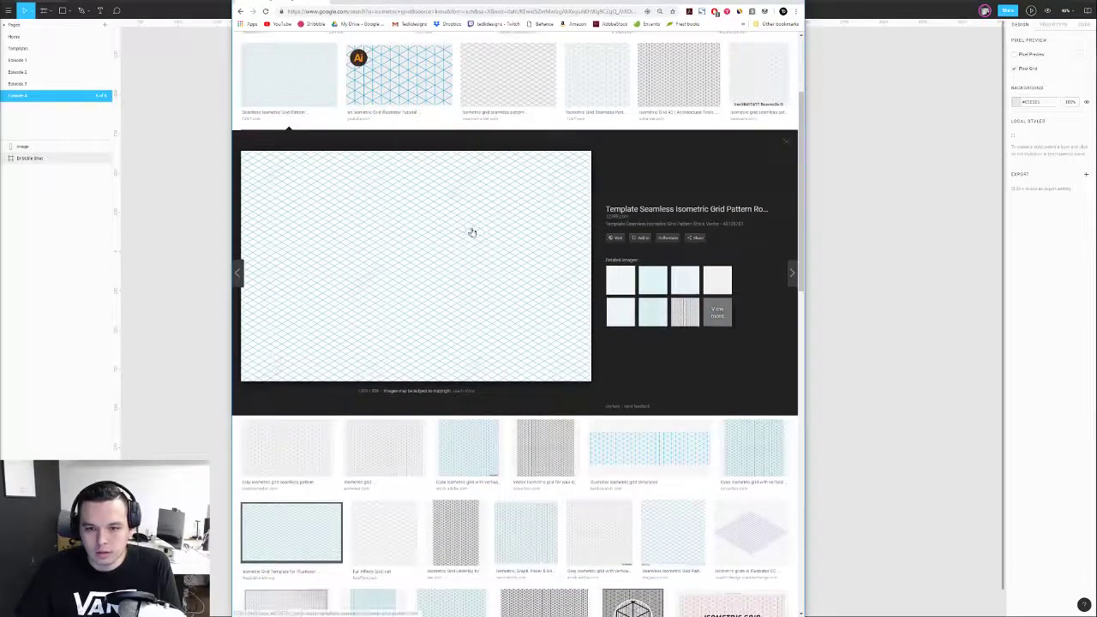
right_click(472, 232)
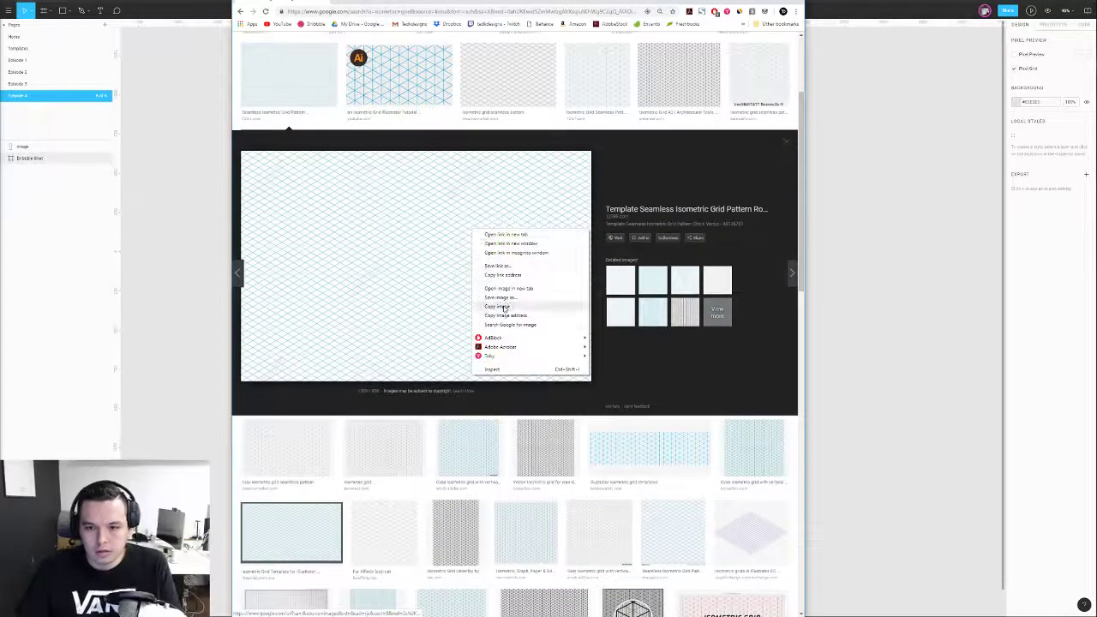
left_click(506, 304)
left_click_drag(336, 2, 0, 2)
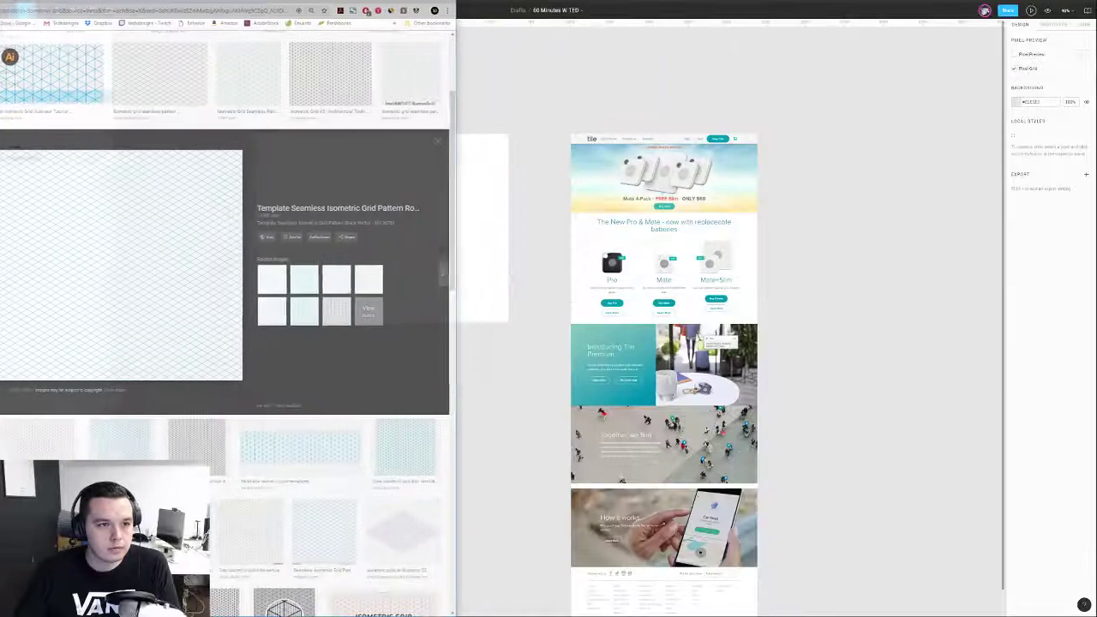
- Paste the isometric grid image into the Dribbble Shot frame in Figma and centre it horizontally and vertically
scroll(295, 197, "left", 2)
scroll(296, 198, "down", 1)
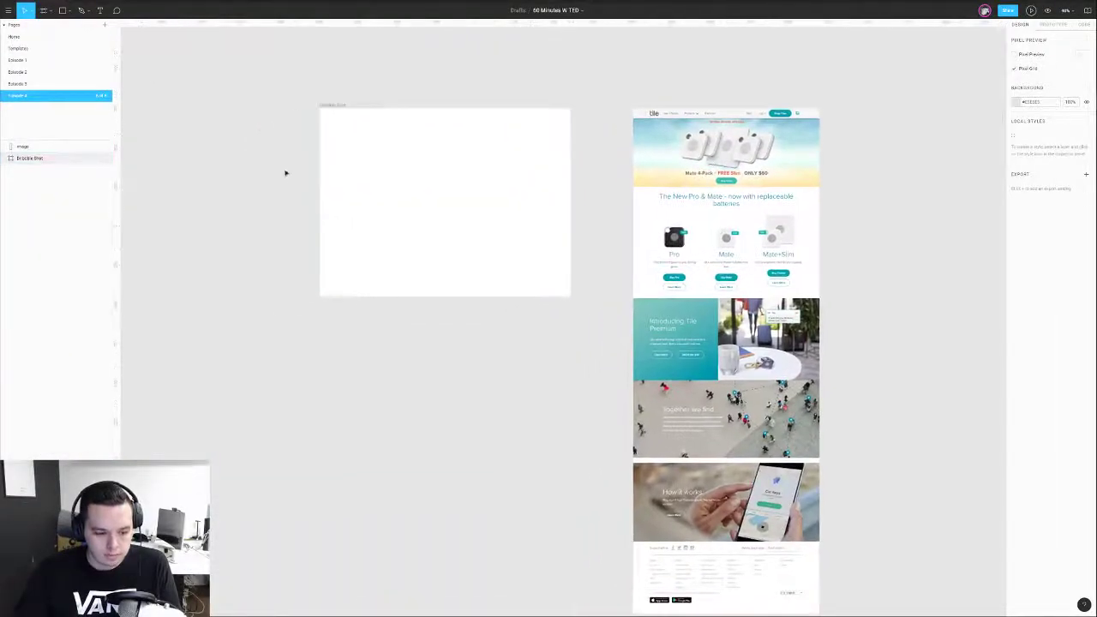
key("ctrl+v")
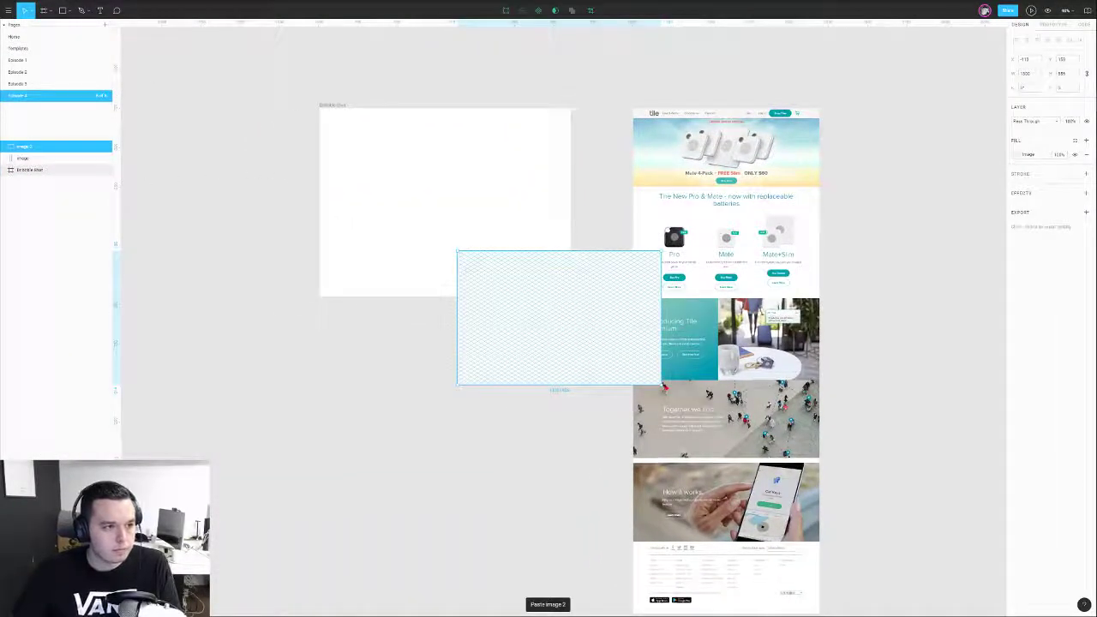
left_click_drag(536, 331, 412, 219)
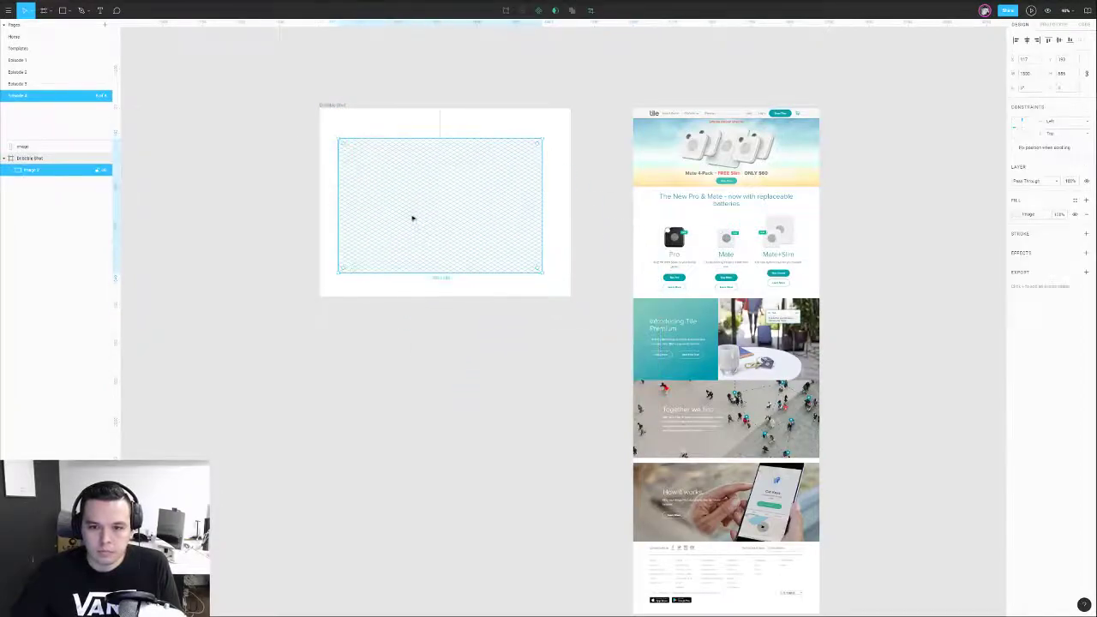
left_click(1028, 40)
left_click(1059, 40)
left_click(590, 109)
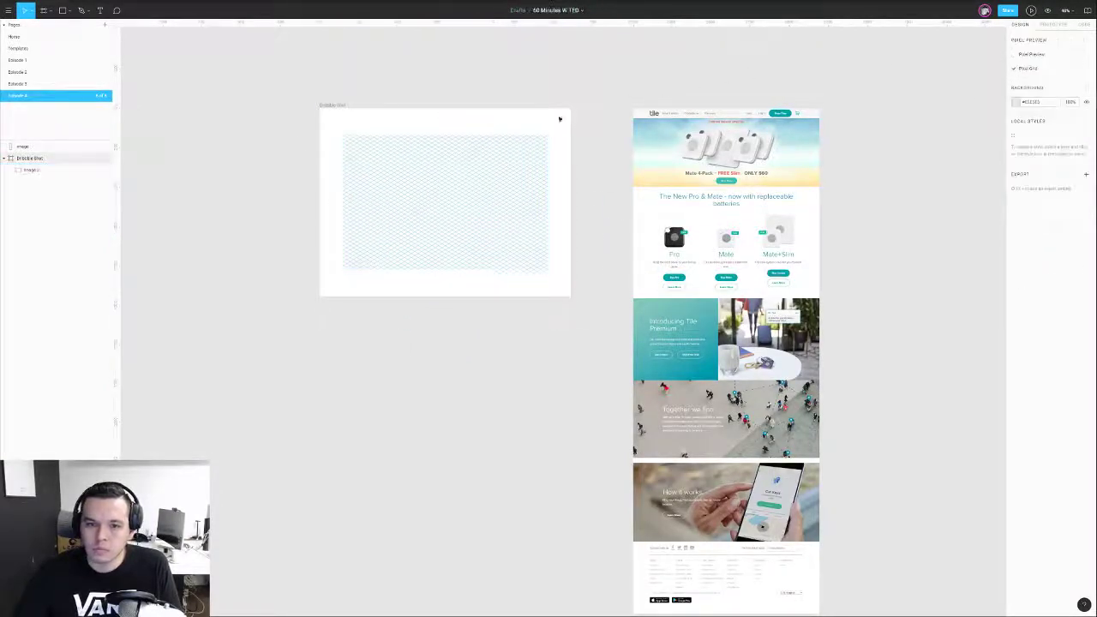
scroll(411, 91, "up", 2)
scroll(411, 91, "left", 2)
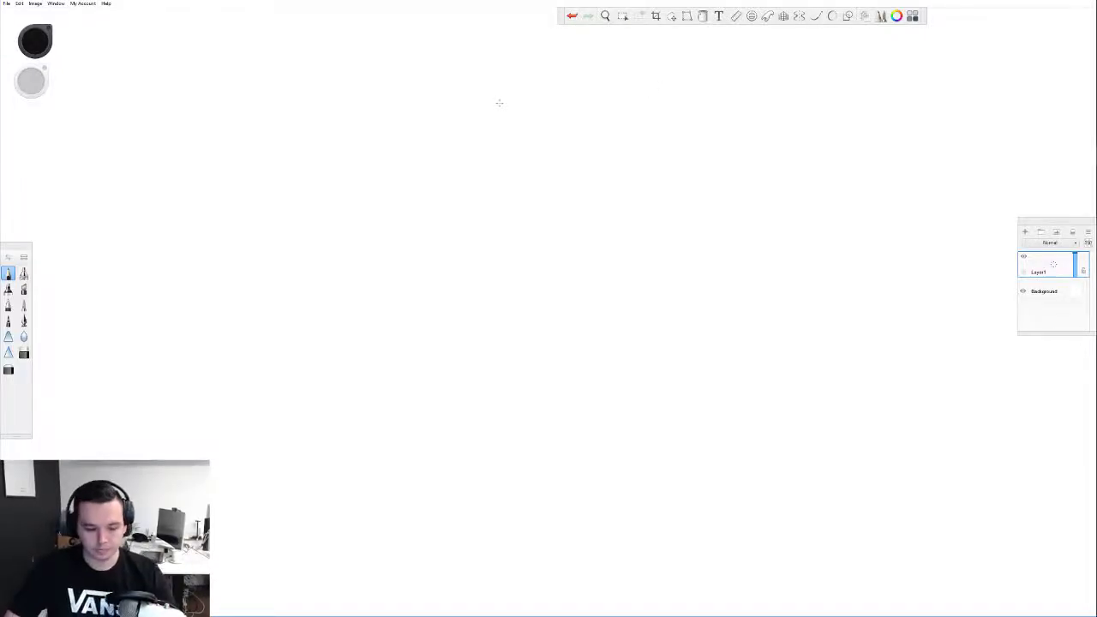
- Switch to SketchBook, paste the isometric grid onto the canvas and lower its layer opacity to about 23%
key("ctrl+v")
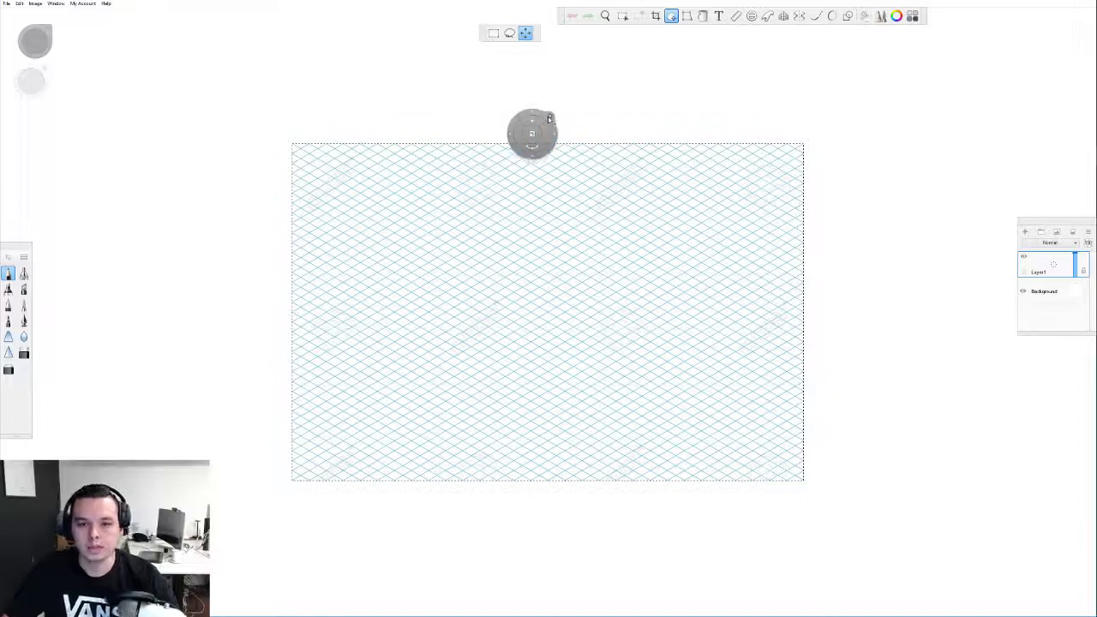
left_click(549, 118)
left_click(1076, 270)
left_click_drag(1074, 270, 1077, 272)
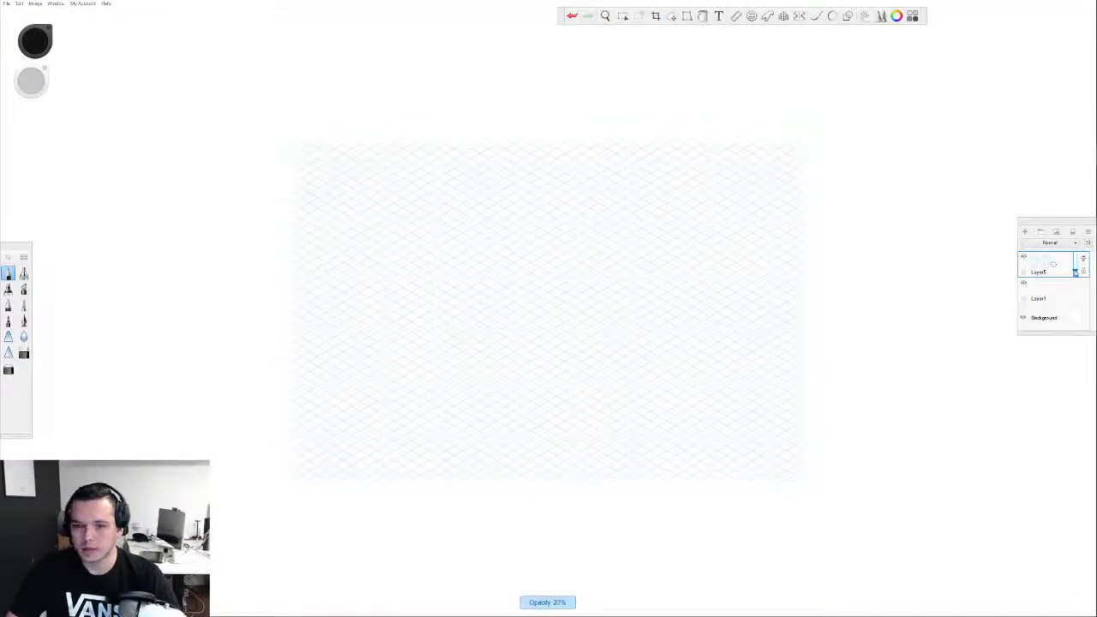
- Add a new layer above the grid layer and delete the empty Layer1
left_click(1026, 232)
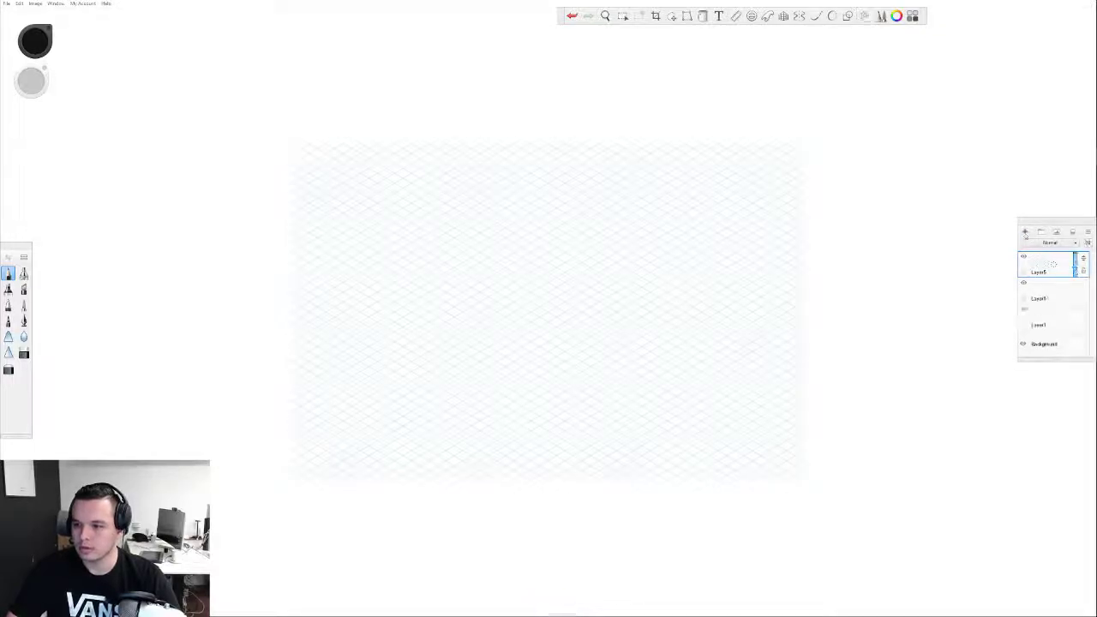
left_click(1054, 320)
left_click_drag(1054, 318, 1065, 314)
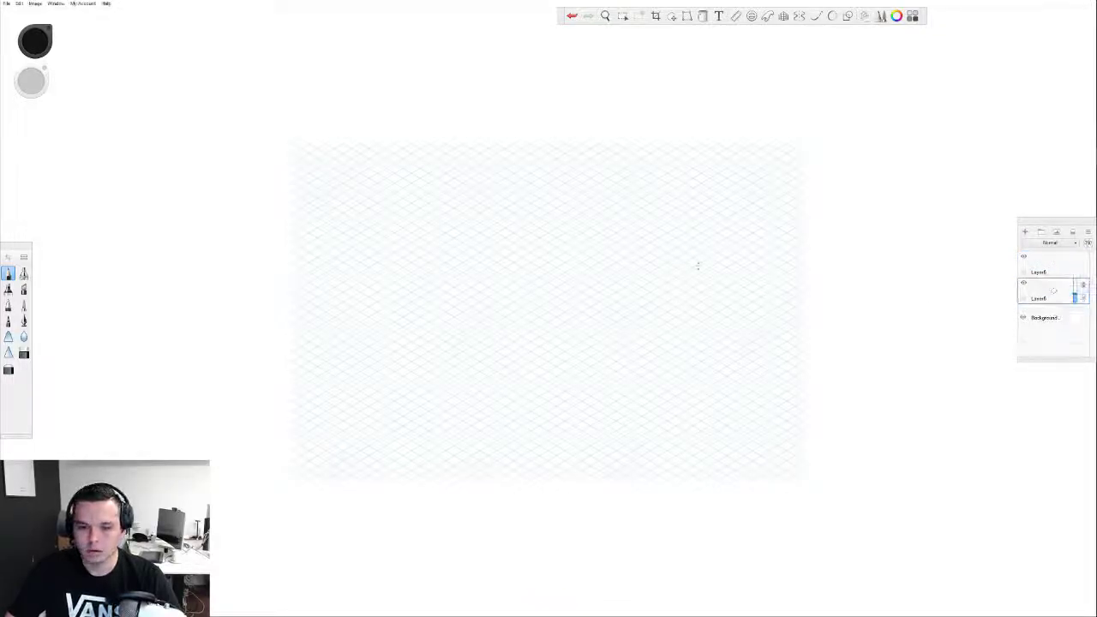
- Make the empty layer above the isometric grid layer the active drawing layer
left_click(1042, 271)
scroll(597, 331, "up", 3)
scroll(595, 297, "down", 3)
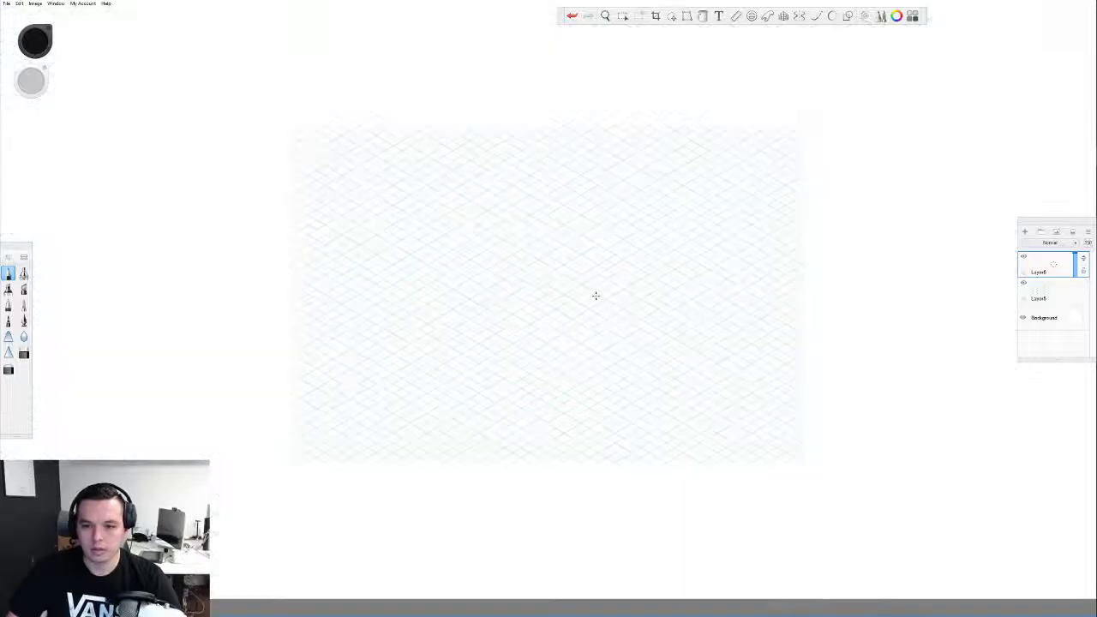
key("space")
left_click_drag(595, 299, 597, 239)
scroll(611, 193, "up", 3)
scroll(612, 198, "down", 4)
key("space")
scroll(539, 243, "up", 4)
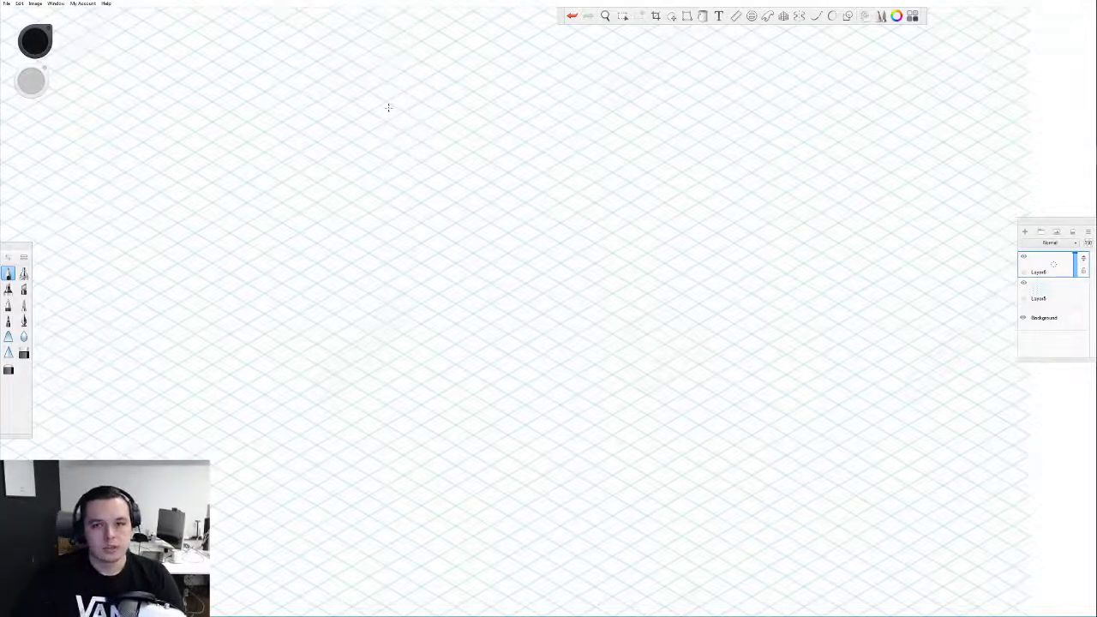
- Switch to Figma and examine the Tile website screenshot as a reference for the product shapes
mouse_move(1095, 100)
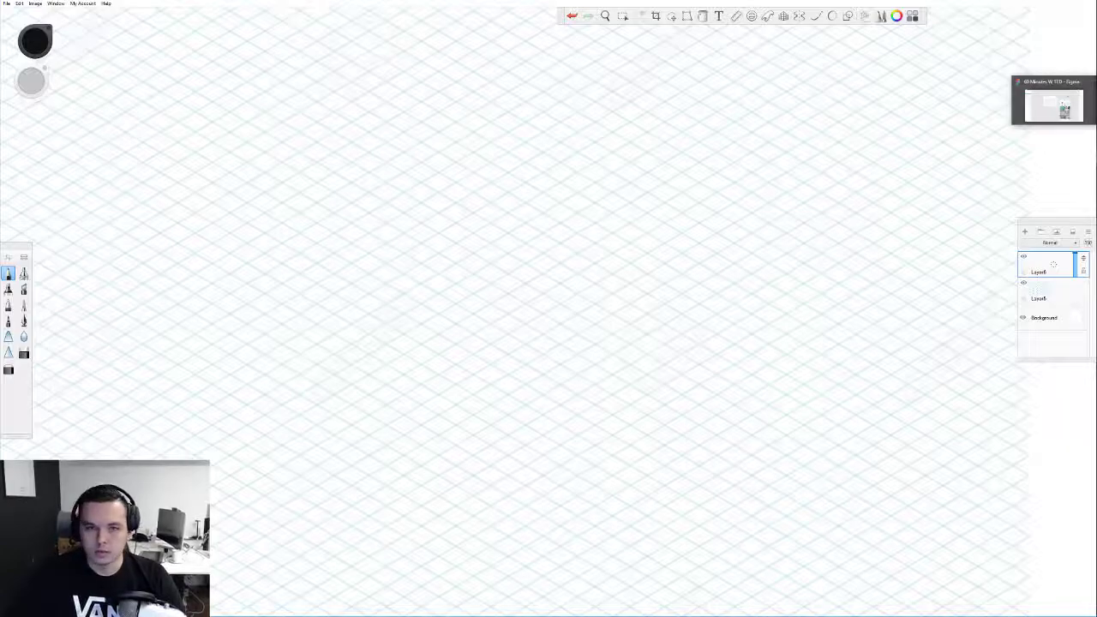
left_click(1052, 102)
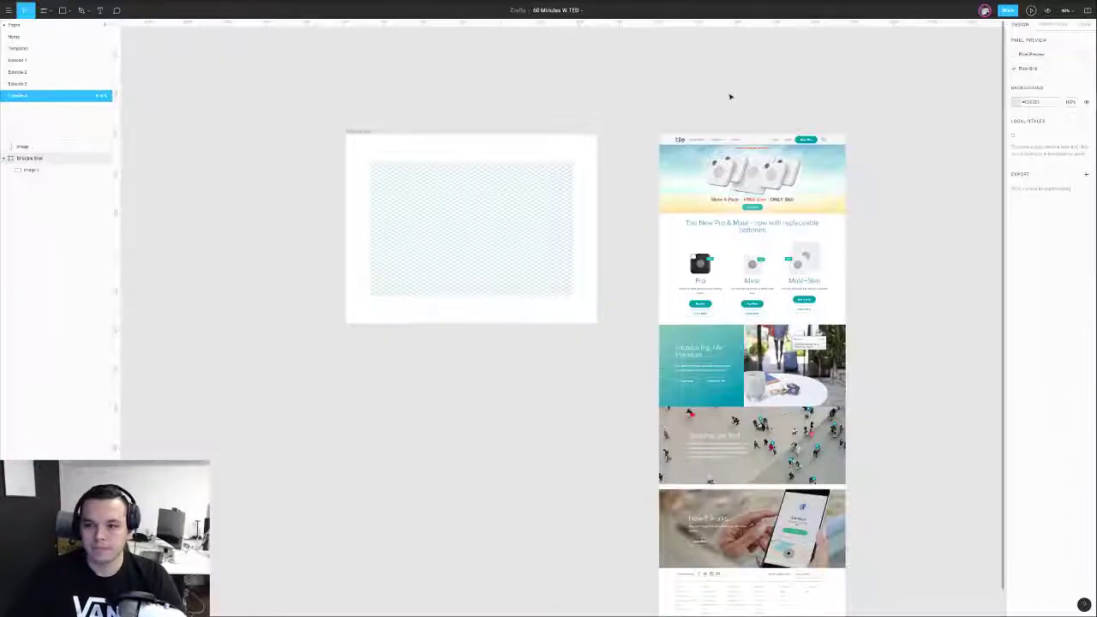
left_click_drag(795, 105, 695, 91)
scroll(646, 112, "up", 1)
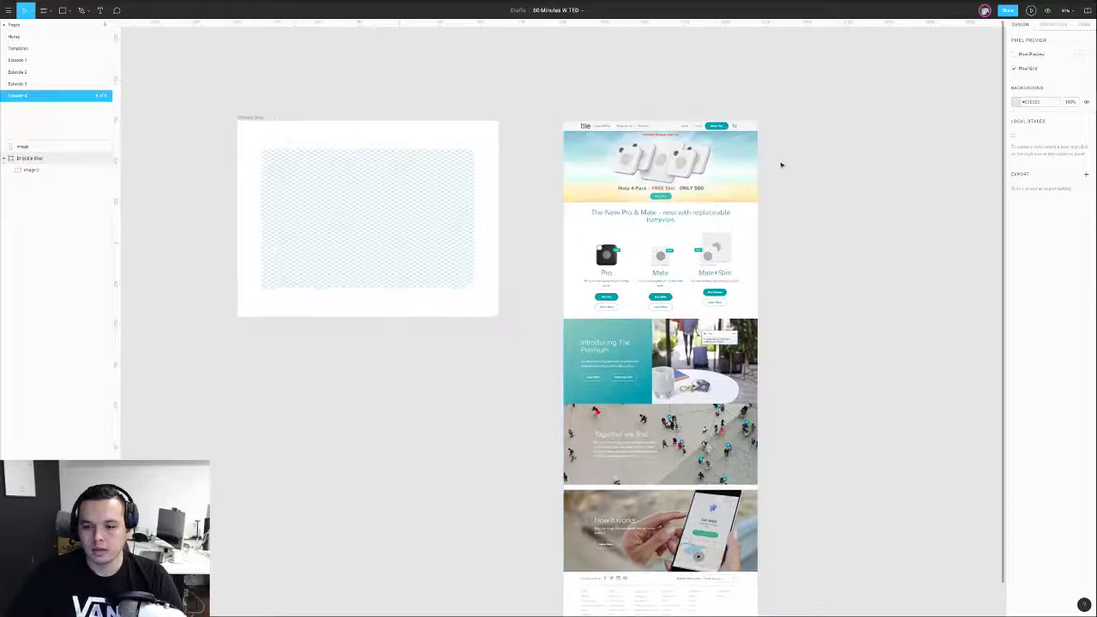
scroll(778, 160, "up", 3)
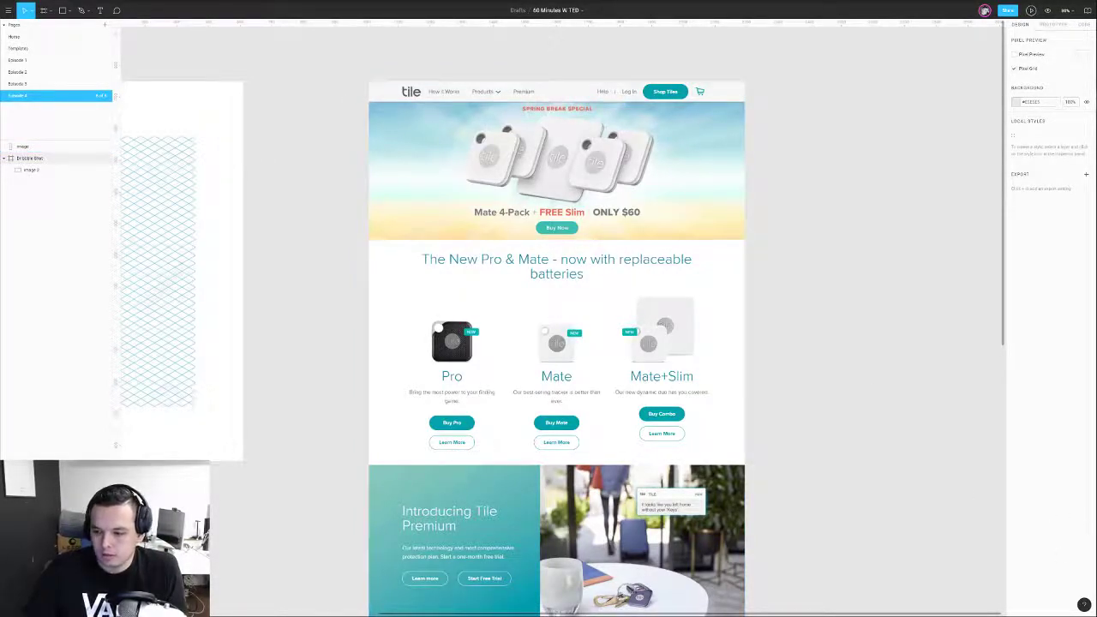
left_click_drag(994, 606, 992, 606)
left_click(942, 545)
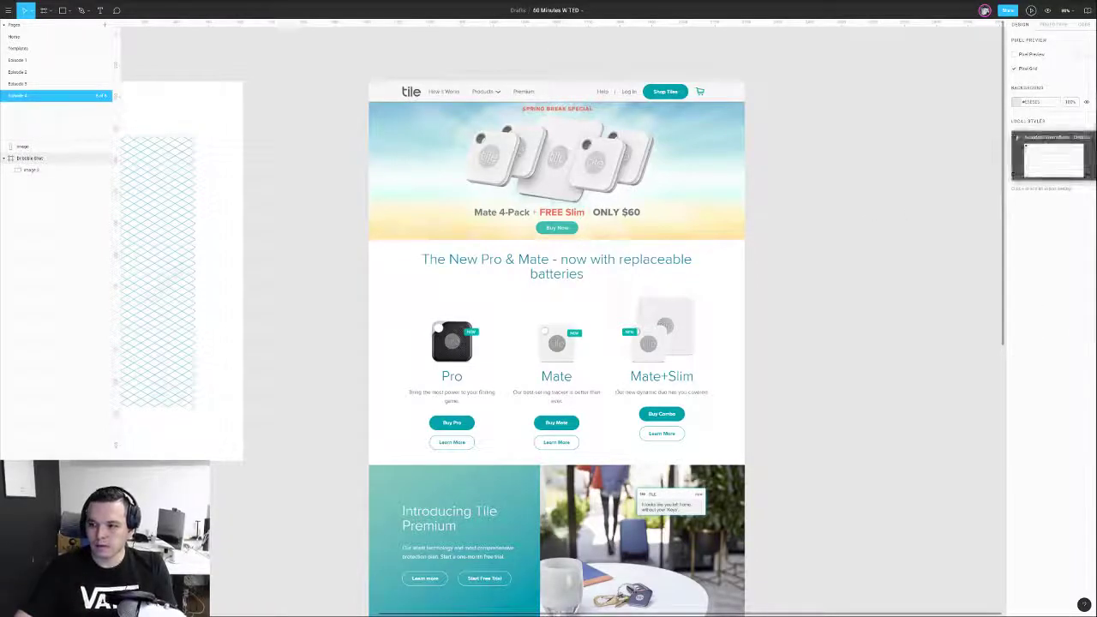
- Switch back to SketchBook and sketch the phone's short far edge and long front side along the grid, with a rounded corner and thickness line
key("alt+Tab")
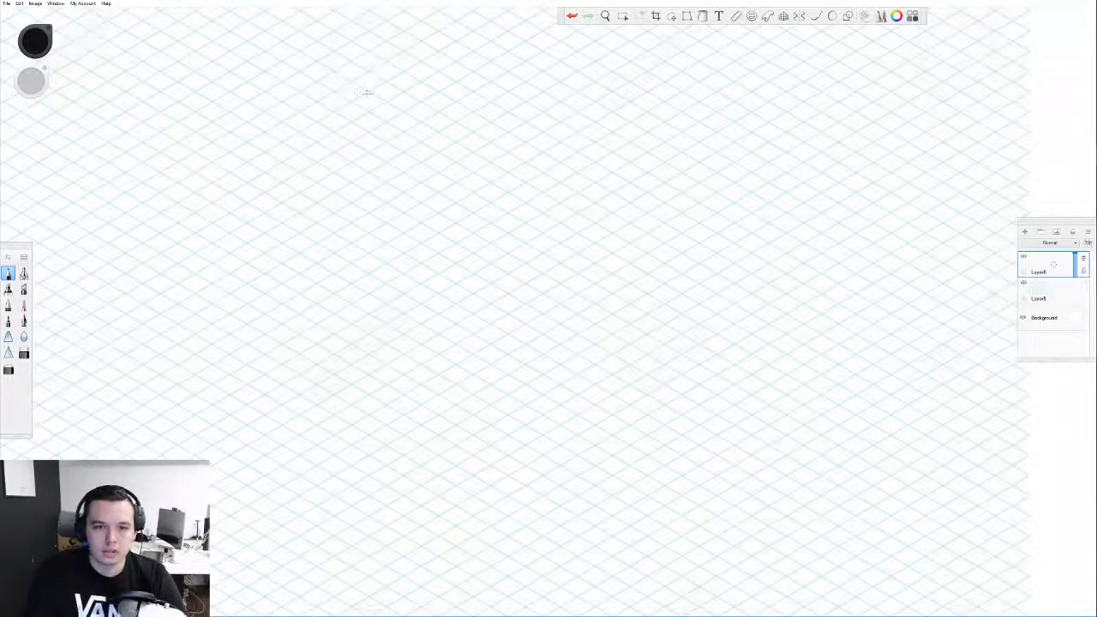
left_click_drag(367, 92, 307, 122)
key("ctrl+z")
left_click_drag(196, 190, 322, 120)
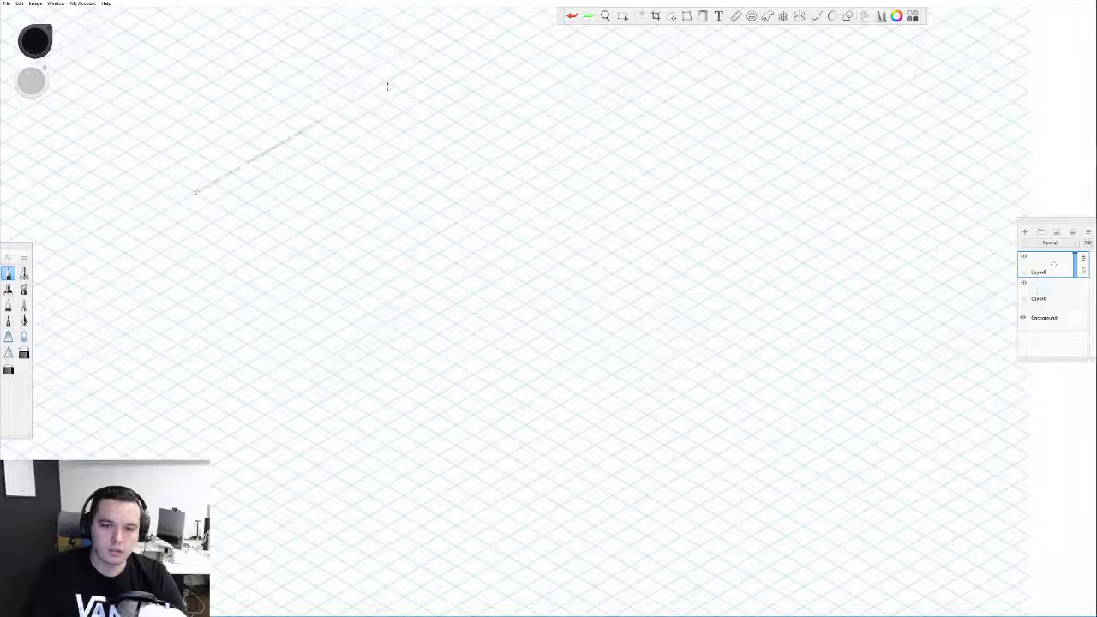
mouse_move(375, 87)
left_mouse_down()
mouse_move(221, 165)
mouse_move(385, 83)
left_mouse_up()
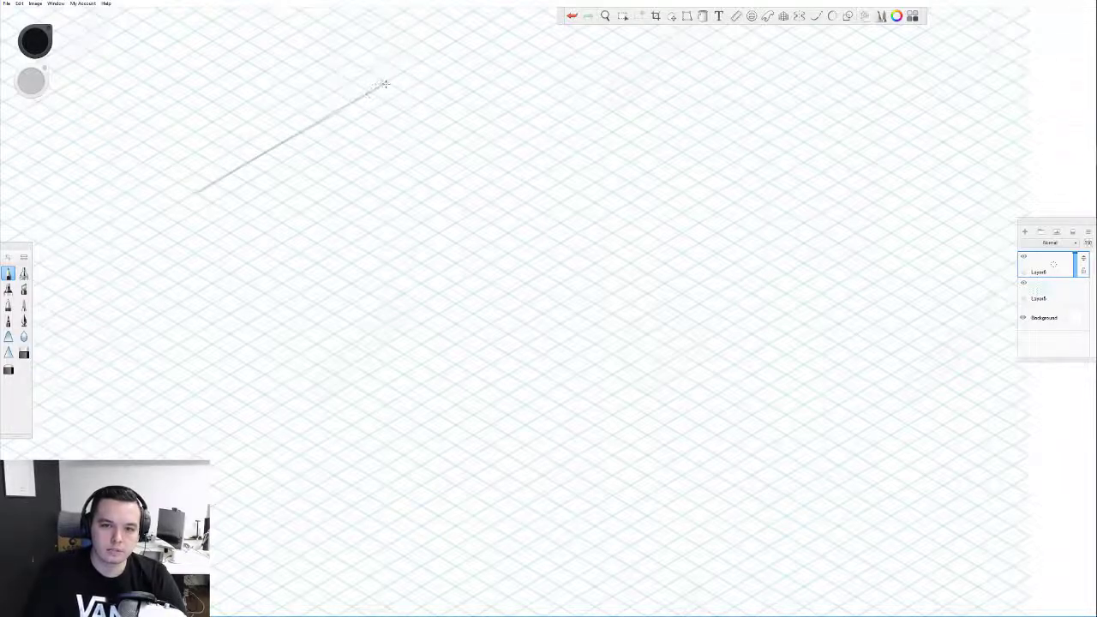
mouse_move(215, 185)
left_mouse_down()
mouse_move(302, 261)
mouse_move(211, 201)
mouse_move(279, 251)
mouse_move(228, 214)
mouse_move(475, 345)
left_mouse_up()
left_click_drag(360, 288, 531, 379)
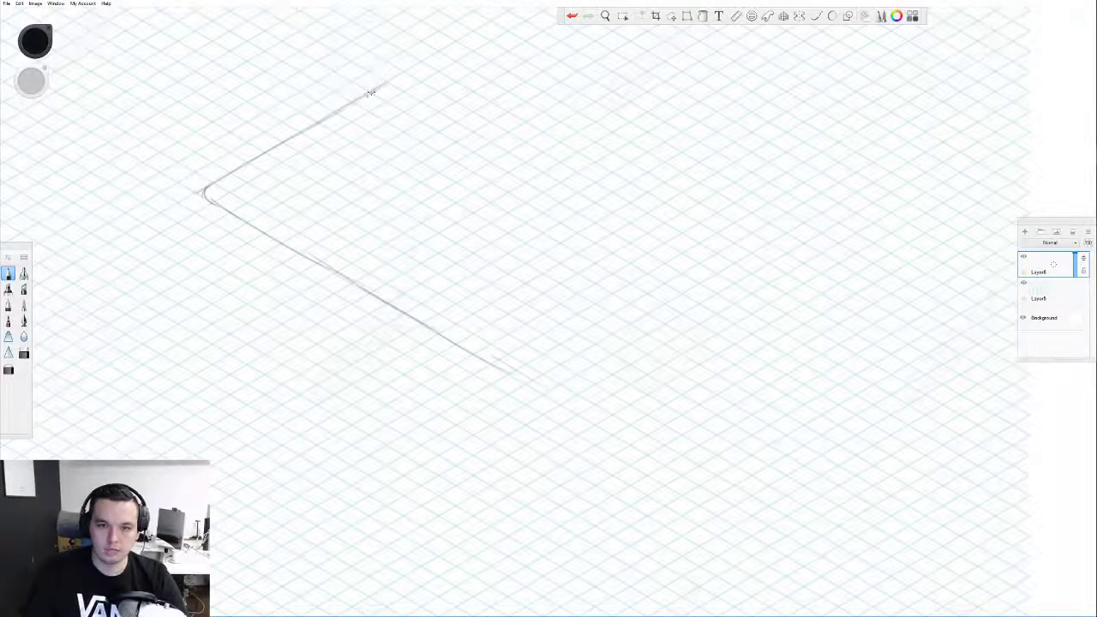
left_click_drag(374, 91, 421, 126)
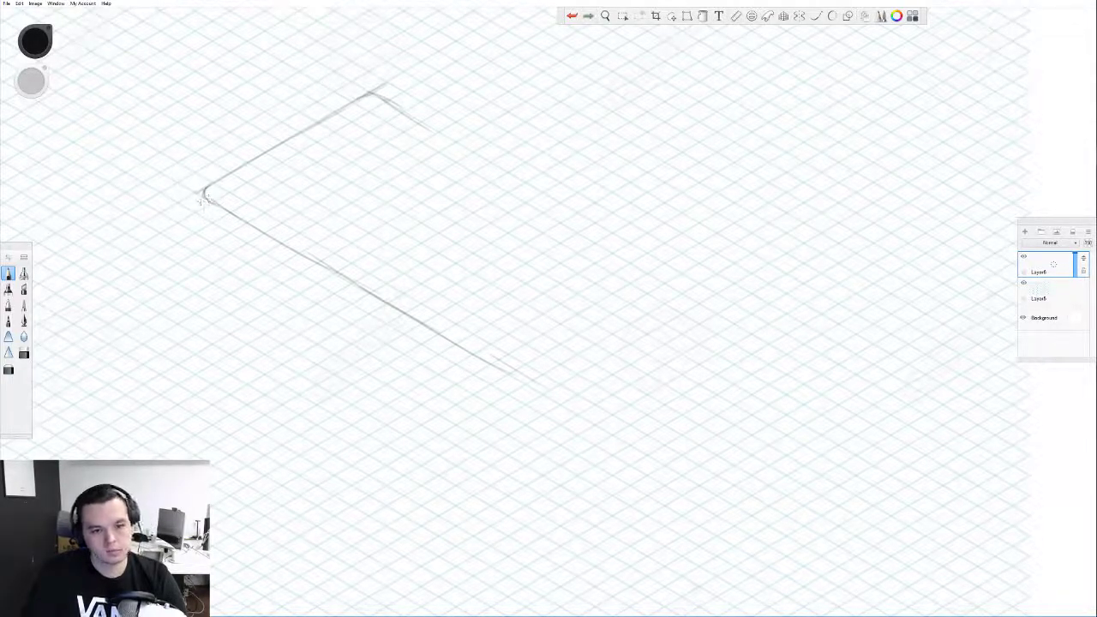
mouse_move(204, 192)
left_mouse_down()
mouse_move(210, 225)
mouse_move(238, 233)
mouse_move(205, 208)
mouse_move(303, 280)
left_mouse_up()
mouse_move(207, 216)
left_mouse_down()
mouse_move(551, 414)
mouse_move(461, 331)
left_mouse_up()
- Sketch the phone's rounded near corner and its short near side, with a parallel lower edge for thickness
key("space")
scroll(468, 335, "down", 3)
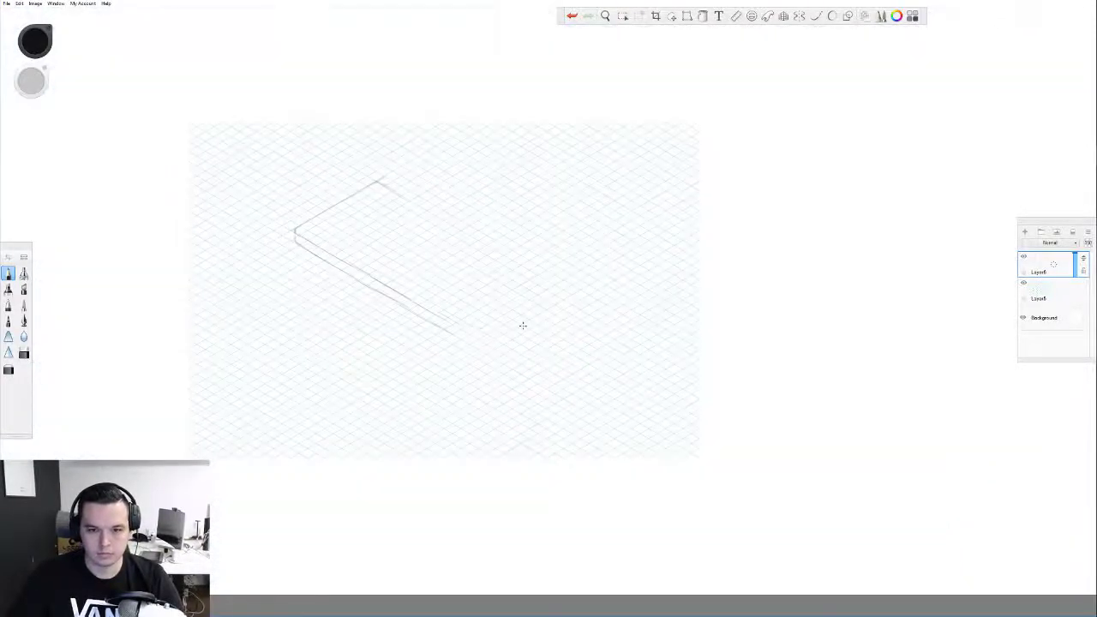
scroll(528, 322, "up", 3)
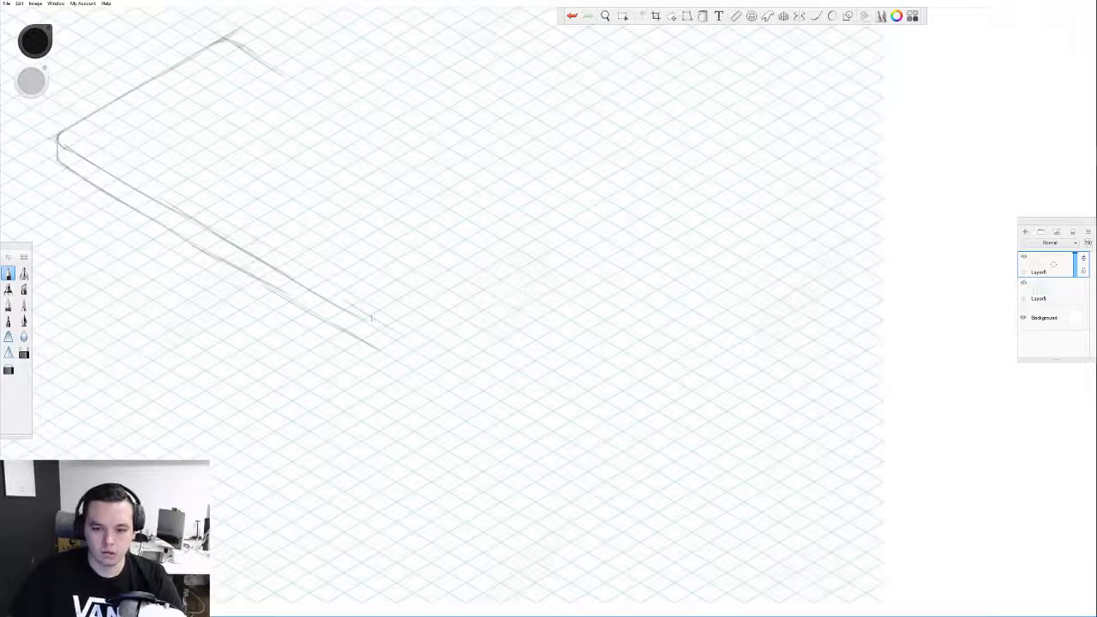
left_click_drag(390, 333, 467, 295)
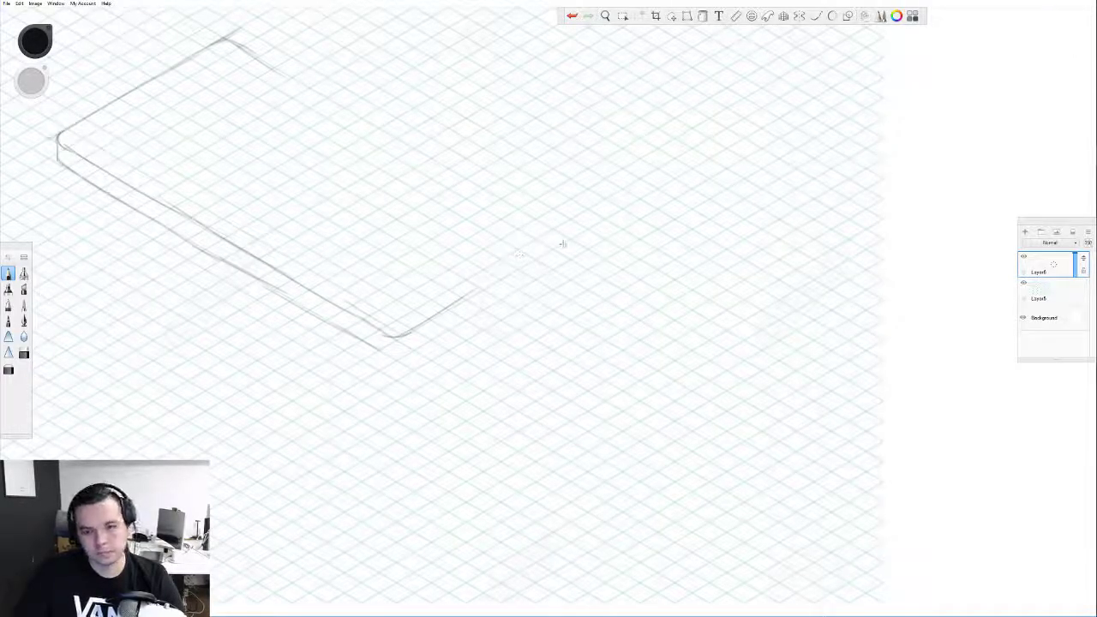
left_click_drag(553, 249, 433, 316)
mouse_move(559, 246)
left_mouse_down()
mouse_move(423, 322)
mouse_move(406, 338)
mouse_move(410, 354)
left_mouse_up()
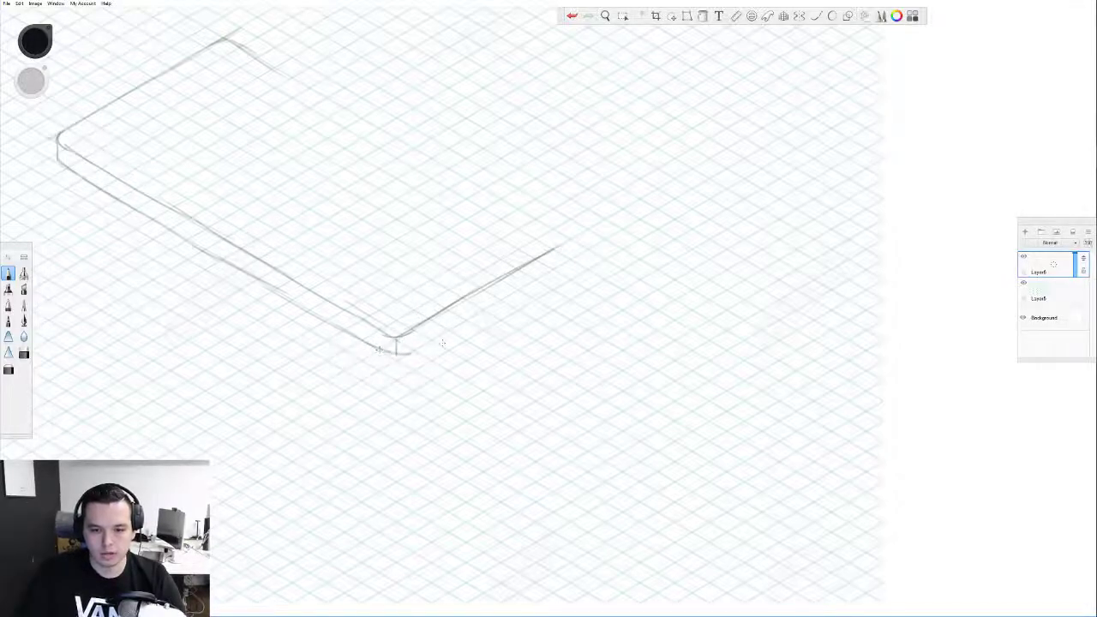
left_click_drag(568, 256, 407, 350)
key("ctrl+z")
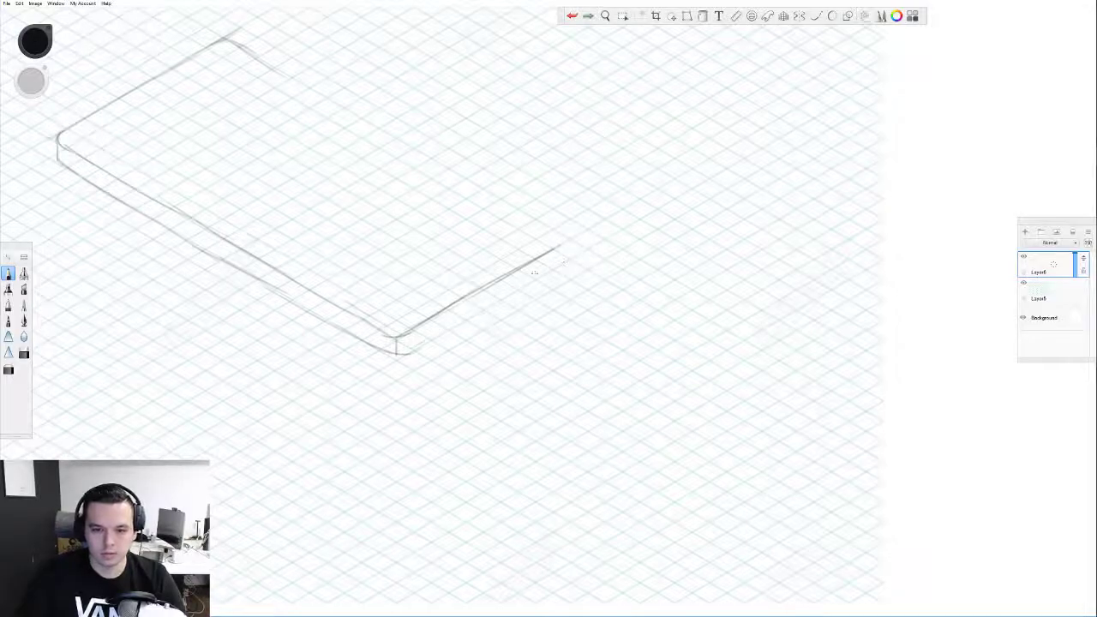
left_click_drag(564, 256, 409, 348)
key("ctrl+z")
left_click_drag(568, 254, 405, 351)
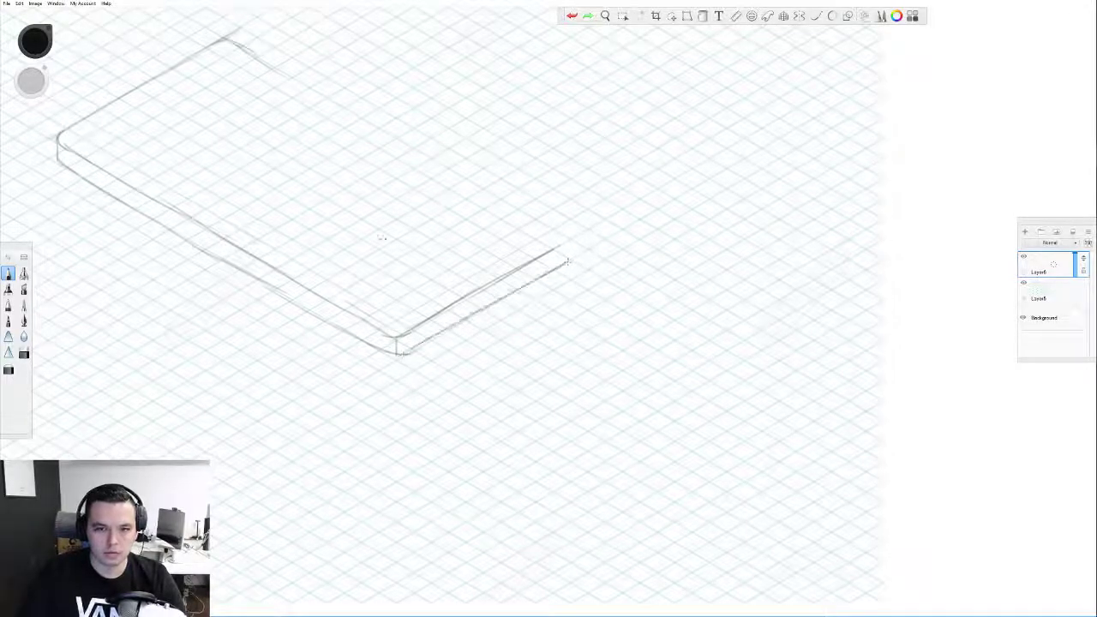
- Close the phone outline with the long back edge and the far end corner of the short near side
left_click_drag(225, 37, 333, 108)
key("e")
key("ctrl+z")
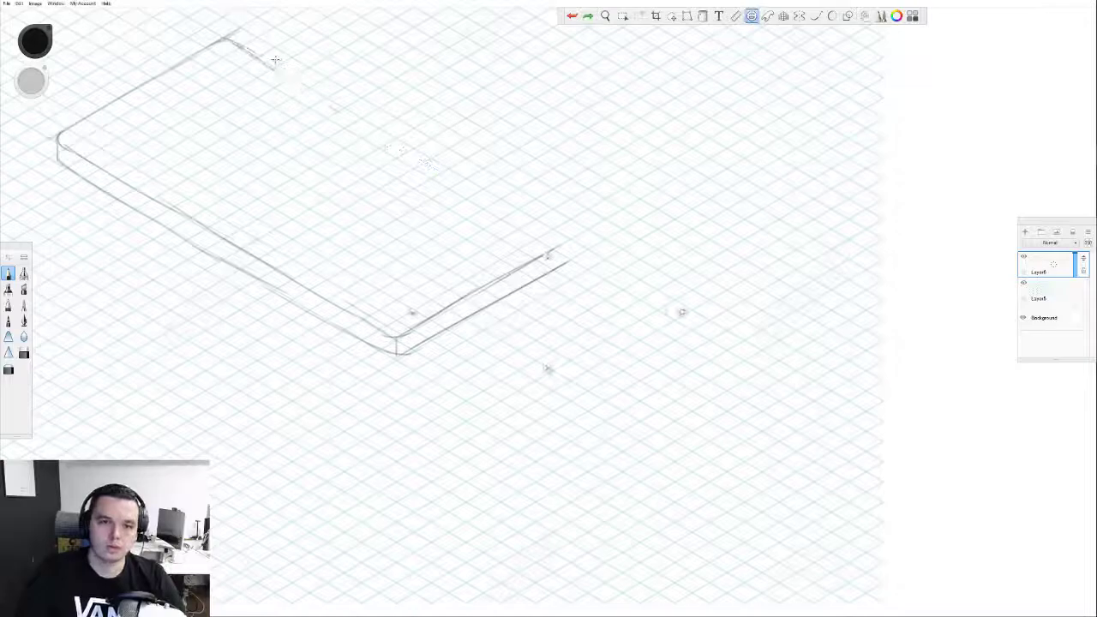
key("e")
mouse_move(224, 38)
left_mouse_down()
mouse_move(422, 139)
mouse_move(567, 255)
left_mouse_up()
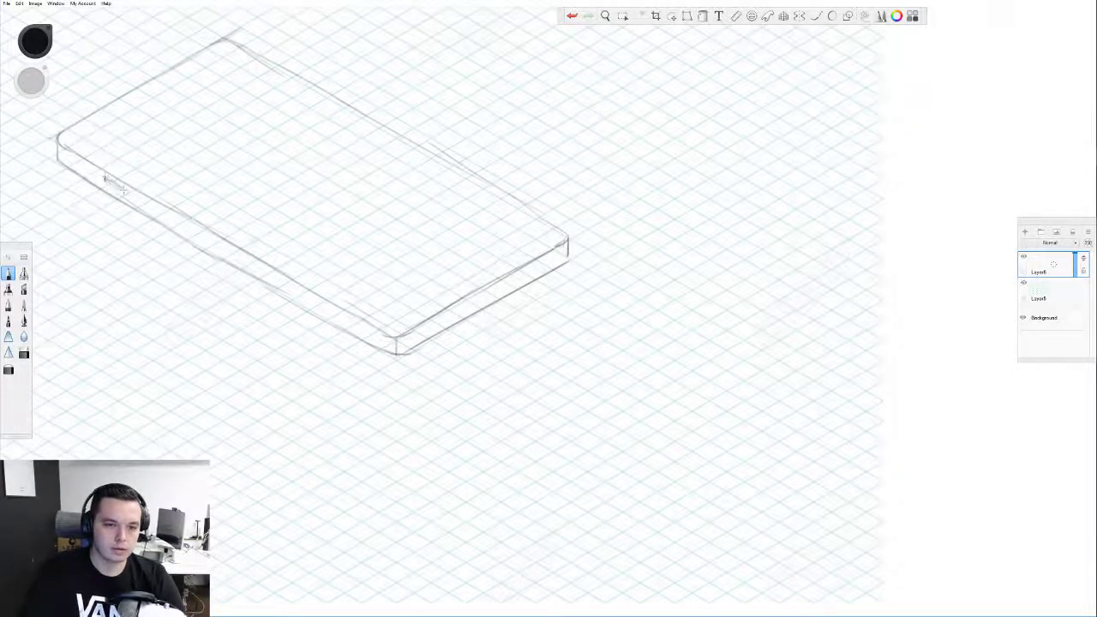
- Sketch the buttons on the phone's long side and the charging port on its short near side, and reinforce the adjoining corner
left_click_drag(143, 204, 179, 219)
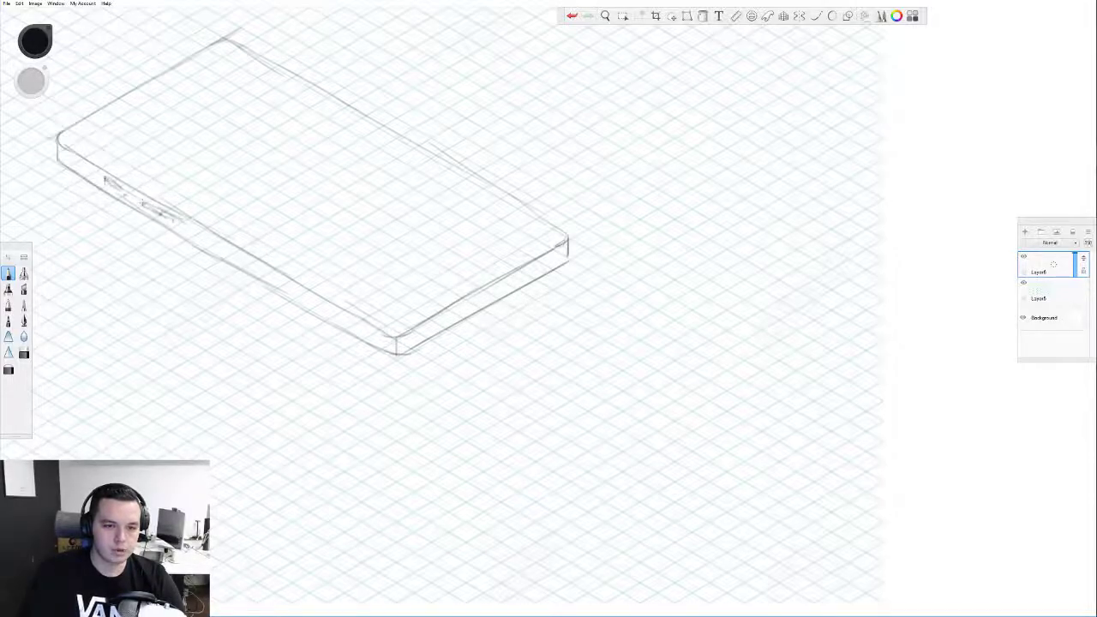
mouse_move(469, 302)
left_mouse_down()
mouse_move(504, 288)
mouse_move(492, 292)
left_mouse_up()
left_click_drag(557, 246, 566, 232)
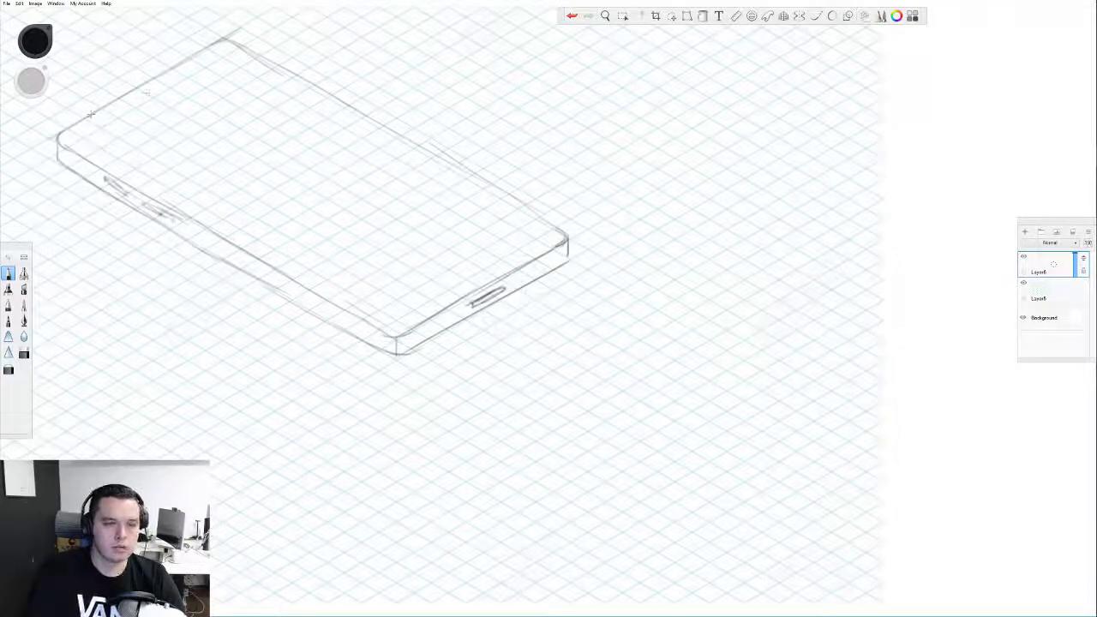
- Sketch the notch along the phone's short far edge and darken its outline
left_click_drag(112, 115, 193, 74)
mouse_move(185, 78)
left_mouse_down()
mouse_move(199, 51)
mouse_move(184, 78)
mouse_move(192, 68)
mouse_move(115, 119)
mouse_move(168, 89)
left_mouse_up()
mouse_move(114, 120)
left_mouse_down()
mouse_move(79, 117)
mouse_move(71, 139)
mouse_move(83, 152)
mouse_move(57, 147)
mouse_move(62, 164)
mouse_move(280, 290)
mouse_move(217, 252)
left_mouse_up()
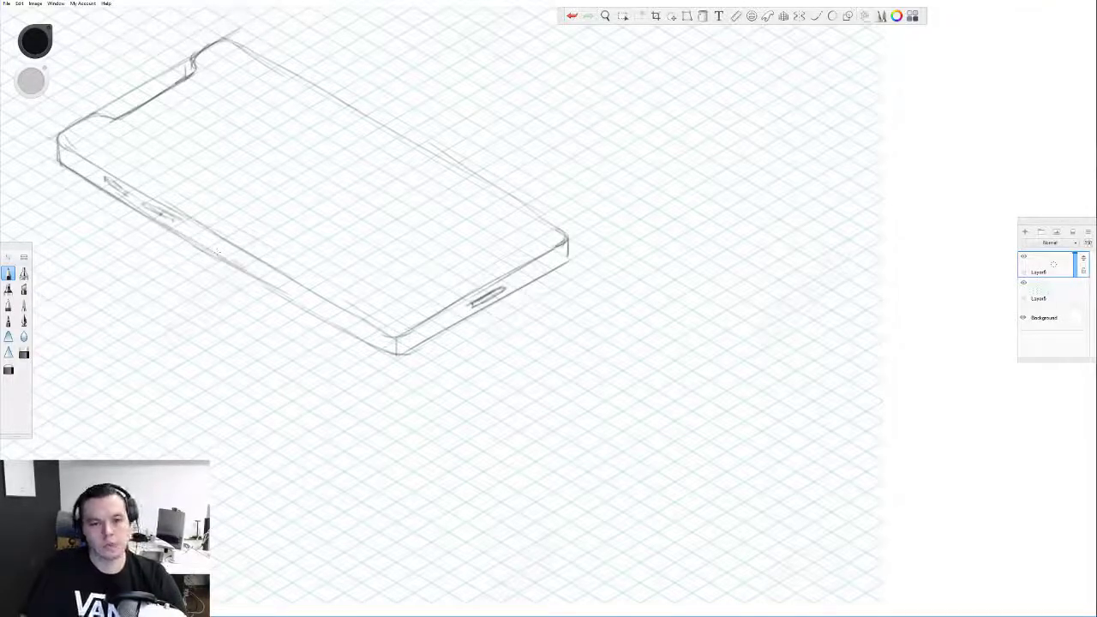
left_click_drag(311, 122, 440, 248)
mouse_move(347, 178)
left_mouse_down()
mouse_move(240, 240)
mouse_move(327, 188)
left_mouse_up()
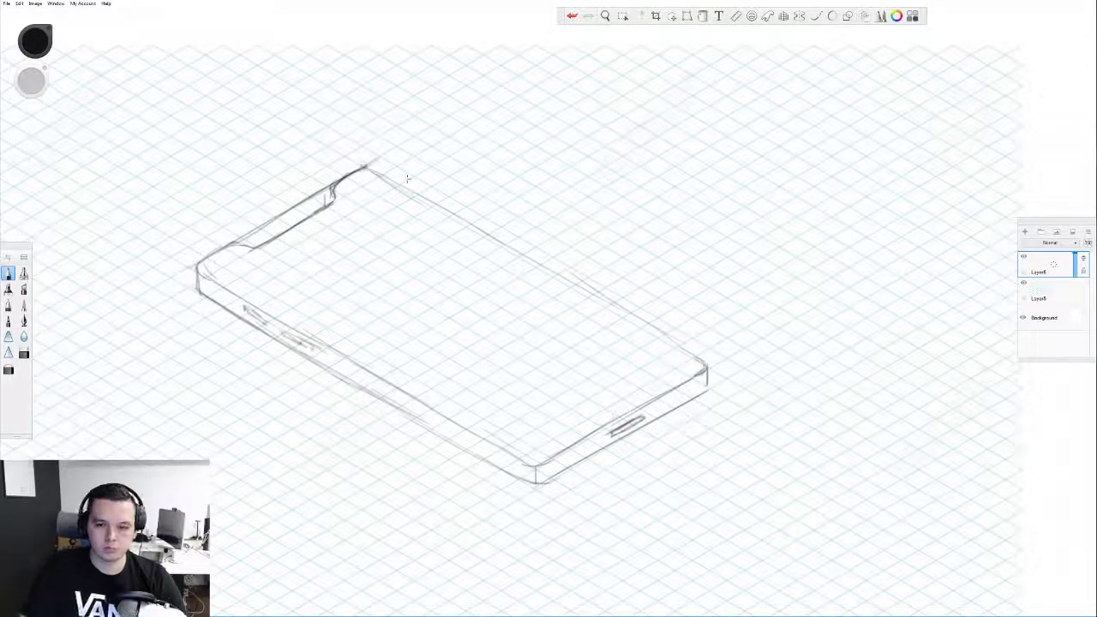
scroll(432, 210, "down", 3)
scroll(528, 266, "up", 3)
scroll(541, 264, "down", 3)
scroll(535, 266, "up", 3)
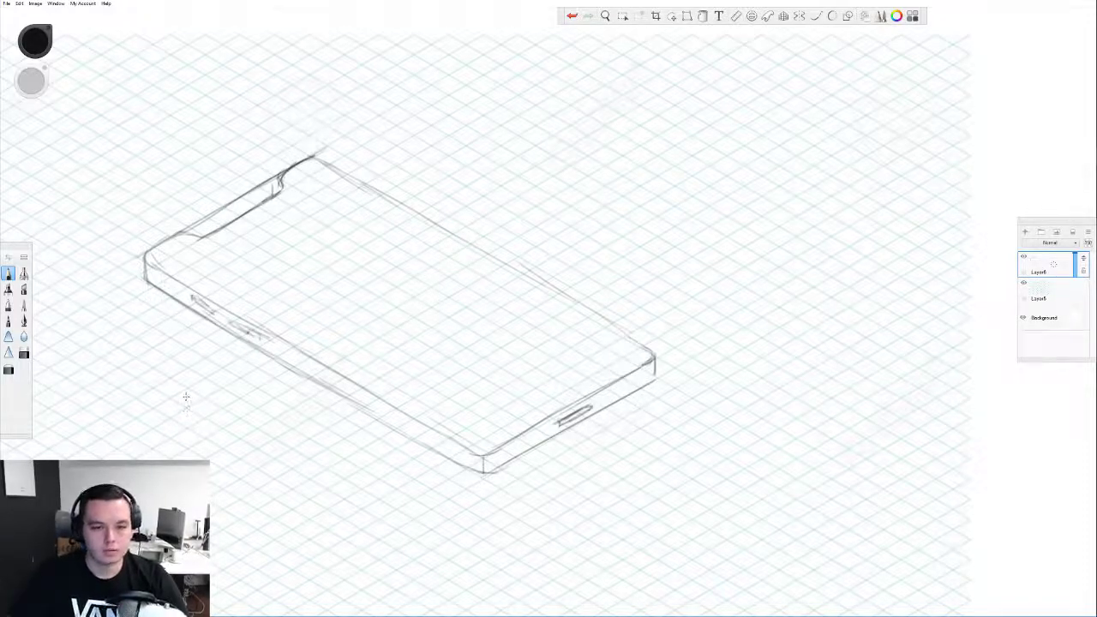
scroll(186, 395, "down", 3)
scroll(138, 394, "up", 3)
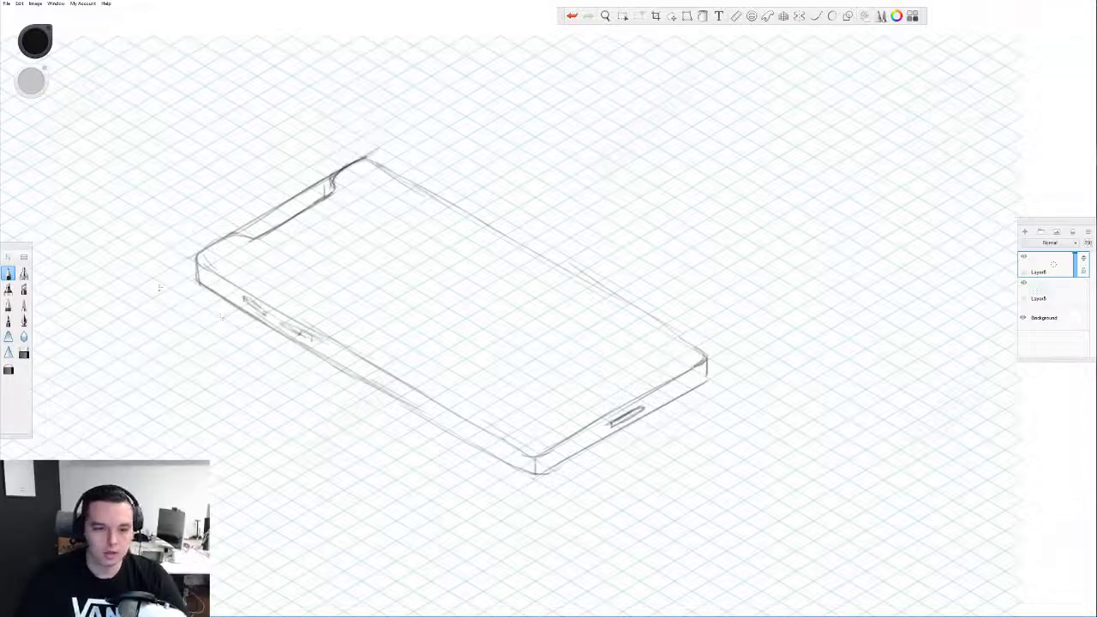
- Sketch the small diamond-shaped top face of a Tile tracker beside the phone's long front side
left_click_drag(202, 305, 136, 350)
key("ctrl+z")
mouse_move(204, 307)
left_mouse_down()
mouse_move(143, 350)
mouse_move(196, 314)
mouse_move(157, 353)
mouse_move(144, 347)
mouse_move(228, 399)
mouse_move(222, 375)
mouse_move(218, 388)
mouse_move(197, 380)
mouse_move(265, 342)
left_mouse_up()
key("e")
key("e")
key("ctrl+z")
key("ctrl+z")
key("ctrl+z")
left_click_drag(208, 312, 269, 347)
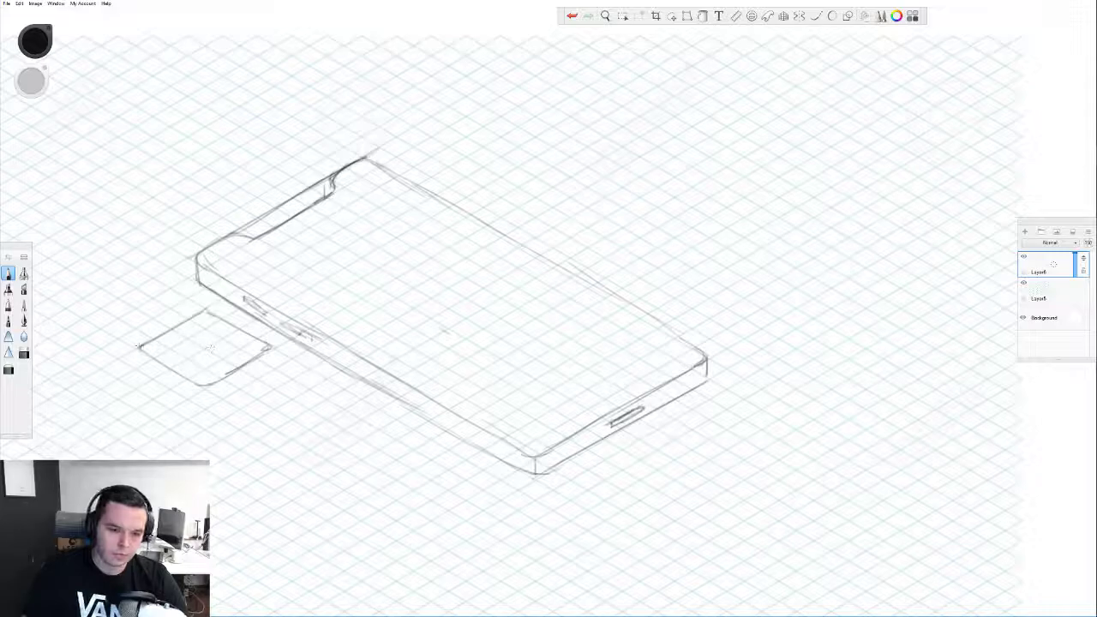
- Give the Tile tracker thickness by sketching its two visible side faces
mouse_move(139, 348)
left_mouse_down()
mouse_move(140, 366)
mouse_move(200, 396)
left_mouse_up()
mouse_move(143, 367)
left_mouse_down()
mouse_move(204, 399)
mouse_move(260, 377)
mouse_move(196, 401)
mouse_move(270, 369)
left_mouse_up()
key("ctrl+z")
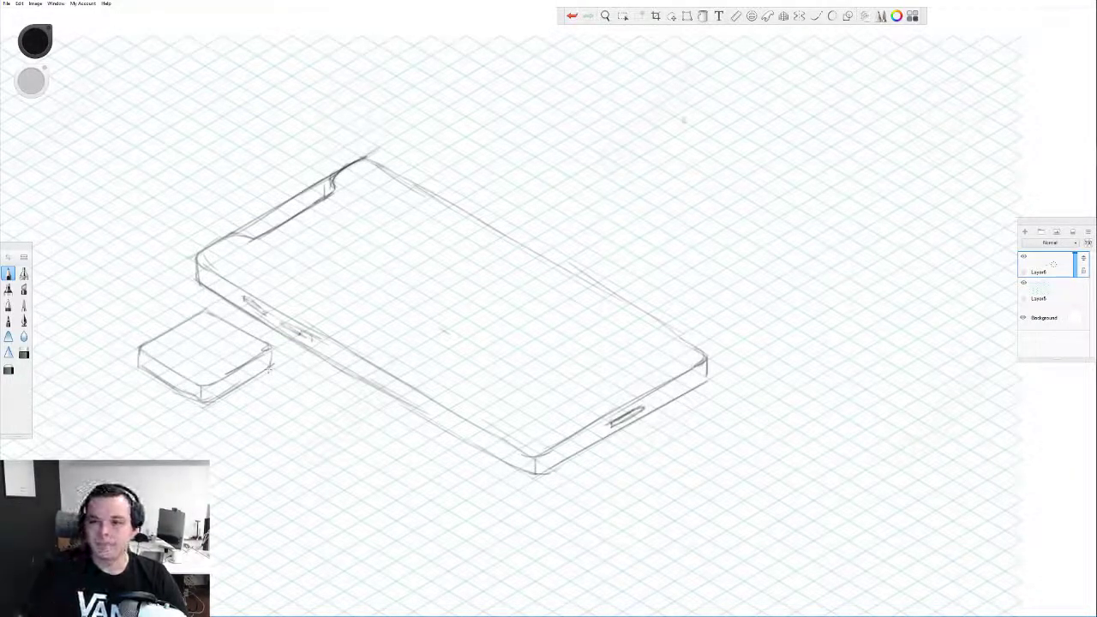
- Sketch a round button on the Tile tracker's top face and hatch one of its side faces
left_click(755, 18)
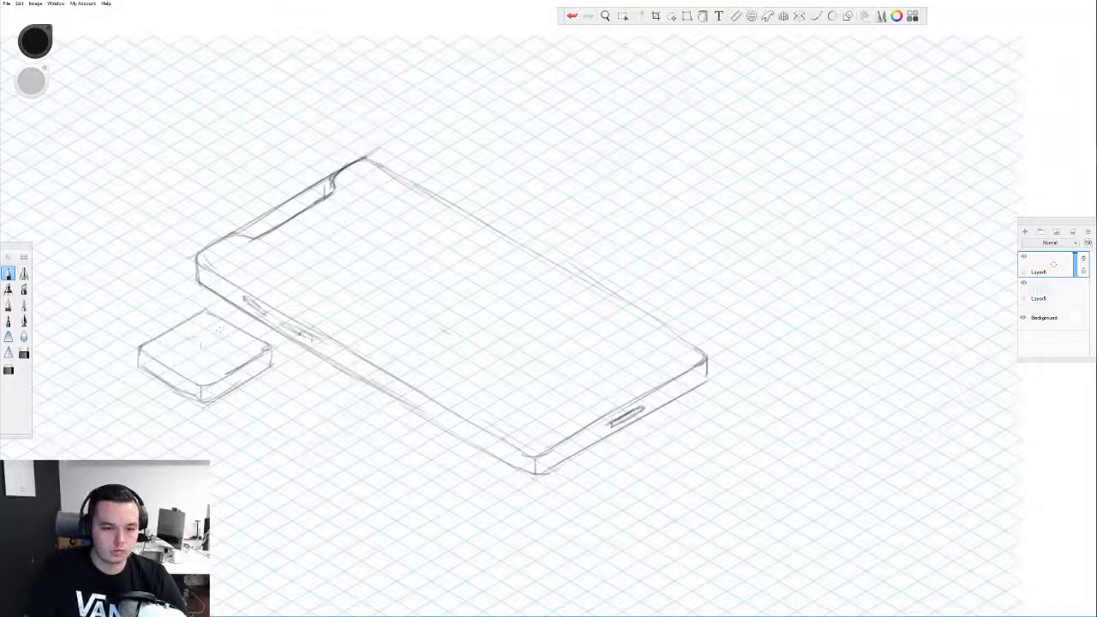
mouse_move(190, 337)
left_mouse_down()
mouse_move(181, 358)
mouse_move(205, 339)
mouse_move(195, 337)
mouse_move(221, 341)
mouse_move(183, 359)
mouse_move(230, 349)
mouse_move(208, 342)
mouse_move(220, 358)
mouse_move(214, 341)
left_mouse_up()
key("ctrl+z")
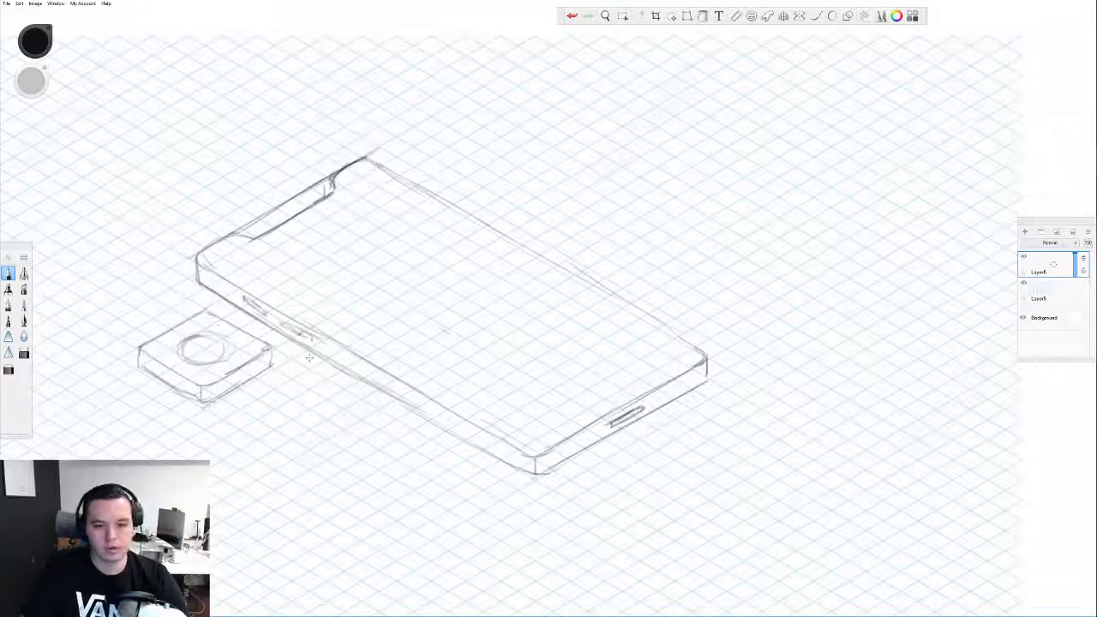
left_click_drag(139, 351, 190, 389)
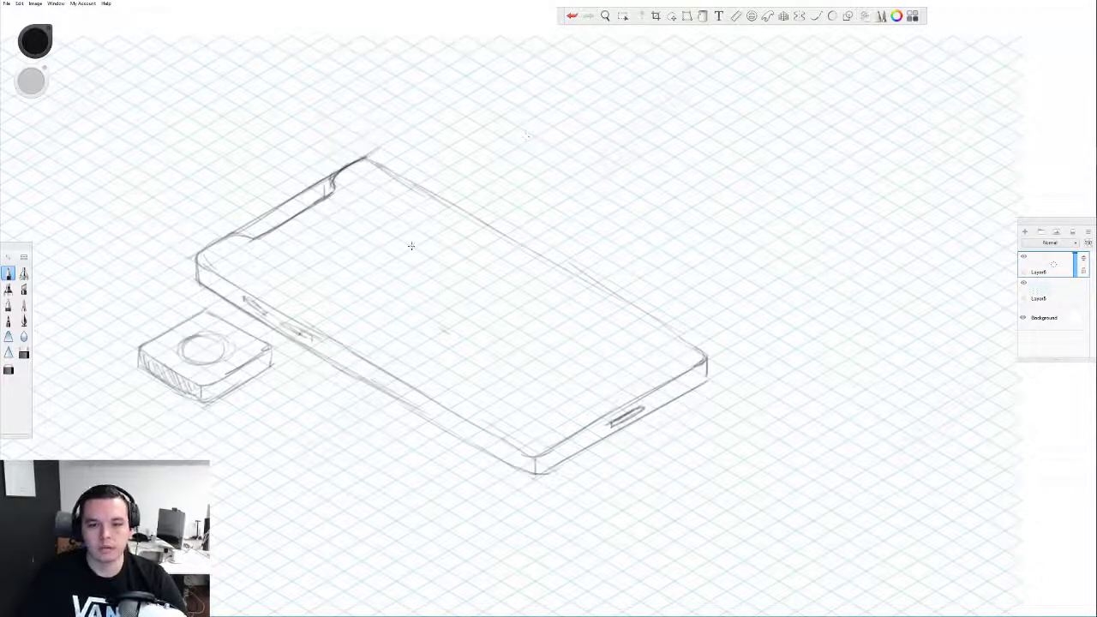
- Sketch lines across the phone's screen to mark off a lower section, and divide that section lengthwise towards the charging port
key("space")
left_click_drag(409, 247, 352, 334)
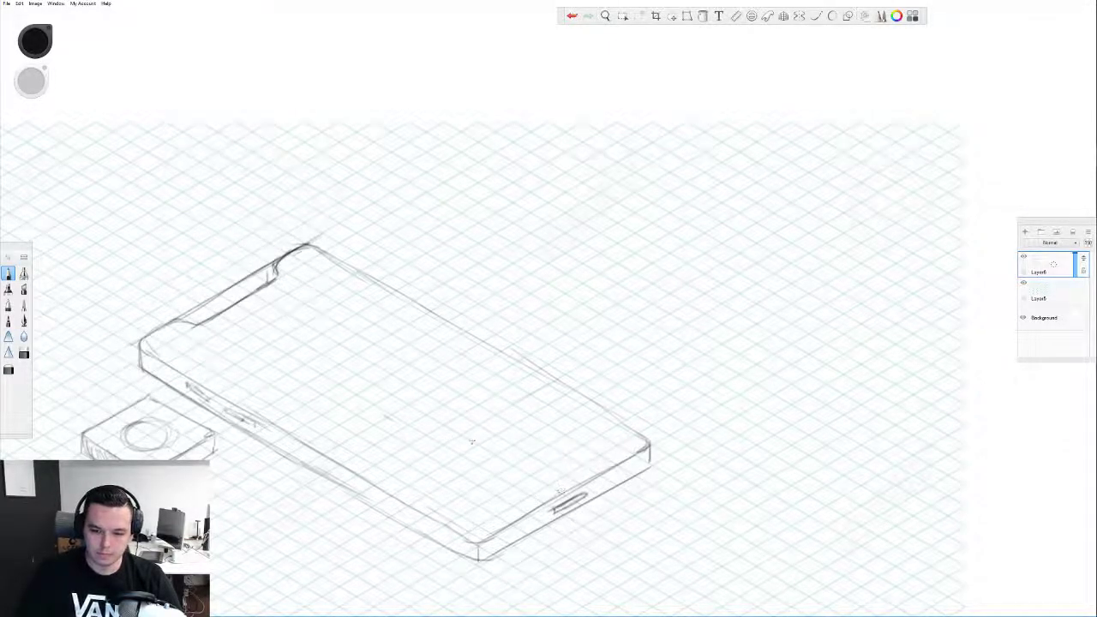
mouse_move(562, 396)
left_mouse_down()
mouse_move(482, 443)
mouse_move(567, 396)
mouse_move(460, 433)
left_mouse_up()
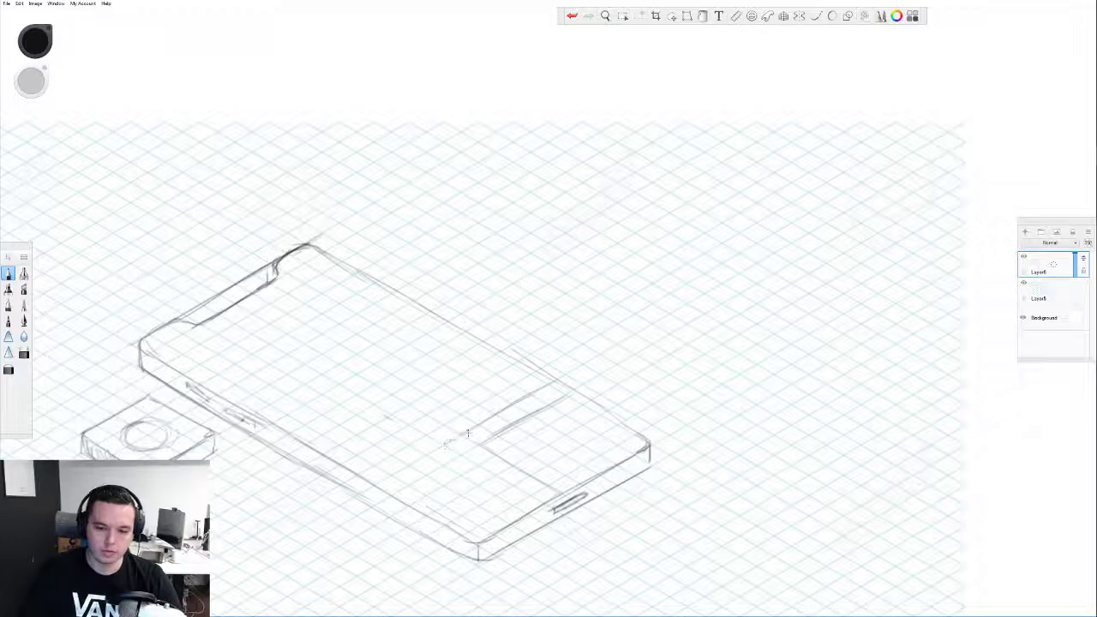
left_click_drag(470, 457, 553, 500)
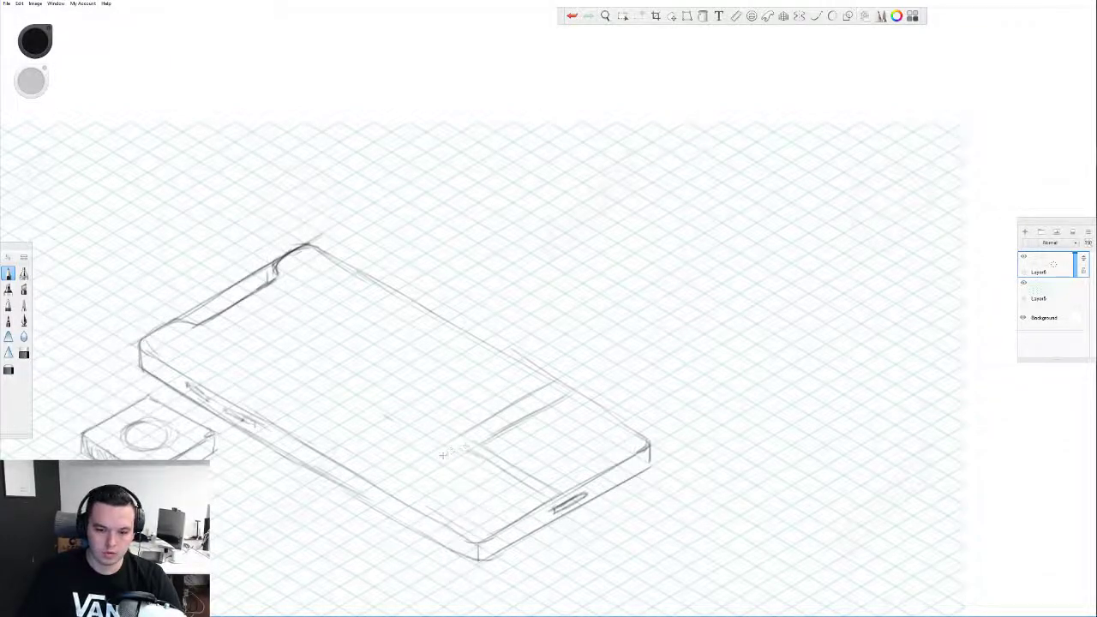
mouse_move(384, 482)
left_mouse_down()
mouse_move(462, 437)
mouse_move(449, 454)
left_mouse_up()
mouse_move(552, 390)
left_mouse_down()
mouse_move(502, 416)
mouse_move(559, 385)
mouse_move(515, 421)
left_mouse_up()
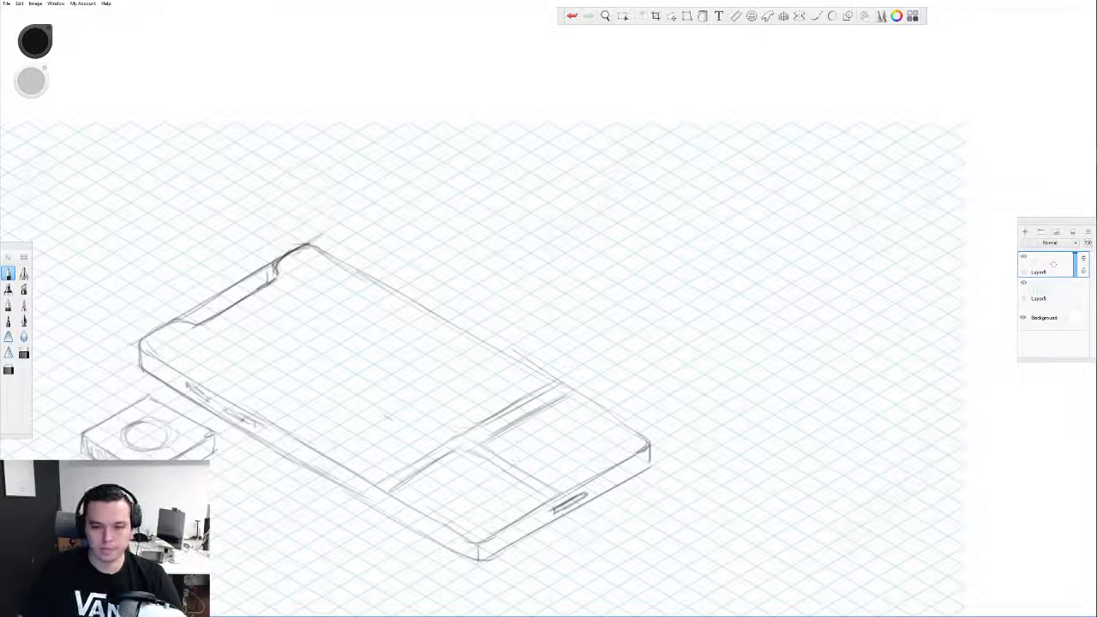
- Sketch intersecting map streets across the upper part of the phone's screen, dividing it into blocks
mouse_move(468, 425)
left_mouse_down()
mouse_move(369, 375)
mouse_move(461, 426)
left_mouse_up()
mouse_move(400, 349)
left_mouse_down()
mouse_move(444, 322)
mouse_move(355, 375)
left_mouse_up()
left_click_drag(421, 316, 351, 358)
mouse_move(262, 307)
left_mouse_down()
mouse_move(348, 363)
mouse_move(329, 352)
mouse_move(336, 368)
left_mouse_up()
mouse_move(284, 339)
left_mouse_down()
mouse_move(313, 361)
mouse_move(233, 358)
mouse_move(197, 377)
mouse_move(214, 377)
left_mouse_up()
mouse_move(311, 360)
left_mouse_down()
mouse_move(320, 371)
mouse_move(264, 413)
left_mouse_up()
left_click_drag(327, 383, 282, 412)
left_click_drag(346, 383, 443, 441)
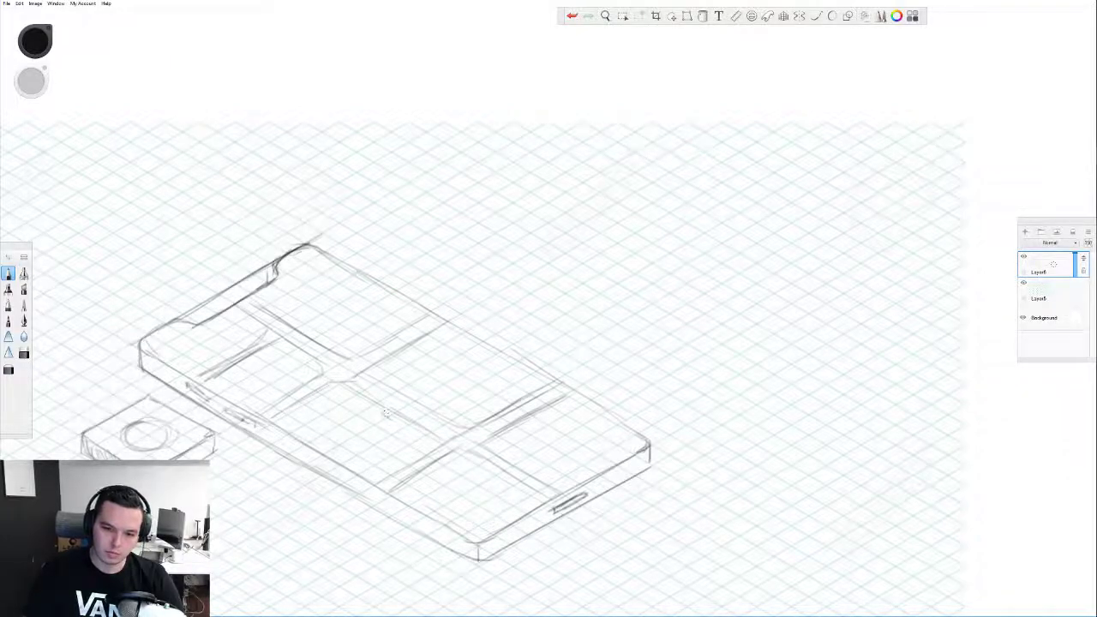
- Undo the last street line and sketch small angular details inside the map blocks on the phone's screen
key("ctrl+z")
mouse_move(428, 339)
left_mouse_down()
mouse_move(491, 381)
mouse_move(480, 365)
mouse_move(508, 352)
mouse_move(484, 368)
left_mouse_up()
left_click_drag(435, 331, 470, 351)
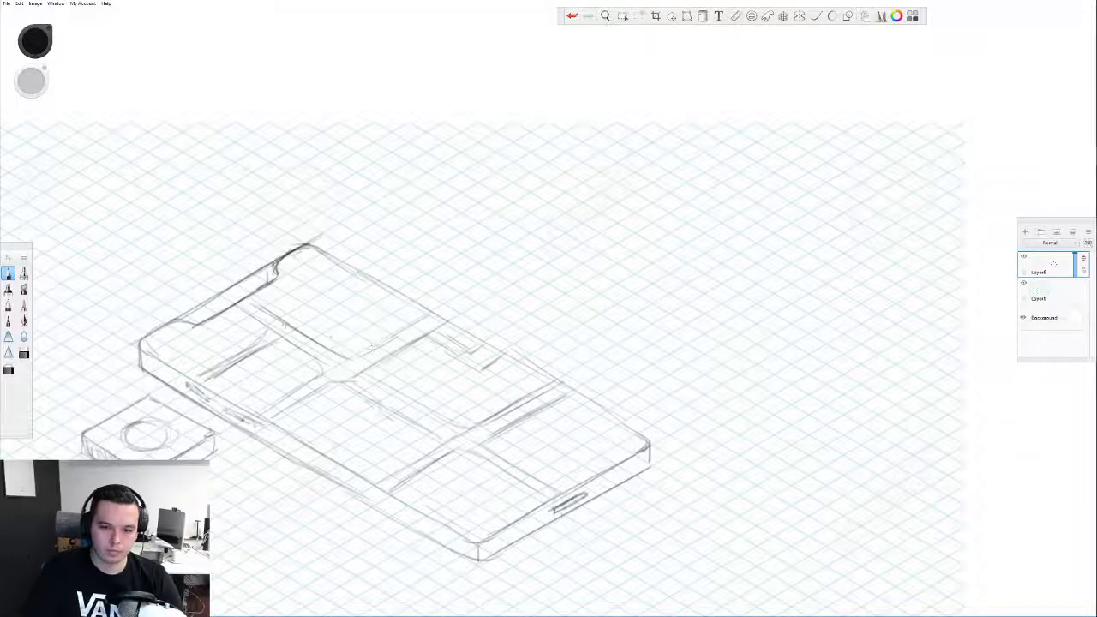
mouse_move(276, 315)
left_mouse_down()
mouse_move(323, 291)
mouse_move(322, 255)
mouse_move(336, 298)
mouse_move(292, 328)
left_mouse_up()
scroll(341, 286, "down", 3)
scroll(341, 338, "up", 3)
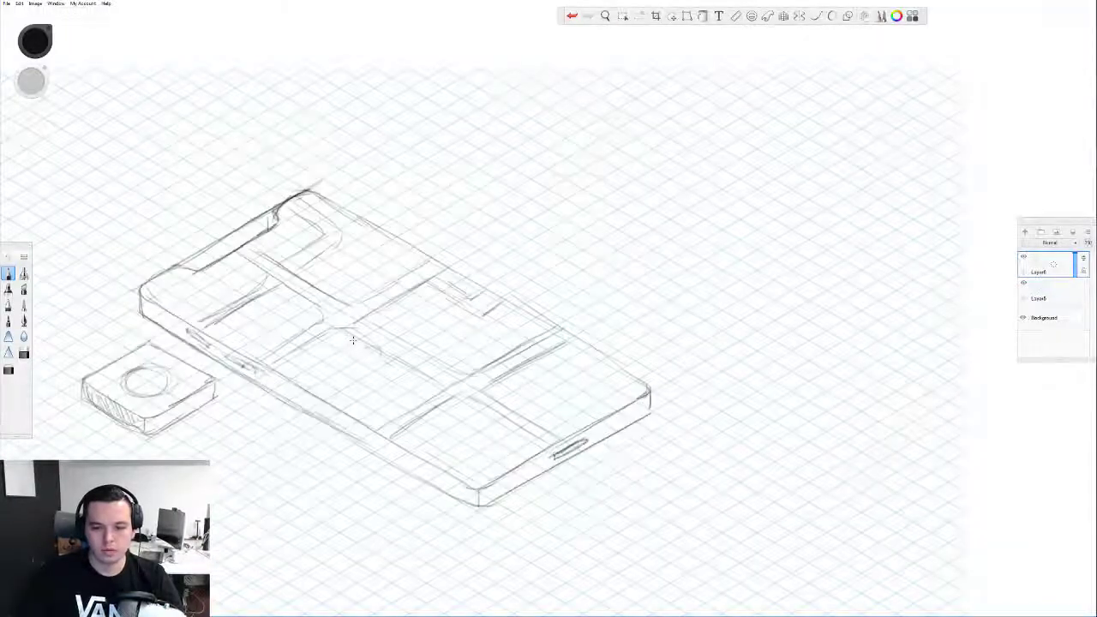
- Lower the opacity of the isometric grid layer and make the sketch layer active again
left_click(1075, 296)
left_click_drag(1075, 298, 1075, 301)
left_click(1066, 261)
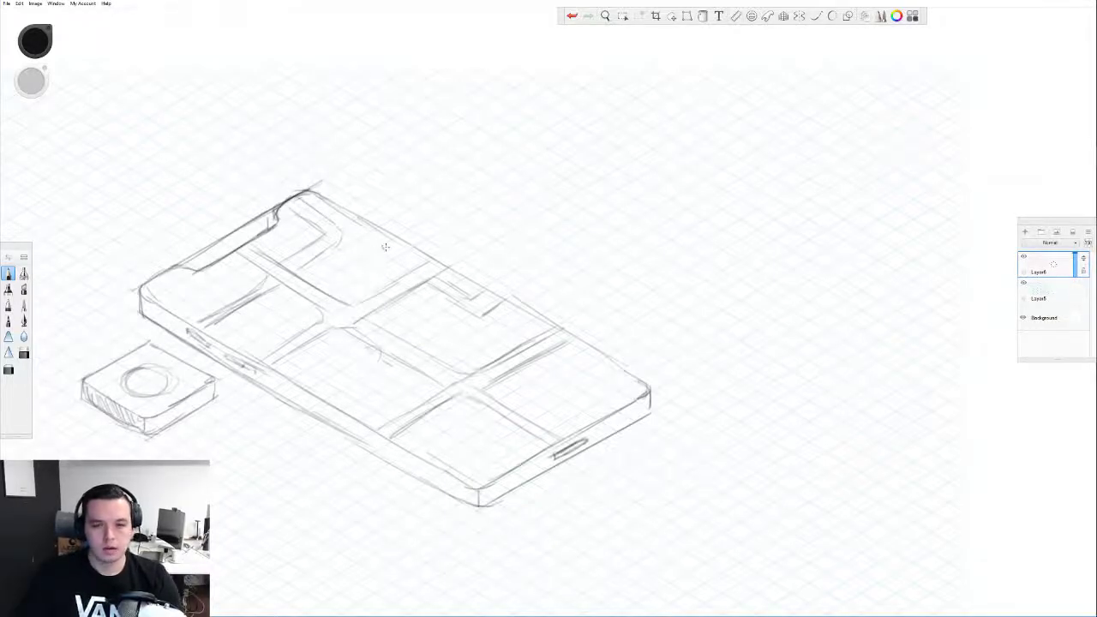
- Sketch a thin upright guide box standing on the upper half of the phone's screen
key("space")
left_click_drag(365, 223, 372, 244)
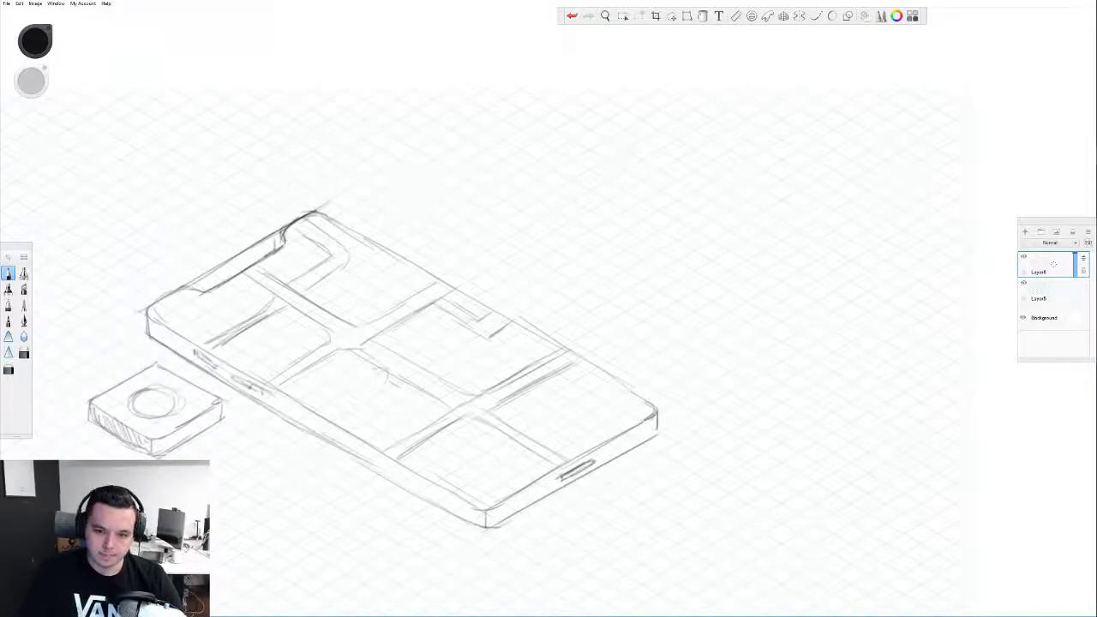
left_click_drag(433, 180, 336, 239)
left_click_drag(392, 205, 343, 237)
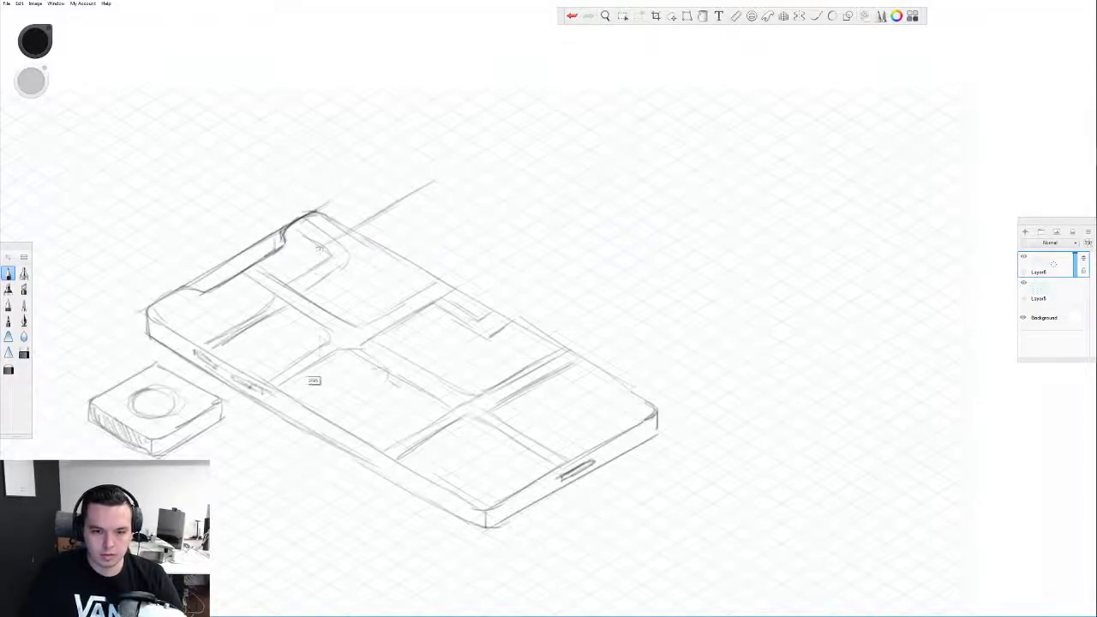
left_click_drag(320, 279, 320, 370)
key("ctrl+z")
left_click_drag(433, 181, 435, 282)
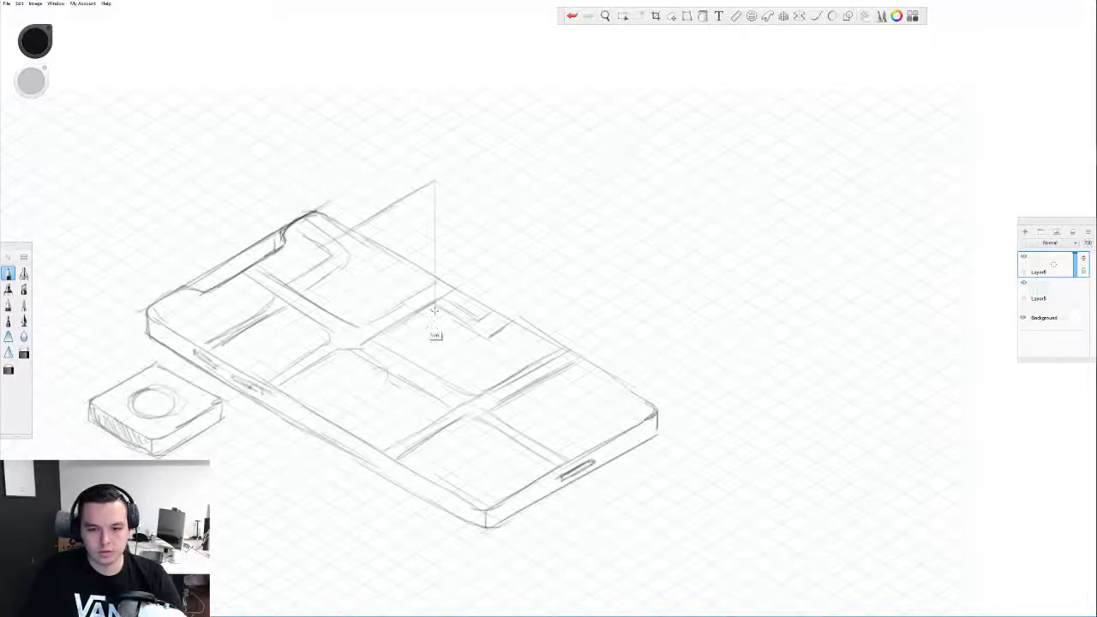
left_click_drag(359, 360, 327, 383)
left_click_drag(313, 250, 314, 399)
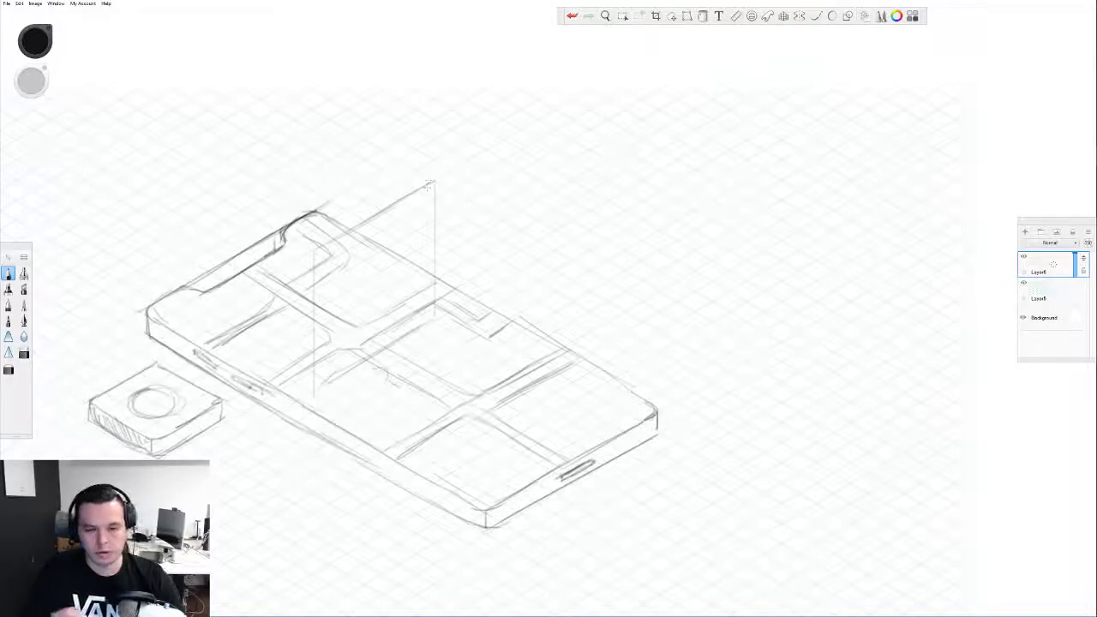
mouse_move(419, 172)
left_mouse_down()
mouse_move(434, 181)
mouse_move(315, 225)
mouse_move(301, 379)
left_mouse_up()
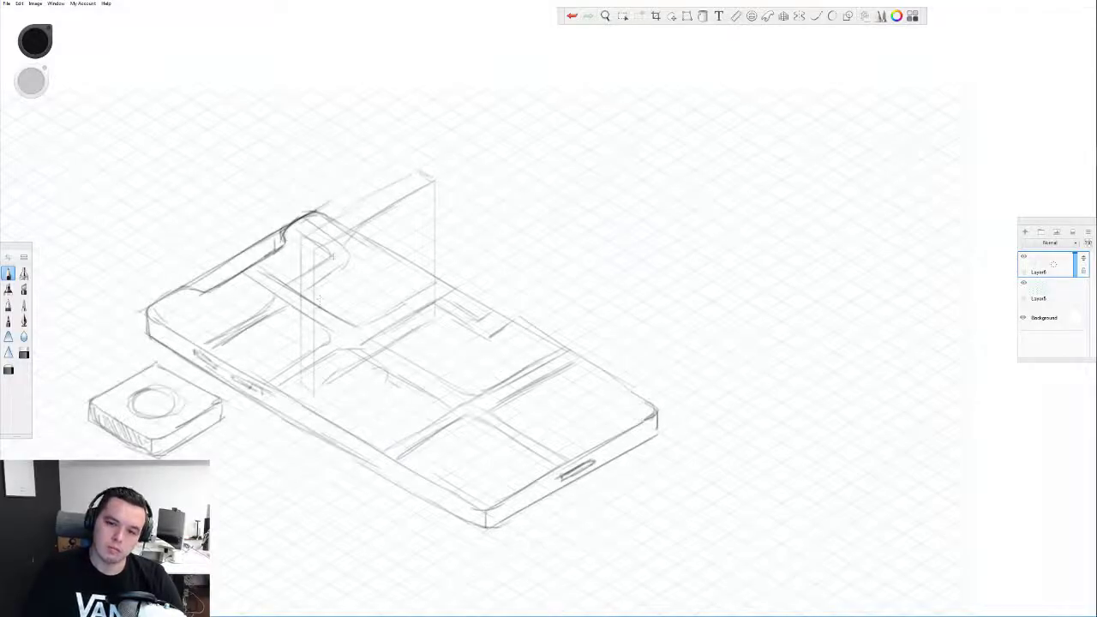
- Sketch a teardrop-shaped location pin outline on the front face of the upright guide box
left_click_drag(351, 237, 416, 223)
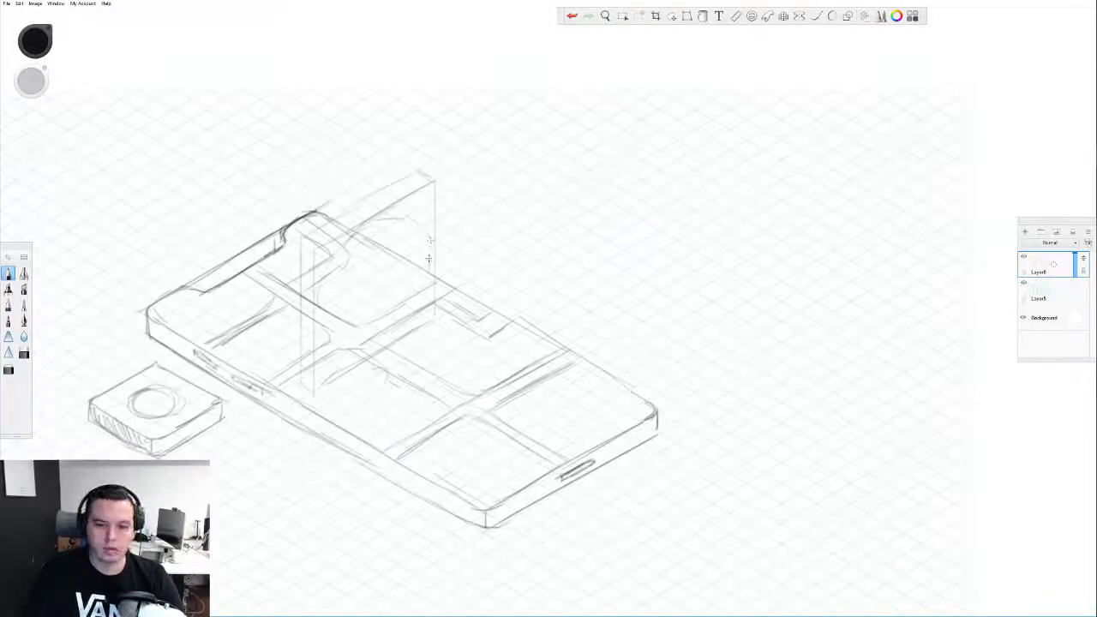
mouse_move(428, 267)
left_mouse_down()
mouse_move(387, 341)
mouse_move(430, 245)
mouse_move(415, 219)
mouse_move(352, 235)
mouse_move(335, 254)
mouse_move(326, 304)
mouse_move(341, 345)
mouse_move(362, 353)
mouse_move(323, 295)
mouse_move(339, 244)
left_mouse_up()
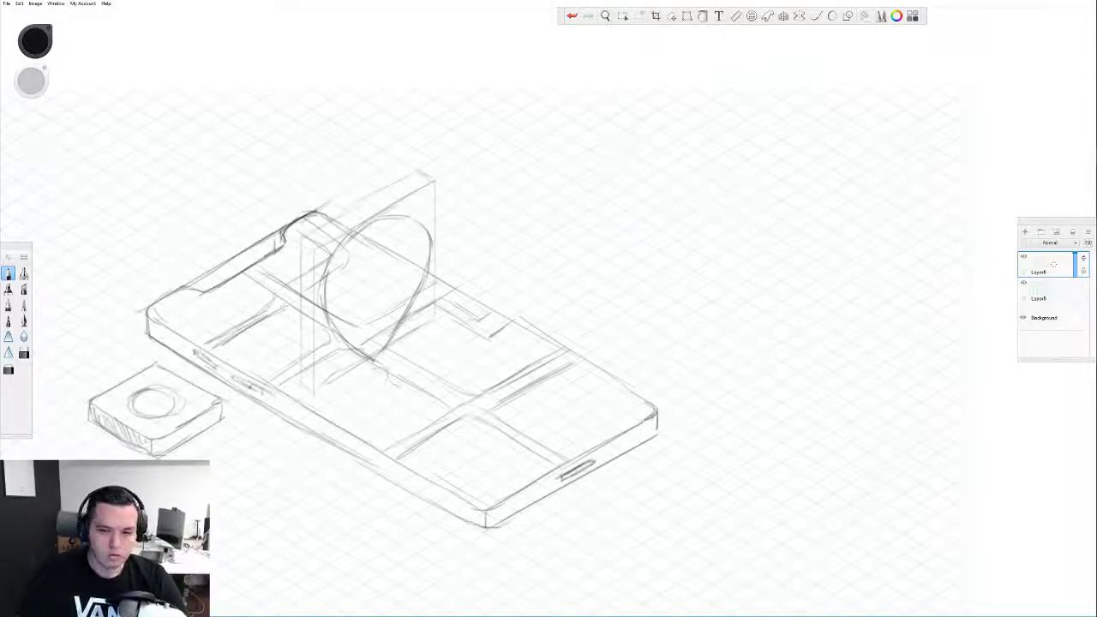
mouse_move(358, 228)
left_mouse_down()
mouse_move(410, 222)
mouse_move(421, 259)
mouse_move(427, 241)
mouse_move(393, 236)
mouse_move(402, 267)
mouse_move(424, 244)
mouse_move(418, 296)
left_mouse_up()
mouse_move(386, 341)
left_mouse_down()
mouse_move(394, 323)
mouse_move(368, 360)
left_mouse_up()
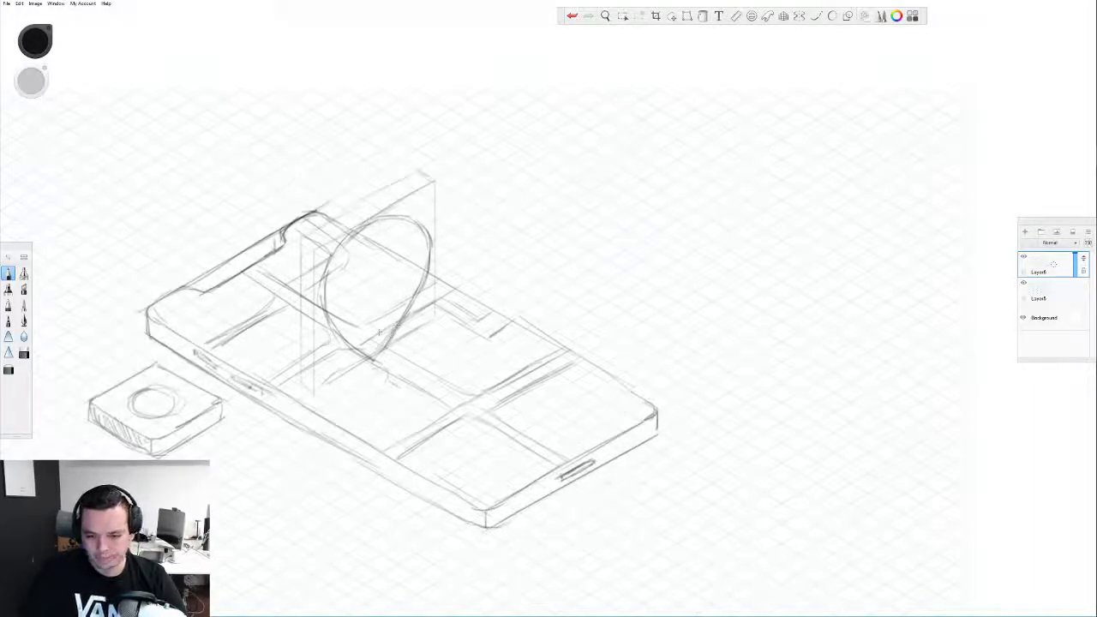
- Sketch the location pin's thickness along its outer edge and a round hole in its centre
mouse_move(419, 221)
left_mouse_down()
mouse_move(383, 211)
mouse_move(347, 220)
mouse_move(372, 209)
mouse_move(351, 211)
mouse_move(320, 244)
mouse_move(328, 232)
mouse_move(314, 260)
mouse_move(332, 330)
mouse_move(367, 353)
left_mouse_up()
mouse_move(314, 295)
left_mouse_down()
mouse_move(320, 244)
mouse_move(317, 293)
mouse_move(321, 246)
mouse_move(315, 263)
mouse_move(320, 246)
mouse_move(381, 208)
mouse_move(412, 212)
left_mouse_up()
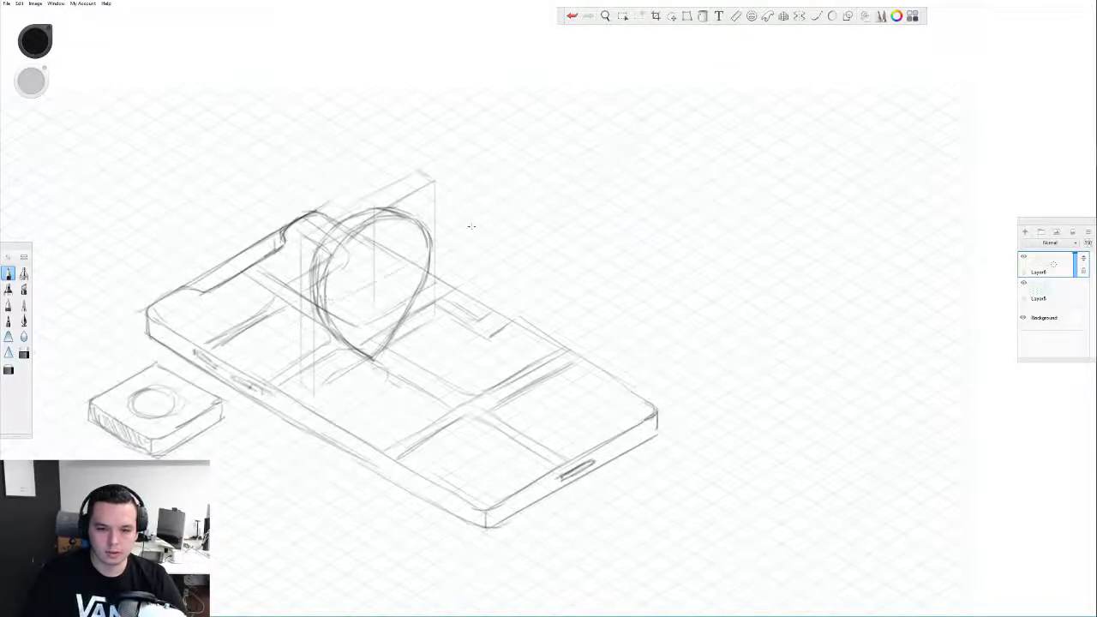
mouse_move(362, 287)
left_mouse_down()
mouse_move(366, 273)
mouse_move(368, 295)
mouse_move(389, 270)
mouse_move(381, 258)
left_mouse_up()
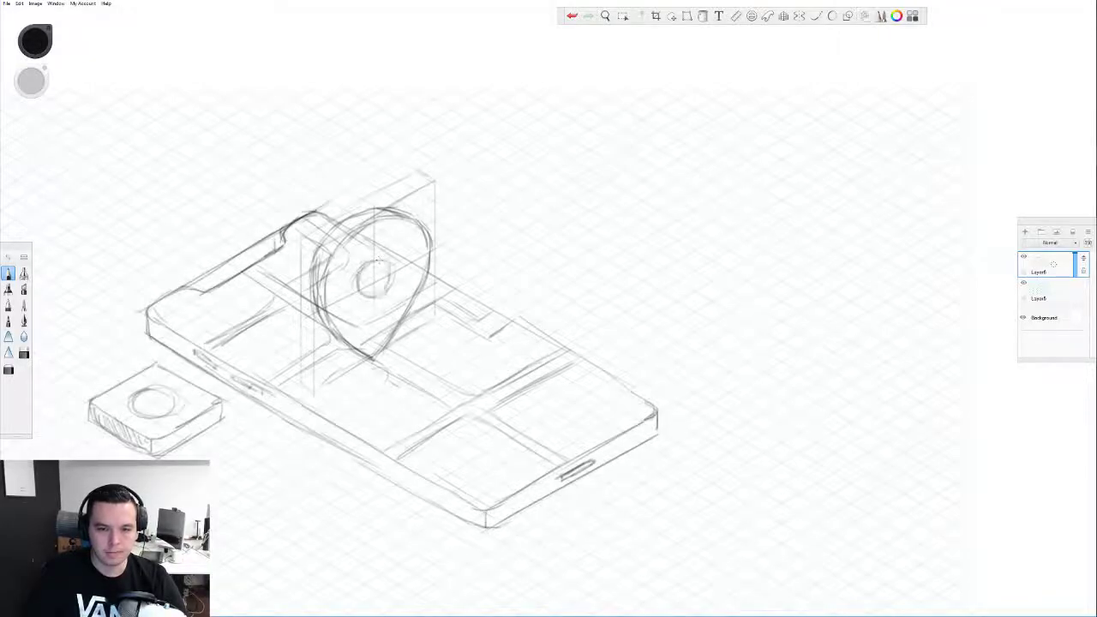
scroll(396, 266, "down", 3)
scroll(401, 298, "up", 3)
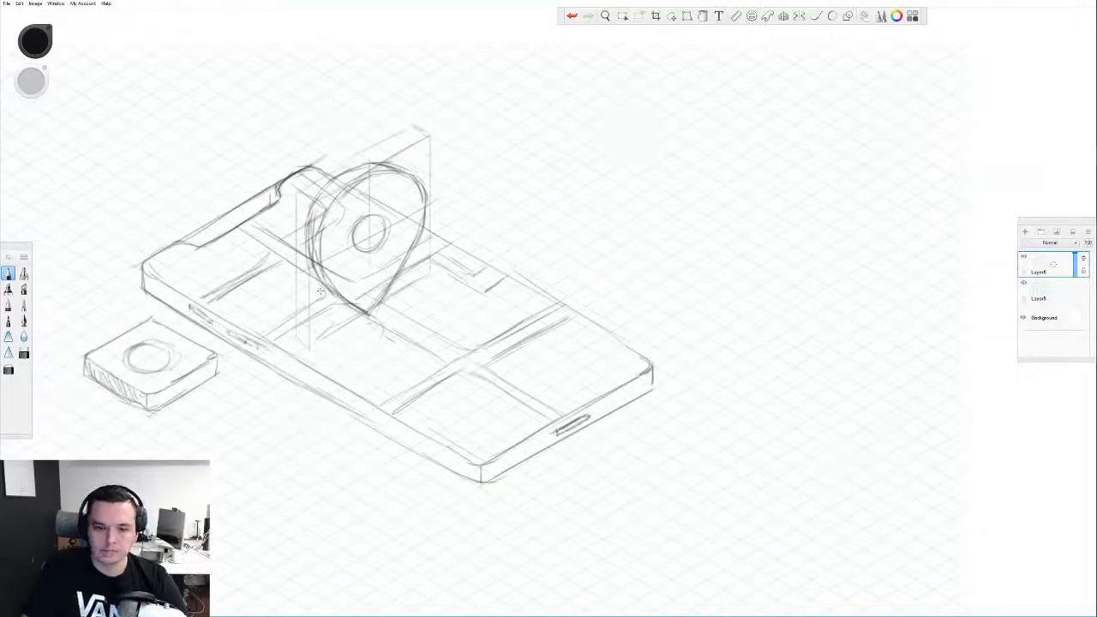
- Sketch a hatched ellipse on the phone's screen beneath the location pin's tip
left_click_drag(367, 323, 332, 335)
mouse_move(387, 289)
left_mouse_down()
mouse_move(391, 321)
mouse_move(337, 306)
mouse_move(384, 325)
mouse_move(388, 289)
mouse_move(387, 316)
mouse_move(335, 322)
left_mouse_up()
mouse_move(358, 313)
left_mouse_down()
mouse_move(344, 325)
mouse_move(355, 324)
left_mouse_up()
mouse_move(387, 308)
left_mouse_down()
mouse_move(364, 330)
mouse_move(377, 329)
left_mouse_up()
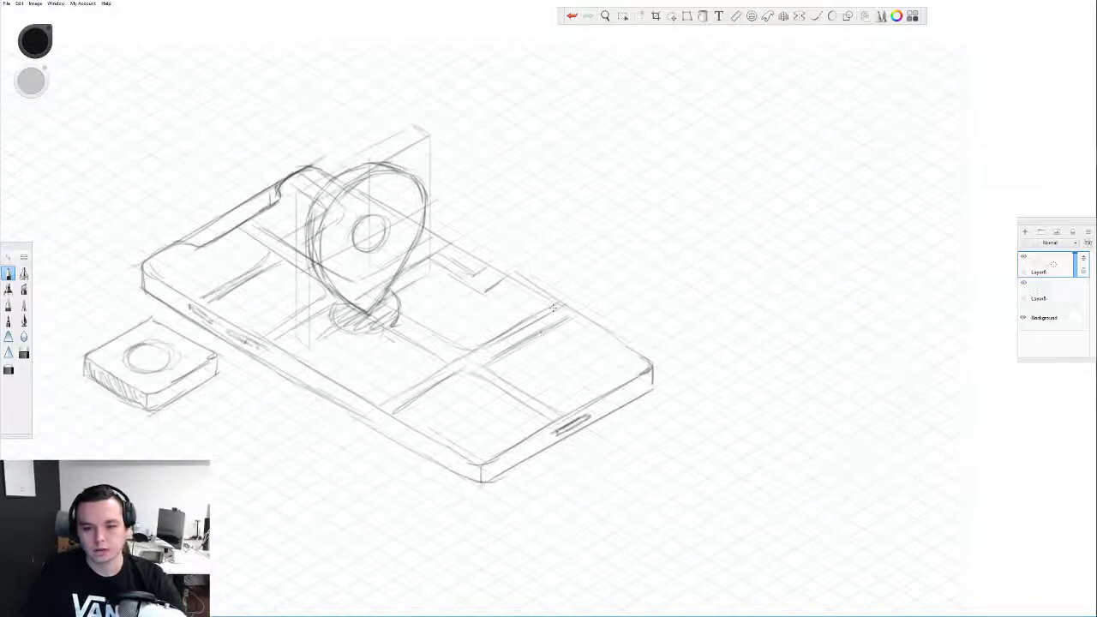
mouse_move(481, 347)
left_mouse_down()
mouse_move(549, 310)
mouse_move(569, 317)
left_mouse_up()
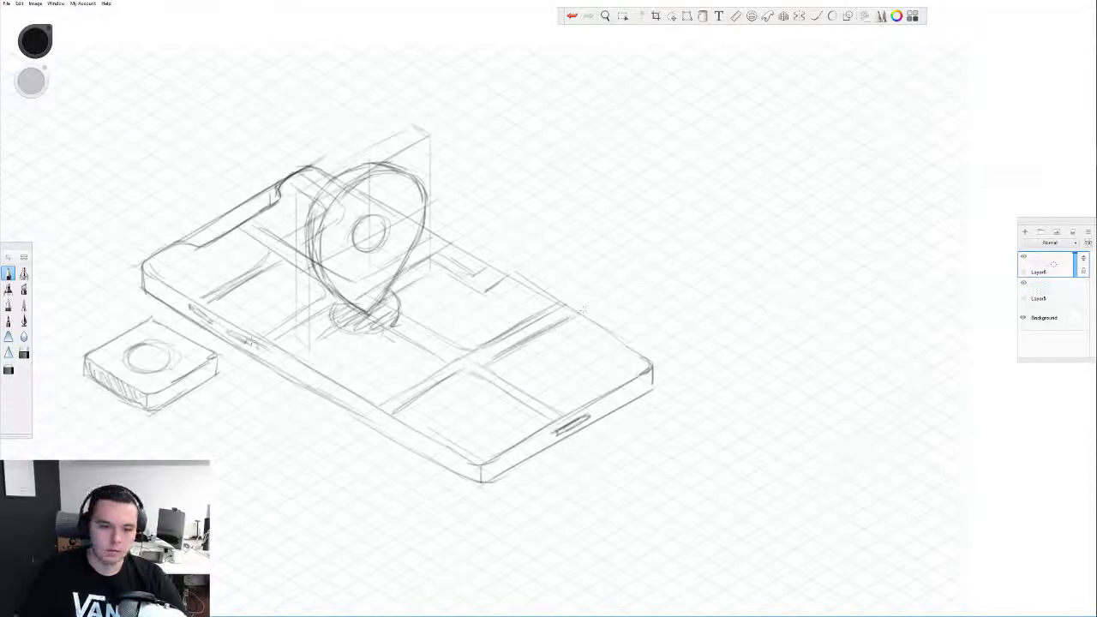
- Sketch the rounded square outline of a second Tile tracker leaning against the phone's long front side
left_click_drag(262, 333, 219, 391)
left_click_drag(247, 343, 214, 401)
mouse_move(274, 329)
left_mouse_down()
mouse_move(356, 377)
mouse_move(302, 433)
left_mouse_up()
left_click_drag(329, 394, 297, 441)
mouse_move(214, 401)
left_mouse_down()
mouse_move(220, 393)
mouse_move(224, 414)
mouse_move(265, 438)
mouse_move(293, 432)
left_mouse_up()
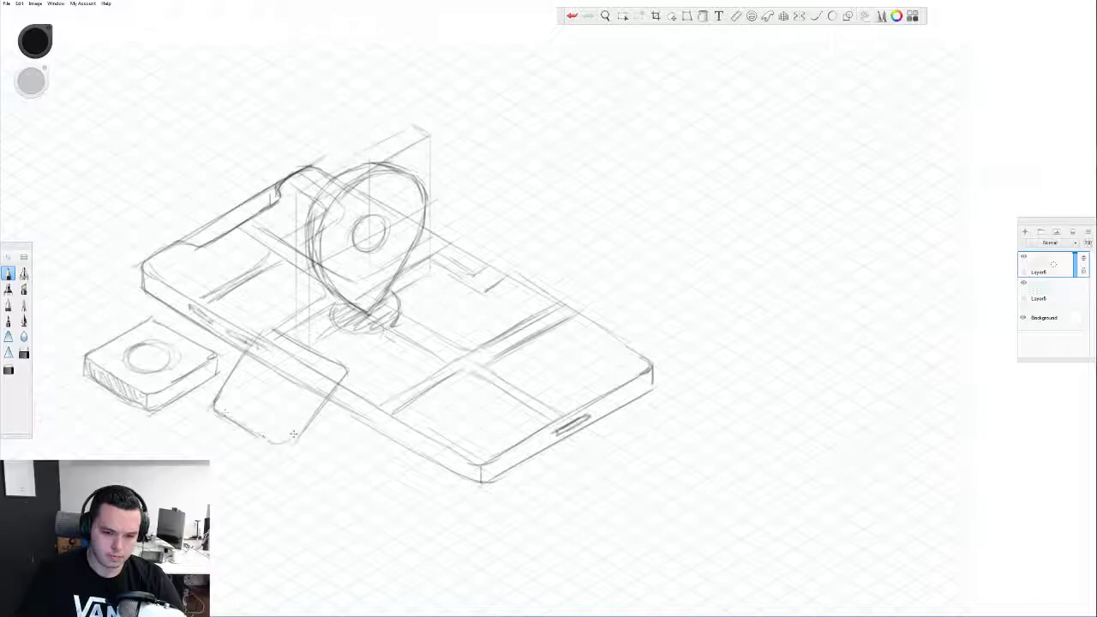
- Give the leaning Tile tracker thickness by sketching a second edge along its side and reinforcing its outline
mouse_move(341, 373)
left_mouse_down()
mouse_move(285, 449)
mouse_move(307, 417)
left_mouse_up()
mouse_move(330, 379)
left_mouse_down()
mouse_move(315, 406)
mouse_move(330, 383)
mouse_move(322, 396)
left_mouse_up()
mouse_move(278, 334)
left_mouse_down()
mouse_move(328, 360)
mouse_move(337, 382)
mouse_move(296, 447)
left_mouse_up()
left_click_drag(341, 379, 307, 432)
mouse_move(257, 434)
left_mouse_down()
mouse_move(286, 449)
mouse_move(310, 428)
left_mouse_up()
mouse_move(341, 363)
left_mouse_down()
mouse_move(302, 435)
mouse_move(302, 423)
left_mouse_up()
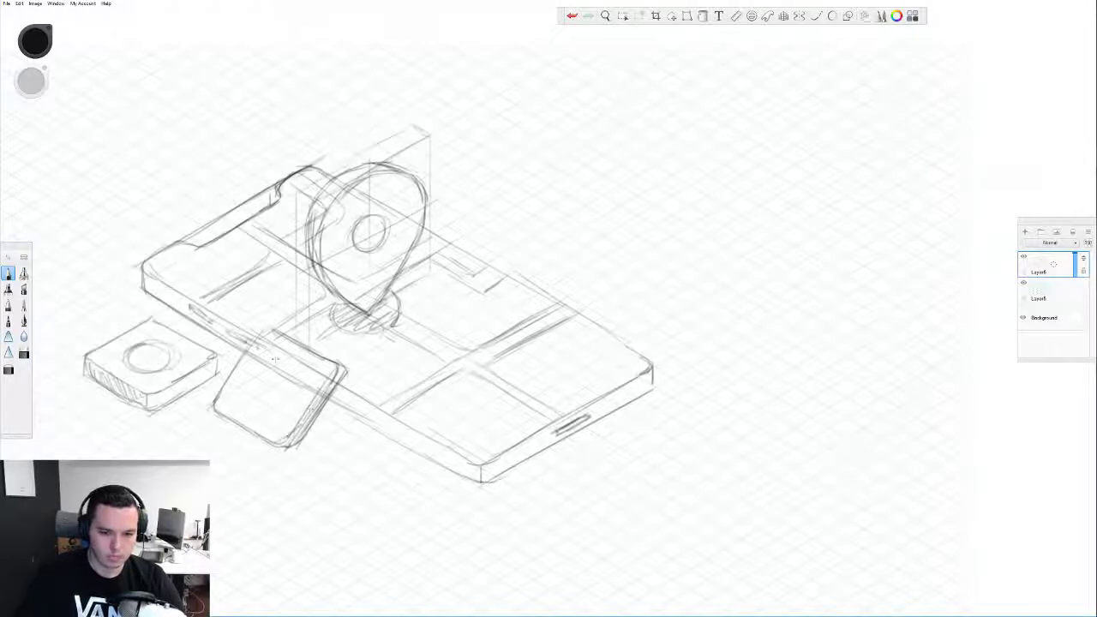
- Undo the last stroke and sketch a round button on the leaning Tile tracker's face
key("ctrl+z")
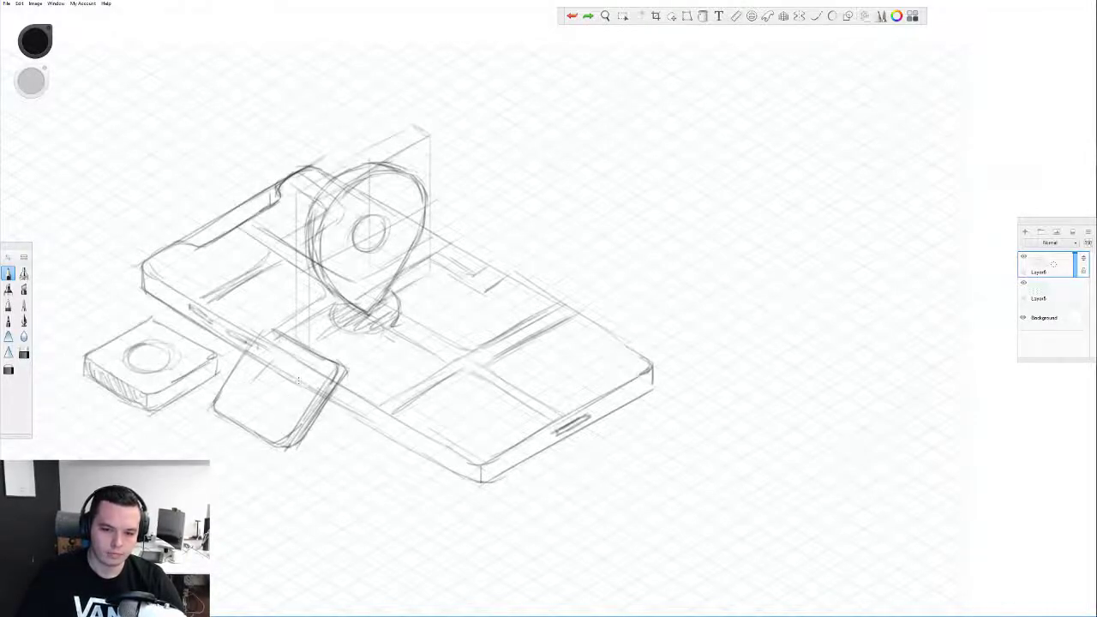
mouse_move(298, 380)
left_mouse_down()
mouse_move(267, 338)
mouse_move(257, 401)
mouse_move(296, 403)
mouse_move(266, 367)
mouse_move(304, 372)
left_mouse_up()
scroll(304, 372, "down", 5)
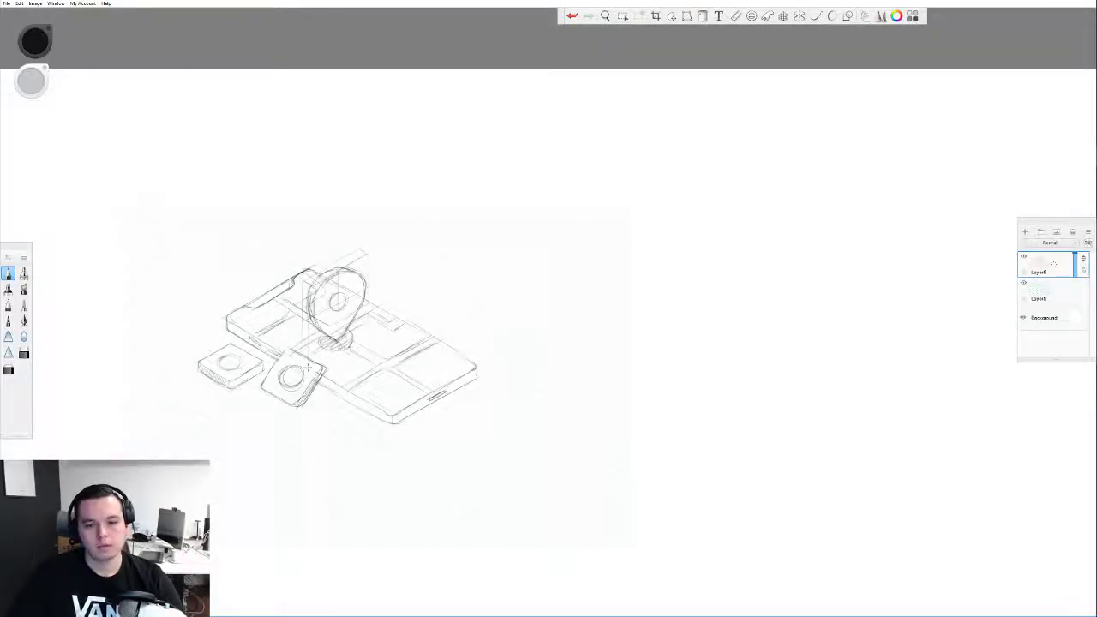
scroll(307, 366, "up", 4)
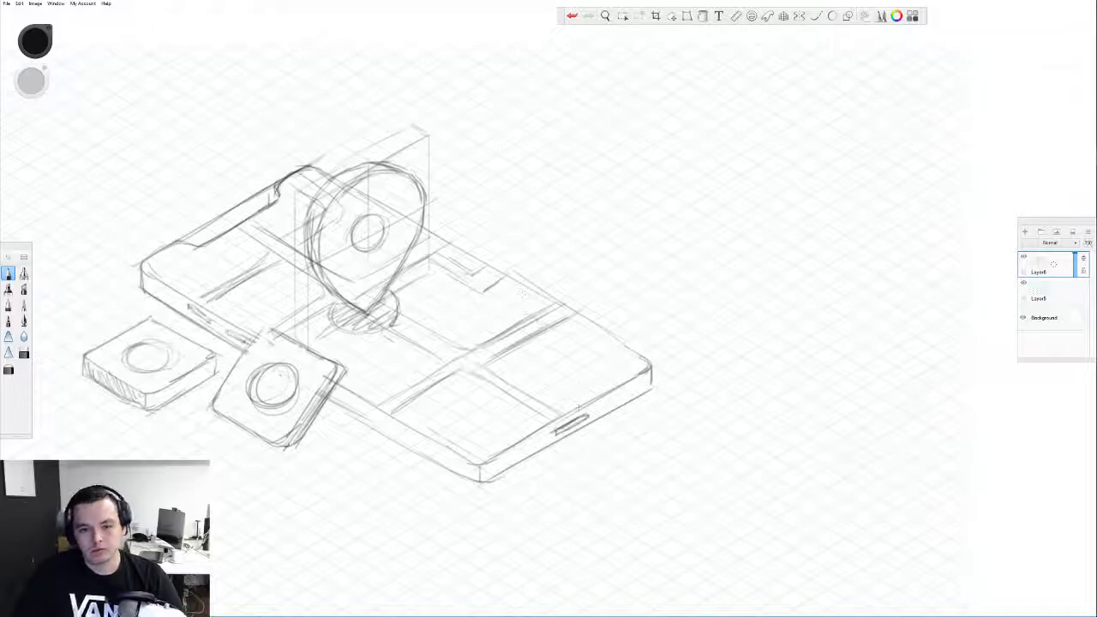
left_click_drag(374, 320, 501, 393)
key("ctrl+z")
key("ctrl+z")
- Sketch a route line from the location pin's base to the charging port, continuing over the phone's edge and beyond it
left_click_drag(387, 317, 503, 390)
left_click_drag(451, 361, 559, 420)
left_click_drag(478, 376, 516, 399)
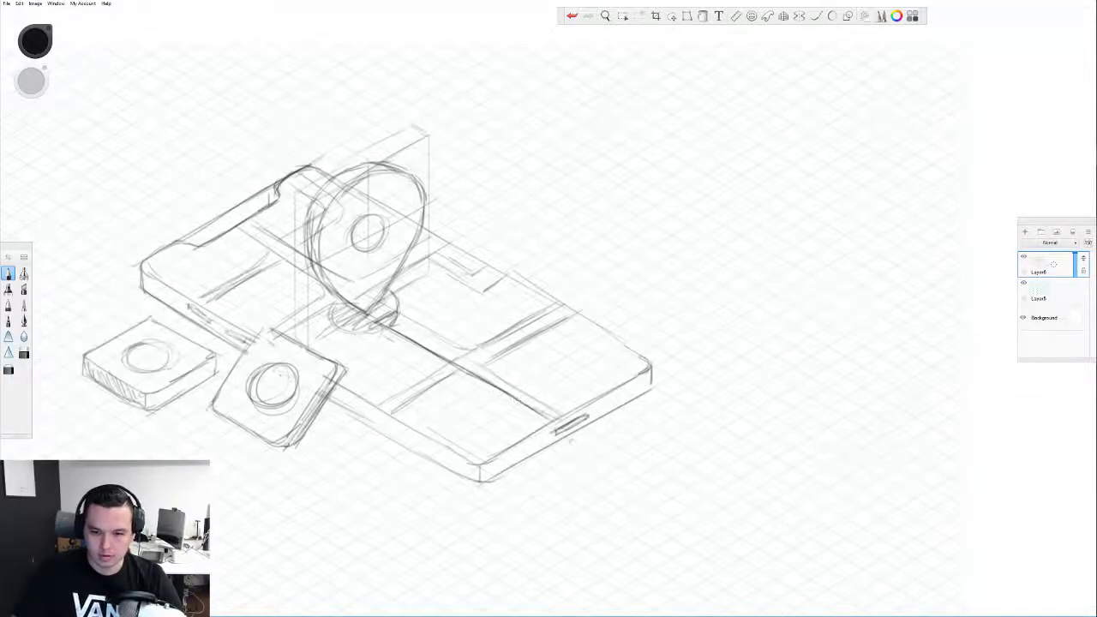
mouse_move(563, 429)
left_mouse_down()
mouse_move(563, 448)
mouse_move(667, 489)
left_mouse_up()
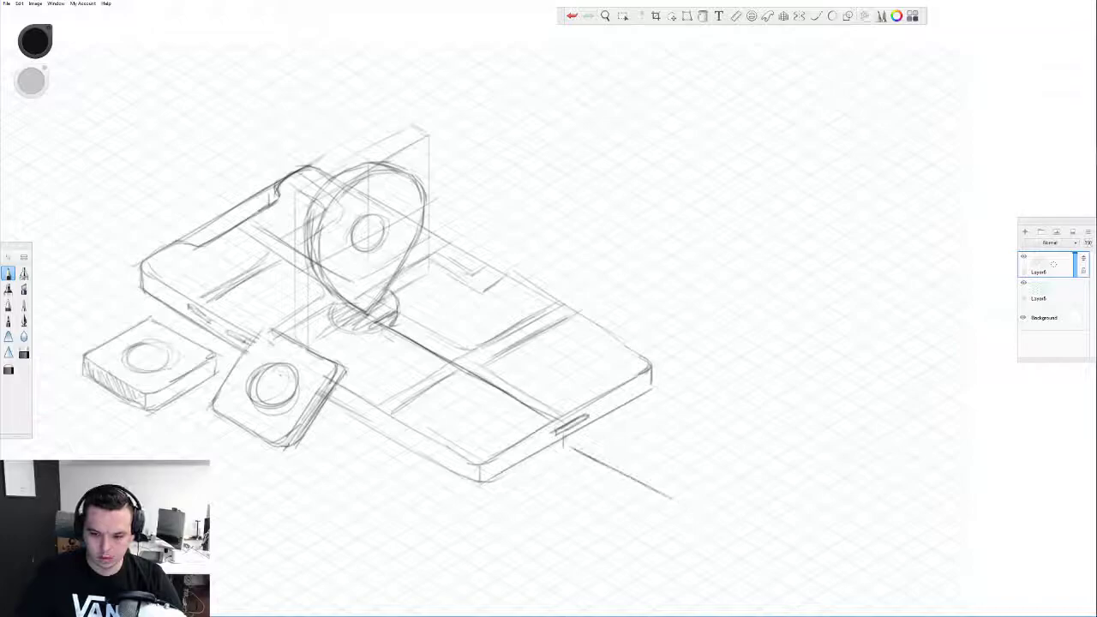
mouse_move(587, 416)
left_mouse_down()
mouse_move(587, 433)
mouse_move(644, 470)
left_mouse_up()
mouse_move(596, 441)
left_mouse_down()
mouse_move(694, 492)
mouse_move(642, 466)
left_mouse_up()
left_click_drag(582, 419, 586, 441)
- Widen the route into a band with a second parallel line and fill it with zigzag hatching
left_click_drag(399, 313, 528, 381)
left_click_drag(433, 331, 550, 395)
left_click_drag(486, 359, 588, 410)
left_click_drag(400, 317, 546, 402)
mouse_move(576, 428)
left_mouse_down()
mouse_move(613, 463)
mouse_move(685, 488)
left_mouse_up()
- Hatch the inside of the pin's hole, the pin's thick edge and the phone's notch
mouse_move(369, 231)
left_mouse_down()
mouse_move(353, 219)
mouse_move(377, 248)
mouse_move(382, 223)
mouse_move(362, 248)
mouse_move(370, 218)
left_mouse_up()
mouse_move(373, 179)
left_mouse_down()
mouse_move(334, 204)
mouse_move(385, 174)
mouse_move(351, 176)
mouse_move(317, 201)
mouse_move(308, 243)
mouse_move(322, 210)
left_mouse_up()
mouse_move(194, 243)
left_mouse_down()
mouse_move(283, 184)
mouse_move(302, 272)
left_mouse_up()
scroll(297, 184, "down", 3)
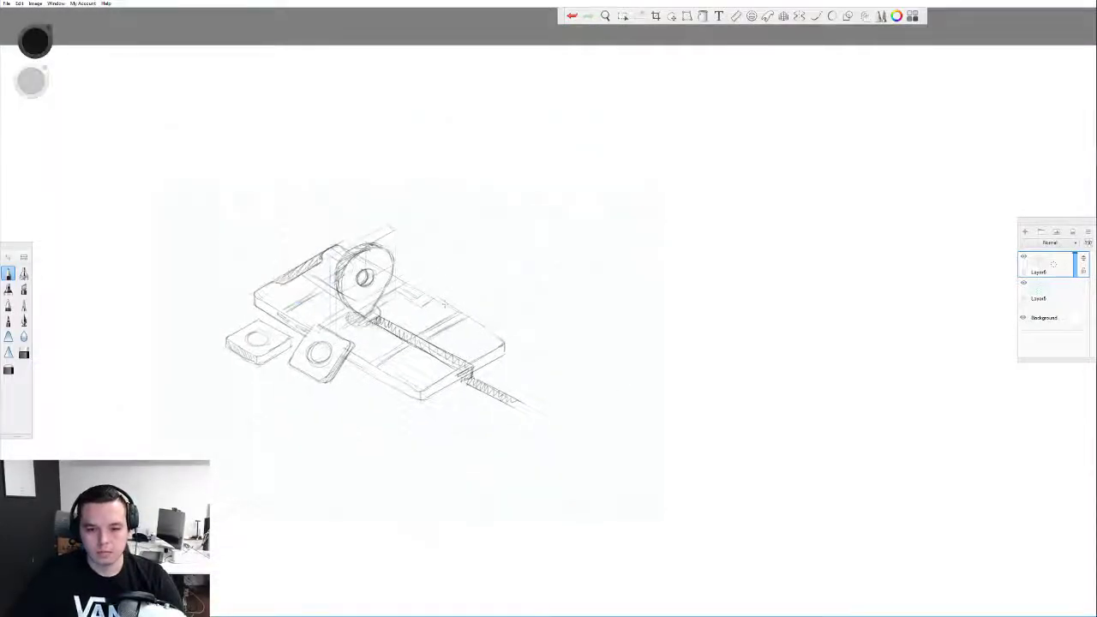
scroll(445, 304, "up", 3)
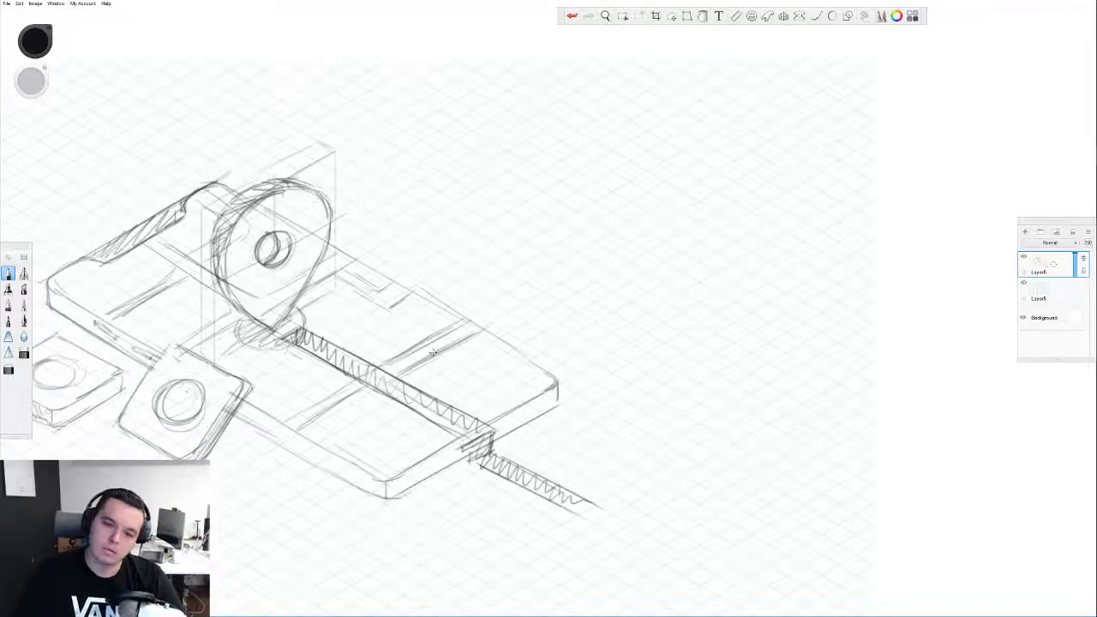
- Darken the hatching of the ellipse beneath the pin and sketch shadows beneath both Tile trackers
mouse_move(242, 315)
left_mouse_down()
mouse_move(233, 325)
mouse_move(248, 344)
mouse_move(303, 326)
mouse_move(276, 342)
mouse_move(300, 338)
mouse_move(246, 331)
mouse_move(288, 330)
left_mouse_up()
scroll(213, 368, "down", 3)
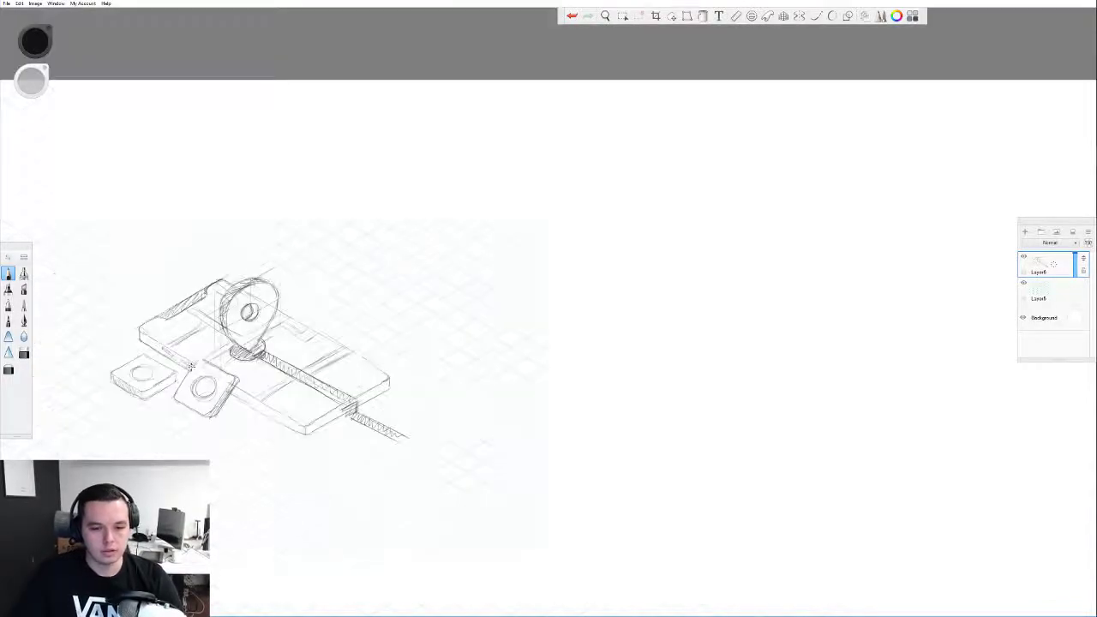
scroll(219, 398, "up", 3)
mouse_move(173, 427)
left_mouse_down()
mouse_move(245, 411)
mouse_move(205, 428)
left_mouse_up()
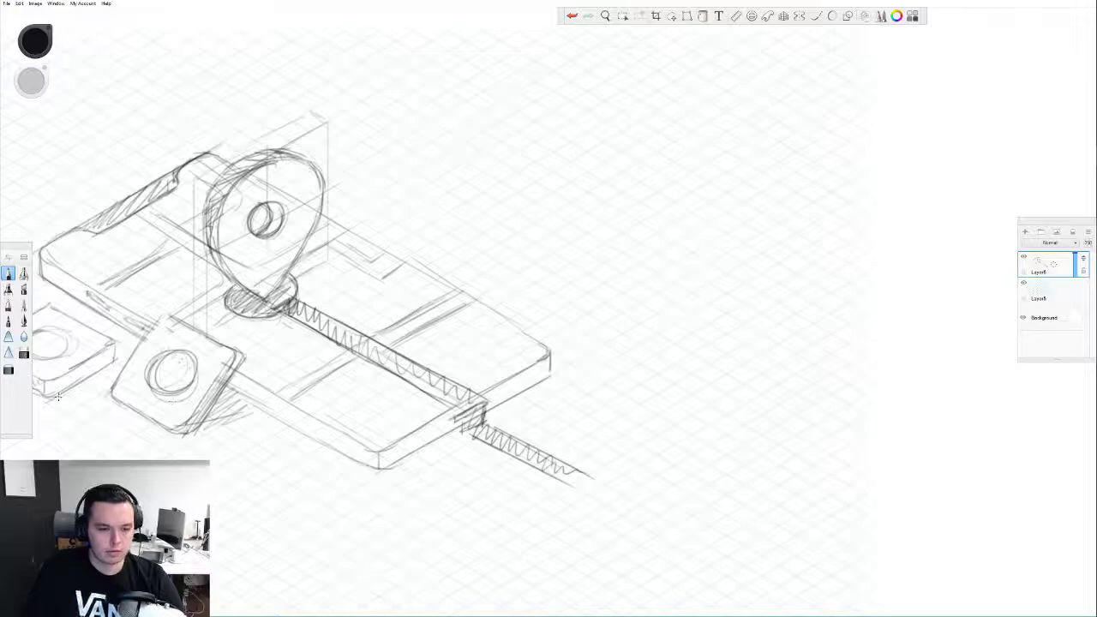
scroll(231, 377, "down", 3)
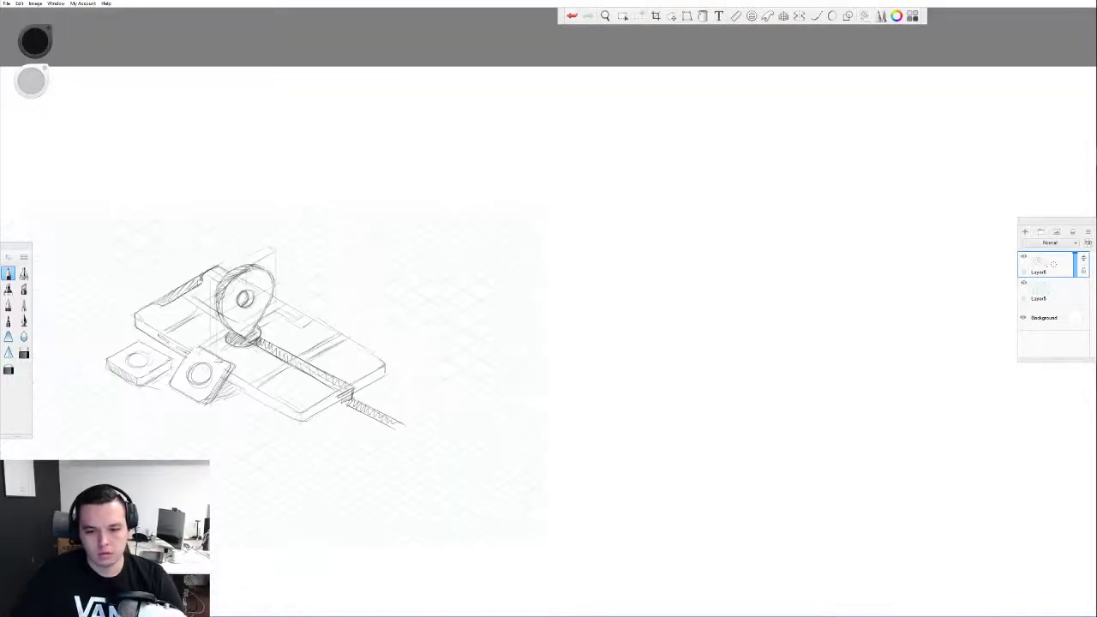
left_click_drag(179, 291, 268, 315)
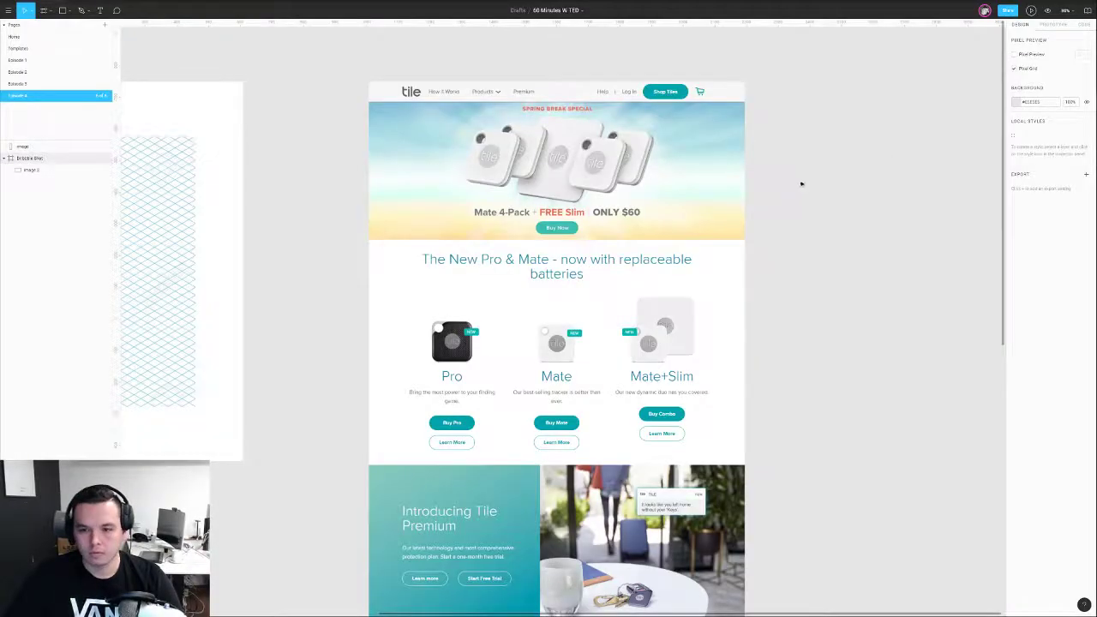
- Examine the Tile website reference in Figma, from the product banner to the How it works section
scroll(605, 313, "up", 3)
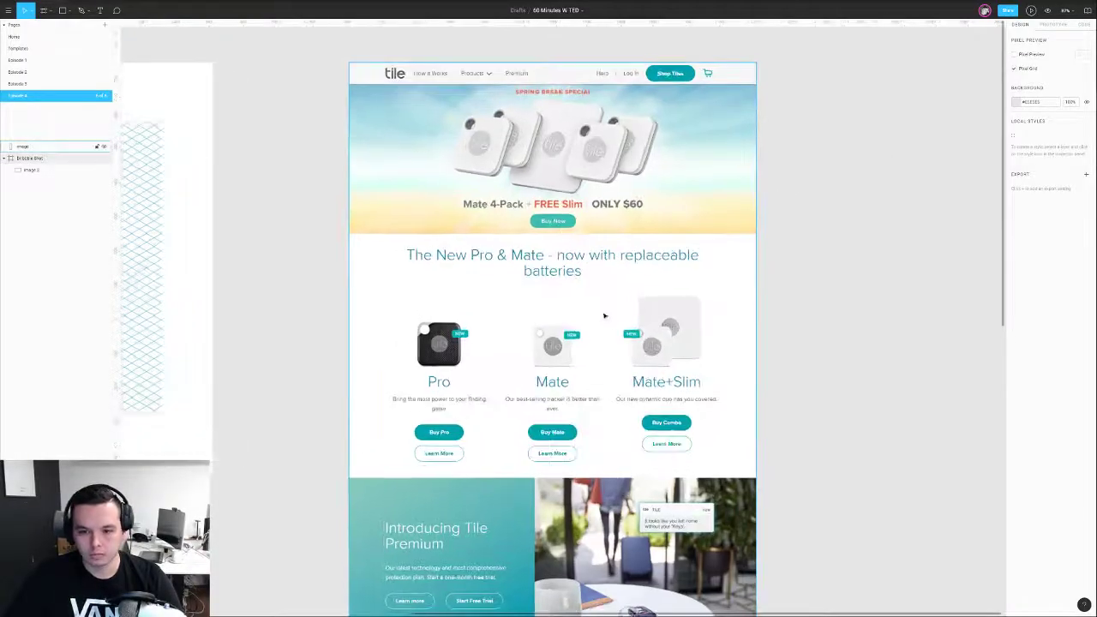
scroll(609, 343, "down", 4)
scroll(608, 218, "down", 5)
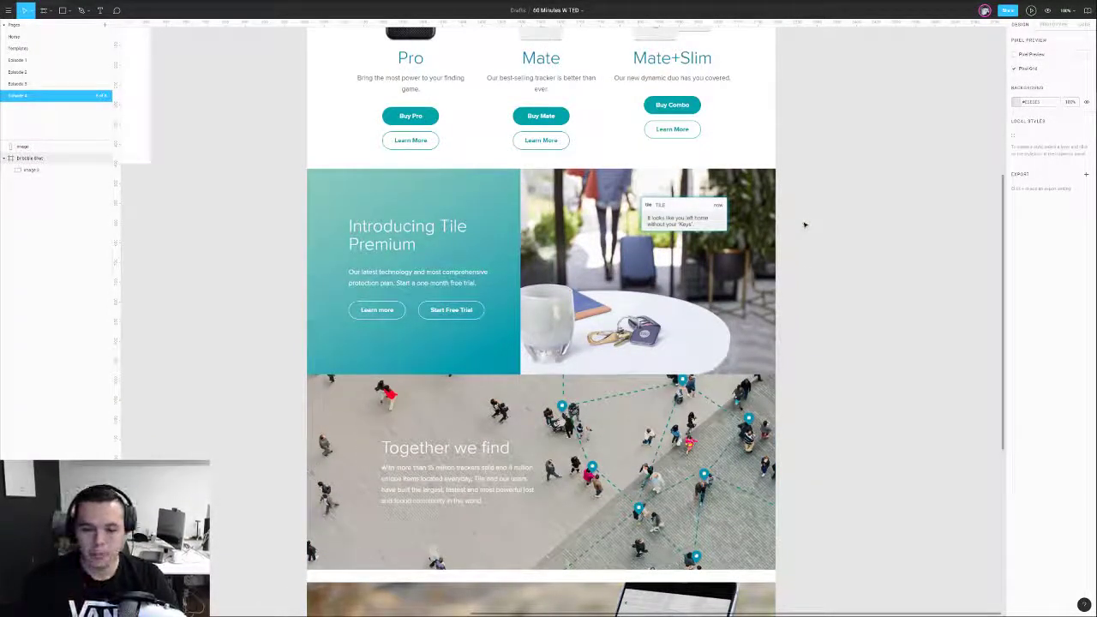
scroll(814, 207, "down", 1)
scroll(814, 206, "down", 5)
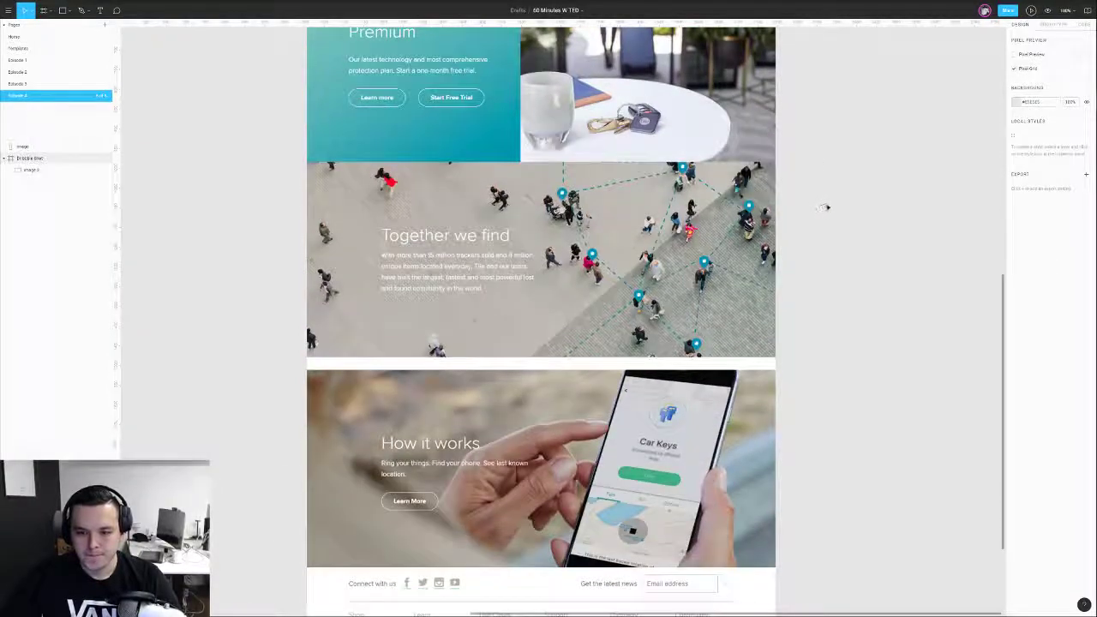
scroll(823, 207, "down", 4)
scroll(825, 215, "up", 4)
scroll(825, 223, "up", 1)
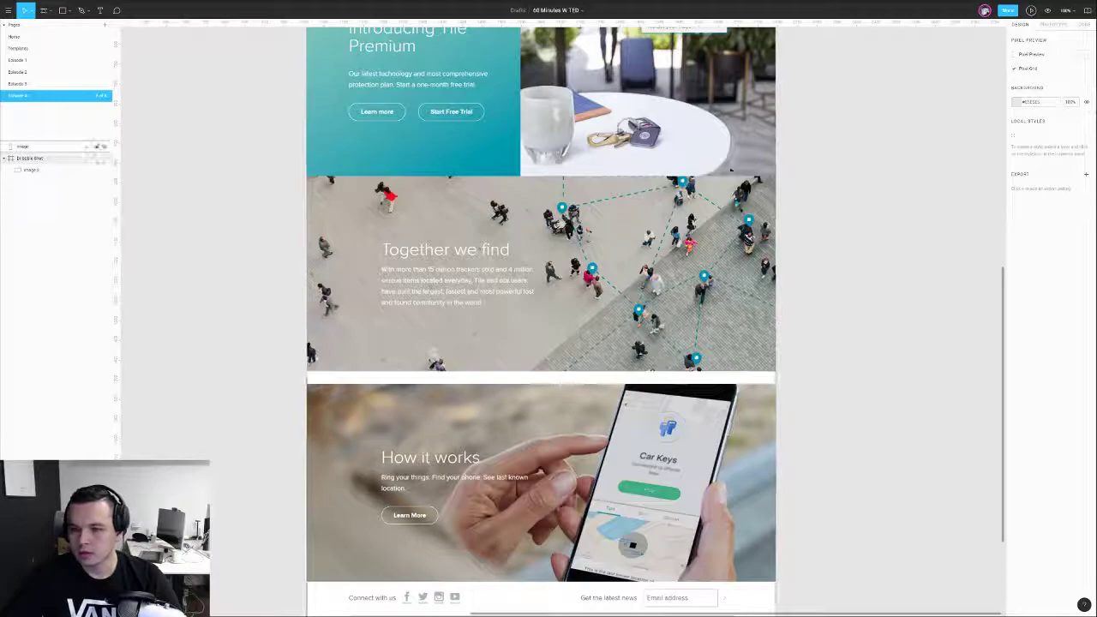
scroll(540, 321, "up", 4)
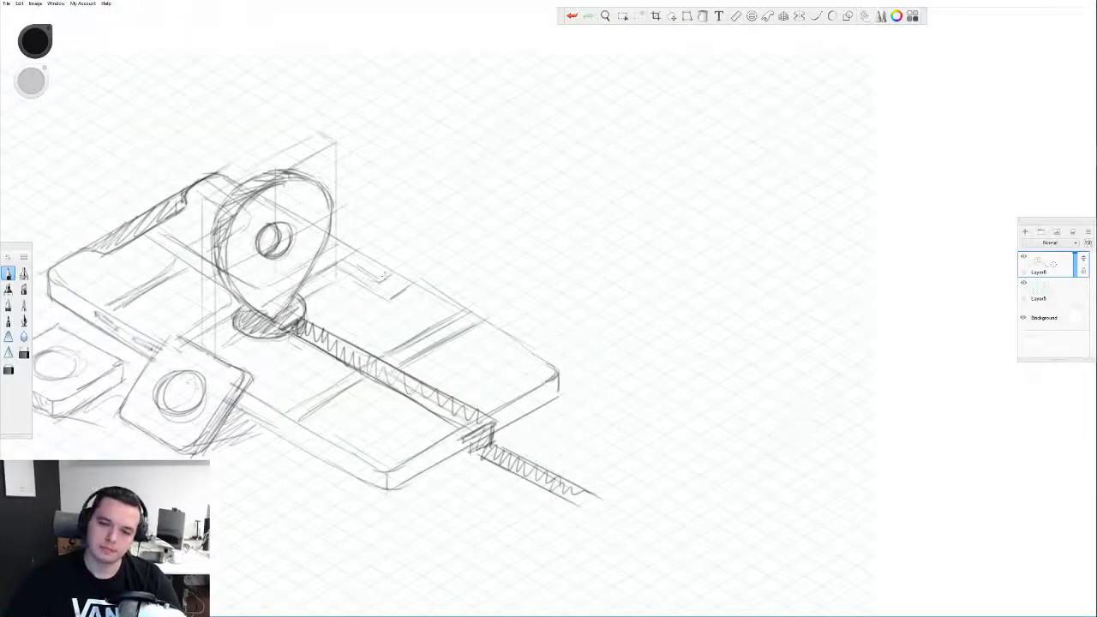
- Sketch the near corner and thick front side of an isometric wallet behind the phone's far long edge
key("e")
key("e")
key("ctrl+z")
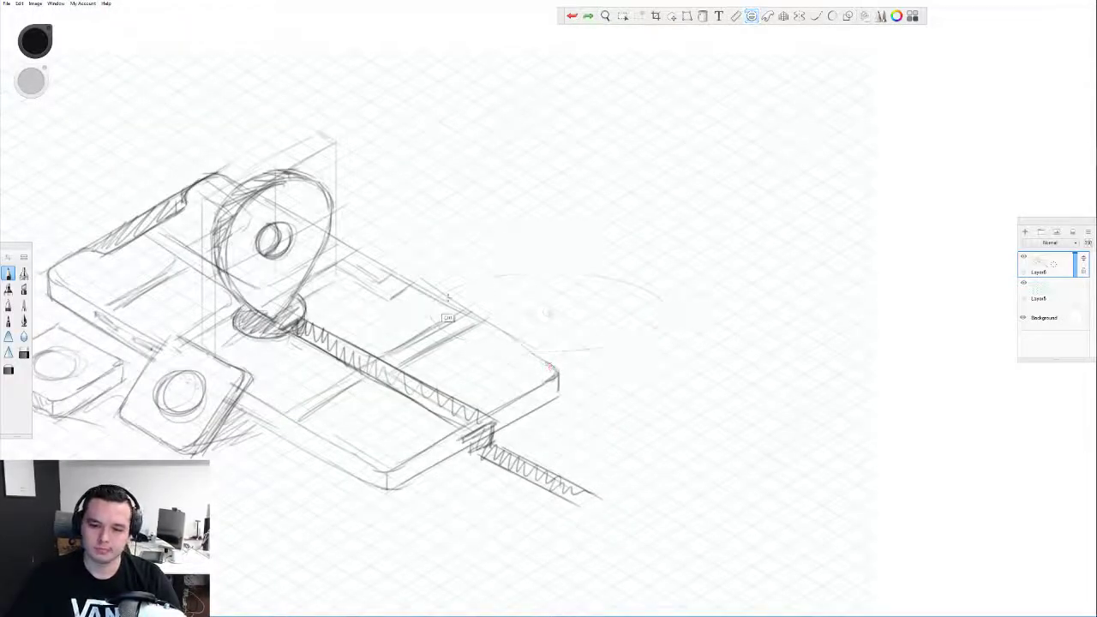
left_click_drag(426, 287, 539, 349)
mouse_move(373, 222)
left_mouse_down()
mouse_move(468, 167)
mouse_move(453, 174)
left_mouse_up()
left_click_drag(372, 221, 367, 244)
left_click_drag(377, 229, 453, 271)
left_click_drag(371, 227, 544, 324)
left_click_drag(367, 246, 492, 318)
- Complete the wallet's rounded back and side edges and add a closing strap with a round snap button
mouse_move(409, 270)
left_mouse_down()
mouse_move(536, 337)
mouse_move(636, 270)
left_mouse_up()
left_click_drag(447, 176, 539, 176)
left_click_drag(476, 156, 643, 244)
mouse_move(523, 170)
left_mouse_down()
mouse_move(638, 238)
mouse_move(665, 280)
left_mouse_up()
mouse_move(571, 323)
left_mouse_down()
mouse_move(668, 272)
mouse_move(545, 329)
left_mouse_up()
mouse_move(387, 242)
left_mouse_down()
mouse_move(527, 324)
mouse_move(402, 255)
left_mouse_up()
mouse_move(552, 243)
left_mouse_down()
mouse_move(611, 278)
mouse_move(523, 255)
mouse_move(579, 291)
mouse_move(526, 266)
mouse_move(603, 275)
mouse_move(541, 250)
mouse_move(552, 254)
left_mouse_up()
left_click_drag(619, 280, 664, 255)
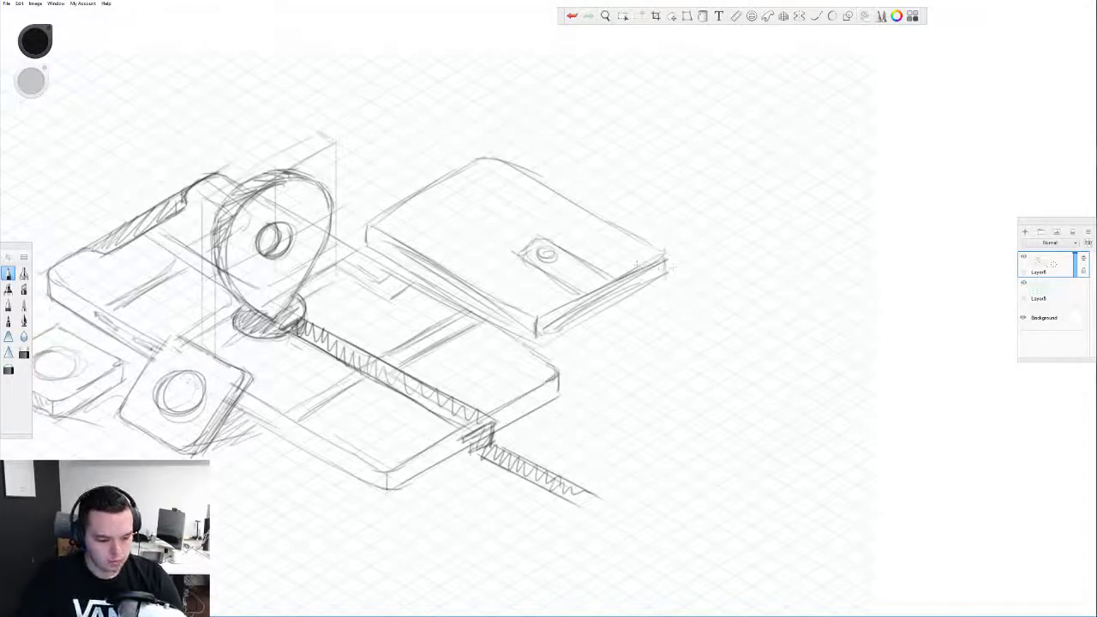
- Sketch a flat-bottomed cloud overlapping the upper side of the pin facing the wallet
scroll(597, 257, "down", 3)
scroll(510, 245, "up", 3)
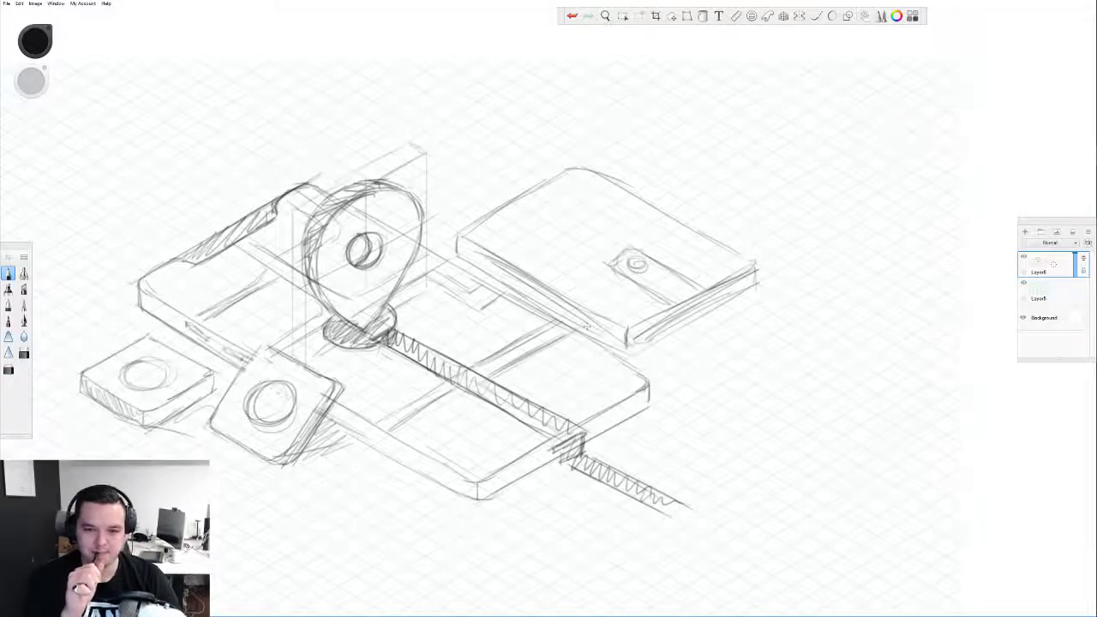
scroll(588, 324, "down", 3)
scroll(587, 323, "up", 3)
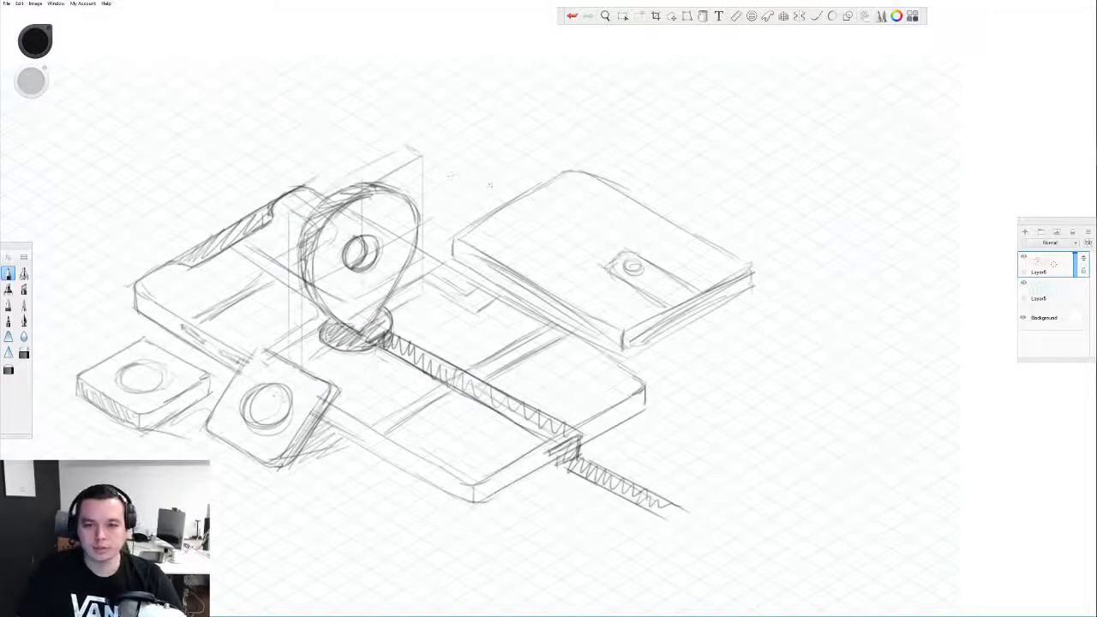
left_click_drag(422, 220, 485, 185)
key("ctrl+z")
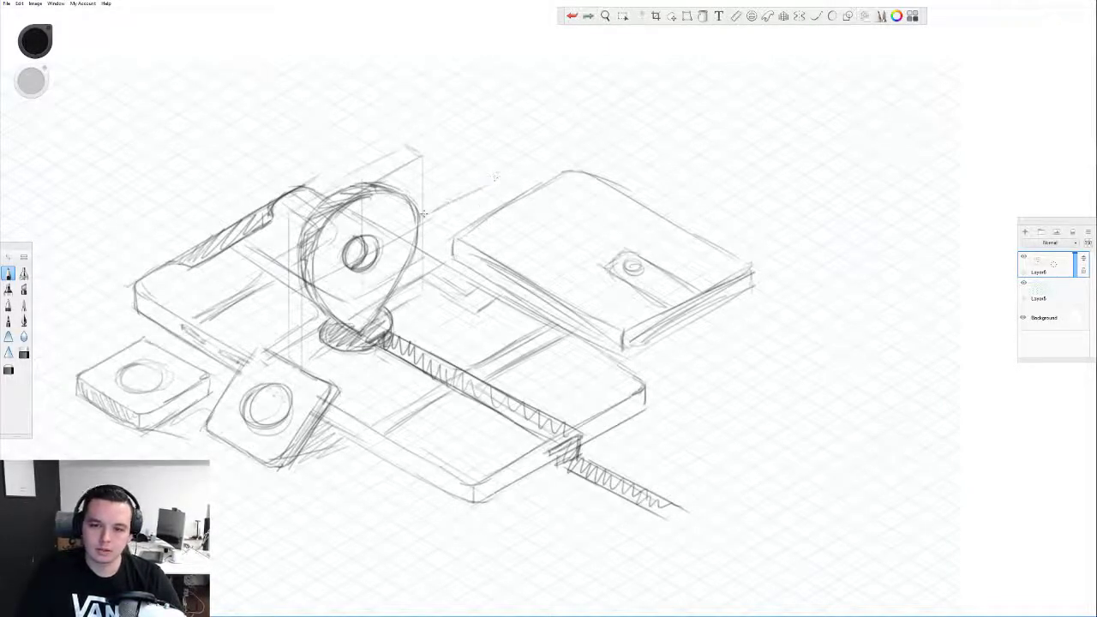
mouse_move(416, 221)
left_mouse_down()
mouse_move(483, 173)
mouse_move(424, 176)
mouse_move(392, 213)
mouse_move(413, 219)
mouse_move(399, 225)
mouse_move(433, 166)
mouse_move(485, 171)
mouse_move(454, 169)
mouse_move(394, 204)
mouse_move(392, 219)
mouse_move(435, 209)
mouse_move(480, 178)
mouse_move(390, 225)
left_mouse_up()
key("ctrl+z")
left_click_drag(449, 180, 413, 211)
- Sketch a second cloud across the pin's opposite side and hatch both clouds
mouse_move(247, 297)
left_mouse_down()
mouse_move(319, 251)
mouse_move(288, 247)
left_mouse_up()
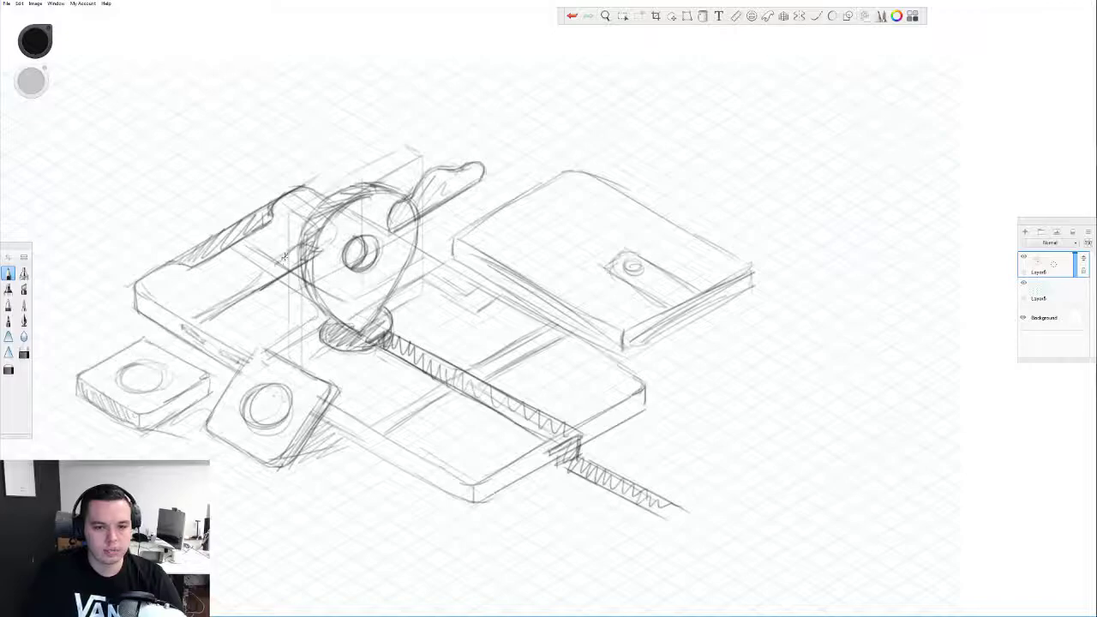
mouse_move(257, 260)
left_mouse_down()
mouse_move(270, 283)
mouse_move(250, 272)
mouse_move(315, 243)
left_mouse_up()
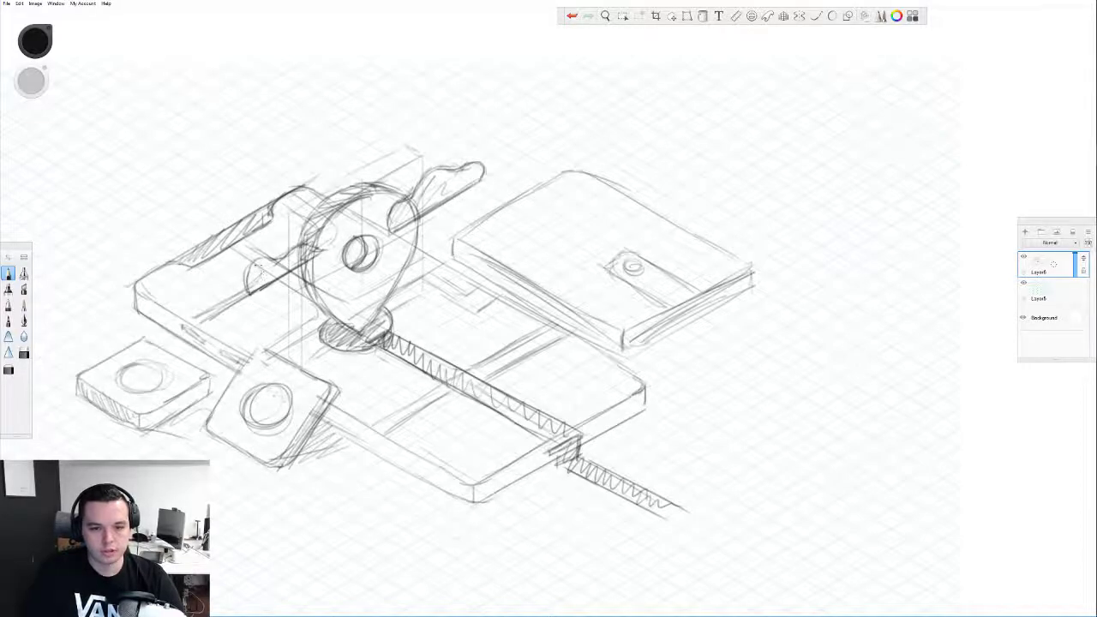
left_click_drag(257, 265, 320, 249)
mouse_move(401, 205)
left_mouse_down()
mouse_move(463, 160)
mouse_move(429, 168)
mouse_move(385, 225)
left_mouse_up()
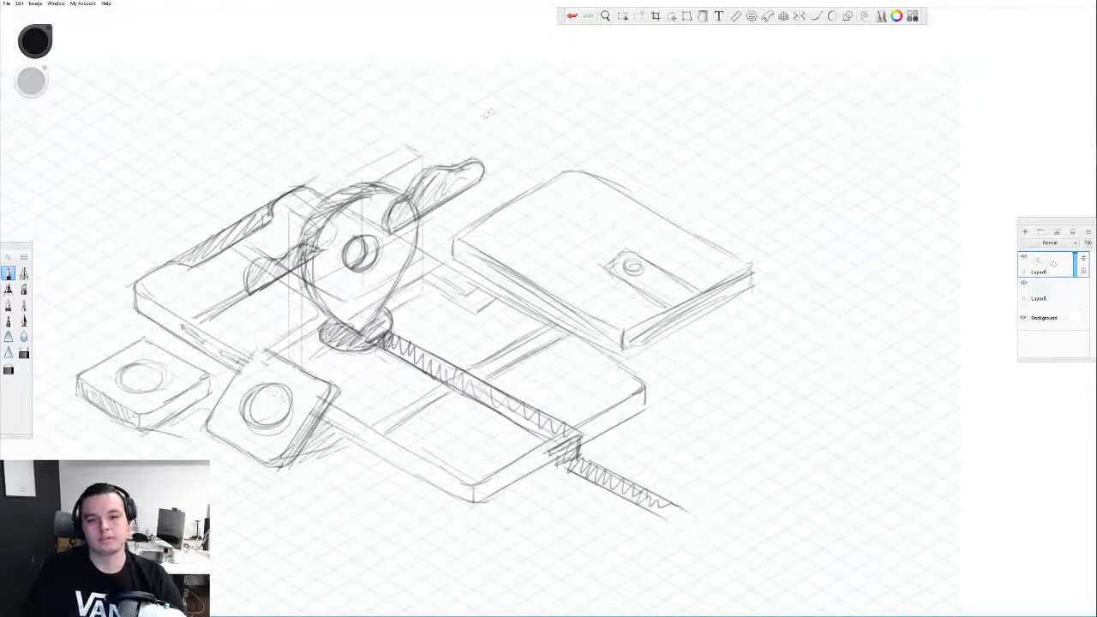
- Sketch a person's torso, legs and raised forearm holding a phone, standing on the route at the phone's near edge
scroll(489, 114, "down", 3)
scroll(468, 149, "up", 3)
scroll(543, 167, "down", 3)
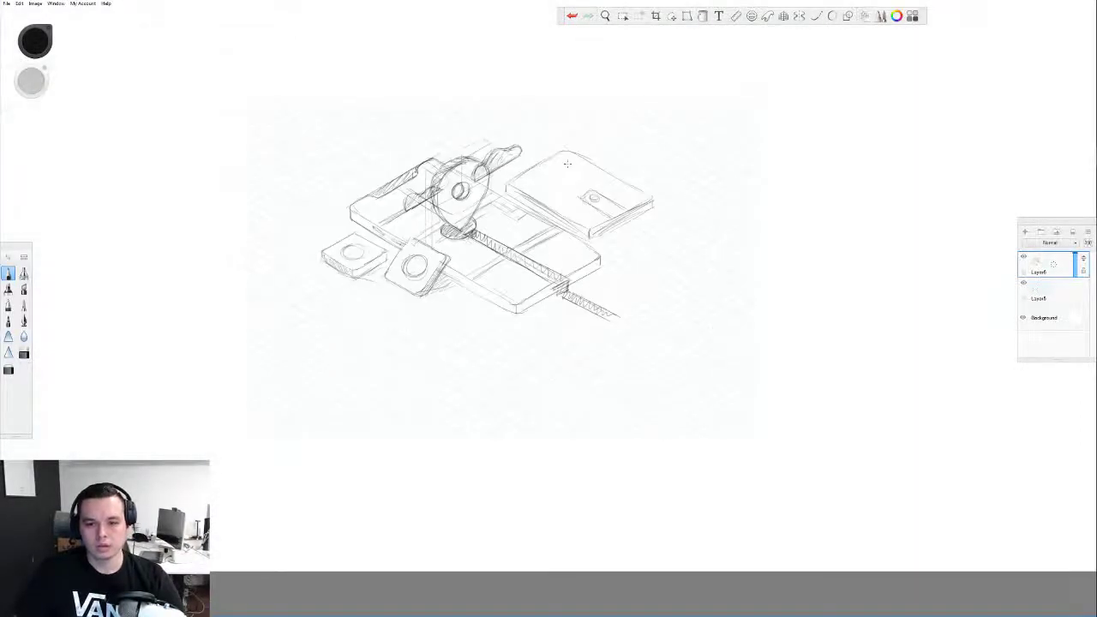
scroll(575, 160, "up", 3)
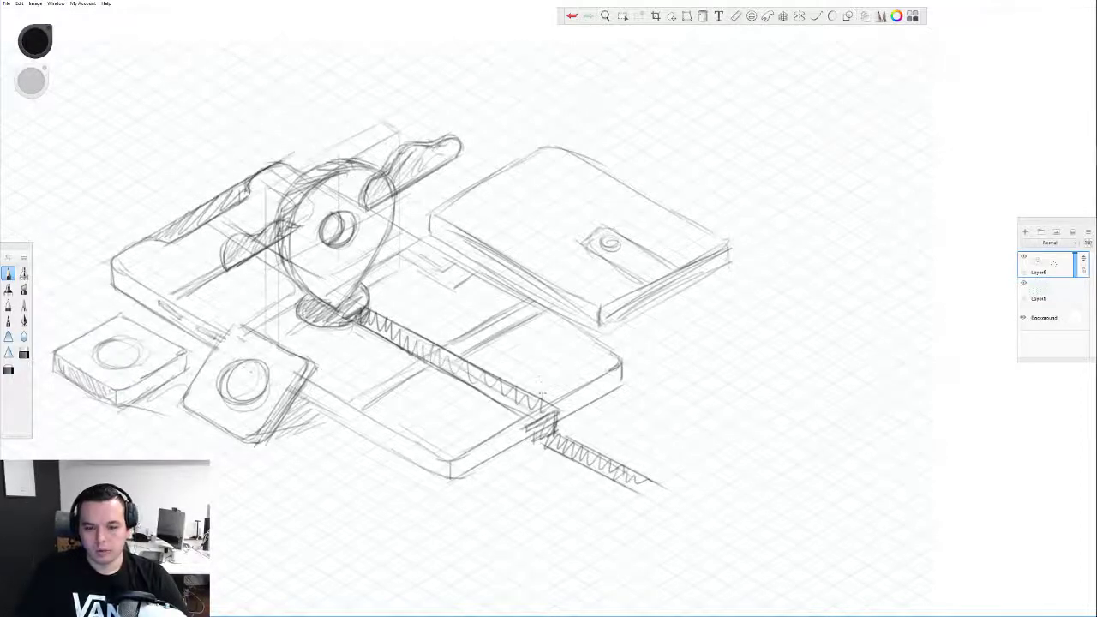
mouse_move(541, 370)
left_mouse_down()
mouse_move(541, 401)
mouse_move(531, 405)
mouse_move(533, 360)
mouse_move(550, 387)
mouse_move(550, 360)
mouse_move(551, 395)
mouse_move(549, 369)
mouse_move(560, 393)
mouse_move(521, 402)
mouse_move(527, 390)
mouse_move(523, 399)
mouse_move(545, 396)
left_mouse_up()
mouse_move(546, 364)
left_mouse_down()
mouse_move(554, 395)
mouse_move(565, 387)
mouse_move(555, 343)
mouse_move(538, 355)
mouse_move(561, 349)
mouse_move(533, 346)
mouse_move(533, 319)
mouse_move(519, 340)
left_mouse_up()
mouse_move(540, 317)
left_mouse_down()
mouse_move(519, 337)
mouse_move(503, 331)
mouse_move(512, 324)
mouse_move(526, 341)
mouse_move(550, 321)
mouse_move(514, 344)
mouse_move(551, 329)
mouse_move(556, 358)
mouse_move(555, 317)
left_mouse_up()
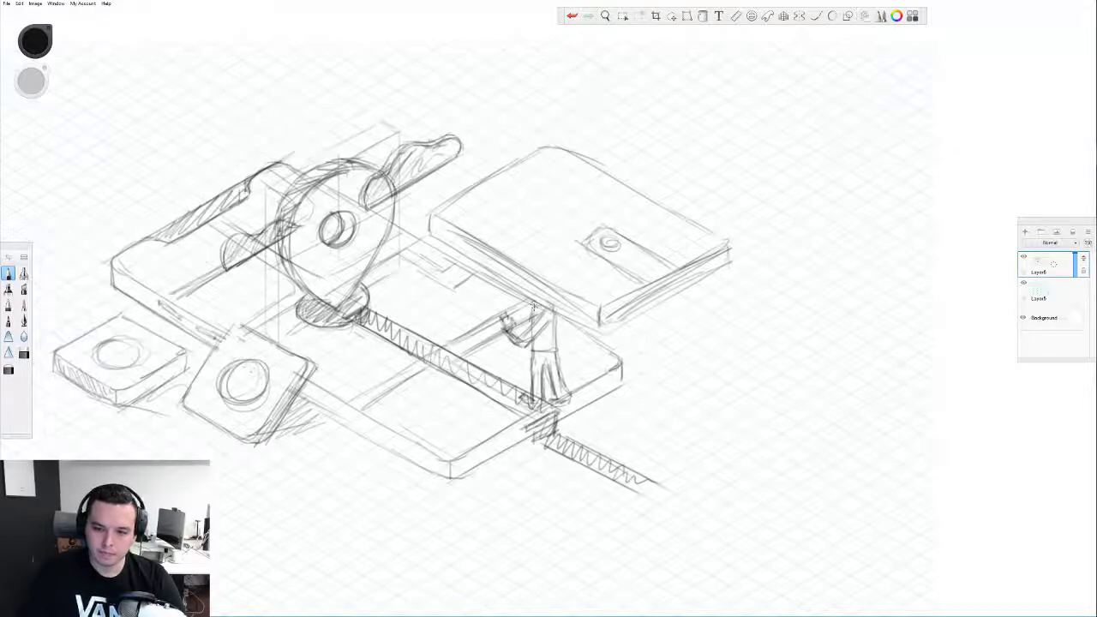
key("ctrl+z")
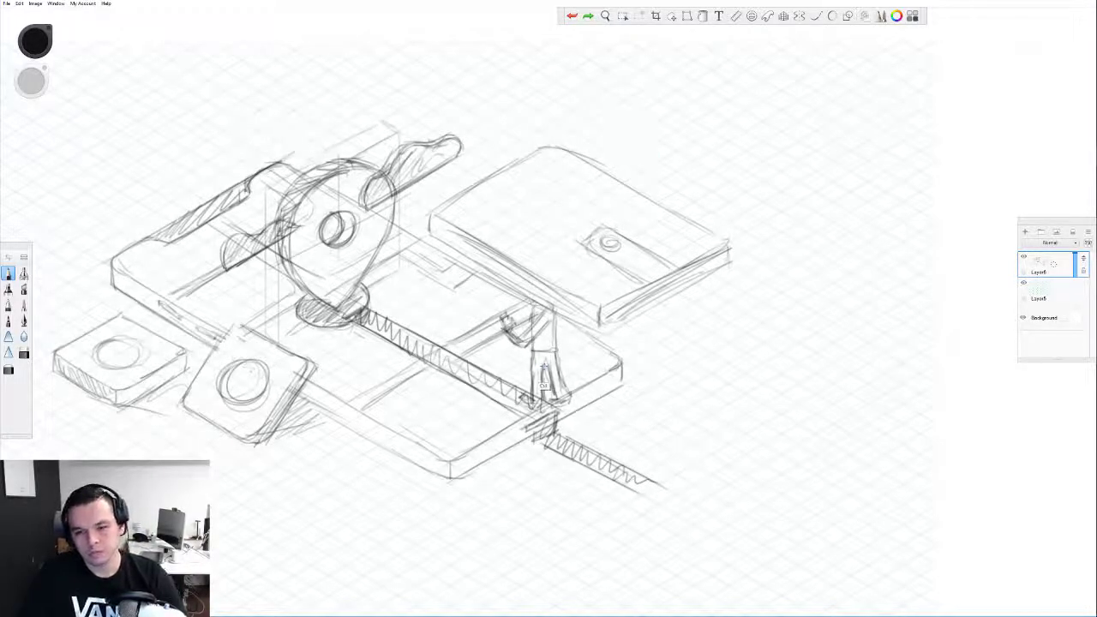
left_click_drag(556, 360, 572, 401)
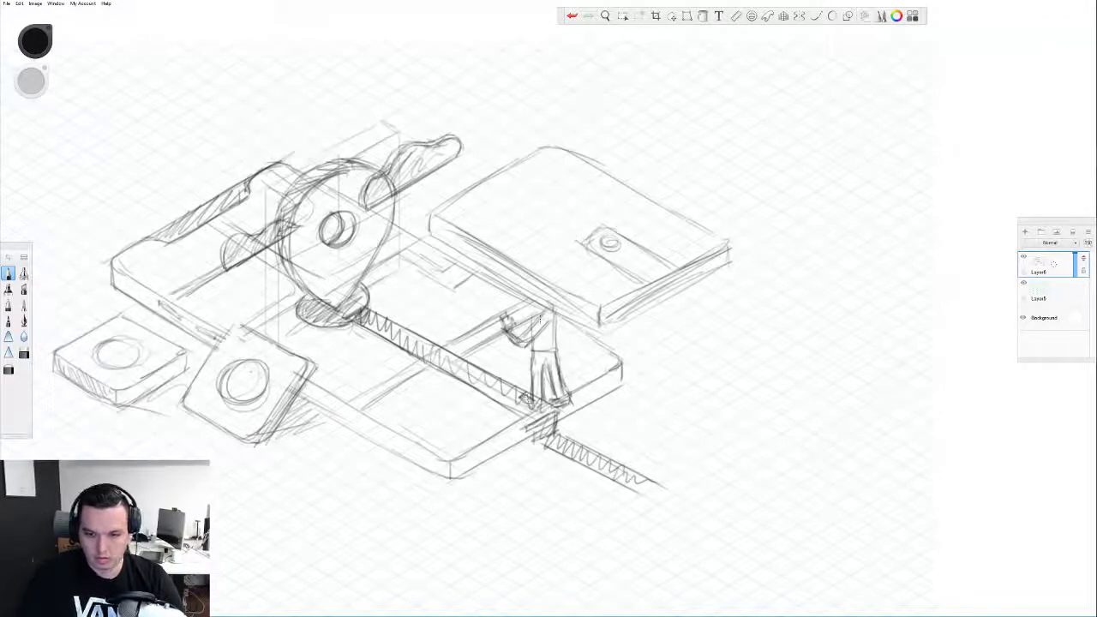
mouse_move(528, 333)
left_mouse_down()
mouse_move(513, 329)
mouse_move(536, 324)
mouse_move(532, 341)
mouse_move(556, 349)
mouse_move(532, 314)
left_mouse_up()
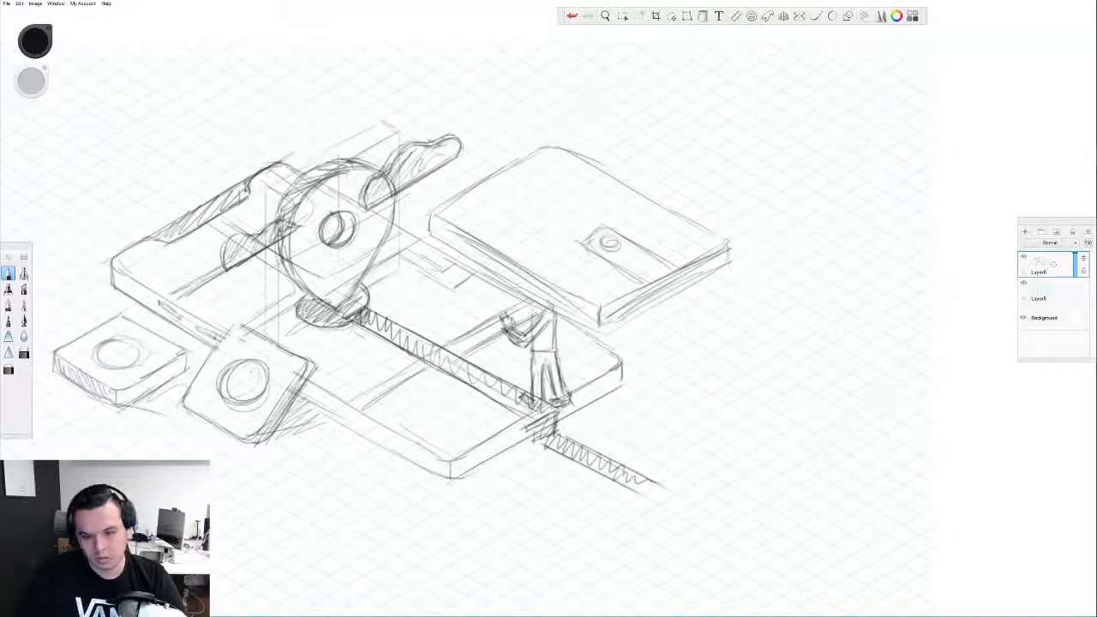
- Add a head to the standing person and darken the contours of the arms, torso, waist, legs and feet
scroll(532, 316, "up", 5)
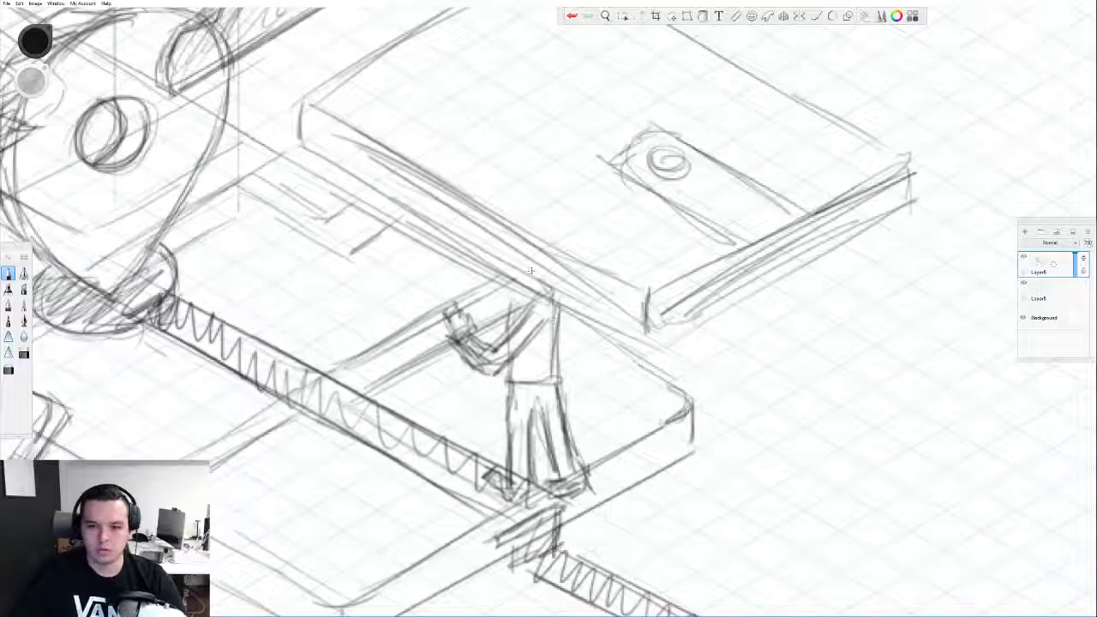
mouse_move(515, 230)
left_mouse_down()
mouse_move(518, 265)
mouse_move(550, 229)
mouse_move(551, 266)
mouse_move(521, 223)
mouse_move(523, 238)
mouse_move(551, 235)
mouse_move(519, 236)
mouse_move(511, 272)
mouse_move(524, 283)
mouse_move(554, 273)
mouse_move(547, 248)
mouse_move(559, 337)
left_mouse_up()
mouse_move(517, 276)
left_mouse_down()
mouse_move(517, 328)
mouse_move(524, 302)
mouse_move(497, 338)
mouse_move(467, 339)
mouse_move(454, 301)
mouse_move(462, 329)
mouse_move(435, 306)
mouse_move(442, 334)
left_mouse_up()
mouse_move(449, 291)
left_mouse_down()
mouse_move(437, 317)
mouse_move(470, 367)
mouse_move(491, 374)
mouse_move(541, 329)
left_mouse_up()
mouse_move(469, 355)
left_mouse_down()
mouse_move(523, 304)
mouse_move(511, 304)
mouse_move(553, 373)
left_mouse_up()
mouse_move(552, 371)
left_mouse_down()
mouse_move(556, 403)
mouse_move(505, 396)
mouse_move(496, 517)
mouse_move(483, 500)
mouse_move(477, 510)
mouse_move(499, 519)
left_mouse_up()
mouse_move(544, 401)
left_mouse_down()
mouse_move(553, 466)
mouse_move(530, 467)
mouse_move(545, 464)
mouse_move(566, 506)
mouse_move(541, 520)
mouse_move(582, 500)
mouse_move(576, 460)
left_mouse_up()
mouse_move(580, 501)
left_mouse_down()
mouse_move(562, 392)
mouse_move(569, 477)
left_mouse_up()
scroll(550, 459, "down", 6)
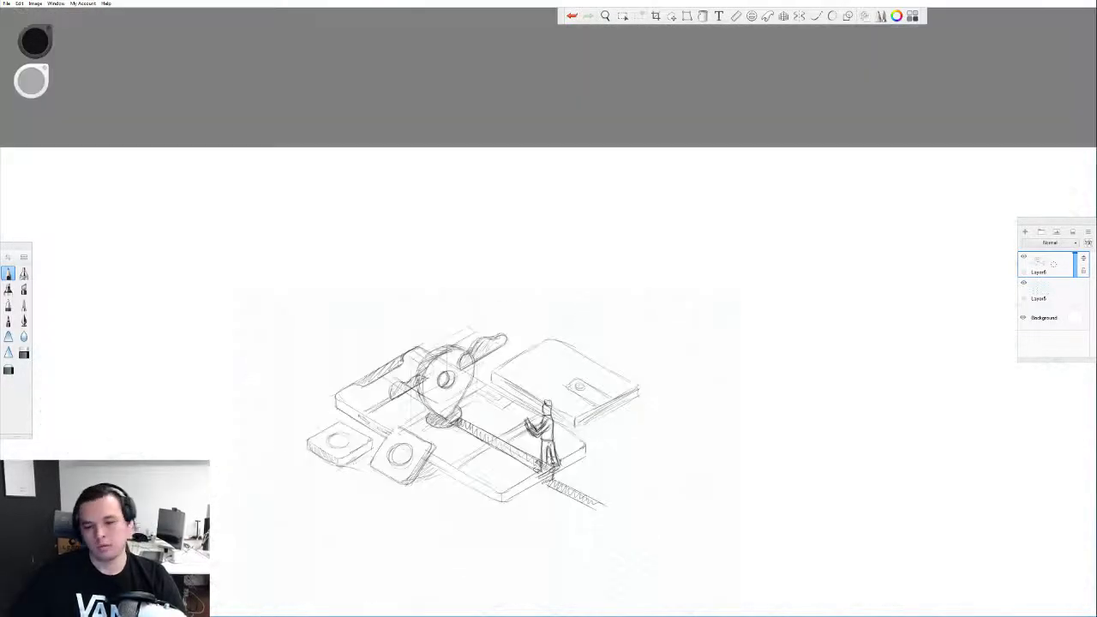
scroll(560, 463, "up", 6)
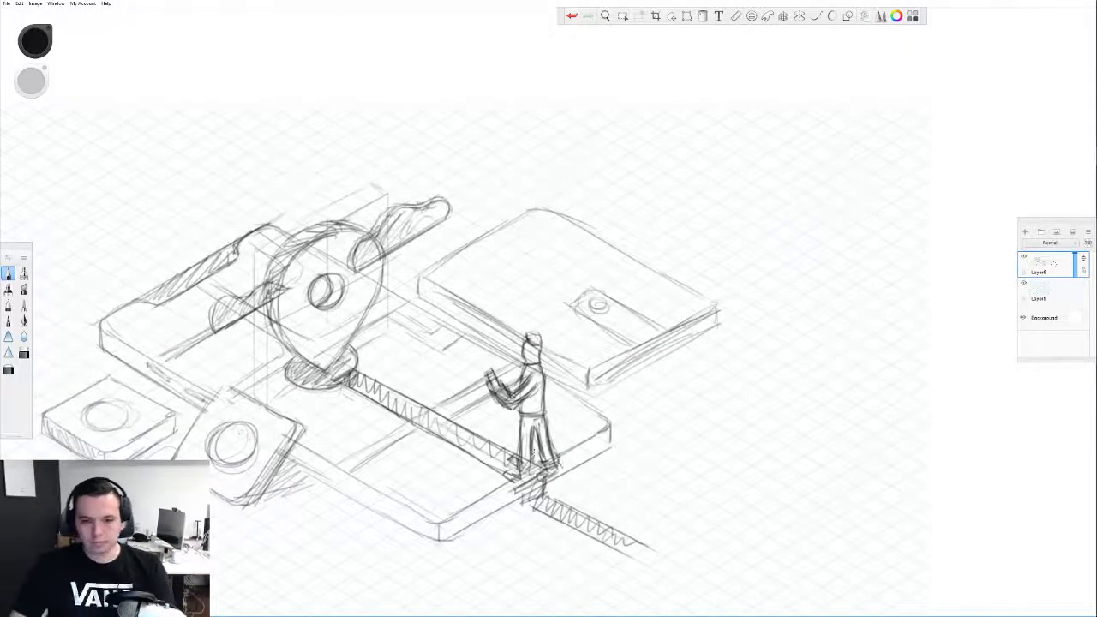
- Undo the stray line above the wallet and retrace the wallet's outline
scroll(436, 368, "down", 6)
scroll(464, 407, "up", 3)
scroll(419, 396, "down", 6)
scroll(410, 406, "up", 3)
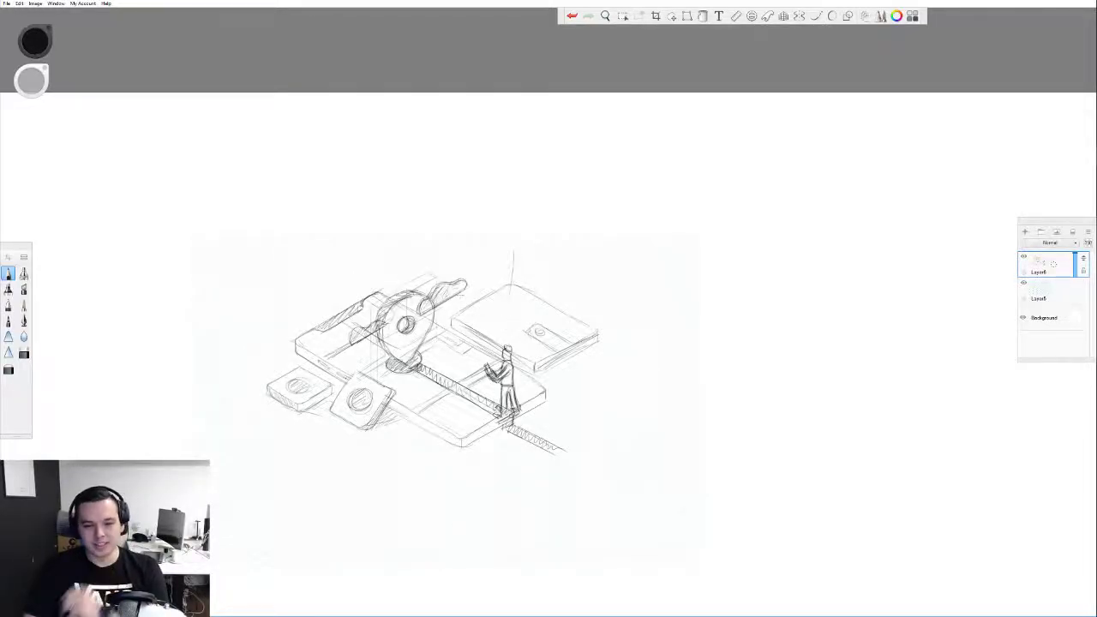
key("ctrl+z")
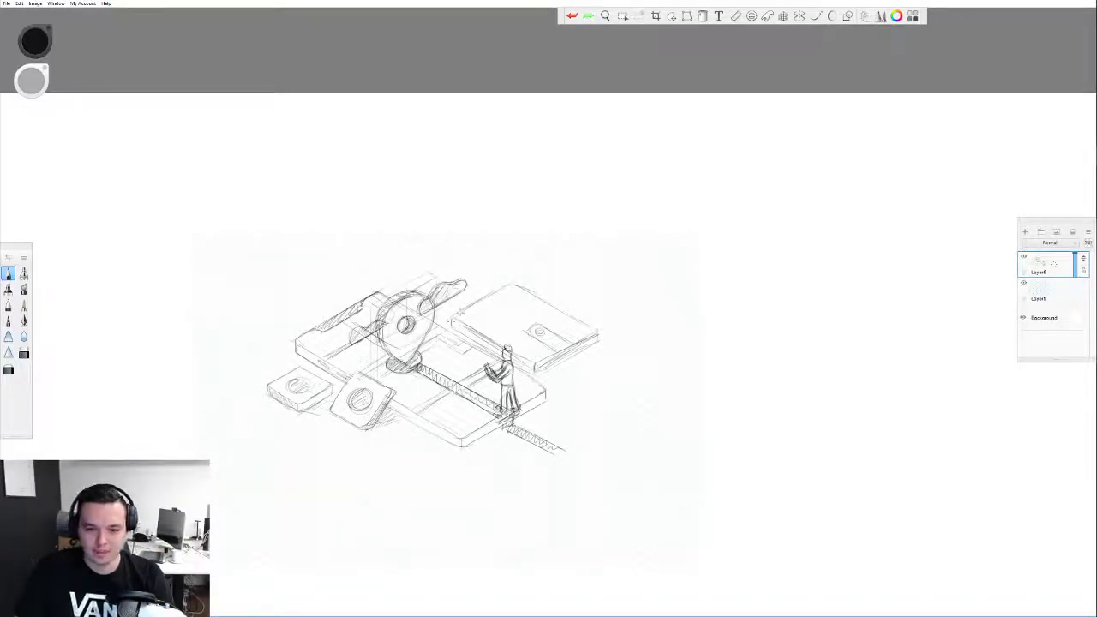
mouse_move(453, 320)
left_mouse_down()
mouse_move(521, 361)
mouse_move(593, 339)
left_mouse_up()
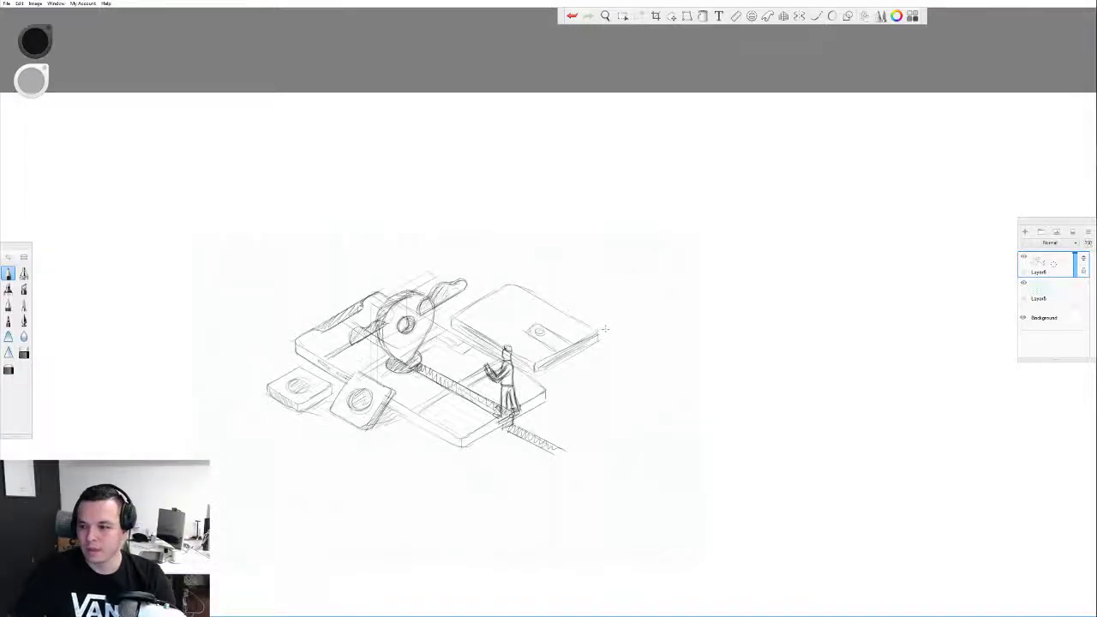
- Lower the rough sketch layer's opacity to 36% and add a new layer above it
left_click(1056, 291)
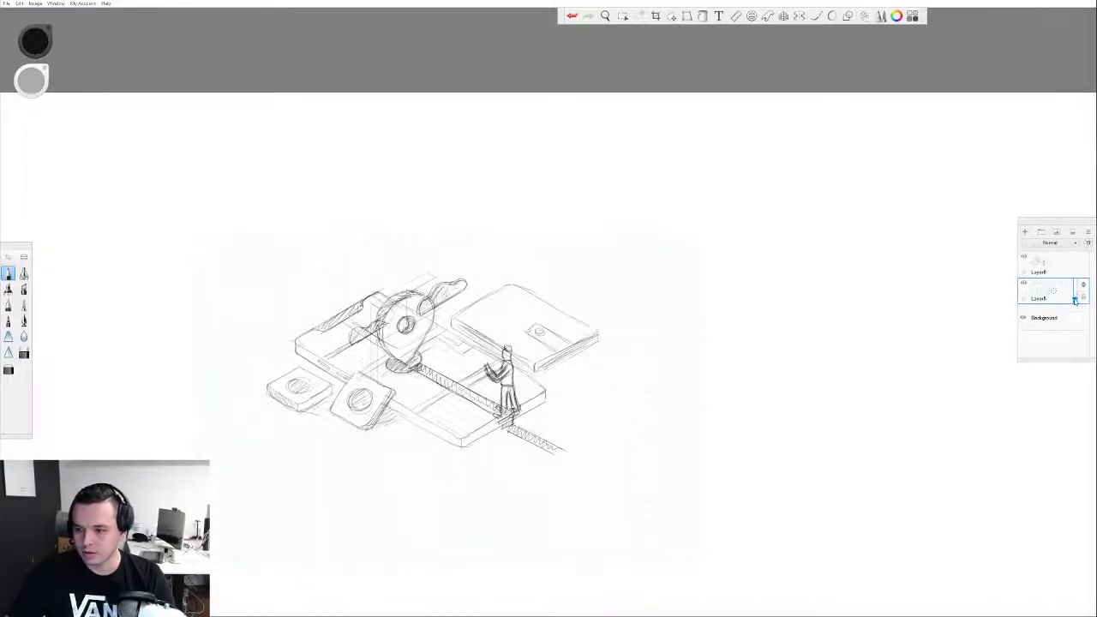
left_click(1053, 265)
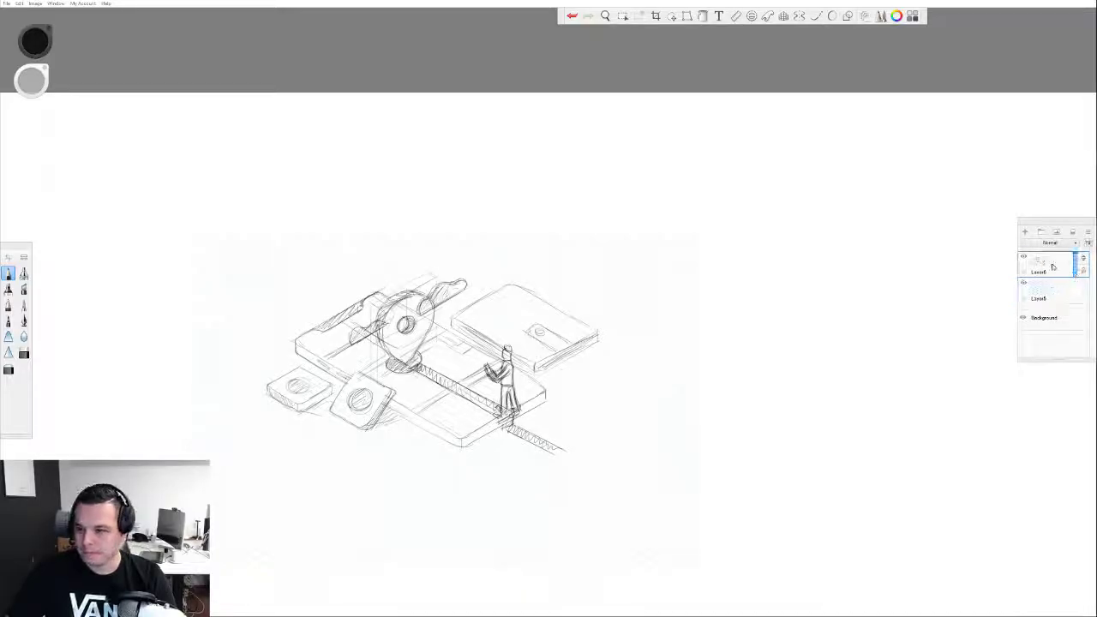
left_click_drag(1077, 262, 1077, 270)
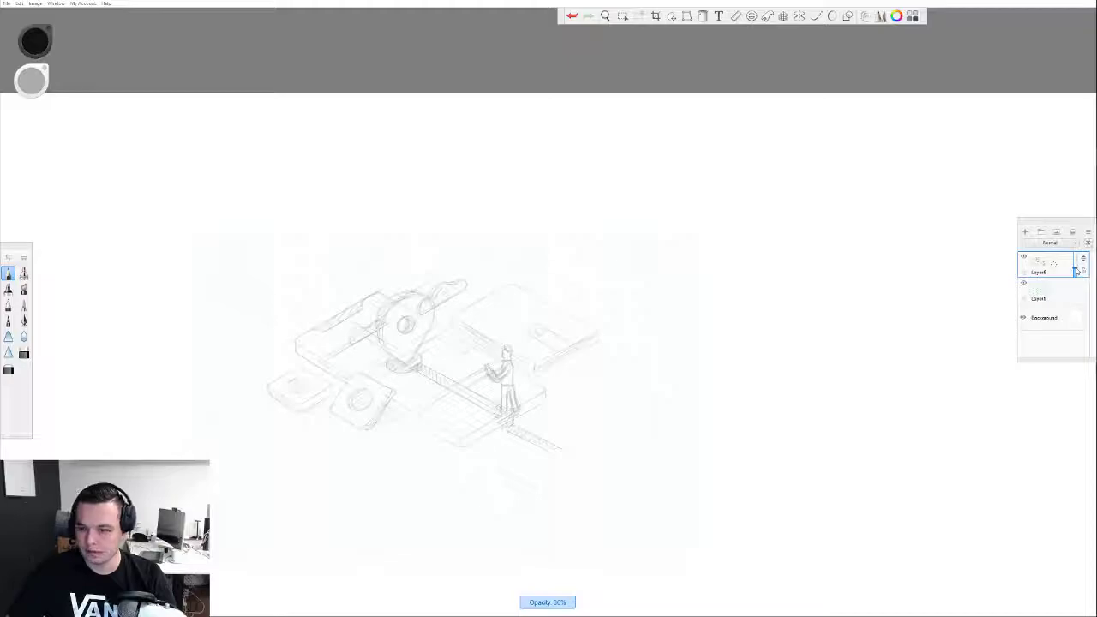
left_click(1025, 232)
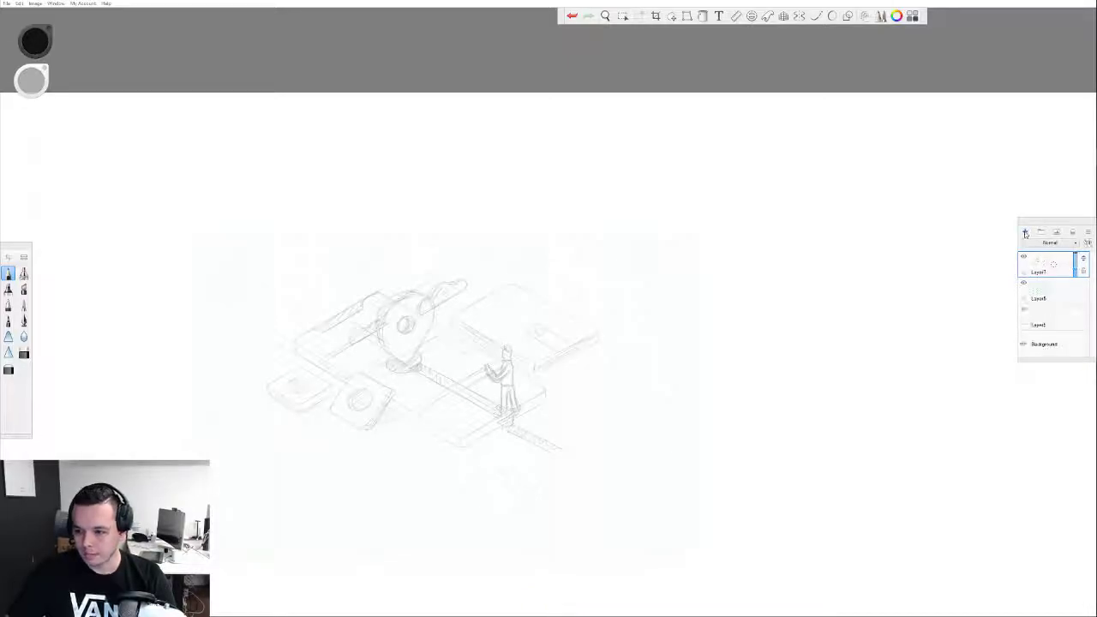
- Align a ruler with the phone's long side and trace the upper and lower edges of its near side
scroll(417, 359, "up", 2)
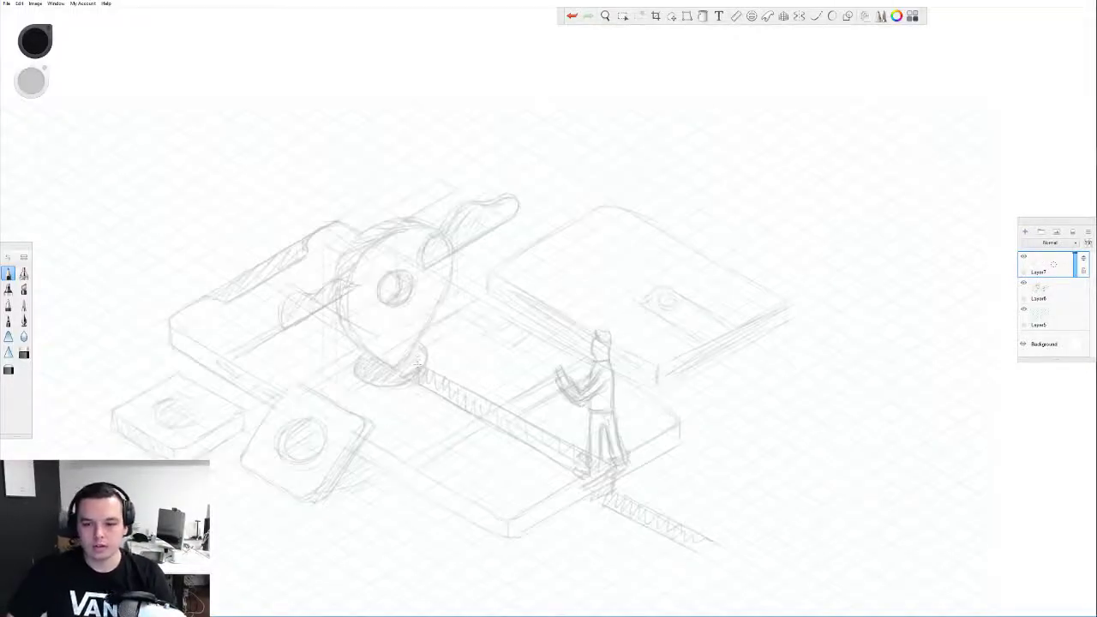
left_click(735, 15)
left_click_drag(617, 264, 157, 337)
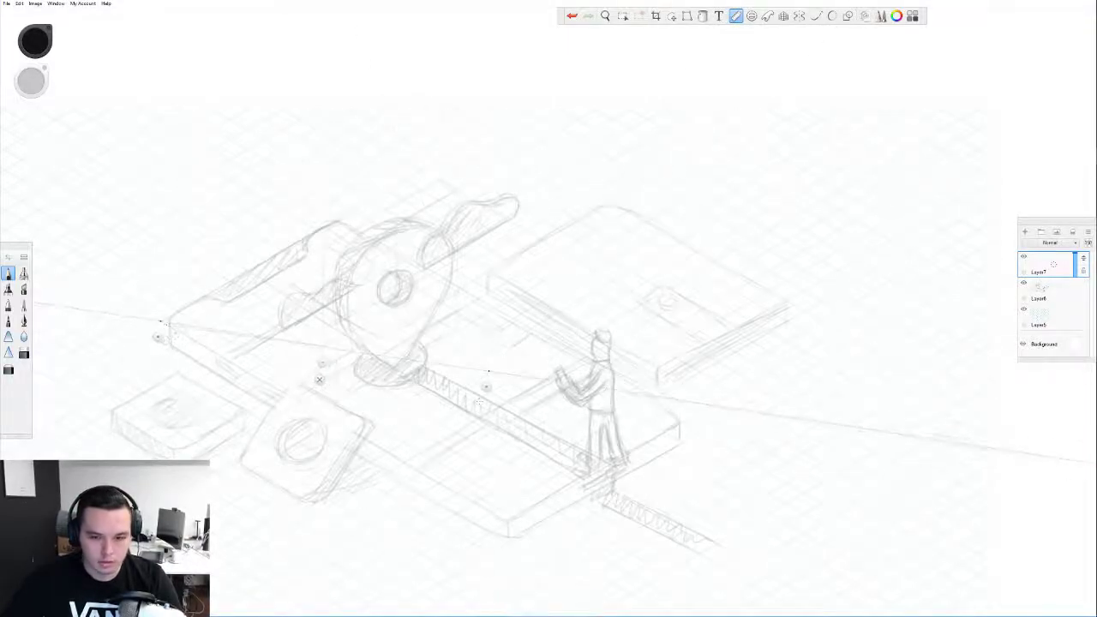
left_click_drag(485, 386, 490, 532)
left_click_drag(170, 324, 495, 519)
left_click_drag(313, 431, 314, 451)
left_click_drag(170, 345, 459, 514)
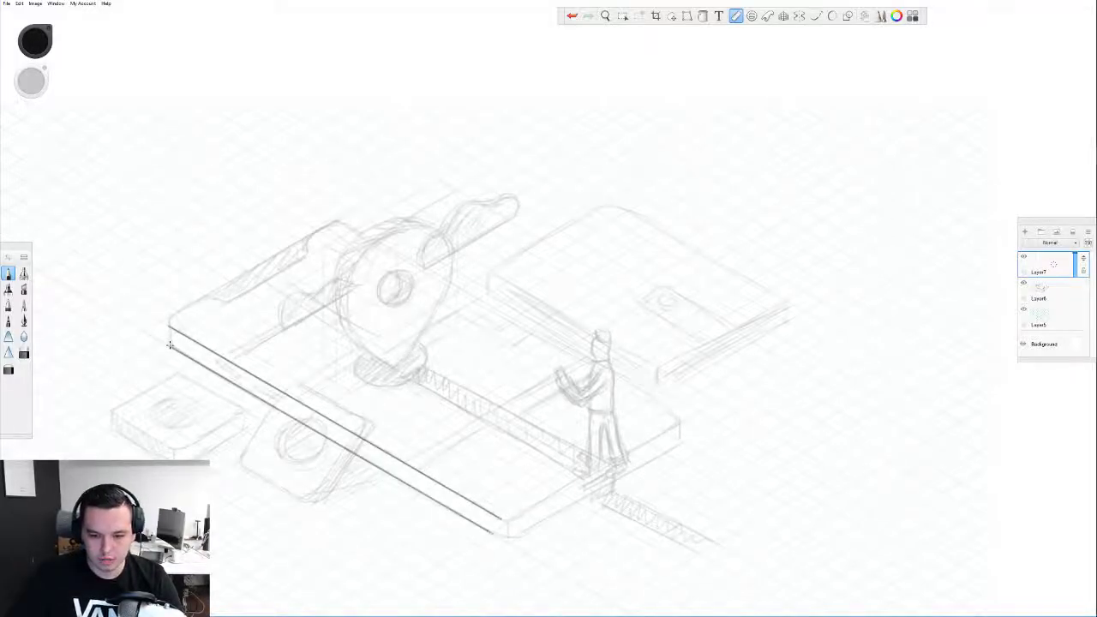
- Trace the phone's far long edge along the ruler, leaving a gap where the pin and cloud cover it
left_click_drag(317, 453, 489, 327)
left_click_drag(342, 221, 365, 234)
left_click_drag(451, 284, 673, 414)
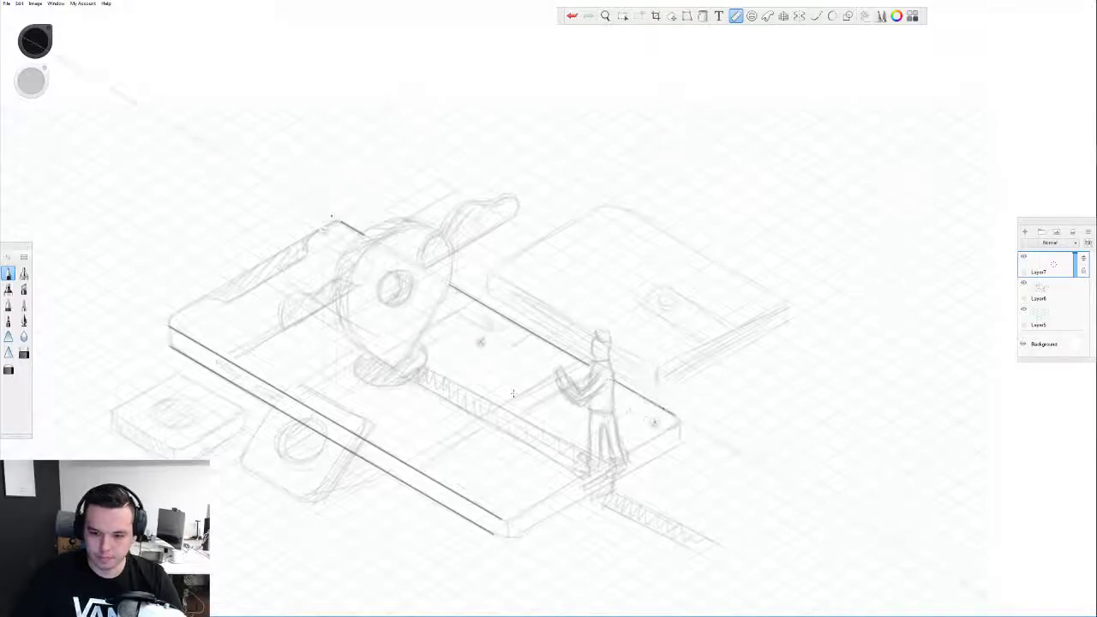
- Trace the wallet's far long edge and the upper and lower edges of its near side along the ruler
left_click_drag(489, 327, 646, 239)
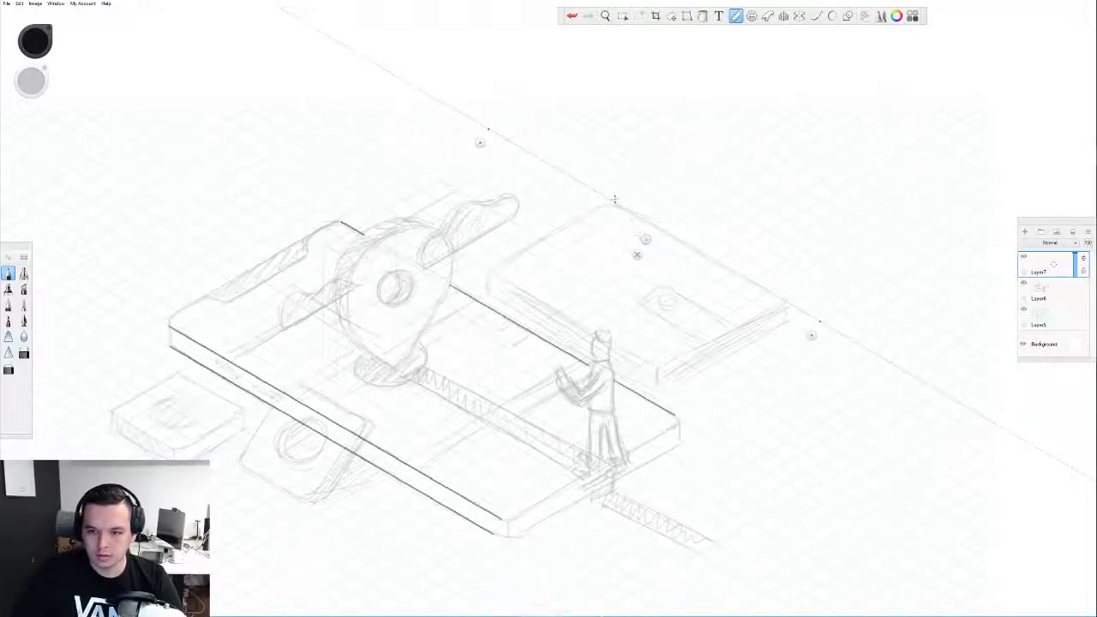
mouse_move(614, 200)
left_mouse_down()
mouse_move(768, 291)
mouse_move(725, 268)
left_mouse_up()
left_click_drag(637, 254, 527, 334)
left_click_drag(494, 276, 658, 370)
left_click_drag(527, 333, 519, 347)
left_click_drag(489, 293, 659, 394)
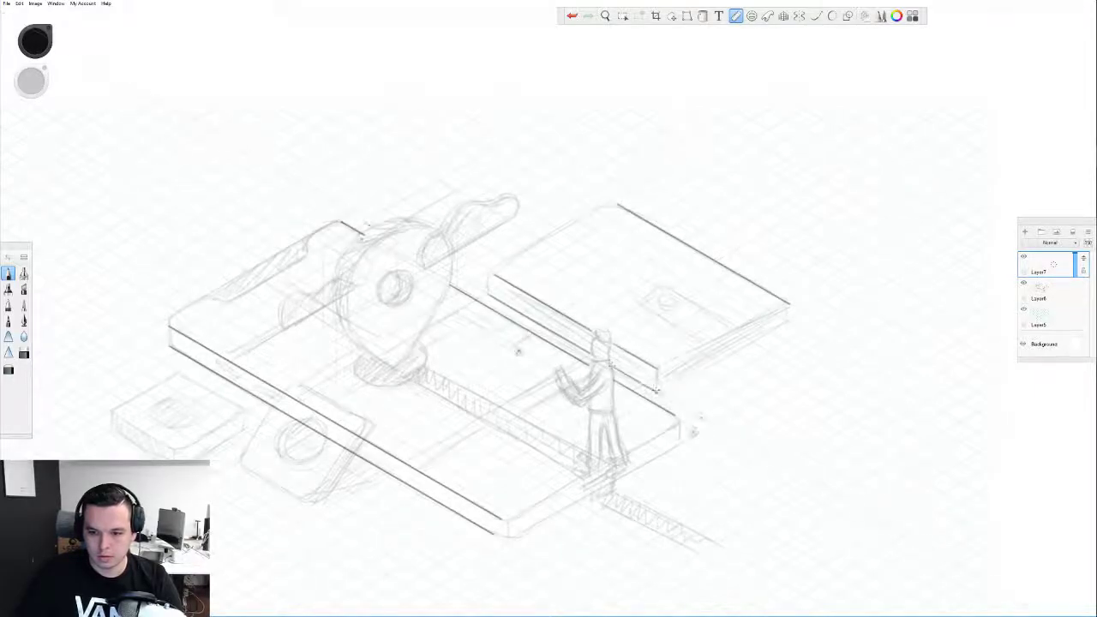
- Trace the route's two parallel lower lines along the ruler from the pin's base to the person's feet
left_click_drag(532, 337, 453, 422)
left_click_drag(412, 379, 582, 476)
left_click_drag(453, 423, 466, 416)
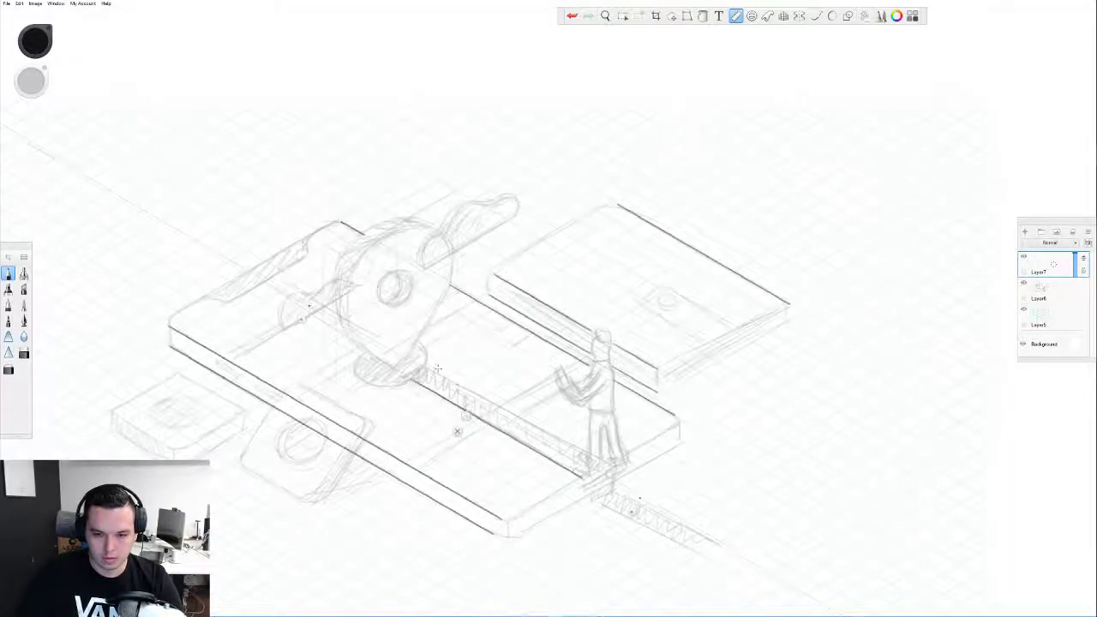
left_click_drag(416, 369, 562, 452)
left_click_drag(417, 371, 590, 469)
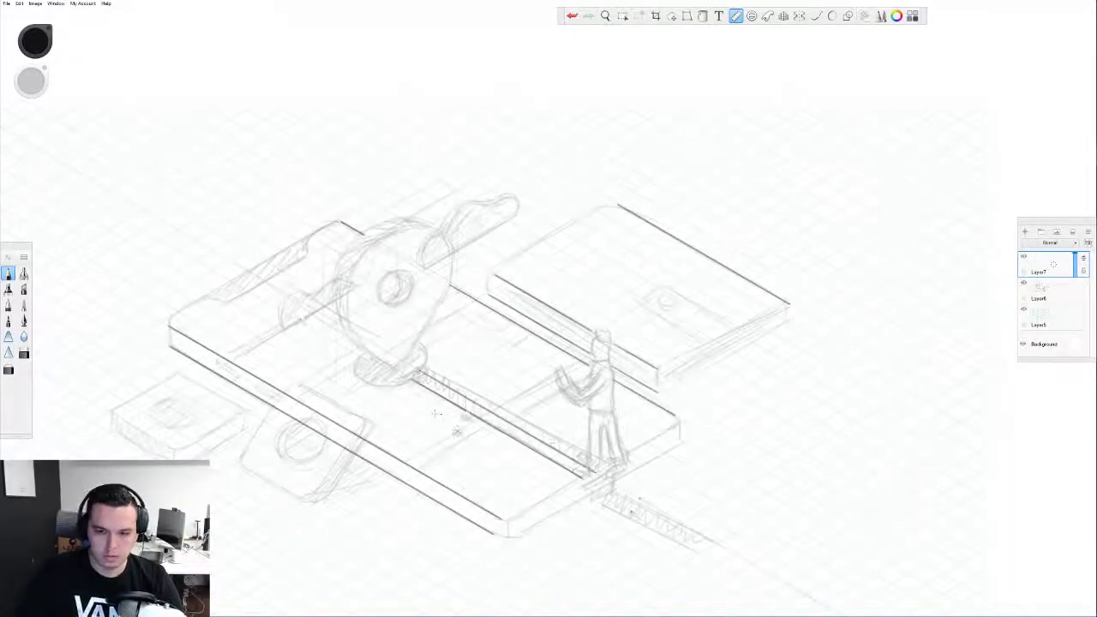
- Trace the top and bottom edges of the Tile tracker leaning against the phone along the ruler
left_click_drag(457, 431, 538, 538)
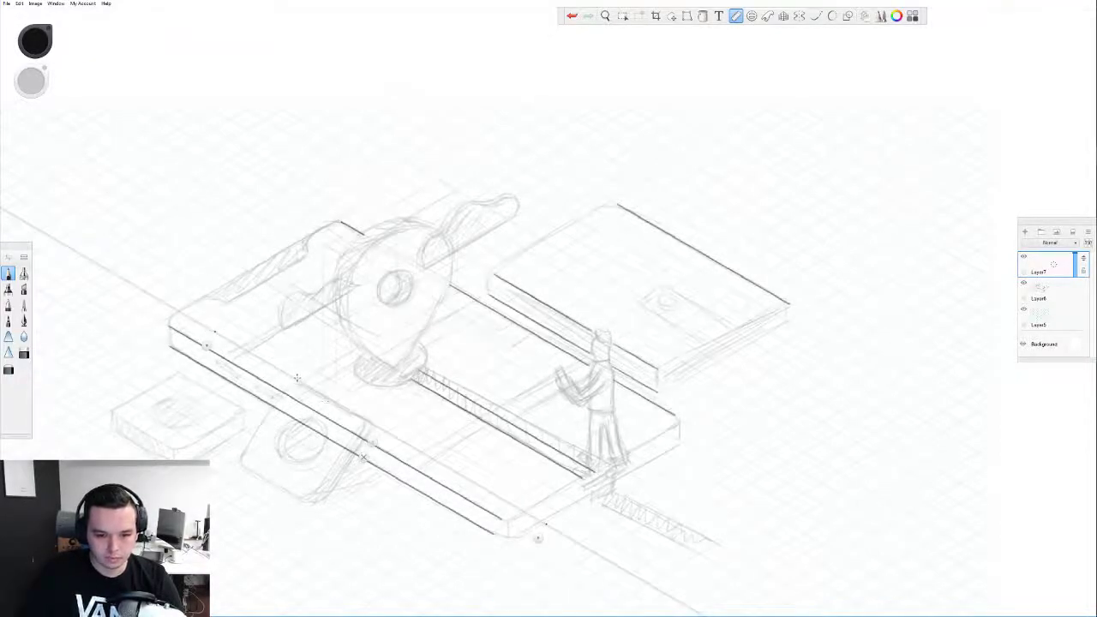
mouse_move(294, 377)
left_mouse_down()
mouse_move(375, 424)
mouse_move(302, 523)
left_mouse_up()
mouse_move(243, 469)
left_mouse_down()
mouse_move(312, 508)
mouse_move(298, 522)
mouse_move(352, 592)
left_mouse_up()
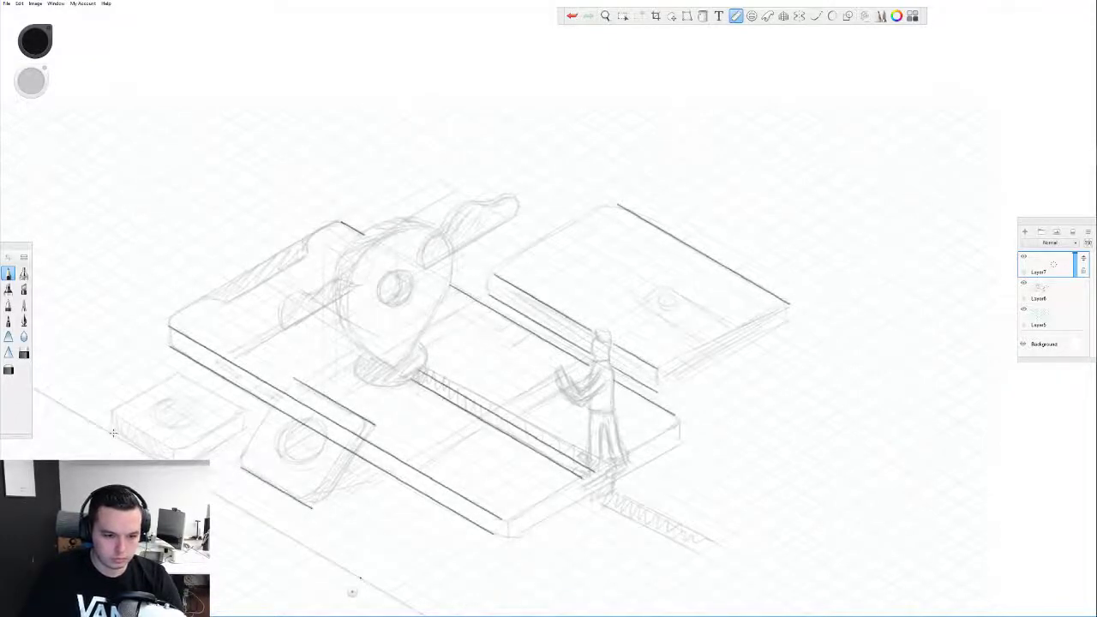
- Trace the near and far parallel edges of the flat-lying Tile tracker along the ruler
left_click_drag(112, 434, 174, 470)
mouse_move(352, 592)
left_mouse_down()
mouse_move(355, 580)
mouse_move(233, 444)
left_mouse_up()
left_click_drag(178, 373, 245, 412)
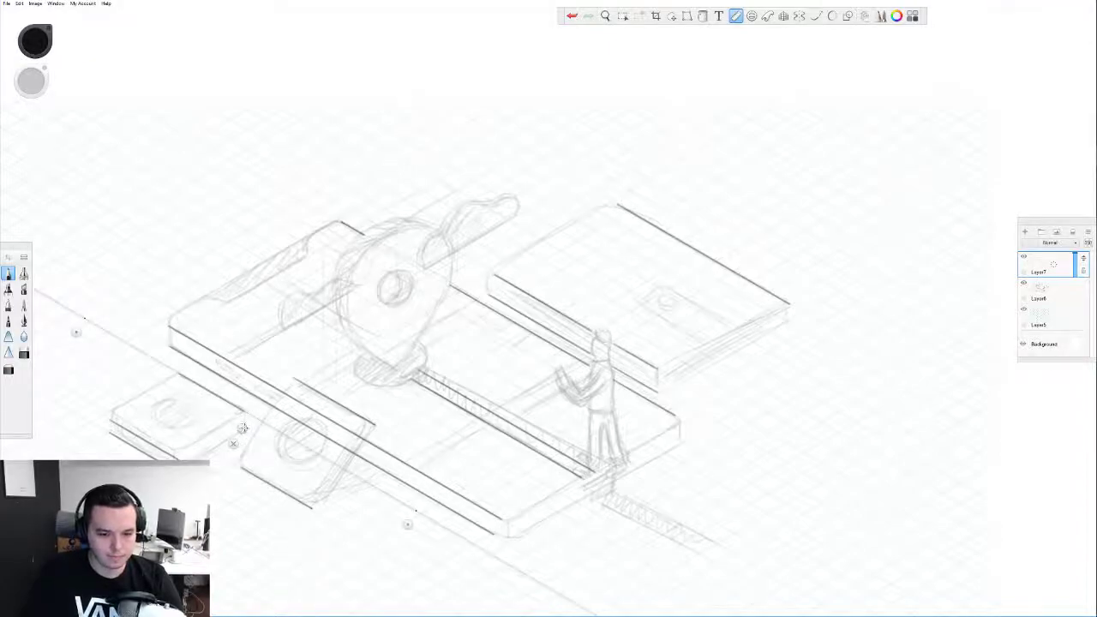
- Trace the short edges of the flat-lying Tile tracker along the ruler, on its top face and near side
left_click_drag(76, 332, 103, 426)
left_click_drag(410, 525, 192, 380)
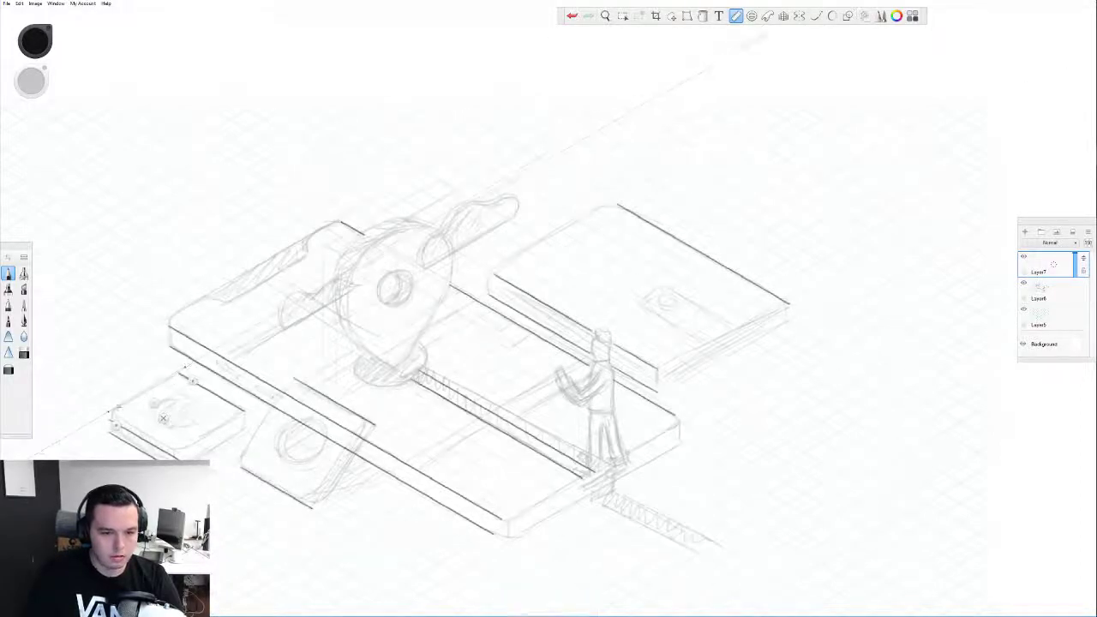
mouse_move(110, 412)
left_mouse_down()
mouse_move(179, 372)
mouse_move(158, 405)
mouse_move(226, 449)
mouse_move(245, 419)
mouse_move(230, 460)
mouse_move(243, 433)
mouse_move(249, 469)
mouse_move(593, 499)
mouse_move(578, 501)
left_mouse_up()
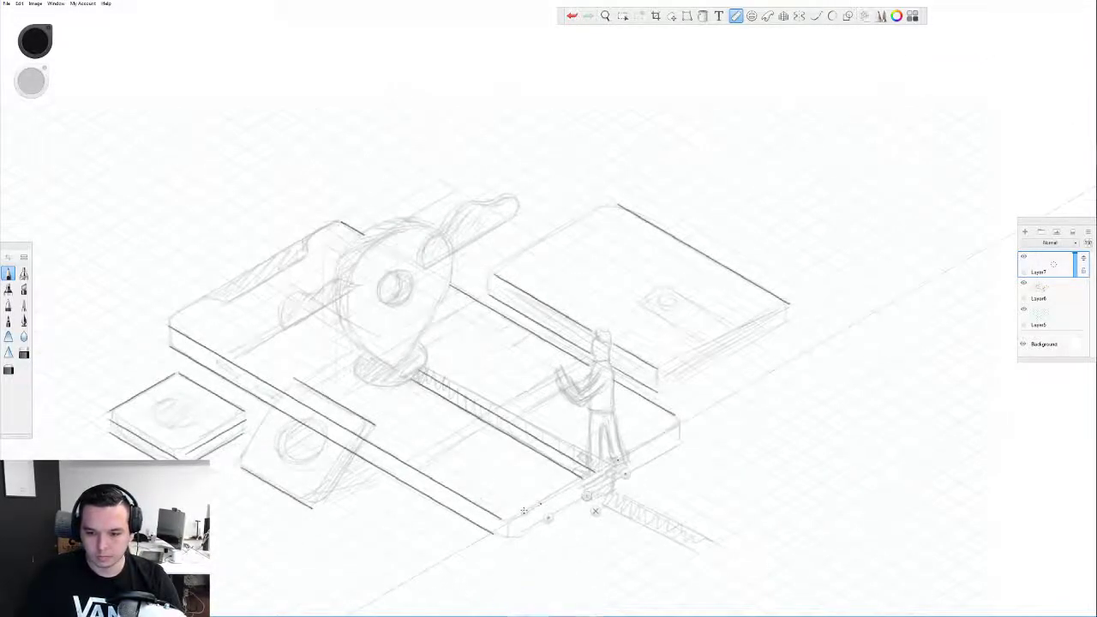
- Trace the upper and lower edges of the phone's near short end and its far short edge along the ruler
left_click_drag(514, 519, 673, 427)
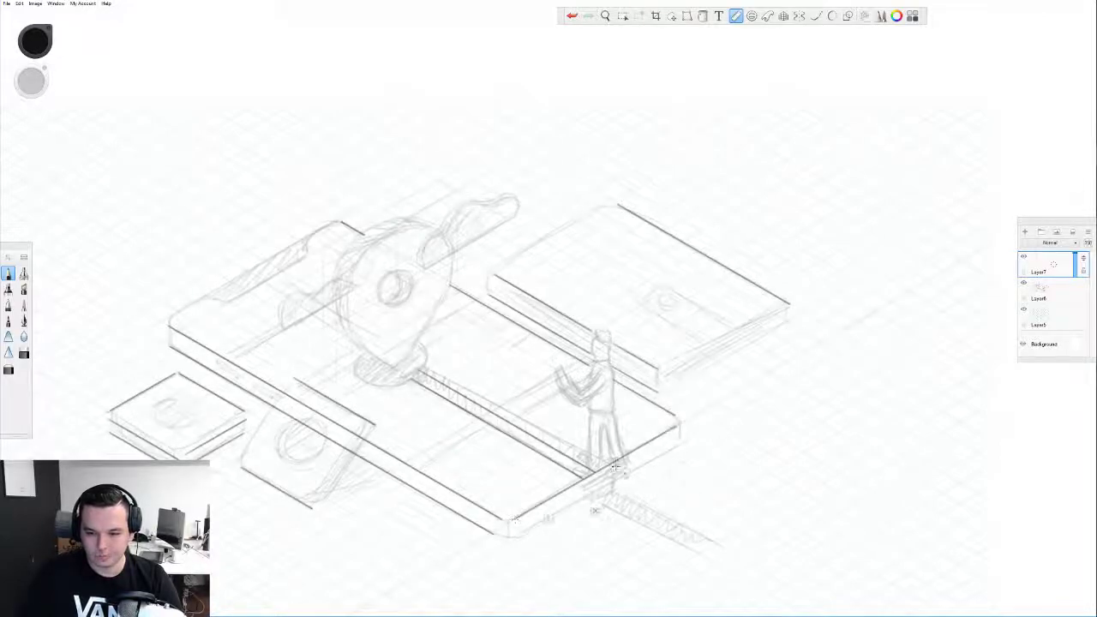
left_click_drag(588, 489, 590, 504)
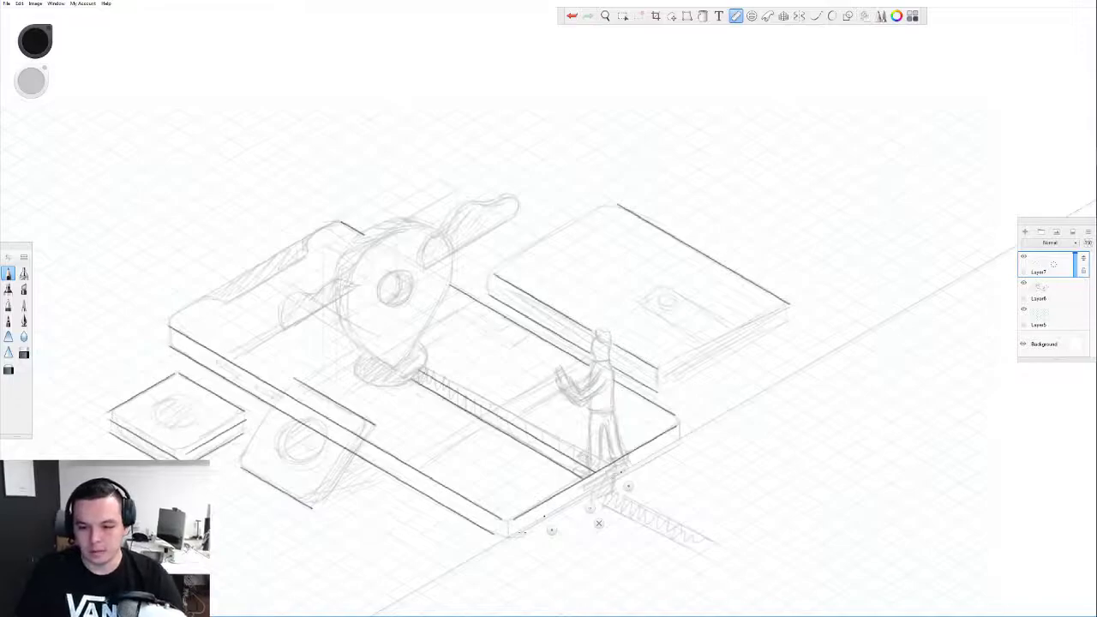
left_click_drag(512, 534, 676, 440)
mouse_move(589, 510)
left_mouse_down()
mouse_move(335, 377)
mouse_move(228, 299)
mouse_move(248, 272)
mouse_move(326, 228)
left_mouse_up()
left_click_drag(173, 315, 331, 225)
- Trace the wallet's far short edge and the upper and lower edges of its near short side along the ruler
mouse_move(233, 301)
left_mouse_down()
mouse_move(573, 298)
mouse_move(532, 261)
mouse_move(602, 206)
left_mouse_up()
mouse_move(539, 278)
left_mouse_down()
mouse_move(648, 317)
mouse_move(724, 371)
mouse_move(668, 365)
mouse_move(772, 312)
left_mouse_up()
mouse_move(715, 356)
left_mouse_down()
mouse_move(709, 378)
mouse_move(781, 319)
left_mouse_up()
left_click(718, 391)
- Draw the wallet's vertical corner edges freehand and round off its open corners
left_click_drag(657, 369, 659, 391)
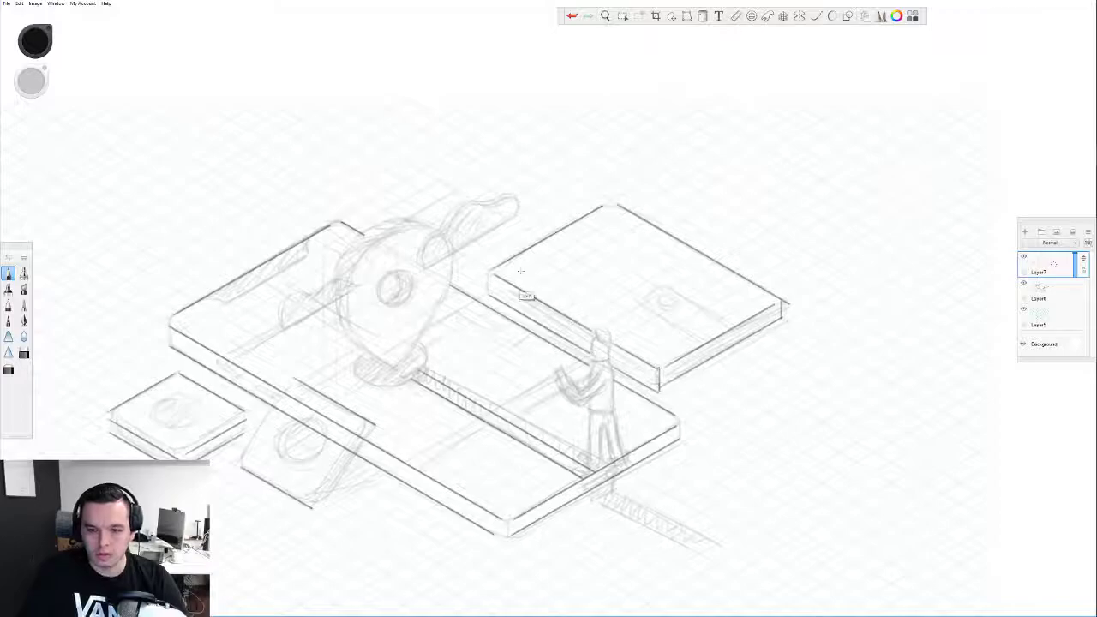
left_click_drag(490, 275, 490, 294)
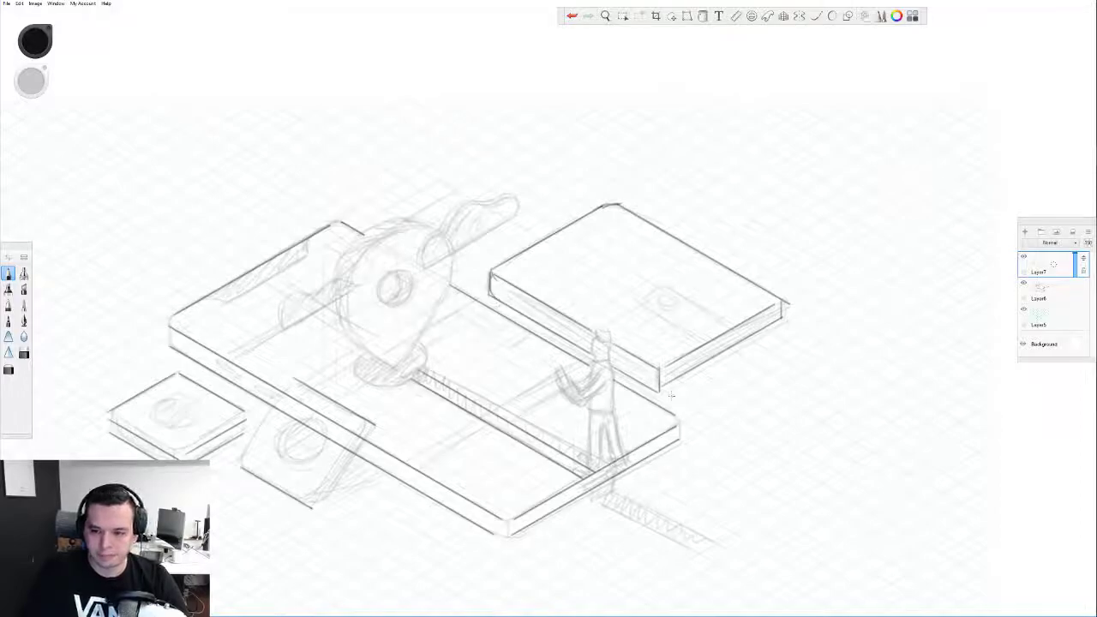
left_click_drag(771, 309, 782, 299)
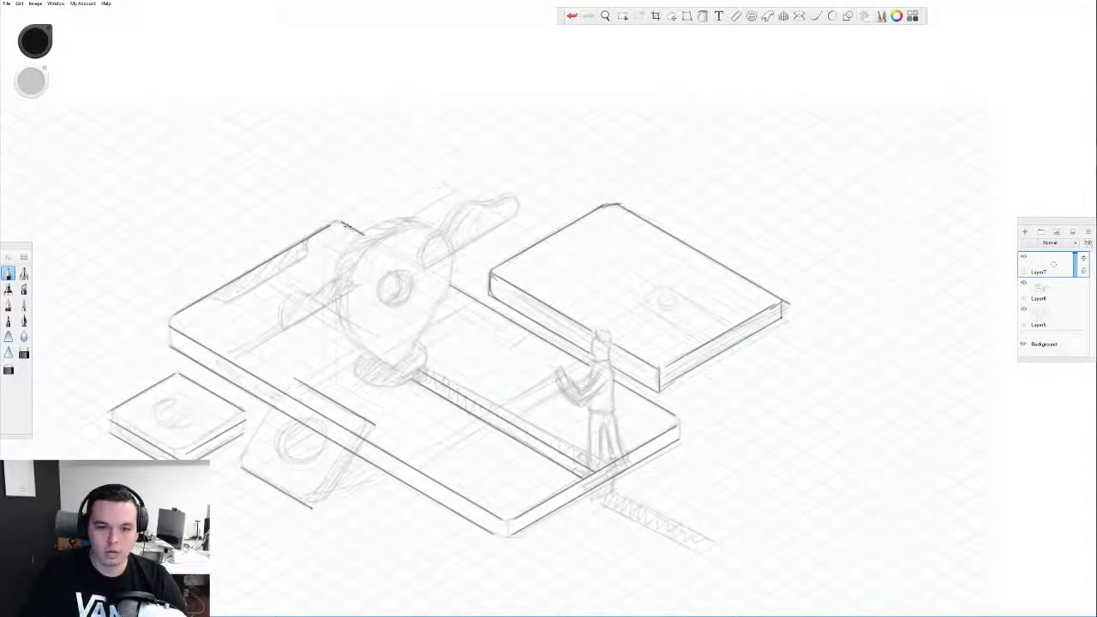
- Trace the inner edge of the phone's notch and the straight bases of both clouds along the ruler
left_click(736, 15)
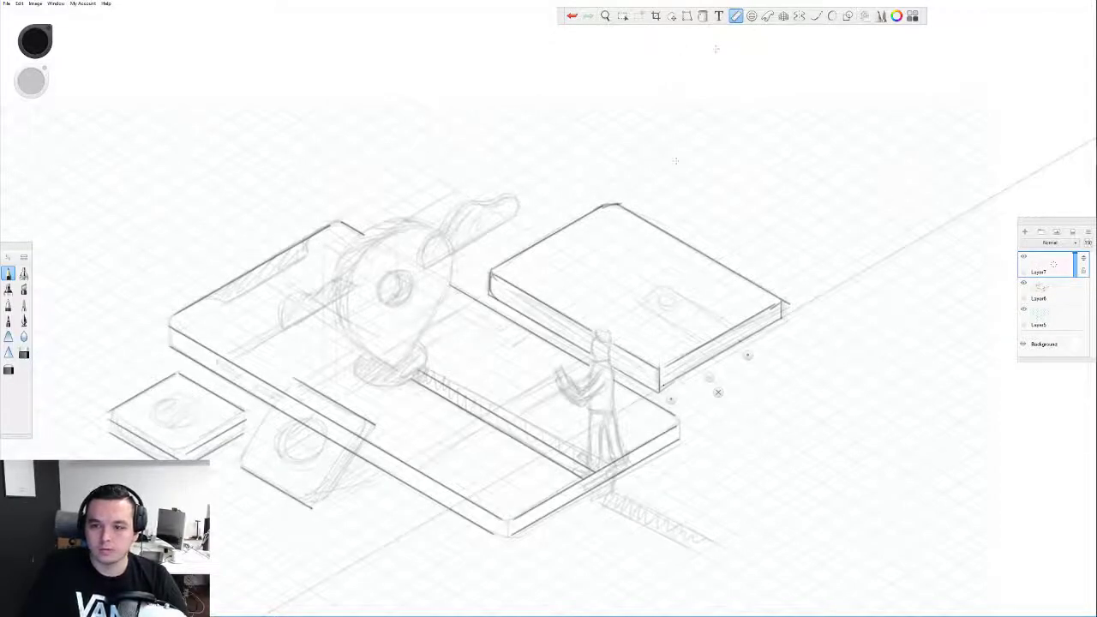
left_click_drag(709, 377, 314, 274)
left_click_drag(228, 302, 302, 261)
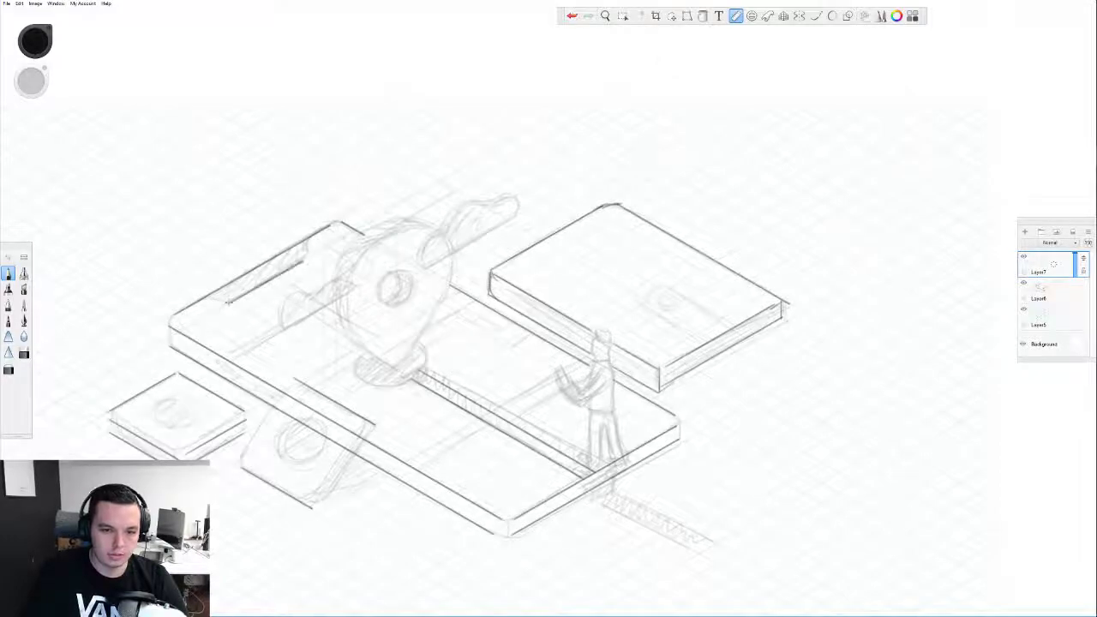
mouse_move(228, 303)
left_mouse_down()
mouse_move(300, 262)
mouse_move(339, 333)
mouse_move(342, 294)
mouse_move(466, 262)
mouse_move(514, 217)
left_mouse_up()
left_click(475, 277)
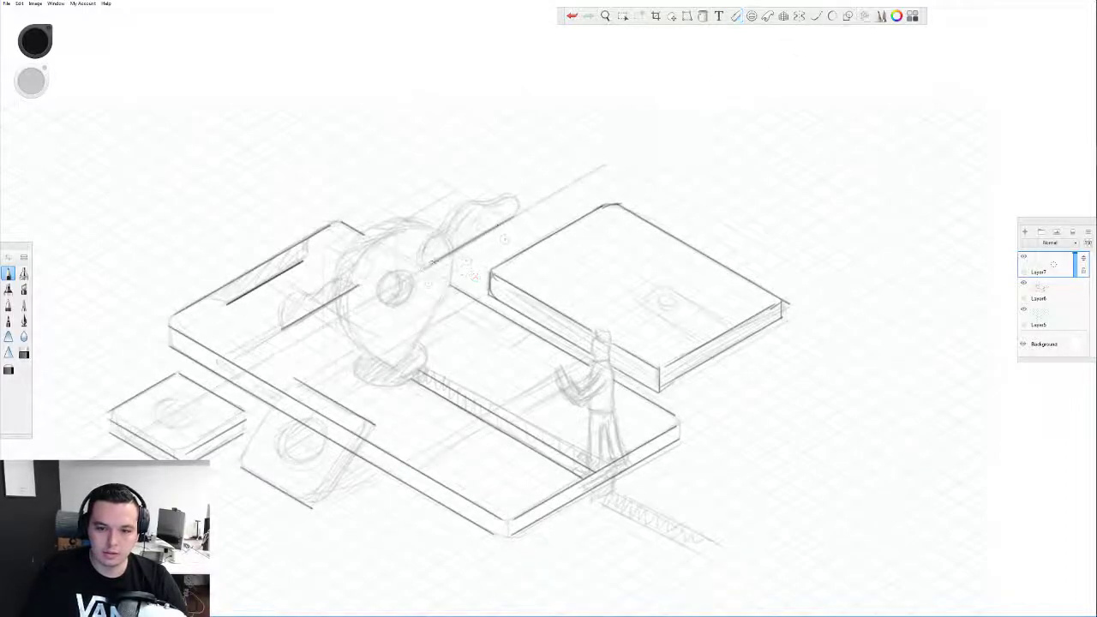
key("ctrl+z")
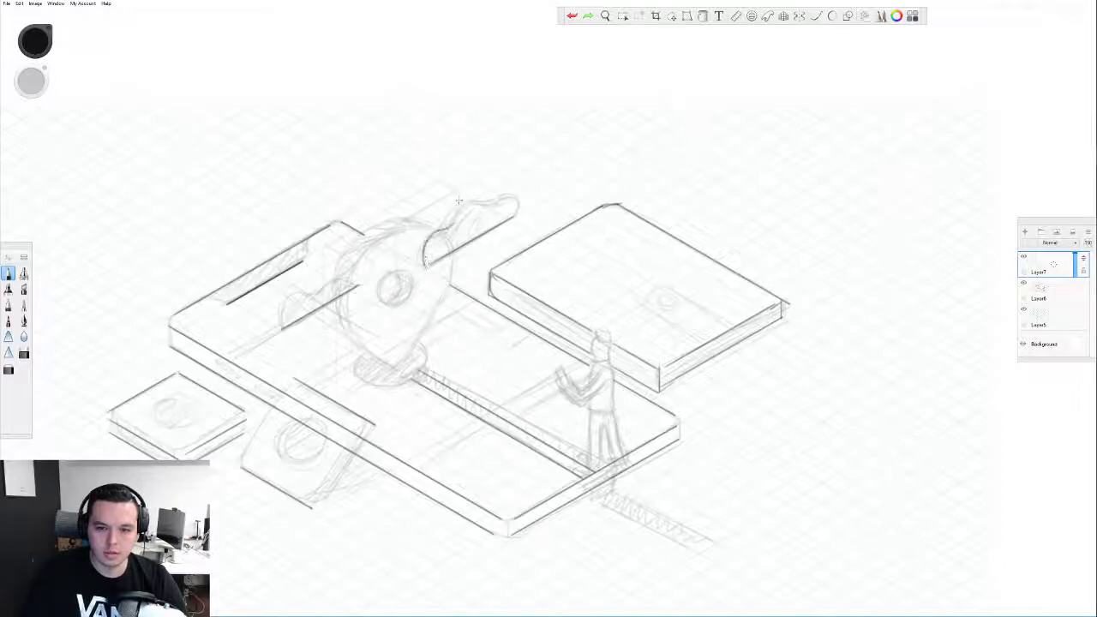
left_click_drag(427, 269, 485, 200)
key("ctrl+z")
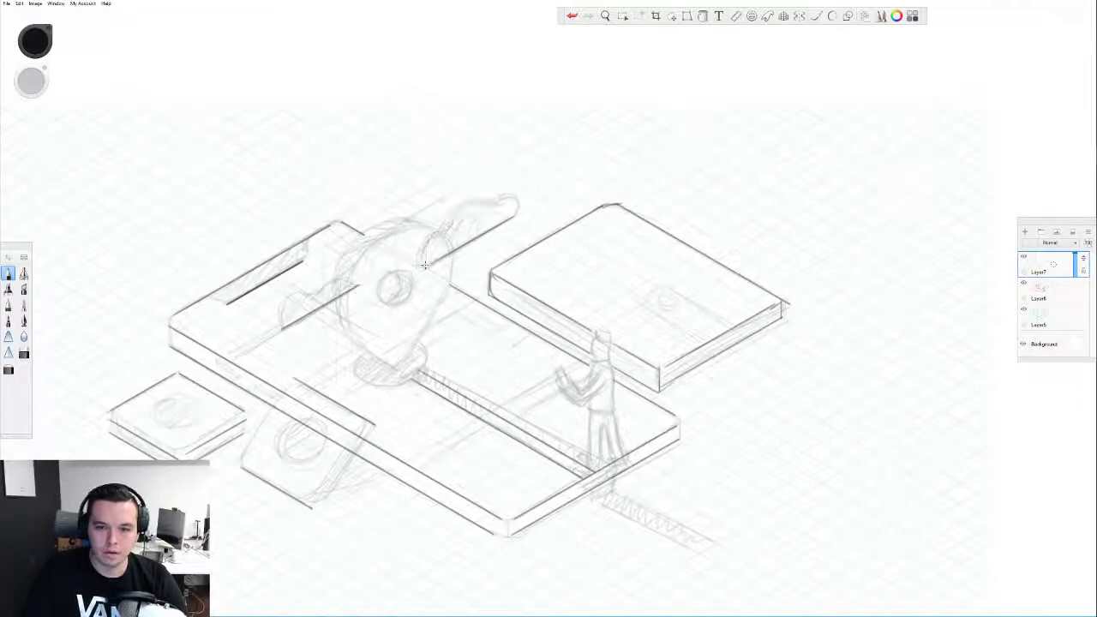
left_click_drag(425, 267, 467, 201)
key("ctrl+z")
- Trace the wavy upper outline of the smaller cloud beside the pin freehand
left_click_drag(281, 327, 323, 292)
key("ctrl+z")
mouse_move(282, 329)
left_mouse_down()
mouse_move(285, 298)
mouse_move(326, 291)
left_mouse_up()
left_click_drag(284, 326, 346, 281)
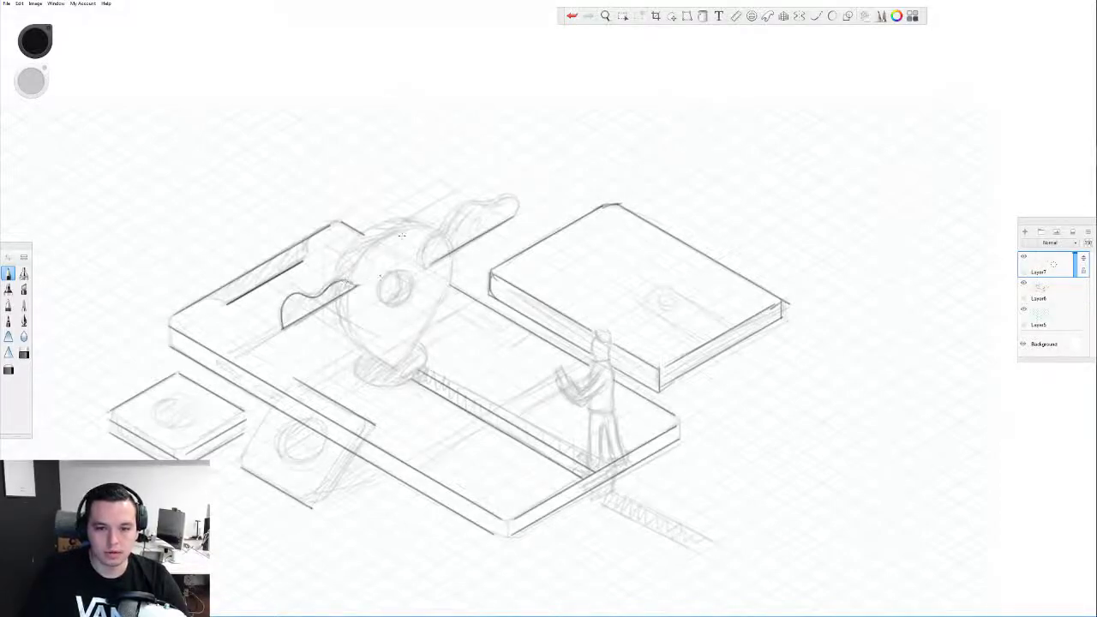
- Trace the larger cloud's first lobes freehand, from its base beside the pin up to the crest
left_click_drag(425, 264, 464, 212)
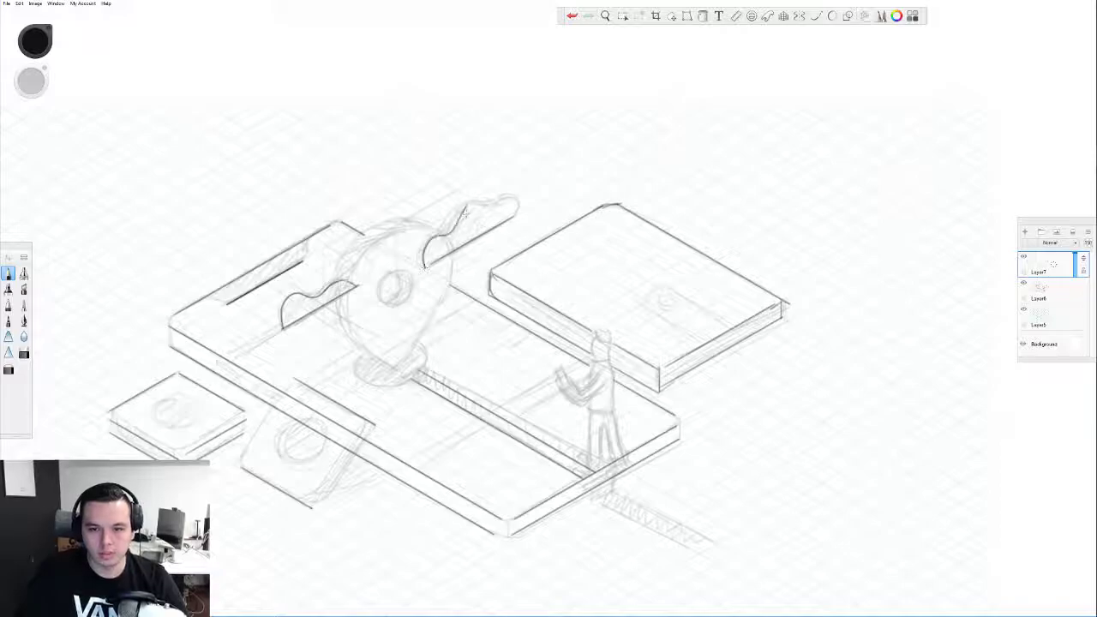
key("ctrl+z")
left_click_drag(424, 266, 468, 213)
key("ctrl+z")
left_click_drag(425, 267, 466, 208)
key("ctrl+z")
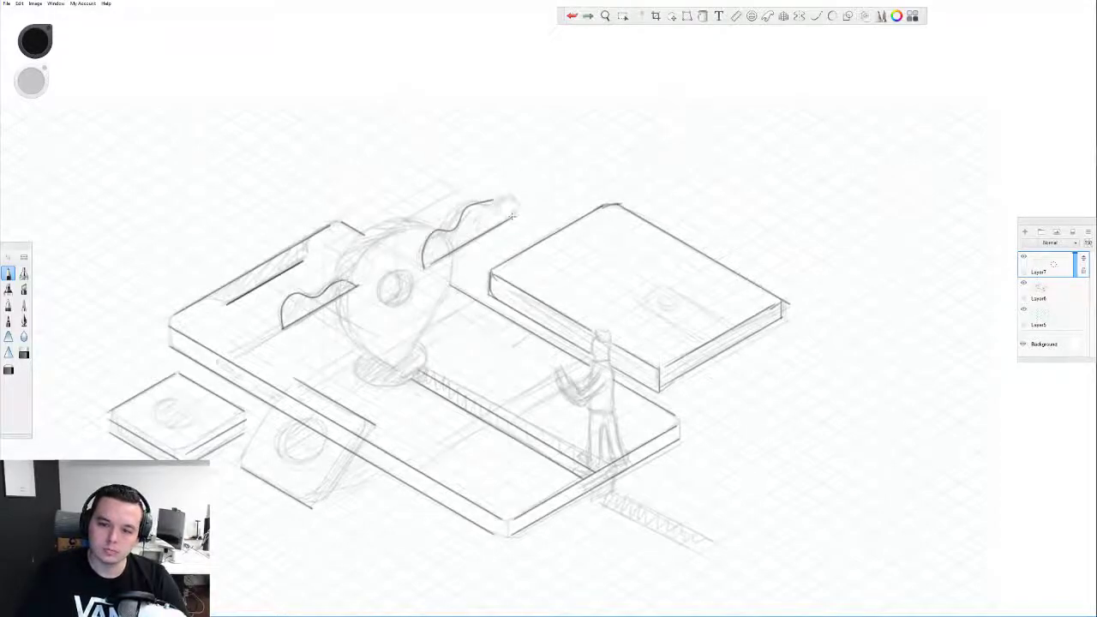
- Complete the larger cloud's outline with a final bump and a rounded end meeting its straight base
key("ctrl+z")
mouse_move(490, 201)
left_mouse_down()
mouse_move(513, 216)
mouse_move(518, 199)
mouse_move(512, 214)
left_mouse_up()
key("ctrl+z")
key("ctrl+z")
key("ctrl+z")
key("ctrl+z")
key("ctrl+z")
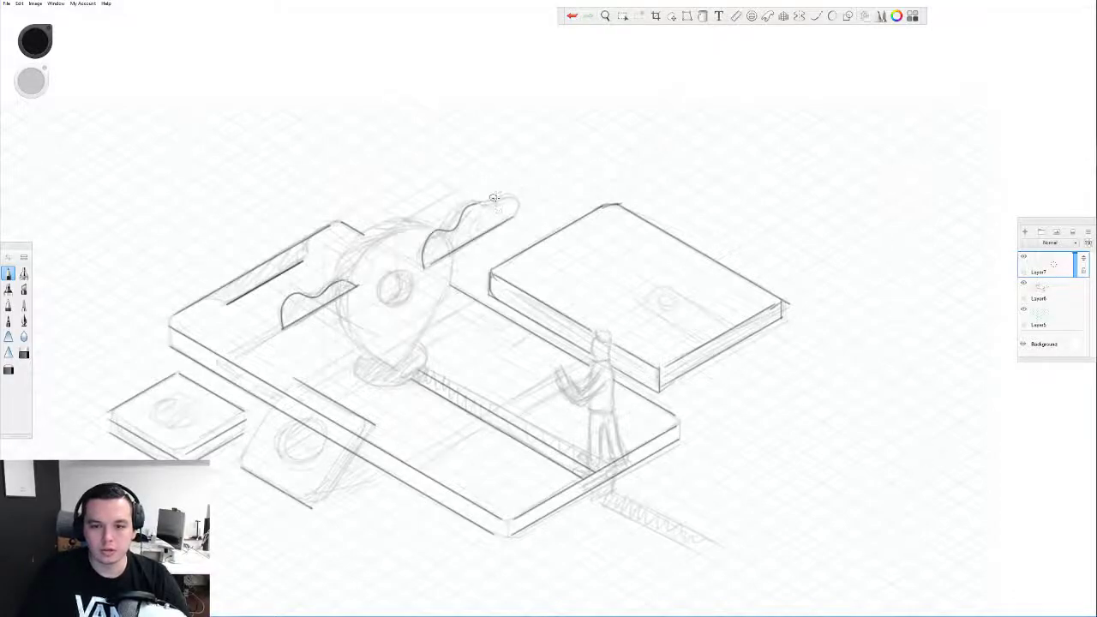
left_click_drag(476, 204, 515, 214)
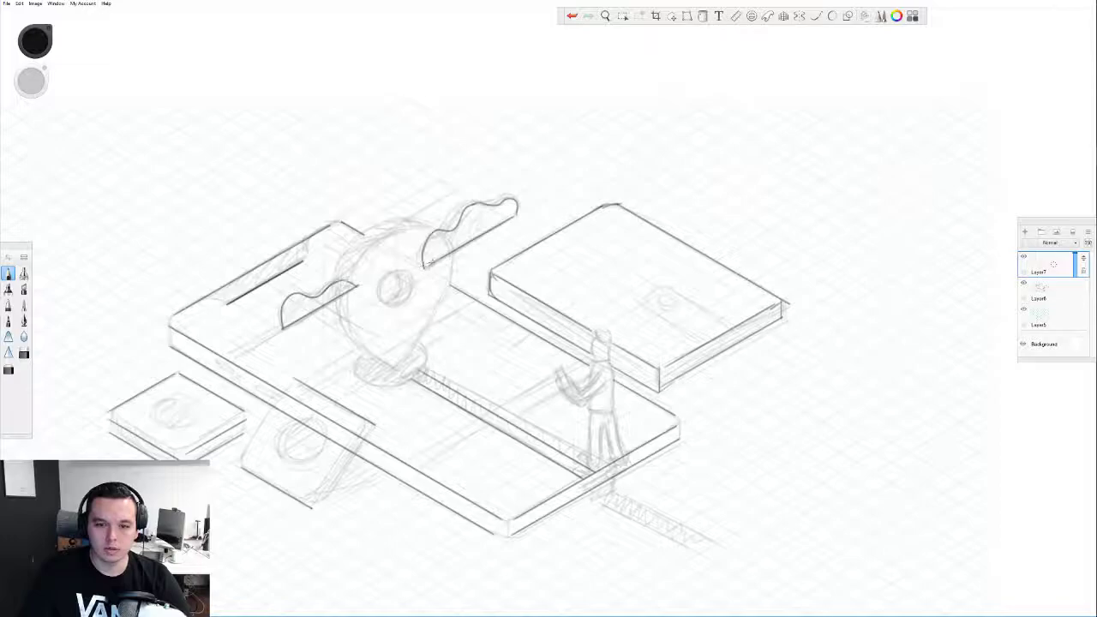
- Fit the ellipse guide to the disc beneath the pin and trace the disc's outline
left_click(766, 17)
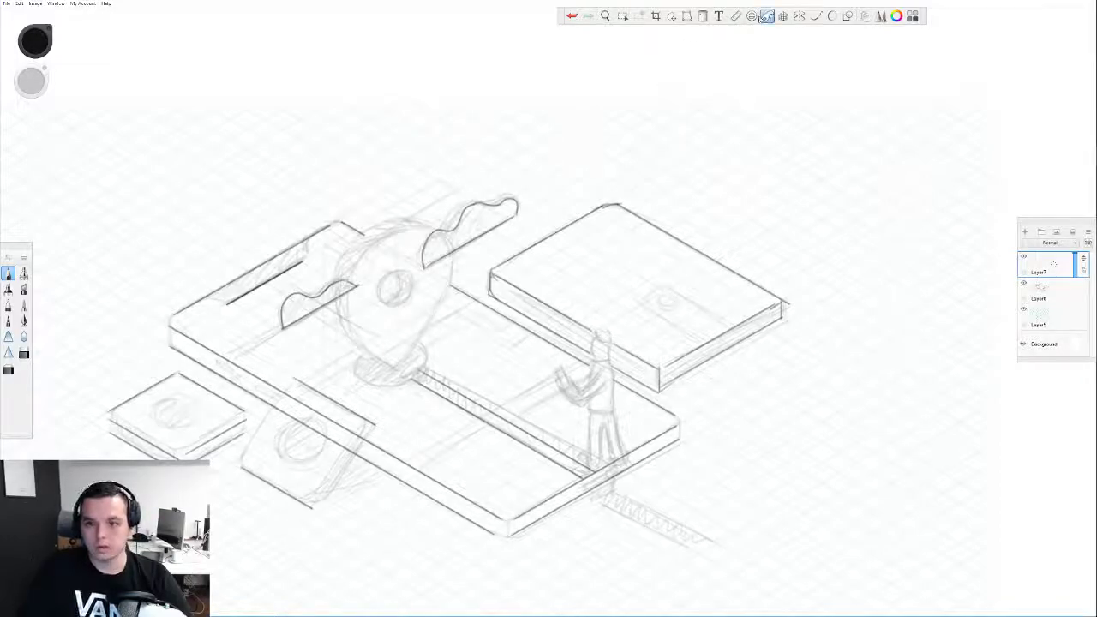
left_click(751, 18)
left_click(751, 16)
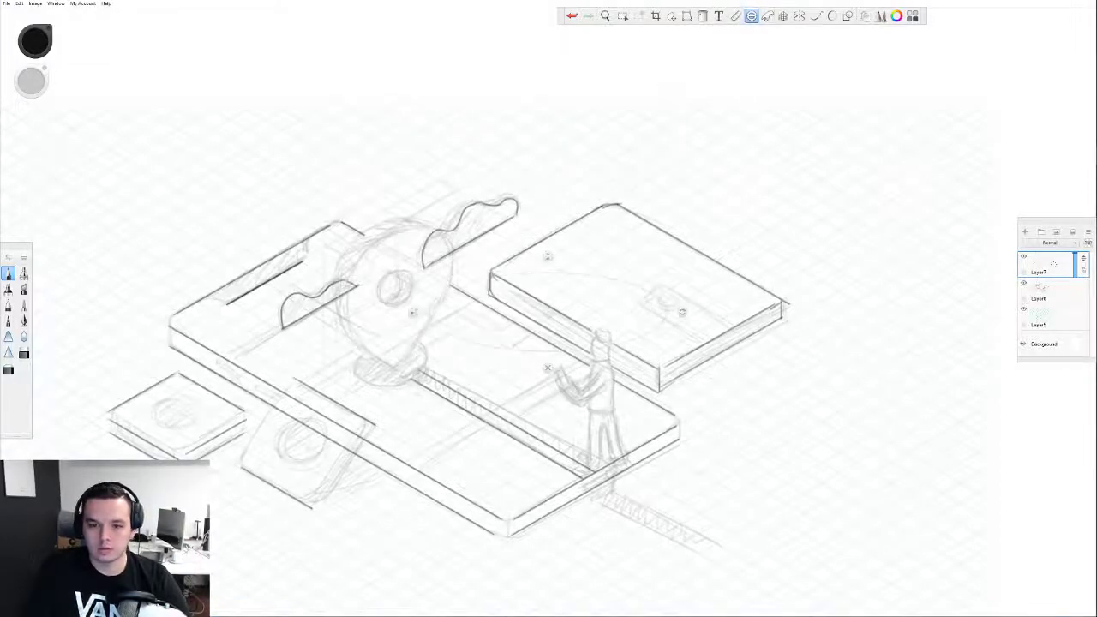
left_click_drag(387, 314, 388, 276)
mouse_move(255, 364)
left_mouse_down()
mouse_move(390, 365)
mouse_move(350, 375)
mouse_move(417, 386)
left_mouse_up()
left_click_drag(358, 345, 413, 386)
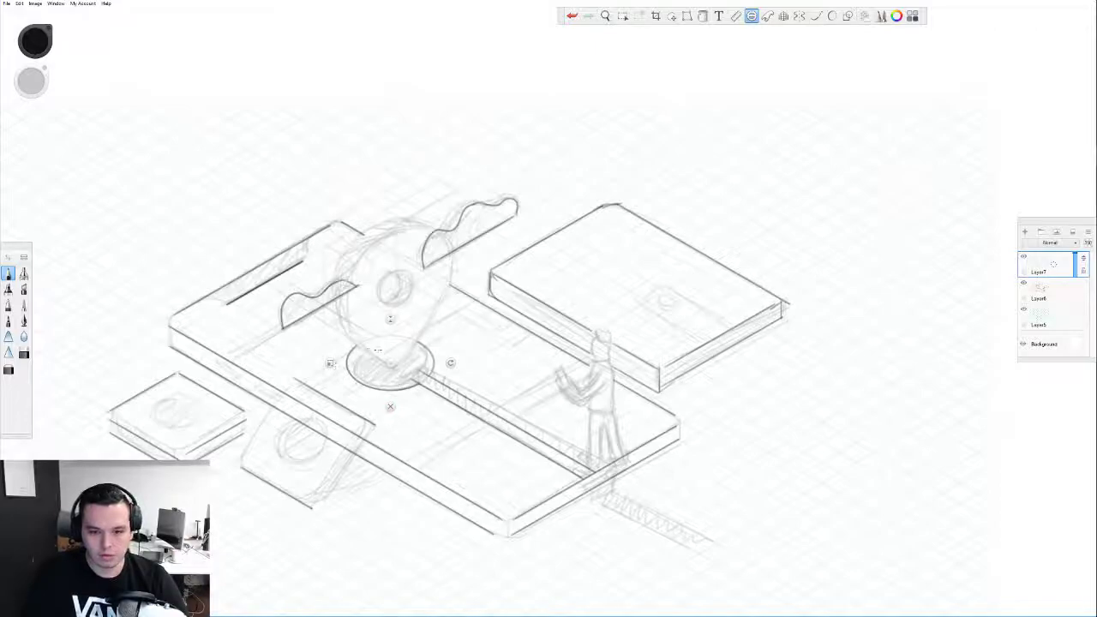
- Fit the ellipse guide to the leaning Tile tracker's circle and erase the phone edges crossing that tracker
mouse_move(390, 360)
left_mouse_down()
mouse_move(501, 396)
mouse_move(294, 443)
left_mouse_up()
left_click_drag(293, 398, 294, 407)
left_click_drag(355, 444, 328, 393)
left_click_drag(264, 422, 256, 417)
left_click_drag(261, 493, 269, 481)
left_click_drag(264, 424, 266, 421)
left_click(325, 462)
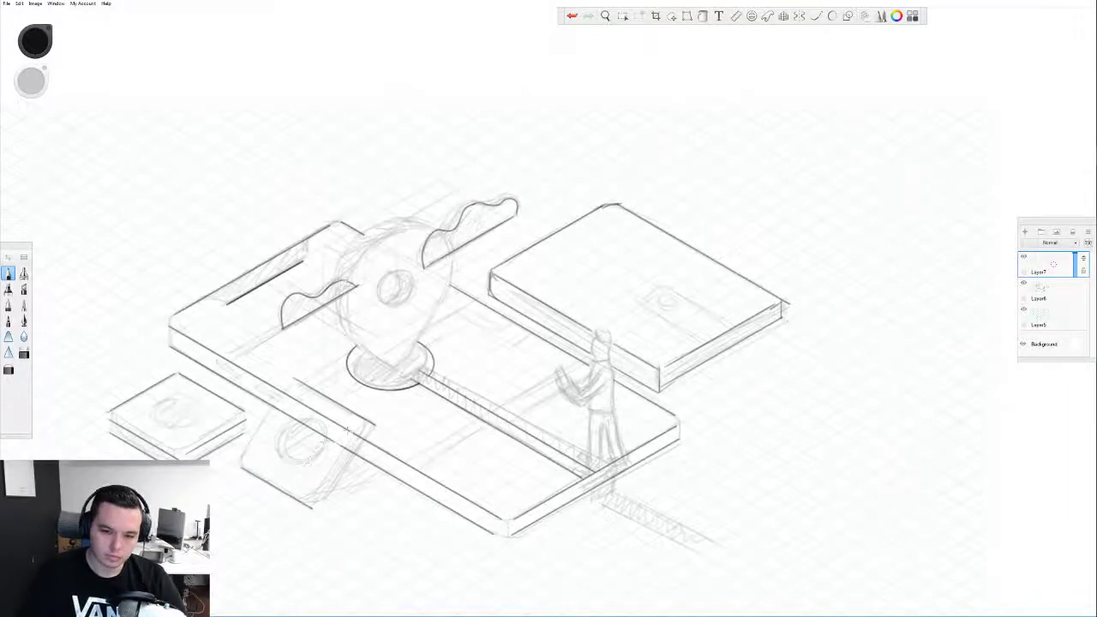
mouse_move(346, 429)
left_mouse_down()
mouse_move(315, 412)
mouse_move(293, 419)
left_mouse_up()
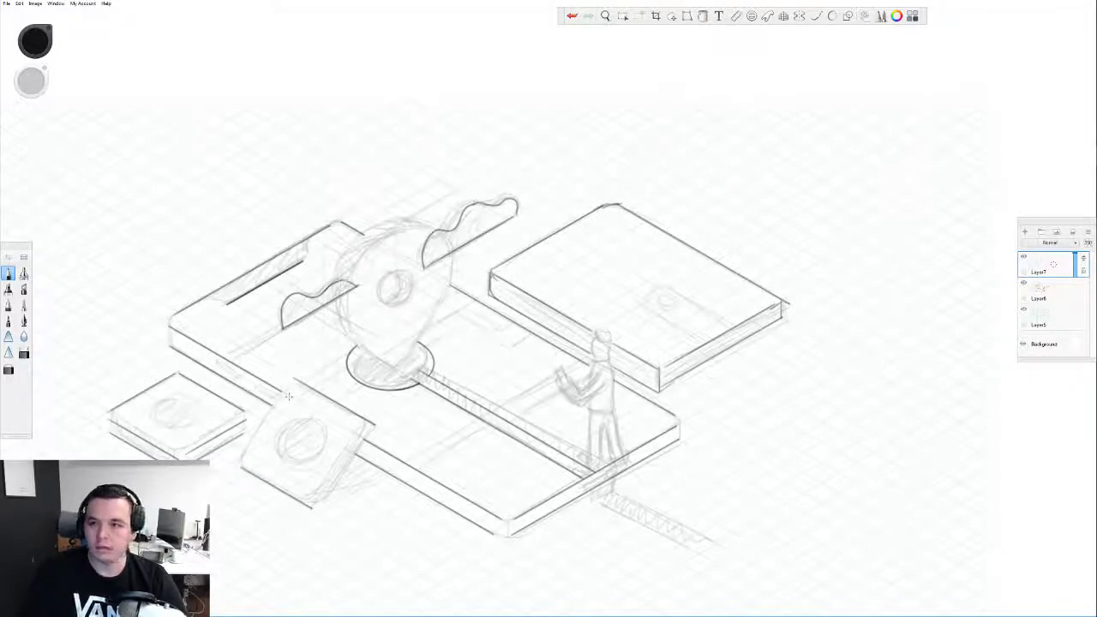
- Trace the circles on the leaning and the flat-lying Tile trackers with the ellipse guide
left_click(752, 16)
mouse_move(290, 449)
left_mouse_down()
mouse_move(268, 417)
mouse_move(298, 461)
mouse_move(304, 414)
mouse_move(321, 411)
mouse_move(204, 378)
mouse_move(221, 425)
left_mouse_up()
left_click_drag(190, 376, 190, 381)
mouse_move(220, 425)
left_mouse_down()
mouse_move(154, 409)
mouse_move(178, 432)
mouse_move(195, 420)
mouse_move(165, 429)
mouse_move(197, 403)
left_mouse_up()
key("ctrl+z")
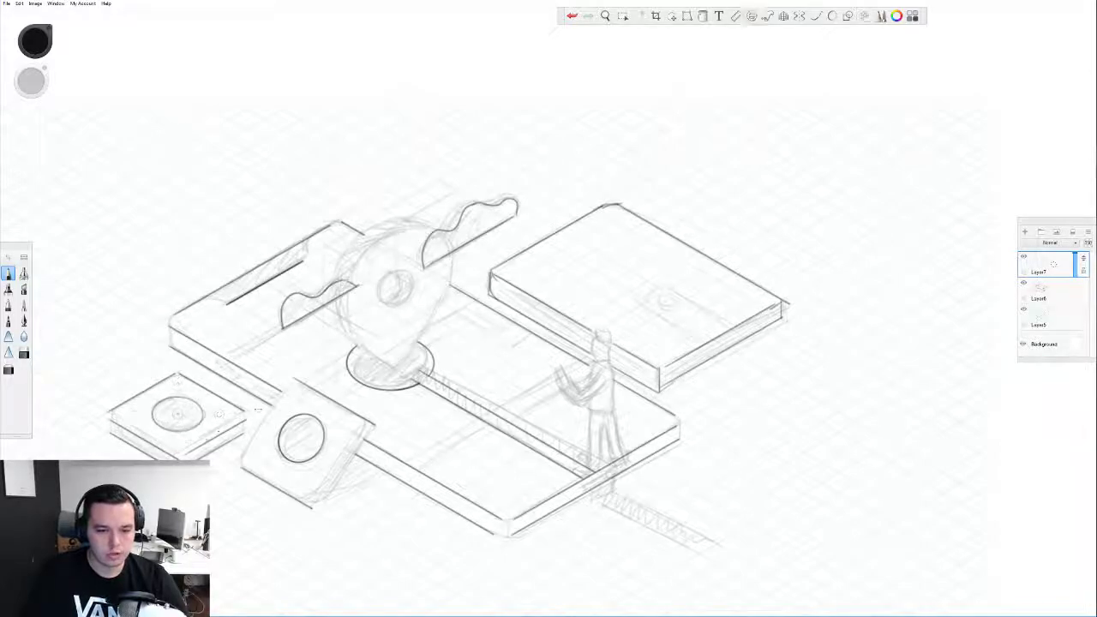
- Trace the leaning Tile tracker's slanted side edges and its thickness line along the ruler
left_click(735, 16)
left_click_drag(428, 283, 251, 472)
mouse_move(509, 236)
left_mouse_down()
mouse_move(319, 367)
mouse_move(242, 466)
left_mouse_up()
left_click_drag(282, 424, 362, 461)
mouse_move(316, 503)
left_mouse_down()
mouse_move(357, 438)
mouse_move(370, 461)
left_mouse_up()
left_click_drag(321, 506, 366, 430)
key("r")
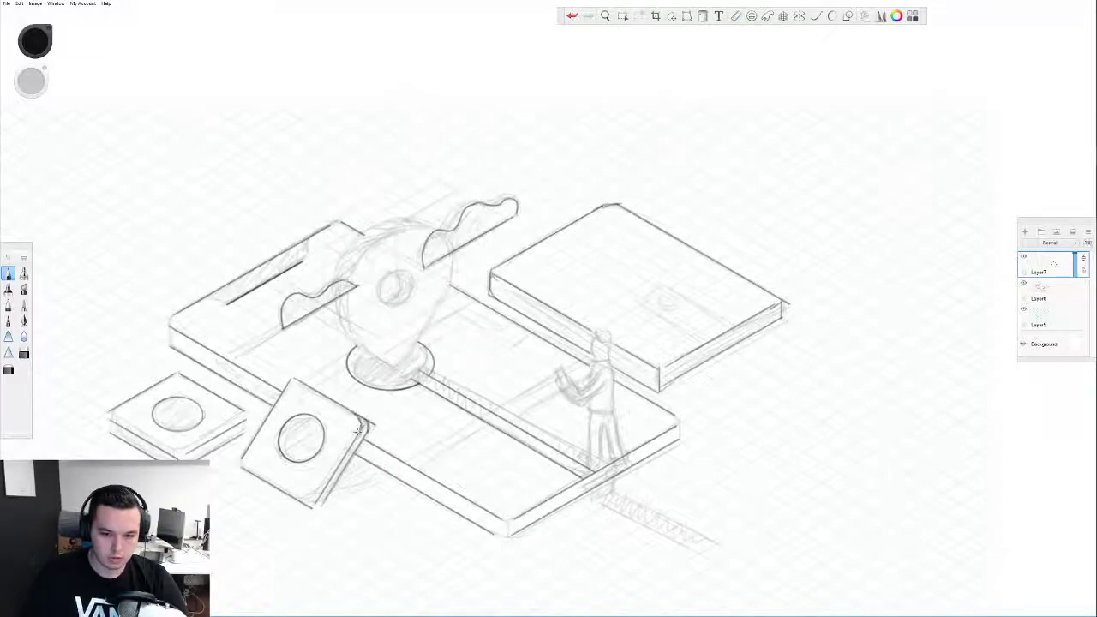
- Round the leaning Tile tracker's lower corner and close the flat-lying tracker's corners freehand
left_click_drag(304, 505, 316, 507)
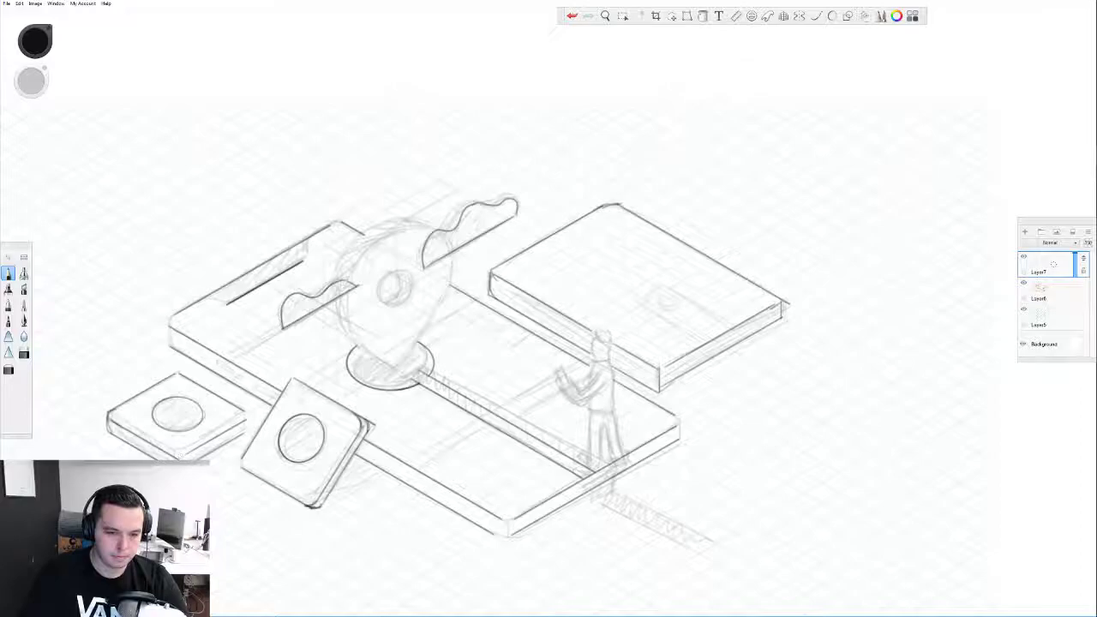
left_click_drag(246, 417, 243, 420)
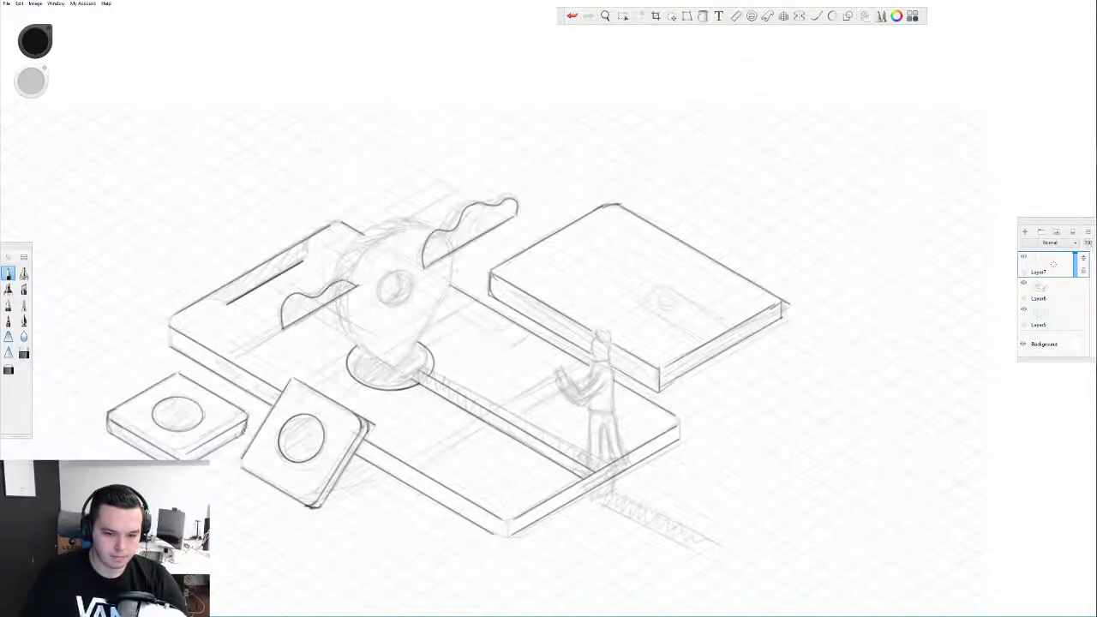
left_click_drag(174, 455, 193, 449)
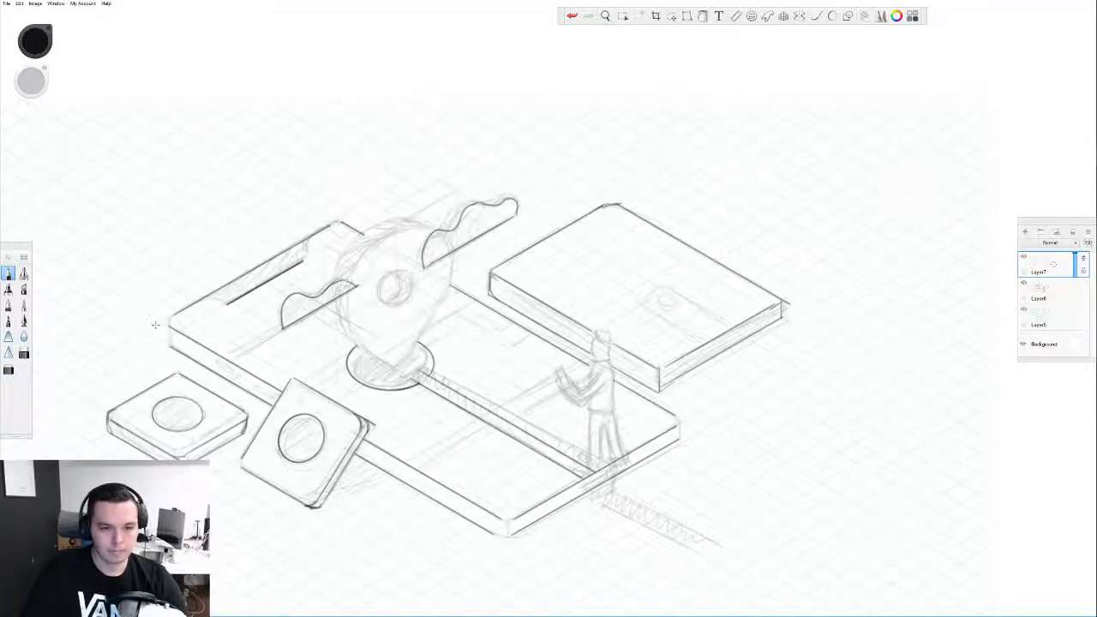
- Draw the phone's rounded corner edges freehand at both side corners and the nearest corner
left_click_drag(169, 322, 170, 344)
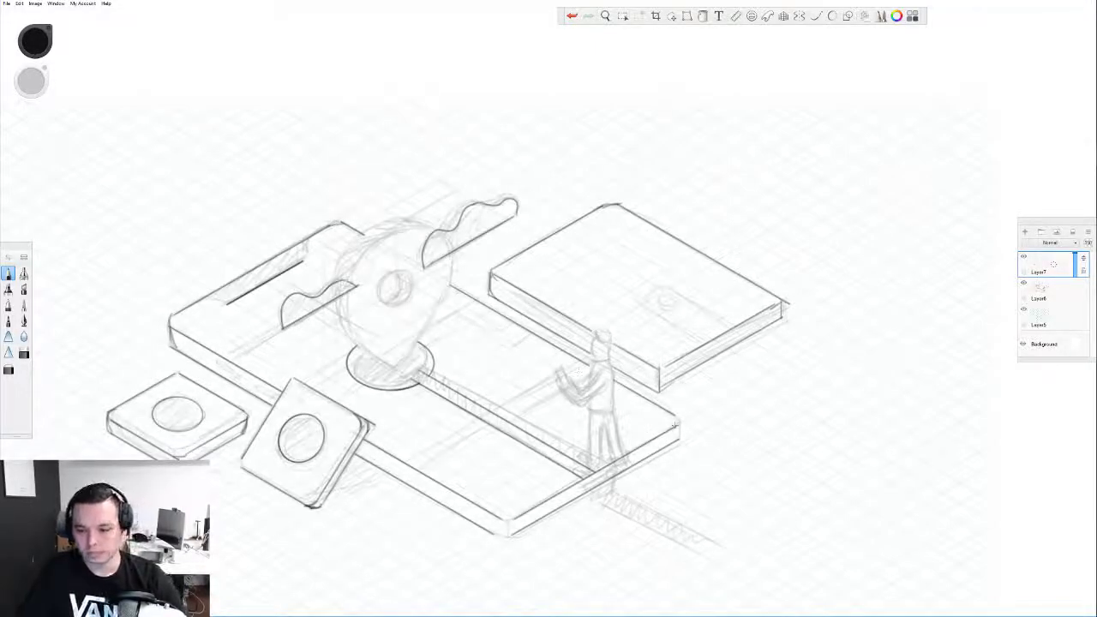
left_click_drag(678, 419, 679, 438)
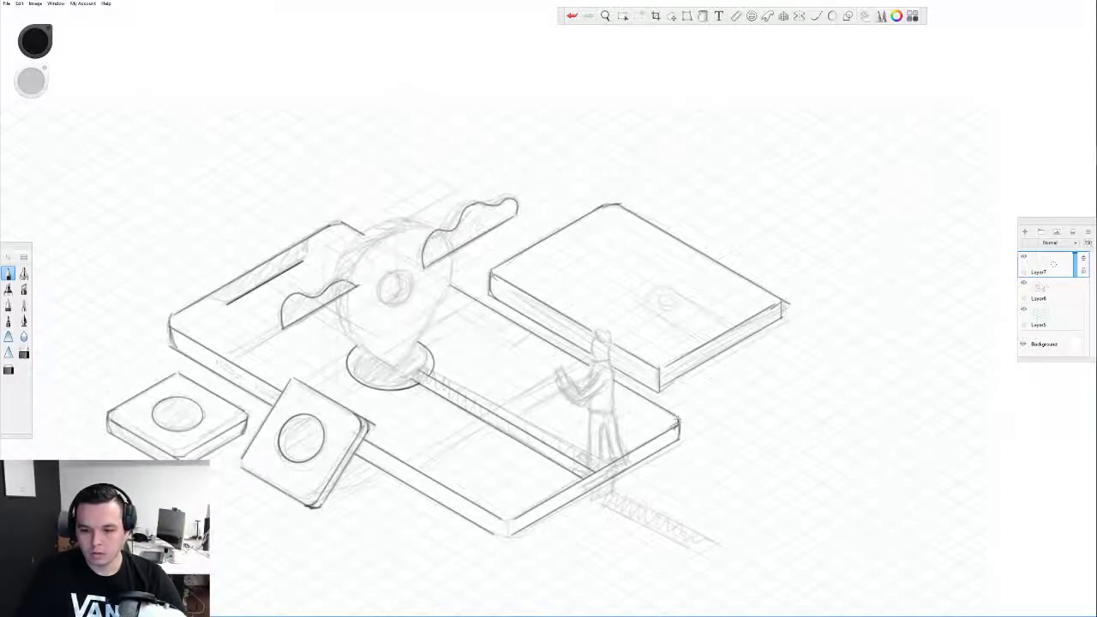
mouse_move(498, 517)
left_mouse_down()
mouse_move(514, 520)
mouse_move(516, 535)
left_mouse_up()
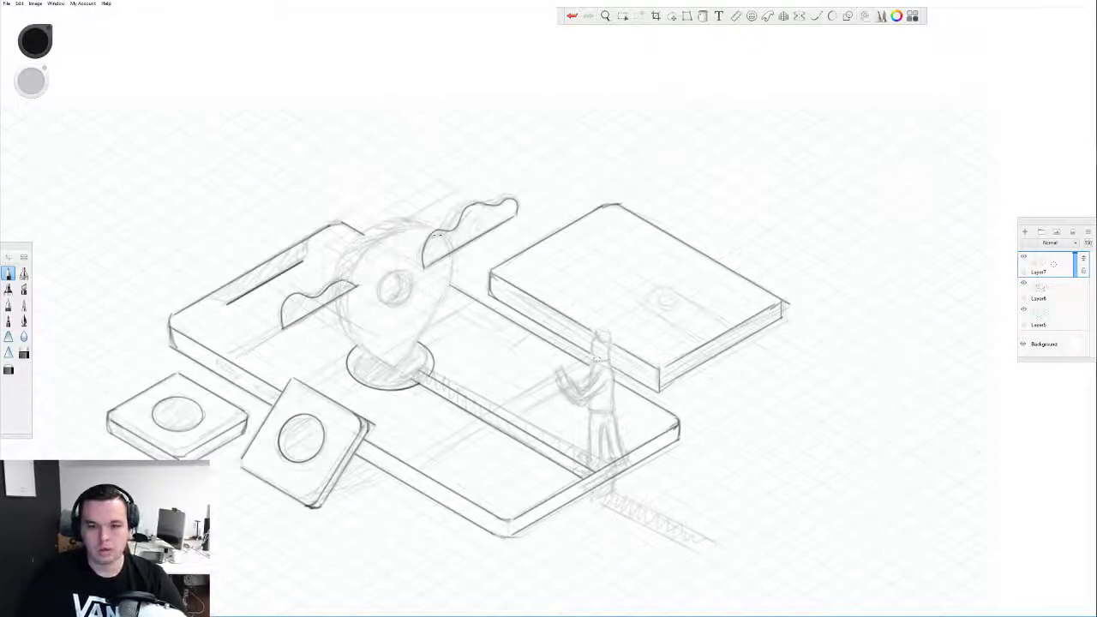
- Trace the pin's hole with the ellipse guide and add its inner edge with a shaded thickness
left_click(751, 16)
left_click_drag(184, 414, 389, 324)
mouse_move(439, 285)
left_mouse_down()
mouse_move(380, 292)
mouse_move(413, 276)
mouse_move(395, 291)
mouse_move(395, 271)
left_mouse_up()
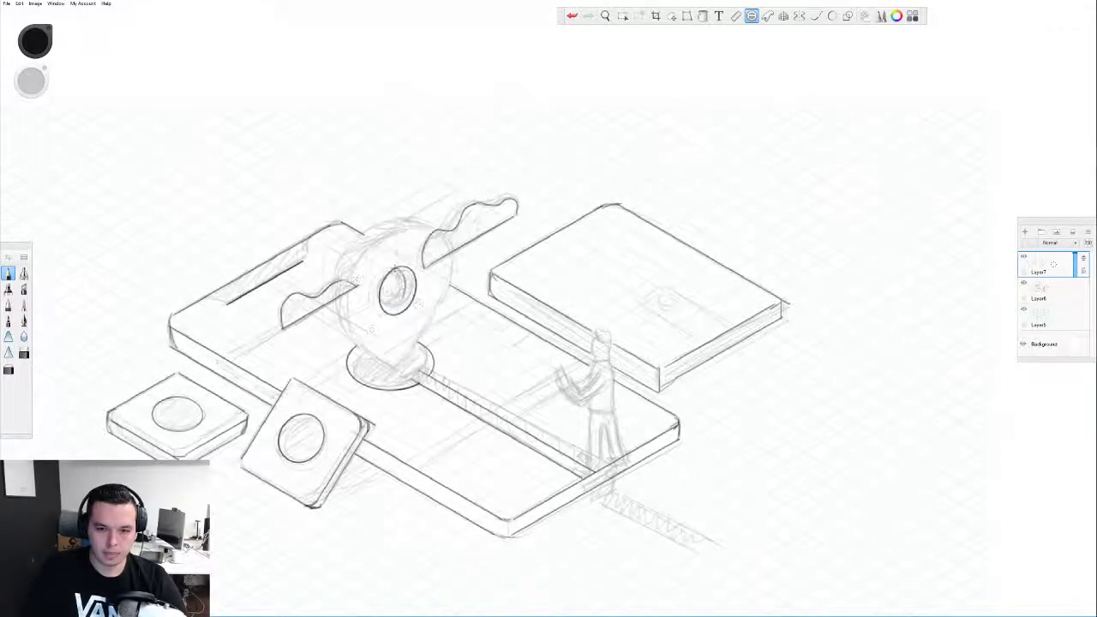
key("ctrl+z")
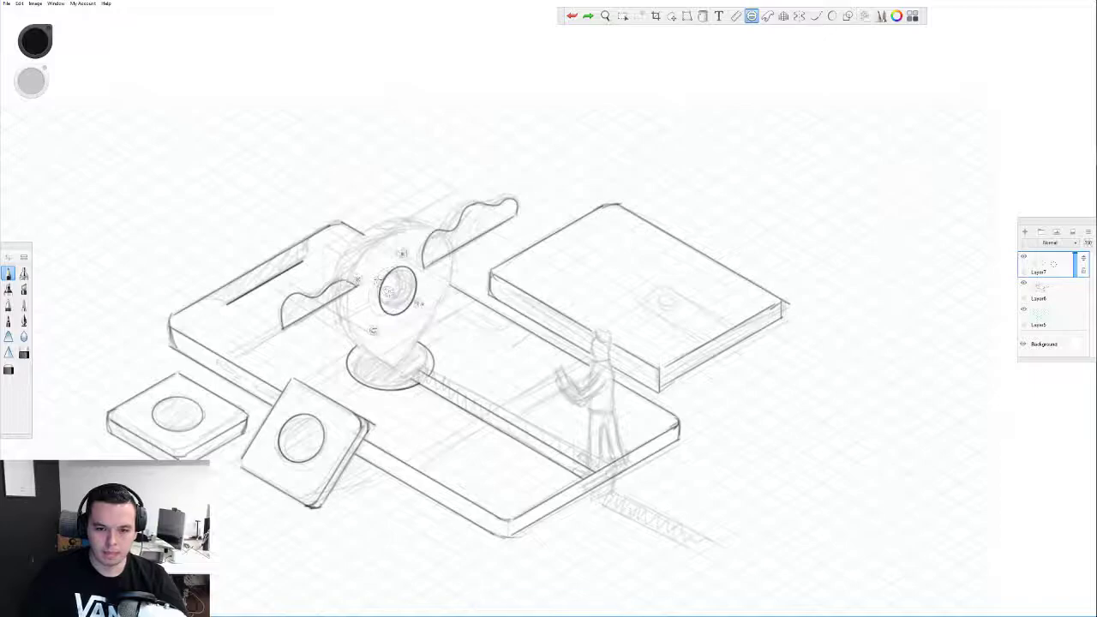
mouse_move(374, 330)
left_mouse_down()
mouse_move(418, 301)
mouse_move(405, 286)
mouse_move(390, 307)
left_mouse_up()
left_click(361, 279)
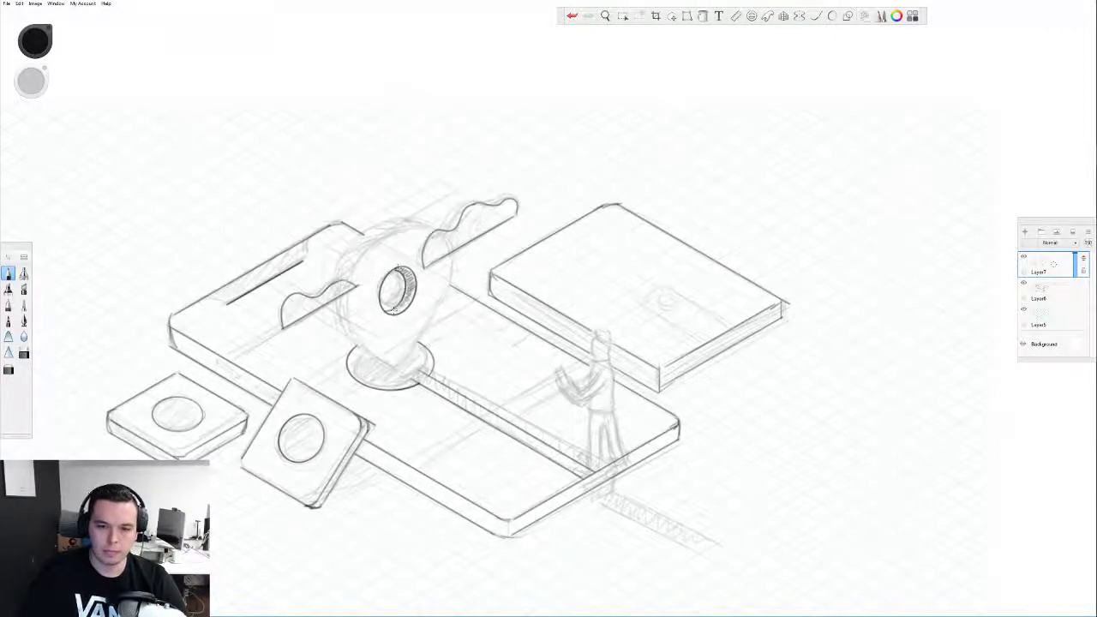
- Enlarge the ellipse guide to fit the pin's rounded head and trace the head's front outline
left_click(752, 15)
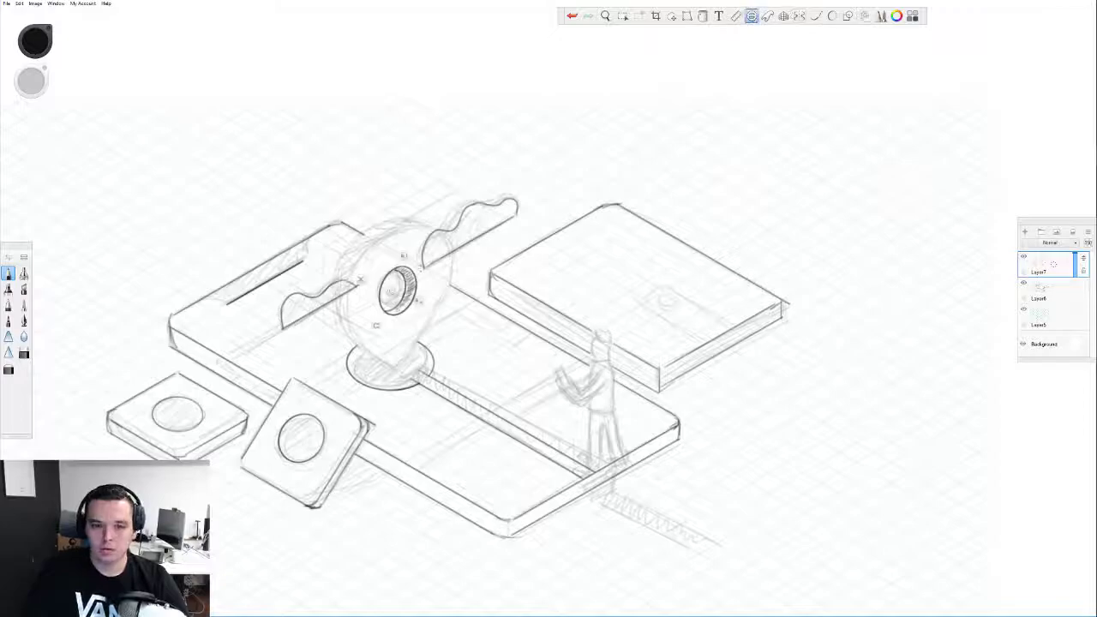
mouse_move(419, 301)
left_mouse_down()
mouse_move(444, 308)
mouse_move(392, 288)
mouse_move(367, 250)
mouse_move(426, 228)
left_mouse_up()
mouse_move(443, 280)
left_mouse_down()
mouse_move(443, 258)
mouse_move(434, 305)
left_mouse_up()
mouse_move(352, 284)
left_mouse_down()
mouse_move(353, 314)
mouse_move(375, 341)
left_mouse_up()
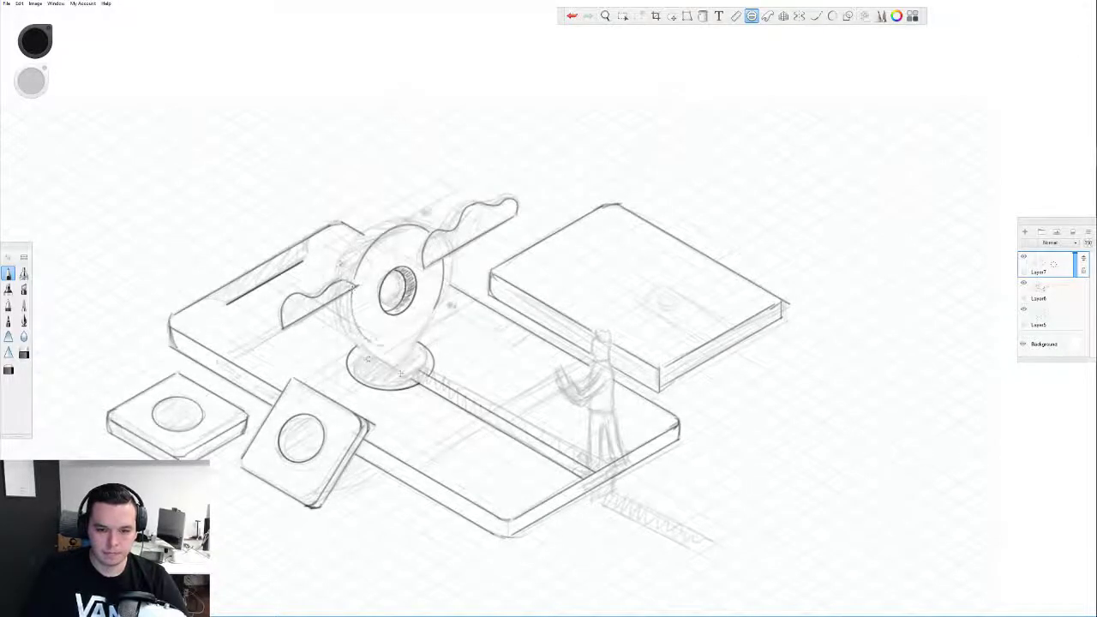
- Trace the pin's tapered lower outline freehand, running both sides down to its pointed tip
left_click(342, 263)
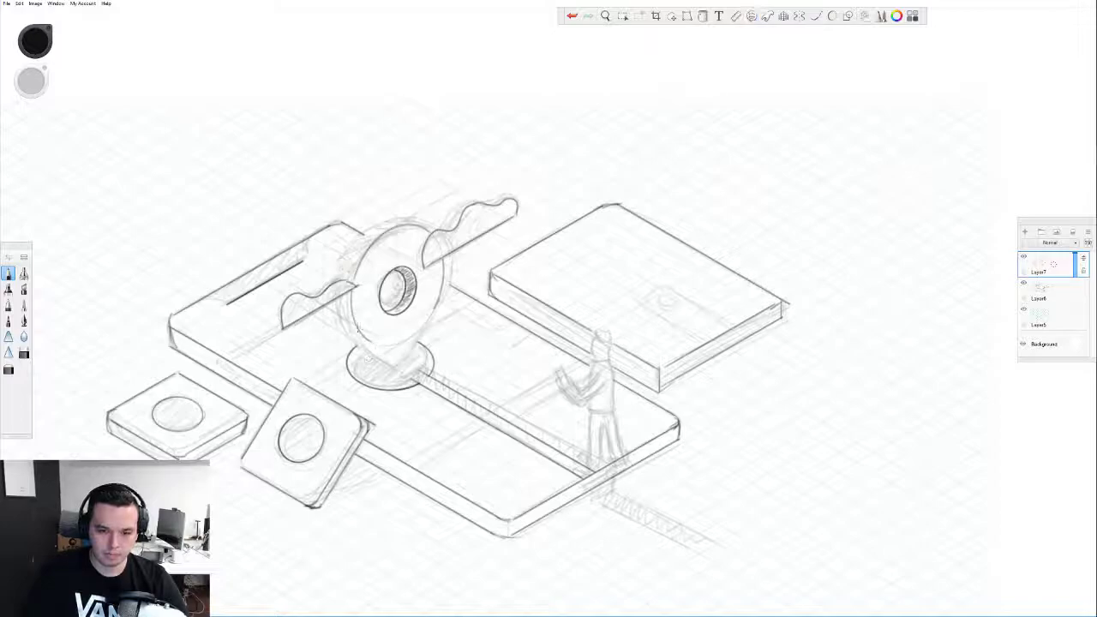
left_click_drag(358, 331, 396, 368)
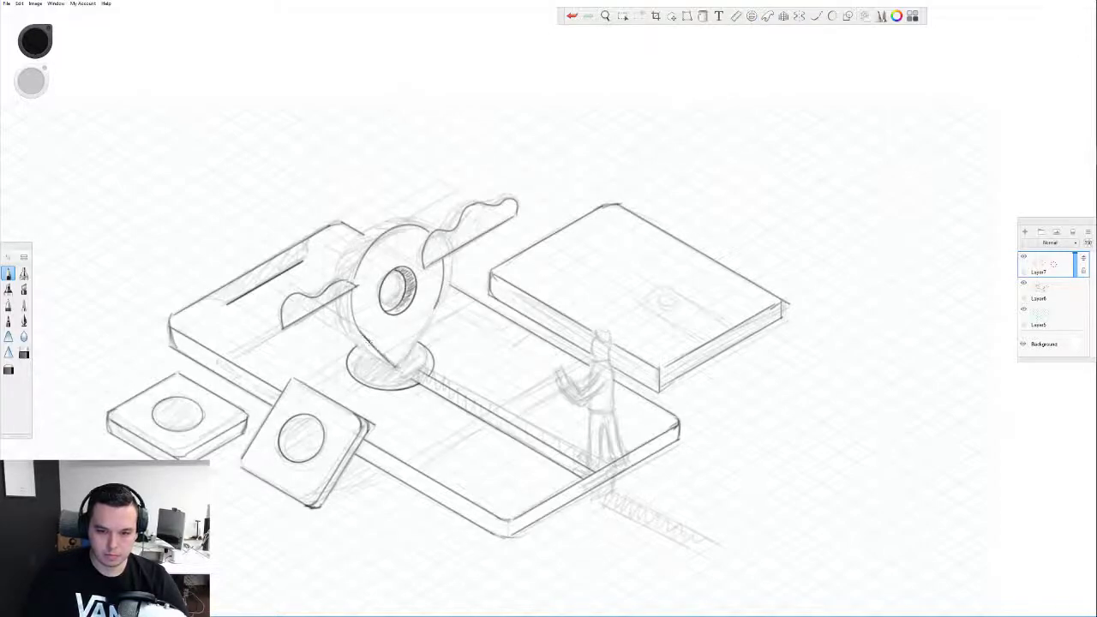
left_click_drag(441, 292, 409, 351)
left_click_drag(432, 314, 396, 366)
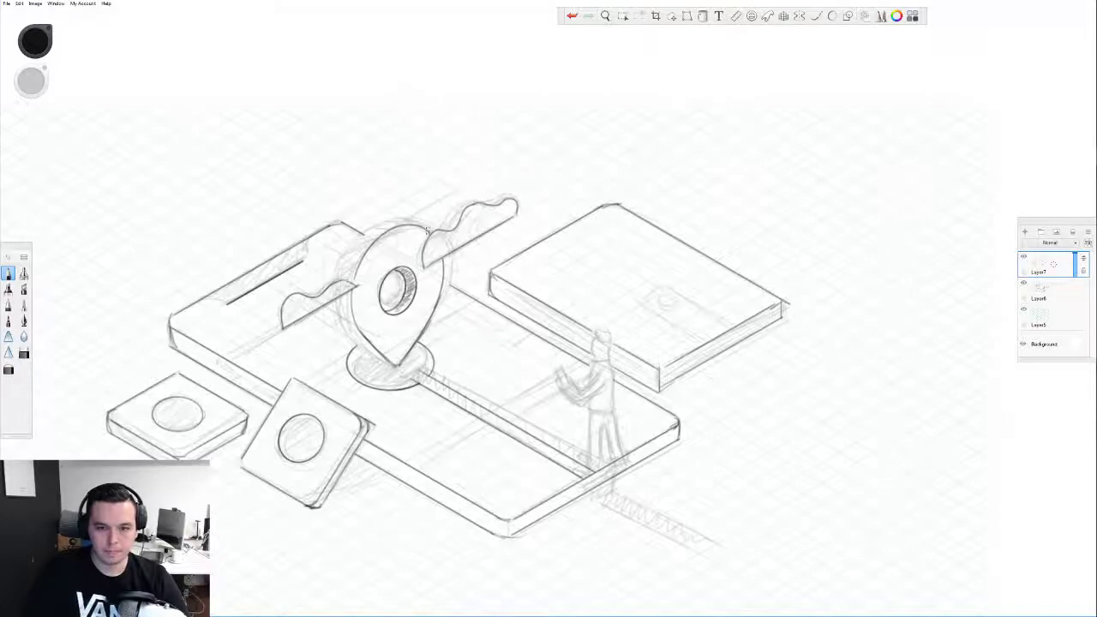
- Draw the pin's outer thickness edge from the top of the head to the tip and hatch the side face
mouse_move(400, 220)
left_mouse_down()
mouse_move(418, 222)
mouse_move(361, 232)
mouse_move(341, 269)
mouse_move(358, 237)
mouse_move(342, 257)
mouse_move(341, 319)
mouse_move(370, 353)
left_mouse_up()
key("ctrl+z")
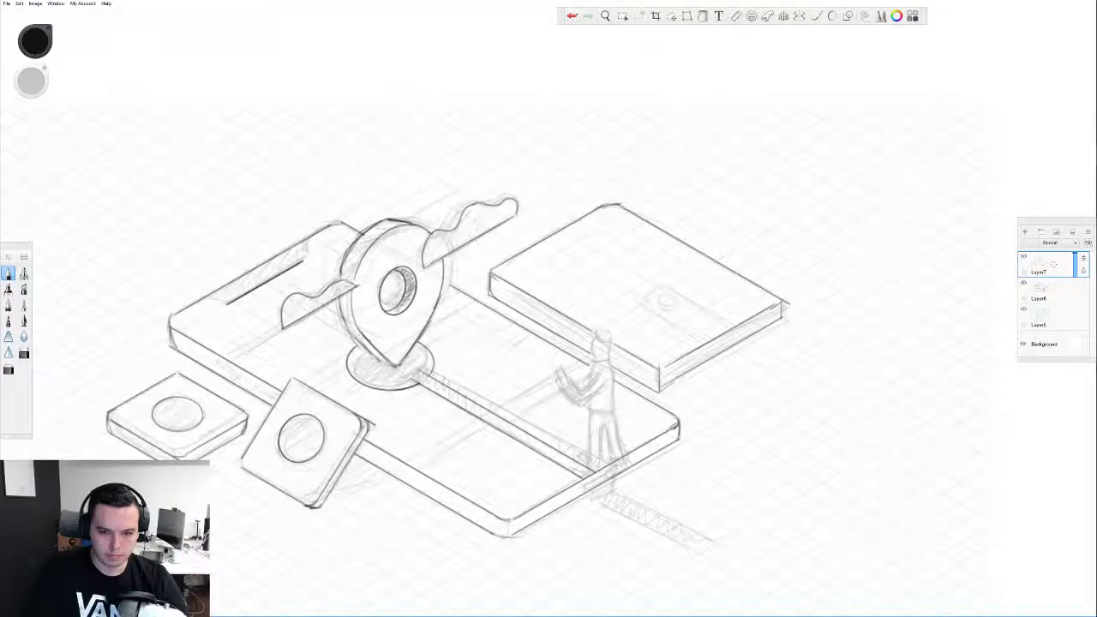
left_click_drag(339, 298, 368, 348)
left_click_drag(337, 279, 348, 262)
mouse_move(383, 223)
left_mouse_down()
mouse_move(399, 219)
mouse_move(366, 233)
left_mouse_up()
mouse_move(364, 229)
left_mouse_down()
mouse_move(343, 295)
mouse_move(358, 333)
left_mouse_up()
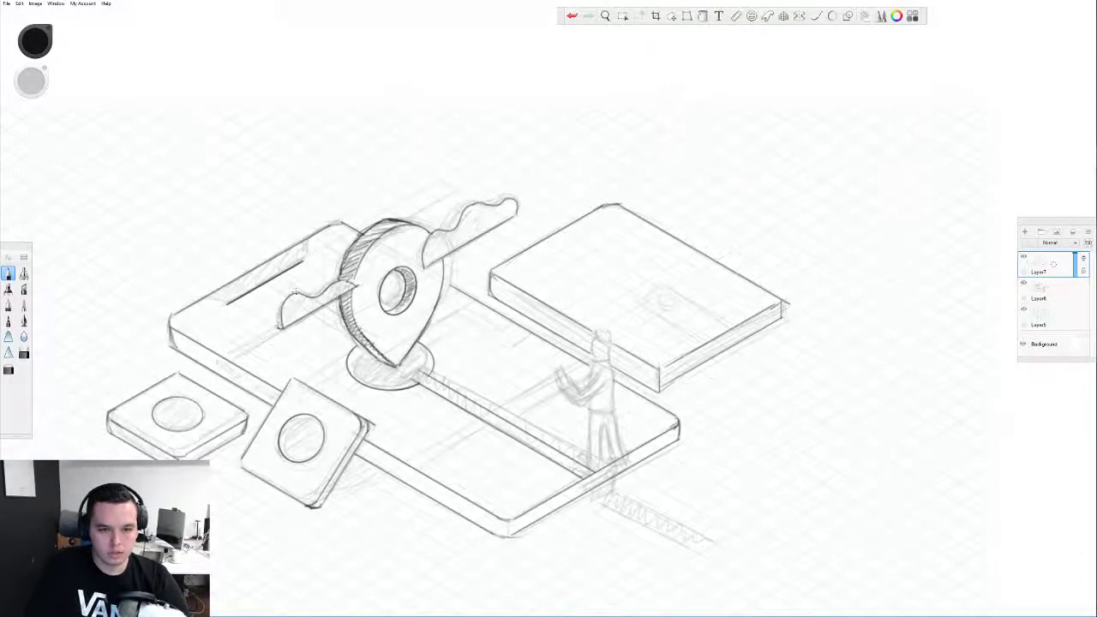
- Add a thin thickness edge to the wavy clouds on both sides of the pin
left_click_drag(286, 298, 279, 327)
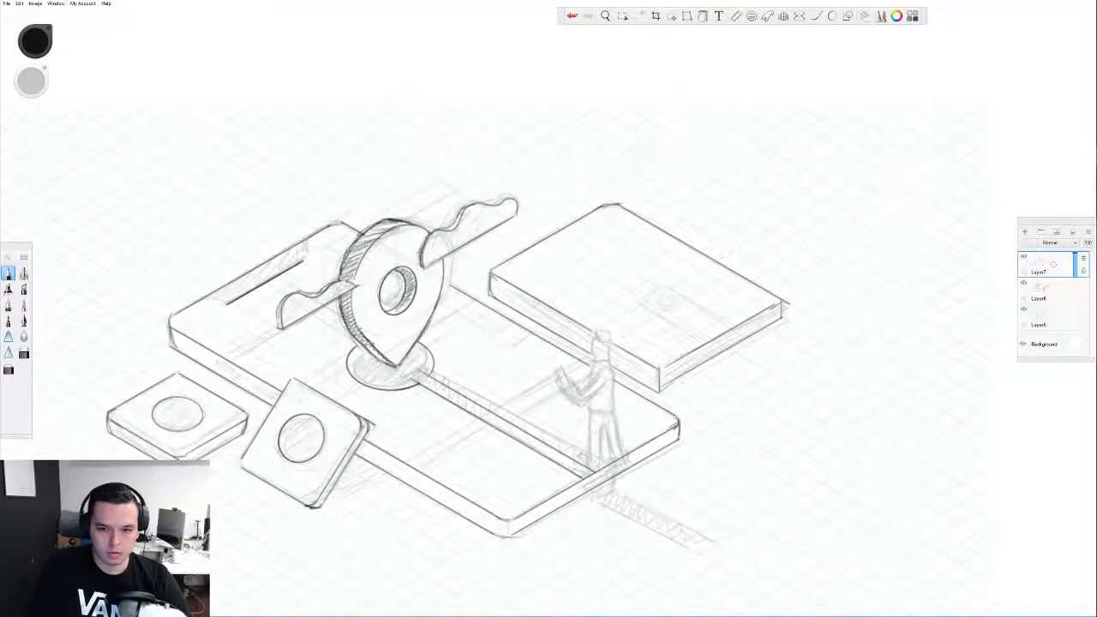
left_click_drag(416, 256, 423, 268)
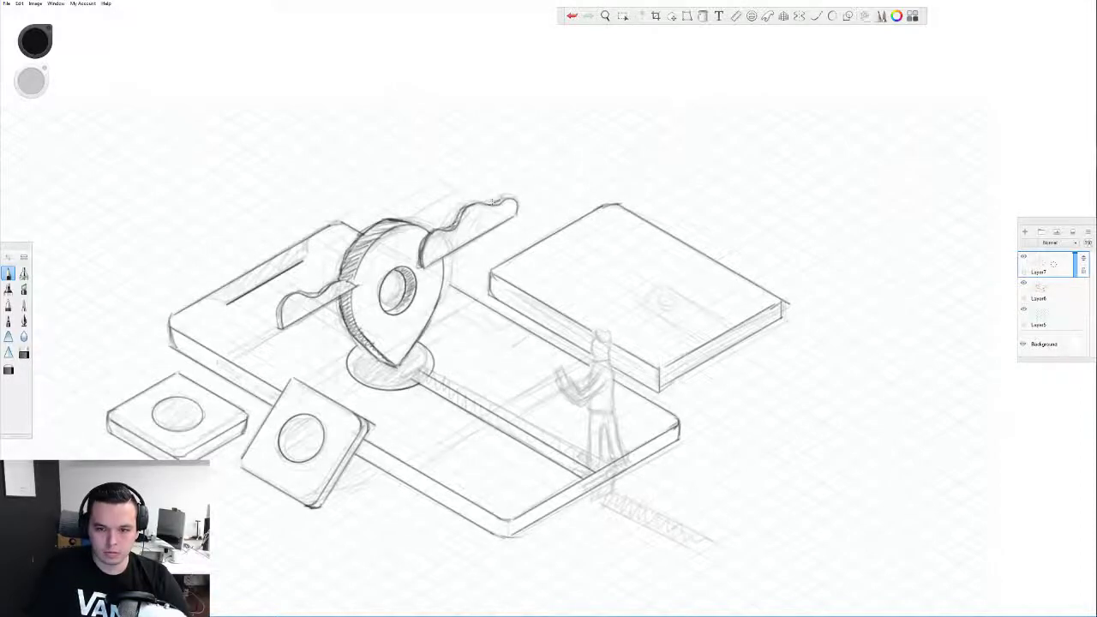
left_click_drag(676, 292, 728, 330)
key("ctrl+z")
- Align the ruler guide with the phone's short edge and trace the street's parallel lines across the front half of the screen
left_click(751, 15)
left_click(736, 15)
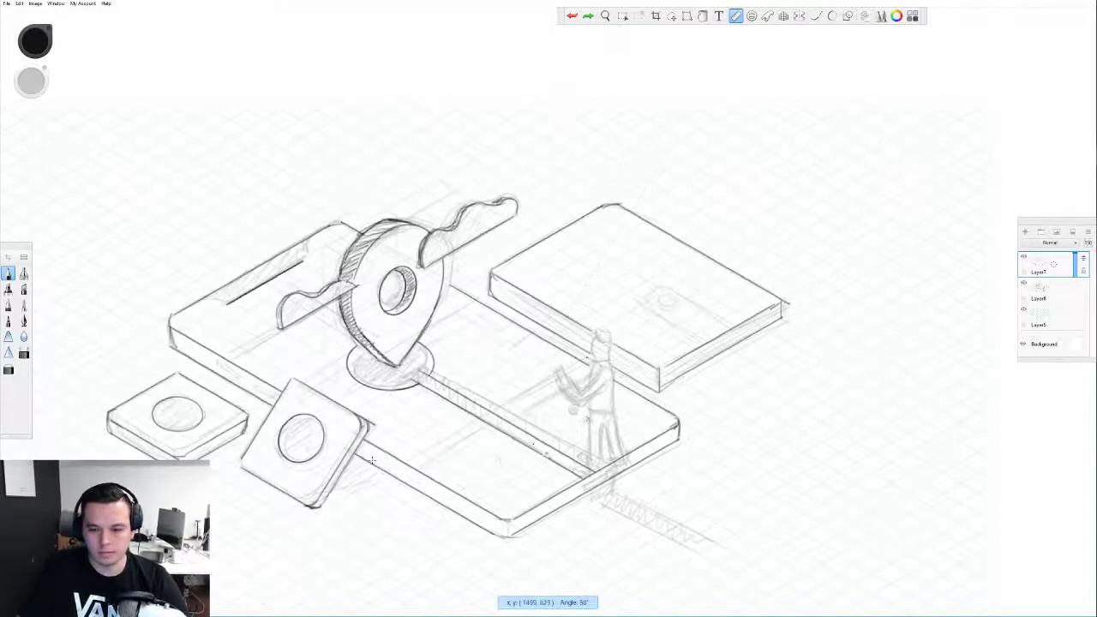
left_click_drag(536, 410, 569, 364)
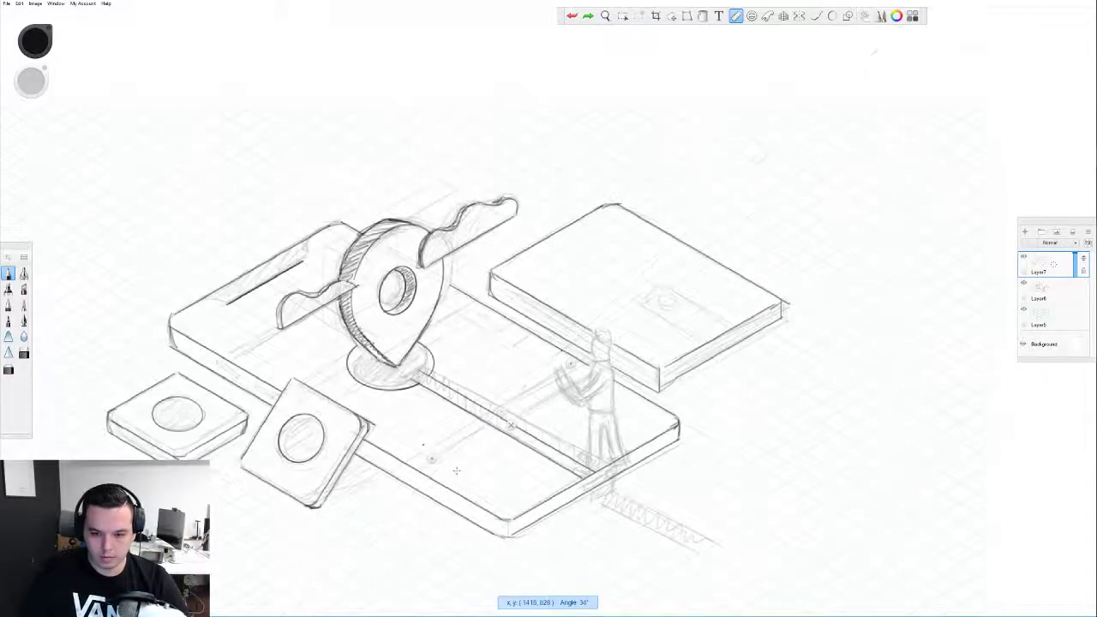
left_click_drag(428, 454, 427, 452)
mouse_move(501, 410)
left_mouse_down()
mouse_move(510, 416)
mouse_move(576, 361)
mouse_move(473, 430)
mouse_move(523, 432)
left_mouse_up()
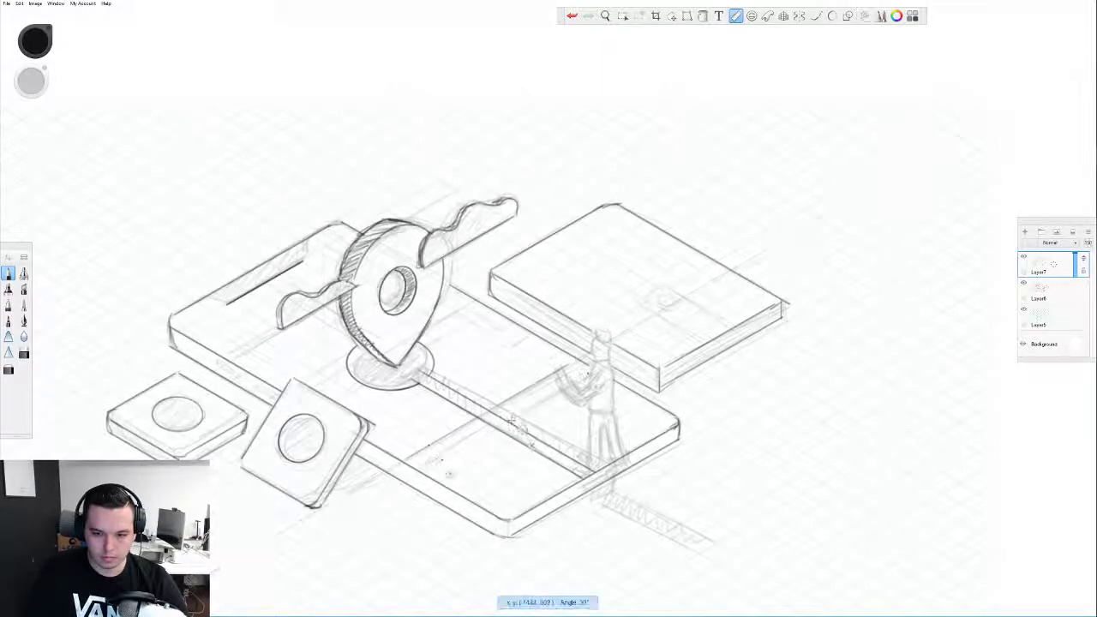
key("ctrl+z")
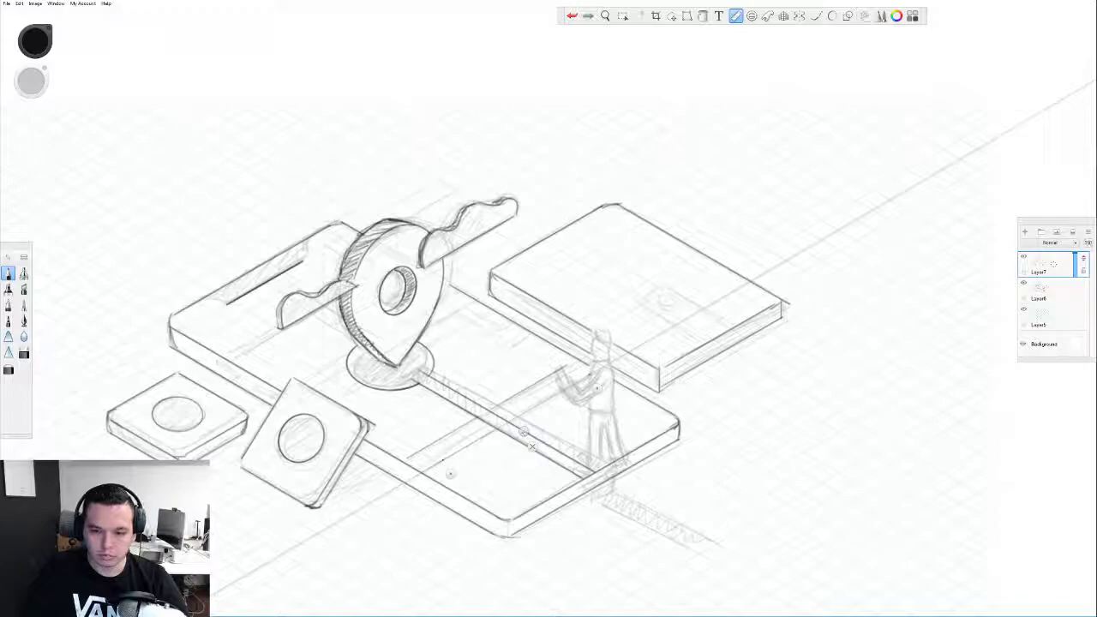
key("ctrl+y")
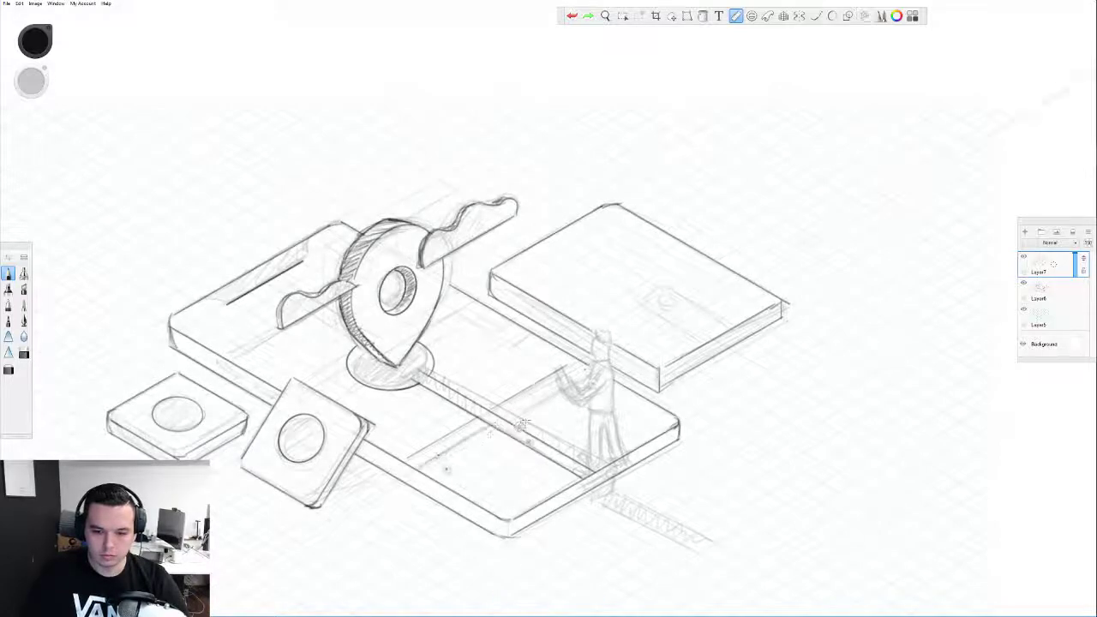
- Rule the parallel lines of the second street across the phone screen behind the pin's base
left_click_drag(521, 426, 423, 350)
left_click_drag(977, 8, 409, 343)
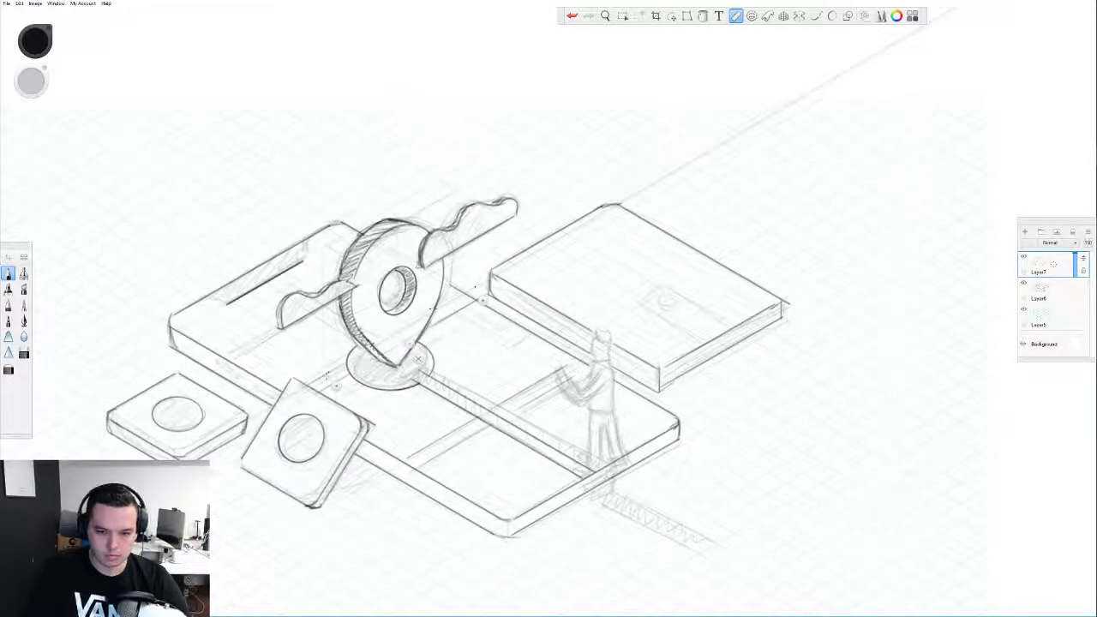
key("ctrl+z")
left_click_drag(411, 344, 354, 308)
left_click_drag(238, 356, 274, 336)
left_click_drag(363, 317, 342, 312)
left_click_drag(225, 342, 271, 317)
- Realign the ruler with the phone's long edge and rule the street line running behind the pin
left_click_drag(407, 255, 199, 258)
left_click_drag(203, 303, 364, 384)
left_click_drag(540, 476, 540, 480)
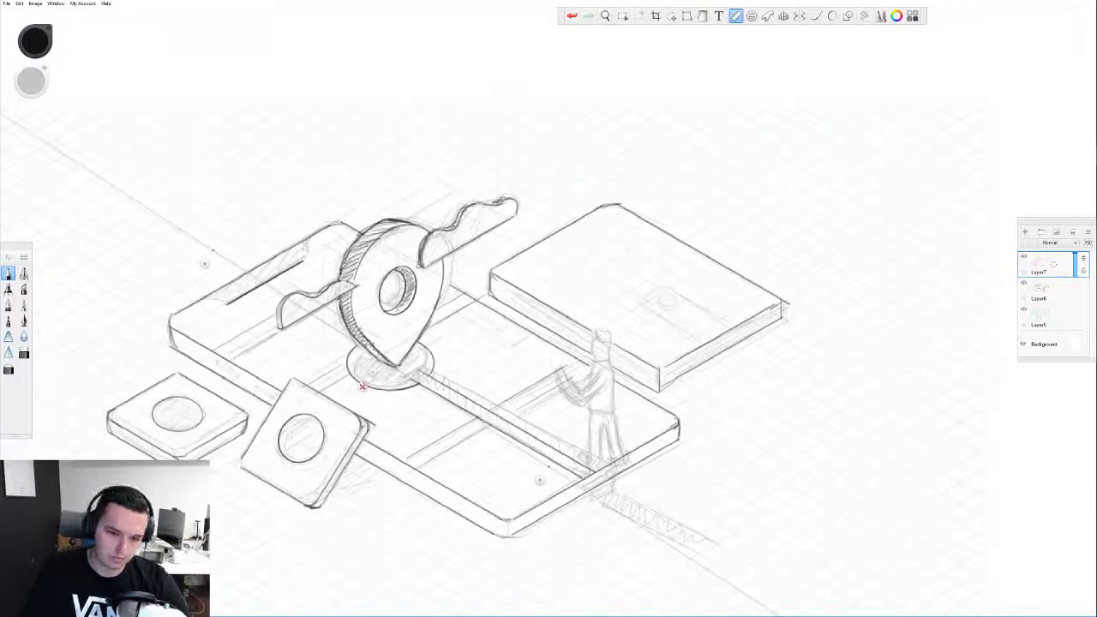
left_click_drag(372, 372, 395, 366)
left_click_drag(351, 336, 279, 293)
- Draw the wallet's closing strap with two parallel edges, a rounded end and a round snap button
mouse_move(382, 391)
left_mouse_down()
mouse_move(609, 309)
mouse_move(603, 322)
mouse_move(608, 310)
mouse_move(686, 336)
left_mouse_up()
left_click_drag(630, 304, 687, 337)
mouse_move(599, 323)
left_mouse_down()
mouse_move(644, 300)
mouse_move(637, 312)
mouse_move(726, 324)
left_mouse_up()
left_click(639, 312)
mouse_move(644, 282)
left_mouse_down()
mouse_move(625, 293)
mouse_move(657, 283)
left_mouse_up()
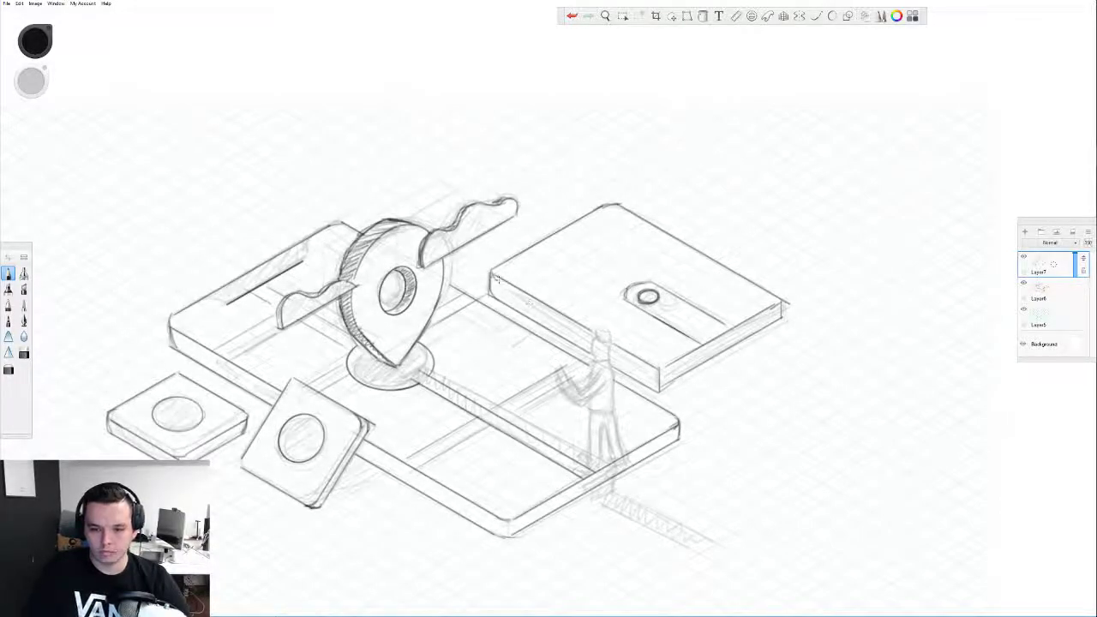
- Hatch the wallet's two side faces and draw the buttons on the phone's long side
mouse_move(492, 288)
left_mouse_down()
mouse_move(653, 375)
mouse_move(721, 346)
mouse_move(757, 305)
left_mouse_up()
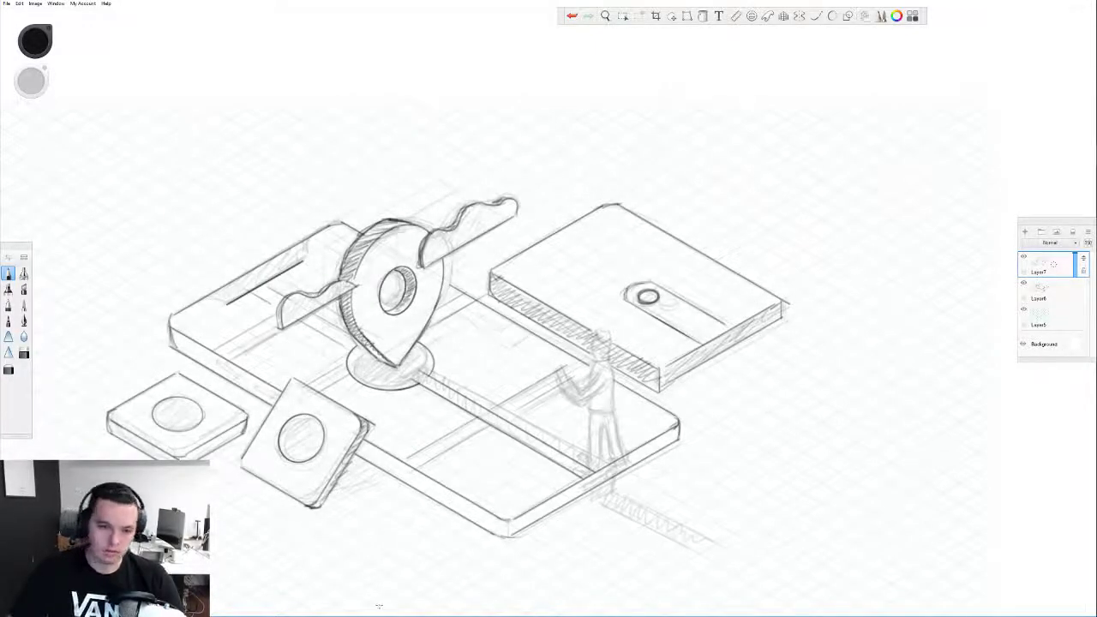
left_click_drag(212, 358, 252, 384)
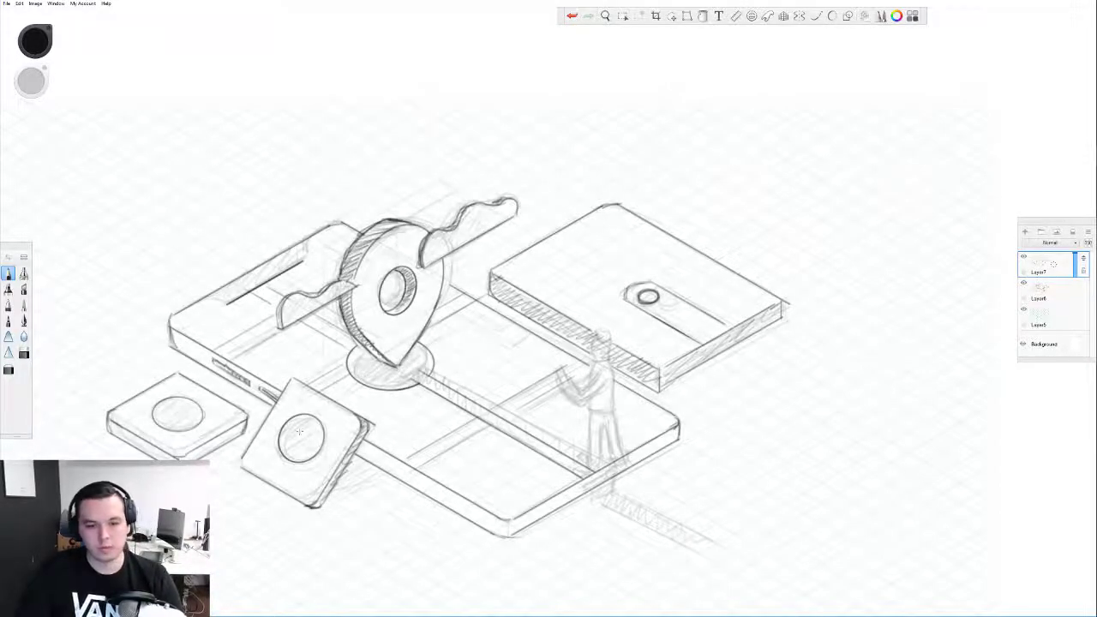
- Shade the circles on both Tile trackers and hatch the flat-lying tracker's side faces
left_click_drag(298, 418, 309, 456)
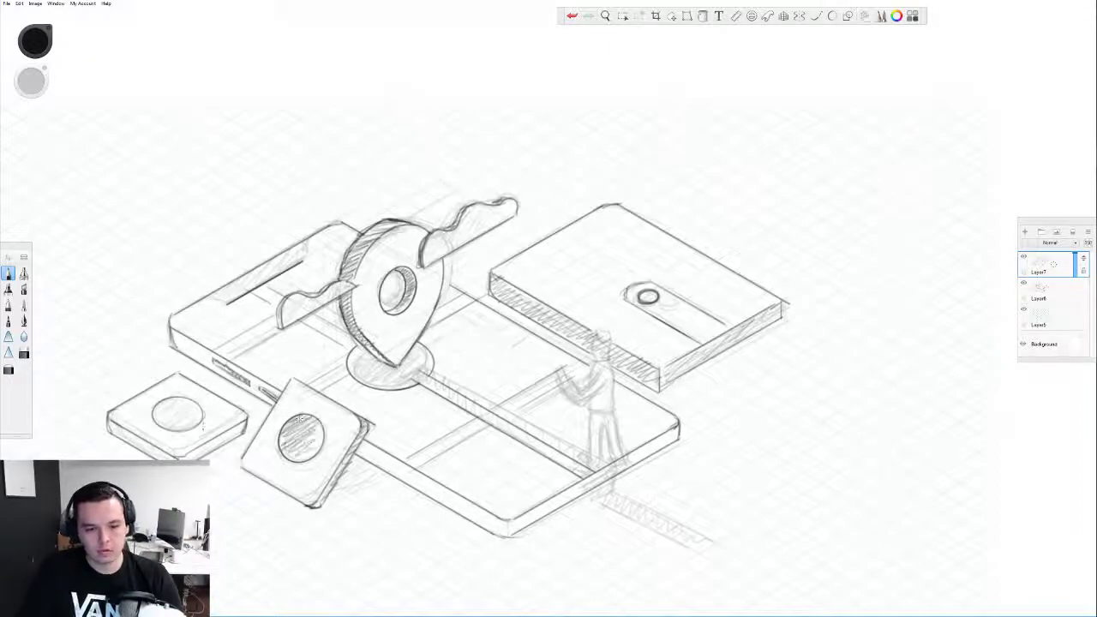
left_click_drag(160, 407, 197, 418)
mouse_move(147, 446)
left_mouse_down()
mouse_move(183, 456)
mouse_move(209, 447)
left_mouse_up()
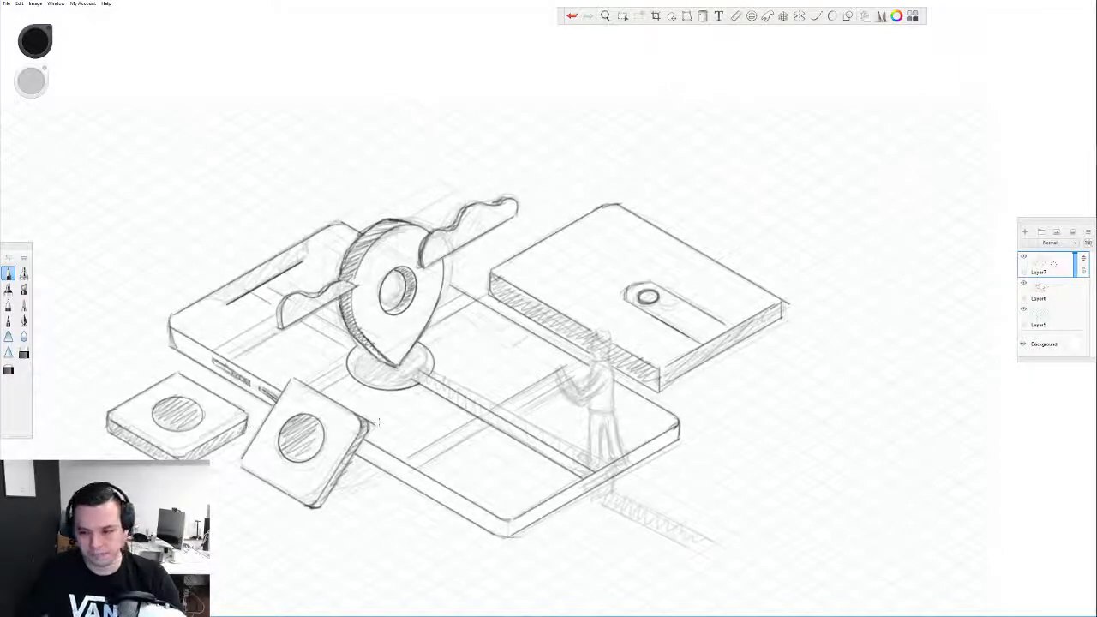
- Erase the wallet's hatching where it overlaps the person's head
scroll(676, 458, "up", 3)
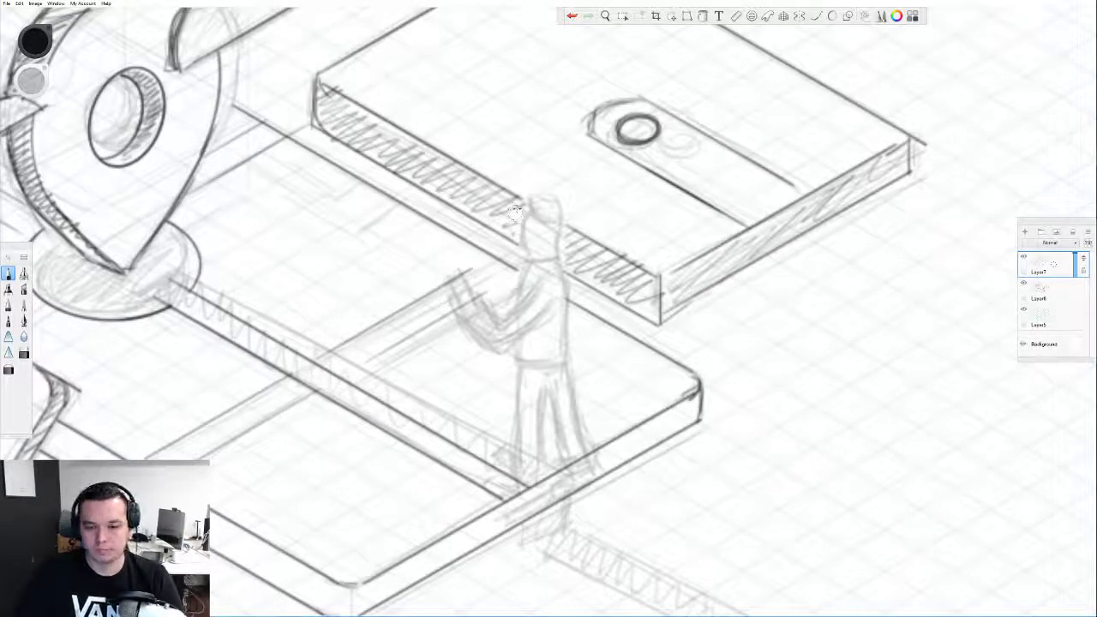
scroll(517, 209, "up", 2)
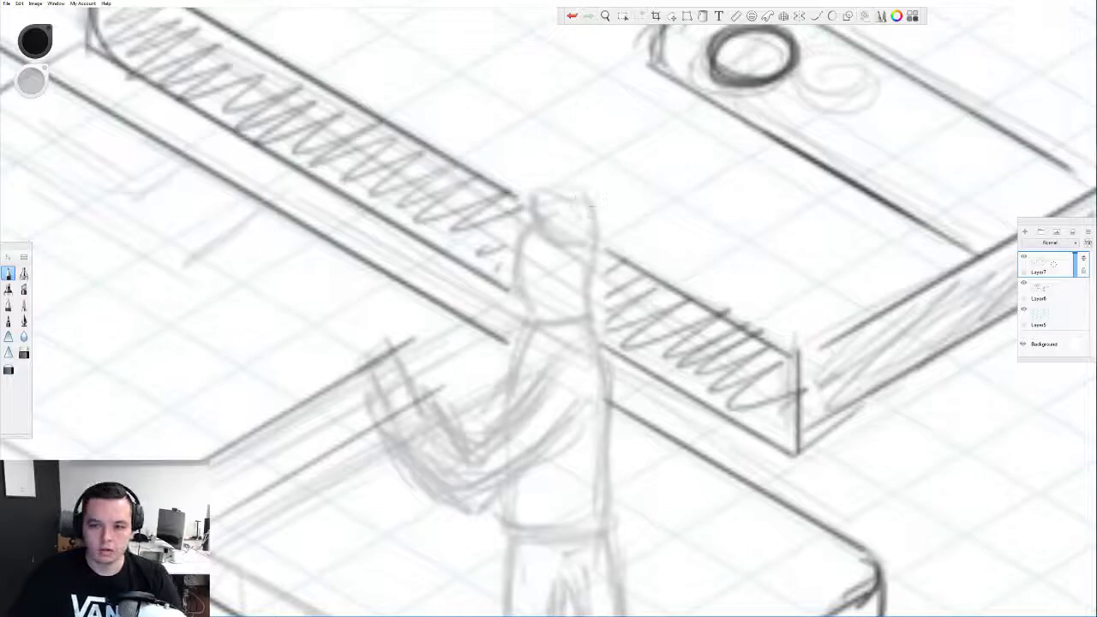
mouse_move(536, 192)
left_mouse_down()
mouse_move(593, 216)
mouse_move(599, 245)
mouse_move(595, 221)
mouse_move(524, 211)
mouse_move(537, 227)
mouse_move(519, 250)
left_mouse_up()
left_click_drag(522, 235, 527, 289)
key("ctrl+z")
key("ctrl+z")
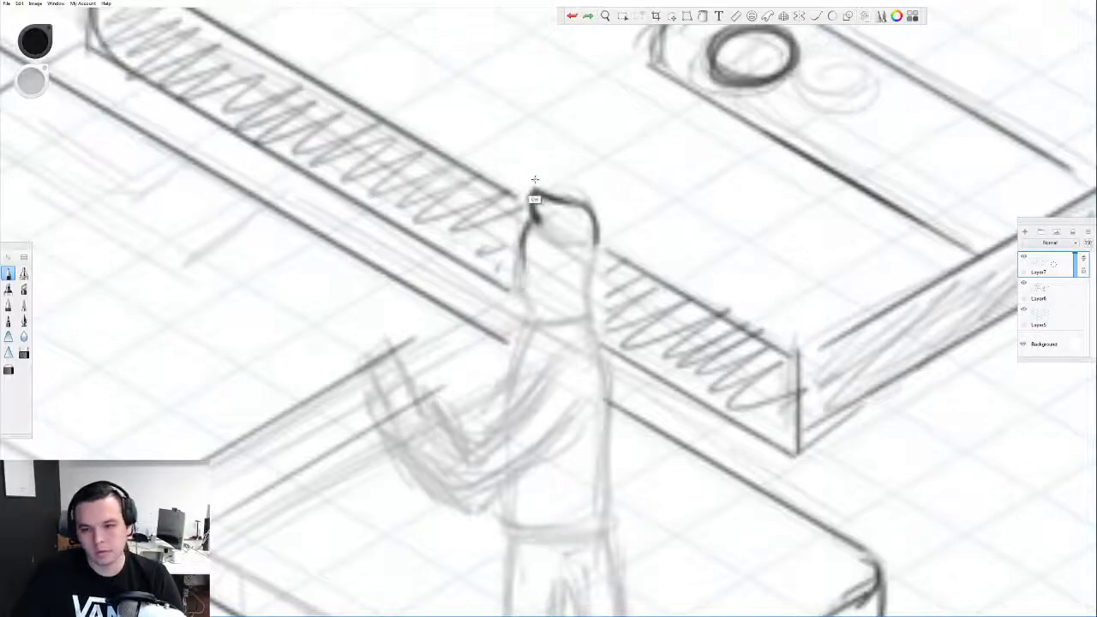
mouse_move(522, 236)
left_mouse_down()
mouse_move(541, 298)
mouse_move(515, 255)
mouse_move(535, 289)
left_mouse_up()
key("ctrl+z")
key("ctrl+z")
key("ctrl+z")
key("ctrl+z")
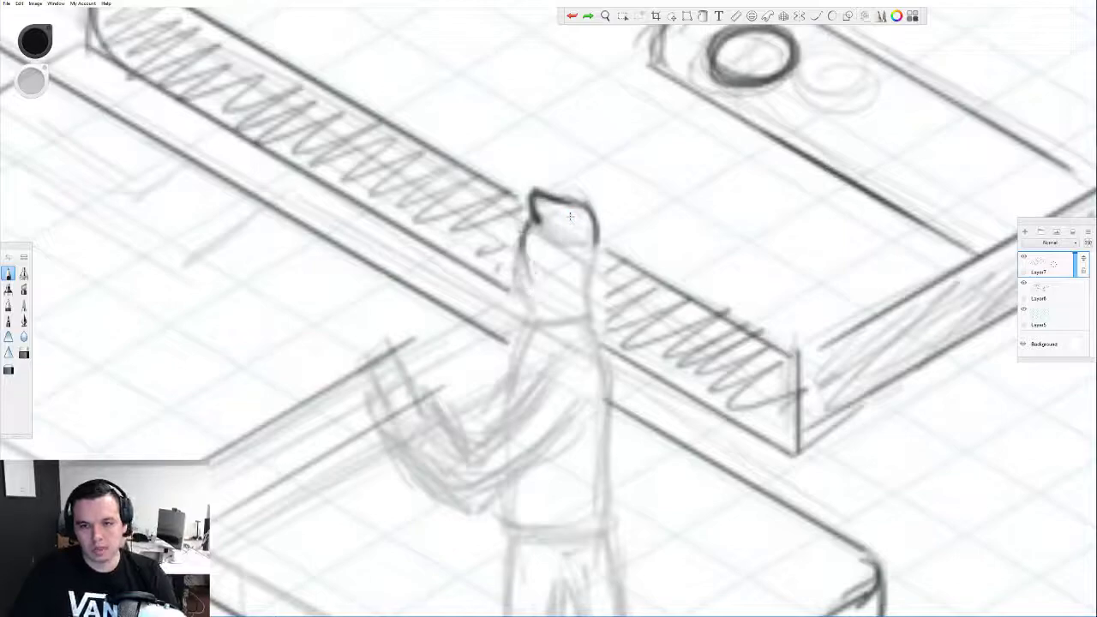
key("ctrl+z")
key("ctrl+z")
key("ctrl+z")
key("ctrl+z")
key("ctrl+z")
key("ctrl+z")
key("ctrl+z")
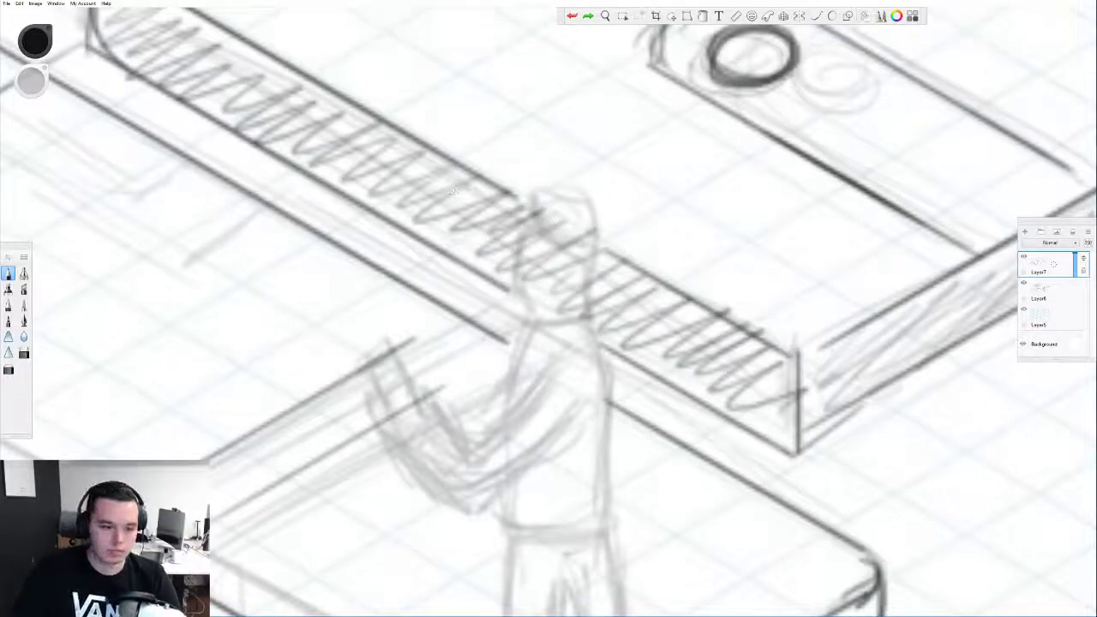
left_click(588, 17)
- Trace the person's head with the hairline, face and jaw
mouse_move(526, 206)
left_mouse_down()
mouse_move(581, 218)
mouse_move(525, 233)
mouse_move(588, 219)
mouse_move(591, 254)
mouse_move(540, 239)
mouse_move(595, 300)
left_mouse_up()
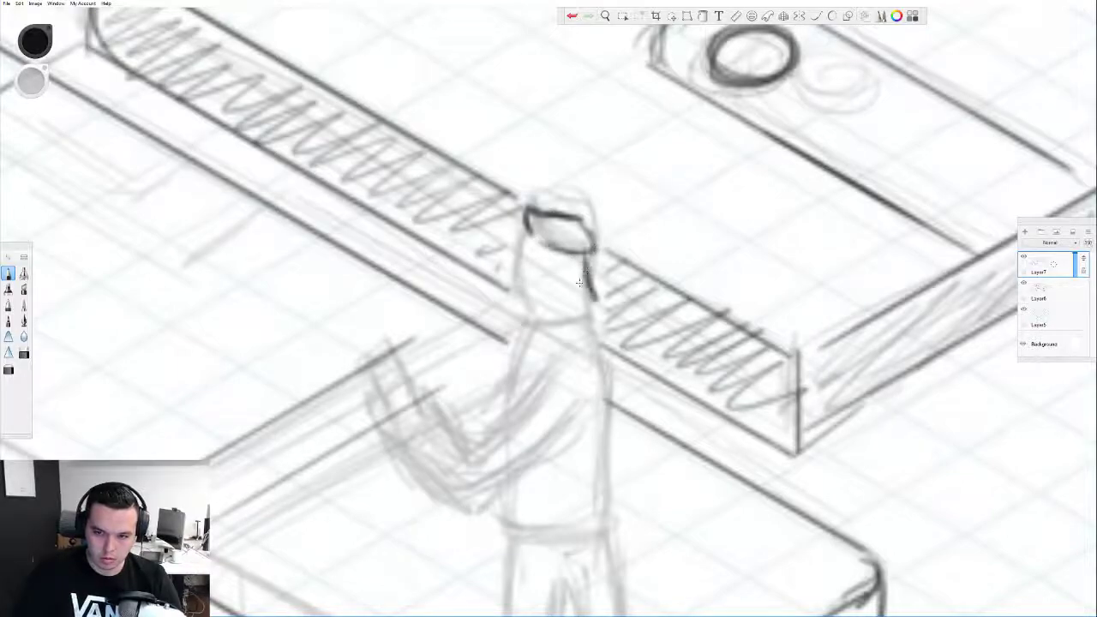
mouse_move(531, 240)
left_mouse_down()
mouse_move(537, 305)
mouse_move(524, 287)
mouse_move(538, 310)
left_mouse_up()
mouse_move(524, 271)
left_mouse_down()
mouse_move(549, 312)
mouse_move(592, 308)
mouse_move(532, 334)
mouse_move(532, 365)
mouse_move(519, 394)
left_mouse_up()
- Trace the person's torso from the neck and shoulders down the chest and back
left_click_drag(552, 324, 508, 415)
left_click_drag(598, 315, 619, 382)
left_click_drag(598, 336, 605, 440)
left_click_drag(610, 360, 597, 480)
left_click_drag(606, 432, 598, 530)
- Trace the person's bent arm from the shoulder through the elbow to the raised hand
mouse_move(551, 367)
left_mouse_down()
mouse_move(583, 379)
mouse_move(584, 396)
mouse_move(511, 473)
left_mouse_up()
mouse_move(549, 437)
left_mouse_down()
mouse_move(490, 485)
mouse_move(408, 444)
left_mouse_up()
mouse_move(482, 485)
left_mouse_down()
mouse_move(408, 442)
mouse_move(370, 401)
mouse_move(401, 442)
mouse_move(352, 367)
mouse_move(375, 344)
mouse_move(367, 367)
mouse_move(407, 409)
mouse_move(394, 413)
mouse_move(364, 379)
mouse_move(393, 401)
left_mouse_up()
mouse_move(355, 359)
left_mouse_down()
mouse_move(386, 425)
mouse_move(387, 341)
mouse_move(382, 402)
left_mouse_up()
- Draw the small phone in the person's hand and shade the hair and the side of the face
mouse_move(386, 341)
left_mouse_down()
mouse_move(409, 377)
mouse_move(393, 413)
mouse_move(471, 446)
mouse_move(488, 444)
mouse_move(547, 367)
left_mouse_up()
mouse_move(413, 377)
left_mouse_down()
mouse_move(427, 406)
mouse_move(414, 413)
left_mouse_up()
mouse_move(382, 343)
left_mouse_down()
mouse_move(420, 396)
mouse_move(357, 356)
left_mouse_up()
left_click_drag(360, 358, 382, 382)
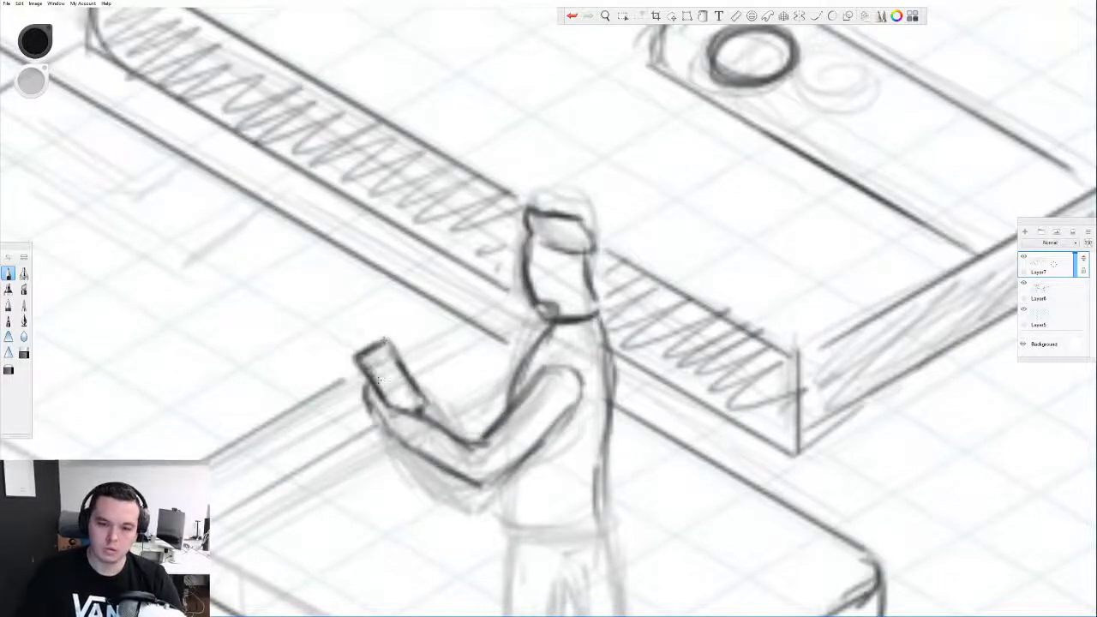
mouse_move(553, 239)
left_mouse_down()
mouse_move(531, 241)
mouse_move(586, 254)
mouse_move(593, 286)
mouse_move(557, 273)
mouse_move(596, 288)
mouse_move(554, 250)
mouse_move(591, 273)
mouse_move(556, 224)
left_mouse_up()
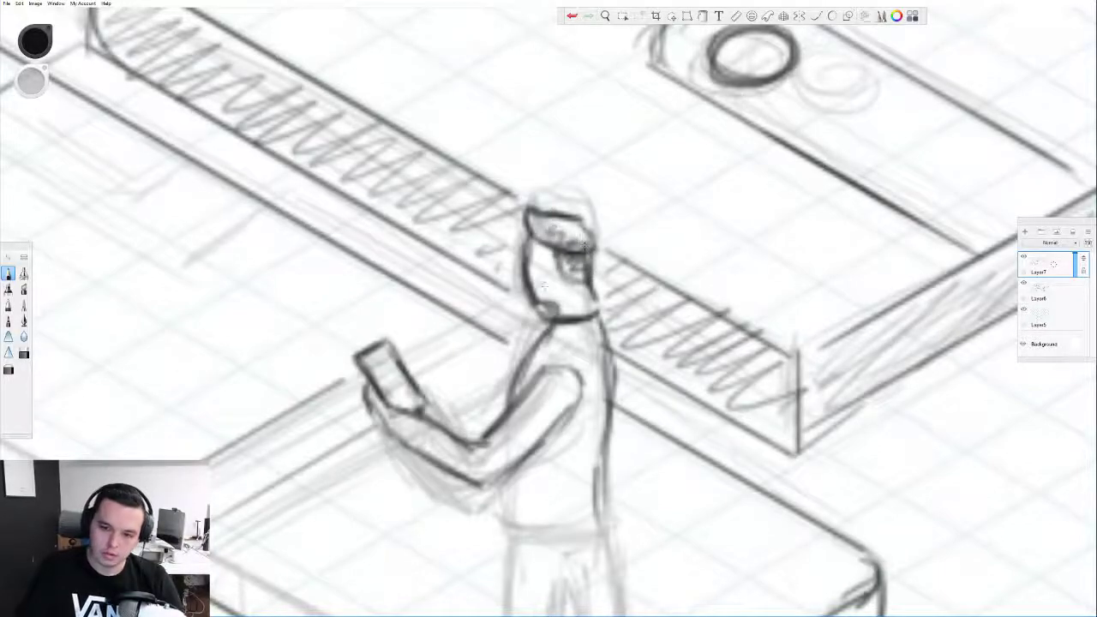
- Draw the person's waistline and start the outer edge of the front leg
key("space")
mouse_move(585, 385)
left_mouse_down()
mouse_move(517, 223)
mouse_move(539, 353)
mouse_move(477, 377)
left_mouse_up()
left_click_drag(553, 367, 429, 368)
left_click_drag(453, 310, 436, 447)
left_click_drag(444, 406, 420, 517)
key("ctrl+z")
mouse_move(448, 377)
left_mouse_down()
mouse_move(419, 518)
mouse_move(427, 579)
left_mouse_up()
- Erase the large phone's upper and lower edge lines where they pass behind the person's feet
scroll(444, 440, "down", 3)
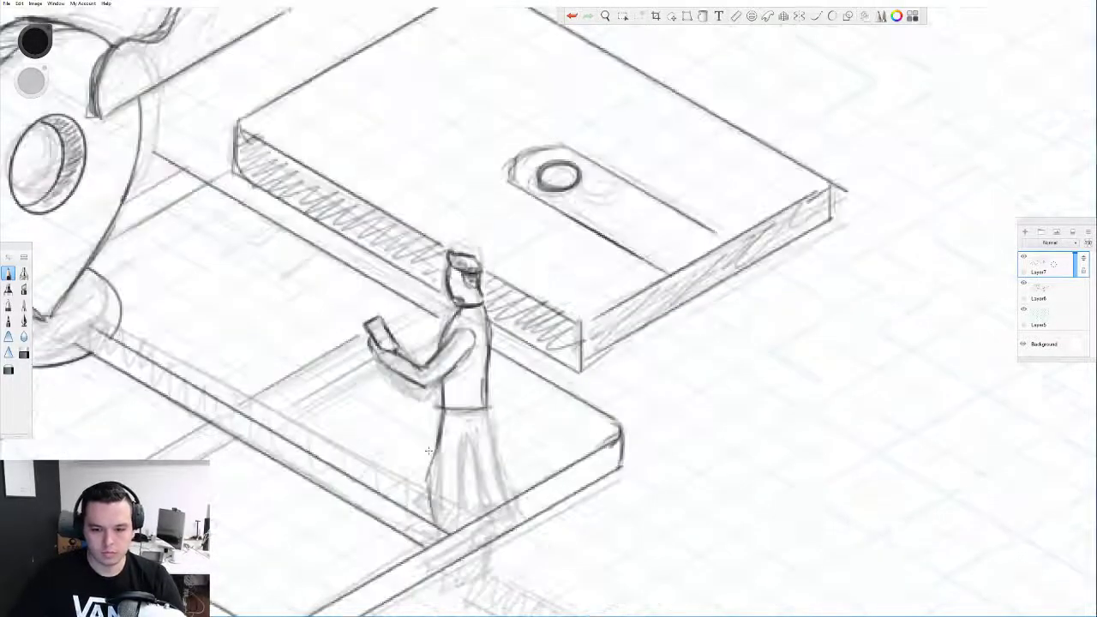
key("space")
left_click_drag(478, 521, 486, 367)
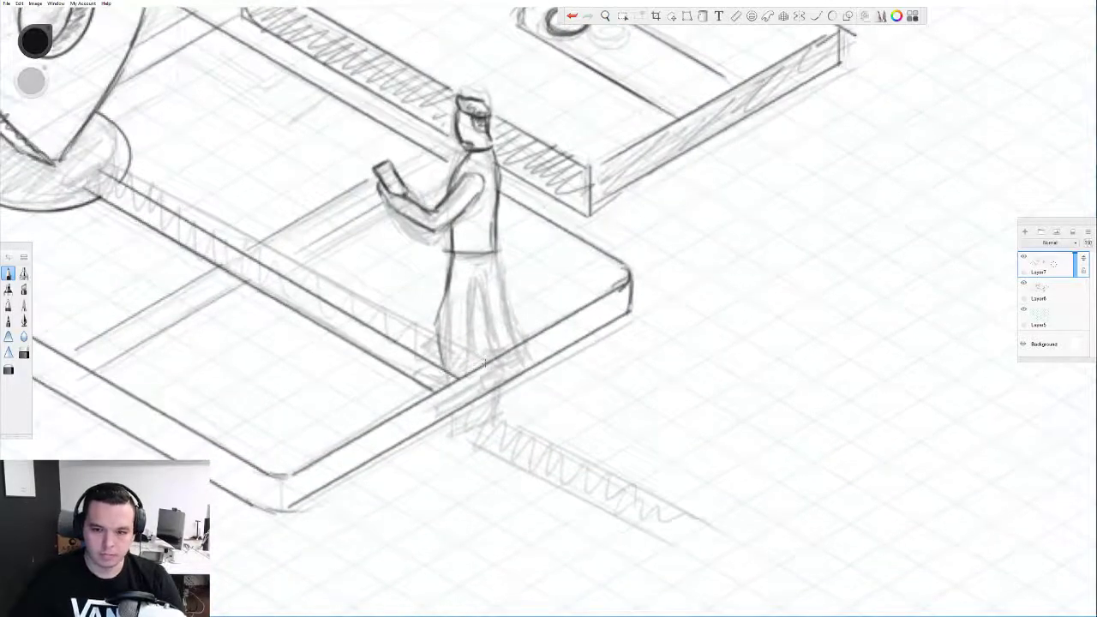
left_click_drag(495, 359, 542, 333)
left_click_drag(442, 418, 520, 371)
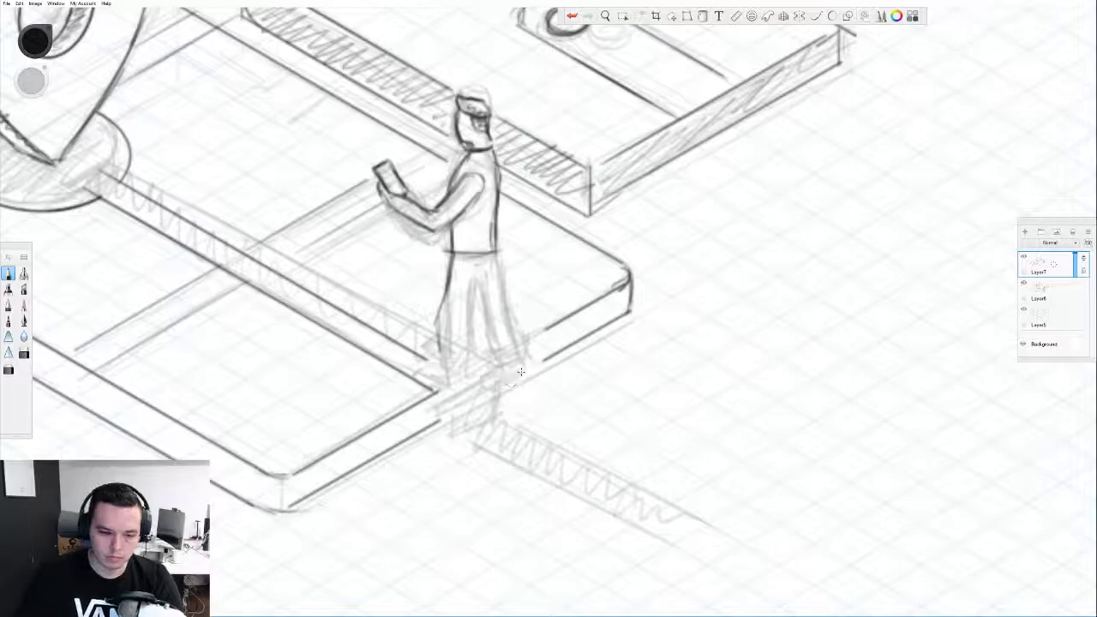
- Trace the person's front leg with its inner and outer edges and outline the foot
scroll(476, 361, "up", 3)
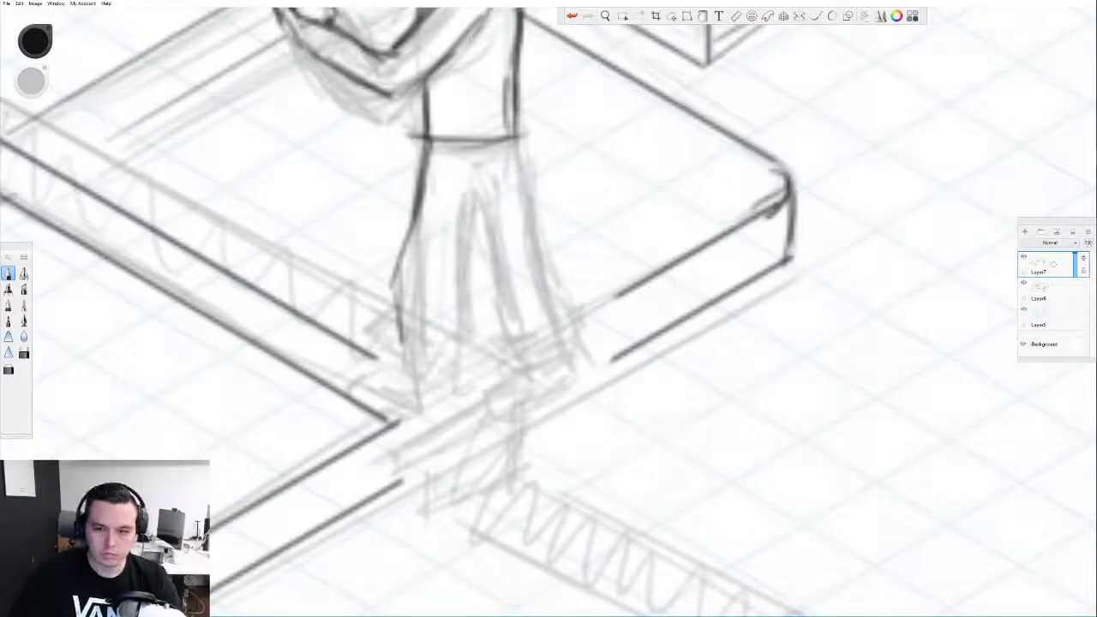
left_click_drag(430, 143, 406, 227)
mouse_move(422, 180)
left_mouse_down()
mouse_move(395, 268)
mouse_move(428, 379)
mouse_move(399, 392)
mouse_move(432, 386)
mouse_move(387, 394)
mouse_move(449, 420)
mouse_move(478, 394)
mouse_move(444, 283)
mouse_move(471, 381)
left_mouse_up()
left_click_drag(444, 272, 470, 398)
mouse_move(443, 216)
left_mouse_down()
mouse_move(455, 255)
mouse_move(445, 293)
mouse_move(469, 190)
left_mouse_up()
left_click_drag(517, 137, 506, 249)
mouse_move(517, 211)
left_mouse_down()
mouse_move(516, 279)
mouse_move(534, 337)
left_mouse_up()
left_click_drag(508, 251, 540, 371)
left_click_drag(469, 210, 487, 314)
left_click_drag(473, 258, 508, 353)
mouse_move(481, 283)
left_mouse_down()
mouse_move(516, 369)
mouse_move(476, 376)
left_mouse_up()
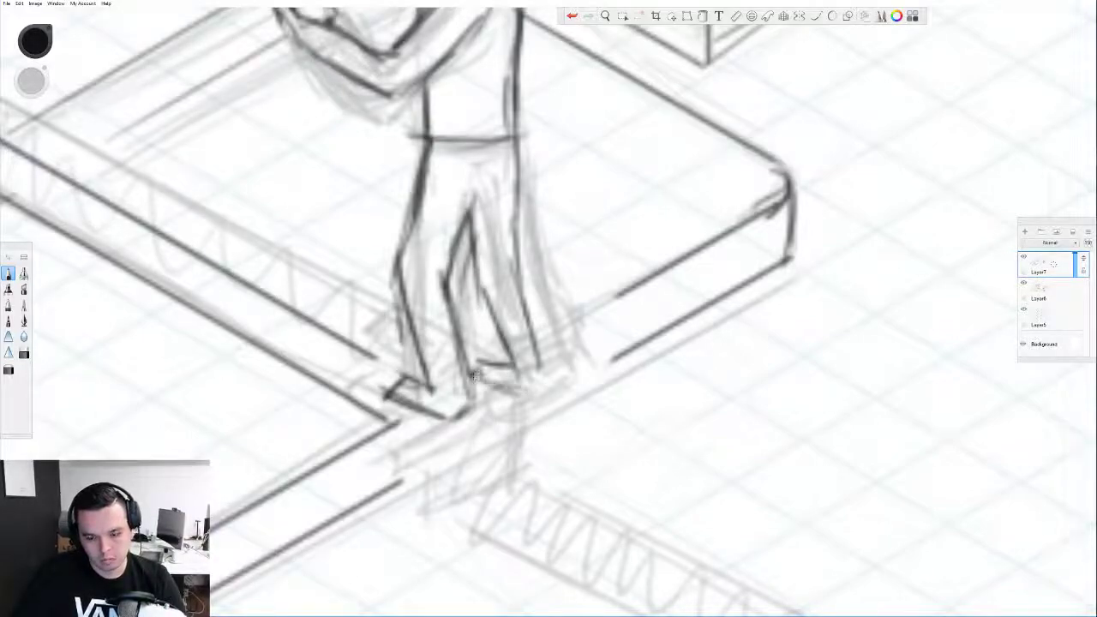
key("ctrl+z")
key("ctrl+z")
key("ctrl+z")
key("ctrl+z")
key("ctrl+z")
key("ctrl+z")
key("ctrl+z")
- Draw the person's rear leg angled backward and outline its foot
mouse_move(482, 306)
left_mouse_down()
mouse_move(487, 290)
mouse_move(531, 310)
left_mouse_up()
left_click_drag(519, 264, 540, 327)
left_click_drag(511, 245, 540, 355)
left_click_drag(515, 266, 550, 350)
mouse_move(476, 245)
left_mouse_down()
mouse_move(497, 319)
mouse_move(525, 362)
mouse_move(496, 409)
mouse_move(520, 420)
mouse_move(571, 393)
left_mouse_up()
mouse_move(541, 343)
left_mouse_down()
mouse_move(571, 393)
mouse_move(526, 382)
mouse_move(550, 360)
mouse_move(538, 370)
left_mouse_up()
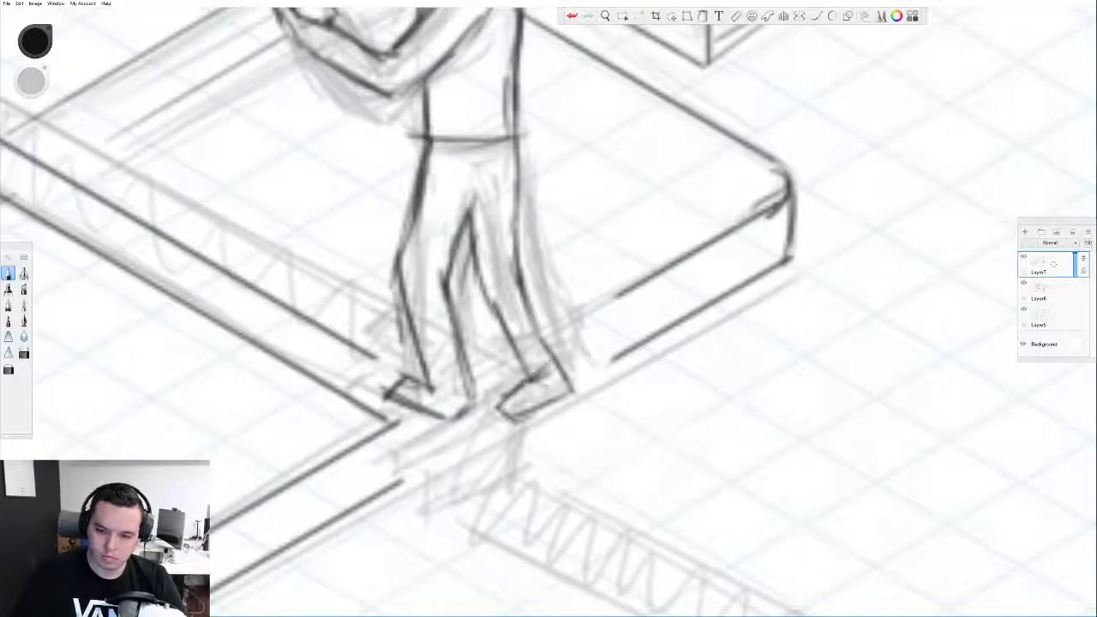
- Darken the rear leg's back outline and inner edge with firmer strokes
left_click_drag(517, 137, 540, 322)
left_click_drag(516, 256, 551, 347)
left_click_drag(468, 206, 493, 302)
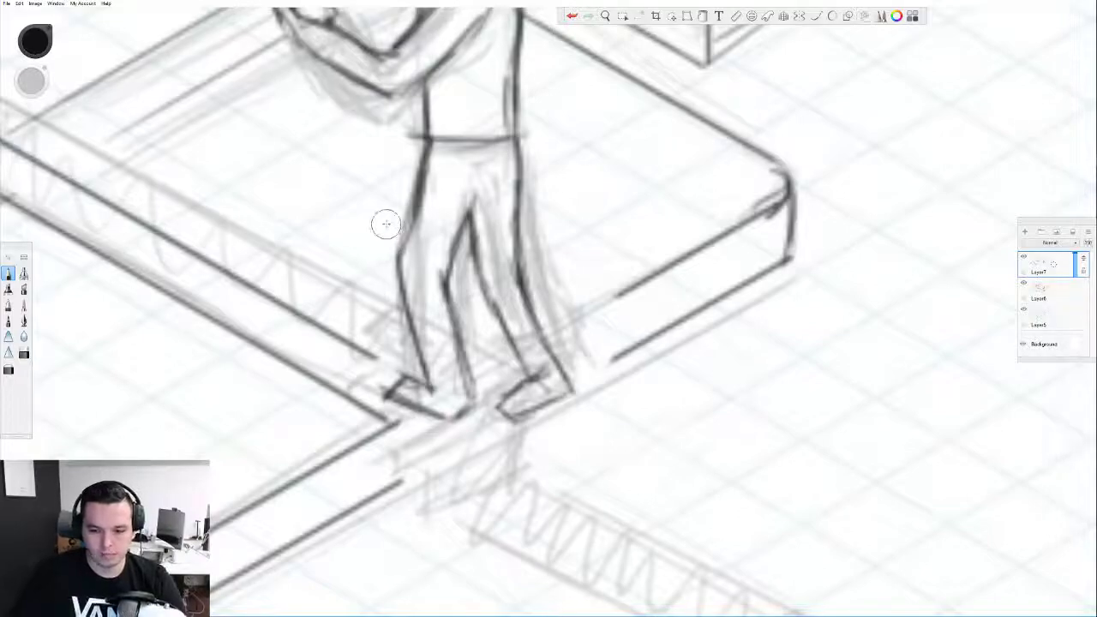
- Shade both of the person's shoes and redraw the large phone's upper edge up to the rear leg
mouse_move(409, 376)
left_mouse_down()
mouse_move(460, 389)
mouse_move(406, 387)
mouse_move(463, 418)
left_mouse_up()
mouse_move(542, 373)
left_mouse_down()
mouse_move(521, 393)
mouse_move(543, 381)
left_mouse_up()
left_click_drag(634, 288, 561, 333)
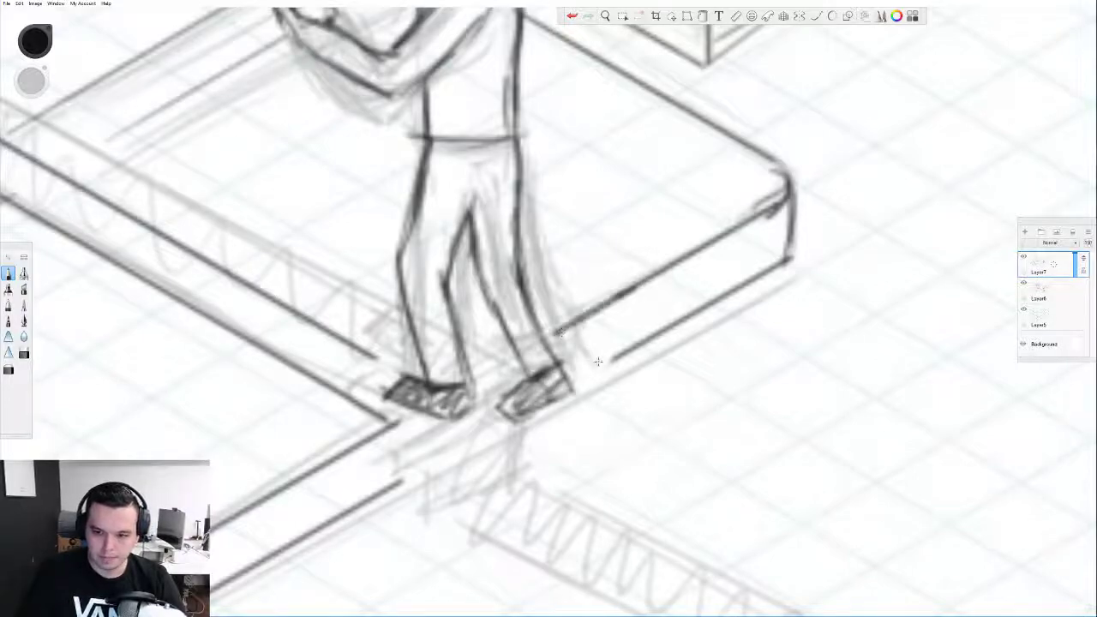
- Extend the large phone's front edges to the person's shoes and add a belt line and trouser crease at the waist
left_click_drag(608, 360, 565, 380)
left_click_drag(390, 485, 488, 423)
left_click_drag(391, 425, 422, 411)
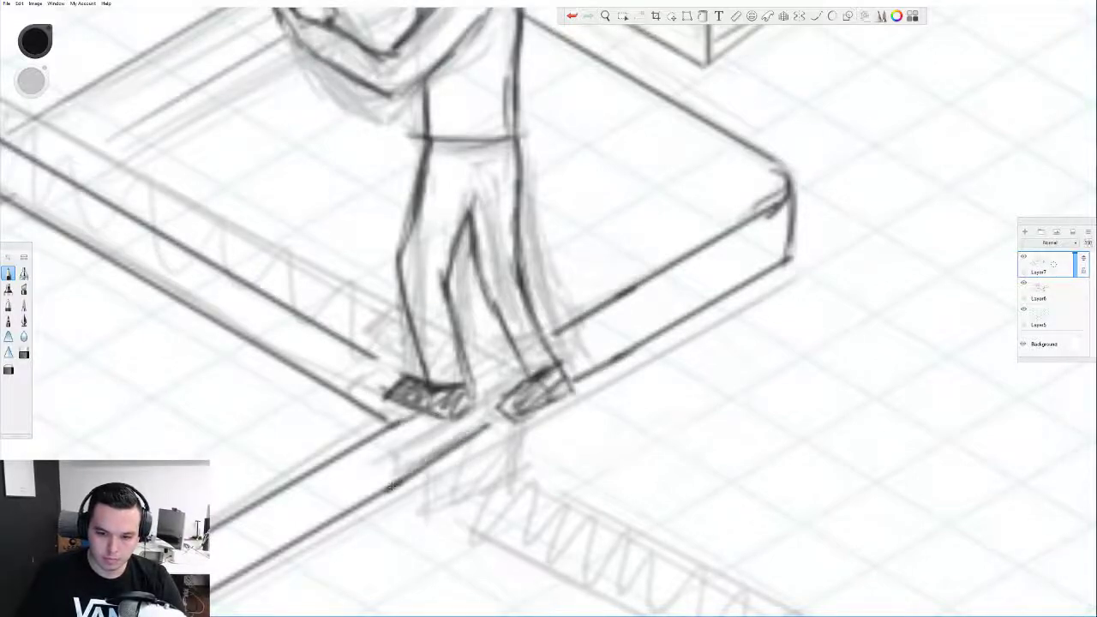
mouse_move(392, 485)
left_mouse_down()
mouse_move(514, 418)
mouse_move(489, 380)
left_mouse_up()
scroll(519, 415, "down", 3)
key("space")
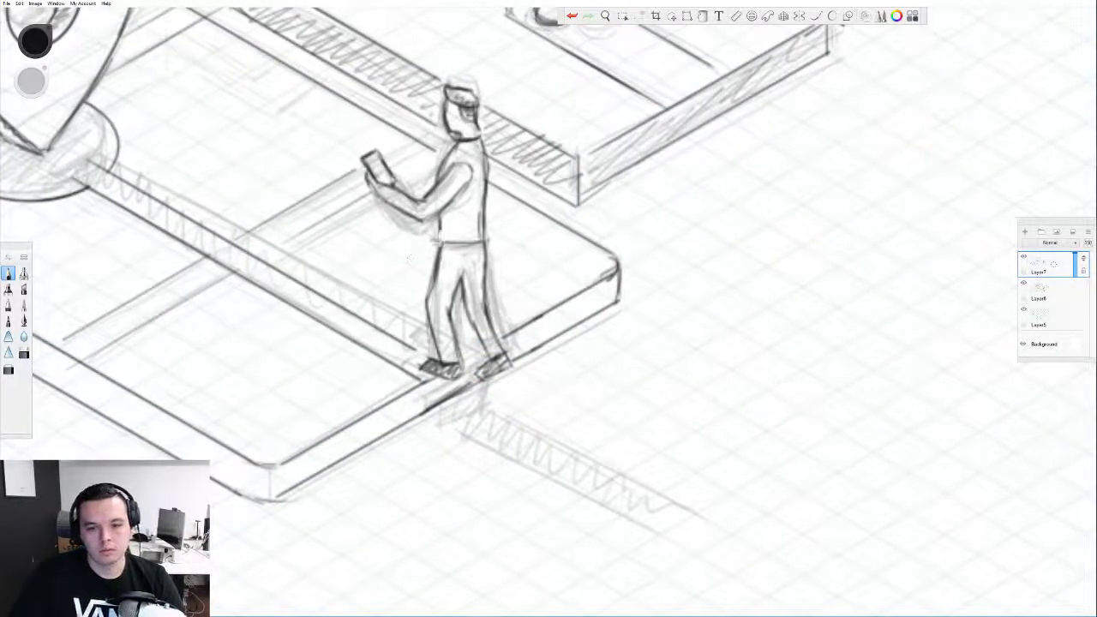
mouse_move(484, 236)
left_mouse_down()
mouse_move(442, 238)
mouse_move(481, 229)
mouse_move(486, 261)
mouse_move(481, 230)
mouse_move(439, 260)
mouse_move(457, 295)
mouse_move(467, 266)
left_mouse_up()
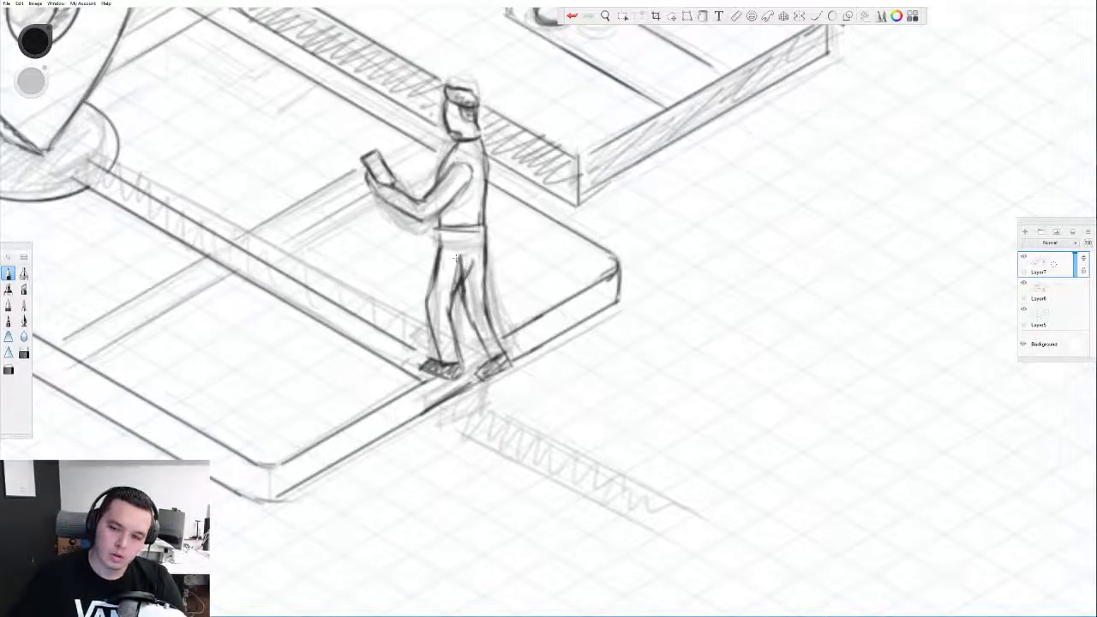
- Draw straight route edges continuing beyond the large phone from the person's feet, and hatch the route from there back to the pin's base
scroll(455, 257, "down", 5)
scroll(450, 235, "up", 5)
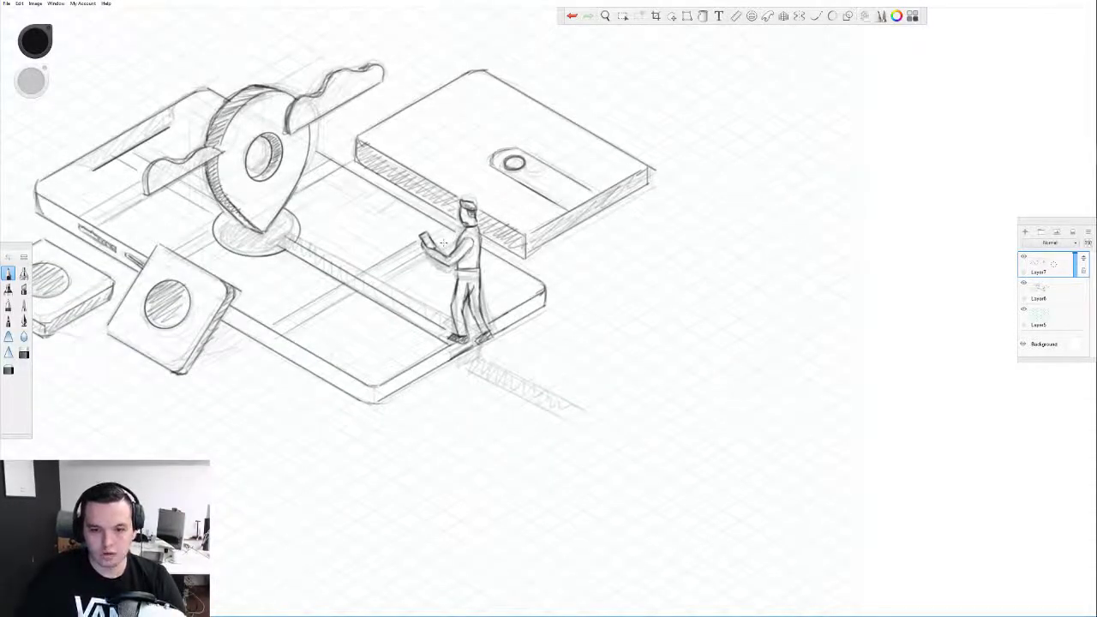
left_click(736, 16)
left_click_drag(632, 305, 524, 407)
left_click_drag(467, 360, 610, 442)
left_click(515, 423)
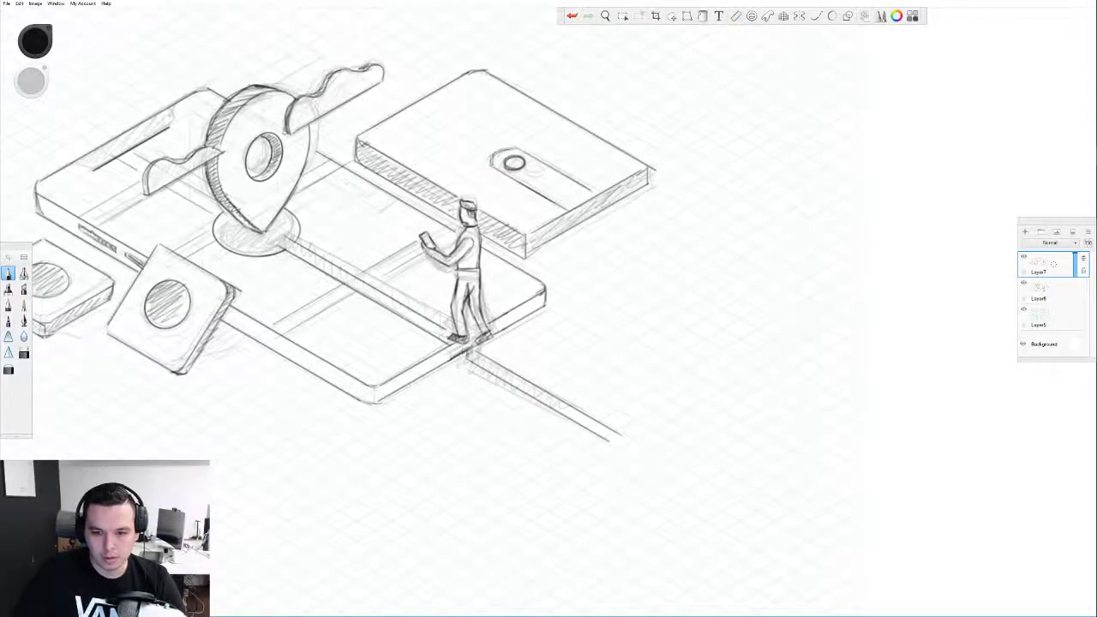
left_click_drag(477, 355, 576, 414)
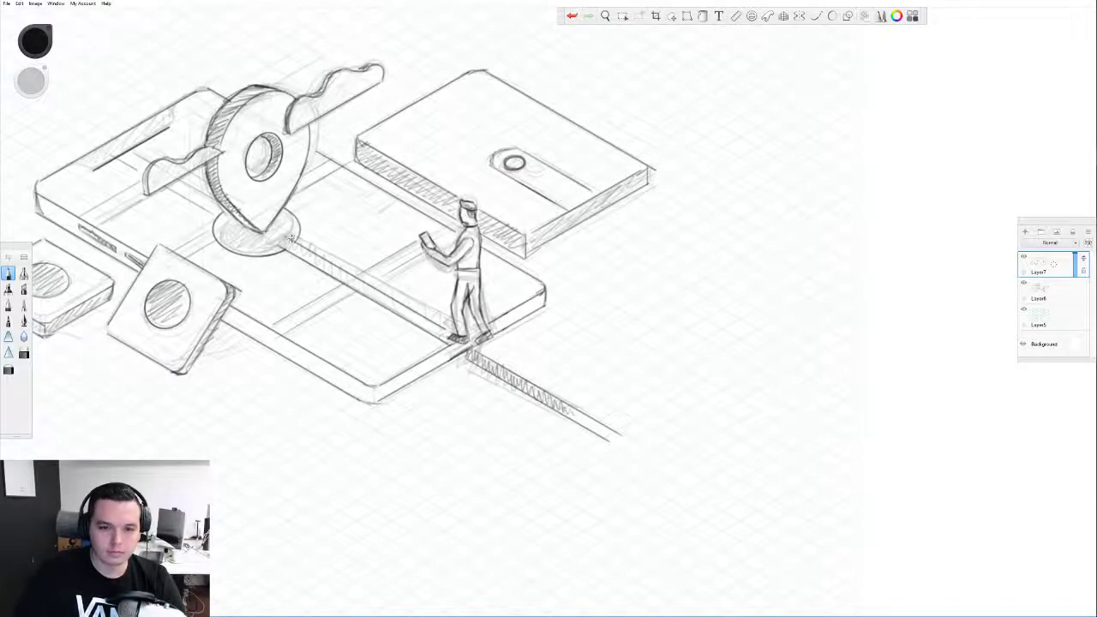
mouse_move(285, 240)
left_mouse_down()
mouse_move(334, 274)
mouse_move(430, 322)
left_mouse_up()
- Fit an ellipse guide over the pin's base, matching its position, rotation and width
left_click(751, 16)
left_click_drag(395, 286, 208, 234)
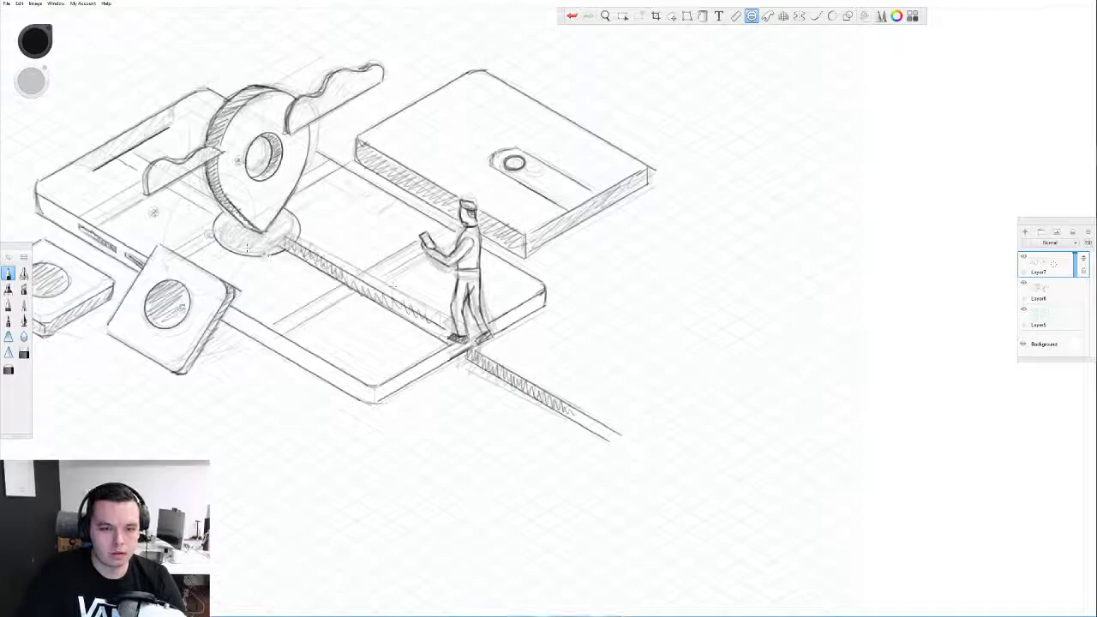
left_click_drag(154, 212, 131, 229)
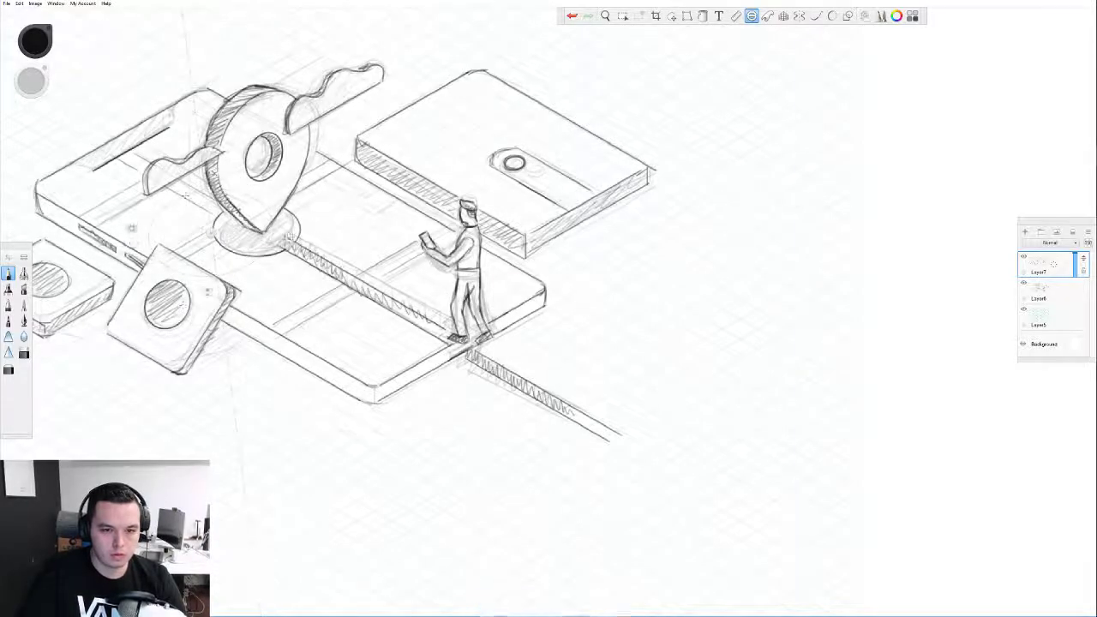
left_click_drag(208, 291, 211, 274)
left_click_drag(213, 232, 258, 228)
left_click_drag(257, 269, 254, 280)
left_click_drag(335, 232, 253, 269)
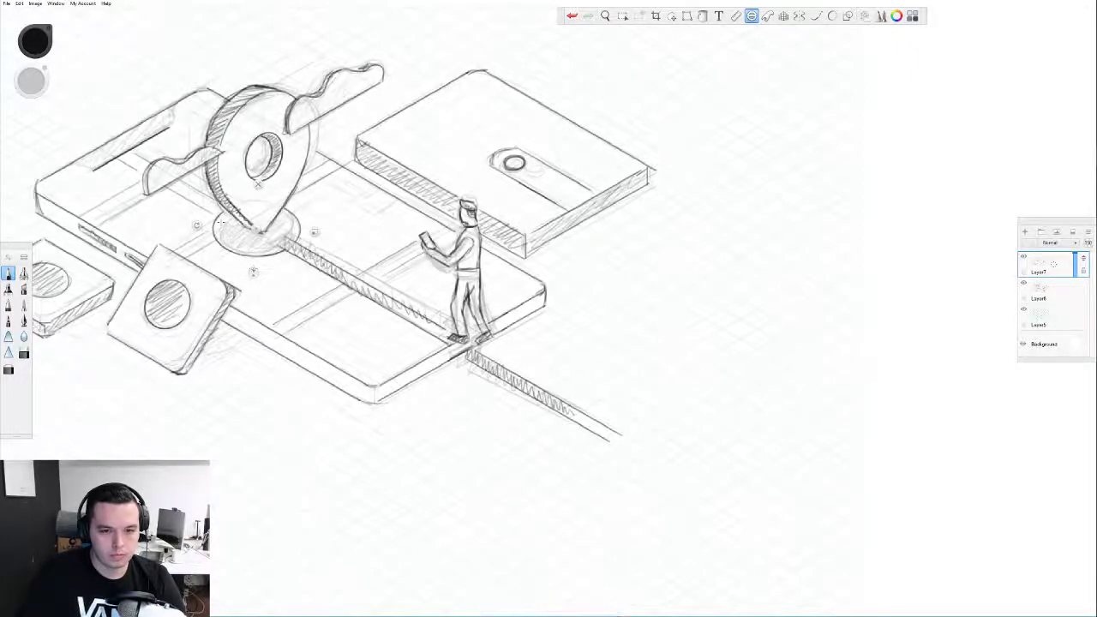
- Trace the outer ellipse of the pin's base, add smaller concentric rings inside it, and dismiss the ellipse guide
left_click_drag(315, 232, 308, 231)
mouse_move(237, 212)
left_mouse_down()
mouse_move(247, 252)
mouse_move(291, 221)
left_mouse_up()
key("ctrl+z")
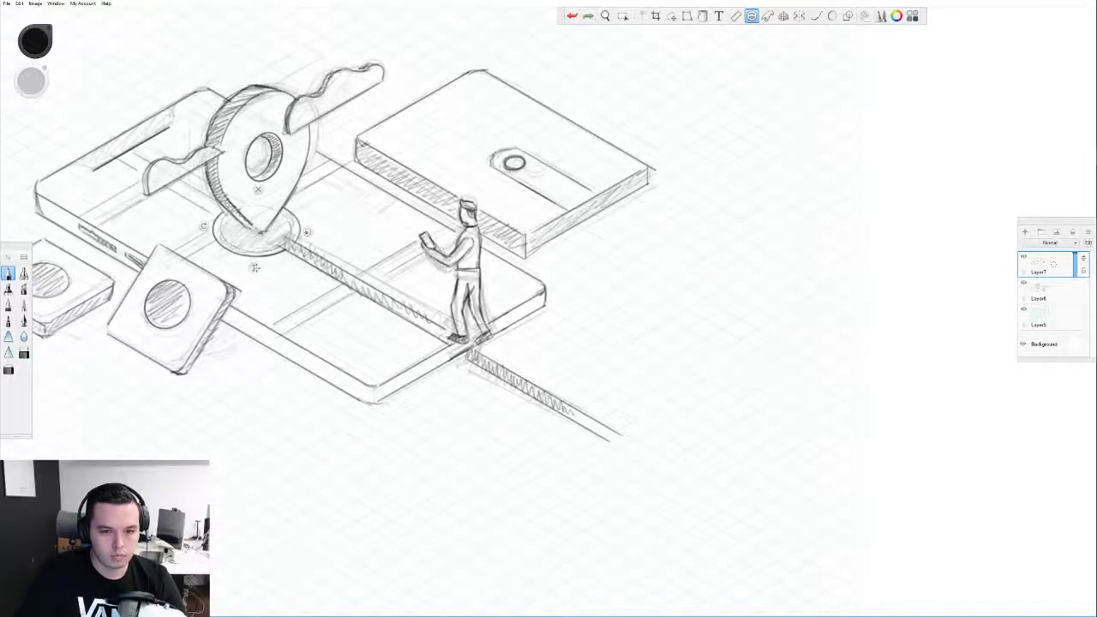
key("ctrl+y")
left_click_drag(271, 221, 280, 233)
left_click(255, 200)
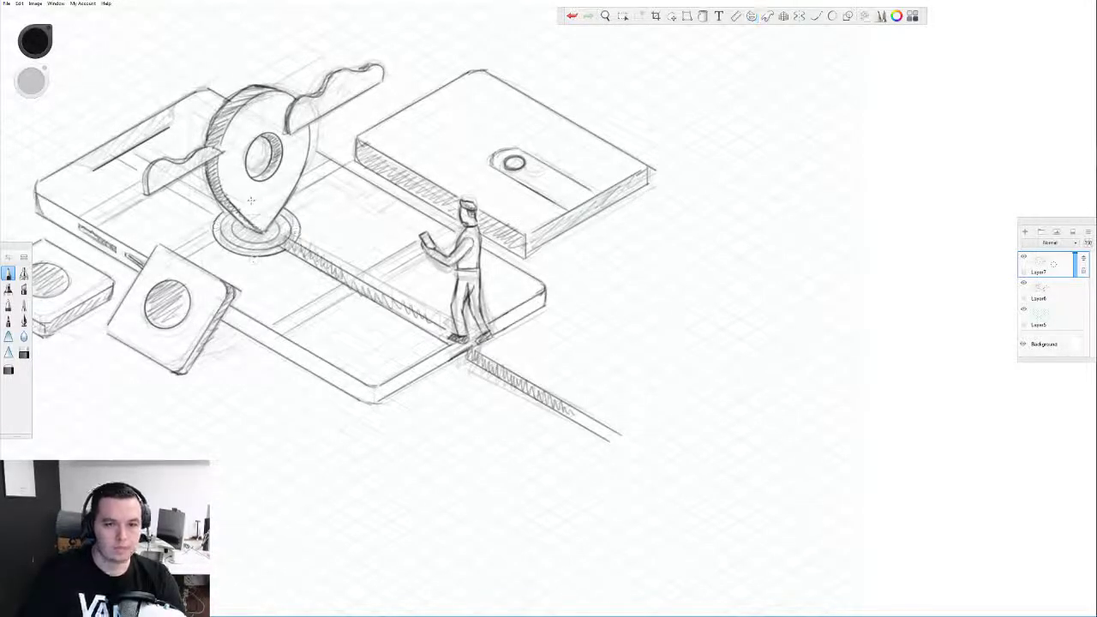
- Hide the rough sketch and isometric grid layers to view the clean line drawing alone
scroll(256, 204, "down", 3)
key("space")
left_click_drag(255, 212, 402, 269)
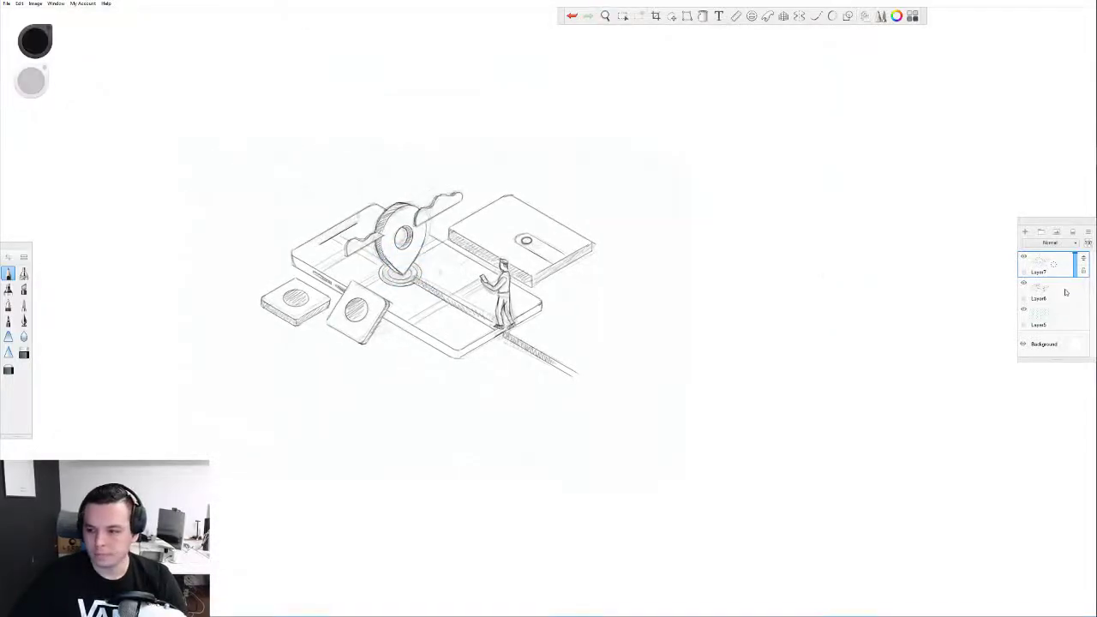
left_click(1025, 310)
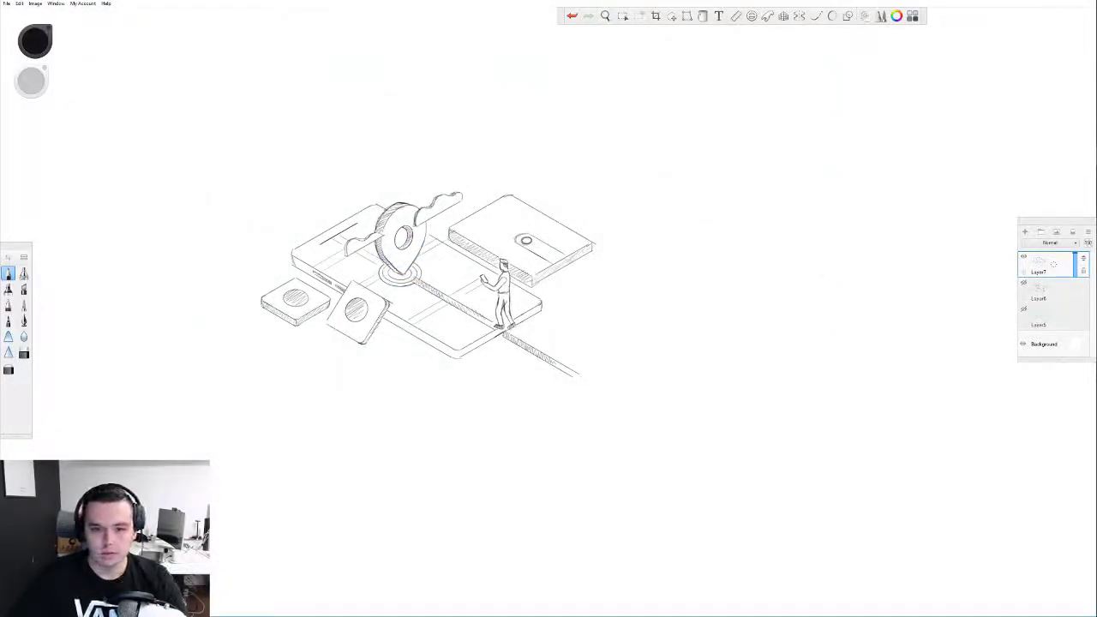
scroll(374, 238, "up", 3)
scroll(539, 183, "down", 3)
scroll(554, 183, "up", 3)
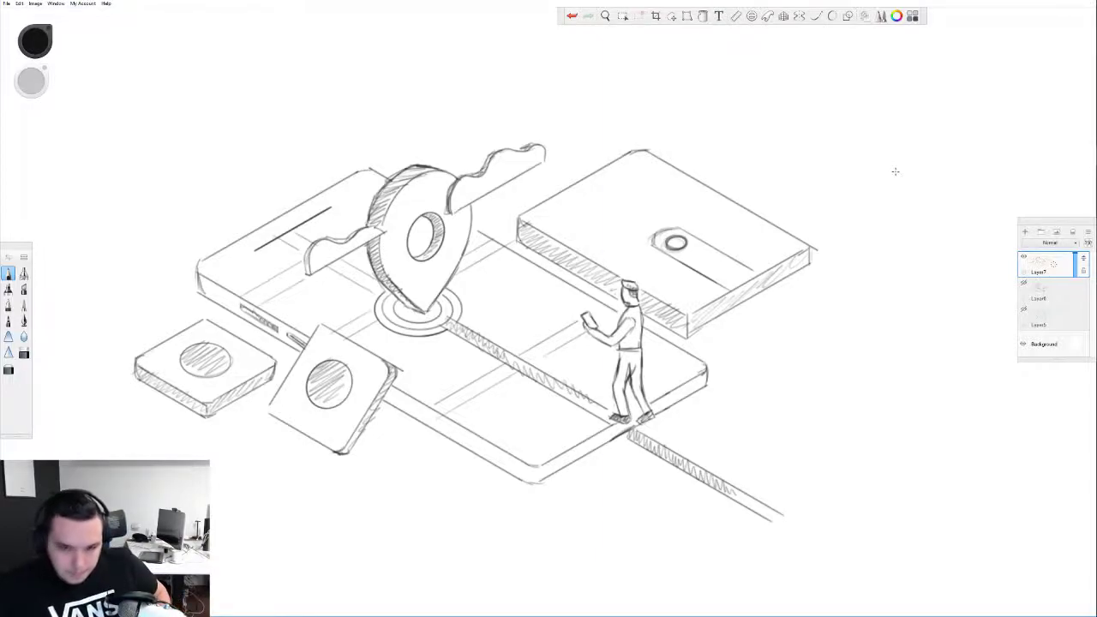
- Turn the isometric grid layer back on and complete the notch outline at the large phone's upper end
left_click(1024, 309)
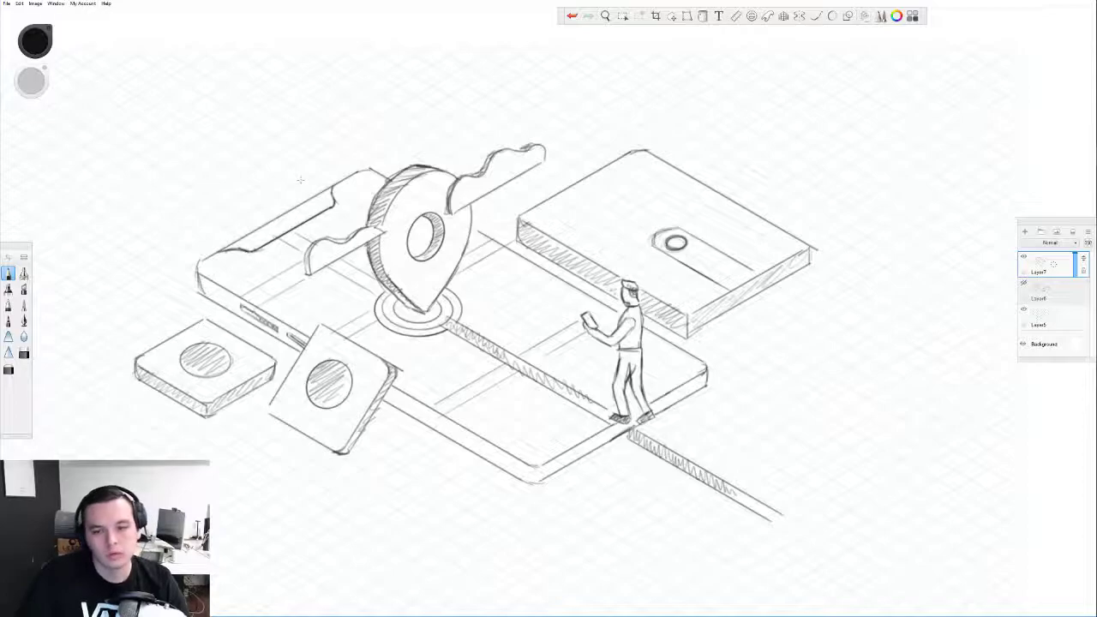
scroll(303, 181, "down", 3)
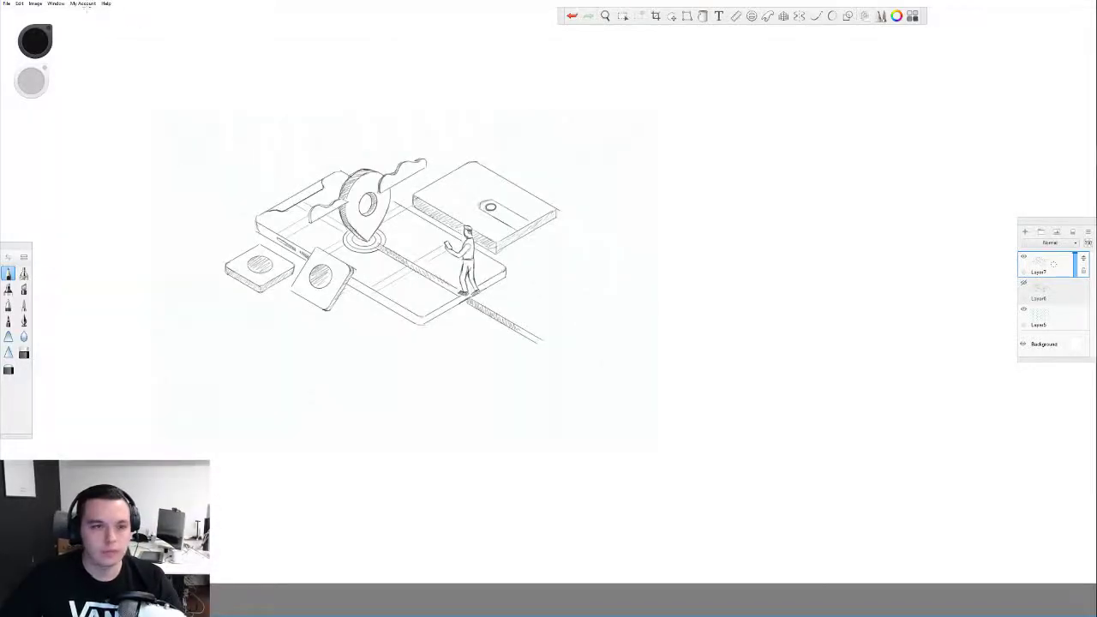
left_click(1023, 309)
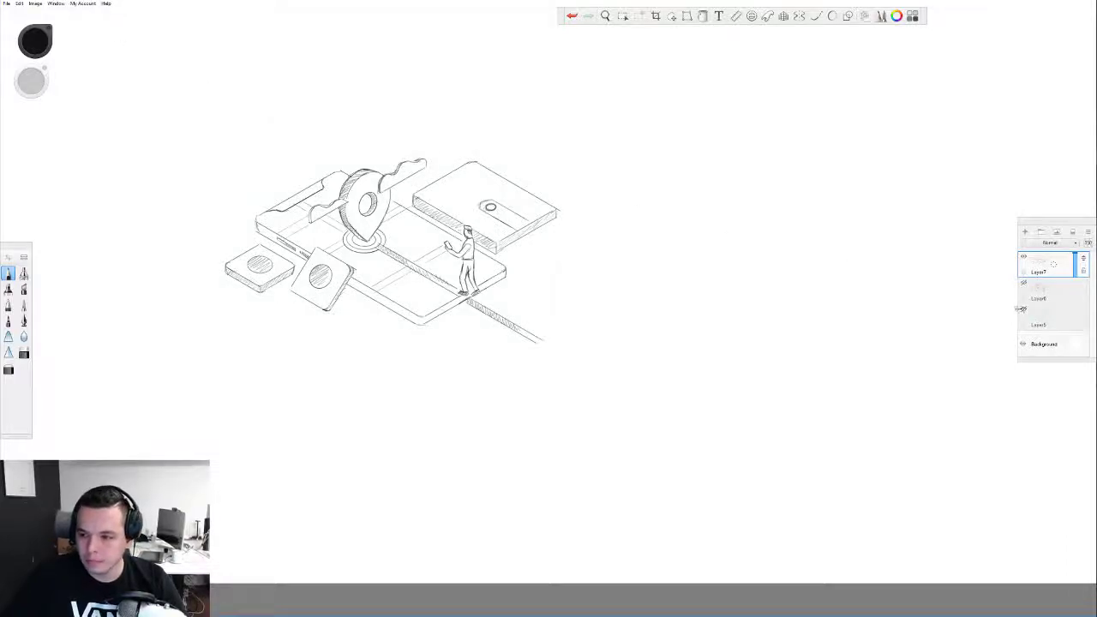
left_click(1022, 308)
- Save the drawing to the Desktop under a new name in a flattened image format, accepting the merging of layers
left_click(6, 4)
left_click(22, 59)
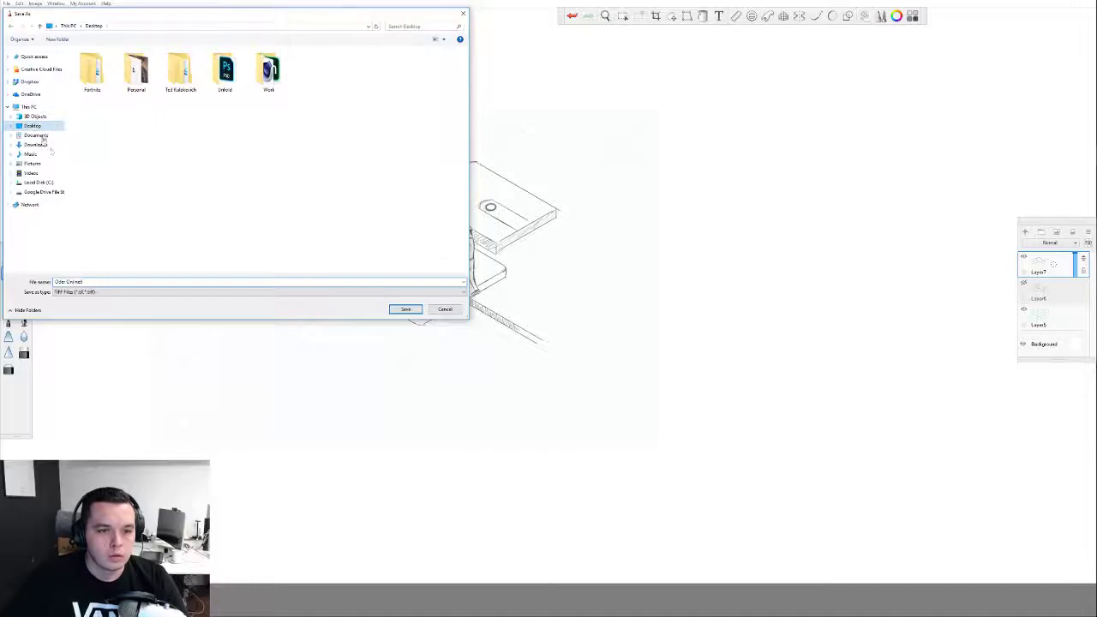
left_click(96, 281)
type("stic")
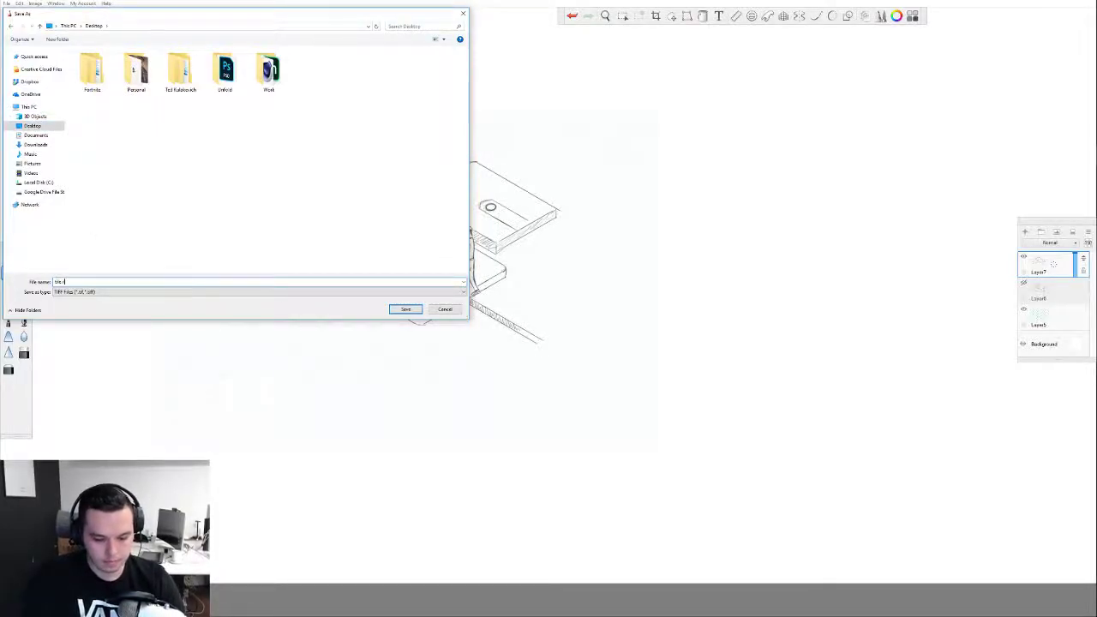
left_click(145, 291)
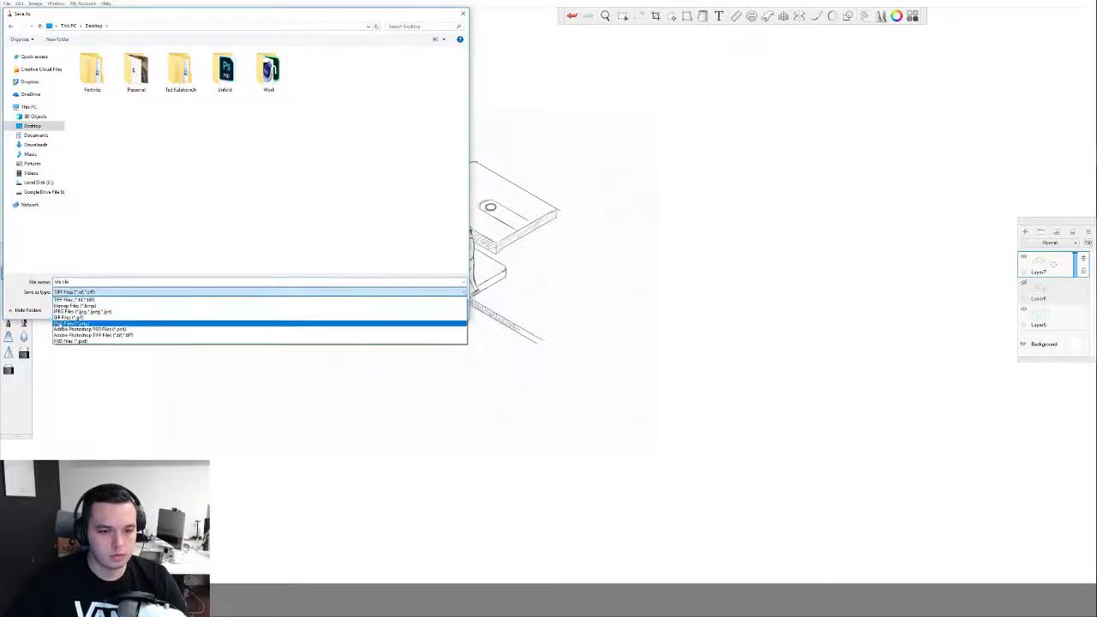
left_click(129, 311)
left_click(405, 309)
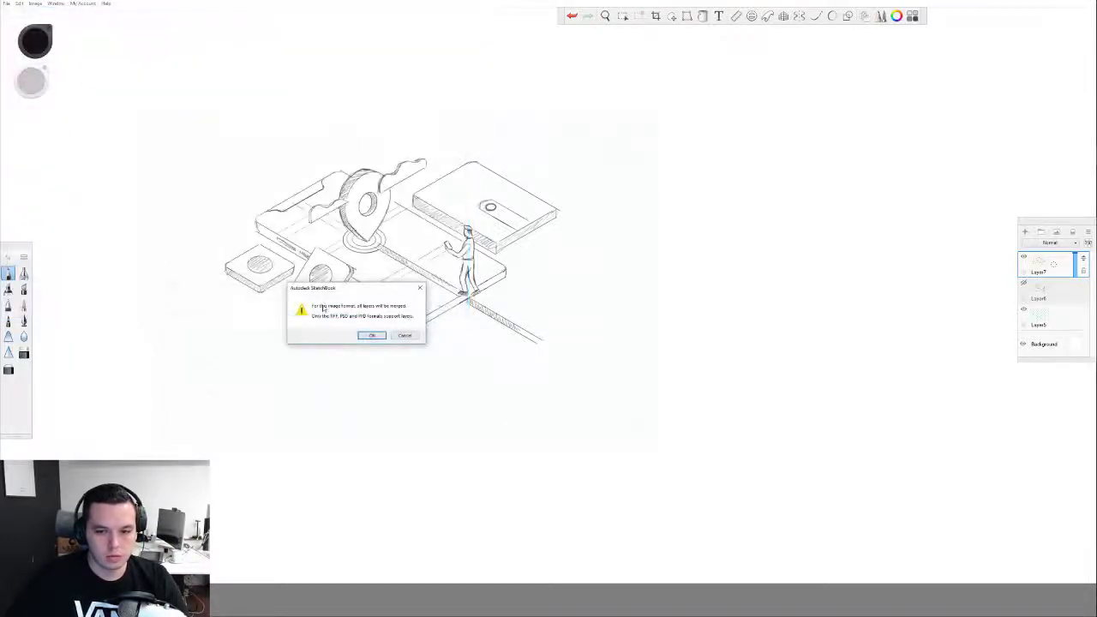
left_click(372, 335)
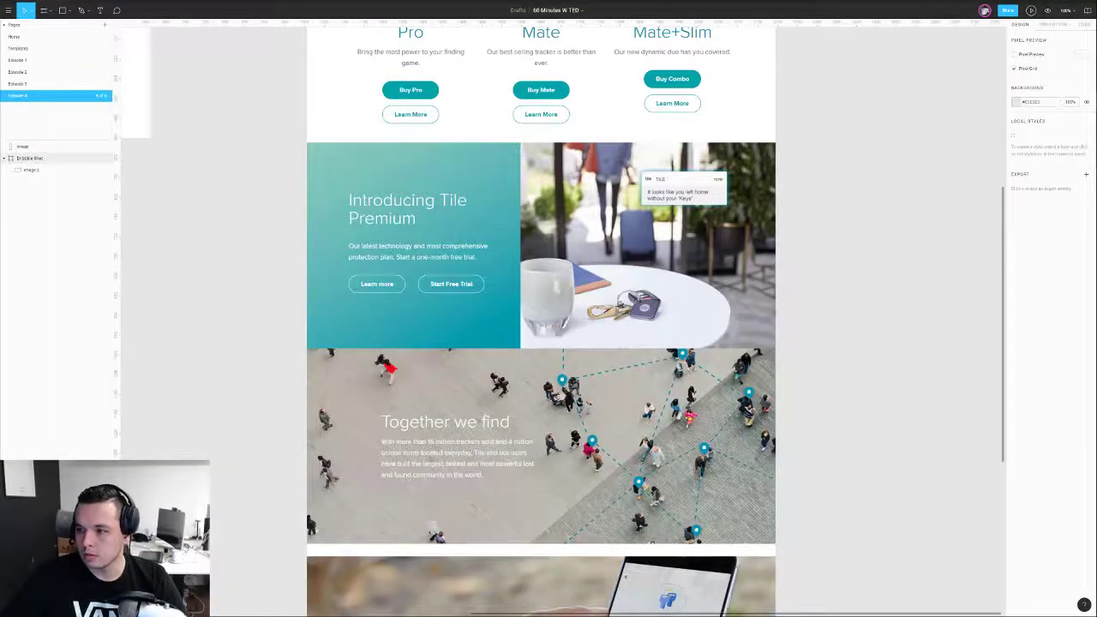
- Switch to Figma and bring the saved sketch image onto the page with the Dribbble shot frame
right_click(1095, 255)
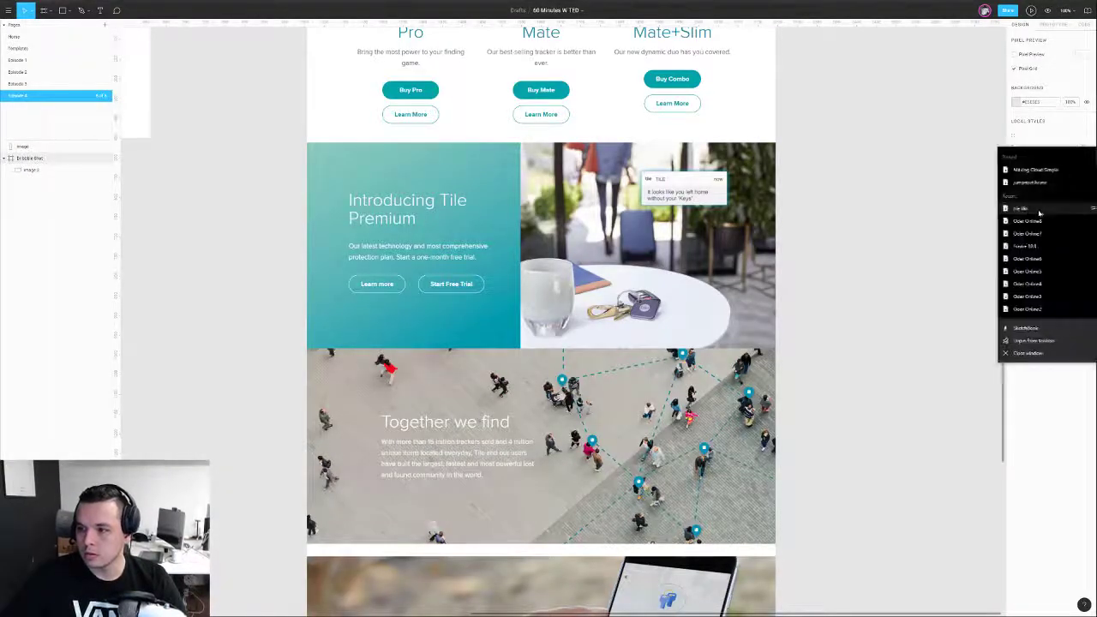
left_click(977, 345)
left_click_drag(283, 90, 556, 183)
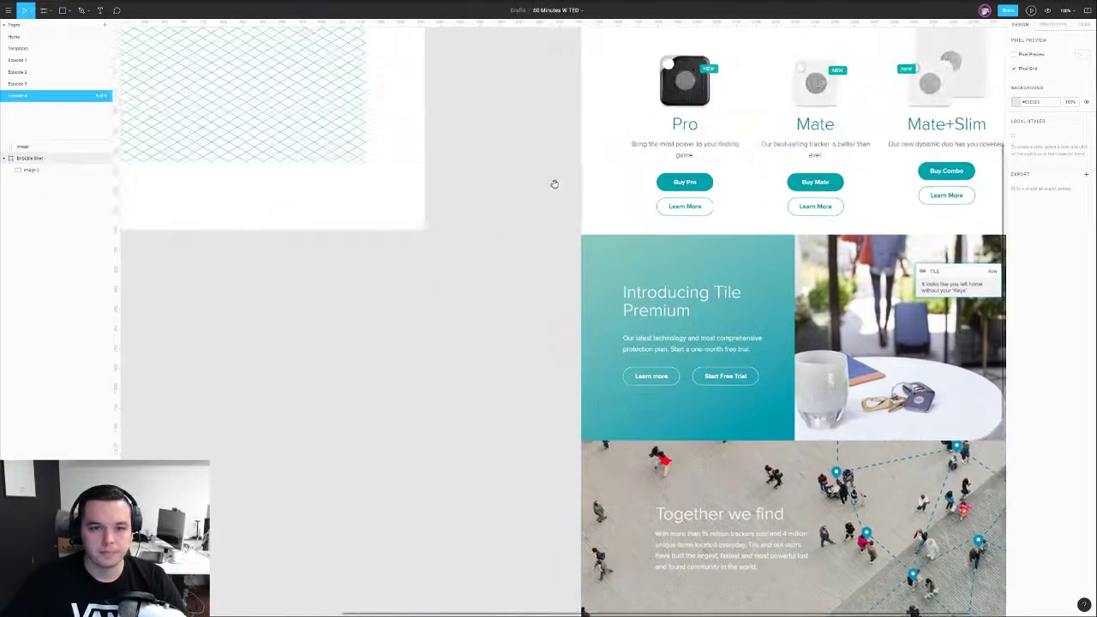
scroll(556, 184, "down", 4)
left_click_drag(440, 203, 636, 288)
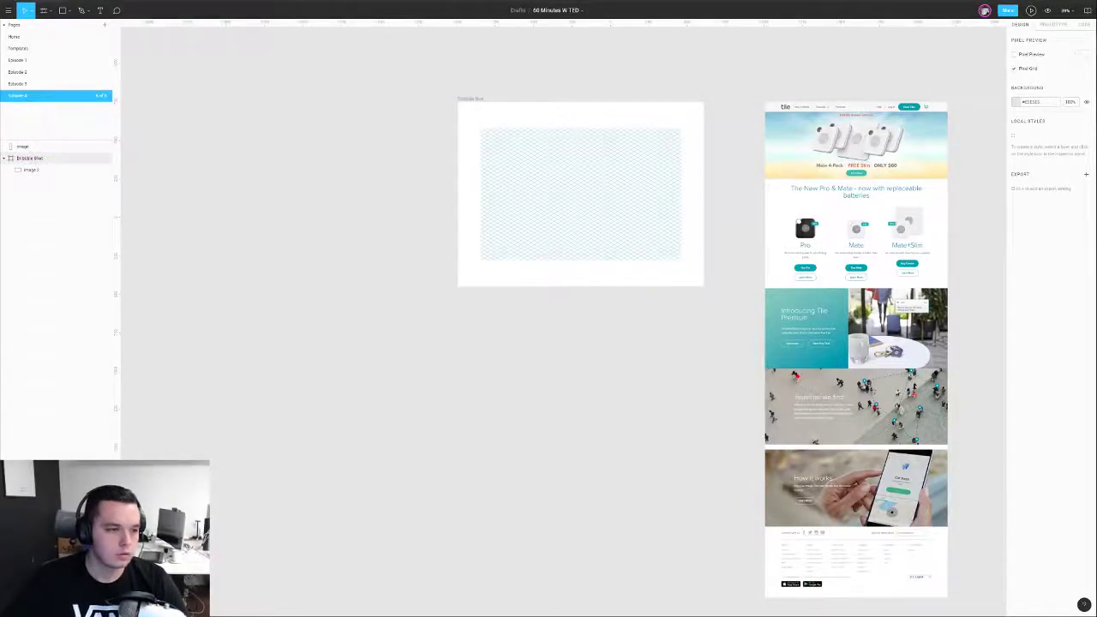
key("ctrl+v")
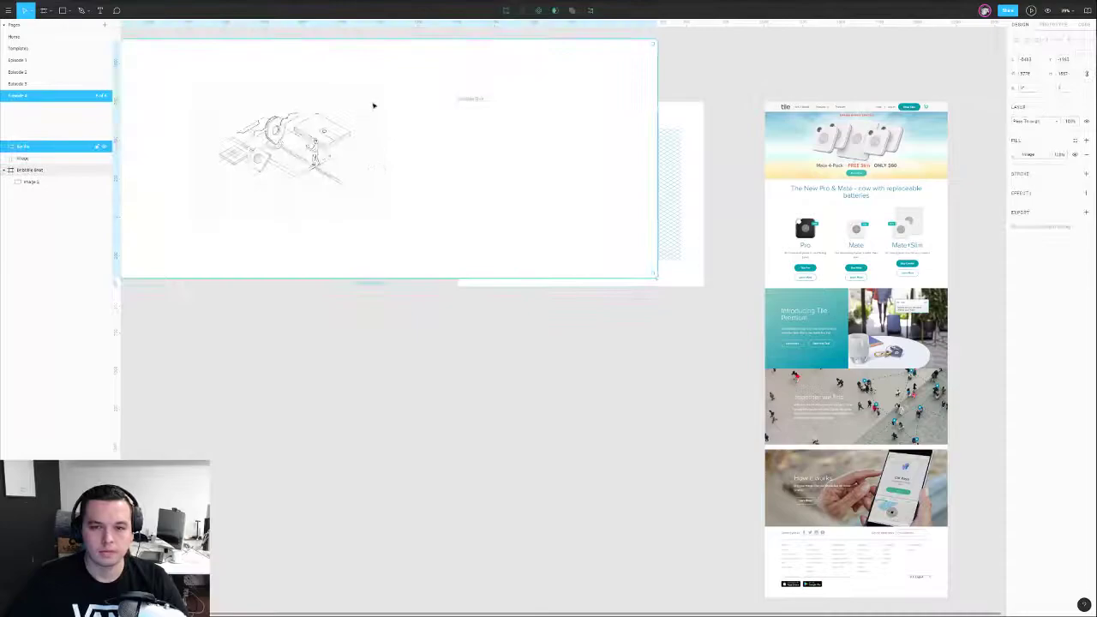
- Move the imported sketch image to the empty canvas area below the Dribbble shot frame
scroll(365, 167, "down", 2)
left_click_drag(365, 167, 404, 338)
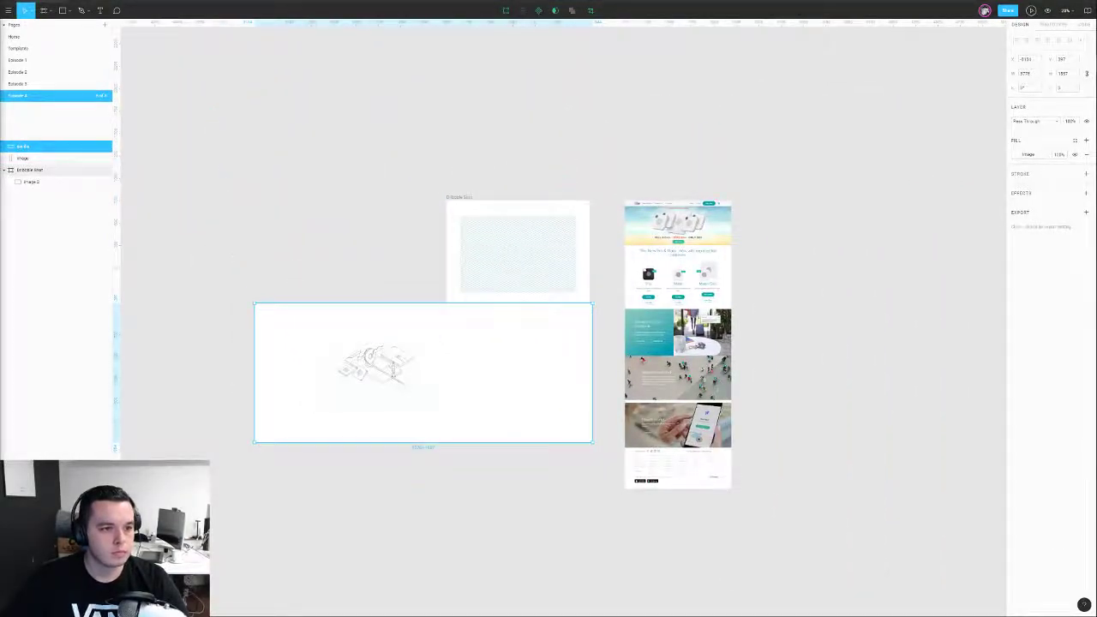
left_click(403, 231)
left_click_drag(415, 262, 493, 103)
left_click_drag(490, 214, 484, 286)
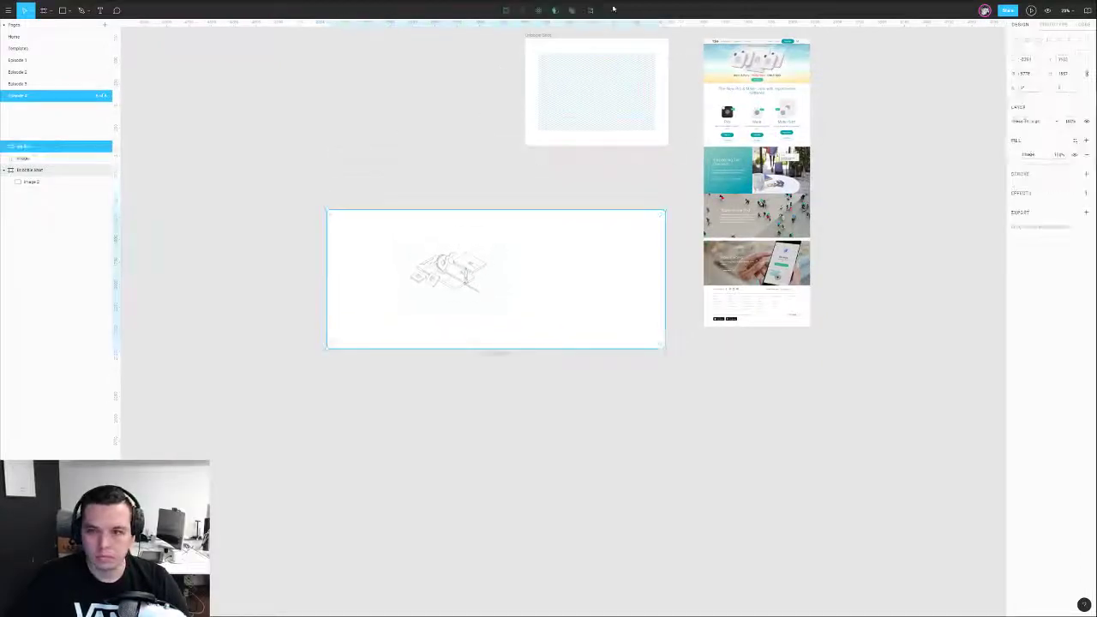
- Crop the sketch image on all four sides so only a narrow white margin surrounds the drawing
left_click(591, 10)
left_click_drag(664, 280, 508, 279)
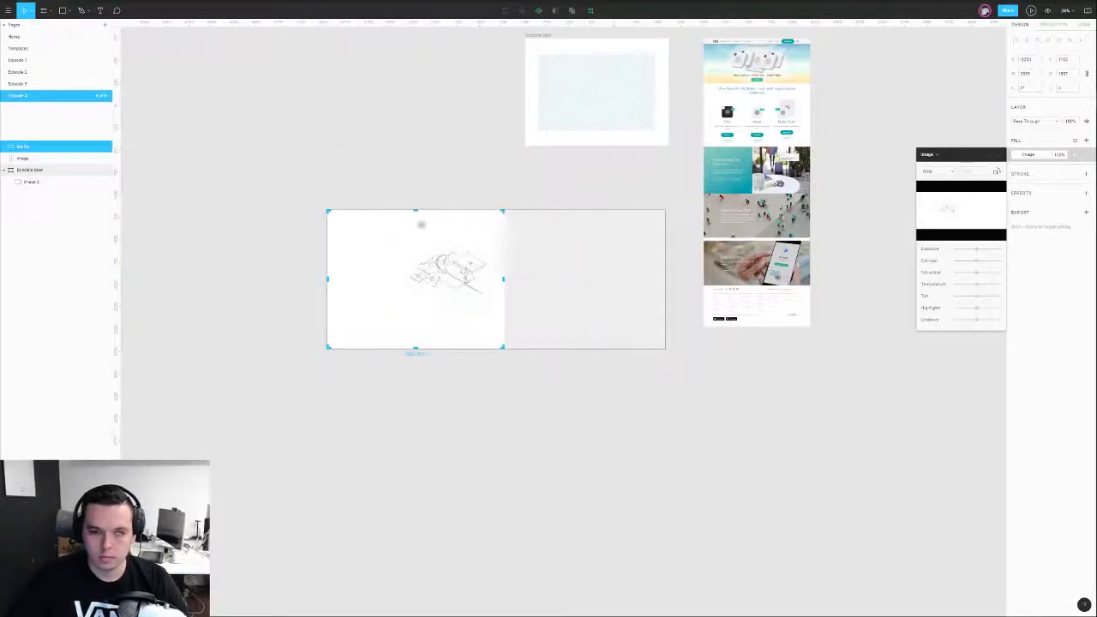
scroll(382, 242, "up", 1)
scroll(381, 242, "up", 3)
left_click_drag(285, 304, 401, 304)
left_click_drag(497, 423, 498, 351)
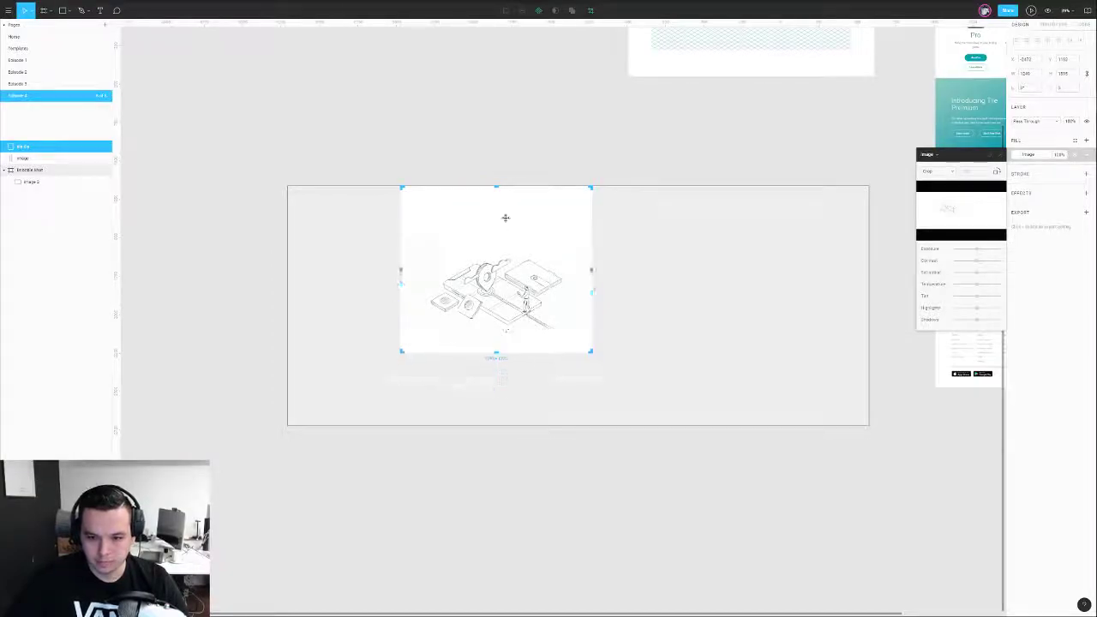
left_click_drag(497, 183, 496, 242)
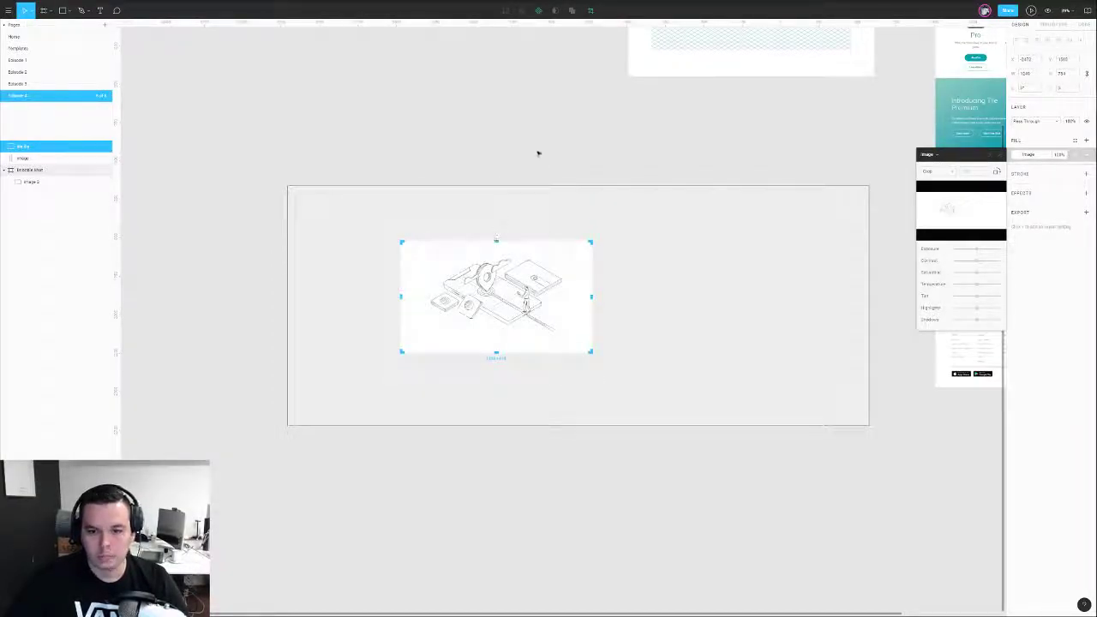
left_click(538, 153)
- Move the cropped sketch up beside the Dribbble shot frame, on the side away from the Tile web page
scroll(540, 174, "up", 2)
left_click_drag(509, 365, 526, 67)
scroll(497, 129, "up", 3)
left_click_drag(465, 193, 469, 183)
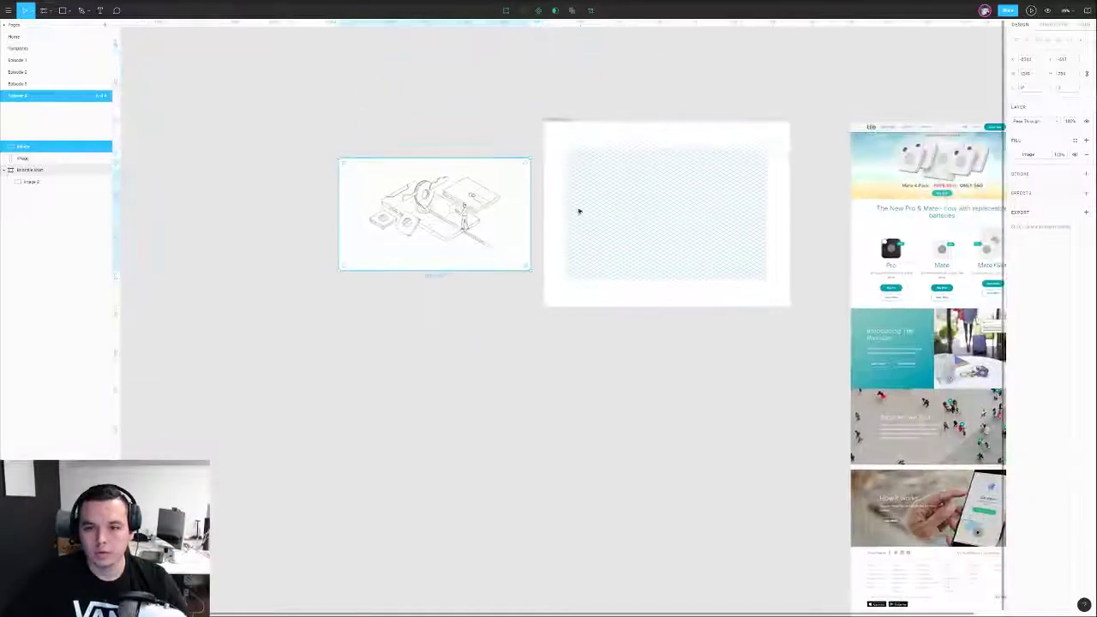
- Move the isometric grid image out of the Dribbble shot frame and center a copy of the sketch in the frame
left_click_drag(629, 181, 359, 385)
left_click_drag(460, 228, 667, 220)
left_click(1027, 40)
left_click(1058, 40)
left_click(822, 96)
- Crop the sketch copy inside the Dribbble shot frame more tightly around the drawing on all sides
left_click_drag(789, 107, 602, 92)
left_click(493, 228)
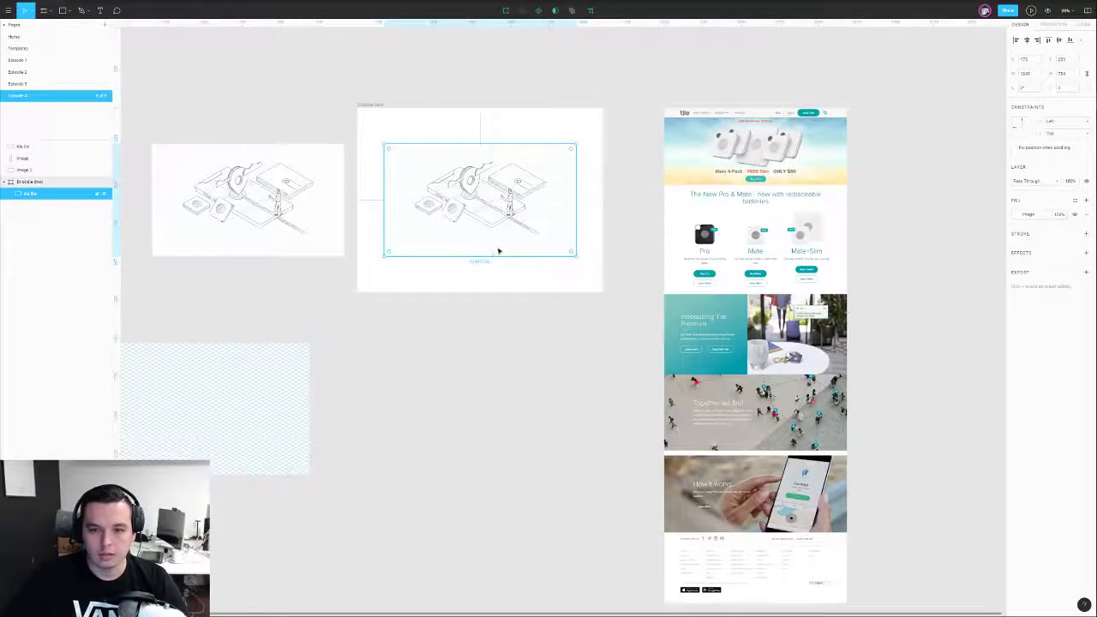
double_click(498, 252)
left_click_drag(479, 254, 479, 236)
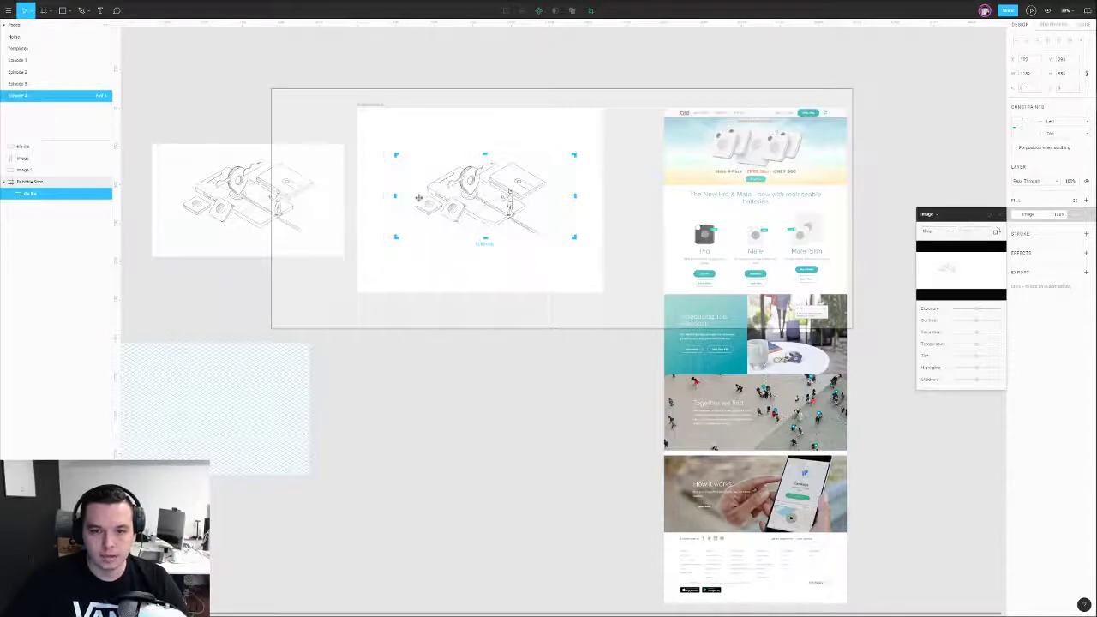
key("Return")
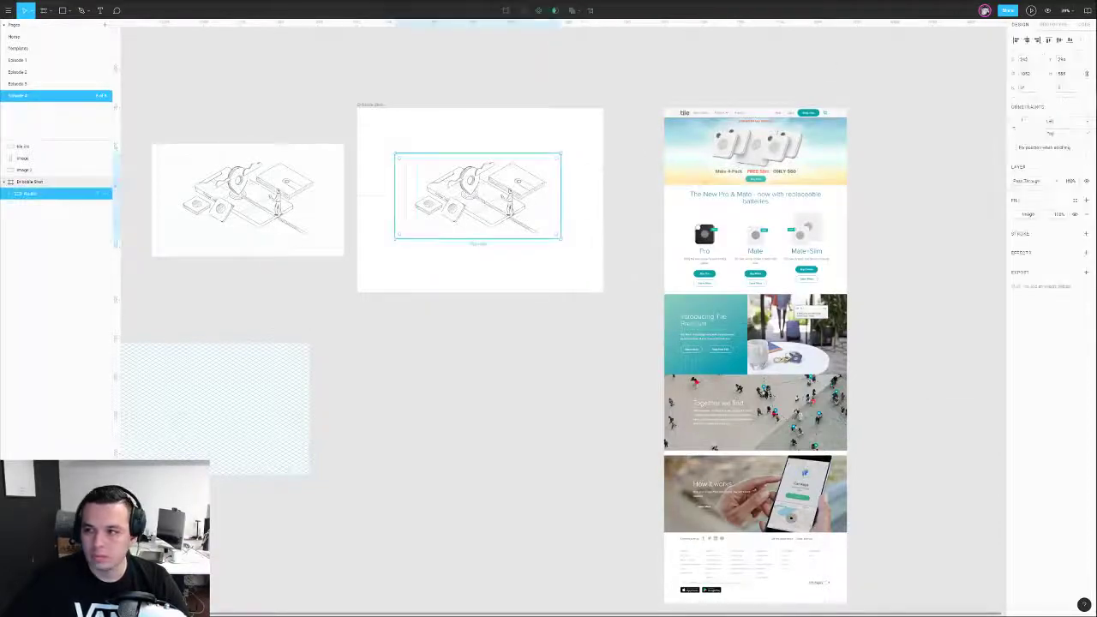
- Center the sketch copy in the Dribbble shot frame, set its opacity to 70%, and lock it
left_click_drag(510, 177, 511, 181)
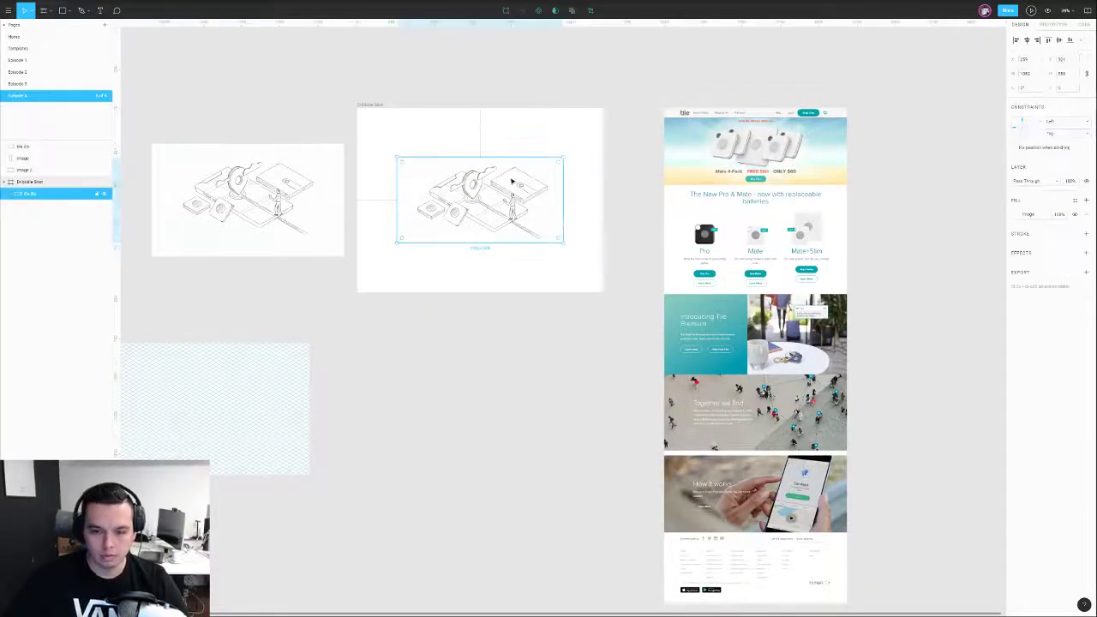
key("5")
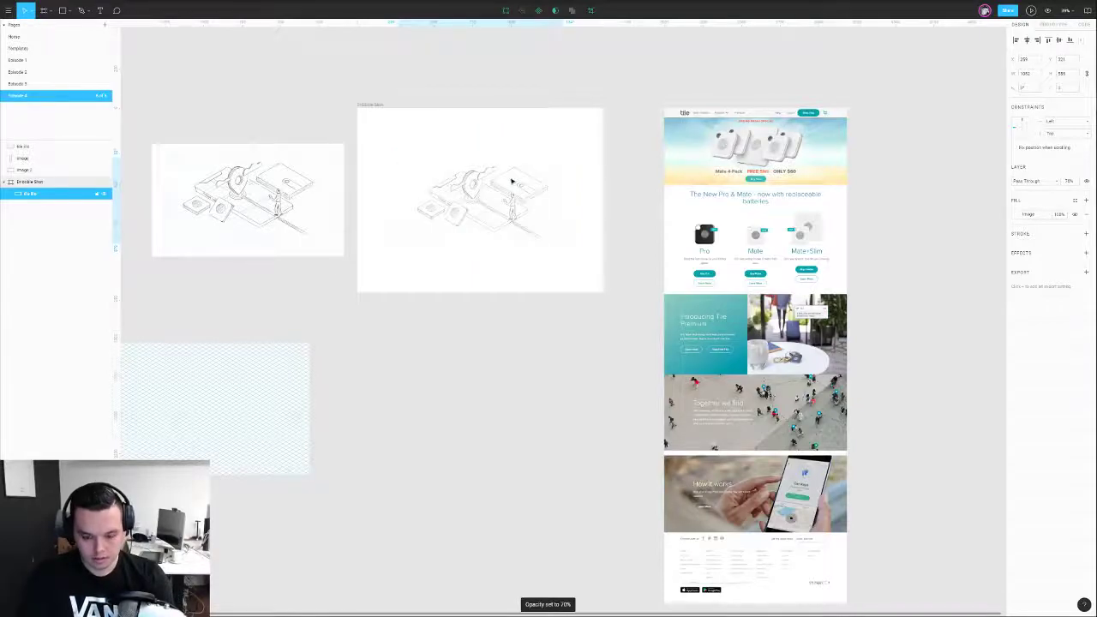
key("ctrl+shift+l")
left_click(546, 140)
- Draw a rectangle at 50% opacity over the tilted Tile tracker in the sketch and open its points for editing
scroll(496, 187, "up", 4)
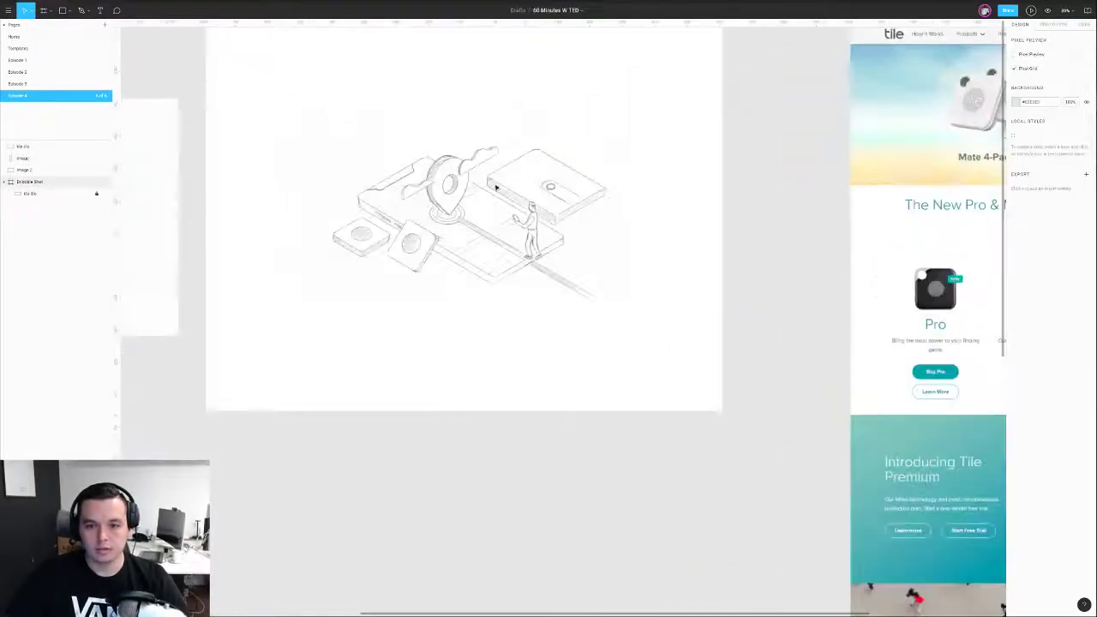
scroll(495, 187, "up", 2)
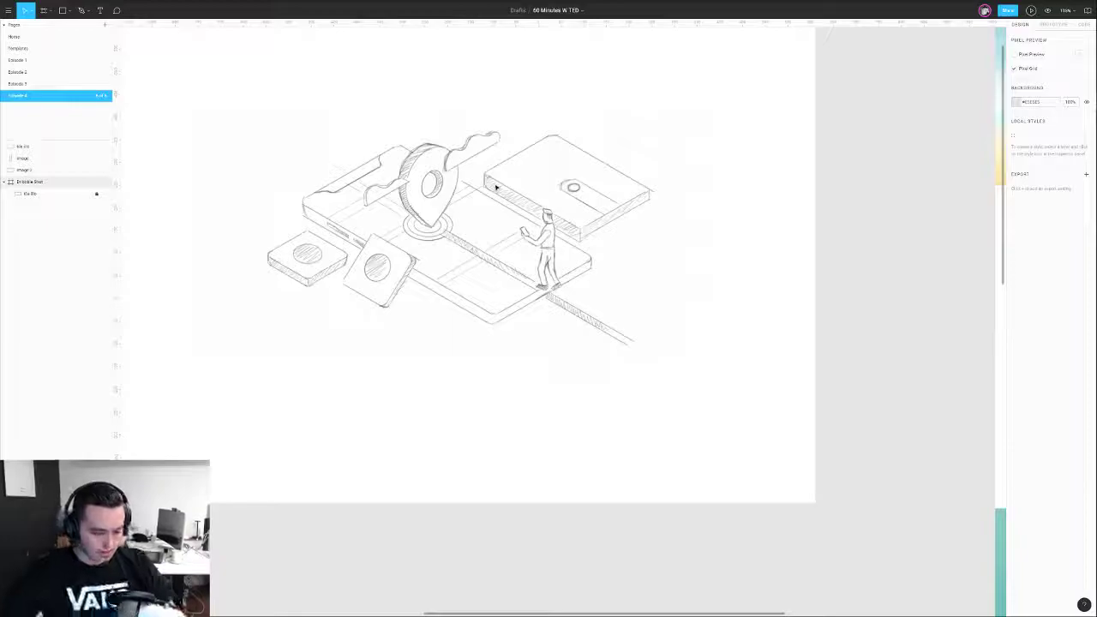
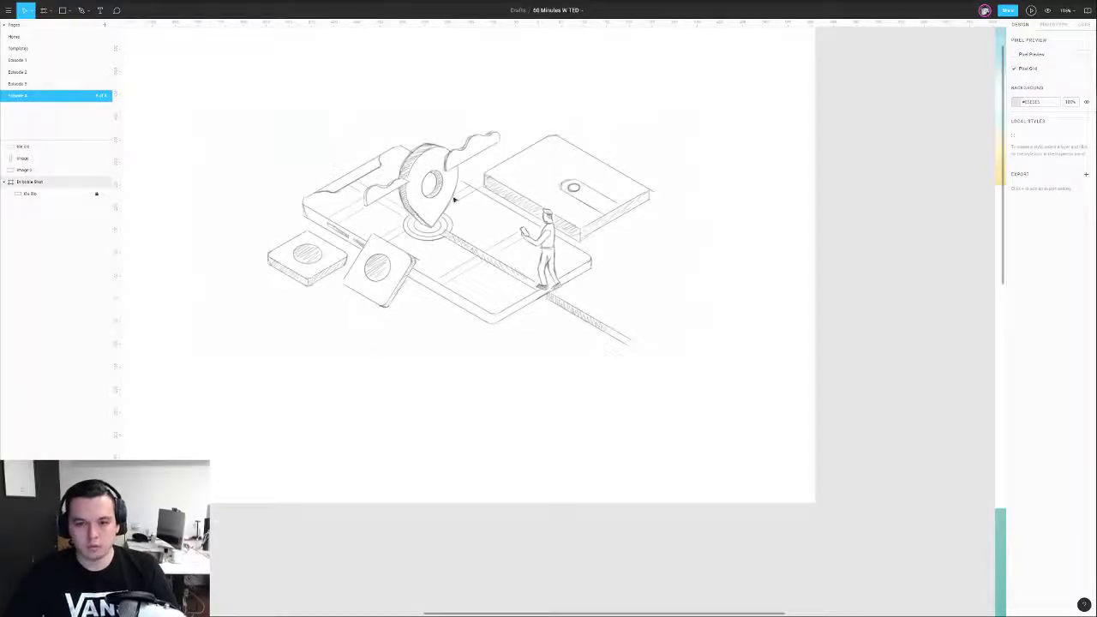
scroll(454, 199, "up", 3)
scroll(454, 200, "left", 4)
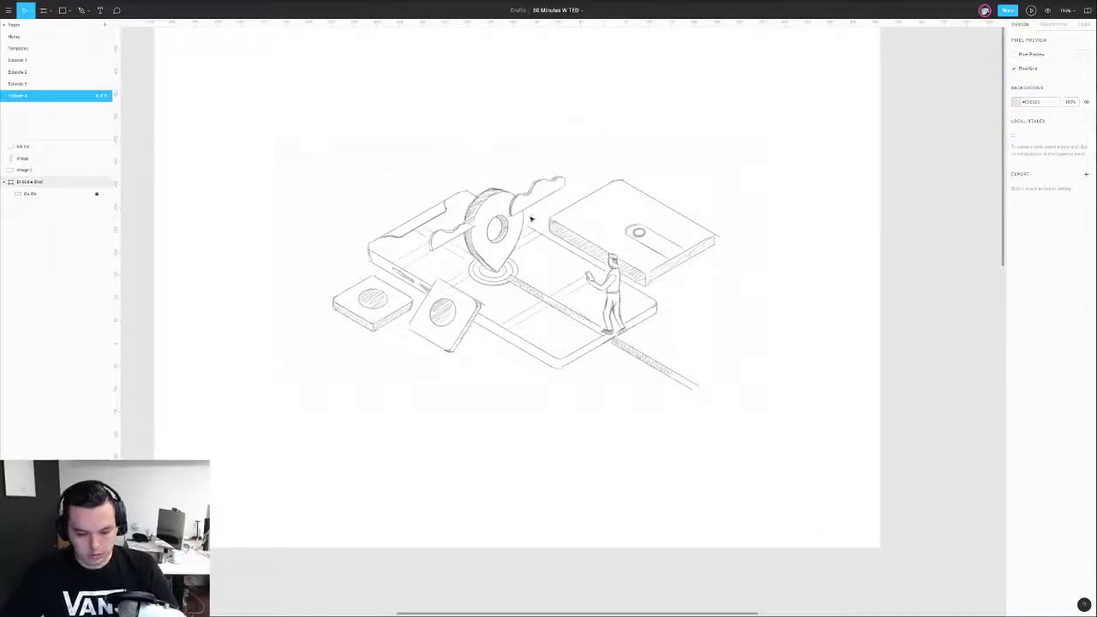
key("z")
left_click(419, 253)
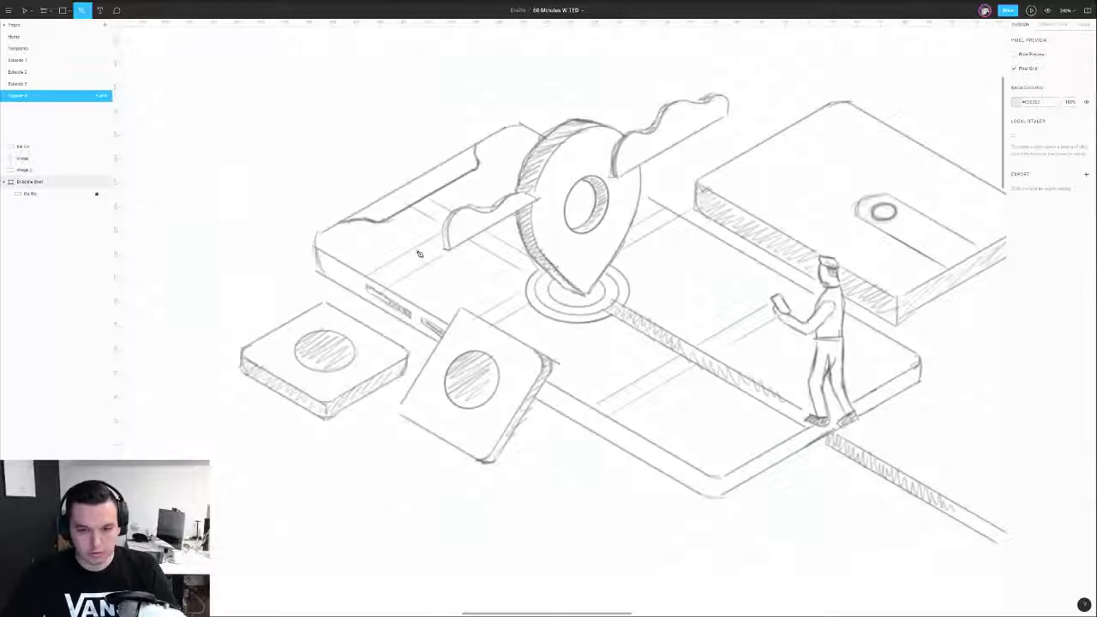
key("r")
left_click_drag(439, 315, 483, 413)
key("5")
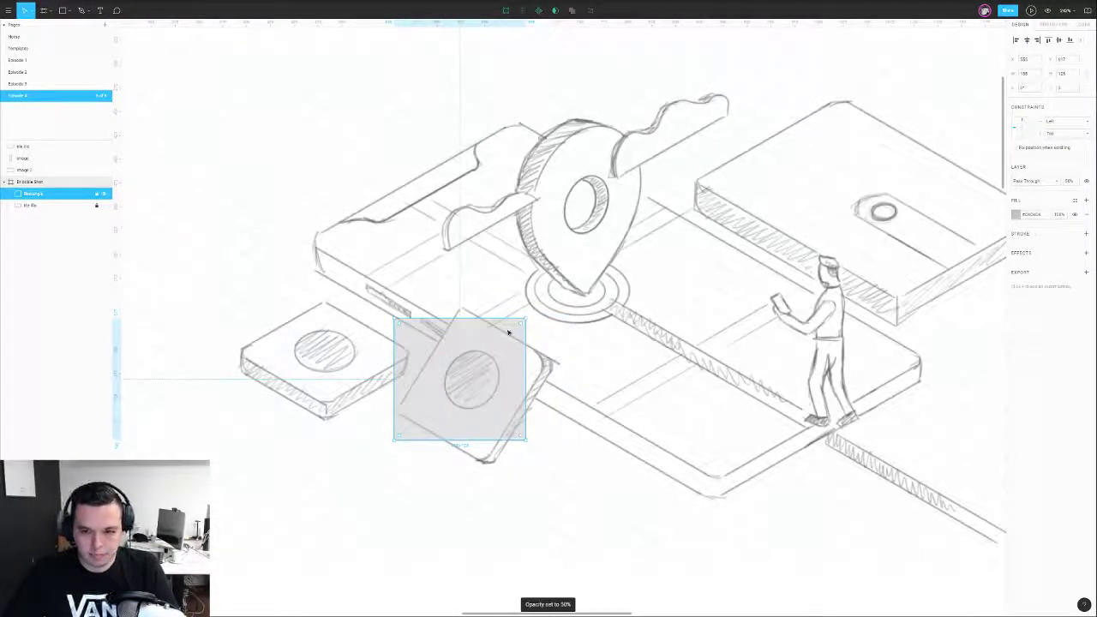
left_click_drag(511, 329, 530, 341)
double_click(421, 335)
left_click_drag(416, 334, 461, 310)
left_click_drag(546, 332, 560, 369)
key("ctrl+z")
key("ctrl+z")
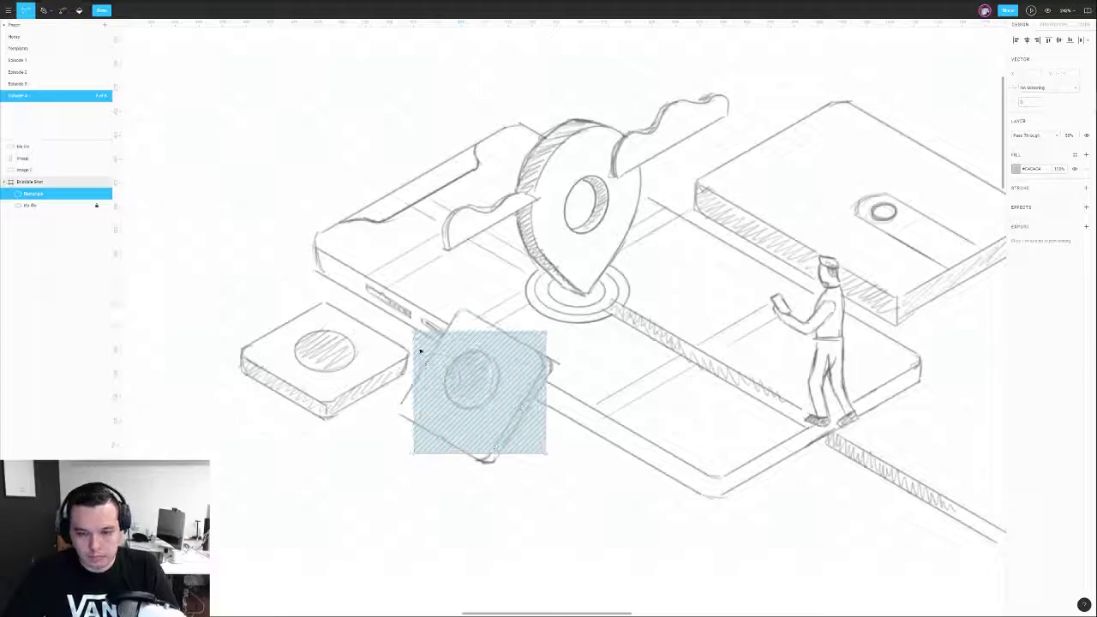
- Skew the rectangle to the isometric angle by shifting its left points up and its right points down
key("shift+Up")
key("shift+Up")
key("shift+Up")
key("shift+Up")
left_click_drag(665, 290, 519, 480)
key("shift+Down")
key("shift+Down")
key("shift+Down")
key("shift+Down")
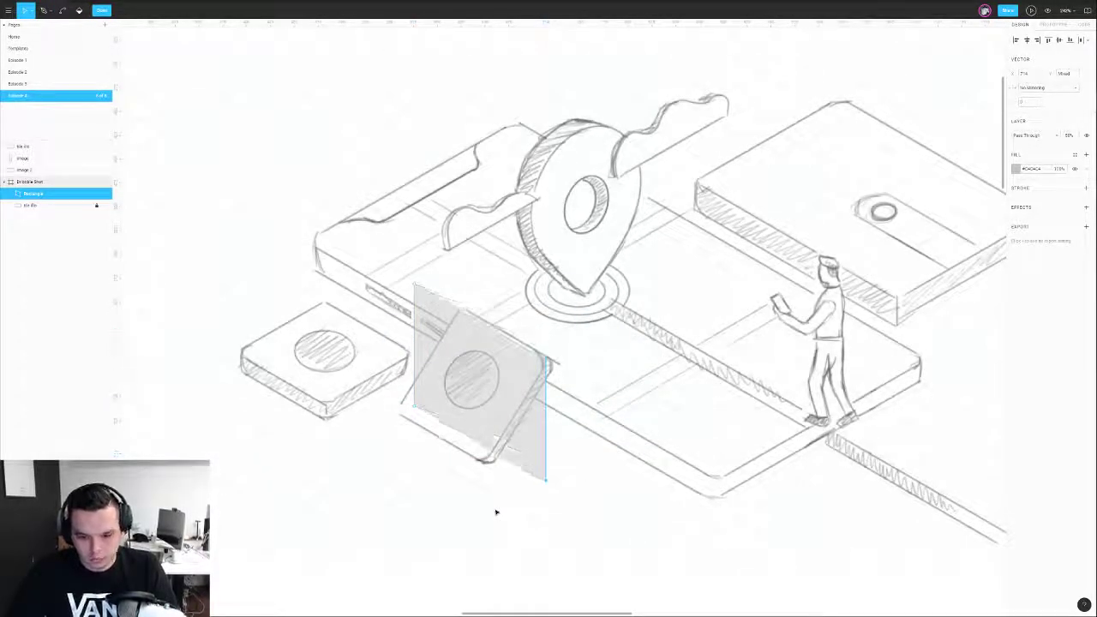
key("shift+Up")
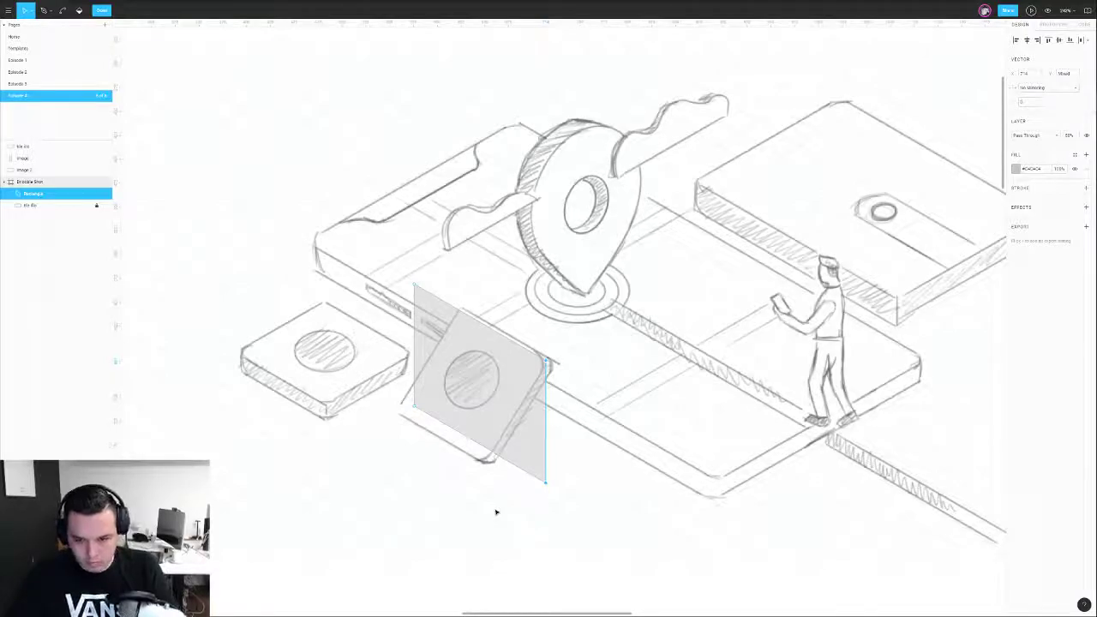
- Move the skewed rectangle's four corner points onto the corners of the tilted tracker's front face
left_click_drag(415, 284, 463, 297)
scroll(418, 398, "up", 5)
left_click_drag(412, 423, 360, 436)
left_click_drag(735, 558, 649, 476)
mouse_move(662, 539)
left_mouse_down()
mouse_move(472, 481)
mouse_move(501, 484)
left_mouse_up()
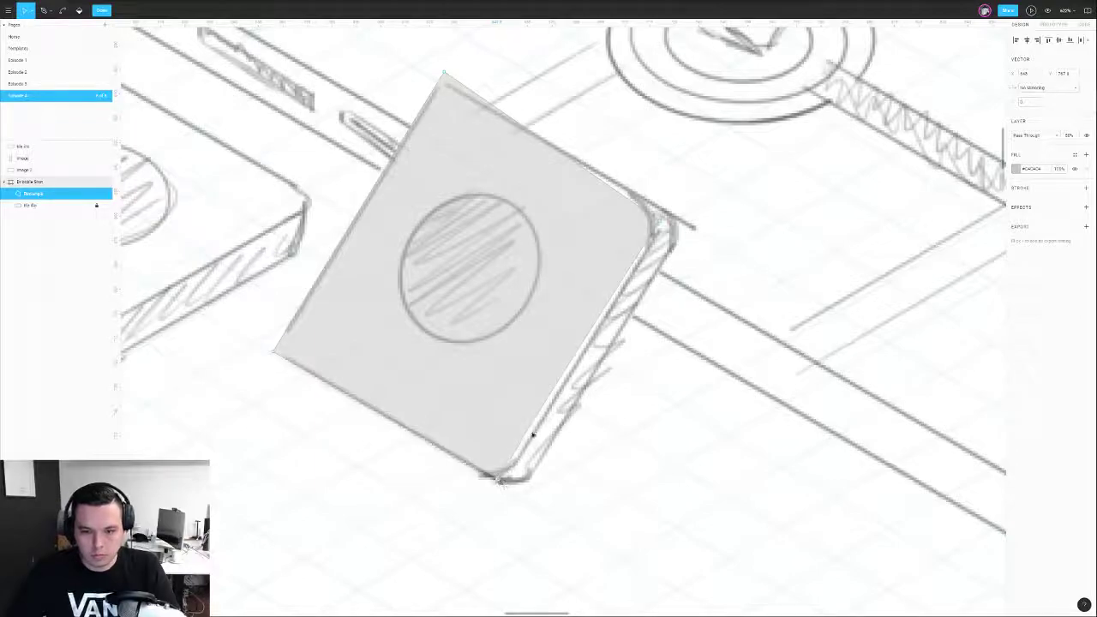
left_click_drag(662, 223, 677, 224)
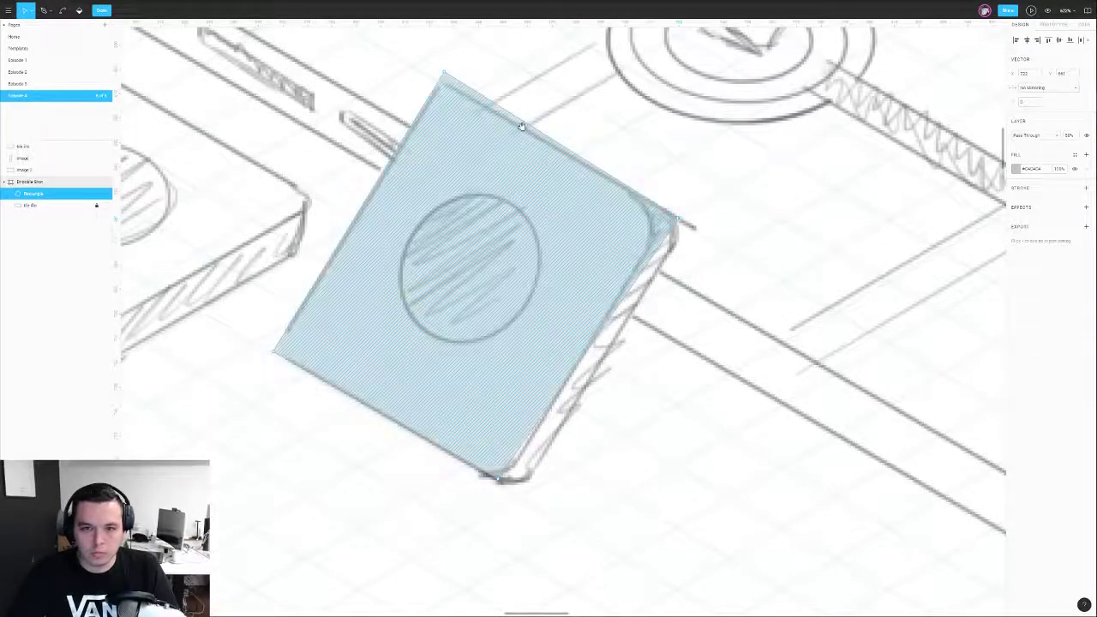
- Fine-tune the front face's corner points so its edges follow the sketched tracker outline
scroll(513, 204, "up", 3)
scroll(513, 204, "left", 1)
left_click_drag(480, 176, 479, 188)
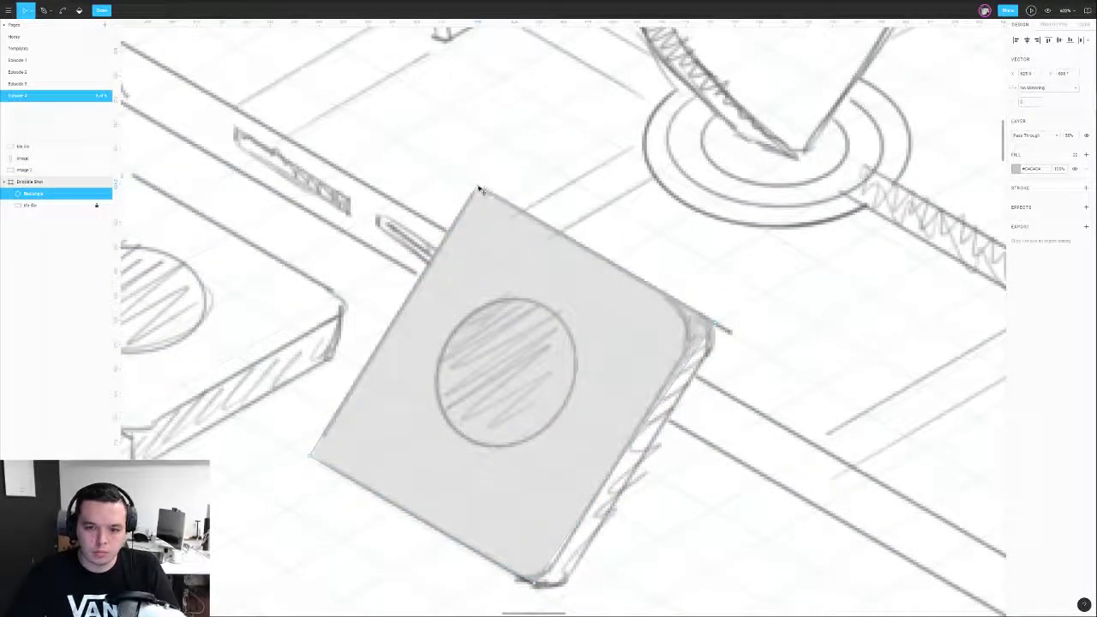
scroll(481, 190, "down", 2)
scroll(509, 215, "down", 2)
left_click_drag(613, 259, 612, 256)
left_click_drag(467, 490, 464, 488)
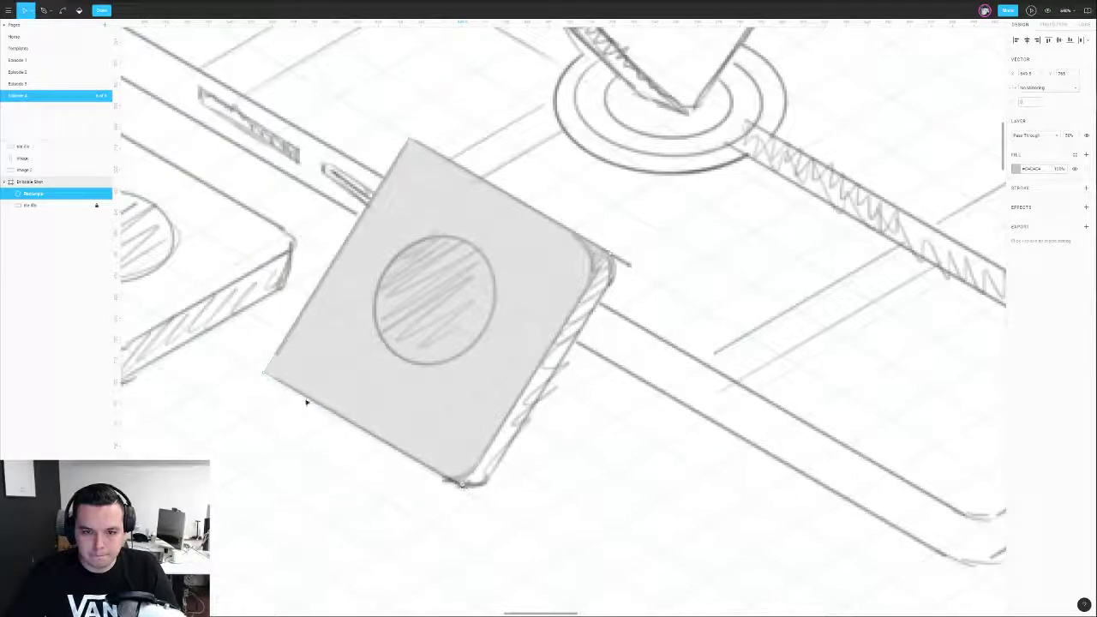
left_click_drag(271, 375, 270, 374)
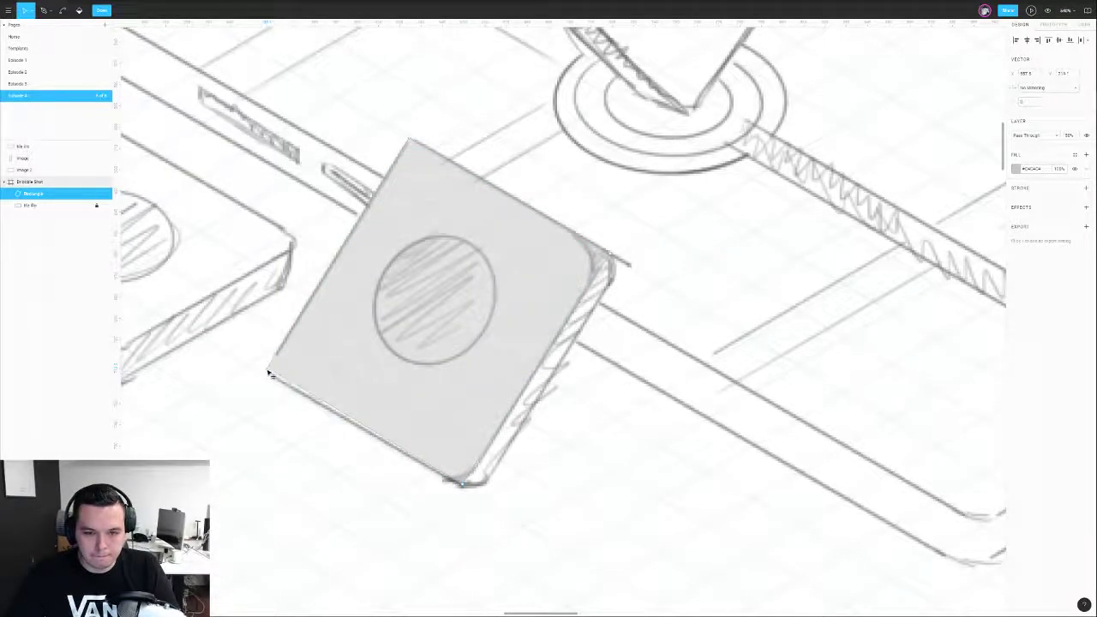
- Round all four corner points of the front face with a corner radius of 4
scroll(270, 374, "down", 6)
left_click_drag(263, 195, 476, 490)
left_click(1028, 87)
left_click(1023, 86)
left_click(1026, 102)
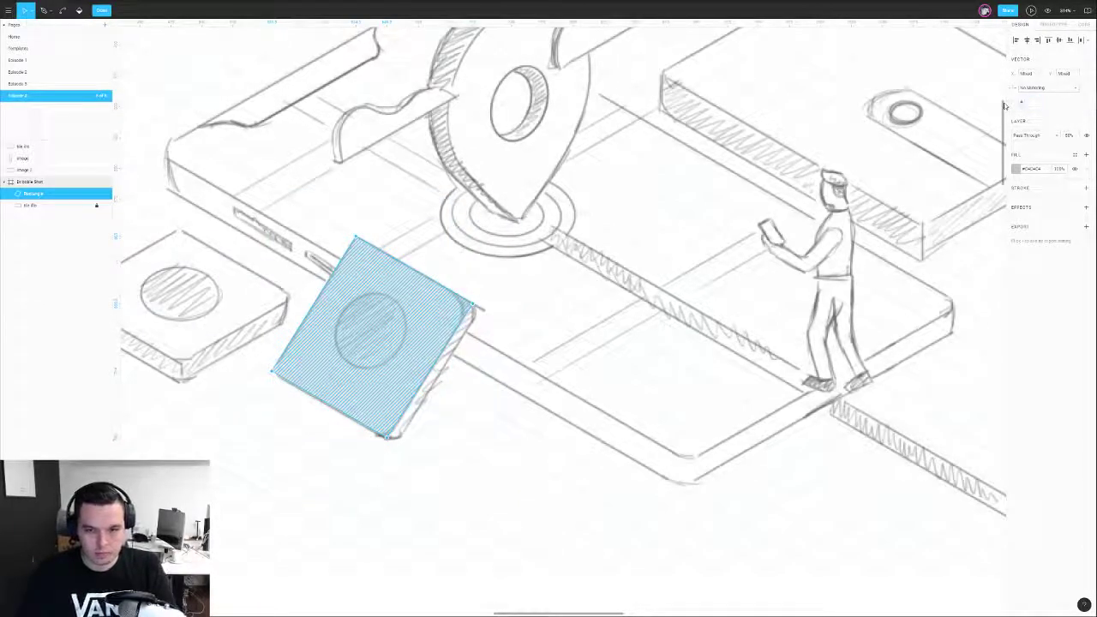
key("Escape")
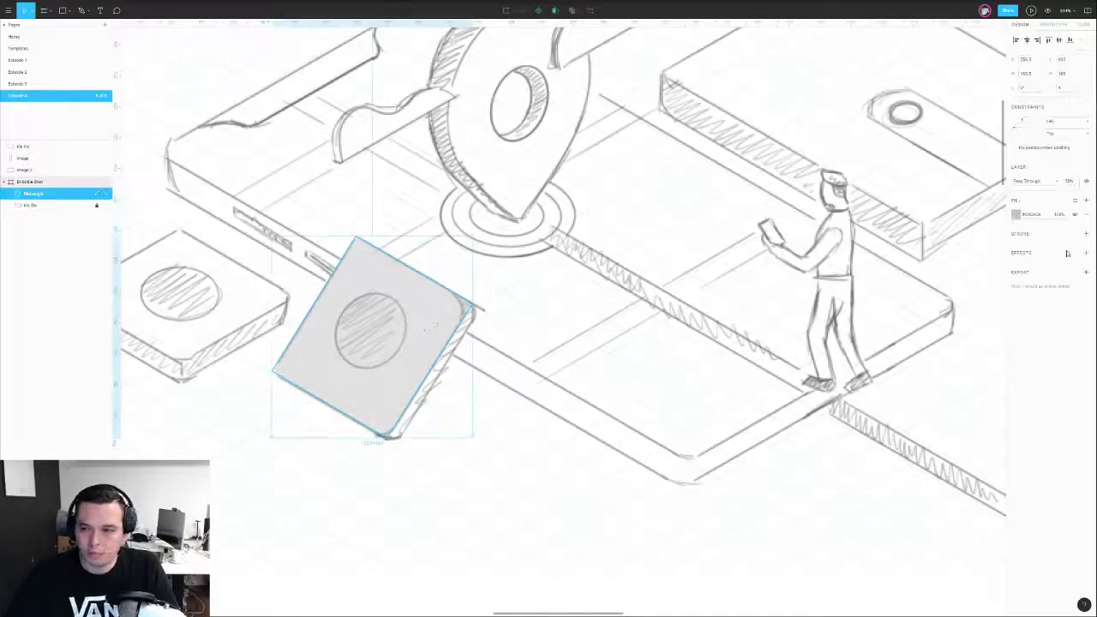
- Fill the front face with red and set its right corner's radius to 10
left_click(1016, 214)
left_click(977, 222)
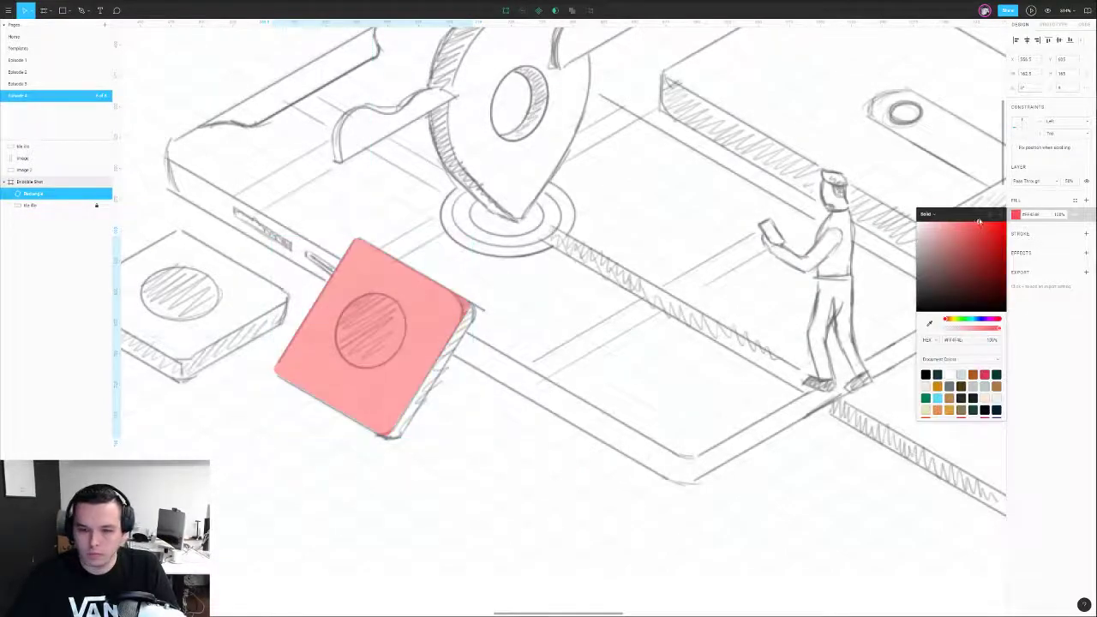
double_click(392, 329)
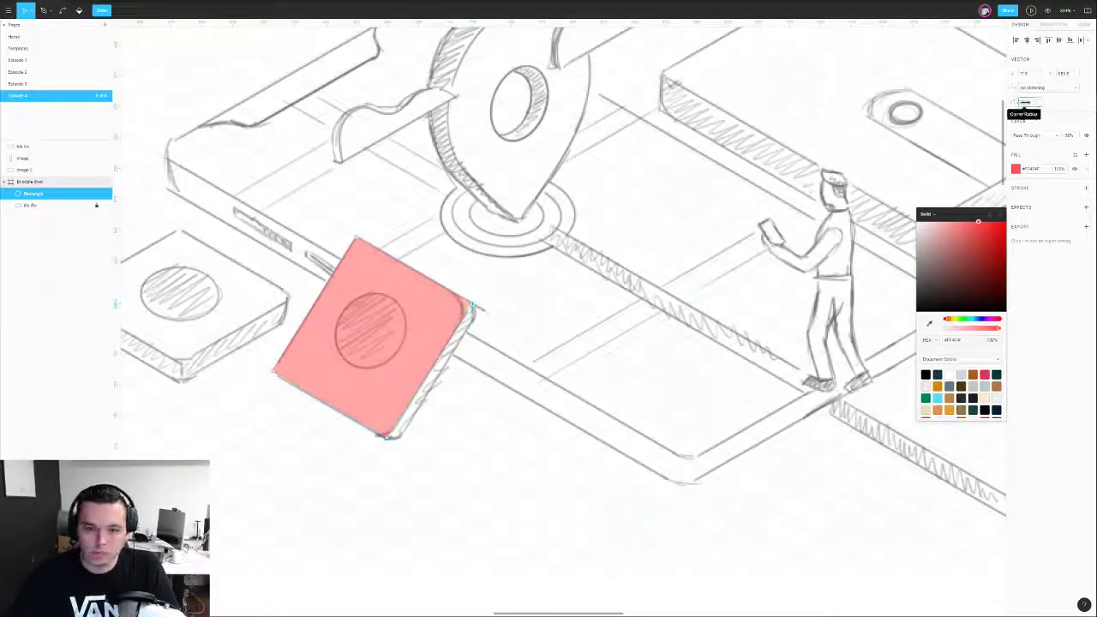
key("Escape")
- Duplicate the face slightly to the right as the tracker's side behind it, and set the front face's opacity to 100%
mouse_move(350, 348)
left_mouse_down("alt")
mouse_move(383, 352)
mouse_move(362, 351)
left_mouse_up("alt")
key("ctrl+]")
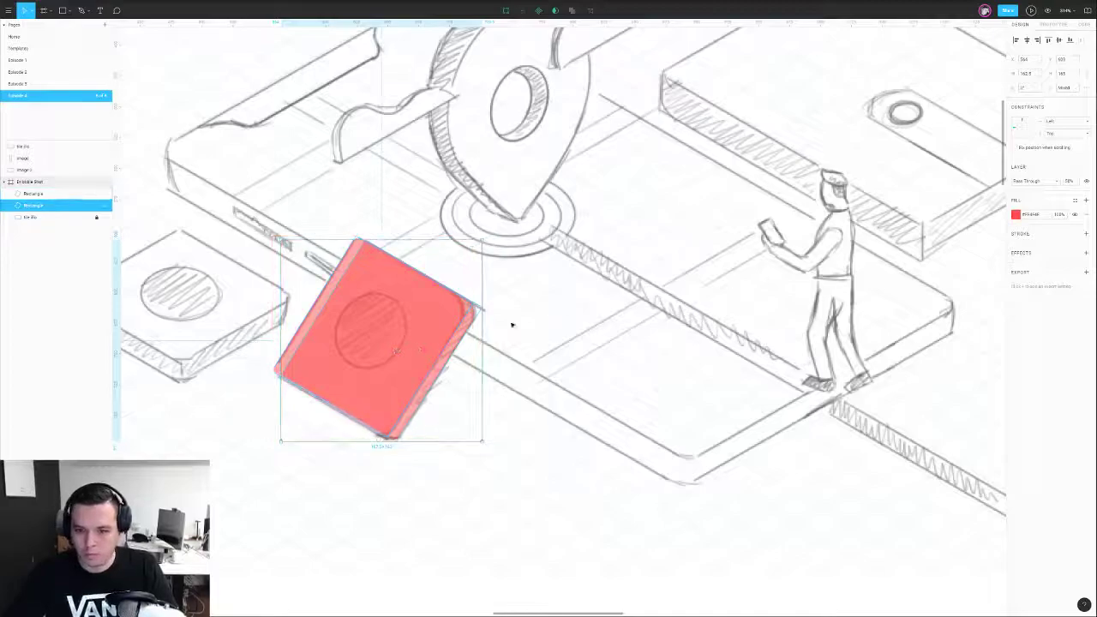
key("ctrl+]")
key("0")
left_click(531, 380)
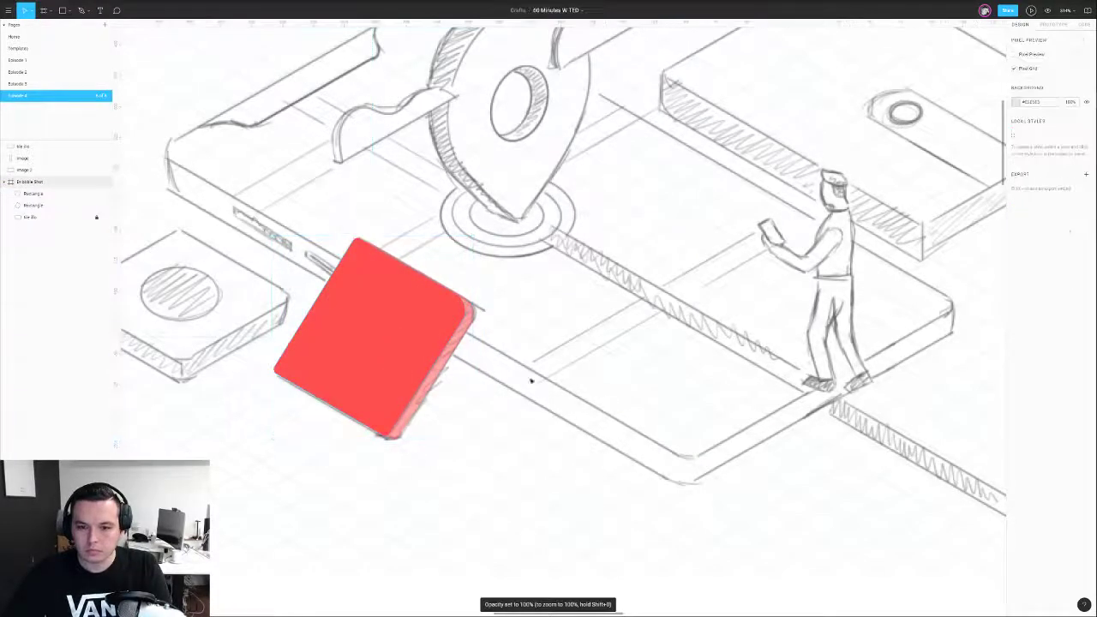
- Fill the back shape with darker grey at 100% opacity and the front face with light grey
left_click(460, 355)
left_click(1016, 214)
left_click(926, 250)
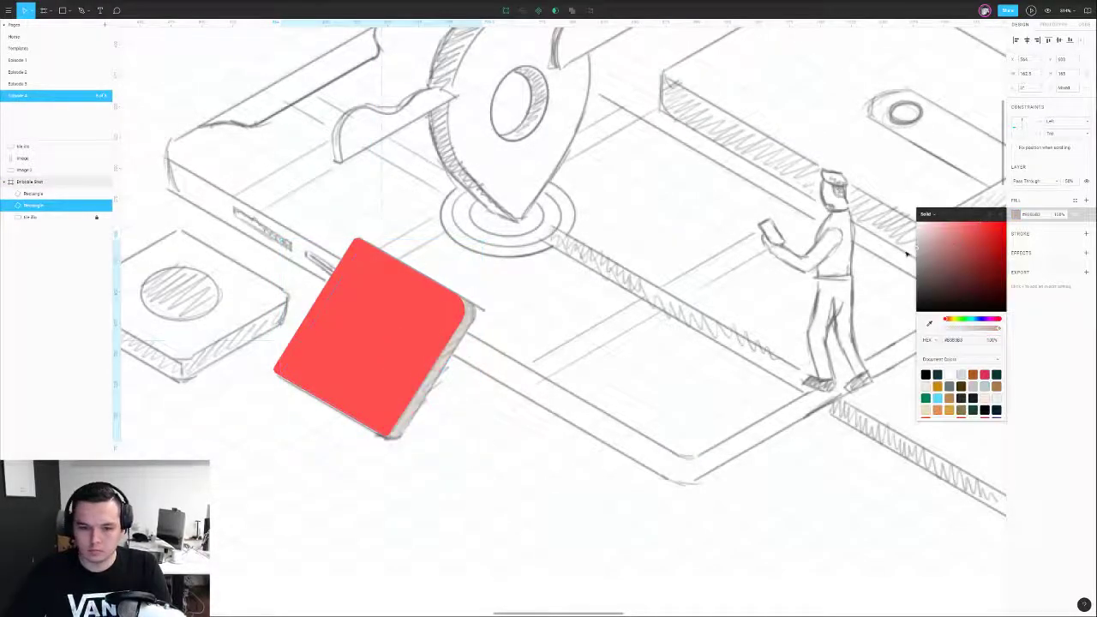
left_click(391, 309)
left_click(1015, 215)
left_click(917, 247)
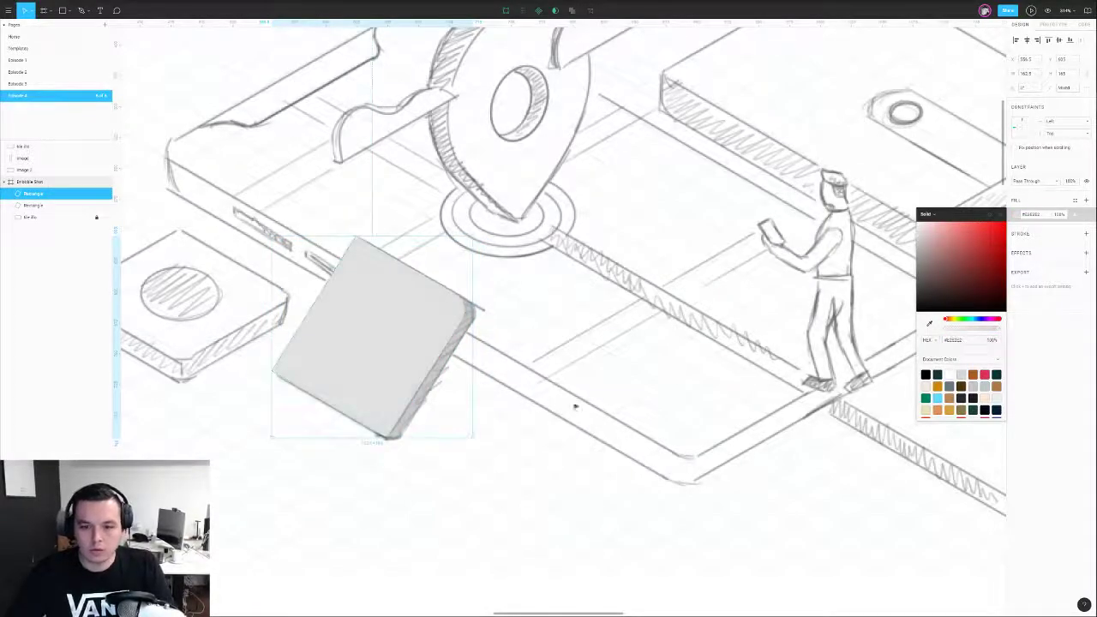
left_click(472, 323)
key("0")
left_click(521, 347)
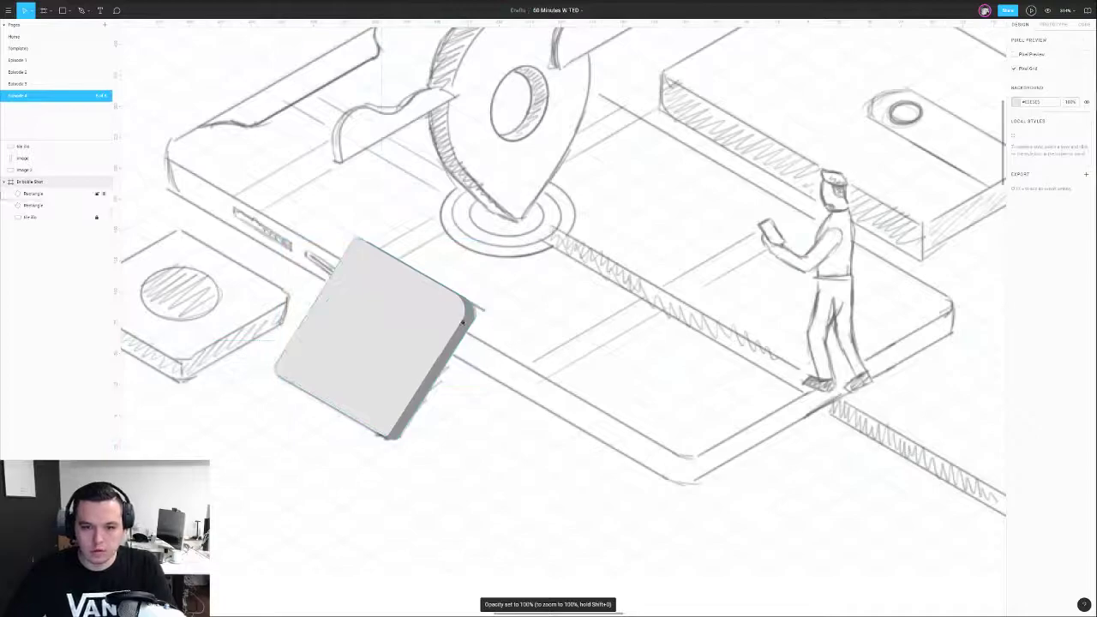
- Adjust the back shape's right and top corner points to line up with the sketched tracker edge
double_click(471, 320)
key("Escape")
scroll(484, 316, "up", 5)
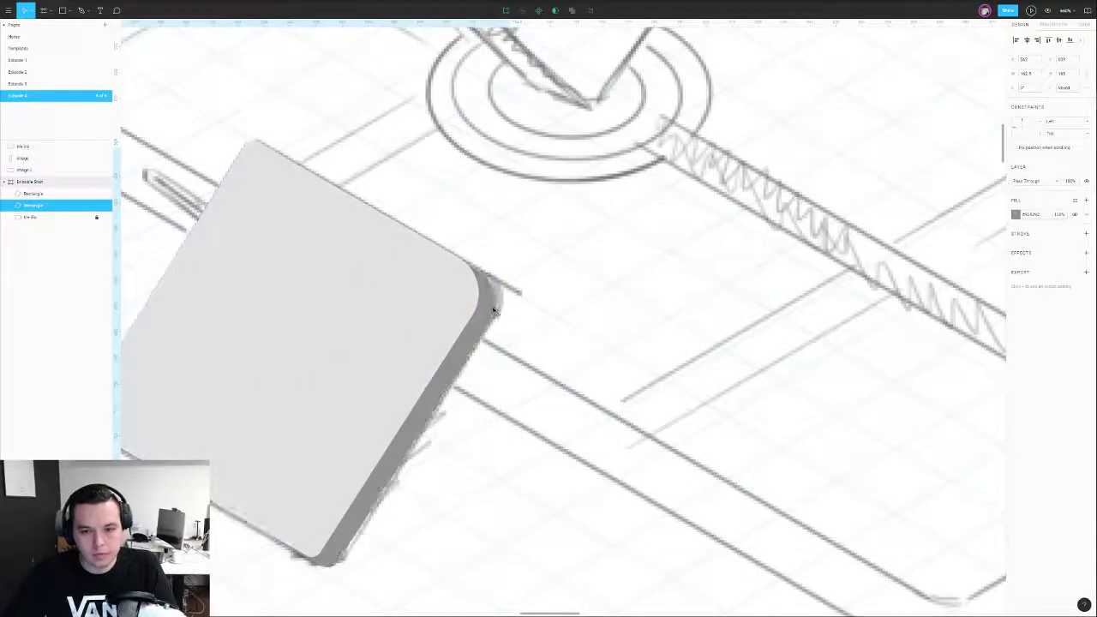
double_click(495, 310)
scroll(514, 293, "up", 5)
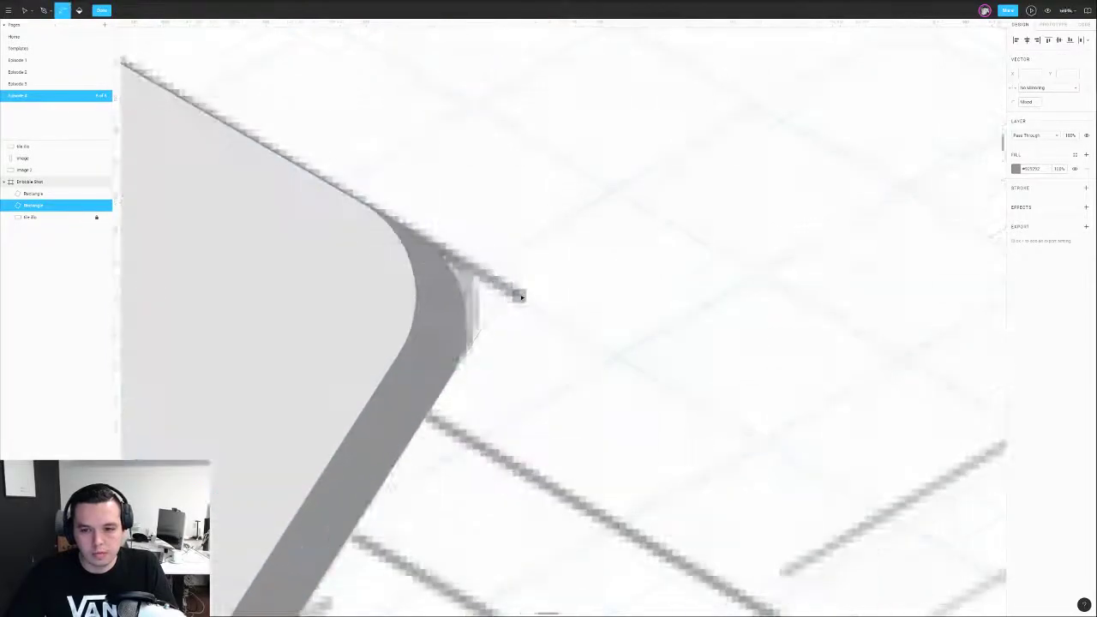
left_click_drag(510, 290, 511, 287)
left_click_drag(351, 101, 895, 380)
scroll(369, 176, "up", 3)
left_click_drag(326, 169, 318, 169)
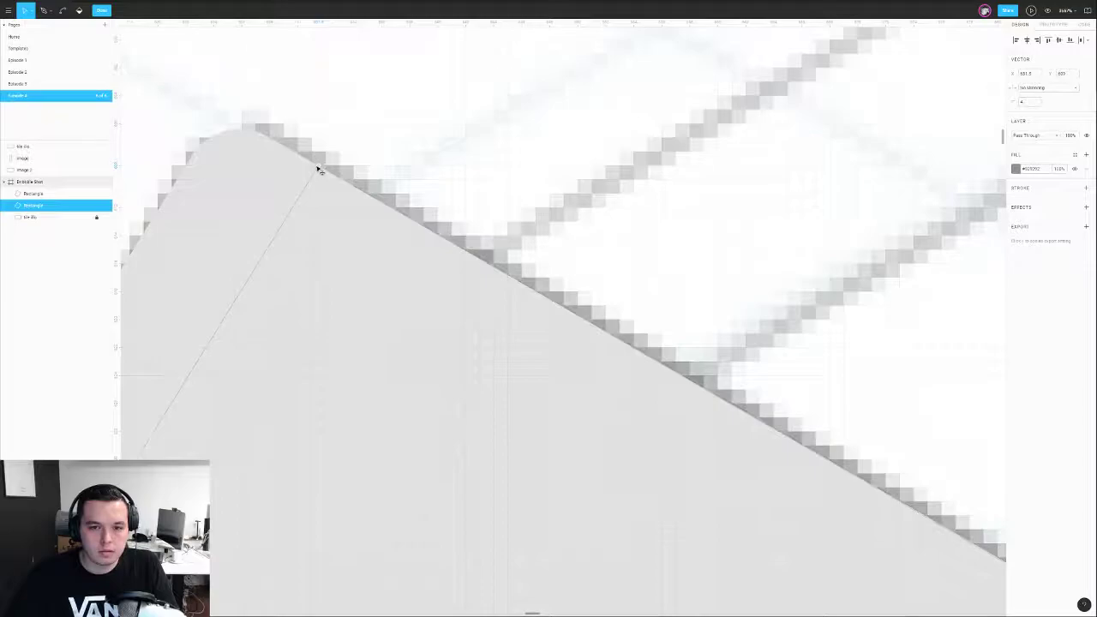
- Edit the corner radius of the back shape's bottom corner point
scroll(318, 169, "down", 8)
scroll(369, 289, "up", 5)
left_click(350, 262)
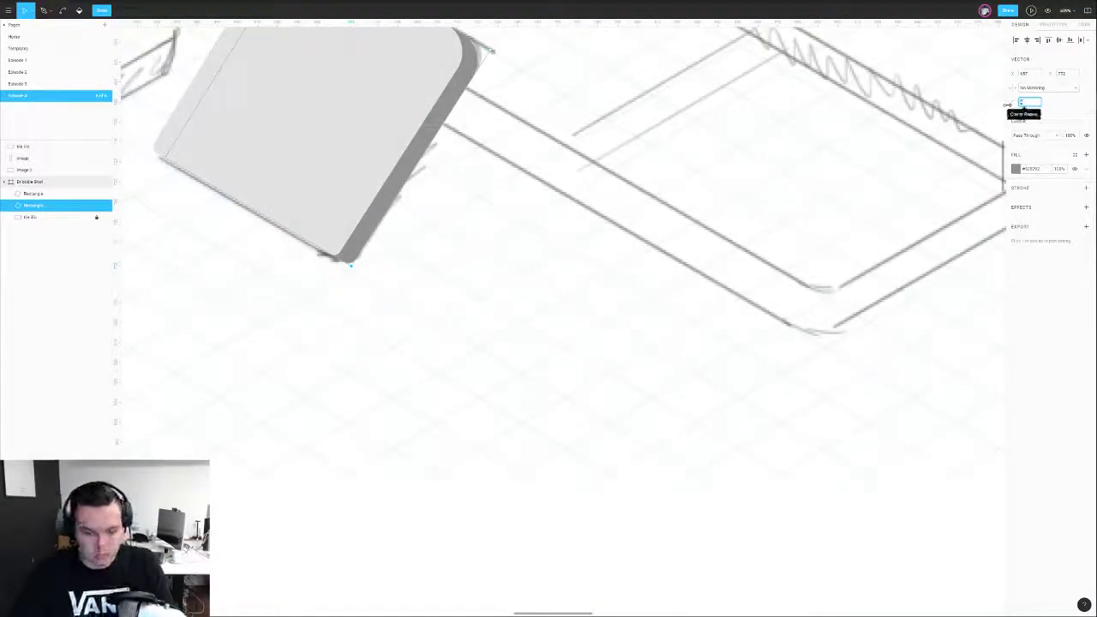
key("Escape")
key("Escape")
left_click_drag(522, 181, 605, 354)
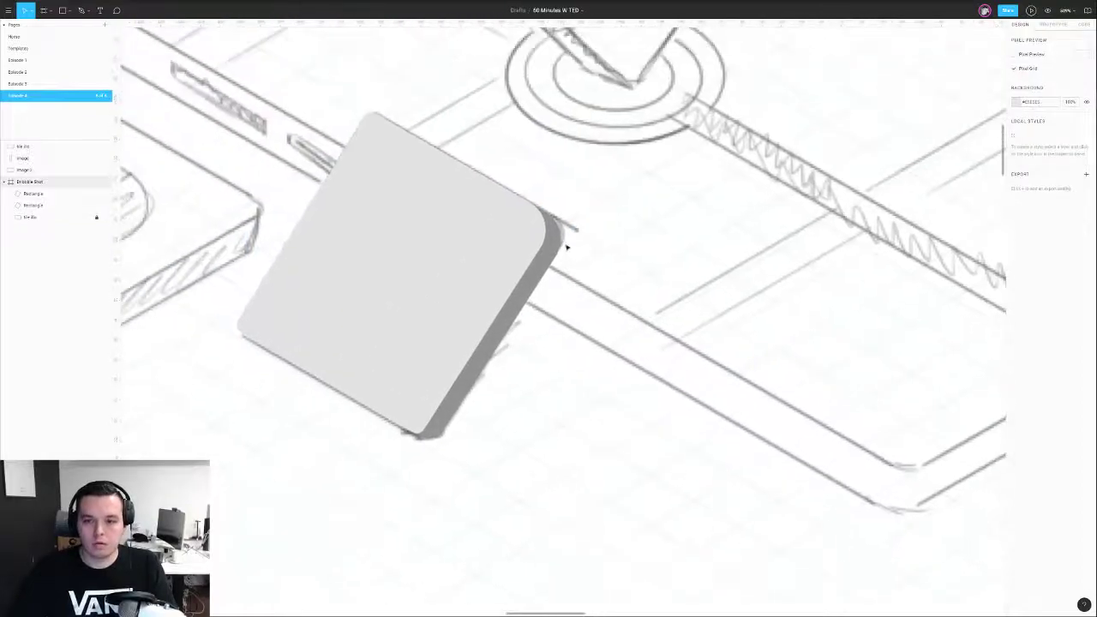
scroll(599, 242, "up", 1)
- Check the front face's right corner radius and adjust the back shape's right corner radius to match it
double_click(541, 249)
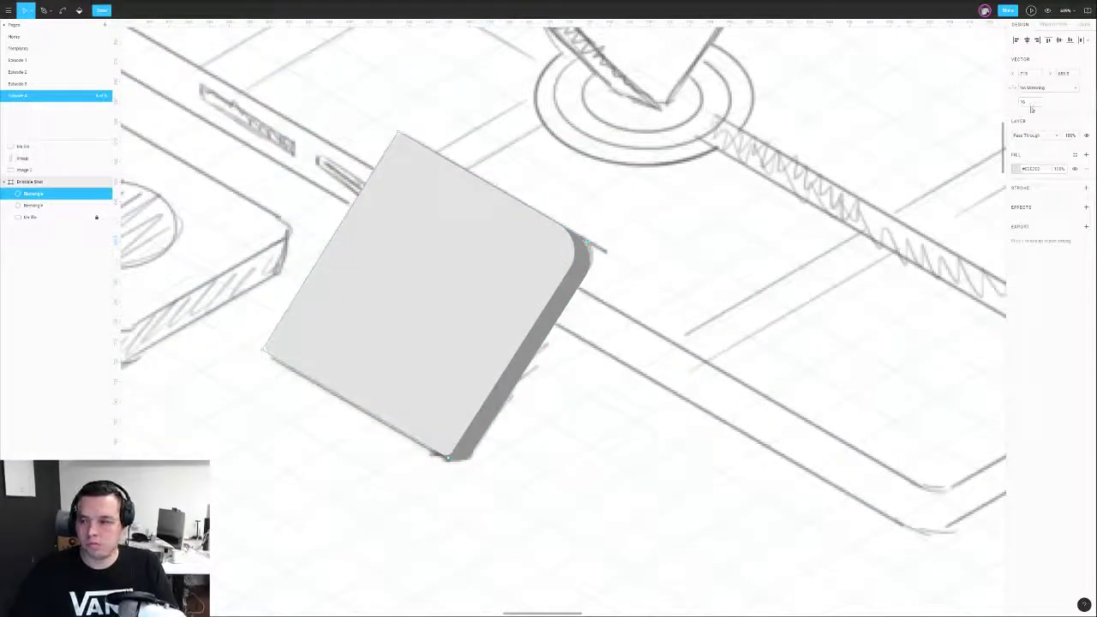
key("Escape")
double_click(577, 283)
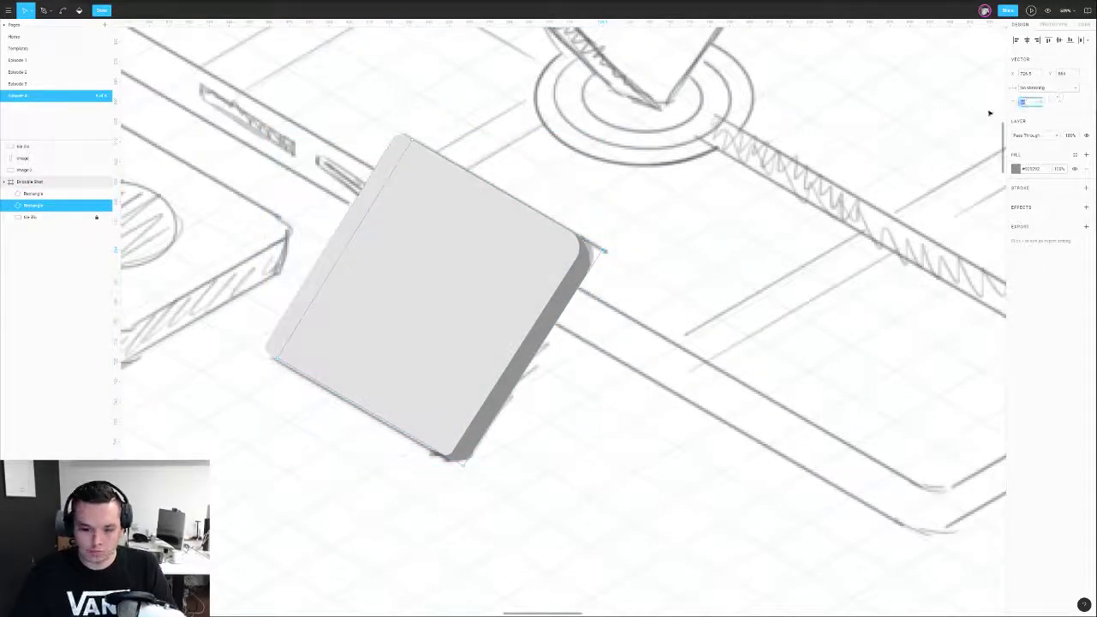
key("Escape")
key("Escape")
- Increase the corner radius of the front face's left corner point
left_click_drag(381, 336, 414, 384)
double_click(511, 360)
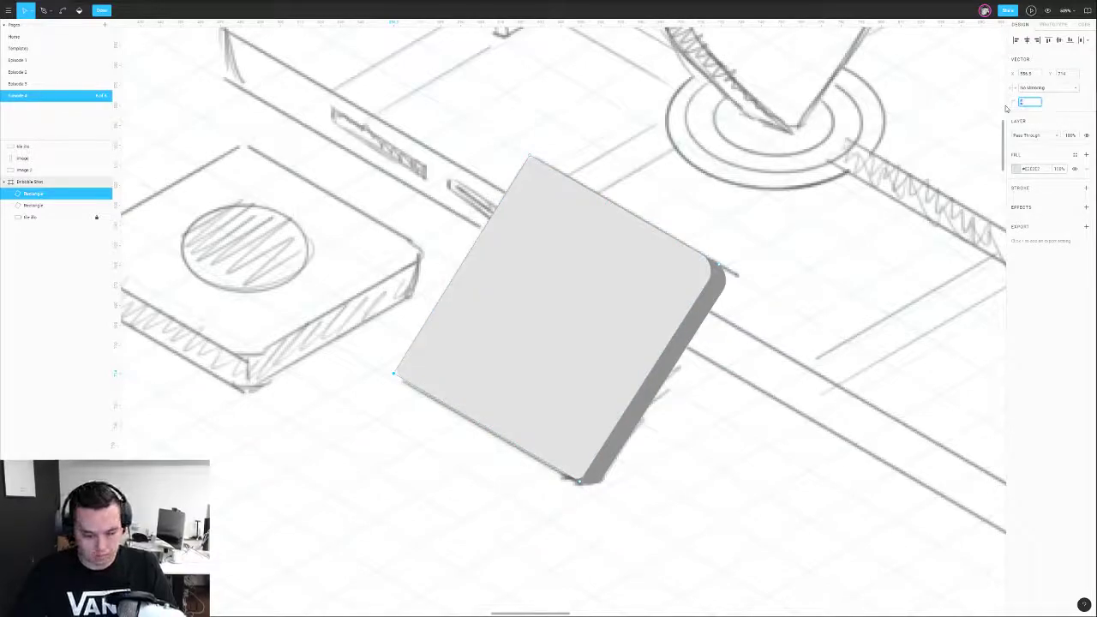
key("Escape")
key("Escape")
- Try a corner radius of 6 on the front face's top and bottom corner points, then undo it and leave vector editing
double_click(622, 248)
left_click(529, 155)
left_click(579, 481, "shift")
left_click(1021, 103)
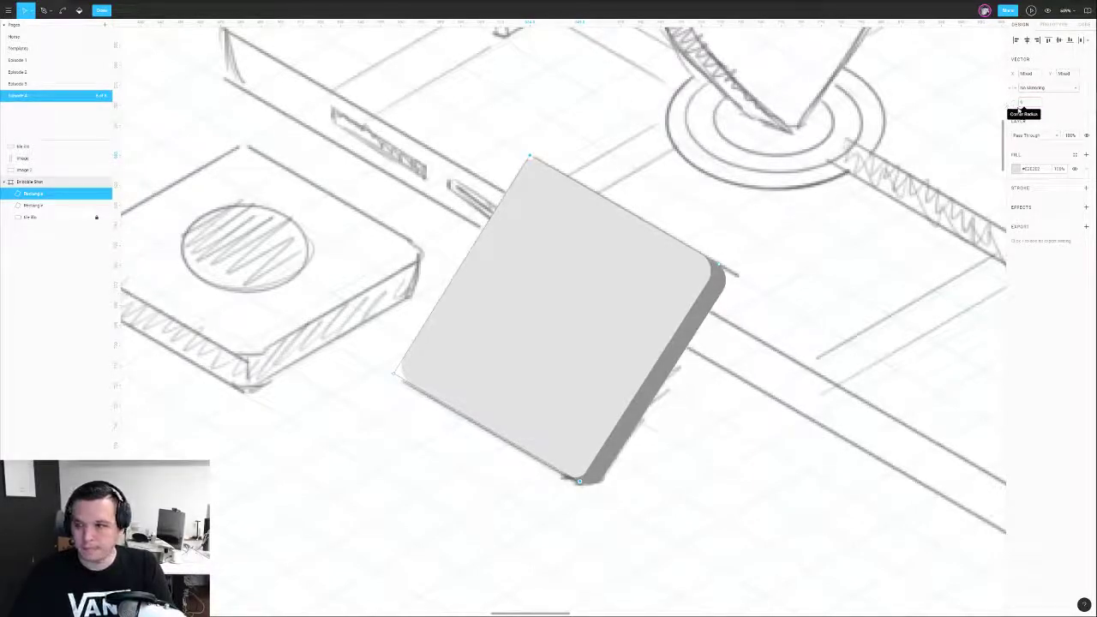
key("6")
key("ctrl+z")
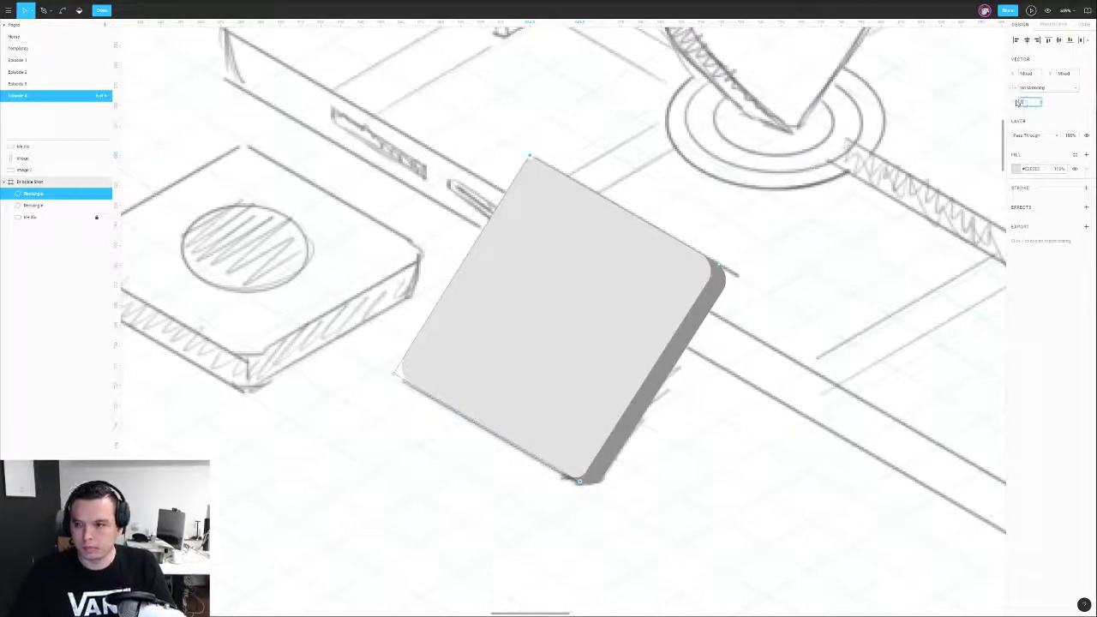
key("Escape")
key("Escape")
- Set the opacity of the tilted tracker's front face and back shape to 50% to reveal the sketch underneath
scroll(766, 230, "down", 5)
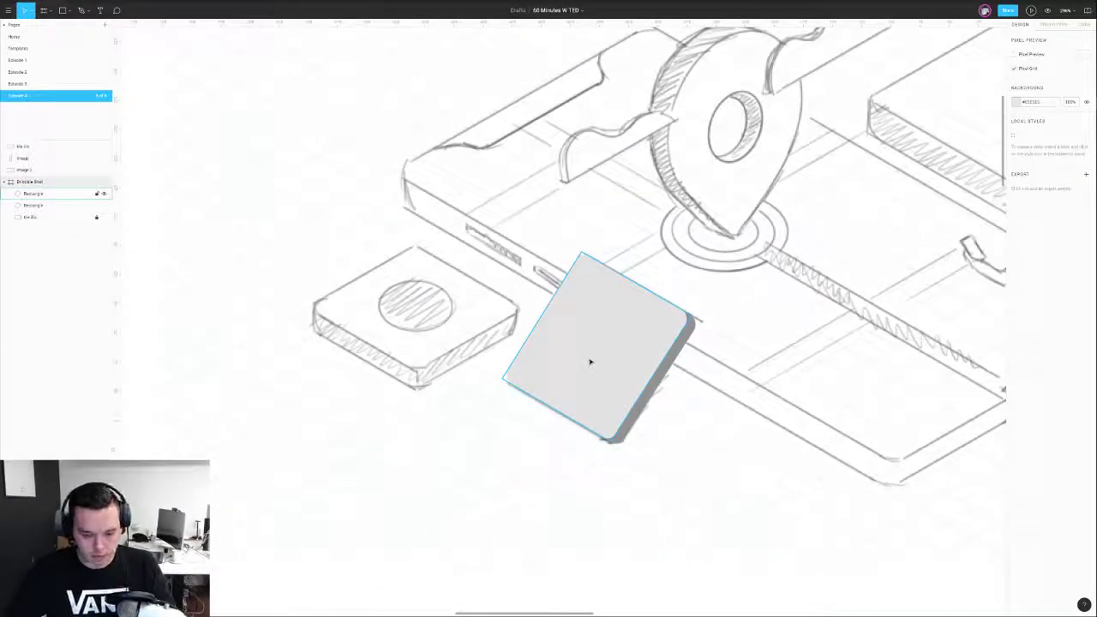
left_click(595, 351)
key("5")
left_click(676, 359)
key("5")
key("Escape")
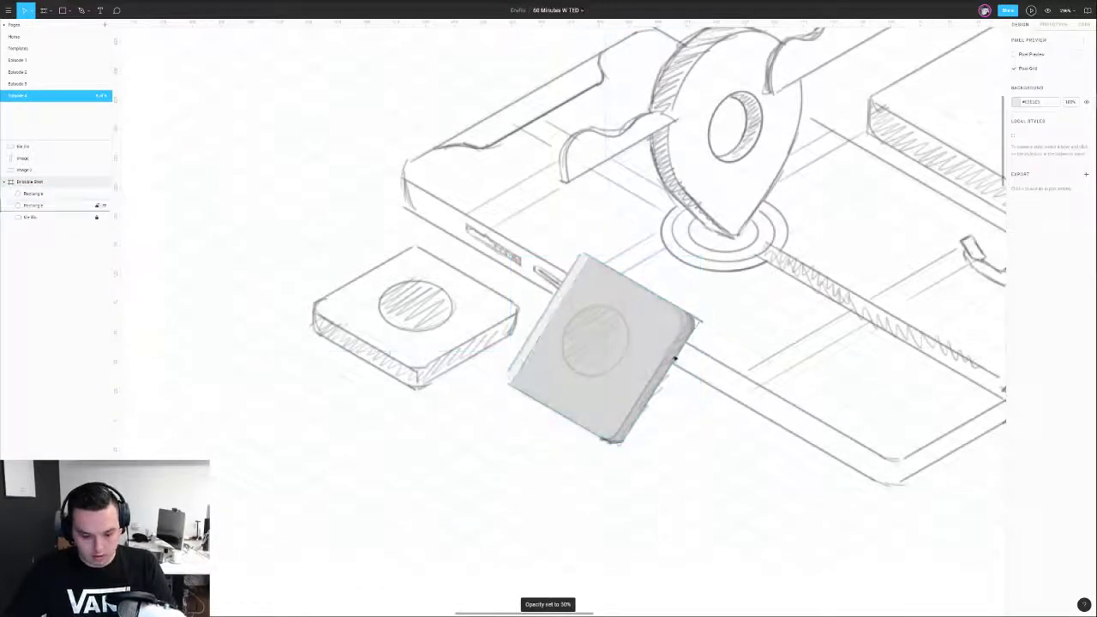
- Draw an ellipse about 55 by 62 over the sketched circle on the tilted tracker and rotate it to match
key("o")
left_click_drag(567, 304, 634, 376)
scroll(642, 357, "up", 3)
mouse_move(637, 271)
left_mouse_down()
mouse_move(653, 294)
mouse_move(632, 318)
mouse_move(588, 325)
left_mouse_up()
left_click(589, 294)
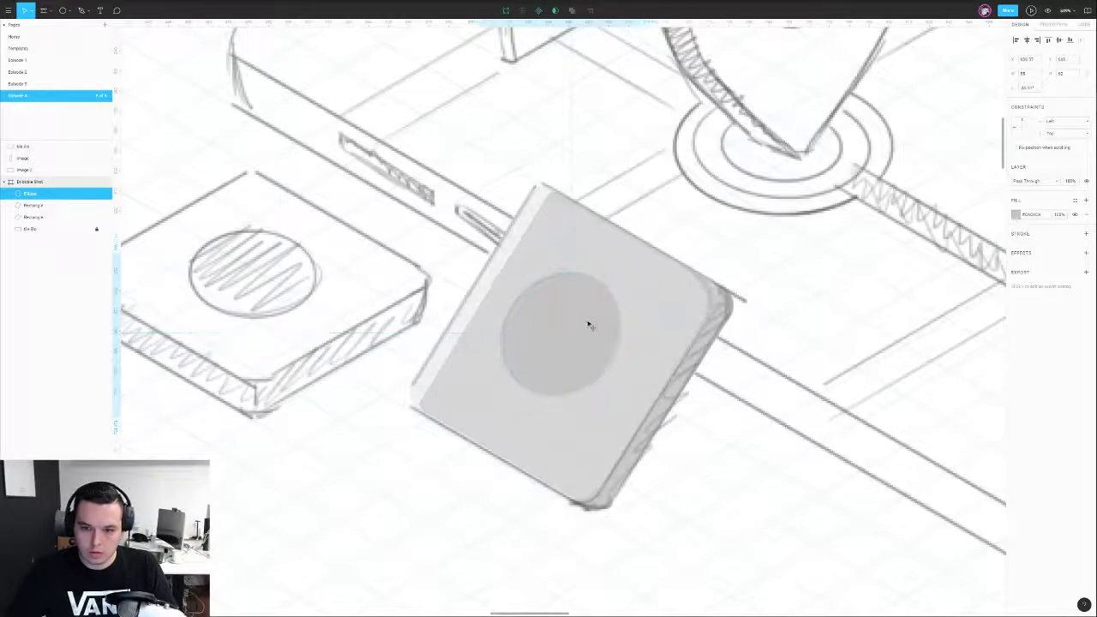
- Restore the tilted tracker's front face and back shape to 100% opacity
scroll(600, 310, "down", 3)
left_click(626, 283)
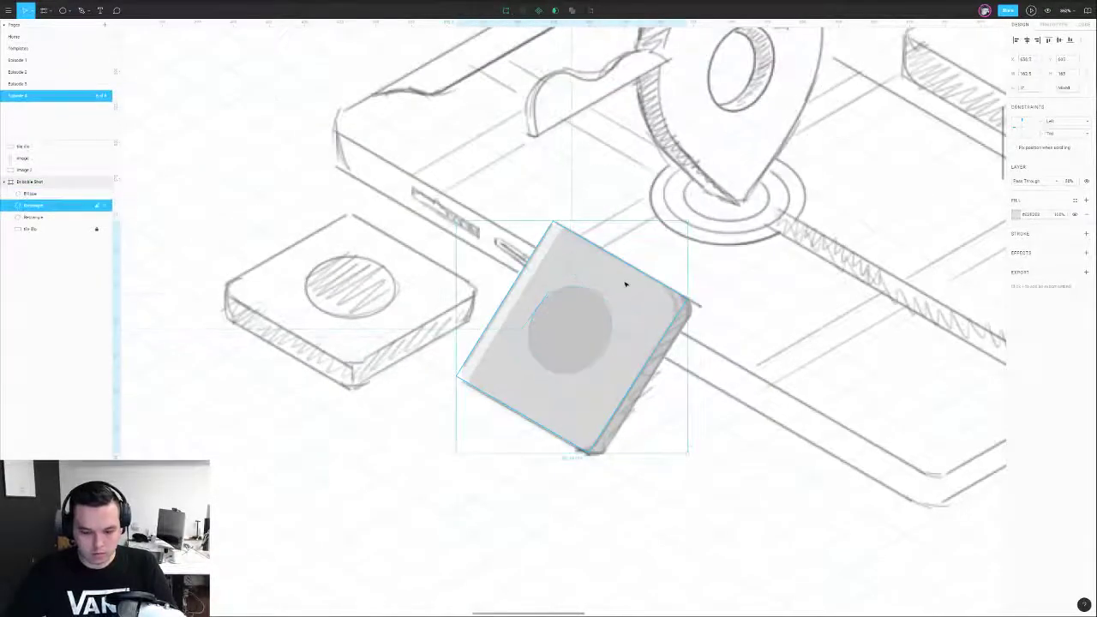
key("0")
left_click(600, 318)
left_click(766, 350)
left_click_drag(586, 371, 672, 385)
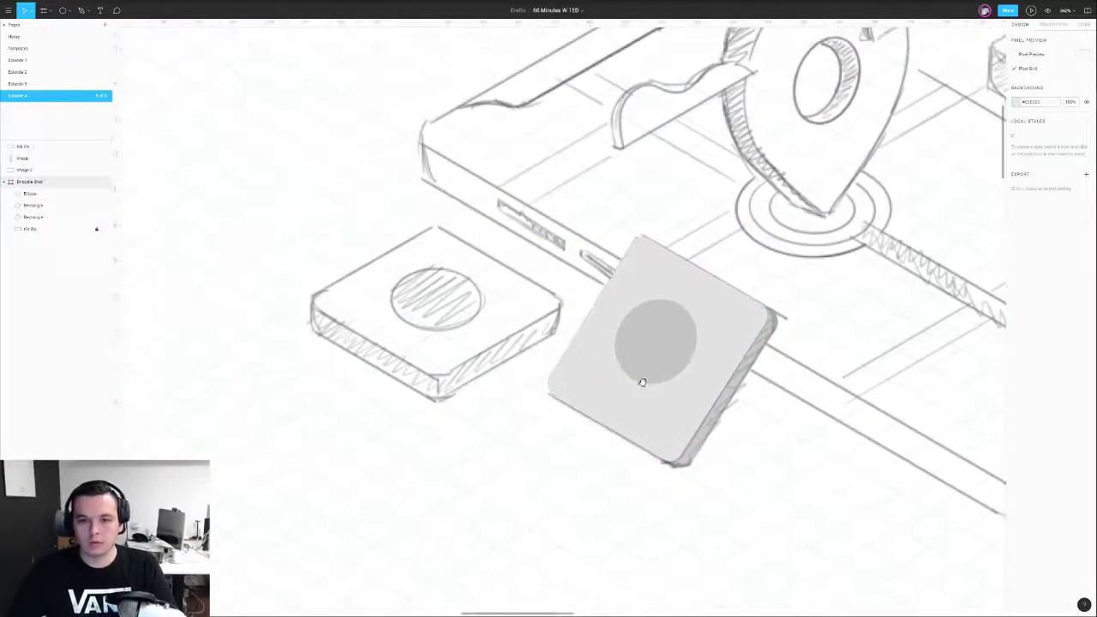
left_click(762, 360)
key("0")
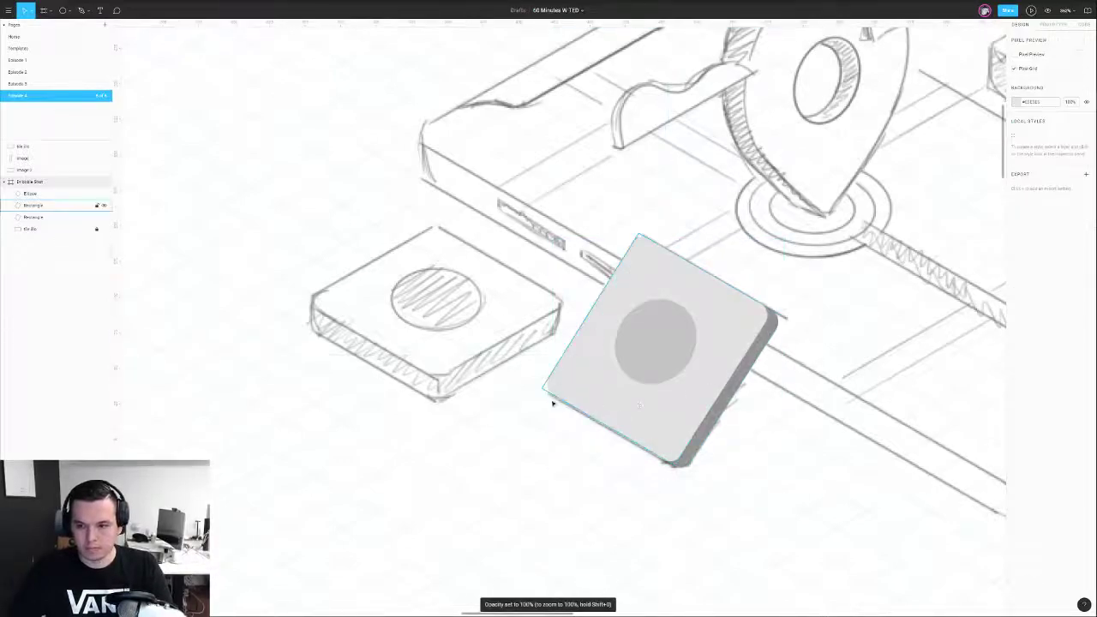
- Trace the flat tracker's top face as a closed four-point outline with the Pen tool
left_click_drag(443, 360, 438, 416)
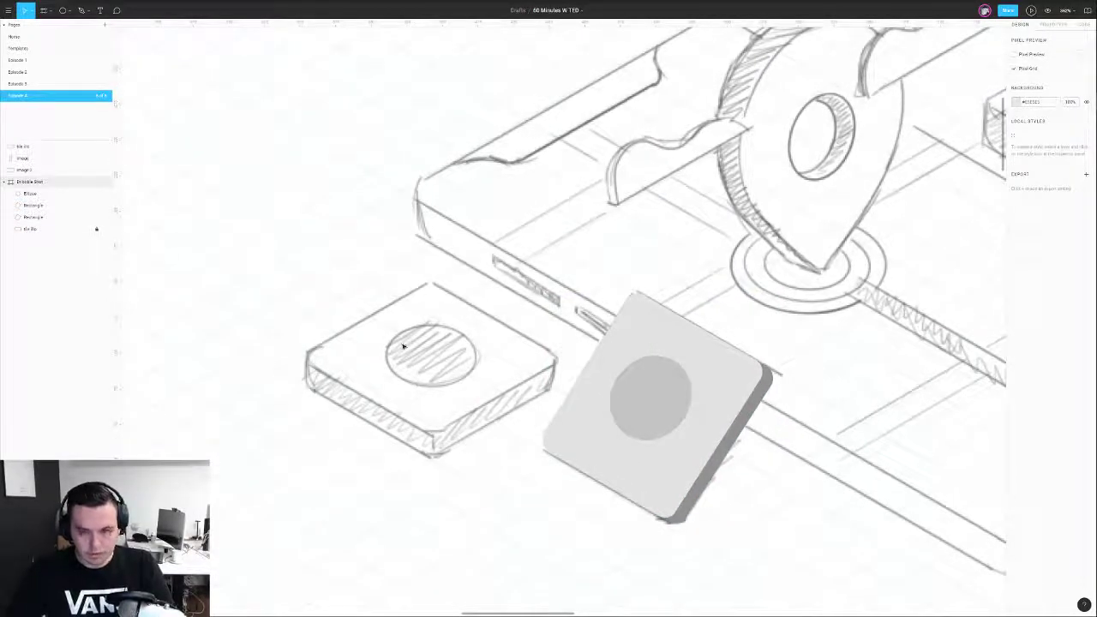
key("p")
left_click(433, 283)
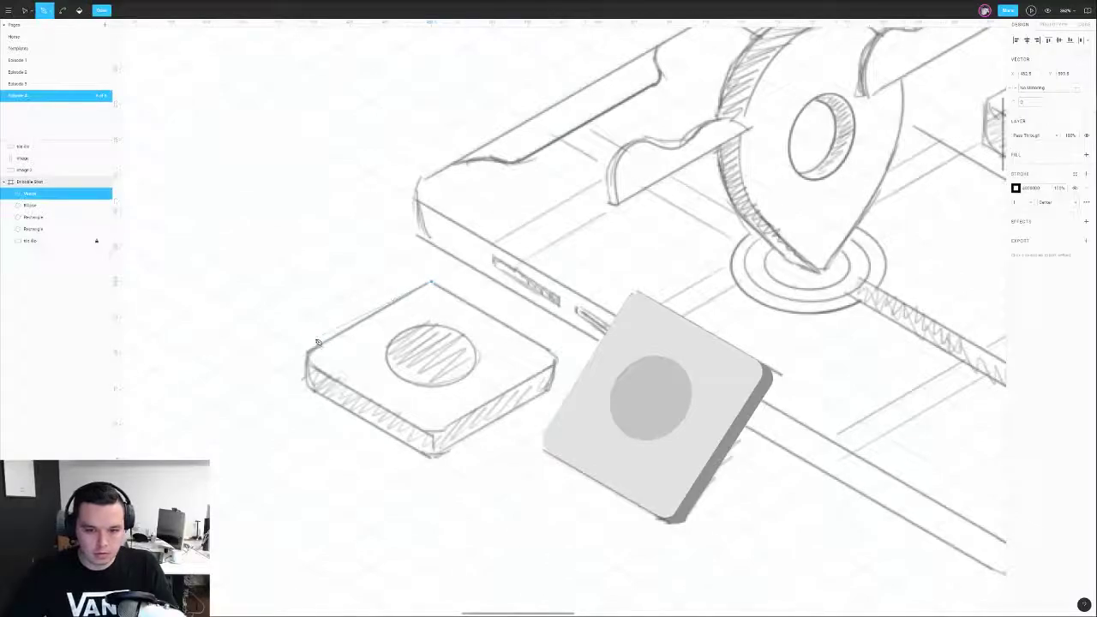
left_click(312, 354)
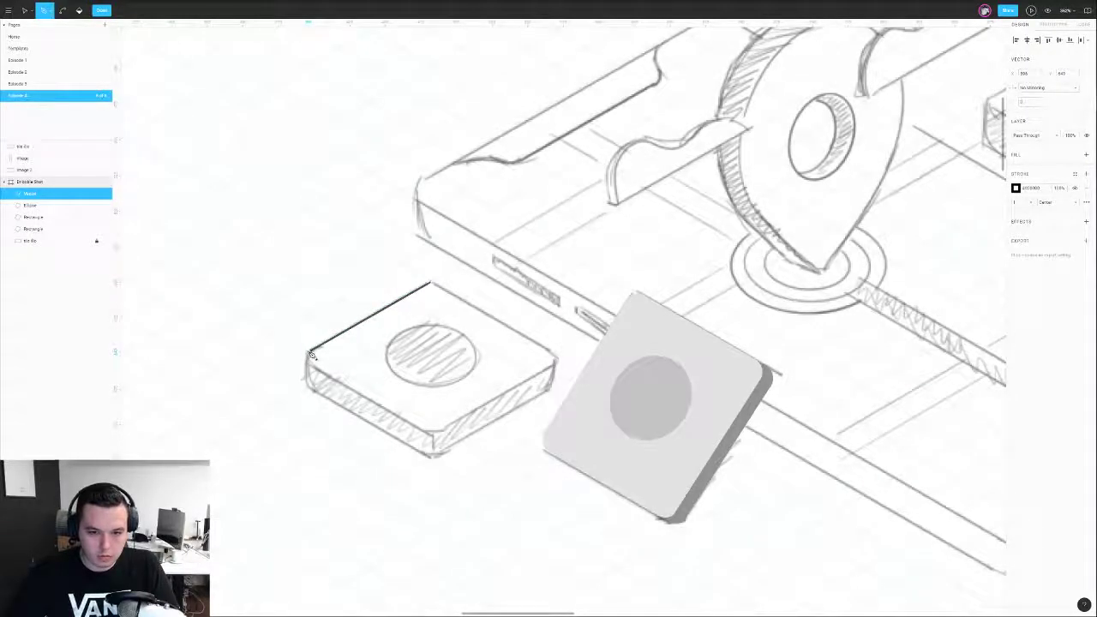
left_click(442, 430)
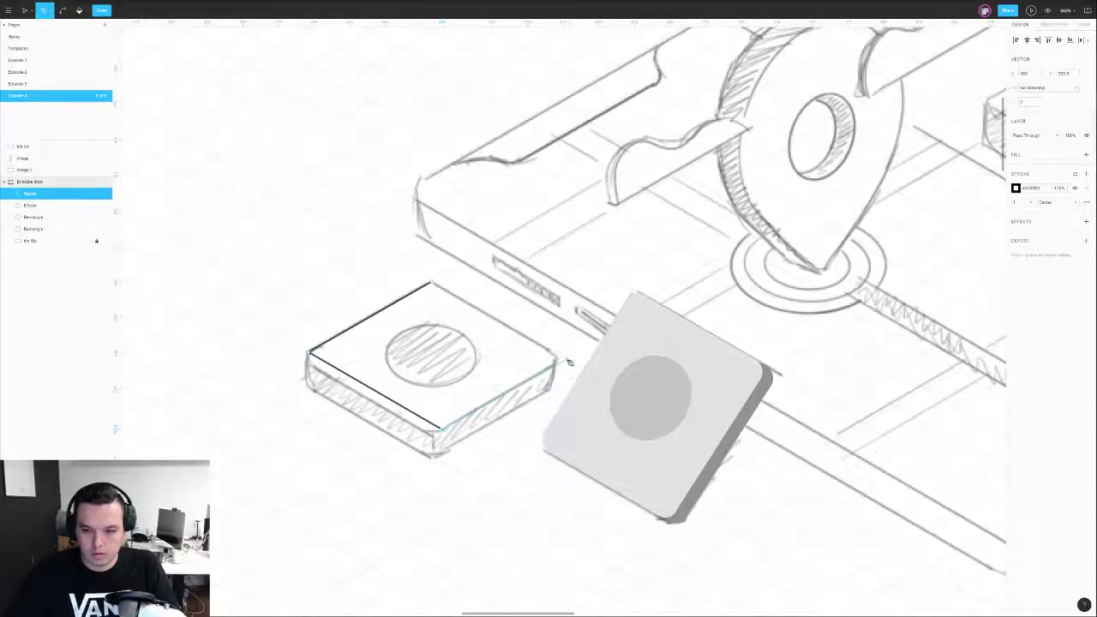
left_click(564, 359)
left_click(431, 283)
key("Escape")
- Round the corner points of the flat tracker's top outline, tuning the radius of its left and right points
left_click_drag(248, 261, 596, 479)
key("Return")
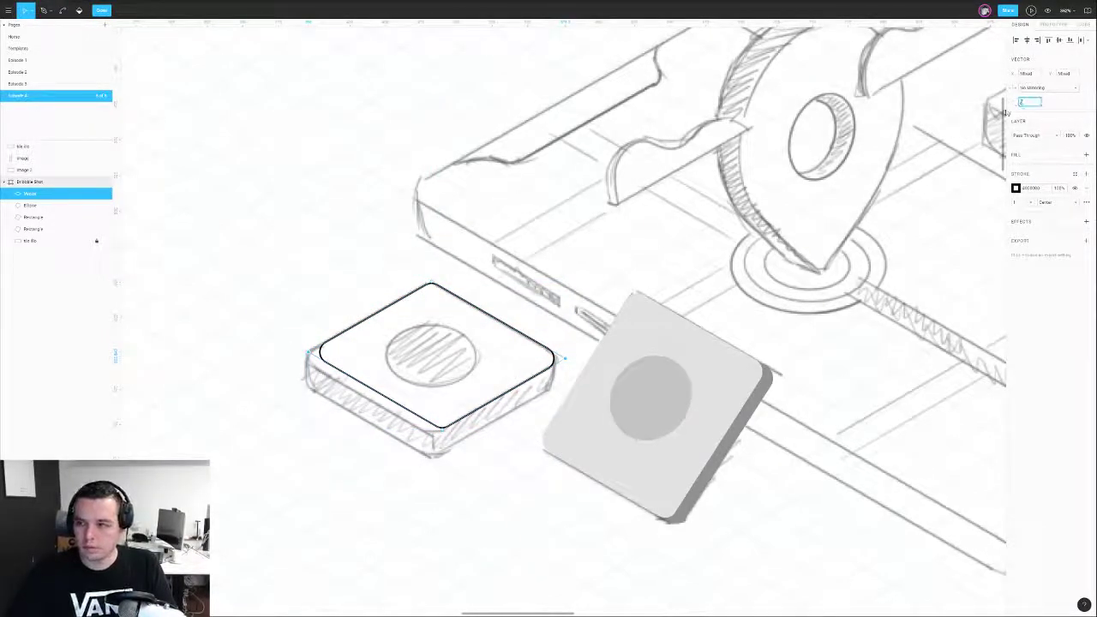
key("Return")
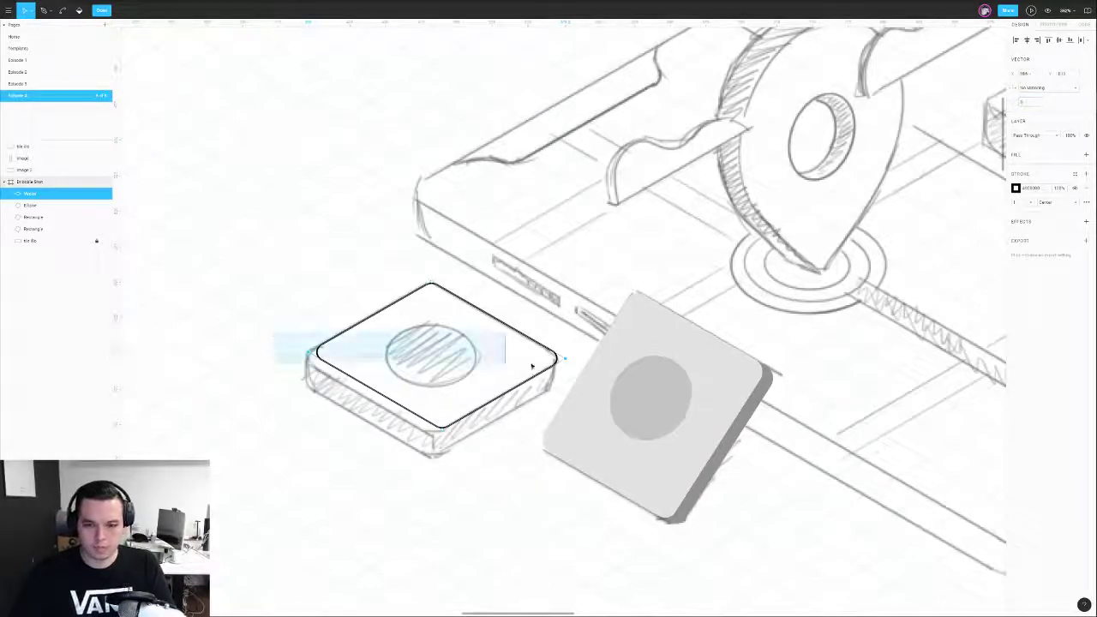
left_click(1028, 102)
key("Return")
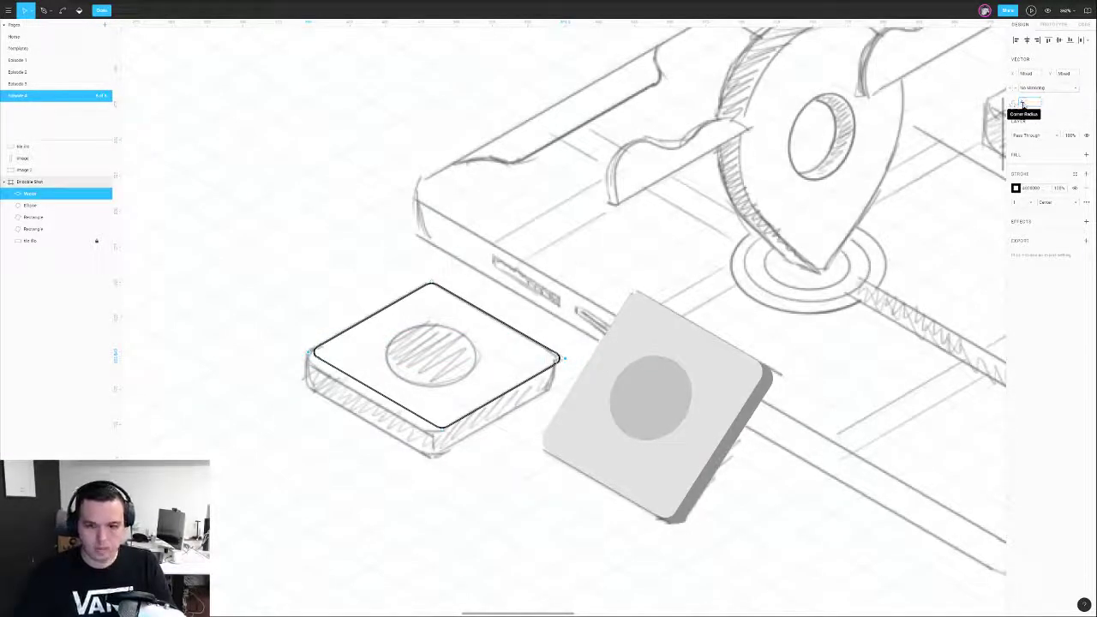
double_click(294, 255)
double_click(392, 308)
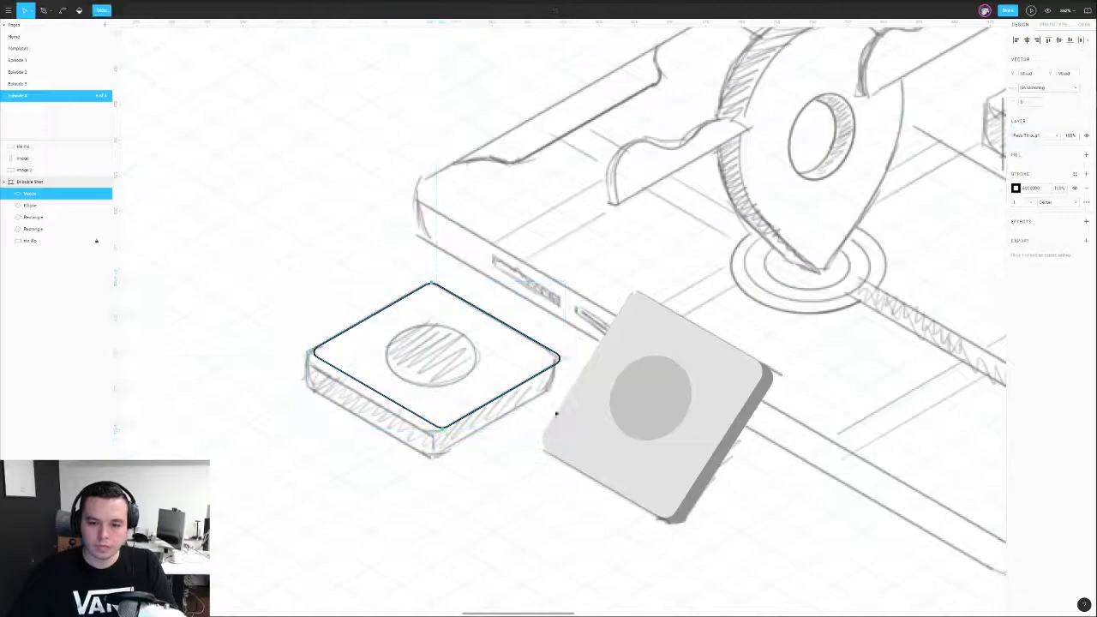
key("Escape")
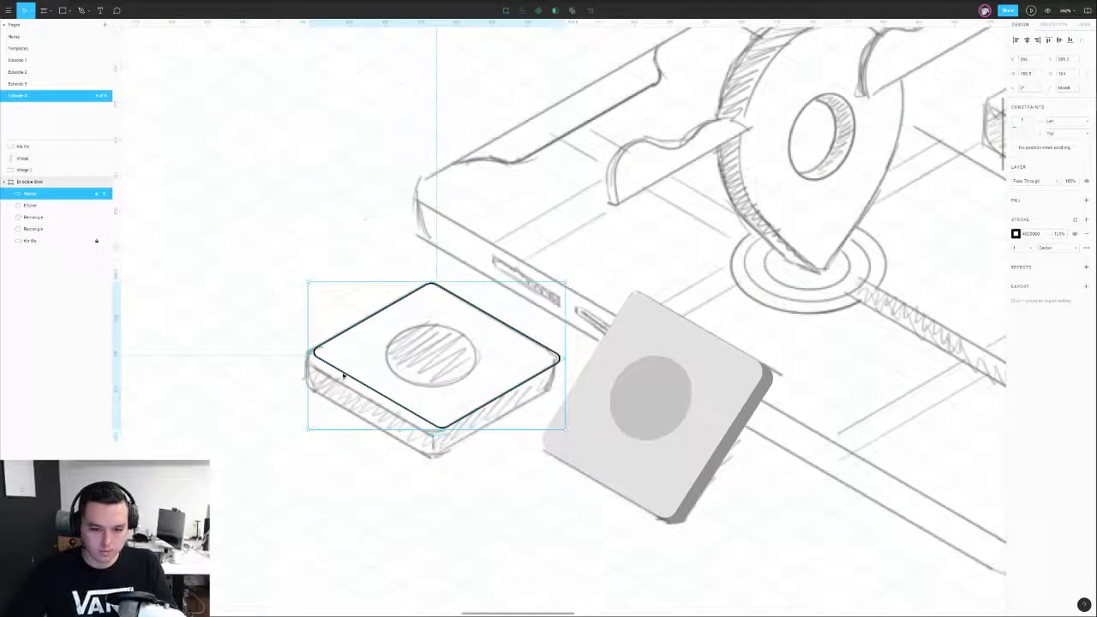
- Duplicate the flat tracker's top outline and move the copy about 16 px down for the tracker's thickness
key("ctrl+c")
key("ctrl+v")
key("shift+Down")
key("shift+Down")
key("Up")
key("Up")
key("Up")
- Copy the tilted tracker's ellipse onto the flat tracker and apply the top outline's stroke-only style to it
left_click(627, 396)
left_click_drag(627, 397, 443, 401)
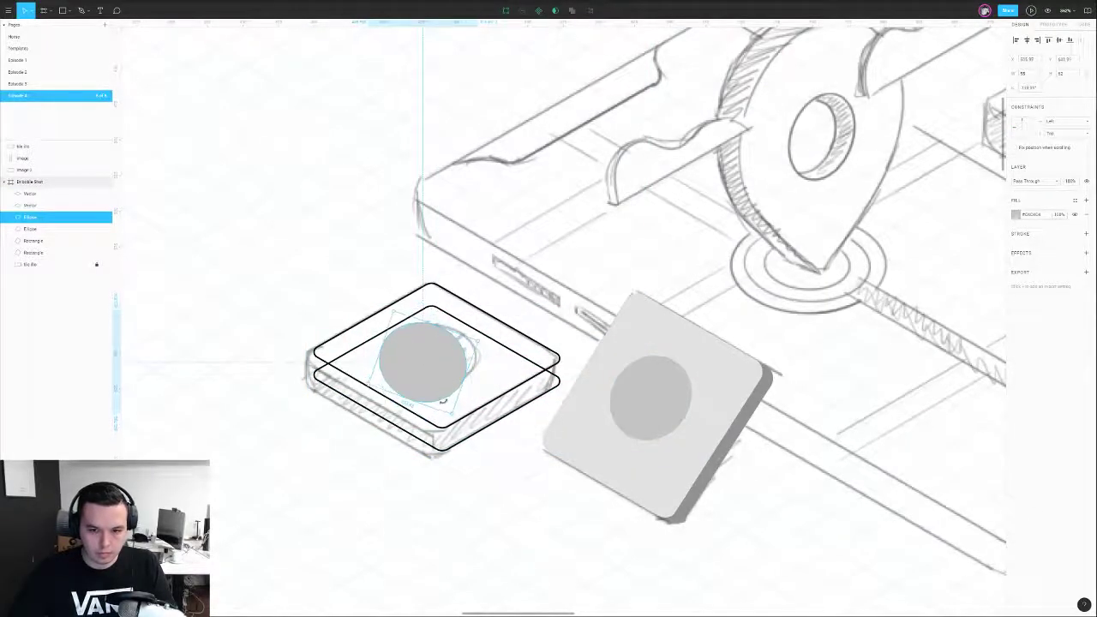
right_click(460, 297)
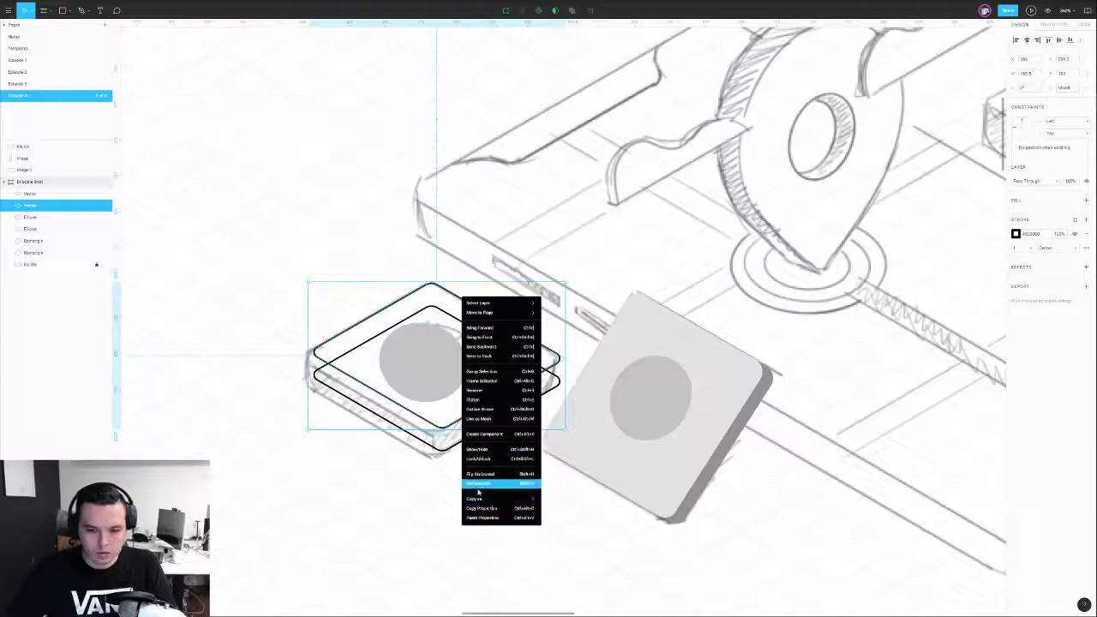
left_click(481, 511)
left_click(416, 372)
key("ctrl+alt+v")
- Rotate, narrow and position the copied ellipse to fit the sketched circle on the flat tracker
scroll(377, 453, "up", 5)
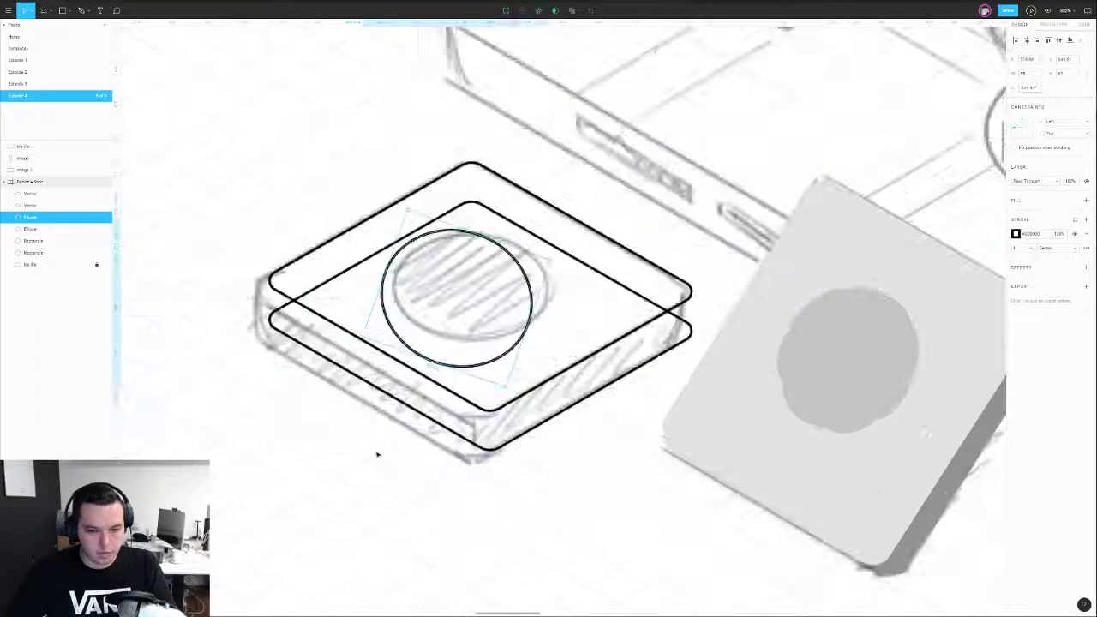
left_click_drag(436, 355, 445, 332)
mouse_move(535, 266)
left_mouse_down()
mouse_move(552, 263)
mouse_move(571, 225)
mouse_move(519, 253)
left_mouse_up()
scroll(517, 255, "down", 3)
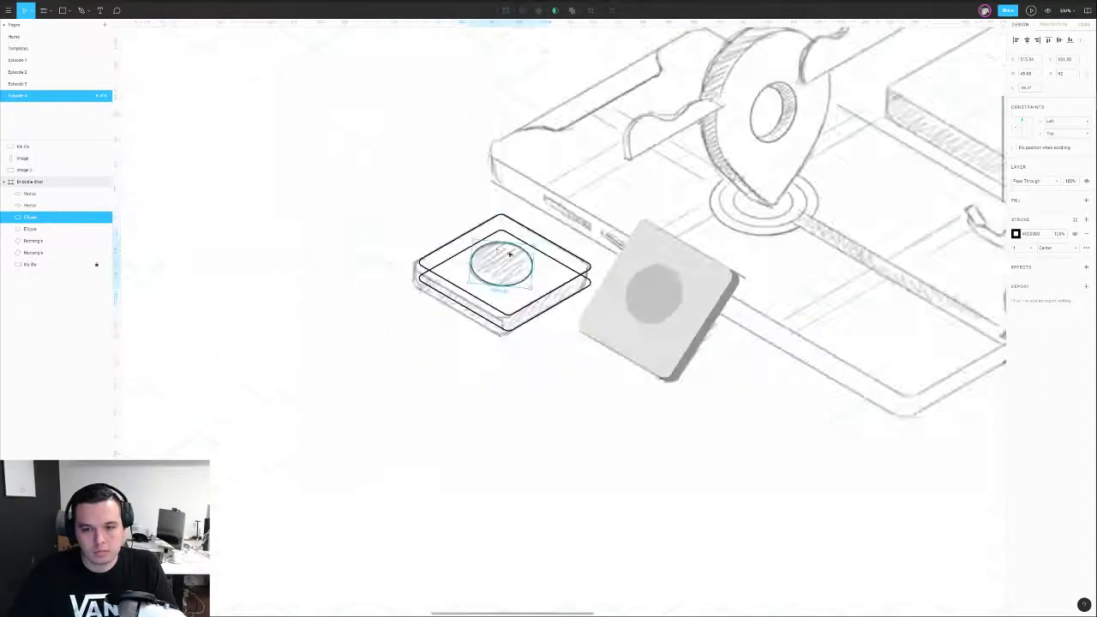
left_click(398, 213)
- Replace the black stroke with a solid grey fill on the flat tracker's lower and upper shapes
left_click_drag(431, 204, 412, 206)
left_click(419, 294)
scroll(415, 289, "up", 3)
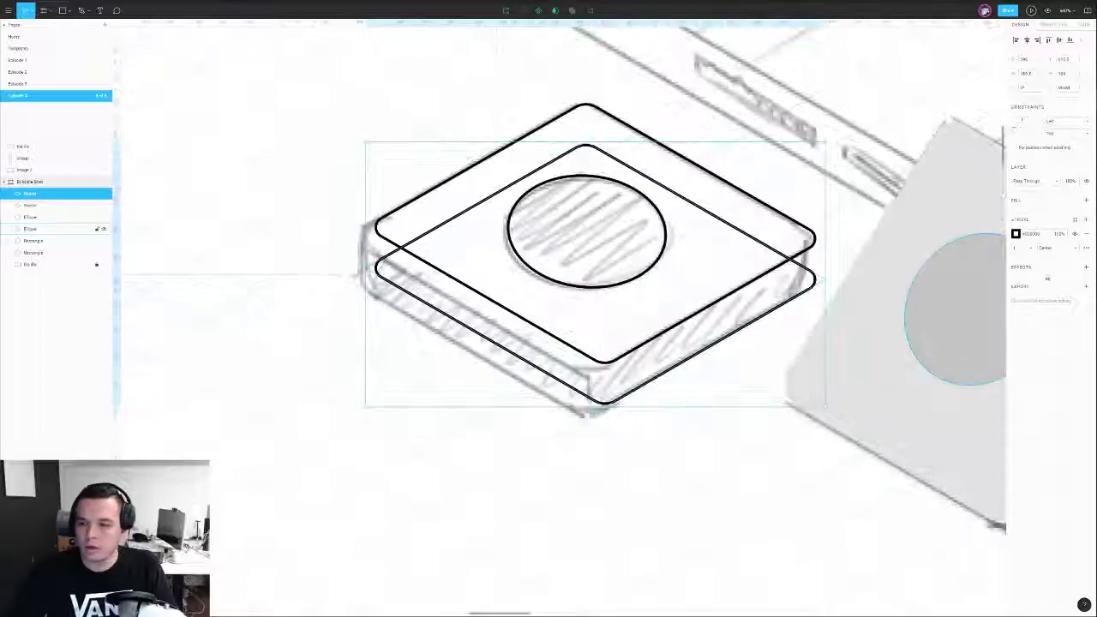
left_click(1086, 233)
left_click(1086, 200)
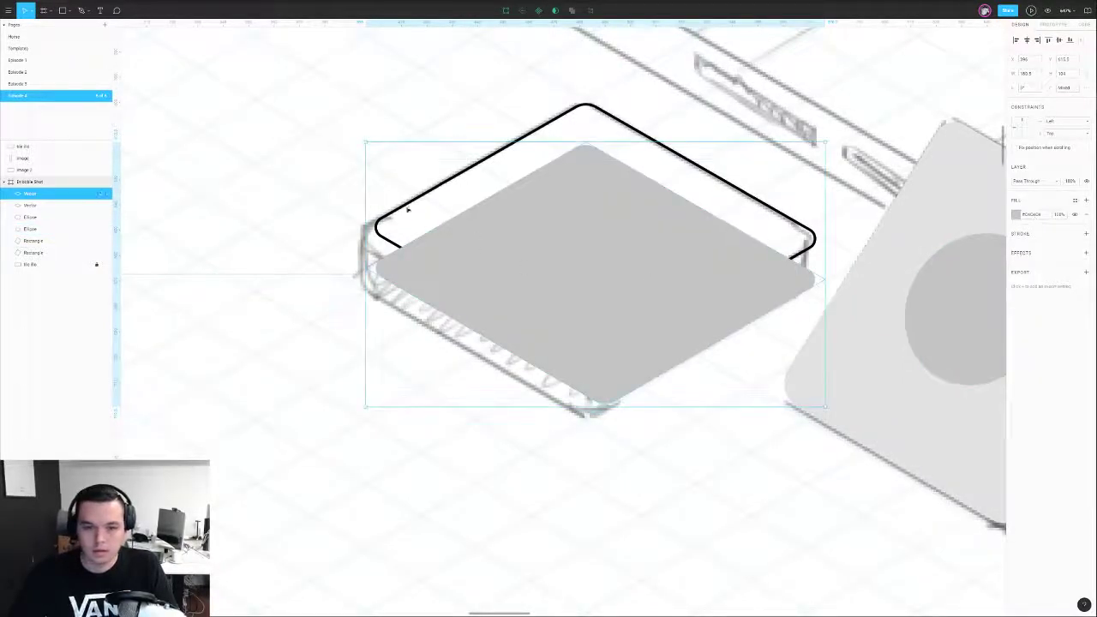
left_click(415, 205)
left_click(1087, 201)
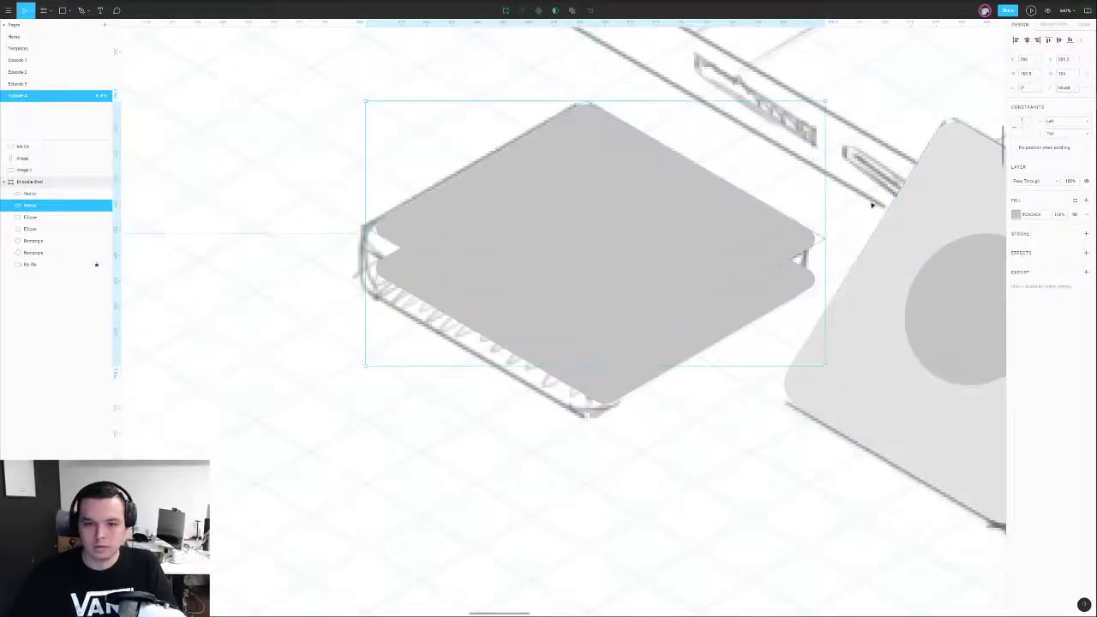
- Bring the flat tracker's top face in front of the lower shape and lighten its fill to a pale grey
key("ctrl+]")
left_click(1014, 214)
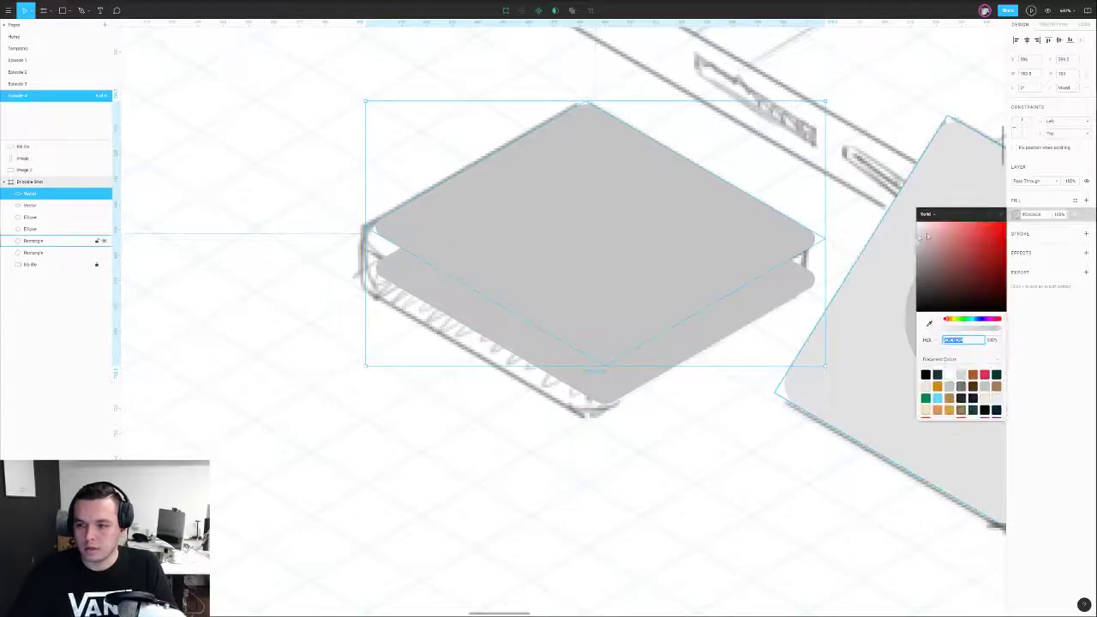
left_click(923, 236)
- Send the flat tracker's top face and lower shape together behind the ellipses
left_click(680, 342, "shift")
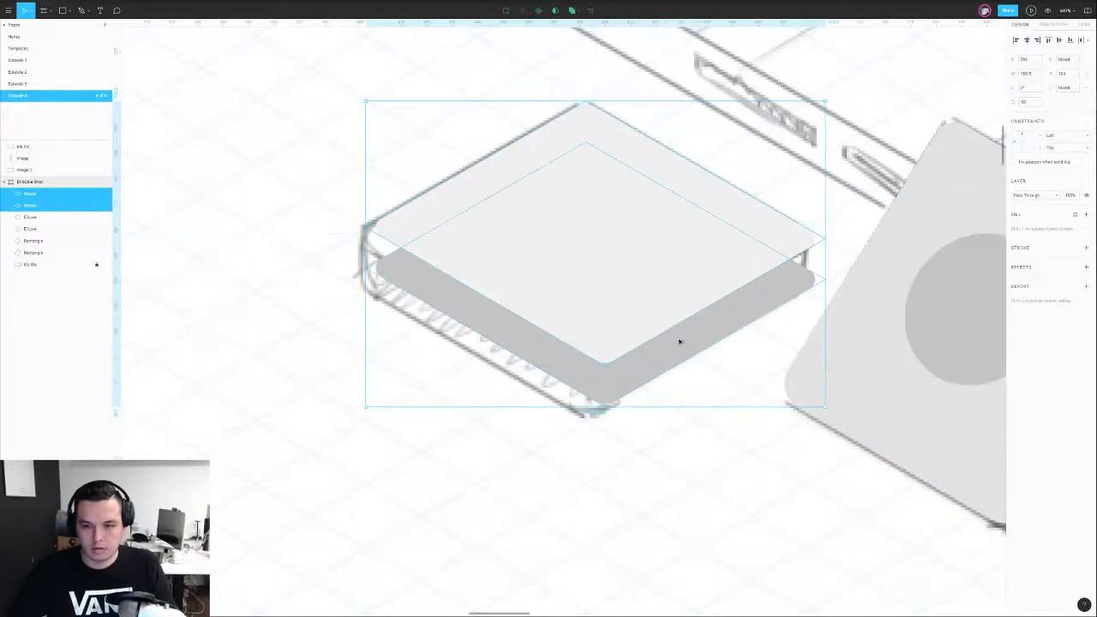
key("ctrl+[")
key("ctrl+[")
- Reshape the lower shape's left corner with a second point to form a vertical side edge below the top face
double_click(419, 296)
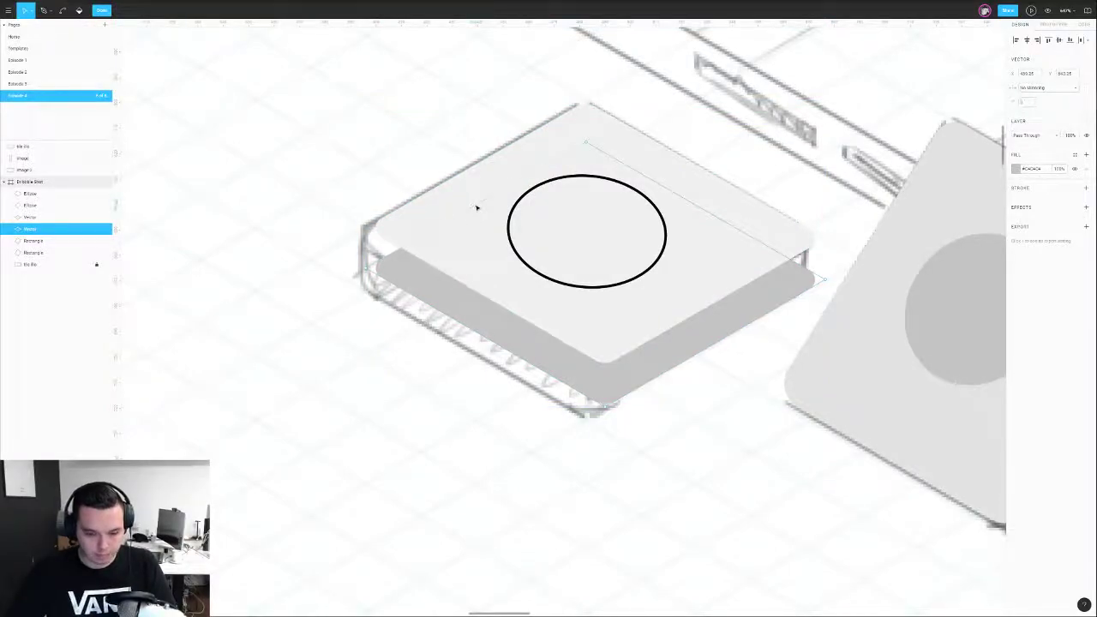
left_click_drag(473, 211, 380, 273)
scroll(371, 266, "up", 3)
scroll(381, 275, "down", 2)
scroll(411, 291, "down", 4)
scroll(632, 244, "up", 6)
key("v")
scroll(519, 135, "down", 3)
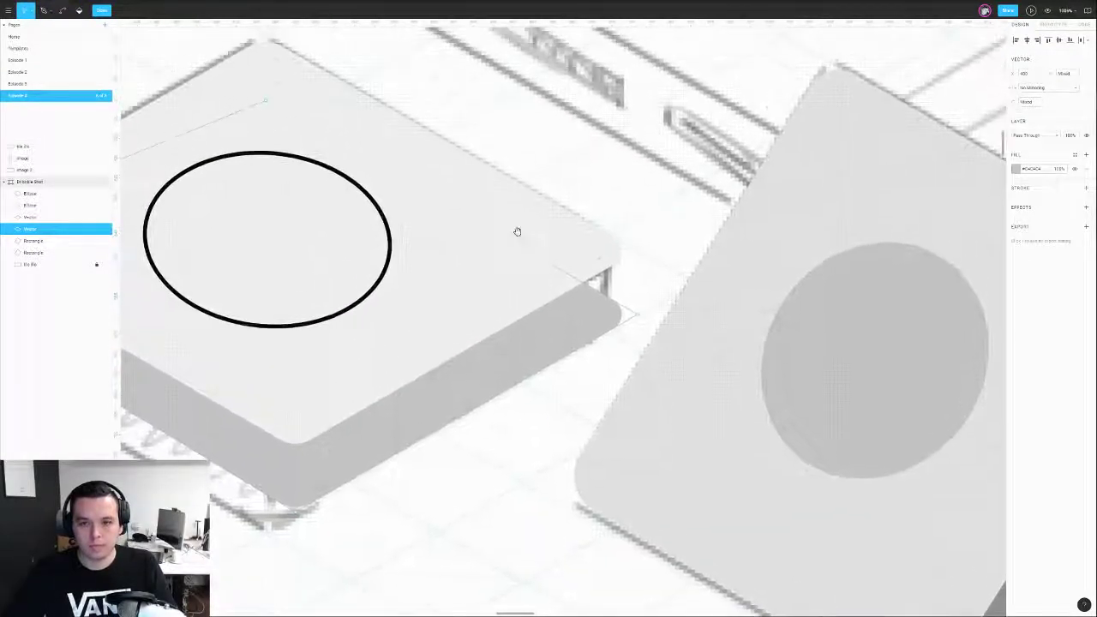
- Form a vertical edge at the lower shape's right corner and raise its bottom corner point to thin the side
left_click(453, 208)
left_click_drag(474, 217, 625, 251)
left_click(636, 267)
left_click_drag(318, 545, 292, 501)
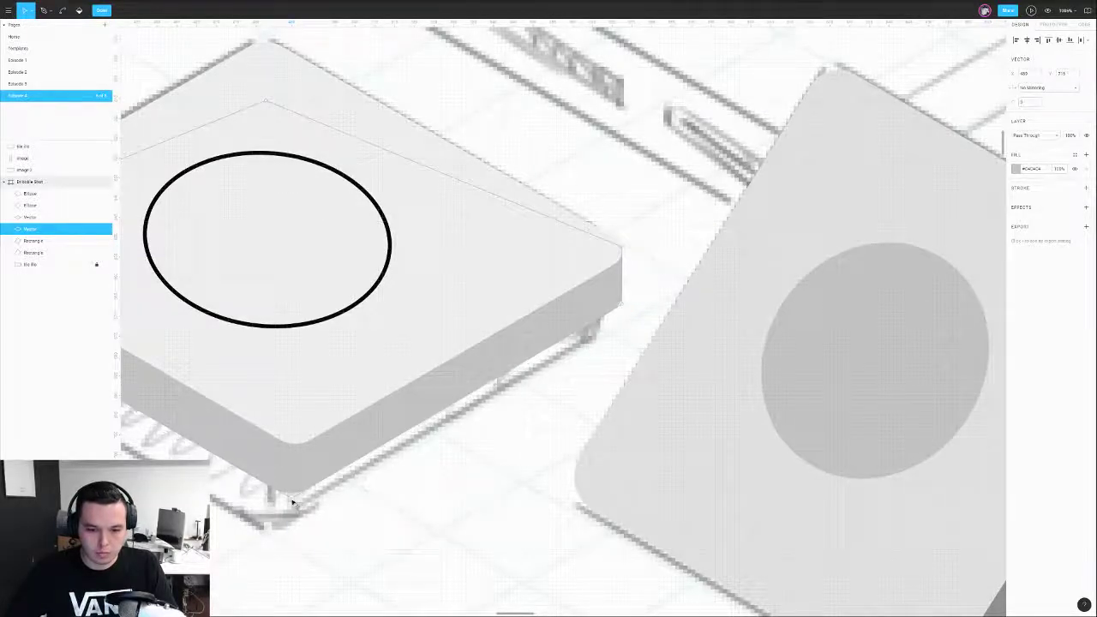
- Raise the lower shape's lower-left point in line with the vertical edge to even out the side, and finish vector editing
scroll(293, 504, "left", 5)
scroll(415, 467, "down", 2)
left_click_drag(182, 290, 219, 306)
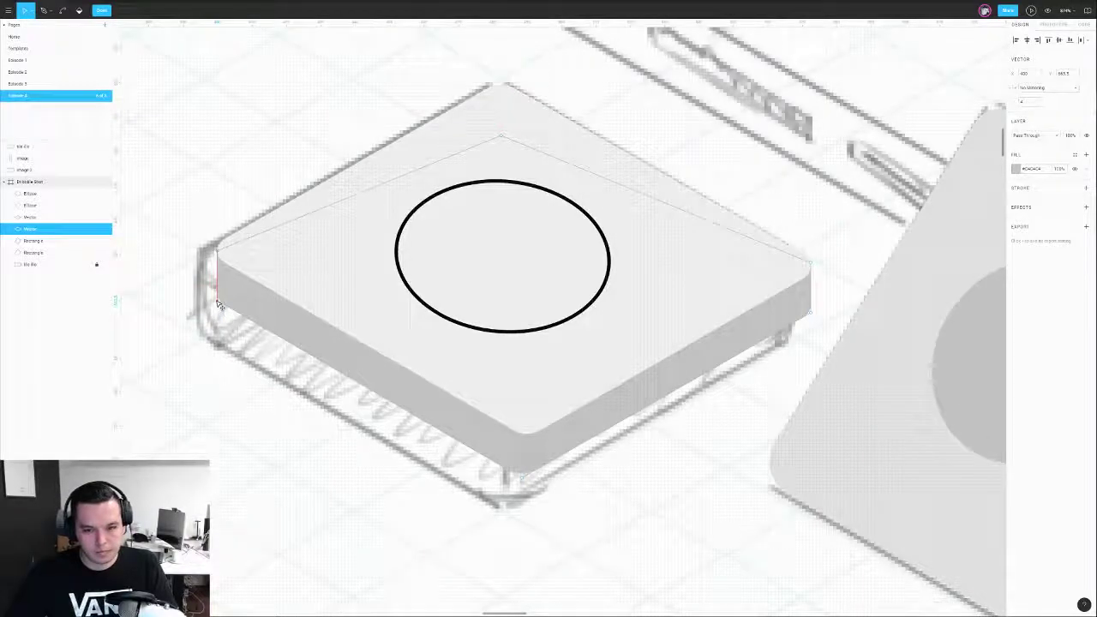
scroll(219, 306, "down", 5)
scroll(223, 307, "up", 3)
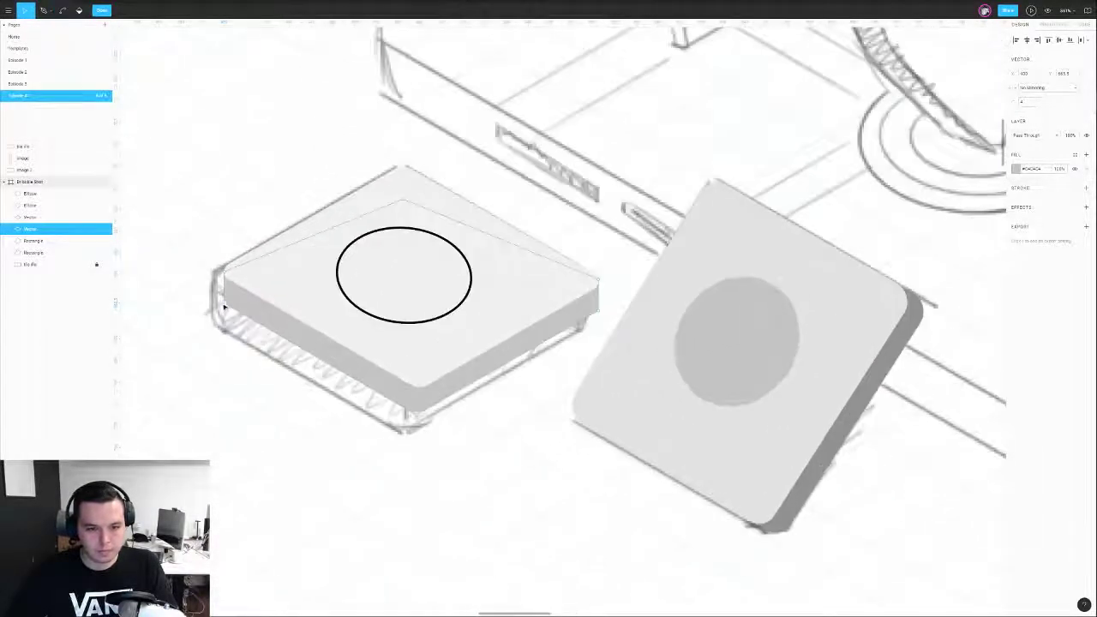
key("Escape")
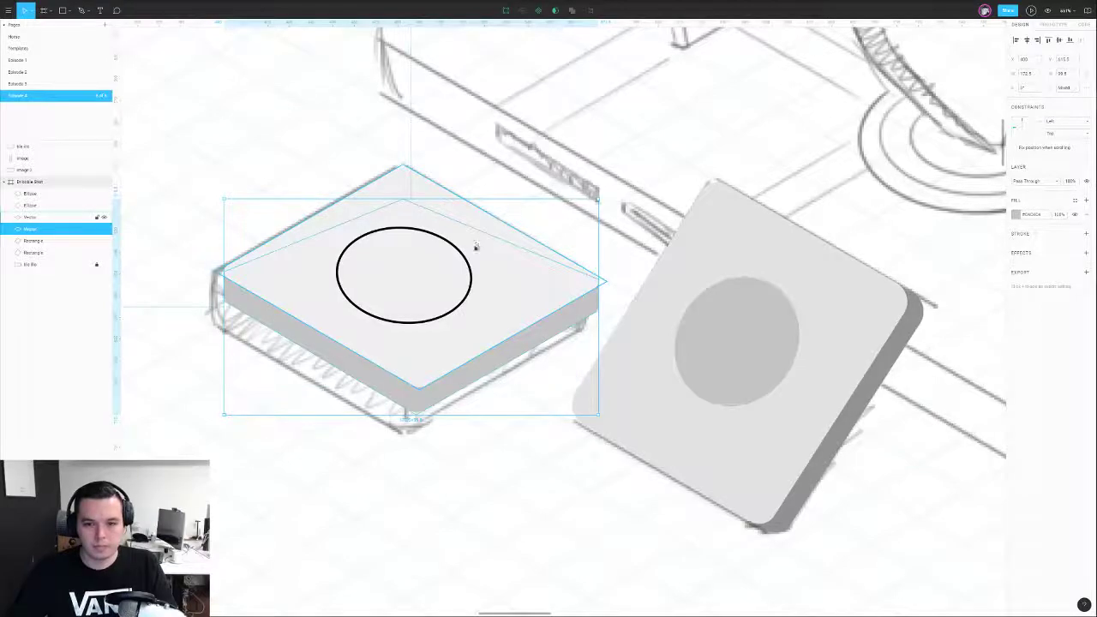
- Copy the tilted tracker circle's style onto the flat tracker's ellipse and nudge the ellipse into place on the top face
right_click(769, 319)
left_click(786, 530)
left_click(470, 290)
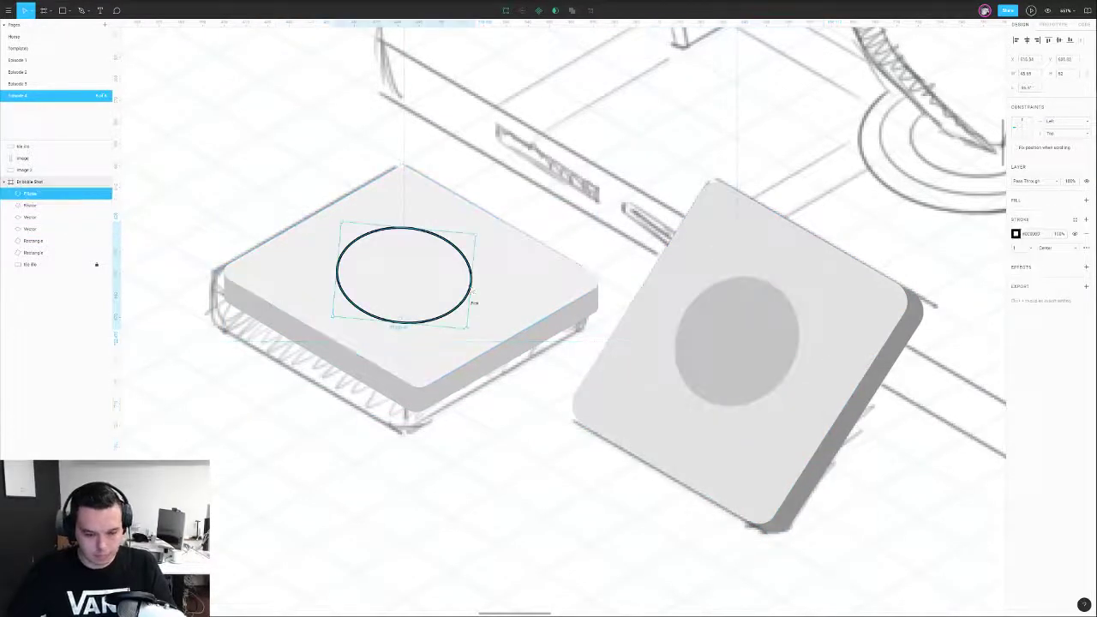
key("ctrl+alt+v")
left_click_drag(428, 282, 432, 279)
scroll(432, 279, "down", 1)
scroll(432, 278, "down", 5)
left_click(423, 352)
- Draw a closed four-point outline over the top face of the sketched phone with the Pen tool and finish the path
left_click_drag(424, 352, 301, 404)
left_click_drag(544, 256, 440, 284)
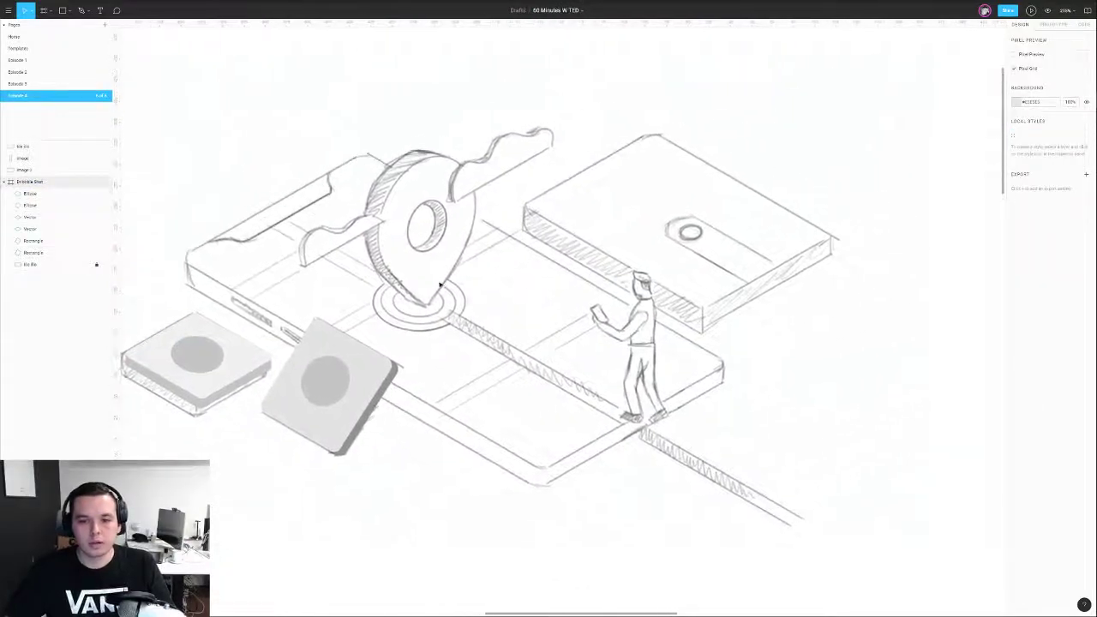
key("p")
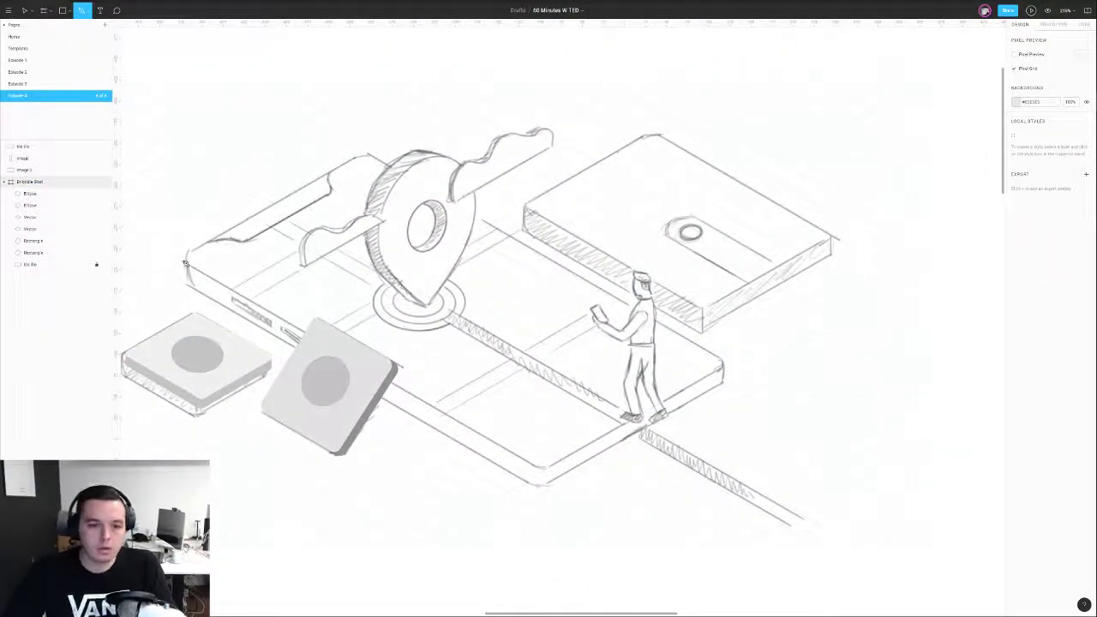
left_click(181, 258)
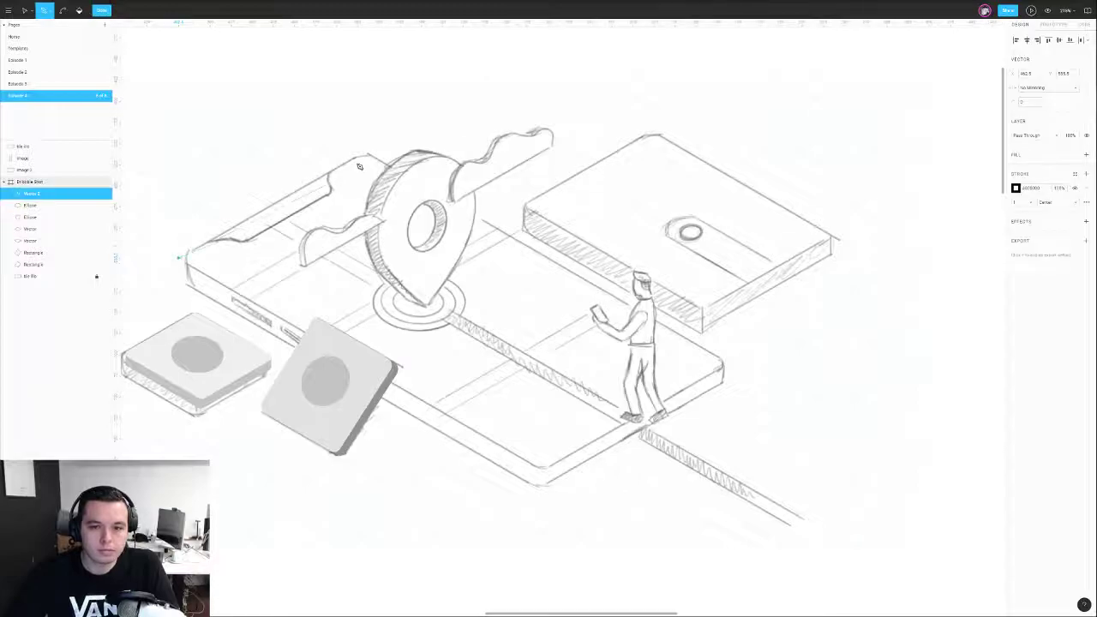
left_click(361, 152)
left_click(724, 364)
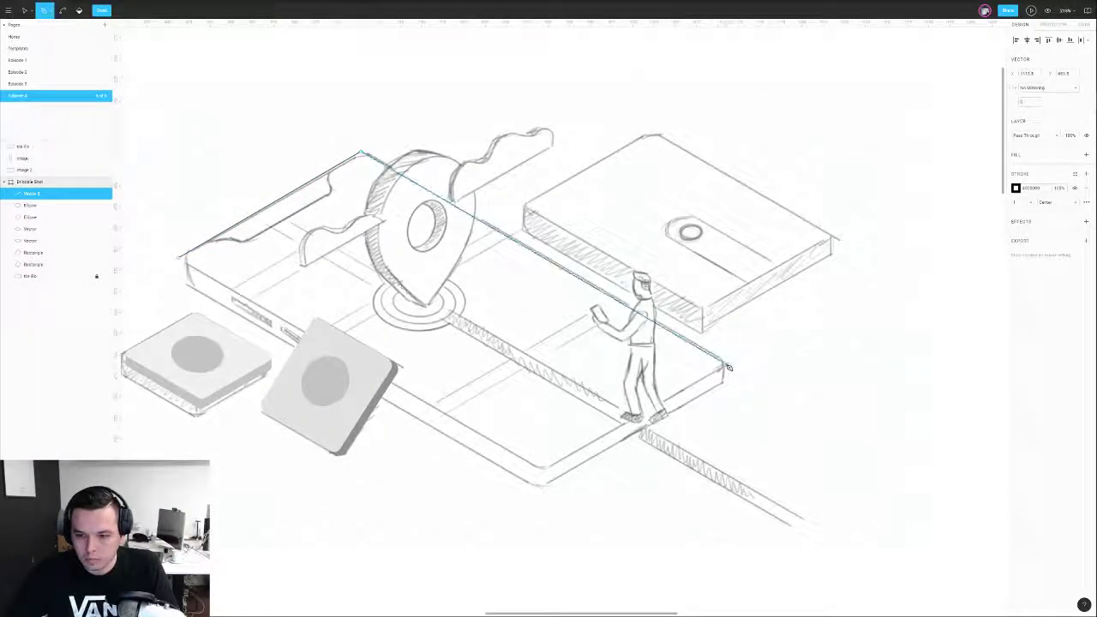
left_click(544, 472)
left_click(181, 258)
key("Escape")
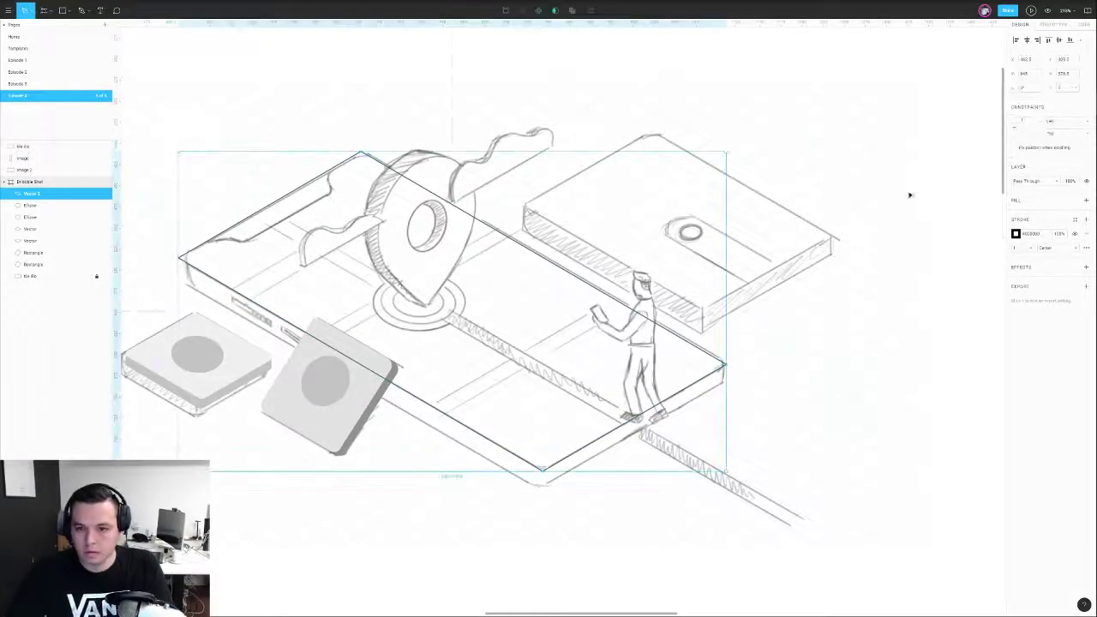
- Round the phone outline's left and right corners, and its top and bottom corners, with a corner radius, and finish vector editing
key("Return")
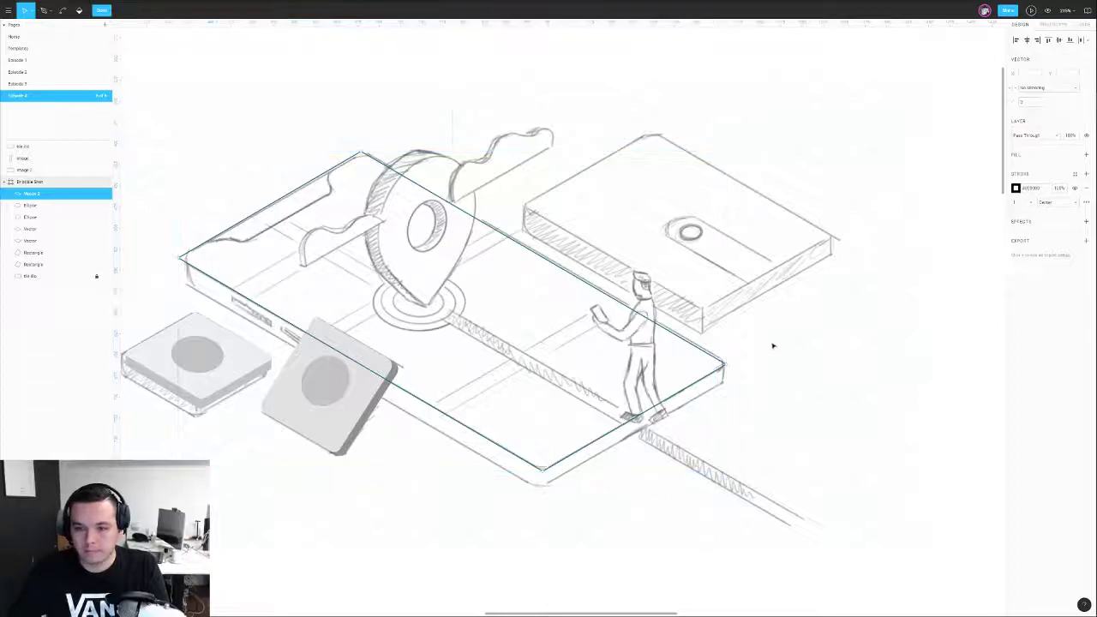
left_click_drag(186, 219, 240, 286)
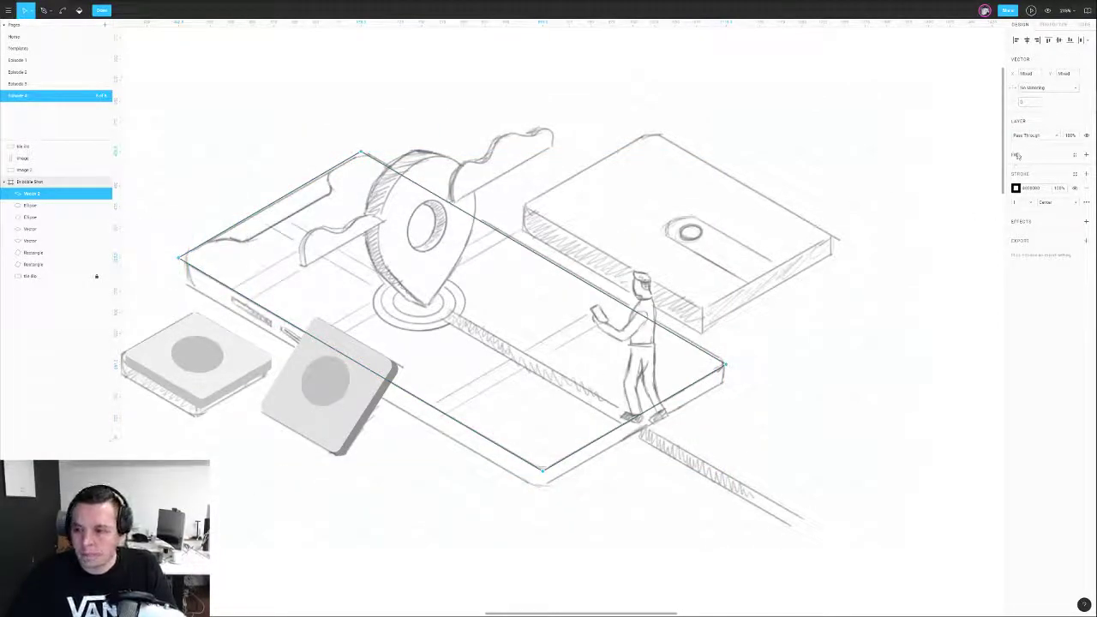
left_click_drag(1014, 102, 1027, 107)
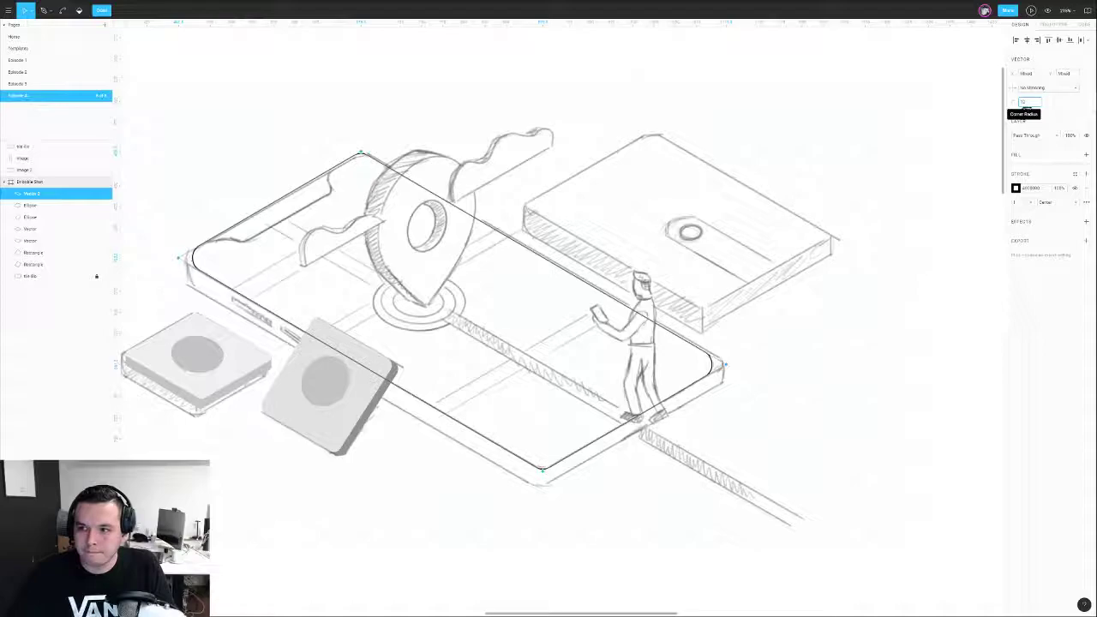
left_click_drag(1026, 107, 1011, 103)
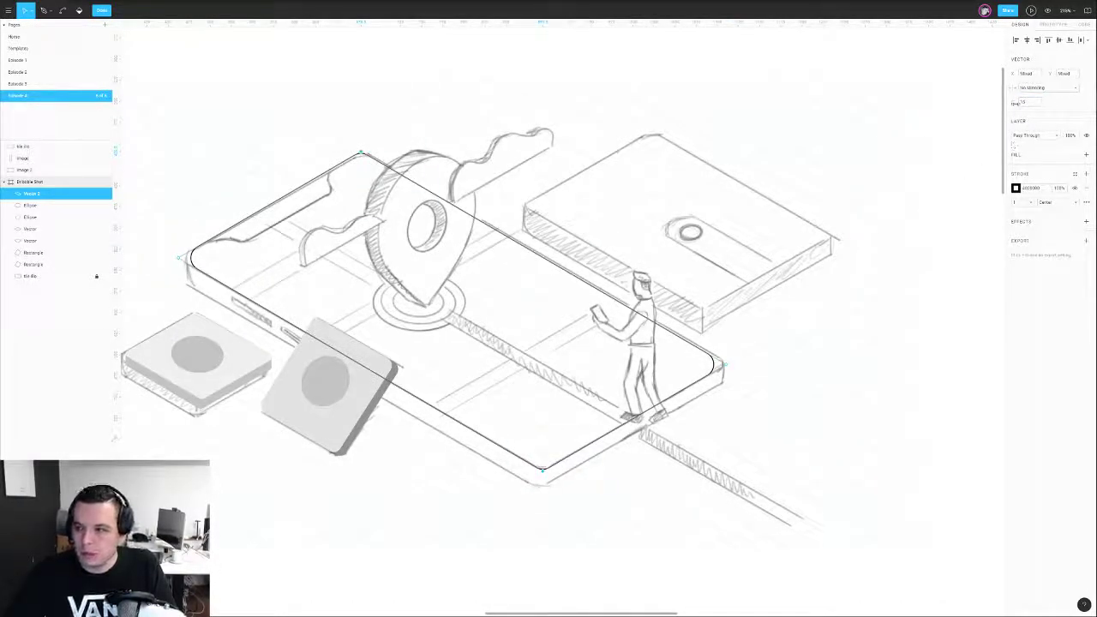
left_click_drag(1019, 105, 1030, 105)
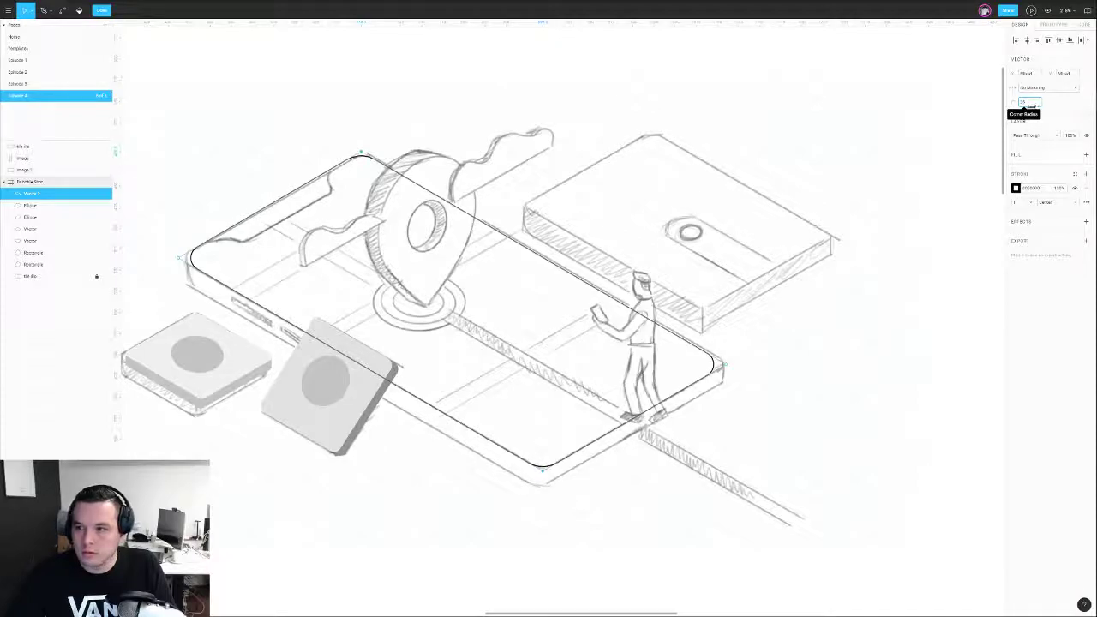
key("Escape")
key("Escape")
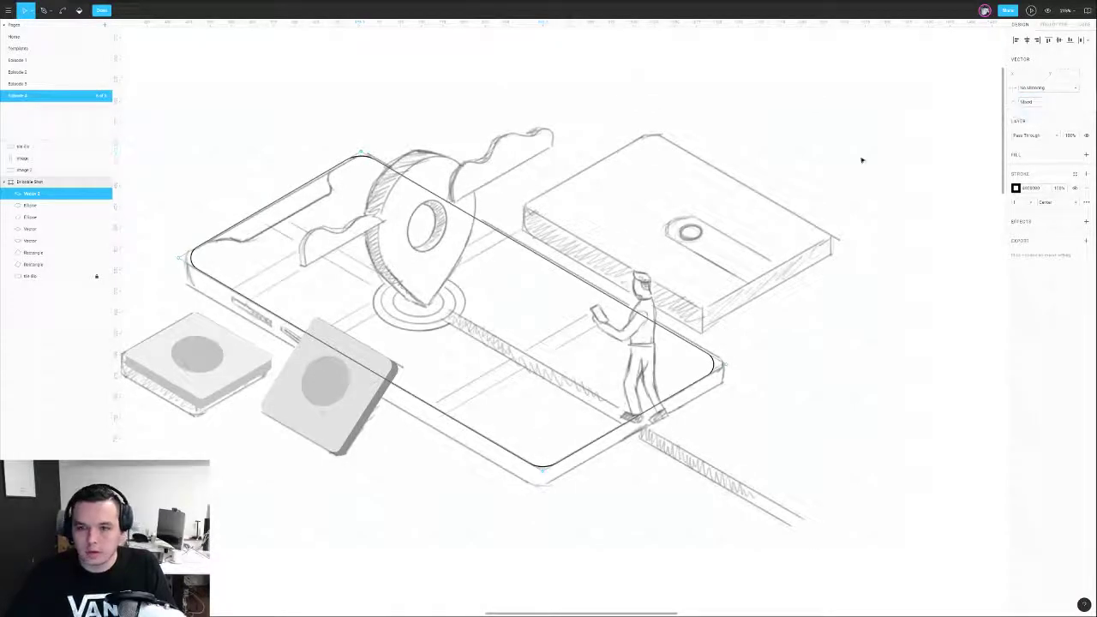
scroll(815, 158, "down", 2)
key("Escape")
- Duplicate the rounded phone outline and move the copy straight down to the lower edge of the sketched phone body
left_click(347, 200)
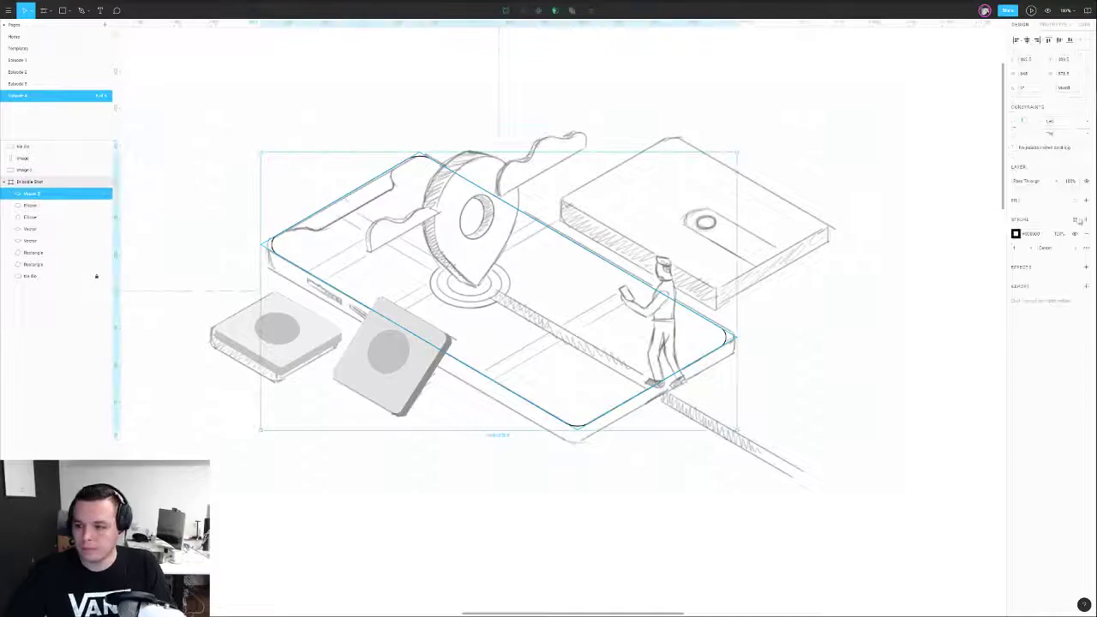
key("ctrl+v")
key("shift+Down")
key("shift+Down")
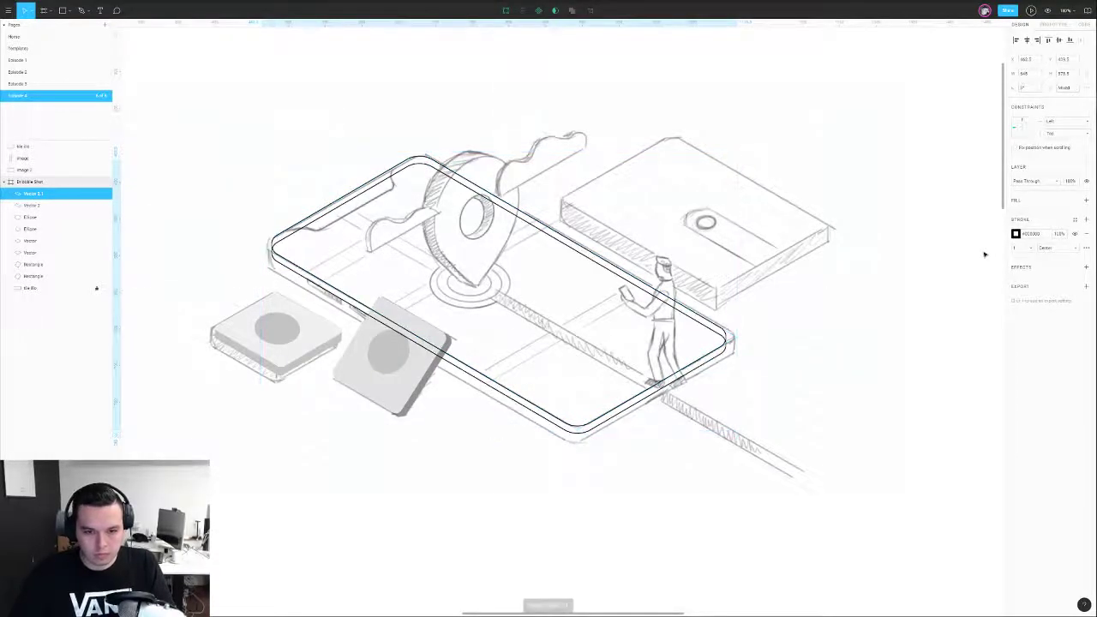
key("Down")
key("Down")
key("Down")
key("Down")
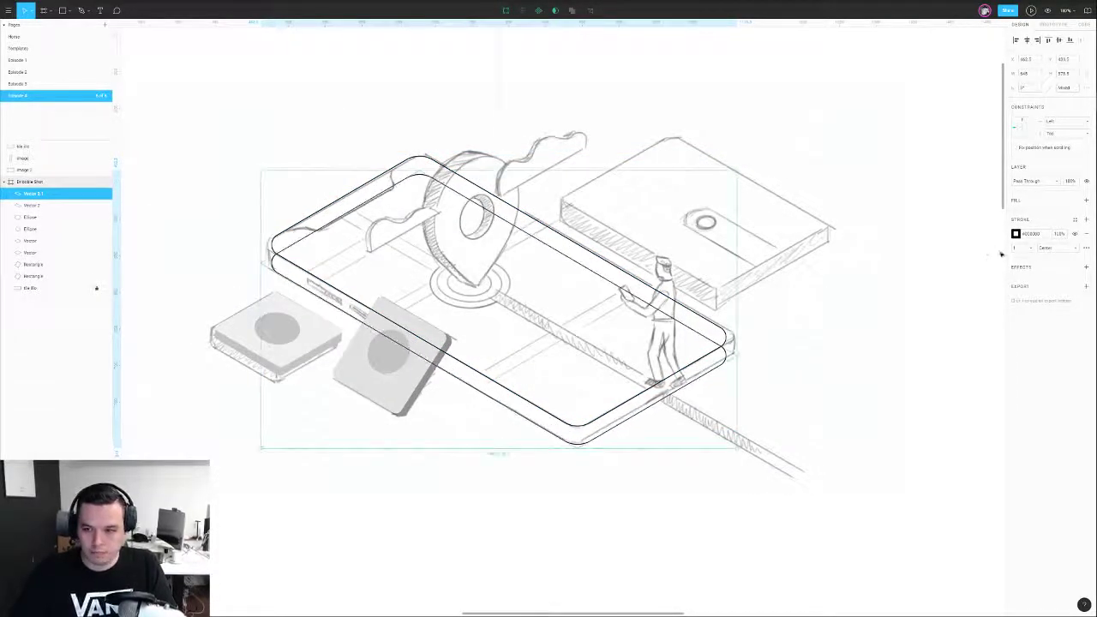
- Replace both phone outlines' strokes with fills, grey for the lower copy and light grey #E7E7E7 for the top face
left_click(1085, 234)
left_click(1086, 200)
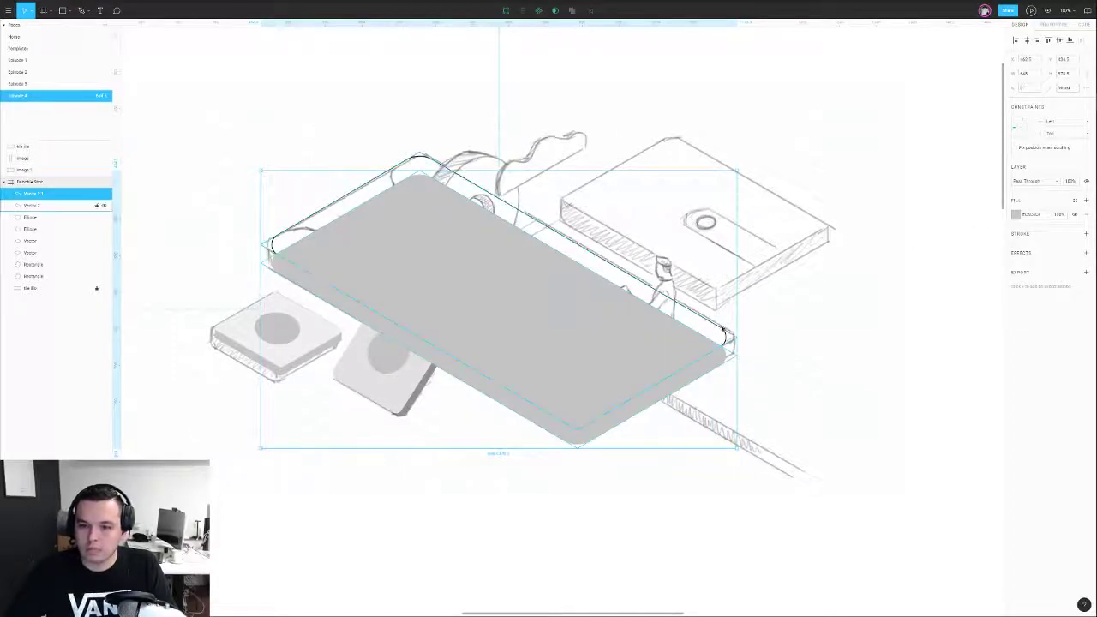
left_click(717, 326)
left_click(1086, 232)
left_click(1086, 200)
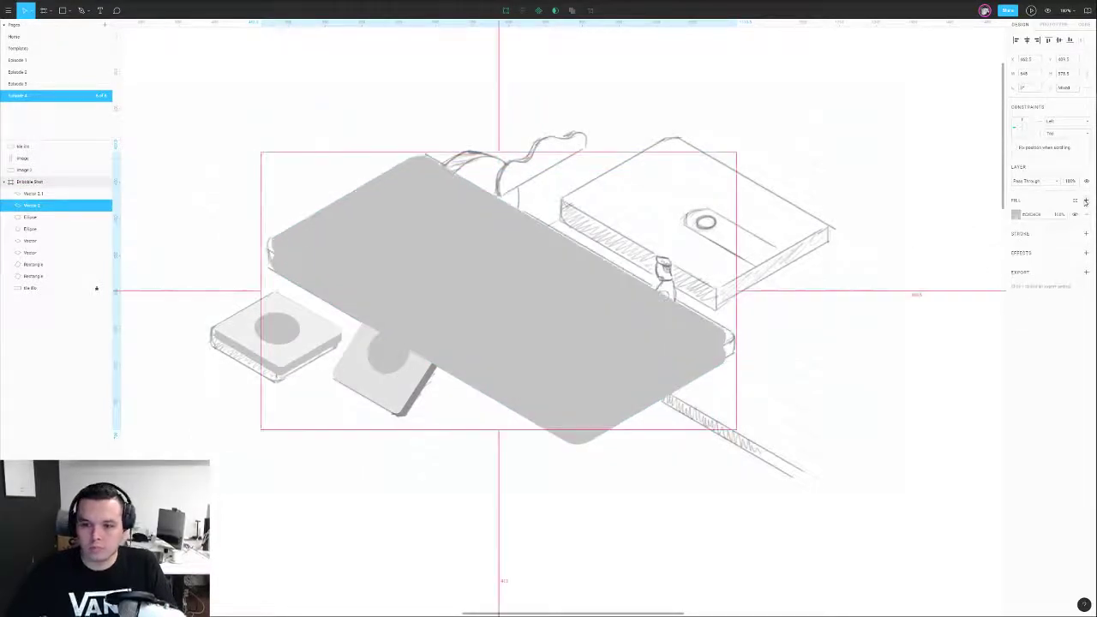
left_click(1015, 215)
left_click_drag(928, 240, 915, 229)
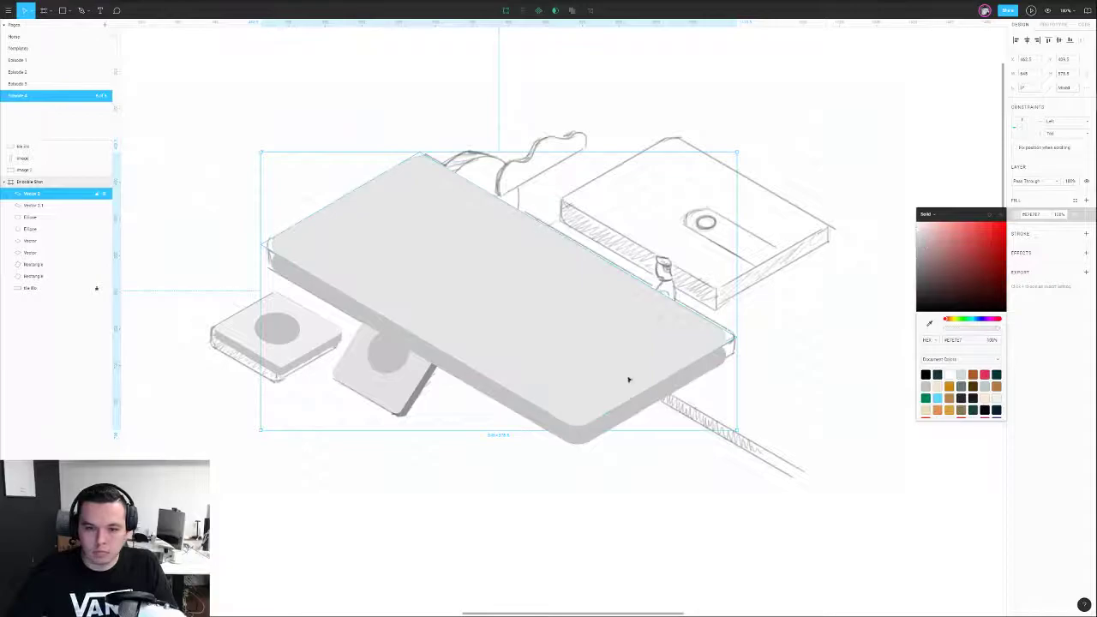
- Send the phone's top face and lower shape together behind all the tracker shapes, keeping them above the locked sketch
left_click(493, 397, "shift")
key("ctrl+bracketleft")
key("ctrl+bracketleft")
key("ctrl+bracketleft")
key("ctrl+bracketleft")
key("ctrl+bracketleft")
key("ctrl+bracketleft")
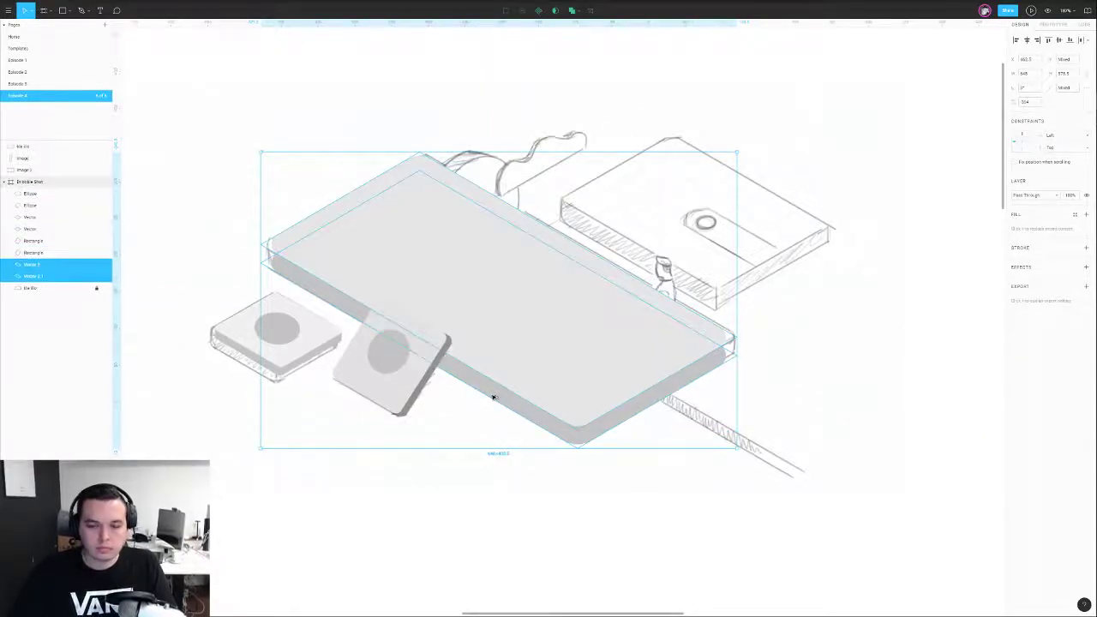
left_click(458, 431)
- Add a point at the lower phone shape's left corner to form a vertical edge and move it in to the top face's edge
double_click(296, 277)
scroll(271, 211, "up", 5)
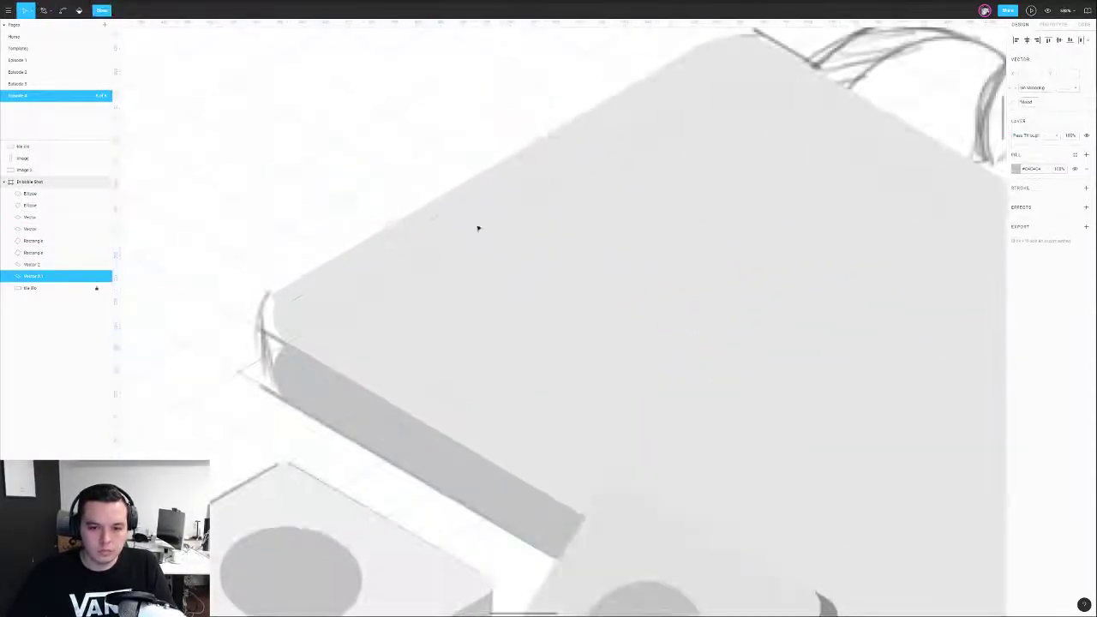
left_click_drag(296, 296, 242, 316)
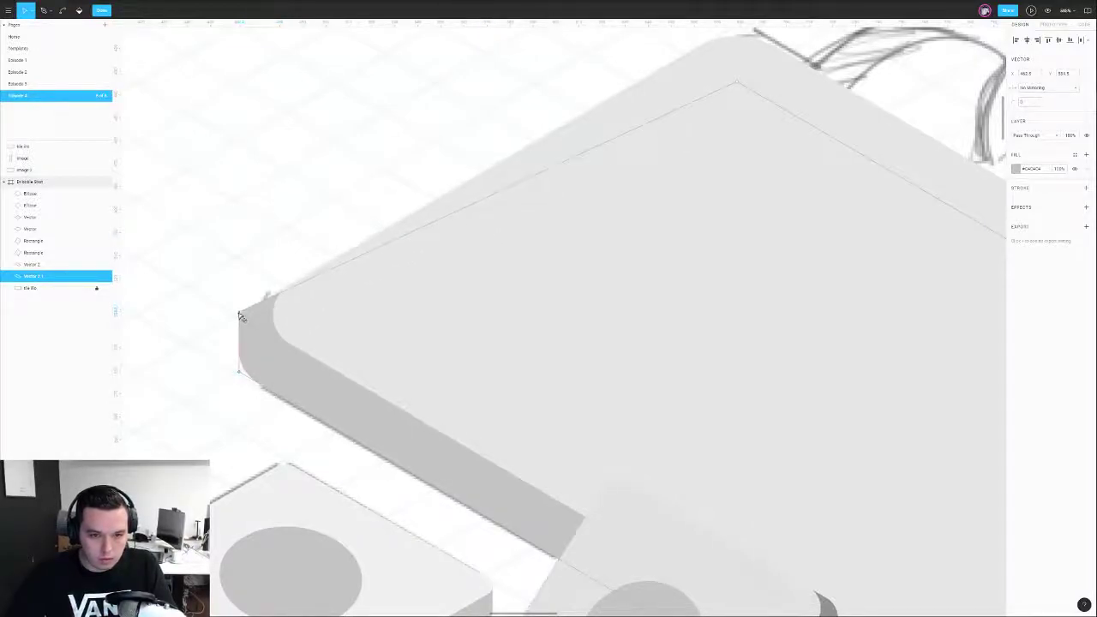
left_click_drag(211, 278, 247, 374)
left_click_drag(241, 317, 275, 327)
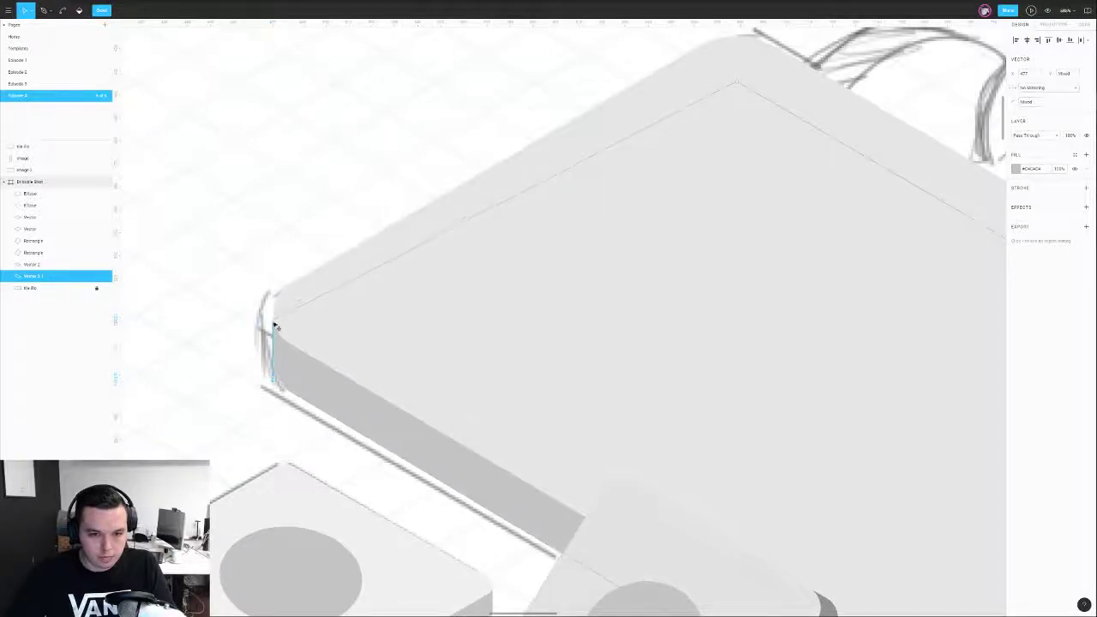
key("ctrl+z")
left_click_drag(178, 281, 276, 397)
key("ctrl+z")
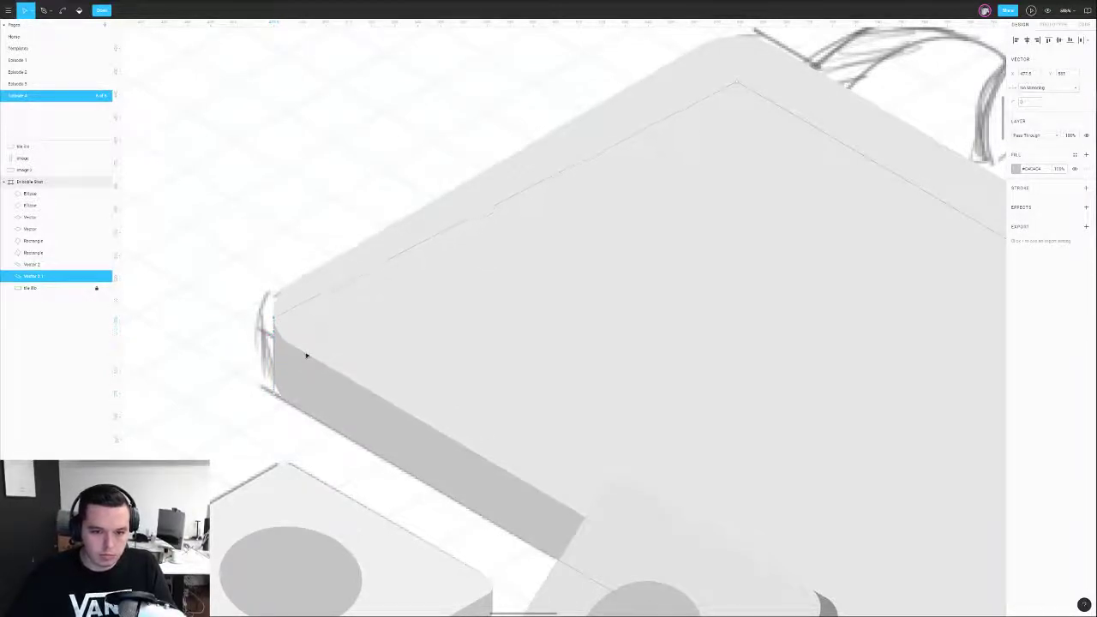
- Fine-tune the left vertical edge's two points against the leftmost curve of the phone's top face
scroll(243, 339, "up", 15)
scroll(315, 328, "down", 5)
left_click_drag(320, 215, 468, 588)
scroll(420, 313, "up", 6)
left_click_drag(399, 199, 394, 185)
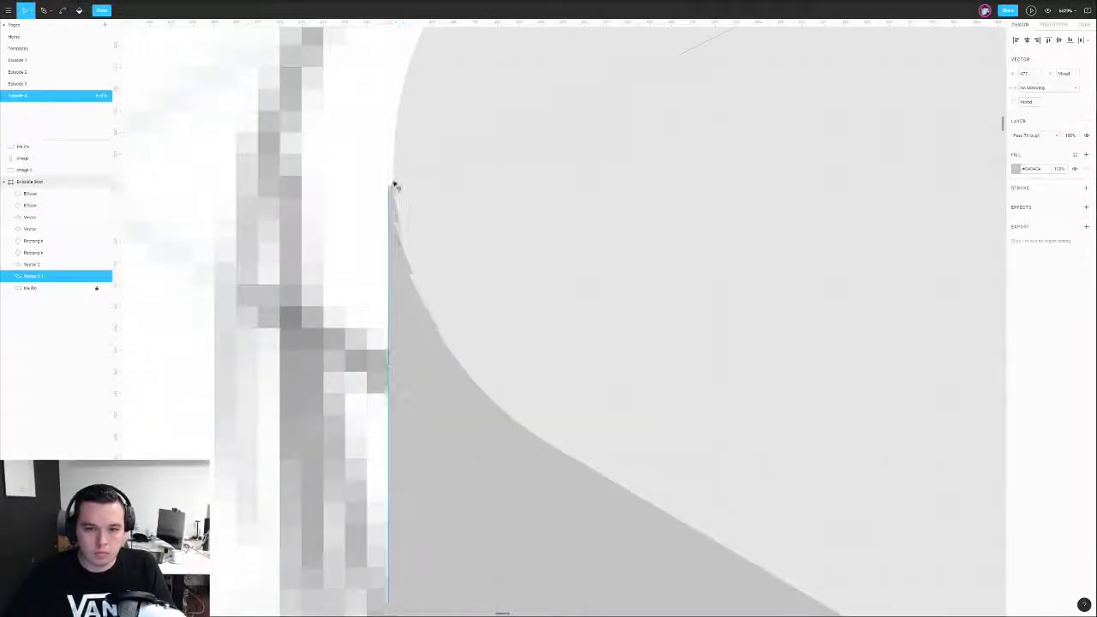
key("Escape")
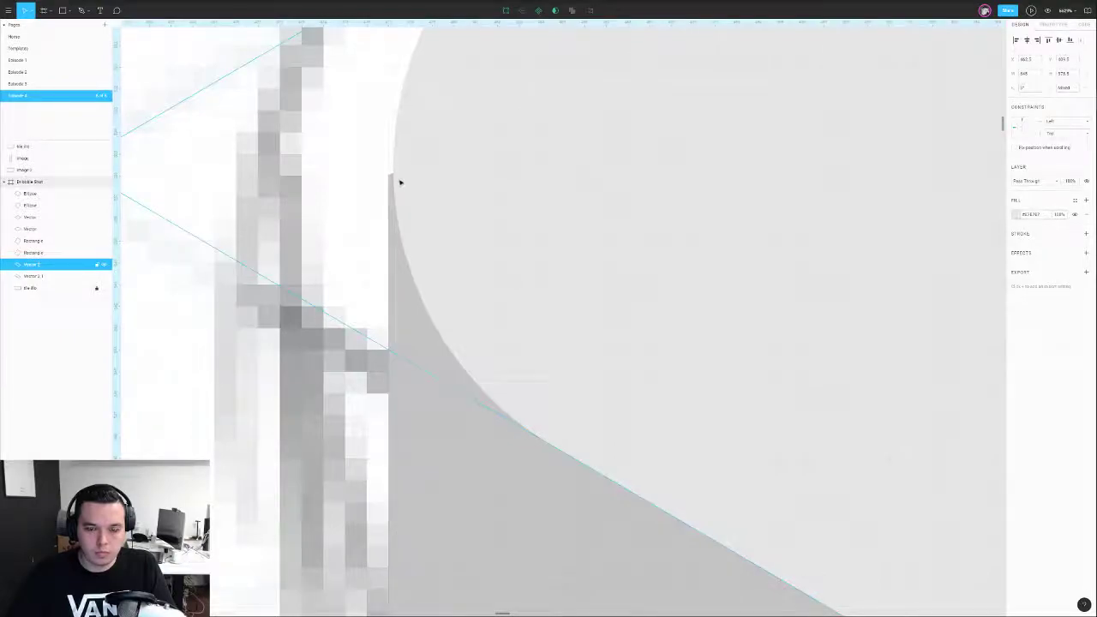
- Reopen the lower phone shape for vector editing and turn off snapping to the pixel grid, leaving the pixel grid shown
scroll(401, 182, "down", 3)
double_click(394, 211)
left_click(1047, 10)
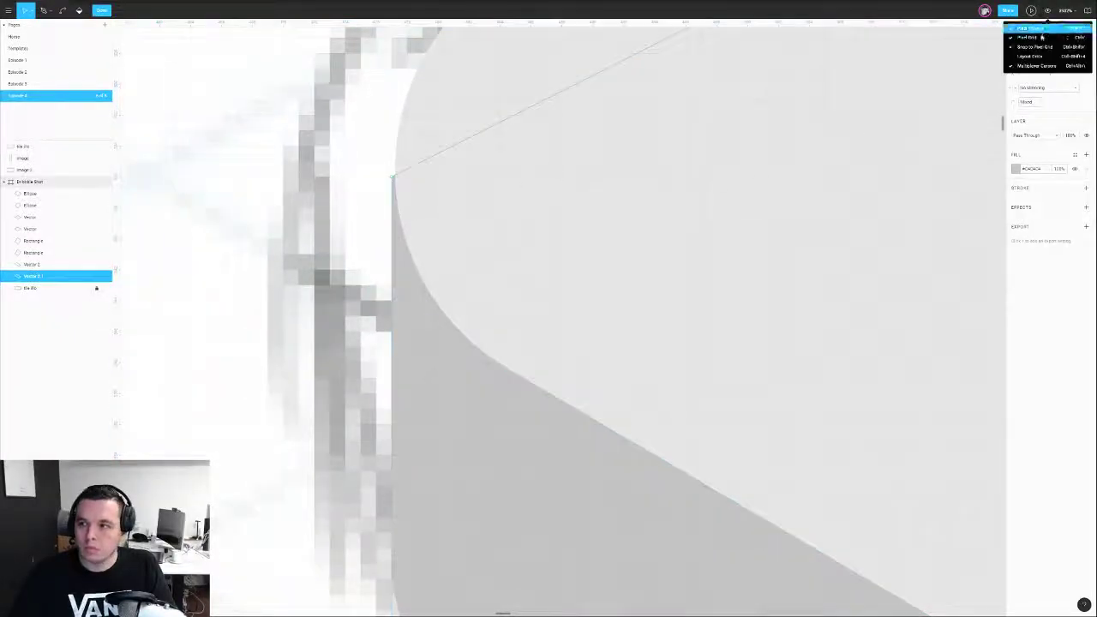
left_click(1042, 36)
left_click(1047, 10)
left_click(1042, 37)
left_click(1047, 10)
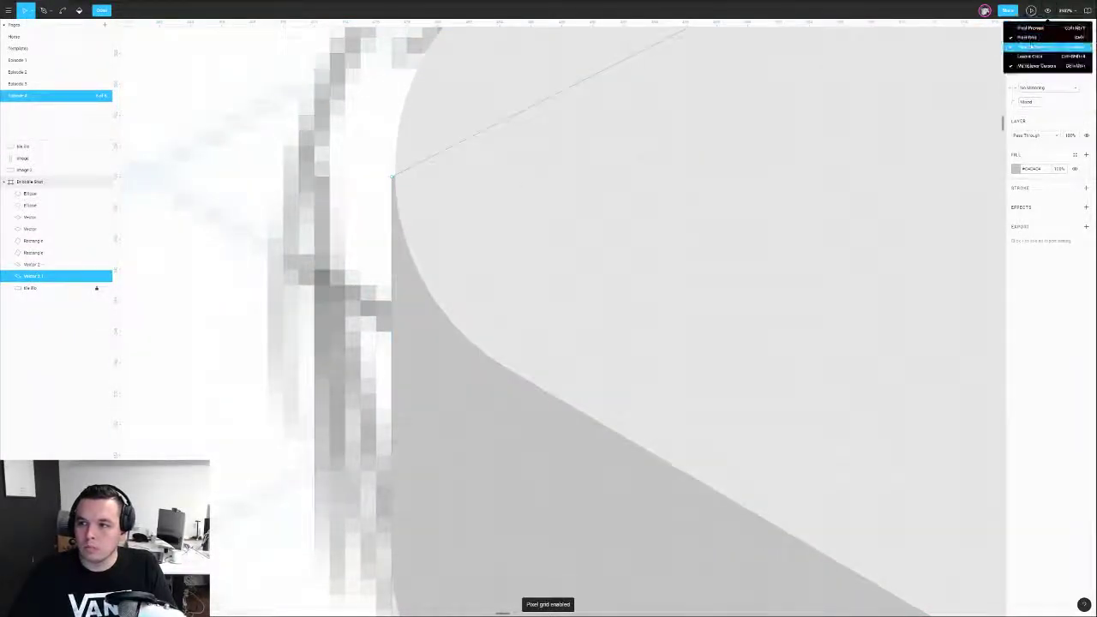
left_click(1041, 47)
- Move the left vertical edge to X 477.22 so it sits flush with the top face's outermost curve
scroll(303, 123, "down", 3)
scroll(360, 134, "up", 5)
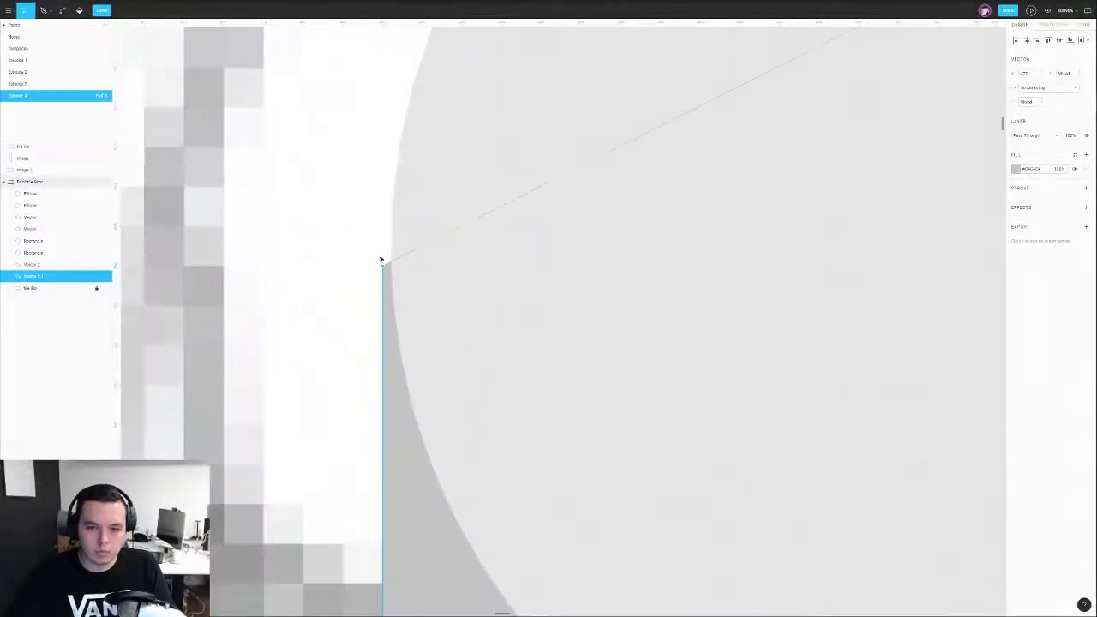
scroll(387, 266, "down", 5)
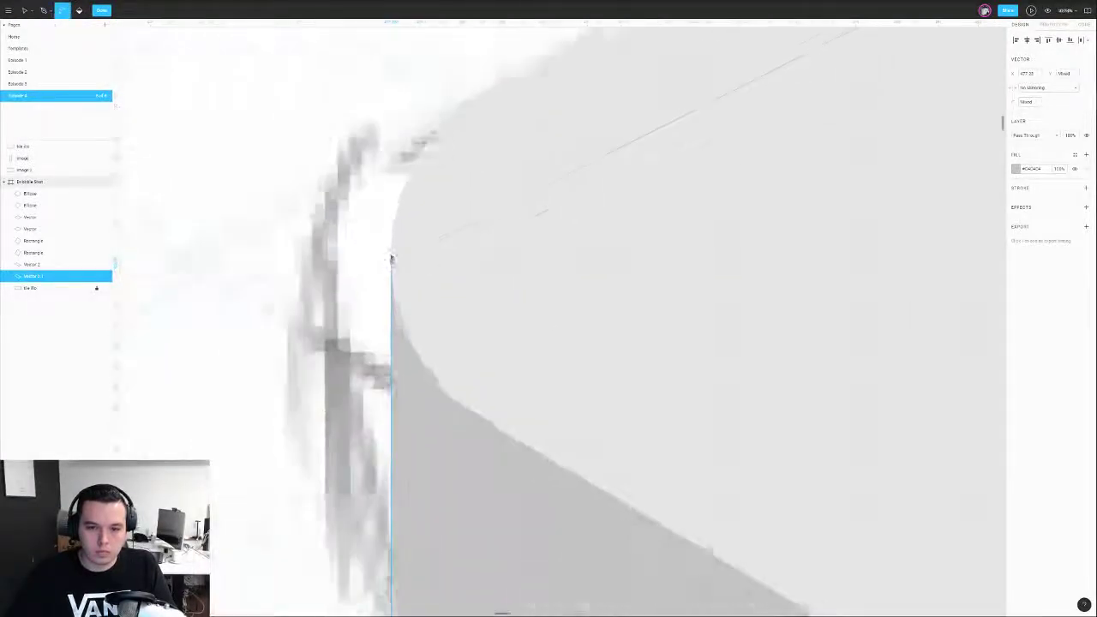
- Add a point at the lower phone shape's right corner to form a vertical edge and move it in to the top face
scroll(416, 220, "down", 5)
scroll(485, 211, "up", 3)
scroll(712, 251, "up", 4)
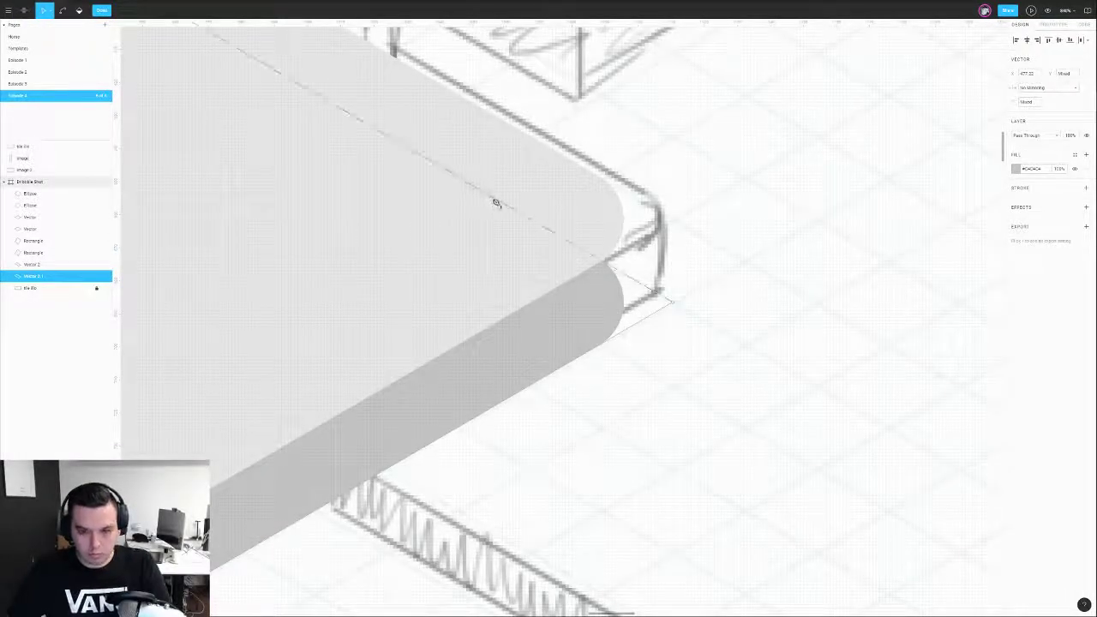
key("c")
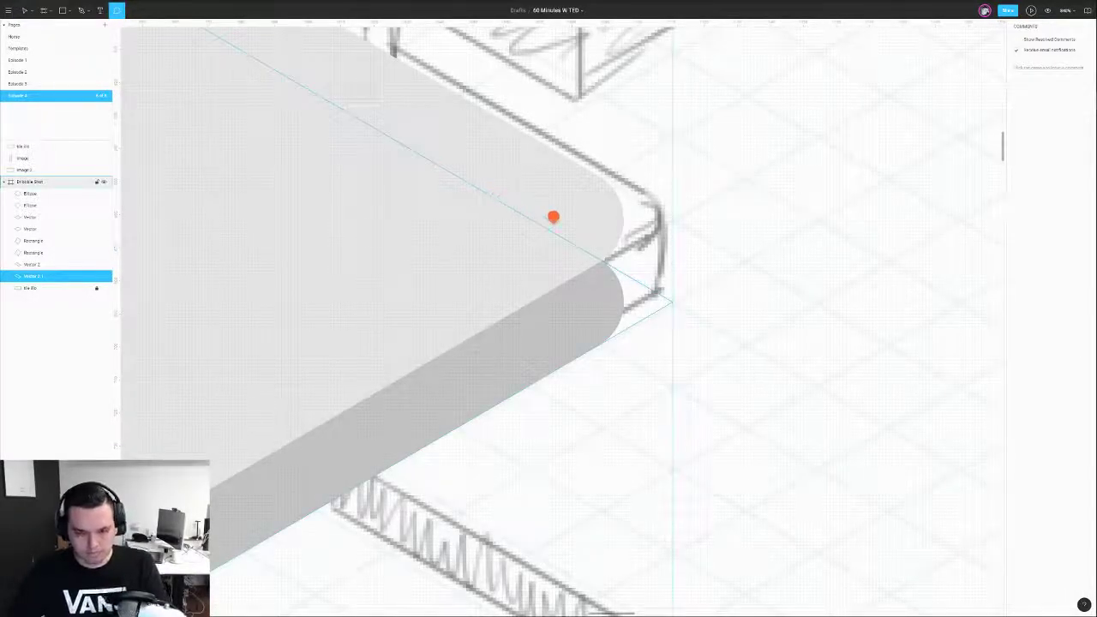
key("v")
key("Return")
left_click_drag(502, 203, 675, 224)
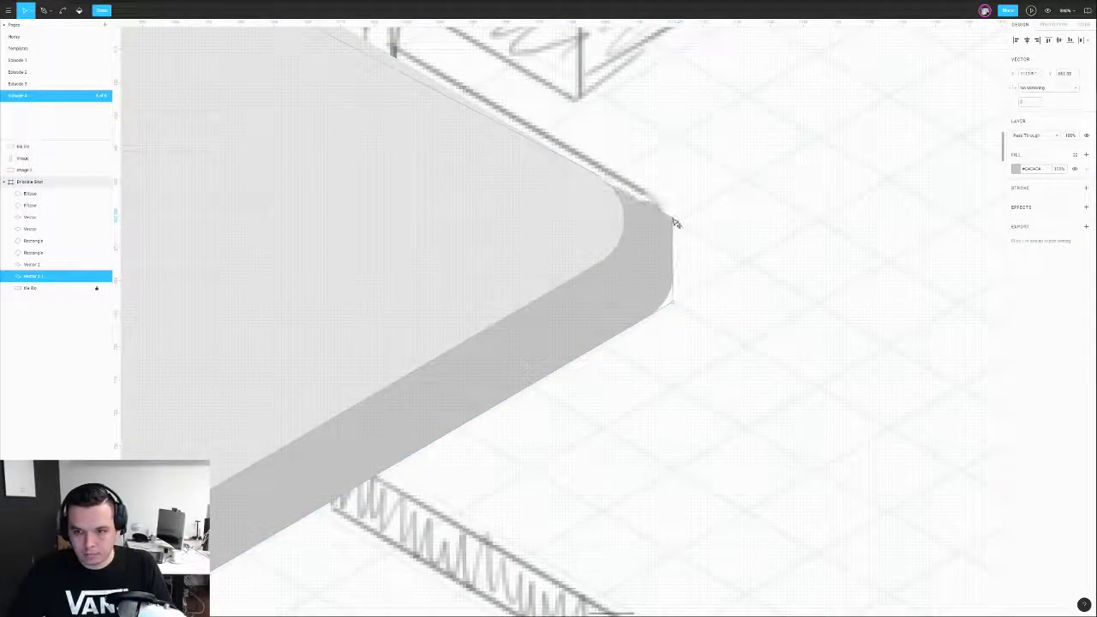
left_click_drag(703, 188, 666, 310)
left_click_drag(673, 224, 644, 221)
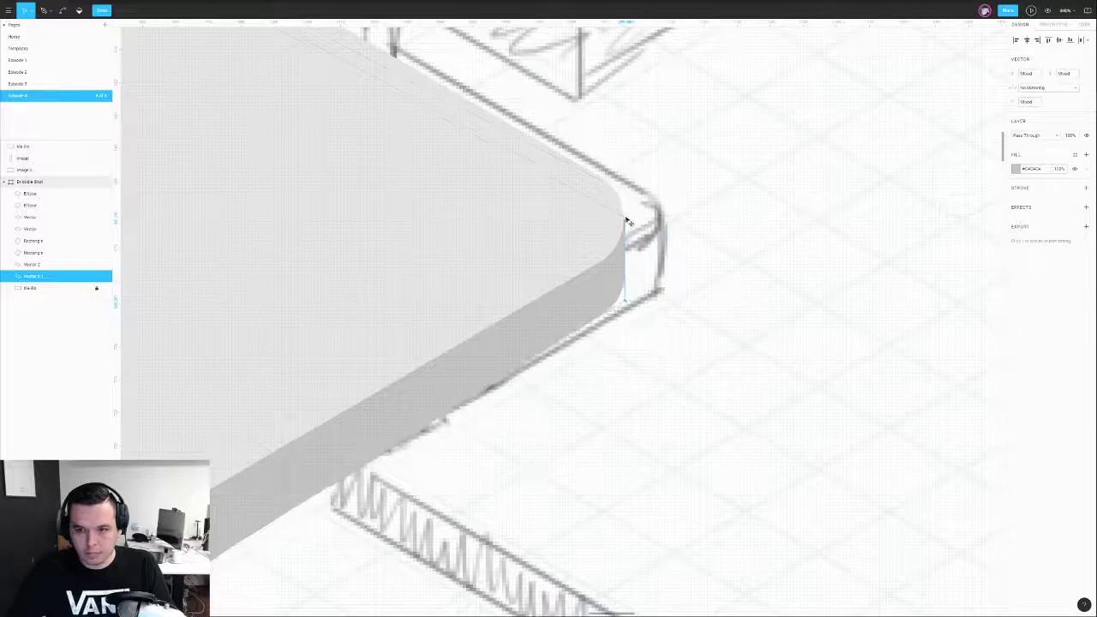
- Align the right vertical edge flush with the top face, adjust its lower point directly beneath the upper one, and finish vector editing
scroll(627, 216, "up", 10)
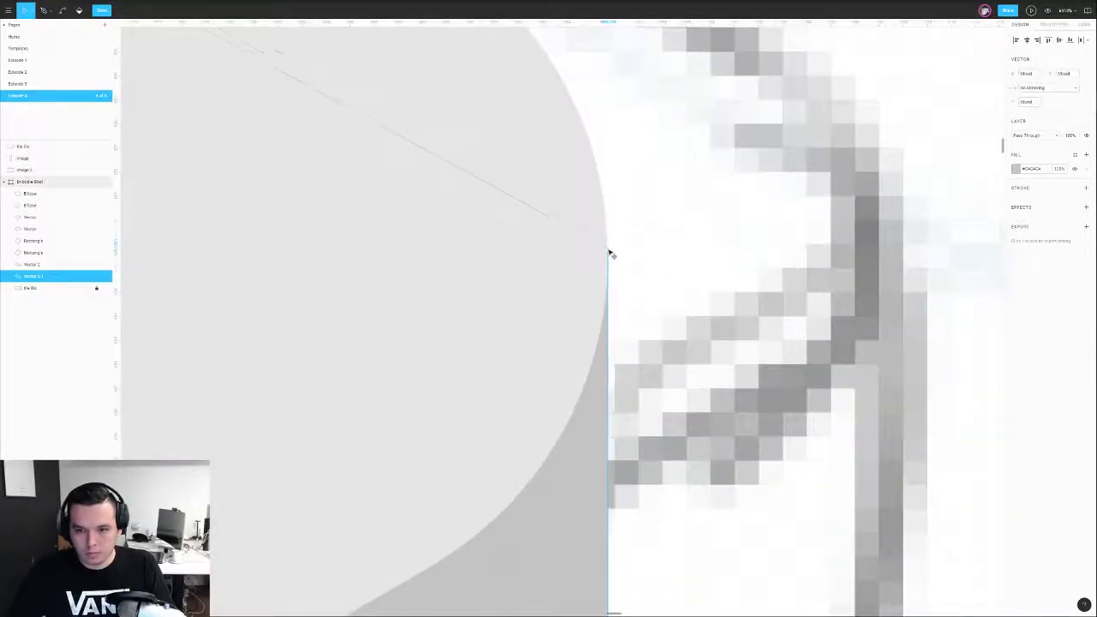
scroll(611, 253, "down", 6)
left_click_drag(614, 293, 615, 309)
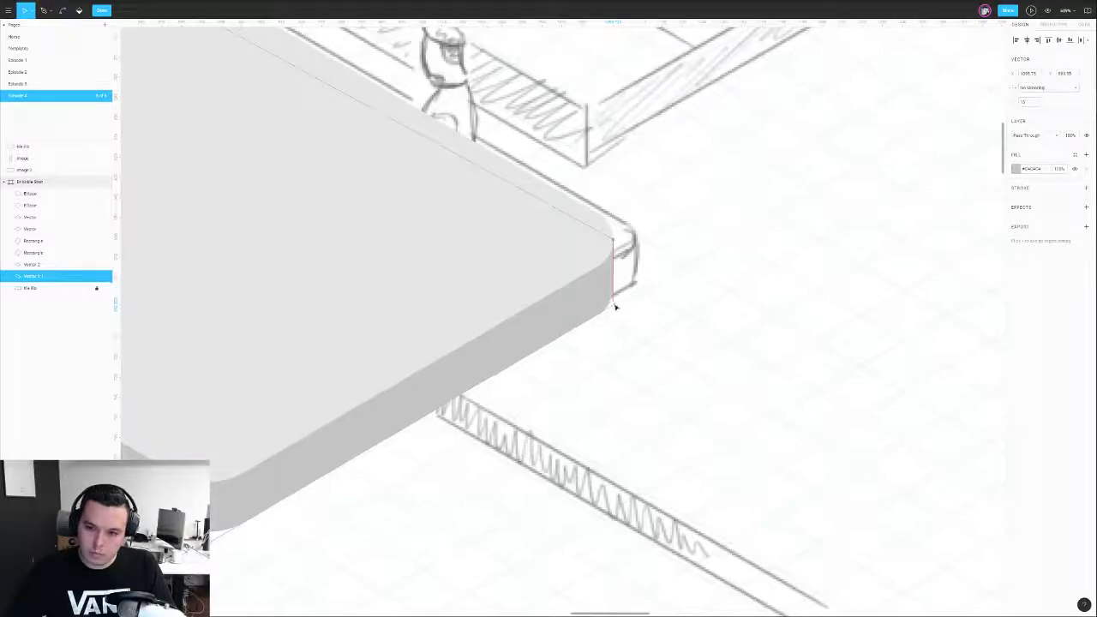
scroll(631, 287, "down", 6)
key("Escape")
key("Escape")
scroll(668, 269, "down", 2)
left_click_drag(625, 237, 658, 282)
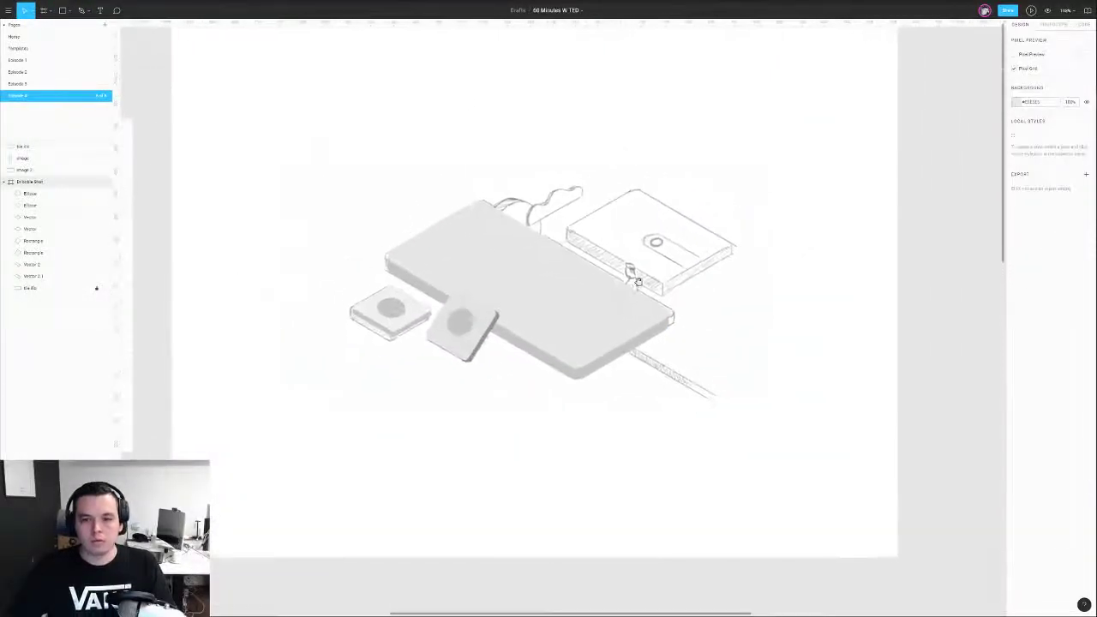
- Group the phone's top face and lower shape, and fade the group to 20% opacity to reveal the sketch
left_click(567, 362)
left_click(557, 367, "shift")
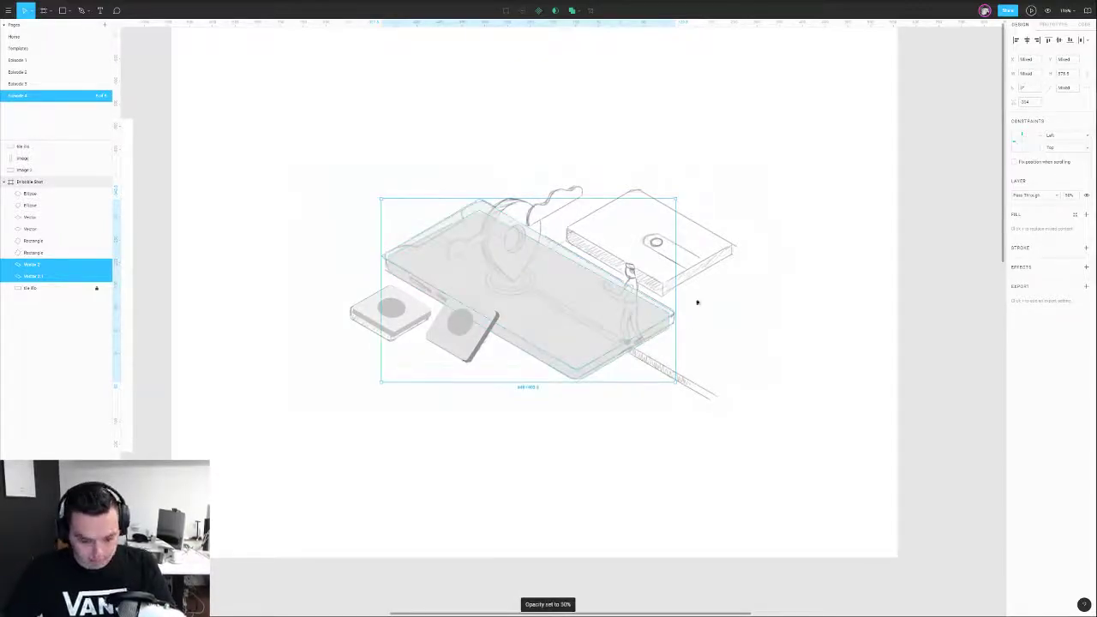
key("shift+2")
scroll(568, 257, "down", 5)
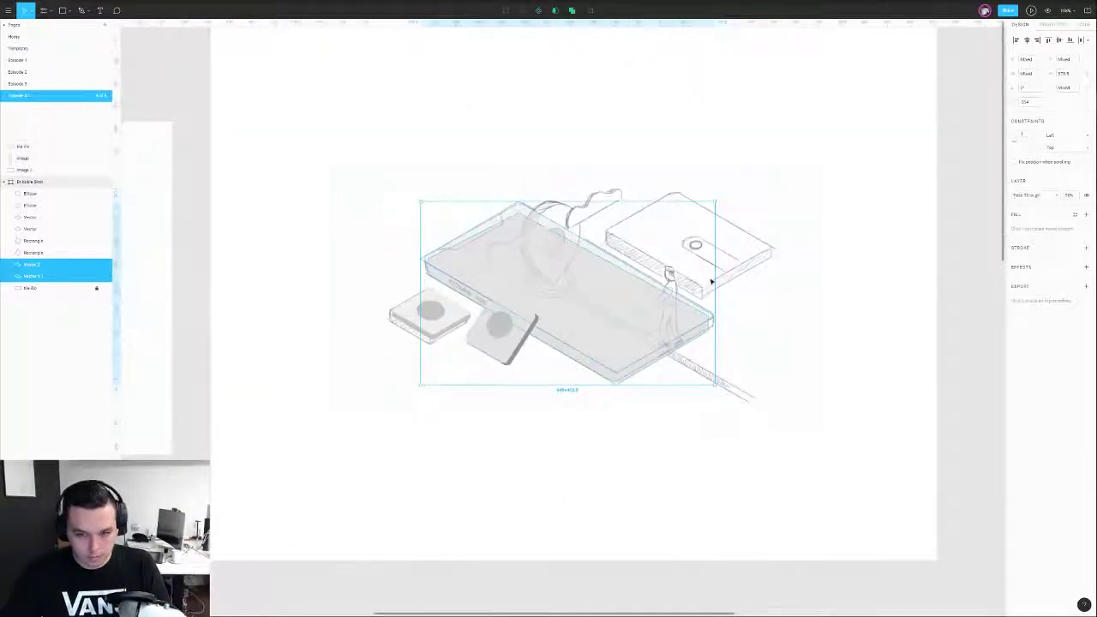
key("0")
key("ctrl+g")
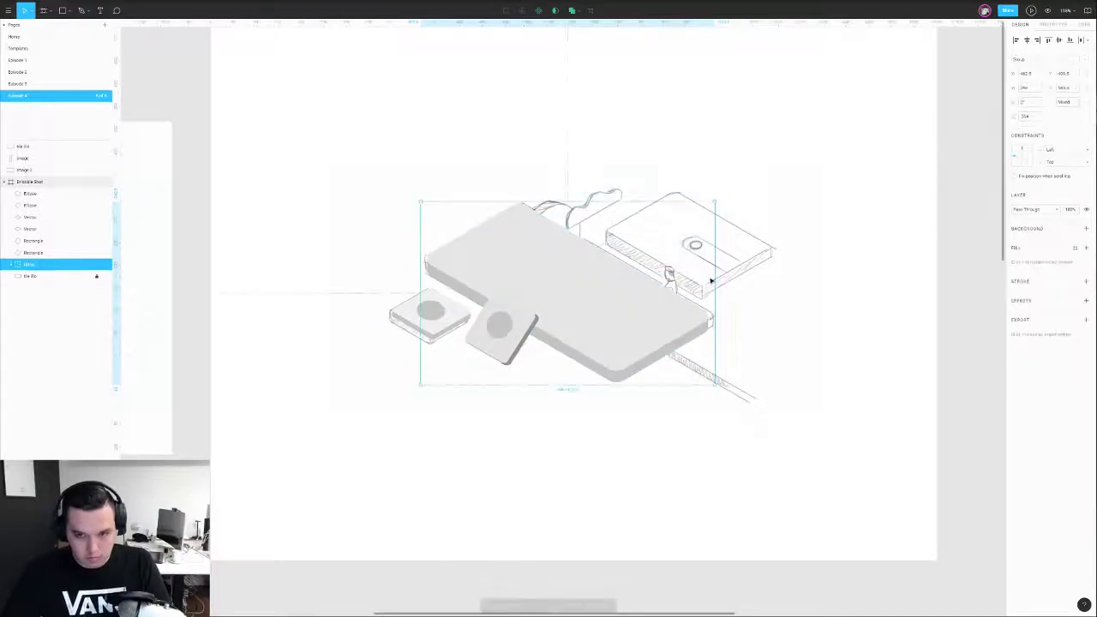
key("ctrl+shift+h")
left_click(777, 283)
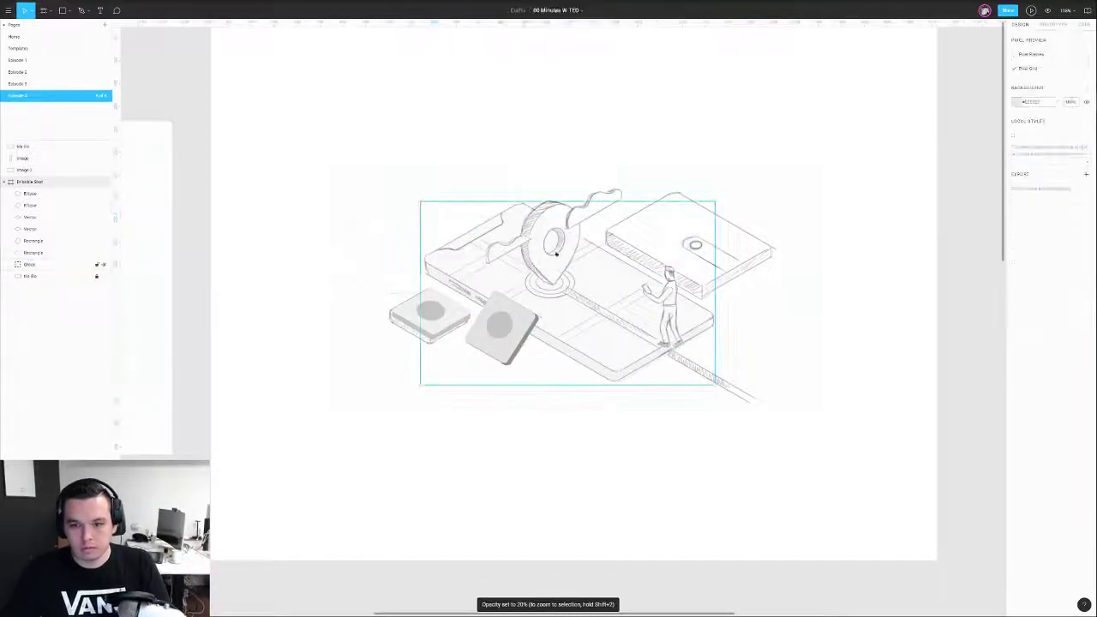
- Trace the front face of the wavy cloud left of the location pin with the Pen tool as a closed outline
scroll(522, 242, "up", 4)
key("p")
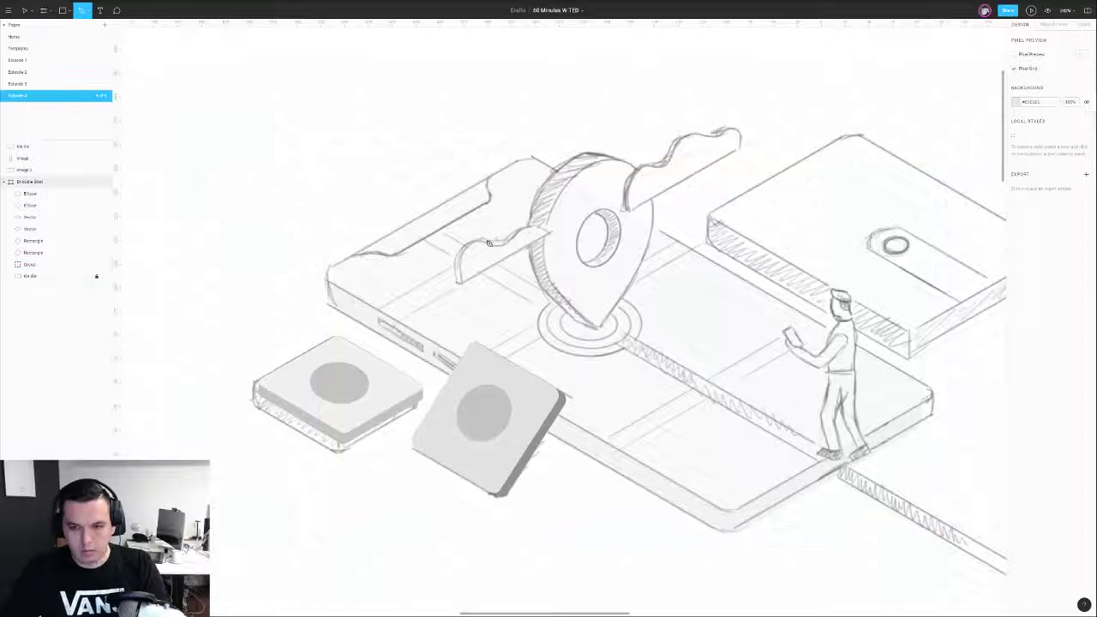
scroll(486, 254, "up", 5)
left_click(421, 334)
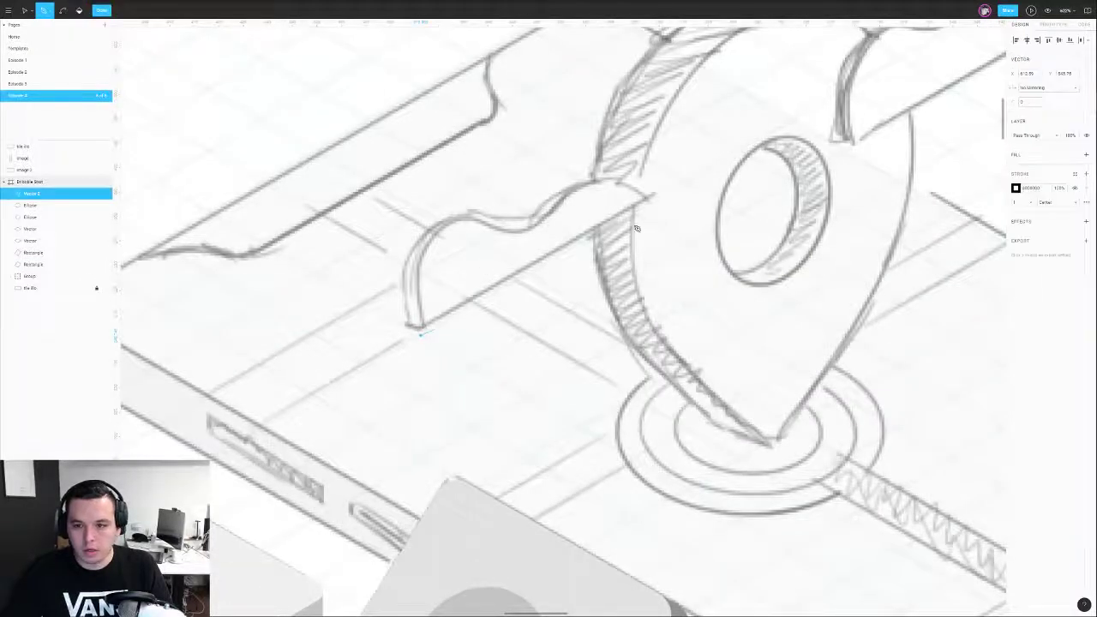
left_click(651, 200)
left_click_drag(587, 187, 386, 192)
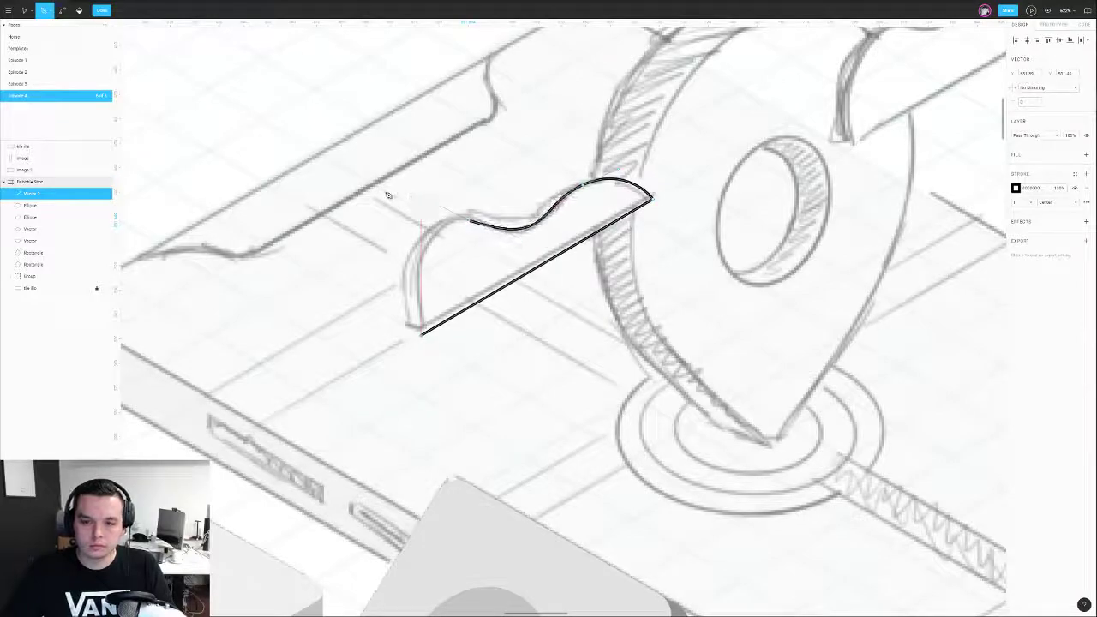
left_click_drag(422, 335, 426, 357)
- Smooth the left cloud outline by adjusting its dip, crest and lower-left curve, and finish vector editing
key("v")
left_click_drag(468, 221, 473, 224)
left_click_drag(397, 201, 375, 208)
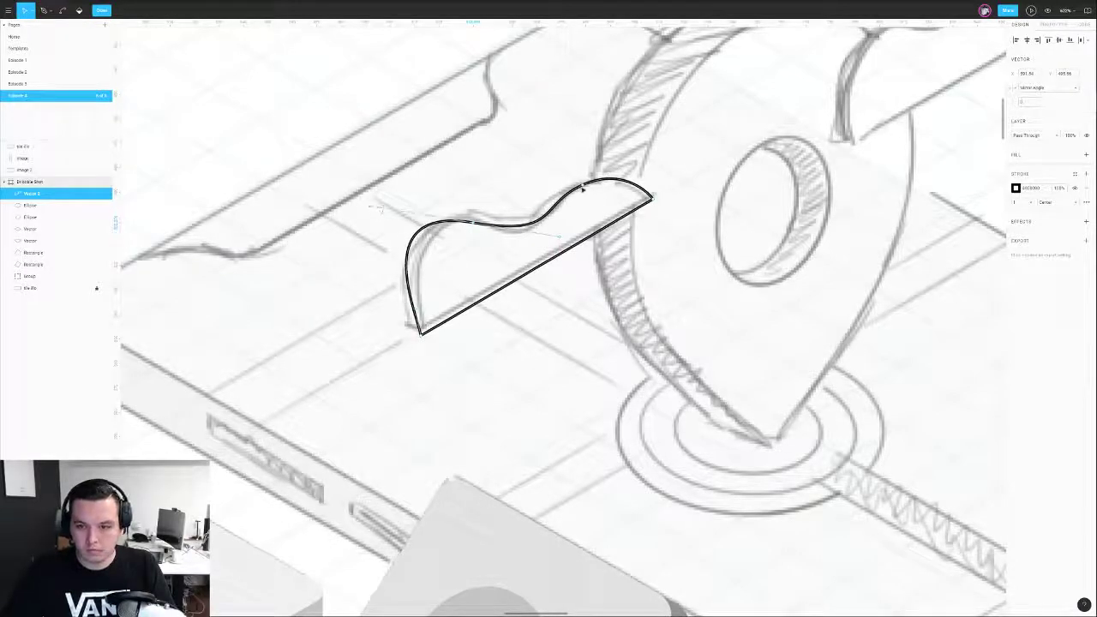
left_click_drag(580, 188, 583, 181)
left_click(617, 167)
left_click(581, 179)
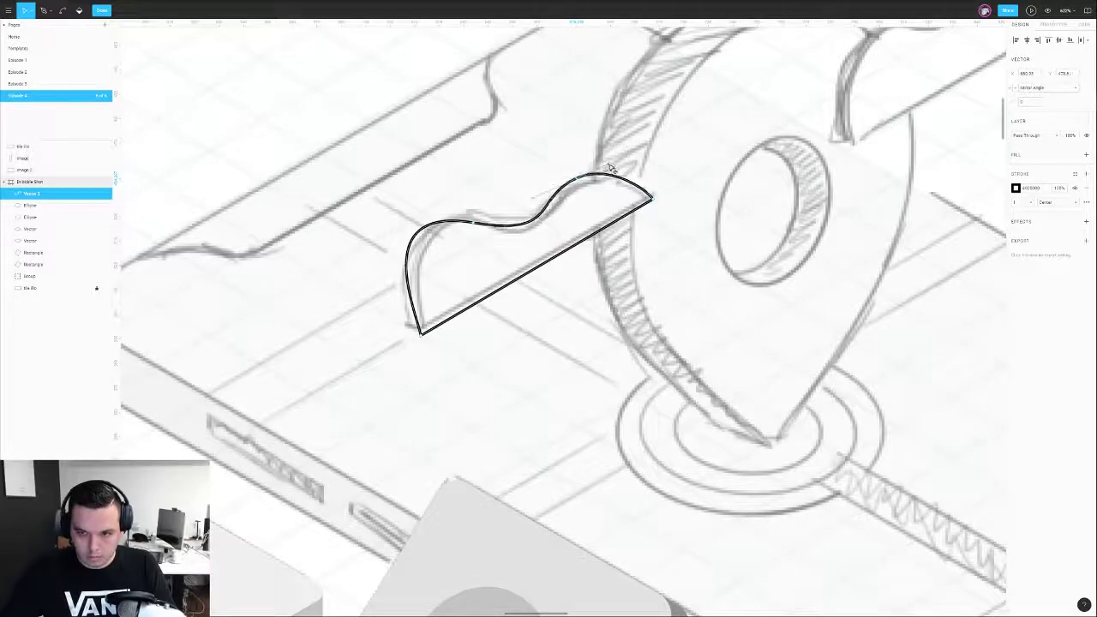
left_click(652, 195)
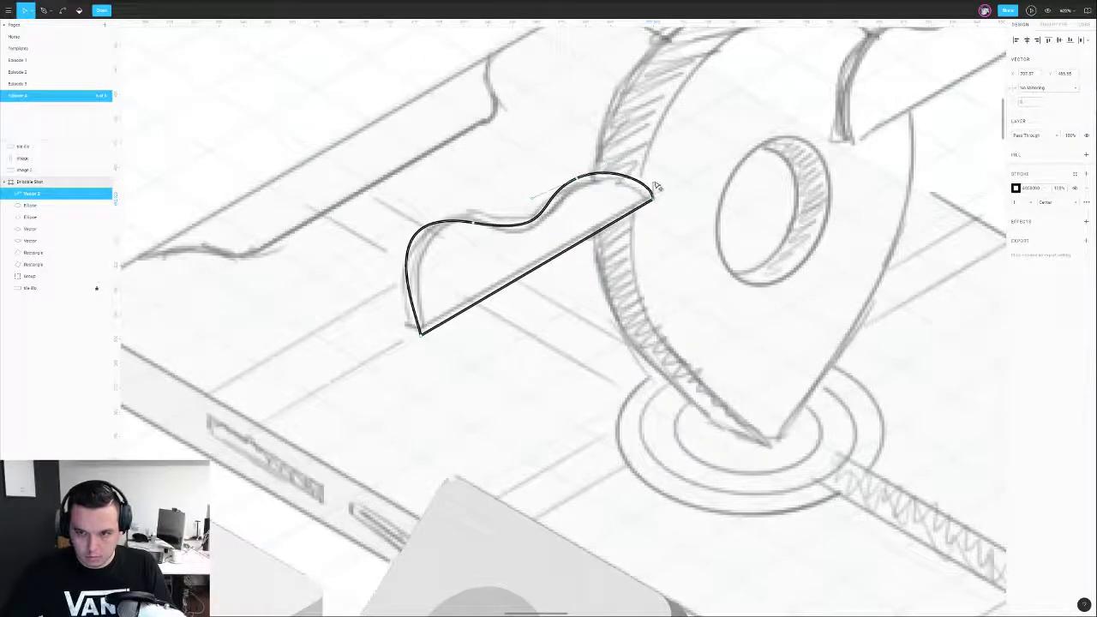
left_click_drag(579, 179, 587, 168)
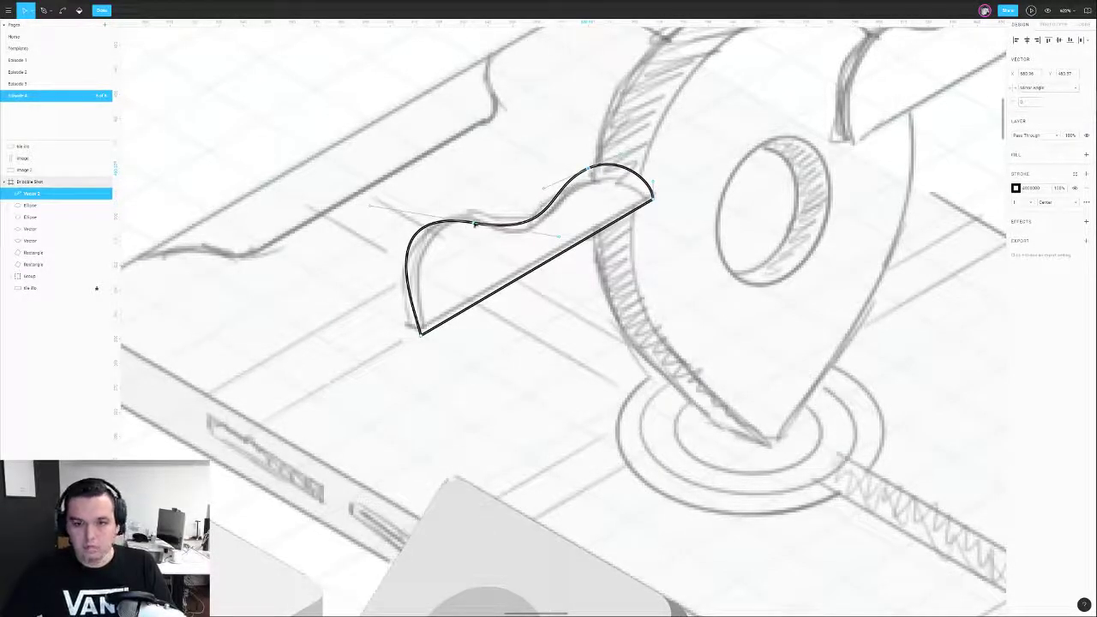
mouse_move(371, 208)
left_mouse_down()
mouse_move(397, 191)
mouse_move(380, 202)
left_mouse_up()
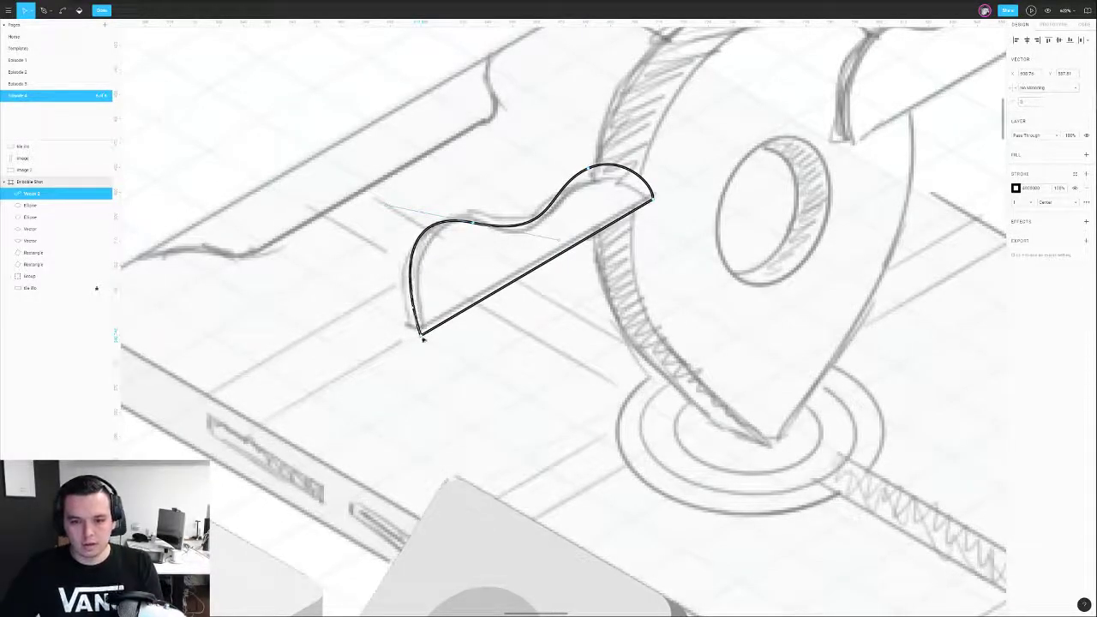
key("Escape")
scroll(526, 334, "down", 8)
left_click(482, 297)
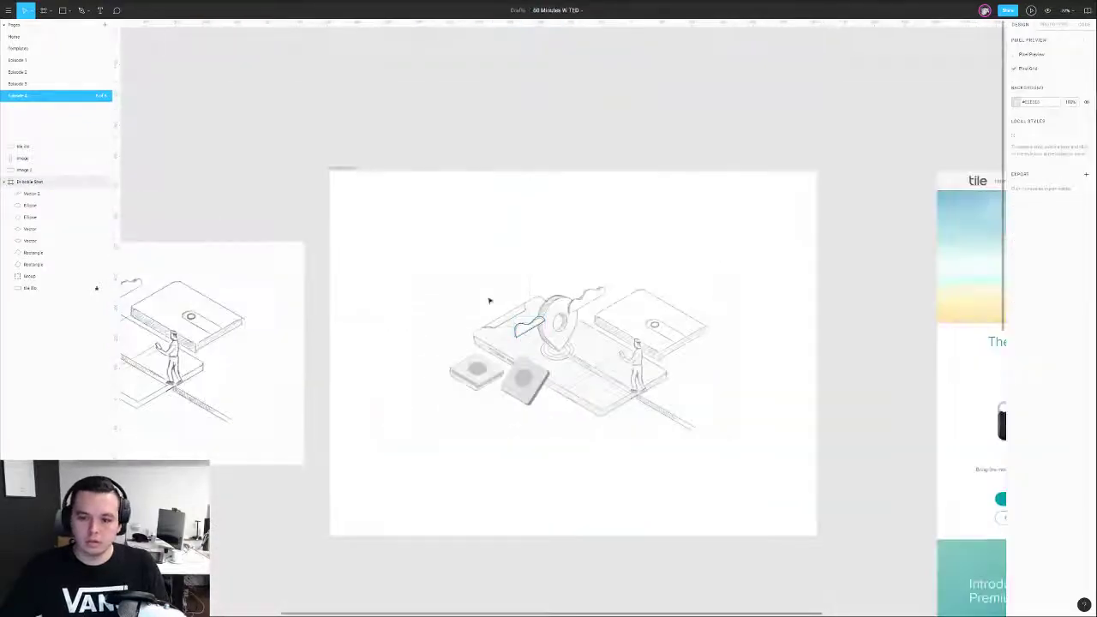
- Reopen the left cloud outline, deepen its dip, shorten its right end along the base, and refine the lower-left curve
scroll(490, 300, "up", 4)
double_click(537, 358)
left_click(538, 359)
scroll(546, 361, "up", 5)
double_click(550, 356)
left_click_drag(565, 358, 608, 370)
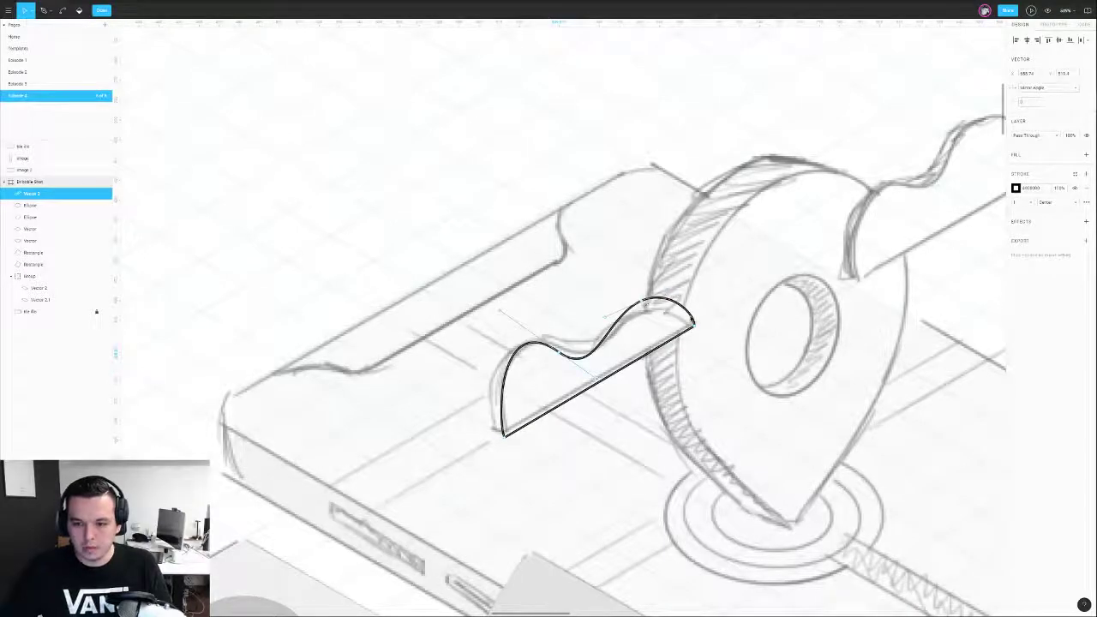
left_click_drag(695, 327, 675, 335)
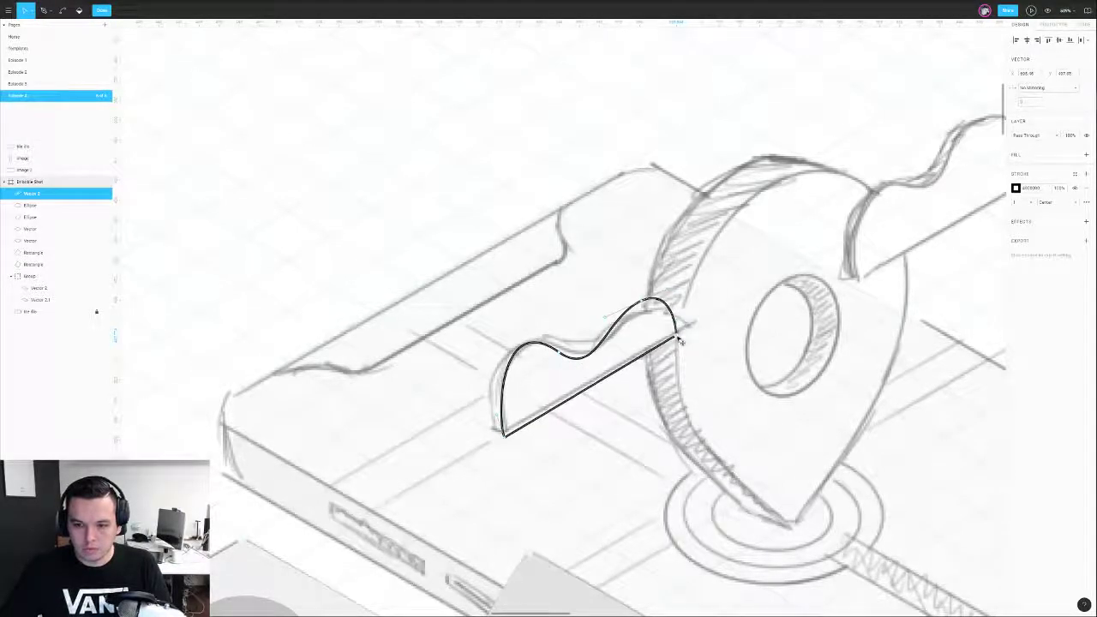
left_click(505, 435)
left_click_drag(497, 423, 506, 418)
scroll(504, 433, "down", 5)
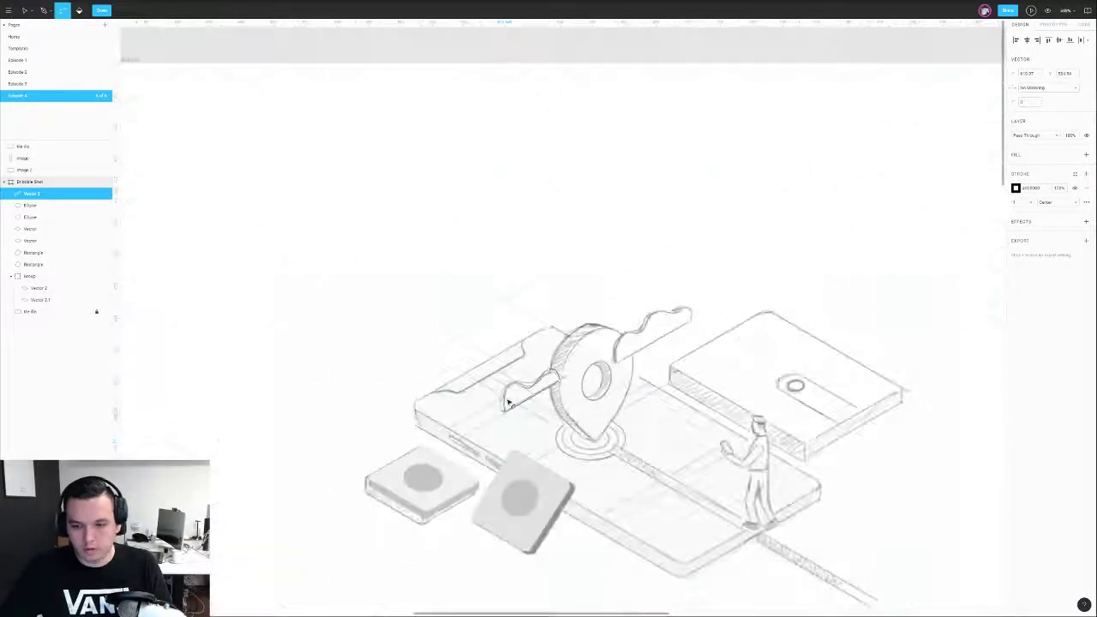
scroll(491, 366, "up", 3)
scroll(505, 388, "up", 3)
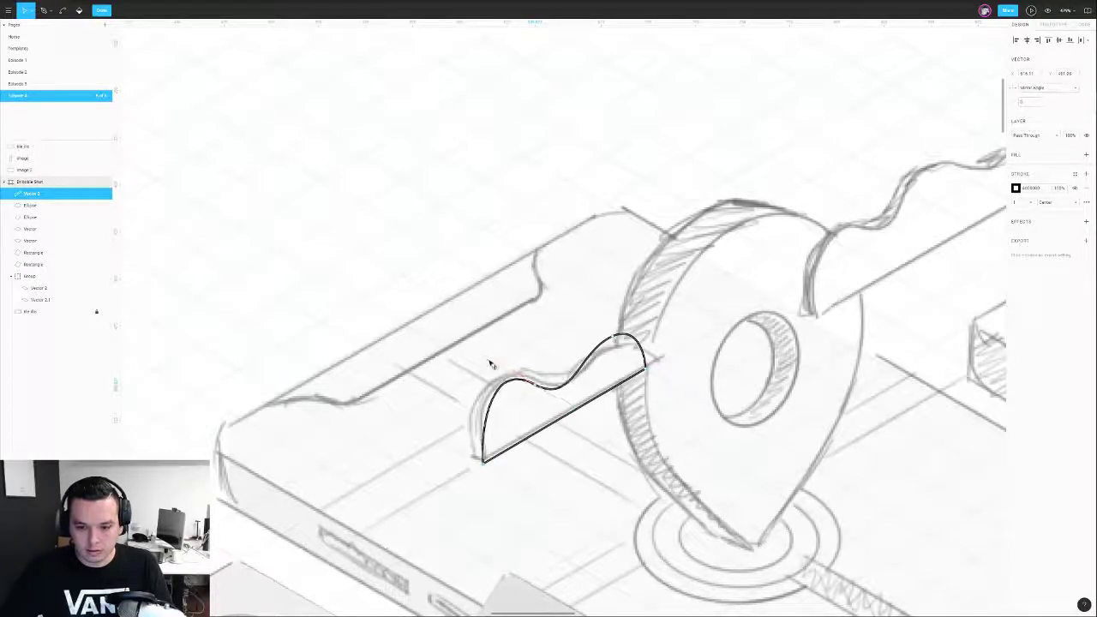
- Duplicate the left cloud outline and offset the copy up and to the left as the cloud's thickness
key("Escape")
key("ctrl+c")
key("ctrl+v")
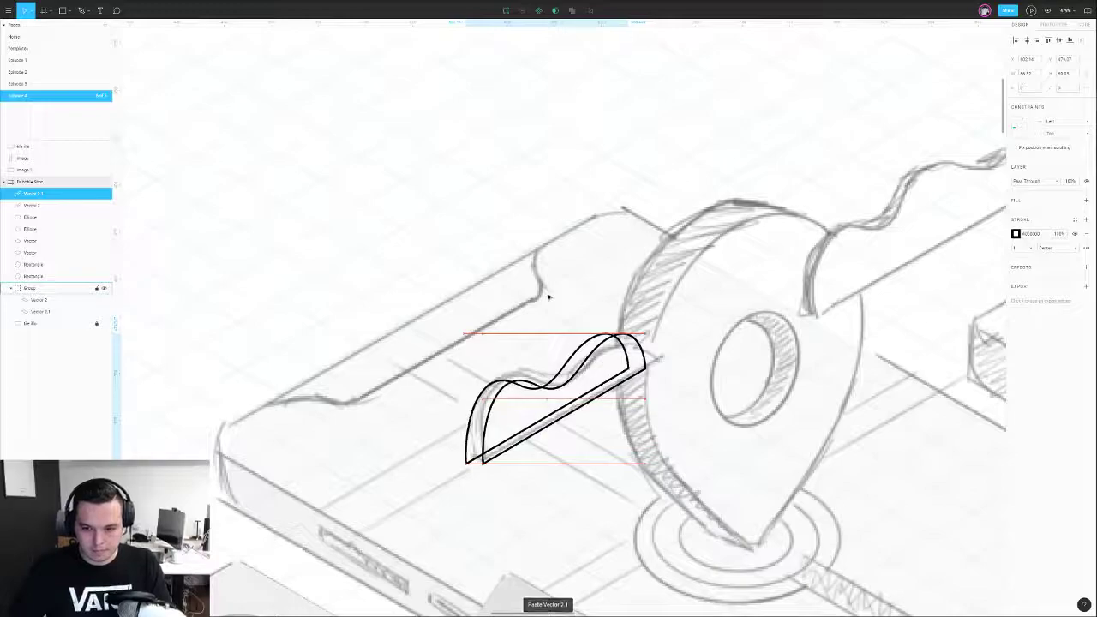
scroll(488, 451, "up", 5)
mouse_move(420, 465)
left_mouse_down()
mouse_move(449, 444)
mouse_move(427, 455)
left_mouse_up()
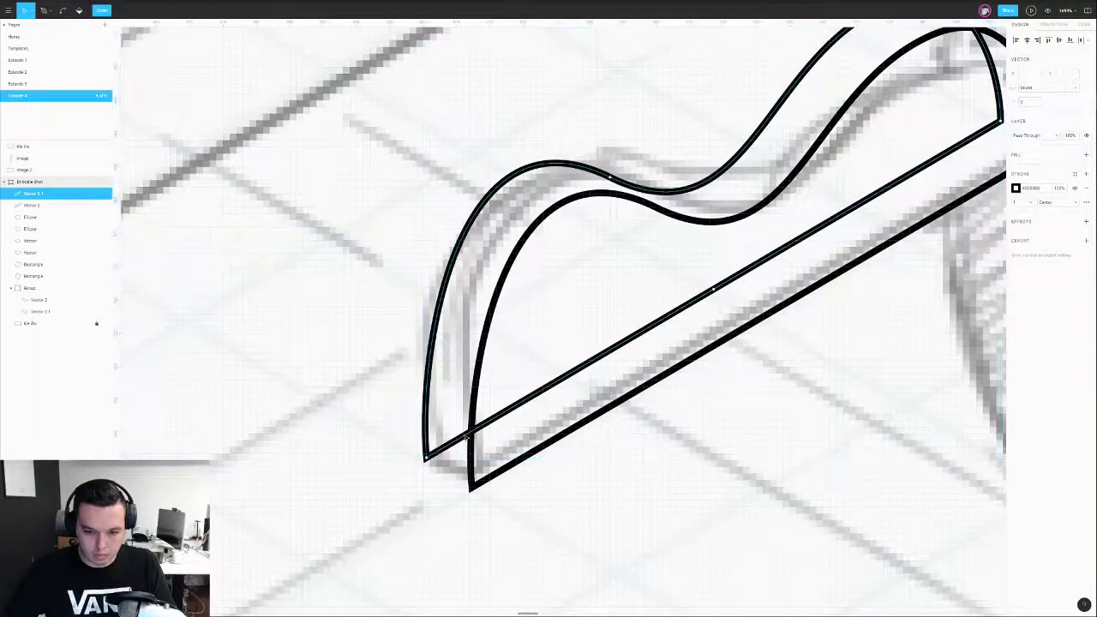
- Add a base point to the copy at the front outline's lower corner, and fit its right corner, crest and dip closely to the front outline
left_click_drag(426, 456, 470, 491)
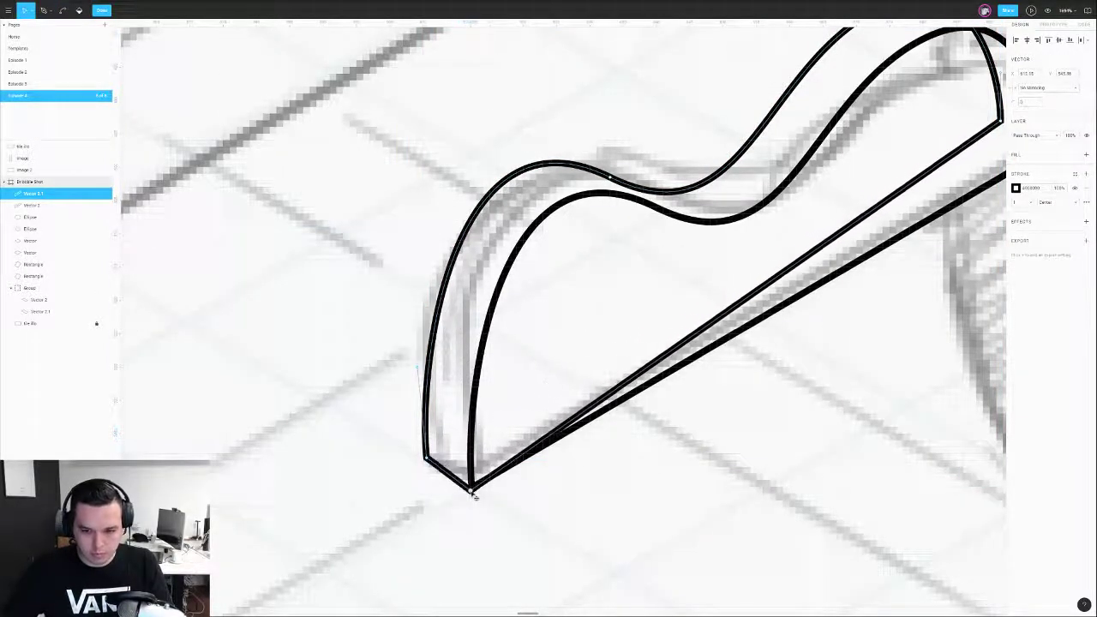
scroll(472, 489, "down", 5)
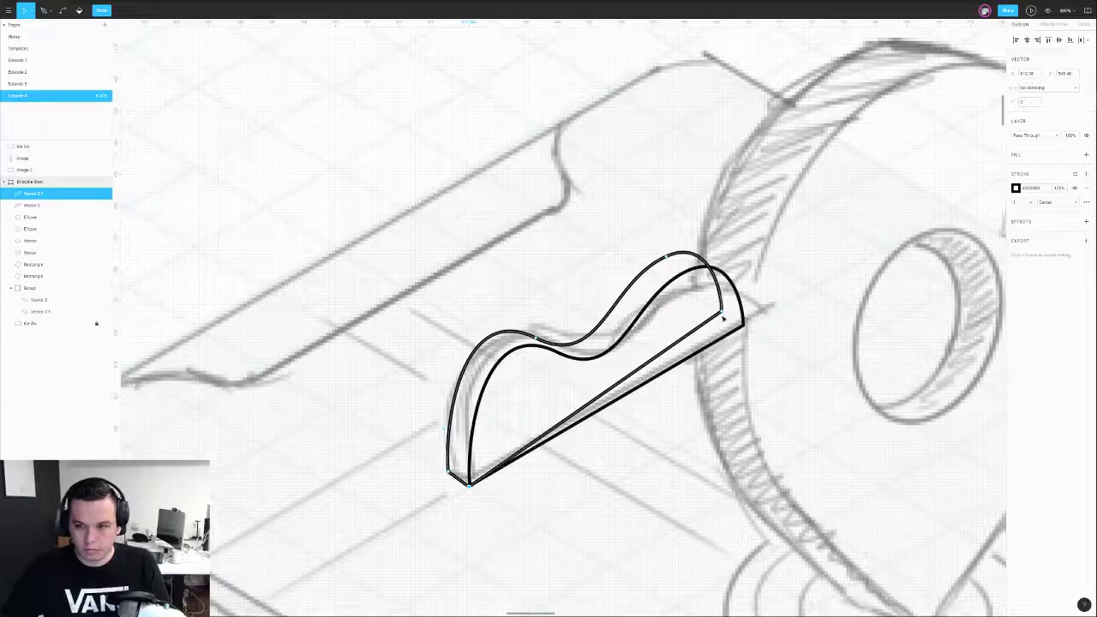
left_click_drag(725, 315, 741, 326)
left_click_drag(666, 257, 678, 269)
left_click_drag(538, 340, 540, 349)
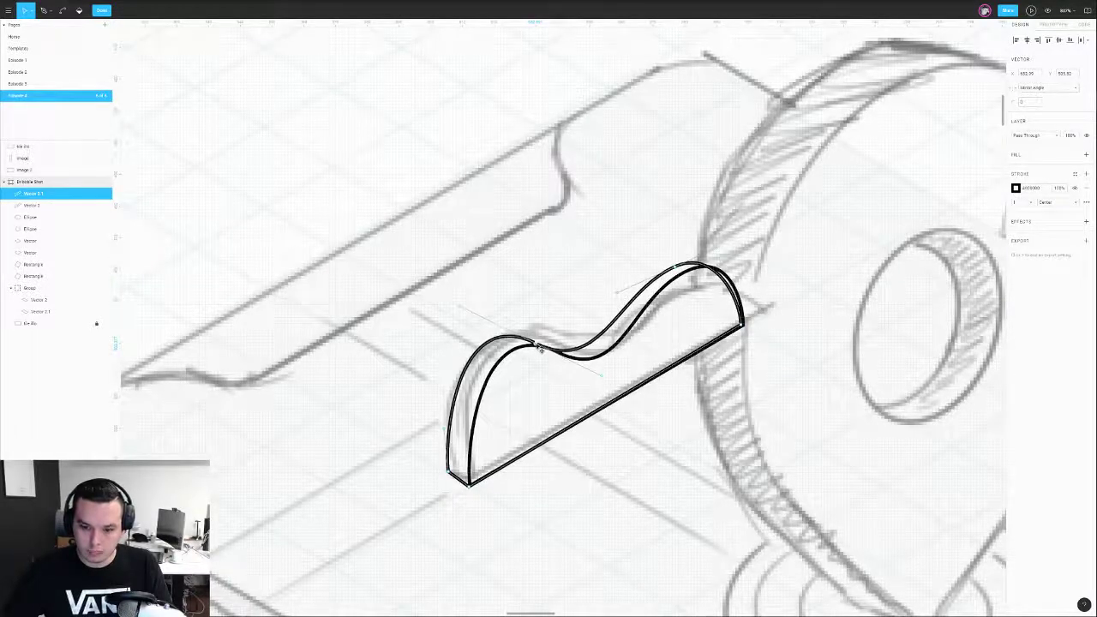
key("Escape")
- Bring the cloud's front outline above the copy and replace its stroke with a light grey fill
left_click(688, 274)
key("ctrl+]")
left_click(1086, 233)
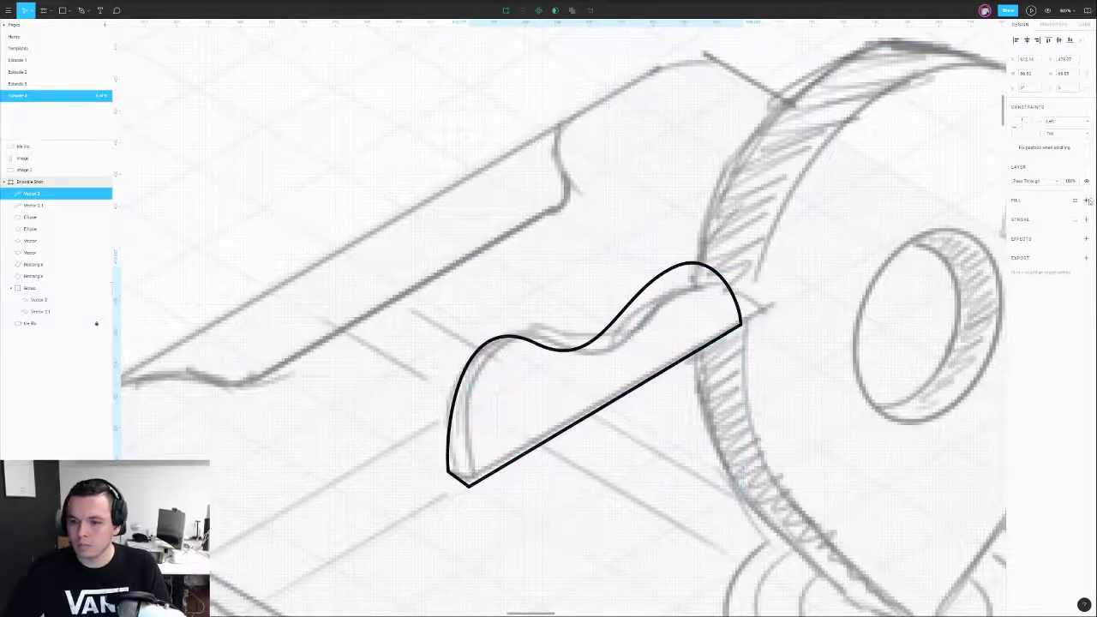
left_click(1086, 199)
- Replace the stroke of the cloud's back copy with a darker grey fill
left_click(69, 205)
left_click(1087, 233)
left_click(1087, 200)
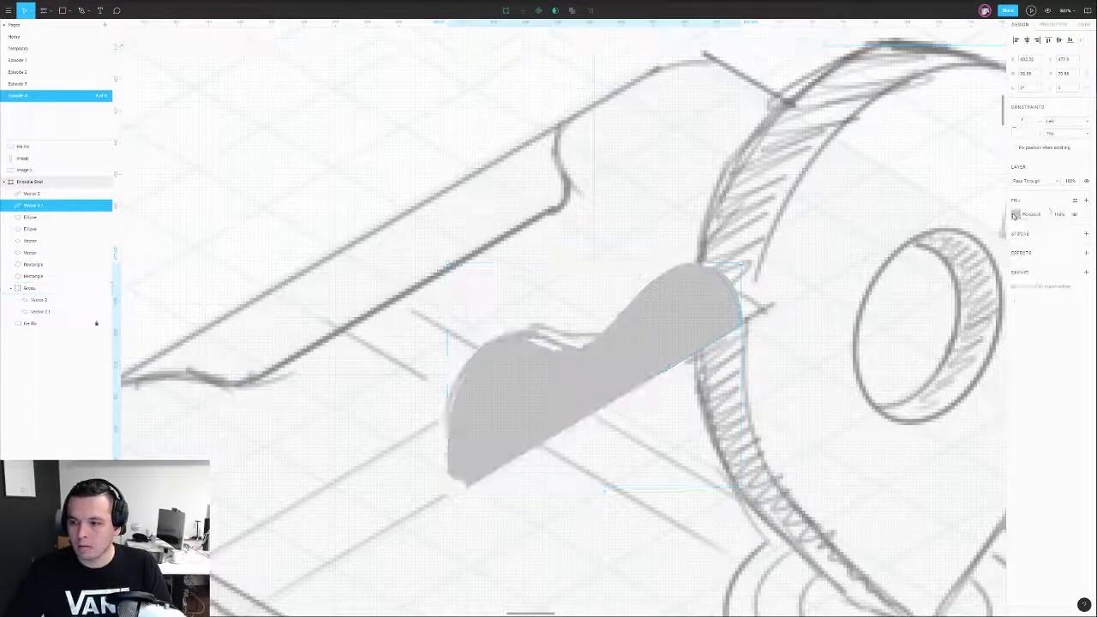
left_click(1014, 214)
left_click(925, 257)
scroll(661, 338, "down", 8)
left_click(562, 277)
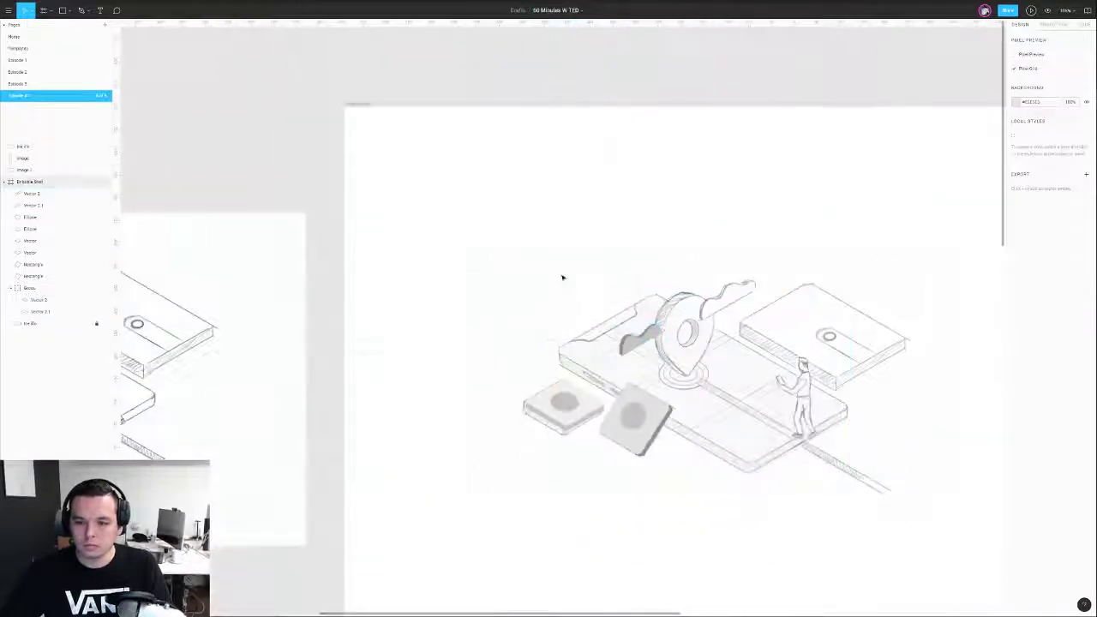
- Reshape the dark back copy's crest point and right-end curve so the cloud's thickness tapers evenly
scroll(657, 344, "up", 8)
double_click(593, 244)
scroll(593, 244, "up", 3)
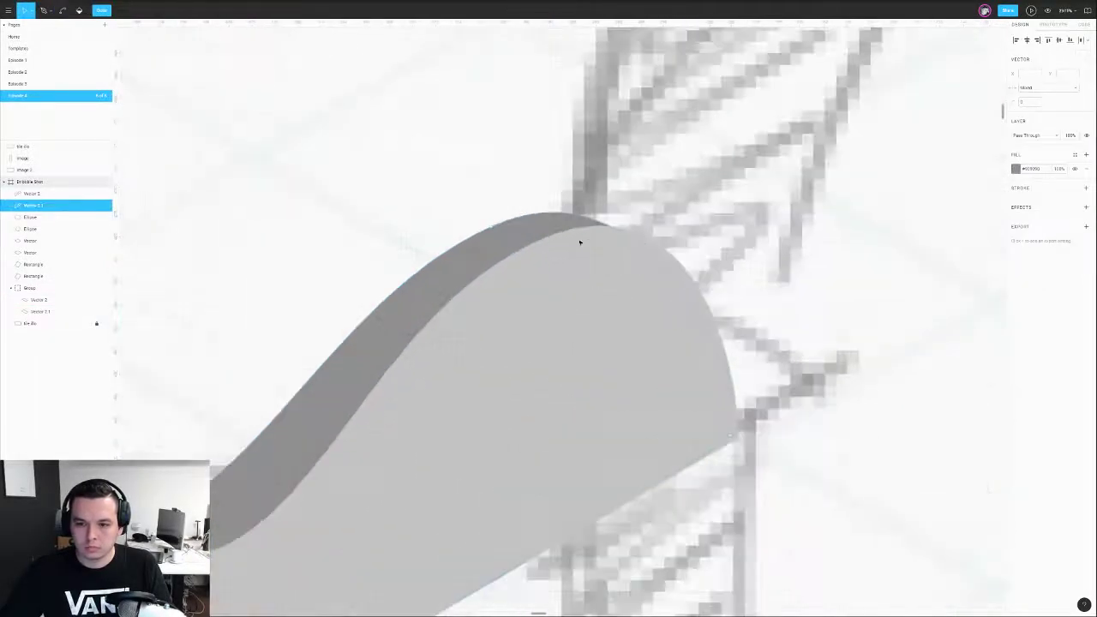
left_click(491, 227)
left_click_drag(732, 356, 748, 313)
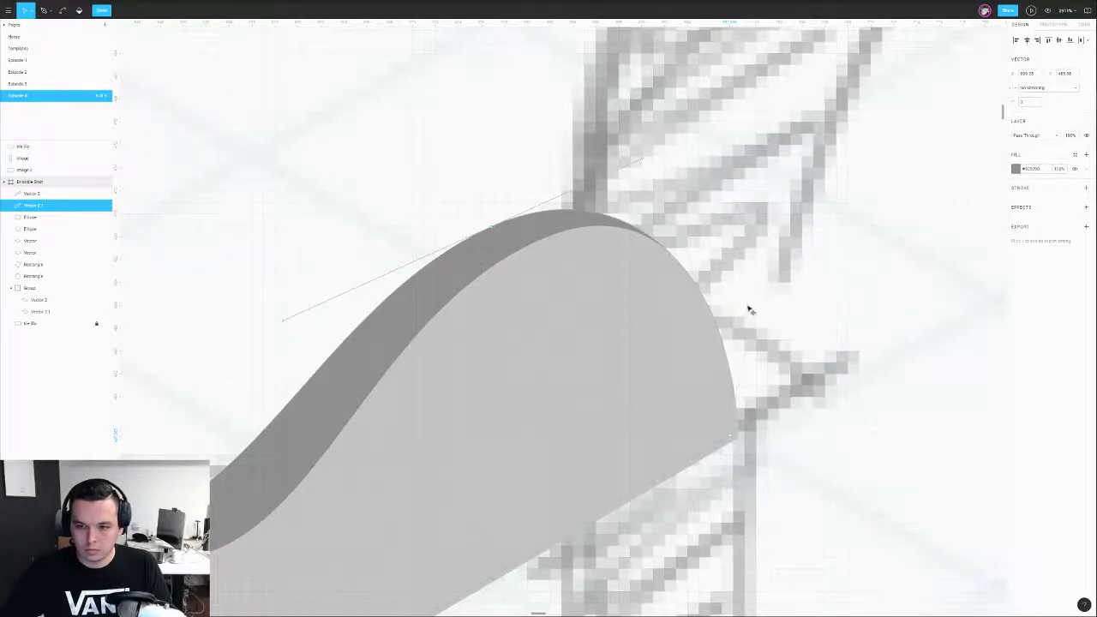
left_click_drag(491, 227, 503, 242)
mouse_move(744, 306)
left_mouse_down()
mouse_move(731, 302)
mouse_move(740, 299)
left_mouse_up()
scroll(718, 301, "down", 10)
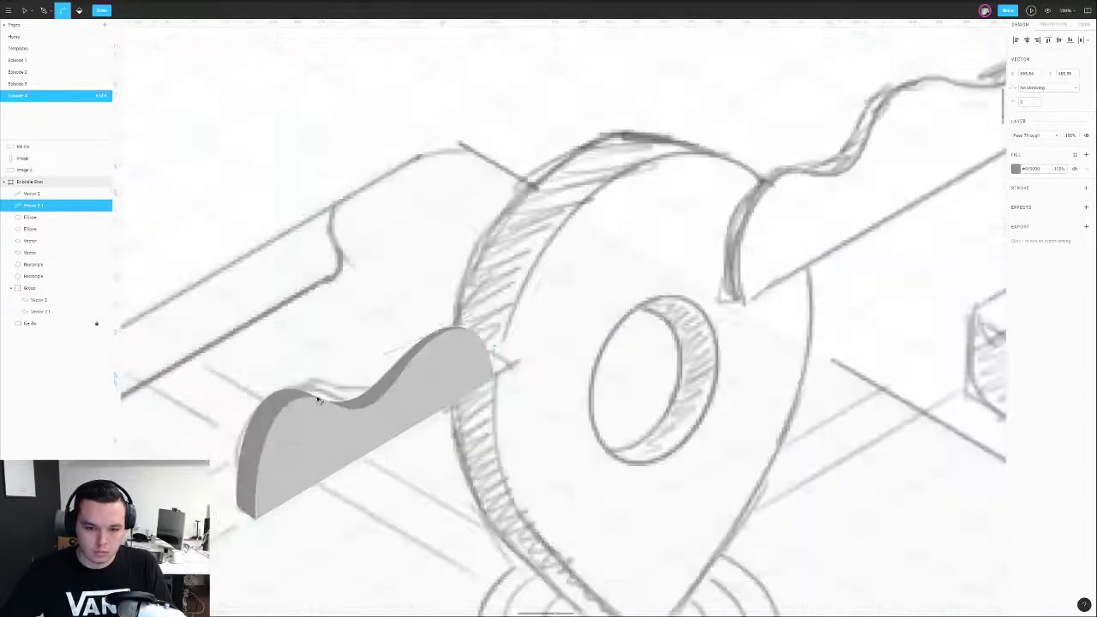
- Adjust the dark back copy's dip and lower-left curve so its edge follows the front face
left_click_drag(317, 397, 317, 402)
key("ctrl")
scroll(319, 405, "down", 3)
scroll(497, 323, "up", 15)
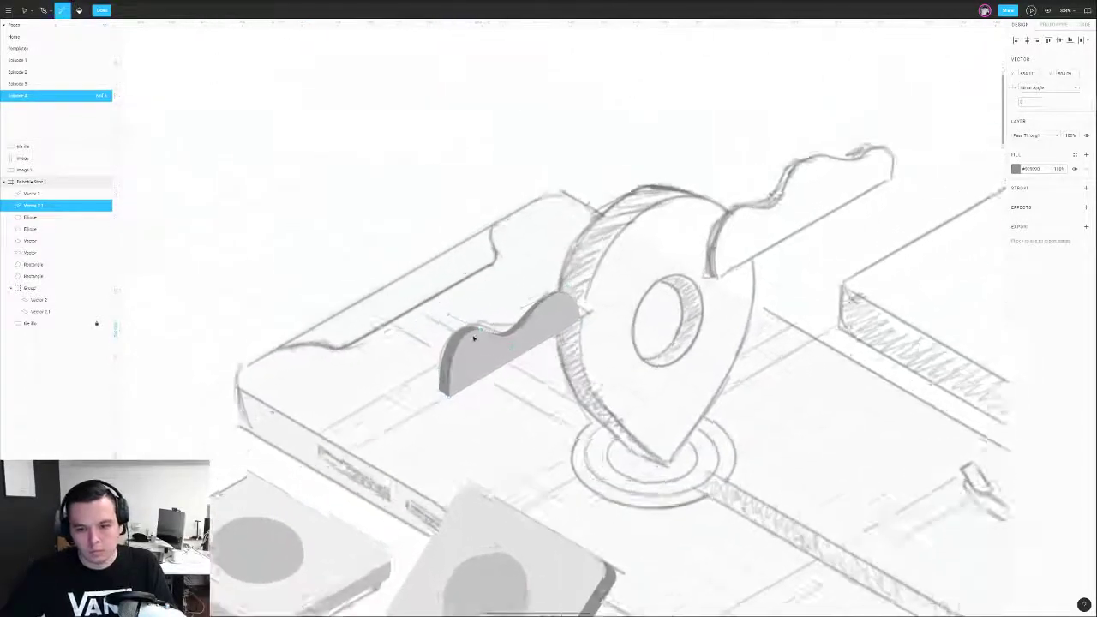
left_click_drag(497, 322, 500, 319)
scroll(330, 262, "down", 3)
scroll(329, 262, "down", 5)
left_click_drag(310, 334, 306, 322)
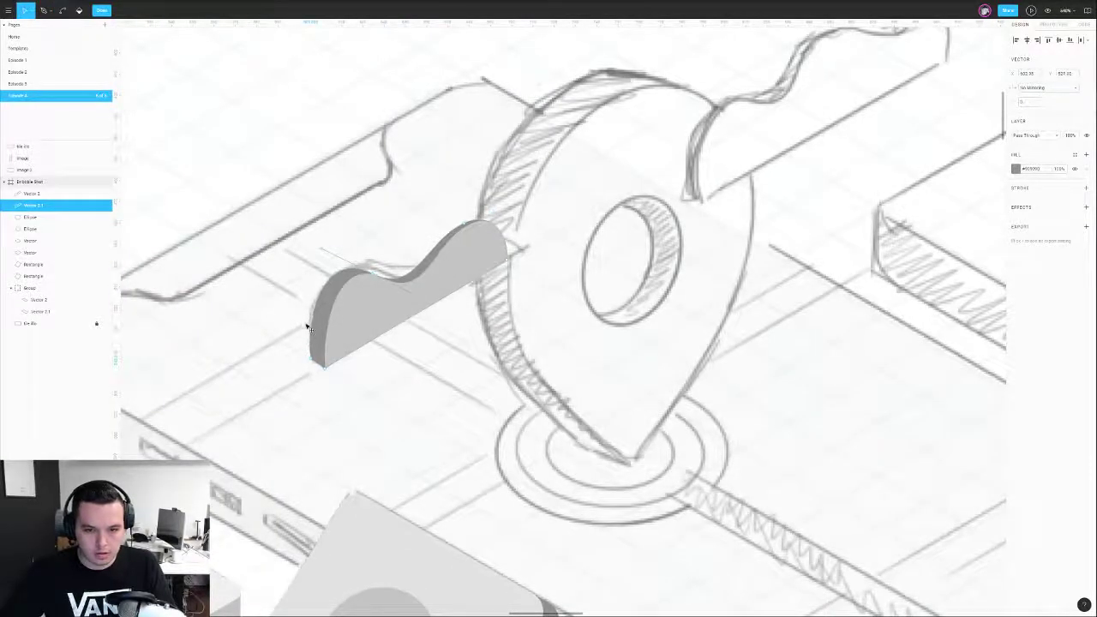
- Shift the dark back copy's crest point slightly left and finish editing the left cloud
scroll(465, 225, "up", 4)
left_click_drag(466, 223, 455, 222)
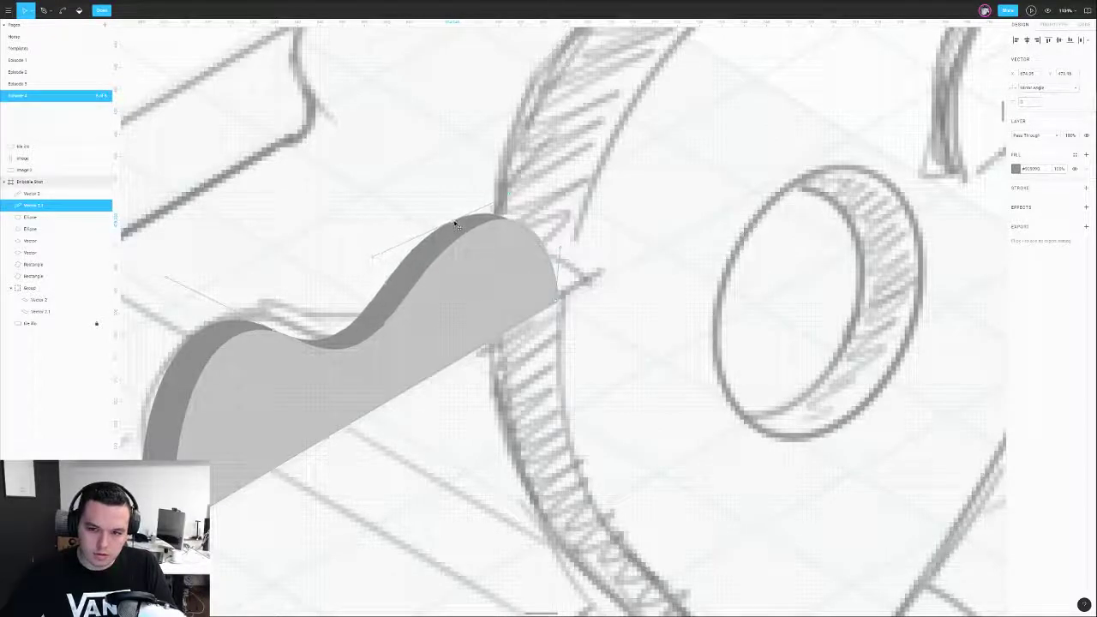
scroll(457, 227, "down", 5)
scroll(456, 229, "down", 3)
double_click(335, 185)
left_click_drag(389, 156, 357, 185)
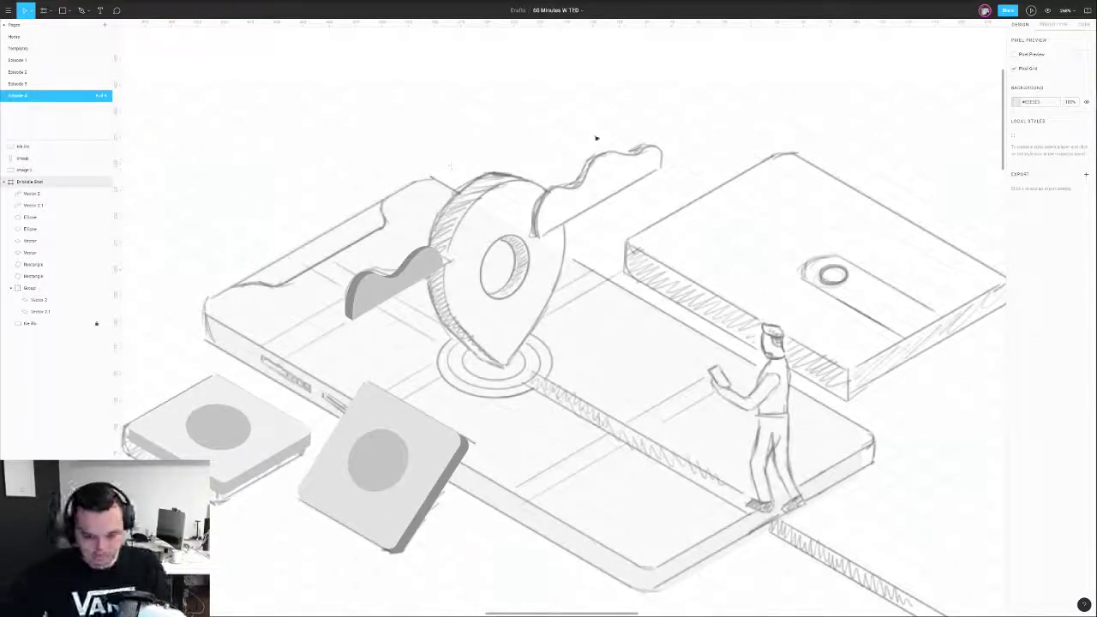
- Start the cloud outline right of the location pin with a straight base edge along the sketch using the Pen tool
key("shift+p")
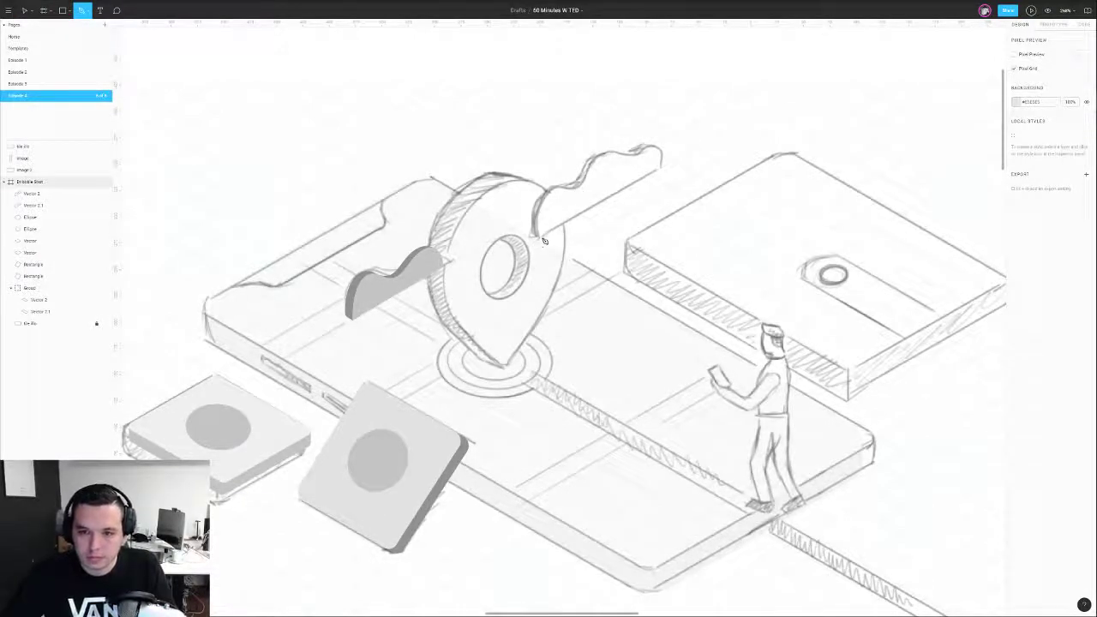
left_click_drag(538, 244, 654, 178)
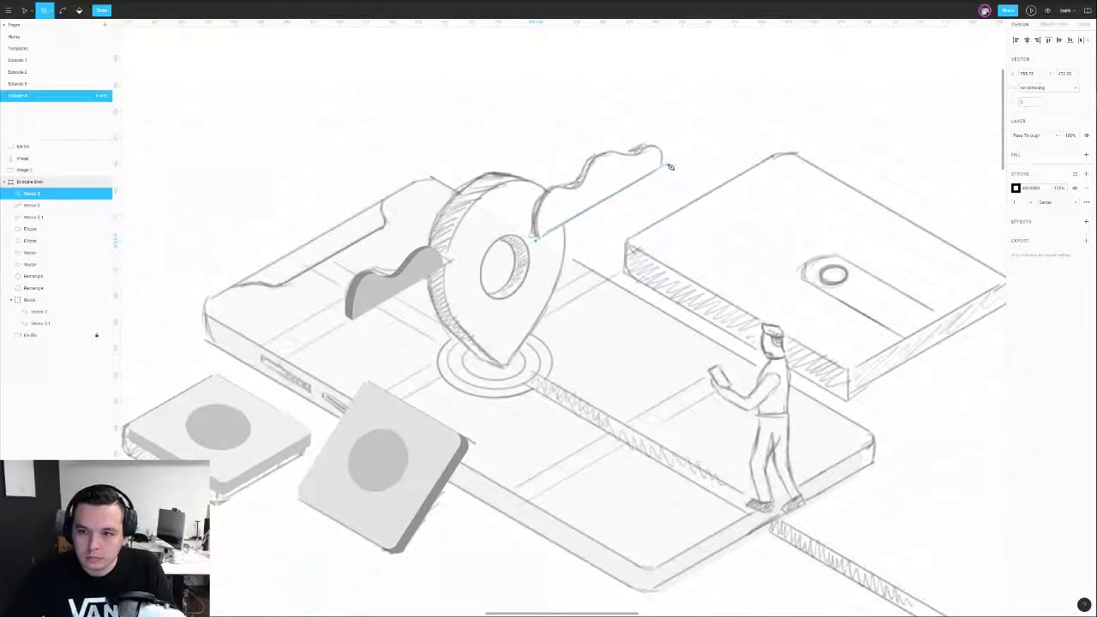
left_click(663, 171)
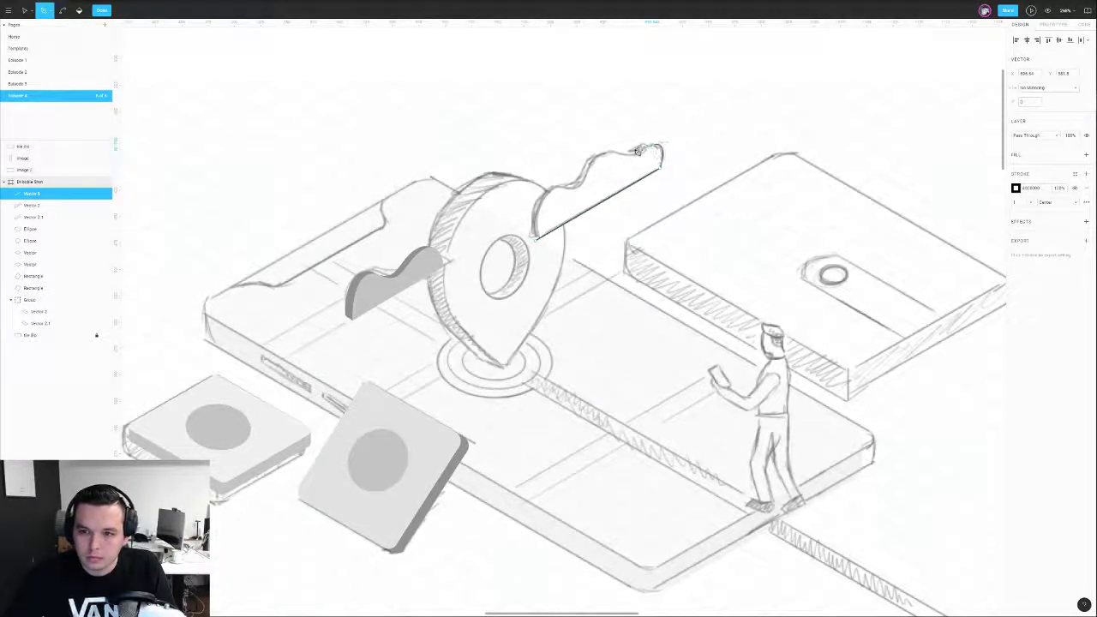
- Trace the cloud's rounded right end, wavy top and left side with curved points, and close the outline at its lower-left corner
left_click(619, 155)
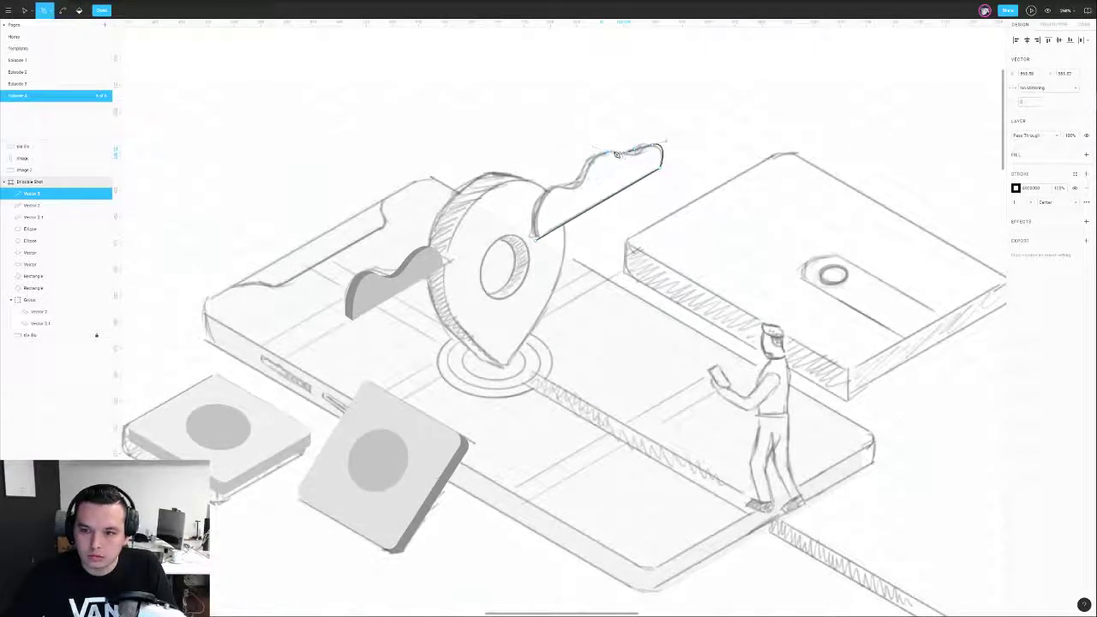
scroll(626, 146, "up", 6)
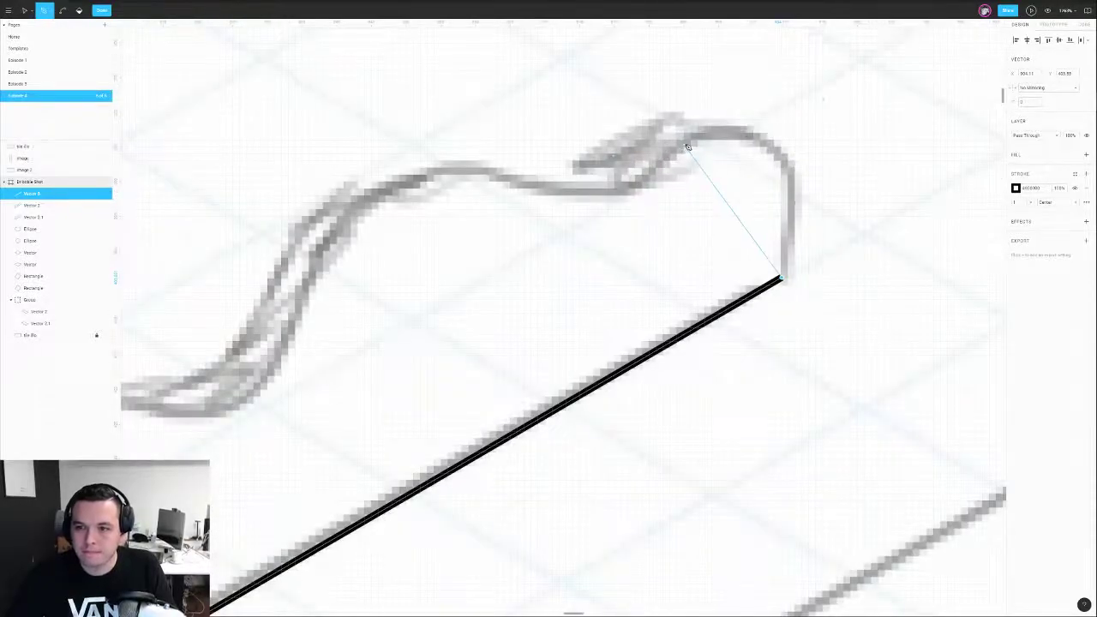
left_click_drag(644, 198, 566, 245)
left_click(477, 161)
left_click_drag(449, 115, 433, 101)
left_click_drag(273, 298, 254, 459)
scroll(519, 386, "down", 4)
left_click(434, 335)
left_click(365, 558)
left_click_drag(366, 563, 395, 597)
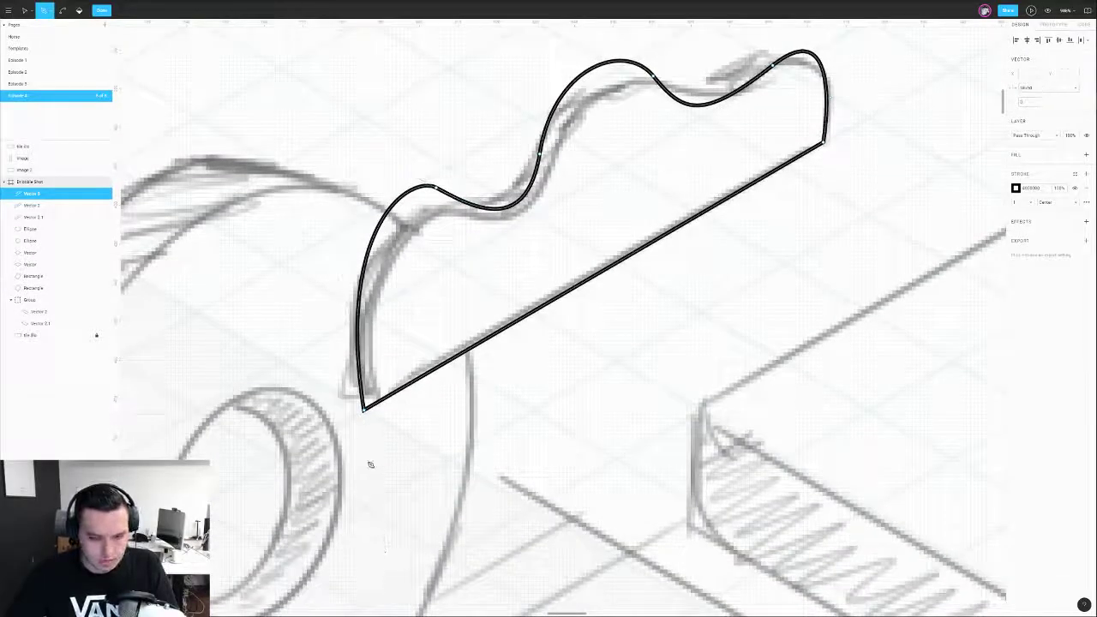
key("Escape")
- Adjust the anchor points and curve handles along the right cloud's wavy top to follow the sketch more closely
scroll(491, 166, "up", 3)
scroll(485, 303, "down", 3)
left_click(452, 317, "ctrl")
left_click_drag(471, 303, 478, 346)
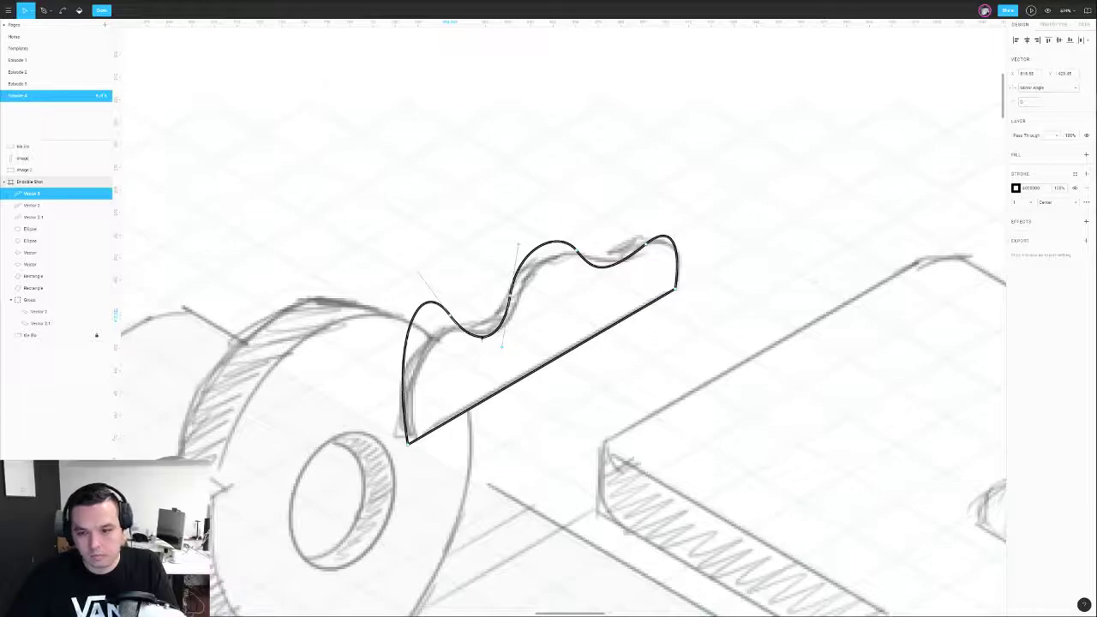
left_click_drag(512, 299, 518, 291)
left_click_drag(576, 250, 579, 250)
left_click_drag(646, 244, 671, 220)
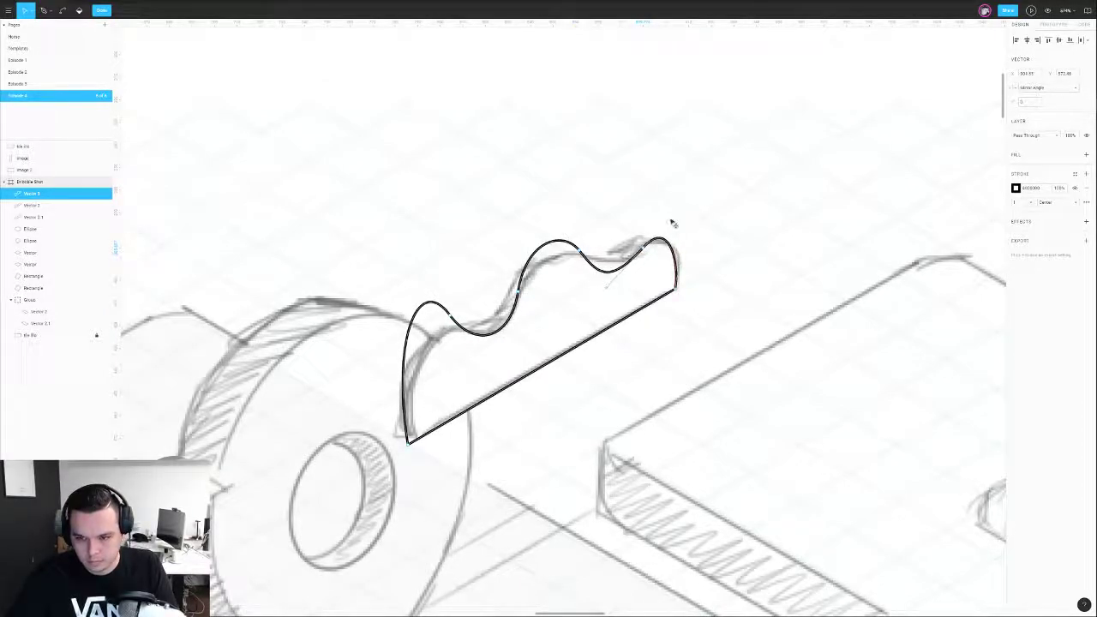
- Reposition the right cloud's left dip point, steepen the curves into both dips, and finish editing the outline
left_click_drag(452, 316, 457, 322)
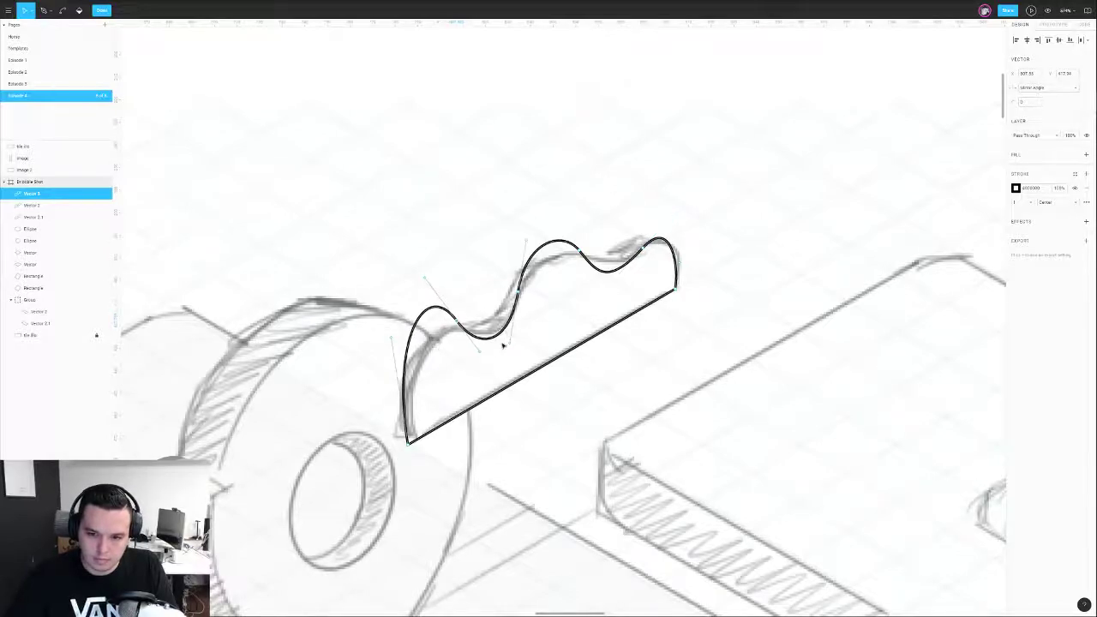
left_click_drag(481, 358, 516, 344)
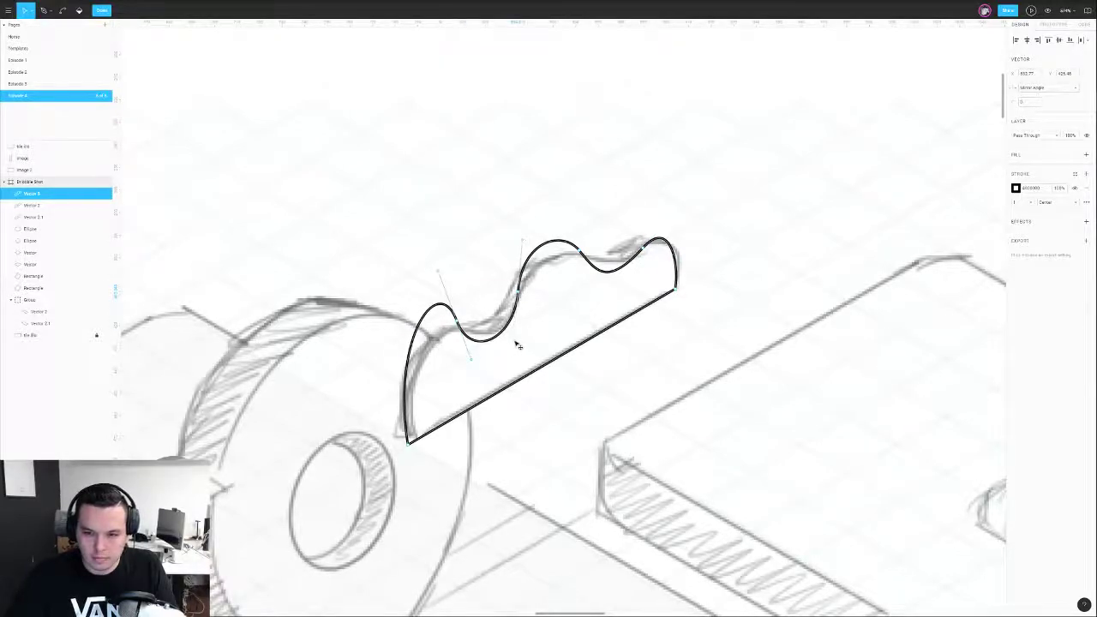
scroll(516, 330, "down", 1)
left_click(571, 261)
left_click_drag(589, 284, 580, 289)
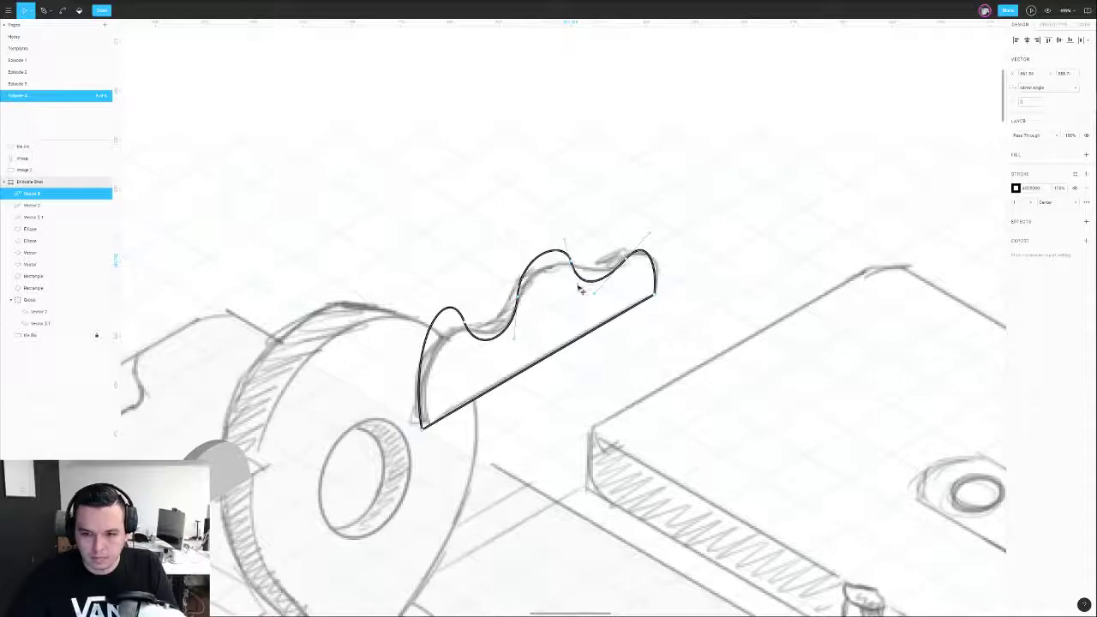
scroll(578, 288, "down", 8)
double_click(612, 247)
- Shift the right cloud's lower-left corner slightly left and refine the curves of its left crest and middle rise
scroll(535, 318, "up", 3)
scroll(531, 317, "up", 4)
double_click(517, 356)
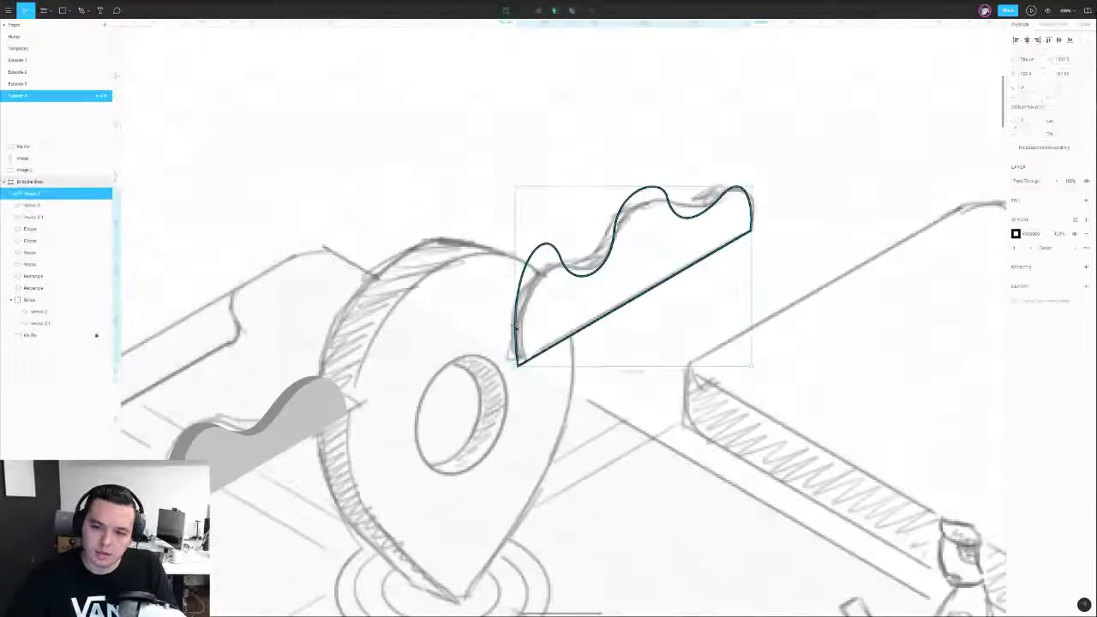
left_click(517, 366)
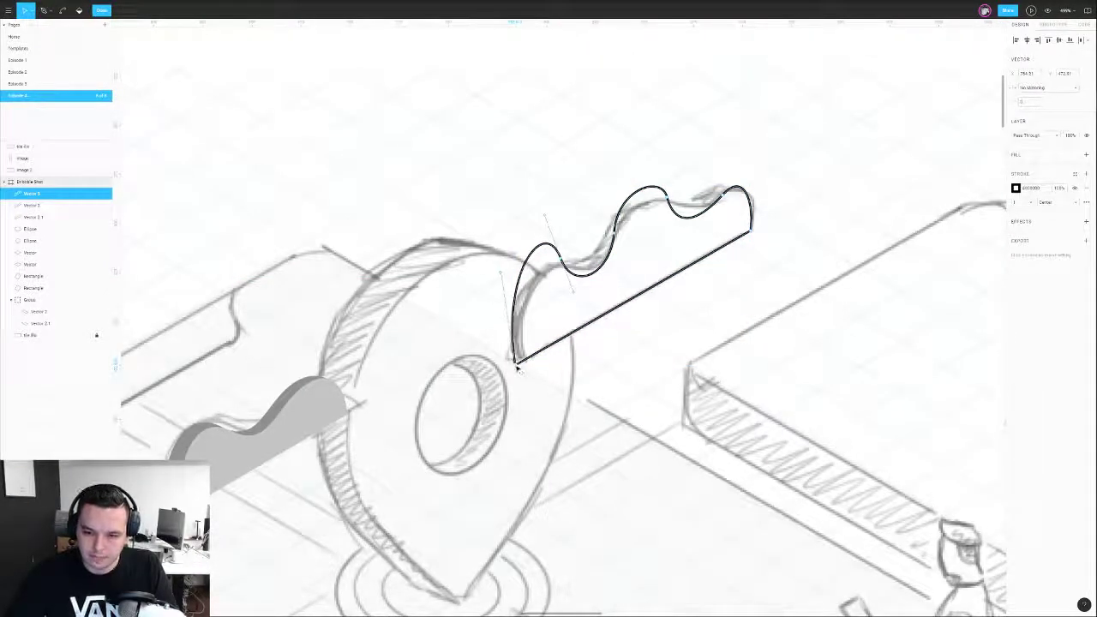
left_click_drag(545, 217, 534, 230)
left_click_drag(613, 233, 688, 228)
key("Escape")
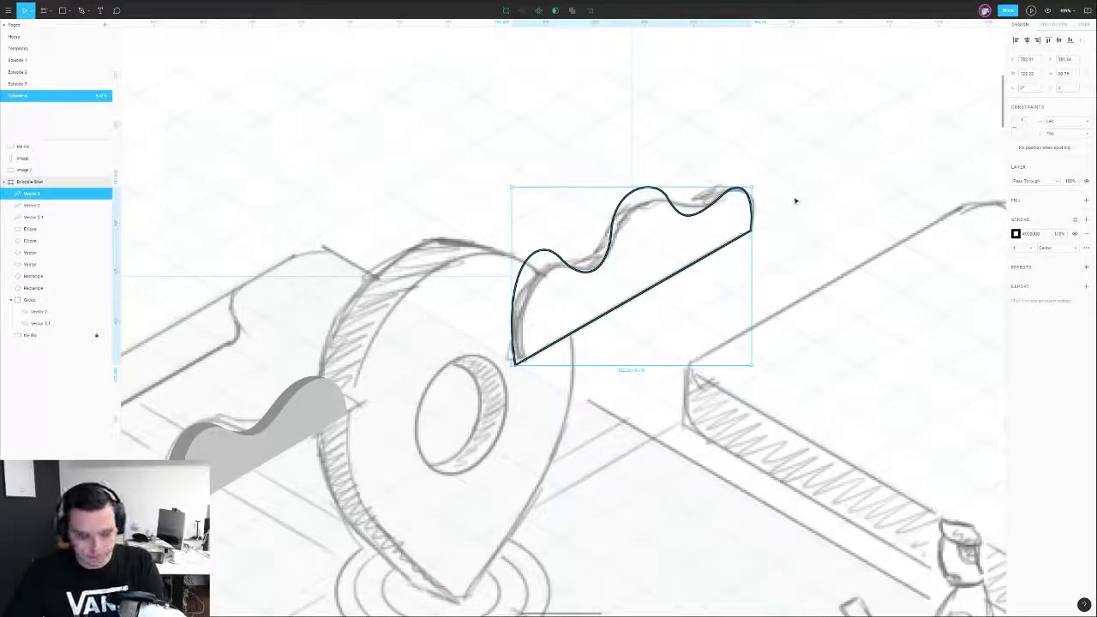
- Duplicate the right cloud slightly up and to the left, and replace the copy's stroke with a darker grey fill
key("ctrl+v")
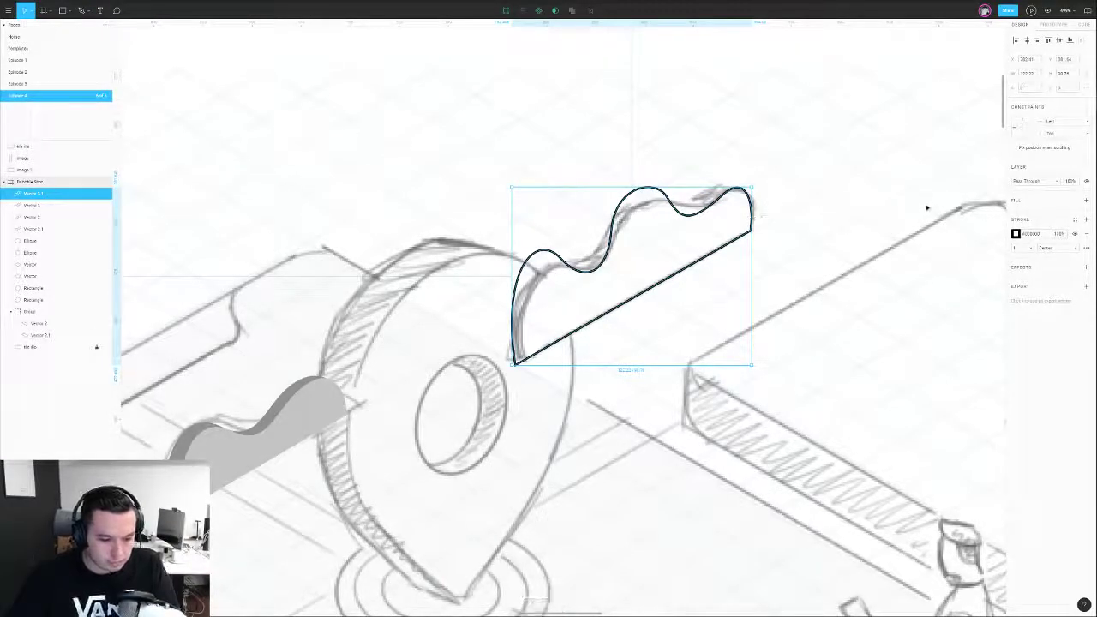
left_click_drag(699, 214, 683, 209)
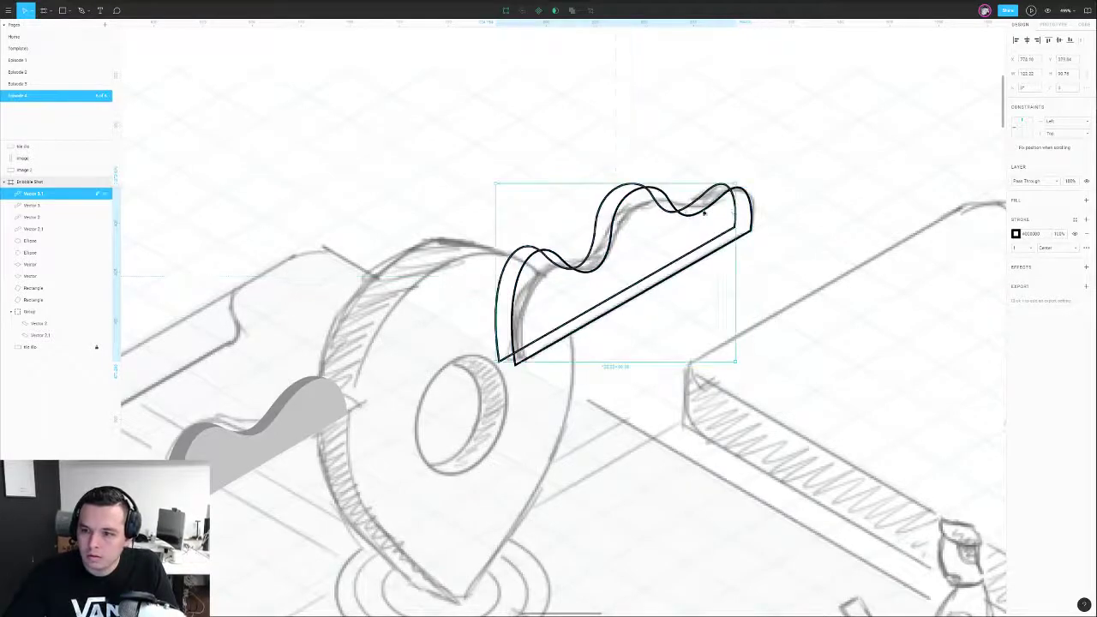
left_click(1086, 233)
left_click(1085, 200)
left_click(1015, 214)
left_click_drag(919, 243, 917, 254)
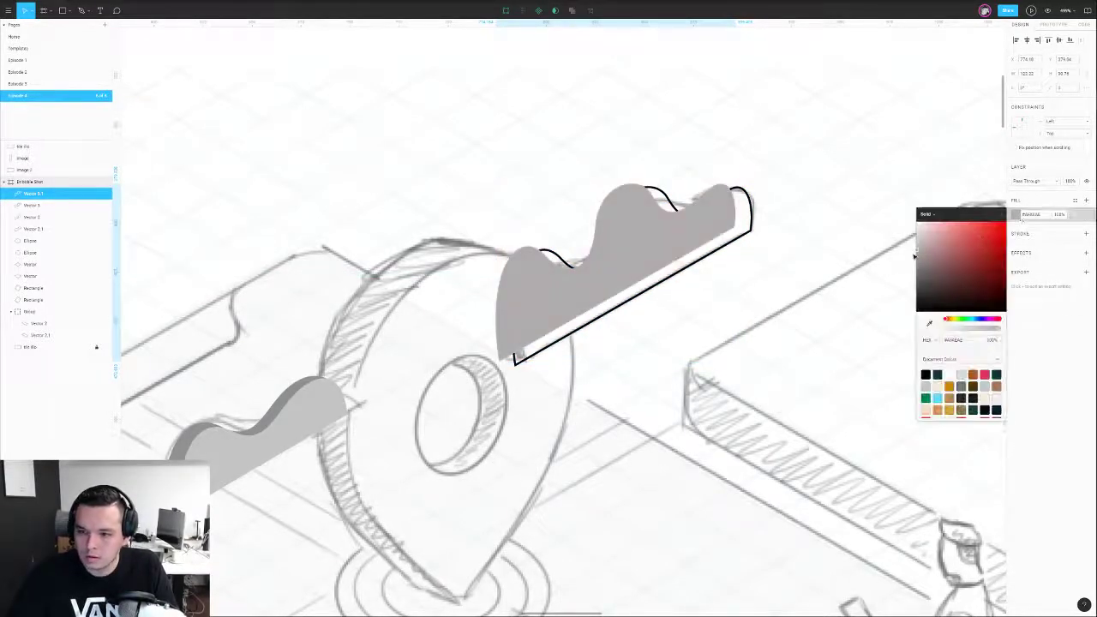
- Bring the original right cloud in front of its dark copy and replace its stroke with a light grey fill
left_click(748, 209)
key("ctrl+]")
left_click(1086, 233)
left_click(1085, 199)
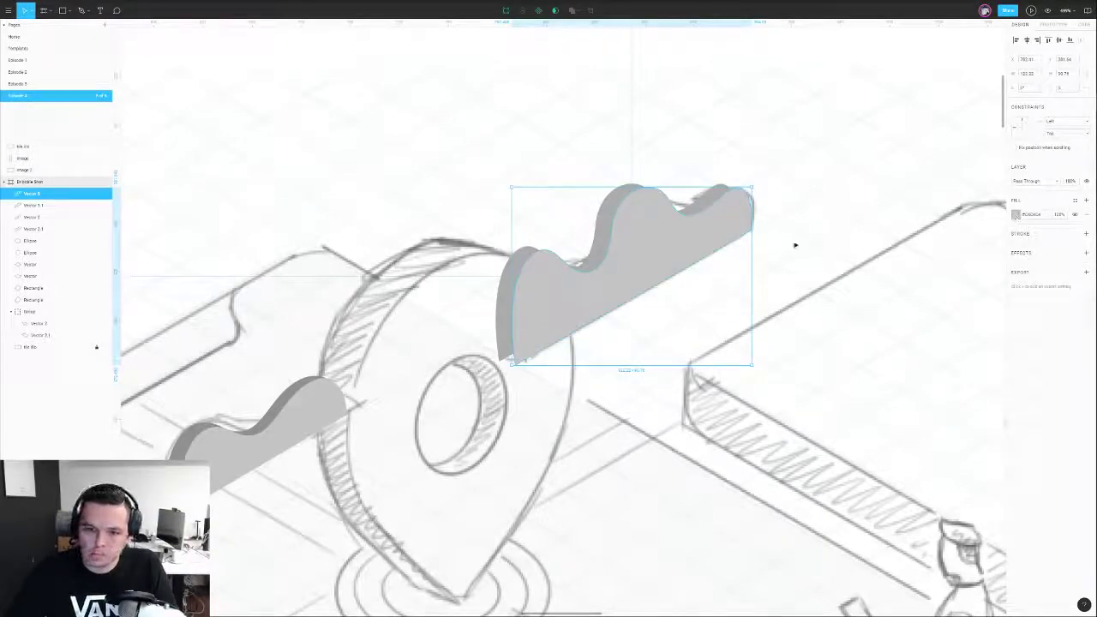
- Nudge the dark copy closer to the front face and extend its bottom edge to the front face's lower-left corner
left_click(504, 346)
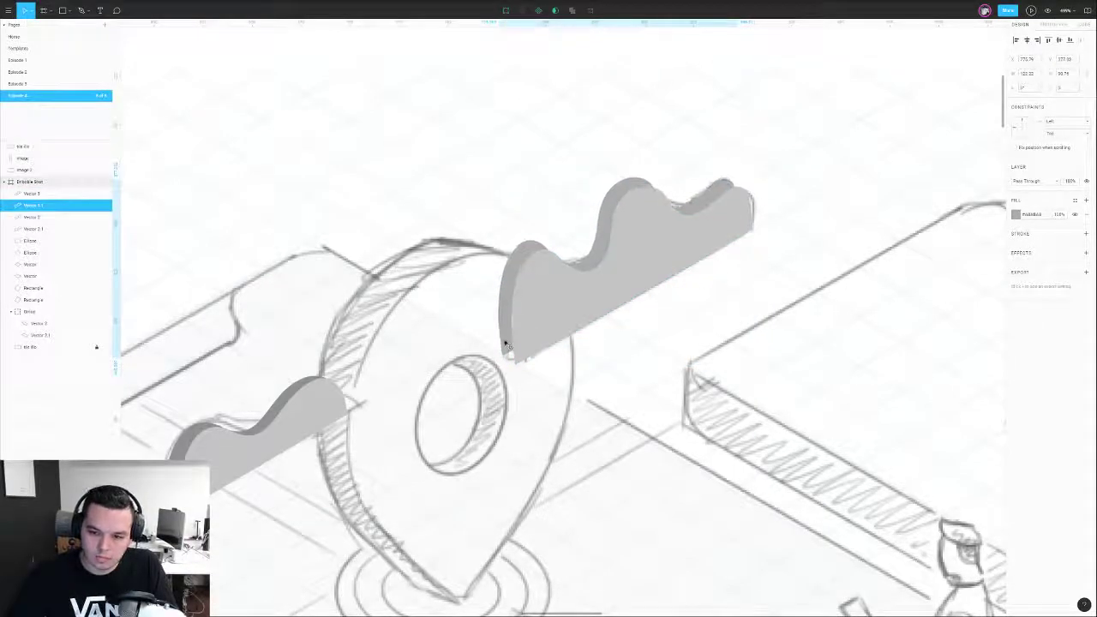
double_click(504, 345)
scroll(503, 341, "up", 5)
left_click(525, 343)
left_click_drag(520, 347, 541, 387)
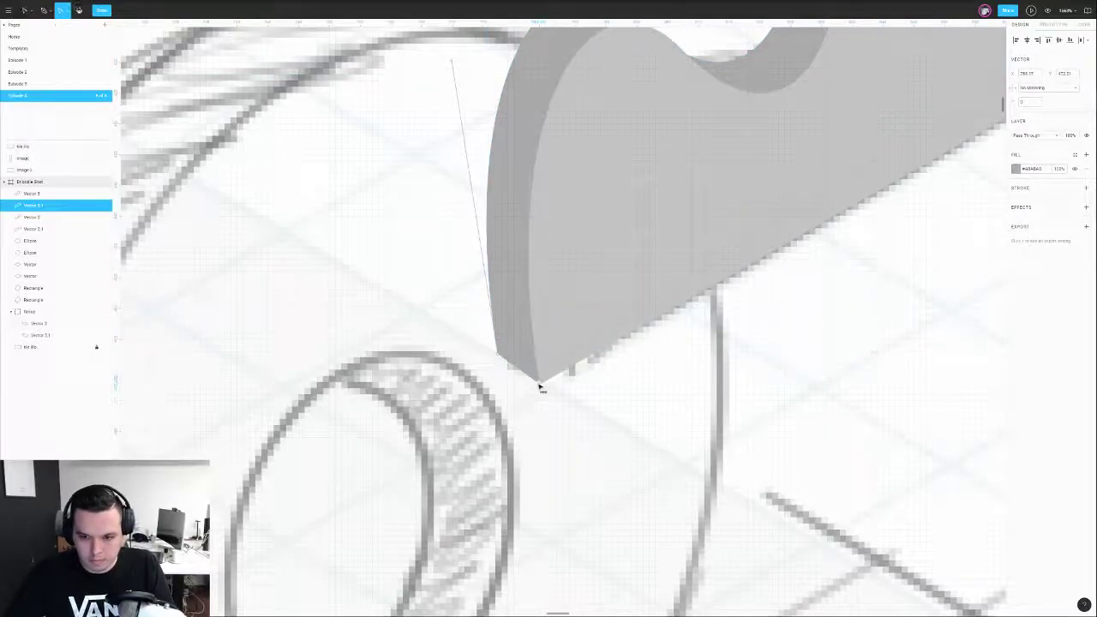
- Align the bottom corner point of the larger cloud's darker side shape with the front face's lowest corner
scroll(542, 388, "up", 5)
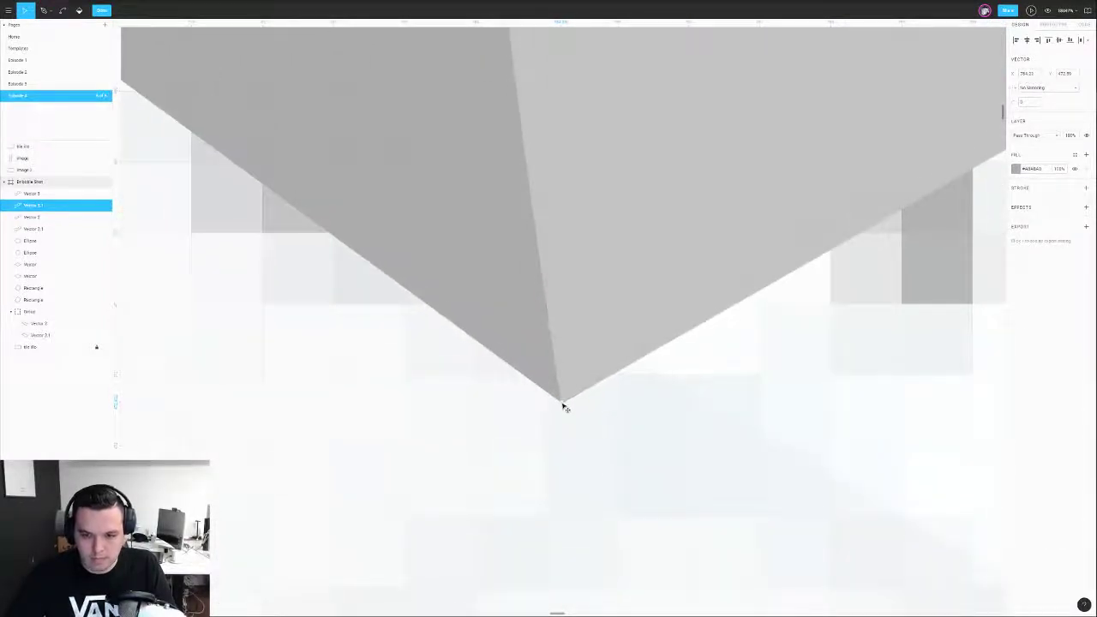
scroll(564, 408, "down", 5)
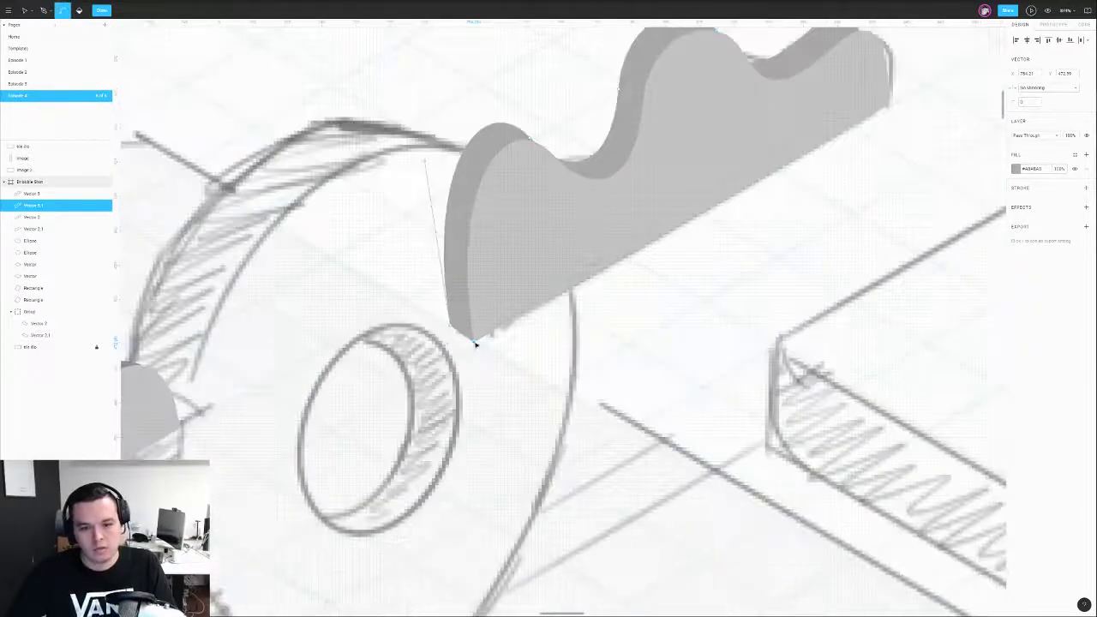
scroll(473, 343, "up", 5)
left_click_drag(472, 345, 483, 340)
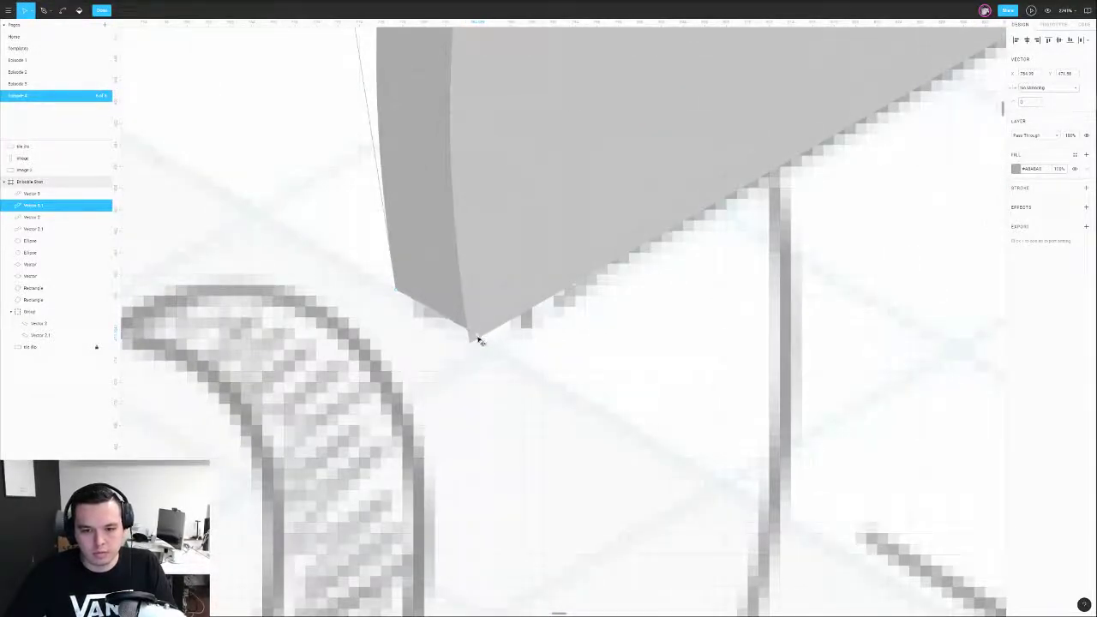
scroll(477, 315, "down", 3)
key("Escape")
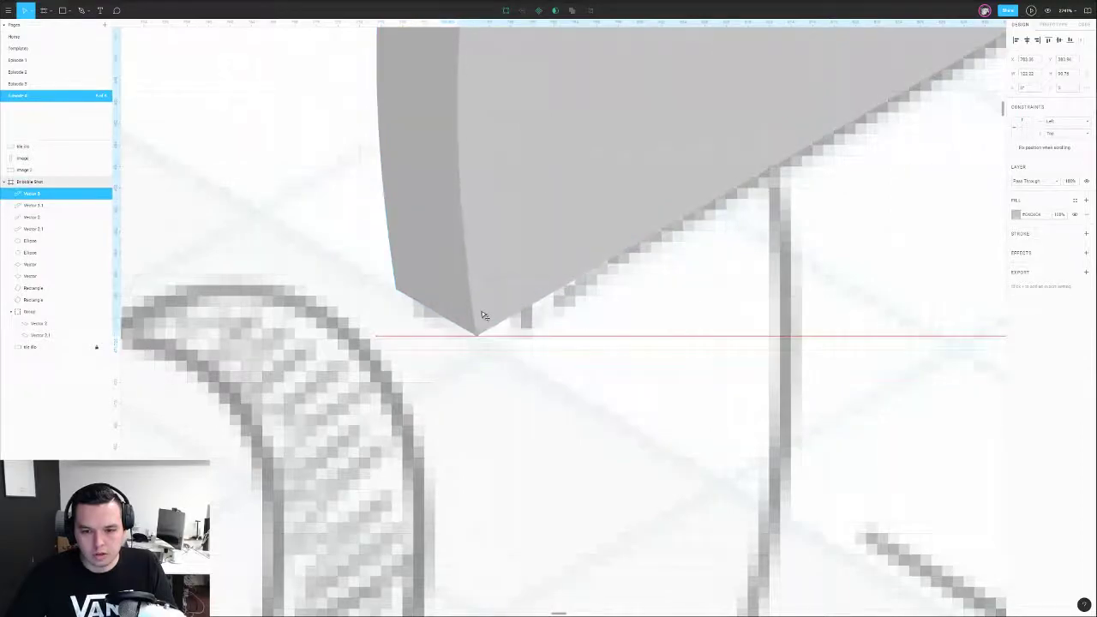
- Reshape the right end of the larger cloud's darker side shape, pulling its anchors and curve closer to the front face
scroll(479, 317, "down", 3)
scroll(482, 324, "down", 2)
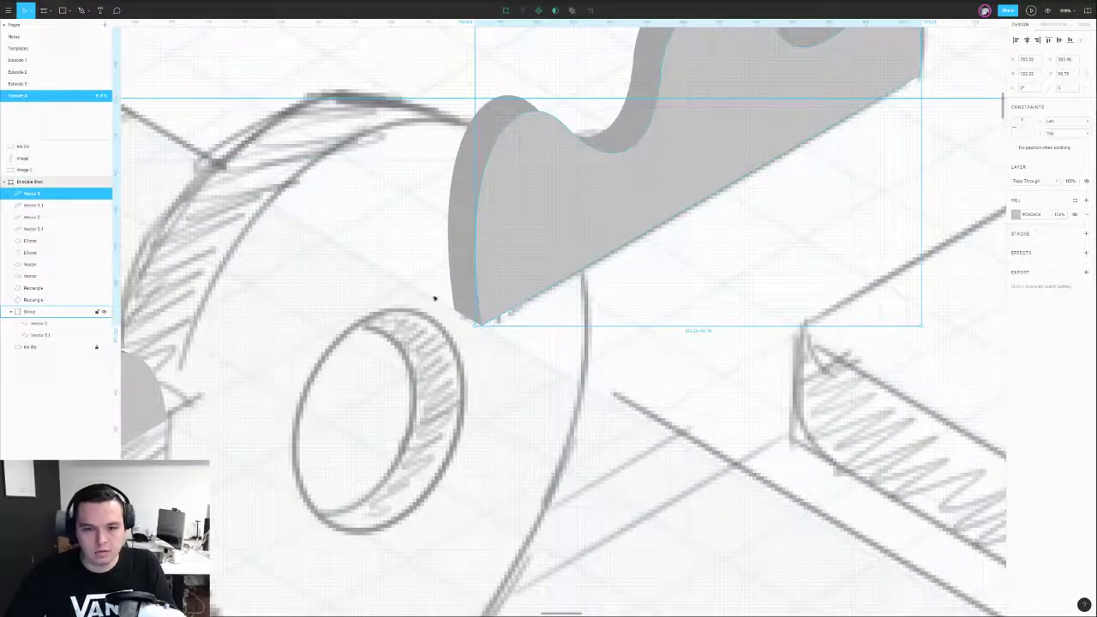
scroll(551, 271, "down", 4)
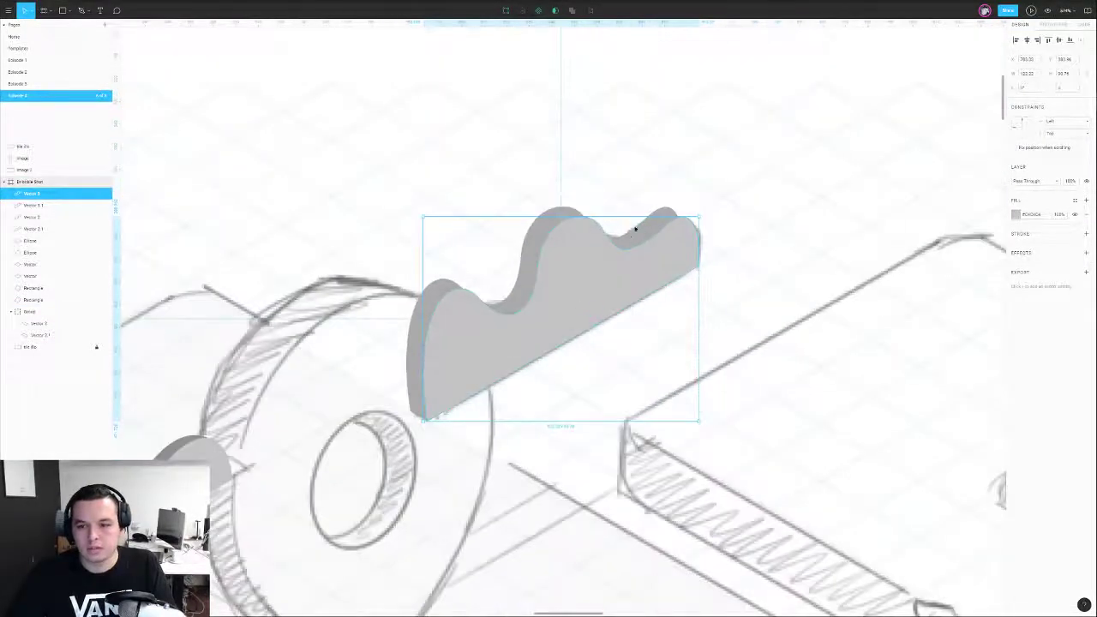
left_click(649, 228)
scroll(649, 228, "up", 3)
key("Return")
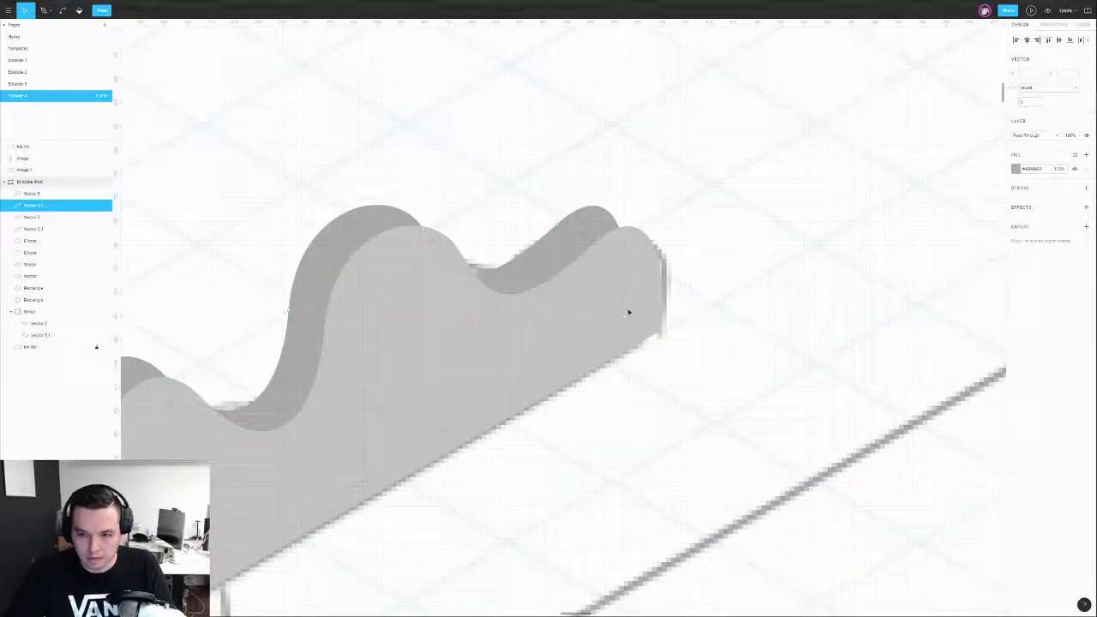
left_click(663, 323)
mouse_move(562, 230)
left_mouse_down()
mouse_move(578, 232)
mouse_move(566, 235)
mouse_move(580, 248)
mouse_move(562, 241)
left_mouse_up()
left_click_drag(625, 184, 639, 186)
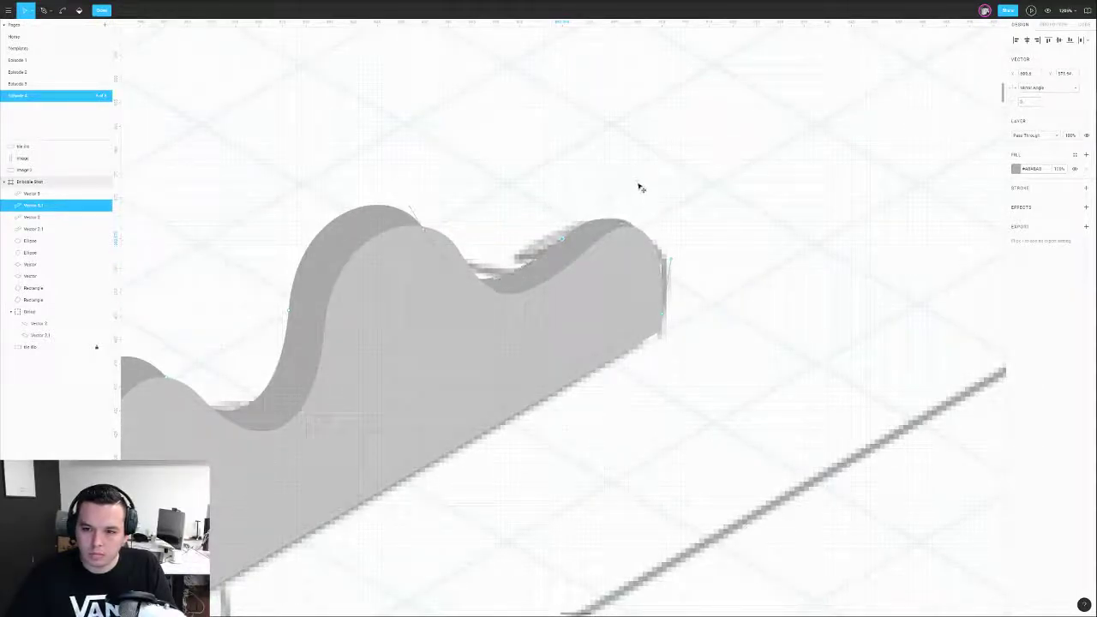
left_click_drag(563, 238, 572, 240)
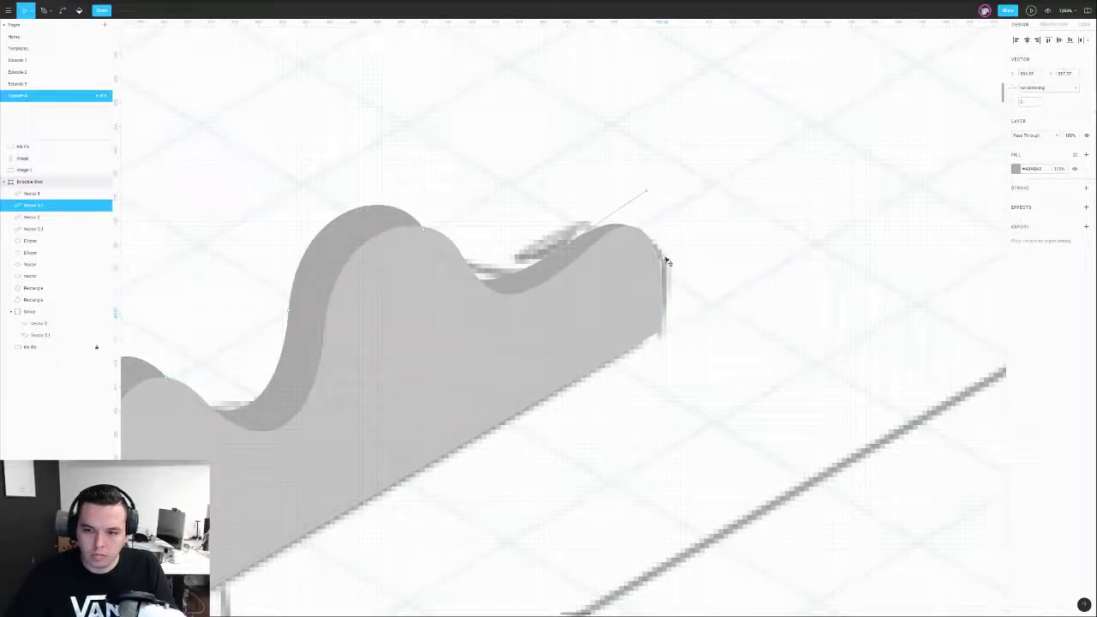
- Reposition the side shape's anchor on the right slope of the cloud's middle bump so it follows the front outline
scroll(653, 257, "down", 3)
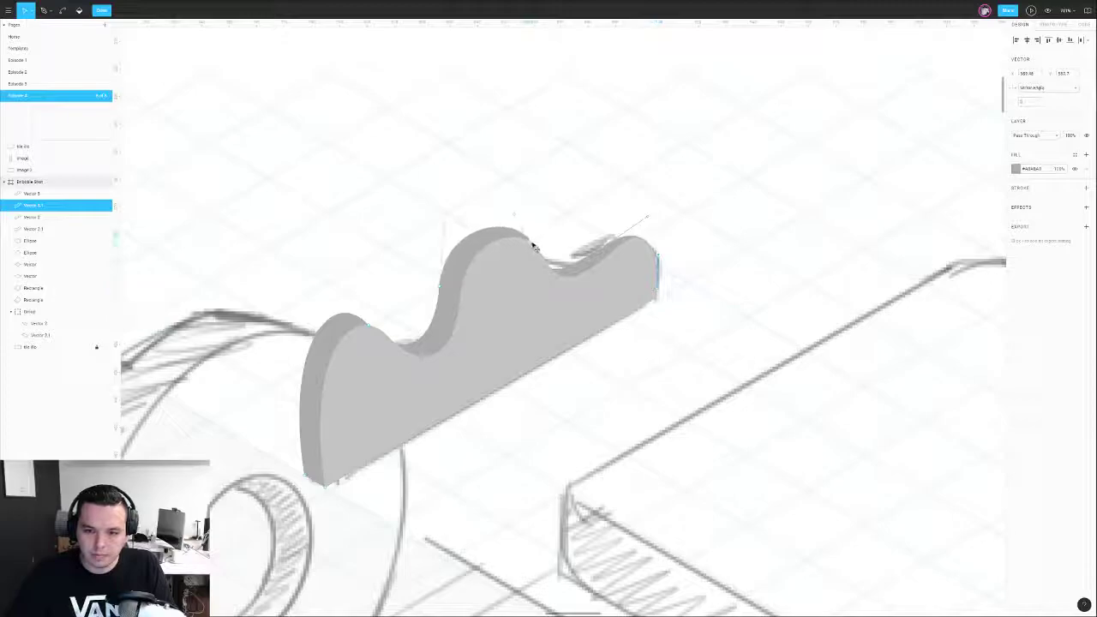
left_click_drag(536, 249, 537, 251)
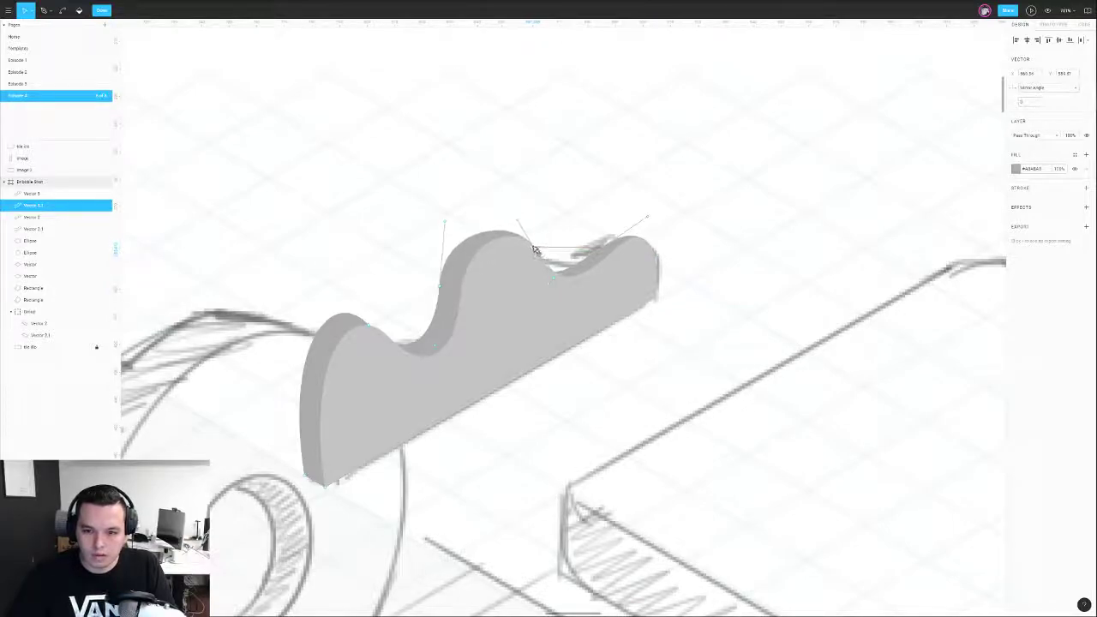
scroll(535, 249, "up", 3)
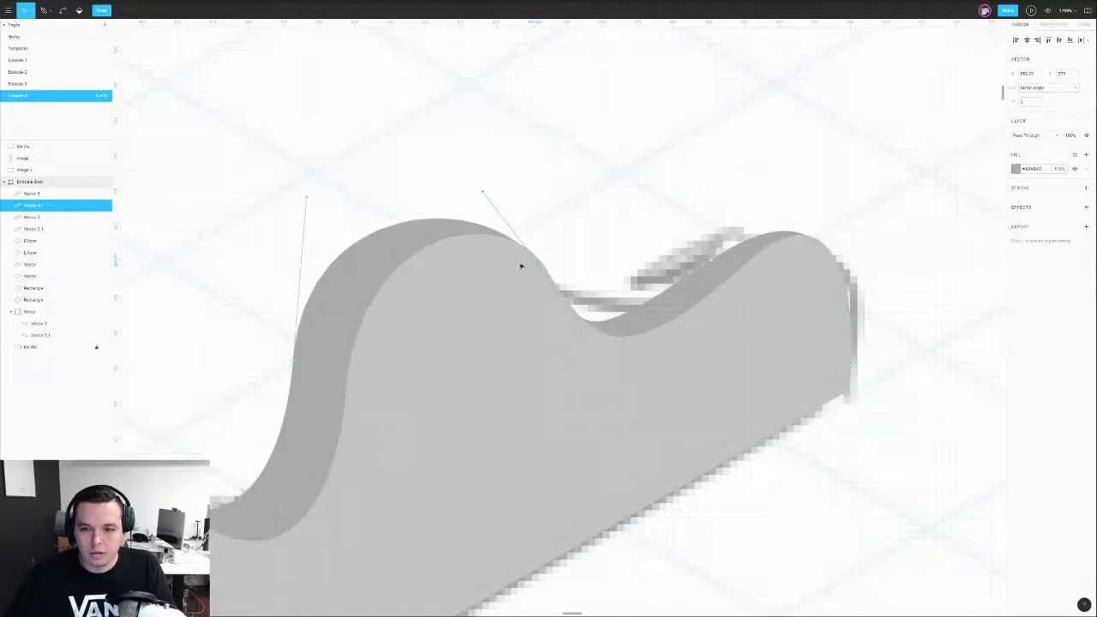
left_click_drag(536, 262, 542, 262)
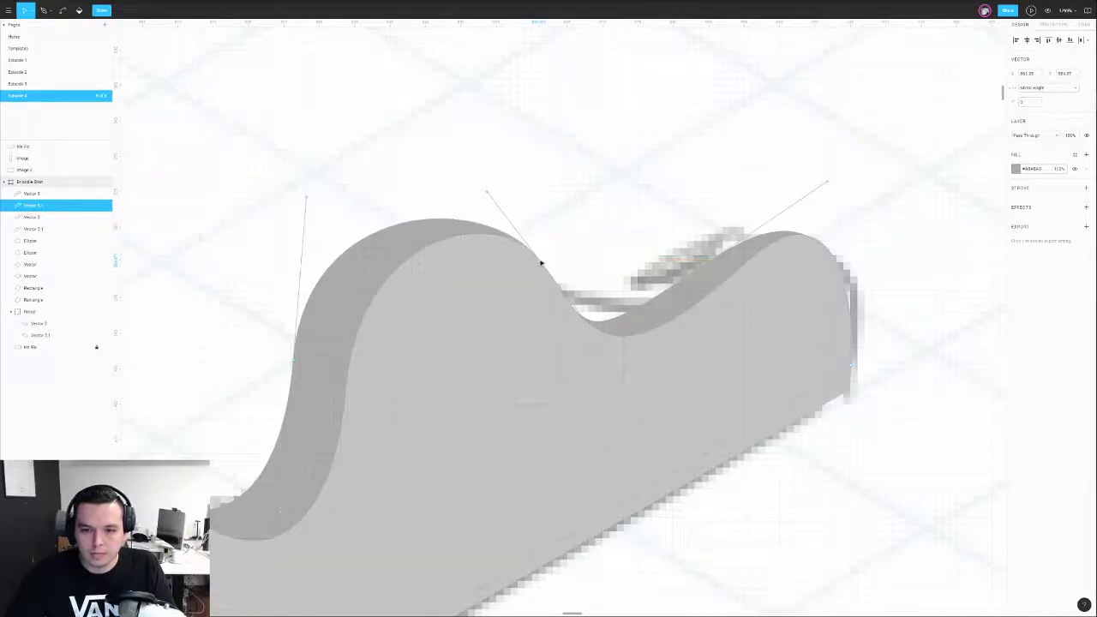
- Adjust the side shape's anchor on the right slope of the cloud's left bump to follow the front outline
scroll(540, 262, "down", 5)
scroll(401, 341, "up", 5)
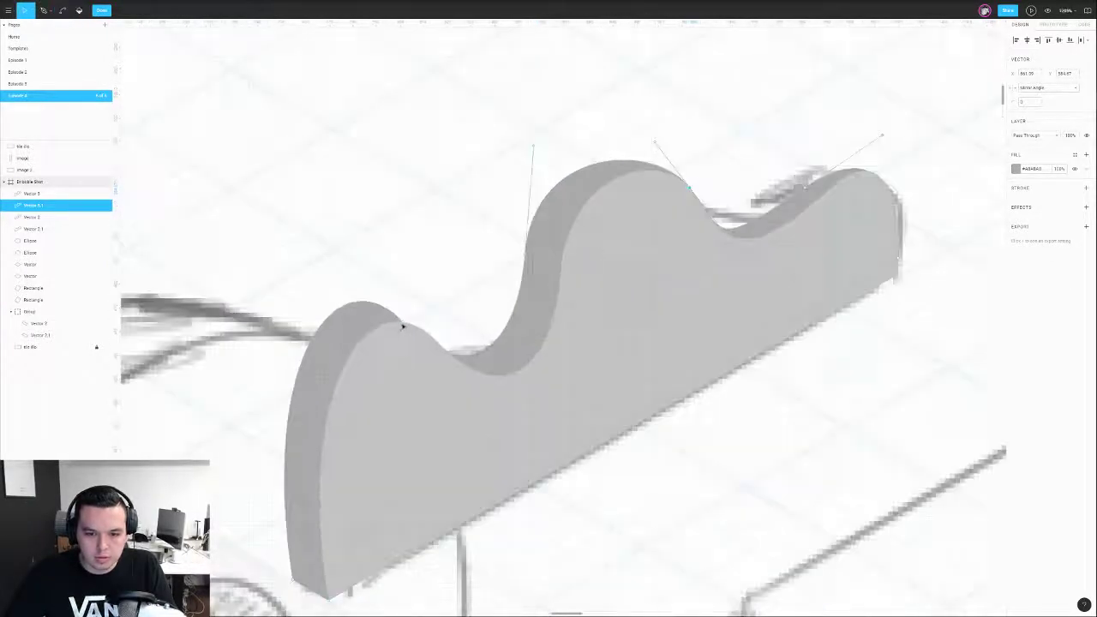
left_click_drag(423, 331, 419, 328)
scroll(419, 327, "down", 5)
left_click(453, 324)
left_click_drag(477, 339, 475, 341)
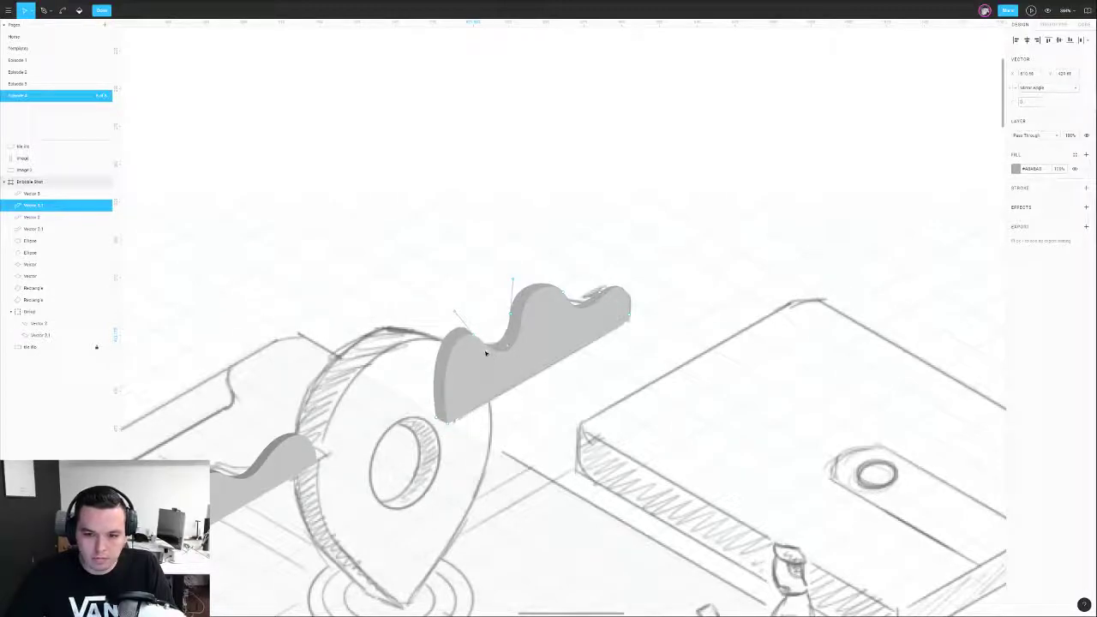
- Refine the curve handle beside the left bump and move the anchor on the middle bump's left slope
scroll(487, 355, "up", 5)
left_click(437, 289)
left_click_drag(564, 281, 559, 290)
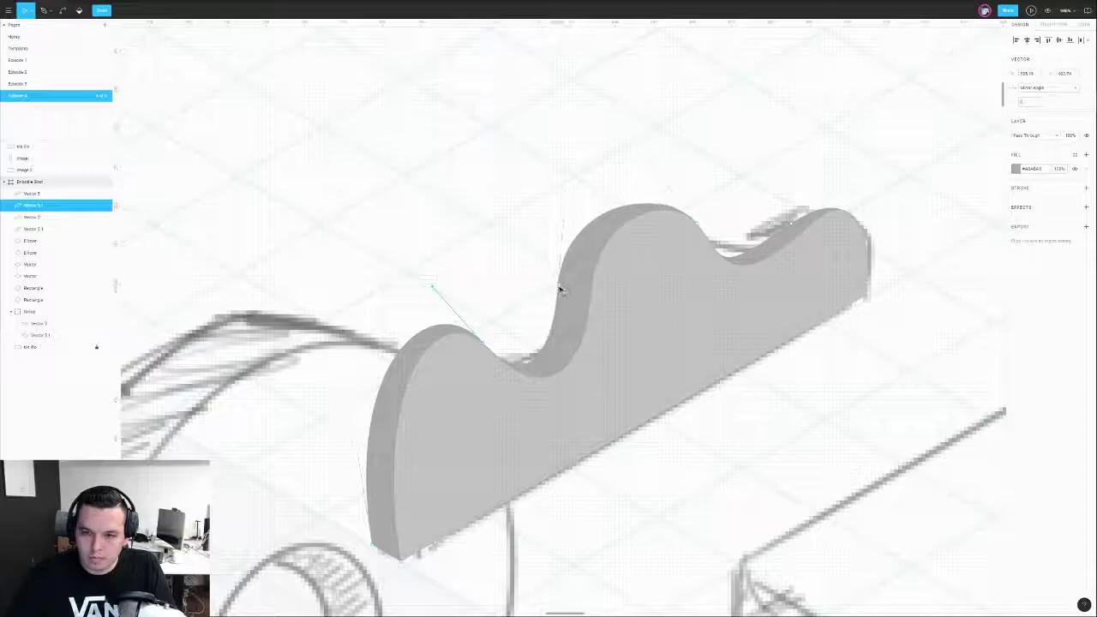
scroll(561, 290, "down", 5)
scroll(553, 270, "up", 8)
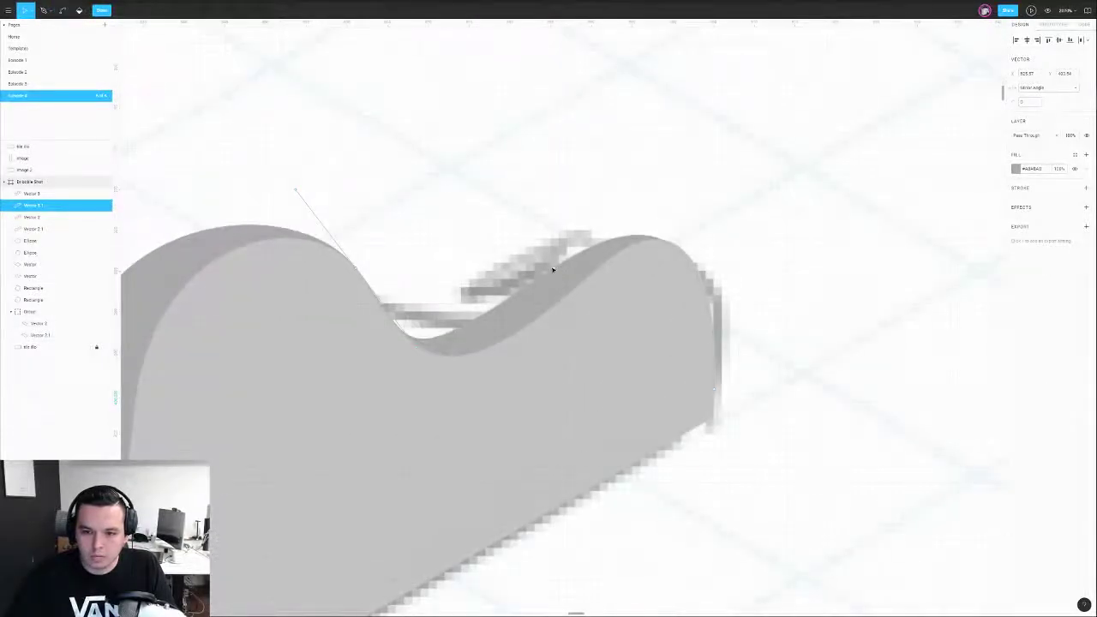
- Adjust the curve handle and anchor of the side shape's right bump to even out its visible thickness
left_click_drag(686, 179, 658, 154)
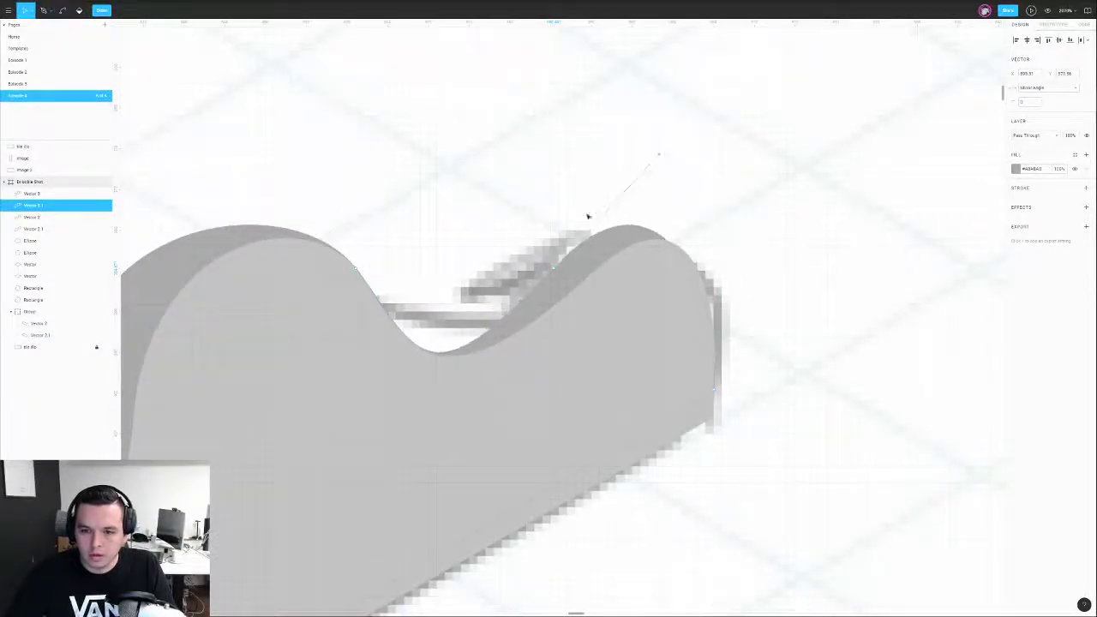
left_click_drag(555, 270, 550, 264)
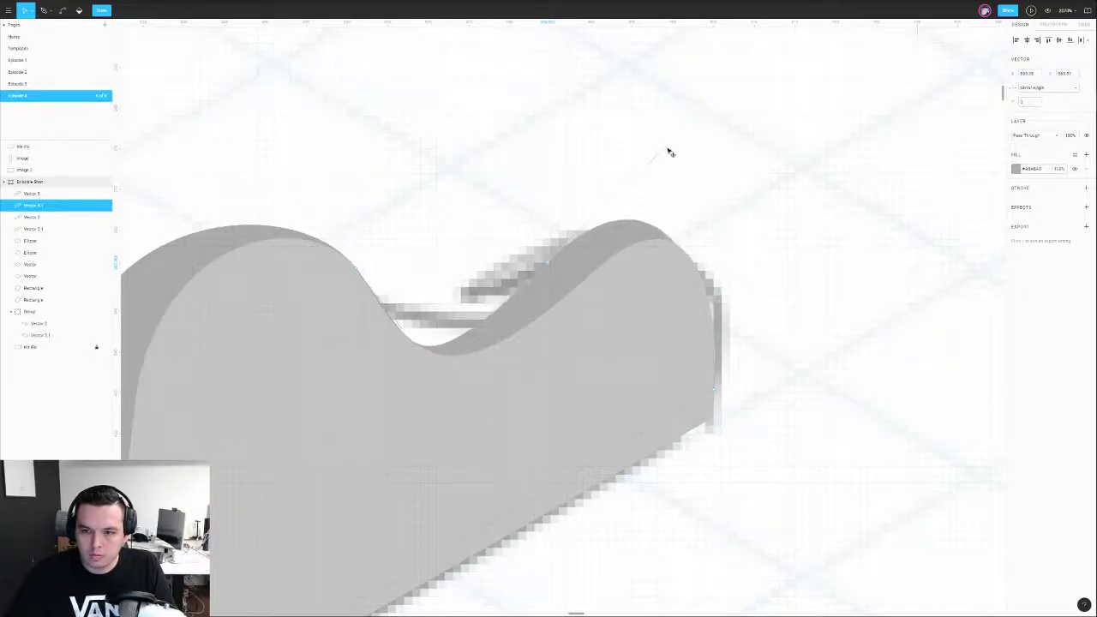
scroll(671, 159, "down", 5)
scroll(657, 180, "up", 4)
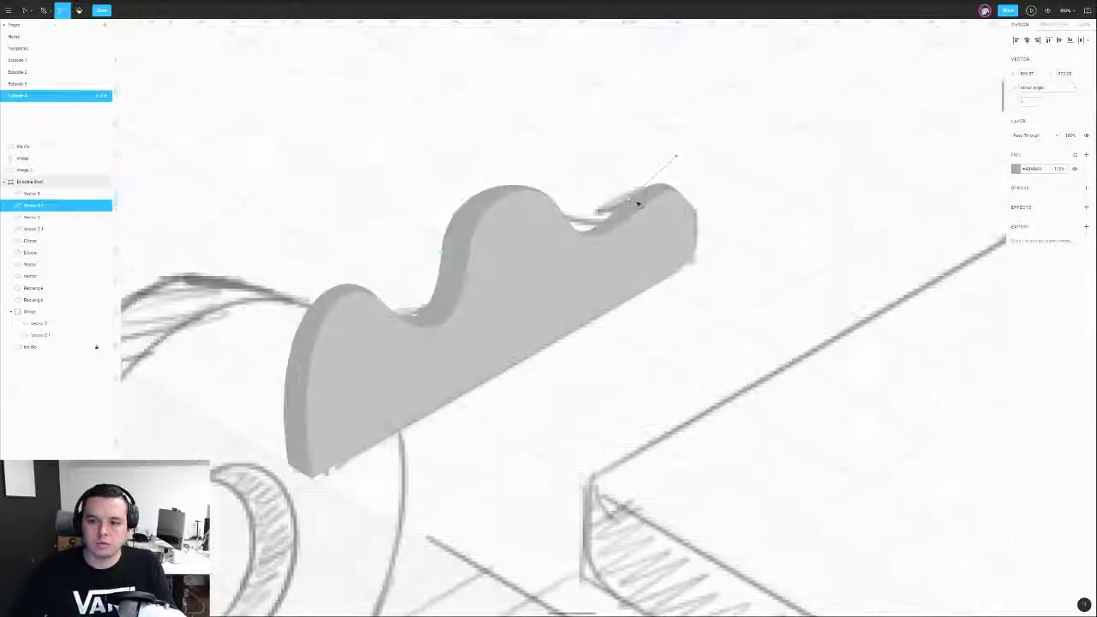
scroll(669, 167, "down", 5)
left_click_drag(679, 338, 679, 339)
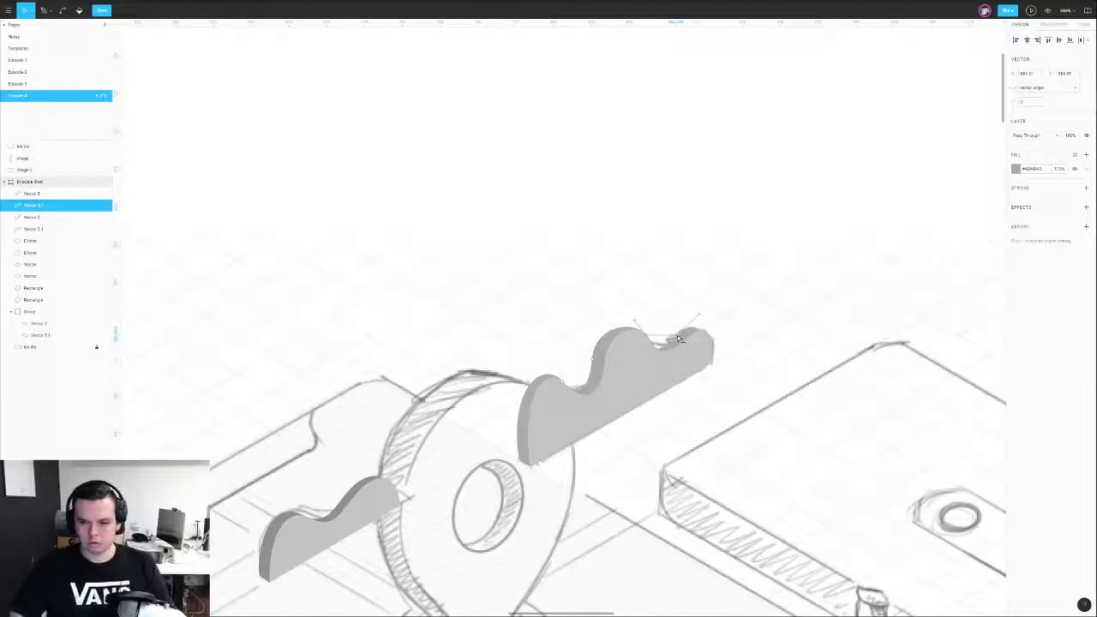
- Fine-tune the side shape's anchors on the slopes of the middle bump and finish editing its path
left_click(712, 342)
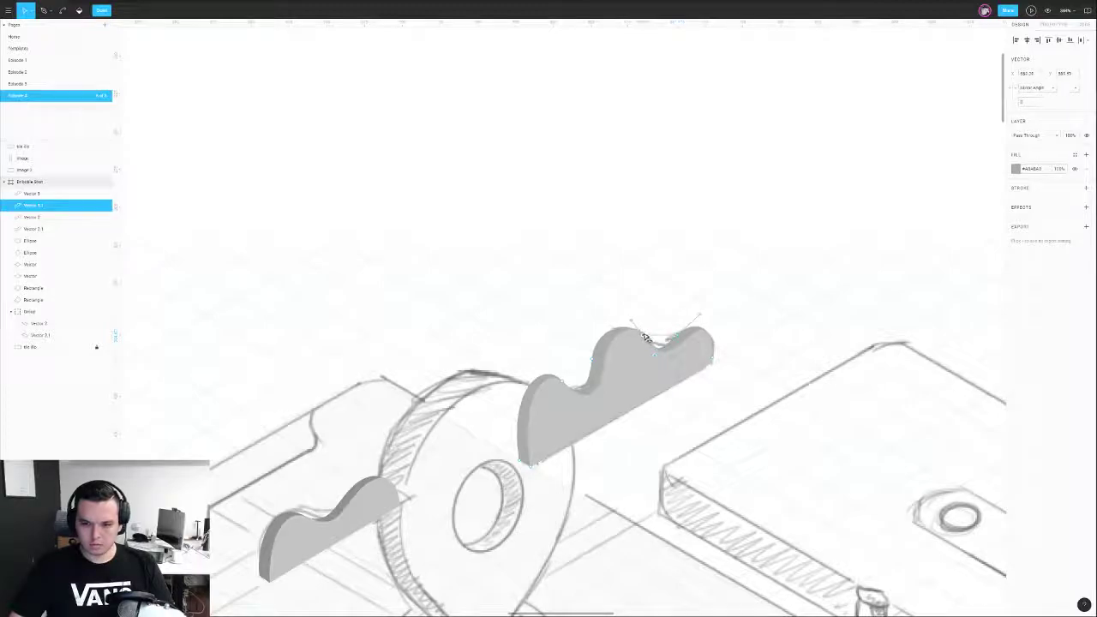
scroll(647, 337, "down", 5)
scroll(635, 338, "up", 5)
left_click(608, 357)
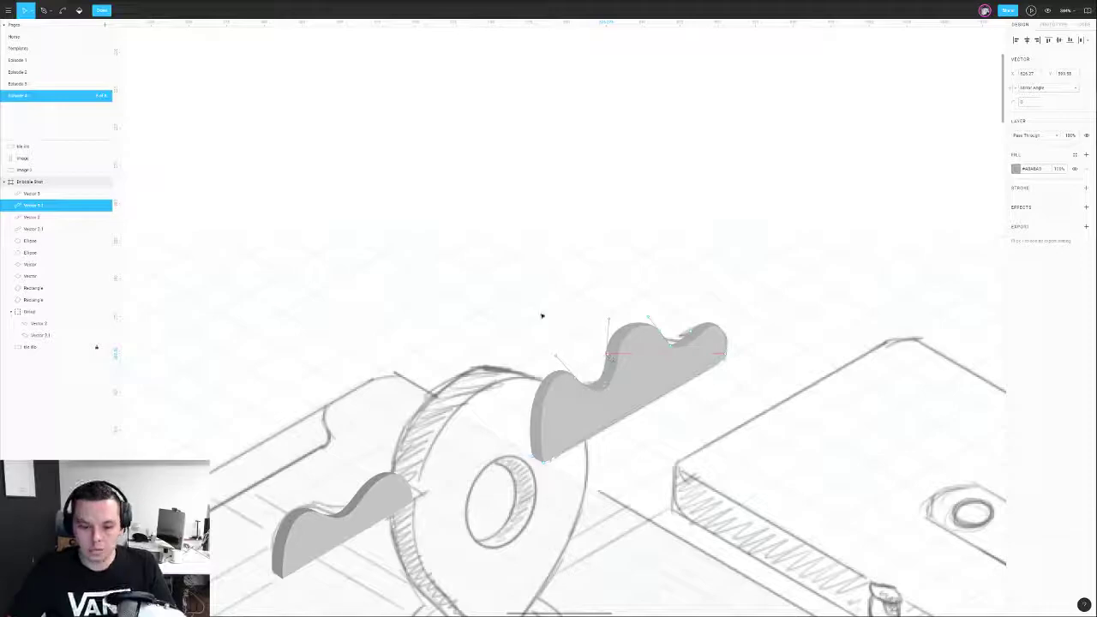
key("Escape")
- Recolor the larger cloud's side shape with the gray sampled from the smaller cloud's side
scroll(557, 309, "down", 3)
key("i")
left_click(407, 425)
- Nudge the bottom corner point of the larger cloud's side shape near the front face's lowest corner
scroll(537, 398, "up", 5)
double_click(570, 383)
left_click(565, 386)
left_click_drag(564, 391, 568, 394)
key("Escape")
- Refine the side shape's left bump handle and the anchors along its middle and right bumps
left_click(551, 382)
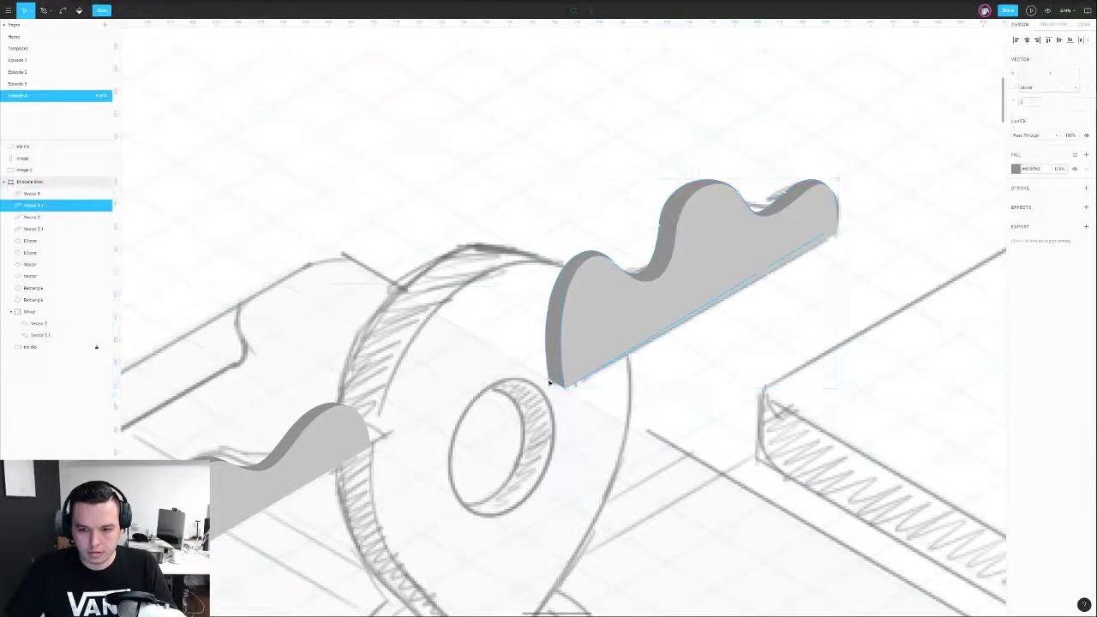
double_click(550, 383)
left_click_drag(582, 229, 589, 242)
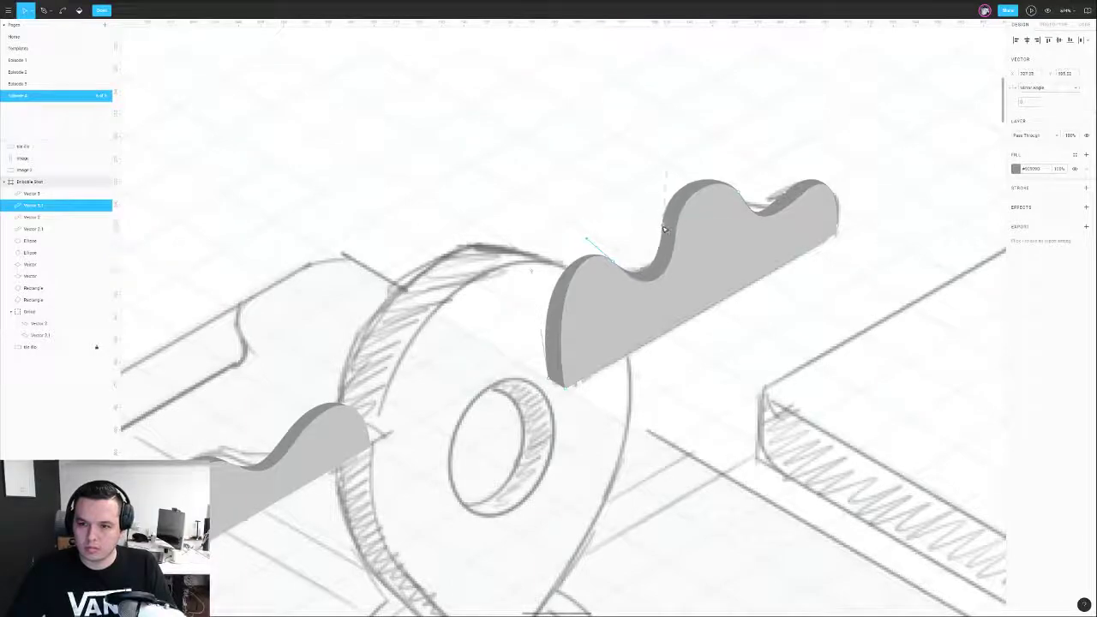
left_click(741, 196)
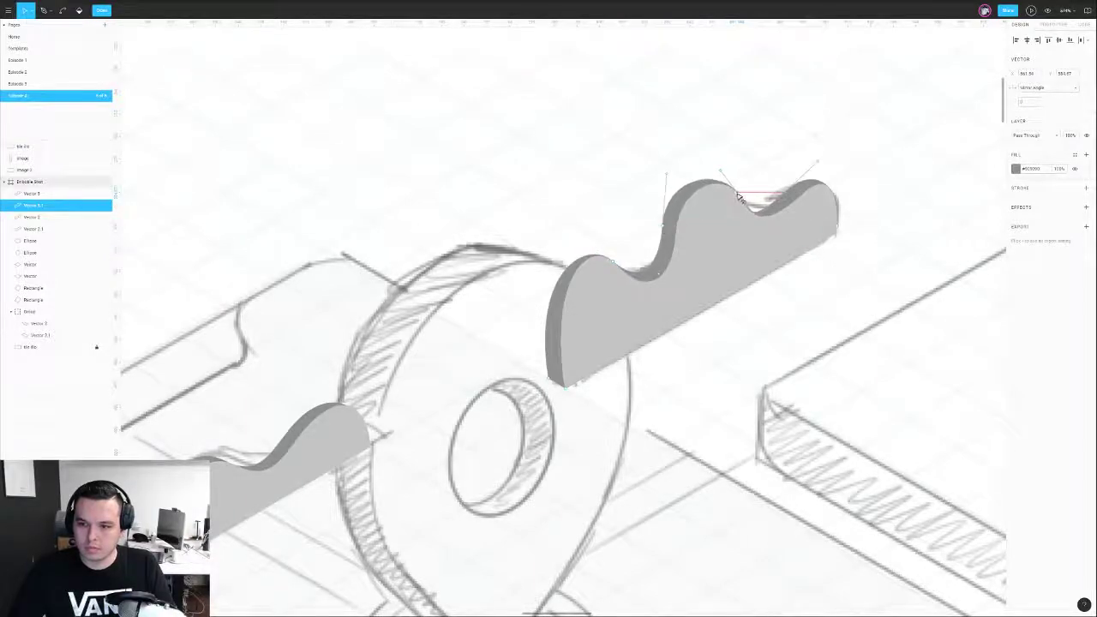
left_click(787, 195)
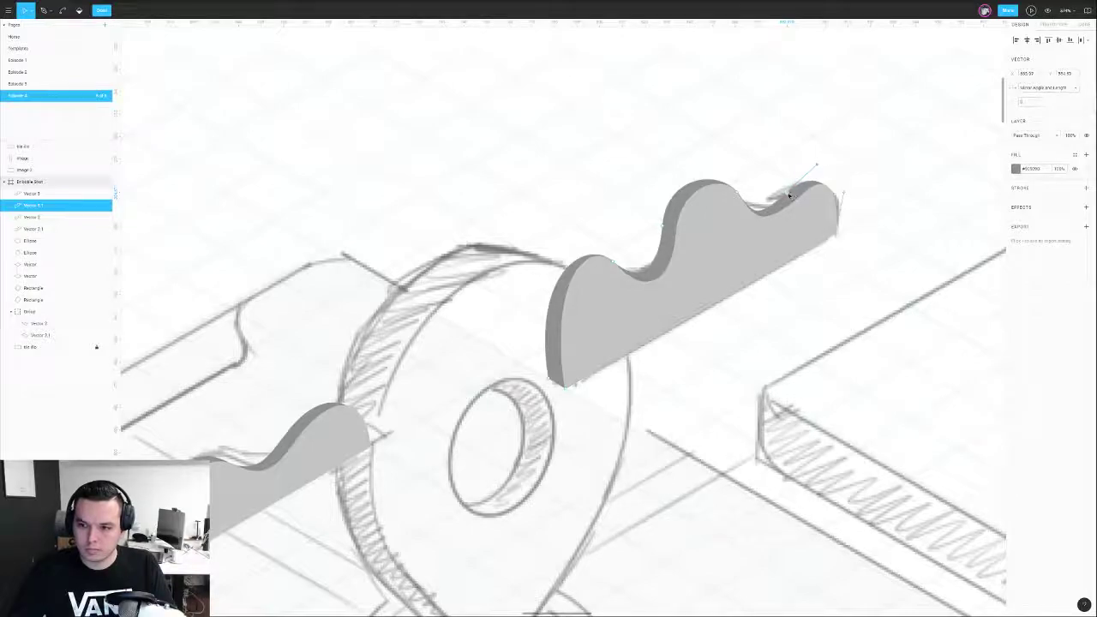
left_click_drag(786, 197, 795, 196)
scroll(803, 195, "down", 5)
key("Escape")
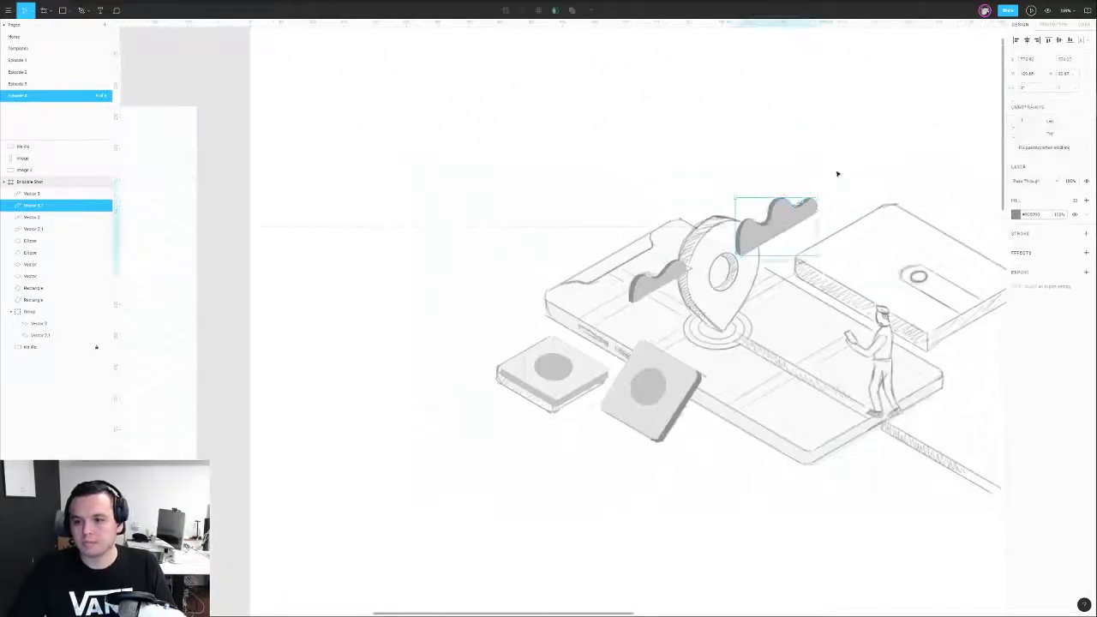
- Move the side shape's bottom corner point back onto the front face's lowest corner, hiding the sliver along the base
left_click(840, 174)
left_click_drag(886, 168, 730, 176)
scroll(623, 241, "up", 4)
double_click(558, 276)
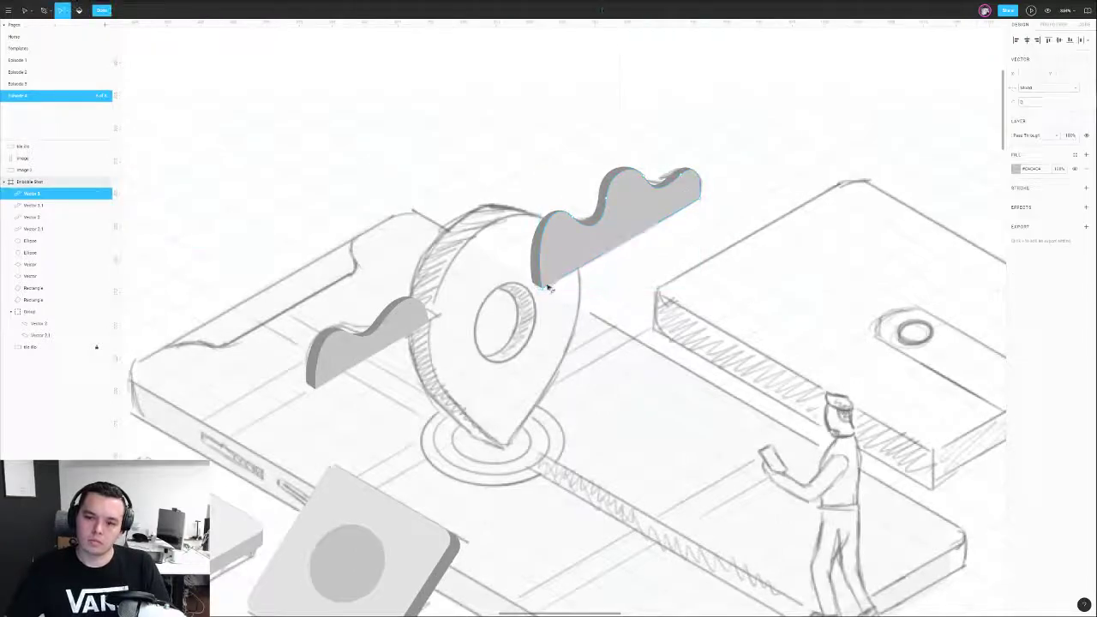
scroll(548, 282, "up", 4)
left_click(604, 149)
left_click(537, 293)
left_click(531, 291)
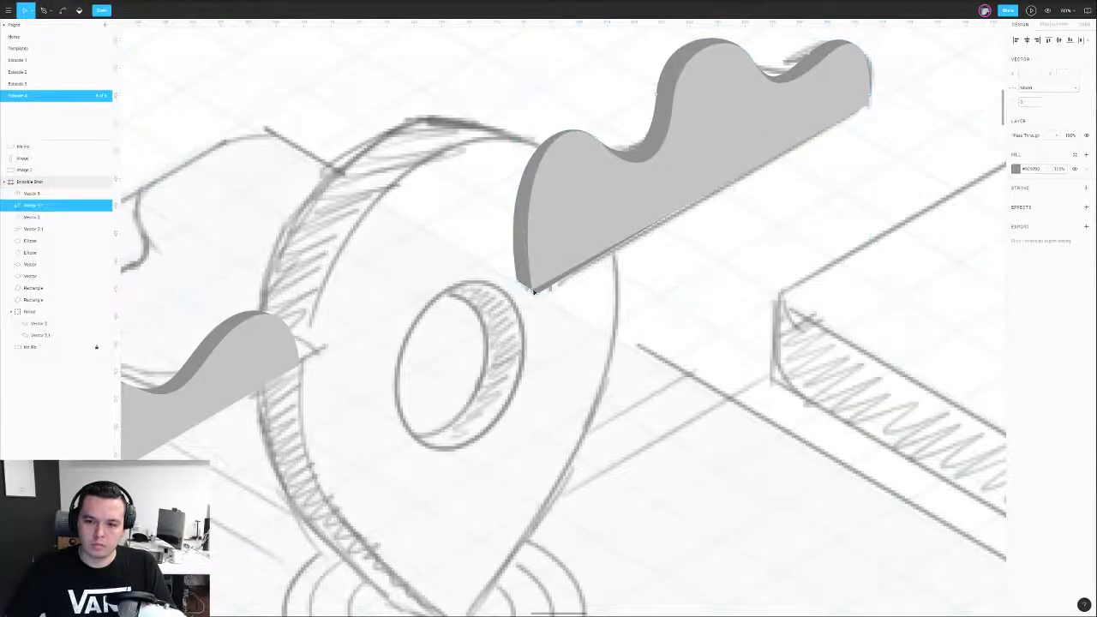
left_click_drag(537, 294, 530, 289)
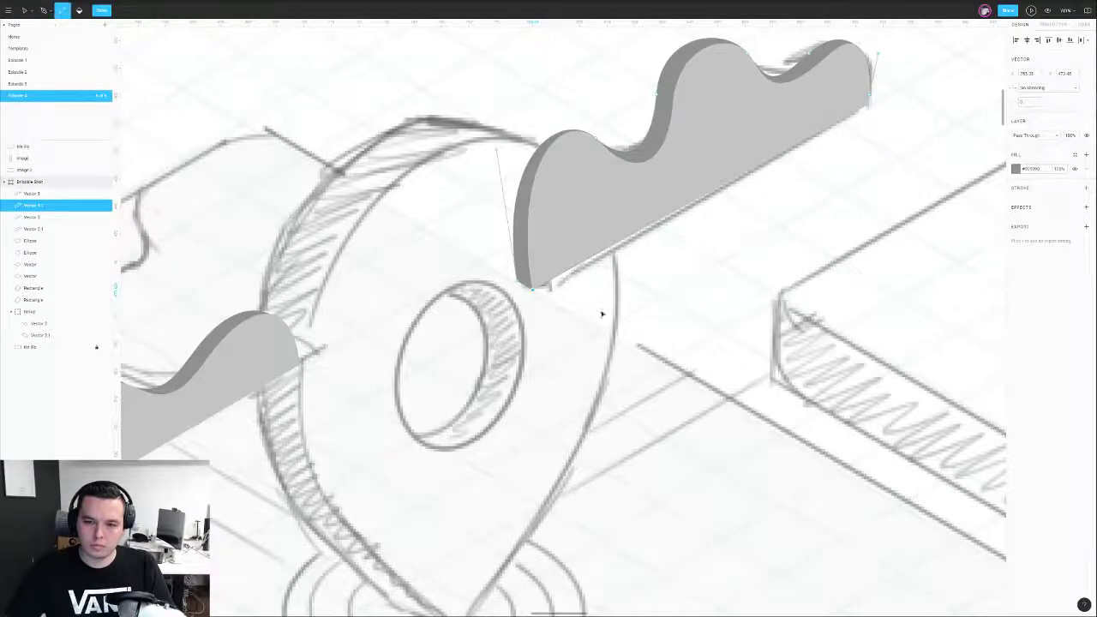
scroll(600, 313, "down", 5)
key("Escape")
- Group the larger cloud's front and side shapes and scale the group down proportionally
left_click(607, 317)
left_click(589, 286)
left_click_drag(551, 226, 605, 278)
left_click(613, 188)
left_click(654, 229)
left_click(681, 216, "shift")
key("ctrl+g")
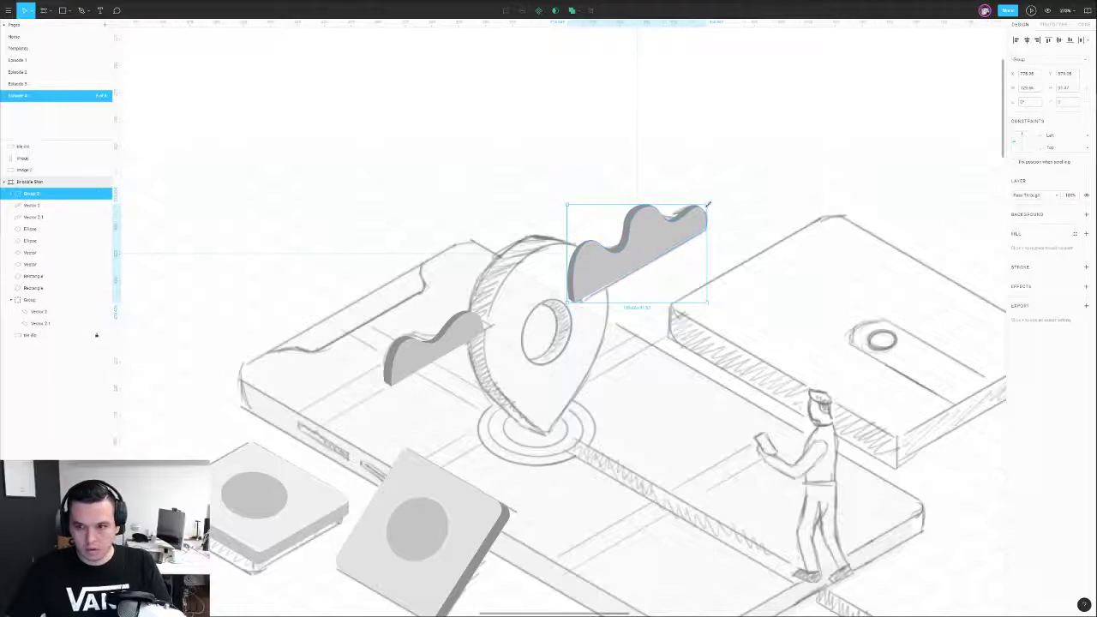
left_click_drag(687, 217, 680, 223)
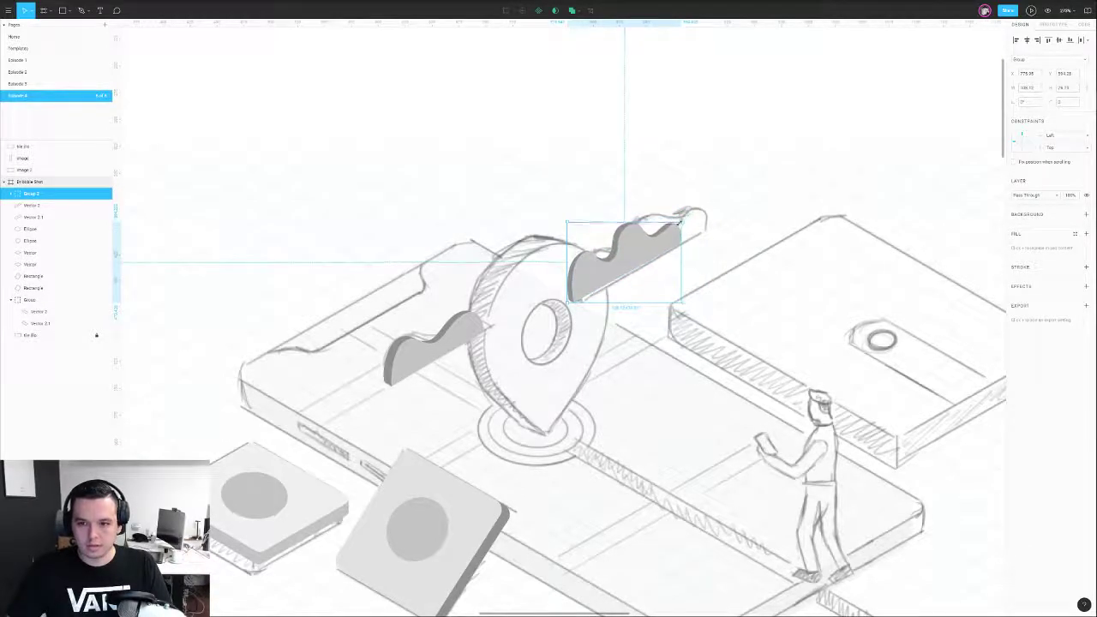
- Group the front and side shapes of the smaller cloud beside the location pin
left_click(459, 331)
left_click(449, 330, "shift")
key("ctrl+g")
left_click(477, 214)
scroll(480, 211, "down", 3)
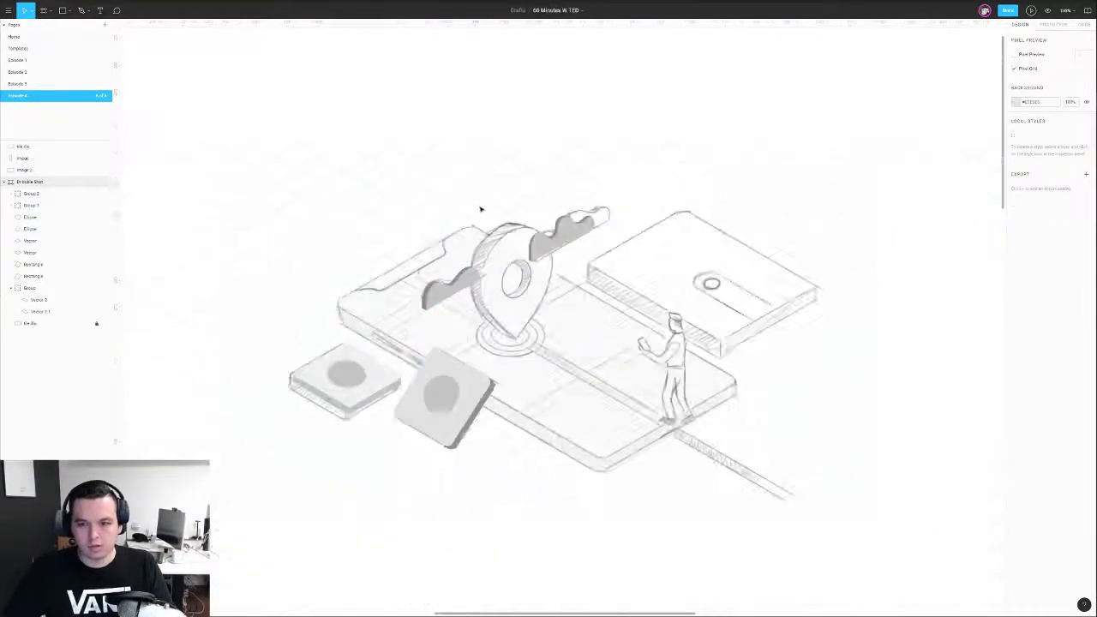
left_click_drag(590, 188, 544, 176)
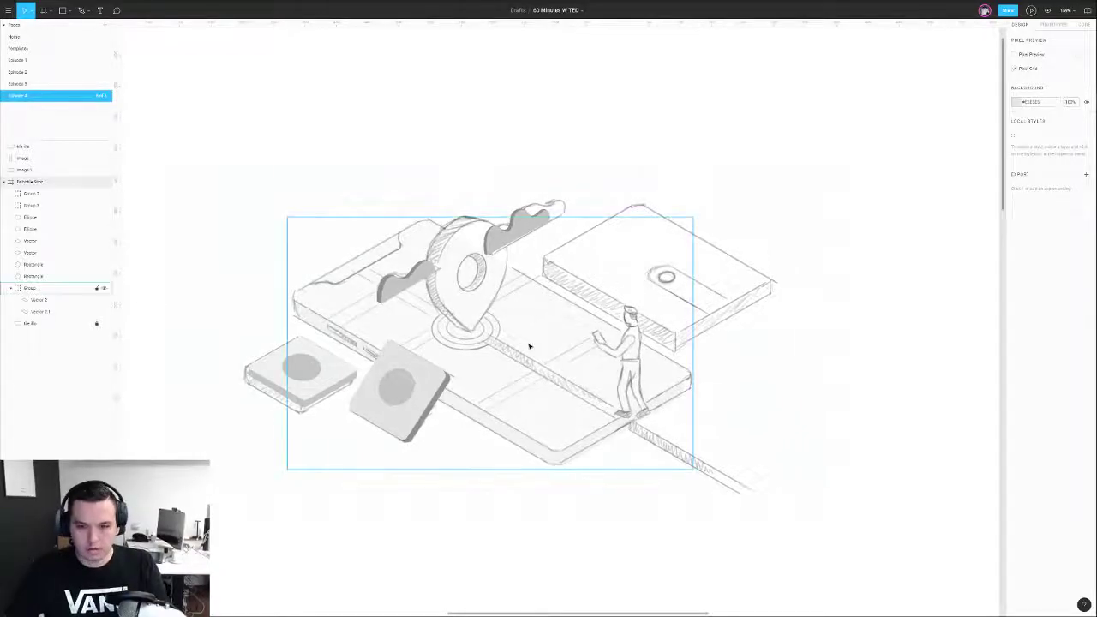
key("p")
scroll(475, 274, "up", 5)
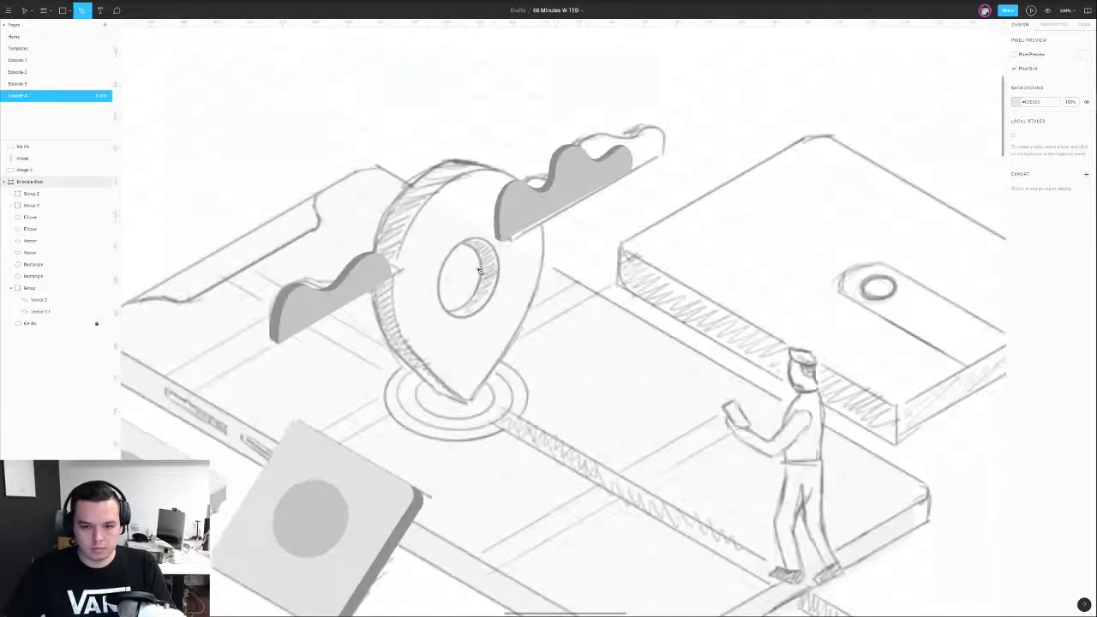
left_click(462, 246)
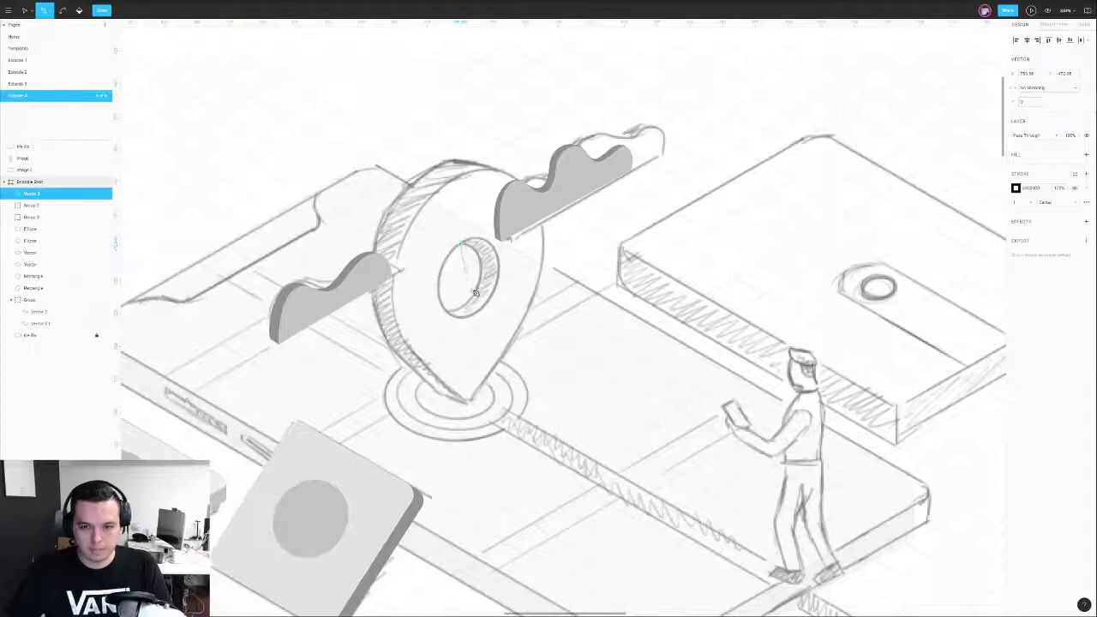
left_click_drag(477, 294, 465, 318)
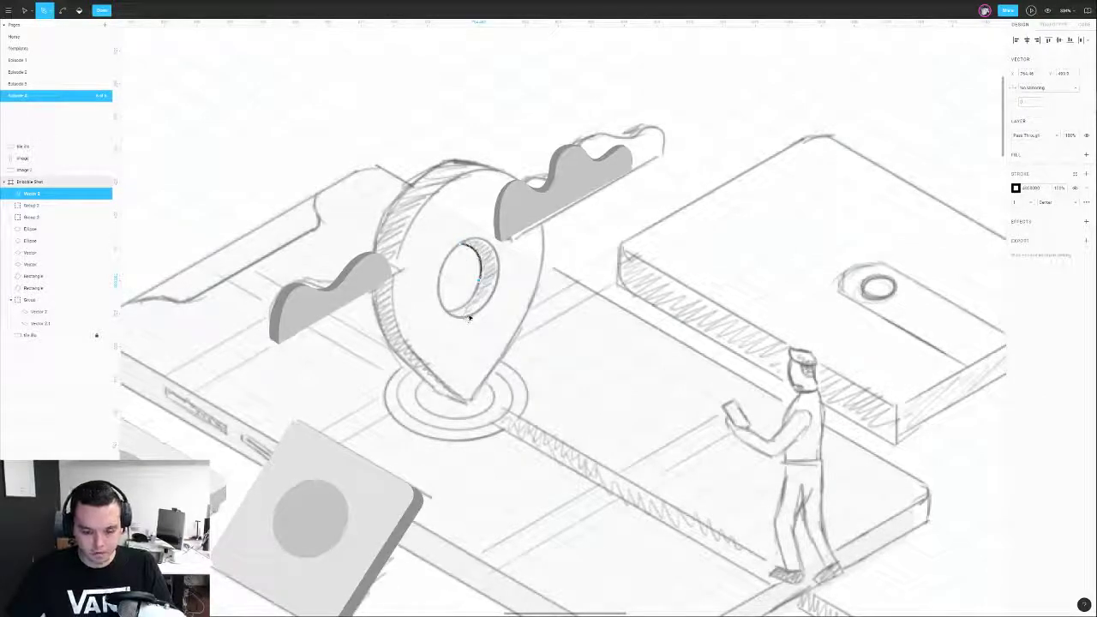
key("ctrl+z")
key("ctrl+z")
- Lock the traced phone outline group
left_click(431, 261)
scroll(418, 259, "down", 3)
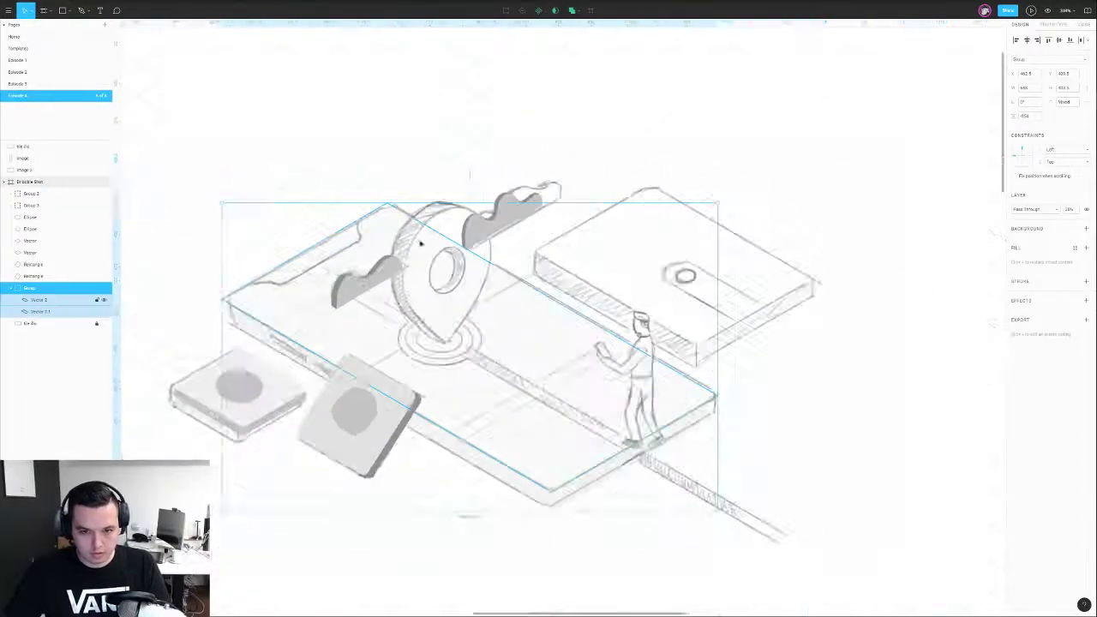
left_click(432, 244)
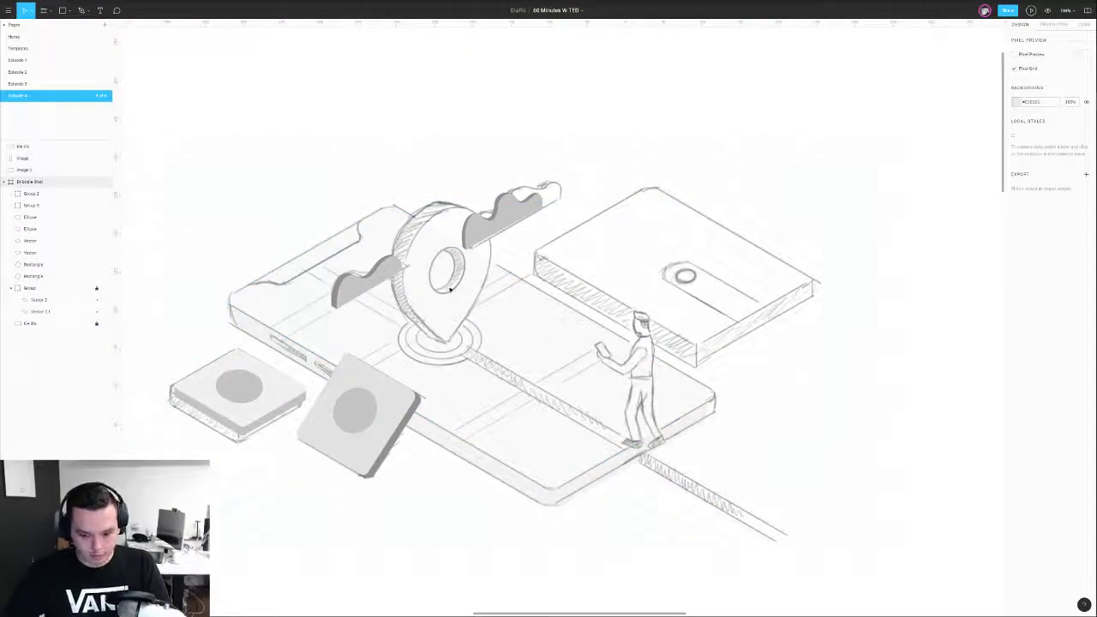
- Draw an ellipse over the location pin's hole and rotate it to follow the hole's tilt
key("o")
scroll(449, 290, "up", 4)
mouse_move(424, 214)
left_mouse_down()
mouse_move(468, 295)
mouse_move(415, 292)
left_mouse_up()
mouse_move(459, 236)
left_mouse_down()
mouse_move(472, 224)
mouse_move(462, 222)
left_mouse_up()
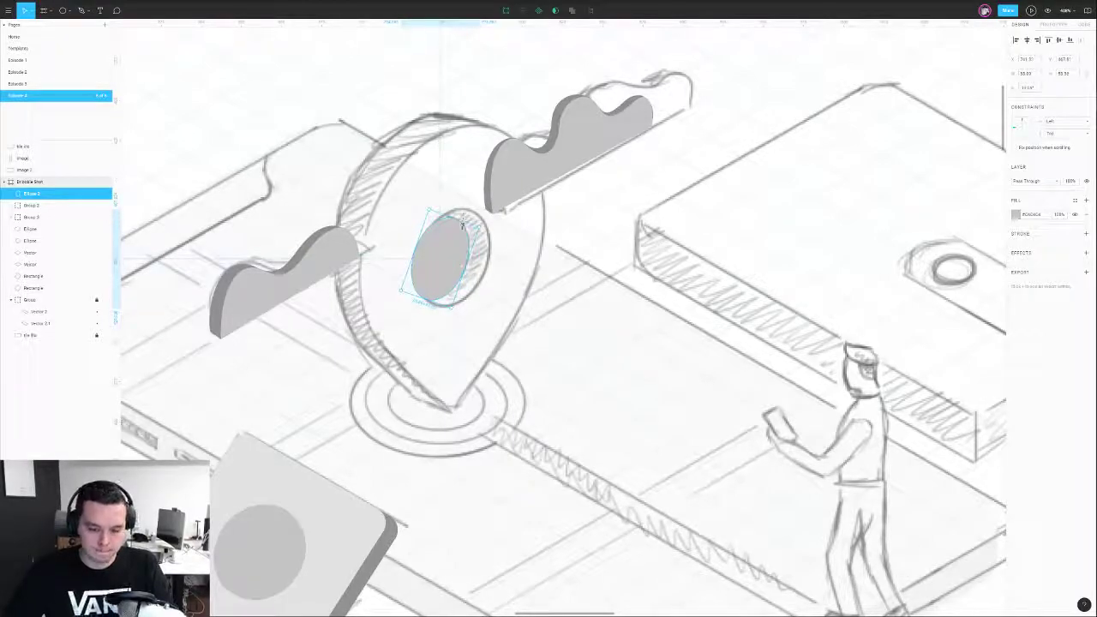
- Set the ellipse's opacity to 60% and move and resize it to match the sketched hole's outer outline
key("6")
left_click_drag(409, 272, 412, 269)
left_click_drag(446, 265, 455, 264)
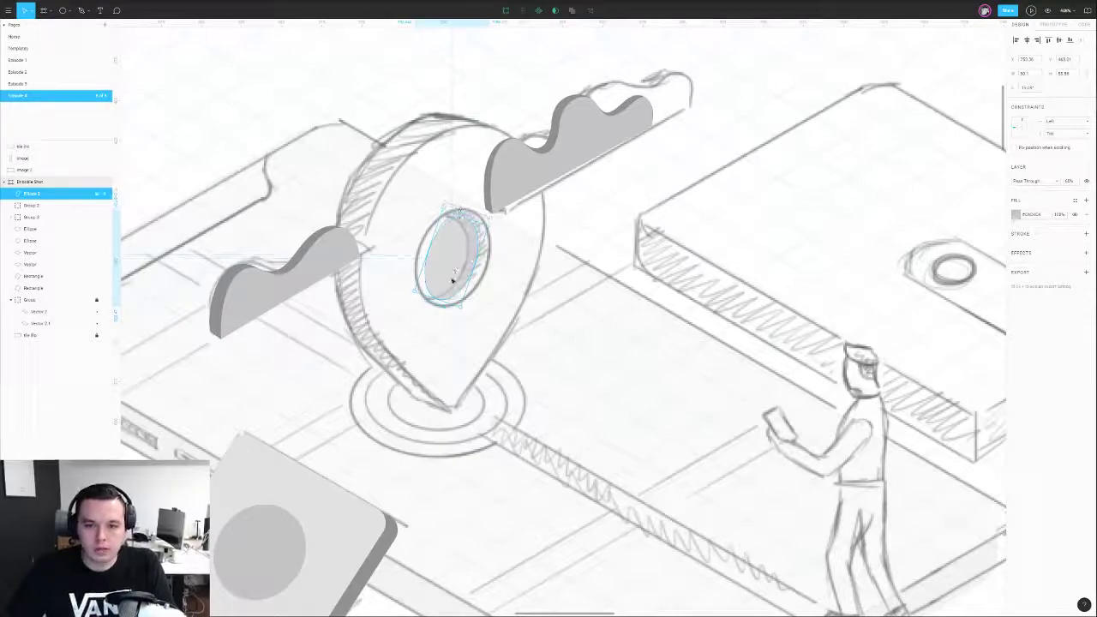
left_click_drag(439, 300, 436, 306)
left_click_drag(473, 265, 484, 269)
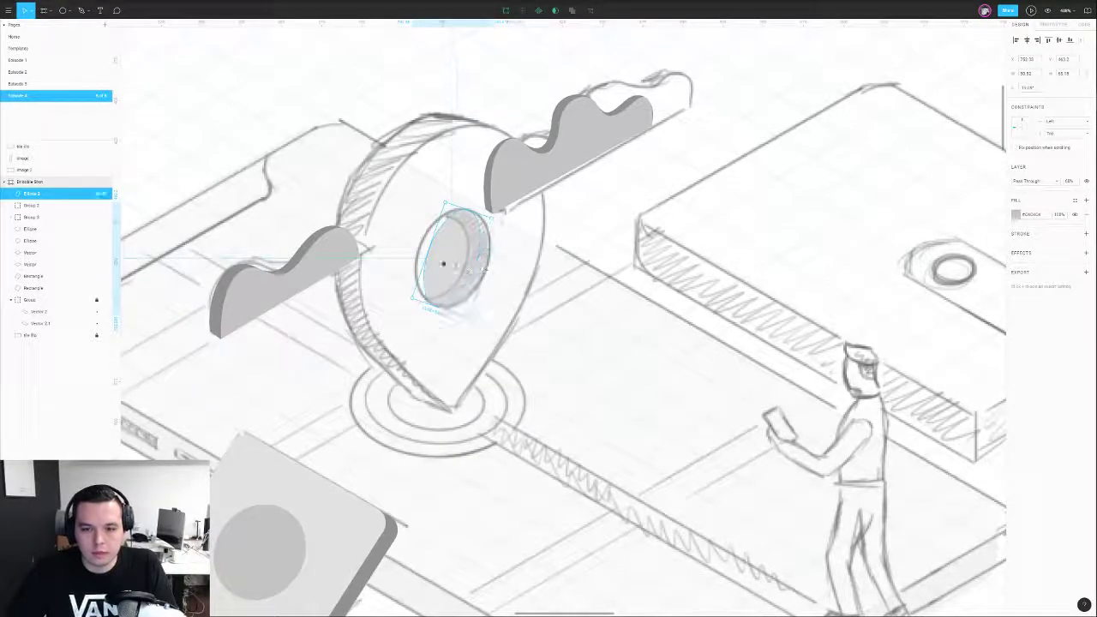
- Duplicate the hole ellipse twice, offsetting one copy to the hole's inner edge and parking the other beyond the pin's upper left
left_click_drag(425, 247, 452, 254)
left_click_drag(450, 211, 444, 245)
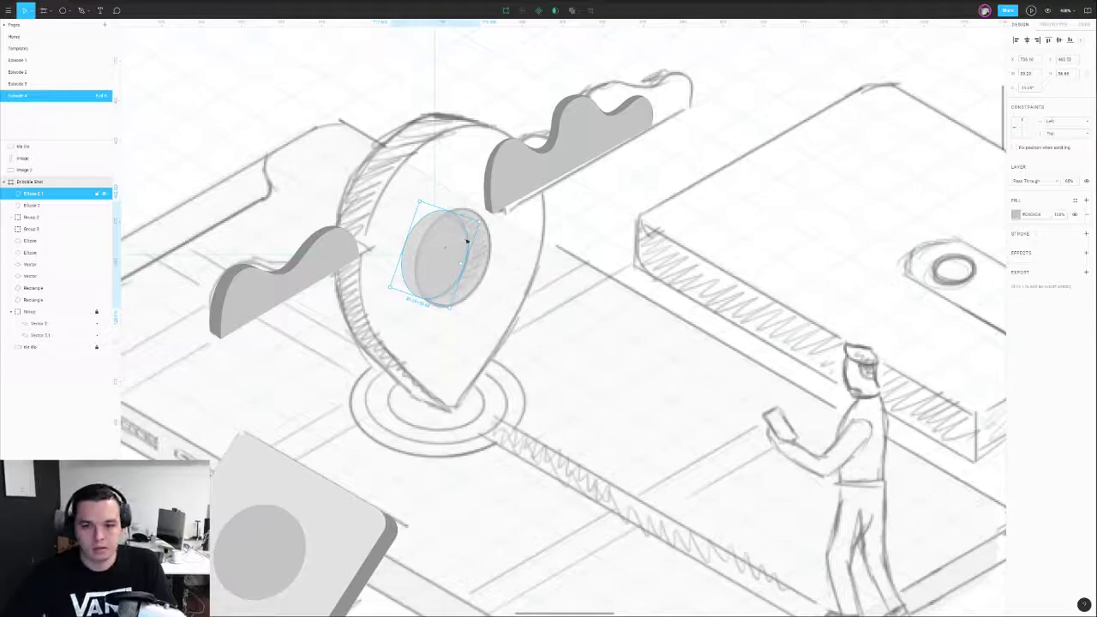
left_click(479, 245)
left_click_drag(480, 245, 292, 96)
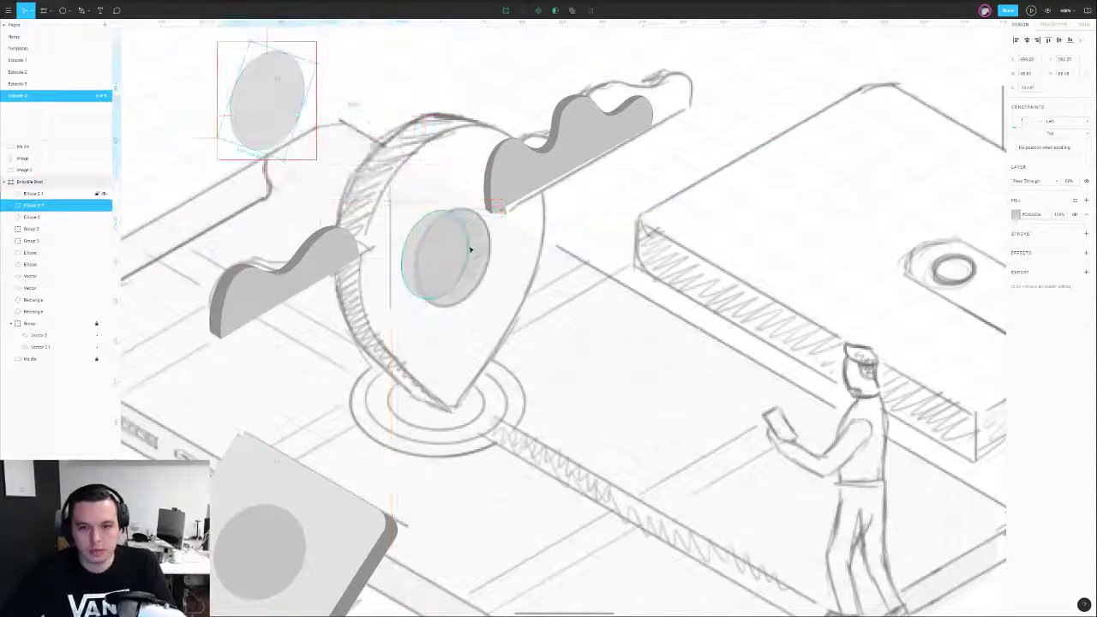
- Subtract the offset ellipse from the original hole ellipse and fill the resulting crescent with a darker gray
left_click(468, 249)
left_click(480, 249, "shift")
left_click(578, 15)
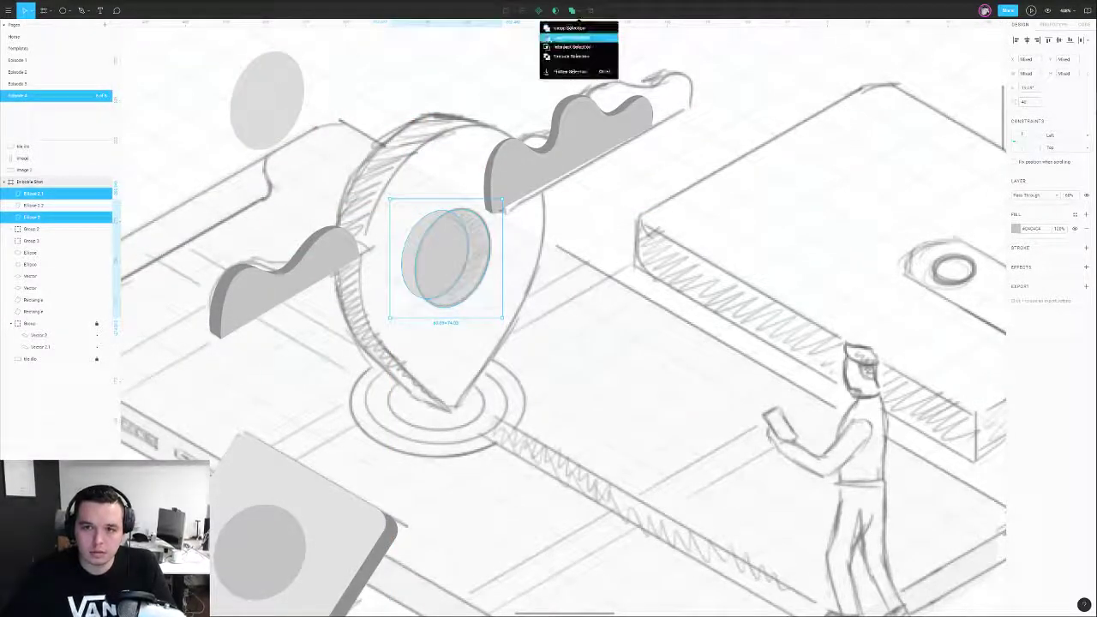
left_click(578, 41)
scroll(666, 156, "down", 1)
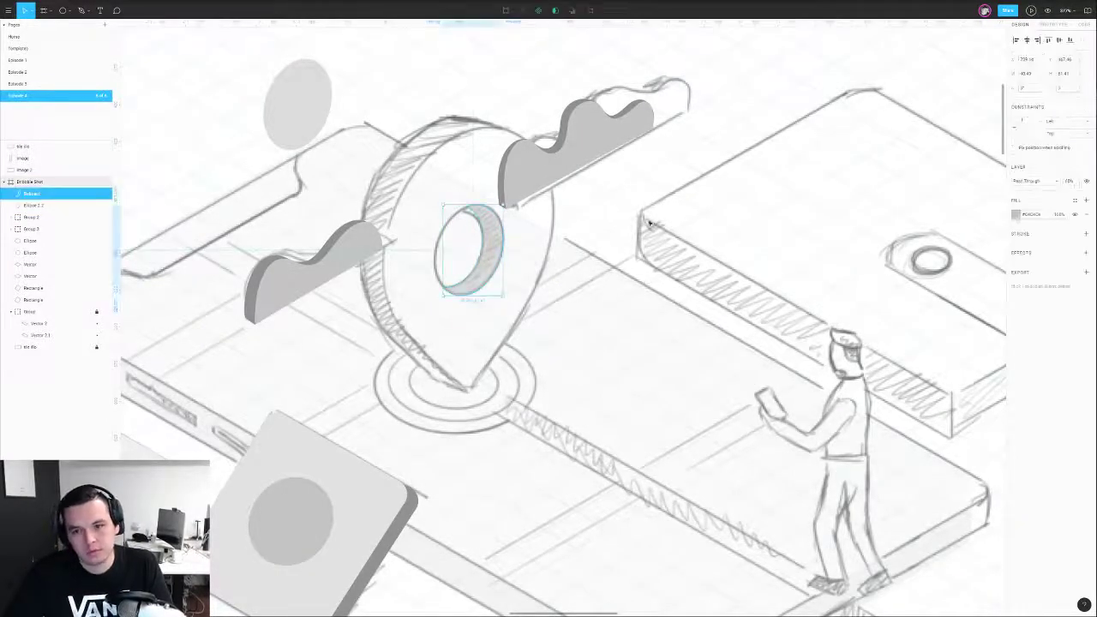
left_click(1016, 215)
left_click_drag(929, 250, 896, 272)
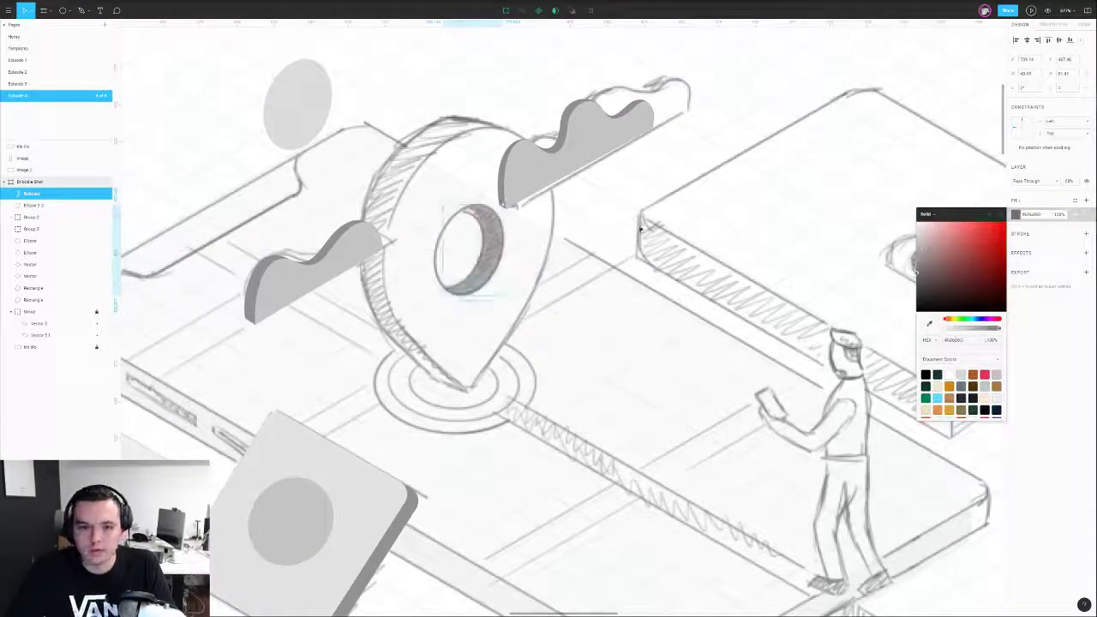
- Move the spare ellipse back over the pin's hole and fill it with light gray
left_click_drag(297, 111, 464, 255)
left_click(1015, 214)
left_click_drag(929, 241, 907, 236)
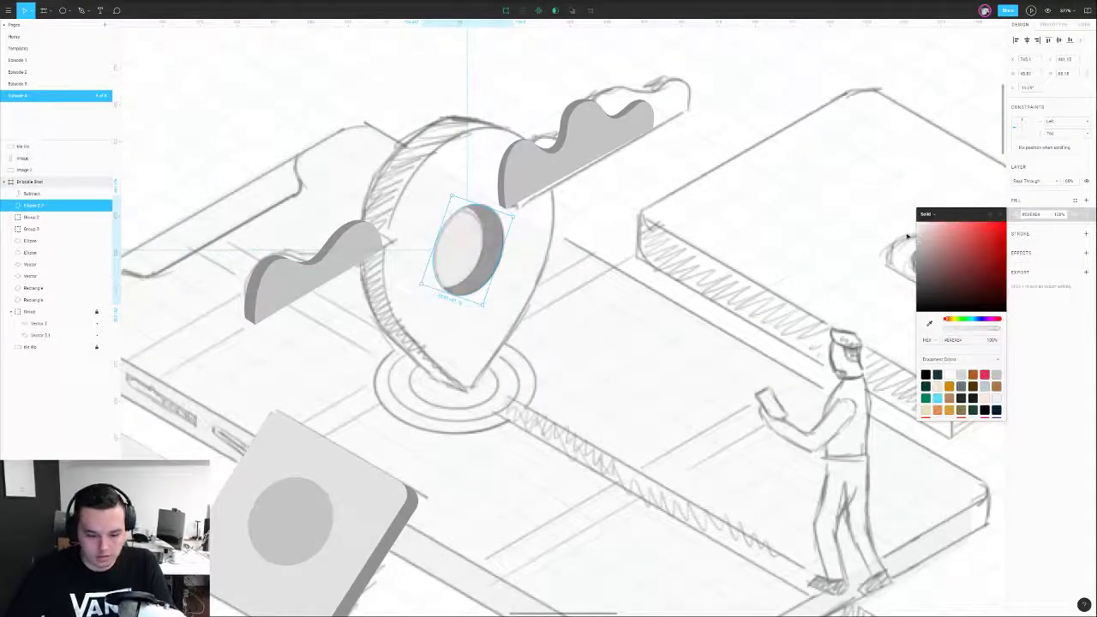
left_click(535, 275)
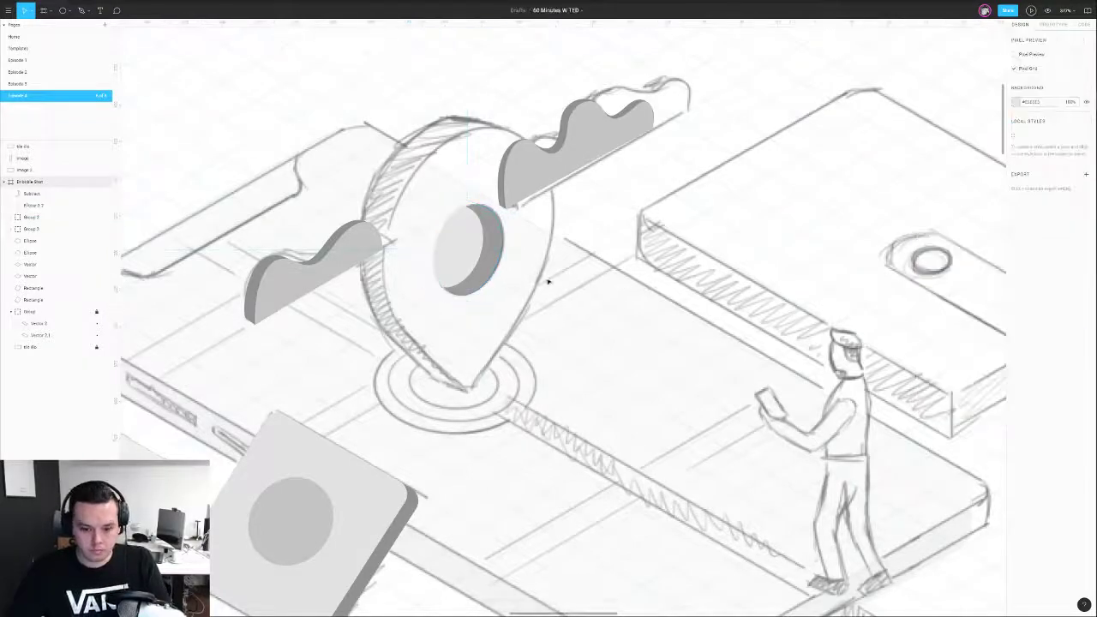
- Duplicate the light gray ellipse and enlarge and position the copy over the rounded part of the pin's front face
scroll(548, 281, "up", 2)
left_click(471, 246)
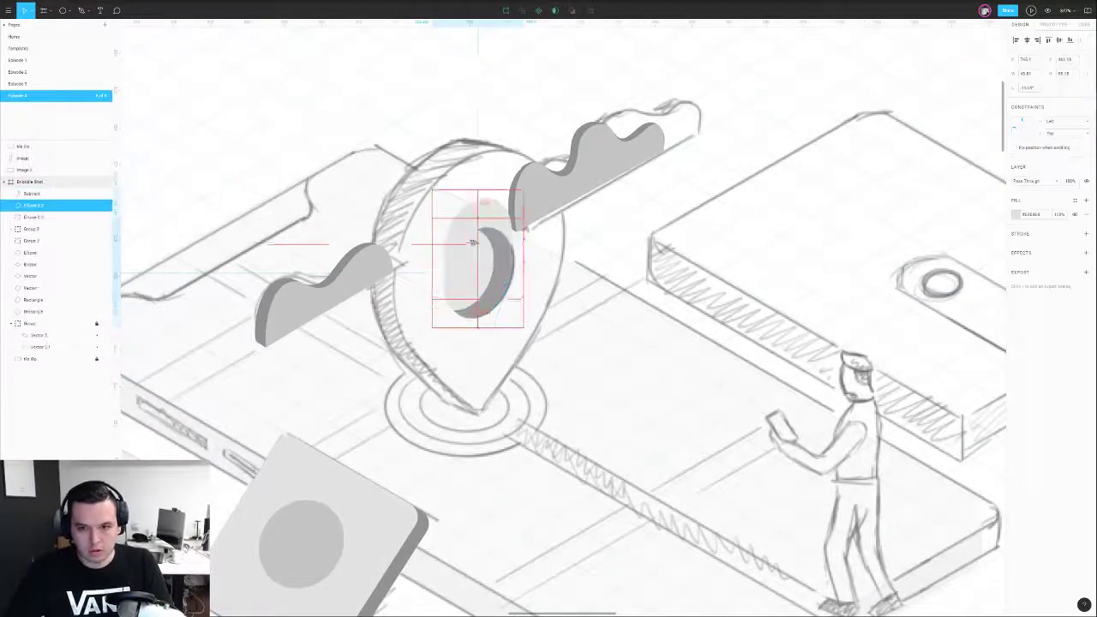
left_click_drag(462, 205, 442, 128)
left_click_drag(483, 189, 487, 196)
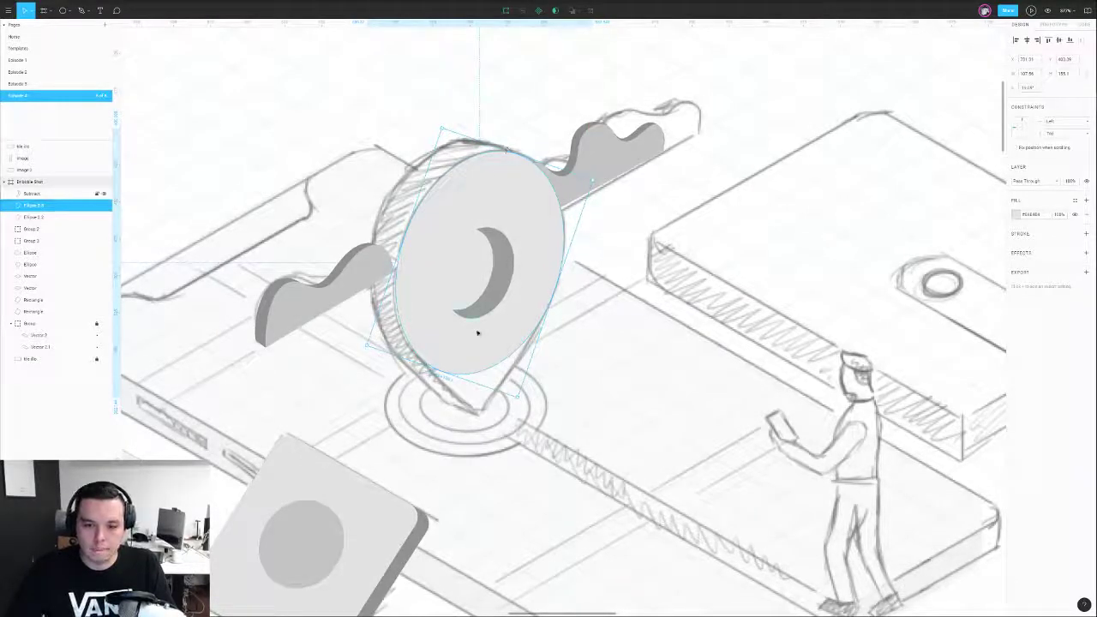
- Pull the large ellipse's bottom anchor down to the pin's tip and adjust the curve along its lower left side
double_click(485, 369)
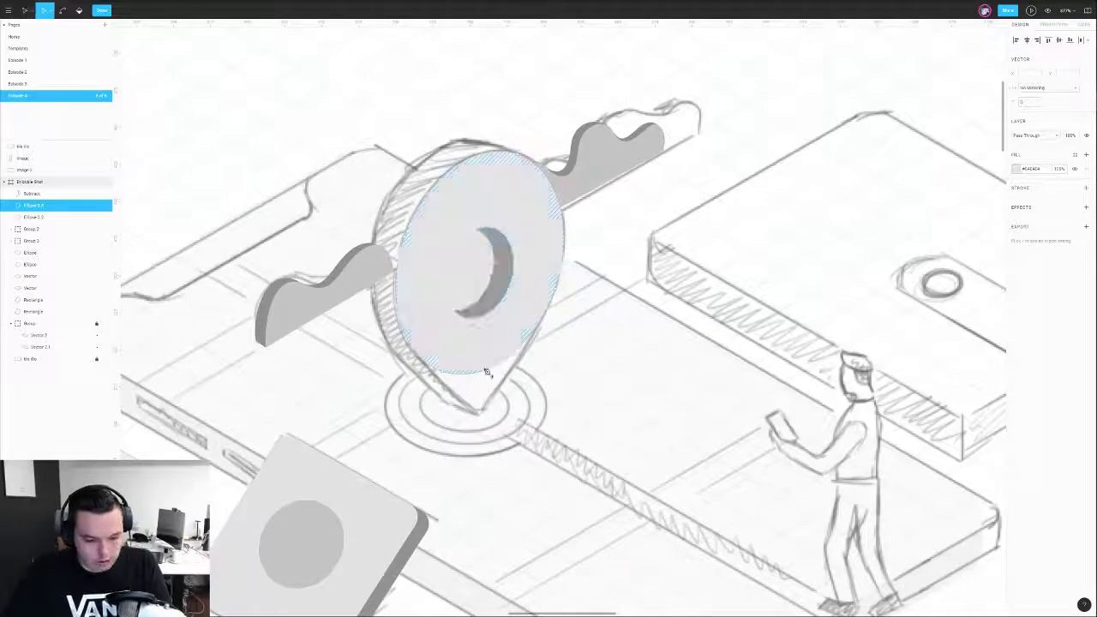
left_click_drag(486, 371, 484, 416)
left_click(442, 372)
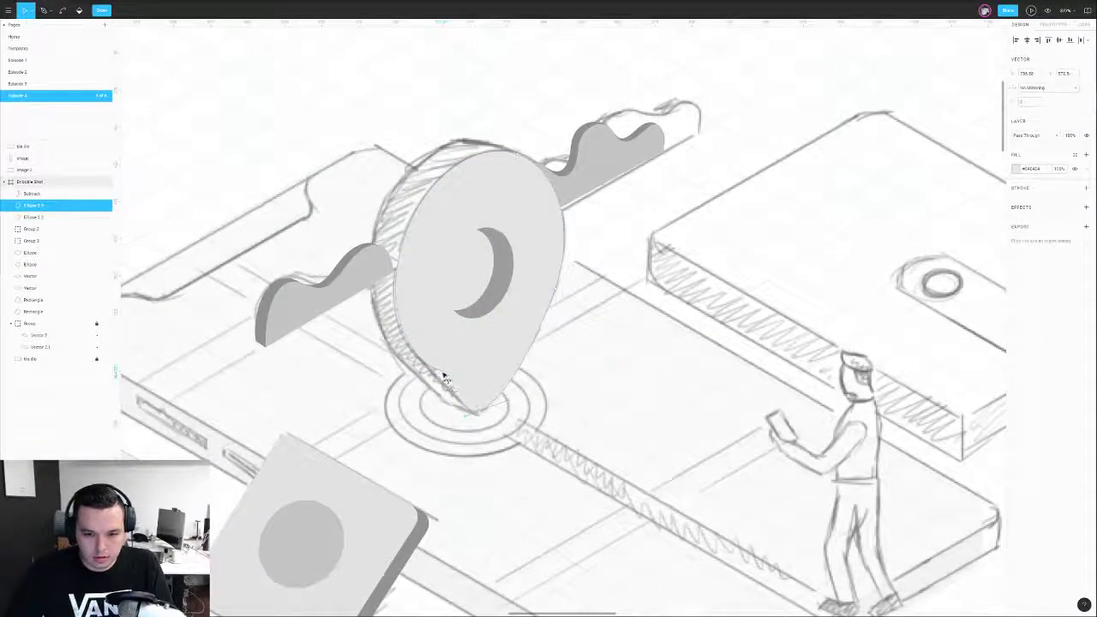
left_click(443, 374, "ctrl")
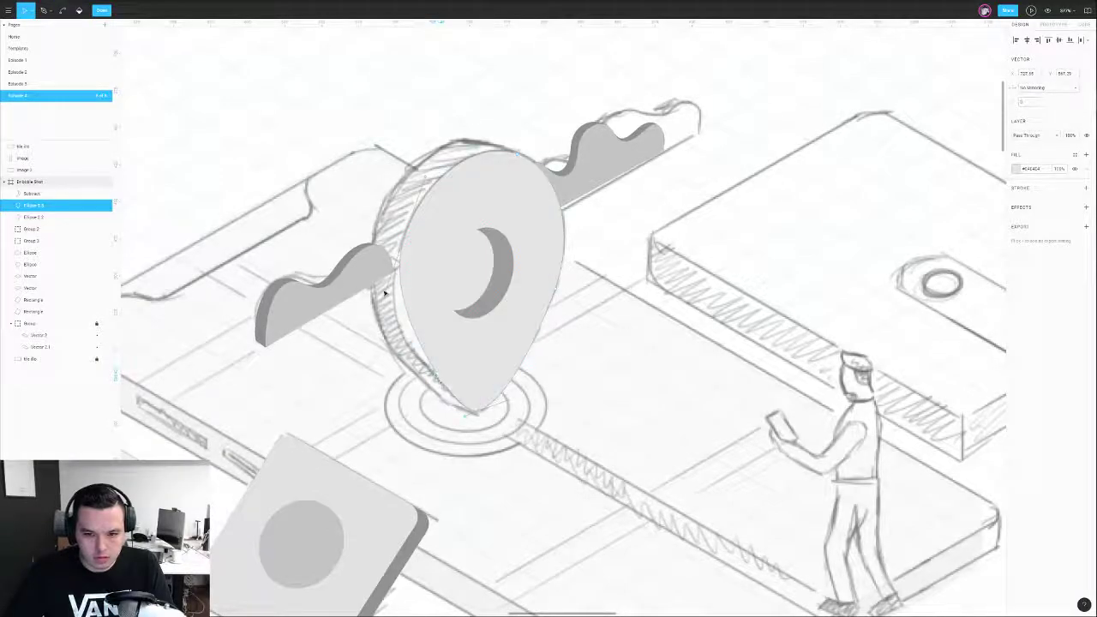
left_click_drag(384, 302, 377, 322)
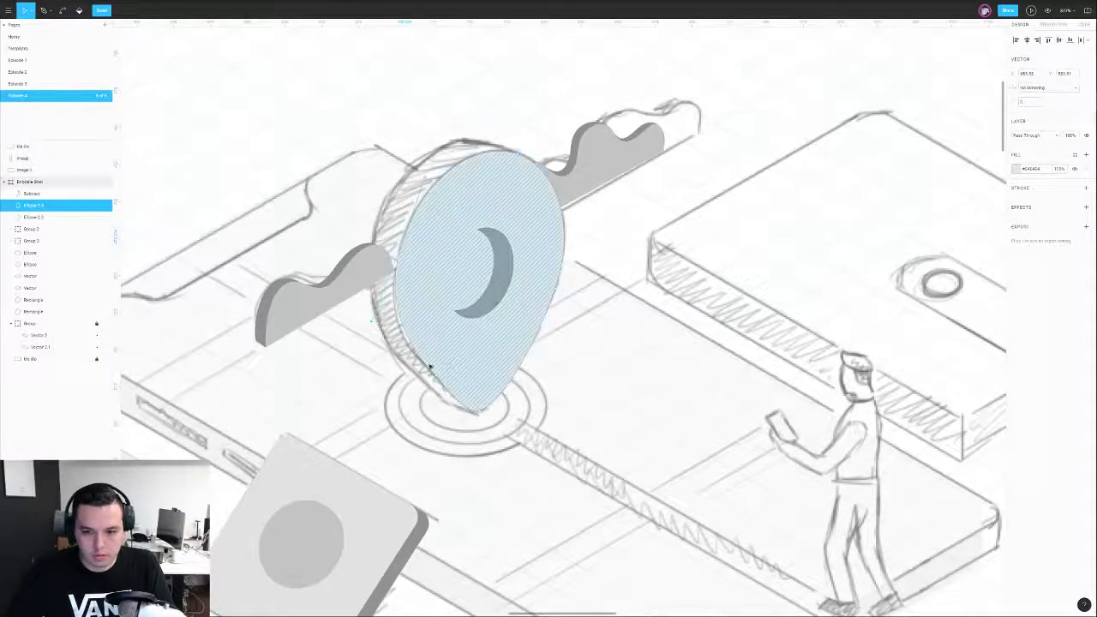
- Refine the bottom anchor and its curve so the face comes to the sketched pin's tip, and finish editing the shape
key("p")
key("ctrl")
key("v")
left_click(479, 413)
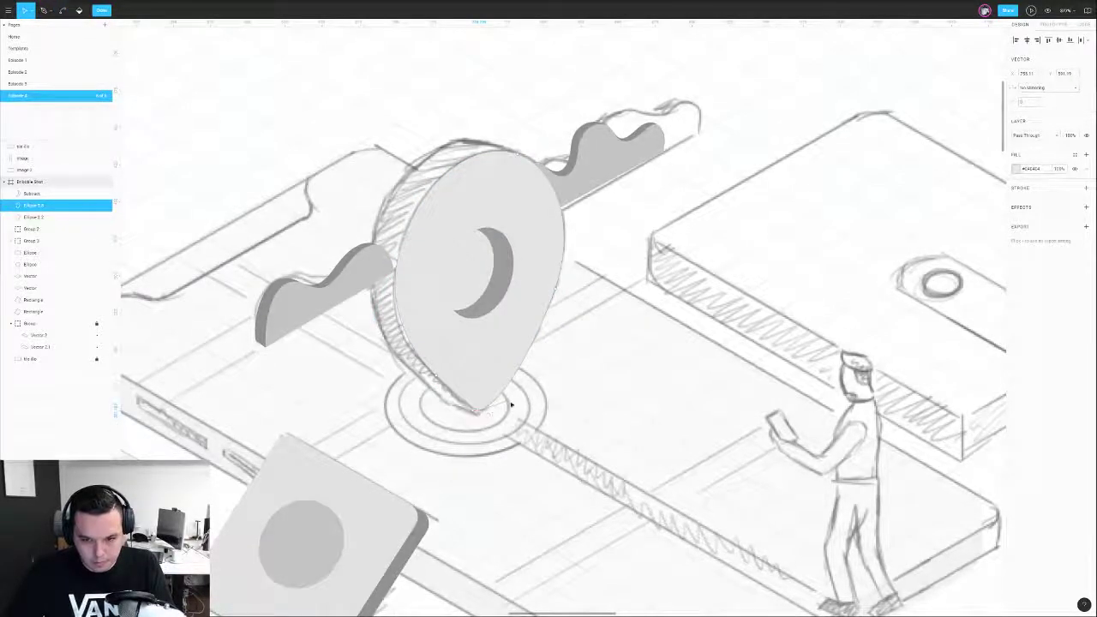
left_click_drag(499, 408, 493, 412)
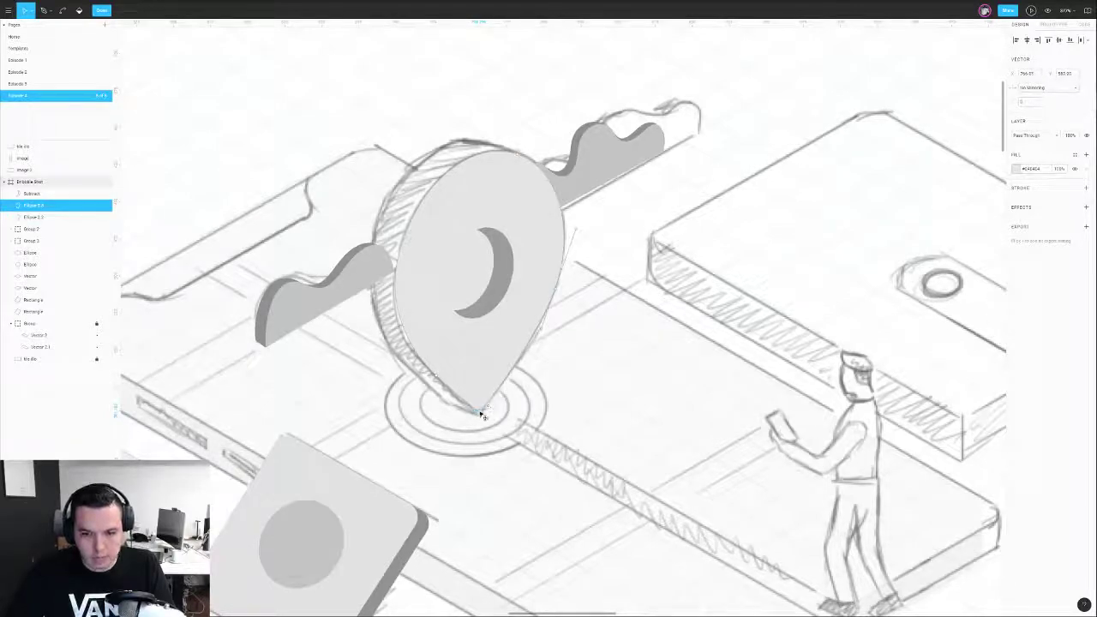
key("Escape")
scroll(538, 414, "down", 2)
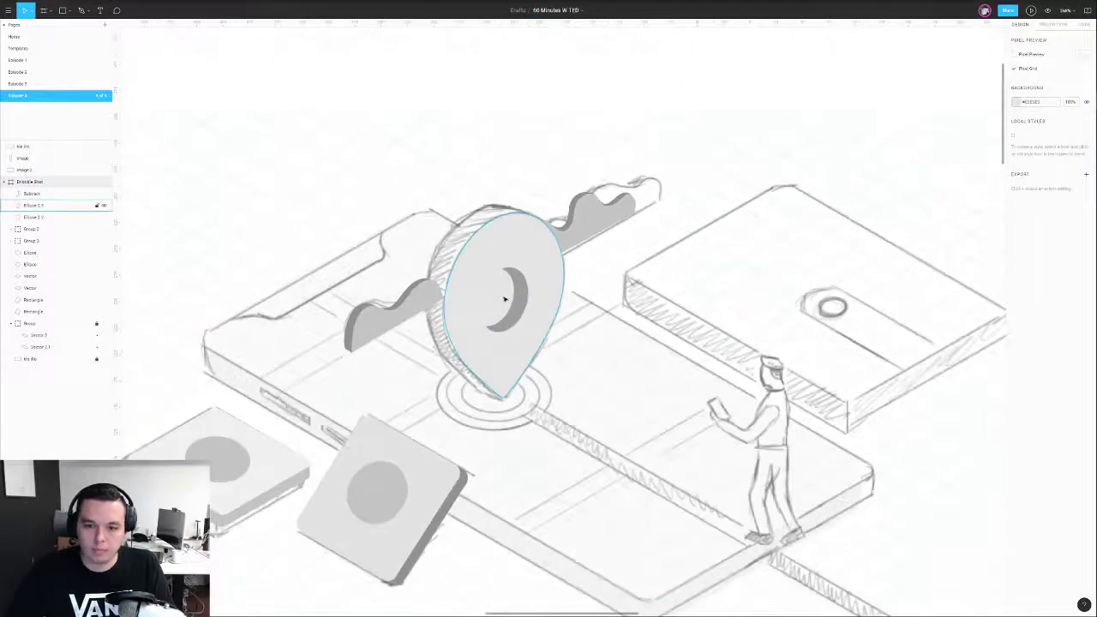
- Send the pin face behind the hole shapes and larger cloud, and give the hole's inner ellipse a darker gray at 50% opacity
key("ctrl+[")
key("ctrl+[")
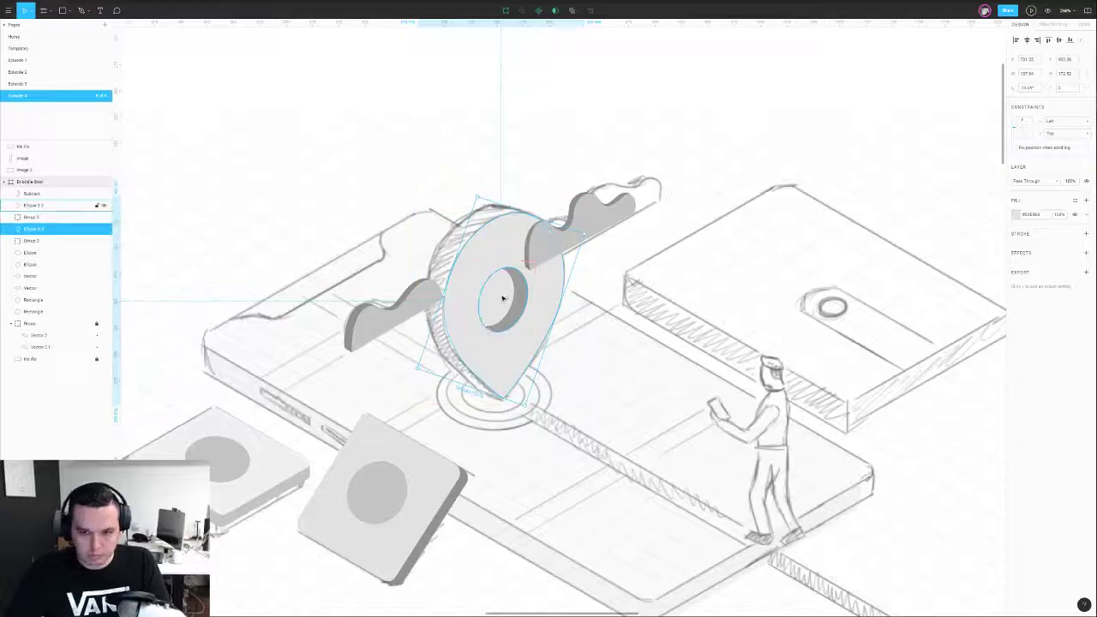
left_click(503, 298)
key("Escape")
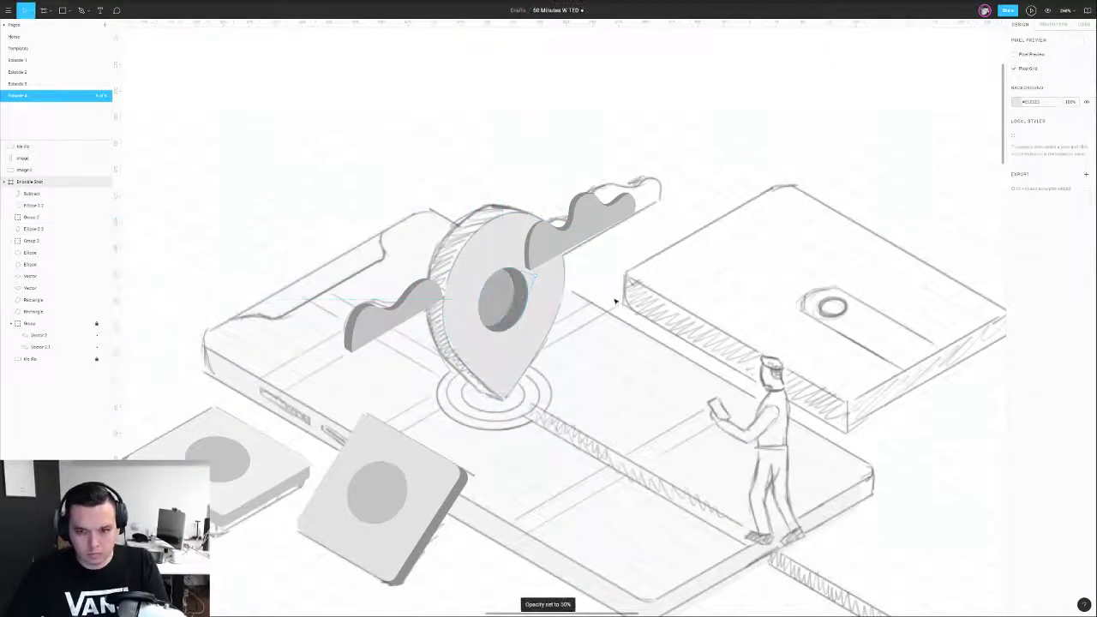
- Group the dark crescent with the inner ellipse of the pin's hole
left_click(490, 299)
scroll(505, 296, "up", 10)
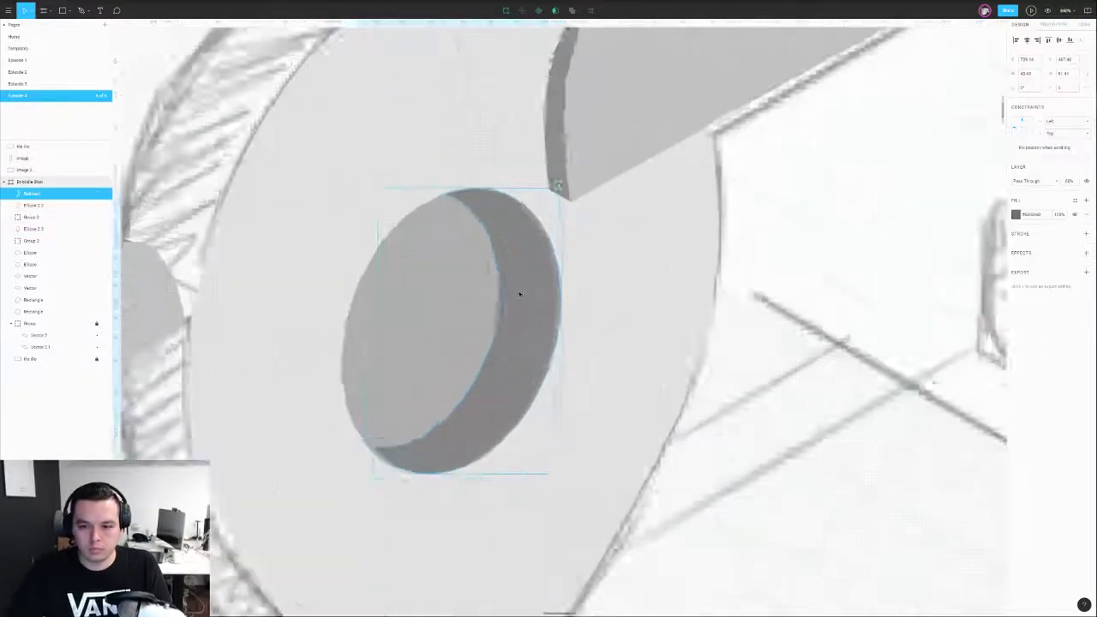
mouse_move(507, 265)
left_mouse_down()
mouse_move(517, 274)
mouse_move(505, 276)
left_mouse_up()
scroll(446, 279, "down", 8)
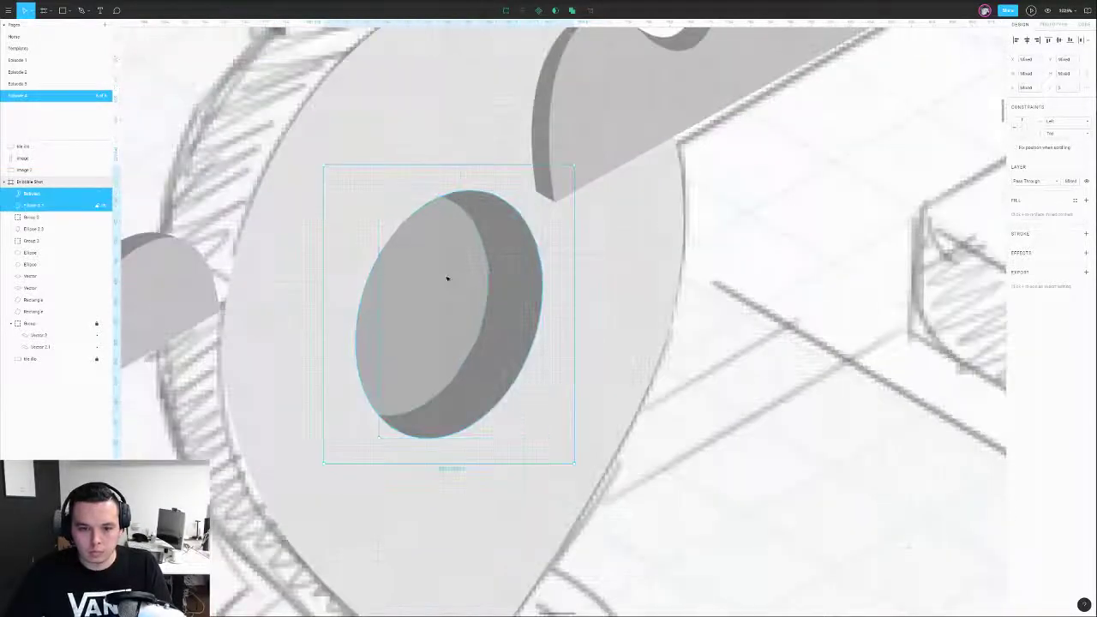
scroll(448, 278, "down", 8)
- Duplicate the pin face up and to the left, fill the copy with gray sampled from the hole, and send it behind the face
left_click(438, 221)
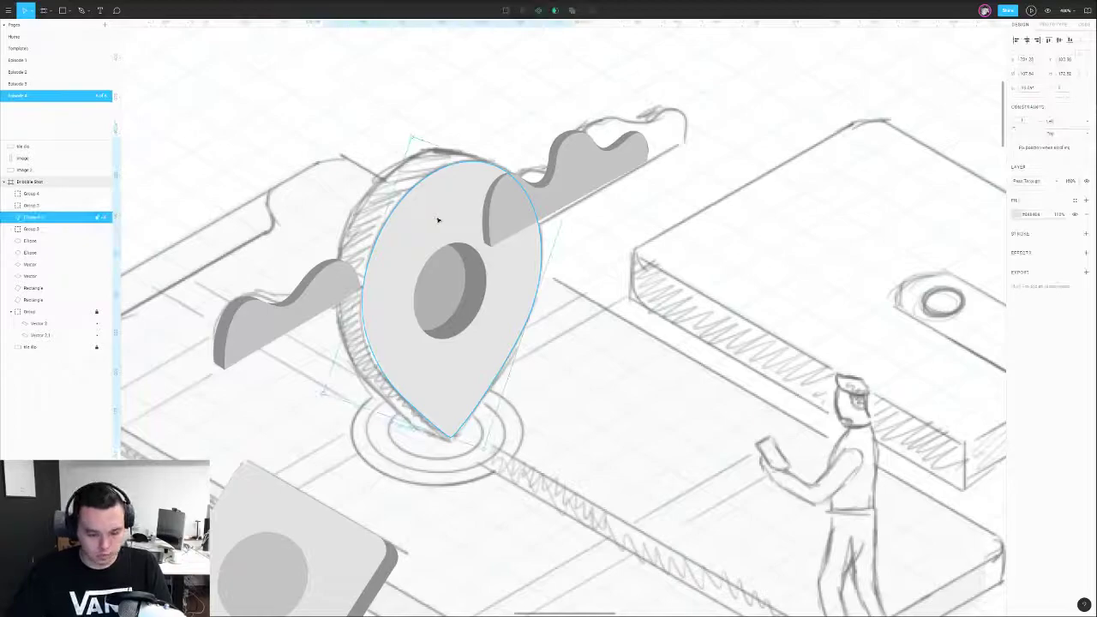
left_click_drag(455, 222, 427, 212)
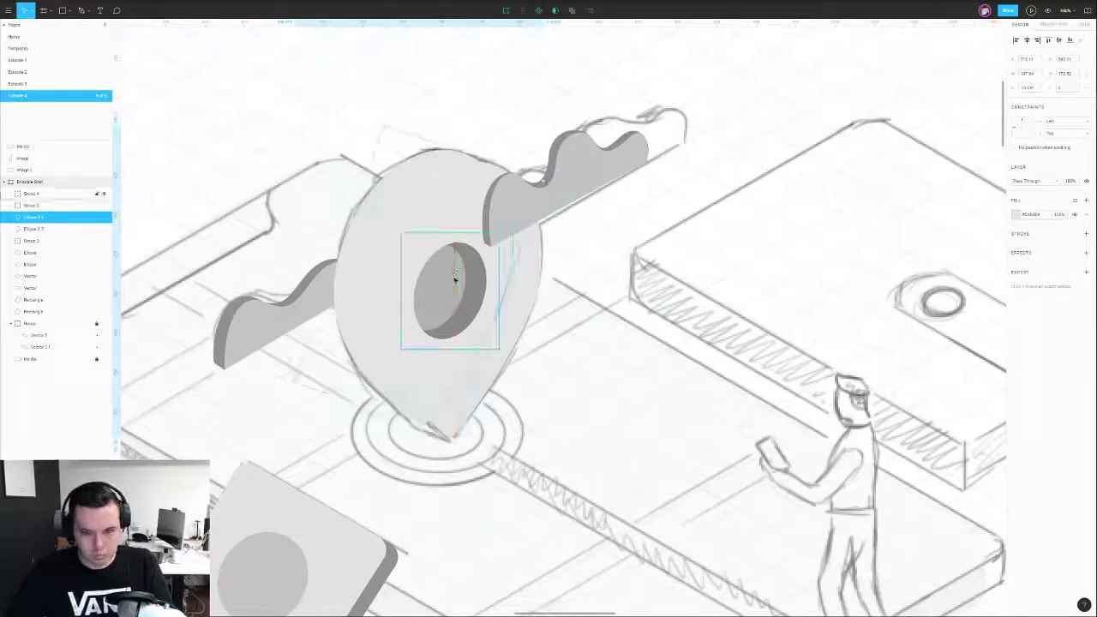
key("i")
left_click(454, 281)
key("ctrl+[")
key("ctrl+[")
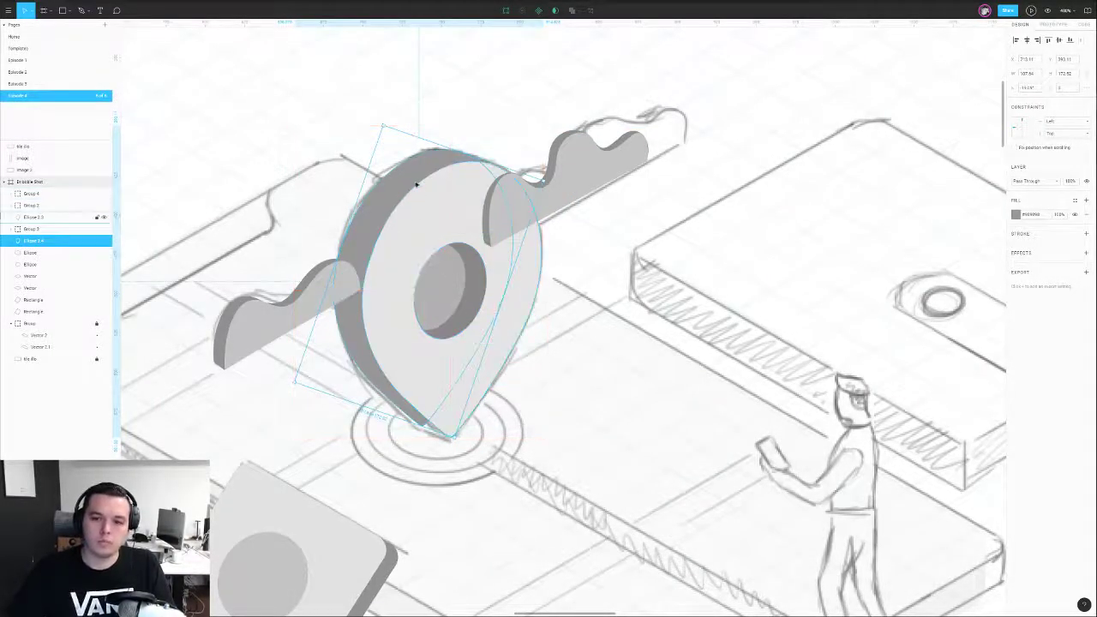
- Move the dark back shape's upper anchor onto the front face's upper right edge so the pin's side tapers into it
double_click(433, 169)
key("p")
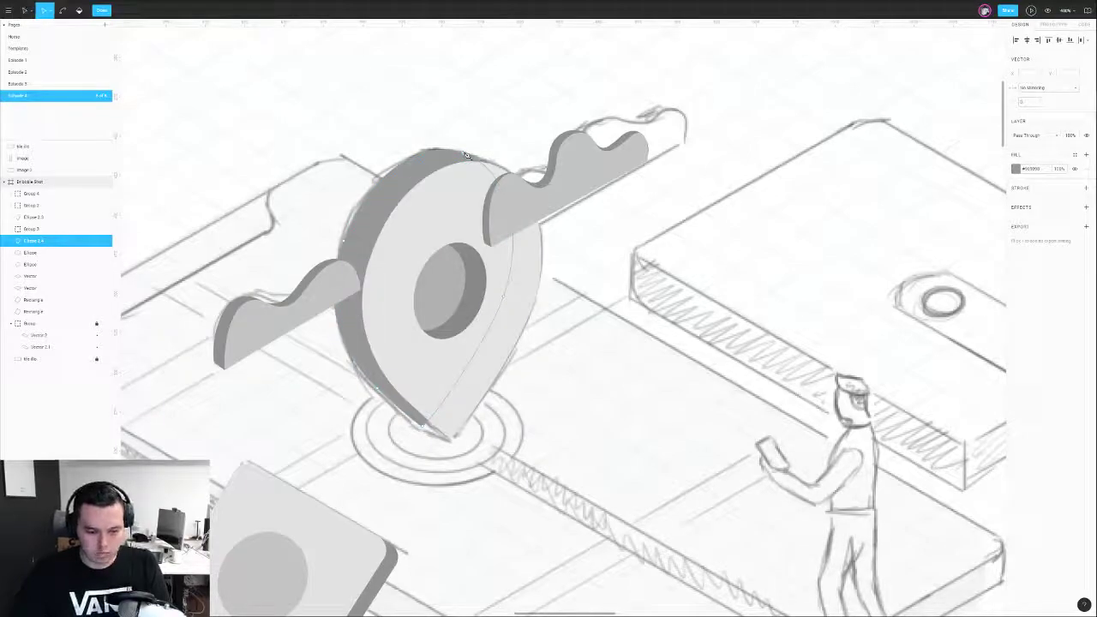
scroll(463, 161, "up", 5)
key("v")
left_click_drag(463, 163, 525, 187)
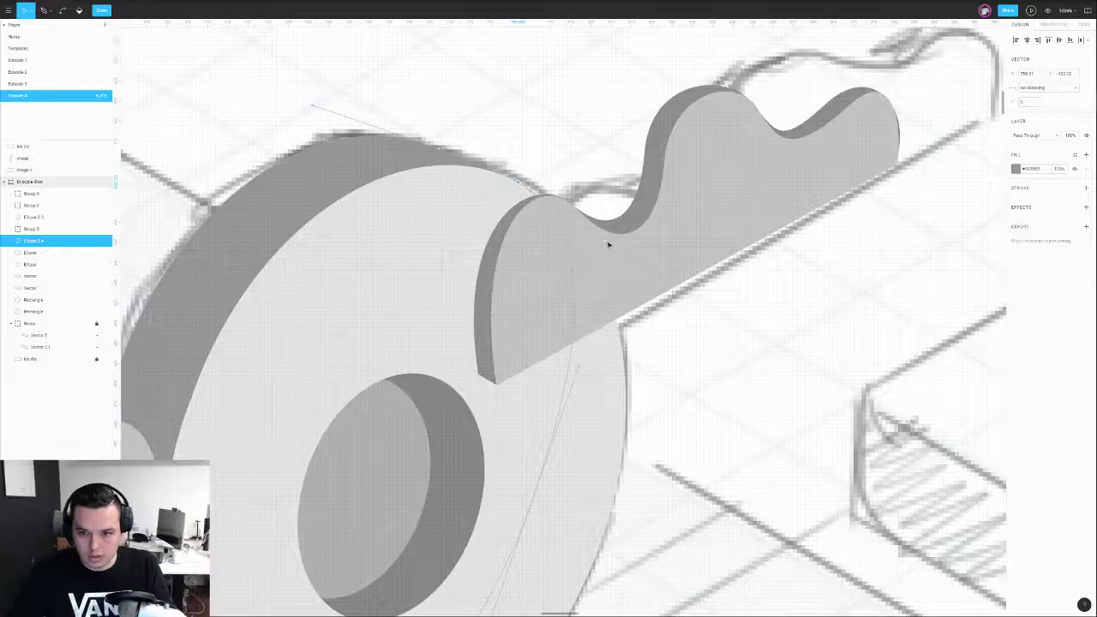
scroll(482, 159, "up", 8)
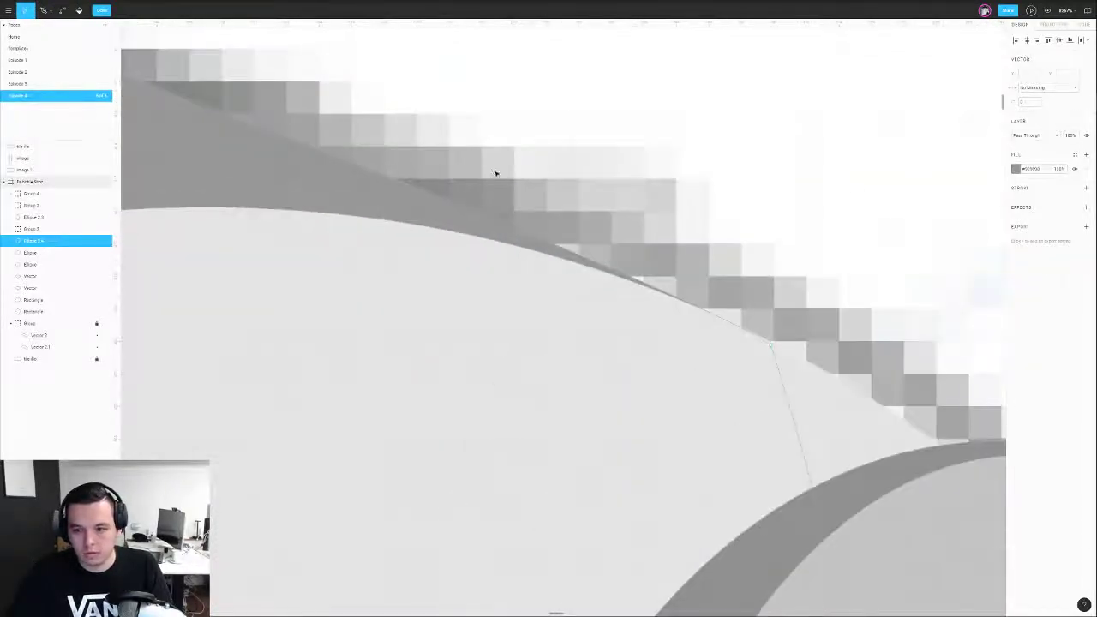
left_click_drag(772, 345, 778, 347)
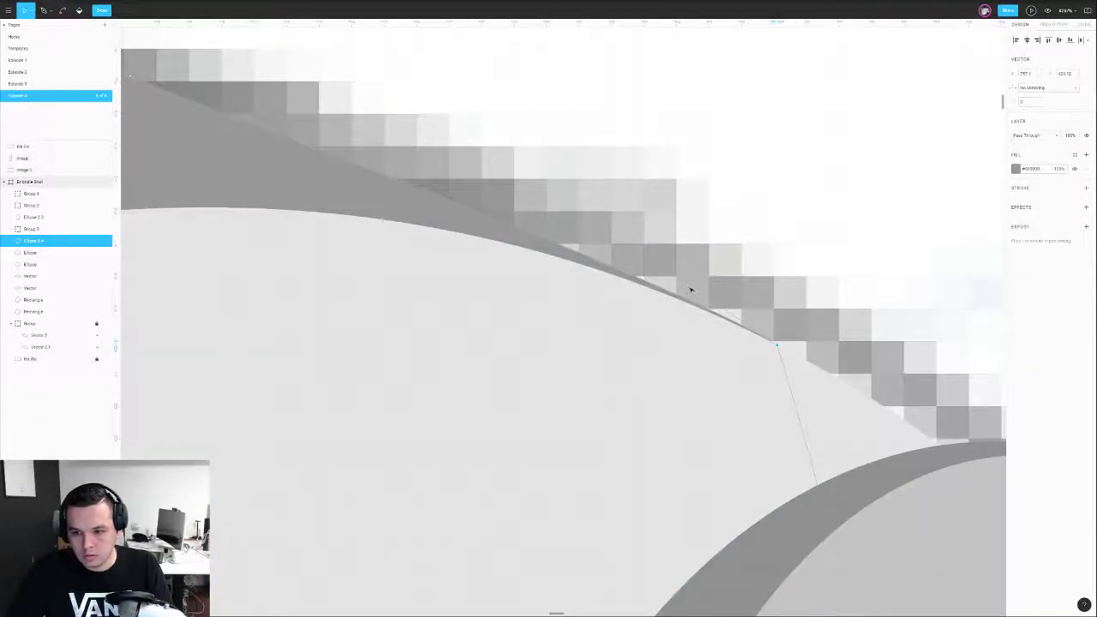
- Move the dark back shape's lower anchor onto the front face's bottom tip so the pin's side tapers into it
scroll(683, 294, "down", 5)
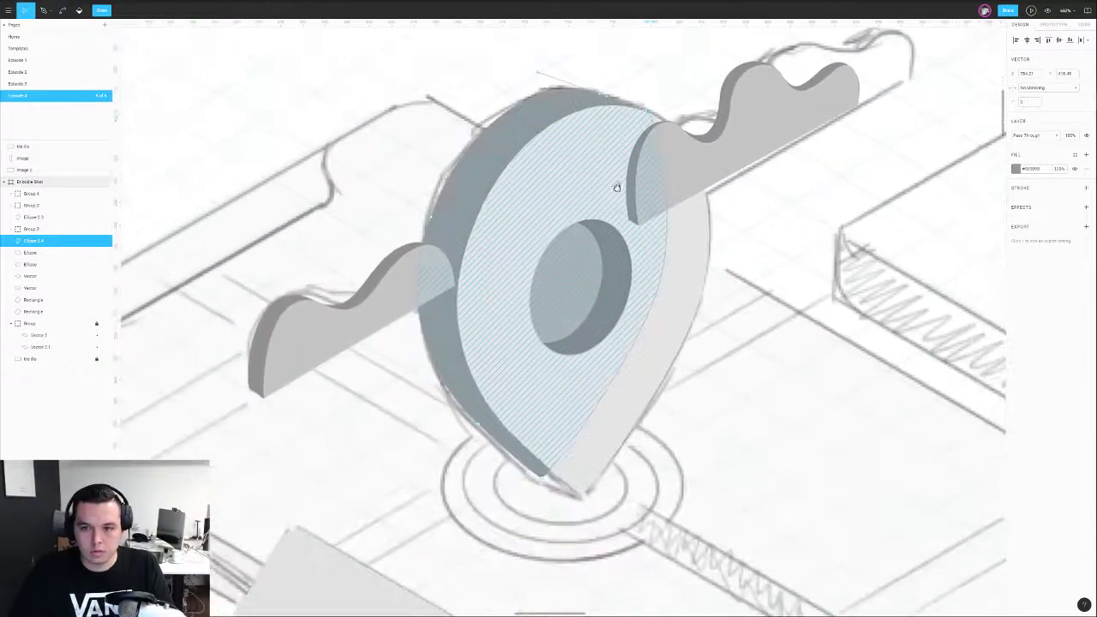
scroll(563, 415, "up", 6)
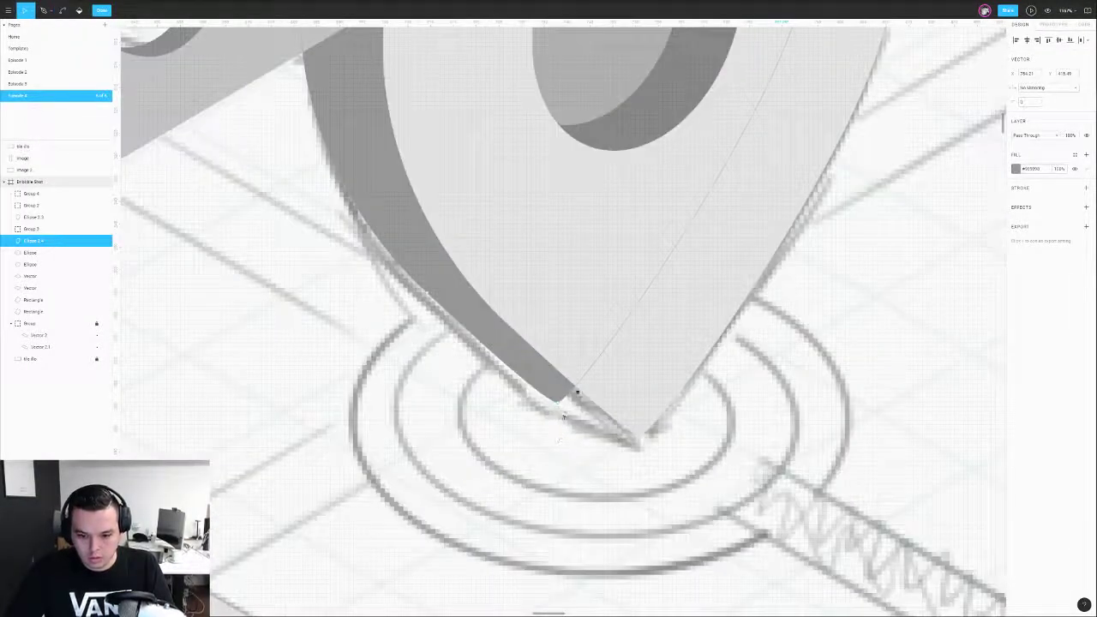
key("p")
key("v")
left_click_drag(579, 386, 629, 425)
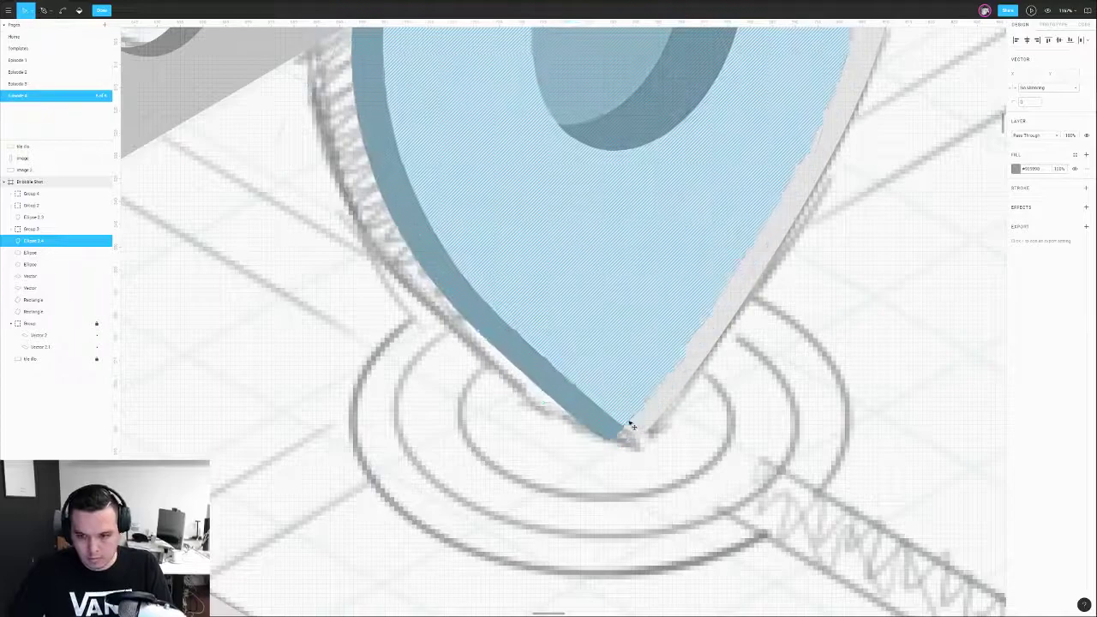
key("ctrl+z")
left_click_drag(581, 389, 639, 436)
left_click(631, 444)
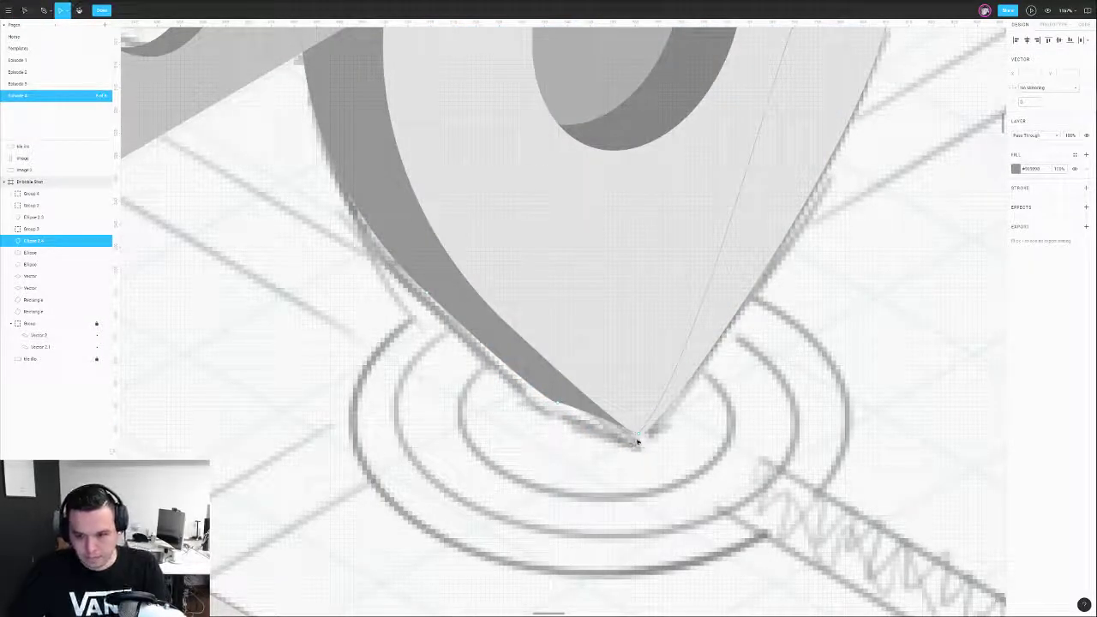
scroll(637, 441, "up", 10)
left_click(646, 431)
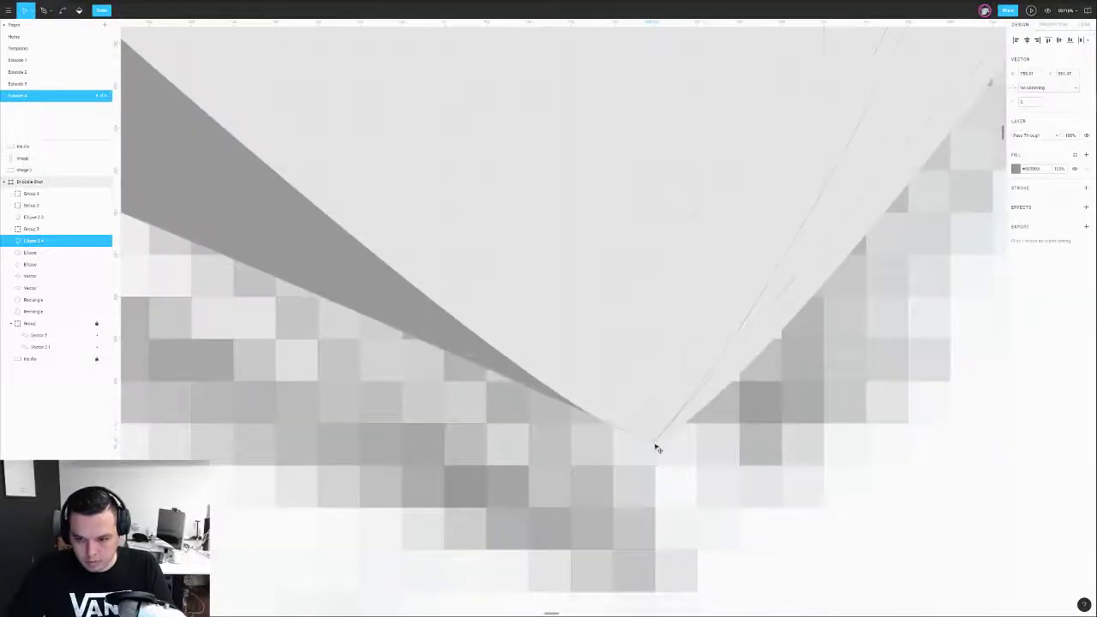
- Adjust the curve at the dark side's lower anchor near the pin's tip and finish editing the shape
scroll(657, 447, "down", 5)
left_click_drag(420, 340, 422, 353)
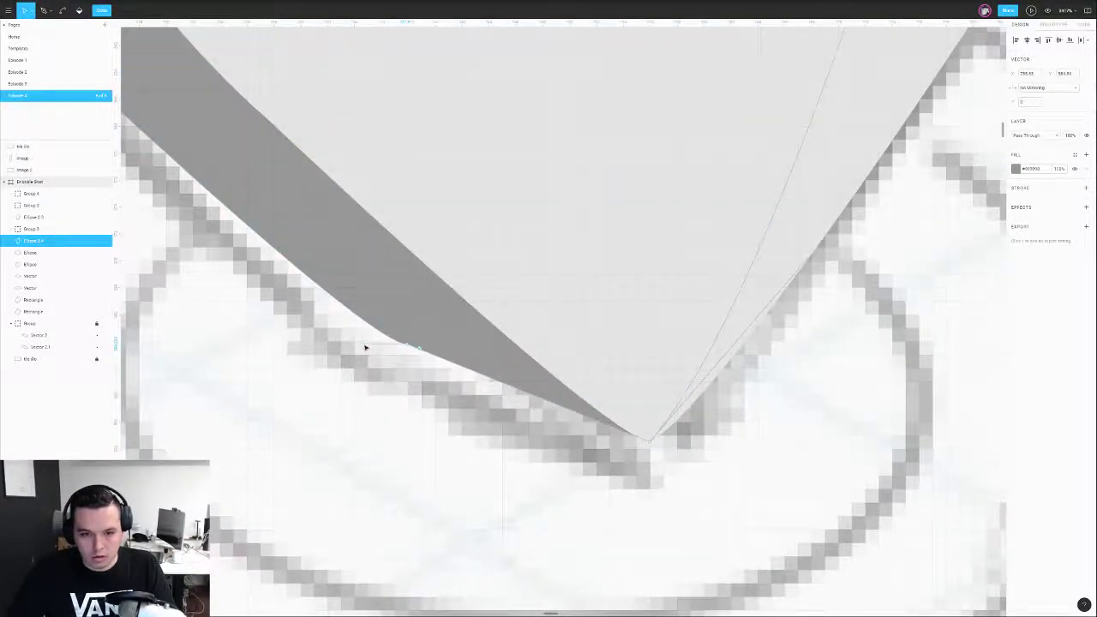
scroll(377, 336, "down", 5)
scroll(377, 336, "down", 5)
key("Escape")
left_click(478, 281)
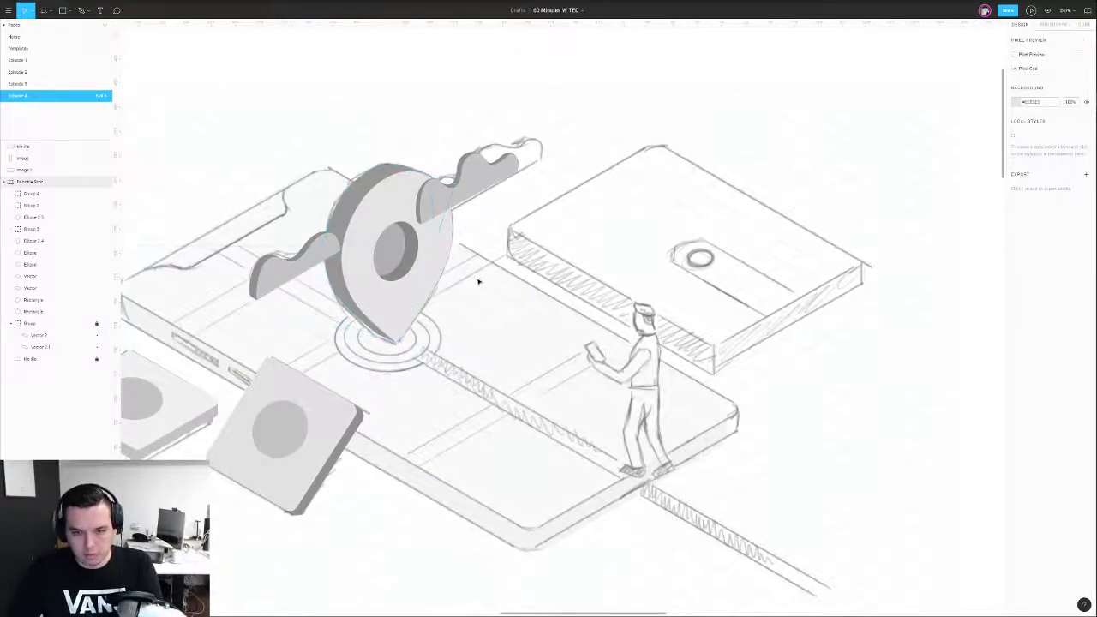
left_click_drag(472, 237, 510, 258)
left_click(415, 323)
key("Escape")
left_click(435, 256)
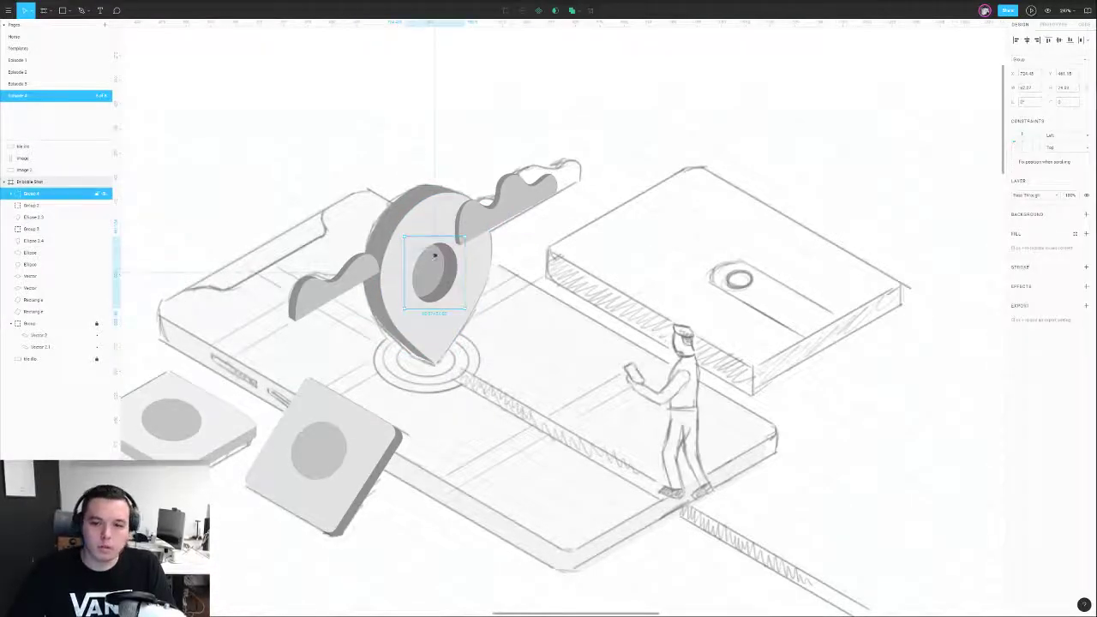
left_click(445, 211, "shift")
left_click(425, 196, "shift")
left_click(471, 125)
- Ungroup the pin's hole group and group the hole shapes with the front face and dark back shape
left_click(444, 260)
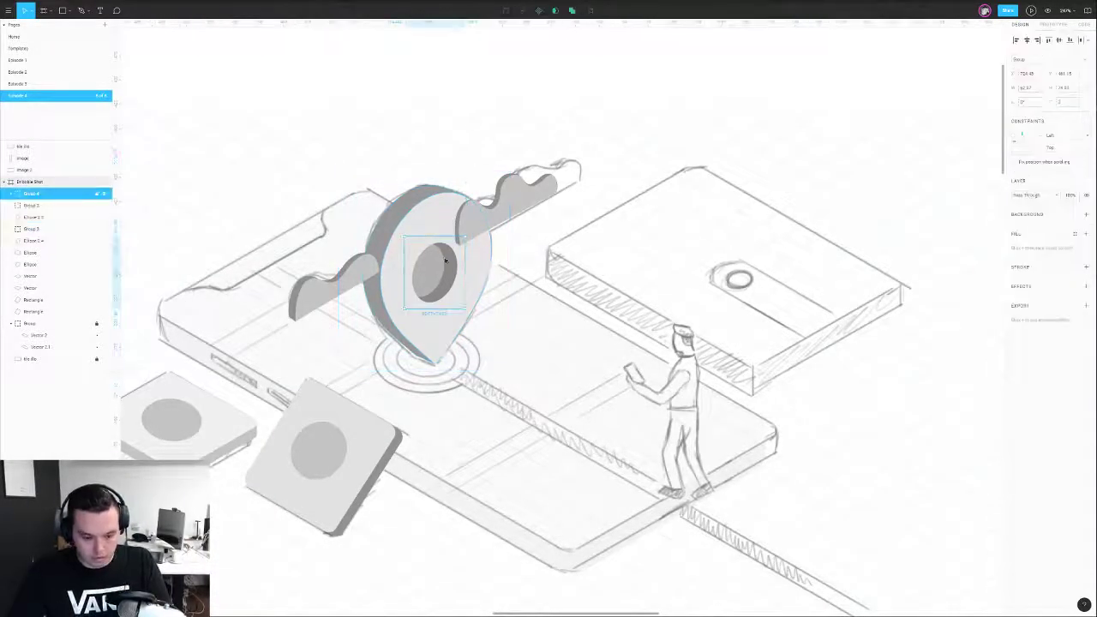
key("ctrl+shift+g")
left_click(431, 207, "shift")
left_click(425, 193, "shift")
key("ctrl+g")
left_click(484, 127)
- Send the pin group backward so it sits behind both clouds
scroll(484, 127, "down", 4)
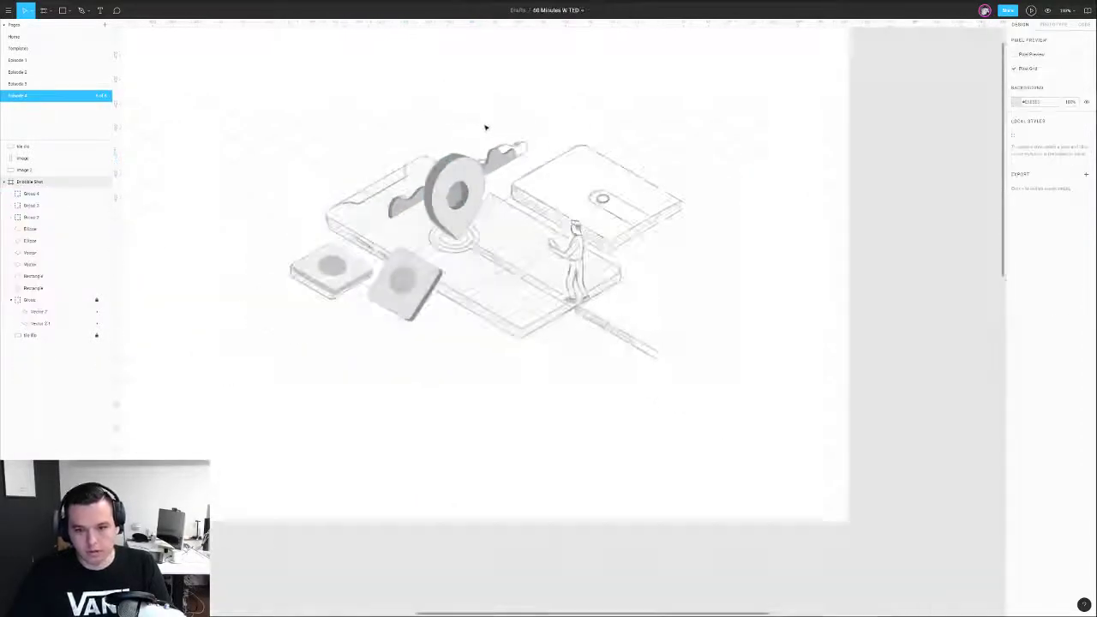
left_click_drag(484, 128, 535, 159)
scroll(523, 173, "up", 5)
left_click(488, 269)
key("ctrl+[")
key("ctrl+[")
key("ctrl+[")
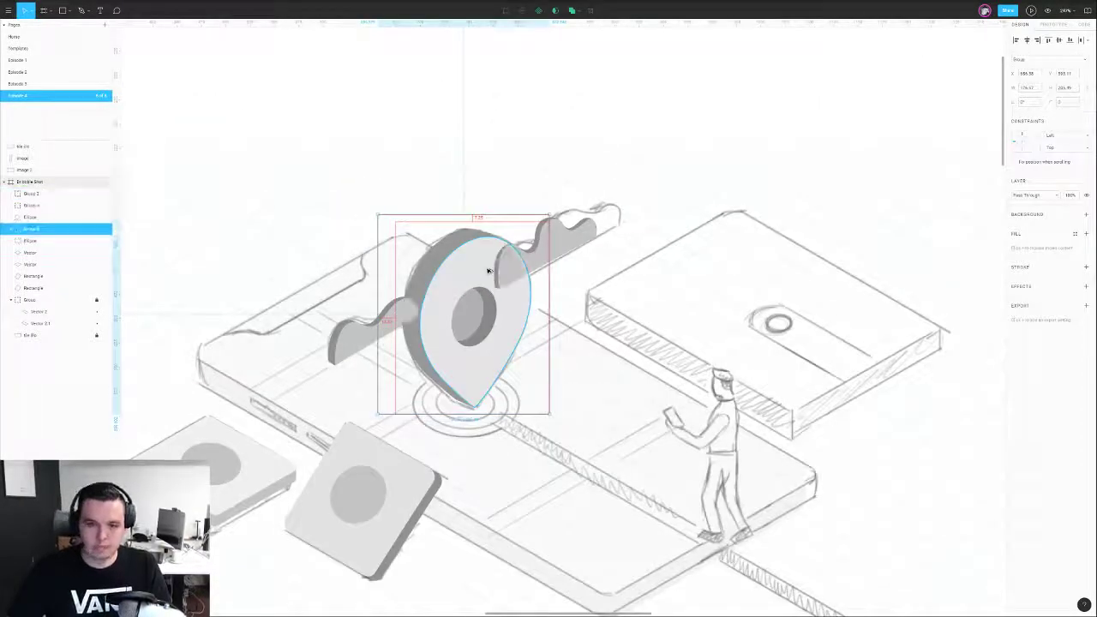
left_click(588, 176)
- Edit the larger cloud's light front shape and adjust its curve points between the bumps
left_click(497, 272)
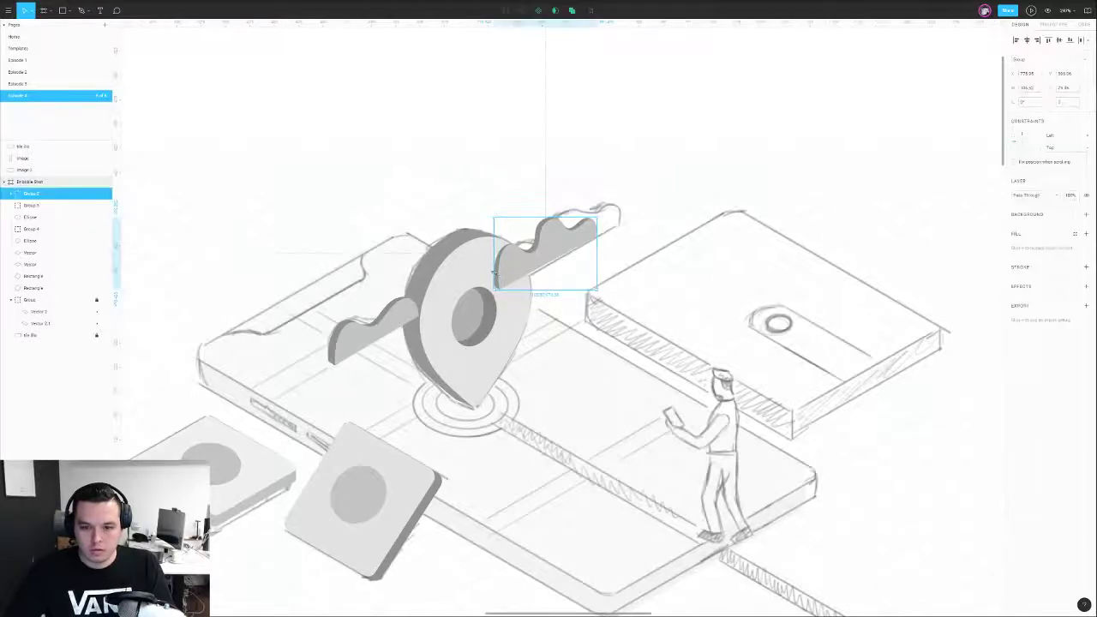
scroll(495, 272, "up", 4)
double_click(500, 273)
left_click(541, 213)
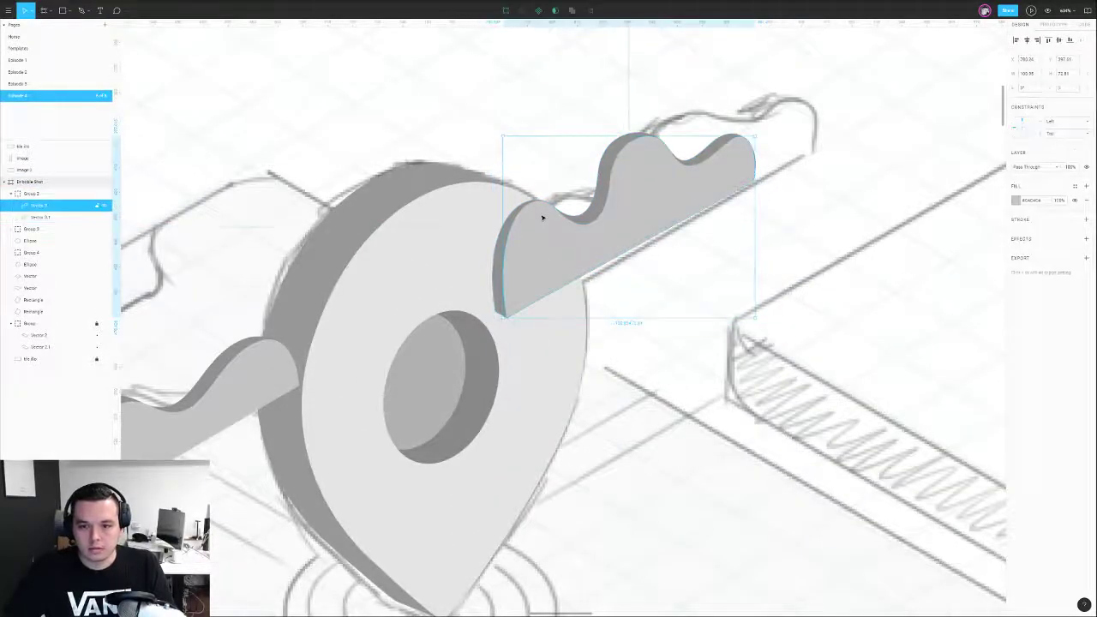
left_click(557, 213)
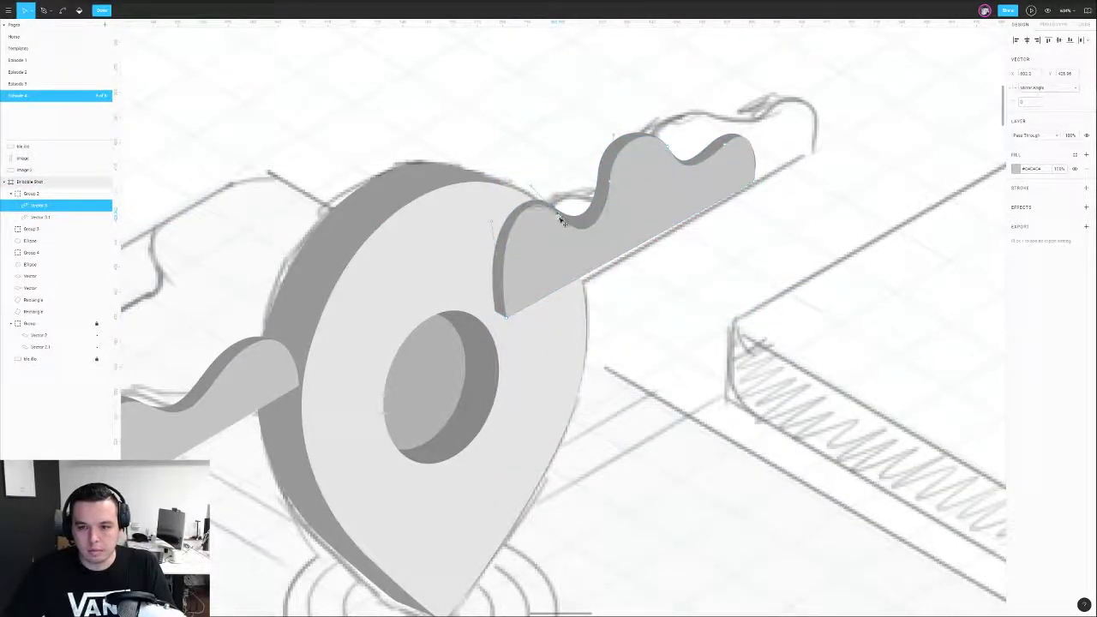
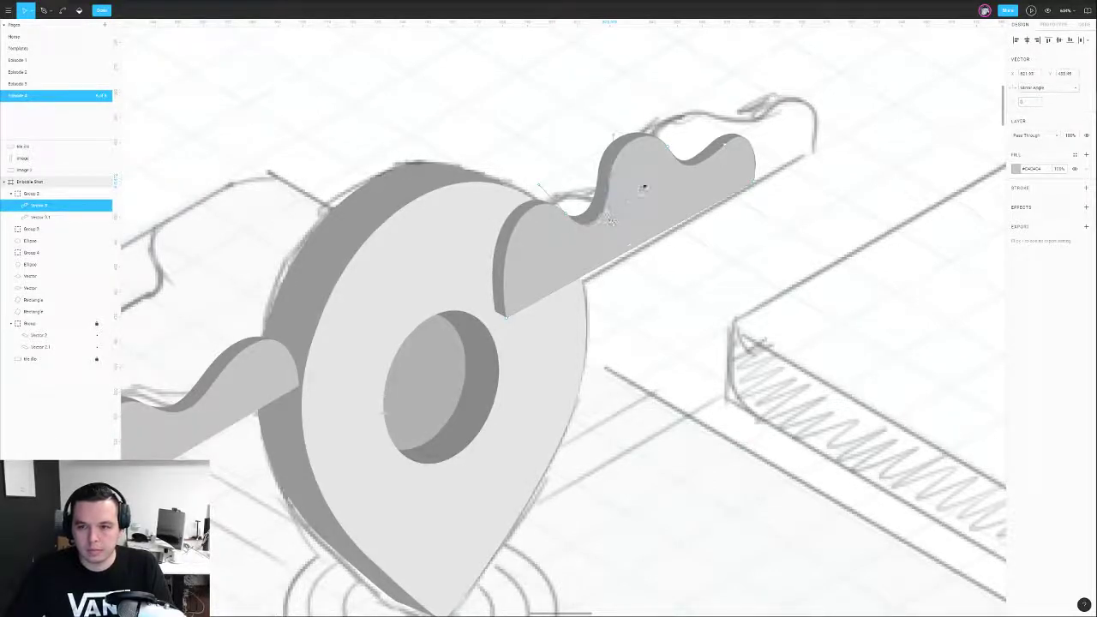
left_click_drag(669, 150, 675, 151)
scroll(672, 151, "down", 5)
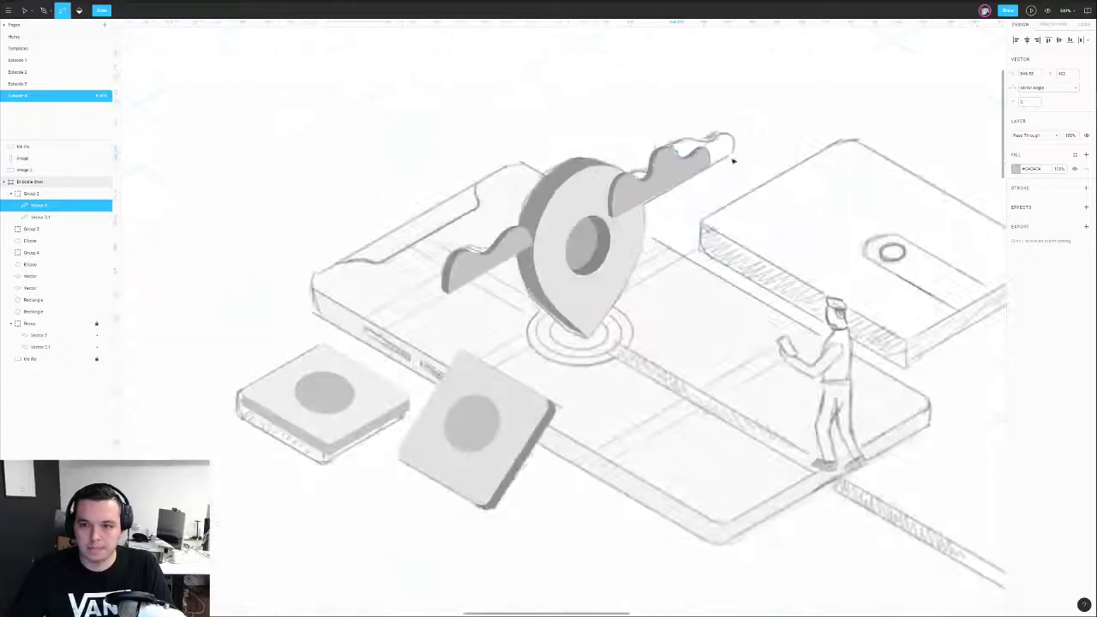
- Refine the curve handle on the rightmost bump of the larger cloud's front shape
scroll(718, 156, "up", 10)
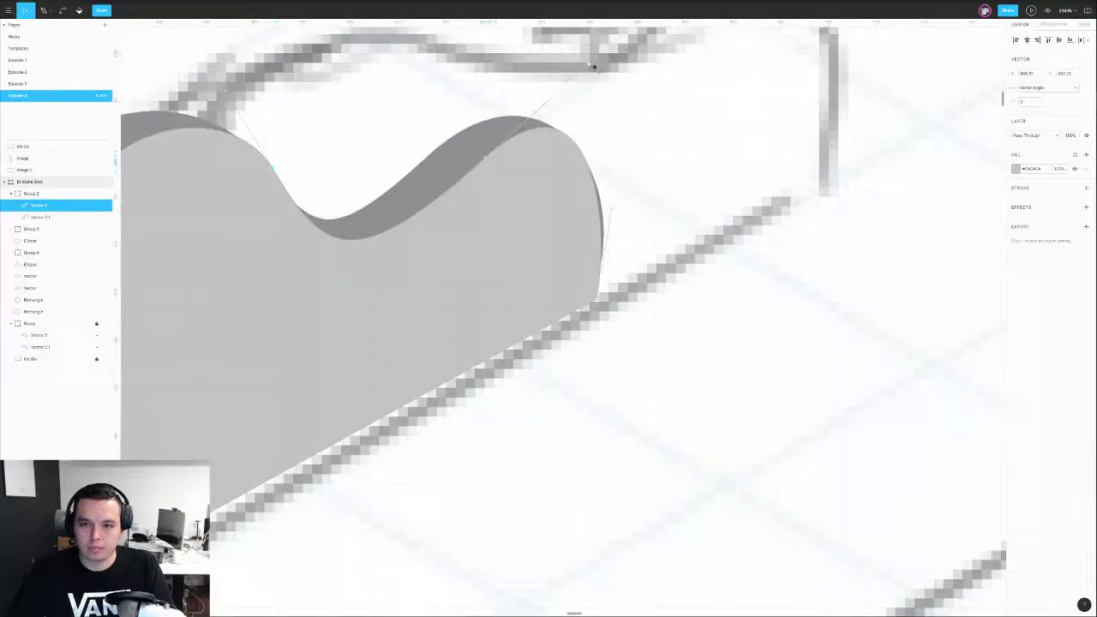
left_click_drag(591, 64, 611, 66)
scroll(634, 211, "down", 6)
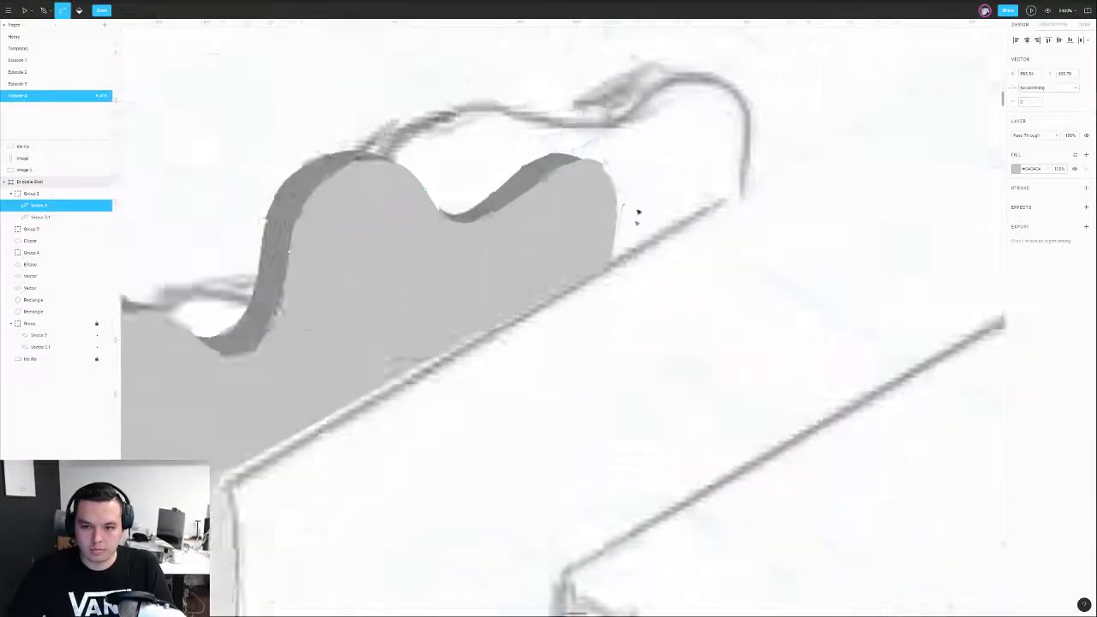
scroll(622, 143, "up", 5)
left_click_drag(627, 144, 614, 155)
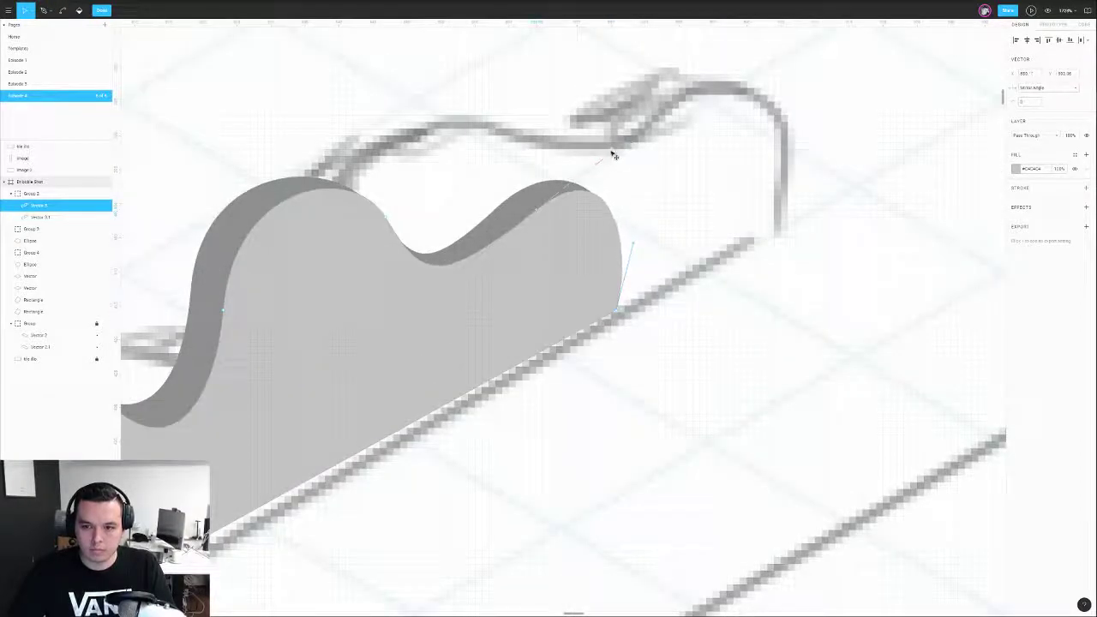
scroll(617, 158, "down", 5)
key("Escape")
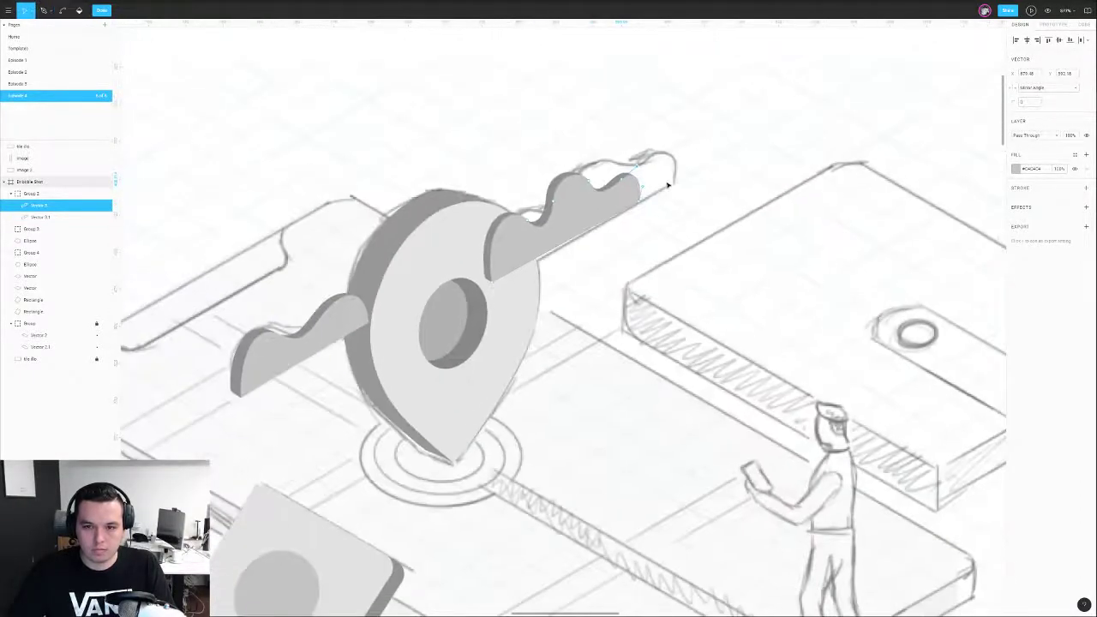
- Draw a gray ellipse about 106 by 72 over the outer sketched ring at the pin's base
left_click(602, 301)
left_click_drag(573, 317, 592, 281)
left_click_drag(612, 384, 595, 328)
key("o")
mouse_move(383, 329)
left_mouse_down()
mouse_move(524, 413)
mouse_move(526, 436)
left_mouse_up()
left_click_drag(480, 401, 468, 384)
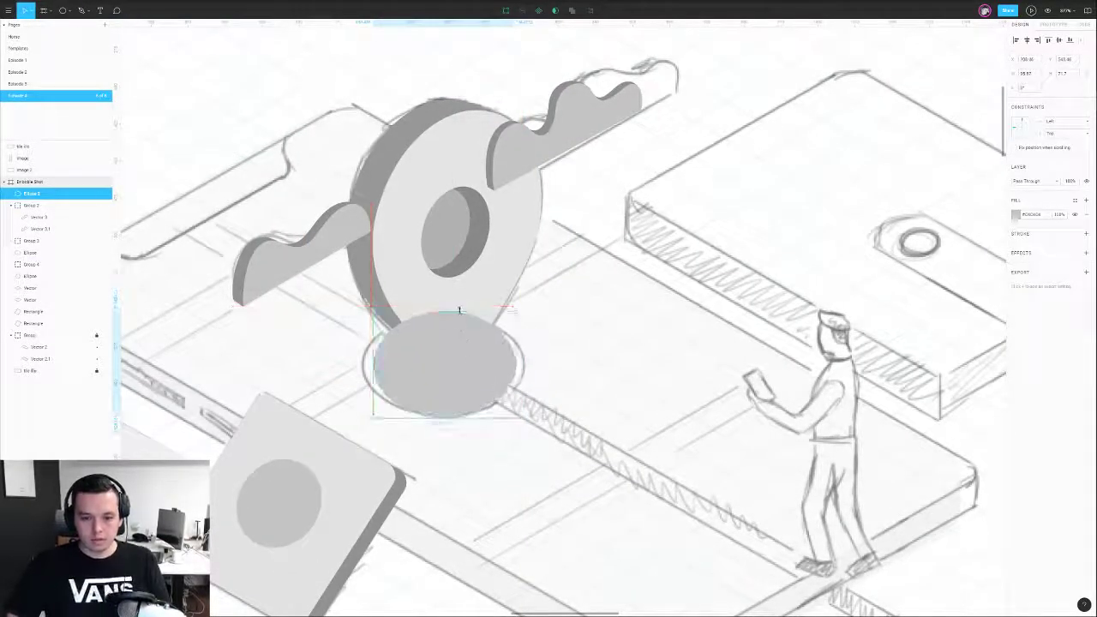
left_click_drag(516, 346, 523, 347)
left_click_drag(373, 358, 365, 357)
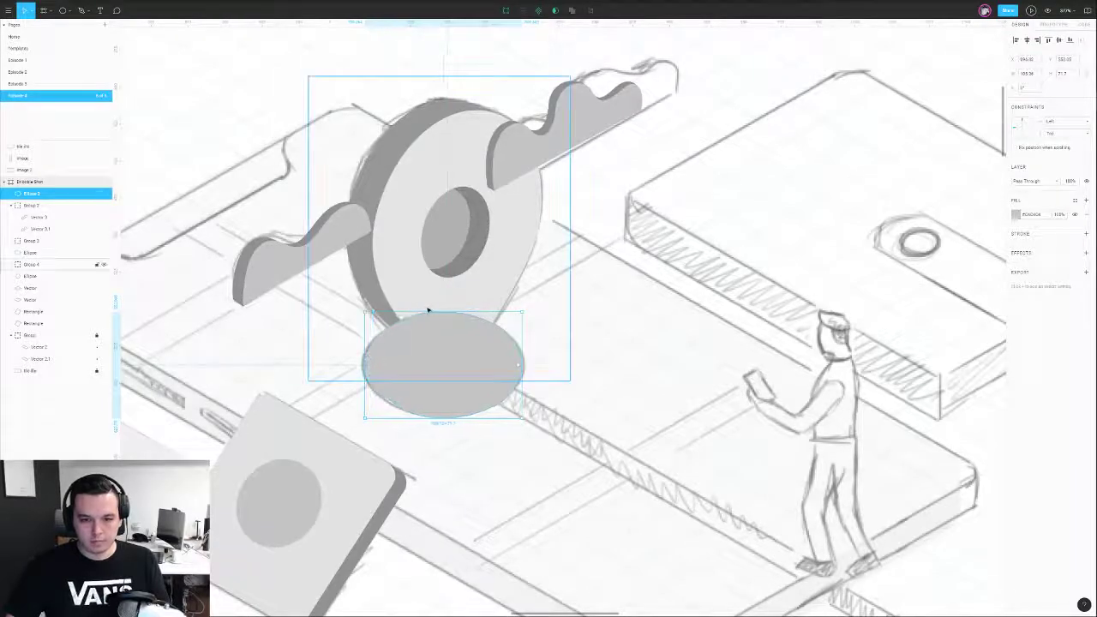
- Send the base ellipse backward until it sits behind the pin
key("ctrl+bracketleft")
key("ctrl+bracketleft")
key("ctrl+bracketleft")
key("ctrl+bracketleft")
key("ctrl+bracketleft")
key("ctrl+bracketleft")
key("ctrl+bracketleft")
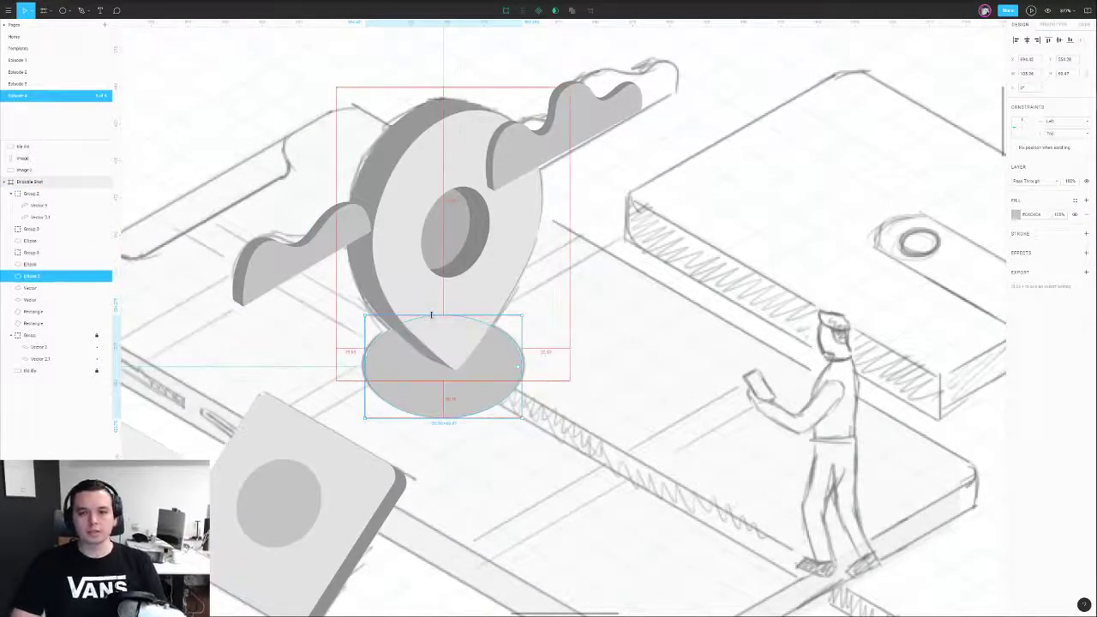
- Set the base ellipse's opacity to 60% and reduce its height to match the sketched ring
key("5")
key("6")
left_click_drag(462, 418, 462, 414)
- Duplicate the base ellipse twice, scaling the copies down concentrically to the middle and inner sketched rings
key("ctrl+d")
left_click_drag(464, 315, 468, 340)
key("ctrl+d")
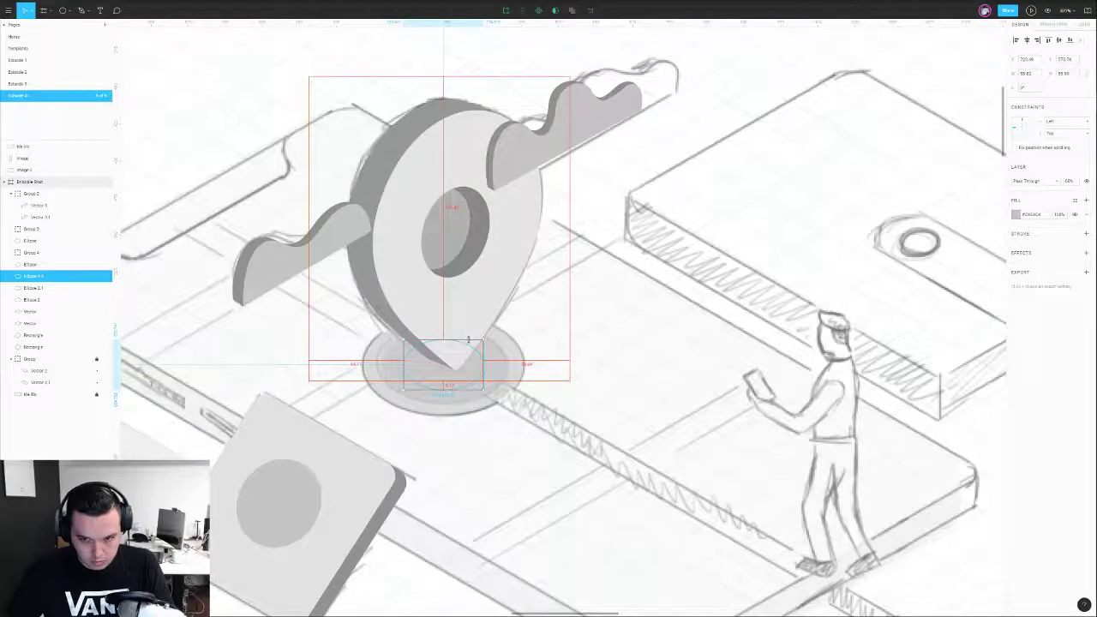
left_click(508, 372)
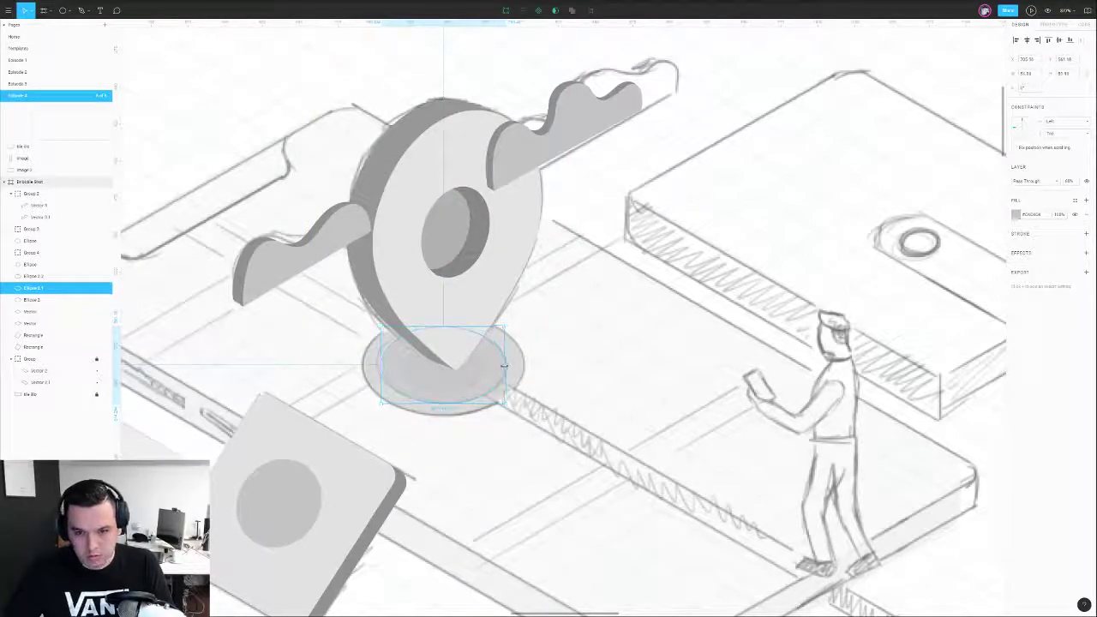
left_click(580, 348)
scroll(558, 387, "down", 5)
scroll(396, 347, "right", 5)
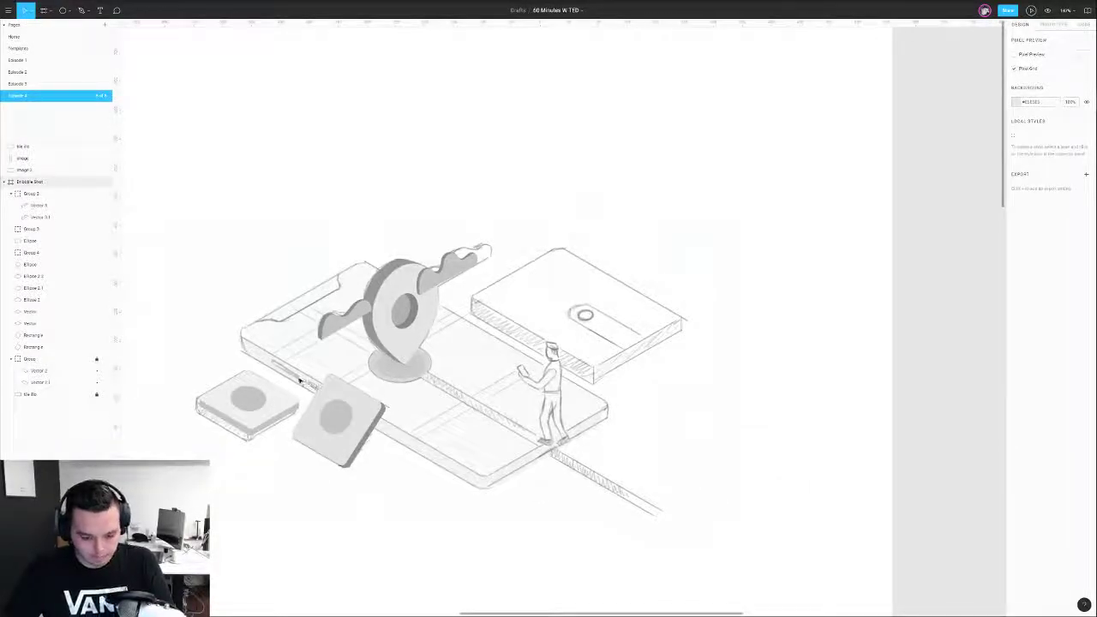
- Trace the left port on the phone's side as a closed four-point outline, about 48 by 37 overall
scroll(303, 372, "up", 8)
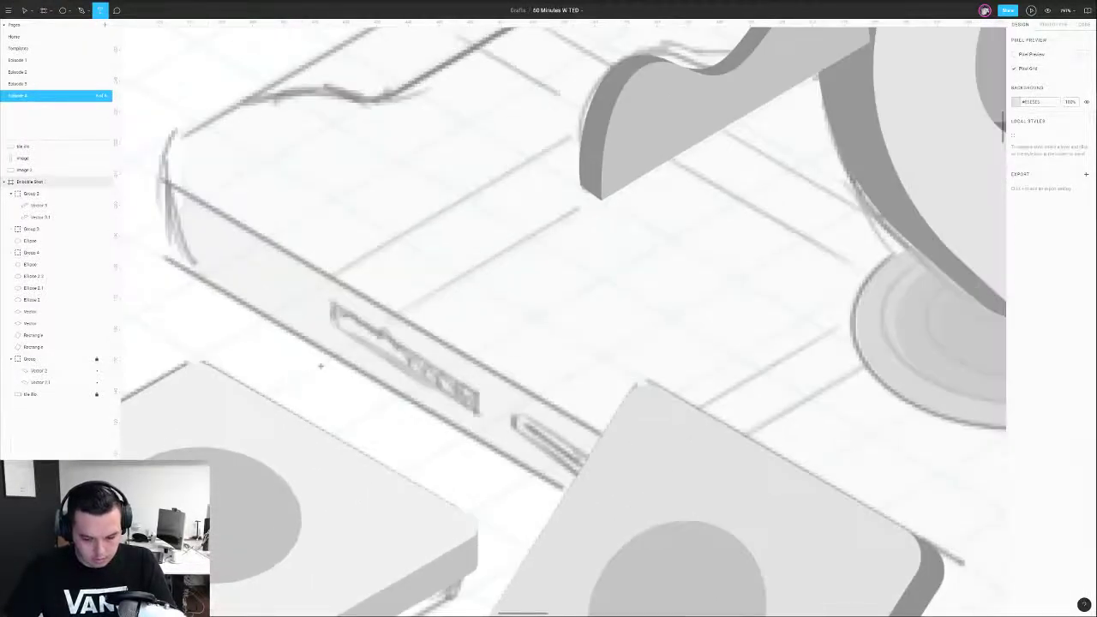
left_click(330, 309)
left_click(479, 394)
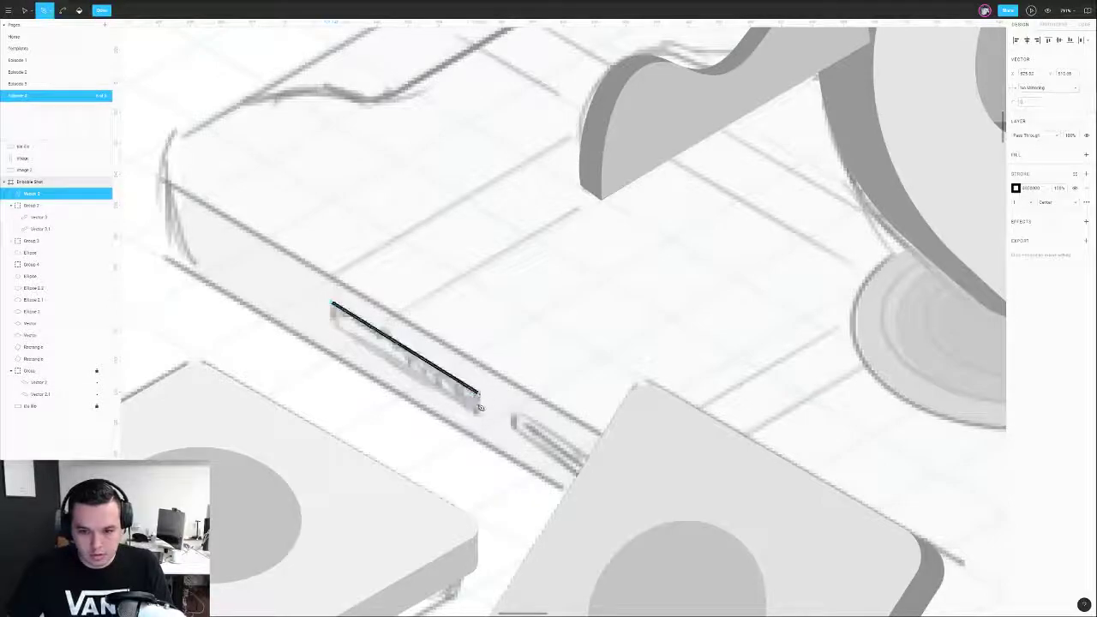
left_click(479, 416)
left_click(331, 326)
left_click(332, 306)
key("Escape")
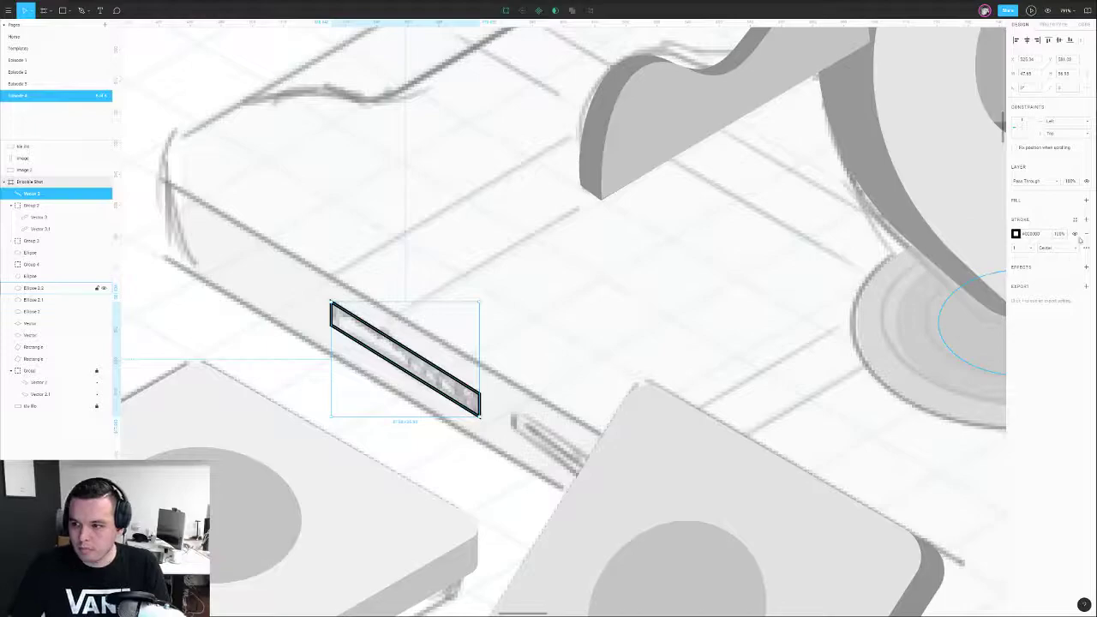
- Remove the port shape's stroke and give it a medium gray fill
left_click(1085, 232)
left_click(1085, 200)
left_click(1015, 214)
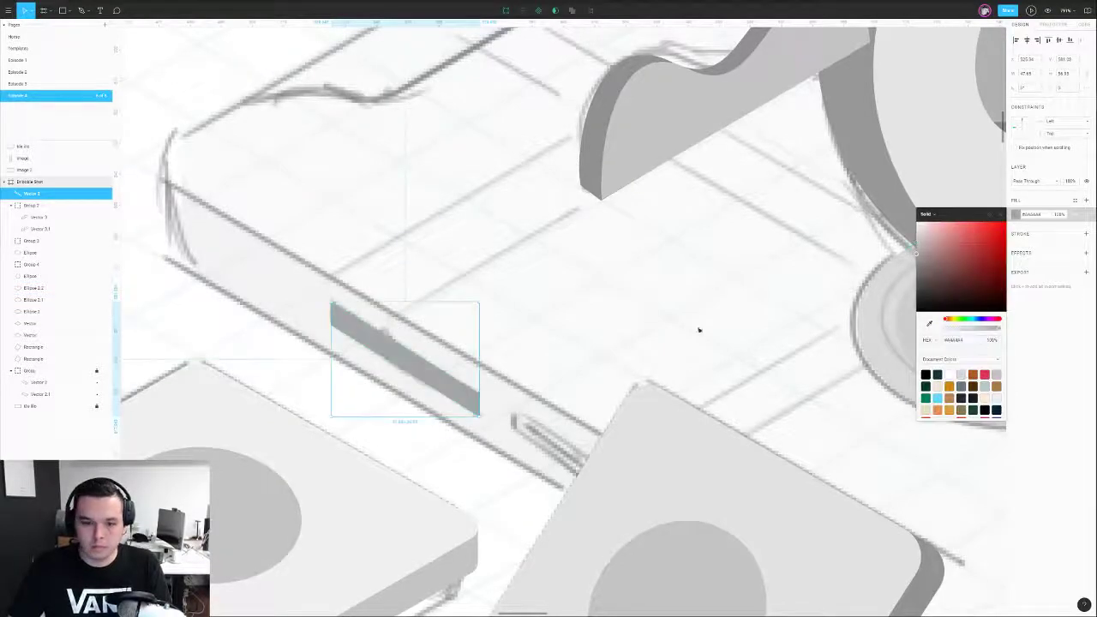
- Duplicate the port shape onto the second sketched slot and send the copy behind the tilted tile
left_click_drag(411, 360, 596, 470)
scroll(597, 470, "down", 3)
scroll(596, 471, "down", 2)
key("ctrl+bracketleft")
key("ctrl+bracketleft")
key("ctrl+bracketleft")
key("ctrl+bracketleft")
key("ctrl+bracketleft")
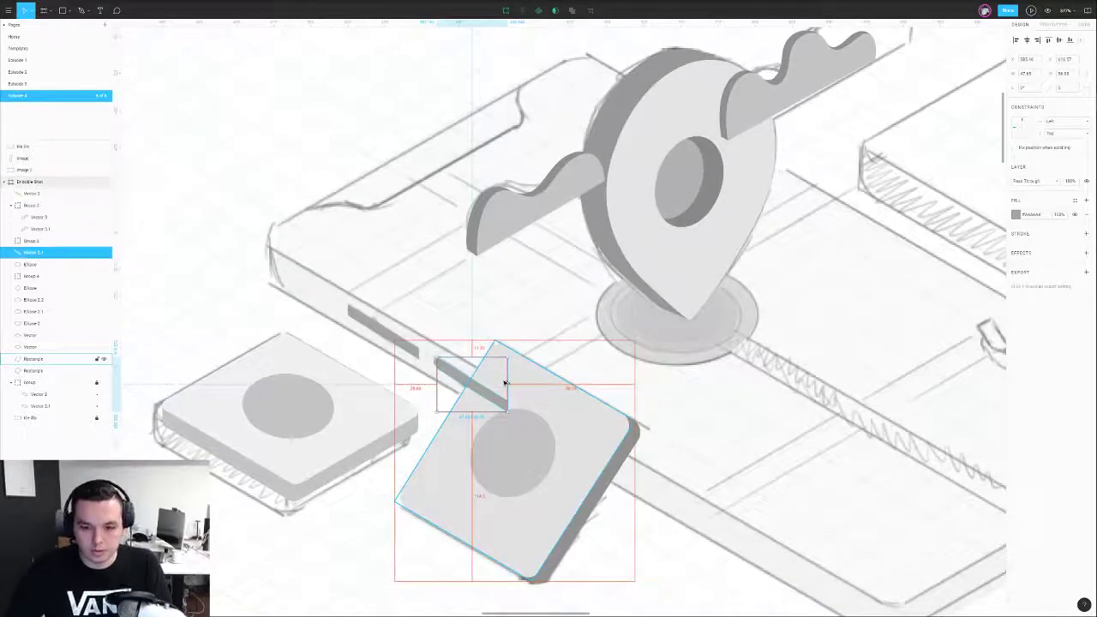
key("ctrl+bracketleft")
key("ctrl+bracketleft")
key("ctrl+bracketleft")
key("ctrl+bracketleft")
key("ctrl+bracketleft")
key("ctrl+bracketleft")
key("ctrl+bracketleft")
key("ctrl+bracketleft")
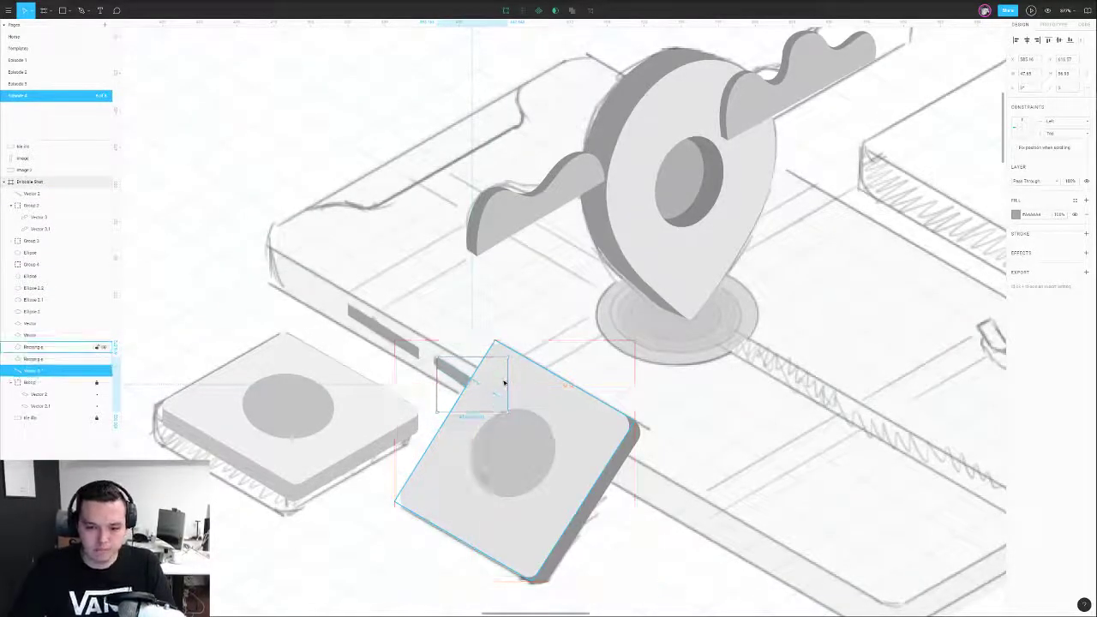
- Trace the phone's notch as a closed six-point outline about 173 by 101, and replace its stroke with a light gray fill
scroll(608, 403, "down", 1)
scroll(326, 247, "up", 3)
key("p")
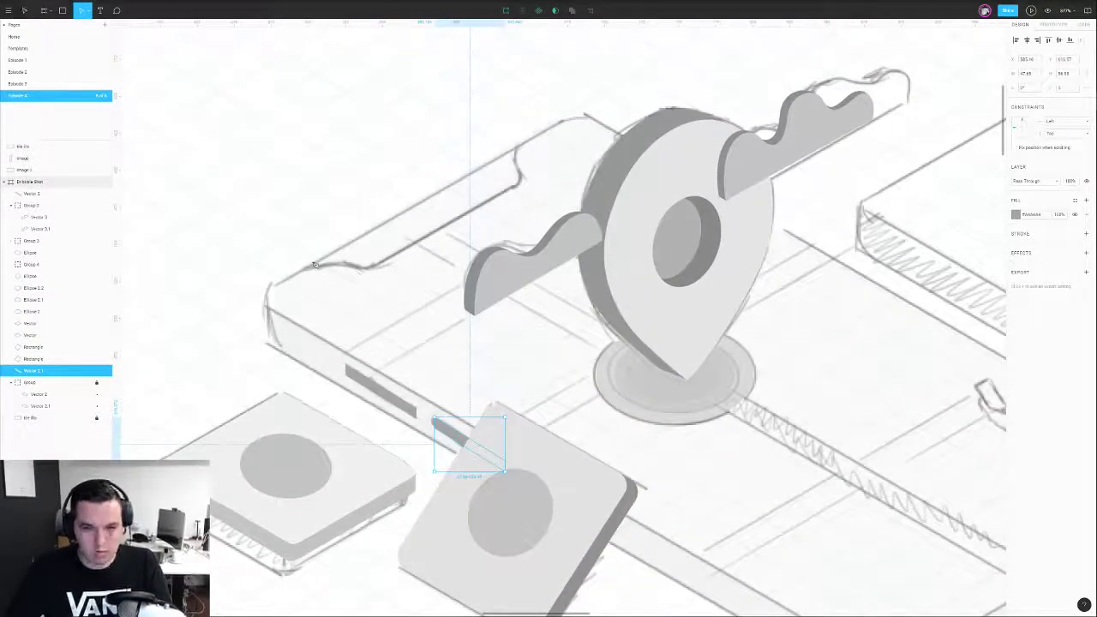
left_click(300, 271)
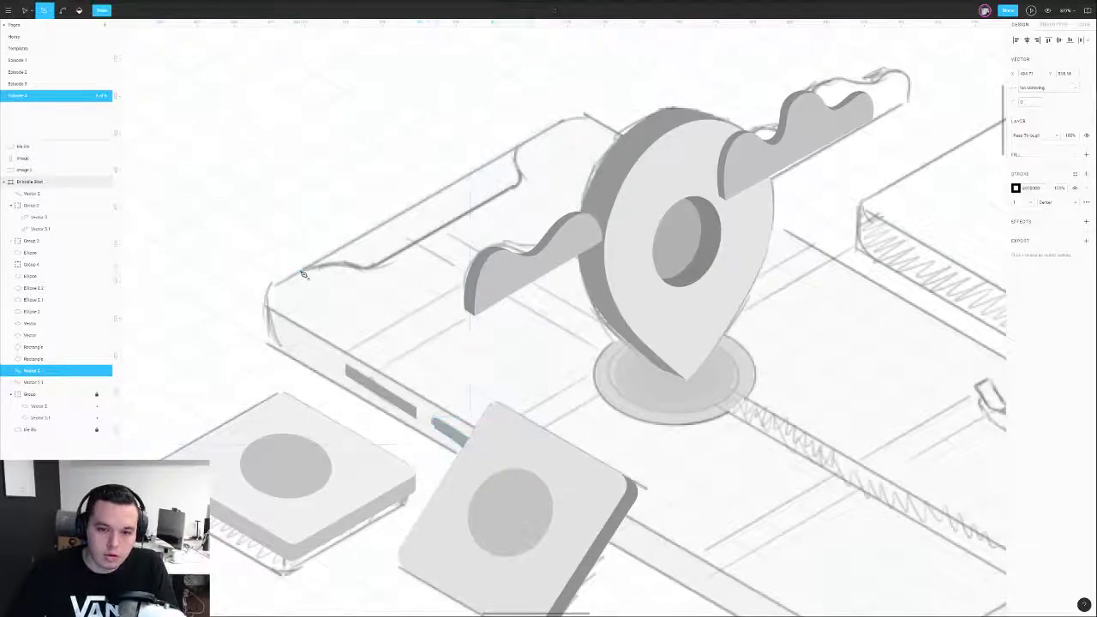
left_click(333, 254)
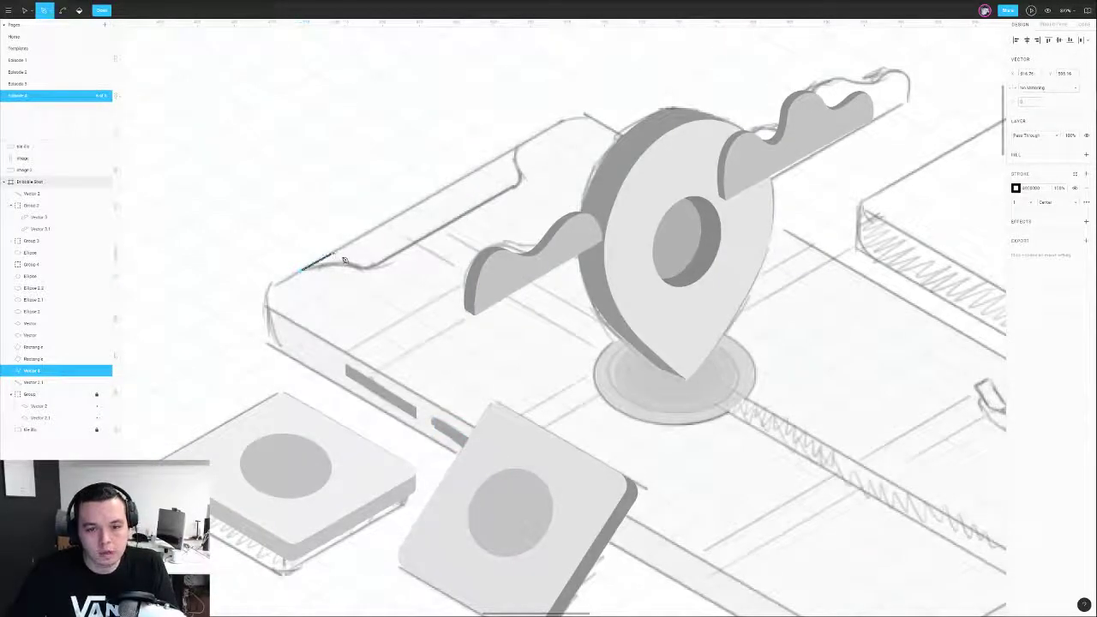
left_click(526, 176)
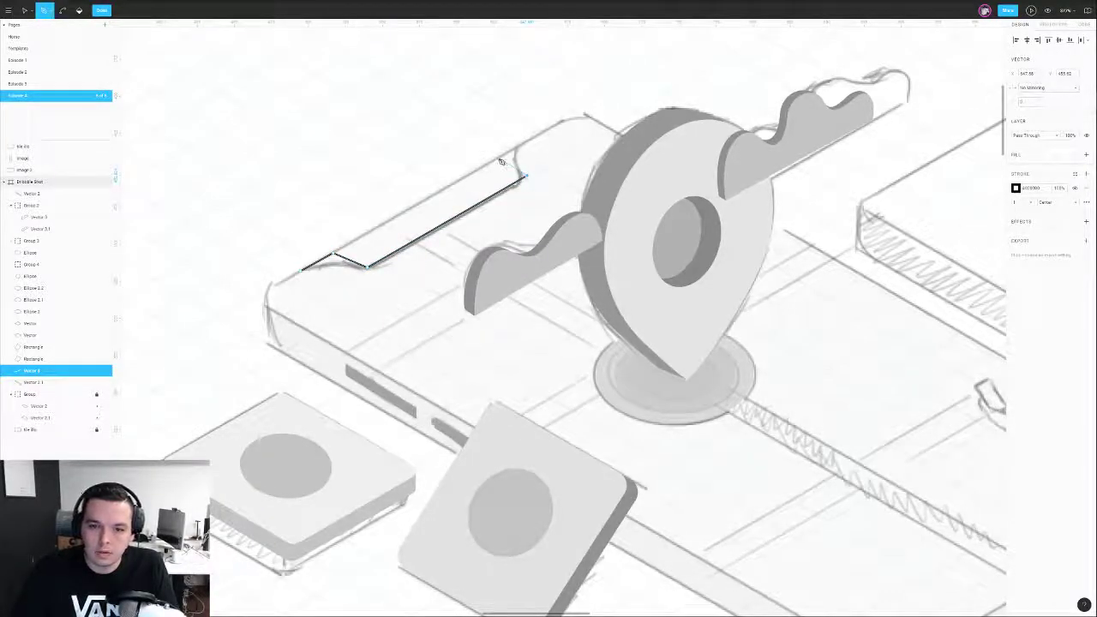
left_click(500, 159)
left_click(555, 128)
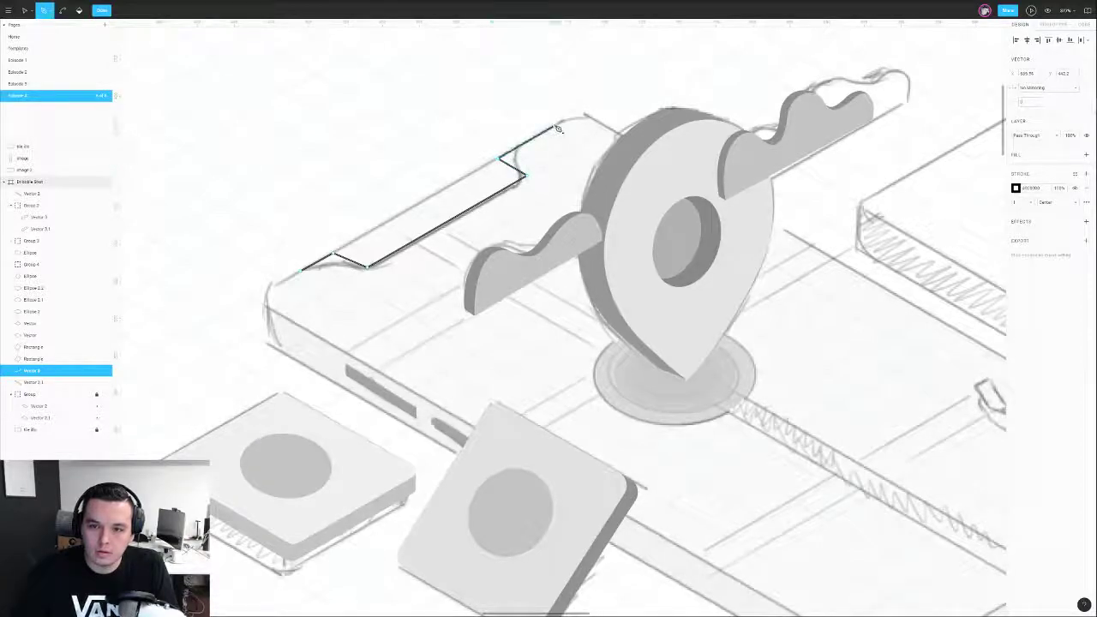
left_click(300, 269)
key("Escape")
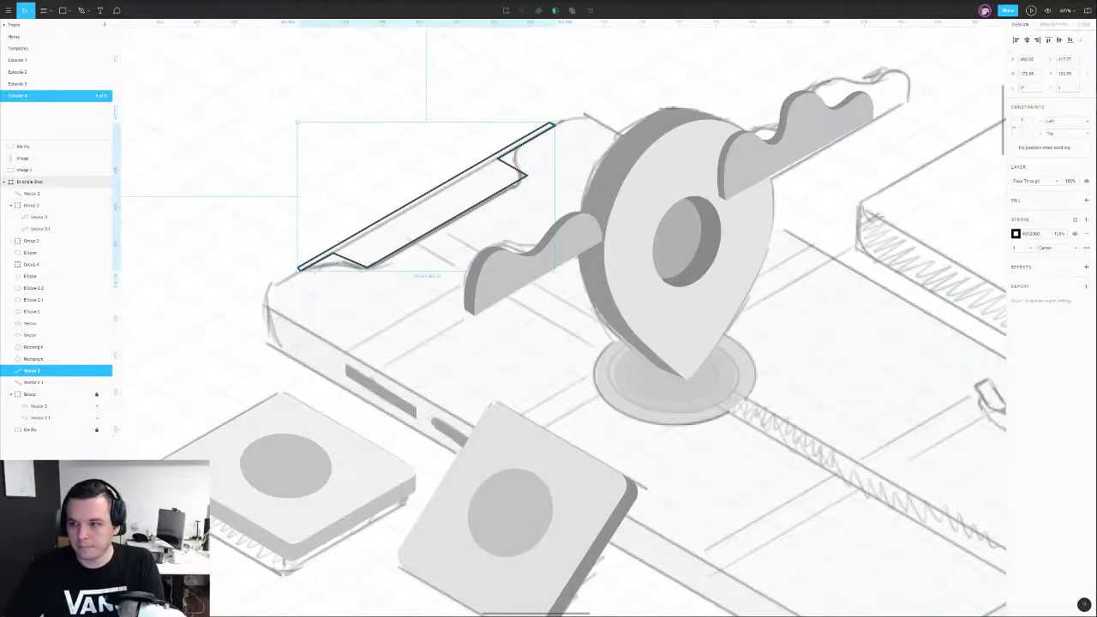
left_click(1088, 235)
left_click(1085, 200)
- Round the notch's corner points so the outline follows the curves of the sketch at both ends
key("Return")
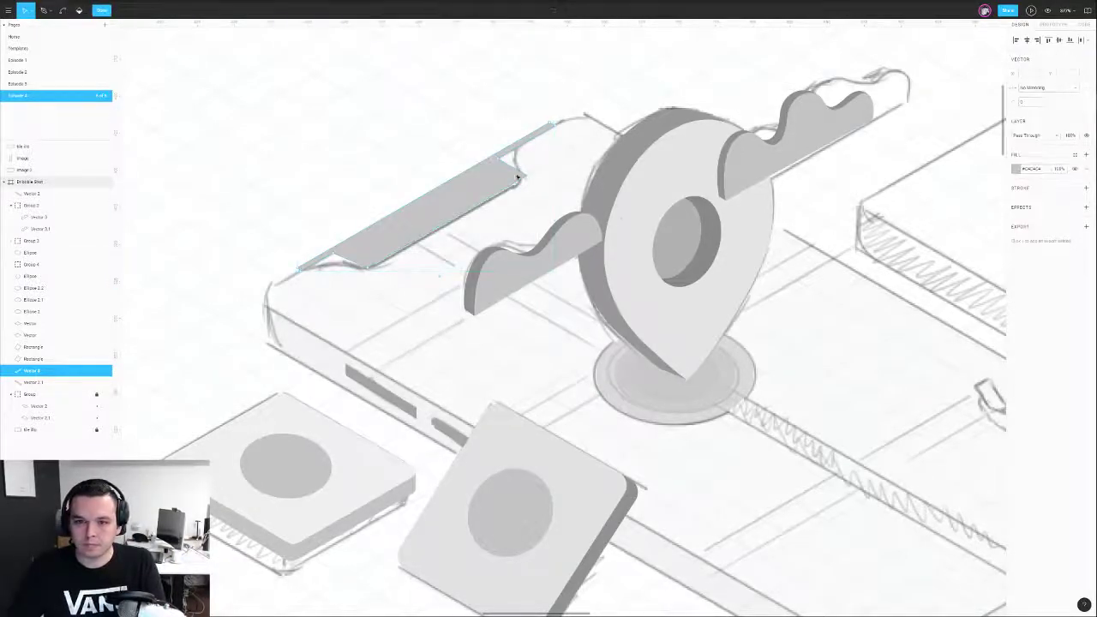
left_click_drag(1018, 104, 1019, 104)
left_click(526, 175)
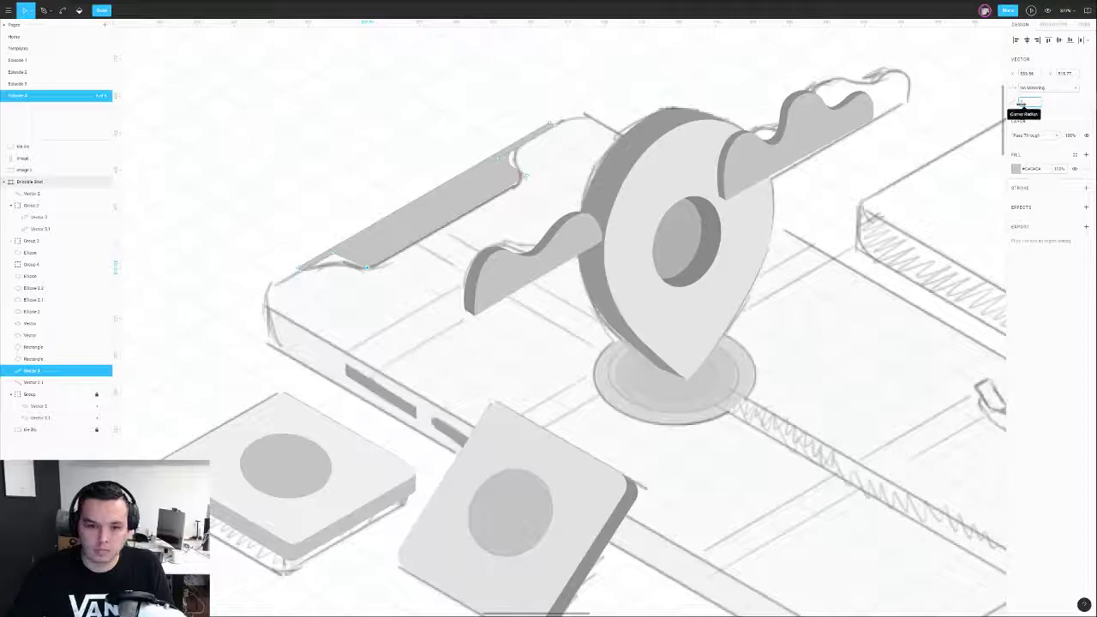
left_click(331, 249)
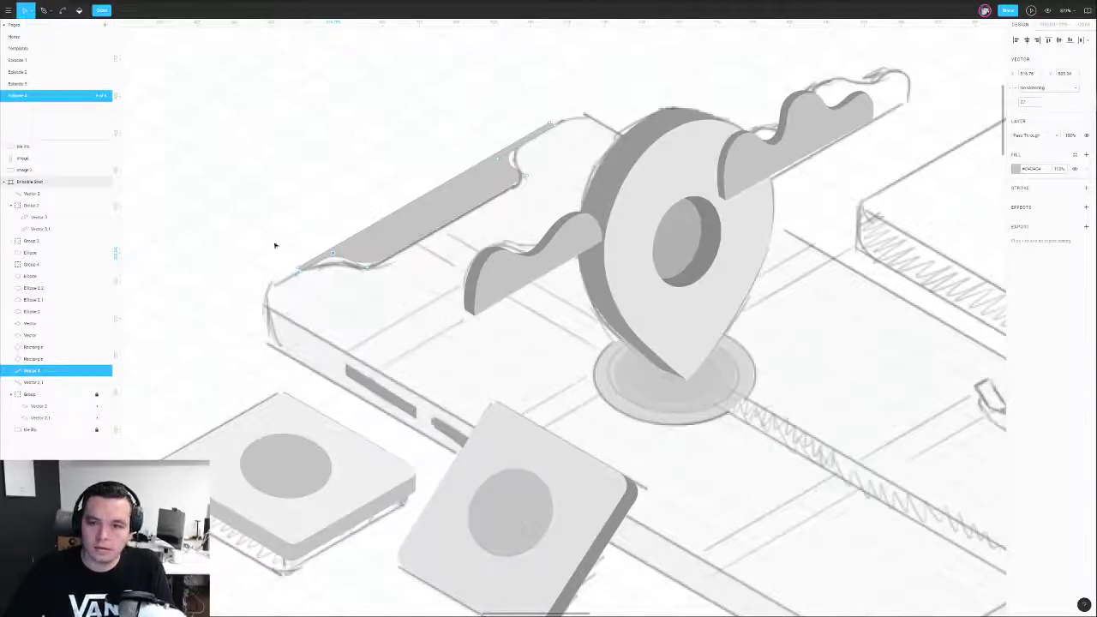
key("Escape")
- Pull the notch's two outermost end points inward along the phone edge to shorten its tapering tips
double_click(309, 267)
left_click(299, 269)
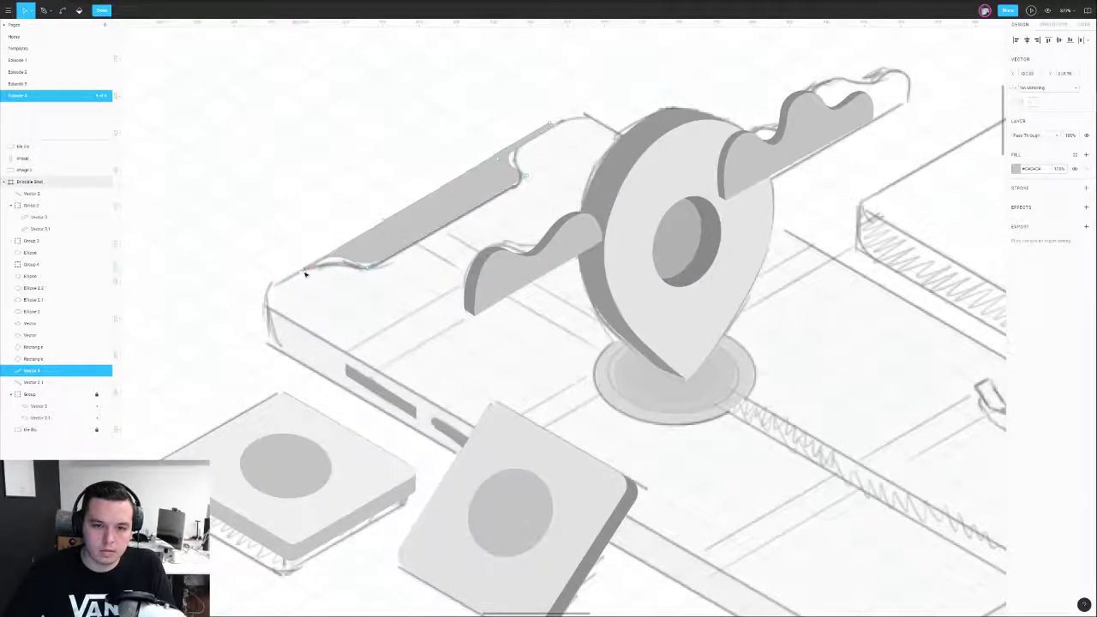
left_click(540, 103)
double_click(464, 185)
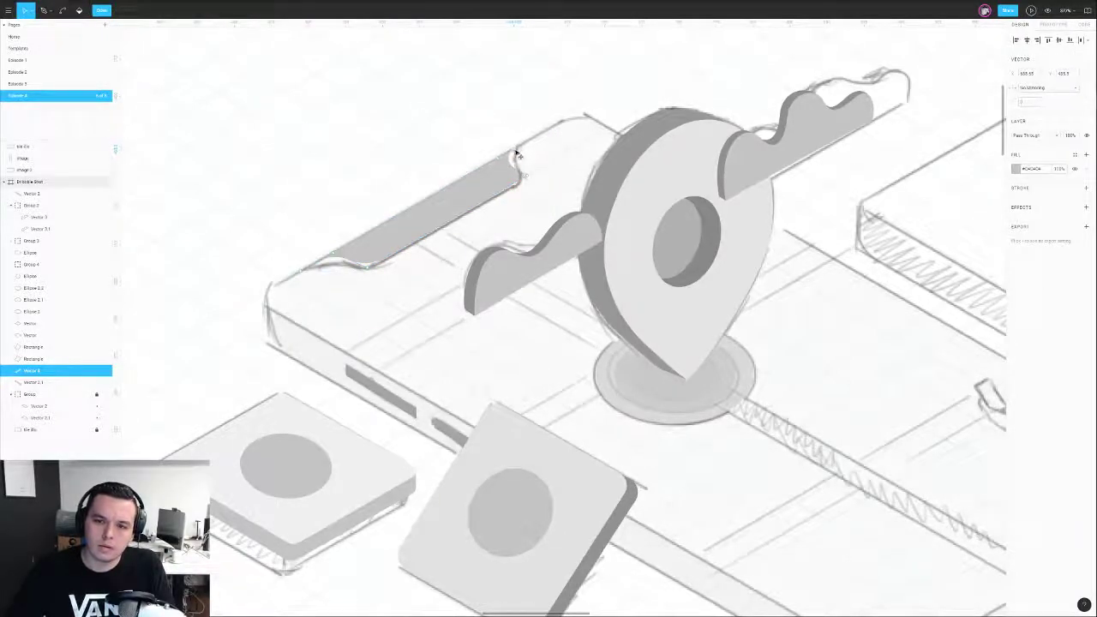
left_click(320, 264)
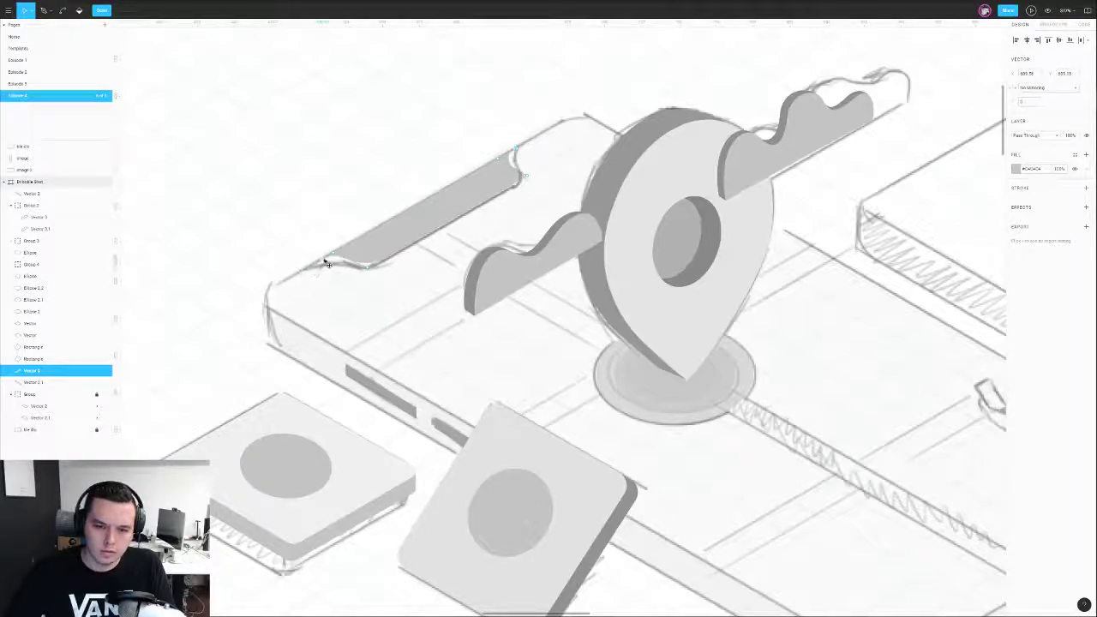
key("Escape")
scroll(282, 216, "down", 3)
left_click(288, 174)
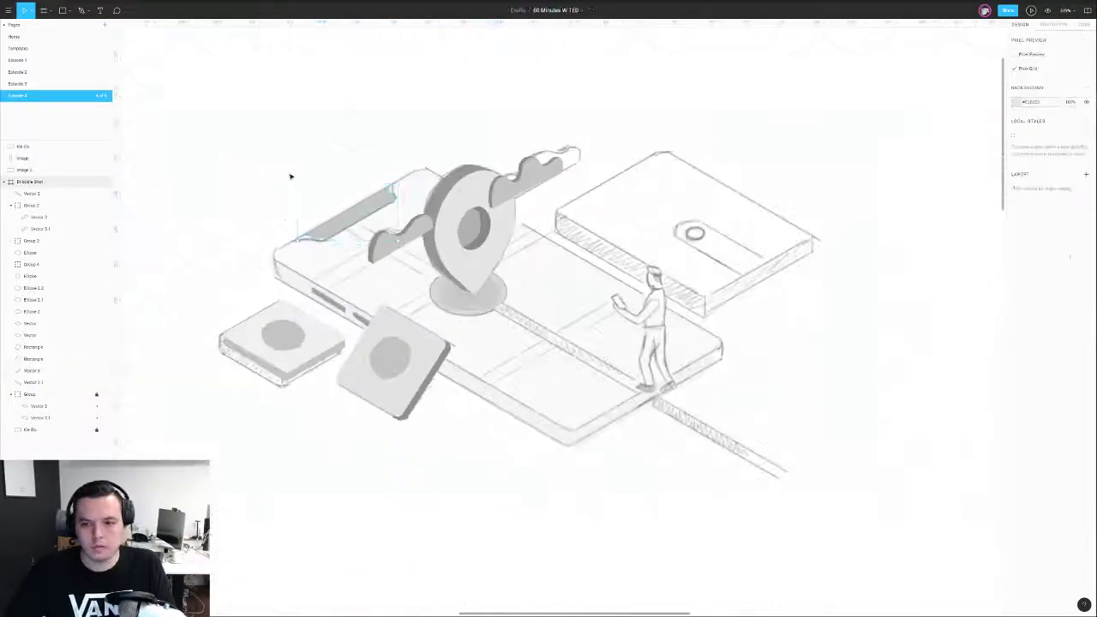
left_click_drag(637, 107, 598, 111)
scroll(570, 191, "down", 1)
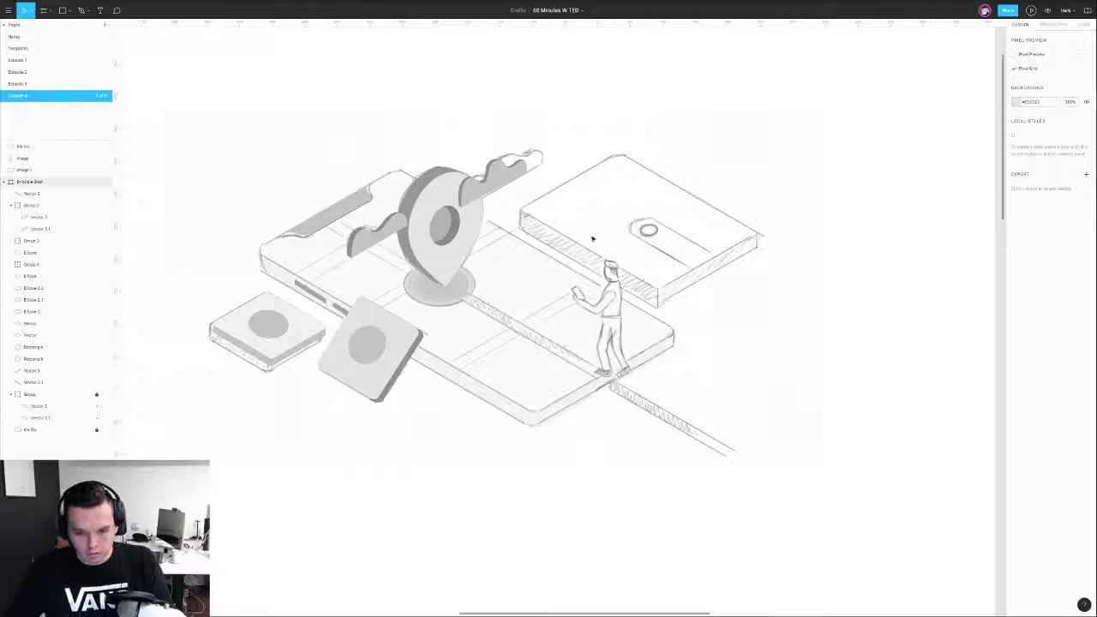
key("p")
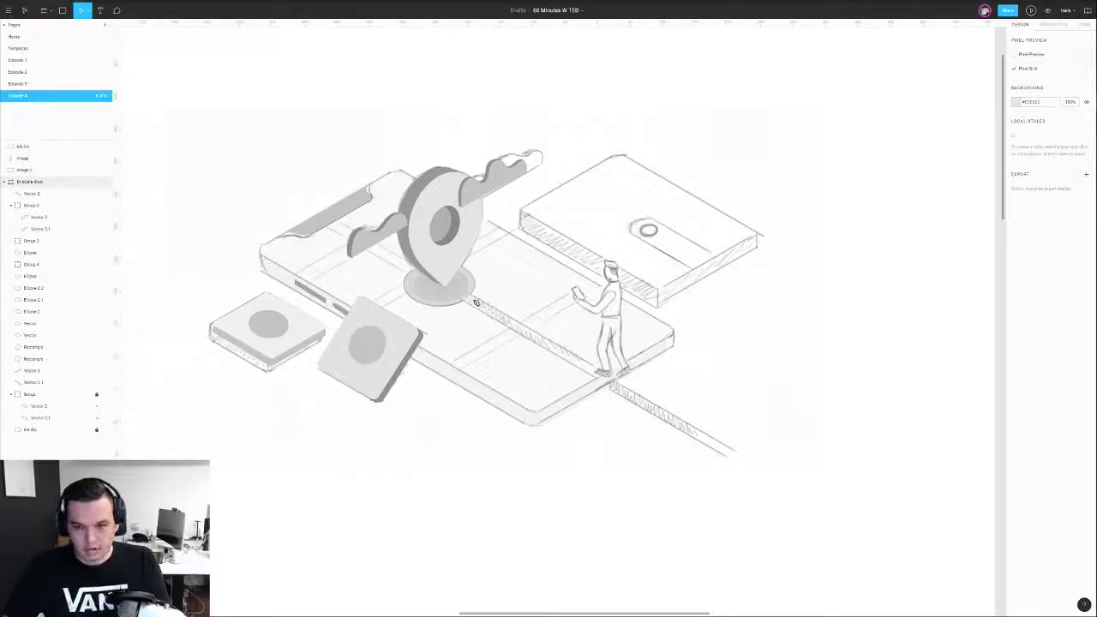
key("r")
mouse_move(457, 289)
left_mouse_down()
mouse_move(458, 489)
mouse_move(474, 596)
left_mouse_up()
key("BackSpace")
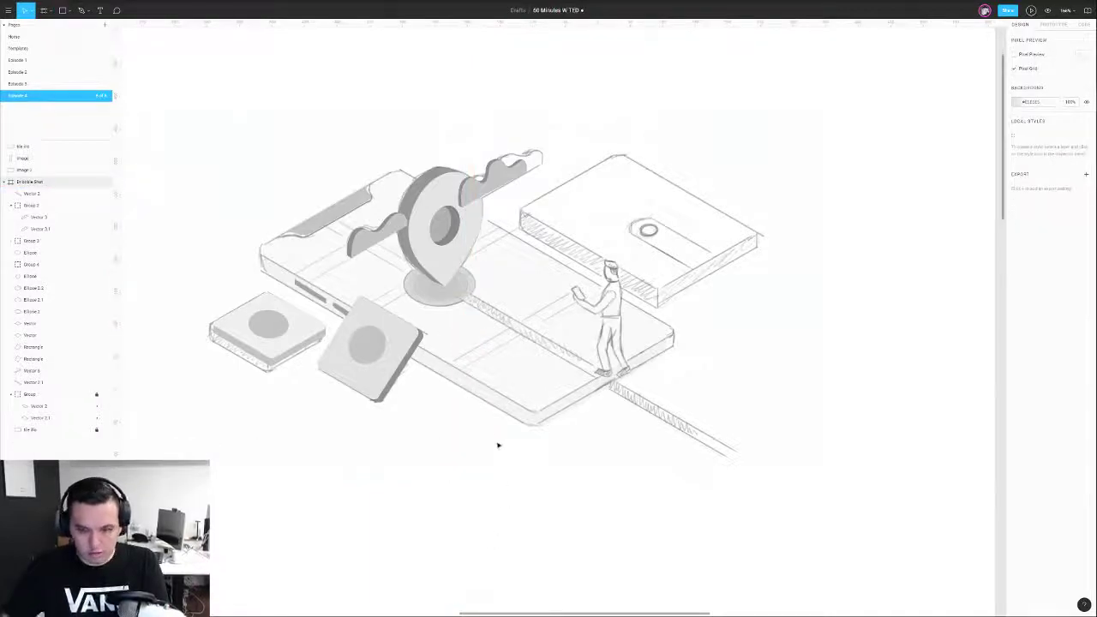
- Draw a straight line from the pin's base to the phone's front edge and thicken its stroke to the sketched path's width
key("p")
left_click(467, 299)
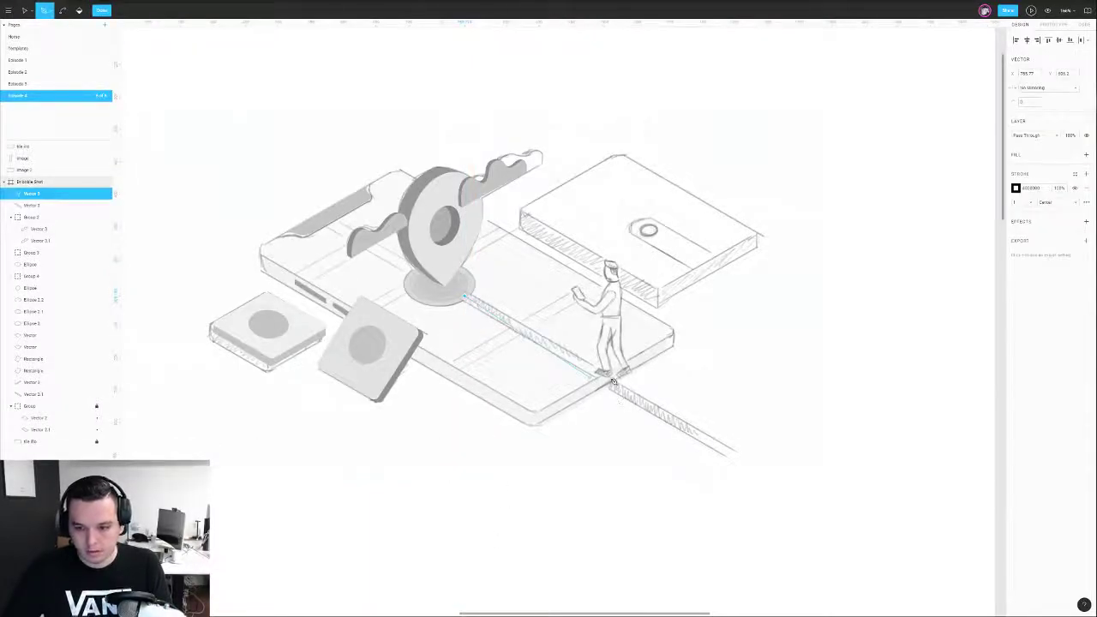
left_click(611, 382)
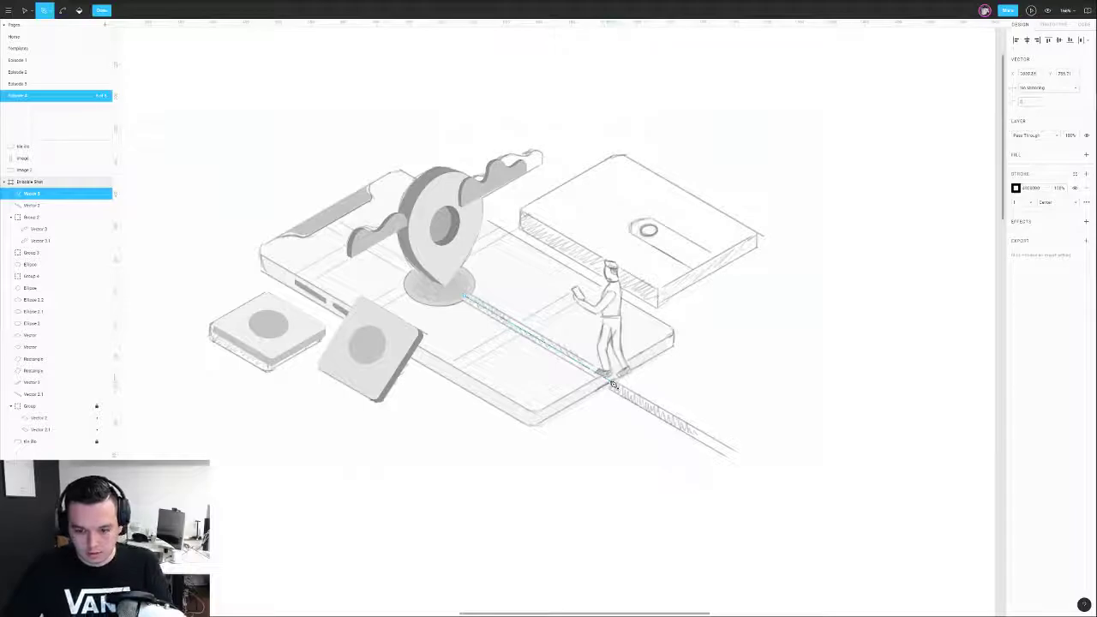
key("Return")
left_click_drag(1019, 247, 1015, 248)
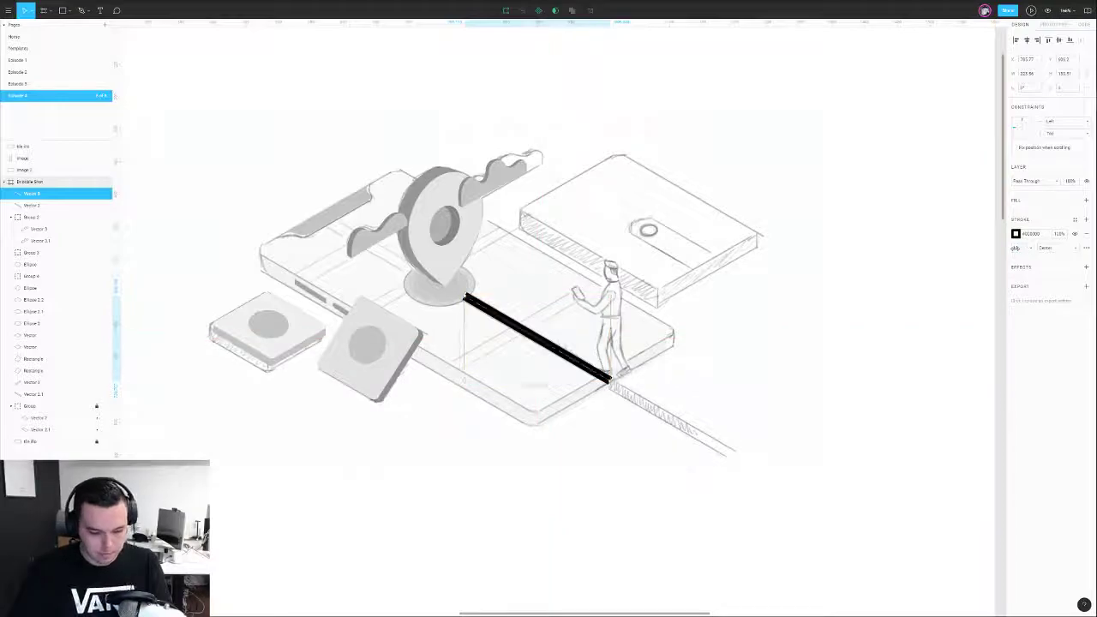
- Convert the thick path line's stroke to an outlined shape and set its opacity to 60%
key("ctrl+alt+o")
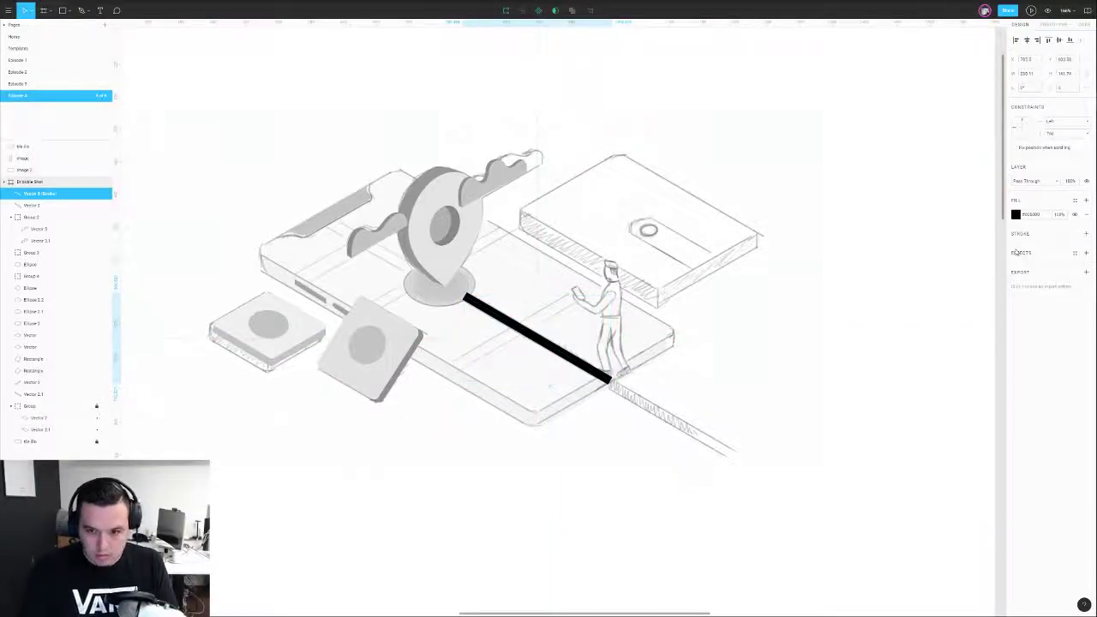
key("6")
- Move one corner point at each end of the path strip so both ends slant along the isometric direction
scroll(464, 299, "up", 5)
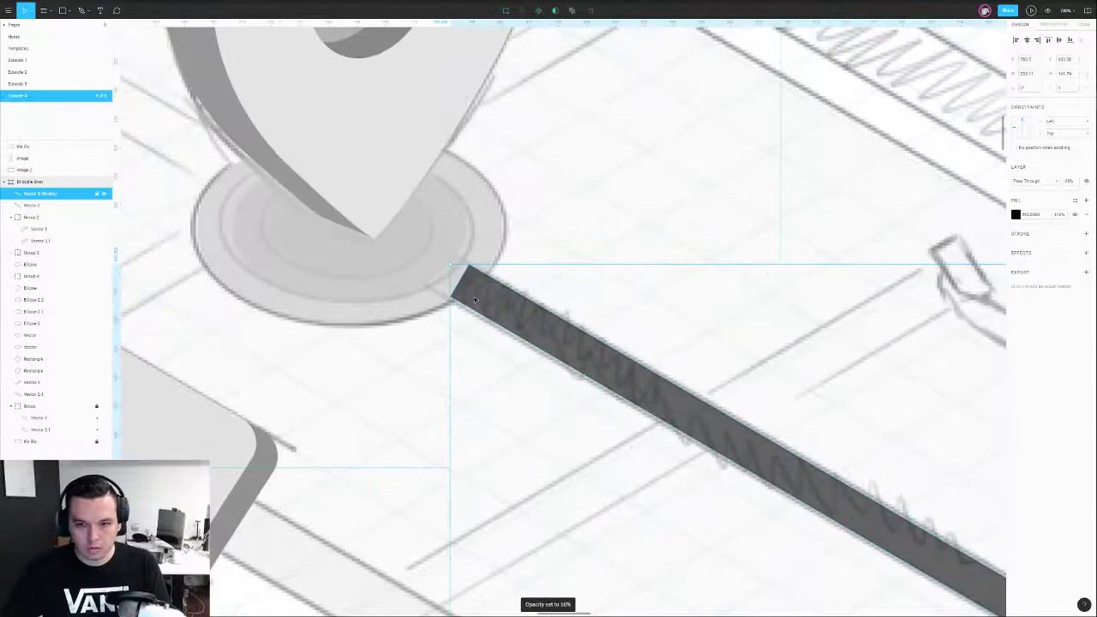
double_click(464, 299)
left_click_drag(466, 265, 489, 278)
scroll(489, 277, "down", 5)
scroll(498, 341, "up", 5)
left_click_drag(497, 340, 472, 326)
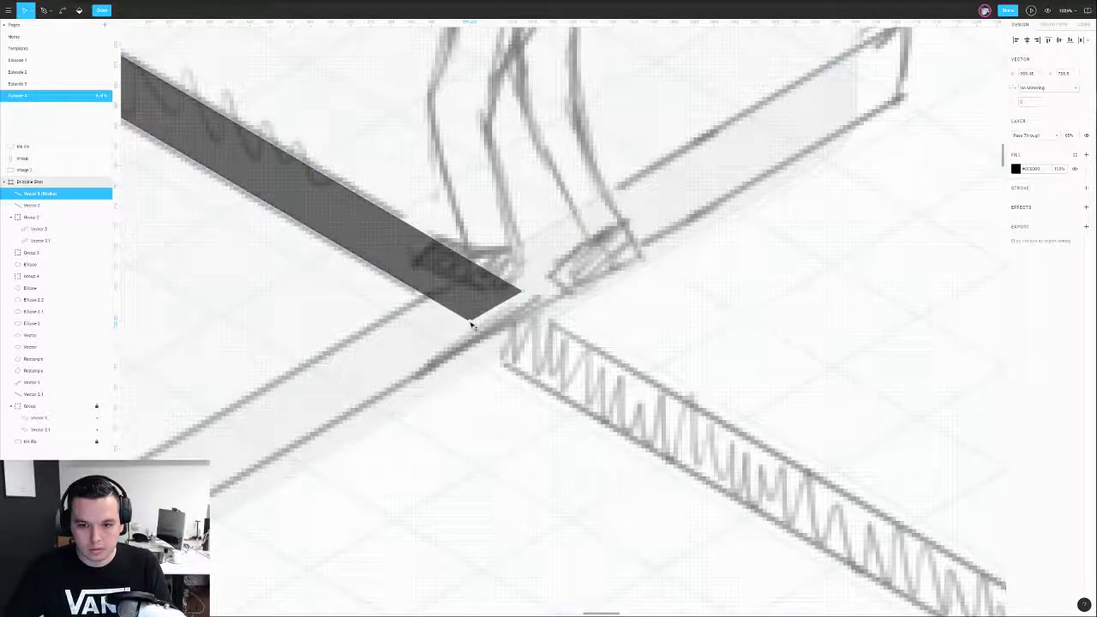
scroll(471, 325, "down", 5)
key("Escape")
- Duplicate the strip onto the sketched path beyond the phone and give the copy a linear gradient fading out at the far end
left_click_drag(403, 275, 570, 374)
left_click(727, 362)
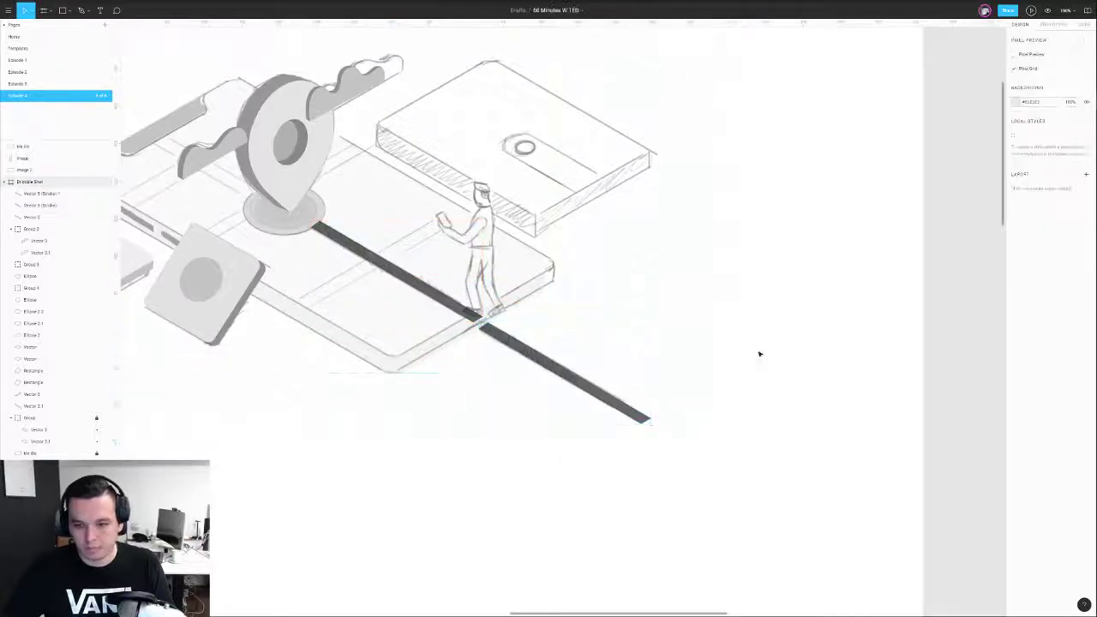
left_click(613, 396)
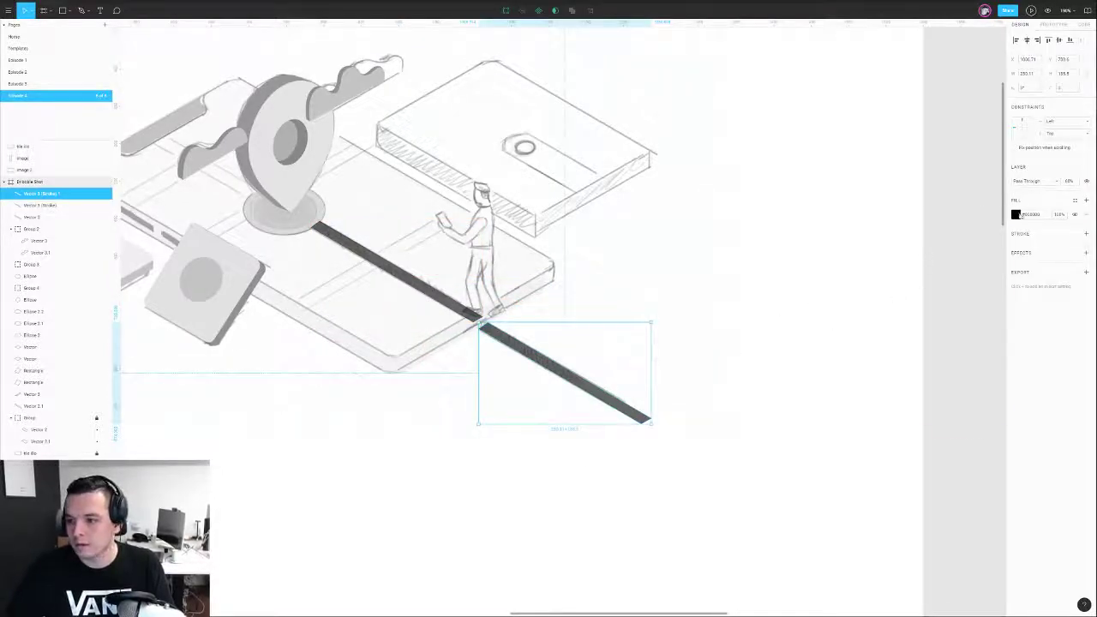
left_click(1017, 214)
left_click(927, 213)
left_click(930, 225)
mouse_move(571, 419)
left_mouse_down()
mouse_move(622, 421)
mouse_move(644, 409)
left_mouse_up()
left_click(701, 390)
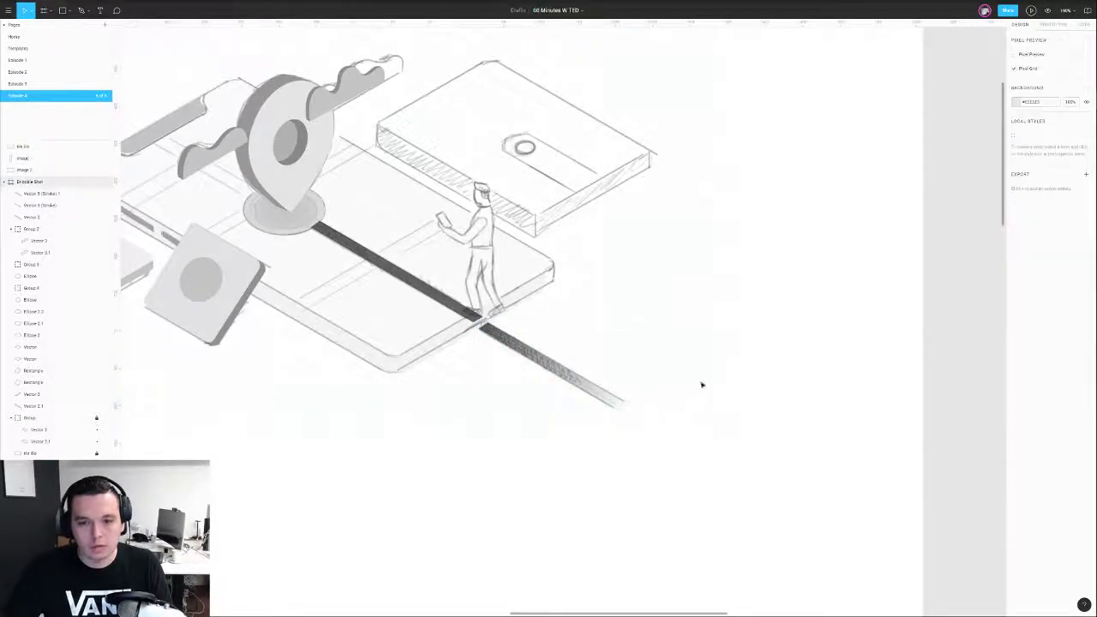
- Trace the top face of the sketched slab behind the figure as a four-cornered outline, about 365 by 212 overall
scroll(701, 385, "down", 5)
right_click(598, 320)
left_click(698, 252)
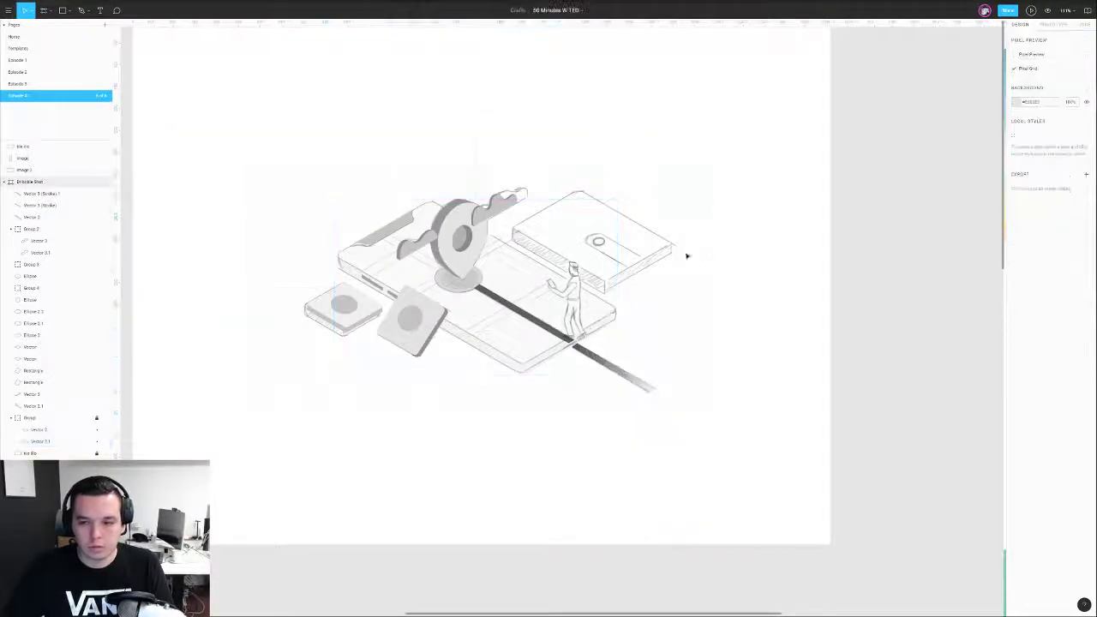
scroll(562, 251, "up", 2)
scroll(562, 251, "up", 3)
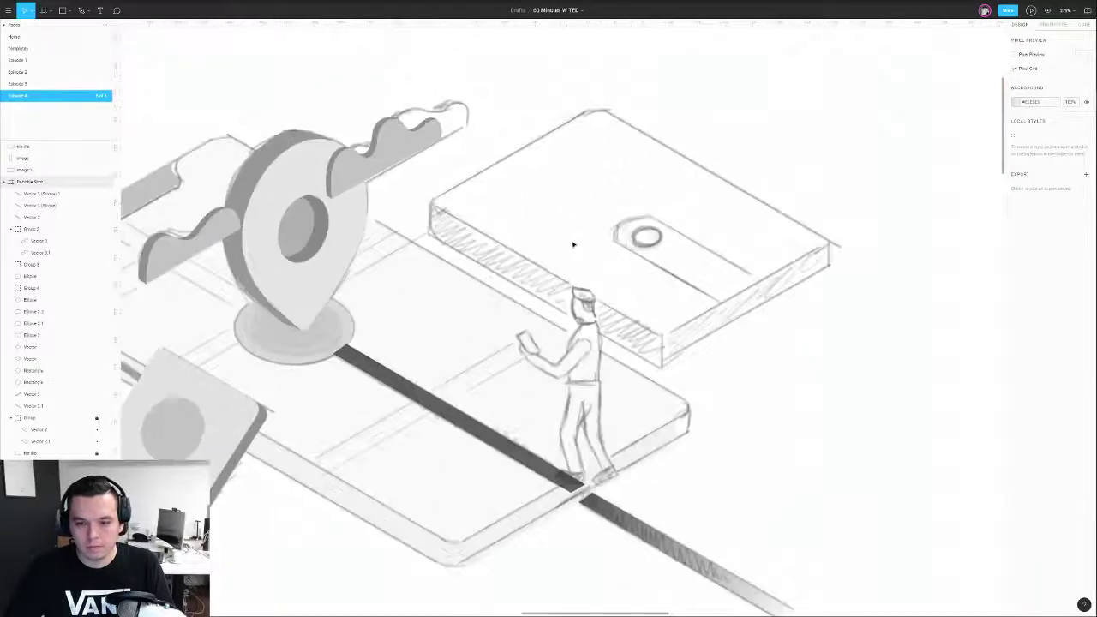
key("p")
left_click(431, 202)
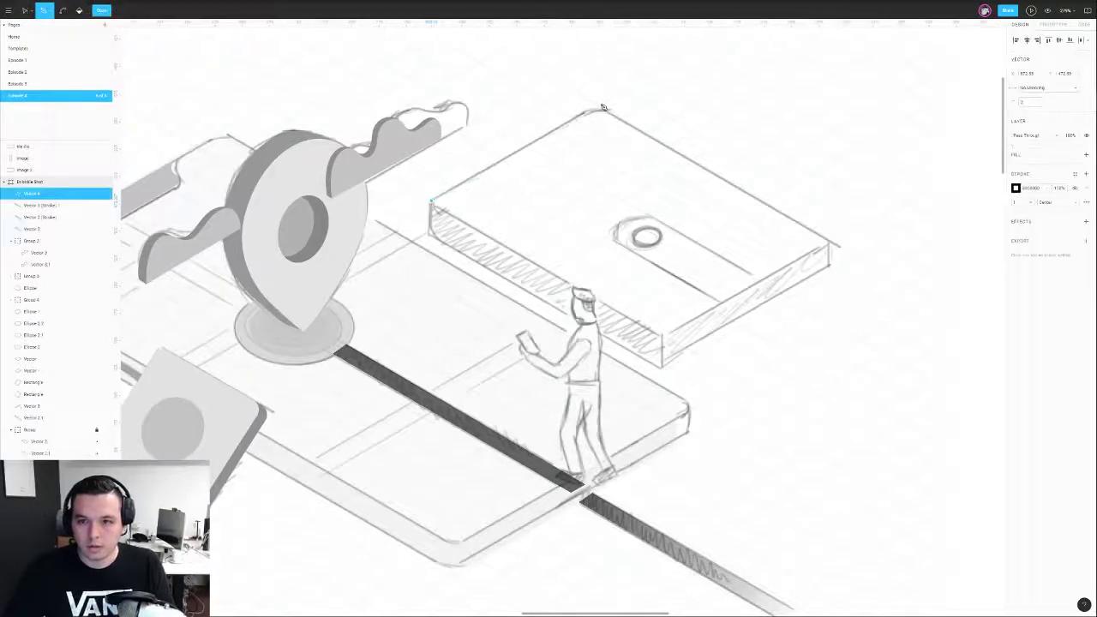
left_click(600, 107)
left_click(835, 245)
key("Escape")
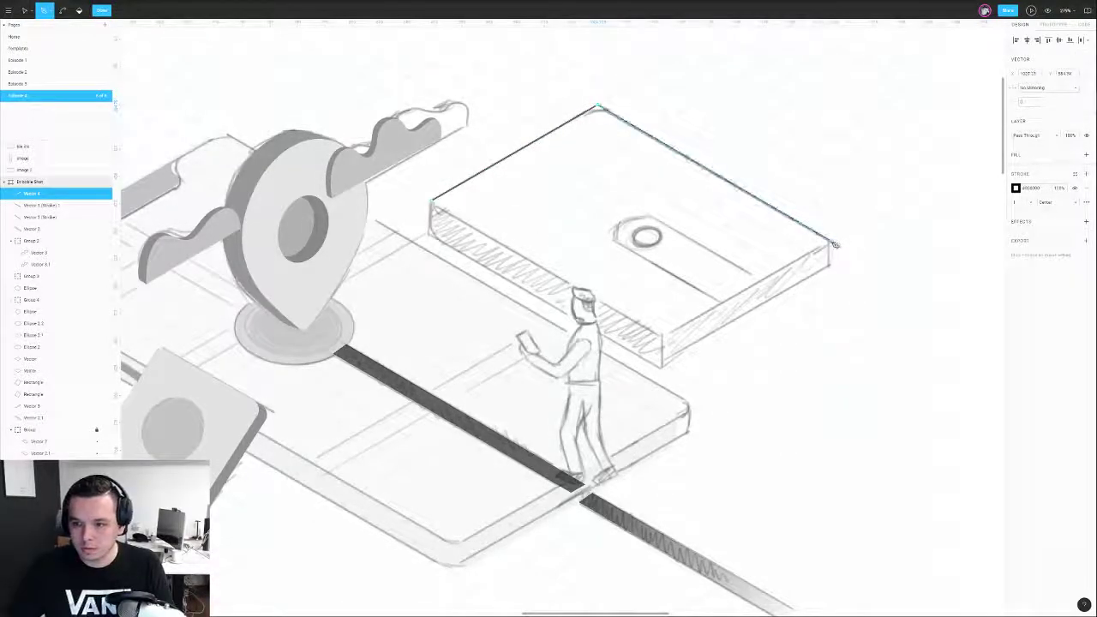
left_click(663, 340)
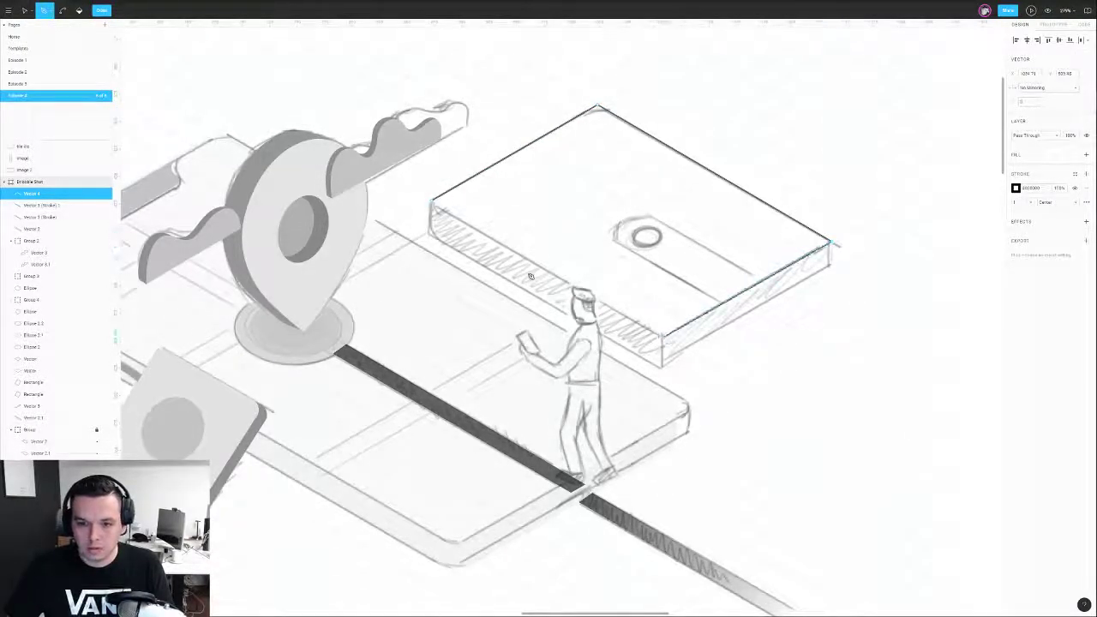
left_click(432, 206)
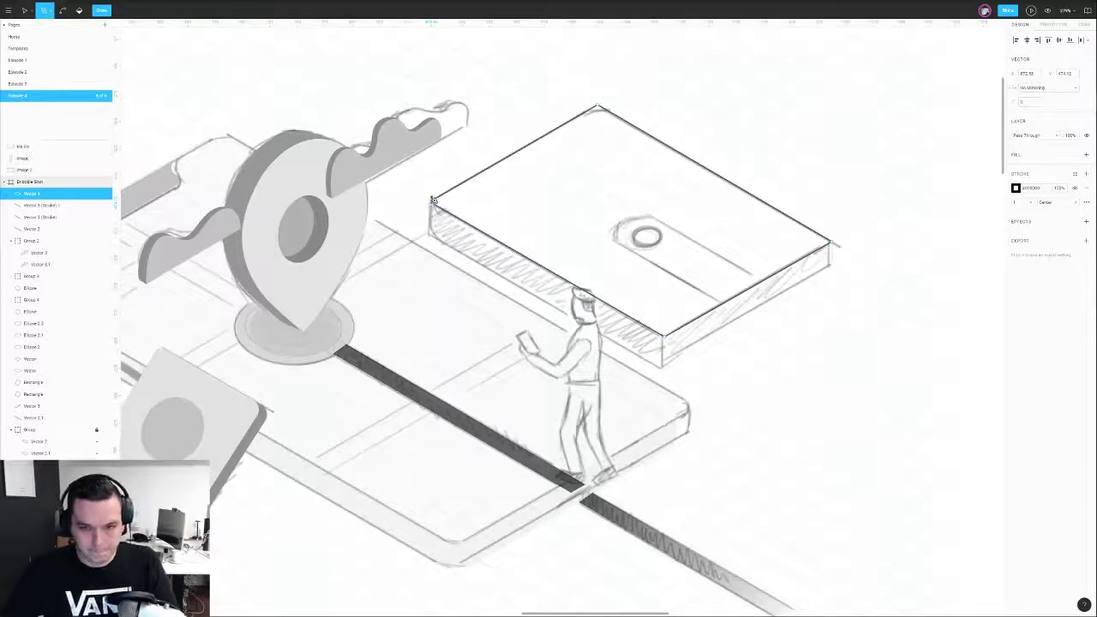
- Adjust the slab outline's left corner point where the traced path starts and ends
scroll(433, 201, "up", 5)
key("v")
left_click_drag(425, 199, 420, 202)
scroll(421, 202, "down", 5)
key("Escape")
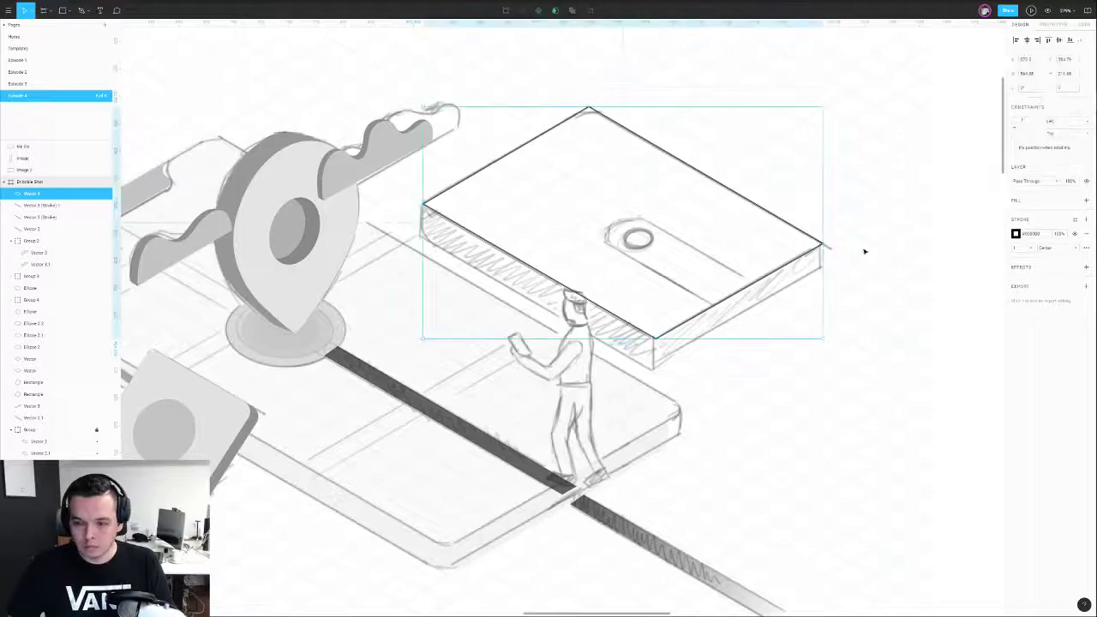
- Duplicate the slab's top outline and move the copy 30 px straight down to form the lower face
key("ctrl+c")
key("ctrl+v")
key("shift+Down")
key("shift+Down")
key("shift+Down")
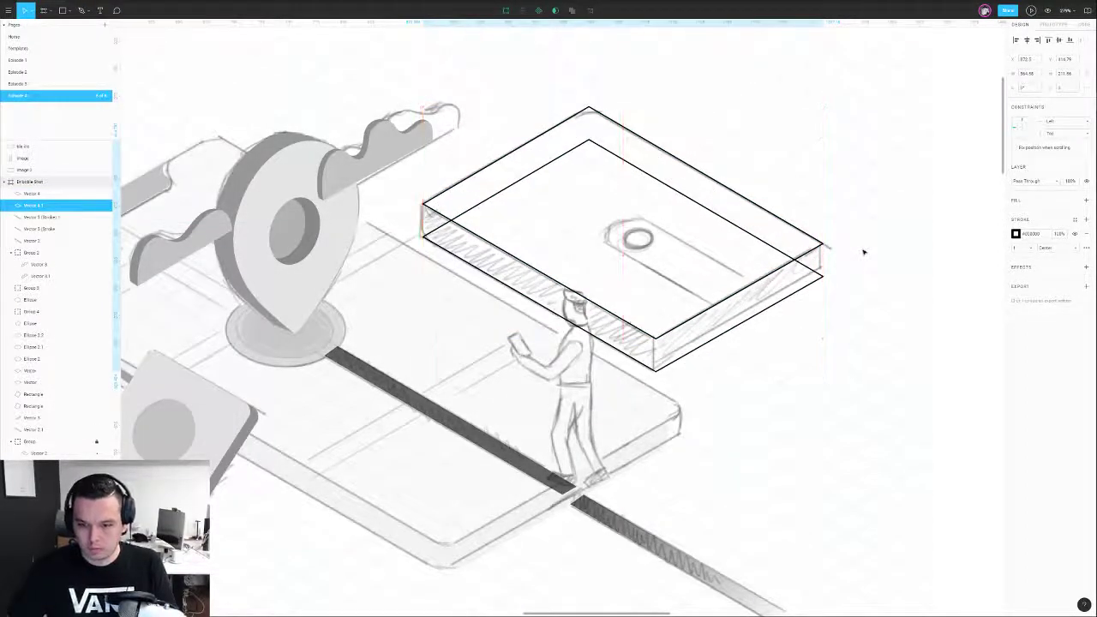
- Add a point on the lower outline's back right edge and move it onto the top face's right corner
scroll(816, 273, "up", 5)
double_click(801, 264)
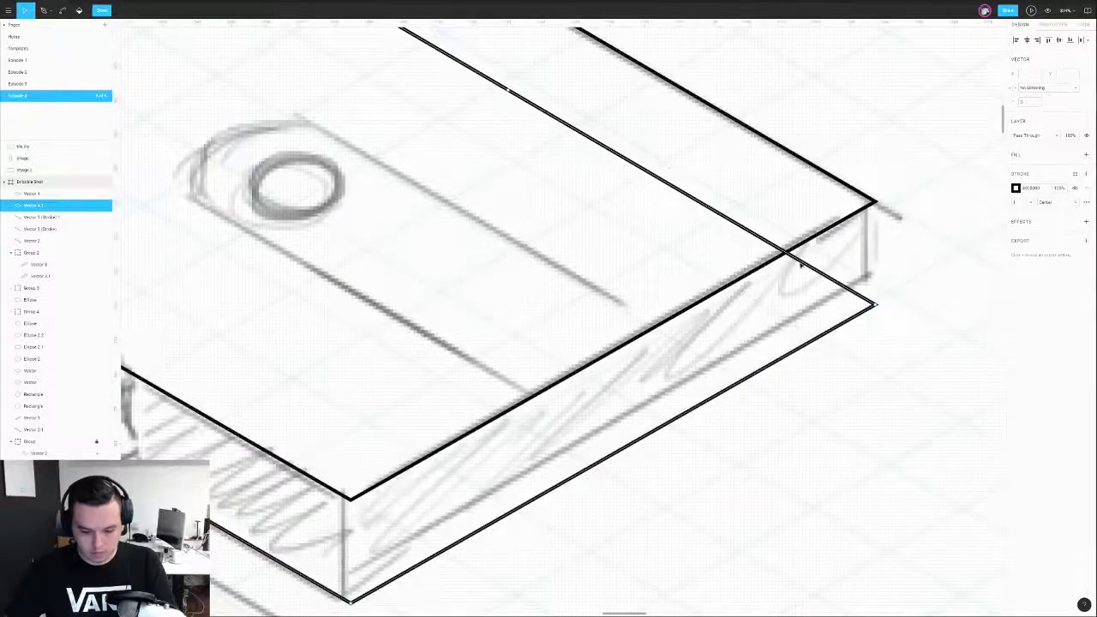
left_click_drag(787, 253, 875, 206)
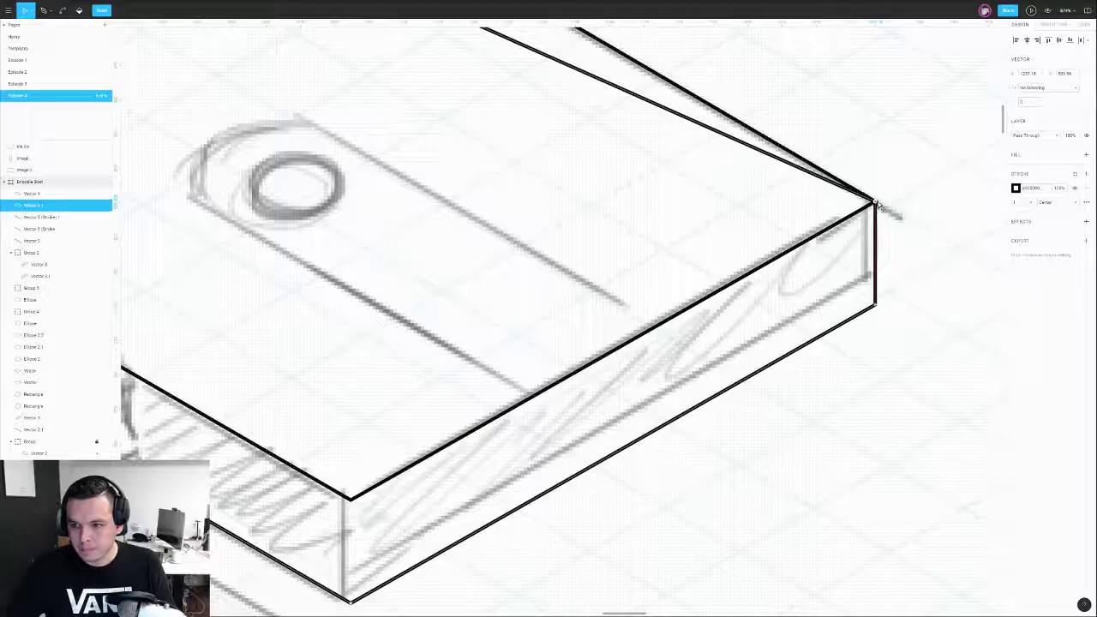
- Add a point on the lower outline's back left edge and move it onto the top face's left corner
scroll(875, 206, "down", 6)
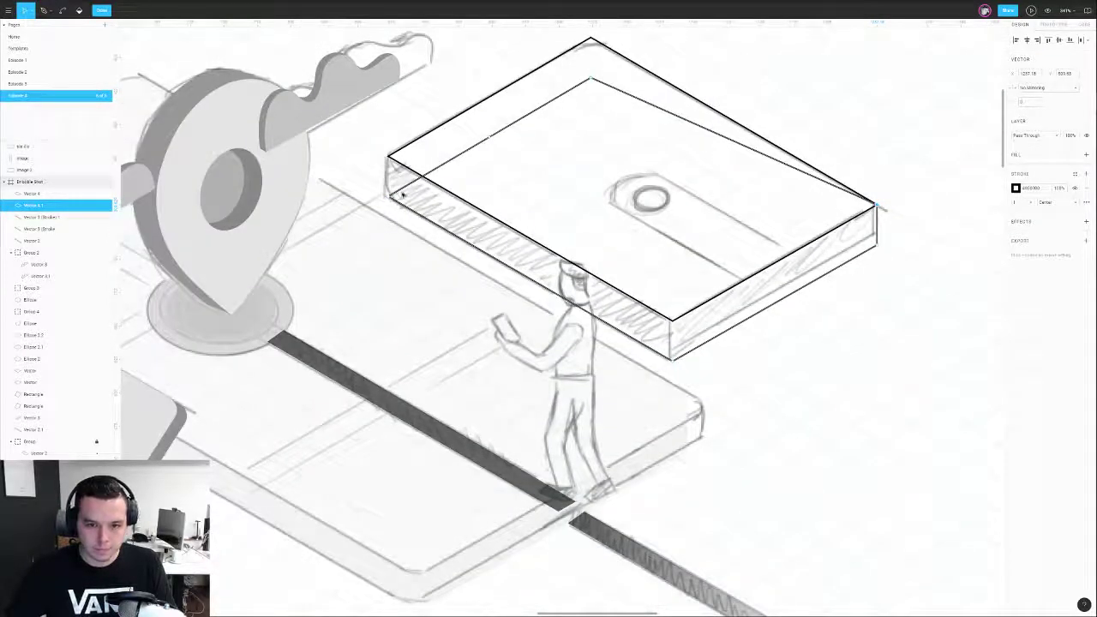
key("Escape")
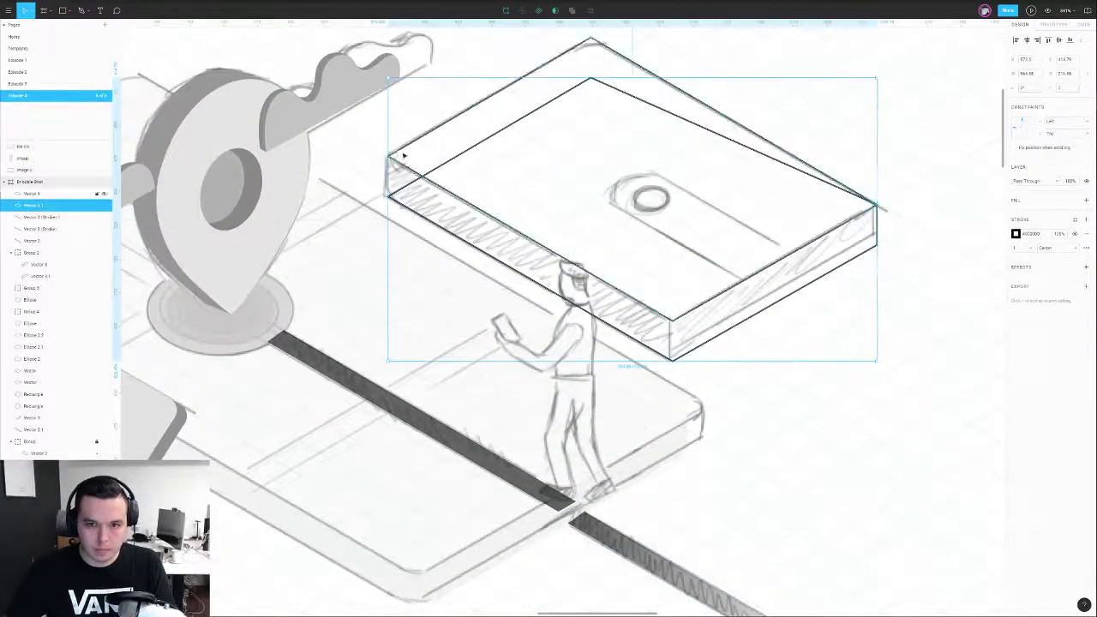
double_click(404, 187)
scroll(409, 174, "up", 5)
left_click_drag(577, 99, 367, 140)
key("Escape")
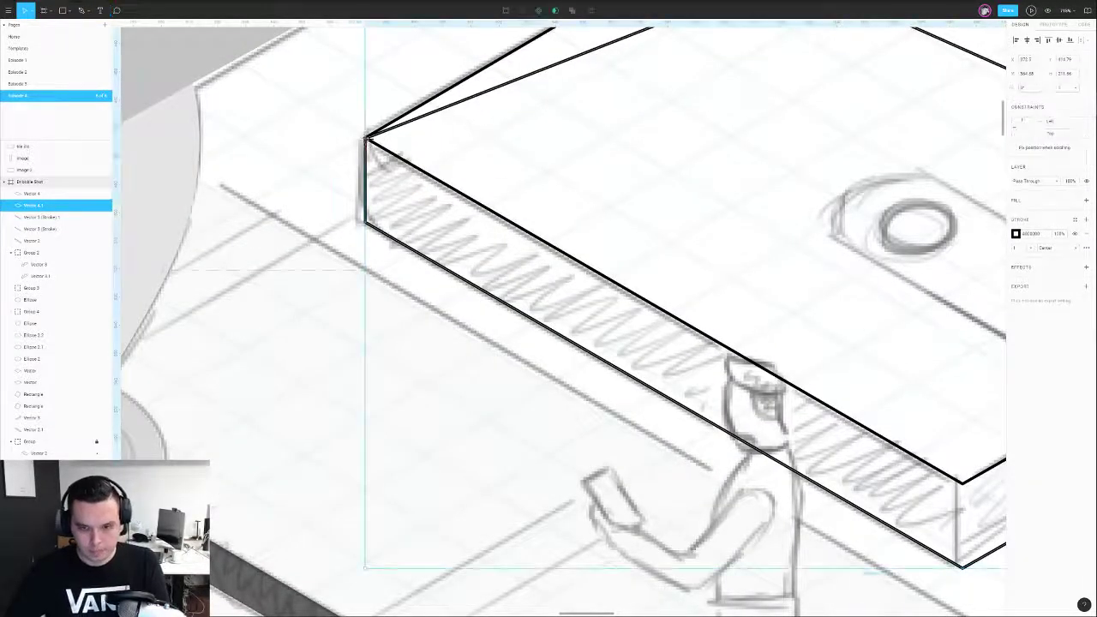
- Replace the lower slab outline's black stroke with a solid gray fill
left_click(1086, 234)
left_click(1086, 199)
scroll(711, 214, "down", 3)
- Replace the slab's top face stroke with a light gray fill that contrasts with the darker sides
left_click_drag(711, 214, 519, 256)
left_click(827, 267)
left_click(1087, 233)
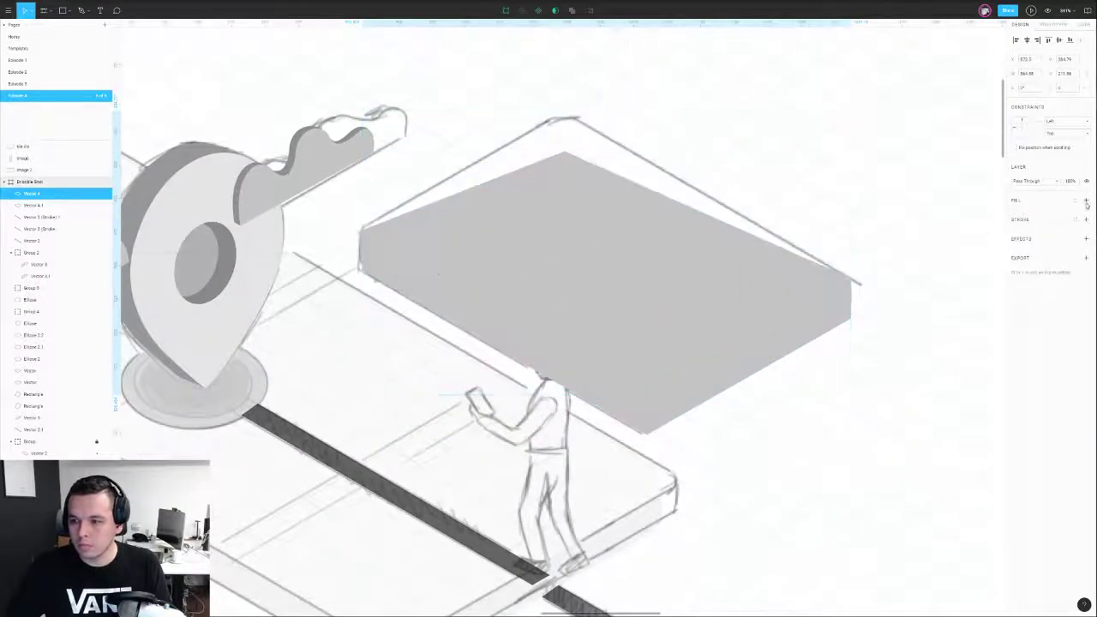
left_click(1086, 200)
left_click(1016, 214)
left_click_drag(923, 232, 910, 233)
left_click(876, 266)
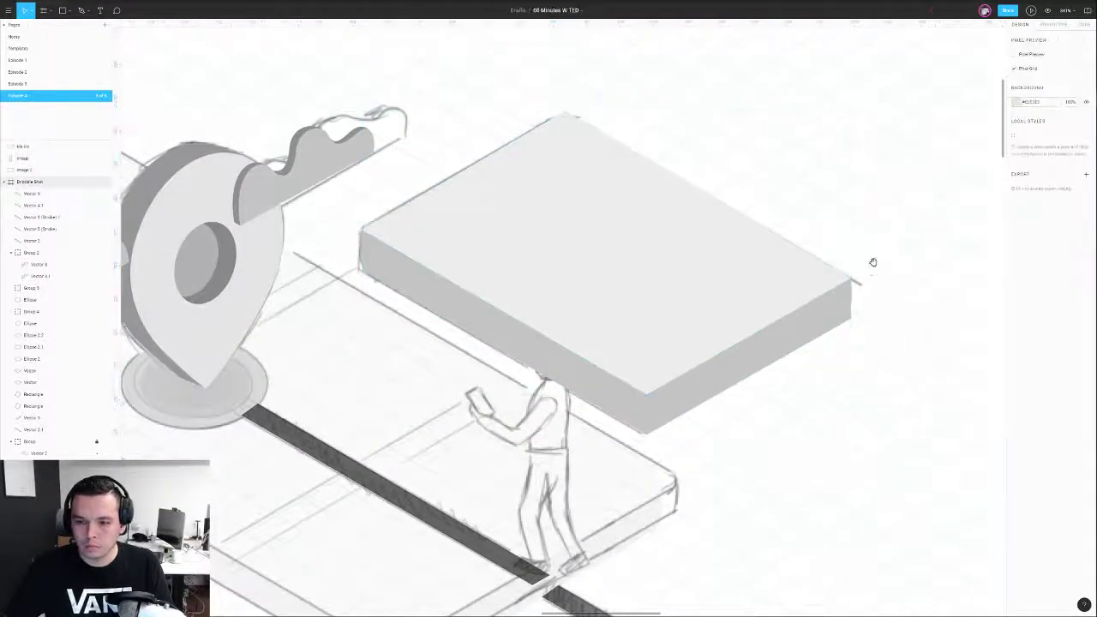
left_click_drag(876, 266, 842, 244)
double_click(789, 303)
left_click(790, 259)
left_click(801, 283, "shift")
left_click(870, 226)
- Select the corner points of the slab's top face and round them with a corner radius of 12
double_click(692, 247)
left_click(611, 371)
left_click(530, 88, "shift")
left_click(1026, 103)
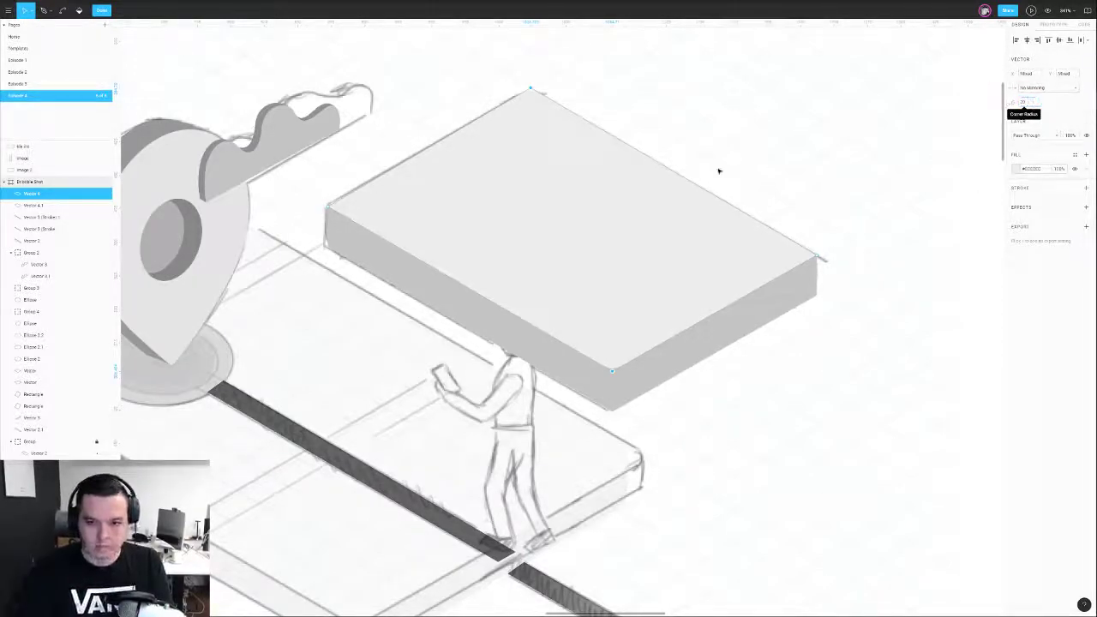
left_click(291, 161)
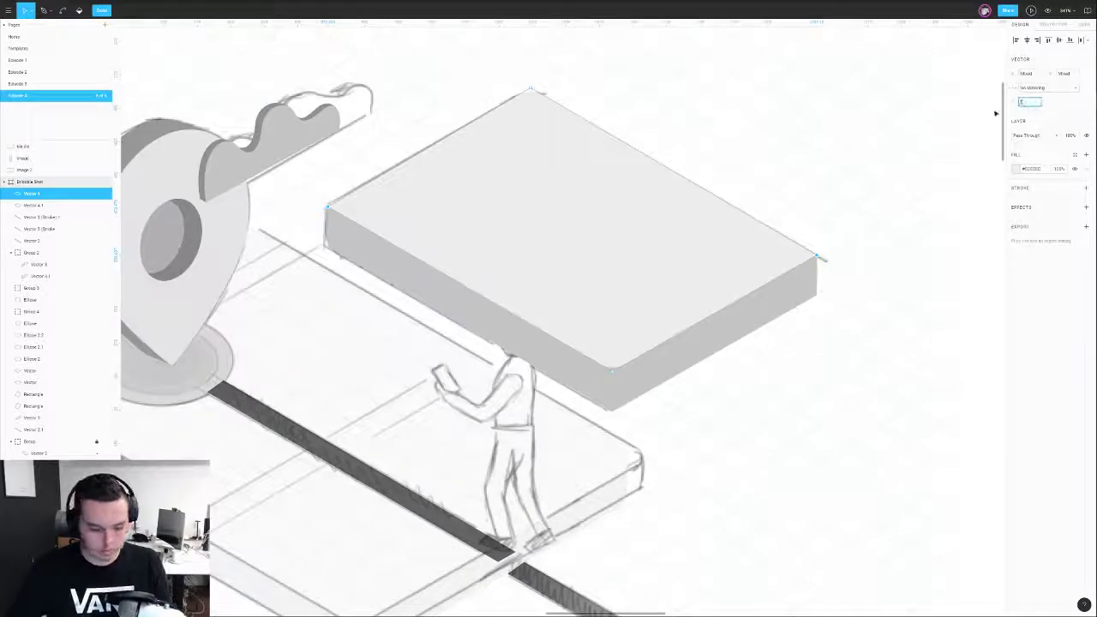
key("Return")
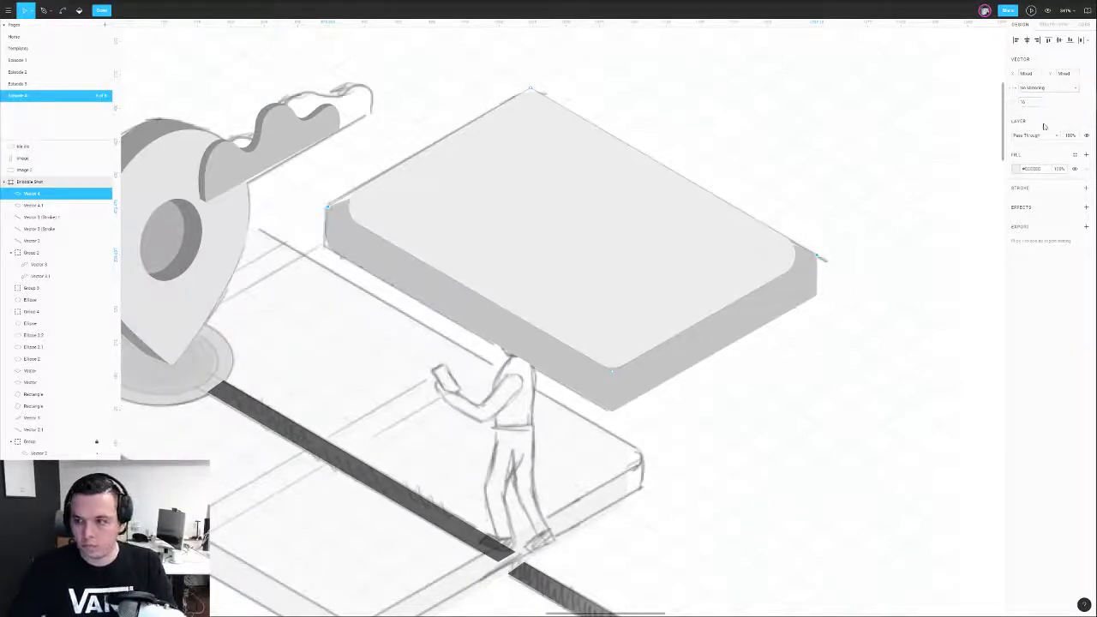
type("12")
key("Return")
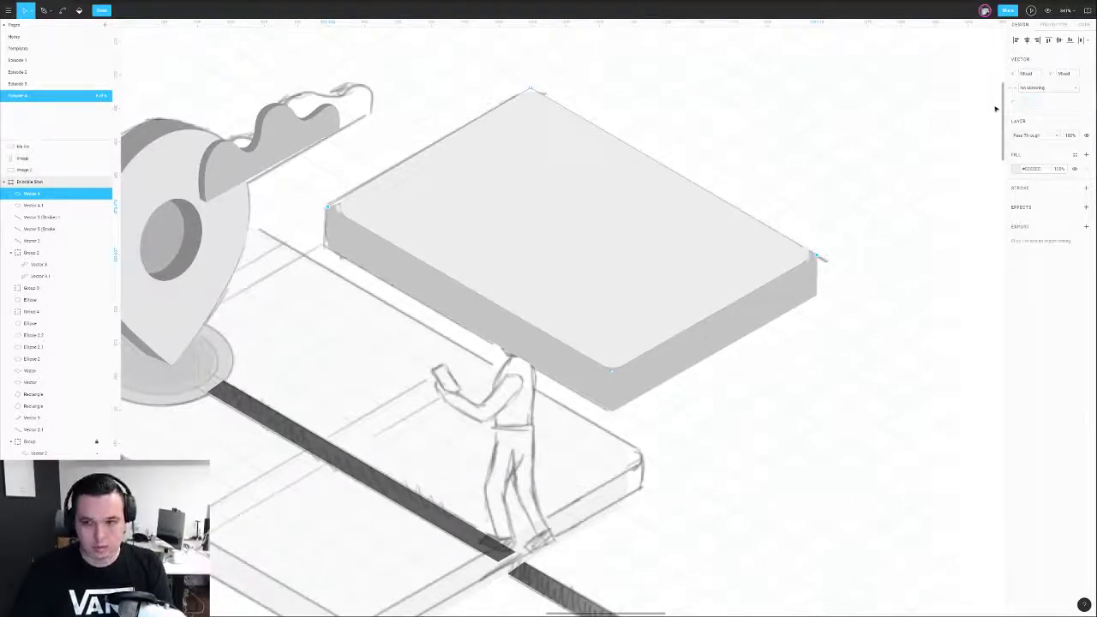
key("Escape")
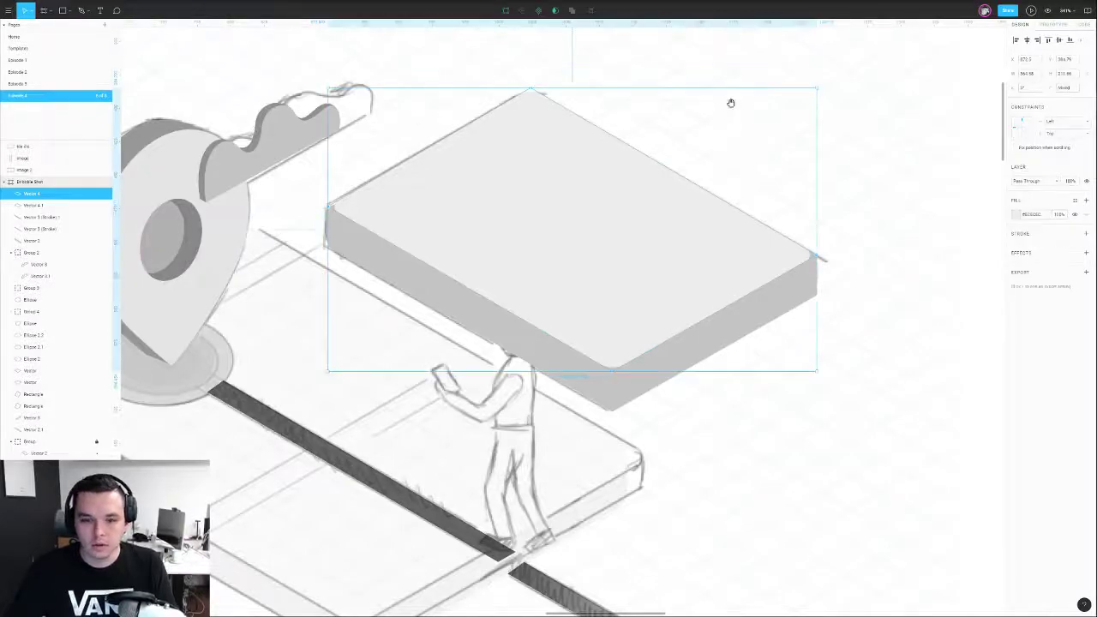
- Select the bottom corner points of the slab's lower shape and round them with a corner radius of 10
double_click(341, 241)
left_click_drag(305, 182, 360, 281)
scroll(333, 248, "up", 2)
left_click_drag(938, 292, 850, 319)
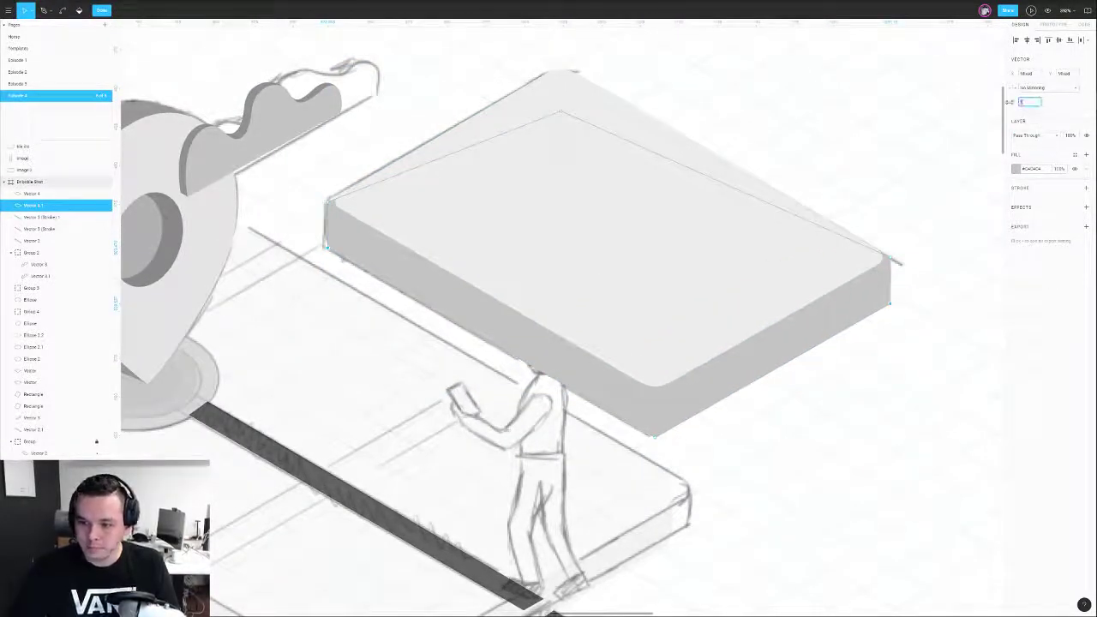
key("Return")
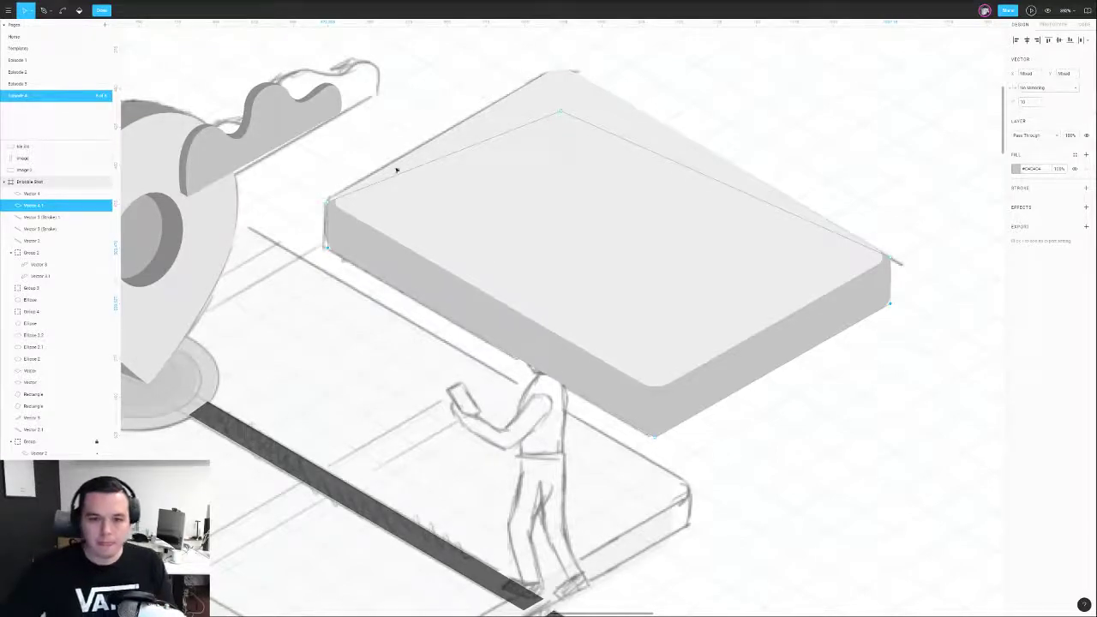
- Change the slab's top face fill to pink
left_click(387, 203)
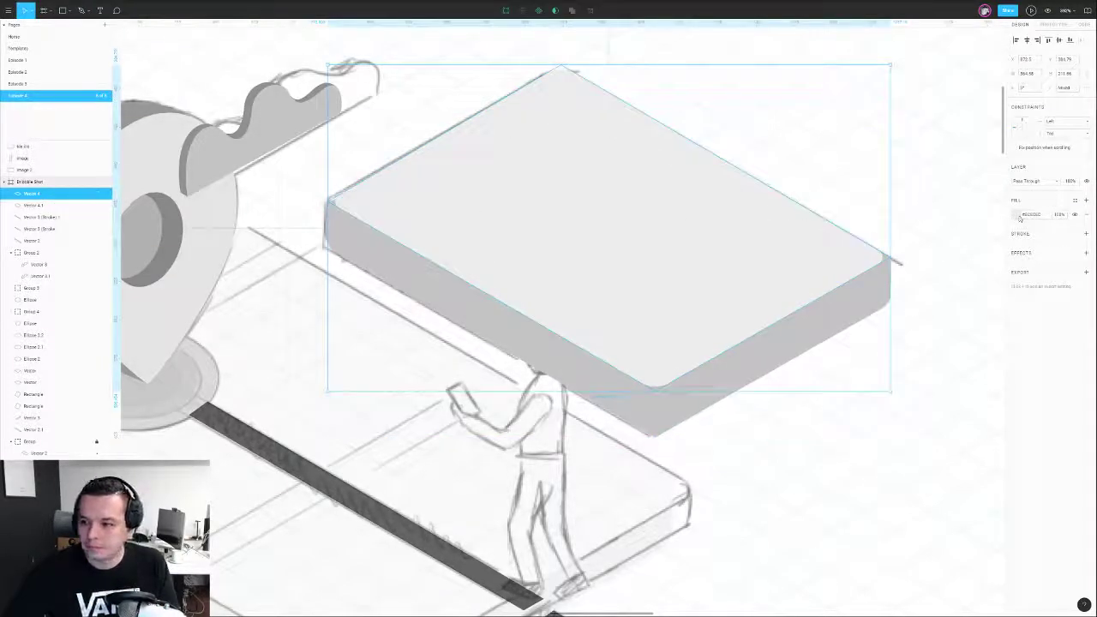
left_click(1016, 215)
left_click(950, 221)
- Move the lower shape's left edge points inward to line up with the top face's rounded left corner
double_click(337, 223)
left_click_drag(299, 173, 344, 260)
scroll(324, 206, "up", 4)
left_click_drag(335, 201, 355, 201)
scroll(355, 200, "down", 3)
- Move the lower shape's right edge points inward to line up with the top face's rounded right corner
left_click_drag(651, 241, 354, 208)
left_click_drag(654, 158, 579, 285)
scroll(607, 222, "up", 6)
left_click_drag(582, 225, 700, 232)
scroll(566, 230, "down", 3)
scroll(575, 232, "down", 3)
scroll(310, 262, "down", 1)
left_click_drag(310, 261, 429, 360)
key("Escape")
key("Escape")
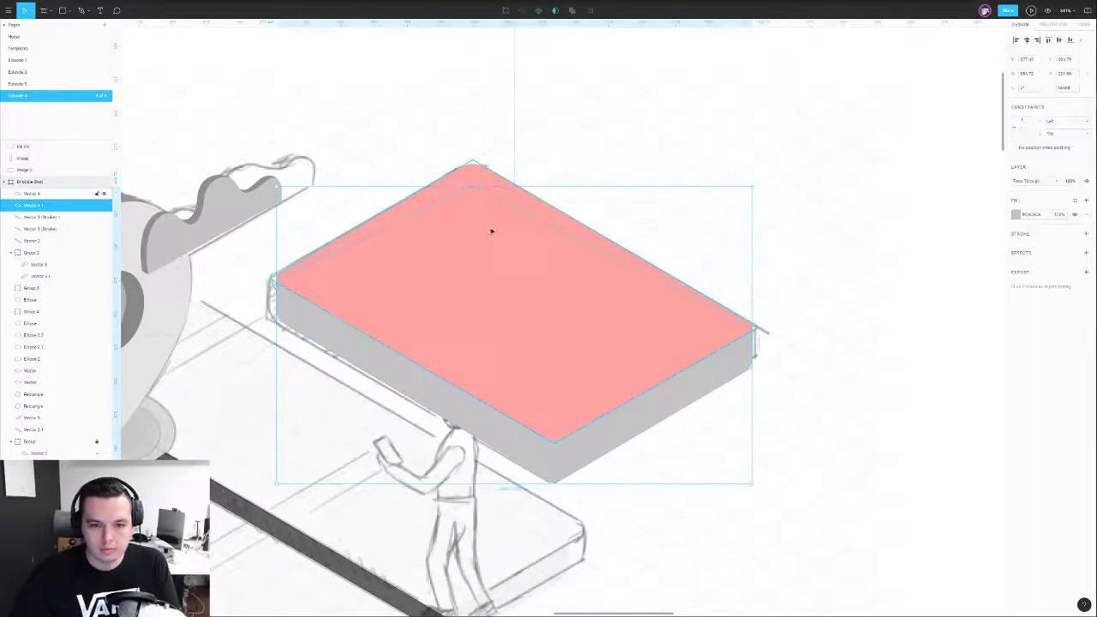
- Set the opacity of both slab shapes to 50% to reveal the sketch underneath
key("Escape")
left_click(504, 345)
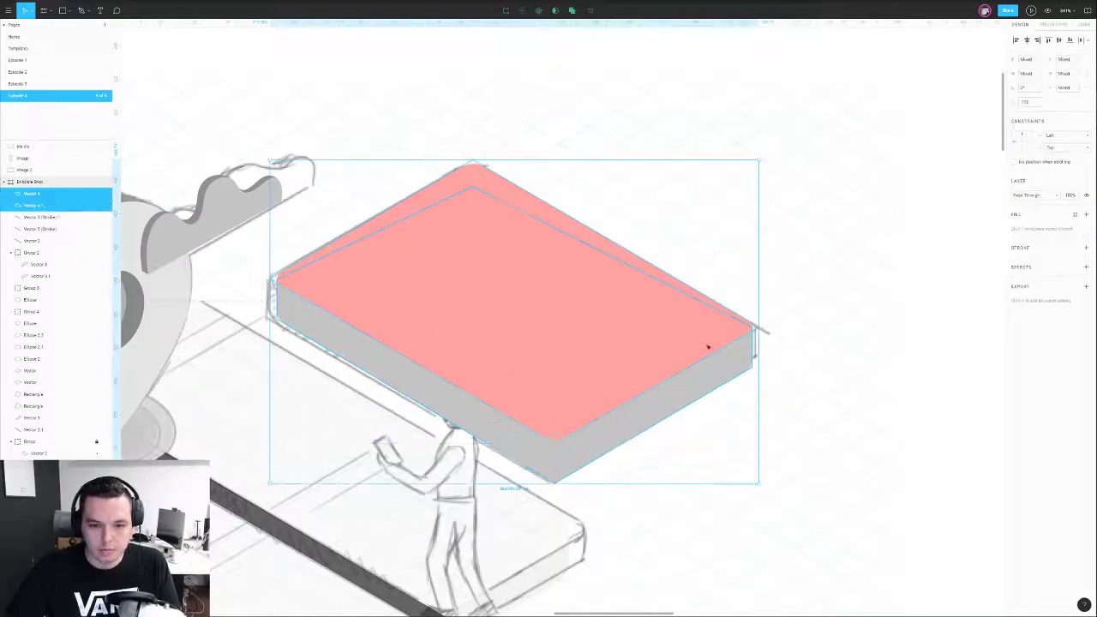
key("5")
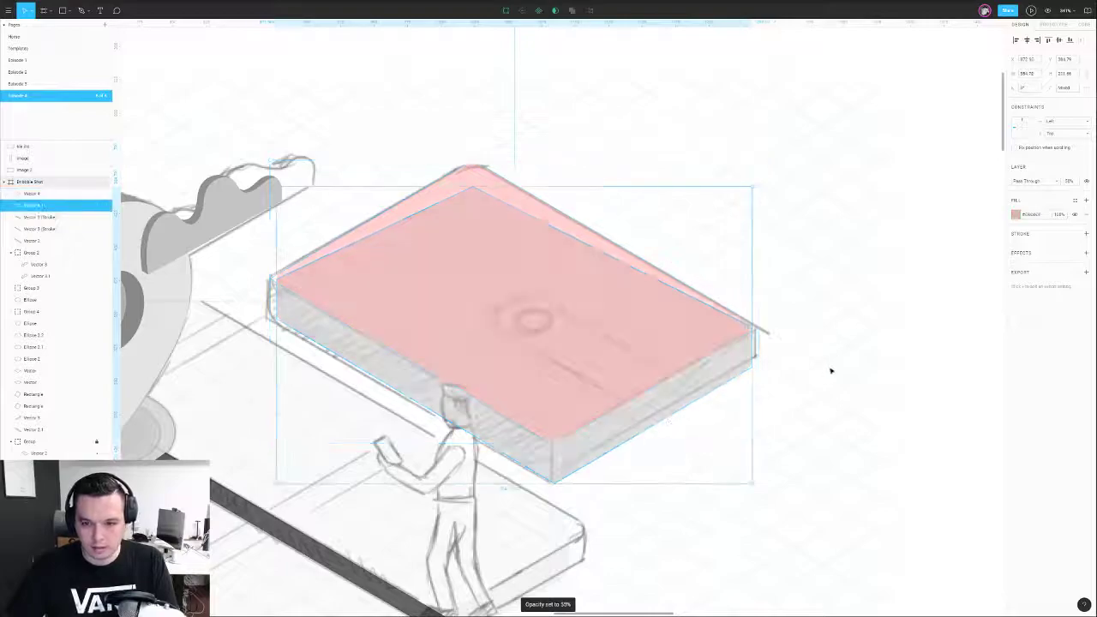
left_click(830, 369)
left_click(489, 420)
left_click(764, 314)
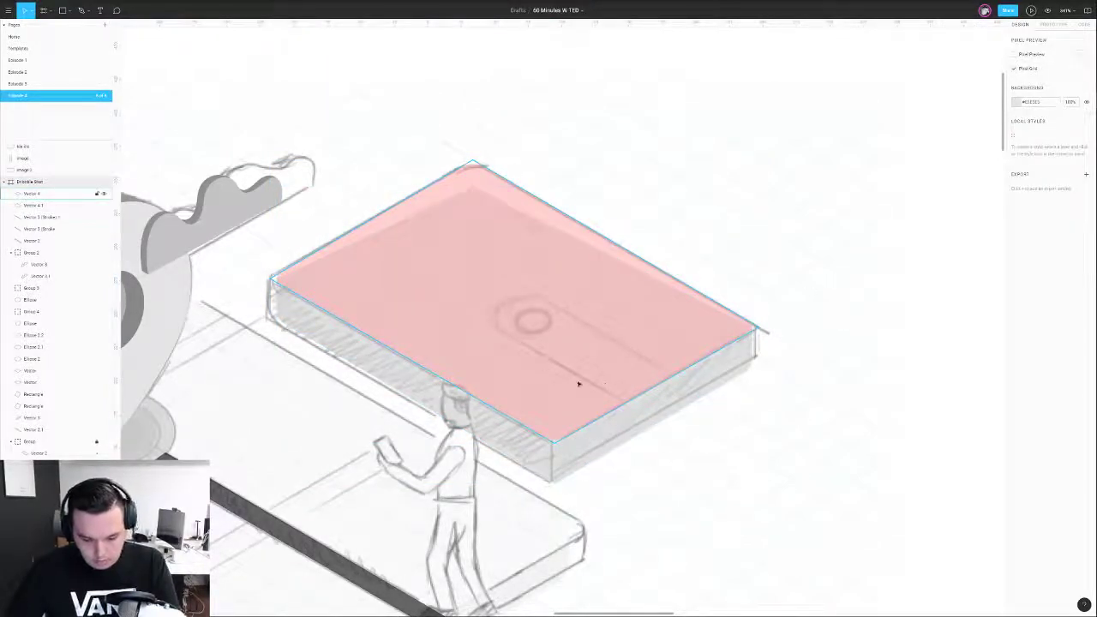
- Trace the clasp strip on the slab's top face as a closed four-cornered outline, about 149 by 86 overall
key("p")
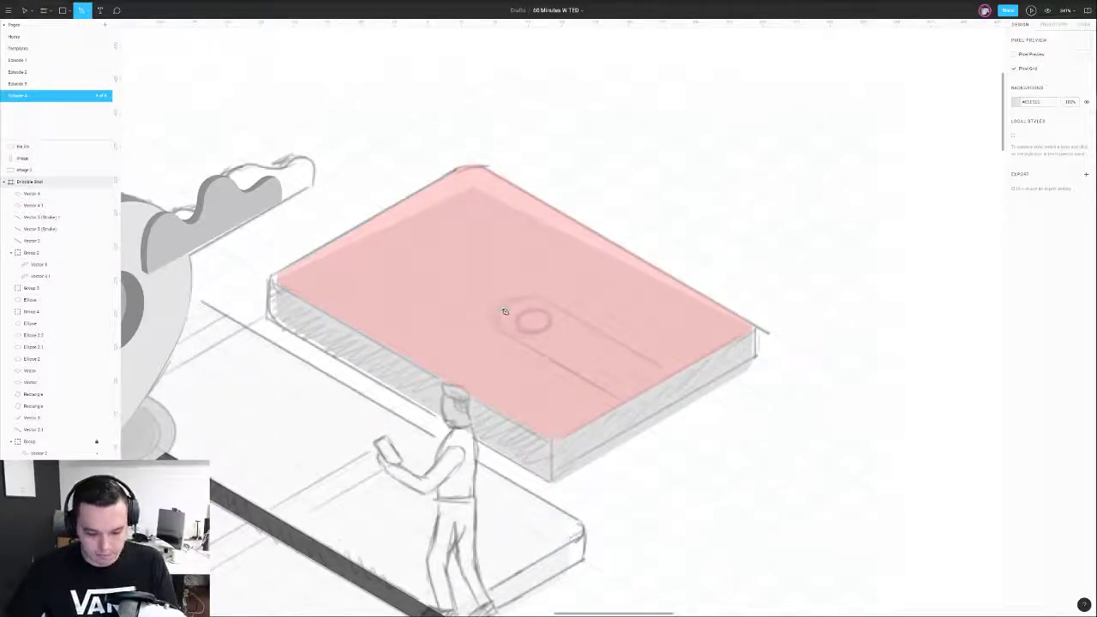
left_click(472, 327)
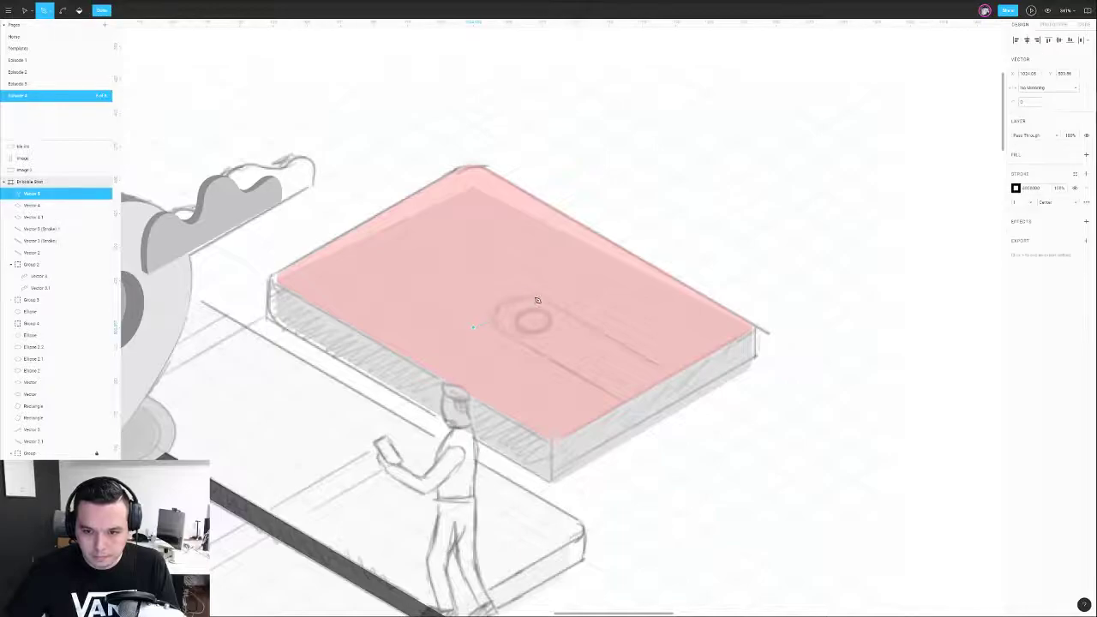
left_click(673, 373)
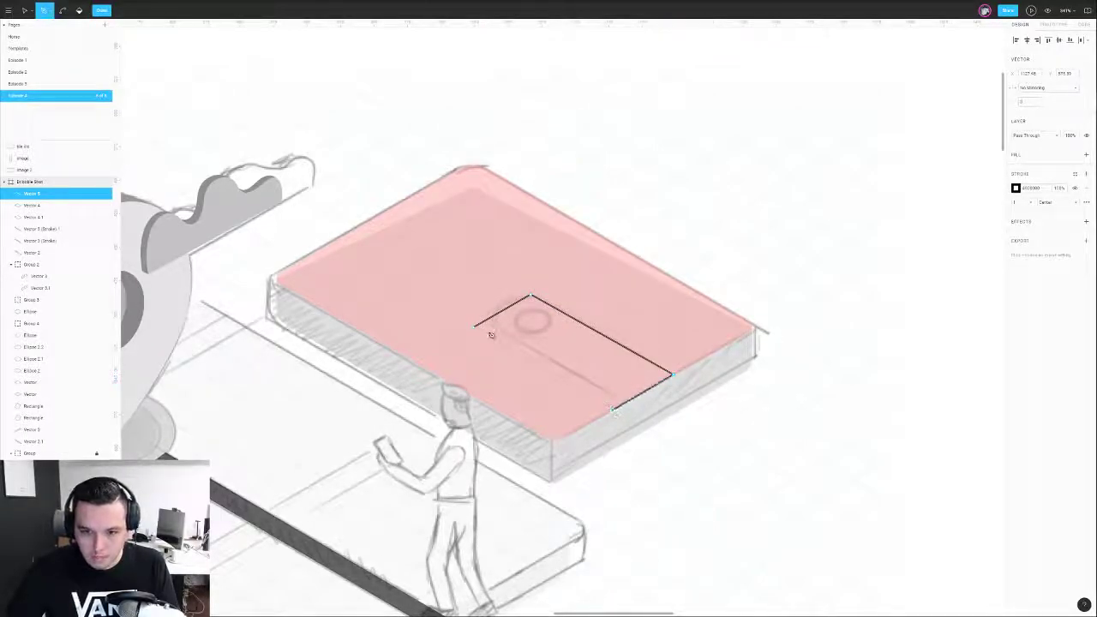
left_click(474, 328)
key("Escape")
- Round the clasp strip's two inner corners into a semicircular end around the sketched circle
left_click_drag(420, 281, 545, 344)
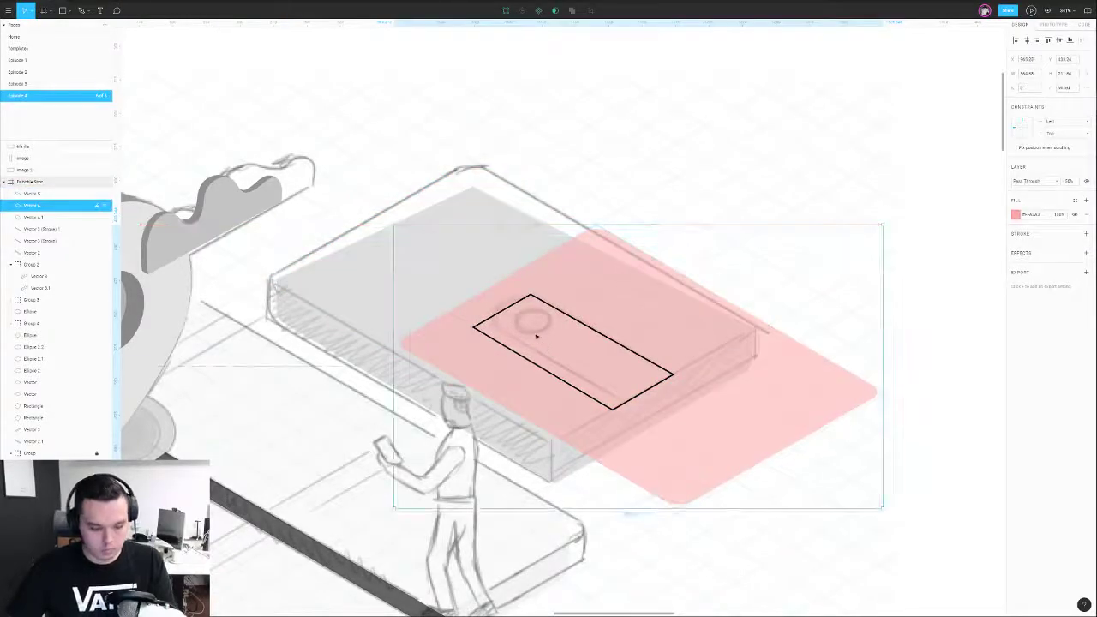
key("ctrl+z")
double_click(553, 309)
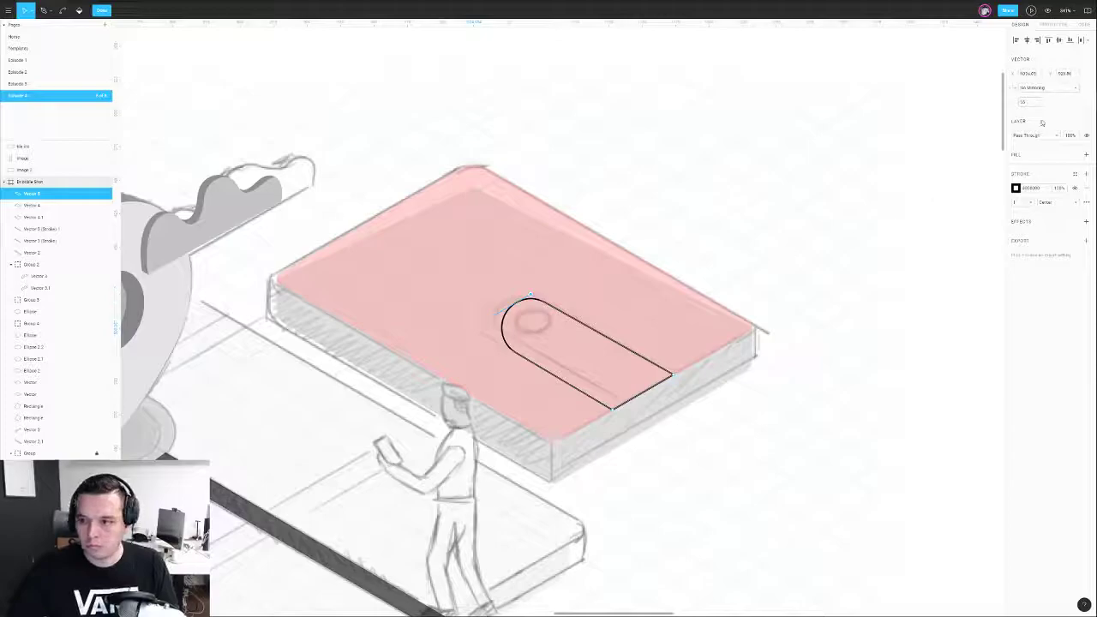
left_click_drag(1014, 102, 990, 104)
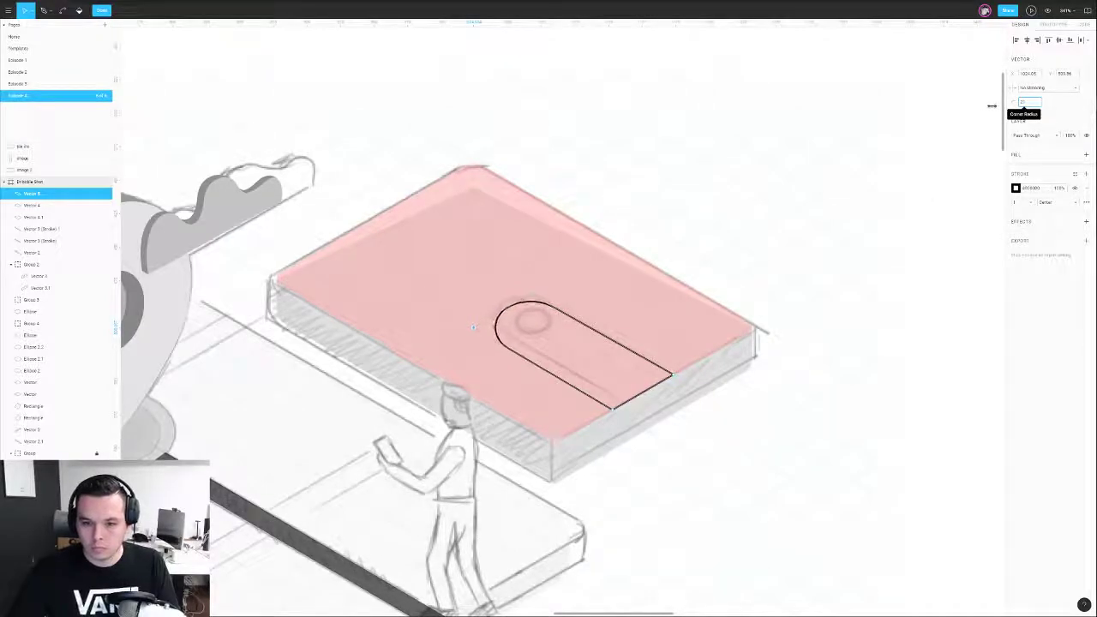
left_click(862, 159)
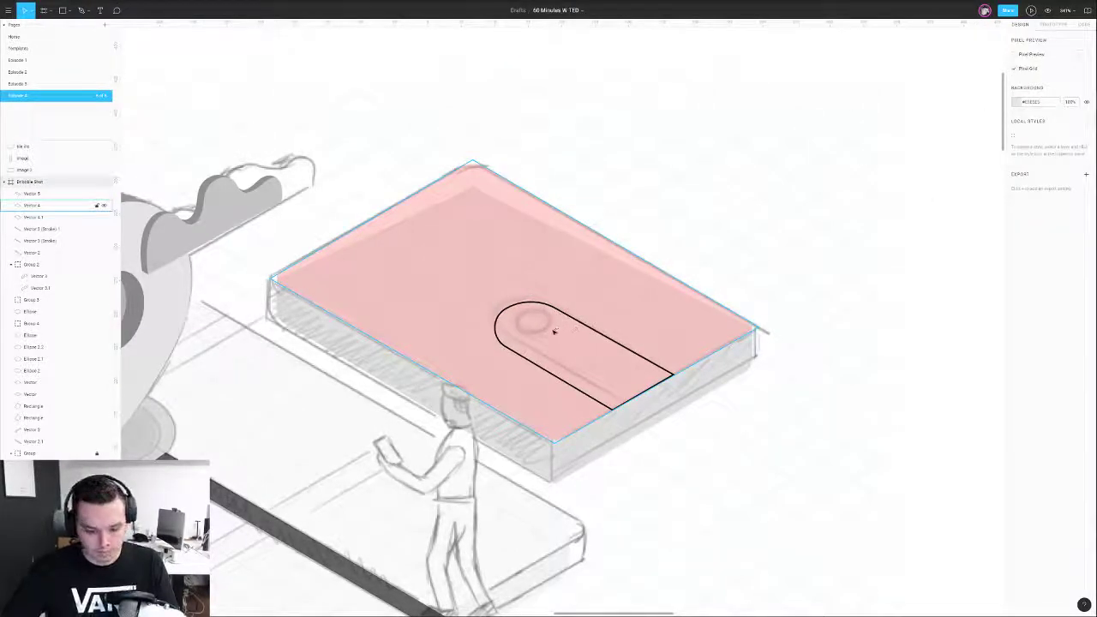
- Draw a gray ellipse about 29 wide over the sketched circle inside the clasp strip's rounded end
key("o")
mouse_move(525, 329)
left_mouse_down()
mouse_move(564, 349)
mouse_move(533, 323)
mouse_move(532, 337)
left_mouse_up()
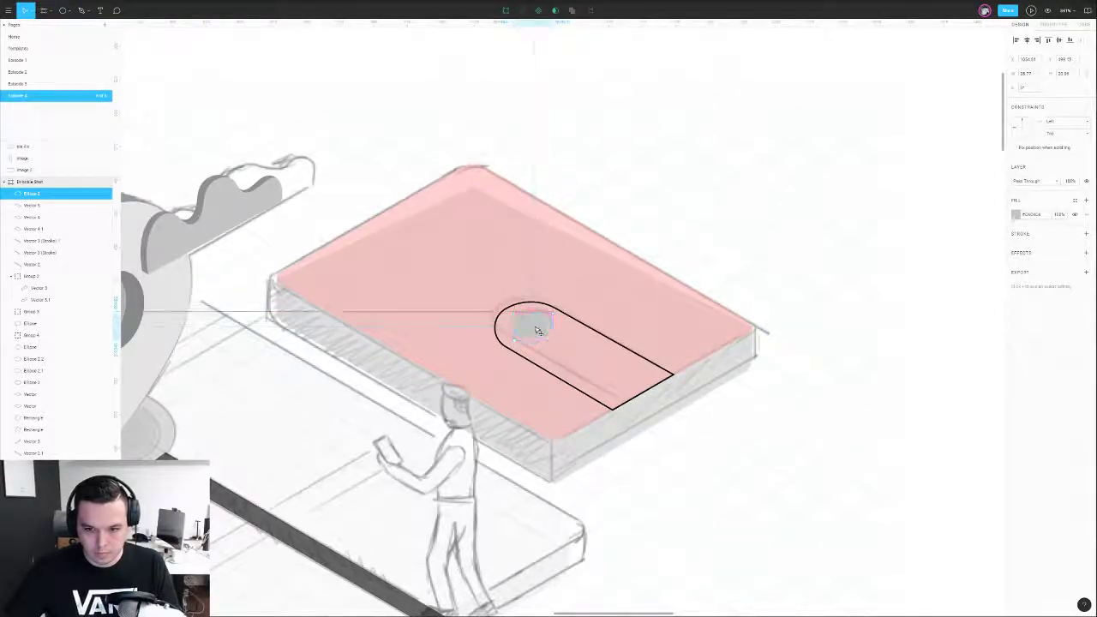
- Replace the clasp strip's black stroke with a gray fill darker than the slab's sides
left_click(558, 310)
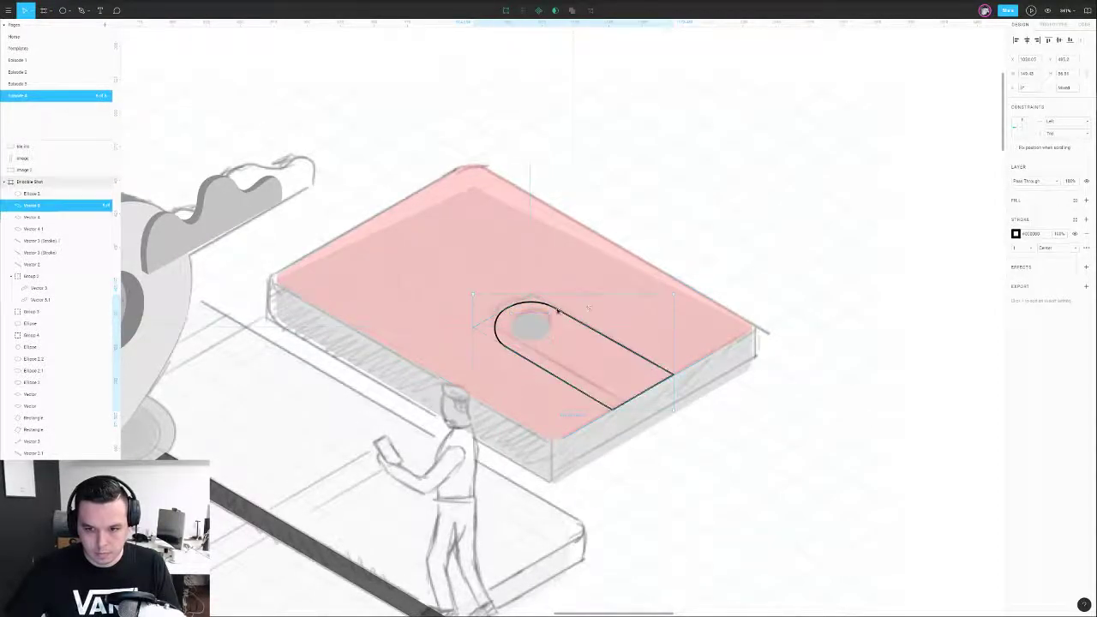
left_click(1086, 233)
left_click(1085, 199)
left_click(1016, 216)
left_click(940, 374)
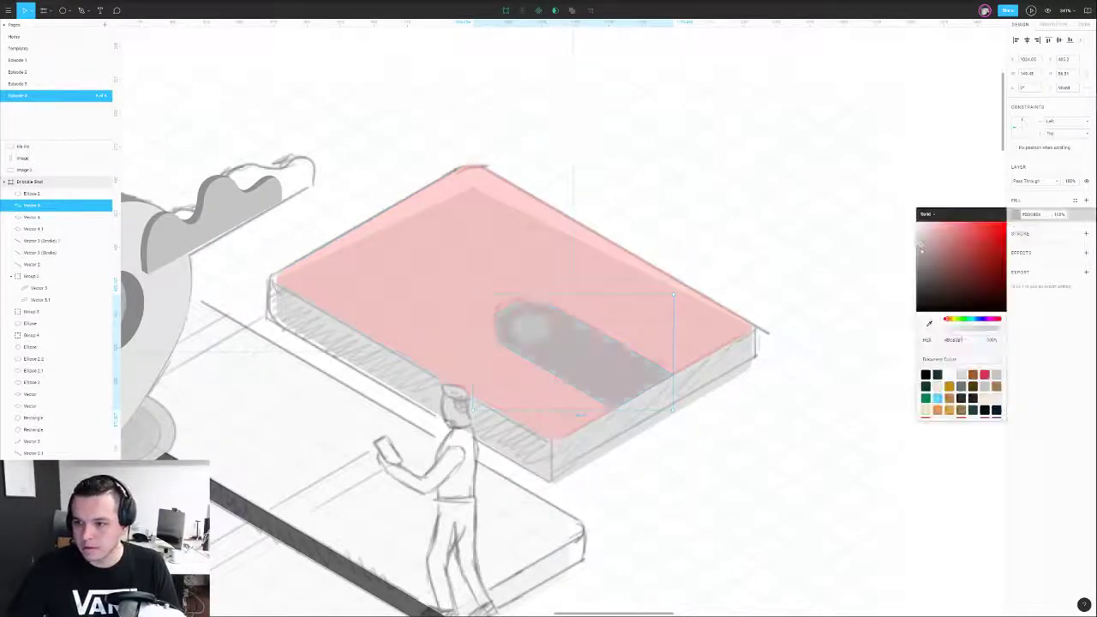
left_click(803, 286)
- Set the opacity of the slab's lower shape and top face to 100%
left_click(708, 377)
key("0")
key("Escape")
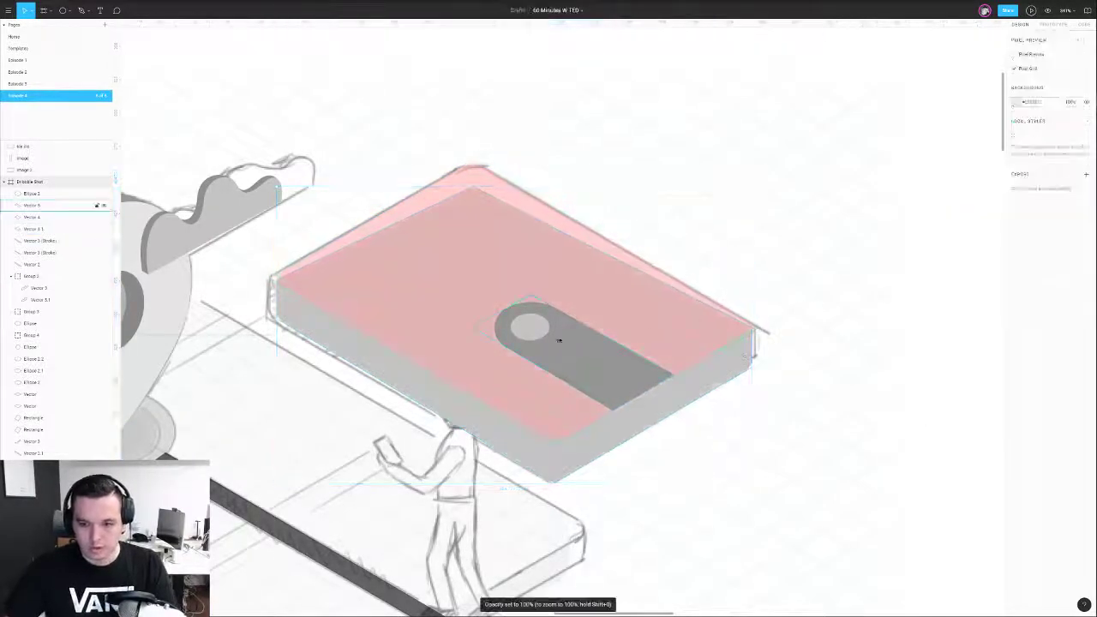
left_click(521, 274)
key("0")
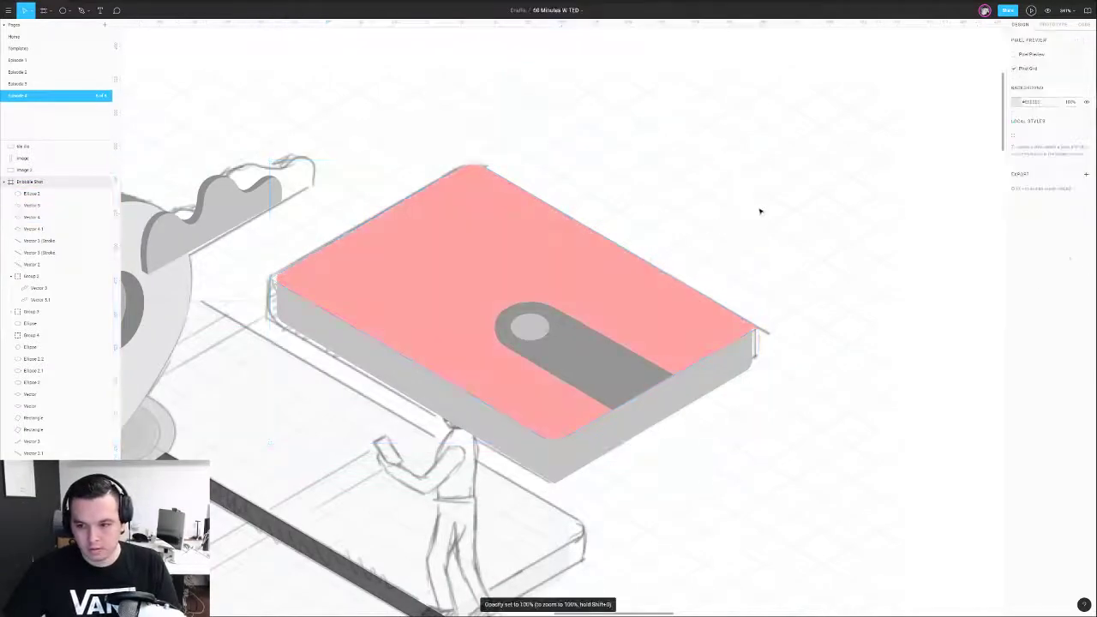
- Recolor the slab's top face by sampling the ellipse's gray and lightening it
scroll(822, 220, "down", 3)
key("i")
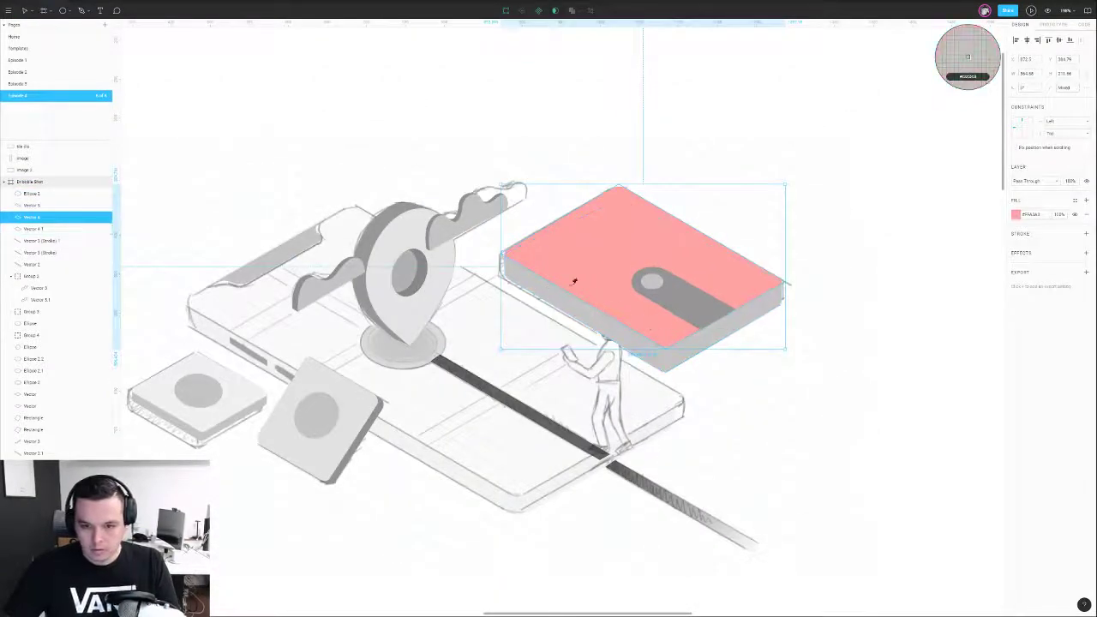
left_click(655, 281)
left_click(1018, 215)
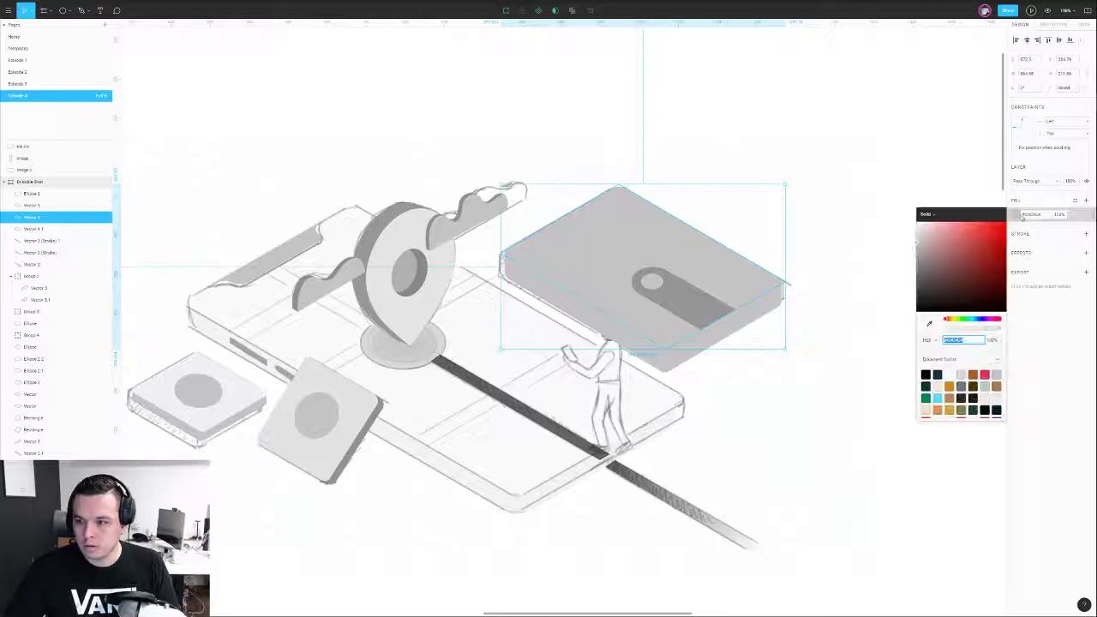
left_click_drag(923, 238, 891, 236)
left_click(852, 254)
- Move the clasp strip's two outer corner points to sit exactly on the slab's front right edge
scroll(763, 306, "up", 3)
double_click(657, 306)
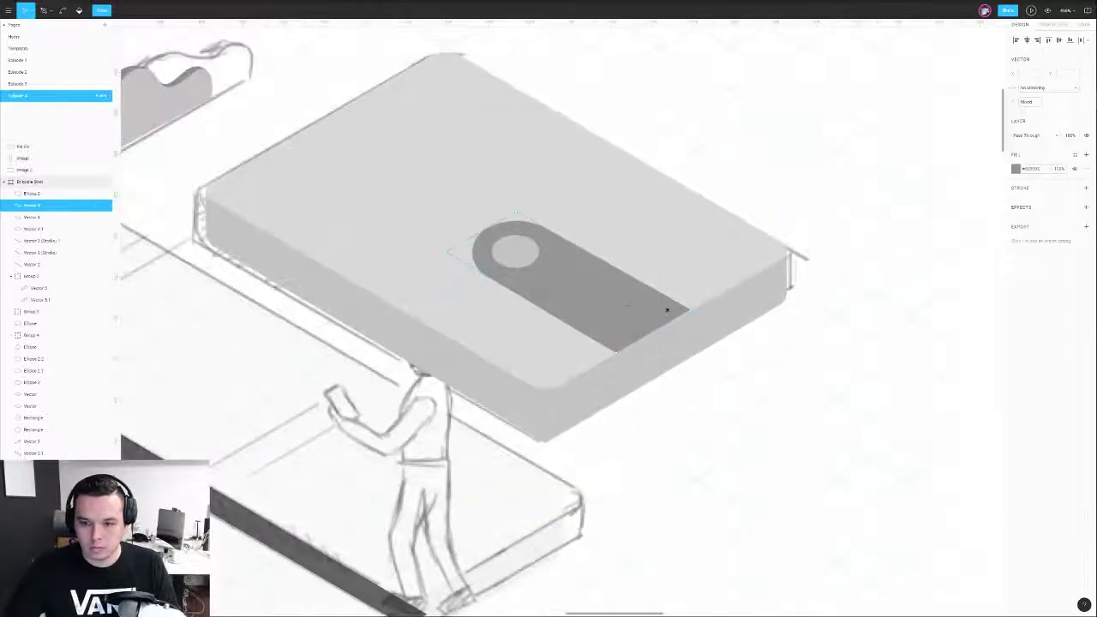
scroll(690, 310, "up", 5)
scroll(685, 300, "up", 2)
left_click_drag(688, 299, 690, 300)
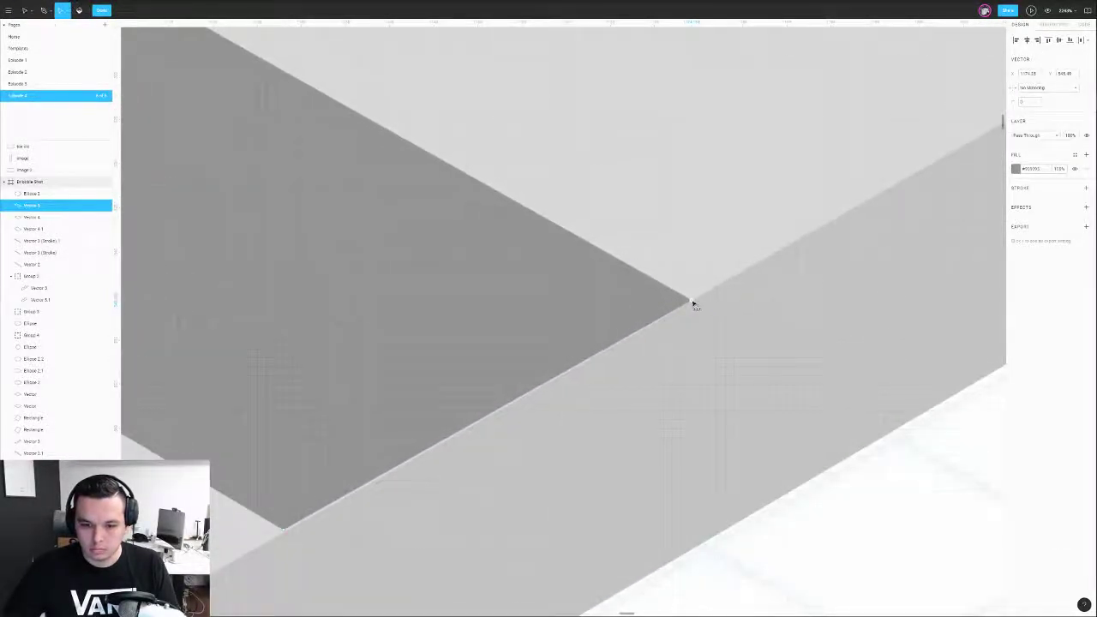
left_click_drag(285, 532, 286, 535)
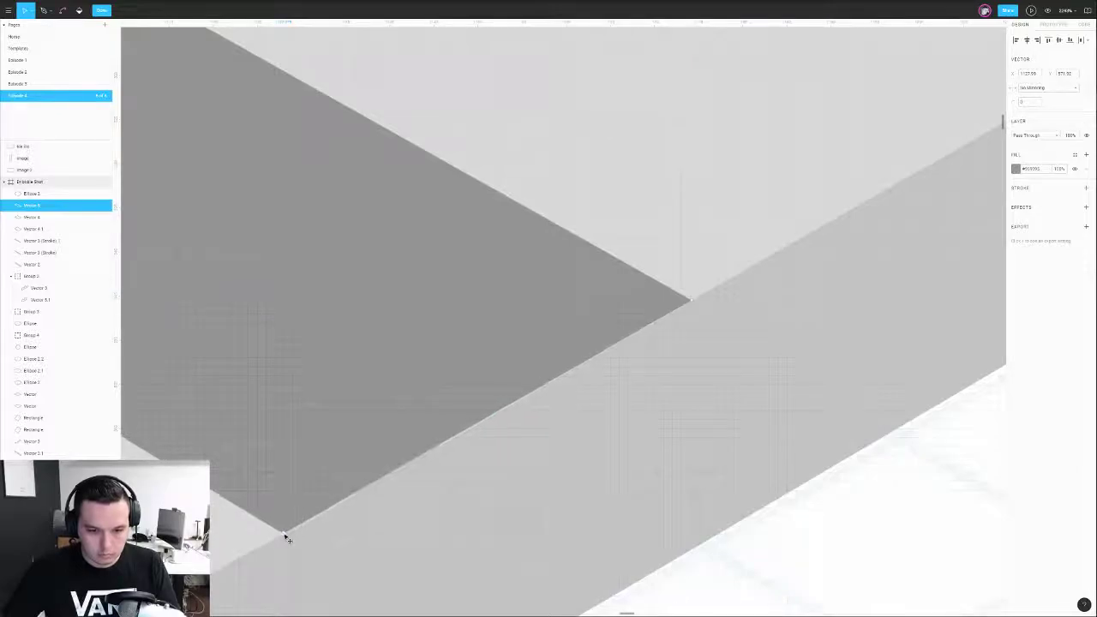
scroll(342, 494, "down", 5)
key("Escape")
- Enlarge the light circle at the clasp strip's rounded end slightly
left_click(519, 551)
left_click_drag(463, 496, 783, 431)
left_click(522, 324)
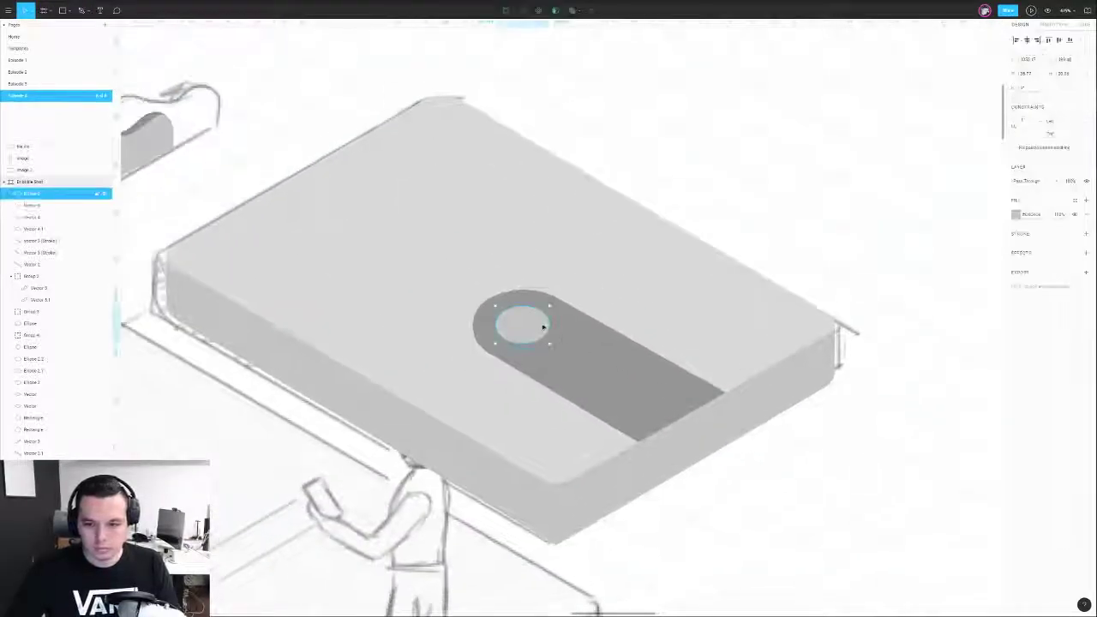
left_click(605, 356, "shift")
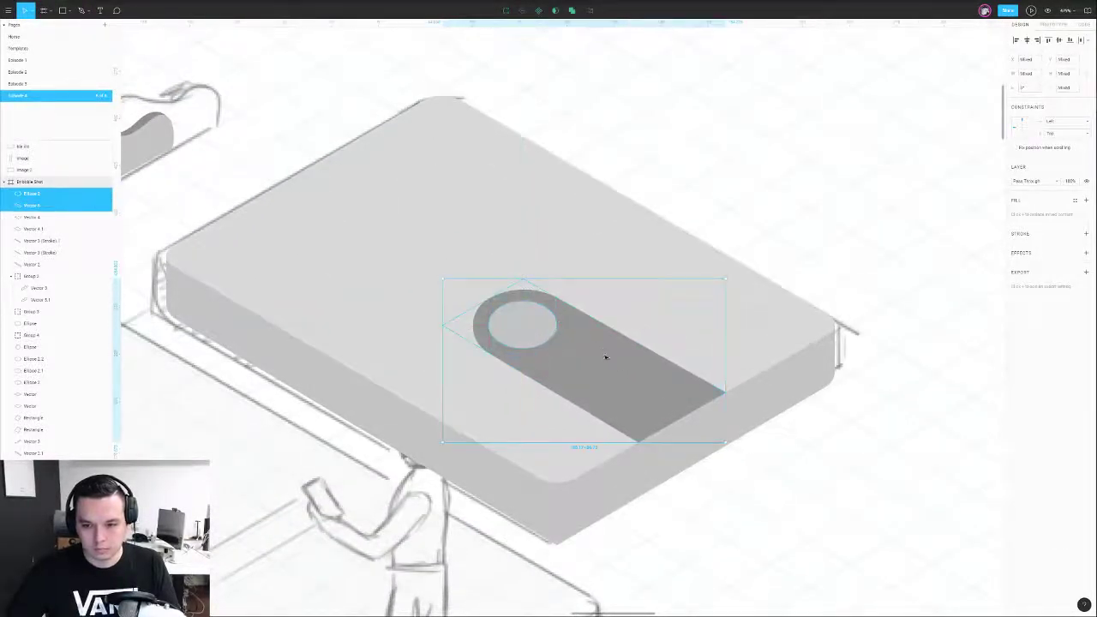
scroll(610, 355, "down", 4)
- Group the slab's clasp circle, clasp strip, top face and lower shape
left_click(681, 286)
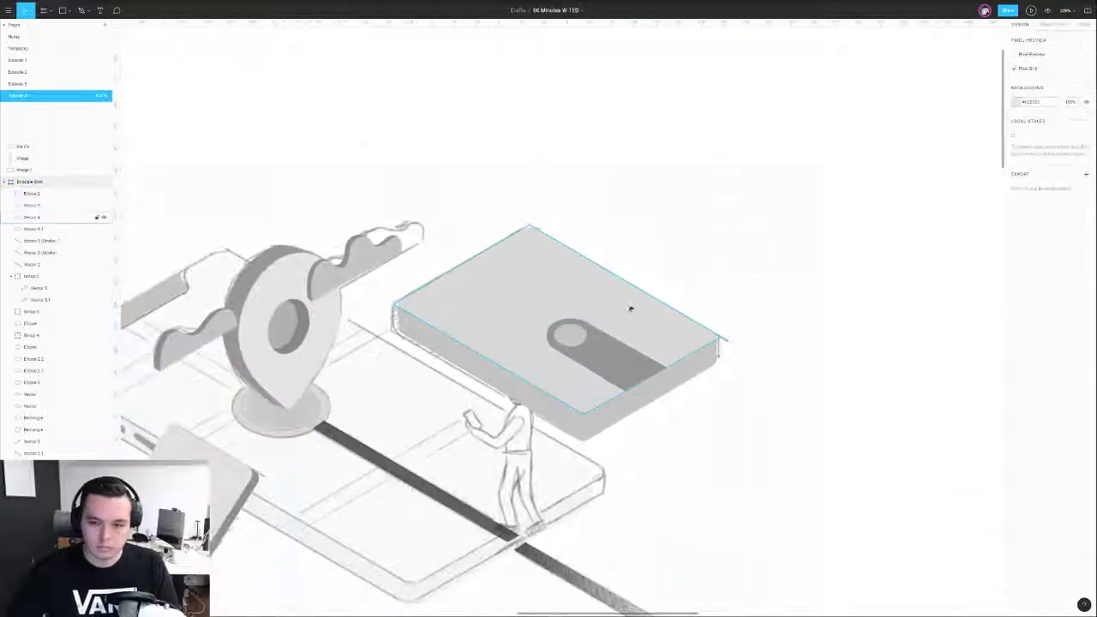
left_click(591, 356)
left_click(575, 344, "shift")
left_click(514, 341, "shift")
left_click(438, 349, "shift")
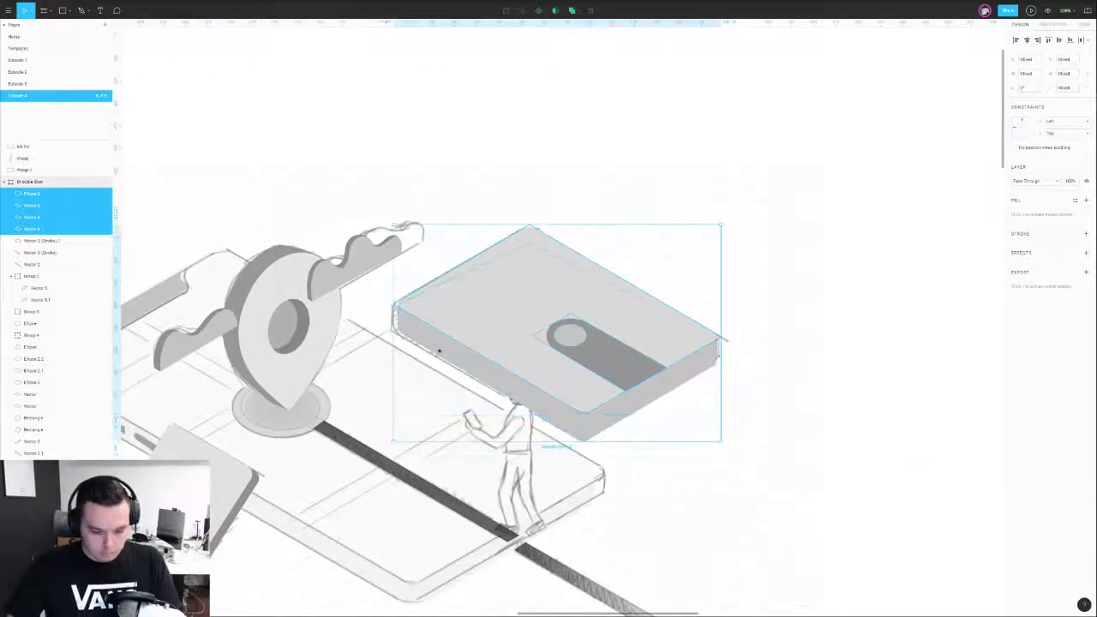
key("ctrl+g")
scroll(514, 341, "down", 3)
key("Escape")
scroll(522, 332, "down", 2)
scroll(522, 332, "left", 2)
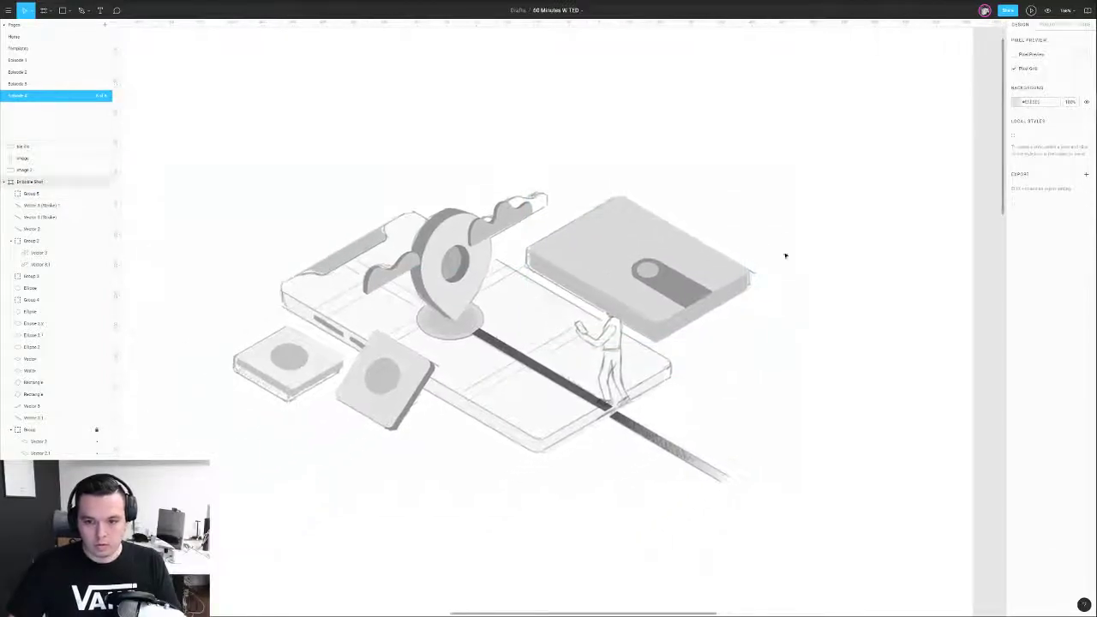
- Set the opacity of the large phone slab's group to 100%
right_click(515, 378)
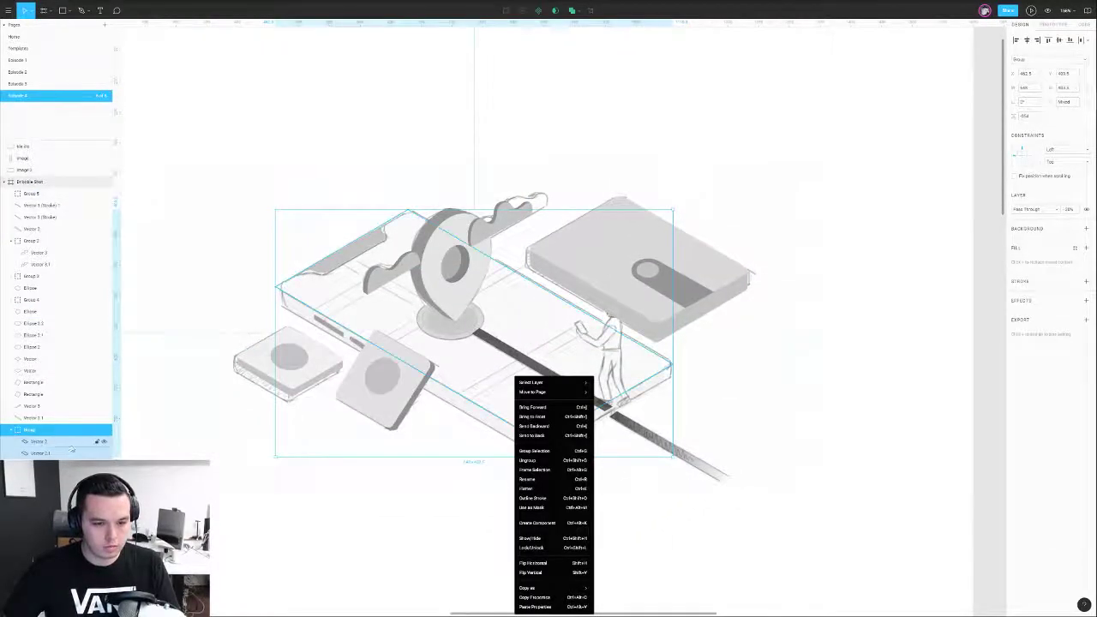
key("Escape")
left_click(350, 330)
key("0")
- Lighten the fill of the phone slab's top face to a near-white gray
double_click(350, 331)
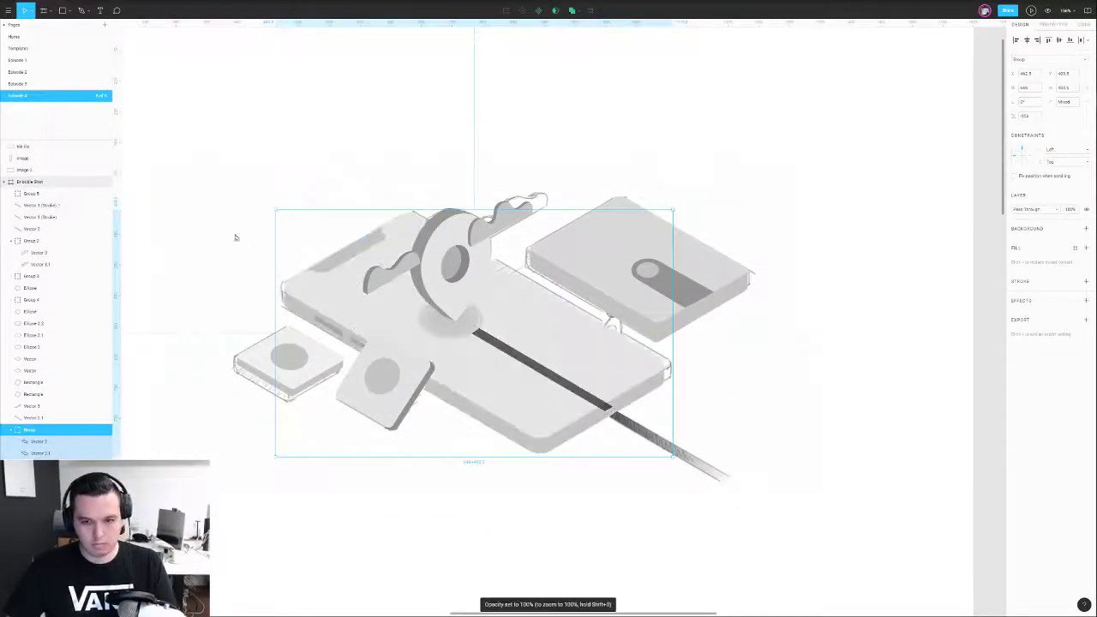
left_click(1020, 200)
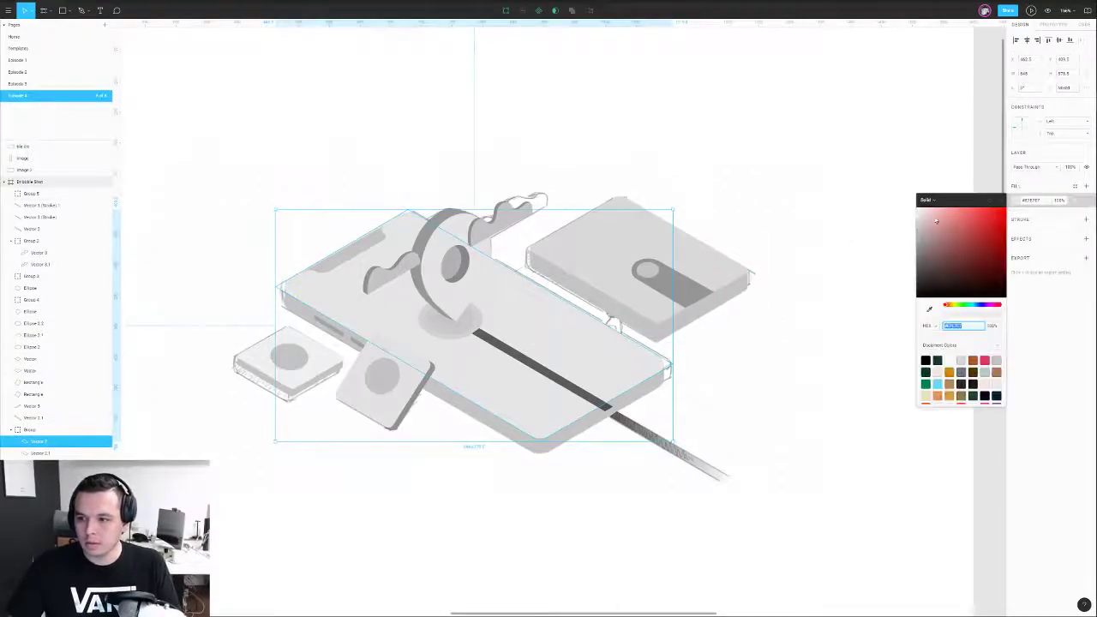
left_click(783, 286)
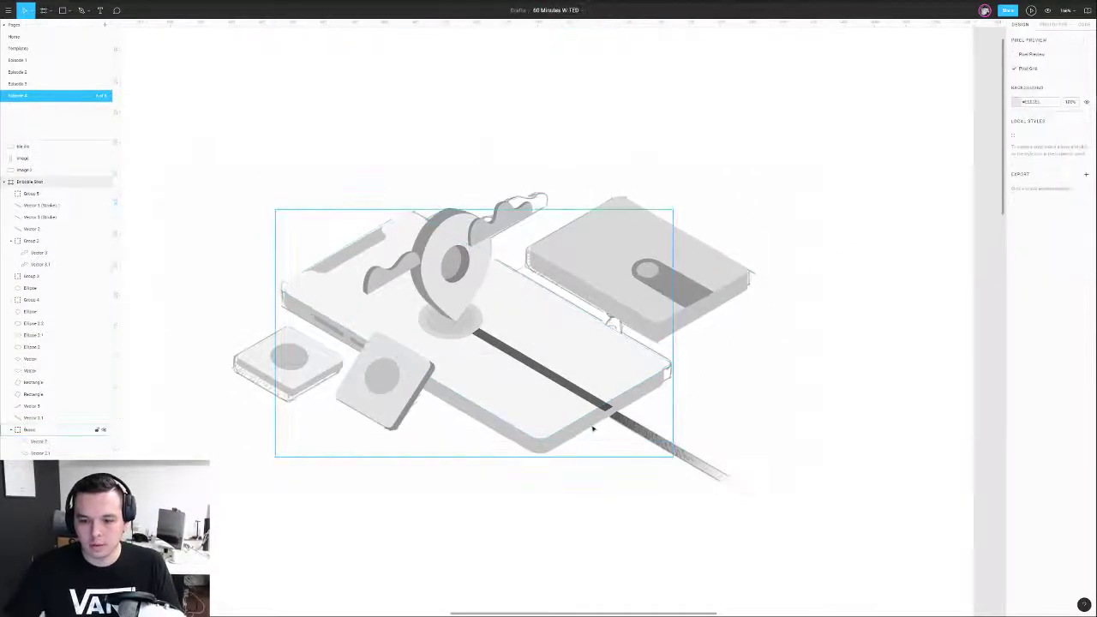
- Ungroup the phone slab's top face and lower shape
left_click(475, 413)
key("super+shift+g")
left_click(485, 497)
- Set the opacity of the notch strip along the phone's upper left edge to 40%
left_click(347, 251)
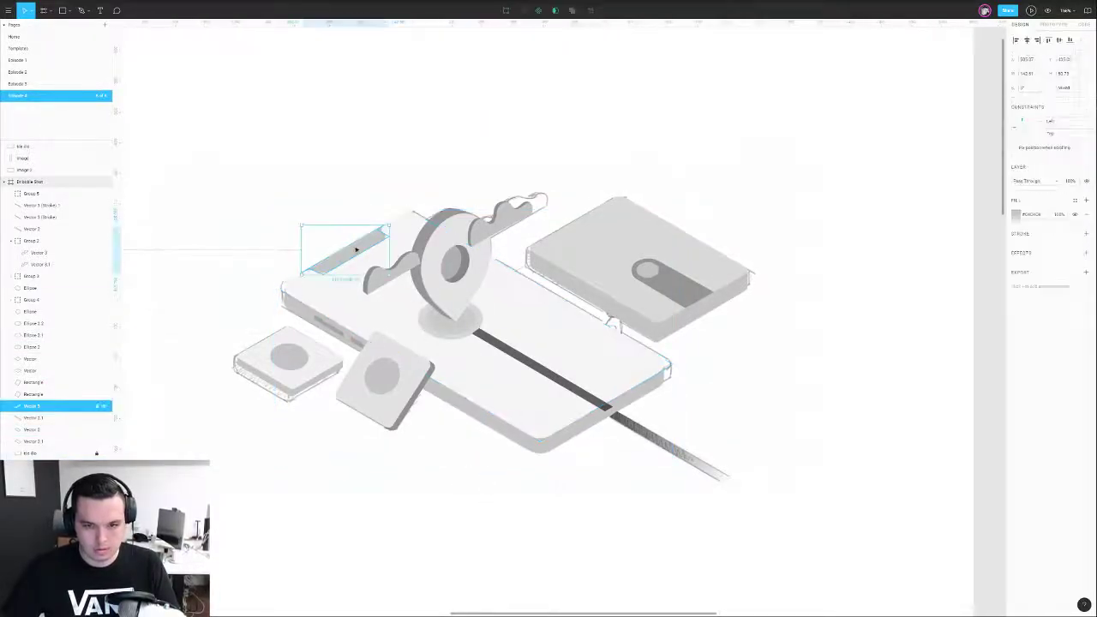
key("Escape")
left_click(357, 247)
key("4")
left_click(392, 188)
scroll(639, 163, "down", 3)
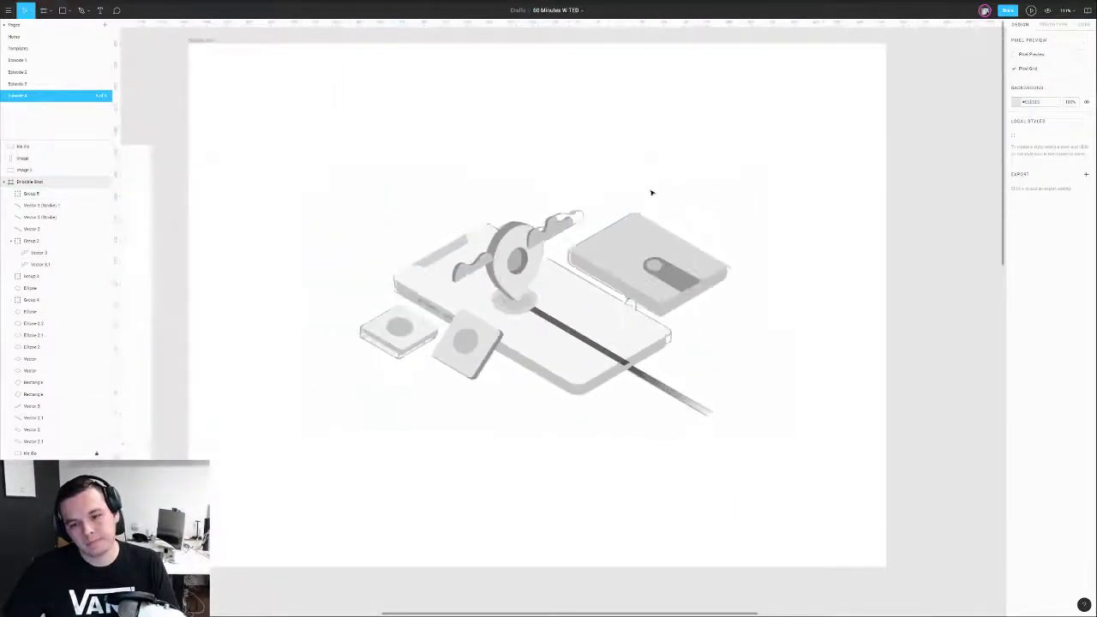
left_click(622, 355)
left_click(767, 324)
left_click(515, 302)
left_click(792, 290)
scroll(797, 289, "down", 1)
left_click_drag(814, 299, 706, 288)
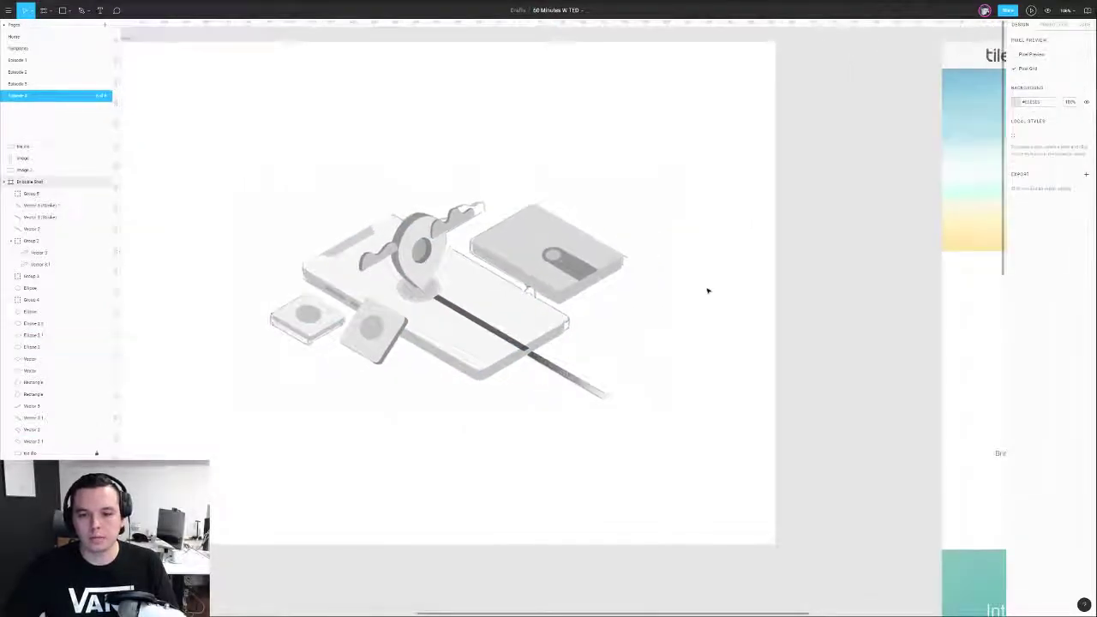
- Move the original sketch image further left, away from the illustration frame
scroll(707, 291, "down", 5)
scroll(677, 308, "left", 3)
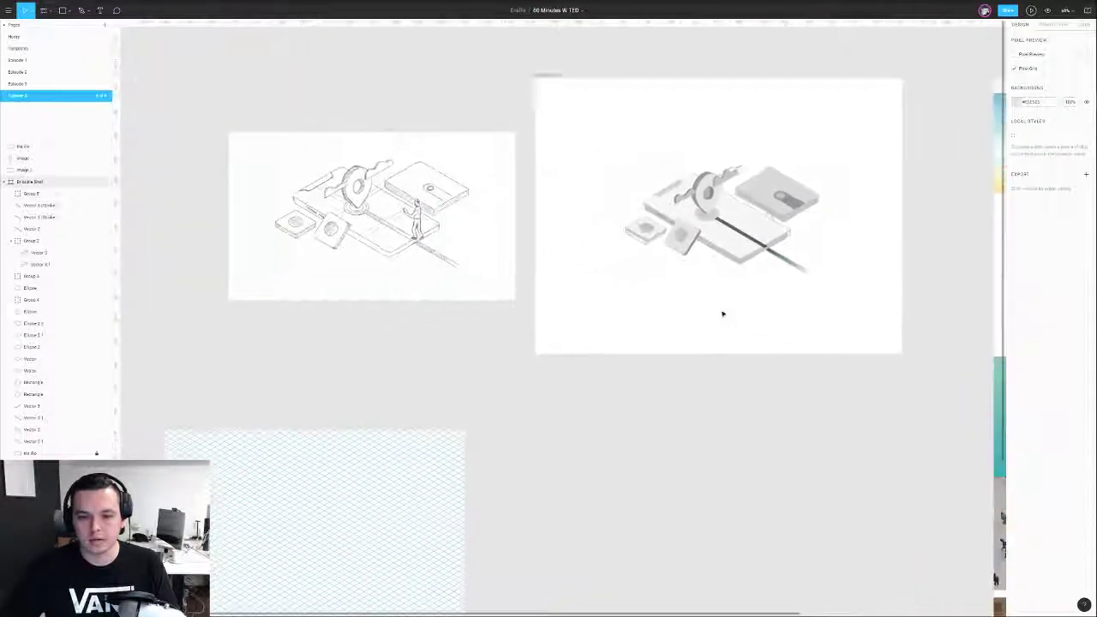
scroll(722, 313, "down", 1)
left_click_drag(443, 229, 345, 237)
left_click_drag(603, 145, 835, 301)
left_click(834, 301)
left_click_drag(563, 290, 741, 178)
- Duplicate the illustration frame and place the copy directly below the original sketch image
scroll(703, 199, "down", 2)
left_click_drag(580, 343, 173, 284)
left_click(731, 43)
left_click_drag(731, 43, 408, 205)
left_click_drag(676, 191, 443, 225)
left_click(530, 140)
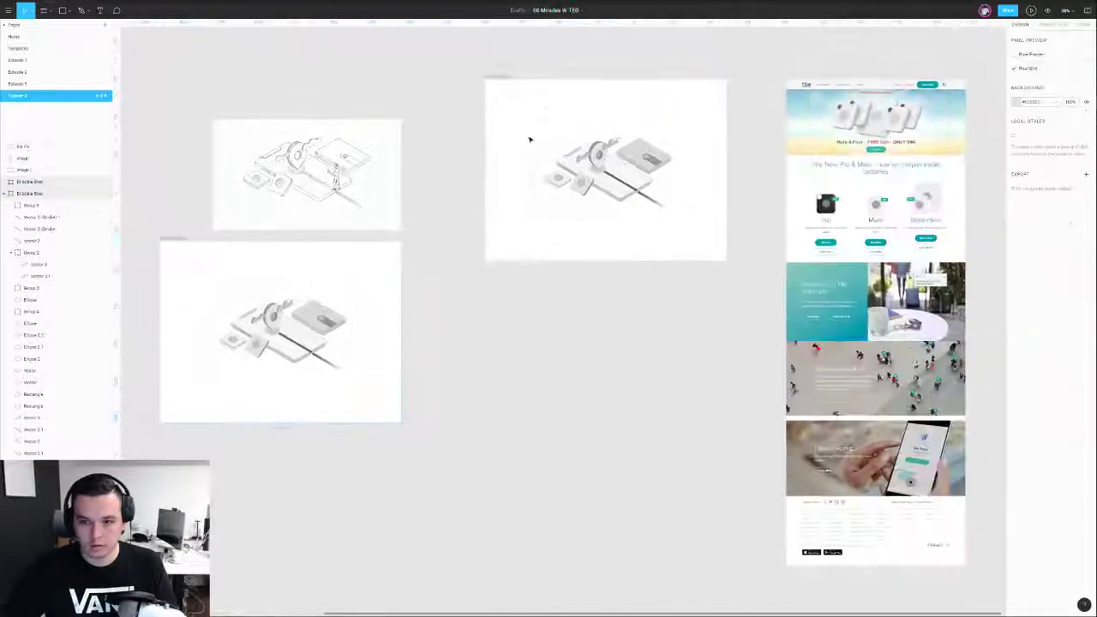
- Remove the reference sketch from behind the gray artwork in the illustration frame next to the website screenshot
right_click(531, 139)
left_click(311, 512)
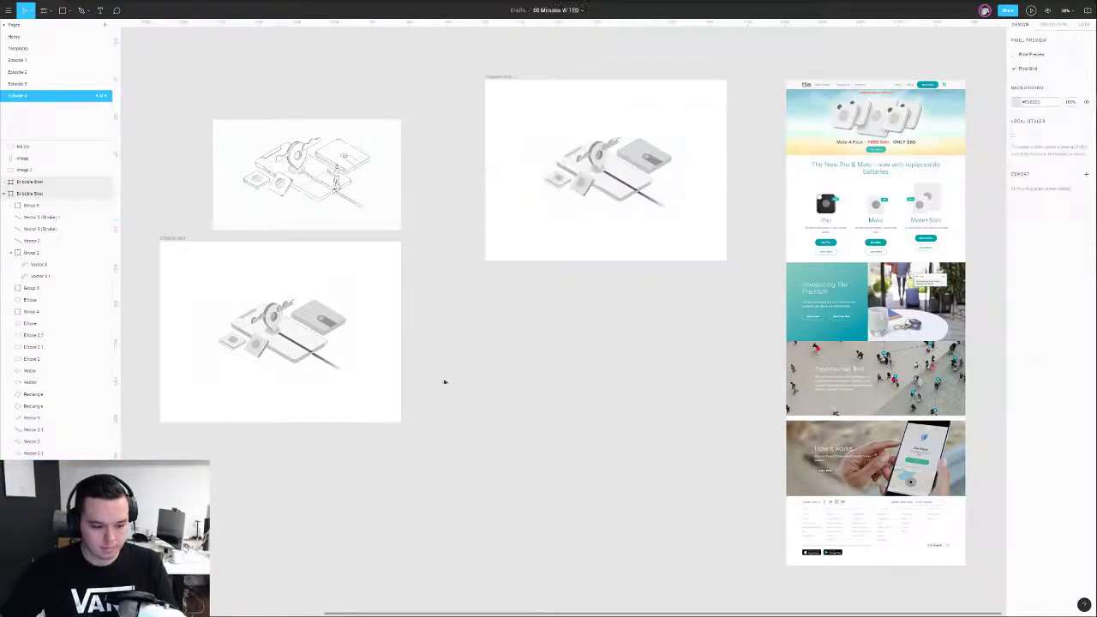
left_click(522, 166)
left_click(535, 256)
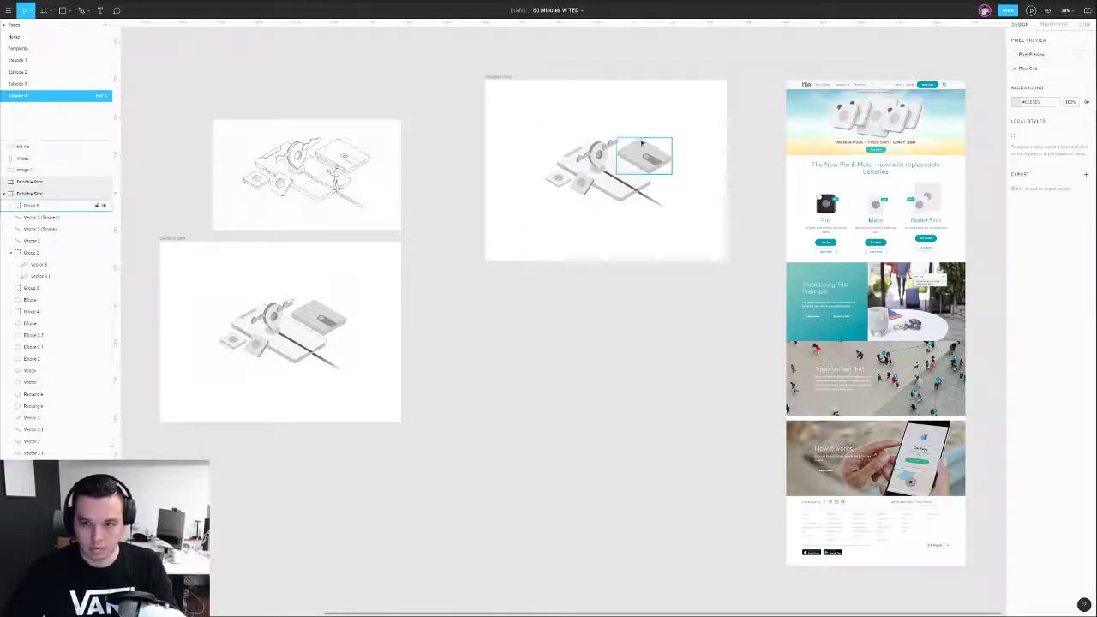
scroll(625, 130, "up", 5)
scroll(580, 210, "down", 5)
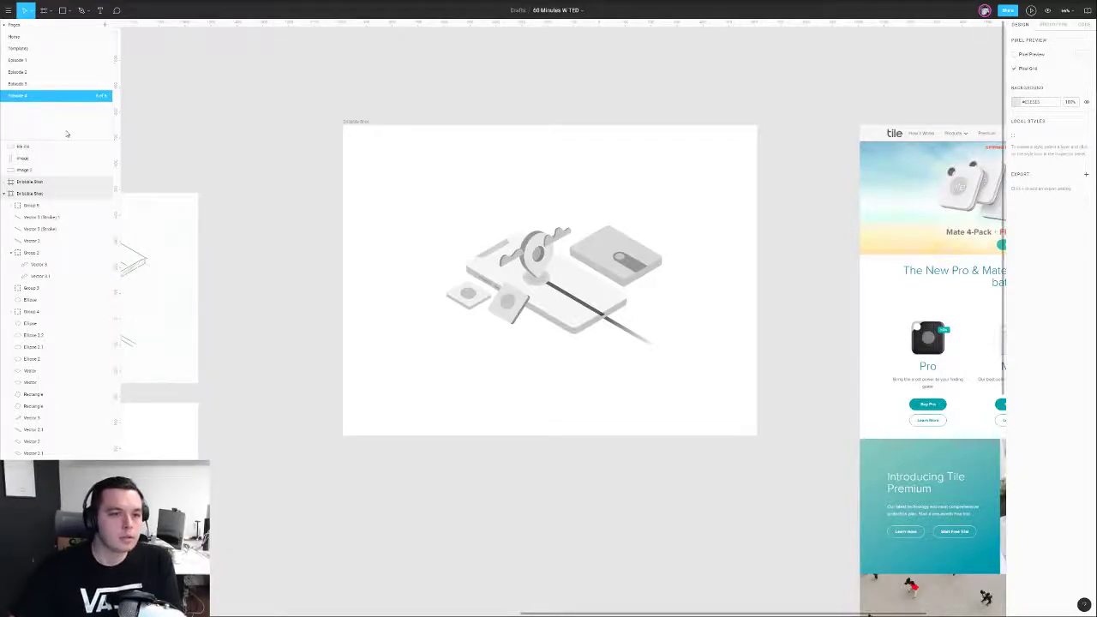
- Switch to the browser, open flatuicolors.com and look through its color palettes
left_click_drag(0, 18, 146, 11)
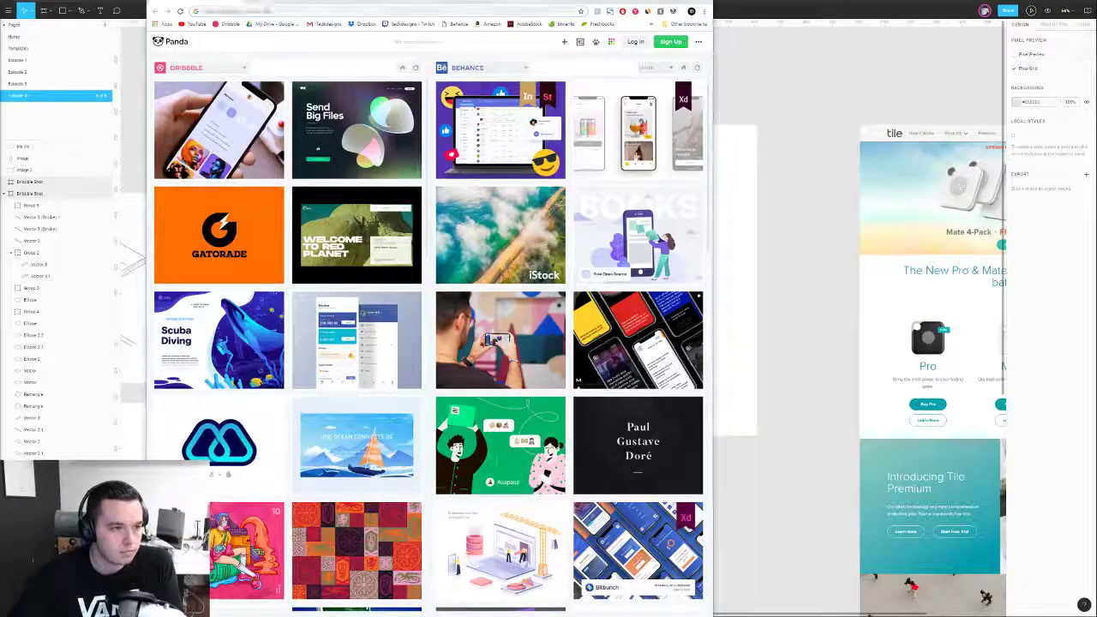
left_click(389, 13)
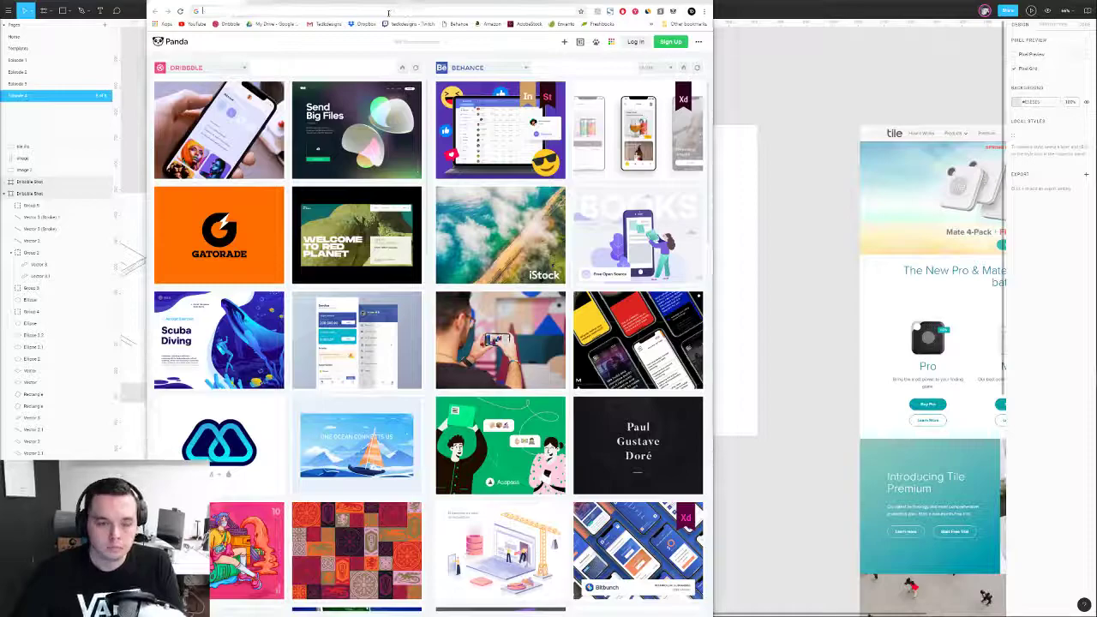
type("flat colo")
left_click(317, 41)
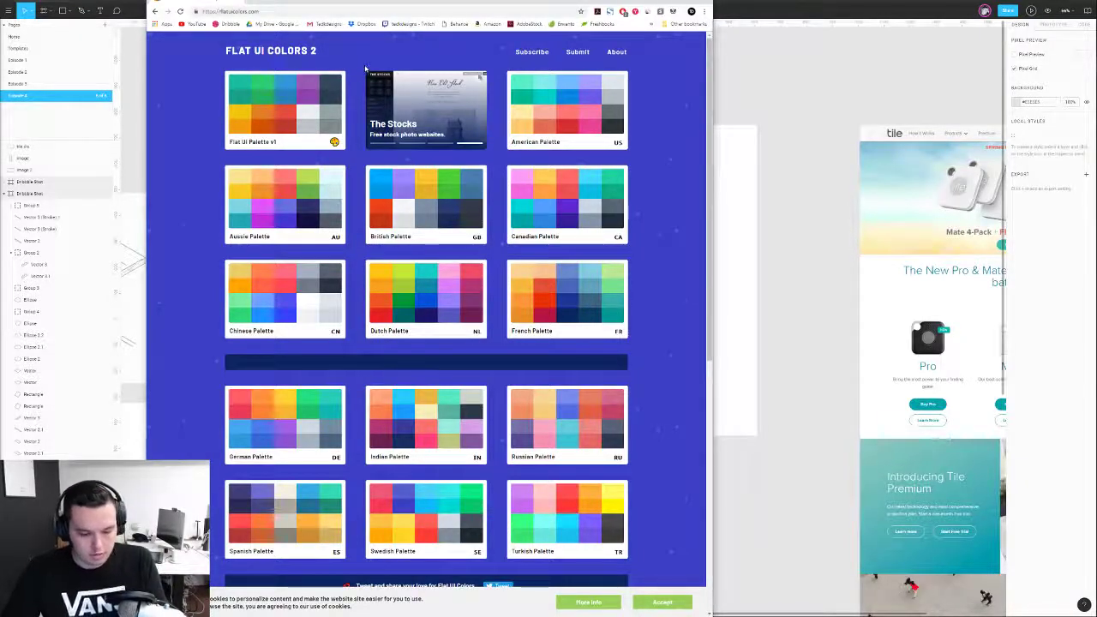
scroll(343, 68, "down", 5)
scroll(385, 81, "up", 5)
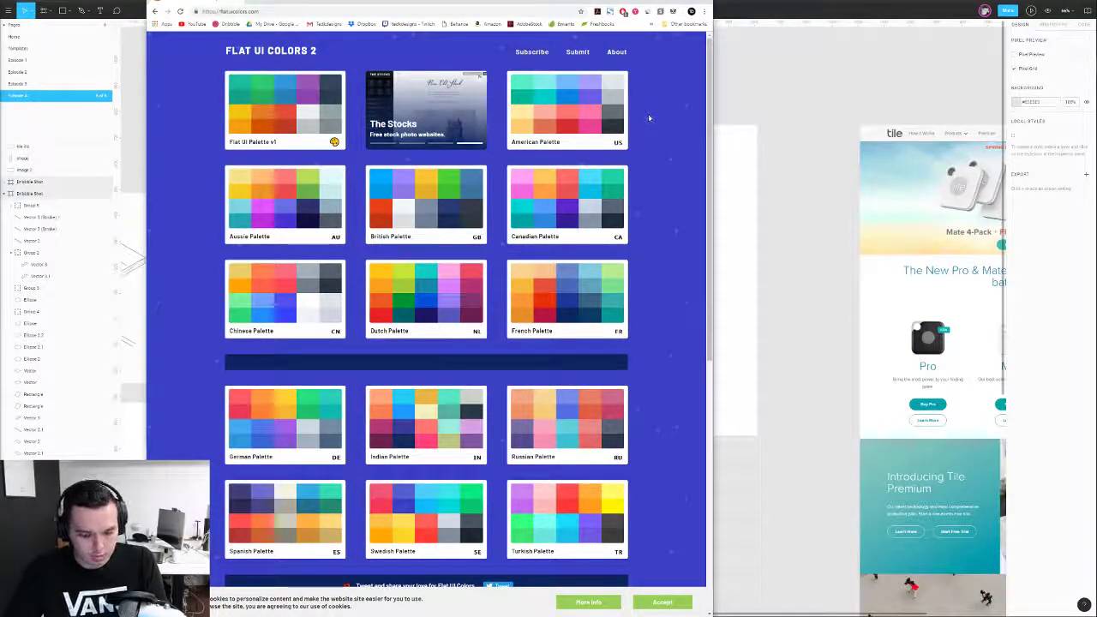
- Capture a screenshot of the Flat UI Colors palette overview and return to the Figma file
key("Print")
left_click_drag(164, 36, 708, 591)
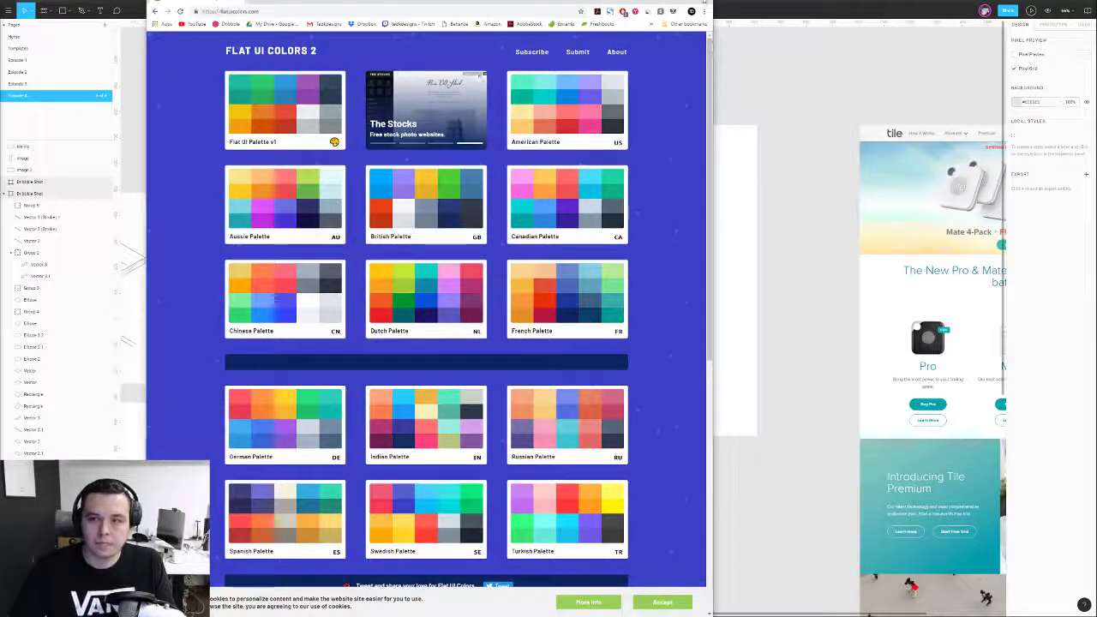
left_click(703, 1)
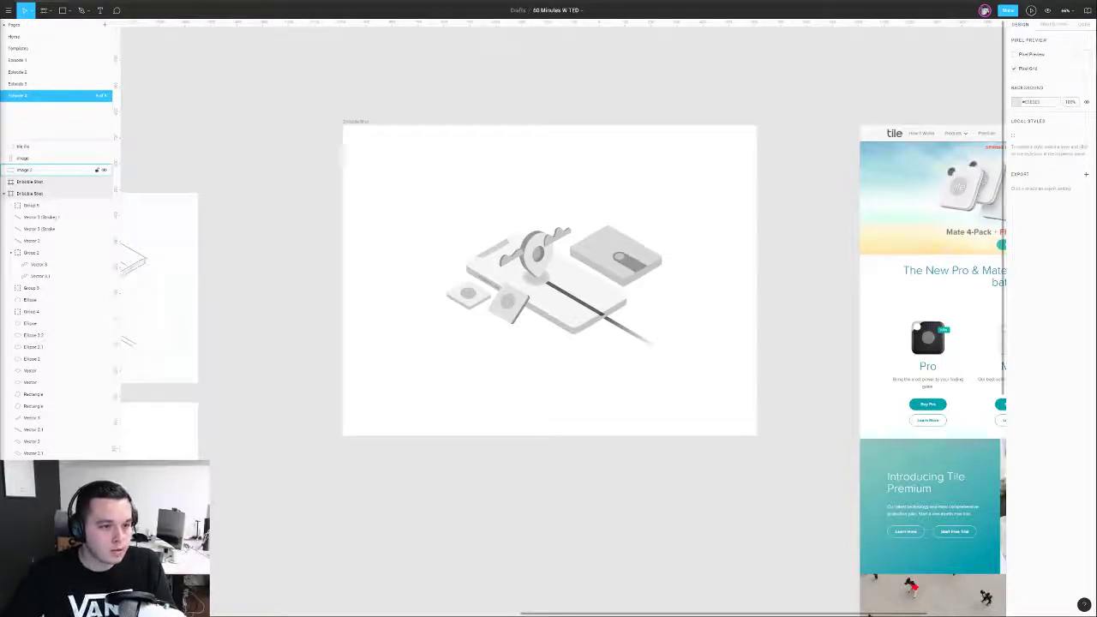
- Paste the palette screenshot onto the canvas, scale it down and place it just above the illustration frame
scroll(235, 163, "down", 5)
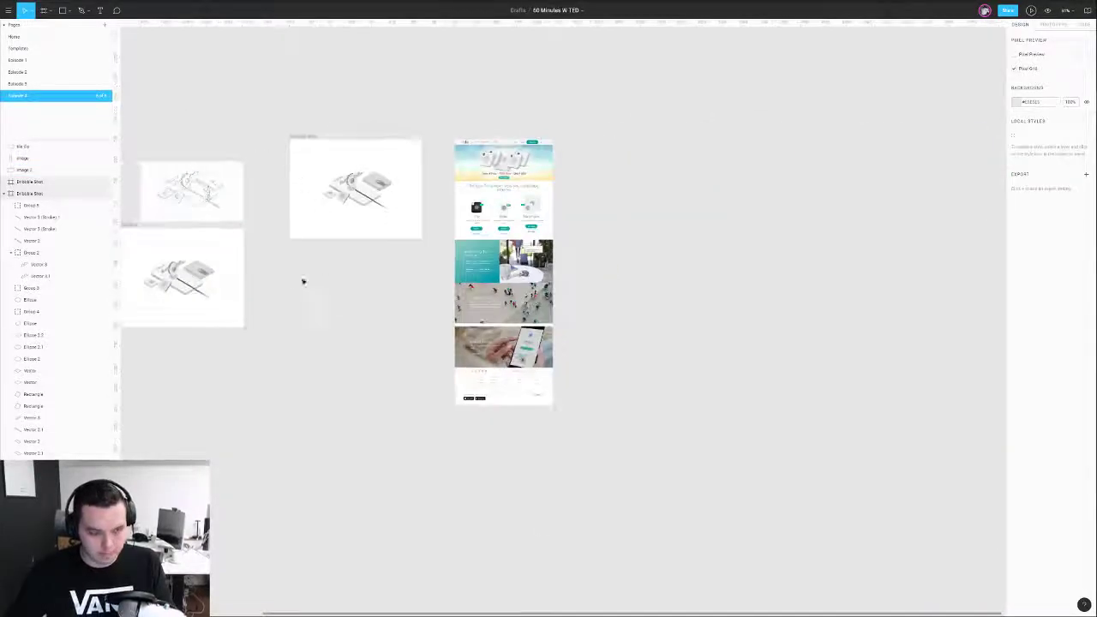
key("ctrl+v")
left_click_drag(565, 303, 349, 289)
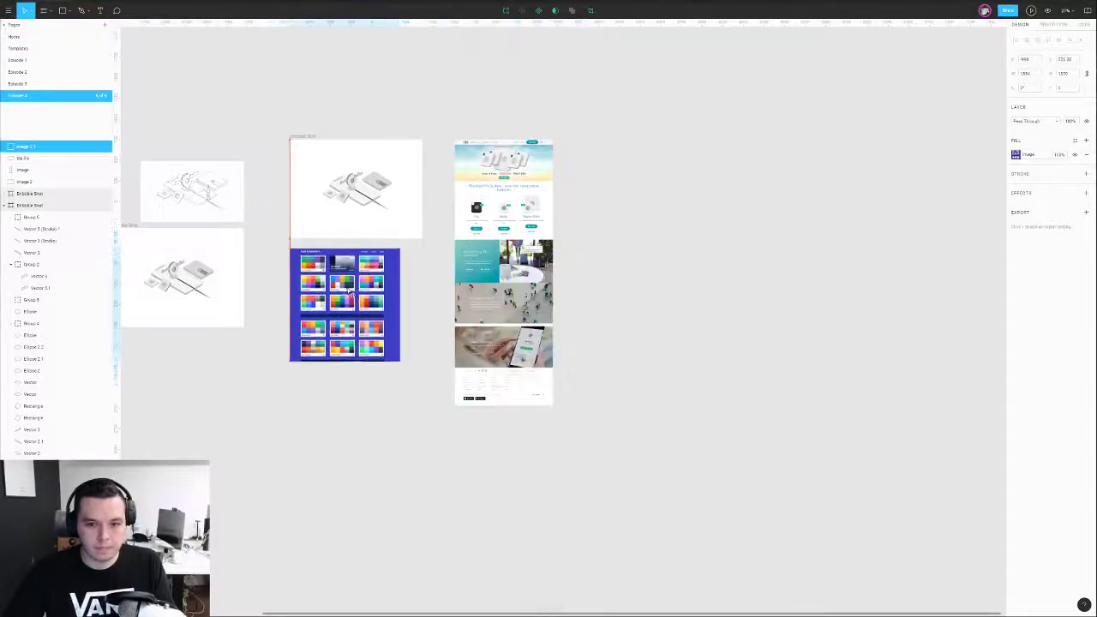
scroll(386, 281, "up", 5)
left_click_drag(420, 290, 522, 400)
left_click_drag(470, 472, 349, 149)
left_click_drag(349, 149, 463, 388)
left_click_drag(464, 387, 653, 199)
left_click_drag(653, 199, 450, 135)
left_click_drag(568, 378, 487, 365)
- Create a row of five equal gray circles below the illustration and distribute them evenly
key("o")
mouse_move(293, 391)
left_mouse_down()
mouse_move(318, 412)
mouse_move(306, 401)
mouse_move(396, 395)
mouse_move(294, 388)
left_mouse_up()
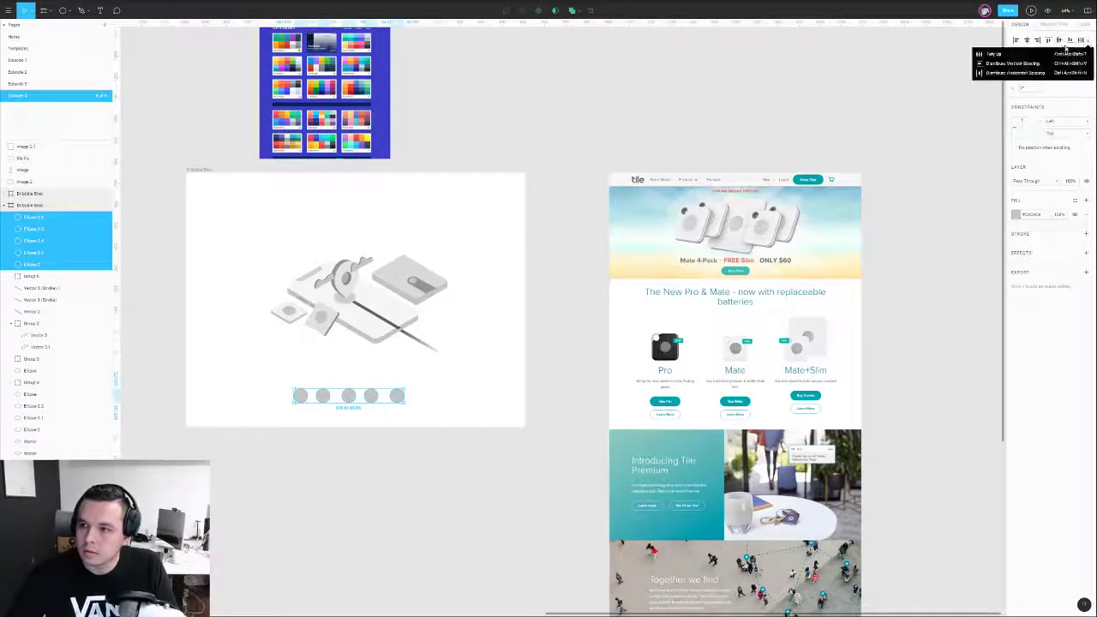
left_click(1059, 42)
left_click(315, 400)
- Color the first two circles light green and teal blue by sampling the website's Tile Premium banner
left_click(302, 399)
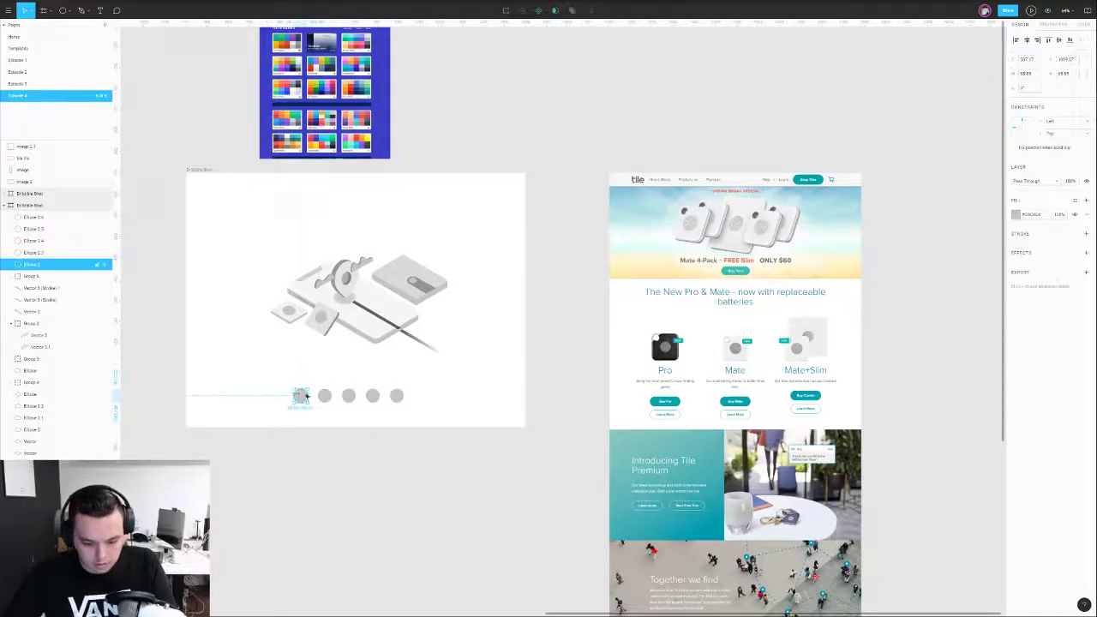
key("i")
left_click(710, 435)
left_click(324, 394)
key("i")
left_click(722, 532)
left_click(487, 451)
- Color the third circle dark gray by sampling the tile logo in the website screenshot
left_click(349, 397)
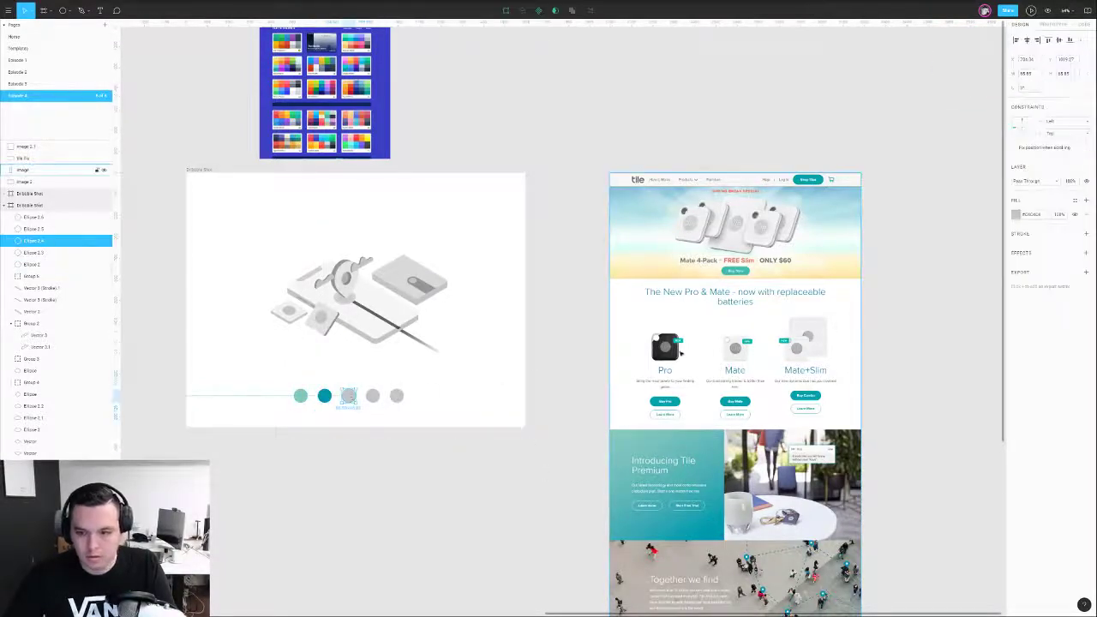
key("i")
left_click(675, 399)
key("i")
left_click(639, 179)
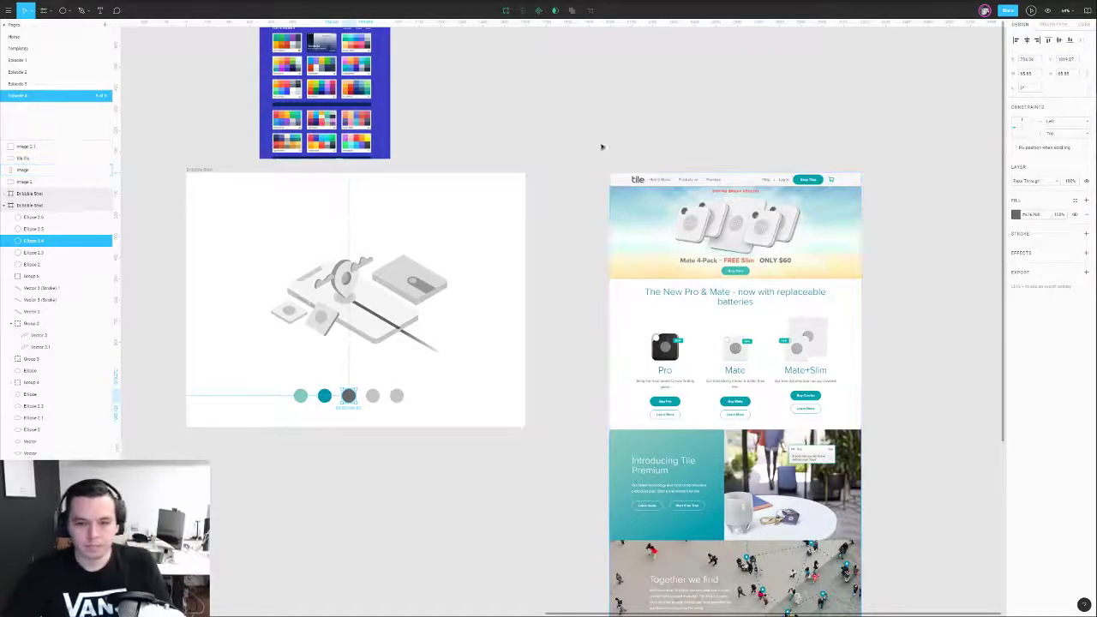
- Color the fourth circle with the Mate+Slim product's light gray and the fifth with the FREE Slim text's red
key("Tab")
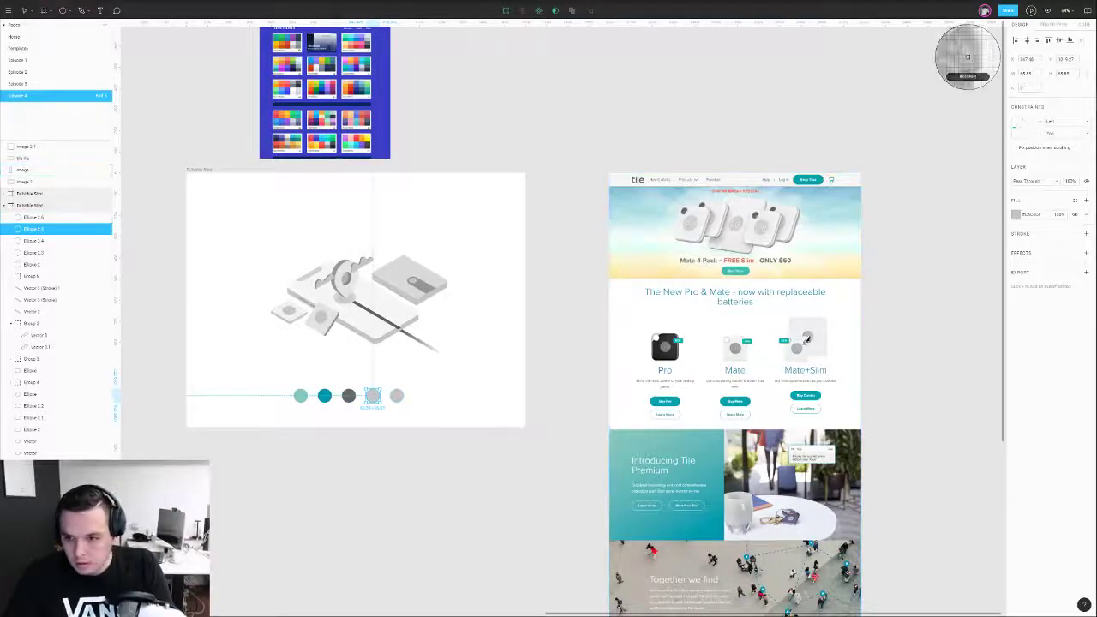
key("Tab")
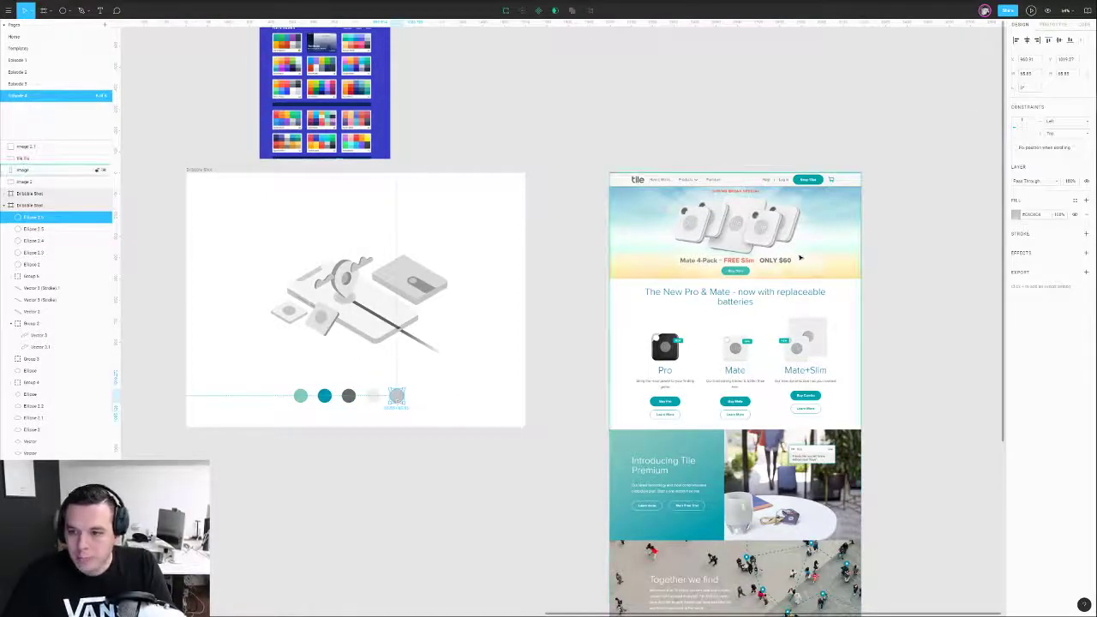
key("i")
left_click(746, 262)
left_click(479, 413)
- Move the row of five color circles further left in the frame and duplicate it as a second row beneath
scroll(412, 392, "up", 5)
left_click_drag(330, 319, 656, 388)
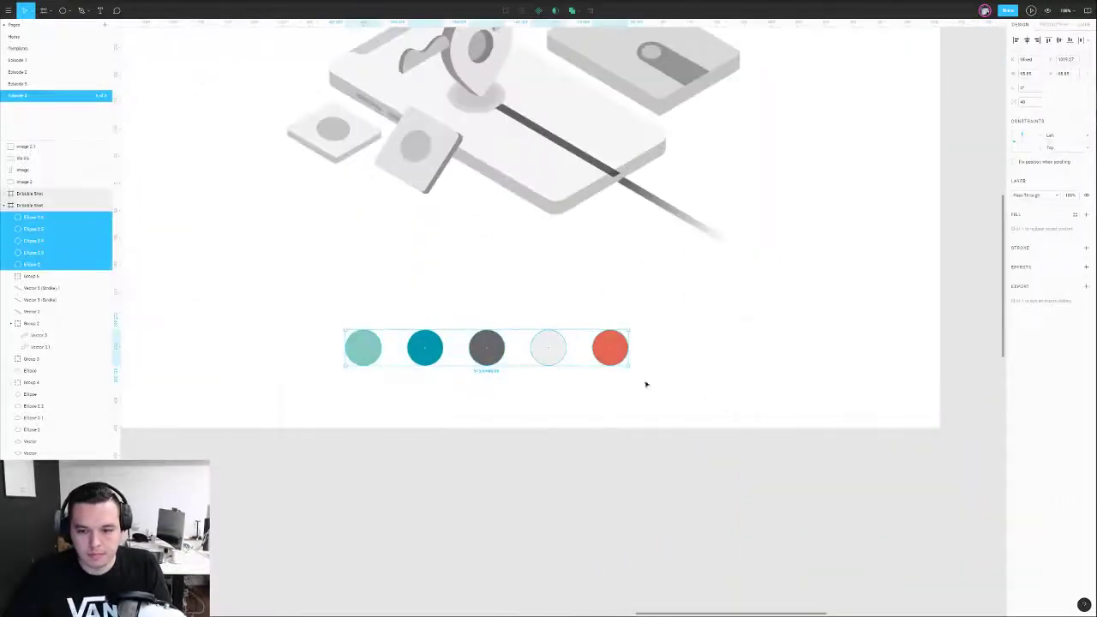
scroll(624, 374, "down", 5)
left_click(648, 360)
left_click_drag(665, 346, 454, 373)
left_click_drag(542, 361, 455, 354)
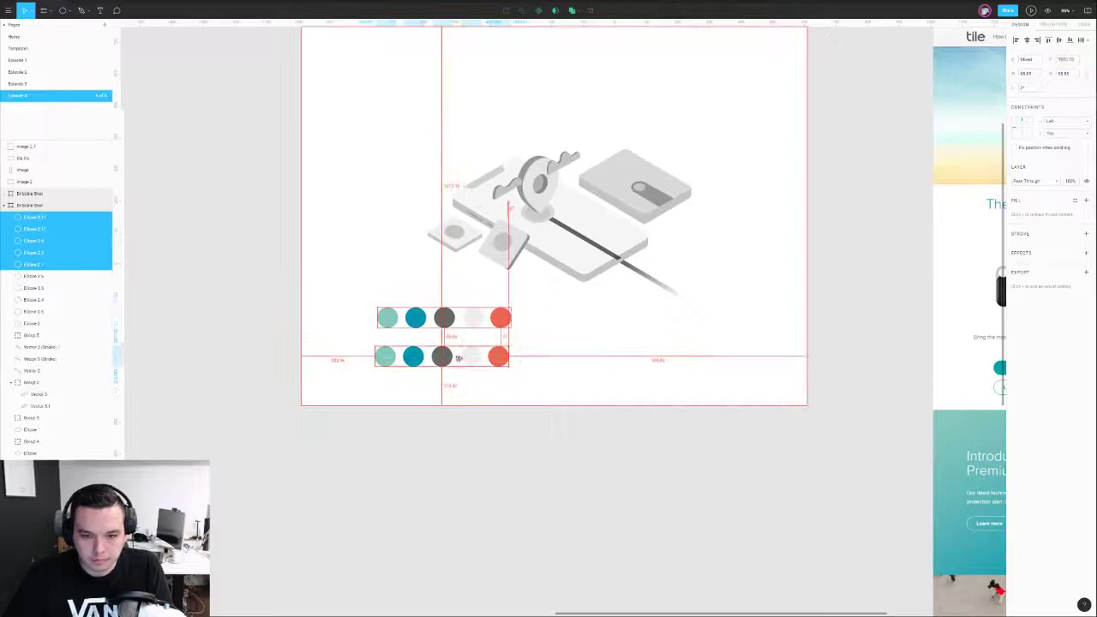
- Recolor the lower row's first circle to a brighter, more saturated turquoise
left_click(386, 355)
scroll(377, 351, "up", 5)
left_click(1016, 214)
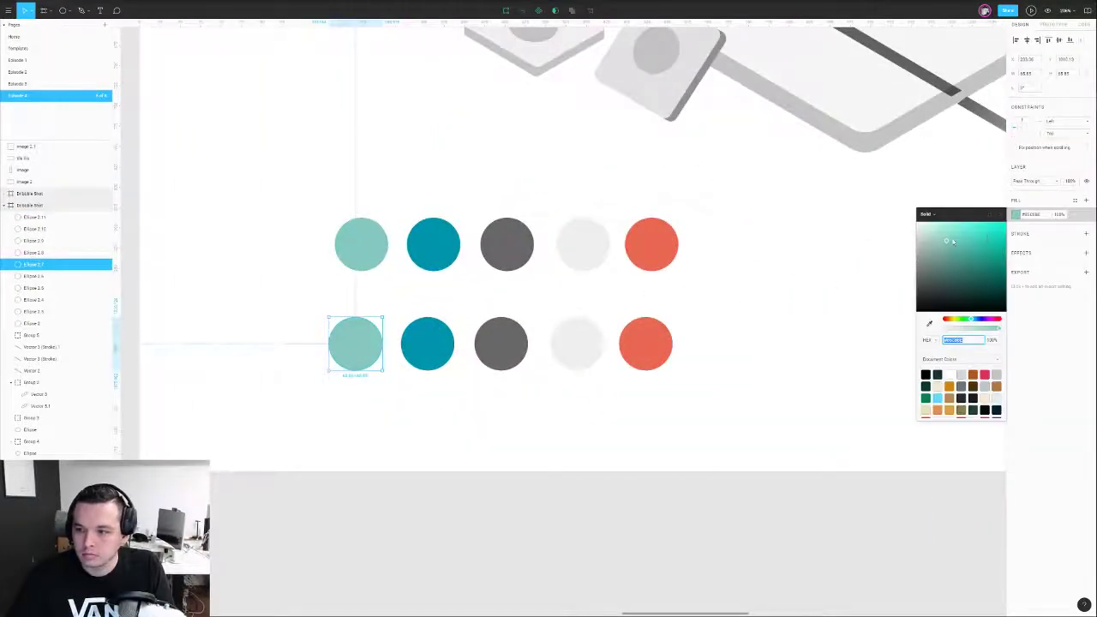
left_click(969, 236)
left_click(965, 231)
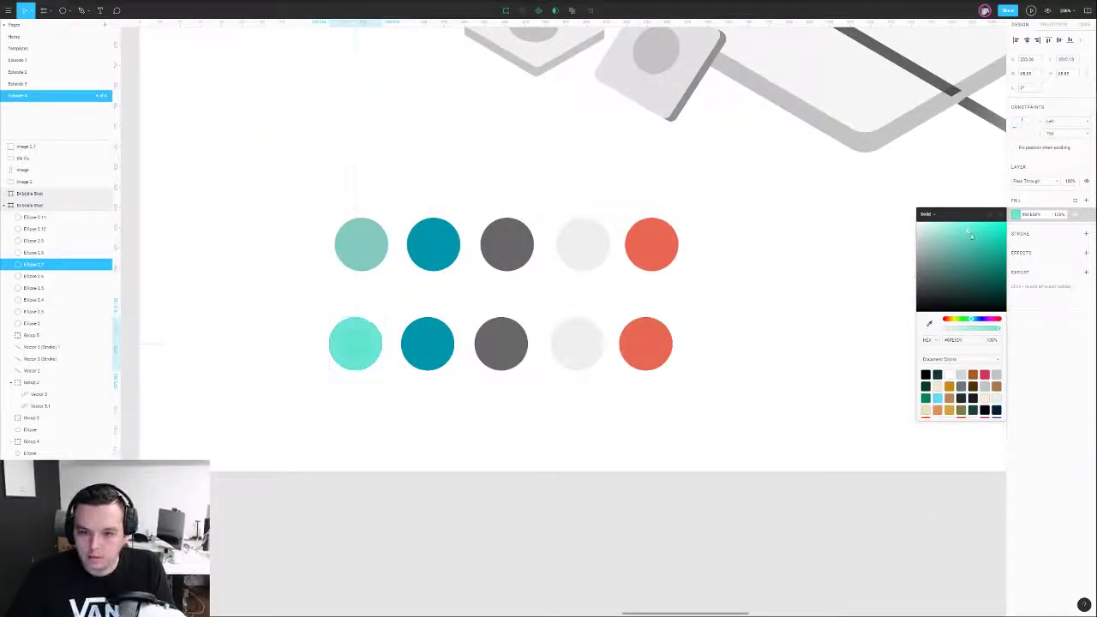
- Recolor the lower row's second circle to a brighter, more saturated cyan
left_click(501, 343)
left_click(570, 340)
left_click(426, 343)
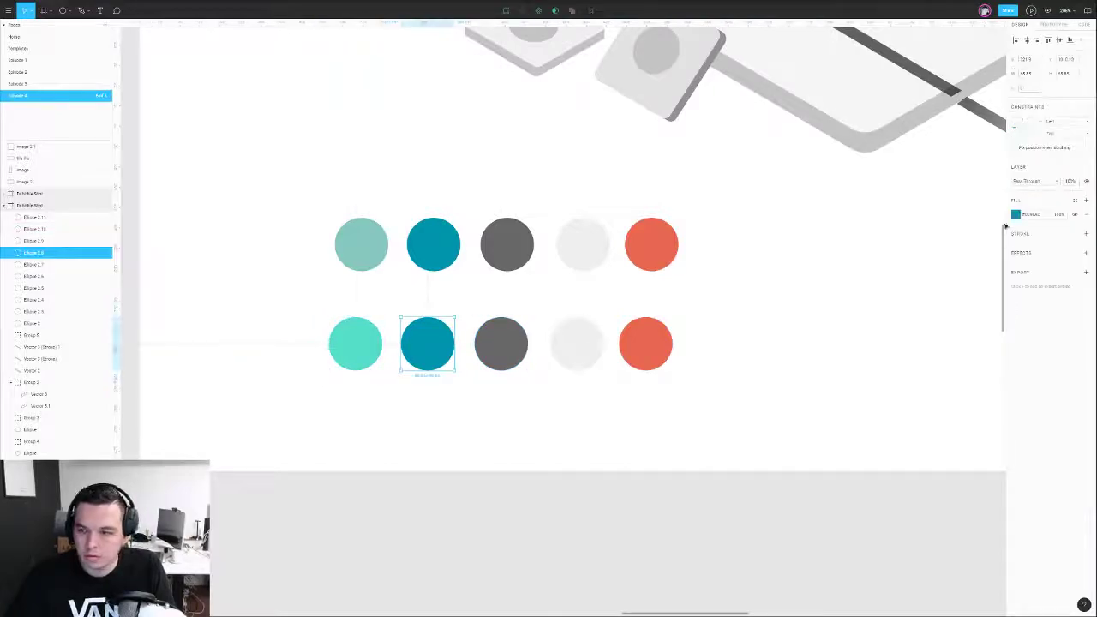
left_click(1017, 215)
left_click_drag(999, 250, 1014, 246)
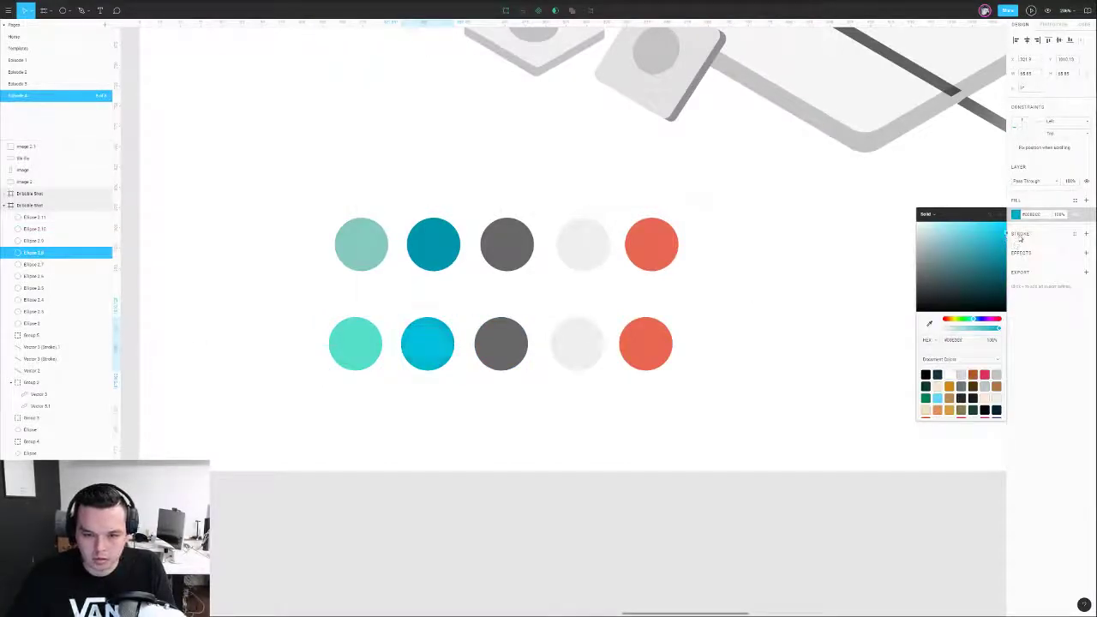
- Duplicate the cyan circle directly beneath itself and recolor the copy to a darker teal based on the upper row's blue circle
left_click_drag(462, 341, 462, 403)
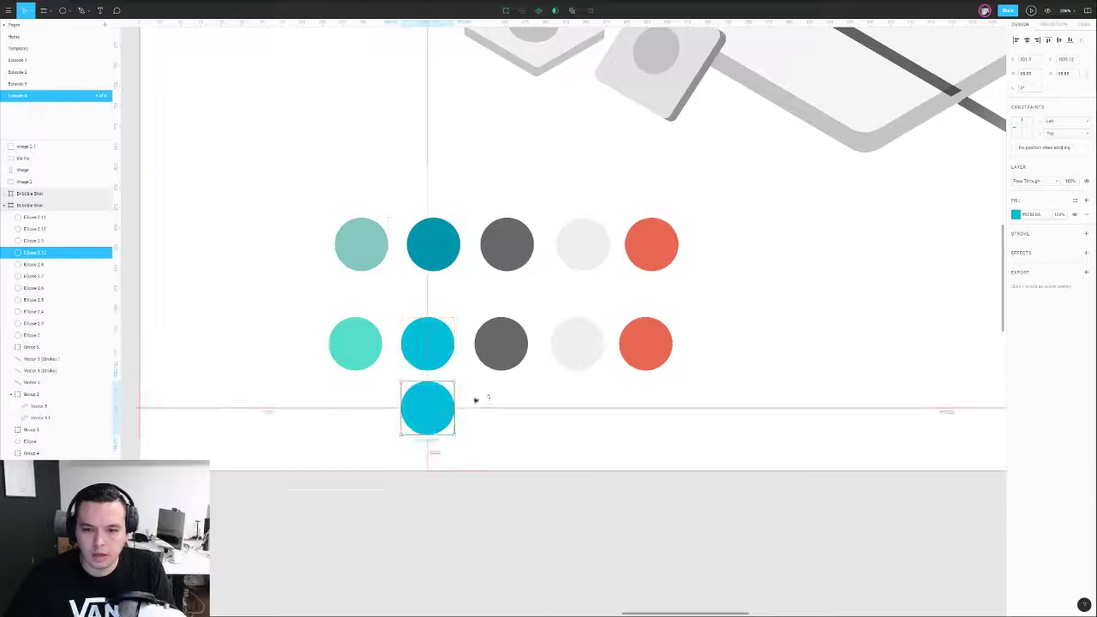
key("i")
left_click(434, 249)
left_click(1018, 215)
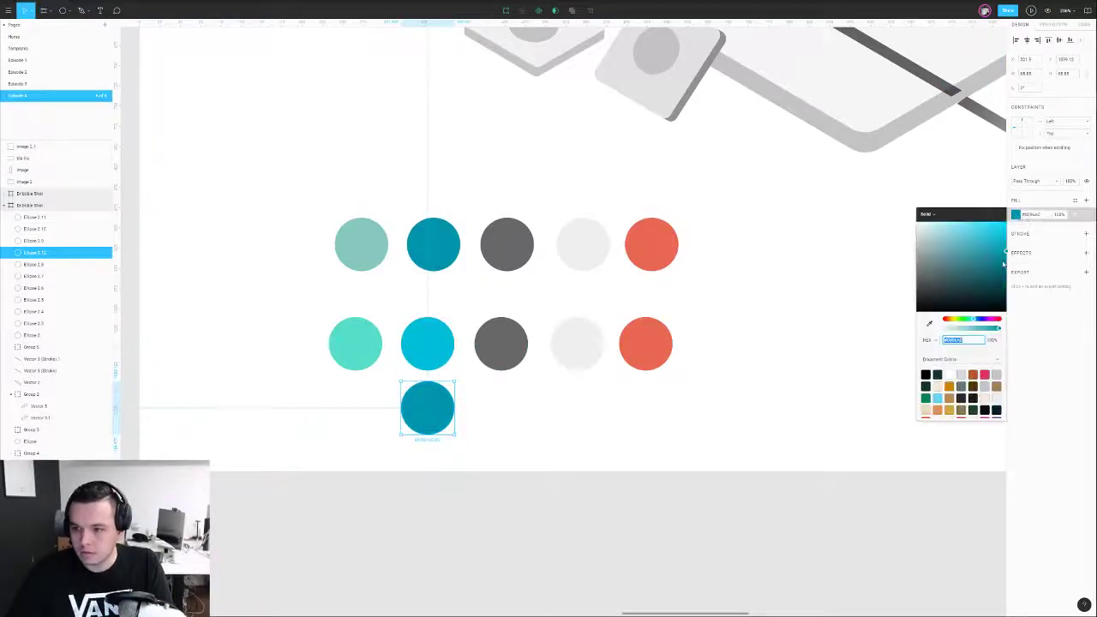
left_click(994, 244)
left_click_drag(976, 252, 1036, 274)
- Recolor the lower row's third circle from dark gray to a dark navy purple
left_click(514, 323)
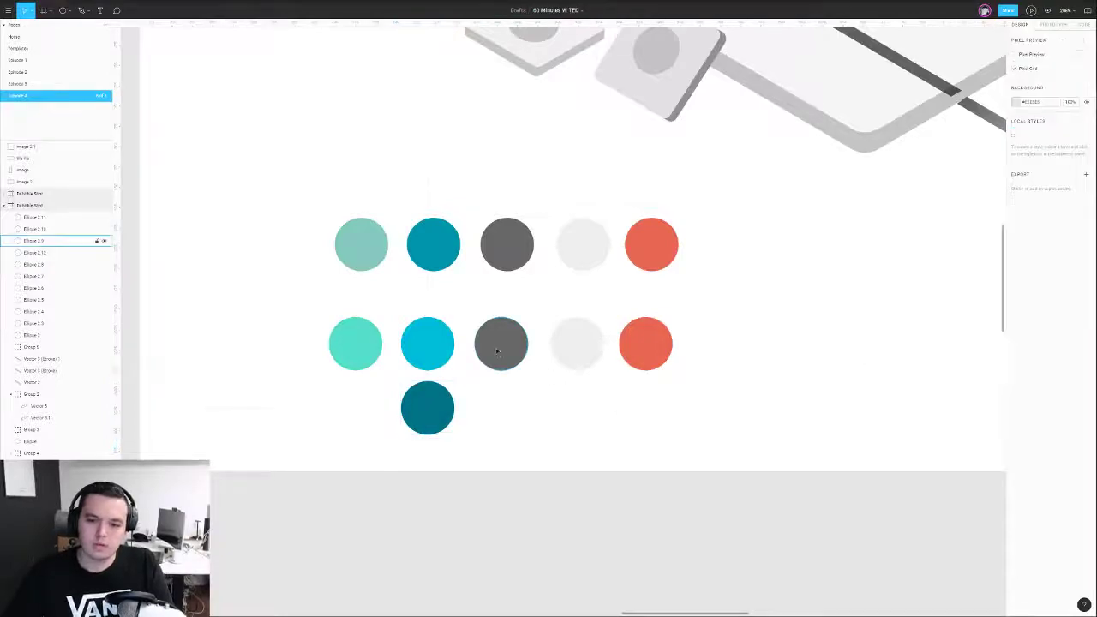
left_click(1016, 216)
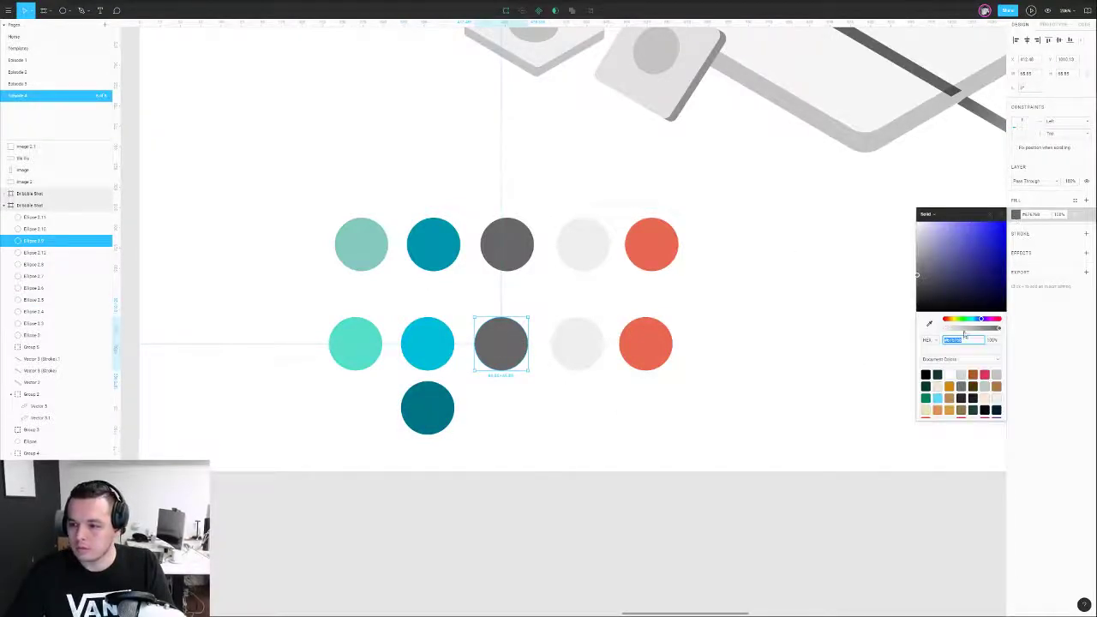
left_click_drag(928, 287, 948, 282)
- Shift the lower row's fourth circle to a lighter, near-white gray with a teal hue
left_click(597, 358)
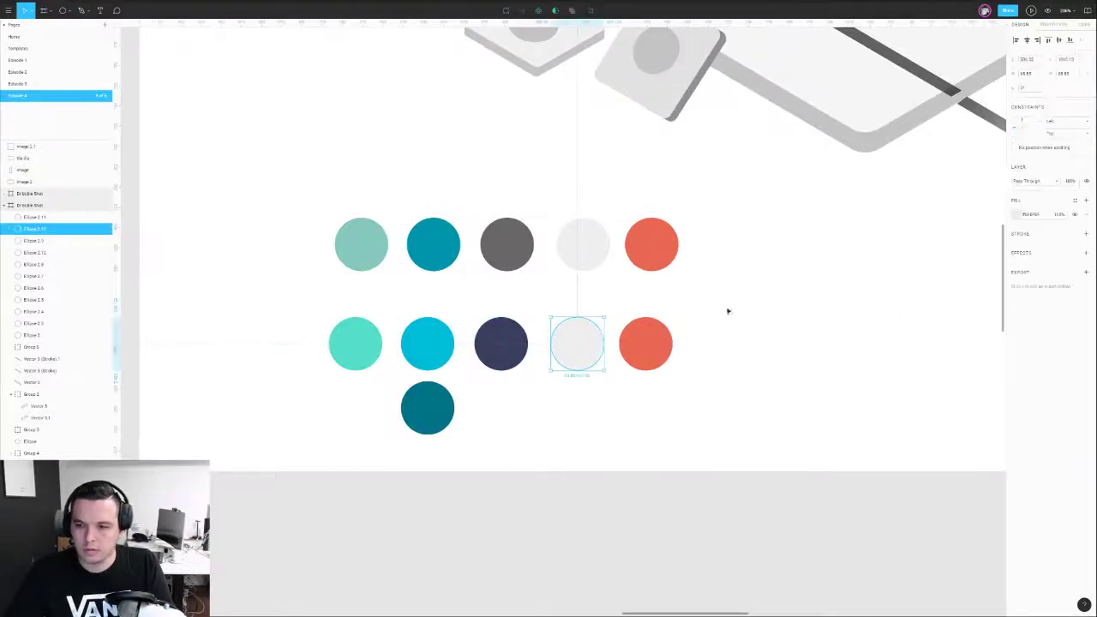
left_click(1013, 217)
left_click_drag(930, 238, 911, 228)
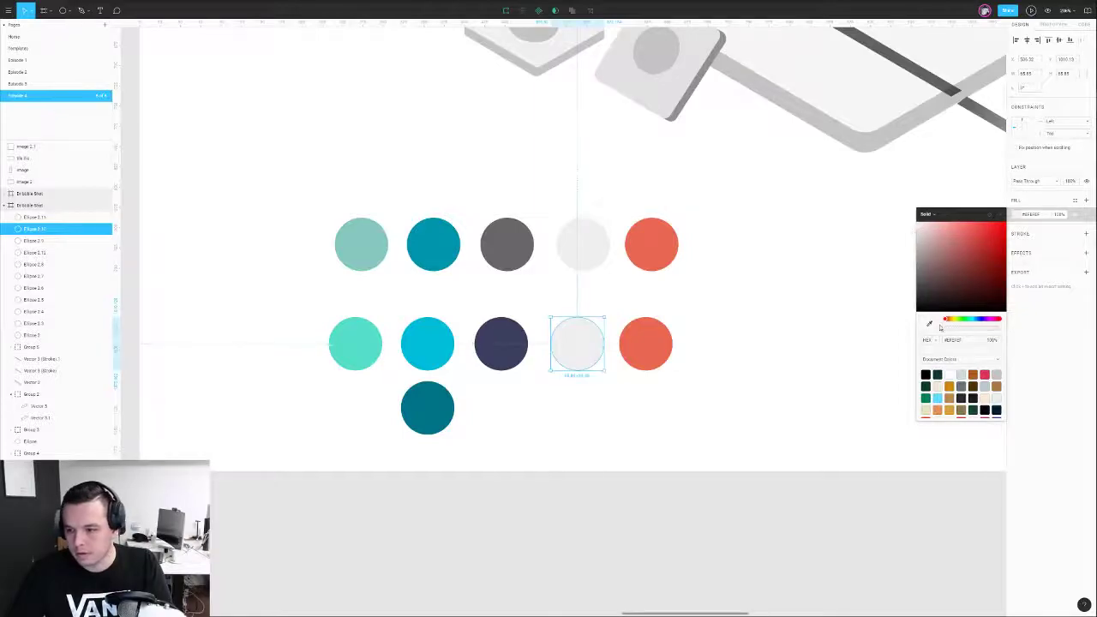
left_click_drag(961, 323, 972, 323)
left_click_drag(919, 236, 911, 236)
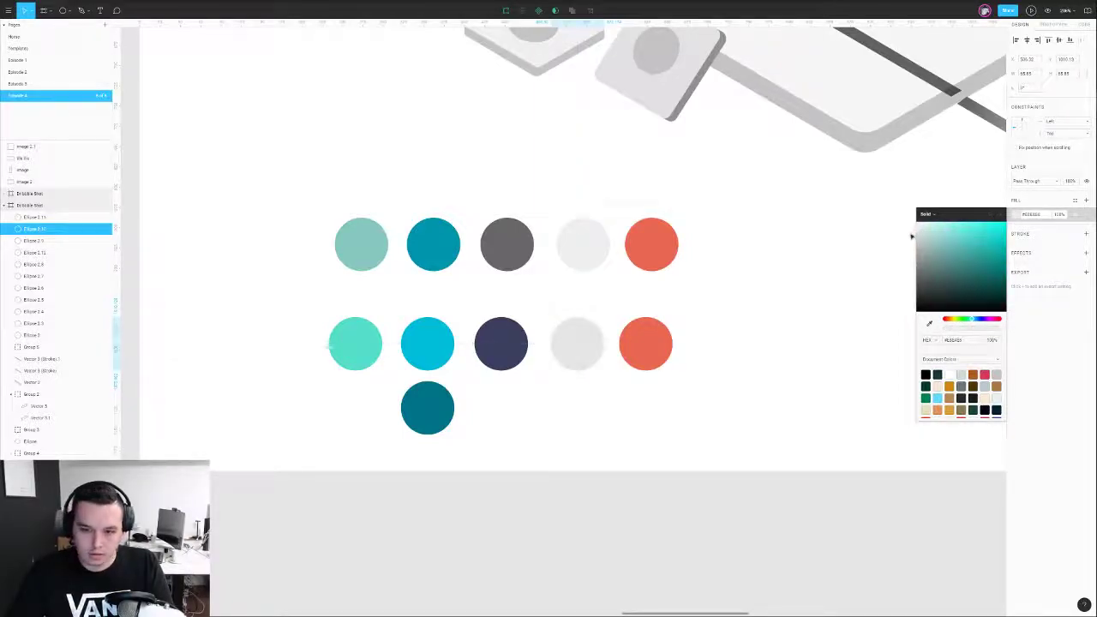
left_click(805, 279)
- Recolor the lower row's fifth circle to a brighter, more saturated red
left_click(646, 344)
left_click(1015, 215)
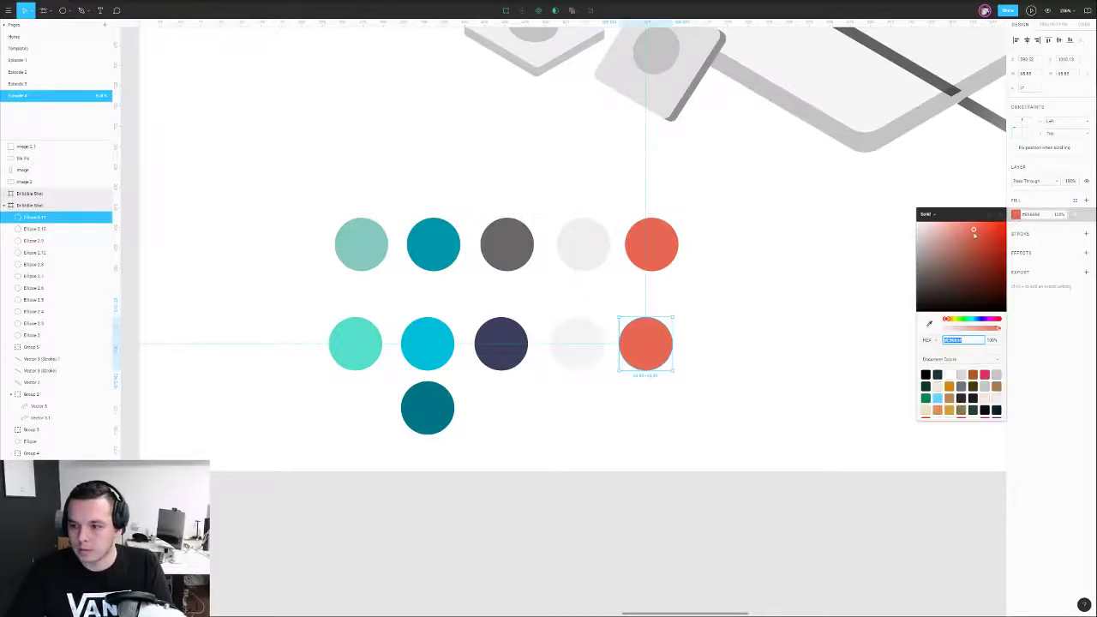
left_click_drag(974, 235, 989, 231)
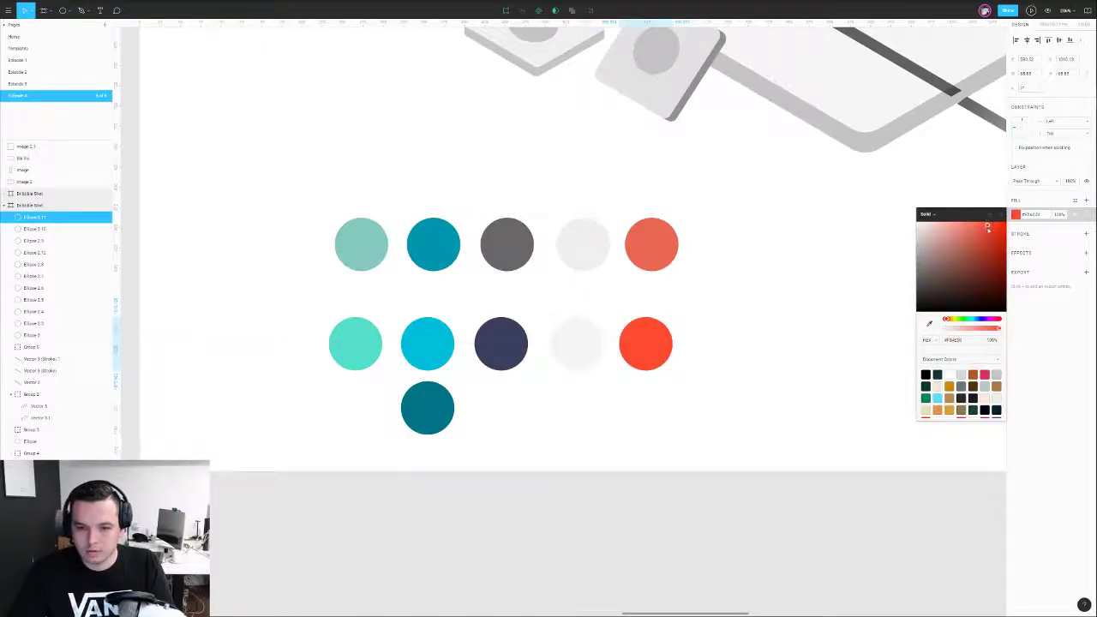
left_click(766, 311)
- Move the dark teal circle up so it partly overlaps the cyan circle and group the two
scroll(762, 303, "down", 4)
mouse_move(524, 358)
left_mouse_down()
mouse_move(538, 325)
mouse_move(529, 318)
mouse_move(466, 318)
mouse_move(509, 300)
mouse_move(540, 350)
left_mouse_up()
key("ctrl+g")
- Shift the lower row's circles left in stages to space them evenly around the overlapping cyan and teal pair
left_click(468, 318)
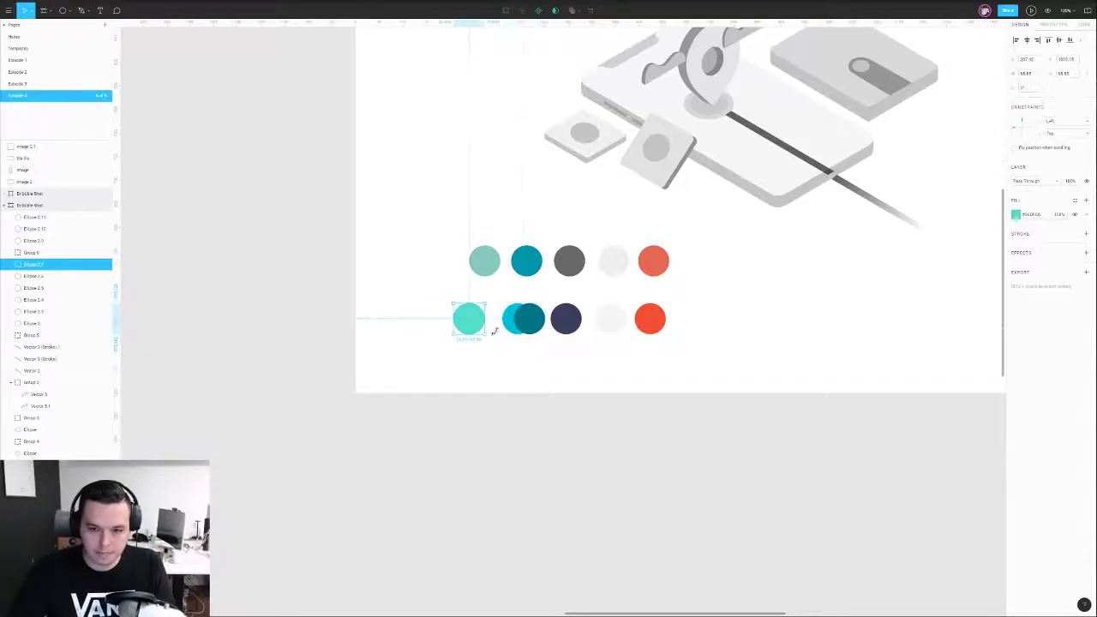
left_click(514, 318, "shift")
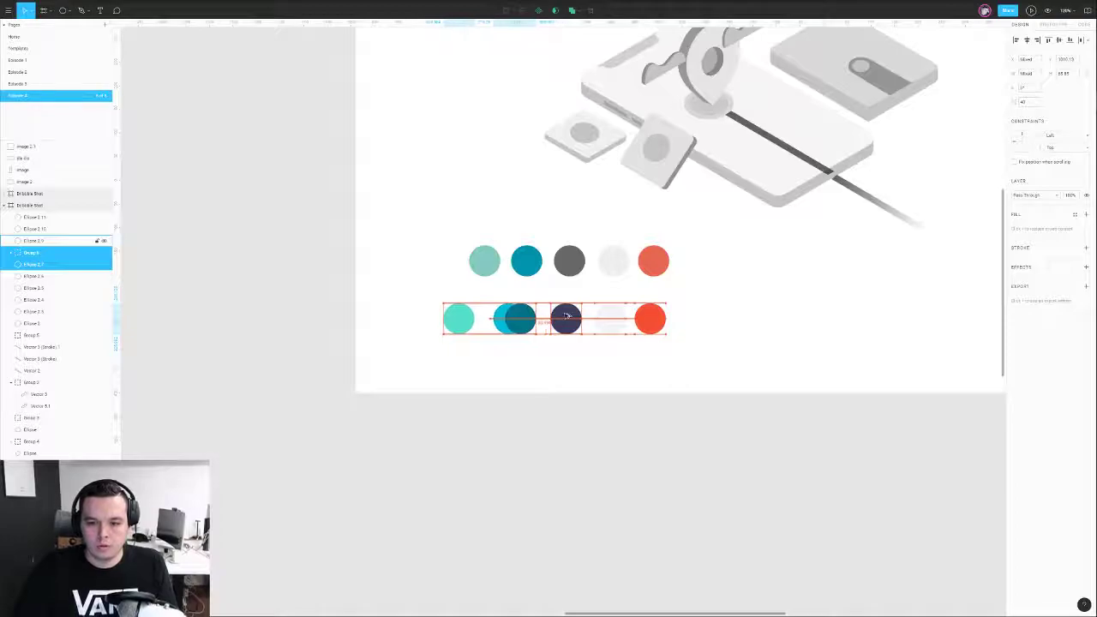
left_click_drag(430, 320, 572, 326)
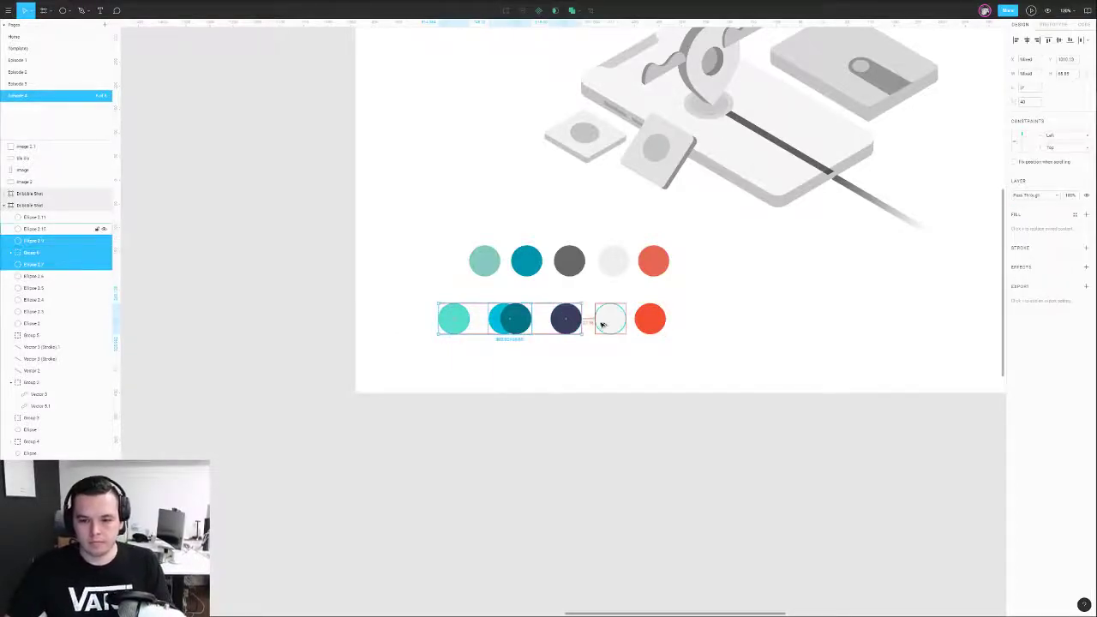
key("Right")
key("Right")
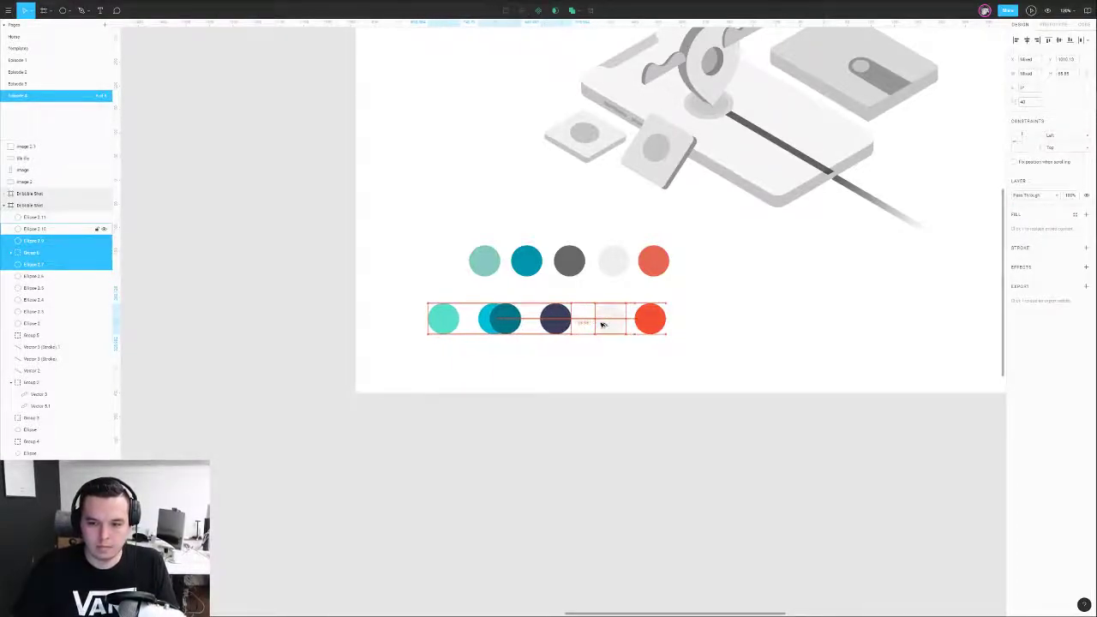
left_click_drag(390, 305, 615, 326)
key("shift+Left")
key("shift+Left")
- Group each row of color circles and move the original muted row out of the frame, below it
left_click_drag(703, 308, 414, 348)
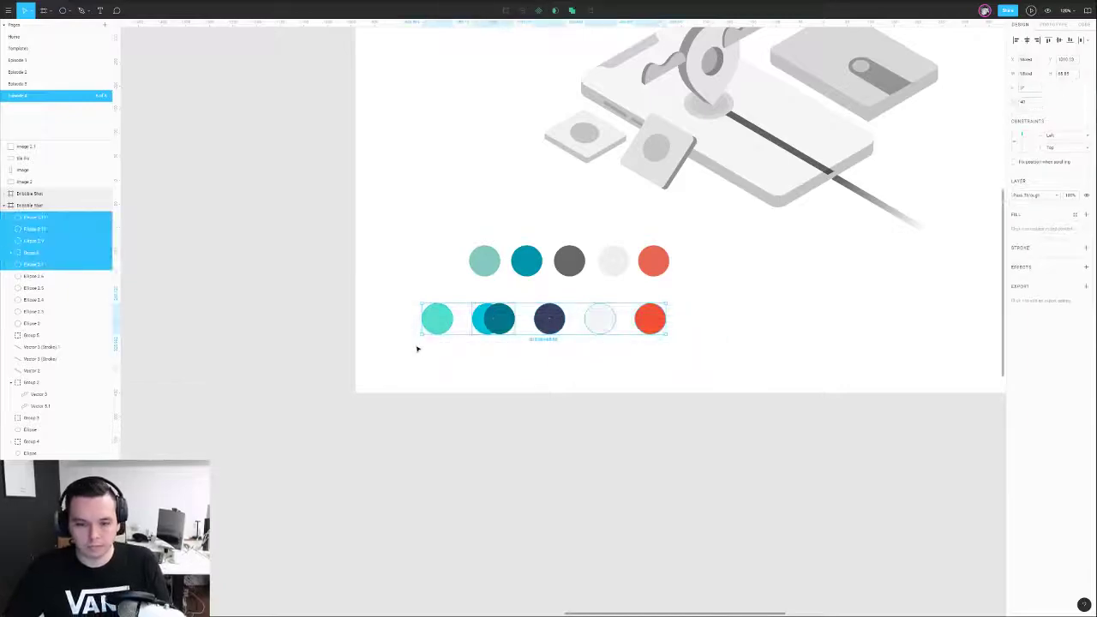
key("ctrl+g")
scroll(568, 364, "down", 3)
left_click(576, 352)
left_click_drag(502, 302, 558, 415)
key("ctrl+g")
left_click_drag(557, 341, 663, 343)
- Position the bright palette row centrally beneath the illustration inside the frame and ungroup it
left_click_drag(791, 317, 755, 339)
scroll(746, 350, "up", 1)
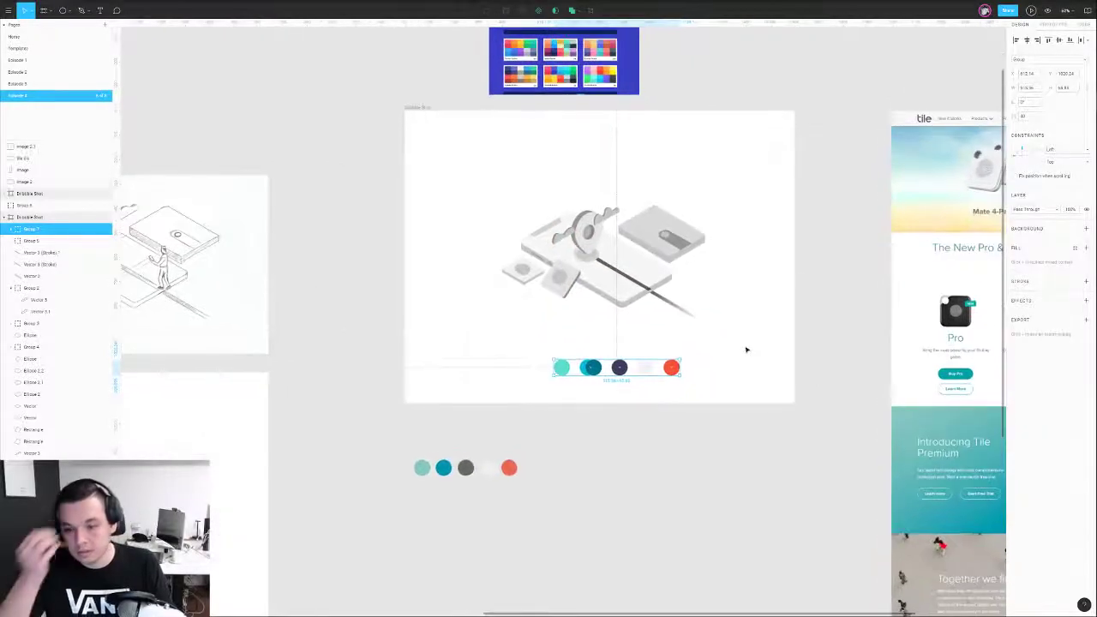
key("ctrl+shift+g")
left_click_drag(647, 374, 638, 370)
- Enlarge the whole gray illustration within the frame and move the palette row slightly lower
left_click_drag(748, 219, 492, 332)
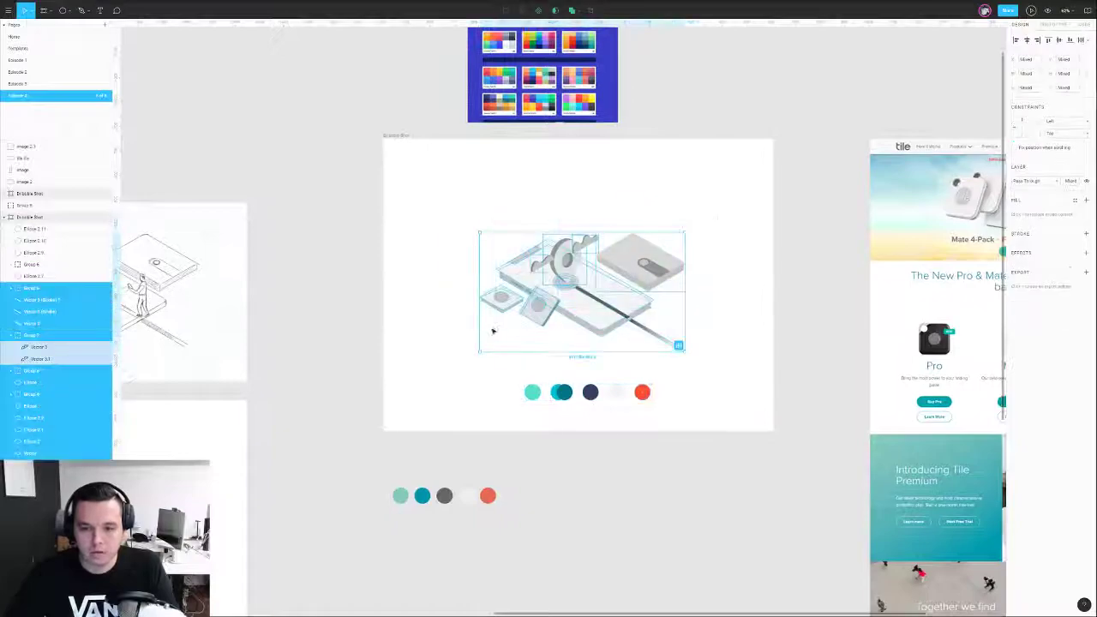
key("ctrl+g")
left_click_drag(590, 233, 590, 207)
left_click_drag(469, 393, 695, 414)
left_click_drag(611, 393, 606, 403)
- Smooth the lower outer edge of the location pin's dark side by adjusting its anchor points near the tip
left_click(560, 287)
double_click(561, 251)
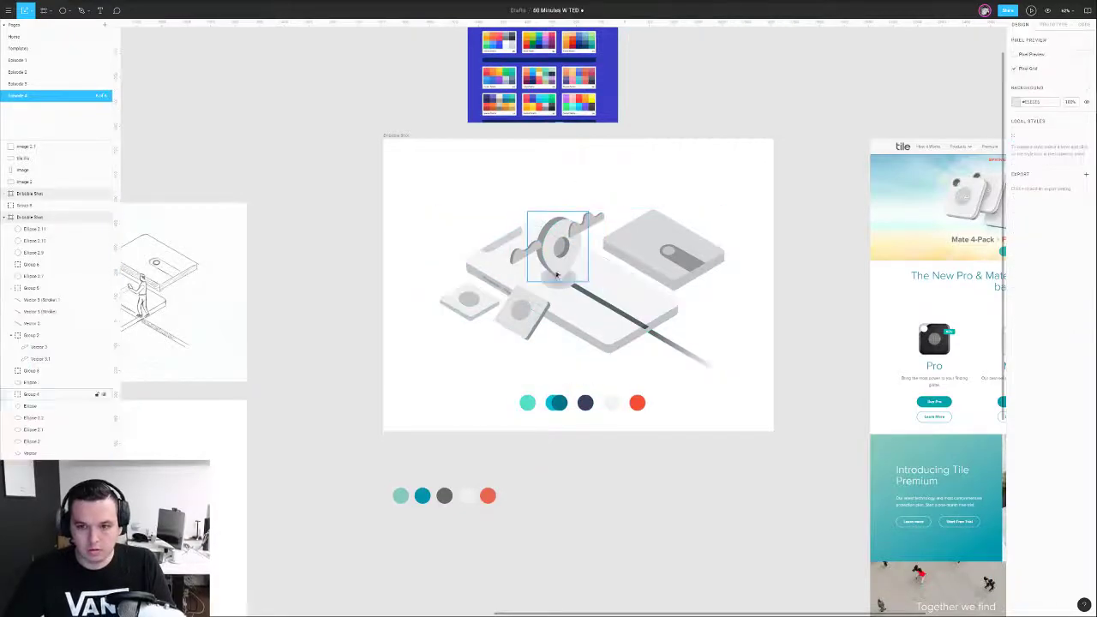
scroll(540, 240, "up", 5)
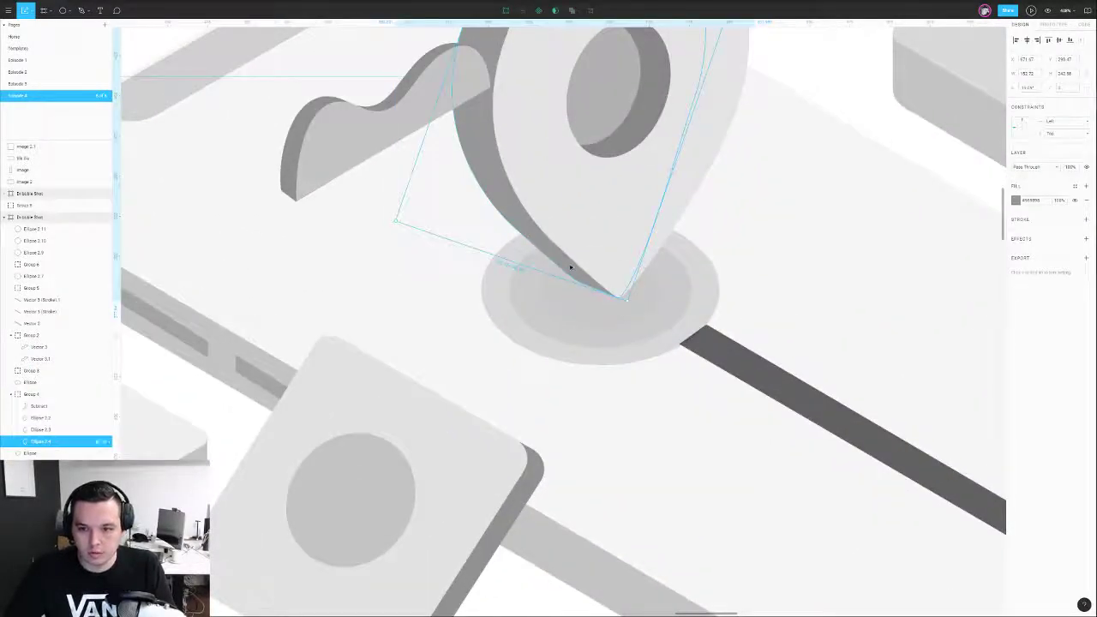
double_click(570, 268)
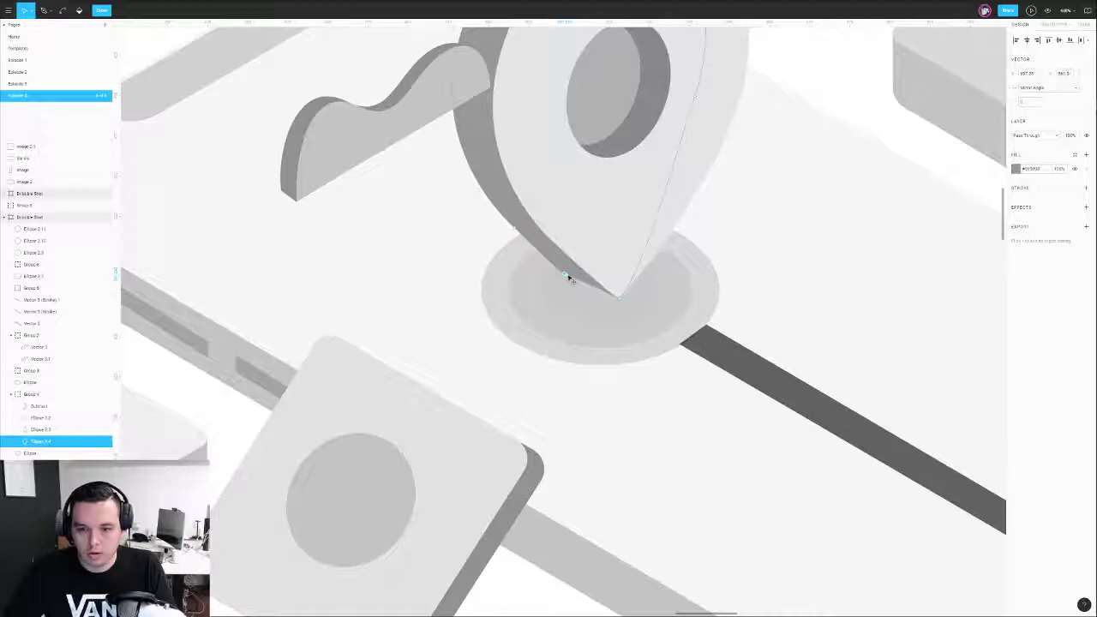
scroll(568, 279, "down", 10)
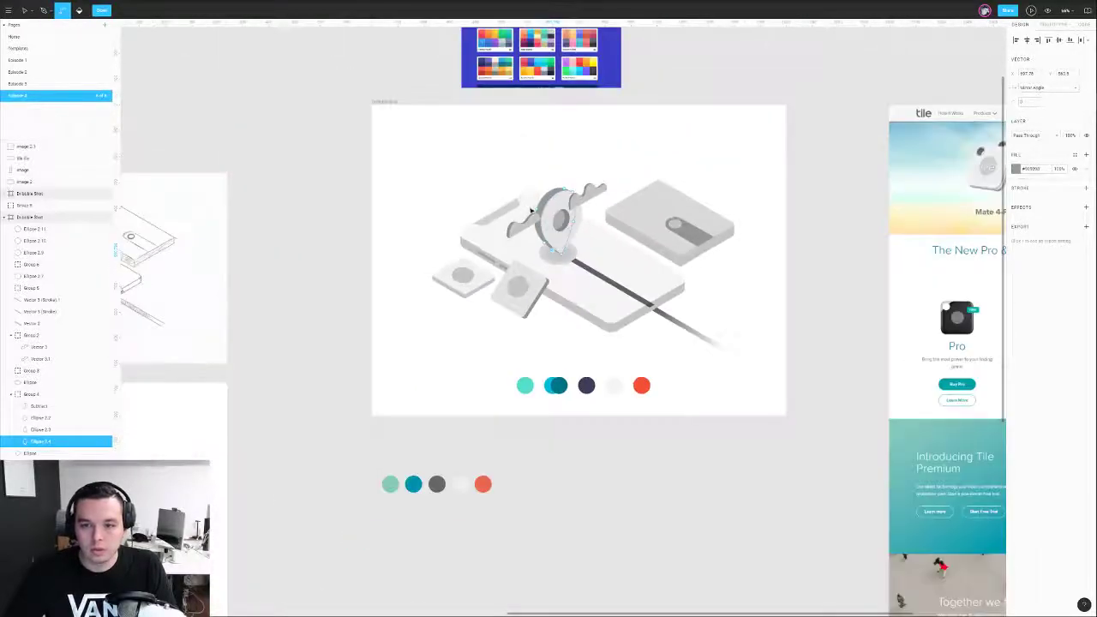
scroll(528, 209, "up", 10)
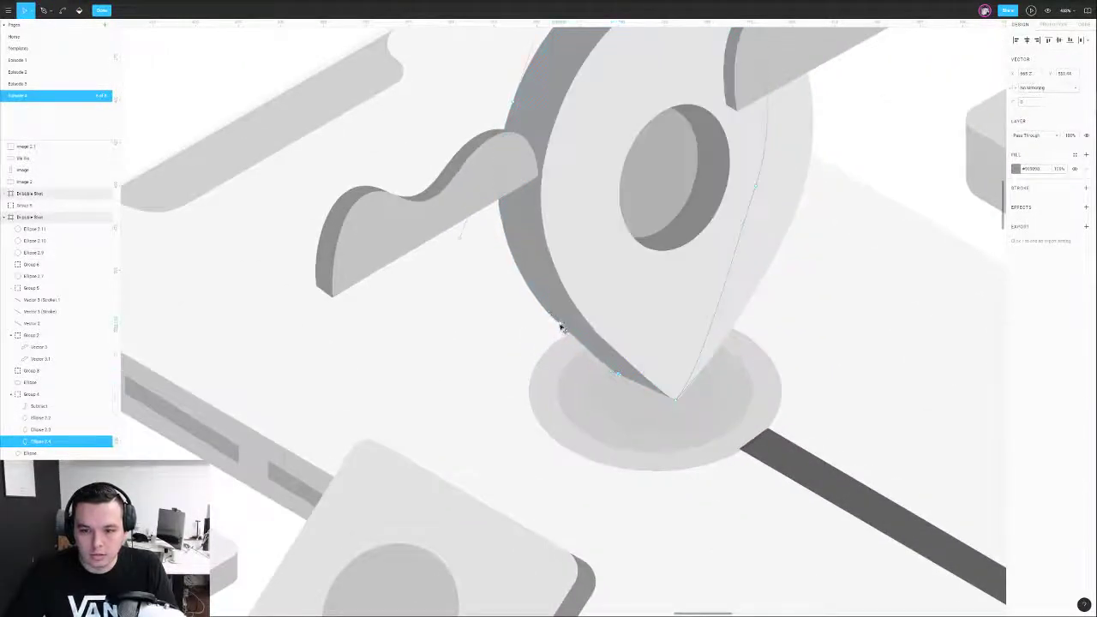
left_click(618, 376)
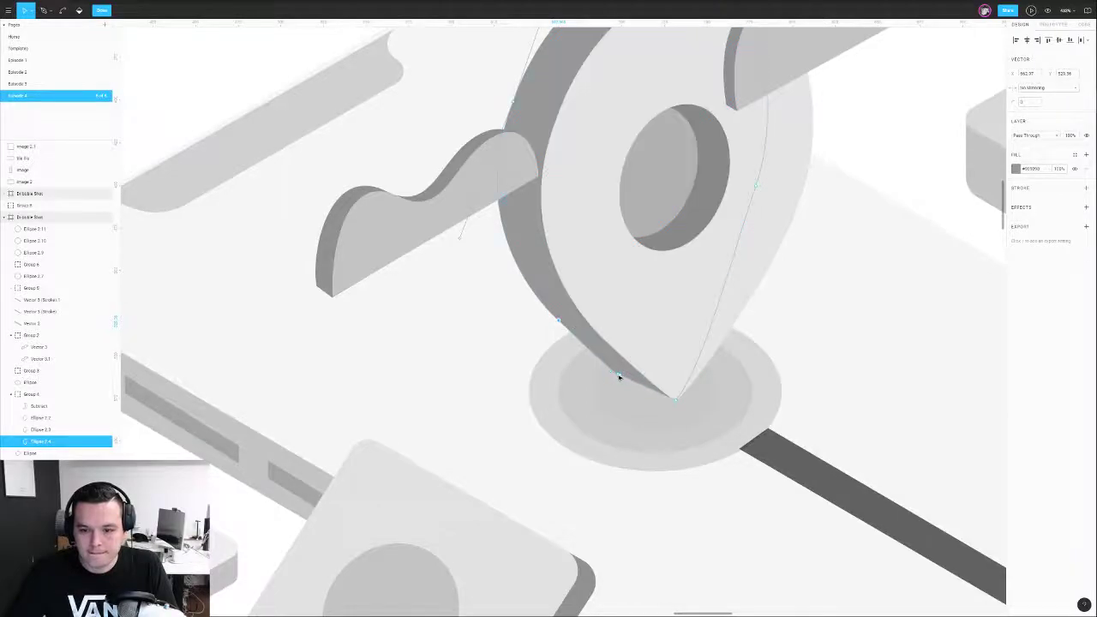
scroll(620, 378, "up", 3)
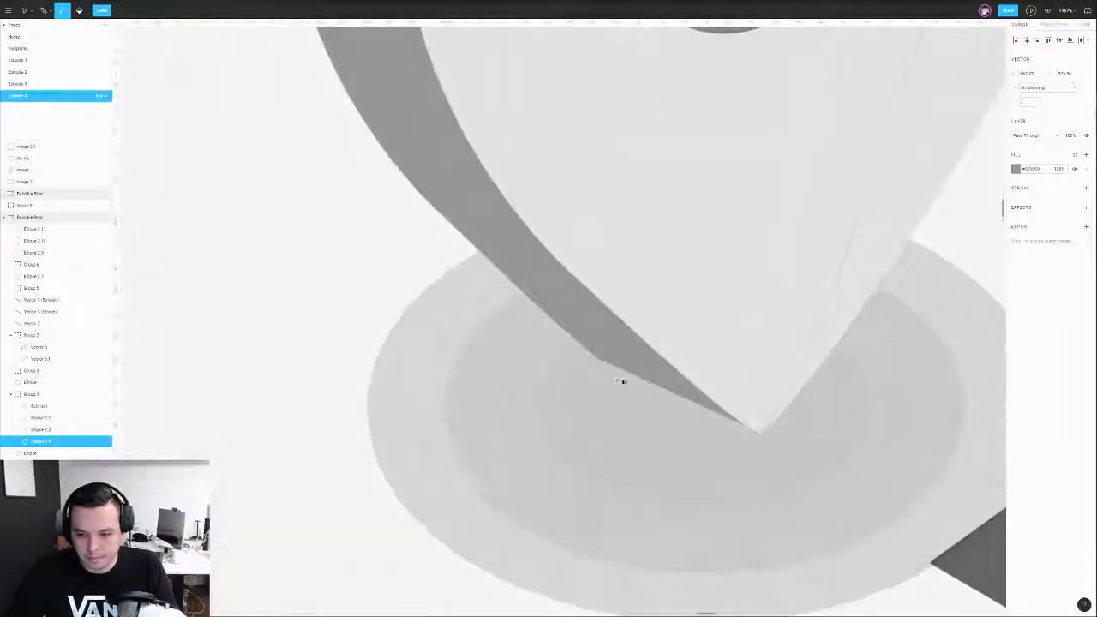
scroll(632, 383, "up", 3)
scroll(596, 341, "up", 3)
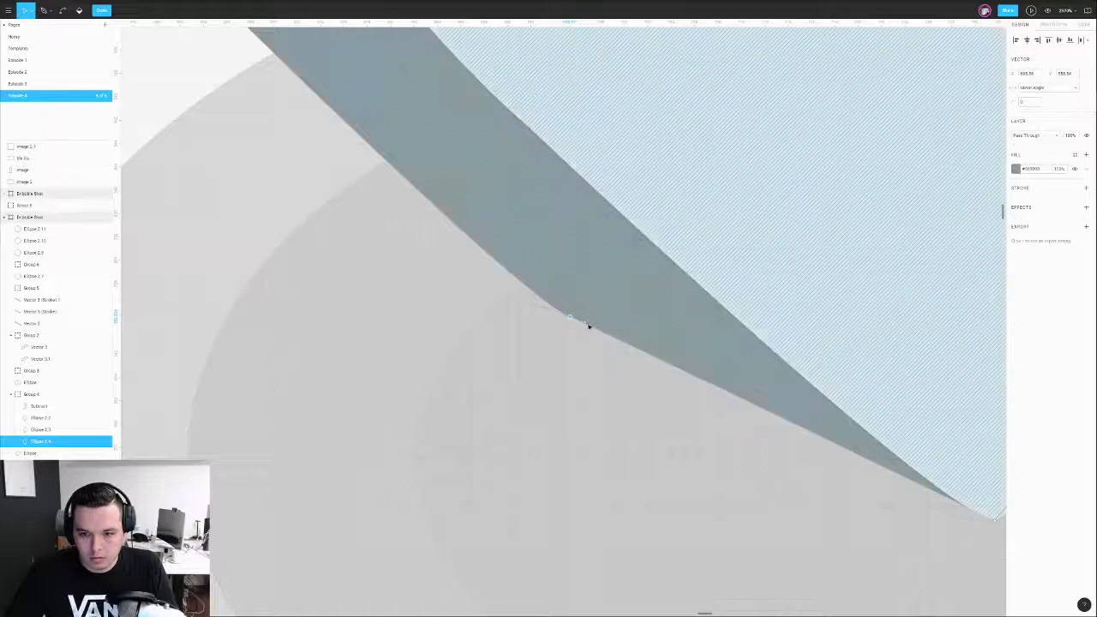
scroll(595, 331, "down", 6)
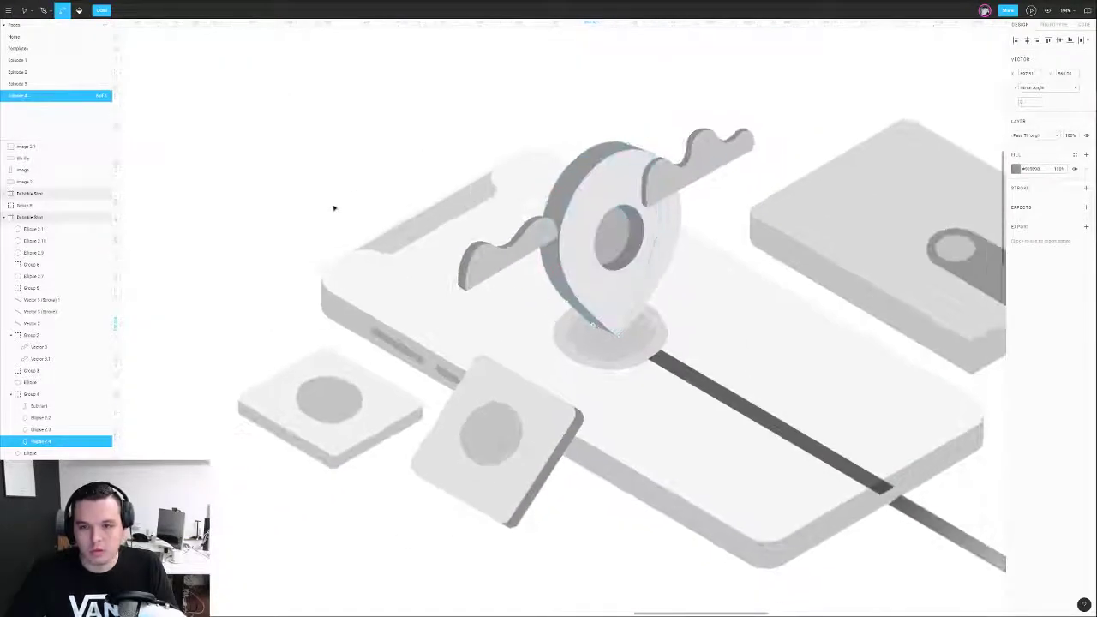
key("Escape")
key("Escape")
scroll(339, 203, "down", 2)
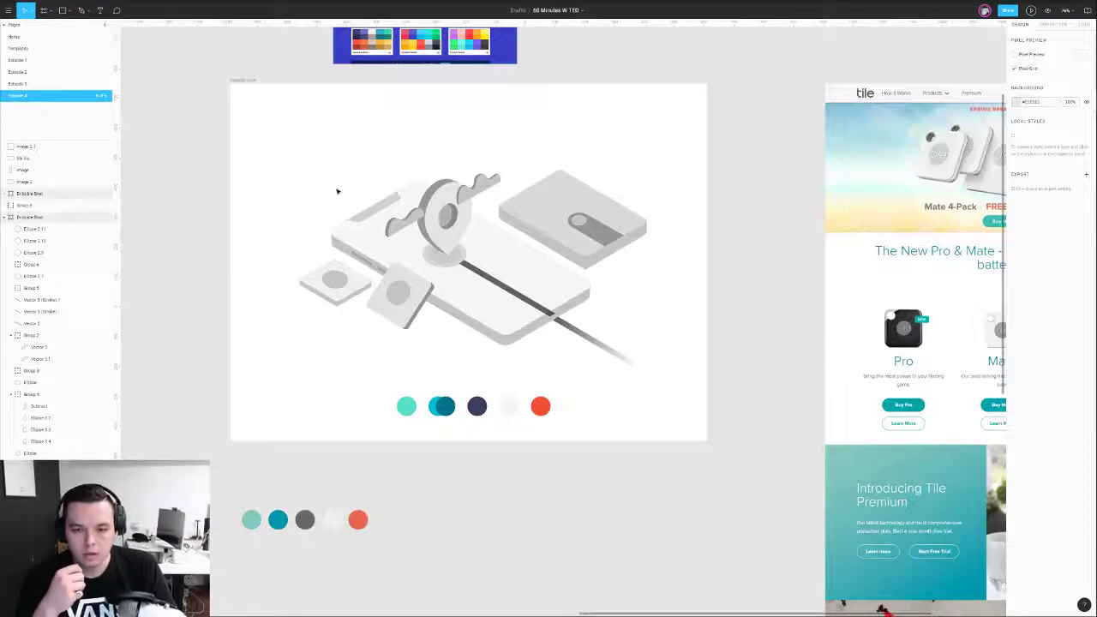
double_click(337, 248)
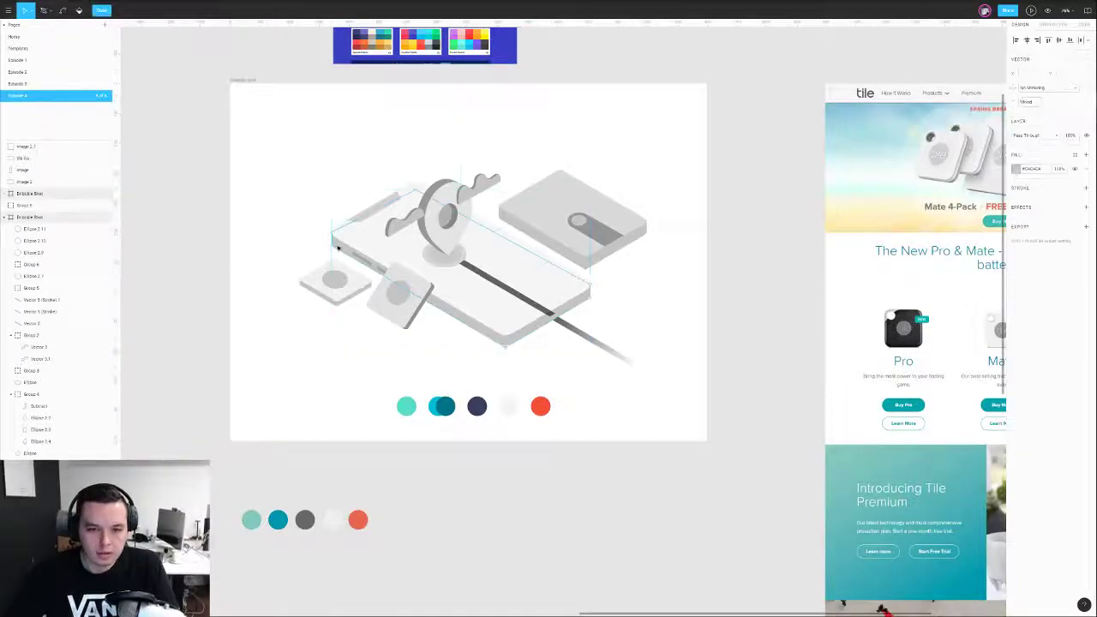
left_click(504, 345)
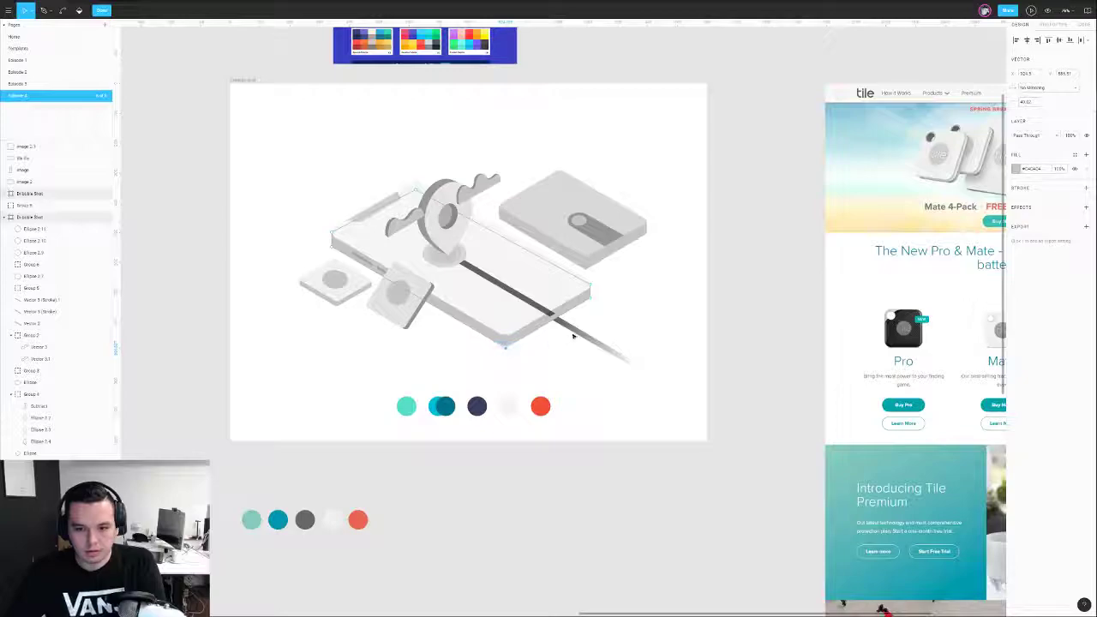
double_click(648, 296)
- Fit the fading line's upper end to the phone's lower edge and slide the line along it, in line with the dark stripe
scroll(563, 324, "up", 8)
double_click(546, 313)
left_click_drag(550, 291, 511, 321)
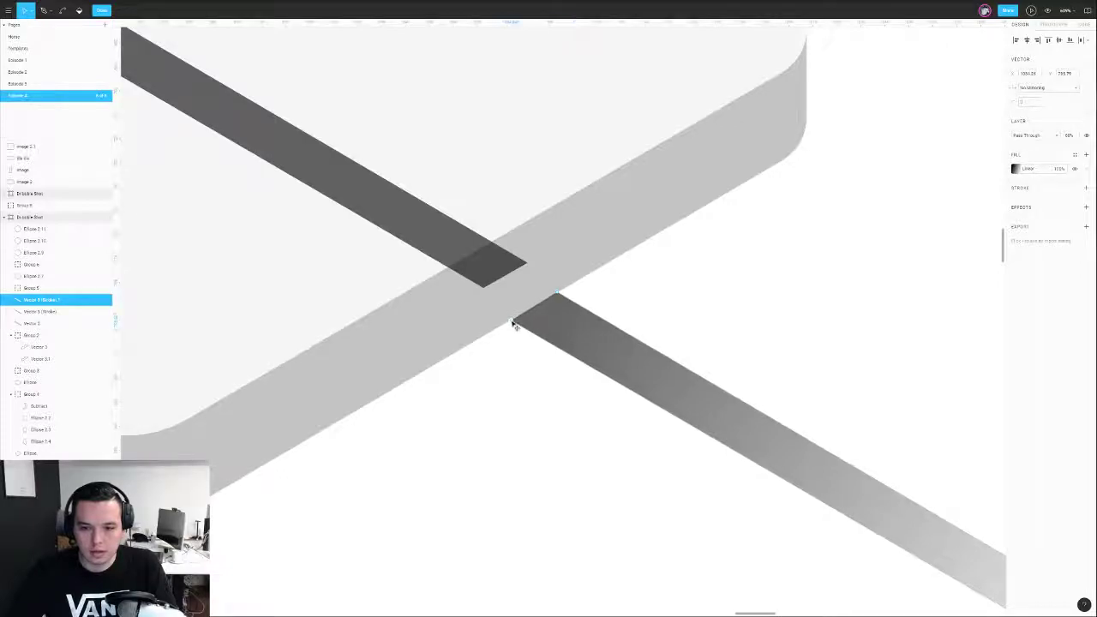
scroll(583, 272, "down", 5)
key("Return")
left_click_drag(592, 307, 574, 318)
left_click(634, 300)
scroll(534, 267, "up", 5)
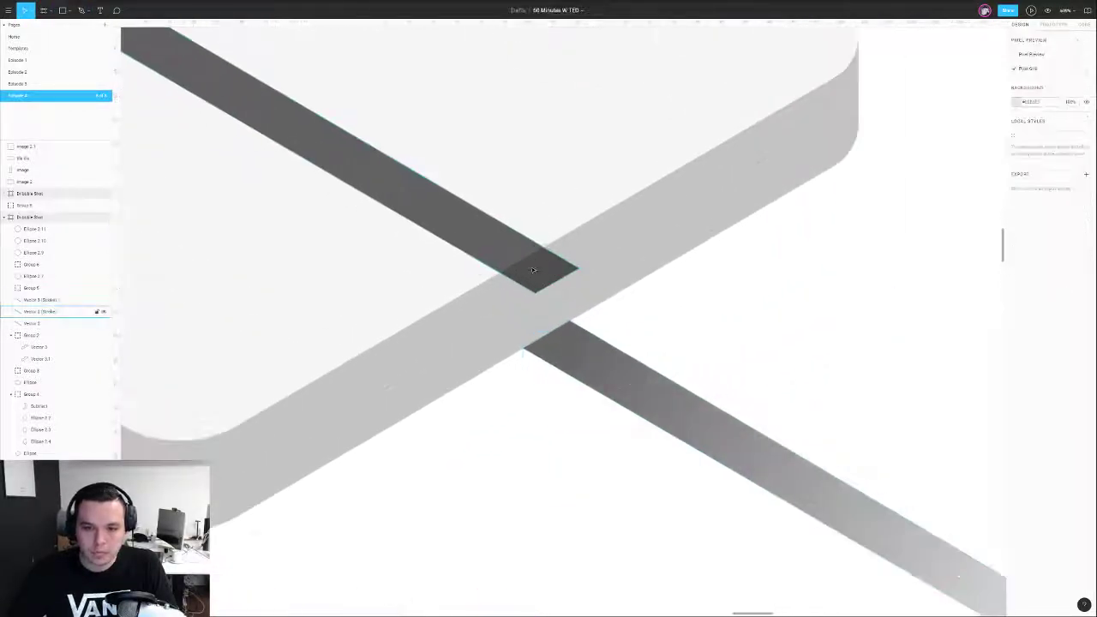
double_click(532, 269)
key("Return")
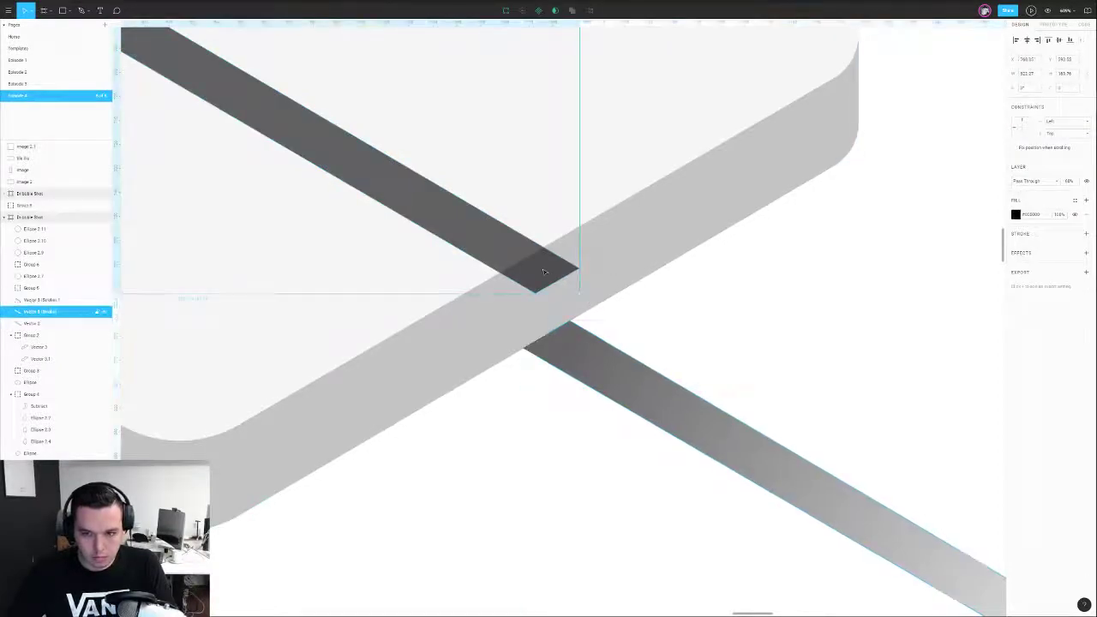
key("p")
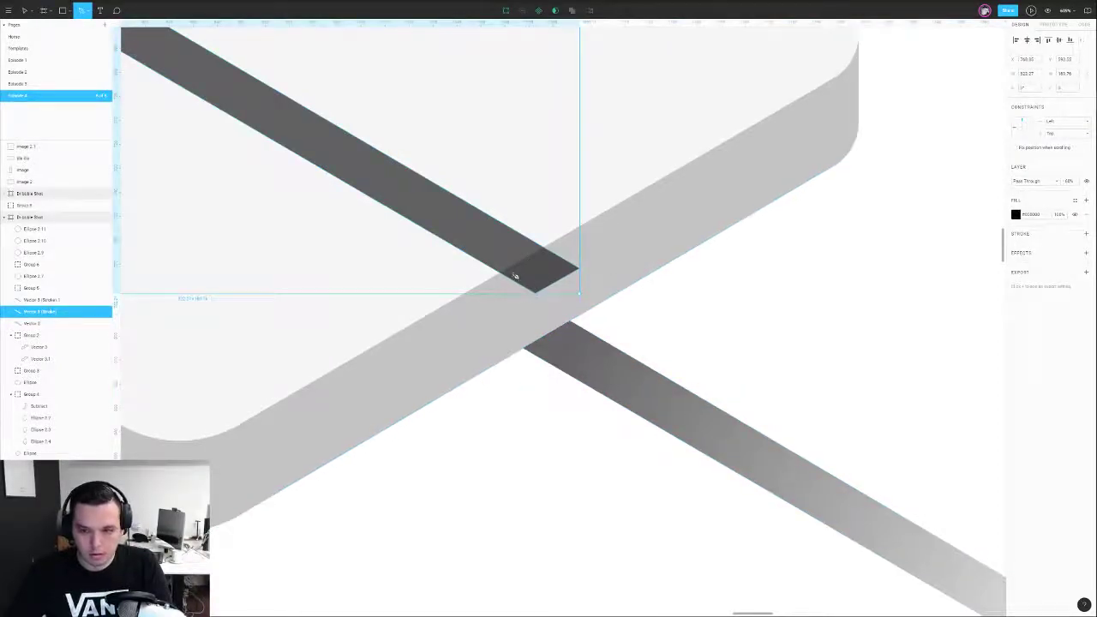
key("Escape")
scroll(519, 276, "down", 5)
scroll(600, 267, "down", 3)
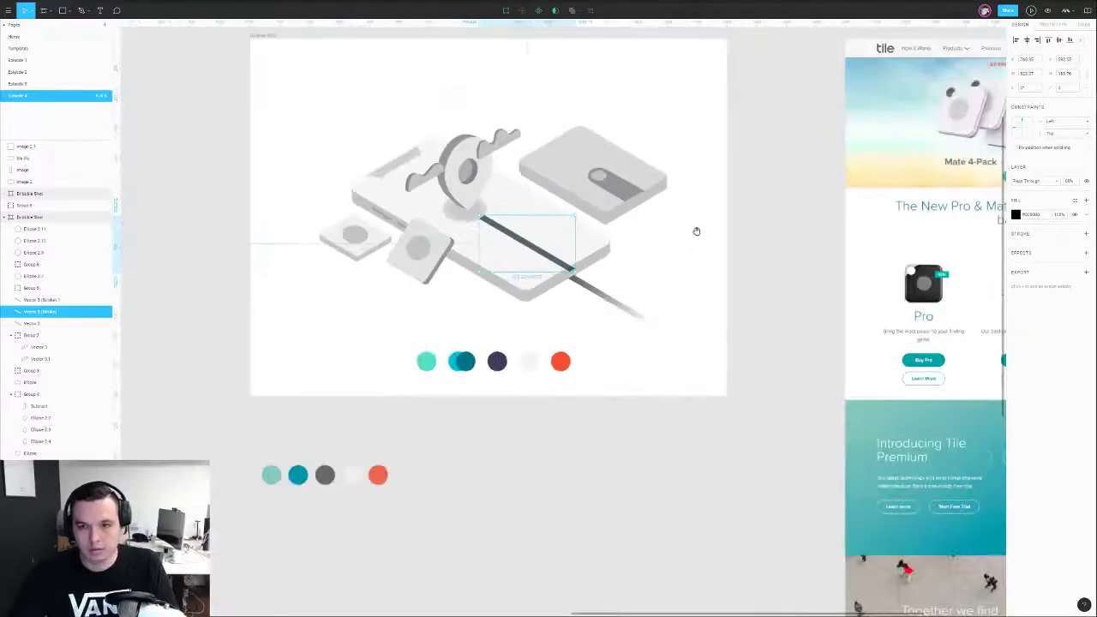
- Draw a closed four-point parallelogram with vertical sides along the isometric grid, on the empty area beside the sketch
left_click_drag(697, 228, 590, 333)
left_click(590, 334)
scroll(589, 332, "down", 3)
left_click_drag(481, 423, 659, 316)
scroll(502, 232, "up", 8)
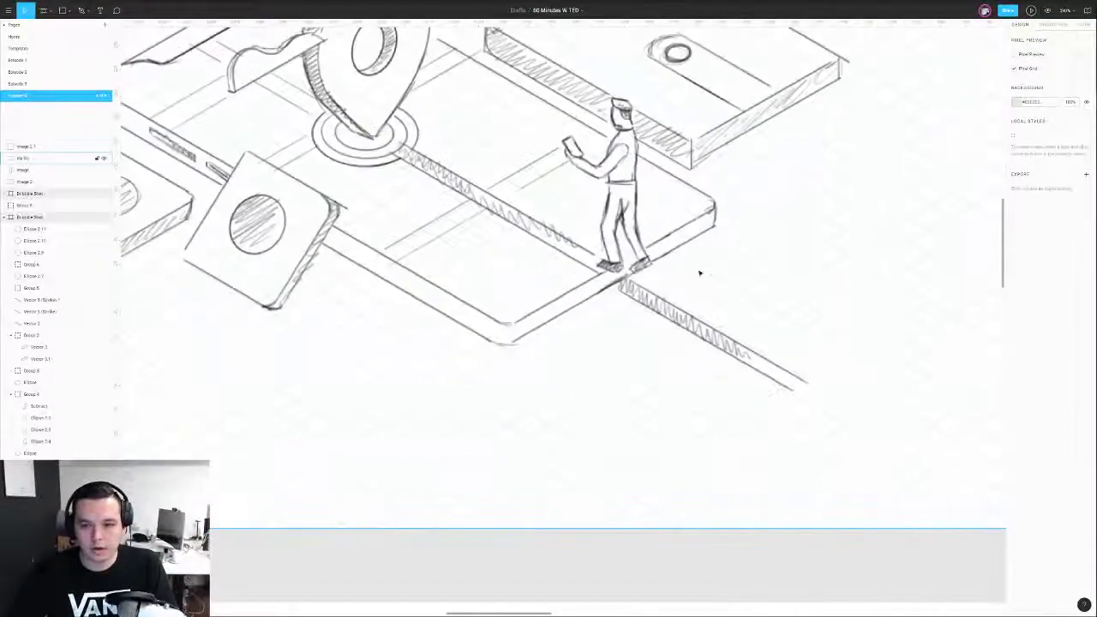
left_click_drag(773, 276, 478, 289)
key("p")
scroll(549, 276, "up", 6)
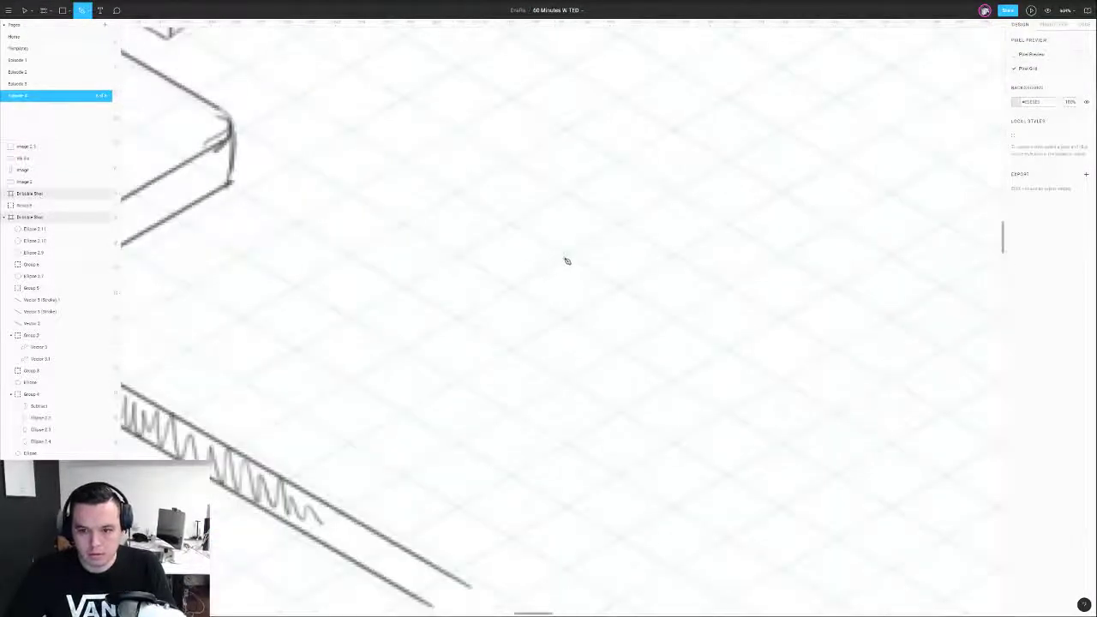
left_click(566, 256)
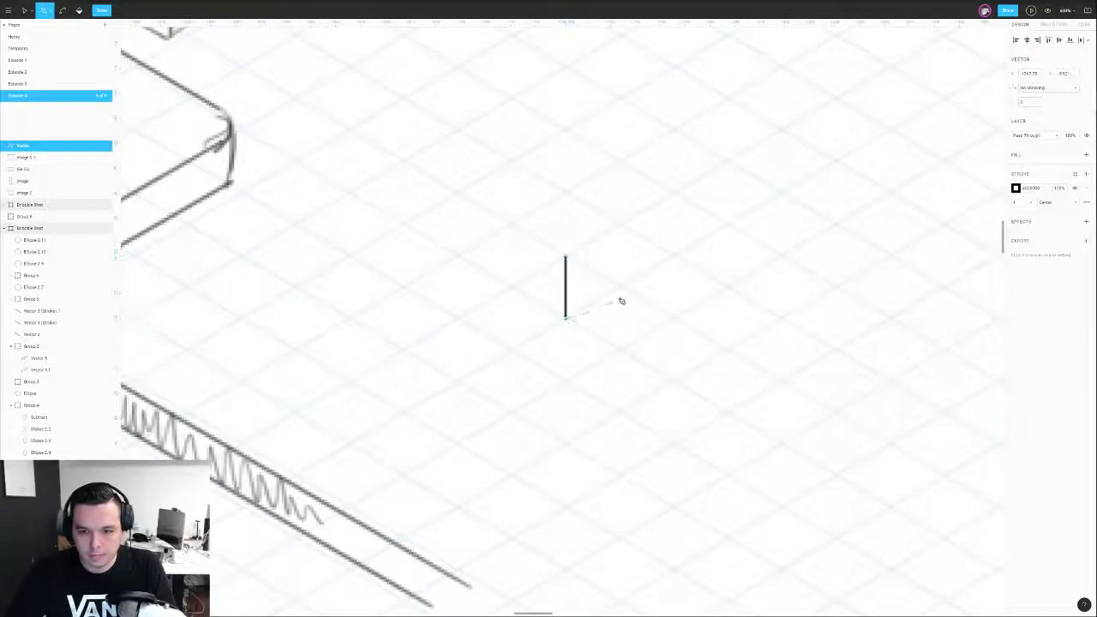
left_click(619, 226)
left_click(566, 255)
scroll(567, 256, "down", 3)
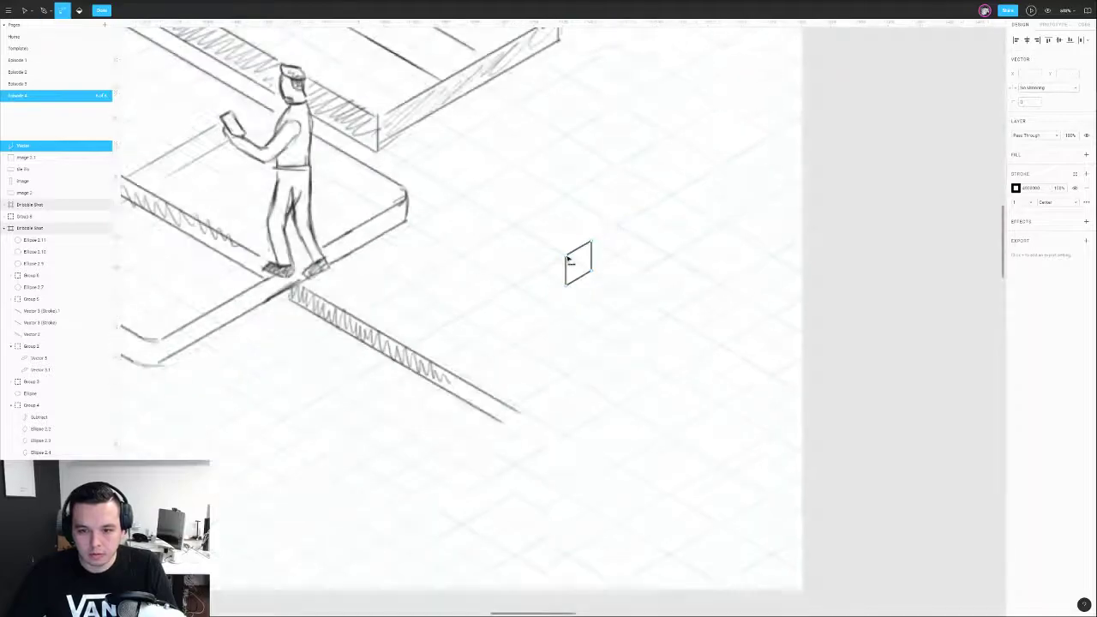
key("Escape")
- Place the parallelogram on the phone's front side face and align its upper corners with both edges of the dark stripe
left_click_drag(578, 280, 654, 318)
scroll(433, 269, "down", 3)
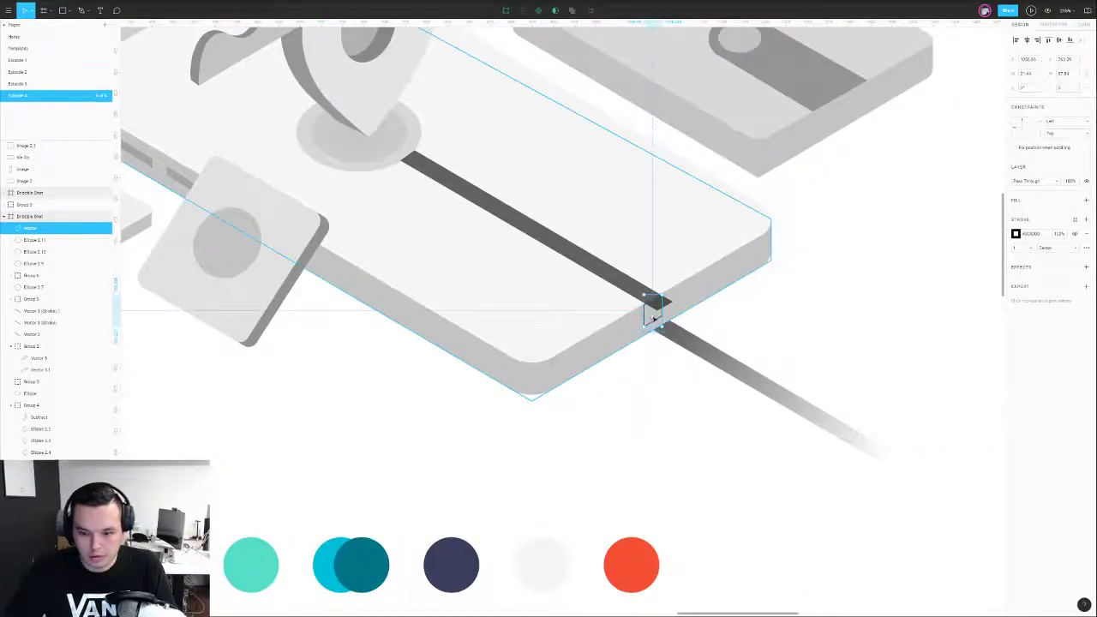
double_click(656, 317)
scroll(658, 317, "up", 5)
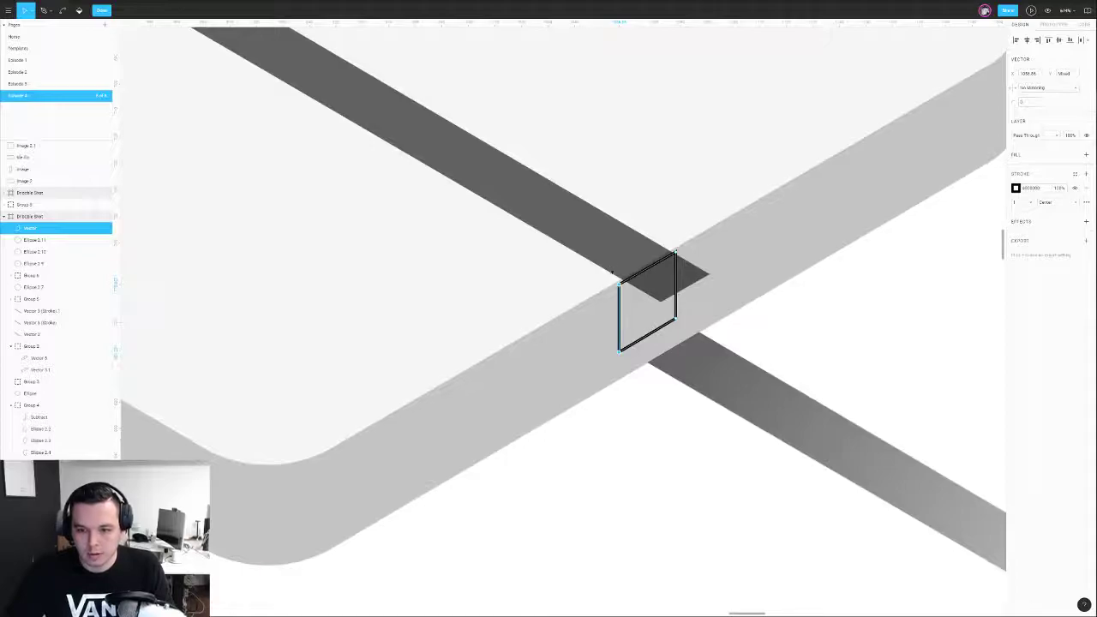
left_click_drag(621, 289, 627, 287)
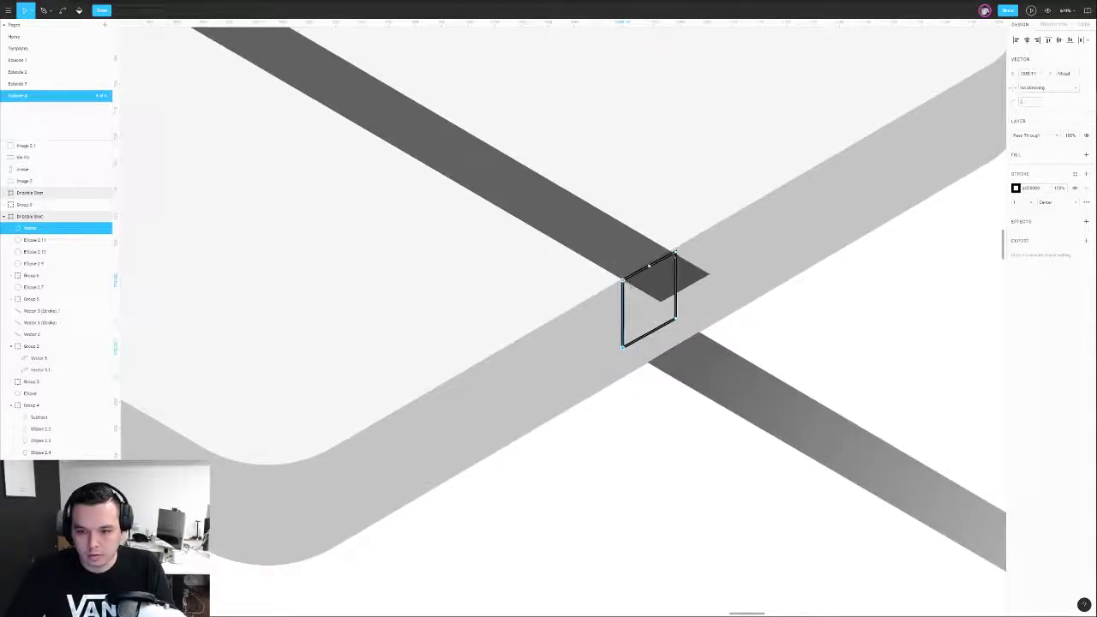
left_click_drag(677, 254, 675, 256)
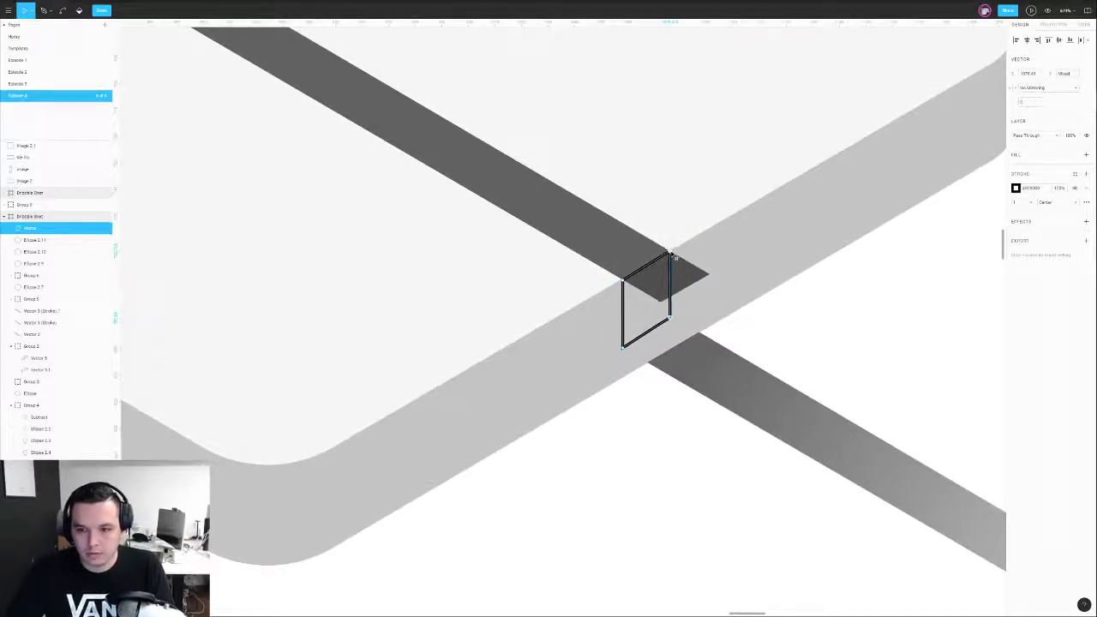
- Extend the parallelogram's lower edge down to the bottom edge of the phone's side face
key("Escape")
key("Return")
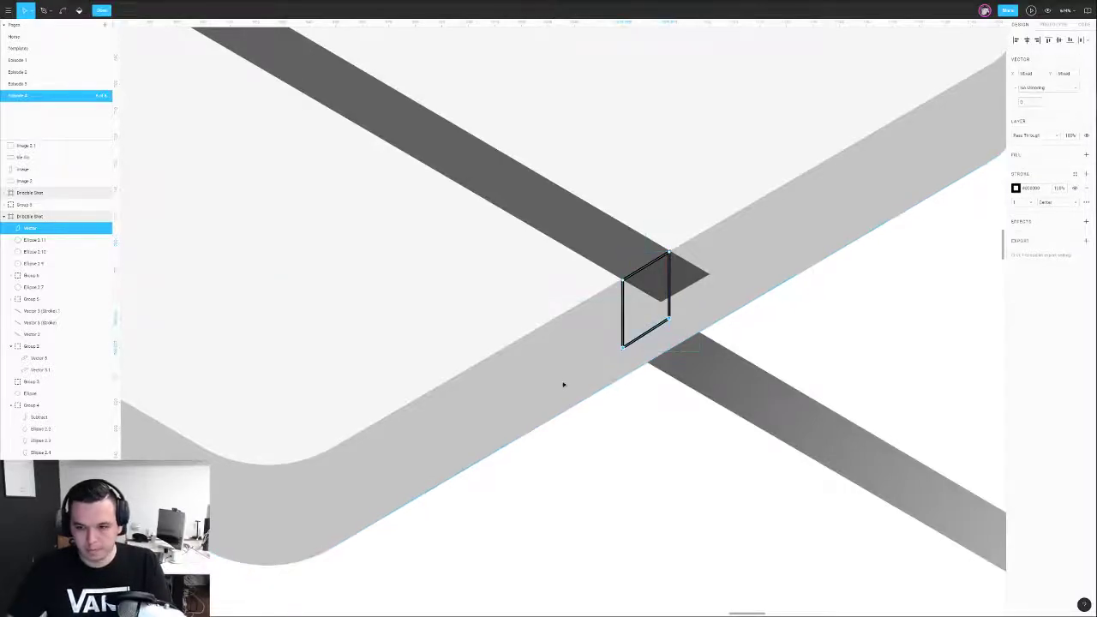
key("Down")
key("Down")
key("Down")
key("Down")
key("Down")
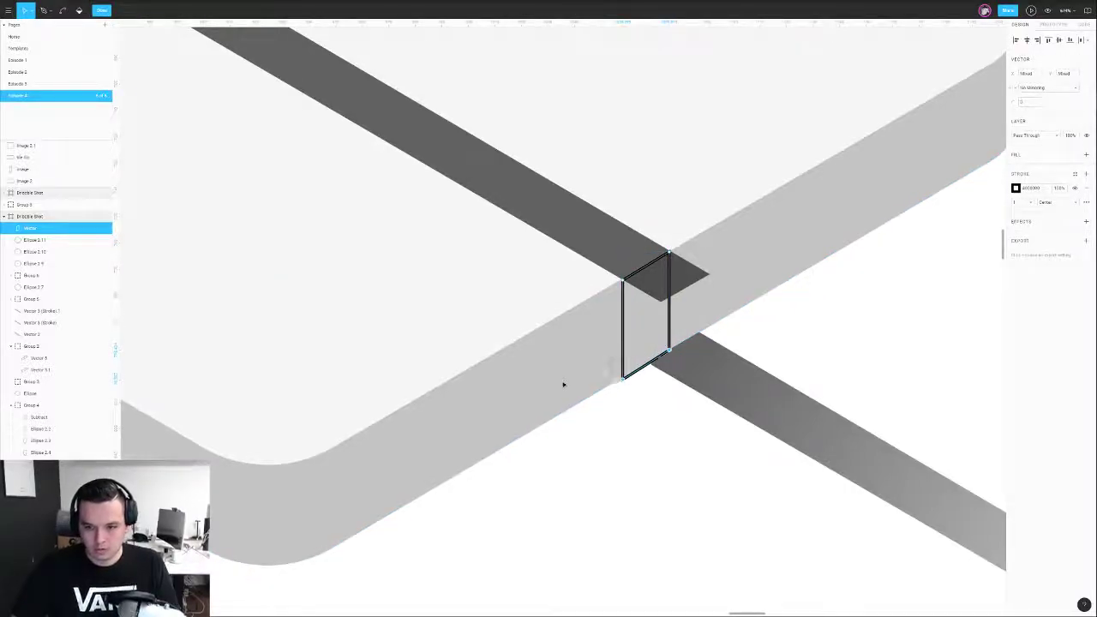
scroll(684, 357, "up", 5)
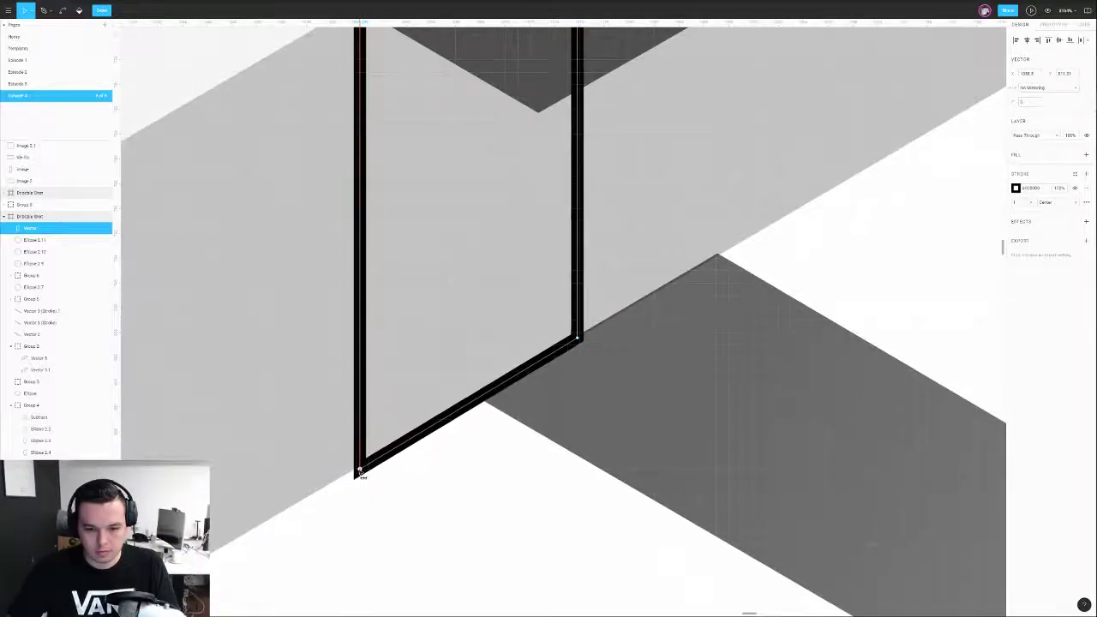
scroll(361, 469, "down", 3)
- Replace the parallelogram's stroke with a dark gray solid fill and move the shape to the end of the dark stripe
key("Escape")
left_click(1086, 234)
left_click(1086, 200)
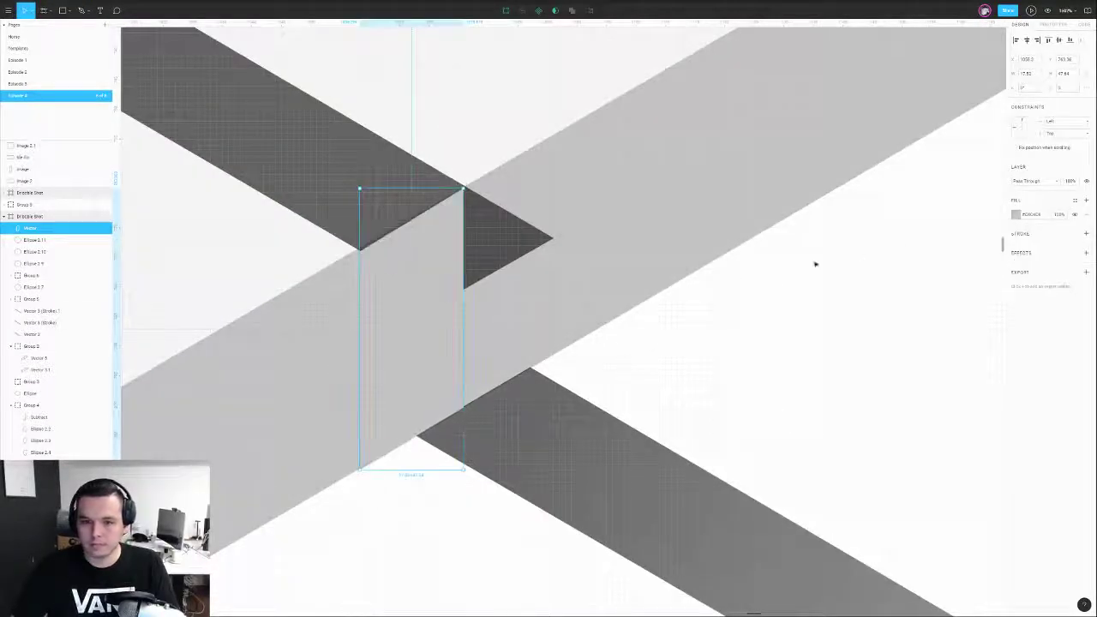
left_click_drag(417, 287, 508, 333)
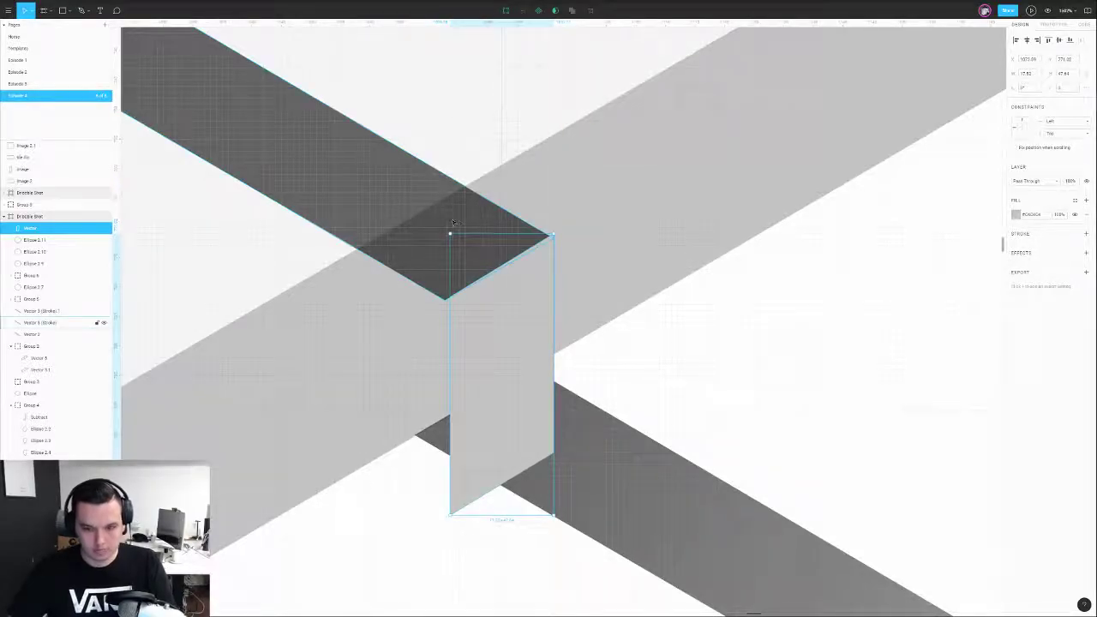
scroll(480, 214, "down", 5)
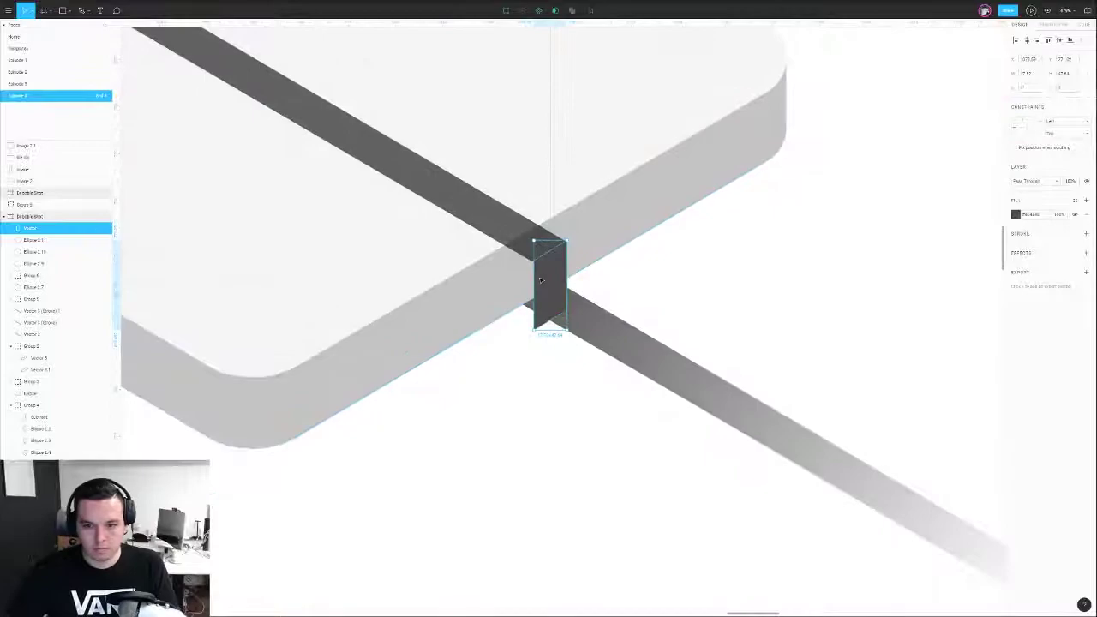
- Adjust the parallelogram's anchor points to meet the stripe's end corners while keeping both sides vertical
double_click(541, 281)
scroll(538, 248, "up", 8)
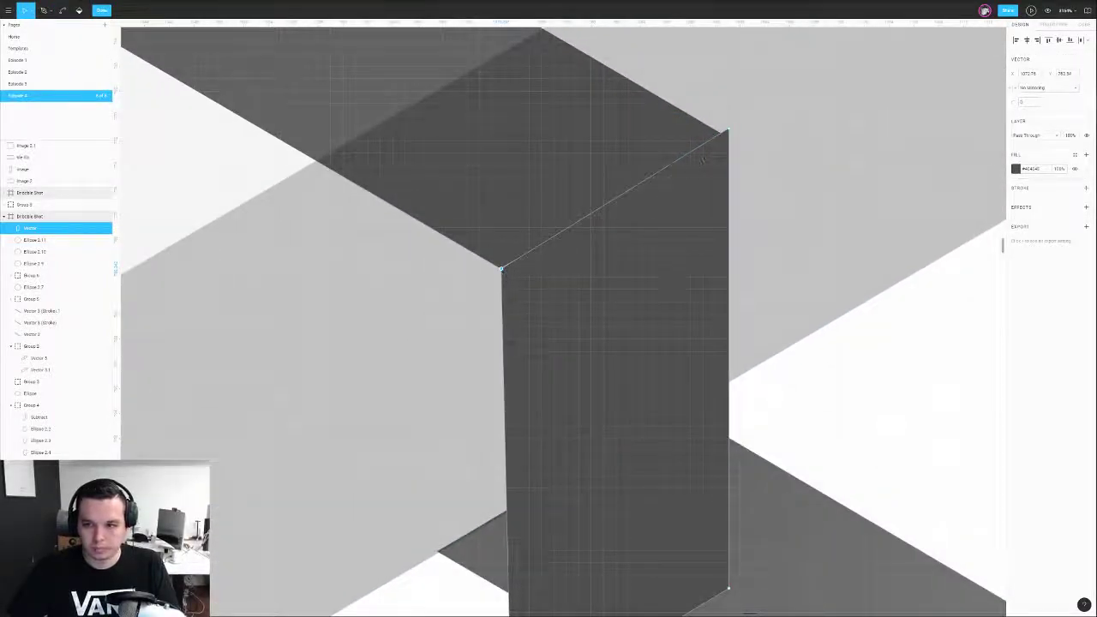
mouse_move(728, 130)
left_mouse_down()
mouse_move(718, 144)
mouse_move(728, 139)
left_mouse_up()
scroll(503, 269, "up", 5)
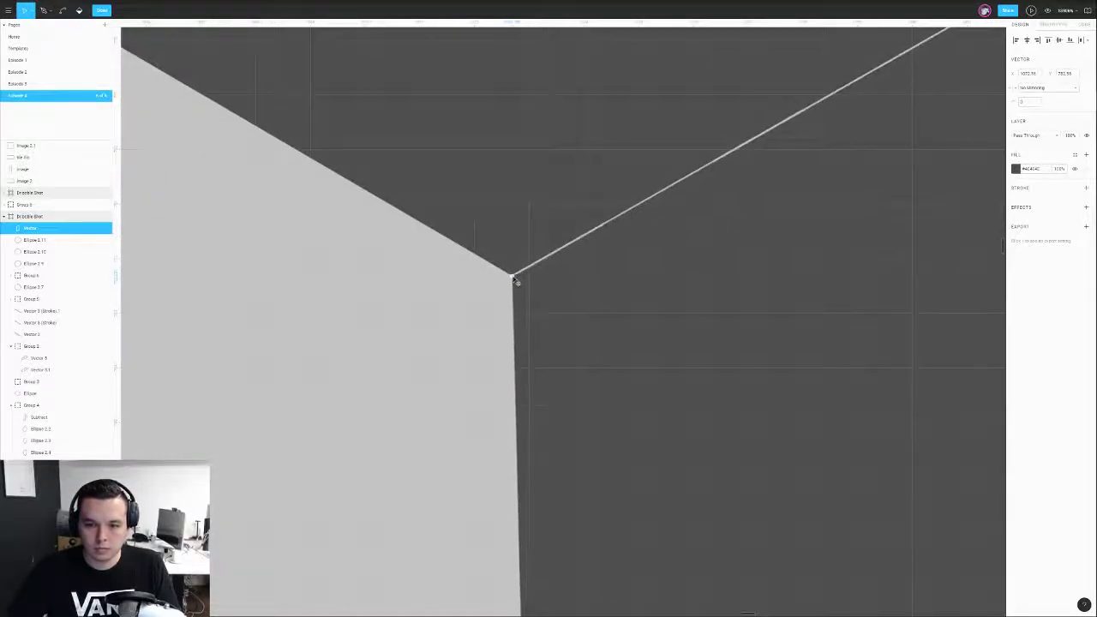
scroll(515, 280, "down", 5)
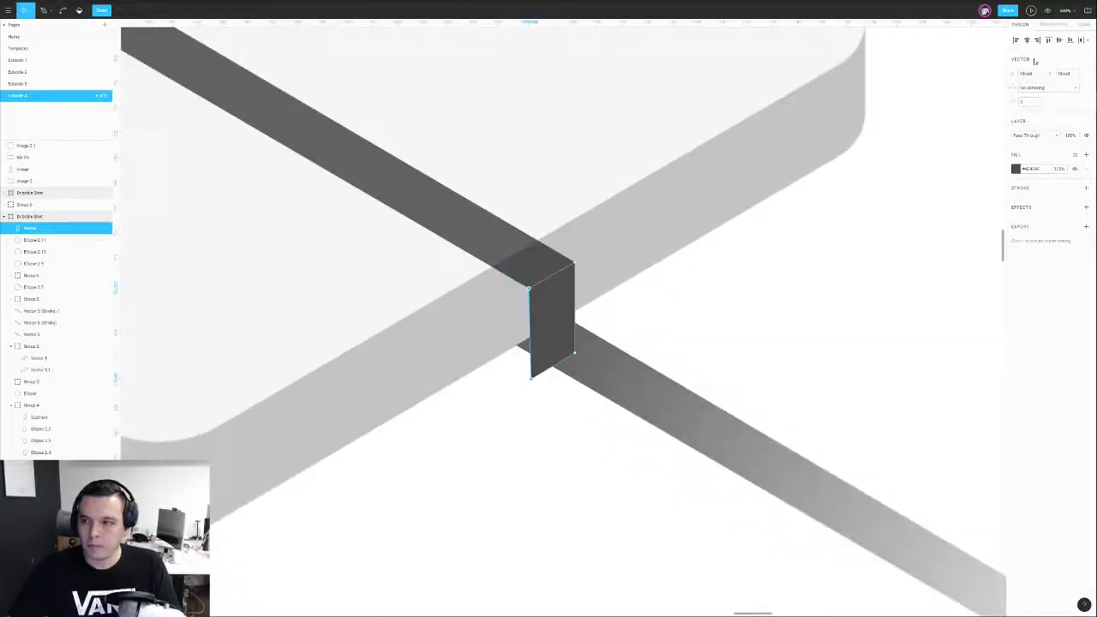
scroll(561, 381, "up", 3)
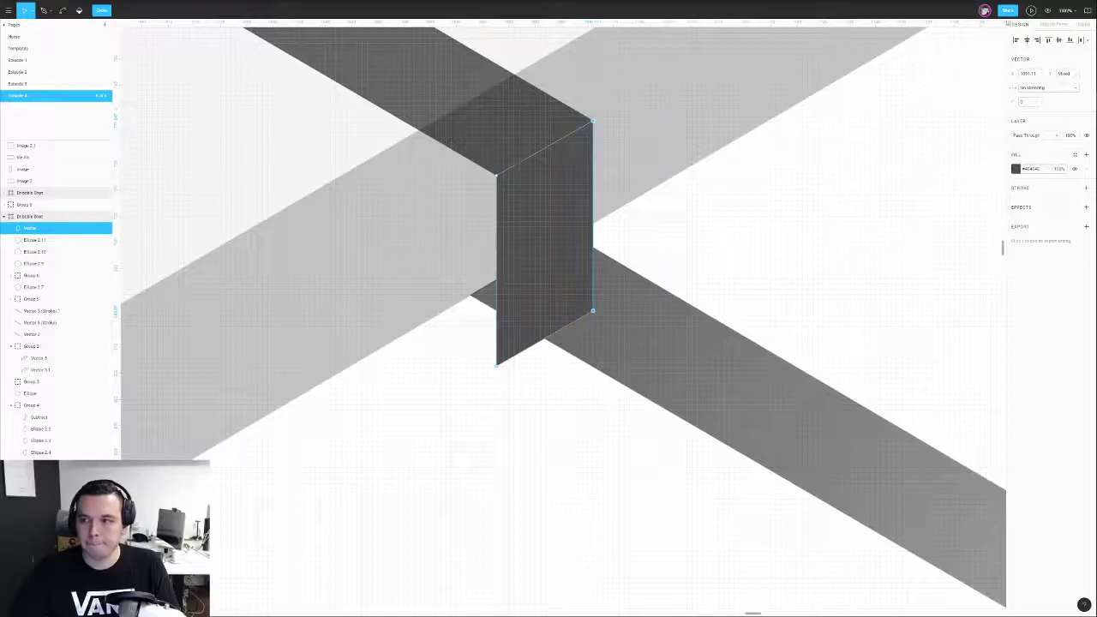
- Join the fading line to the vertical piece's lower edge and fit its upper anchor point to that piece's corner
key("Escape")
scroll(642, 300, "down", 3)
left_click(651, 313)
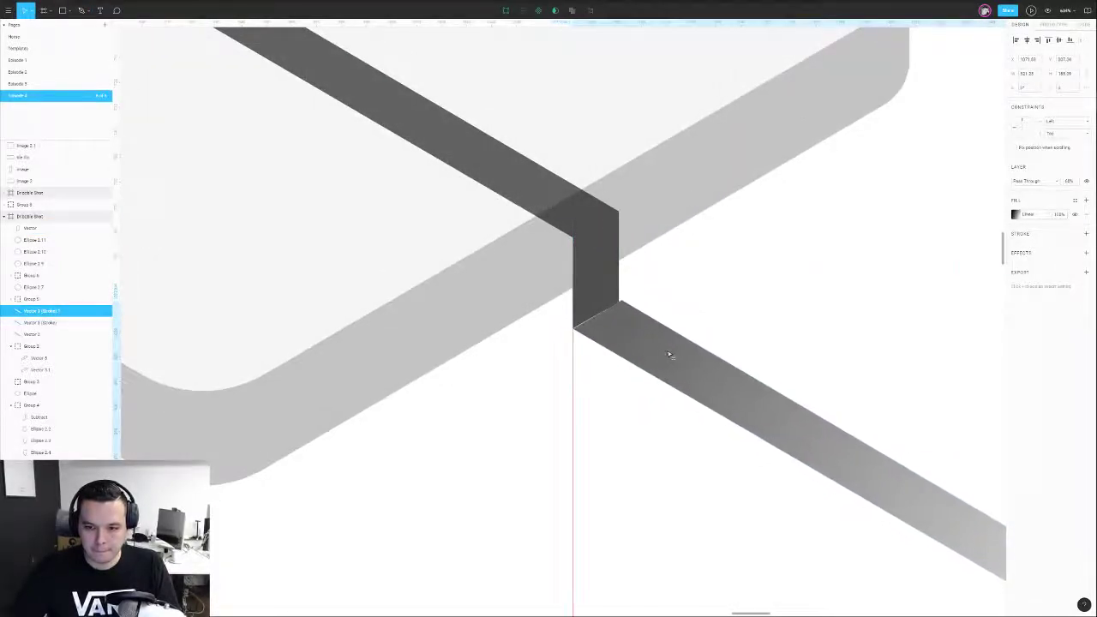
double_click(668, 354)
left_click(623, 302)
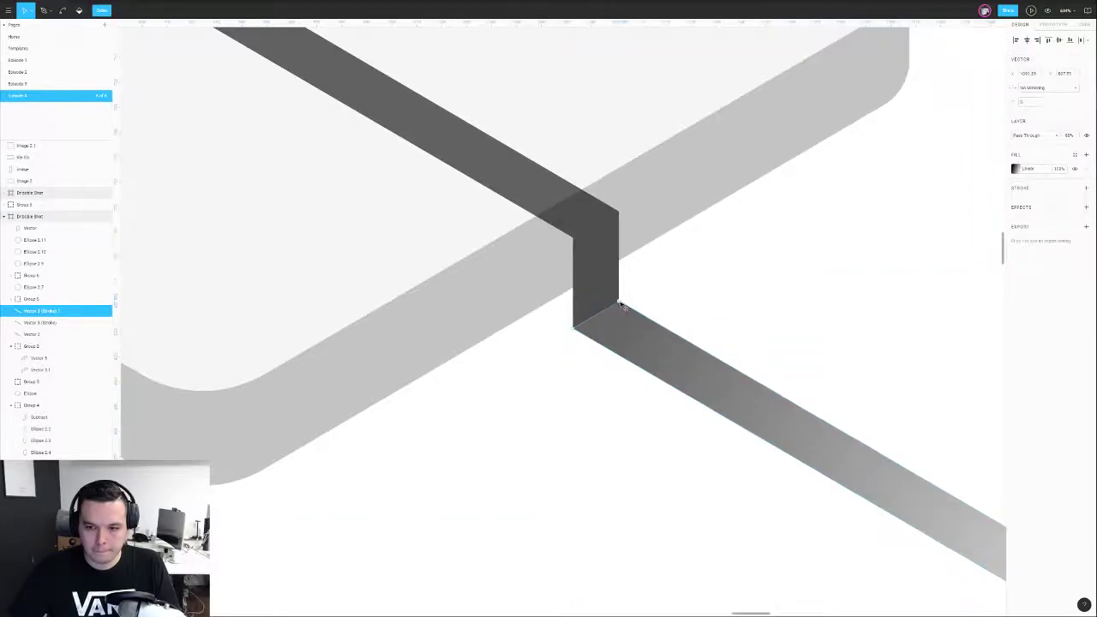
scroll(625, 298, "up", 10)
scroll(546, 359, "down", 10)
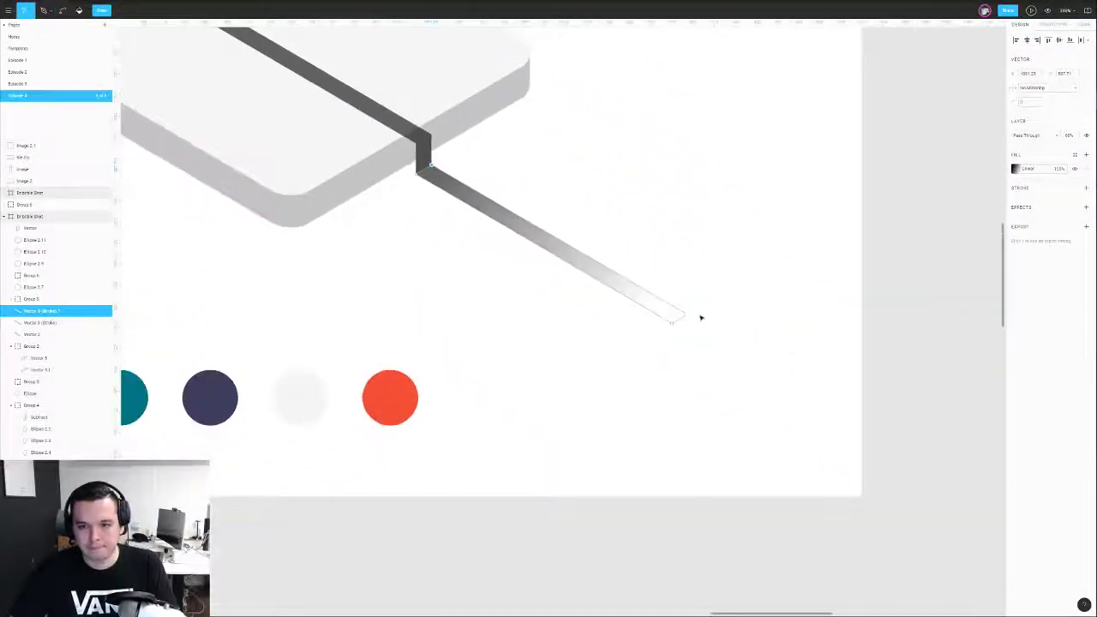
key("Escape")
key("Escape")
- Ungroup the location pin's shapes
left_click_drag(663, 218, 826, 321)
scroll(827, 321, "down", 3)
scroll(763, 312, "up", 3)
left_click(632, 305)
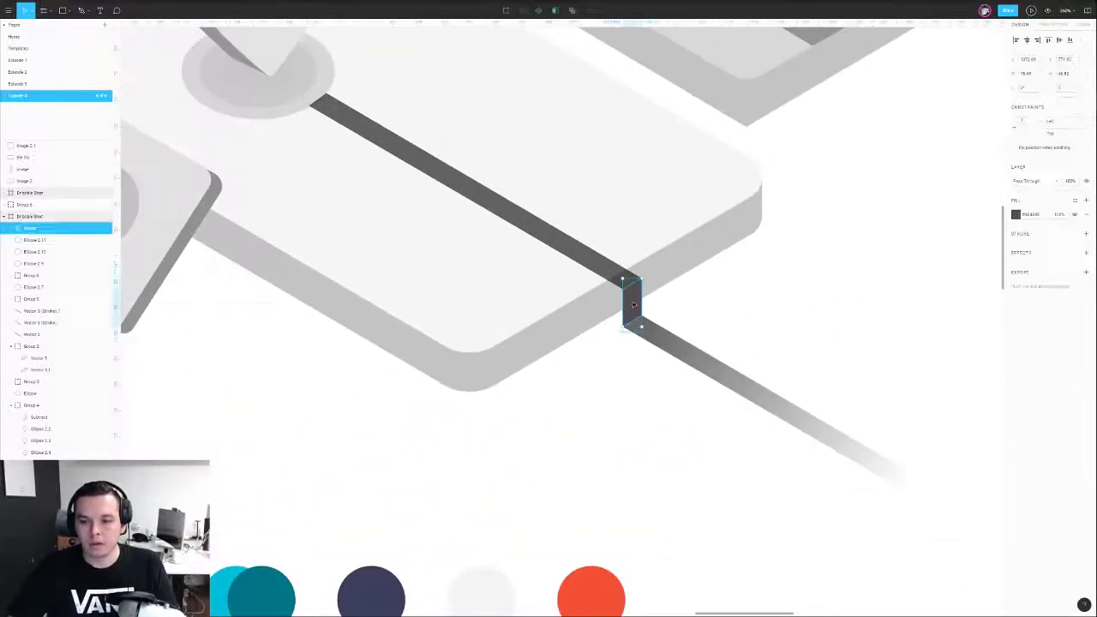
key("Escape")
left_click_drag(431, 179, 582, 310)
scroll(583, 310, "down", 2)
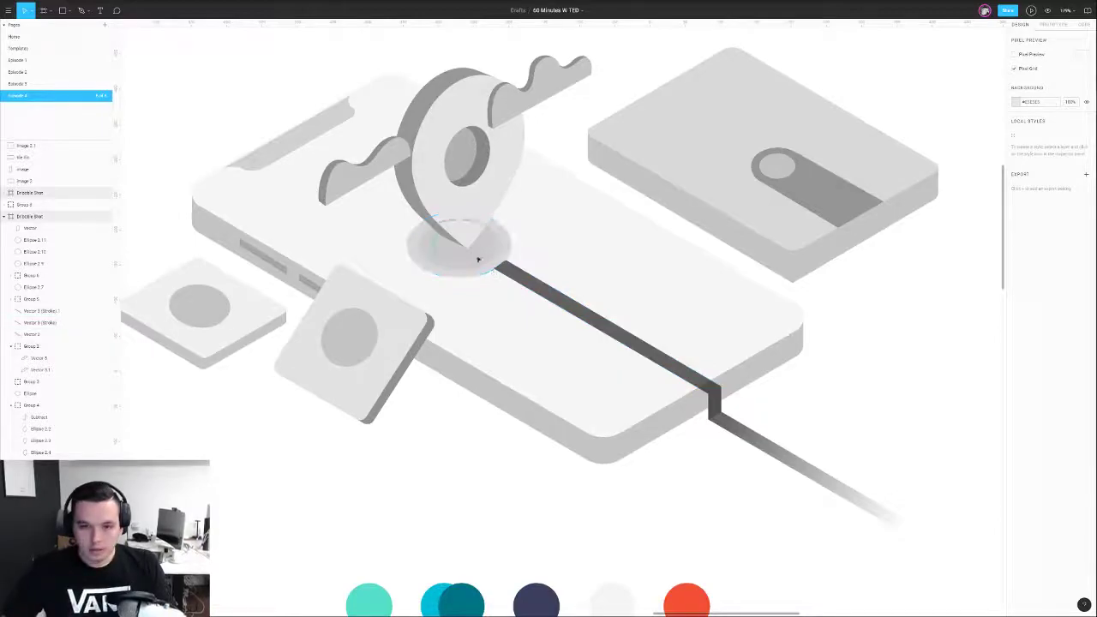
scroll(485, 266, "down", 3)
left_click(478, 257)
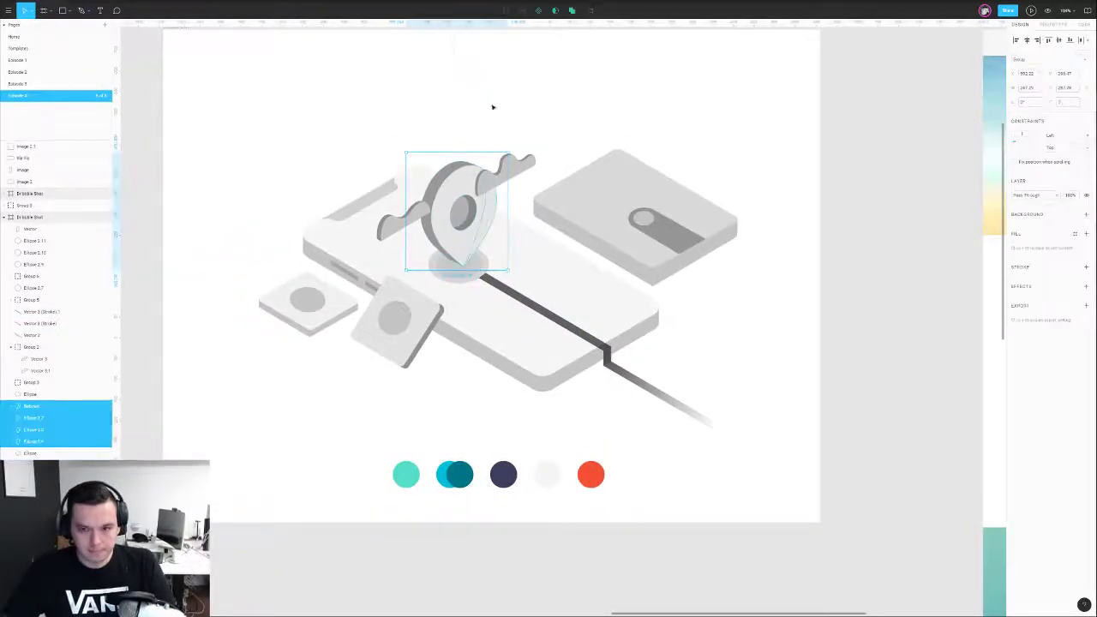
key("Escape")
scroll(514, 92, "down", 2)
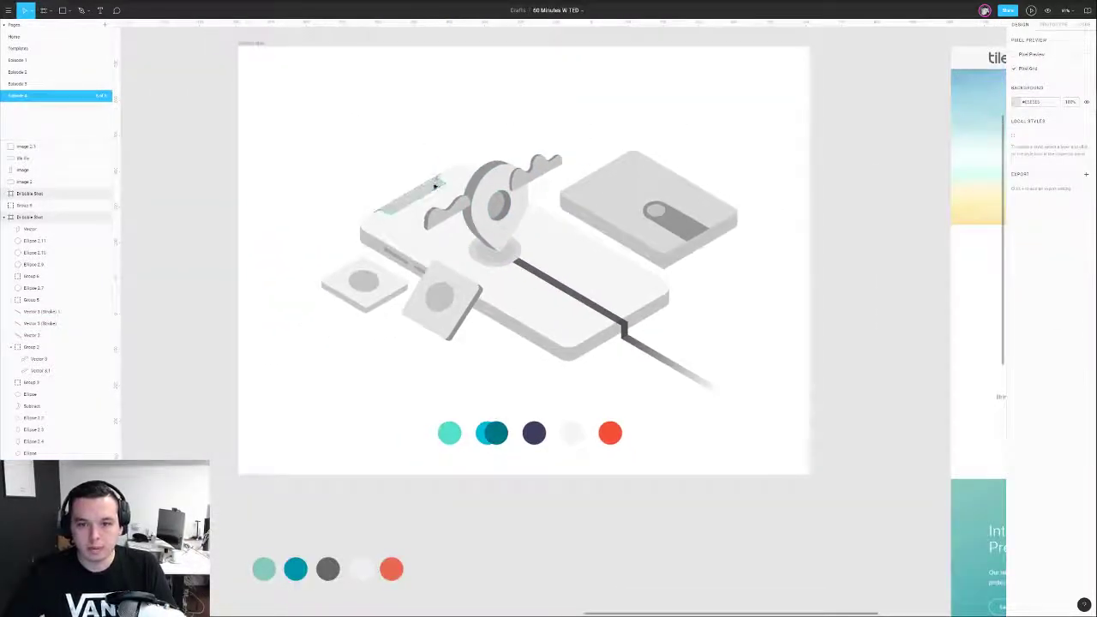
- Change the fill of the notch strip on the phone's far edge to pink
left_click(436, 184)
scroll(419, 180, "up", 6)
left_click_drag(465, 247, 464, 243)
left_click(1016, 214)
left_click_drag(959, 221, 876, 209)
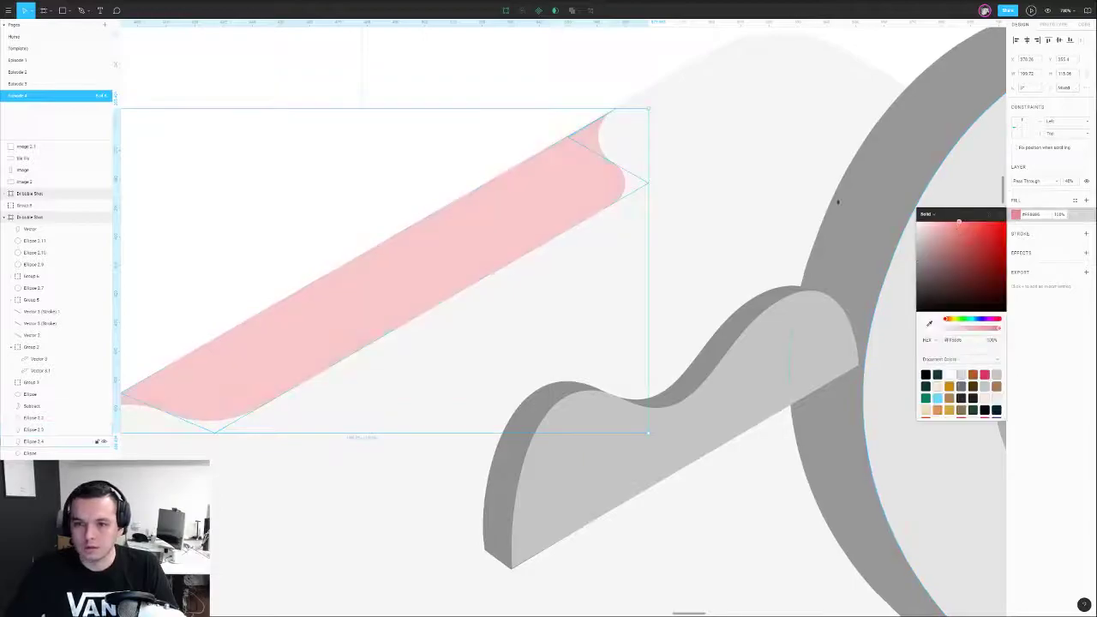
- Adjust the anchor points at both ends of the pink notch strip to line up with the phone's outer edge
double_click(558, 140)
scroll(615, 113, "up", 5)
left_click_drag(680, 84, 677, 79)
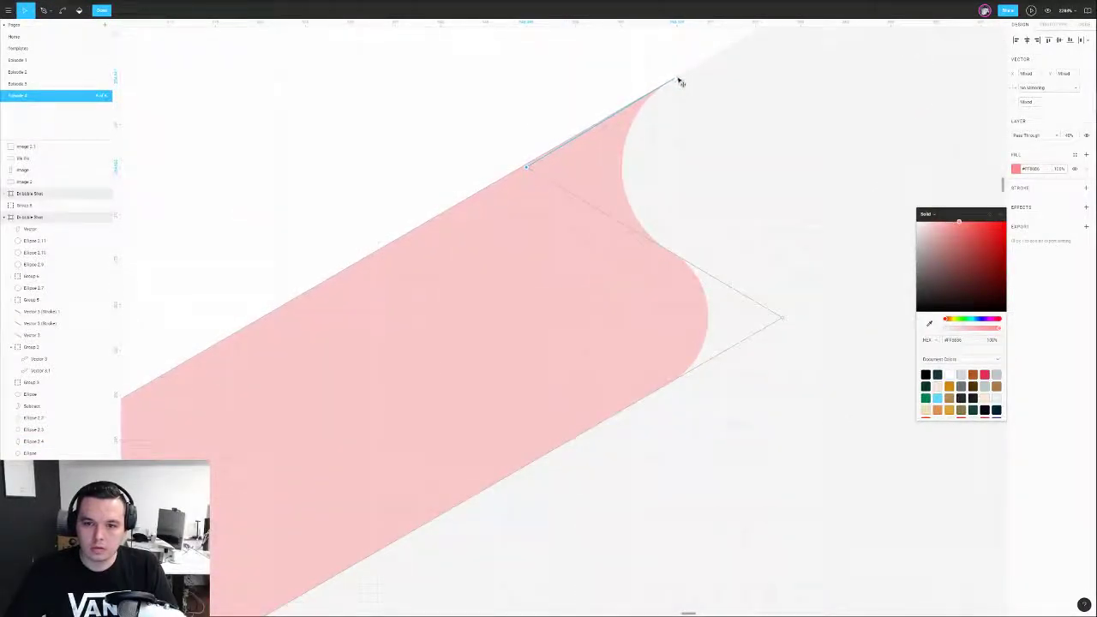
scroll(677, 81, "down", 5)
left_click(258, 364)
scroll(254, 368, "up", 5)
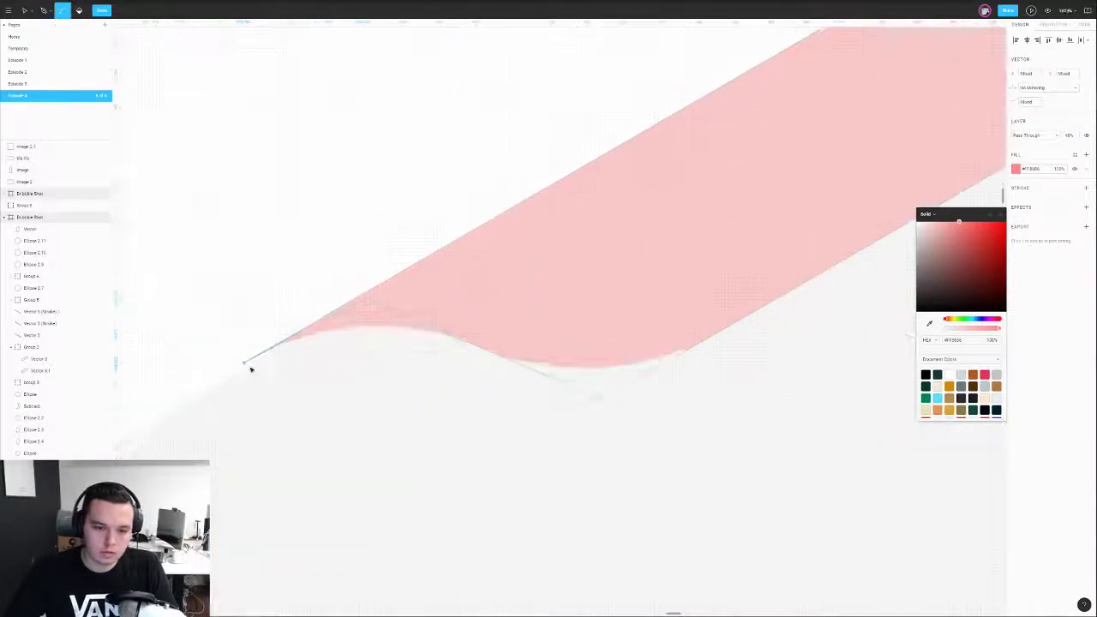
left_click_drag(246, 368, 251, 371)
scroll(253, 370, "down", 2)
scroll(286, 328, "down", 10)
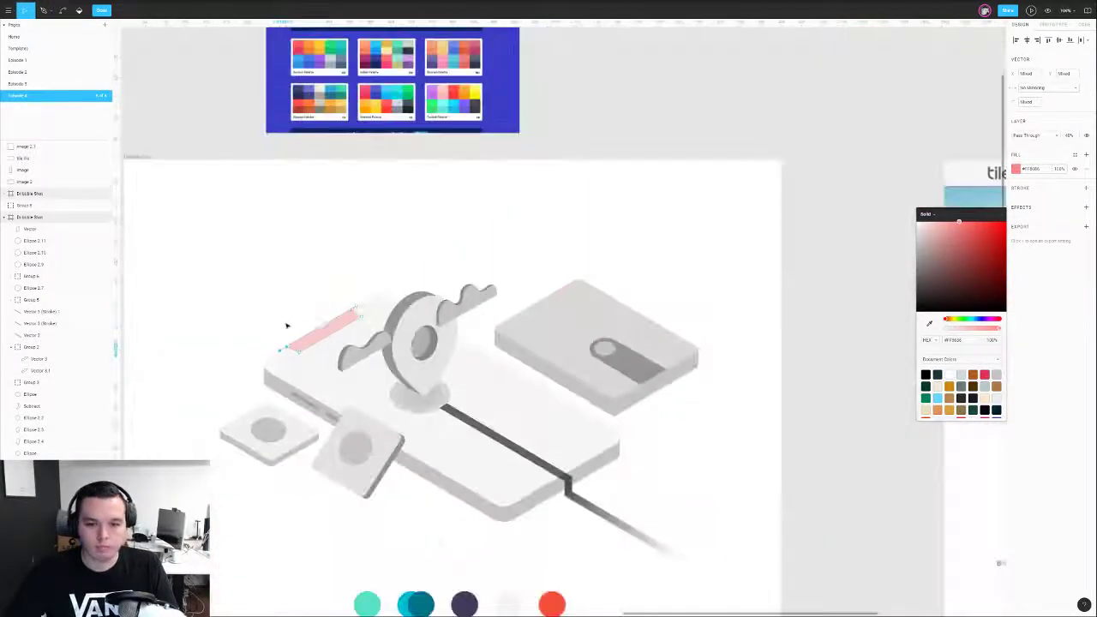
key("Escape")
key("Escape")
left_click_drag(299, 227, 345, 186)
- Round the front bottom corner of the wallet's side shape to match the wallet's rounded top face
left_click_drag(545, 241, 547, 206)
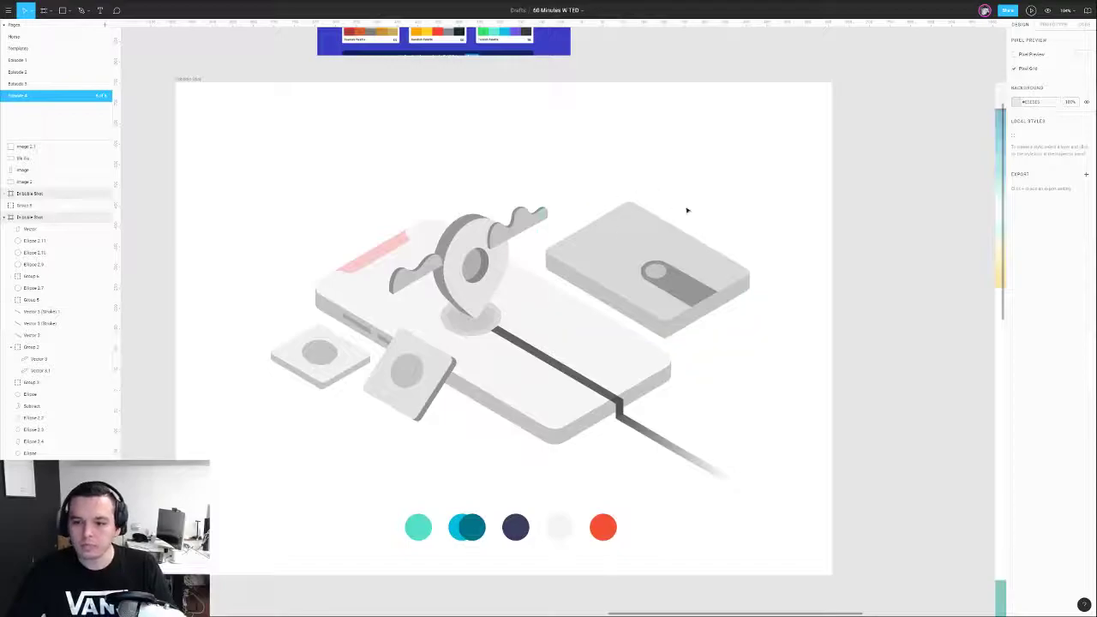
left_click(654, 249)
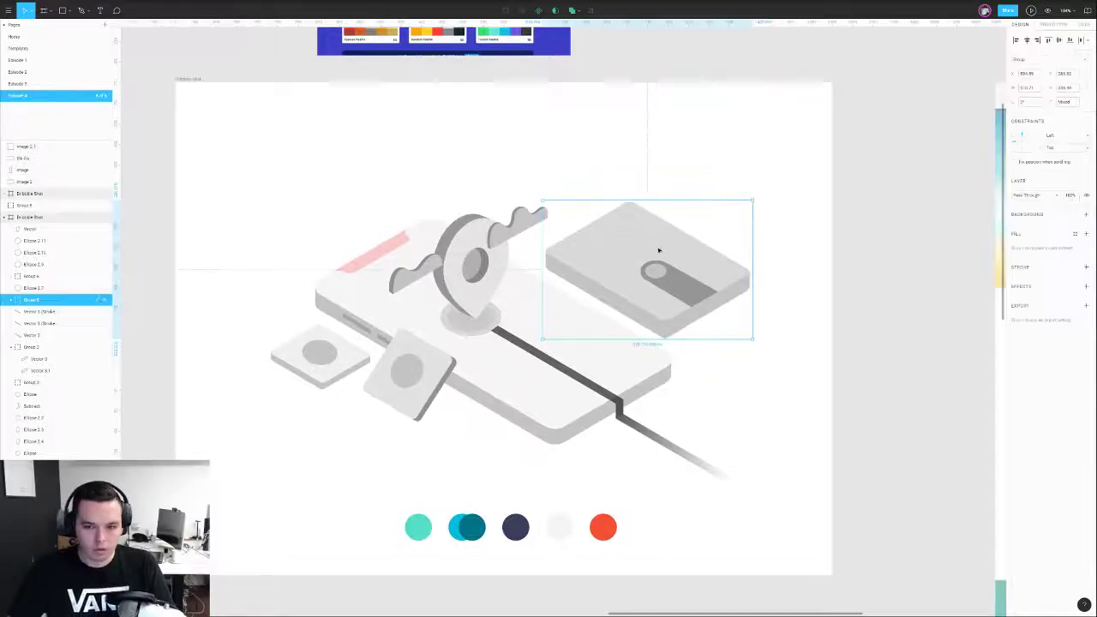
double_click(664, 334)
left_click(668, 314)
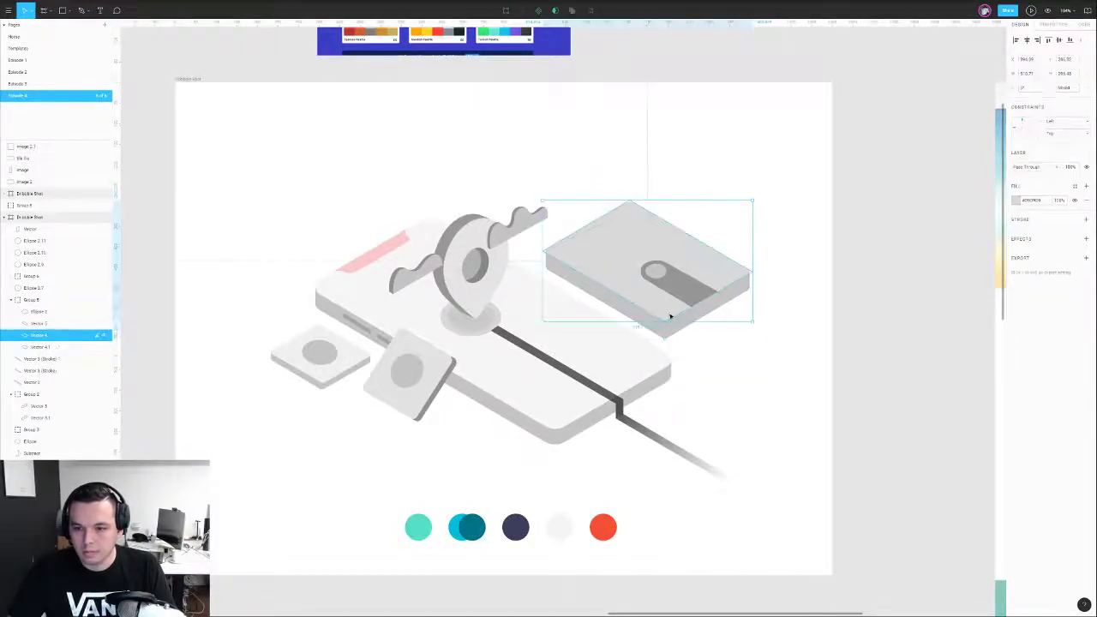
scroll(688, 352, "up", 5)
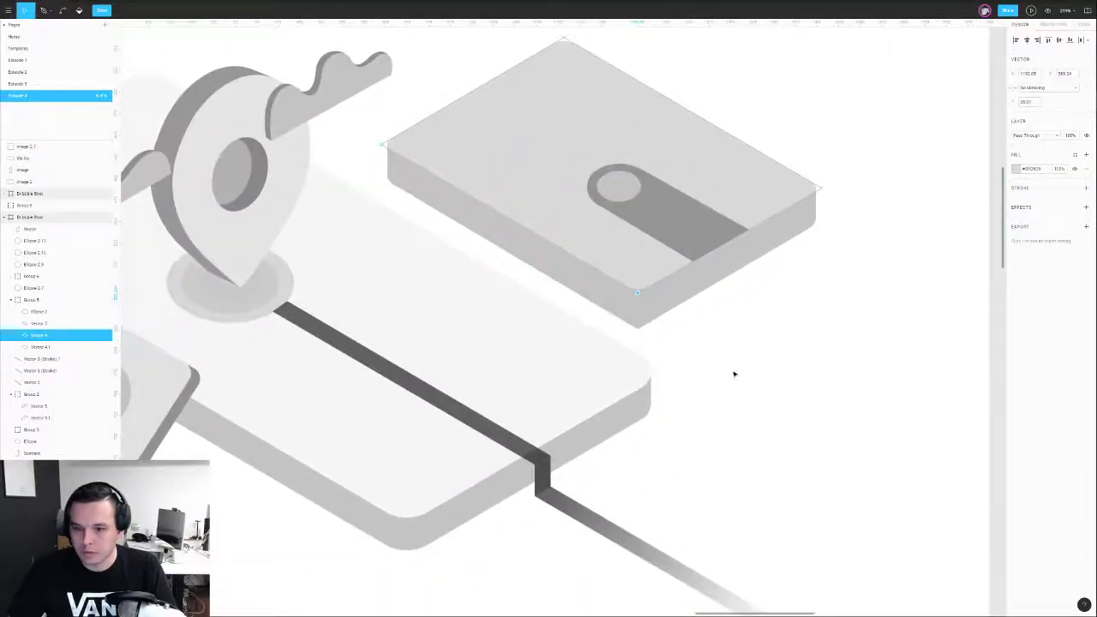
left_click(655, 328)
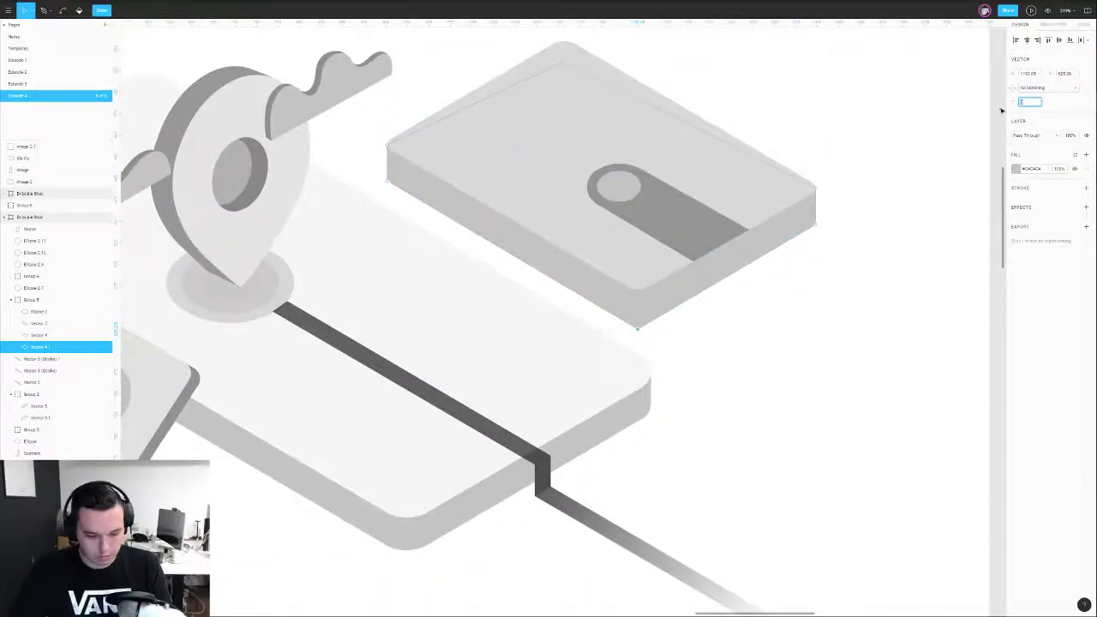
key("Escape")
key("Escape")
scroll(865, 136, "down", 3)
left_click_drag(866, 135, 870, 213)
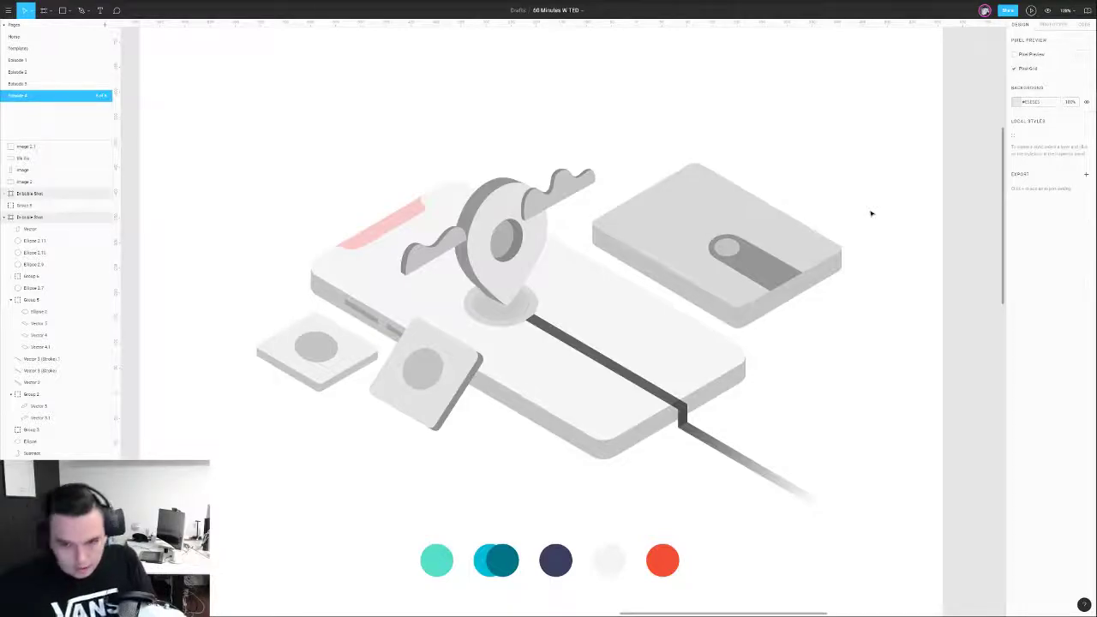
- Try to match the tilted tracker side shape's bottom corner to its rounded face by adjusting the corner anchor points
scroll(447, 435, "up", 5)
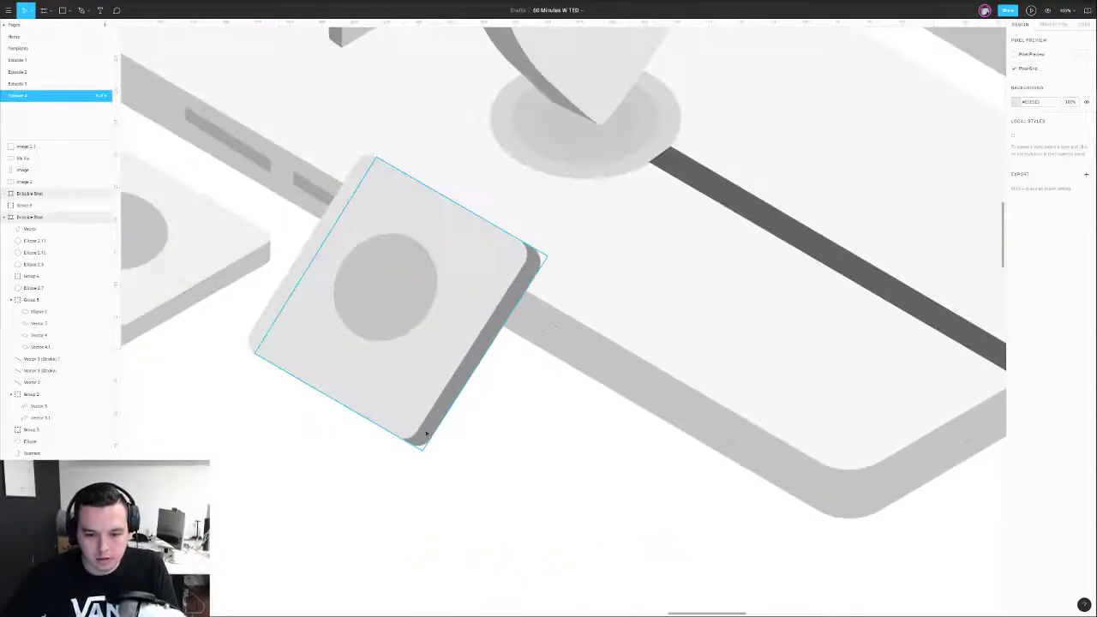
double_click(420, 436)
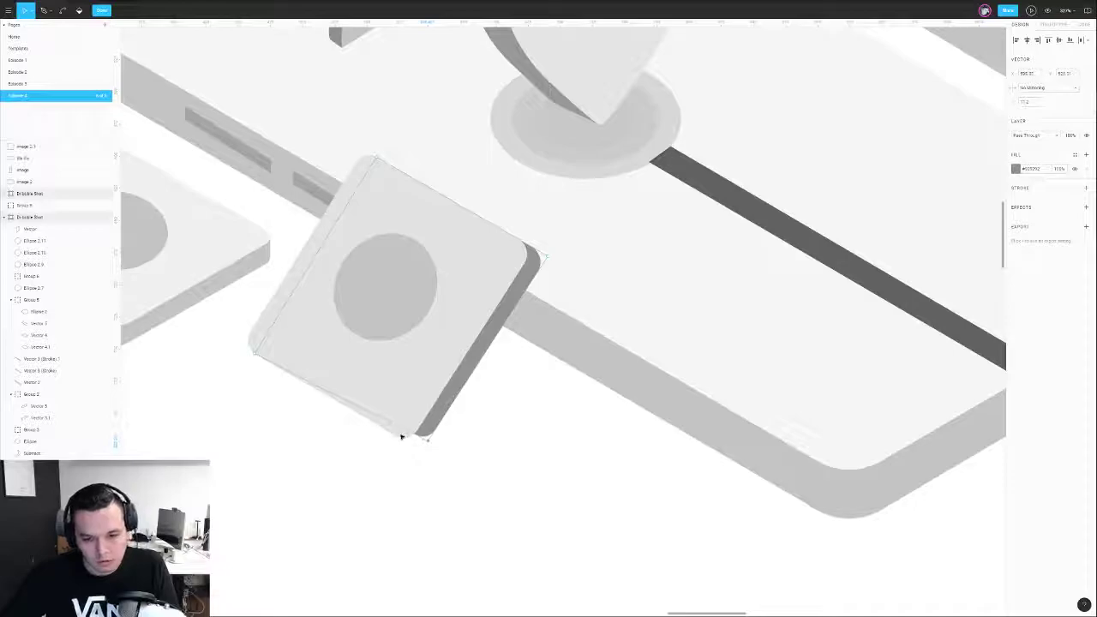
key("p")
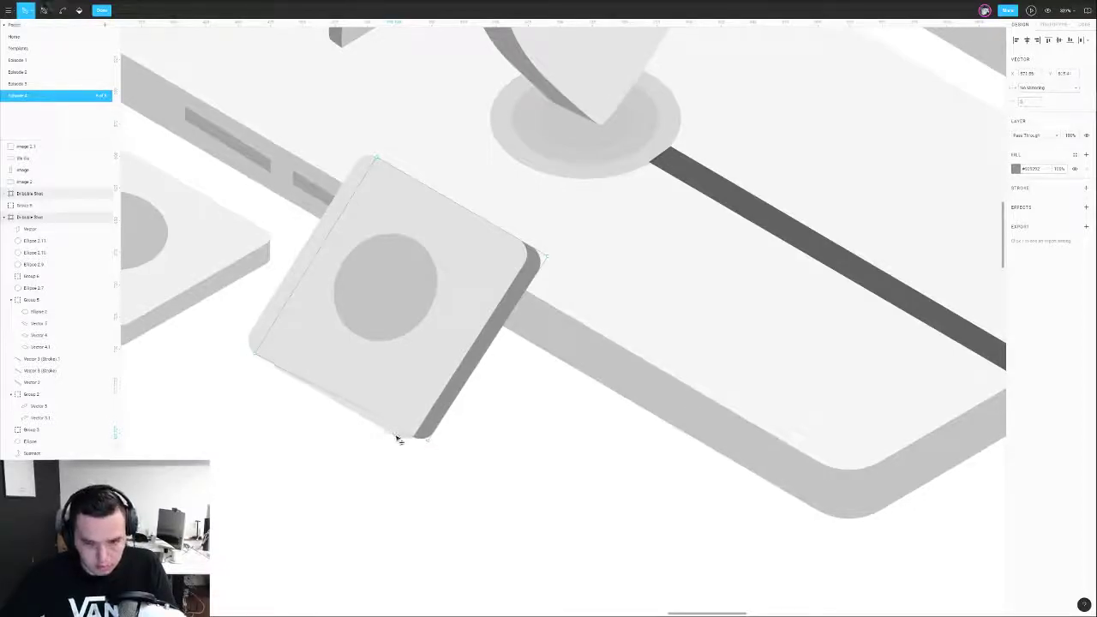
key("v")
scroll(439, 440, "up", 5)
mouse_move(440, 439)
left_mouse_down()
mouse_move(466, 429)
mouse_move(455, 429)
left_mouse_up()
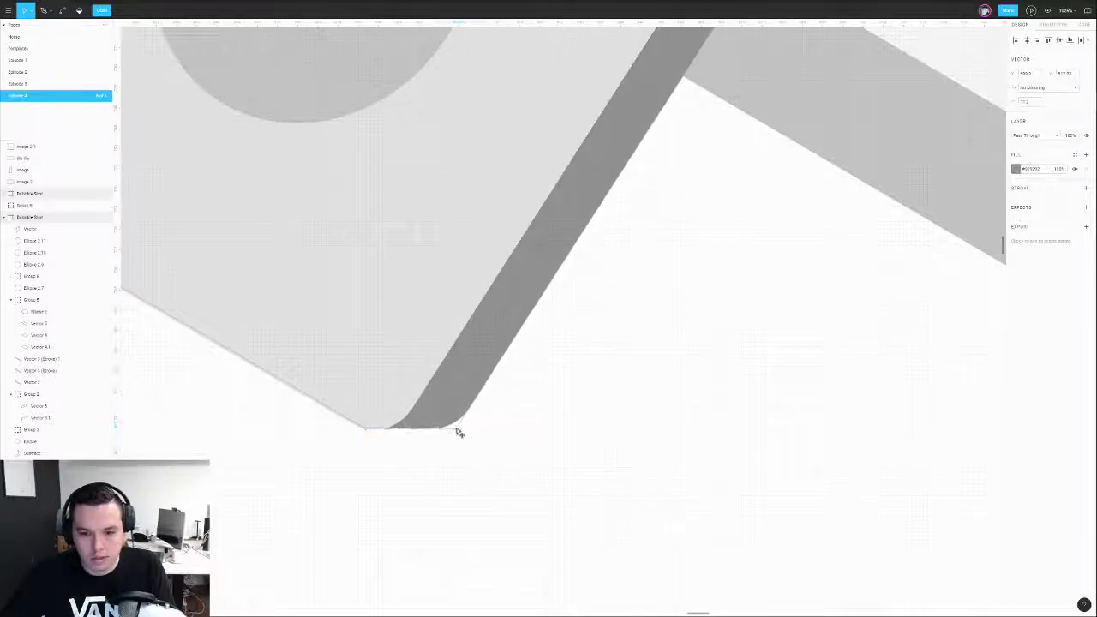
scroll(369, 430, "down", 5)
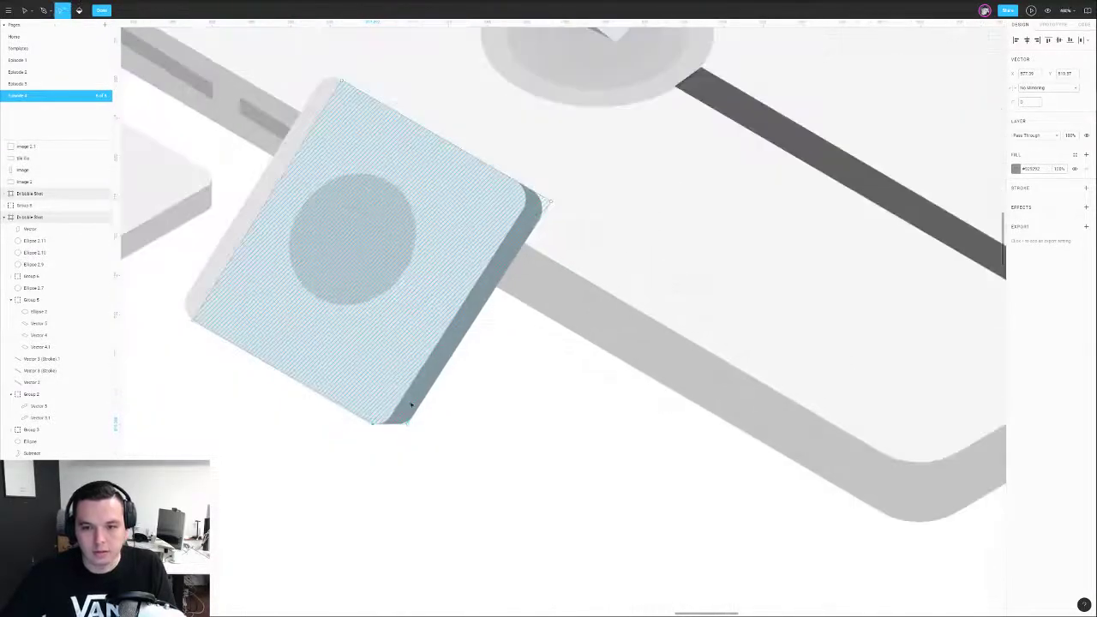
scroll(514, 360, "down", 5)
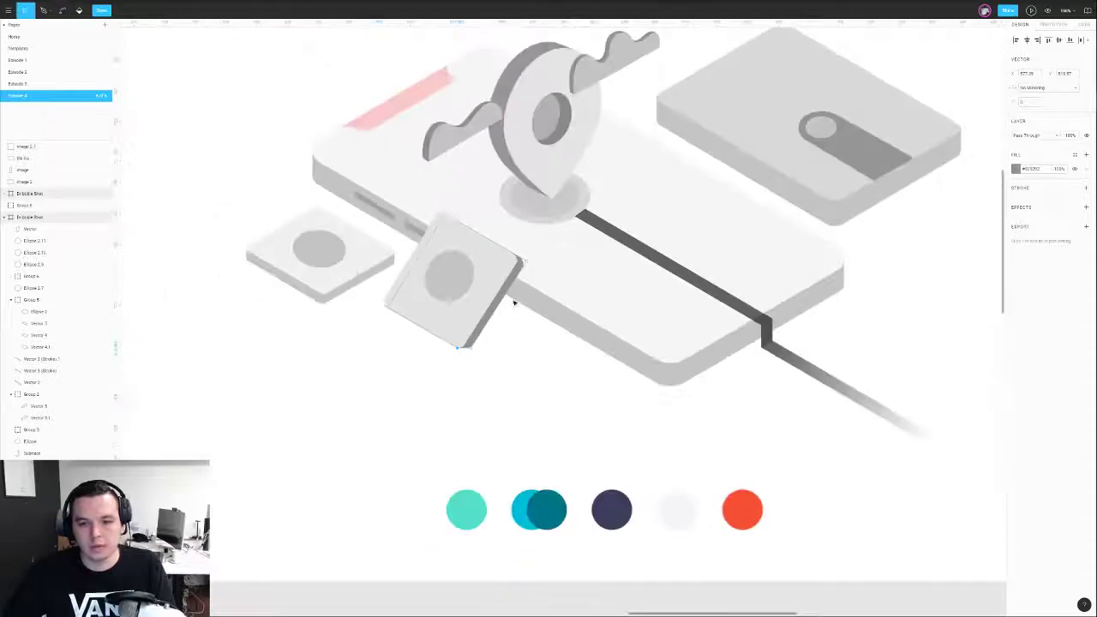
scroll(506, 308, "up", 5)
scroll(428, 424, "up", 5)
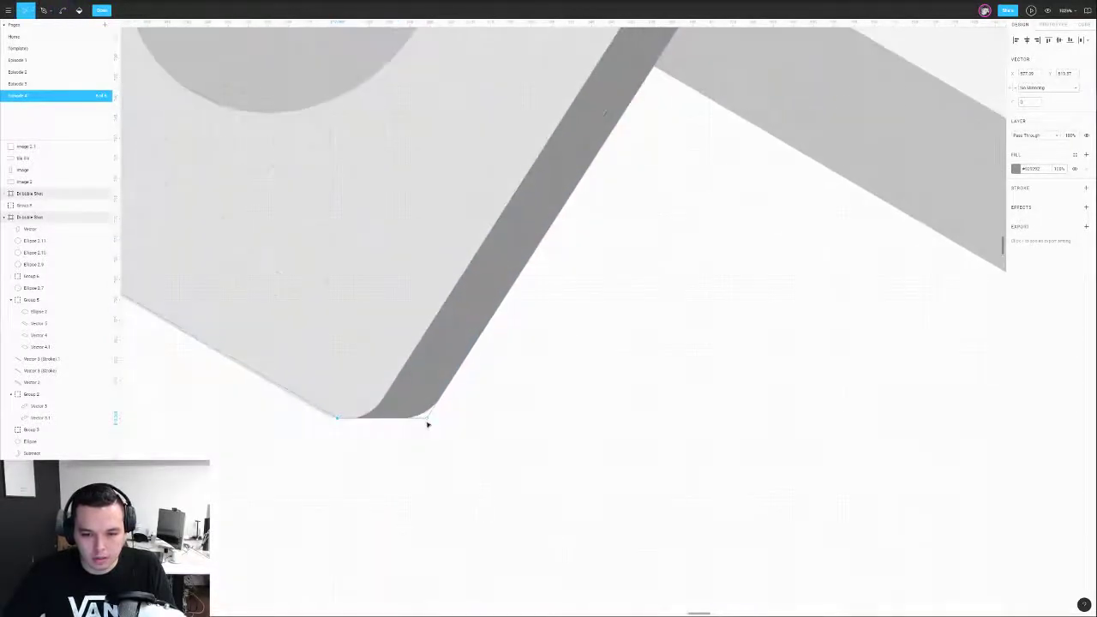
left_click_drag(343, 423, 345, 421)
scroll(365, 417, "down", 5)
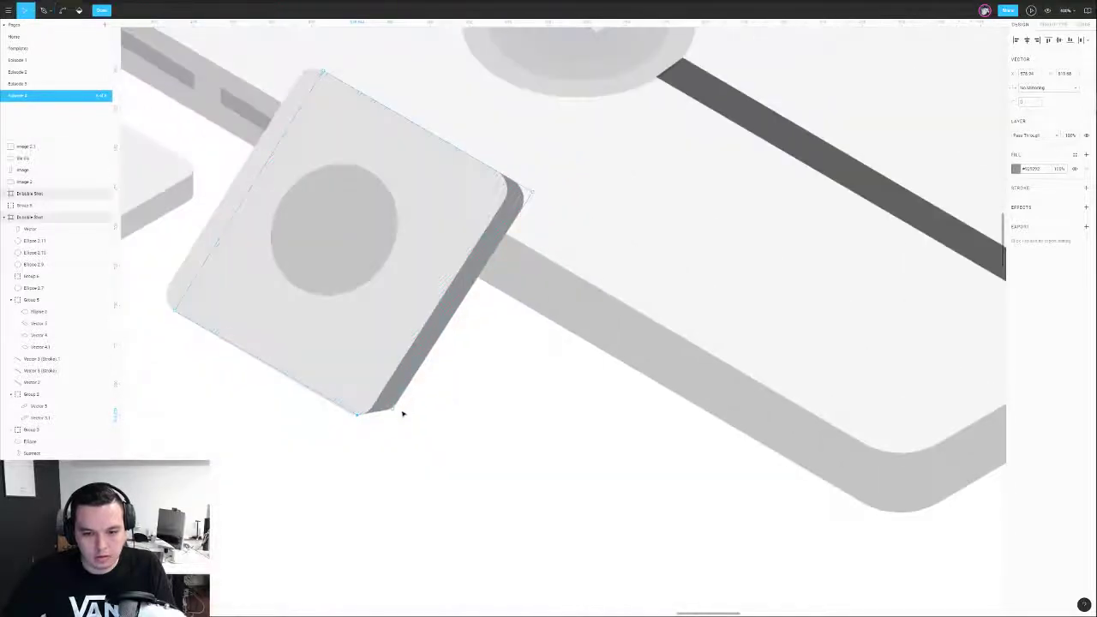
left_click_drag(400, 409, 401, 414)
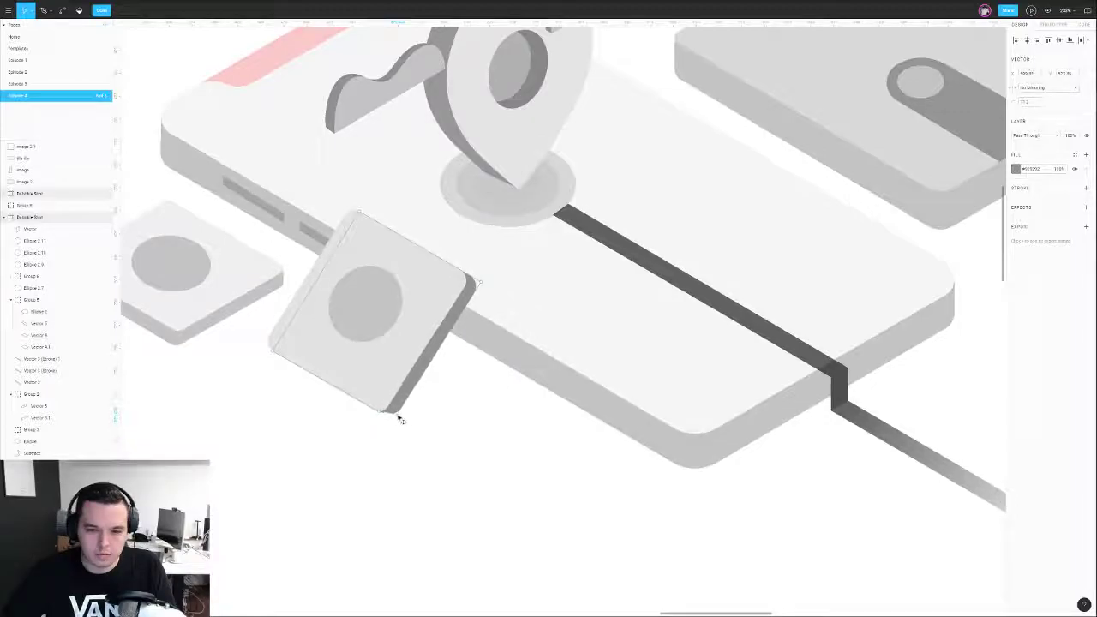
scroll(426, 431, "down", 3)
key("Escape")
key("Escape")
scroll(428, 429, "down", 3)
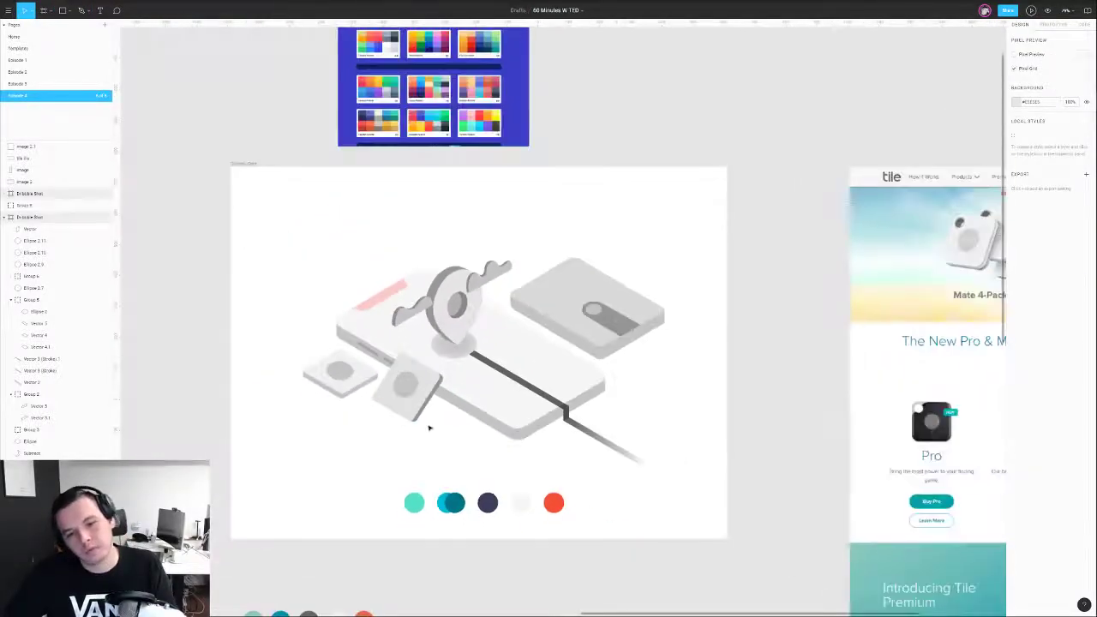
- Undo the last anchor point adjustments on the tilted tracker's side shape
key("ctrl+z")
key("ctrl+z")
key("Escape")
key("Escape")
scroll(426, 416, "up", 3)
double_click(401, 423)
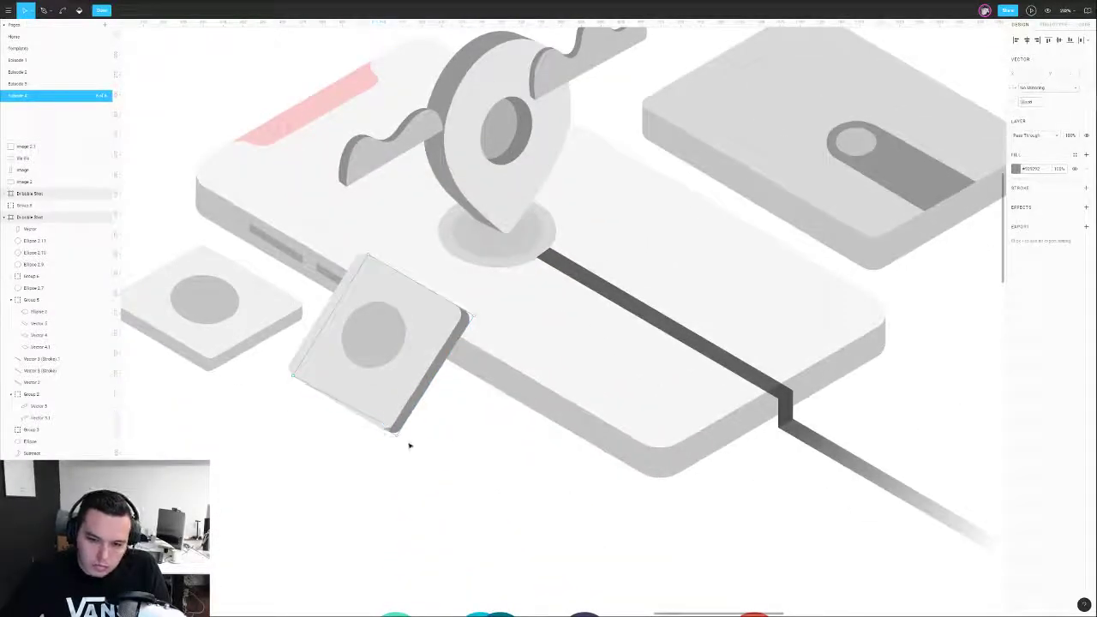
key("Escape")
key("Escape")
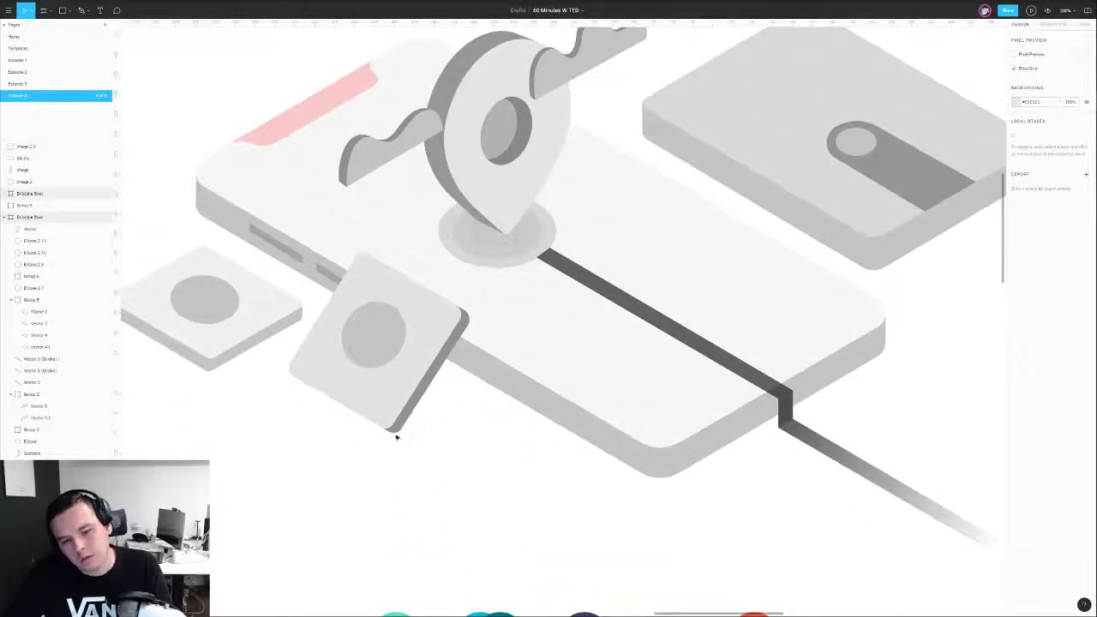
- Reshape the tilted tracker side shape's bottom corner by moving its corner anchor inward and adding an anchor point
scroll(479, 385, "down", 3)
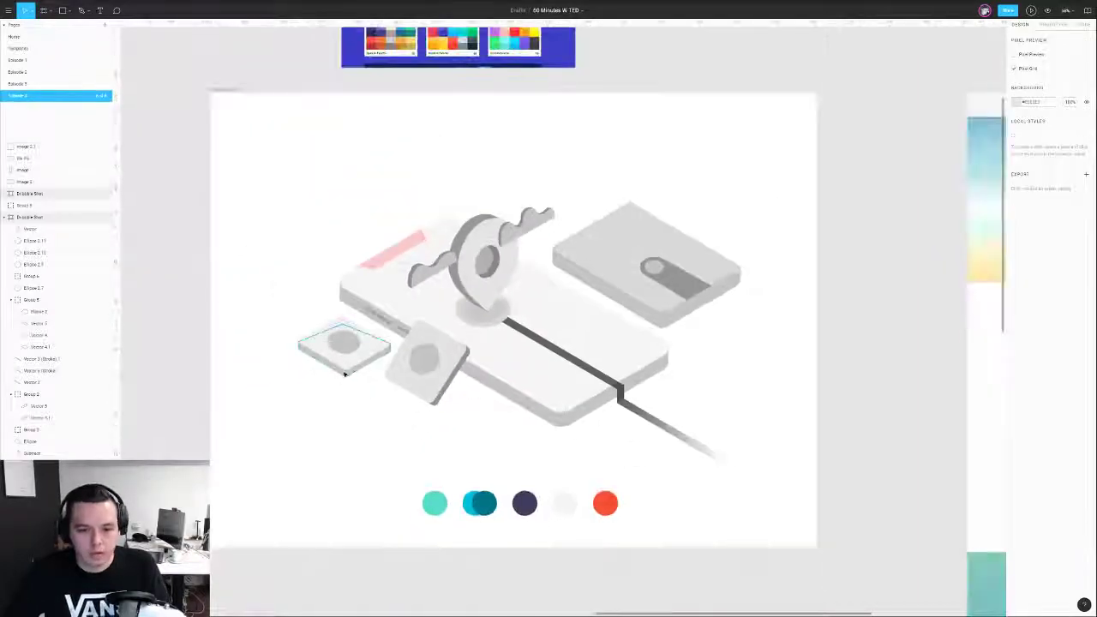
scroll(430, 406, "up", 5)
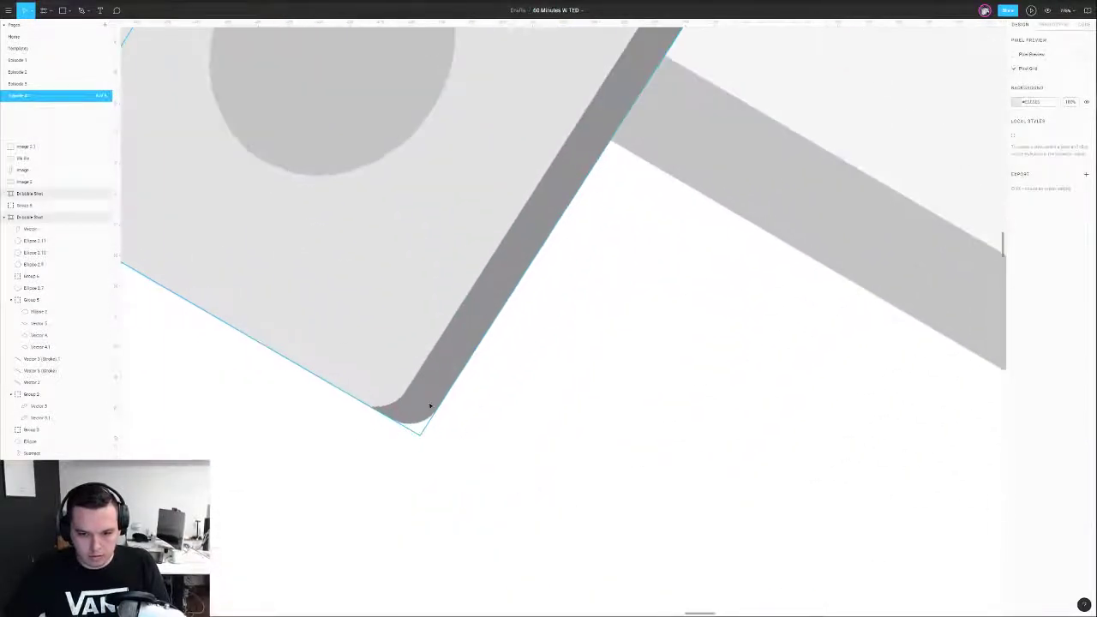
double_click(430, 406)
left_click_drag(420, 435, 444, 401)
key("p")
left_click(394, 384)
key("v")
scroll(444, 403, "down", 5)
left_click(480, 413)
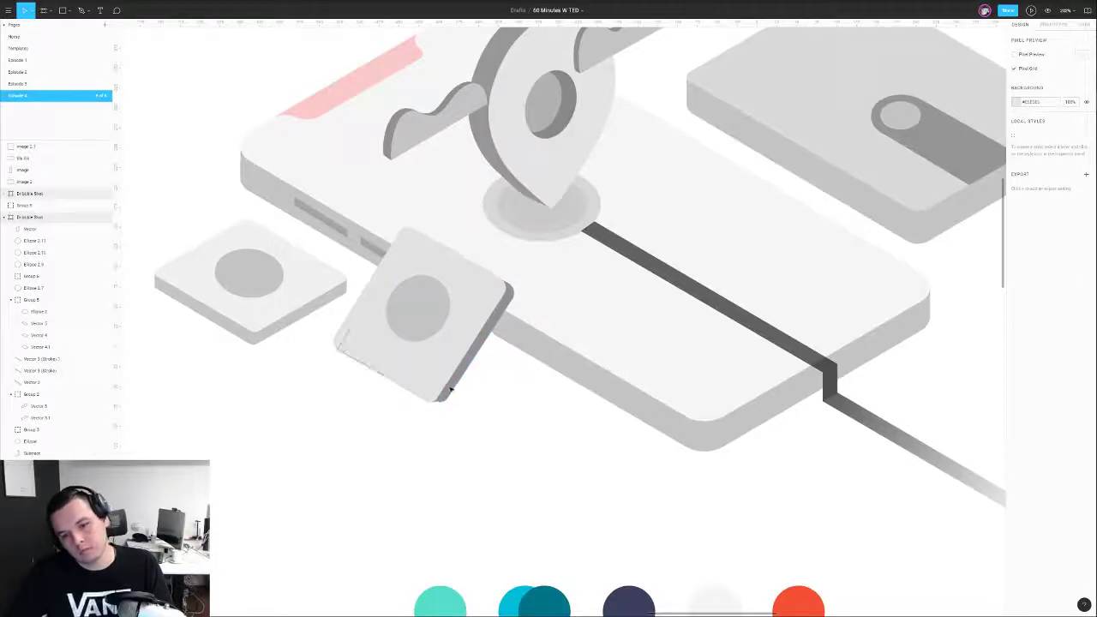
- Fine-tune the bottom corner anchor of the tilted tracker's side shape to smooth the rounded edge
double_click(450, 390)
scroll(445, 399, "up", 5)
left_click_drag(456, 400, 459, 402)
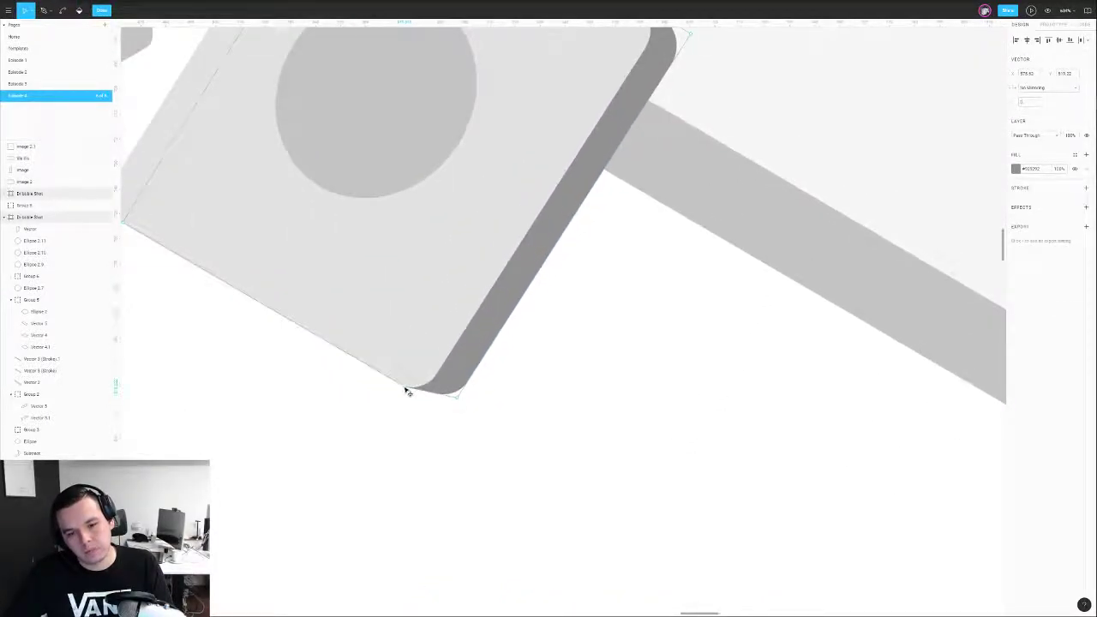
scroll(432, 402, "down", 5)
key("Escape")
key("Escape")
scroll(450, 412, "down", 3)
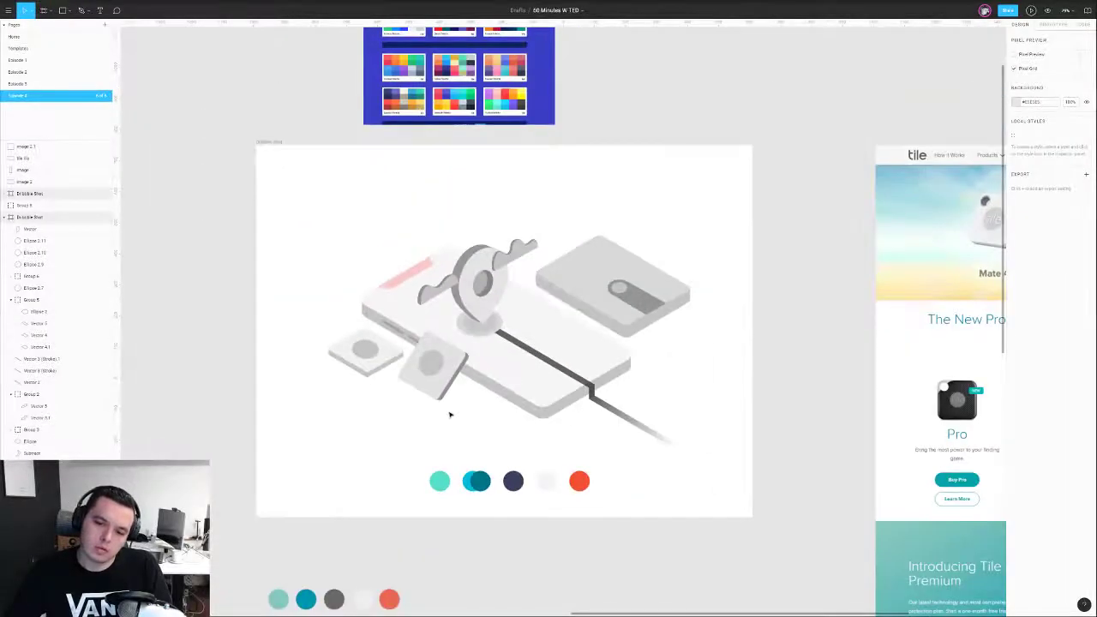
mouse_move(443, 417)
left_mouse_down()
mouse_move(870, 371)
mouse_move(228, 386)
left_mouse_up()
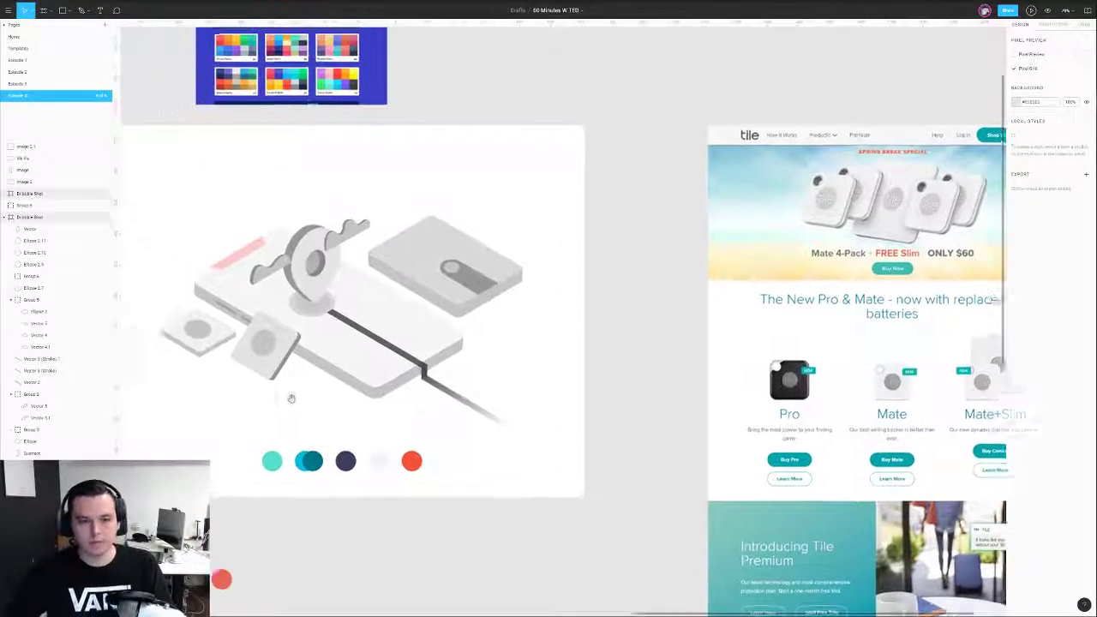
scroll(269, 397, "up", 5)
scroll(374, 454, "down", 4)
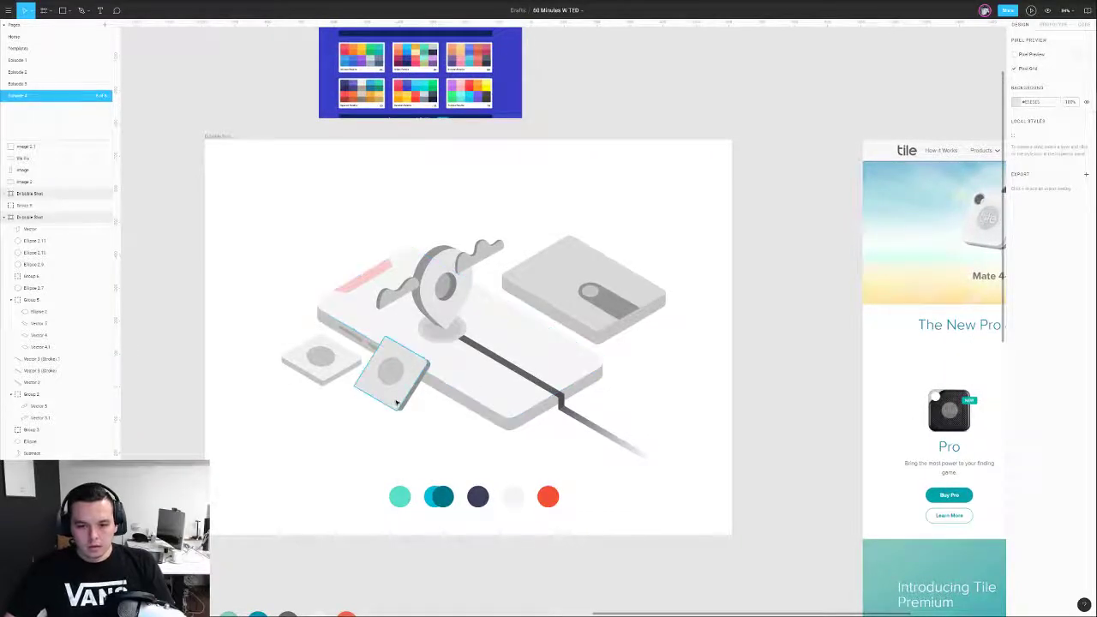
left_click(400, 409)
left_click(470, 436)
scroll(470, 436, "down", 5)
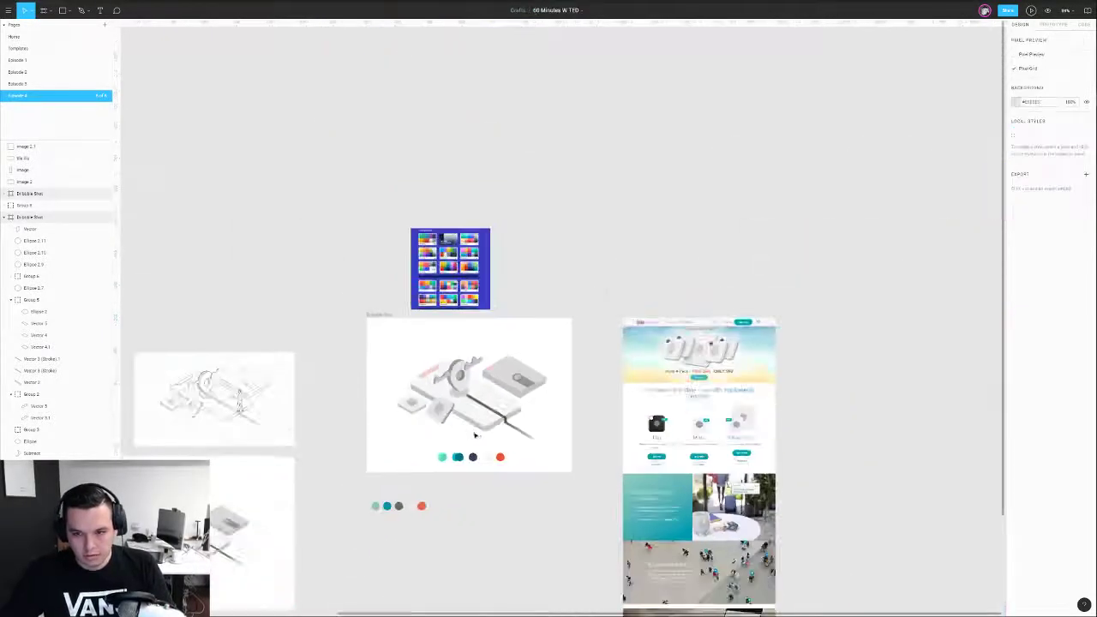
left_click_drag(629, 447, 556, 393)
- Draw a background rectangle spanning the illustration artboard's full width and send it behind all the artwork
key("r")
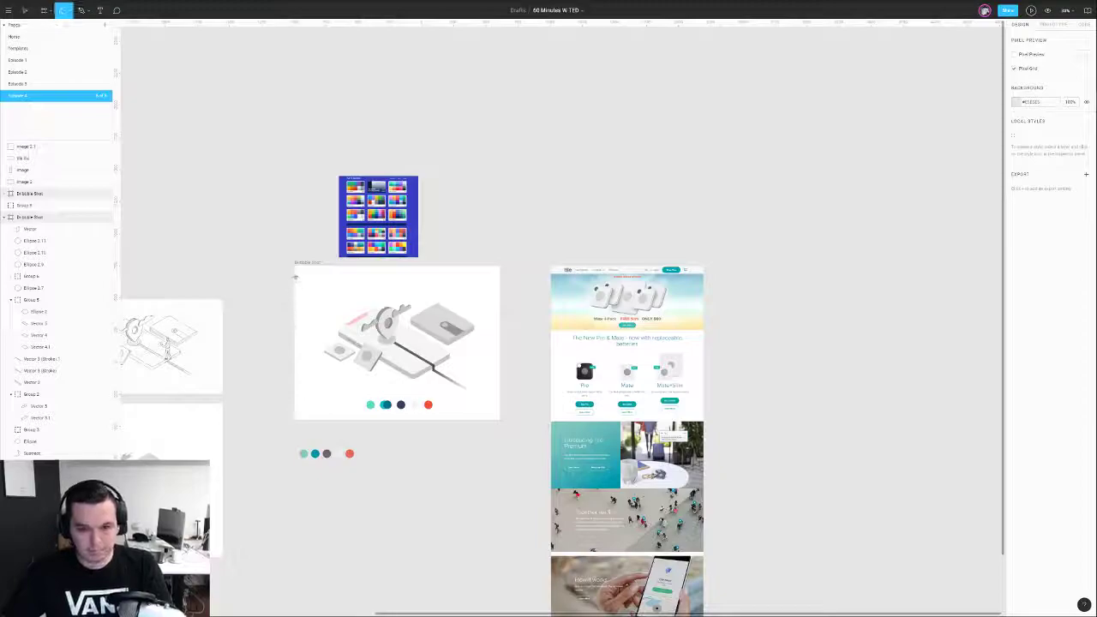
left_click_drag(294, 271, 500, 410)
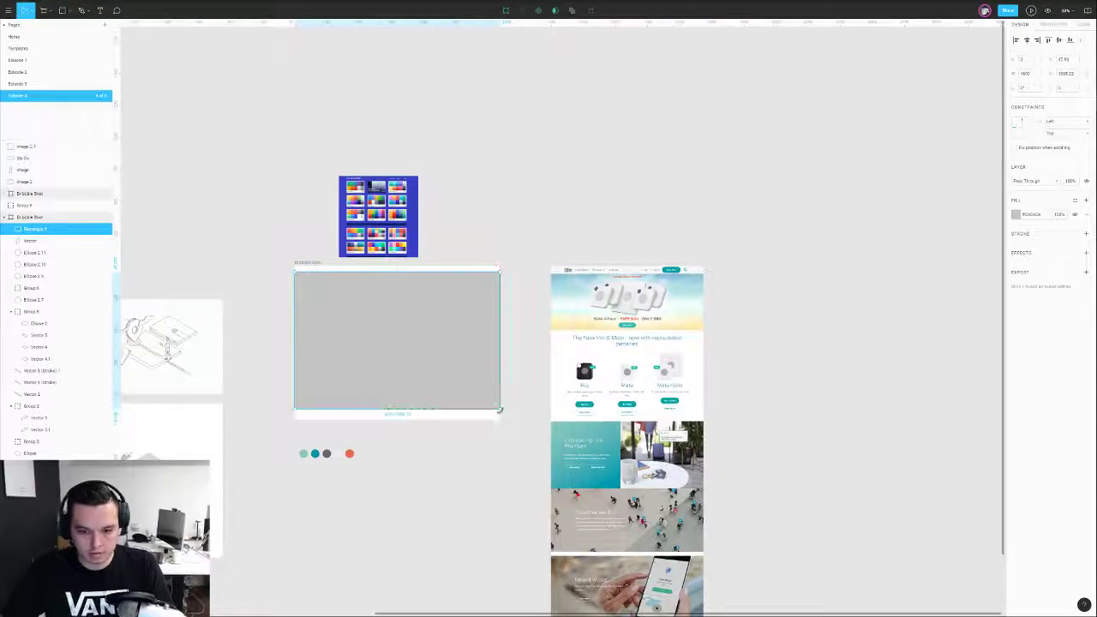
key("ctrl+[")
key("ctrl+[")
key("ctrl+[")
key("ctrl+[")
key("ctrl+[")
key("ctrl+[")
key("ctrl+[")
key("ctrl+[")
key("ctrl+[")
key("ctrl+[")
key("ctrl+[")
key("ctrl+[")
key("ctrl+[")
key("ctrl+[")
key("ctrl+[")
key("ctrl+[")
key("ctrl+[")
key("ctrl+[")
key("ctrl+[")
key("ctrl+[")
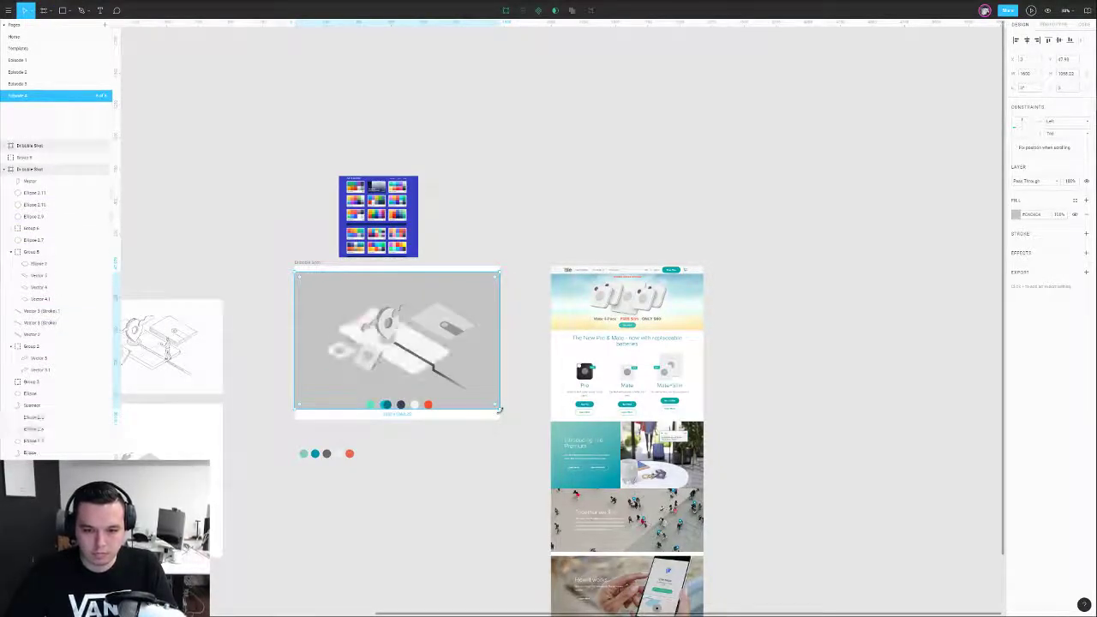
- Sample the light header color of the Tile website screenshot as the background rectangle's fill
key("i")
left_click(567, 360)
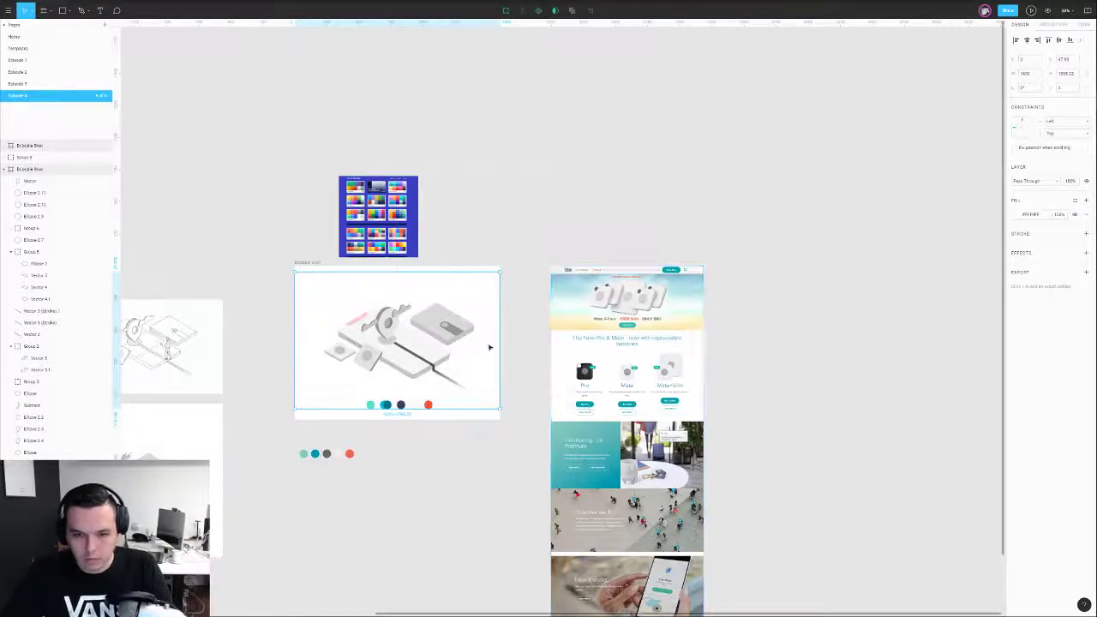
scroll(376, 342, "up", 3)
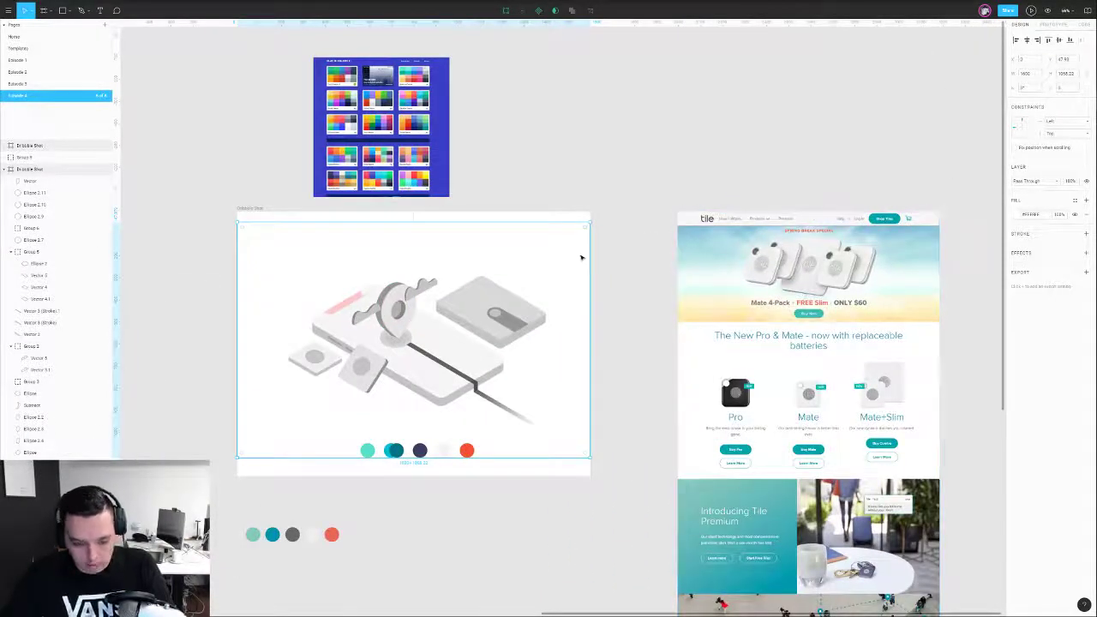
key("i")
left_click(694, 214)
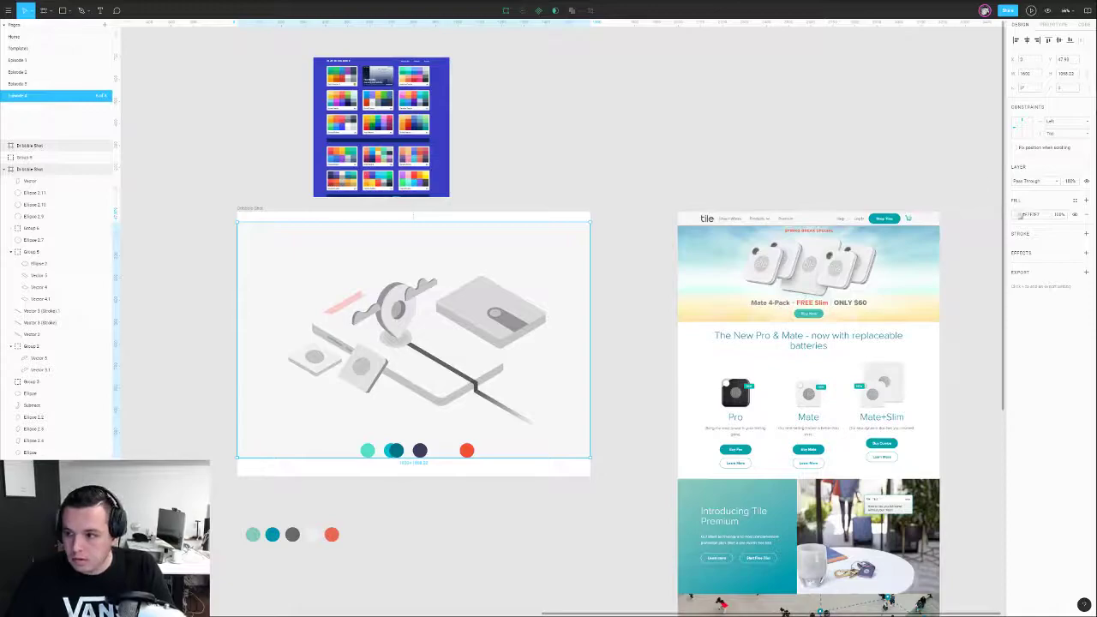
- Set the background rectangle's fill to a very pale blue and extend the rectangle to cover the artboard's full height
left_click(1018, 214)
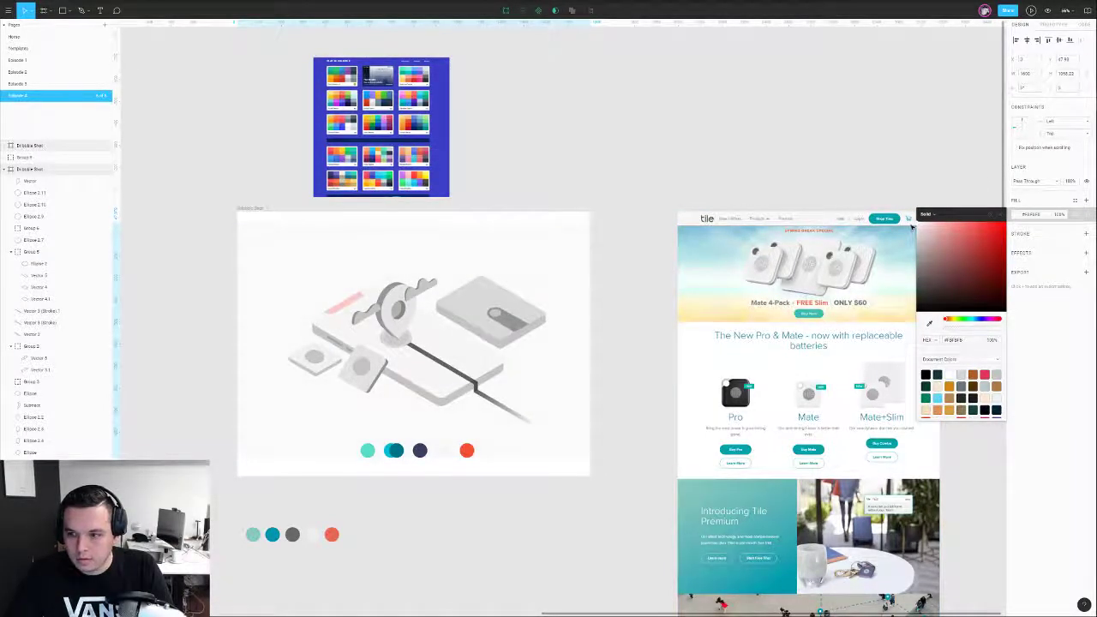
left_click(971, 320)
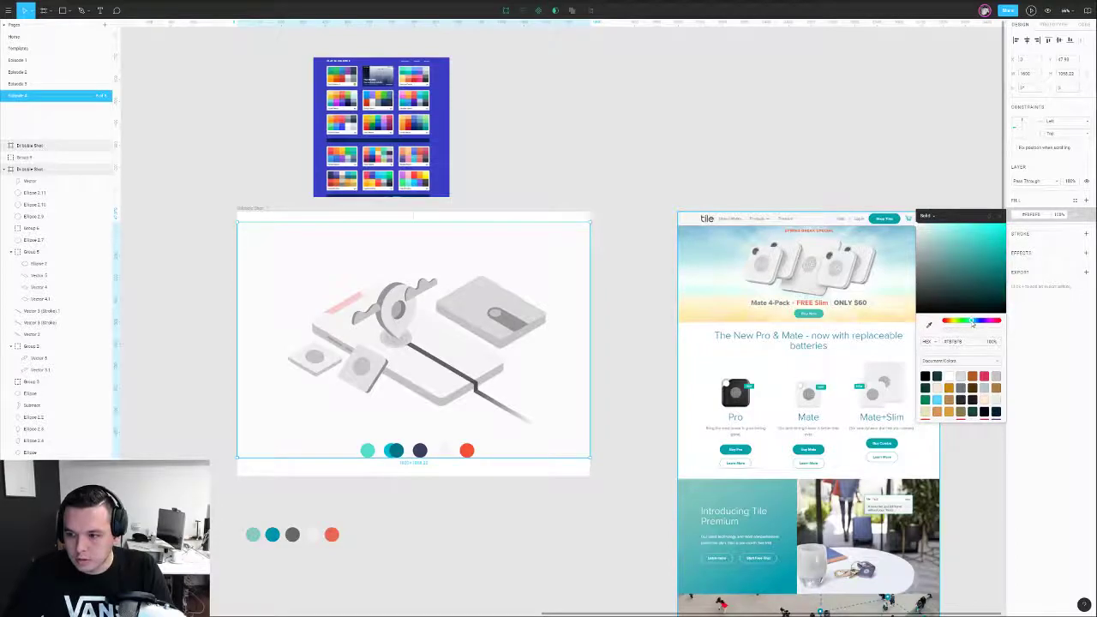
left_click(918, 229)
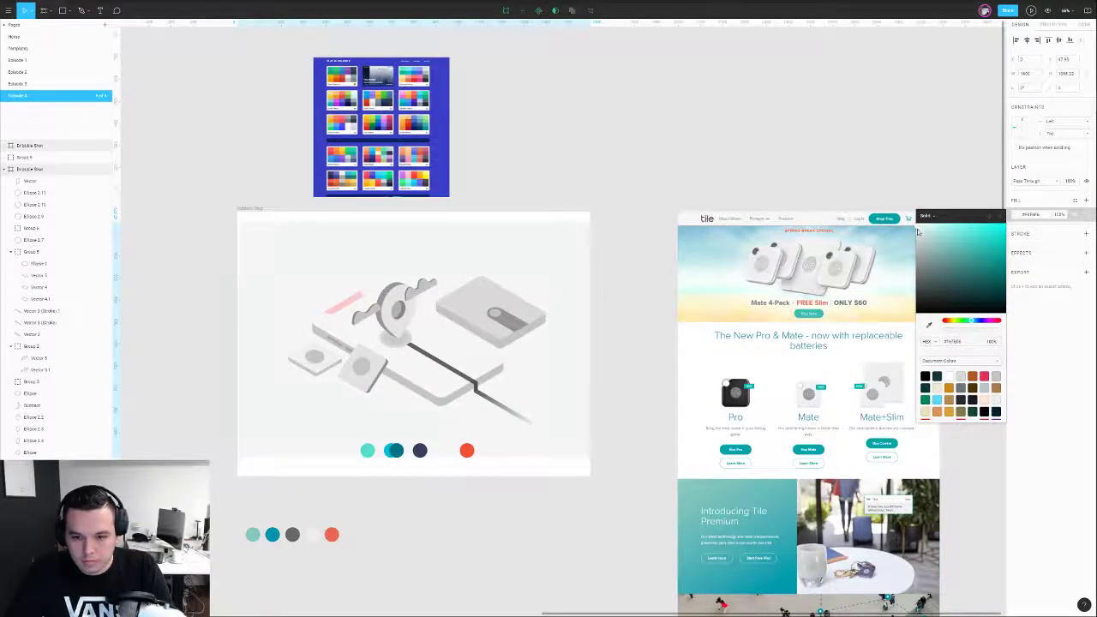
left_click_drag(966, 326, 974, 323)
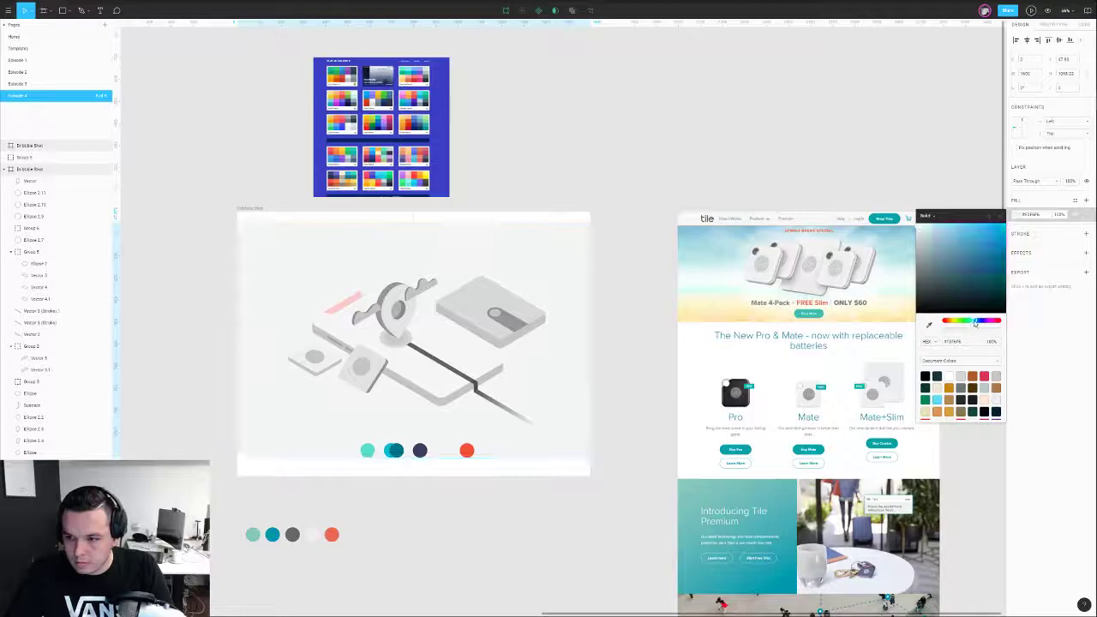
left_click(920, 226)
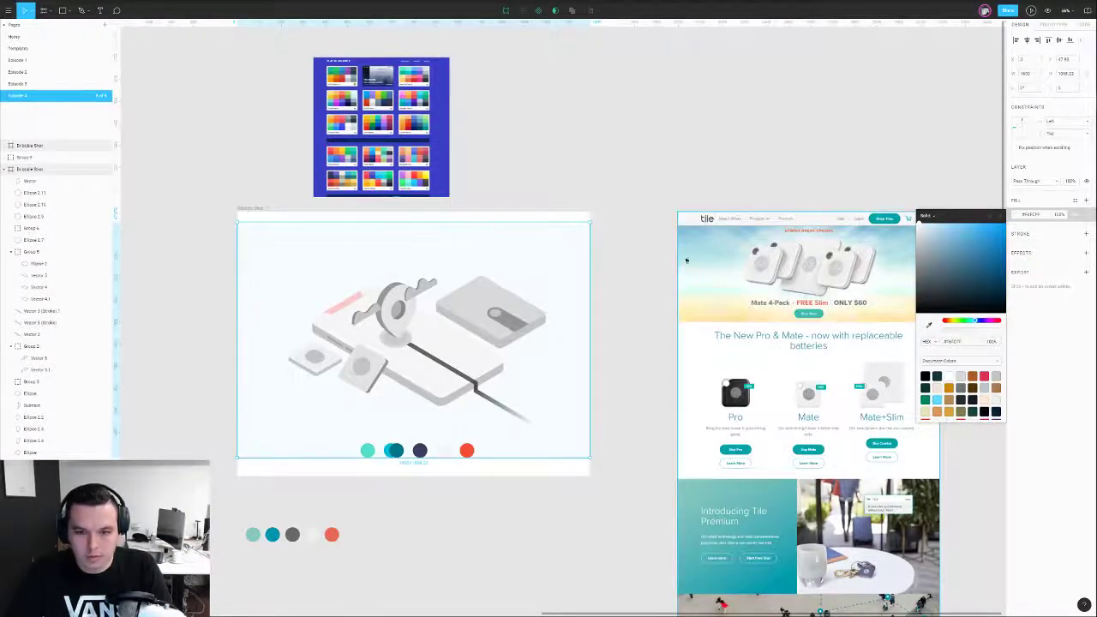
left_click(570, 257)
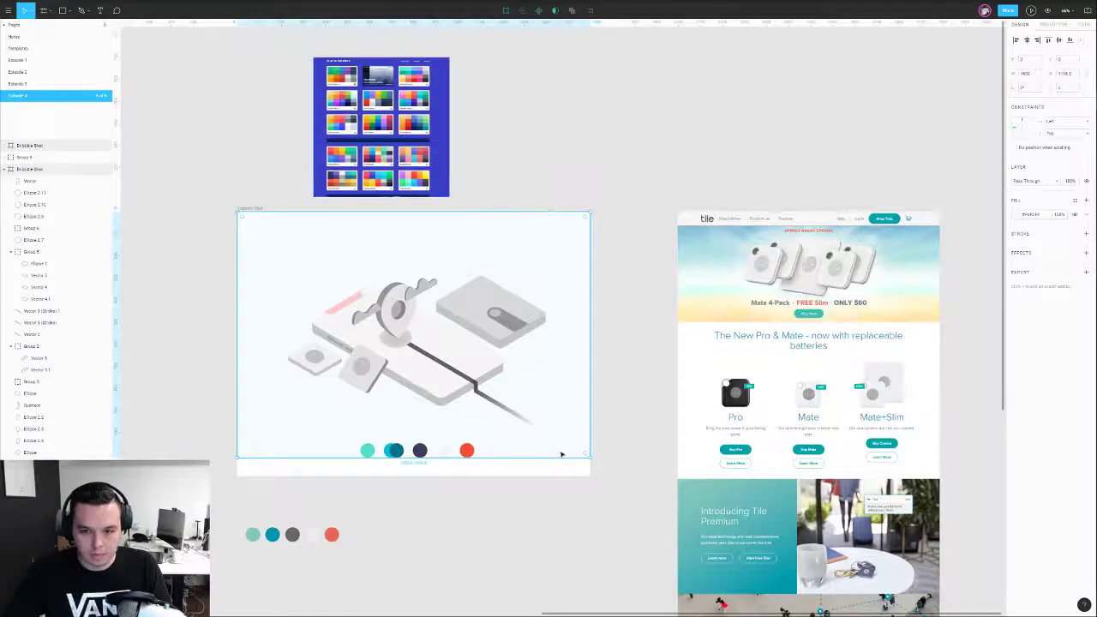
left_click_drag(560, 457, 562, 473)
- Group the palette circles on the artboard and move the group to the artboard's lower-left corner
left_click_drag(502, 504, 303, 452)
key("ctrl+g")
left_click(399, 432)
left_click(317, 392)
- Fill the phone's top face with white sampled from the Tile website screenshot
scroll(316, 391, "up", 3)
left_click(474, 358)
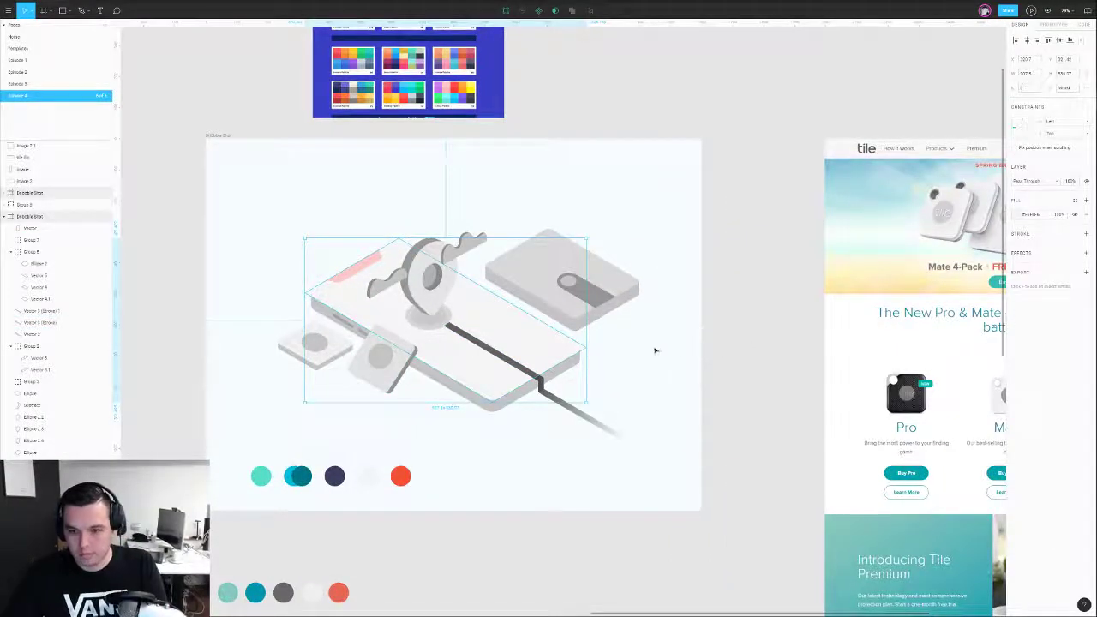
key("i")
left_click(838, 343)
left_click(653, 339)
- Sample white from the Tile website screenshot for the phone's side shape and set its fill to F3F3F3
left_click(570, 367)
key("i")
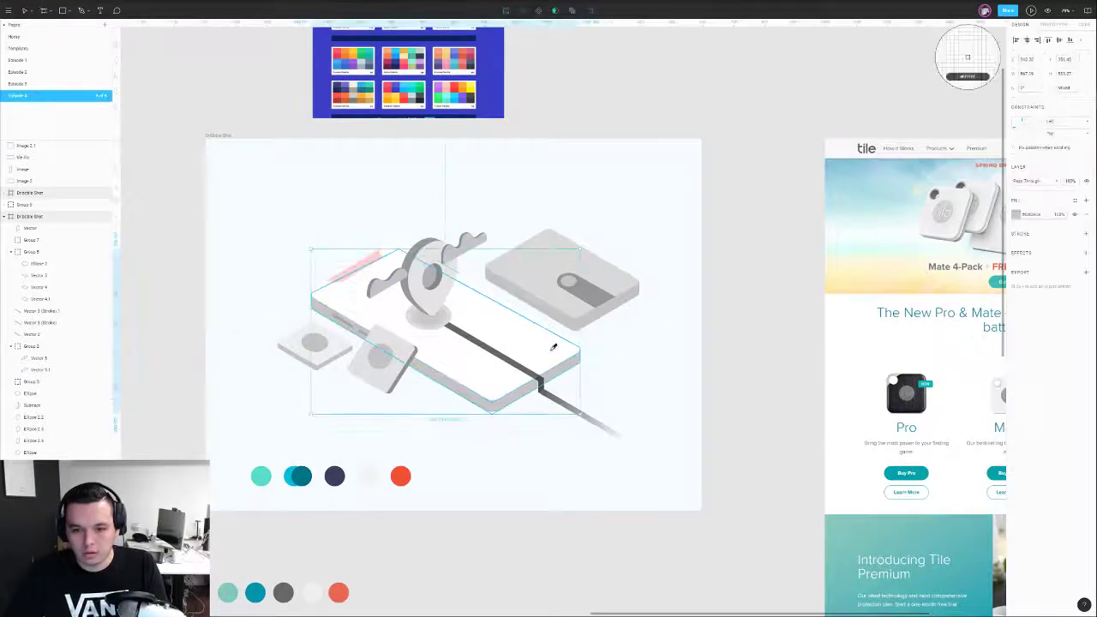
left_click(965, 346)
left_click(1014, 214)
type("F3F3F3")
key("Return")
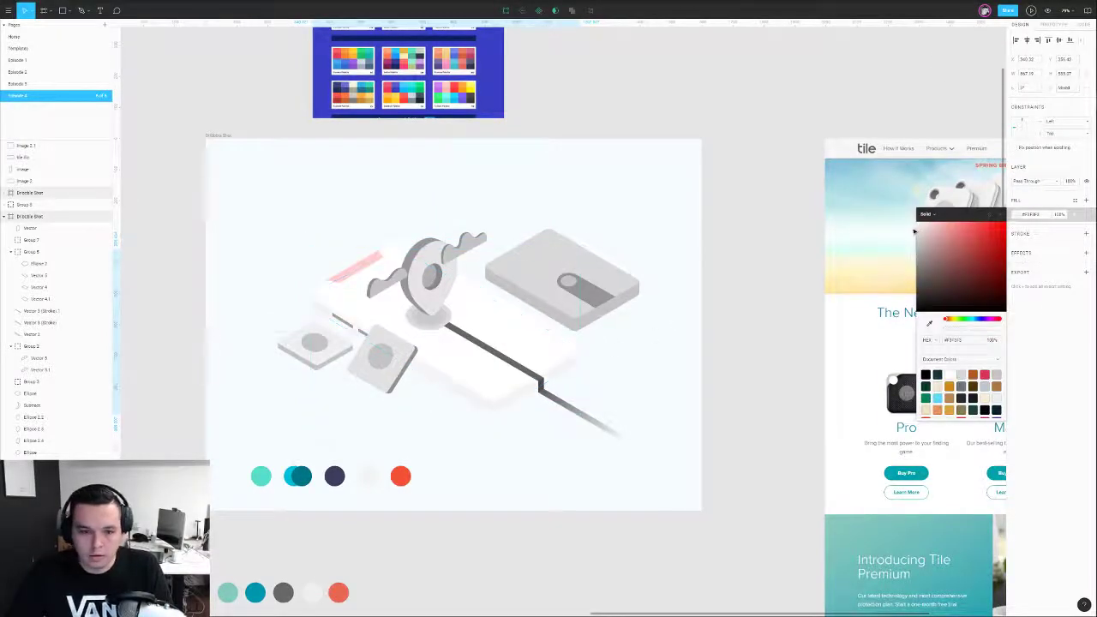
- Recolor the pale red strip on the phone's top face with the light grey sampled from the phone's side
left_click(448, 453)
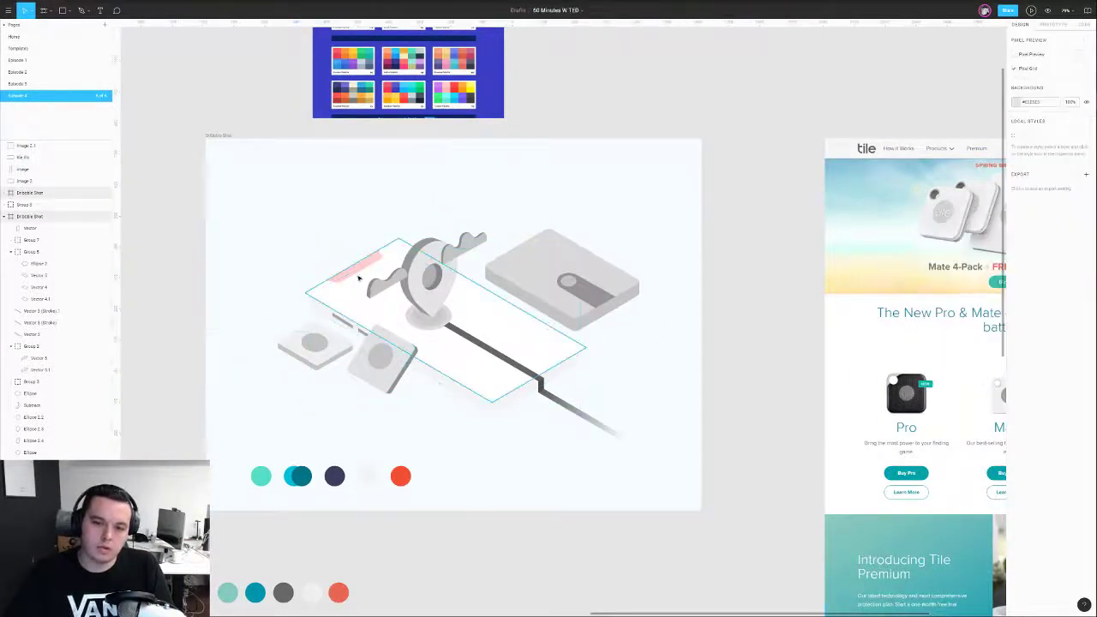
left_click(354, 276)
key("i")
left_click(438, 377)
left_click(443, 417)
left_click(355, 267)
left_click(1014, 214)
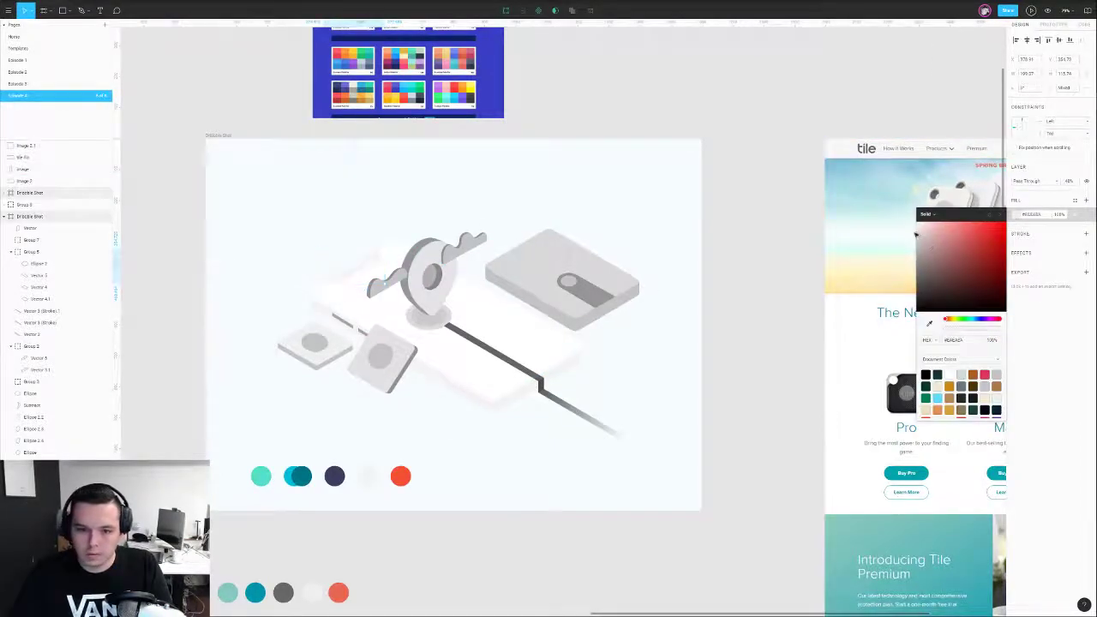
left_click(521, 417)
- Fill the slots on the phone's side with the palette's dark navy and set their opacity to 50%
left_click(502, 391)
key("i")
key("Escape")
left_click(353, 327)
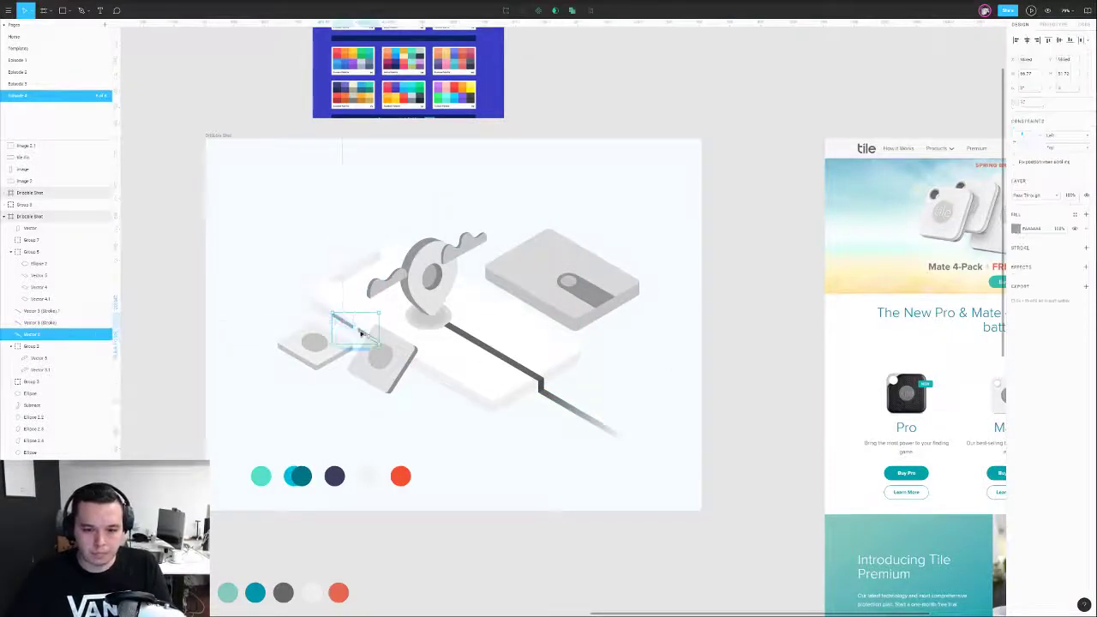
key("i")
left_click(334, 476)
left_click(341, 407)
left_click(349, 328)
key("5")
- Fill the phone's side shape with the palette's dark navy and lighten that fill to a pale lavender
left_click(438, 380)
key("i")
left_click(336, 475)
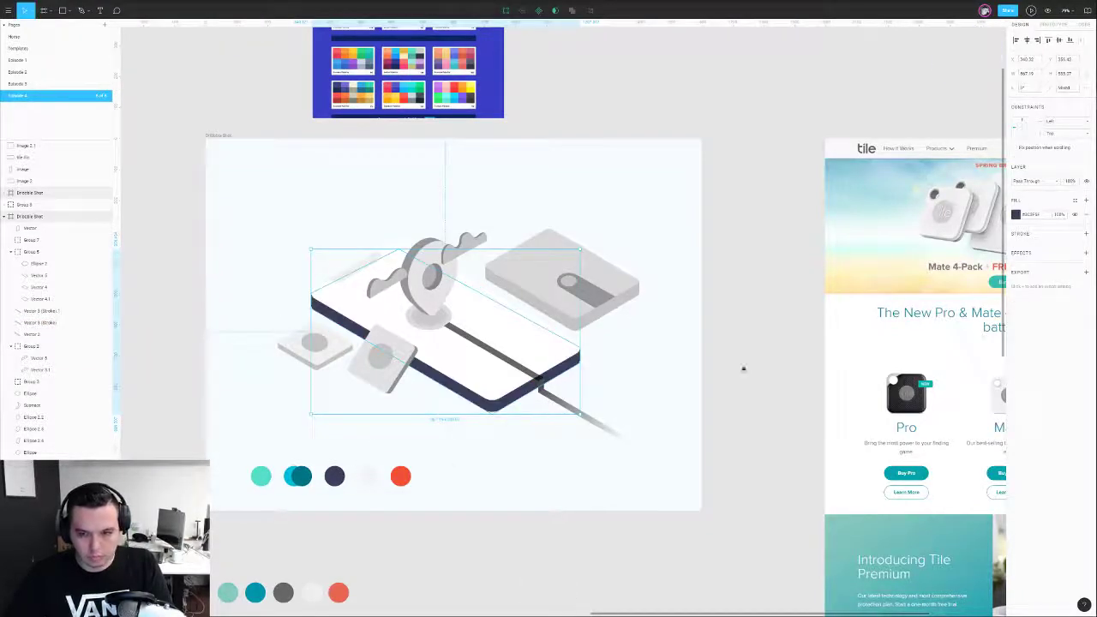
left_click(1015, 214)
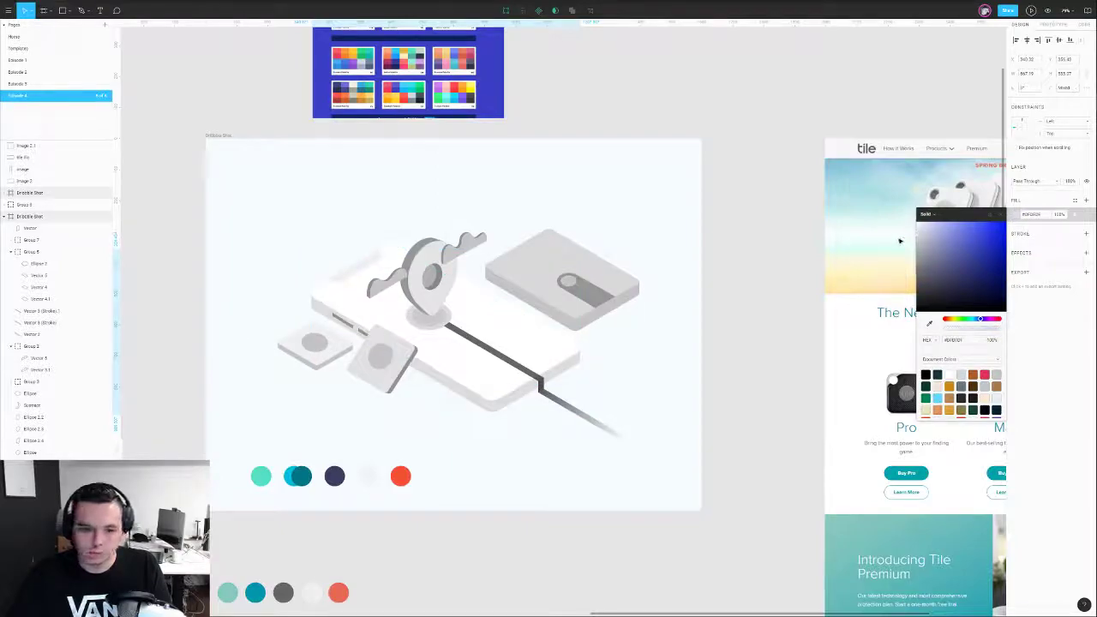
left_click_drag(923, 238, 927, 232)
left_click(688, 394)
- Extend the lower points of the phone's side shape slightly downward to make the phone thicker
double_click(505, 406)
left_click_drag(578, 371, 569, 355)
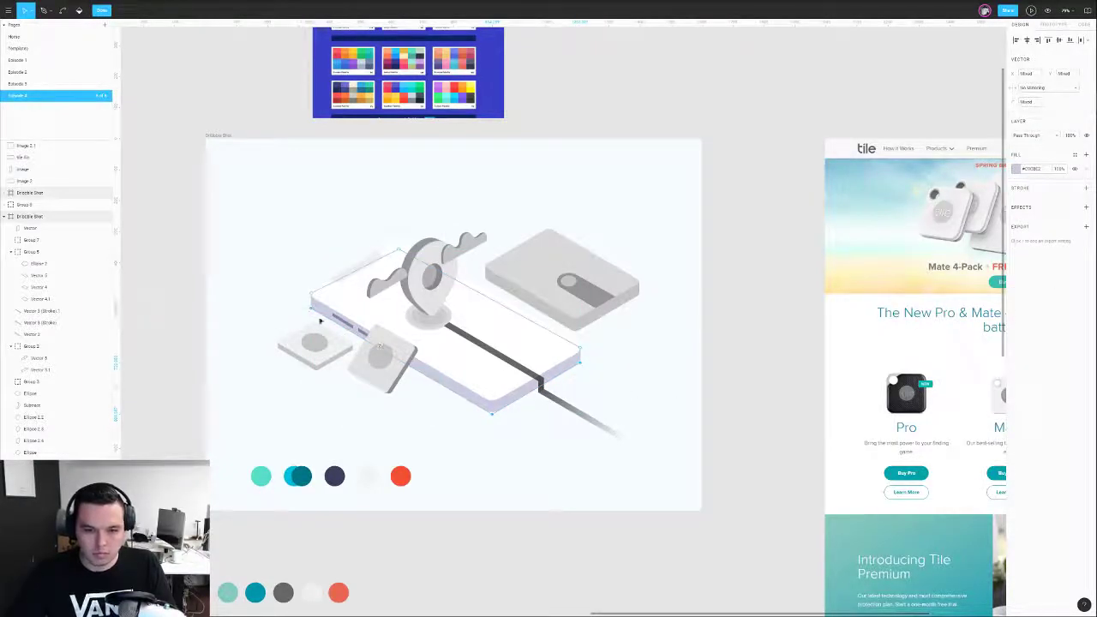
key("Escape")
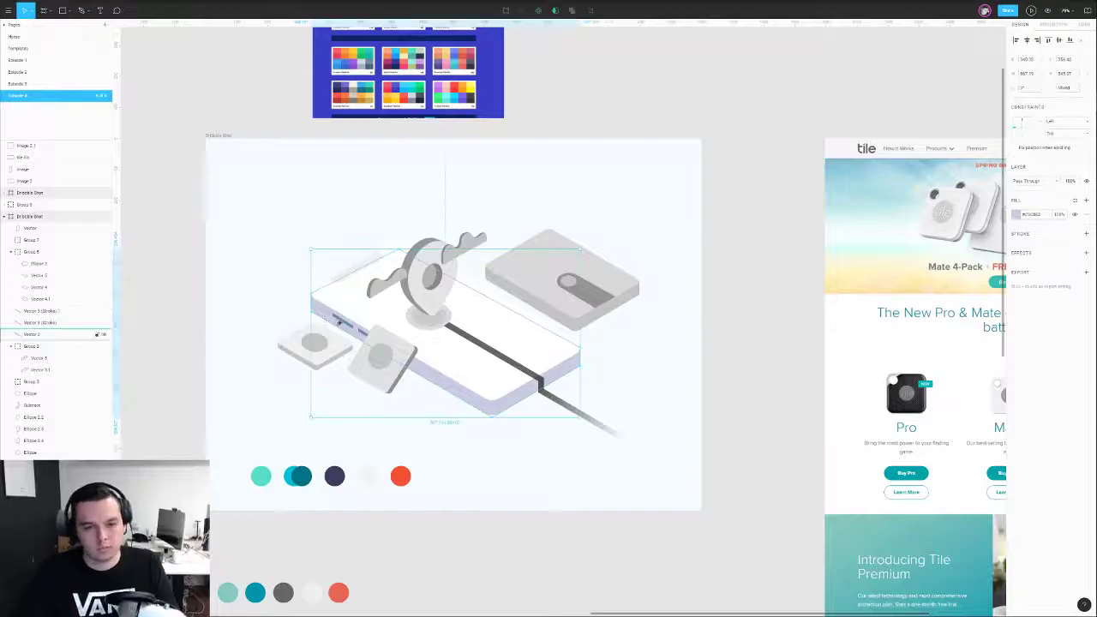
scroll(338, 322, "up", 5)
left_click(343, 326)
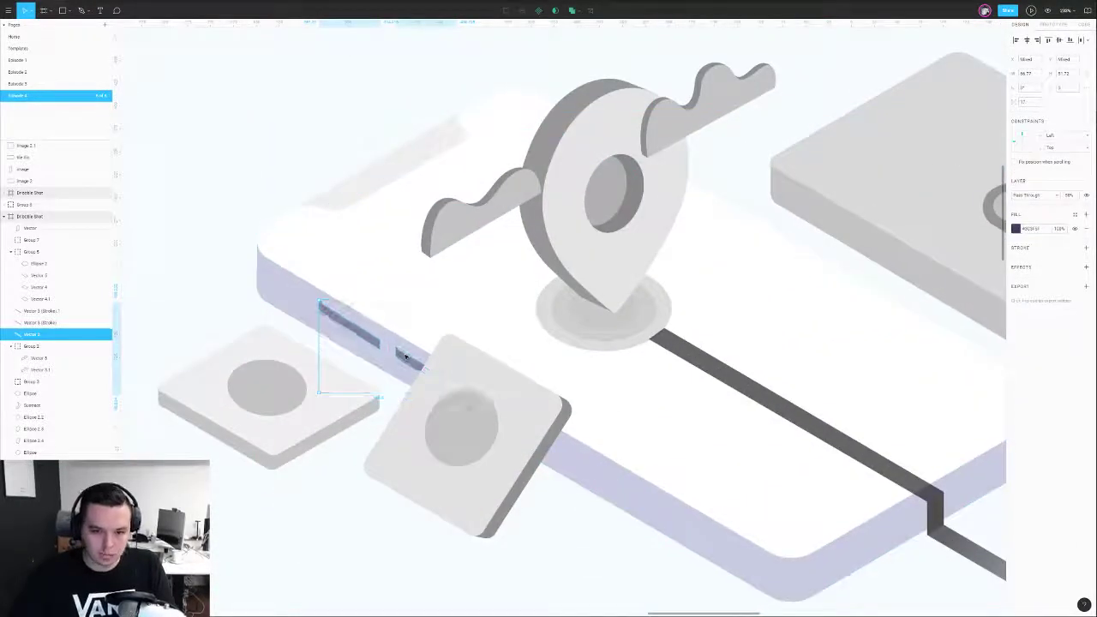
scroll(341, 286, "down", 2)
left_click(219, 182)
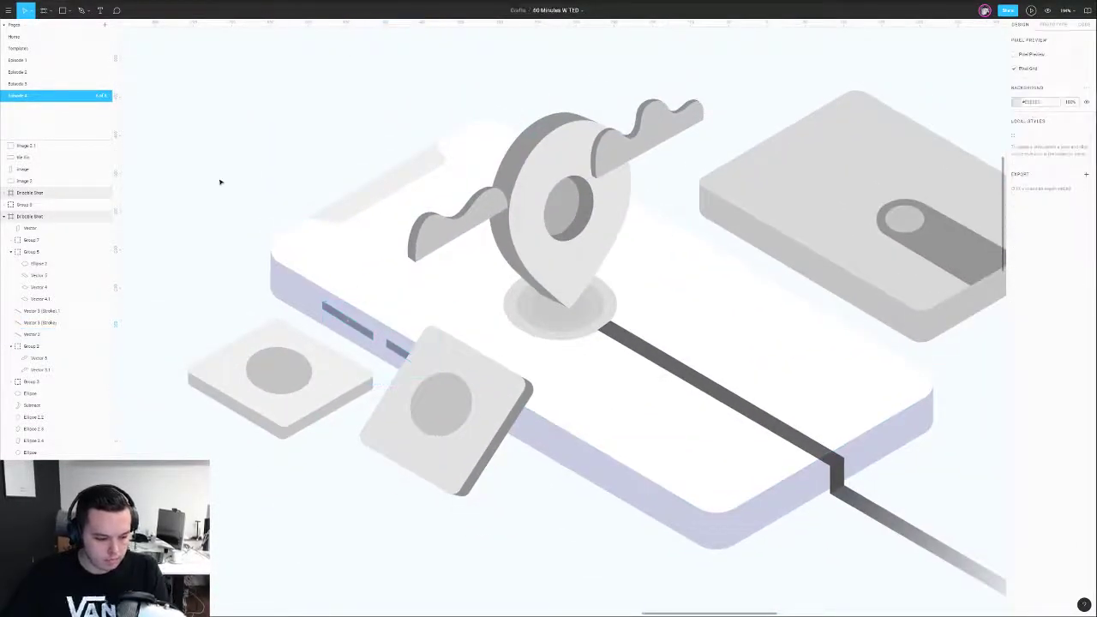
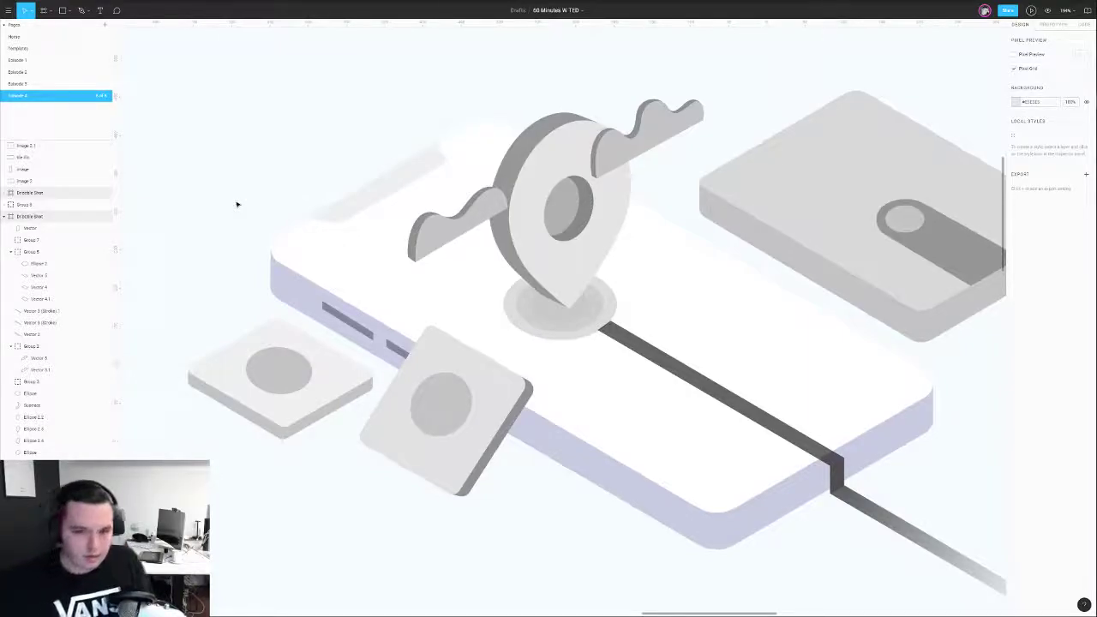
double_click(205, 389)
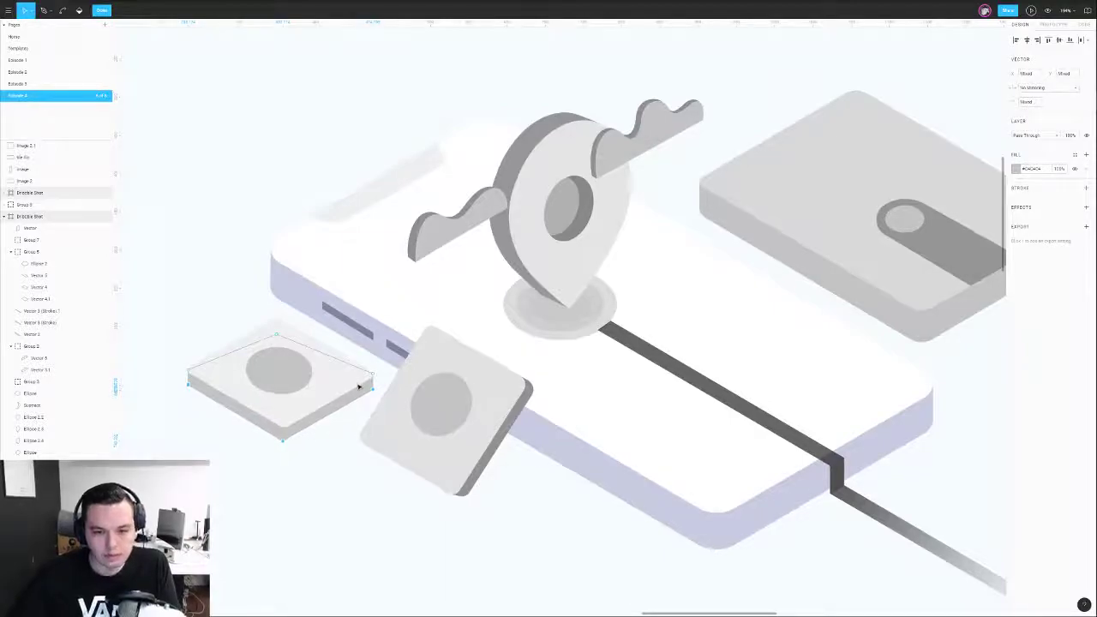
key("Escape")
scroll(368, 512, "down", 2)
- Try to rebuild the tilted tile's side from an offset copy of its face, filled with dark grey and placed behind it
key("Escape")
left_click(469, 453)
key("Delete")
left_click(456, 454)
left_click_drag(448, 455, 461, 452)
key("i")
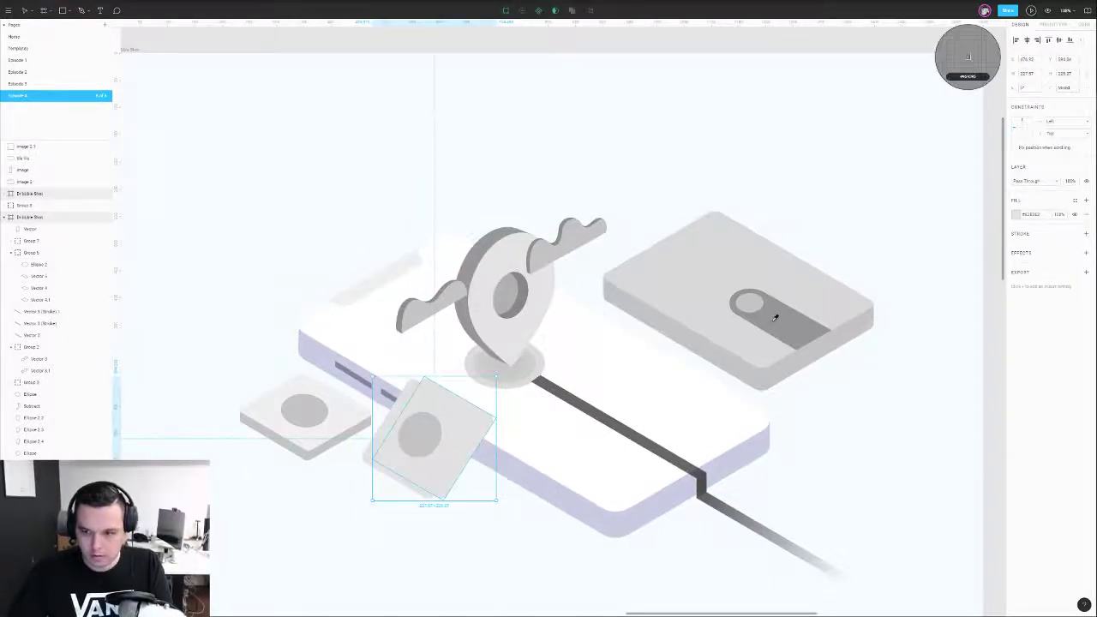
left_click(775, 316)
scroll(443, 466, "up", 3)
key("ctrl+[")
left_click_drag(483, 461, 471, 460)
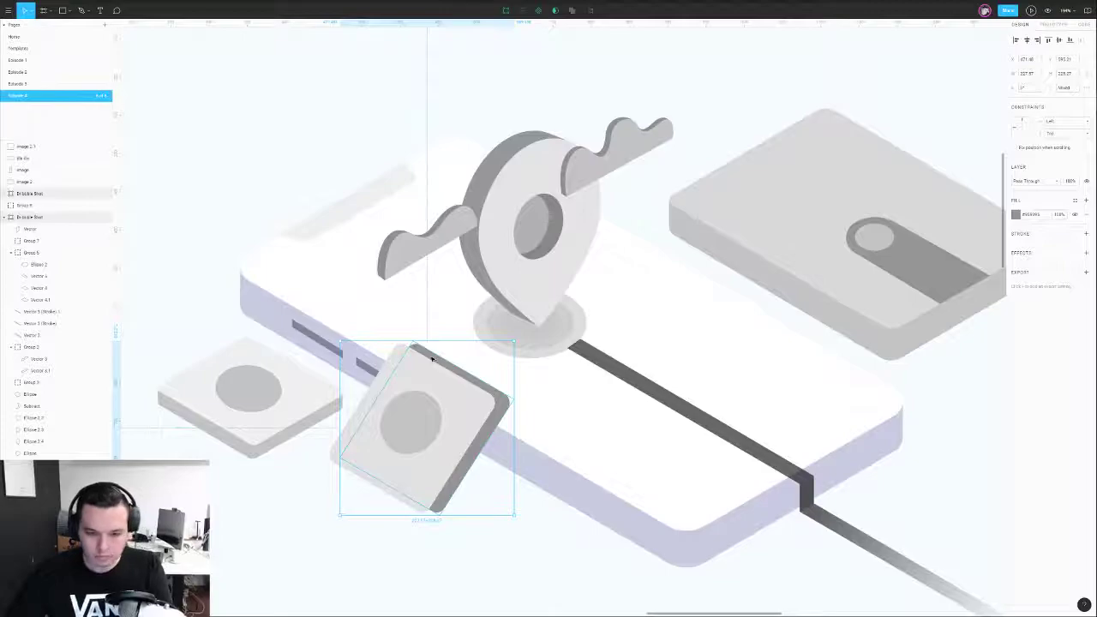
- Undo the rebuilding of the tilted tile's side
key("ctrl+z")
key("ctrl+z")
key("ctrl+z")
key("ctrl+z")
key("ctrl+z")
- Fill the strip on the phone's top face with the lavender sampled from the phone's side
scroll(409, 362, "down", 10)
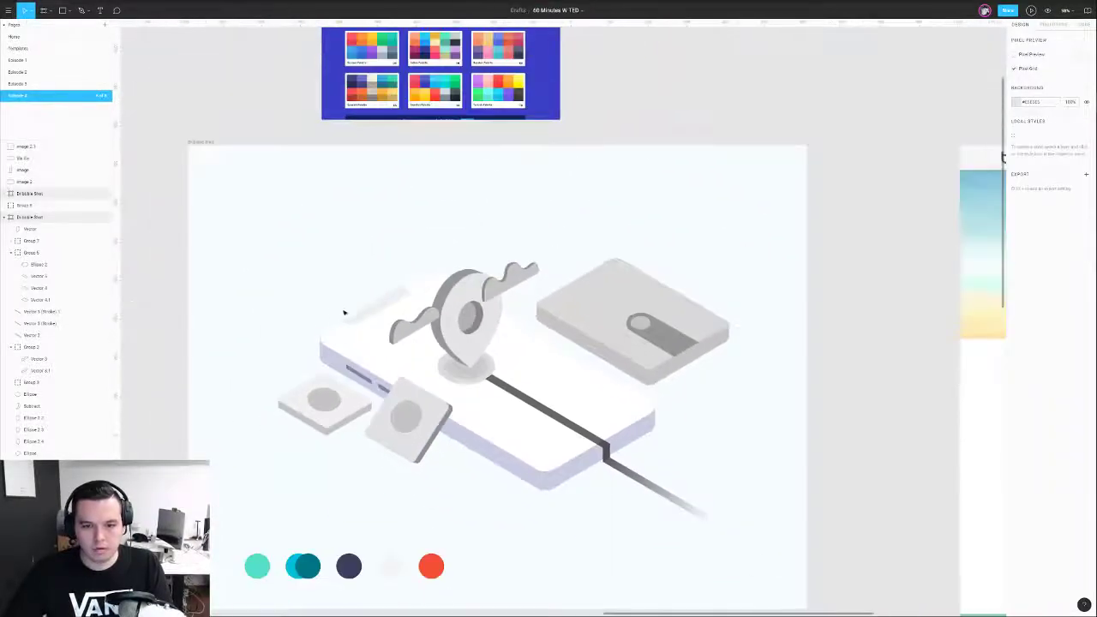
left_click(357, 317)
key("i")
left_click(334, 355)
left_click(276, 327)
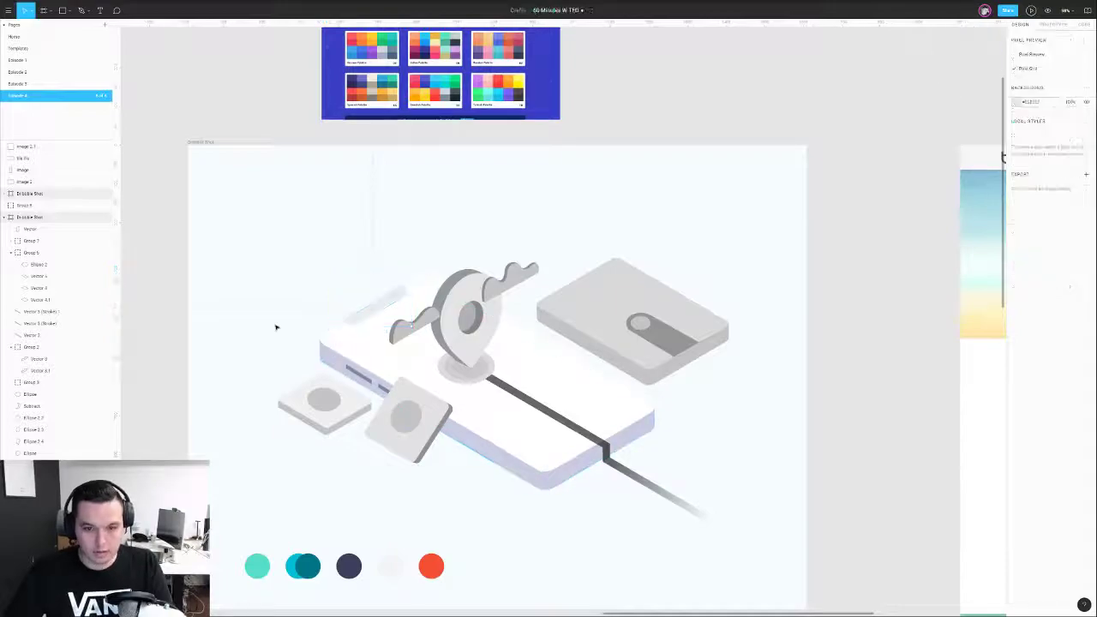
- Fill the flat tile's top face with the white sampled from the phone's top face
scroll(357, 267, "down", 5)
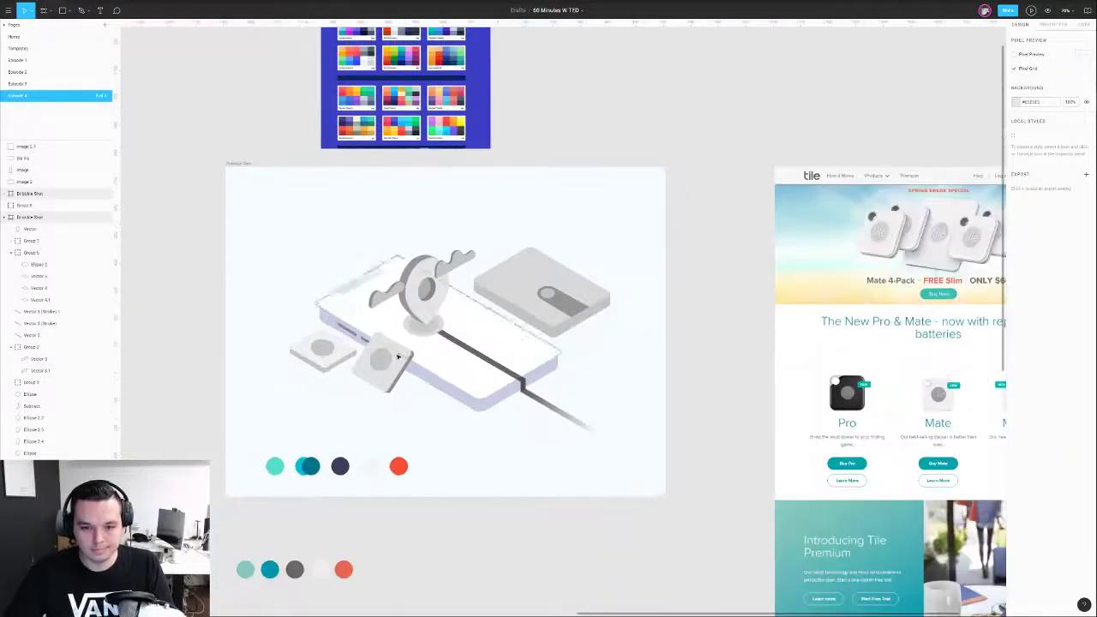
scroll(355, 367, "up", 3)
left_click(300, 339)
left_click(351, 392)
scroll(352, 391, "down", 2)
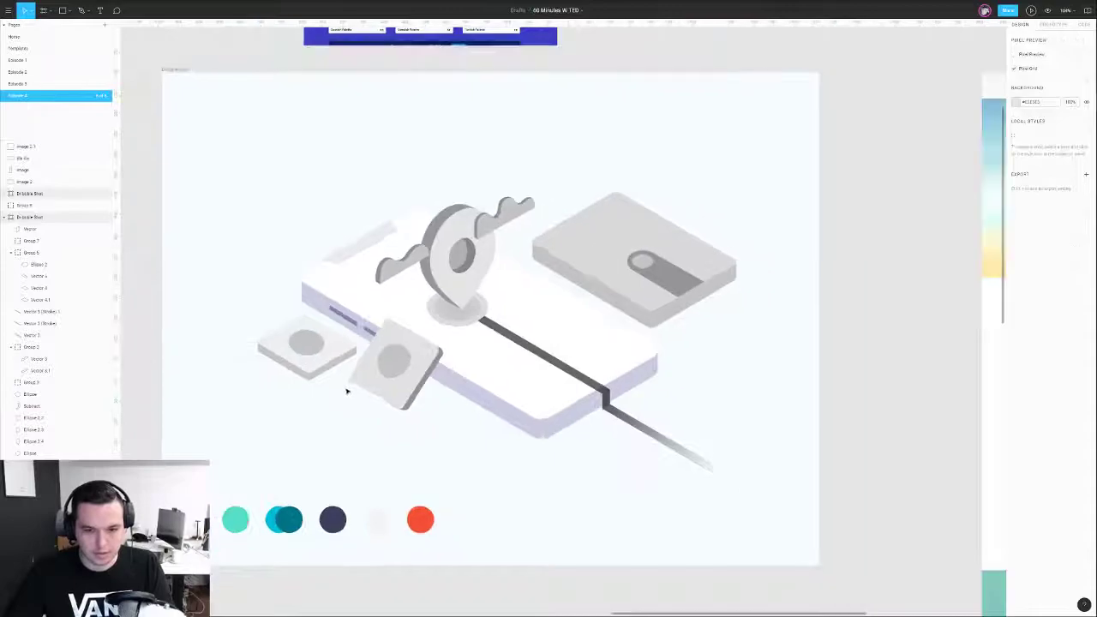
key("i")
left_click(351, 285)
left_click(266, 265)
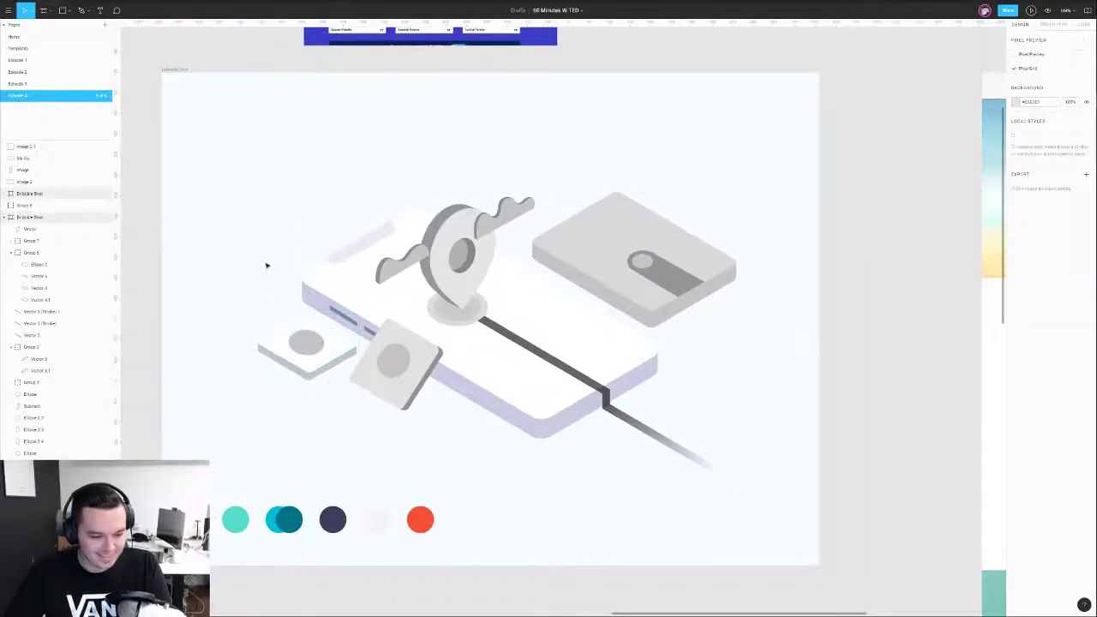
- Fill the location pin's front face with the palette's dark teal
scroll(228, 293, "down", 1)
left_click_drag(221, 289, 257, 267)
scroll(283, 277, "down", 2)
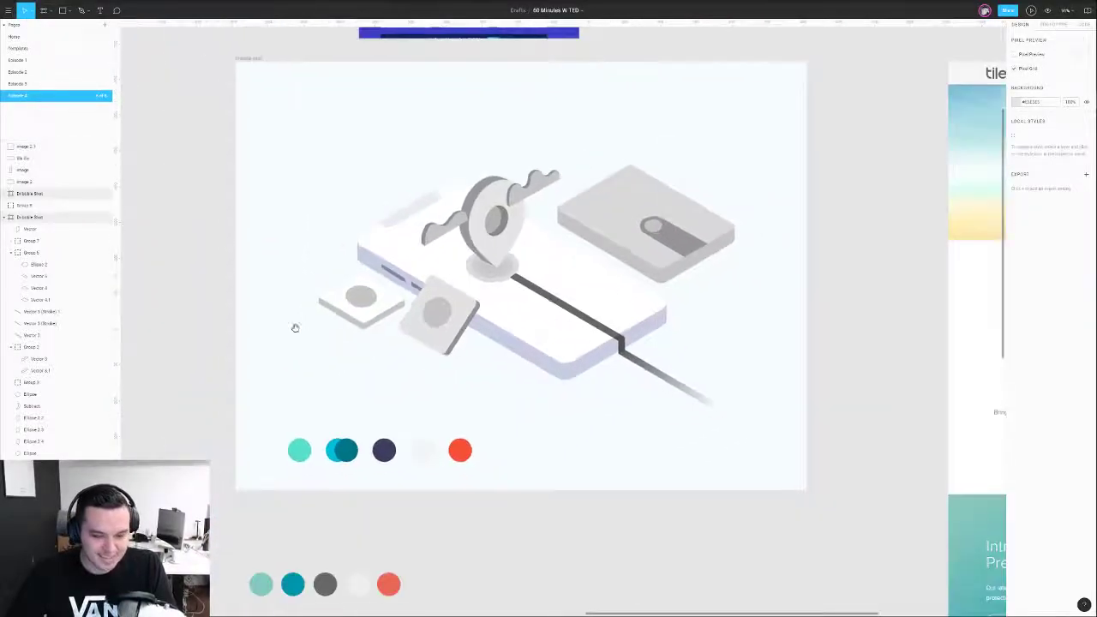
left_click_drag(298, 323, 277, 349)
scroll(341, 348, "up", 3)
left_click(347, 305)
scroll(403, 350, "down", 1)
scroll(521, 440, "down", 1)
left_click(522, 440)
left_click_drag(552, 363, 485, 457)
left_click(536, 213)
scroll(469, 374, "down", 1)
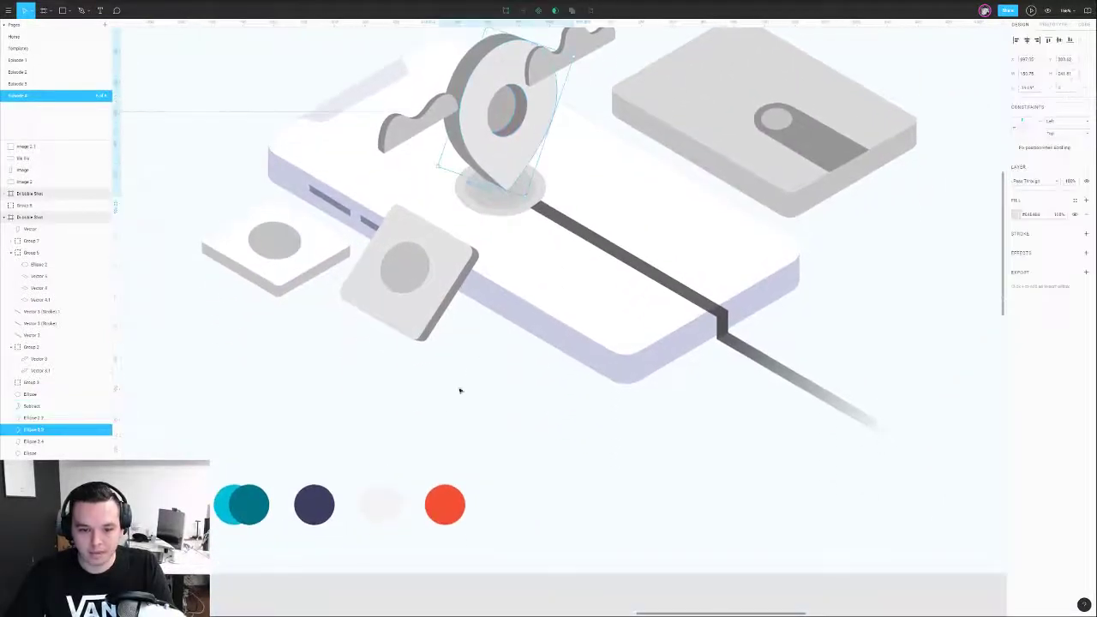
key("i")
left_click(251, 499)
left_click(277, 421)
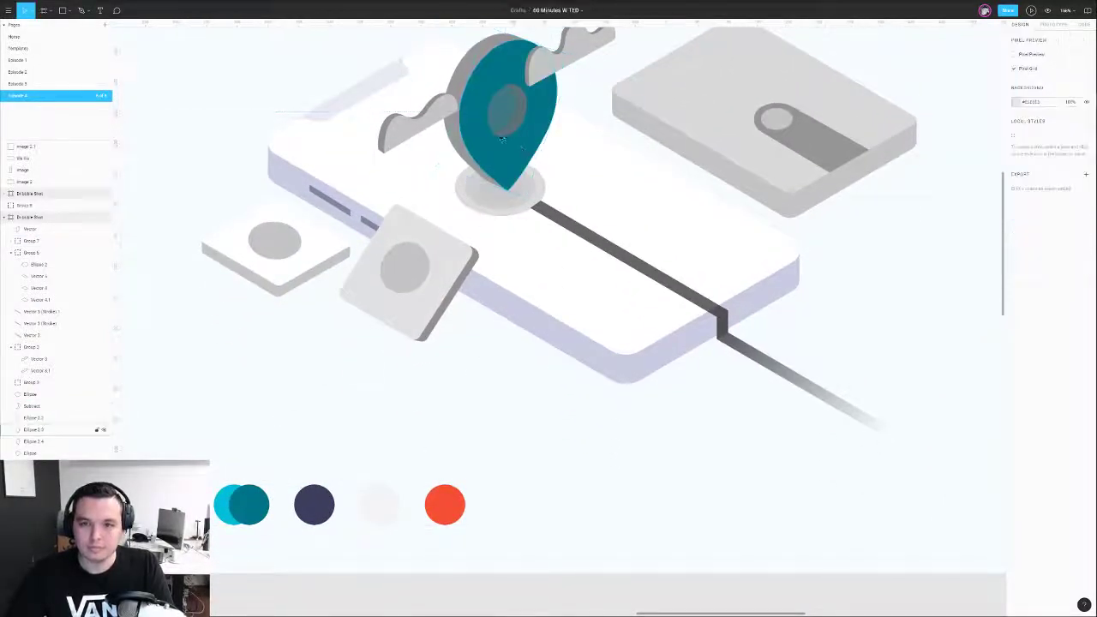
- Try the palette's cyan on the pin's front face and replace it with the mint green
left_click(502, 138)
key("i")
left_click(224, 503)
key("i")
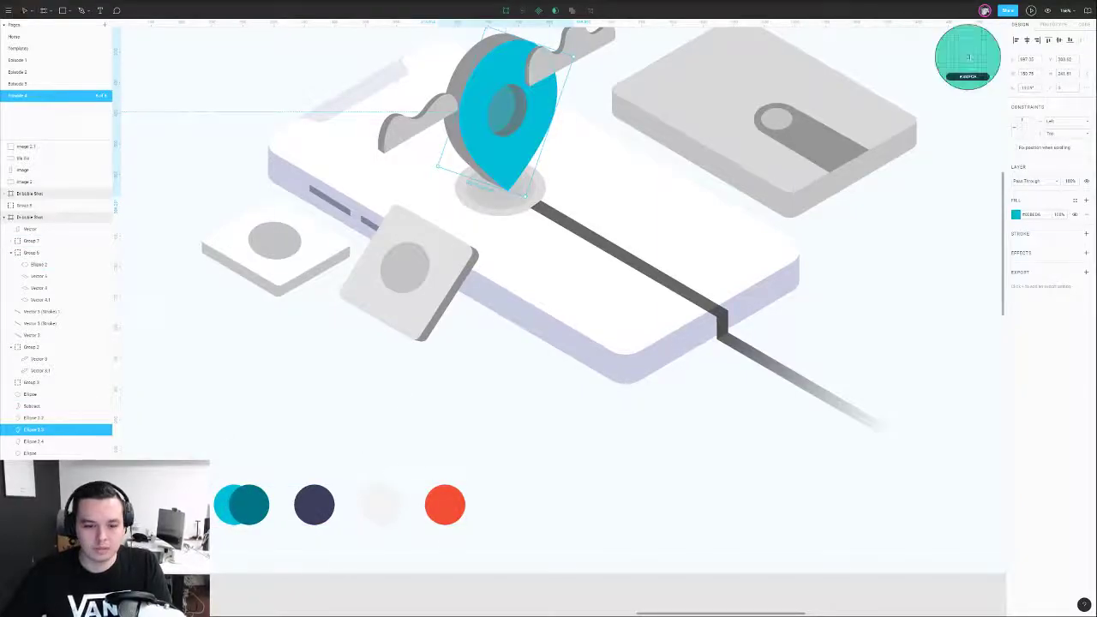
left_click(969, 57)
left_click(259, 345)
- Duplicate the pin's front face beside the website screenshot and give the copy a linear gradient sampled from the Tile Premium banner
scroll(259, 346, "up", 2)
scroll(526, 215, "down", 5)
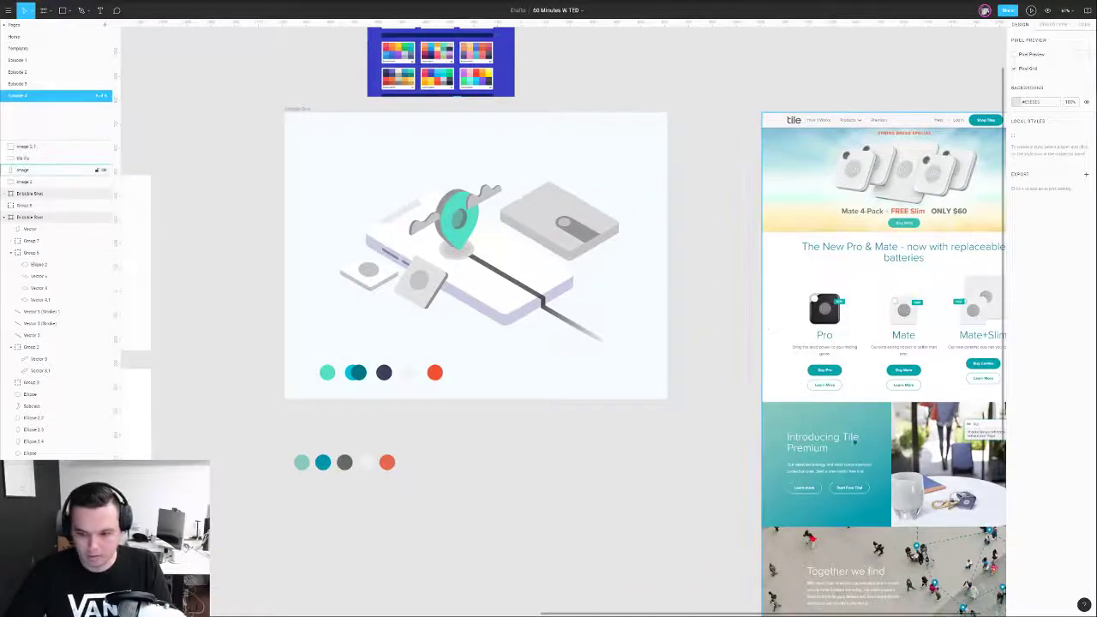
left_click_drag(475, 224, 599, 360)
scroll(654, 371, "up", 3)
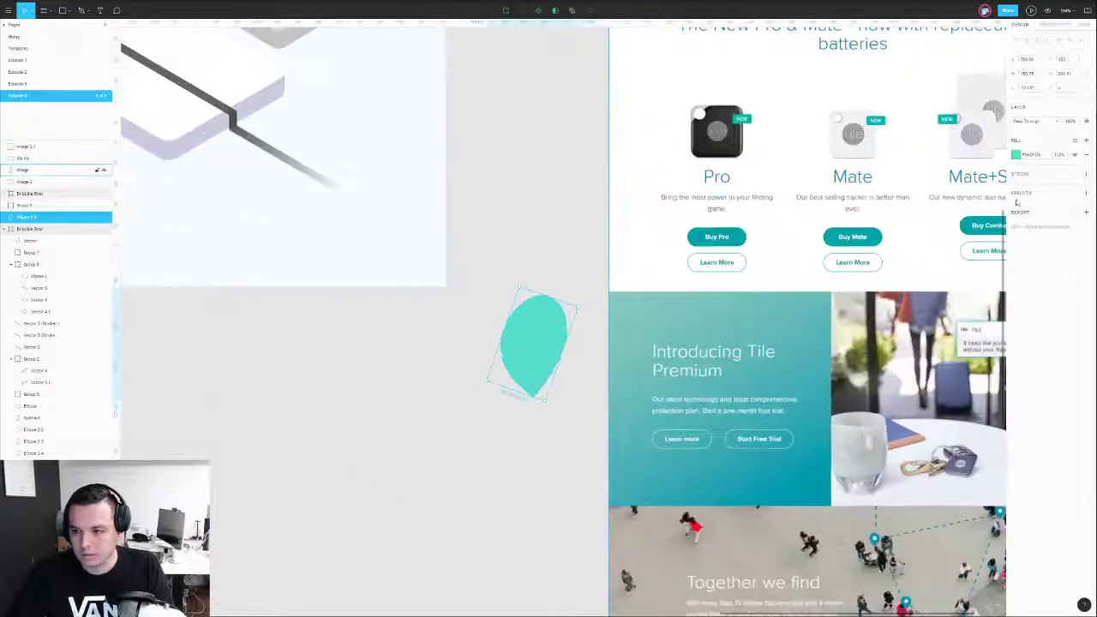
left_click(1015, 154)
left_click(926, 154)
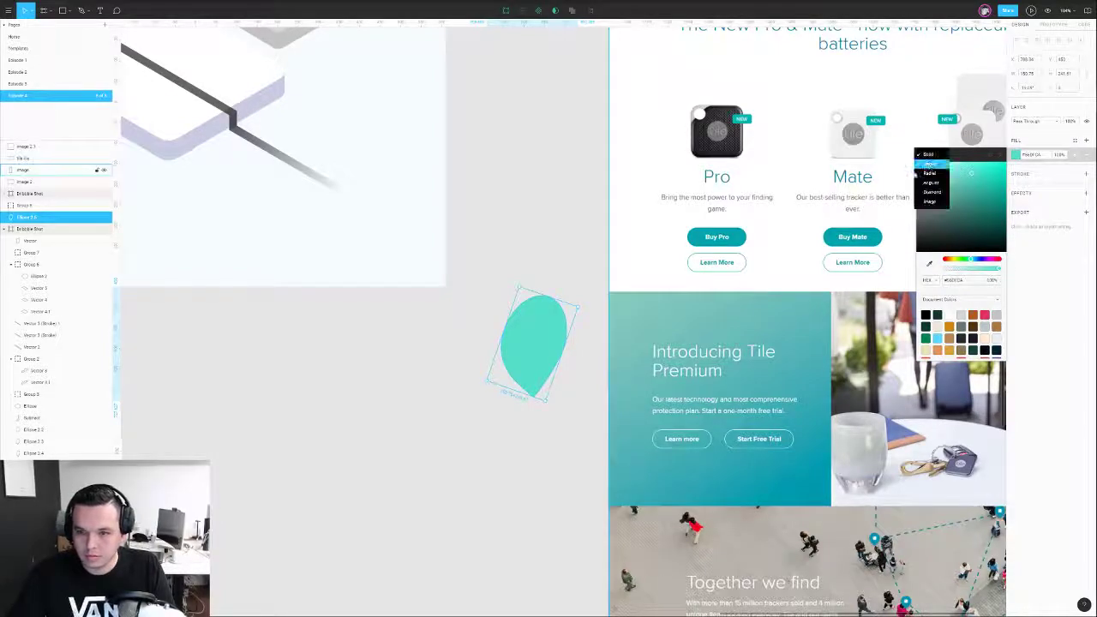
left_click(928, 164)
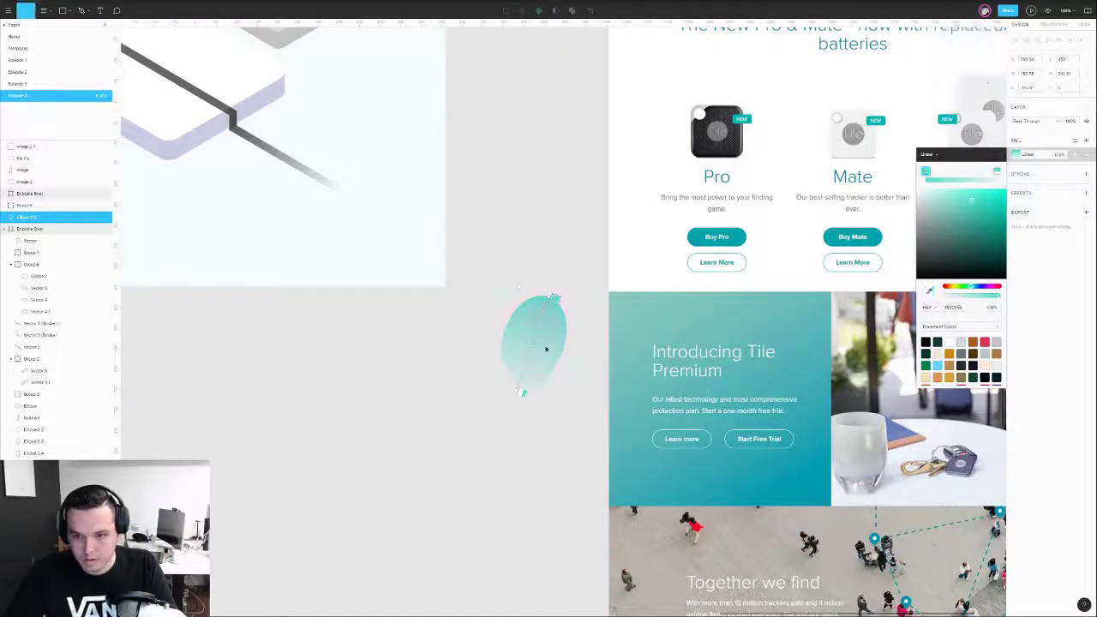
left_click(523, 393)
key("i")
left_click(540, 418)
- Place the gradient copy over the pin's front face and order it behind the cloud and the pin's hole
scroll(541, 405, "down", 3)
left_click_drag(538, 379, 339, 192)
scroll(324, 201, "up", 5)
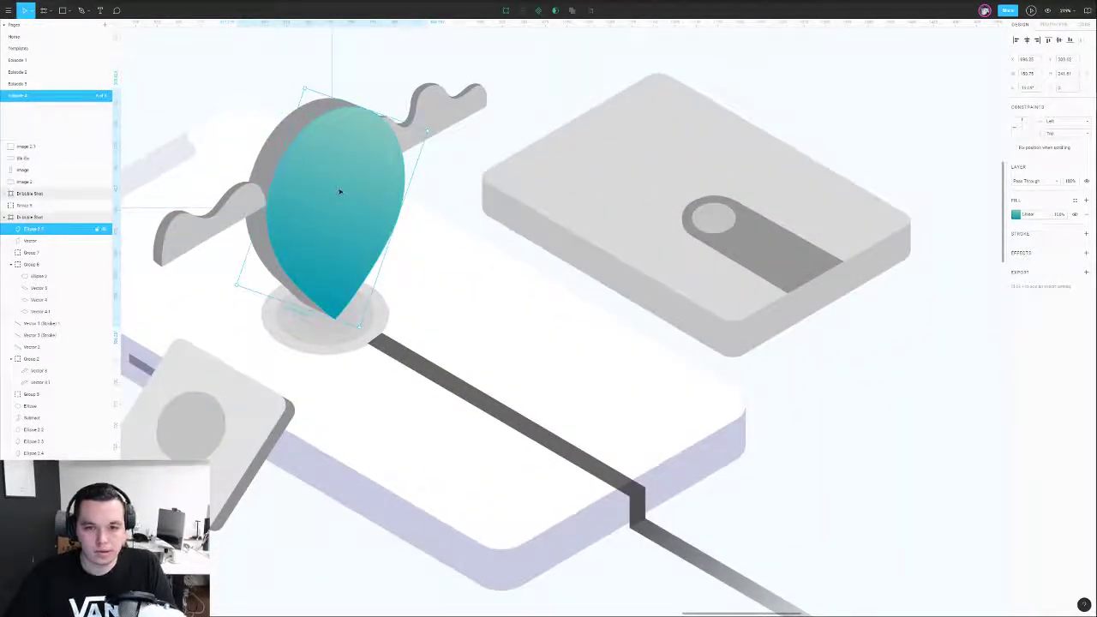
key("ctrl+bracketleft")
key("ctrl+bracketleft")
key("ctrl+bracketleft")
key("ctrl+bracketleft")
key("ctrl+bracketleft")
key("ctrl+bracketleft")
key("ctrl+bracketleft")
key("ctrl+bracketleft")
key("ctrl+bracketleft")
key("ctrl+bracketleft")
key("ctrl+bracketright")
key("ctrl+bracketright")
key("ctrl+bracketright")
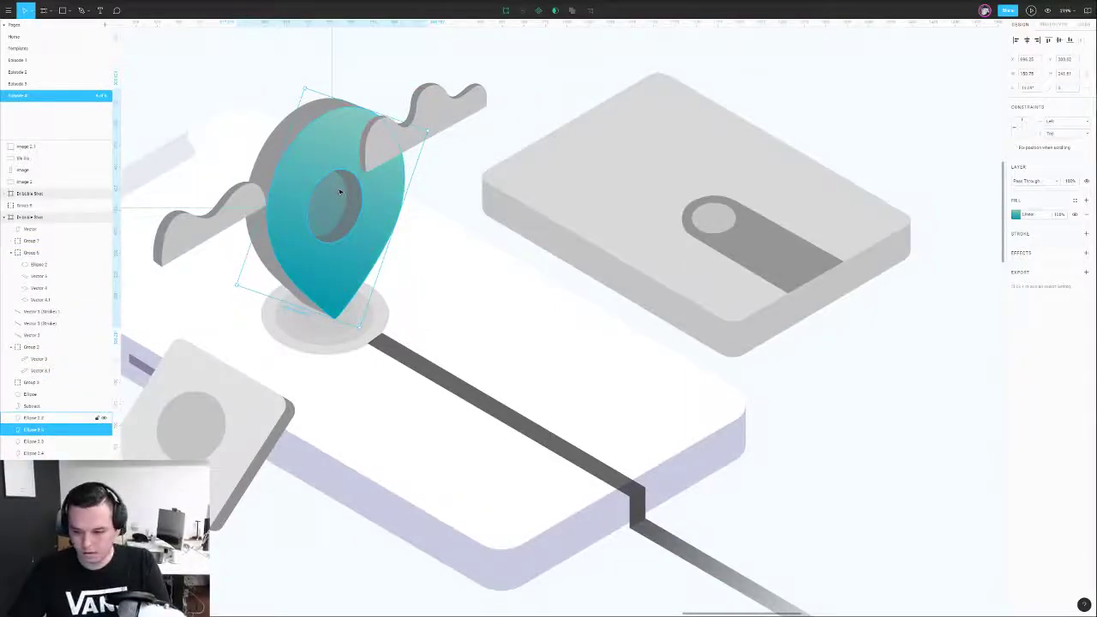
- Inspect the gradient face's outline and how its lower tip lines up with the pin underneath
scroll(340, 193, "up", 6)
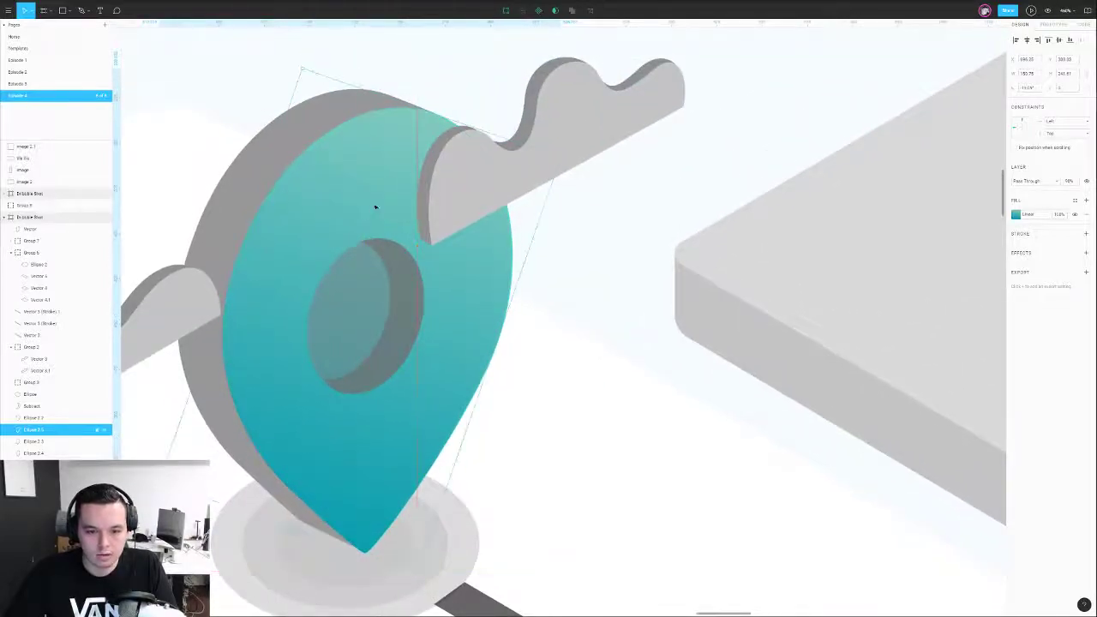
key("Return")
scroll(220, 122, "down", 4)
scroll(388, 370, "up", 8)
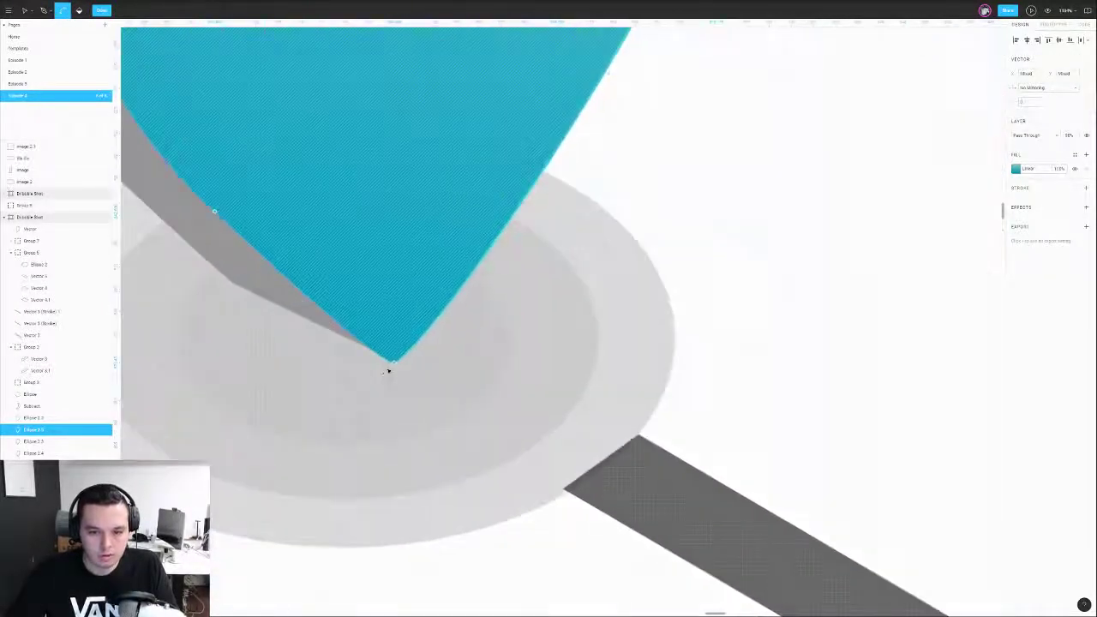
scroll(388, 370, "up", 3)
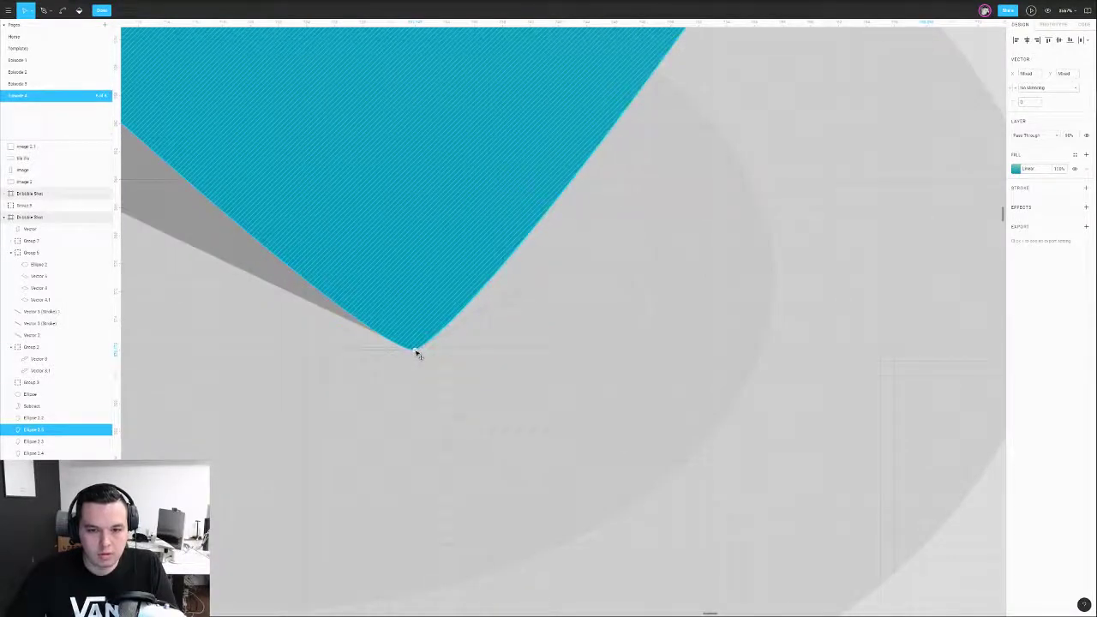
scroll(417, 351, "down", 8)
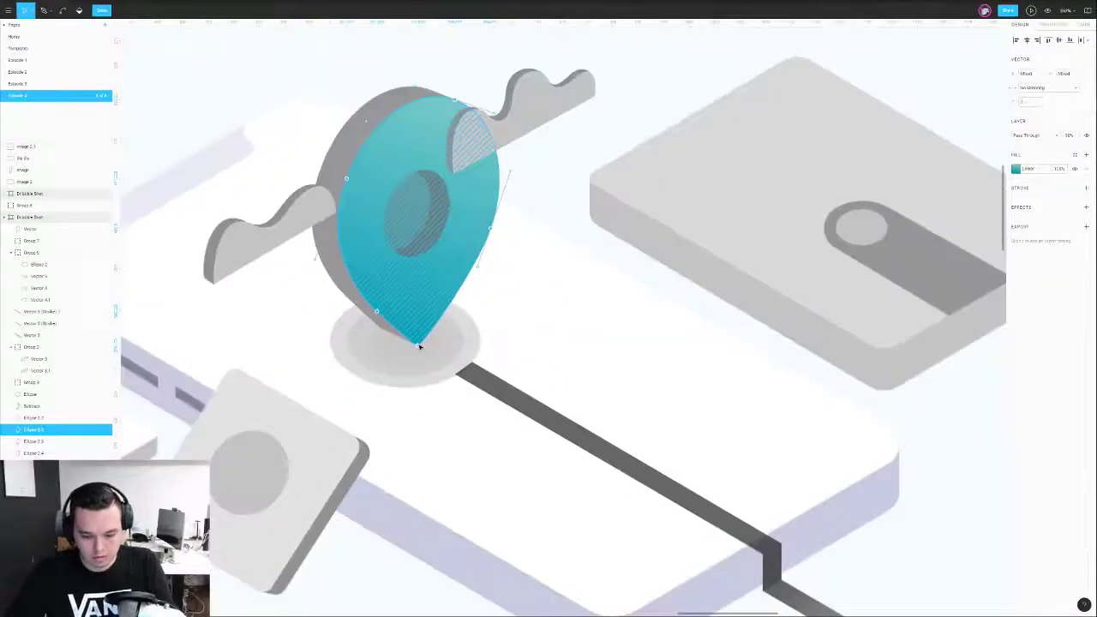
key("Escape")
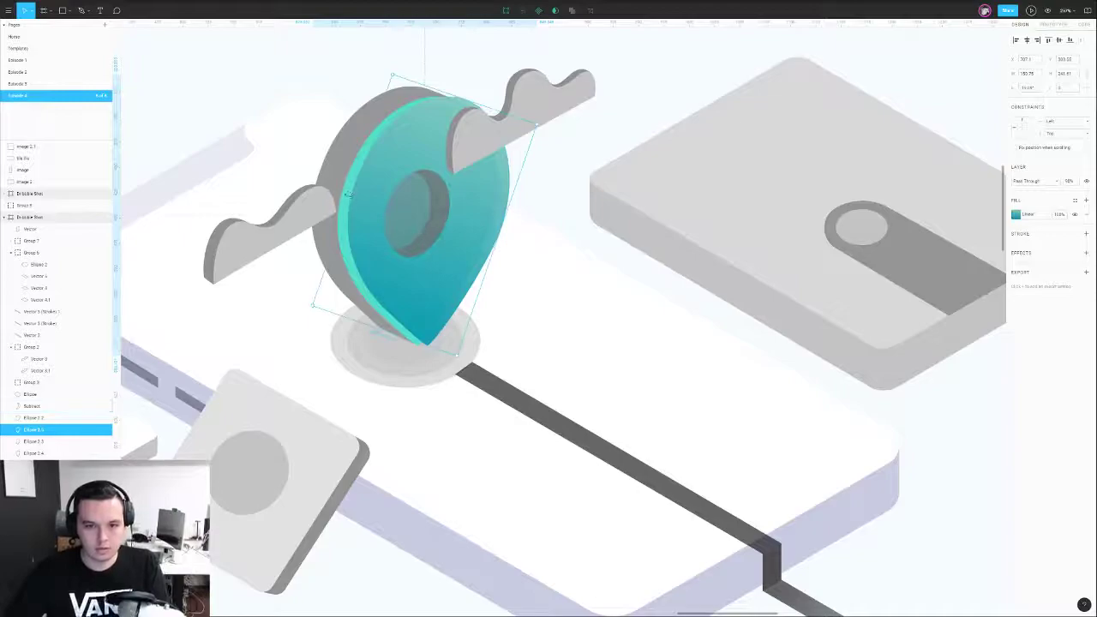
- Delete the mint face beneath the gradient face and shift the gradient face left onto the pin
left_click(349, 195)
key("Delete")
left_click(360, 197)
key("shift+Left")
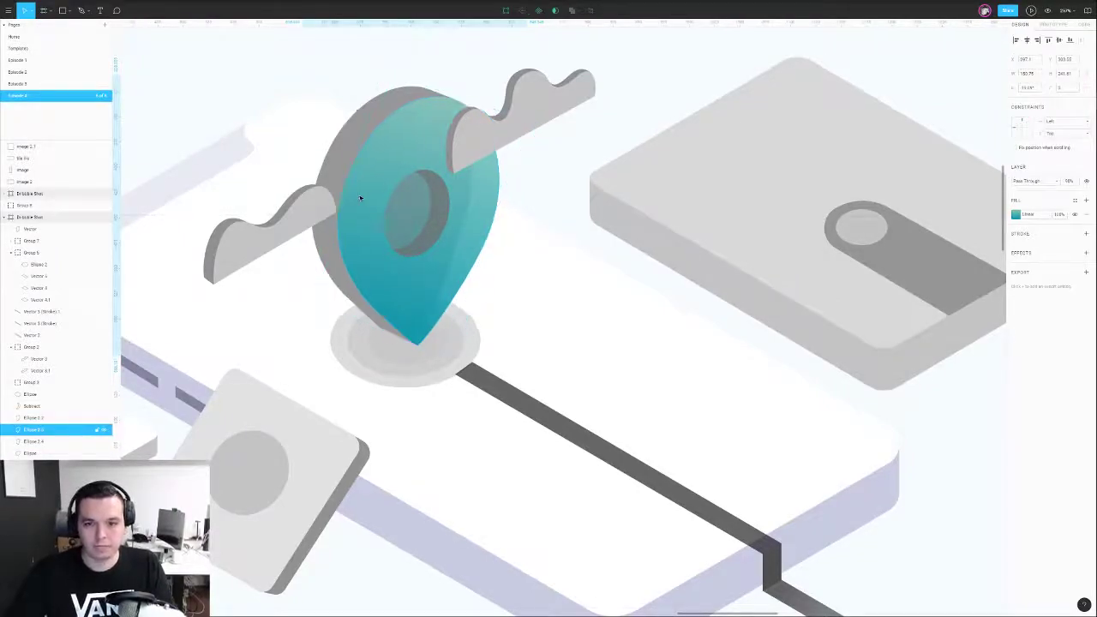
- Set the pin's front face to 100% opacity and refine its gradient with brighter mint and teal stops running towards the lower tip
key("0")
left_click(1021, 214)
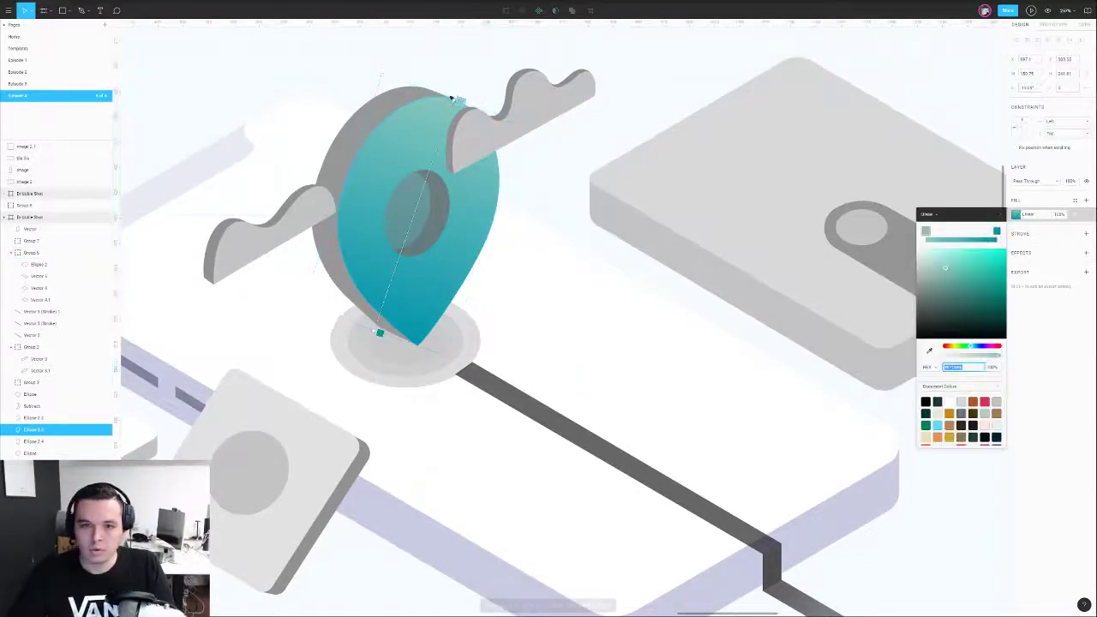
left_click_drag(948, 264, 955, 261)
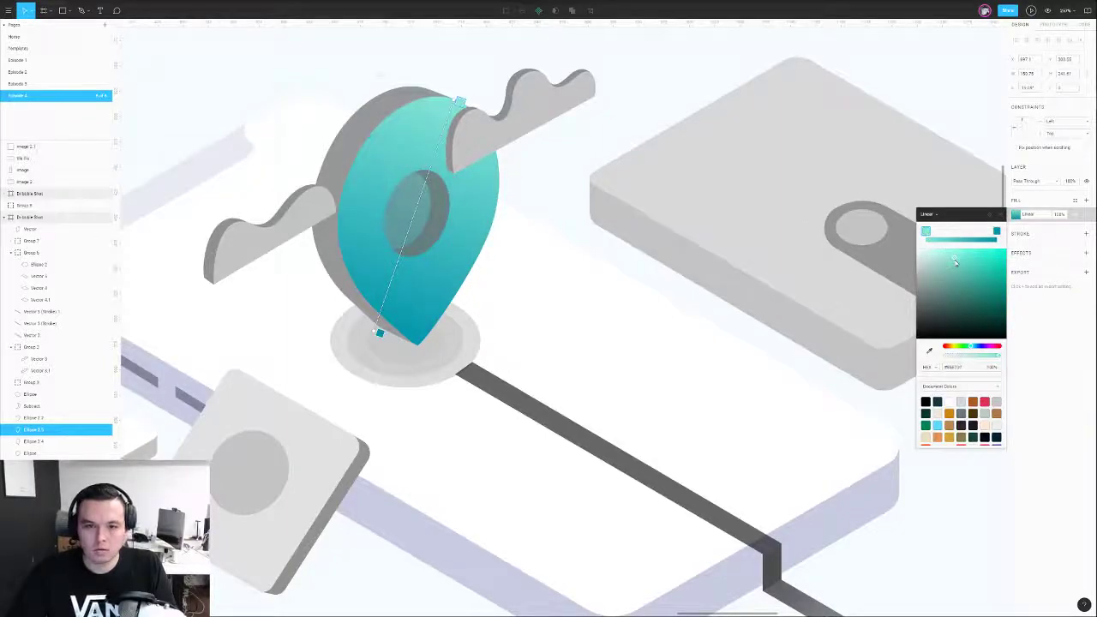
left_click_drag(379, 332, 398, 340)
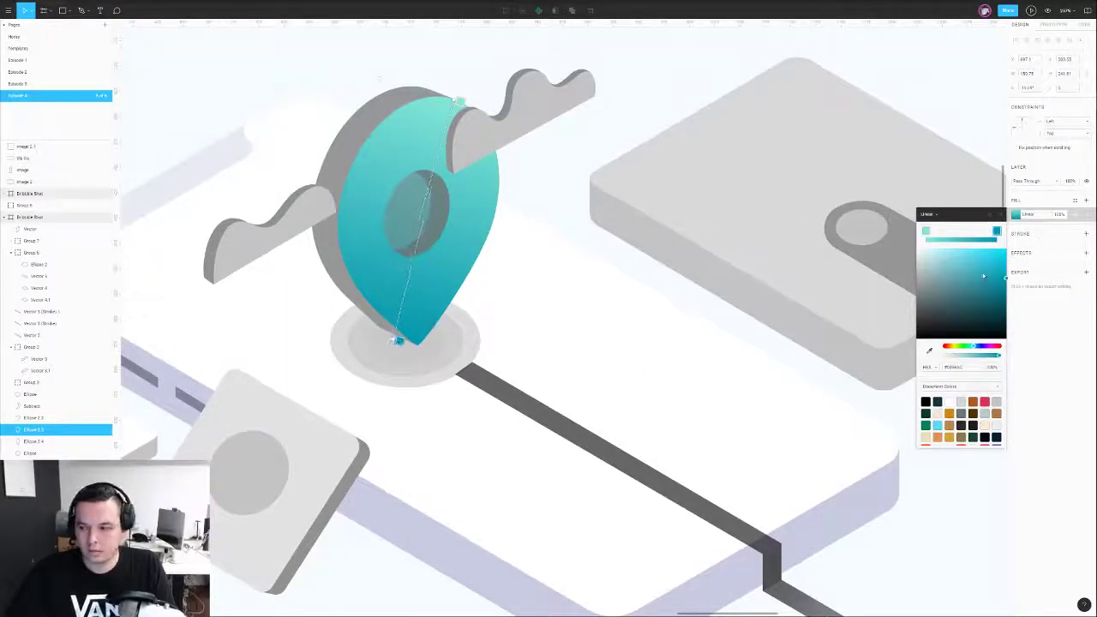
left_click_drag(982, 276, 1006, 274)
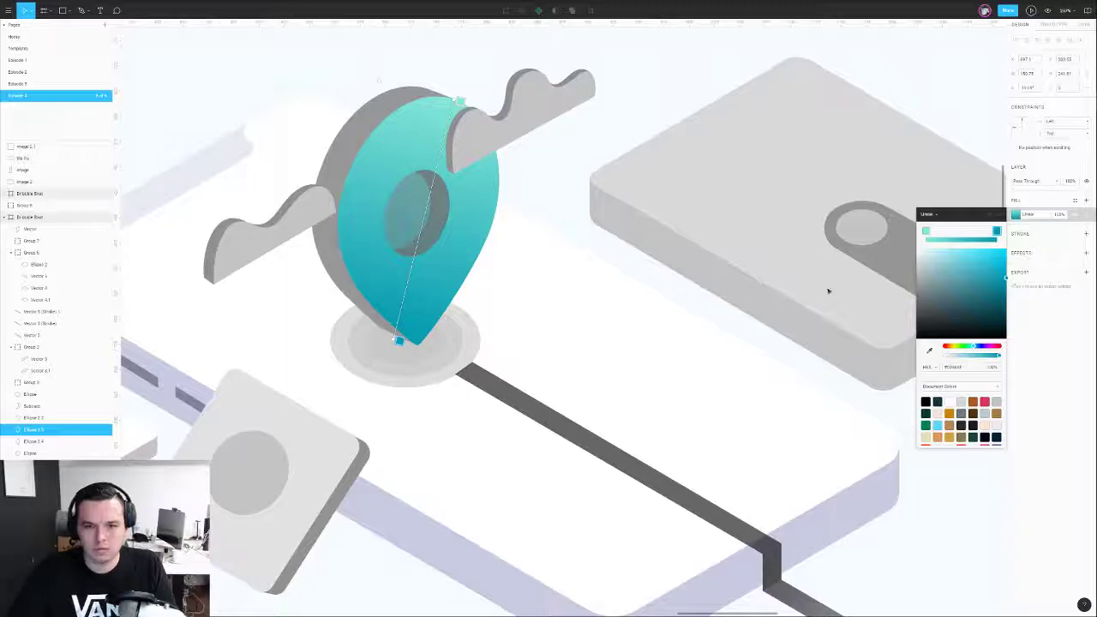
- Fill the inner wall of the pin's hole with the palette's navy at full opacity
key("shift+1")
left_click(451, 205)
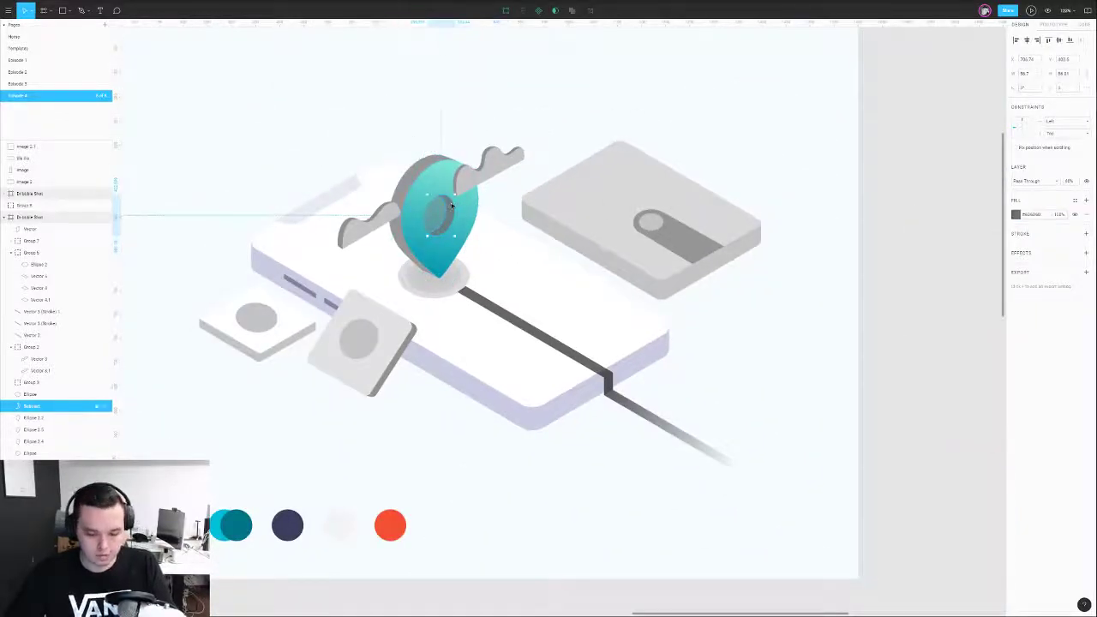
left_click(353, 438)
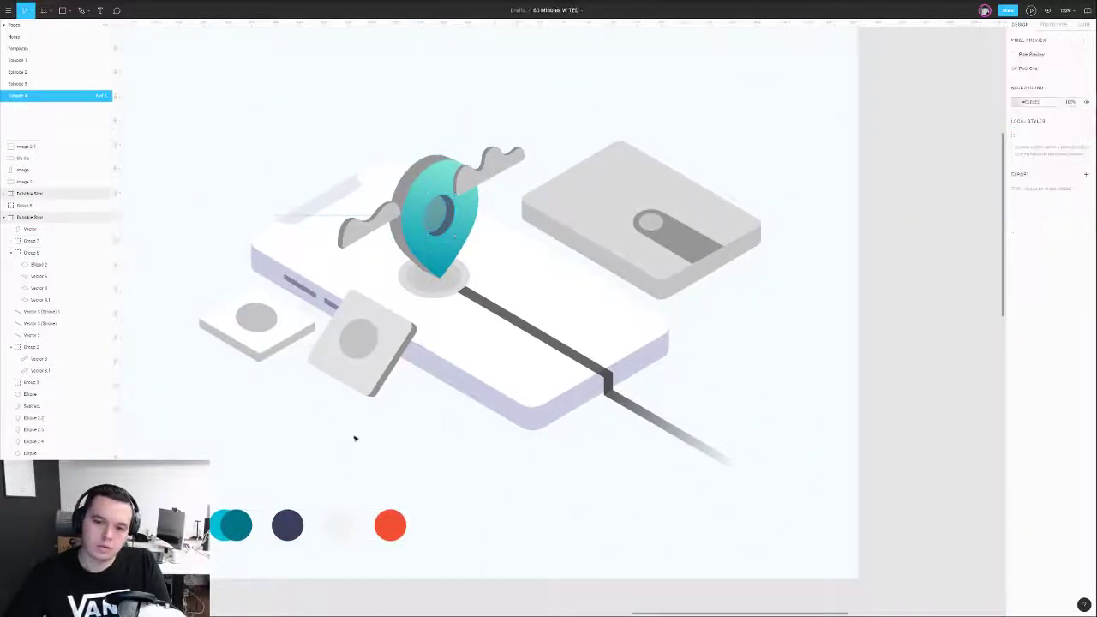
left_click(442, 236)
key("0")
- Use copies of the hole's ellipse to subtract the opening from both the pin's front face and its grey body
left_click(434, 212)
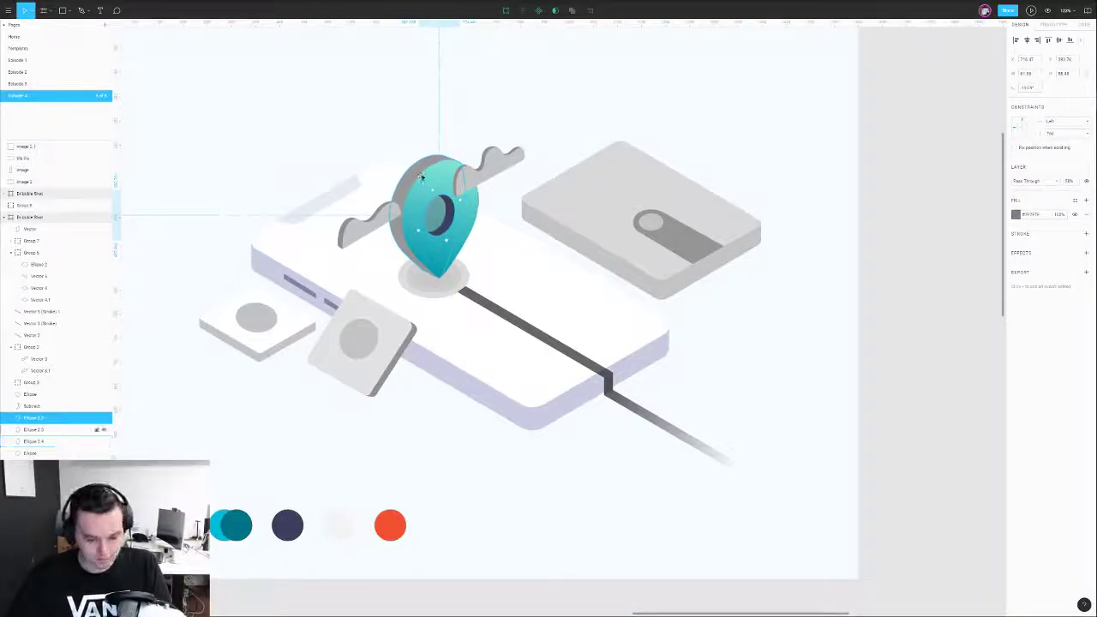
key("ctrl+v")
key("Delete")
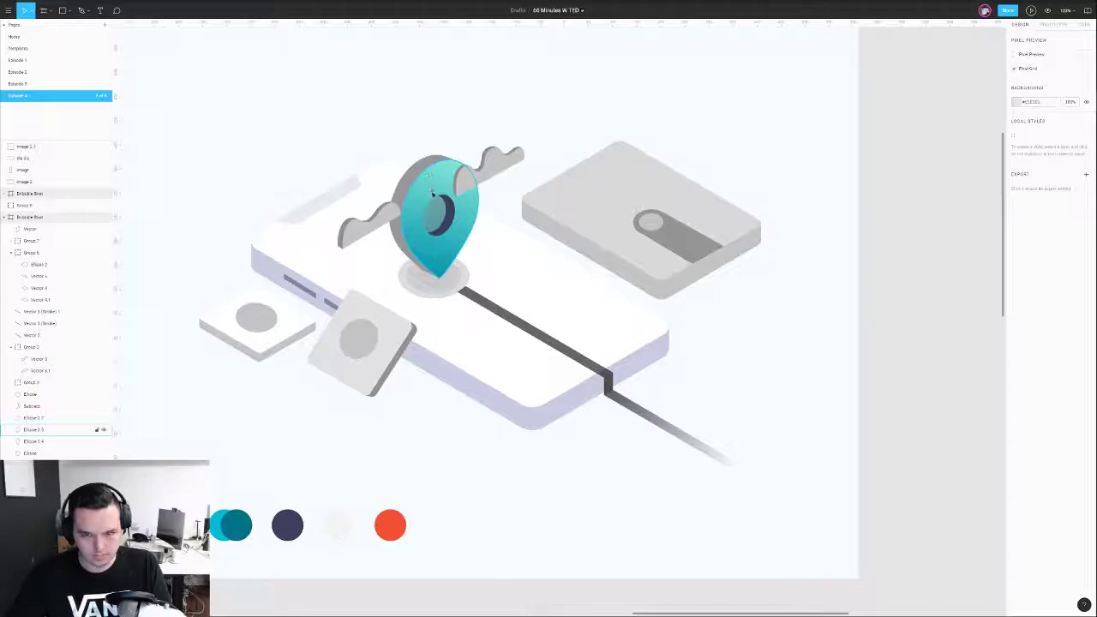
left_click(442, 212)
key("ctrl+v")
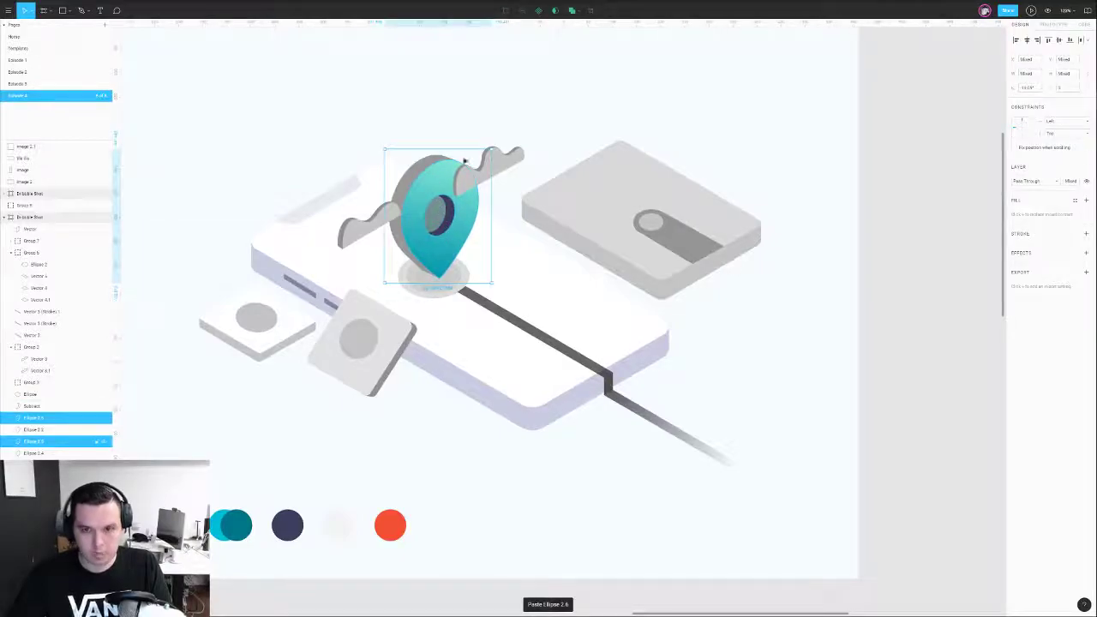
left_click(579, 9)
left_click(583, 39)
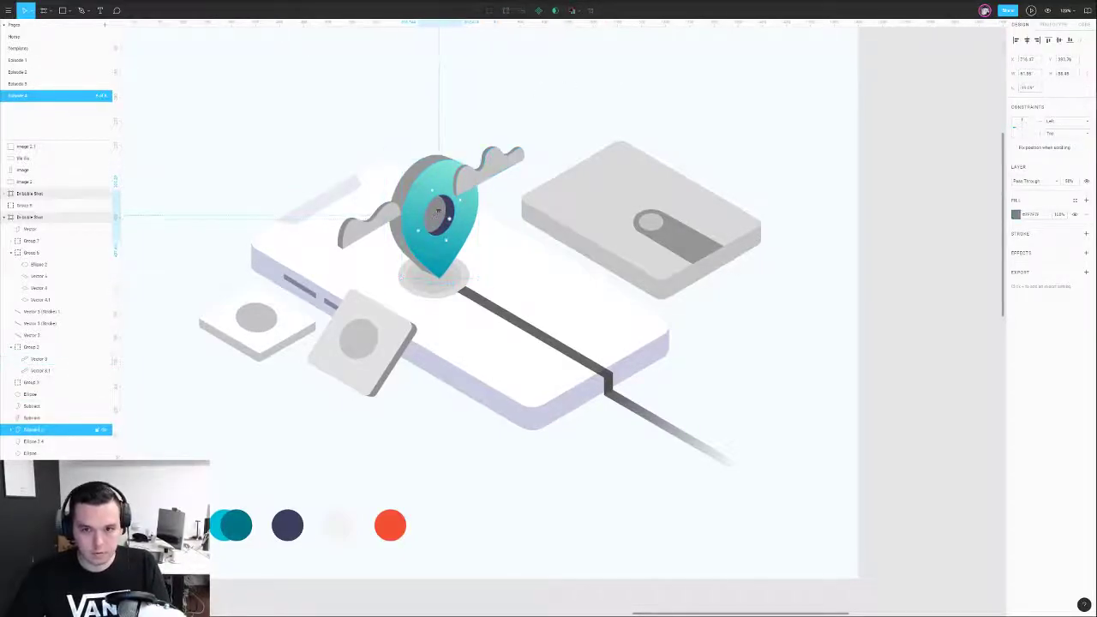
left_click(427, 168, "shift")
left_click(573, 10)
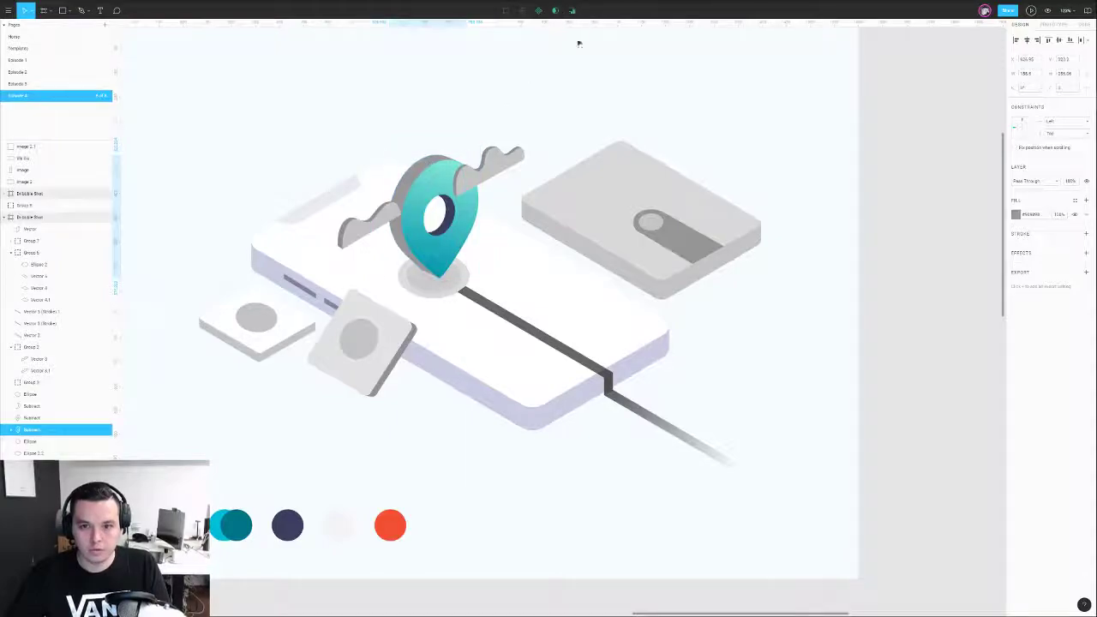
left_click(588, 89)
- Fill the pin's grey side with the navy sampled from the hole's inner wall
scroll(604, 93, "down", 4)
left_click_drag(613, 92, 635, 140)
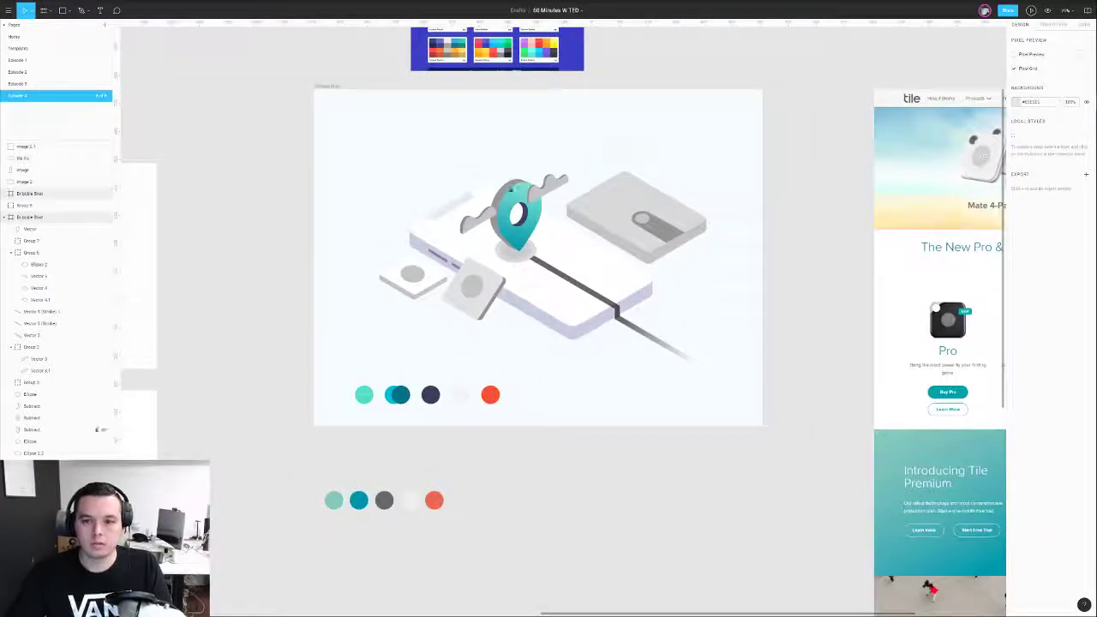
left_click(520, 262)
key("i")
left_click(524, 214)
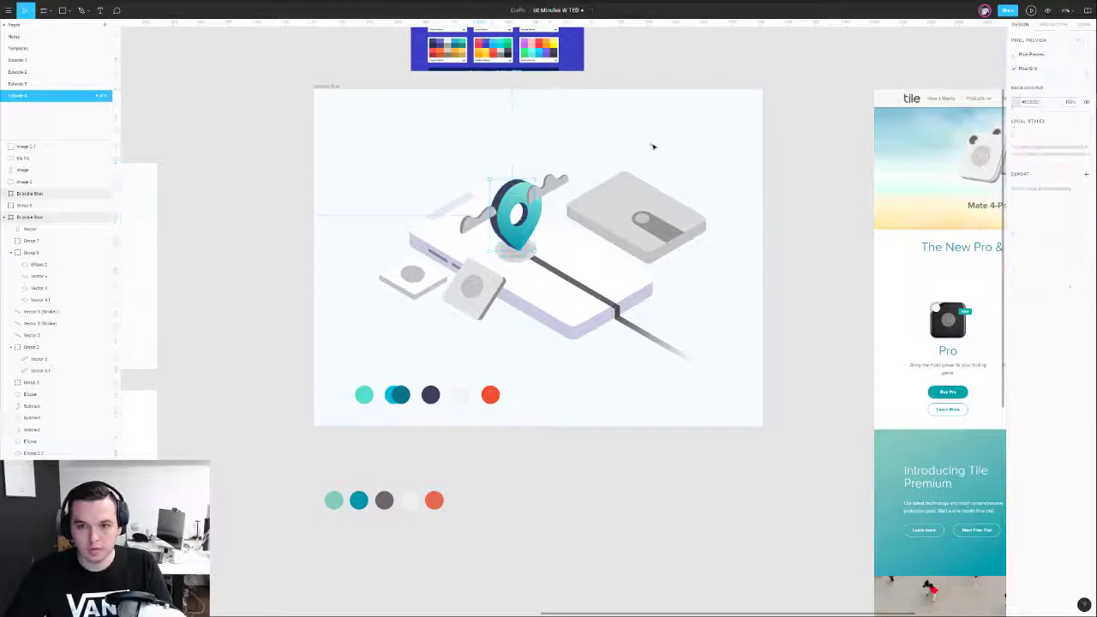
left_click(654, 146)
- Ungroup the cloud left of the pin and fill its front face with a pale blue
scroll(530, 183, "up", 4)
scroll(568, 137, "down", 4)
left_click_drag(592, 129, 623, 148)
left_click(512, 233)
key("ctrl+shift+g")
left_click(507, 227)
left_click(1014, 214)
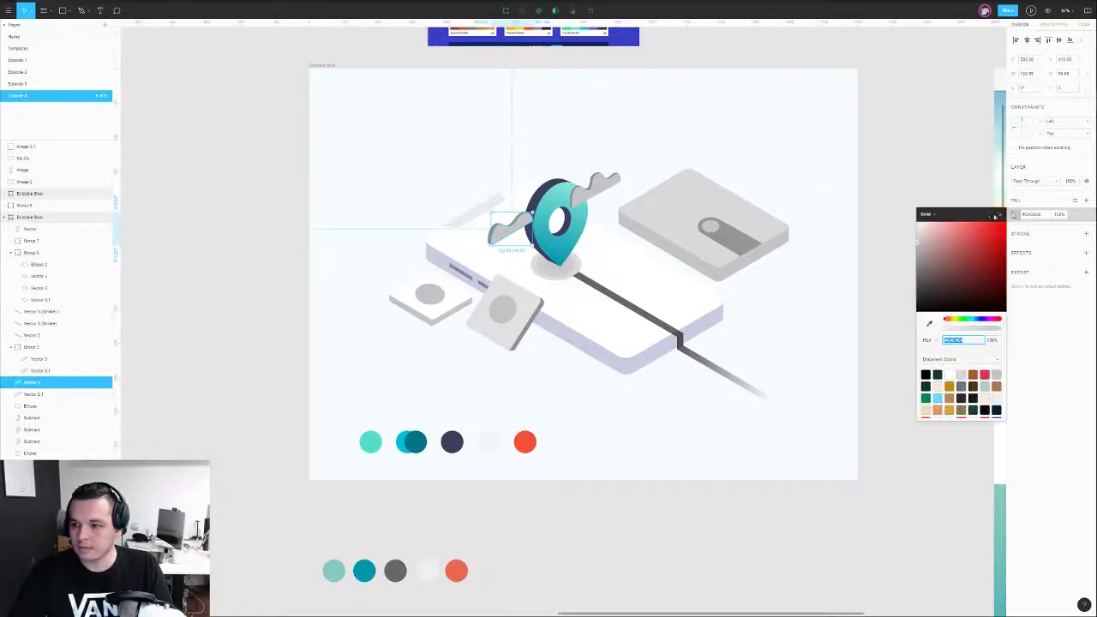
left_click(916, 229)
left_click(937, 398)
left_click_drag(953, 225, 934, 218)
left_click(883, 223)
- Fill the left cloud's grey side with the palette's near-white swatch
left_click(499, 232)
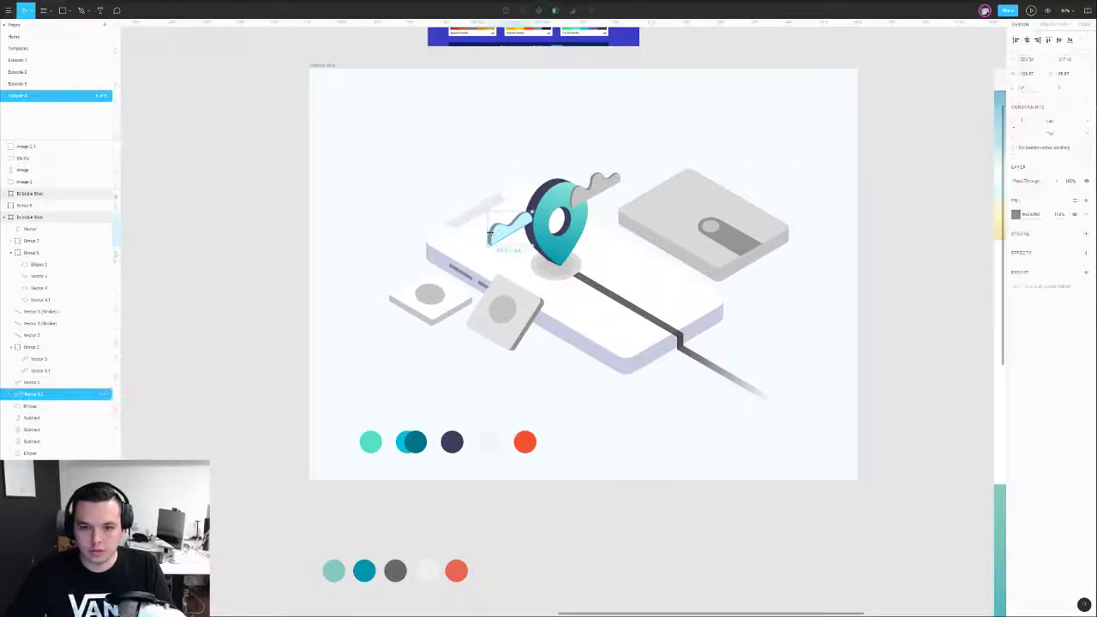
key("i")
left_click(487, 439)
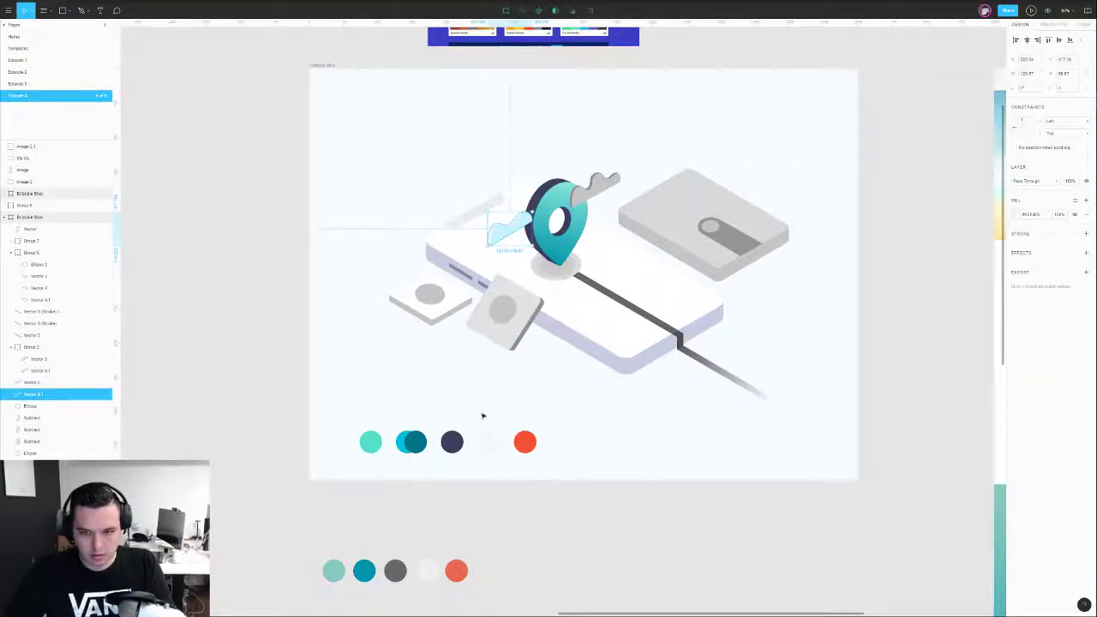
- Change the left cloud's front face to a linear gradient running along the cloud's length from the pin to its outer tip
left_click(492, 240)
left_click(1021, 218)
left_click(1016, 214)
left_click(927, 214)
left_click(931, 228)
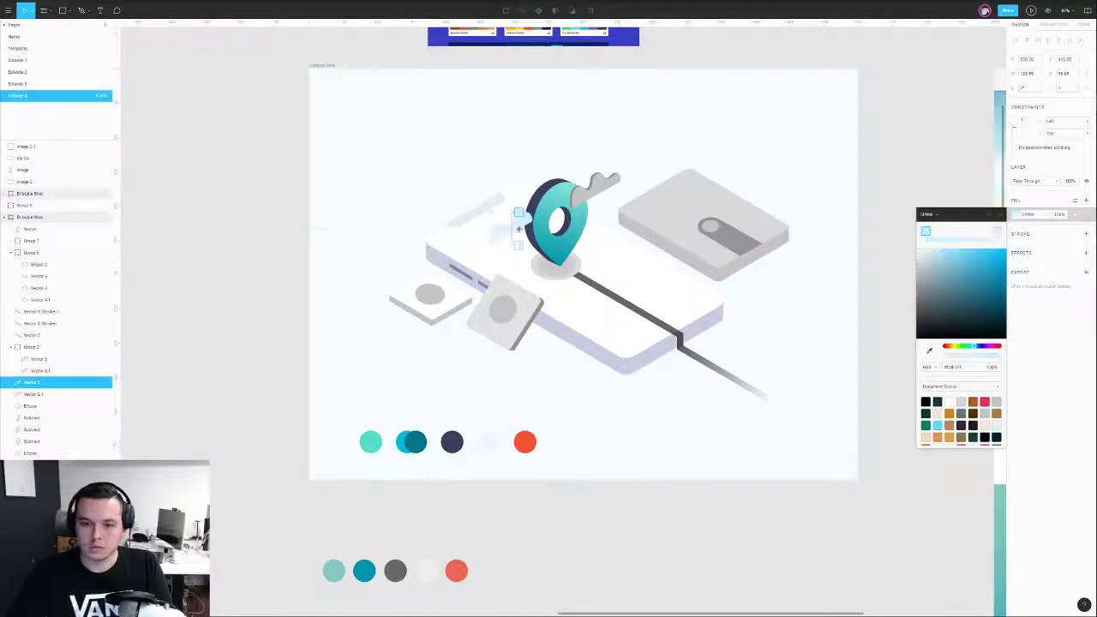
scroll(511, 213, "up", 3)
left_click_drag(539, 215, 560, 215)
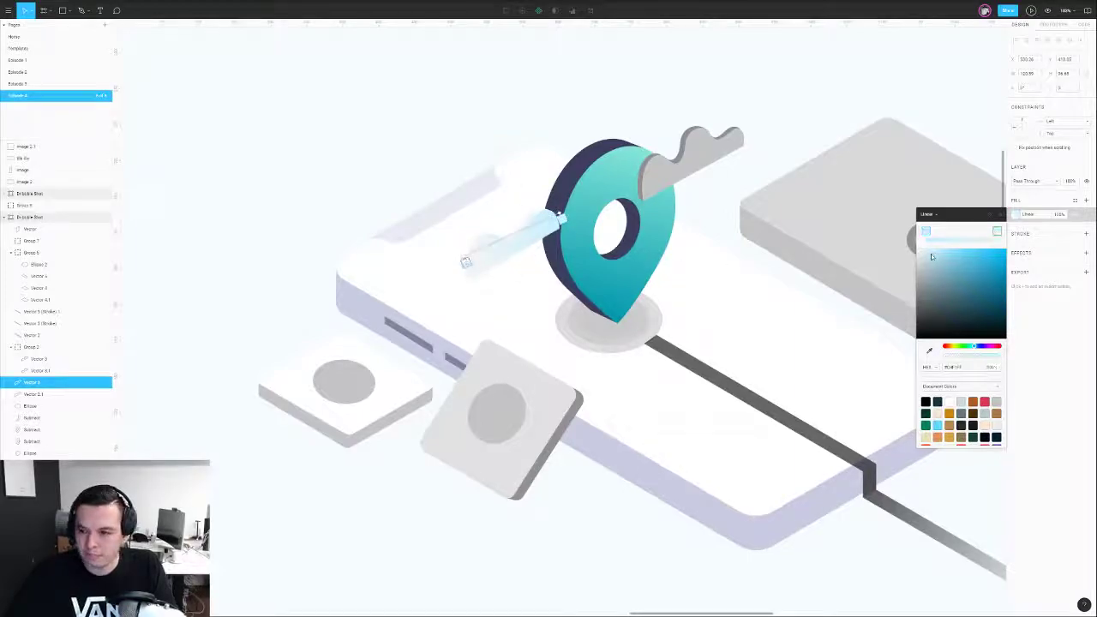
- Recolor the phone's top surface, starting from the sampled lavender side color and lightening it to a near-white
scroll(542, 201, "down", 3)
left_click(451, 235)
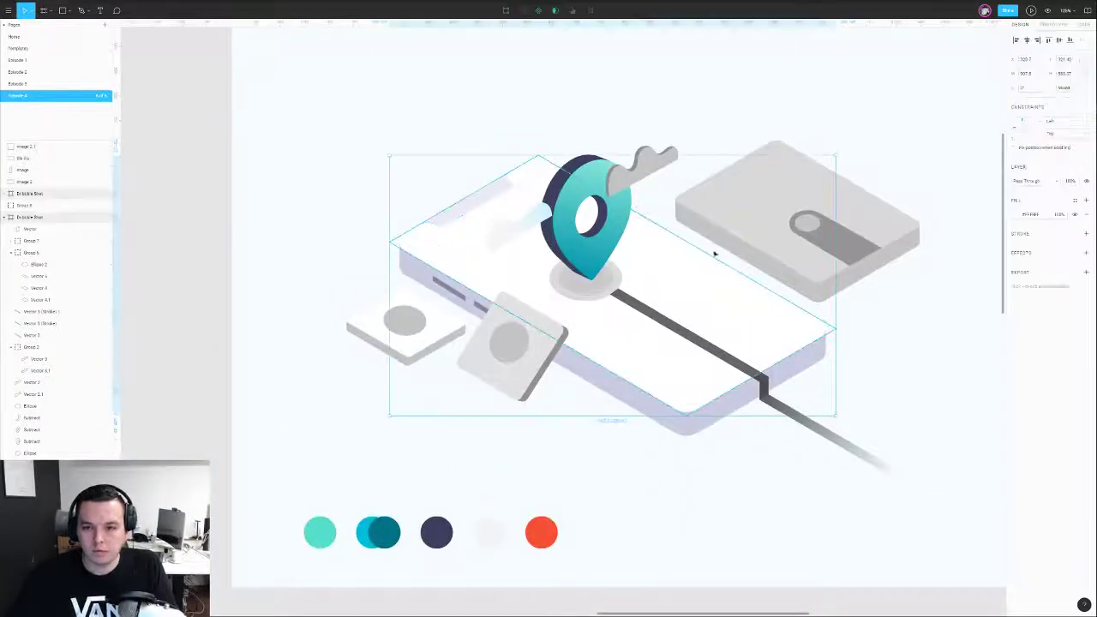
key("i")
left_click(737, 403)
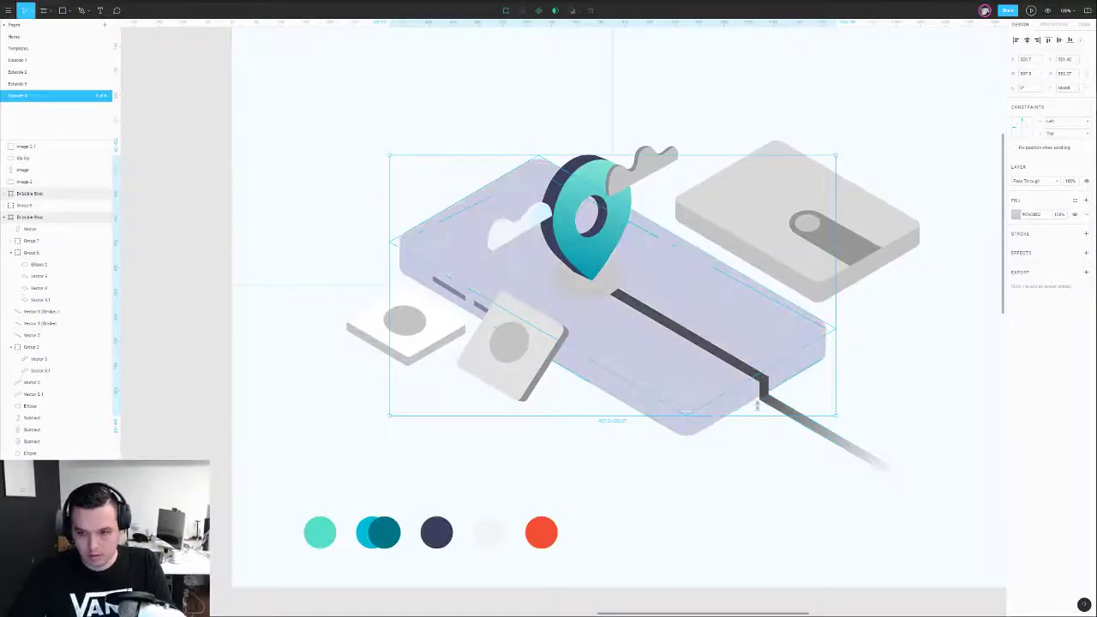
left_click(1017, 214)
left_click_drag(926, 232, 921, 229)
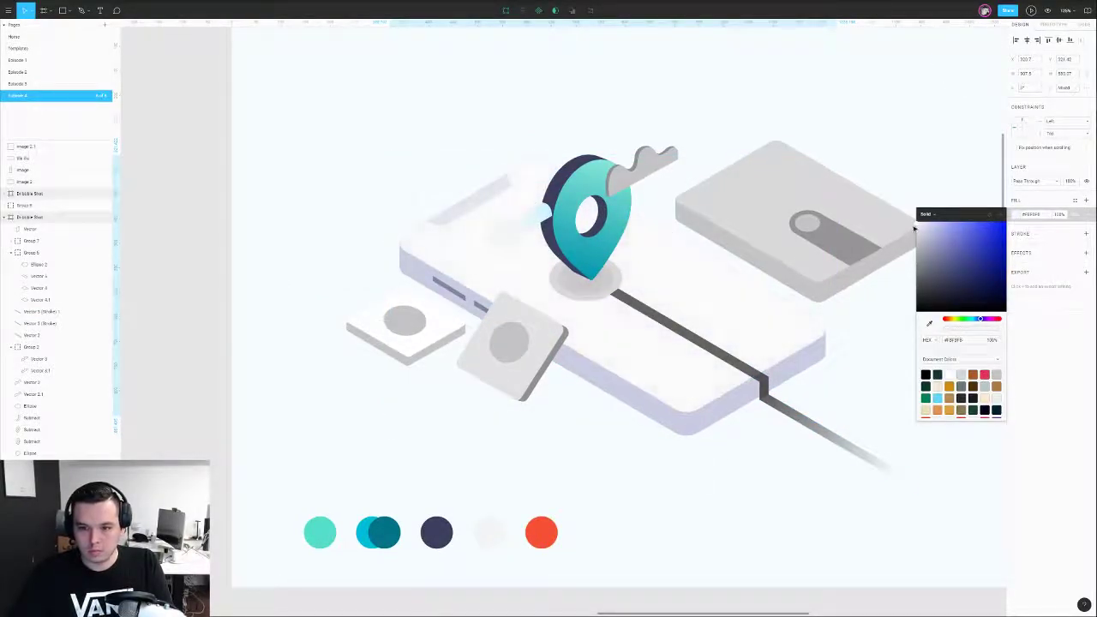
left_click(808, 110)
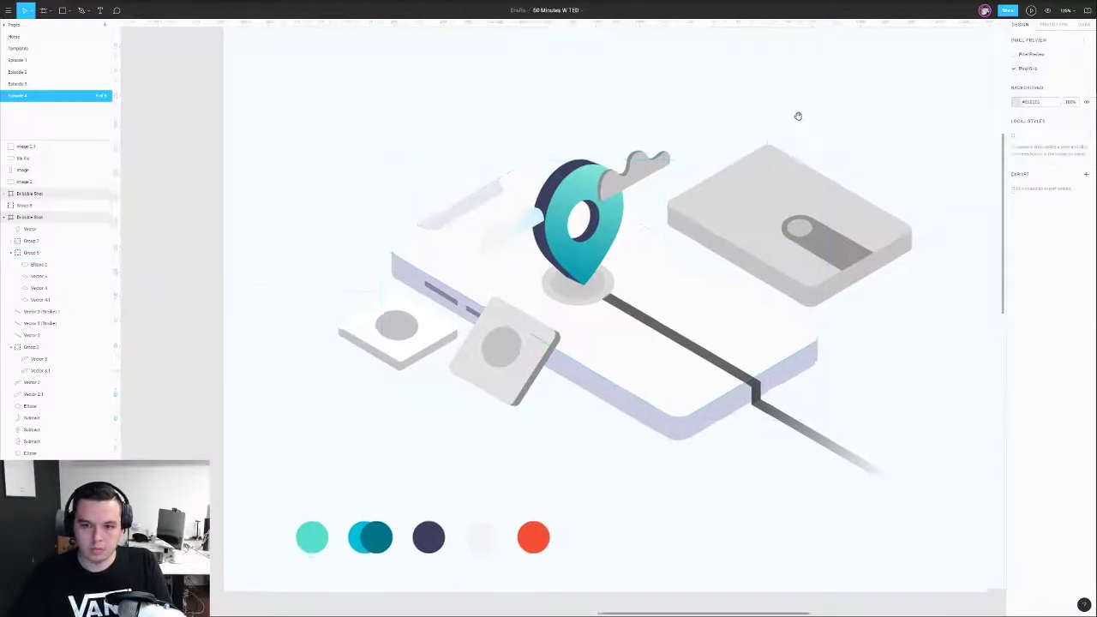
- Fill the left cloud's side with the bright cyan from the color palette
scroll(568, 248, "down", 3)
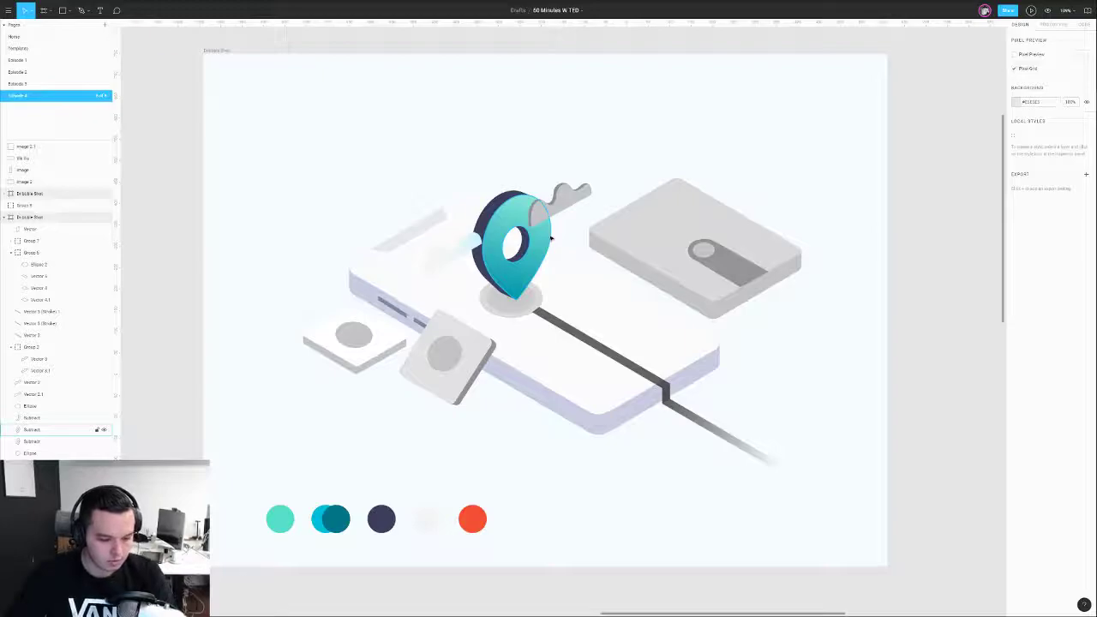
left_click(433, 251)
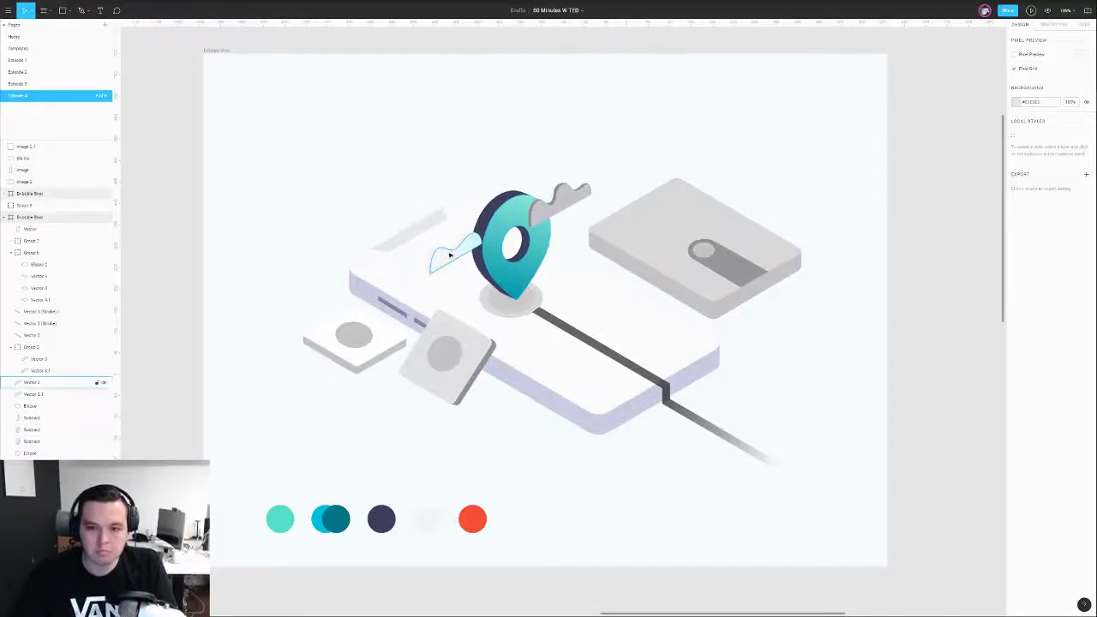
key("Escape")
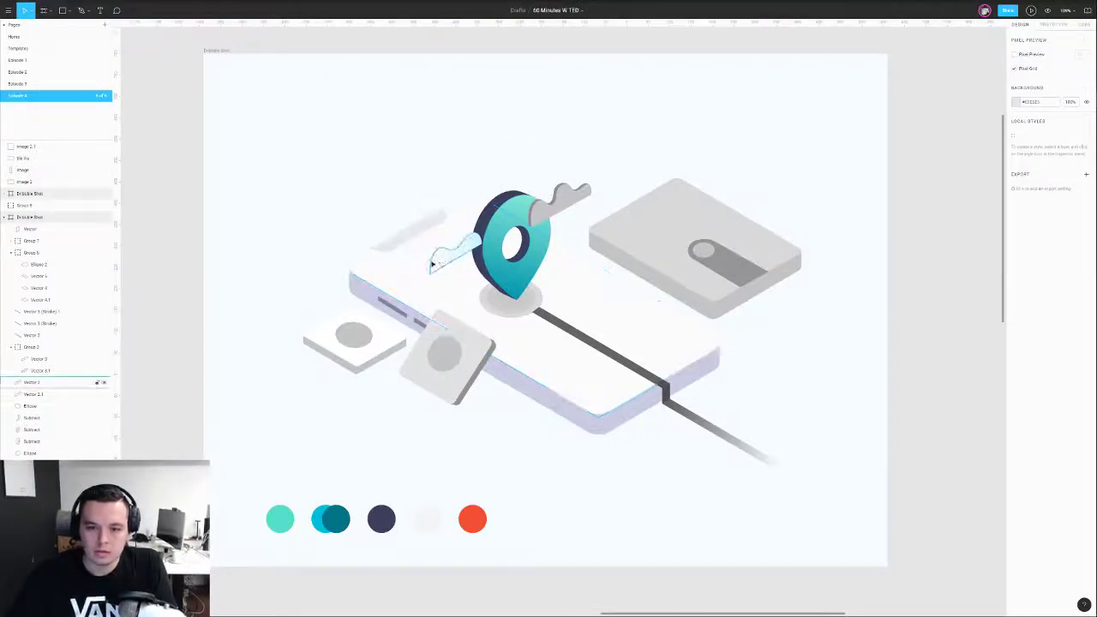
left_click(432, 265)
left_click(1016, 214)
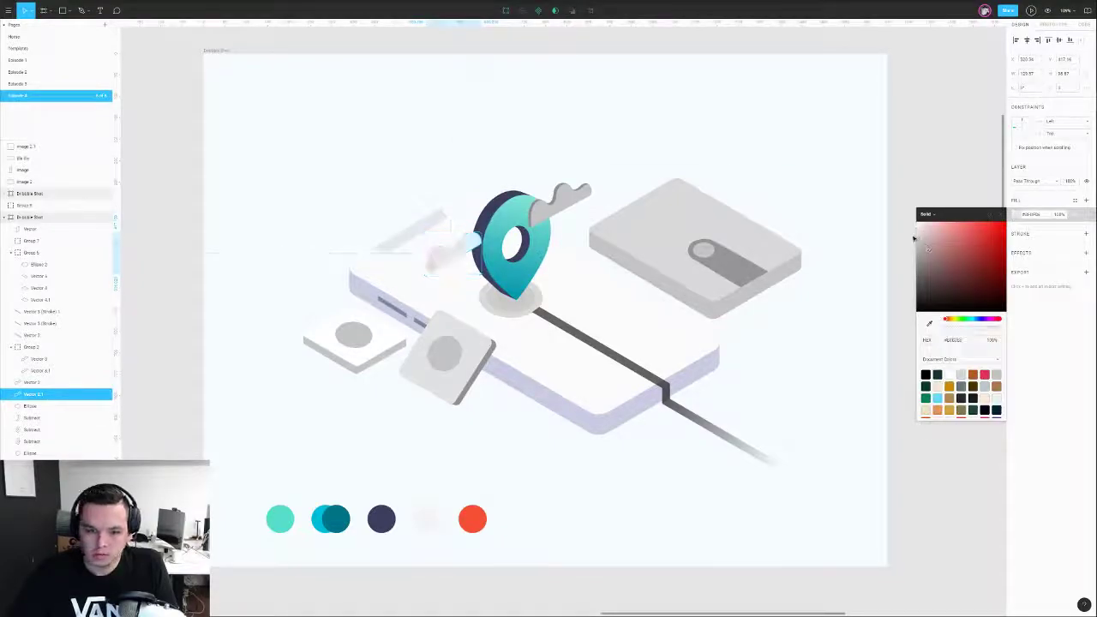
key("i")
left_click(321, 518)
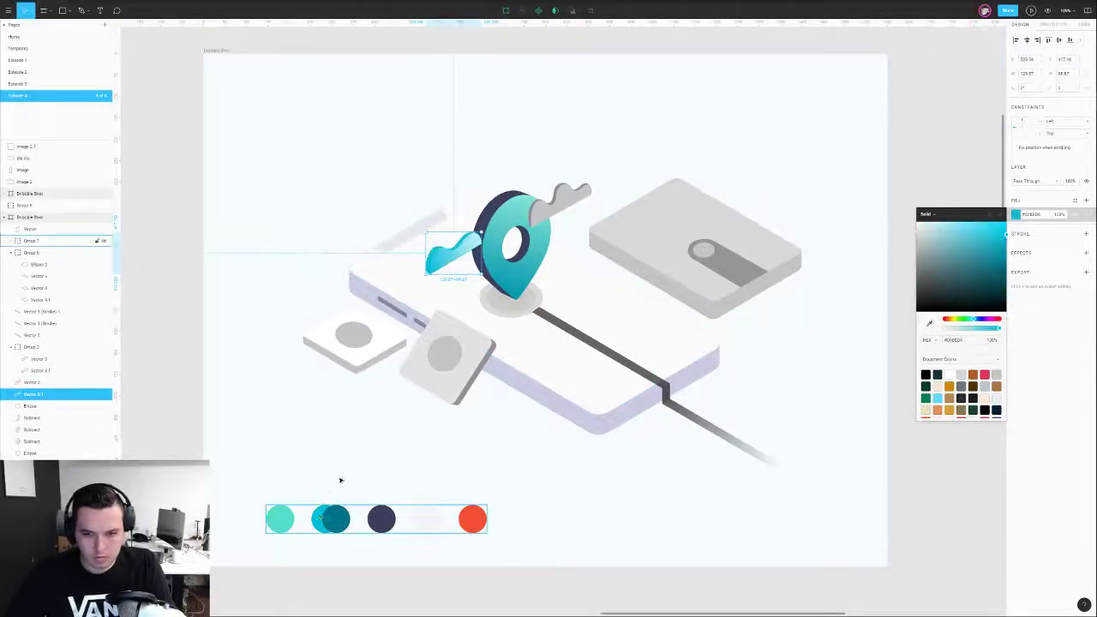
left_click(578, 149)
- Turn the left cloud's front-face gradient near-white and adjust the opacity of its stops so that the face is partly translucent
left_click(459, 259)
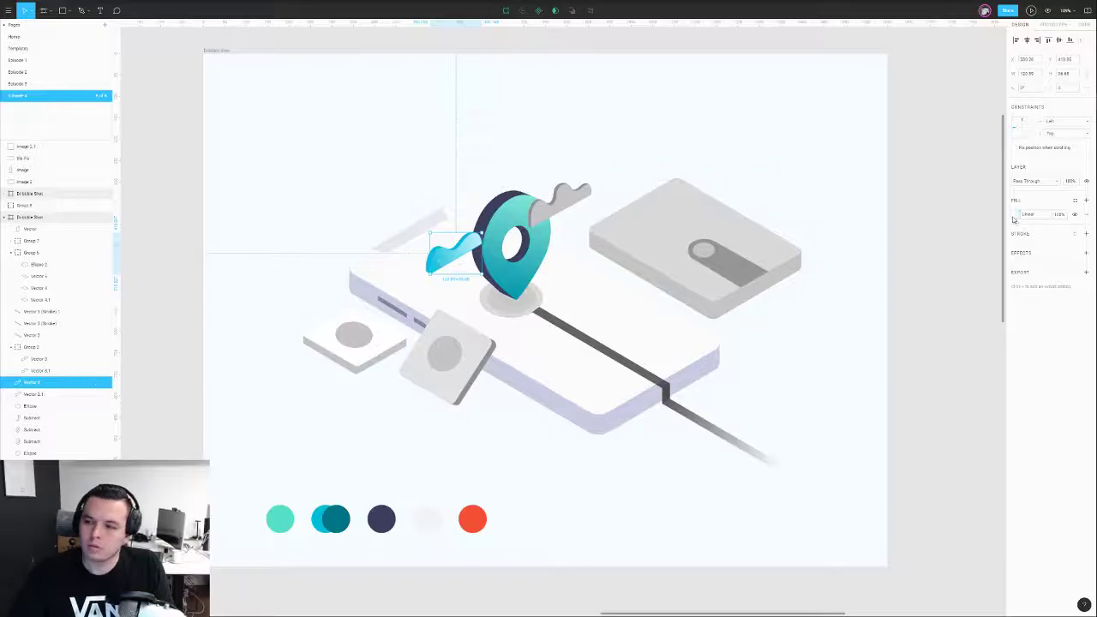
left_click(1015, 219)
scroll(419, 261, "up", 3)
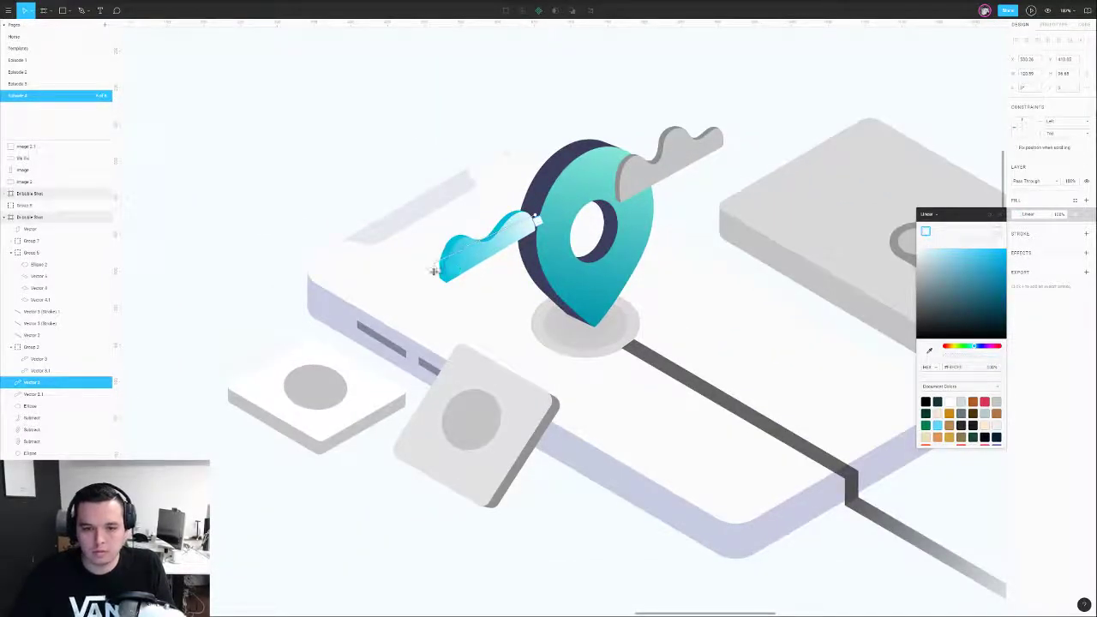
left_click_drag(958, 355, 985, 360)
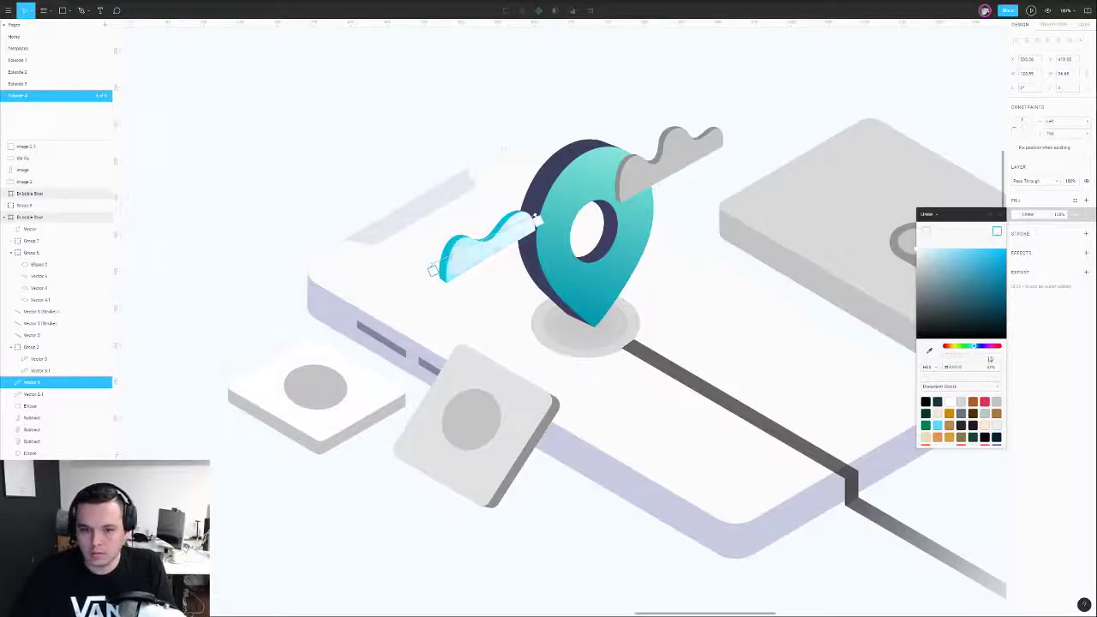
- Lighten the left cloud's side to a softer, less saturated cyan
left_click(504, 225)
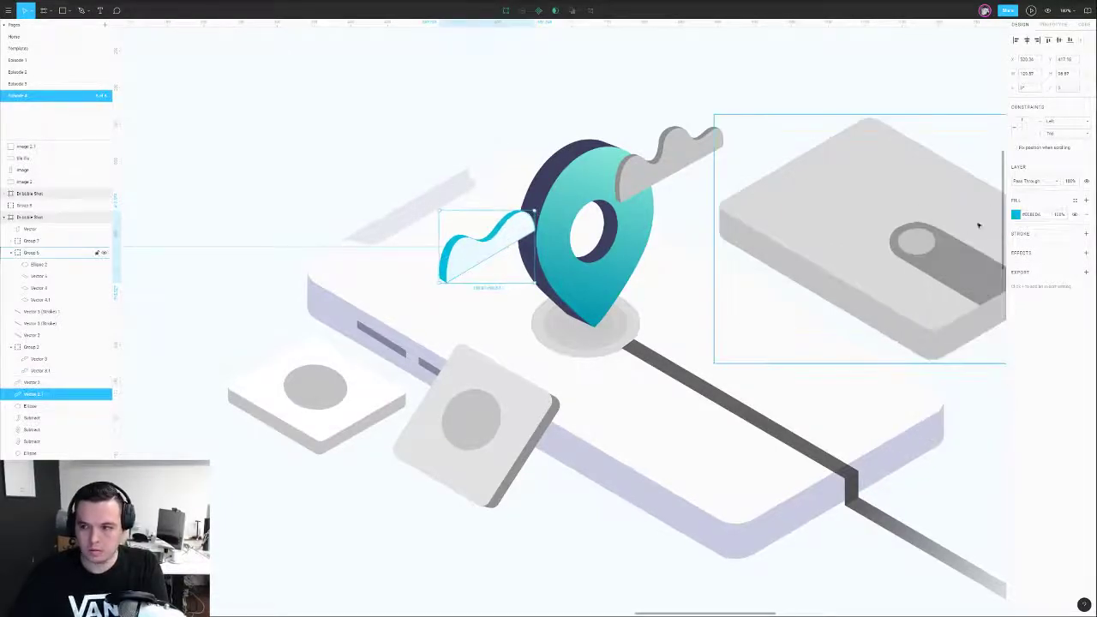
left_click(1016, 215)
left_click(981, 229)
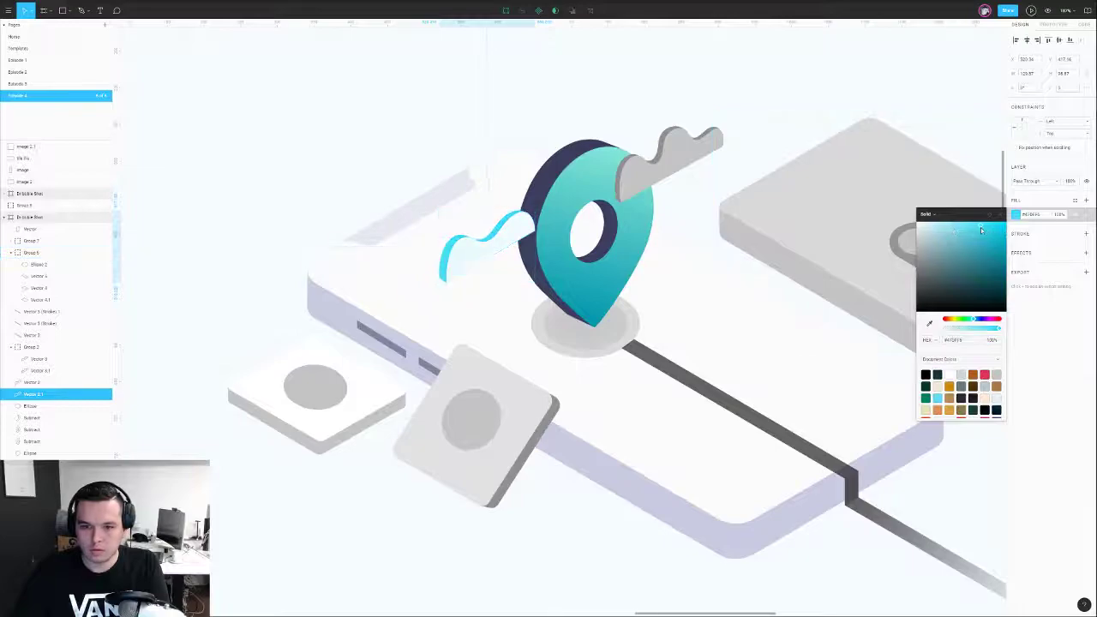
left_click_drag(951, 230, 945, 242)
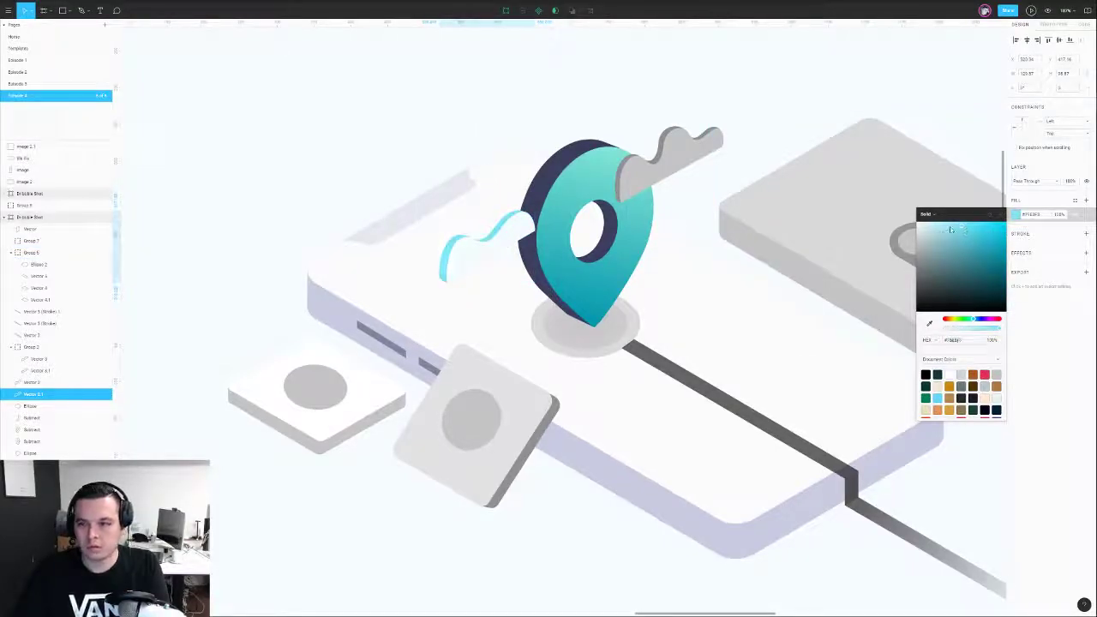
- Order both shapes of the left cloud behind the pin and shift them slightly upward
left_click(478, 240, "shift")
key("ctrl+[")
key("ctrl+[")
key("ctrl+[")
key("ctrl+[")
key("ctrl+[")
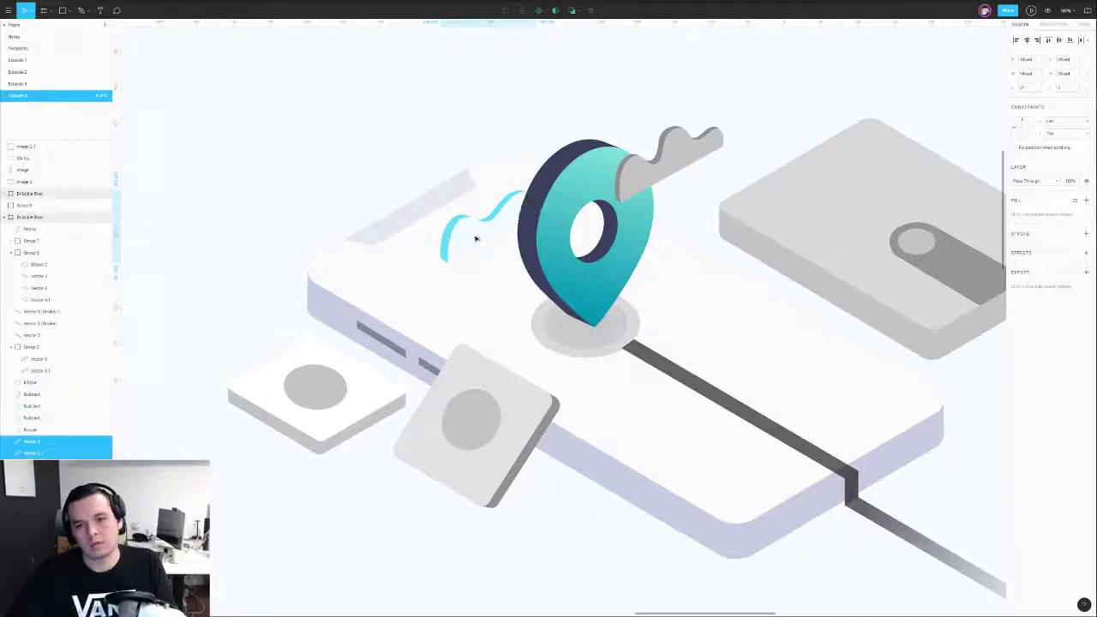
scroll(480, 239, "down", 3)
left_click_drag(467, 143, 474, 174)
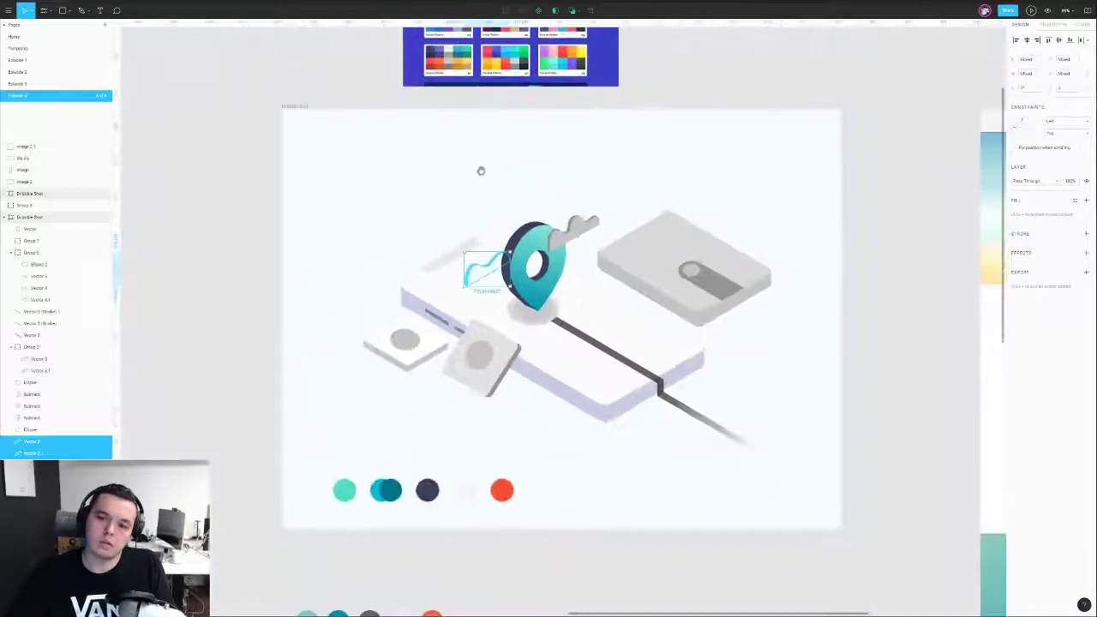
- Select both shapes of the left cloud and nudge them slightly upward beside the pin
left_click(475, 174)
left_click(471, 272)
left_click(476, 268, "shift")
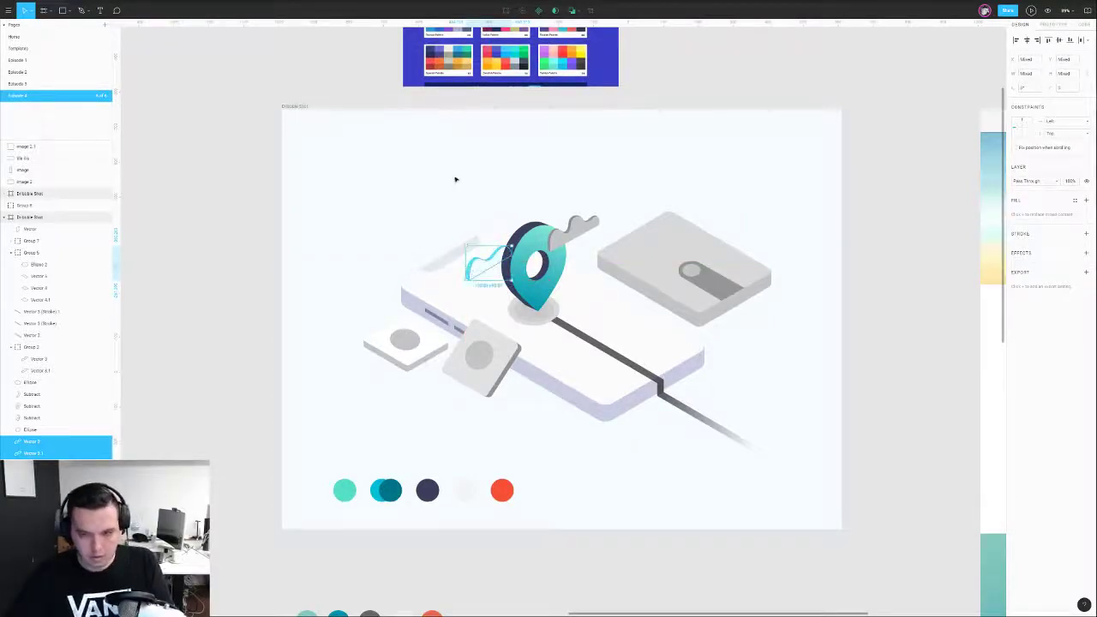
left_click(455, 179)
left_click(450, 279)
left_click_drag(412, 194, 402, 218)
left_click(475, 228)
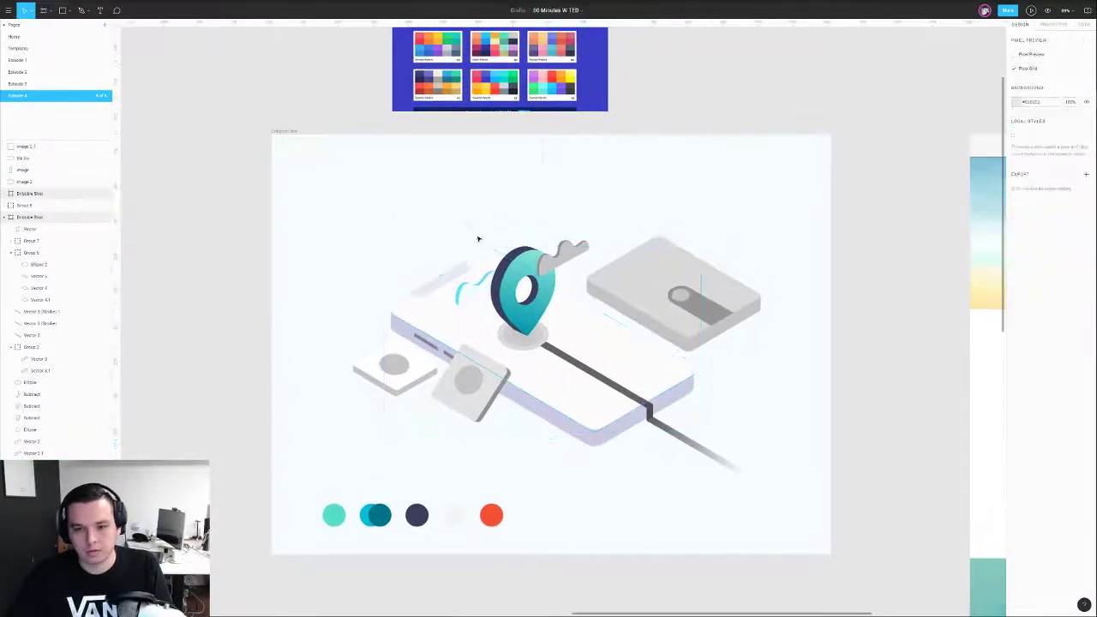
- Ungroup the right cloud and copy the left cloud's front-face gradient properties onto its front face
right_click(479, 289)
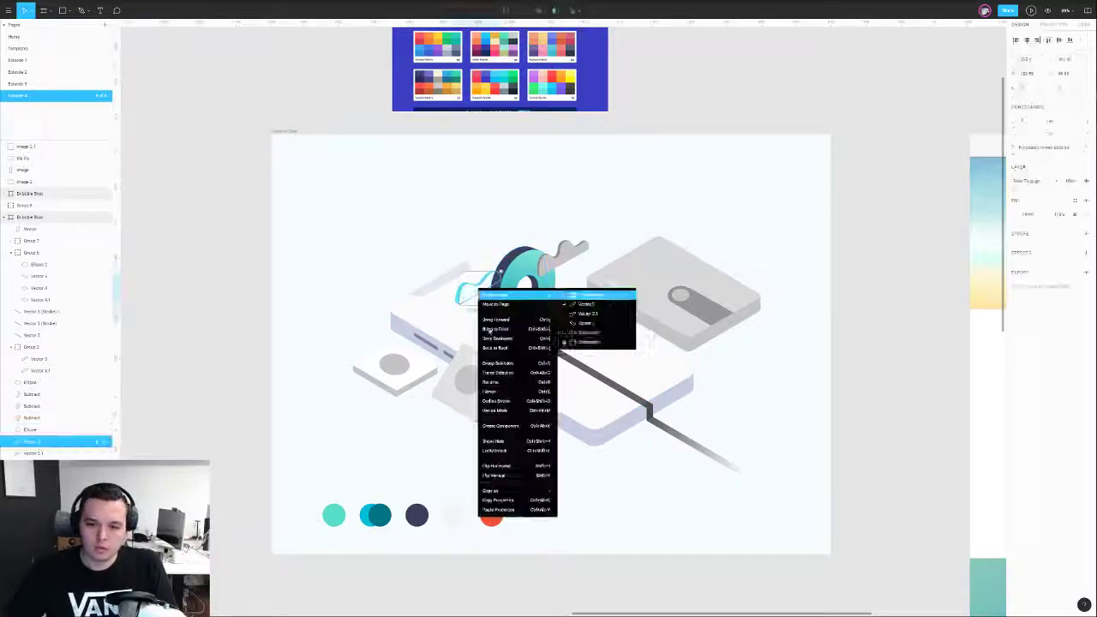
left_click(509, 510)
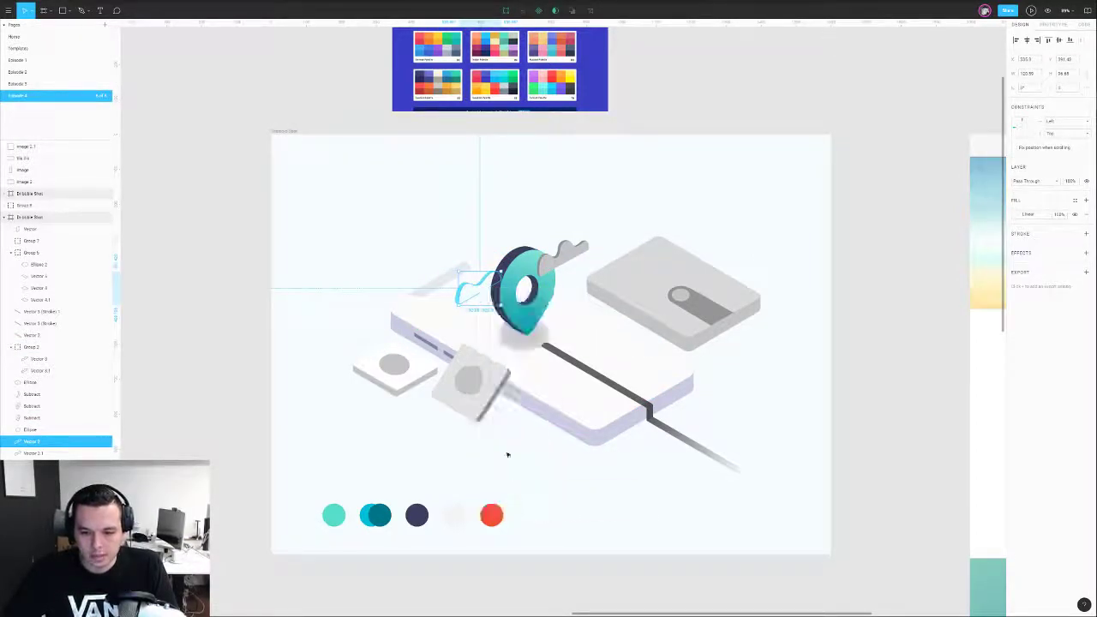
right_click(465, 297)
left_click(509, 510)
left_click(564, 256)
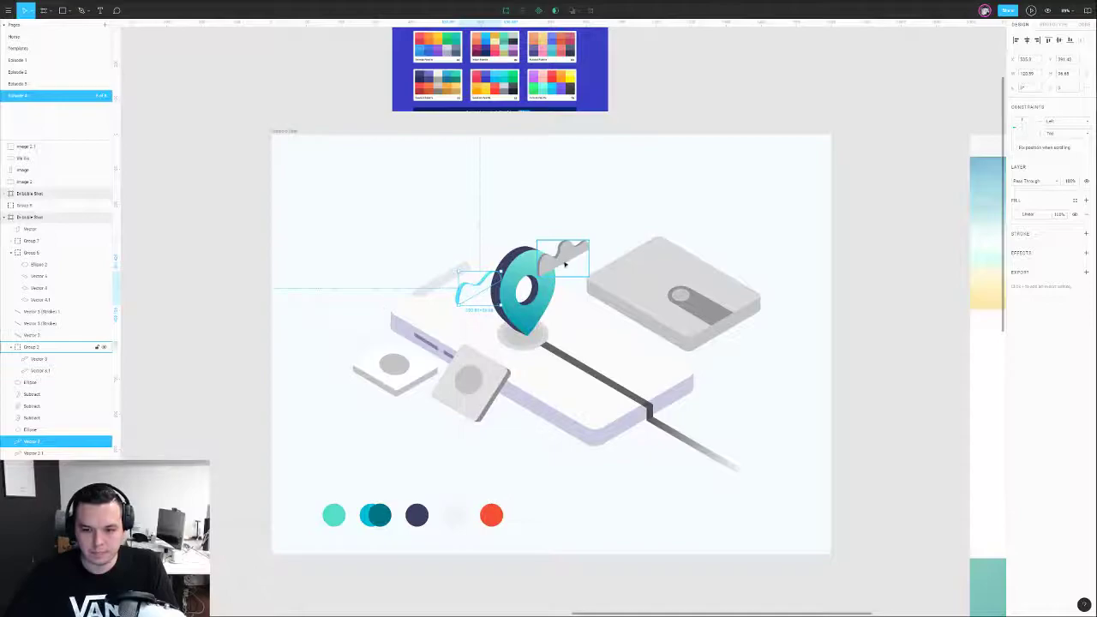
key("ctrl+shift+g")
left_click(586, 195)
left_click(566, 255)
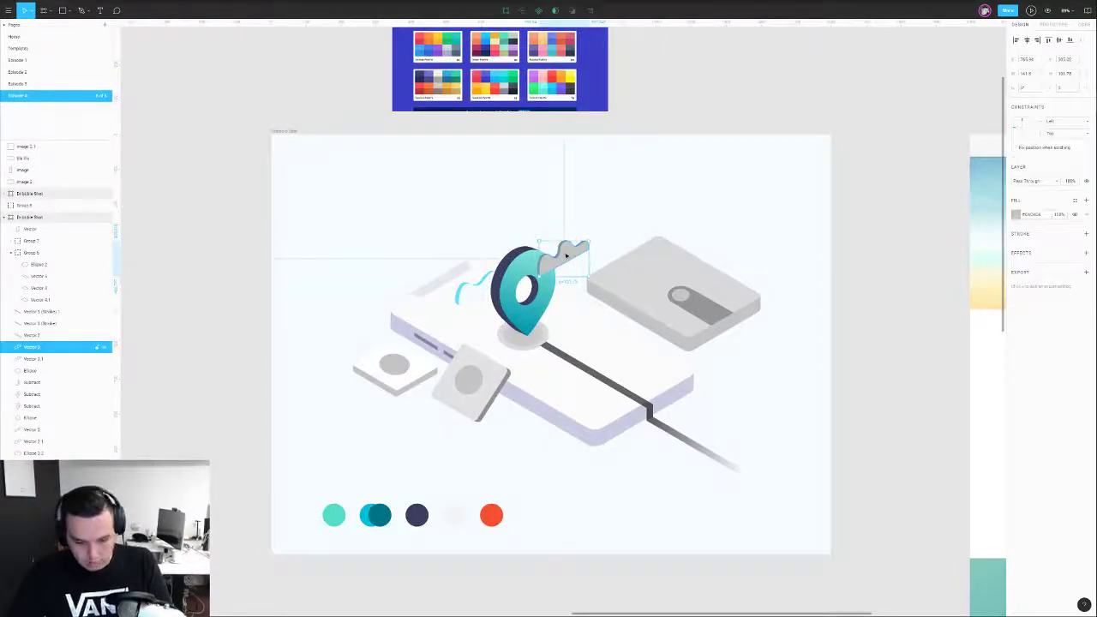
- Copy the left cloud's cyan side fill properties onto the right cloud's side
scroll(561, 254, "up", 5)
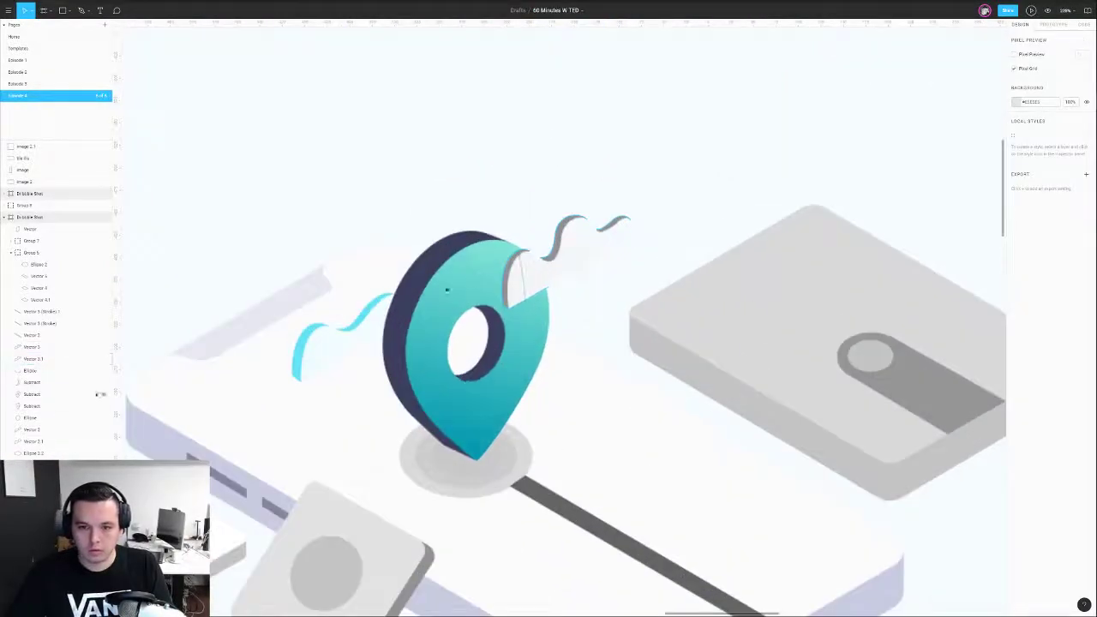
right_click(314, 329)
left_click(360, 538)
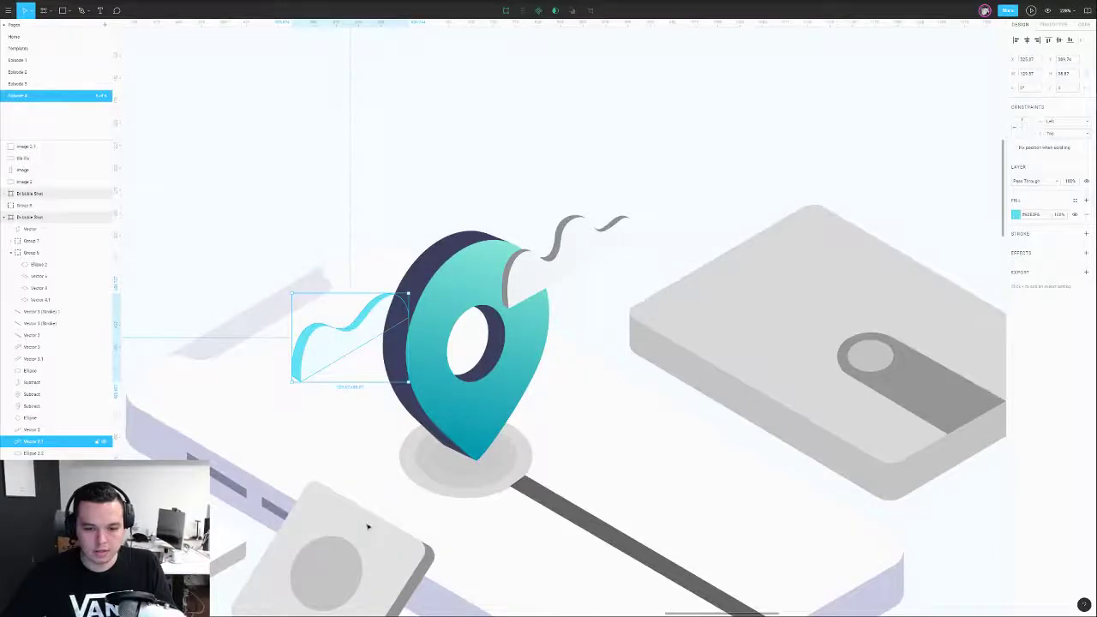
left_click(560, 242)
key("ctrl+alt+v")
left_click(582, 169)
- Move both shapes of the right cloud slightly to the right along the pin's edge
scroll(585, 167, "down", 5)
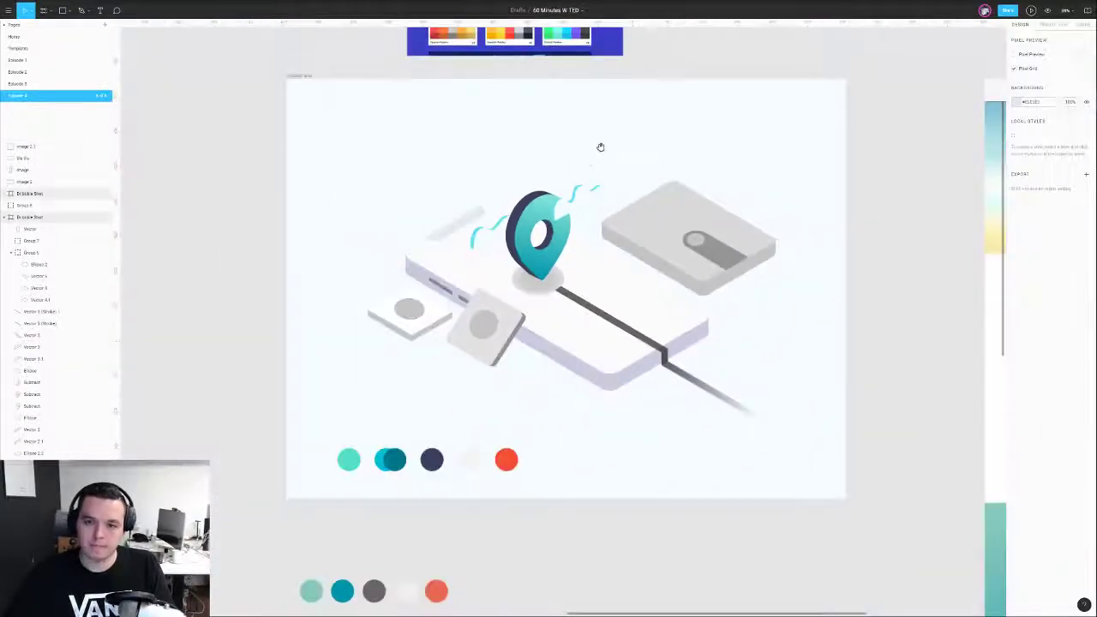
left_click_drag(600, 148, 602, 165)
left_click(578, 214)
left_click(583, 219, "shift")
left_click_drag(583, 220, 589, 219)
left_click(602, 170)
left_click_drag(610, 162, 621, 183)
- Fill the phone's top face with the bright cyan sampled from the color palette
left_click(608, 343)
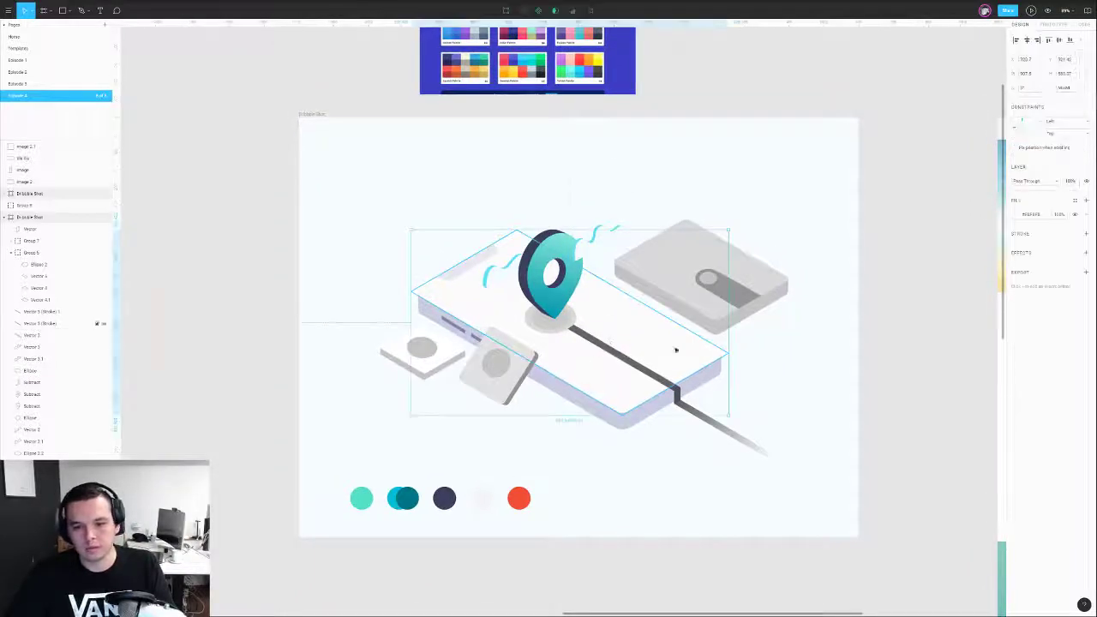
left_click(1015, 215)
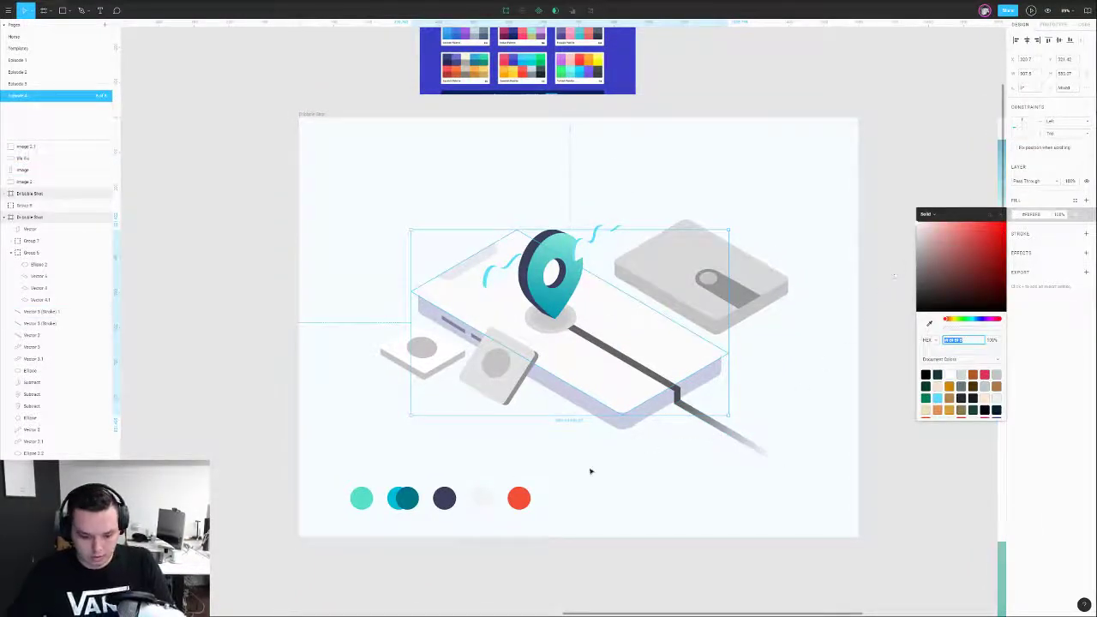
left_click(394, 501)
left_click(477, 321)
key("i")
left_click(402, 487)
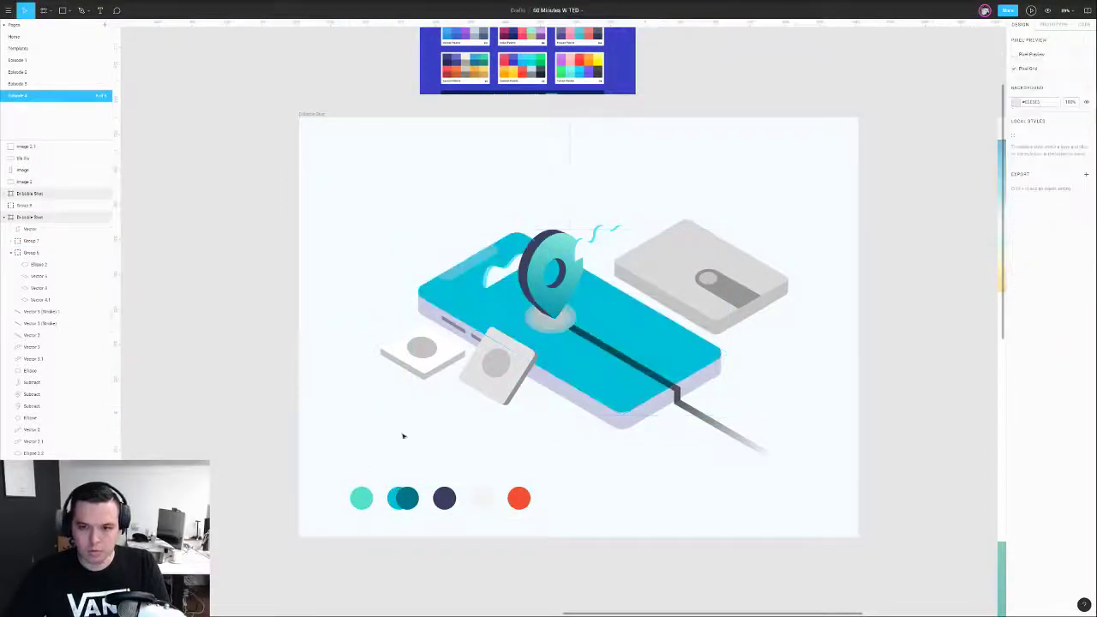
- Lighten the fill of the phone's top face to a pale, less saturated cyan
left_click(1016, 215)
left_click(946, 228)
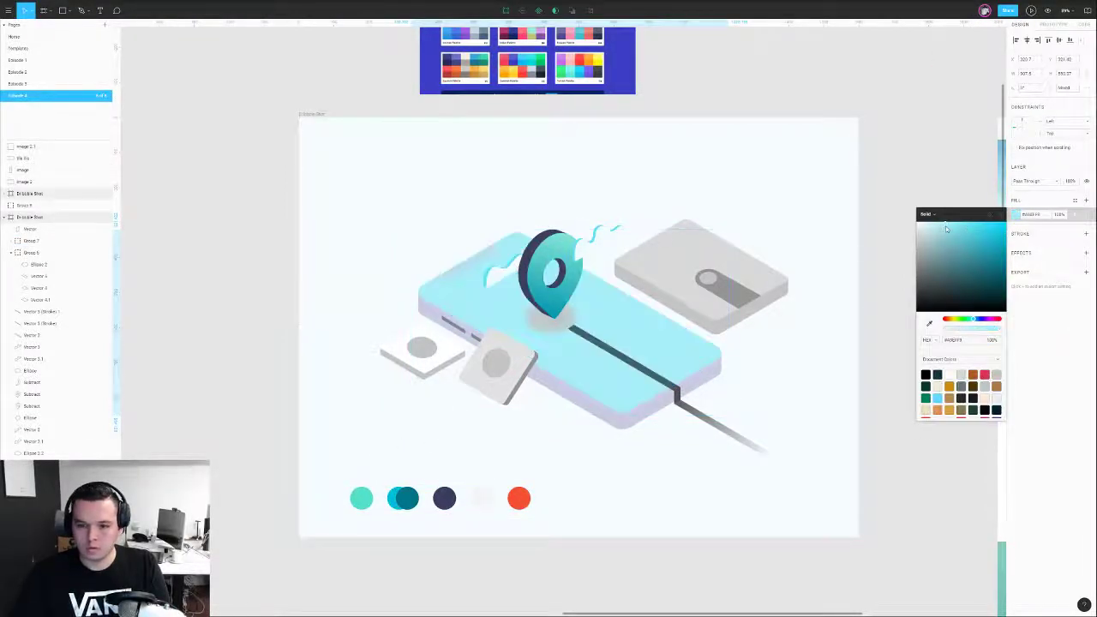
left_click_drag(957, 226, 940, 228)
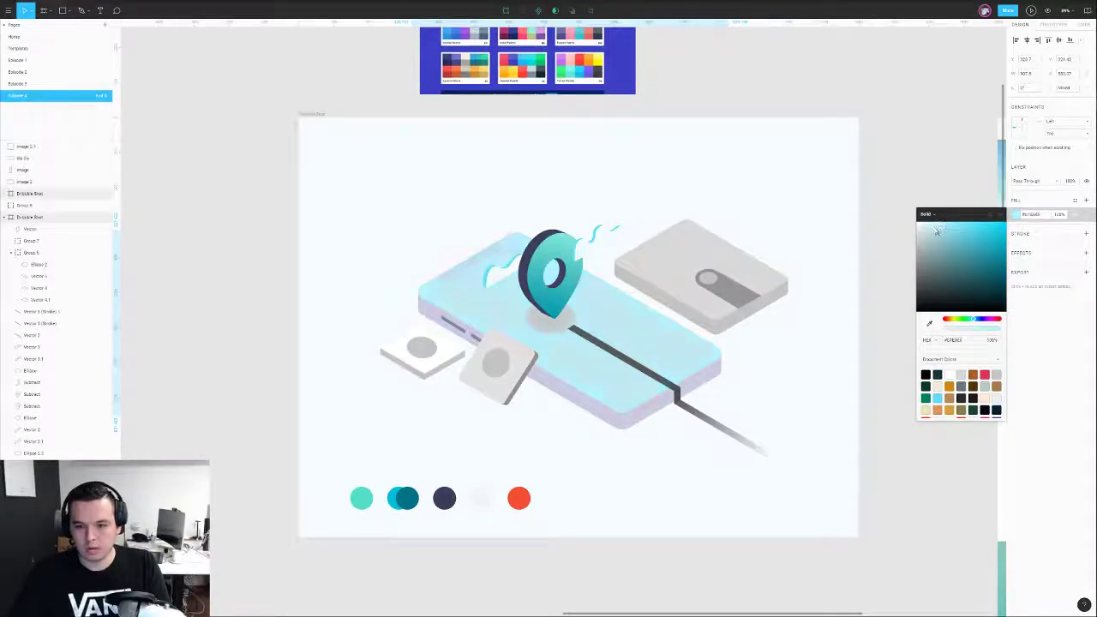
left_click(893, 237)
- Delete the pale blue background rectangle from the illustration's frame
scroll(654, 311, "right", 5)
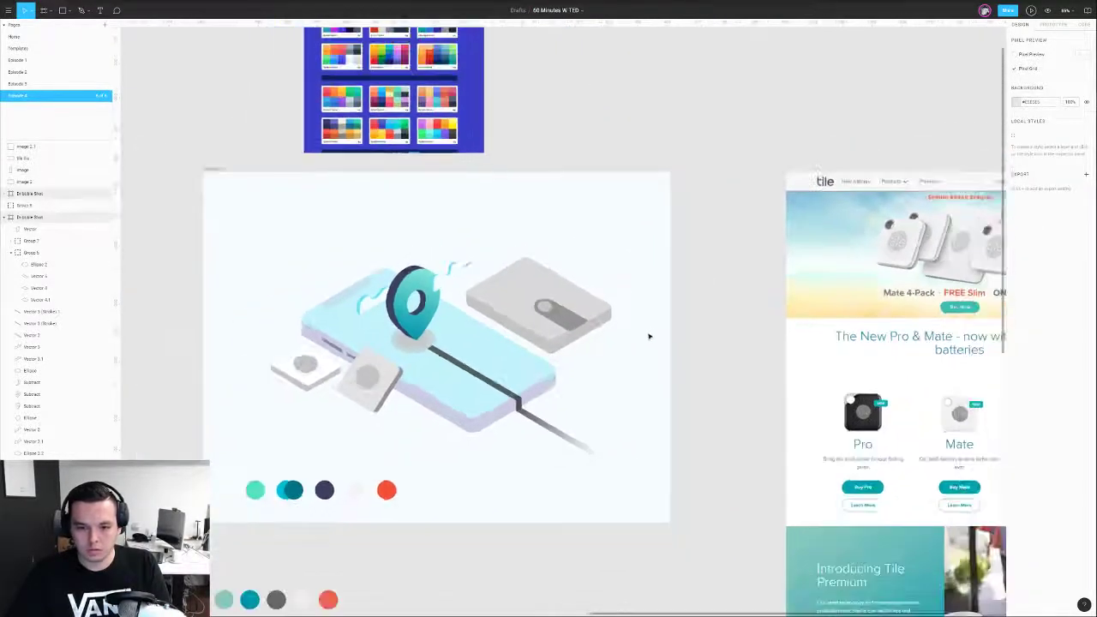
left_click(224, 170)
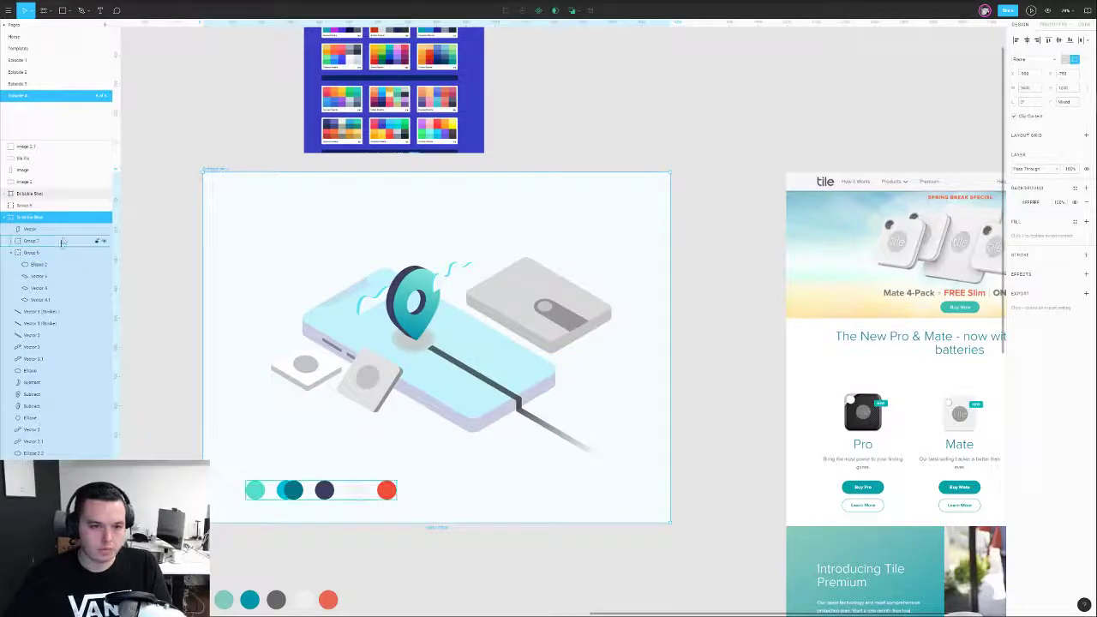
left_click(180, 446)
left_click(230, 453)
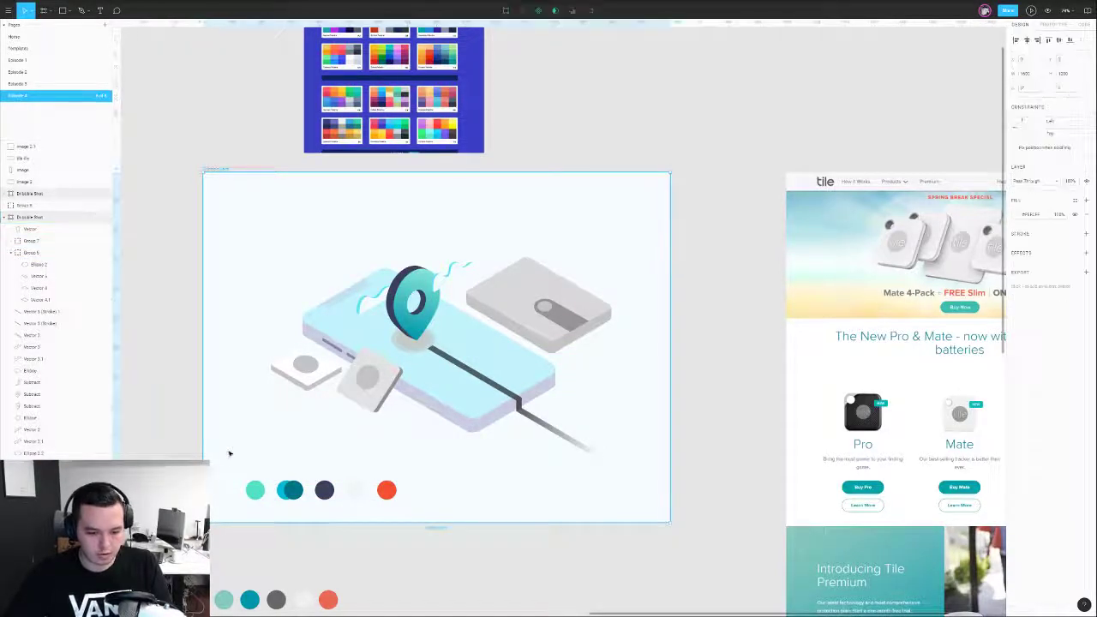
key("Delete")
left_click_drag(218, 404, 305, 430)
- Move both shapes of the left cloud slightly upward above the phone's top face
scroll(390, 336, "up", 3)
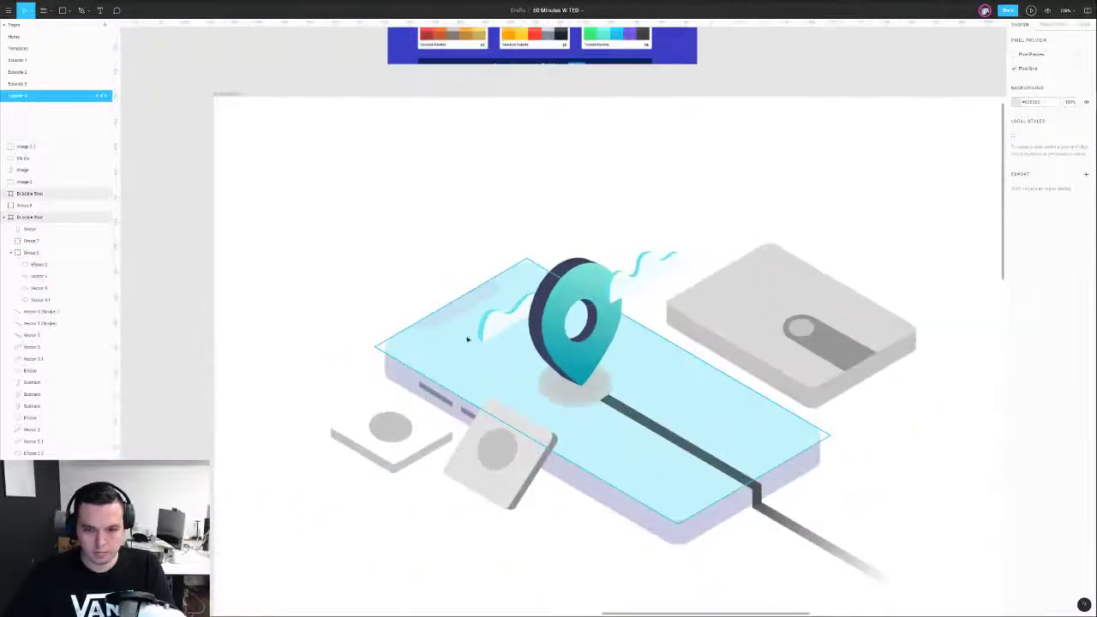
left_click(486, 326)
left_click(480, 333, "shift")
mouse_move(496, 321)
left_mouse_down()
mouse_move(495, 309)
mouse_move(500, 350)
mouse_move(494, 314)
left_mouse_up()
left_click_drag(527, 215, 500, 211)
- Select the translucent grey strip near the far short edge of the phone's top face
left_click(423, 316)
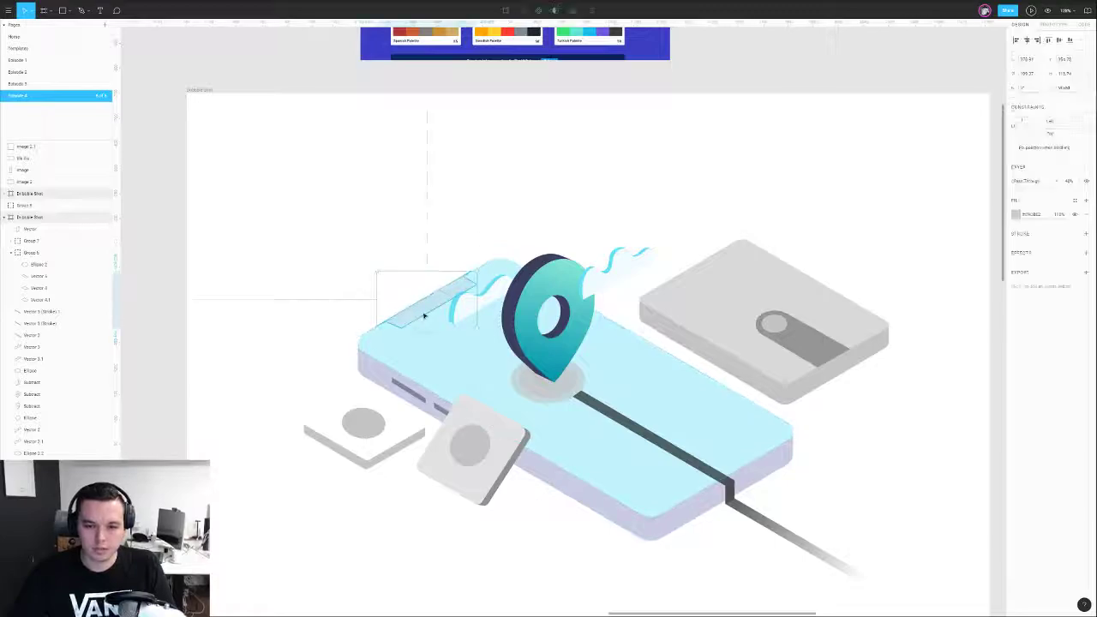
- Fill the phone's notch with the dark navy of the pin's side at 100% opacity
key("0")
left_click(448, 242)
left_click_drag(449, 243, 412, 239)
left_click(399, 301)
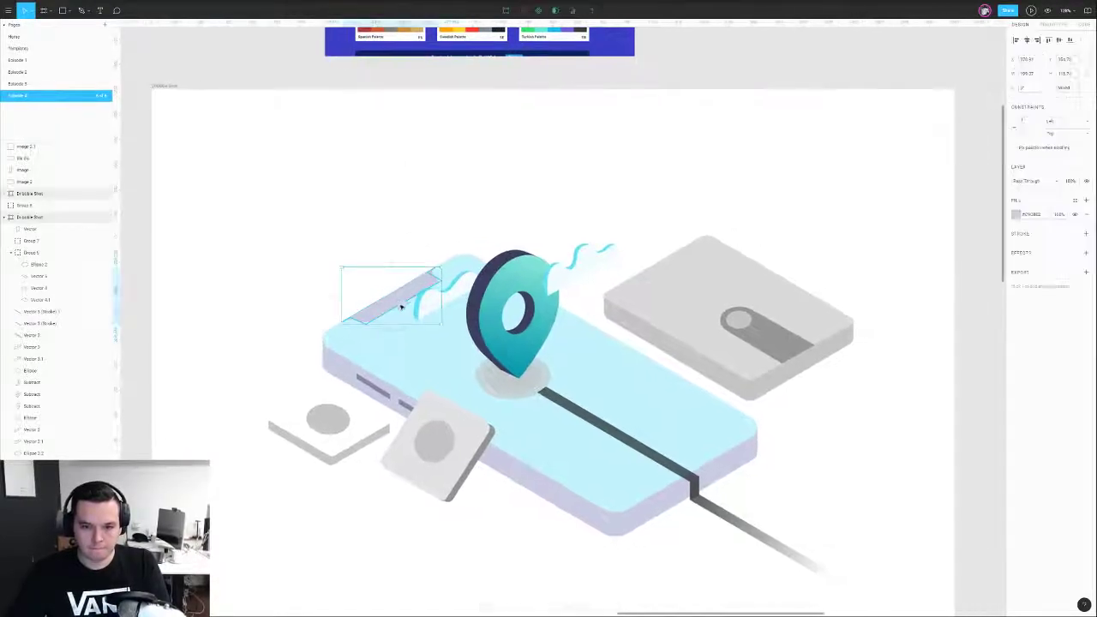
key("i")
left_click(418, 310)
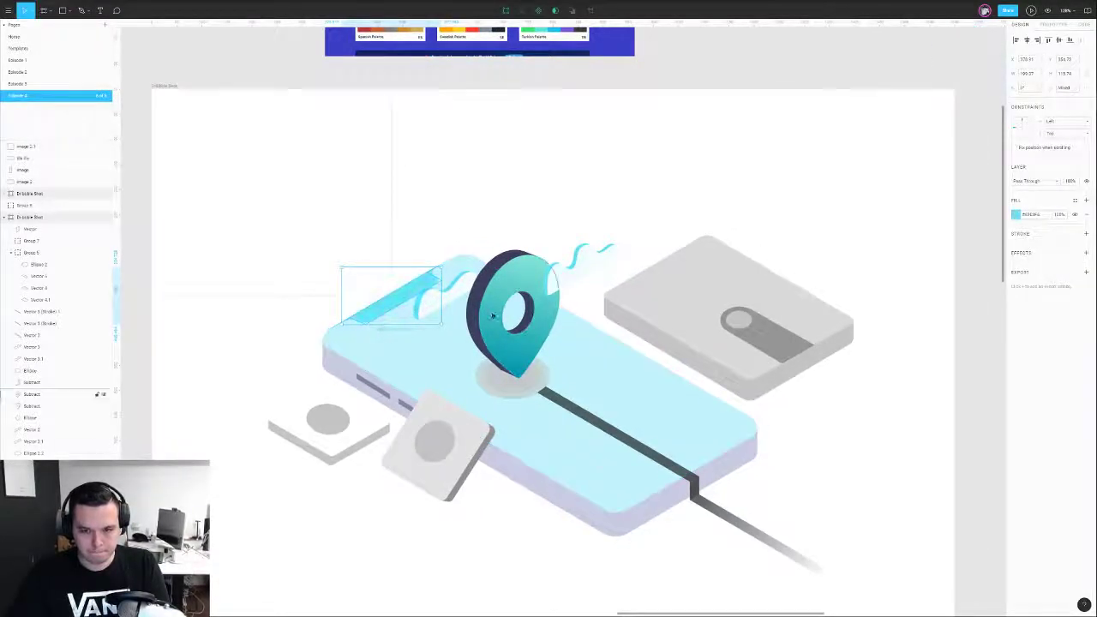
key("i")
left_click(527, 307)
key("4")
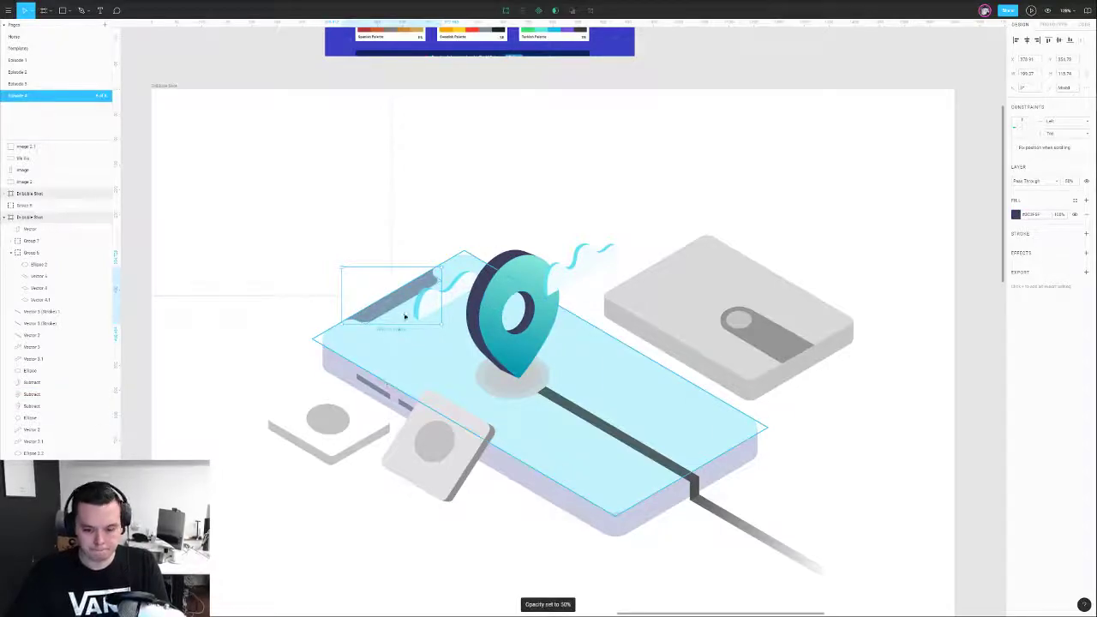
key("0")
- Fill the phone's side body with the same dark navy as the notch
left_click(352, 380)
key("i")
left_click(372, 301)
left_click(373, 264)
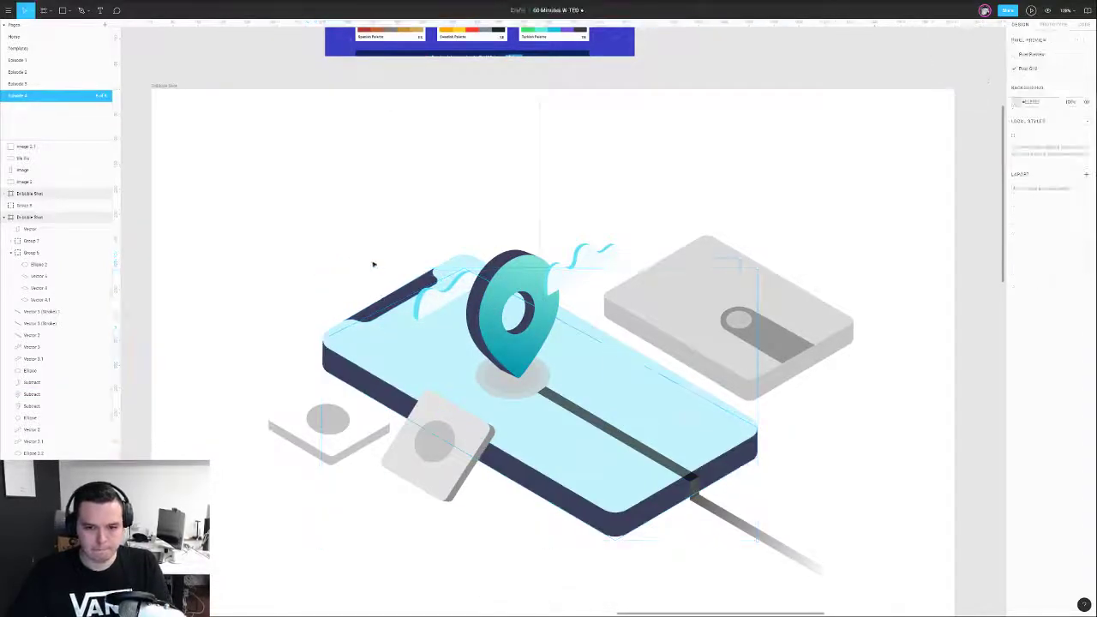
scroll(391, 236, "down", 3)
scroll(492, 232, "up", 3)
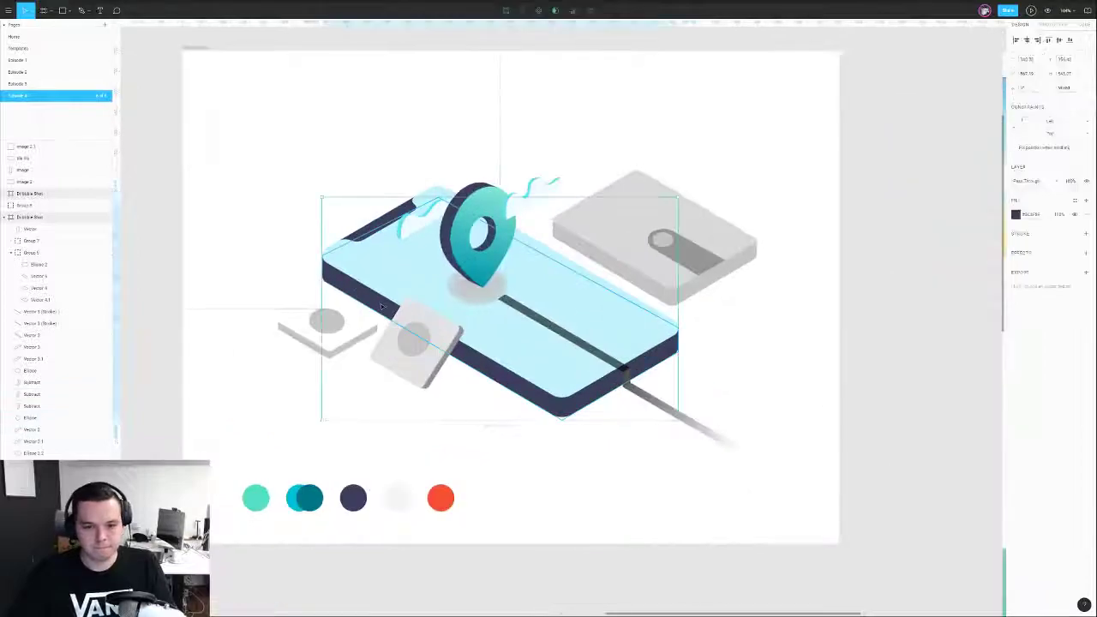
- Fill the port slots on the phone's side with the white of the artboard at 100% opacity
left_click(374, 304)
key("0")
key("i")
left_click(514, 451)
left_click(463, 385)
left_click(372, 296)
left_click(396, 311, "shift")
- Recolour the phone's notch with the screen's light blue, darkened to a muted teal
left_click(384, 235)
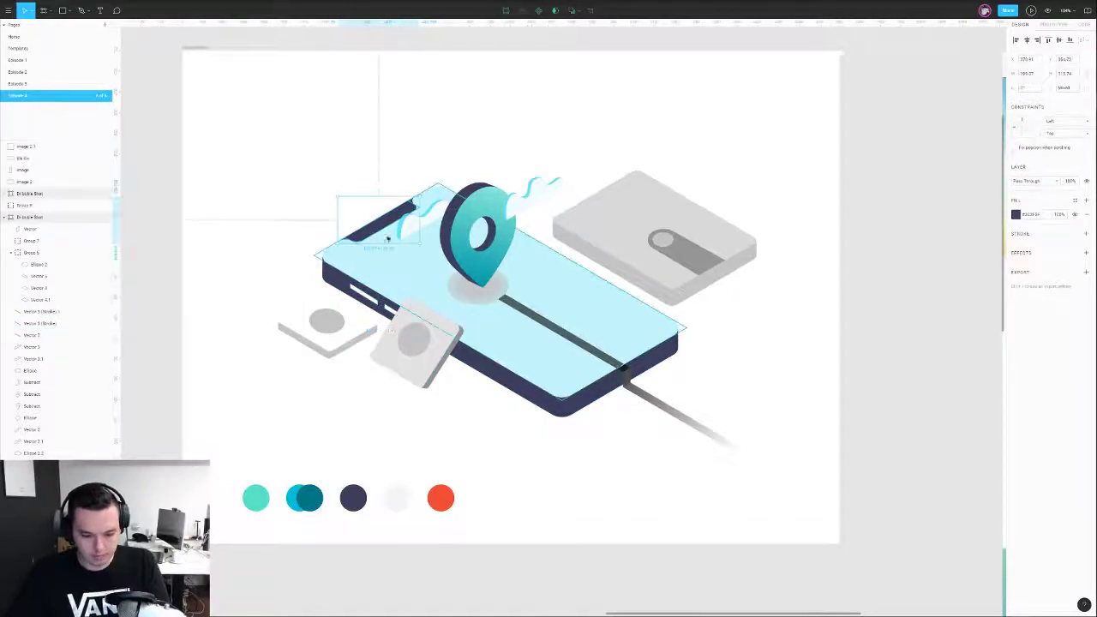
left_click(398, 256)
left_click(1016, 216)
mouse_move(947, 227)
left_mouse_down()
mouse_move(945, 239)
mouse_move(953, 233)
left_mouse_up()
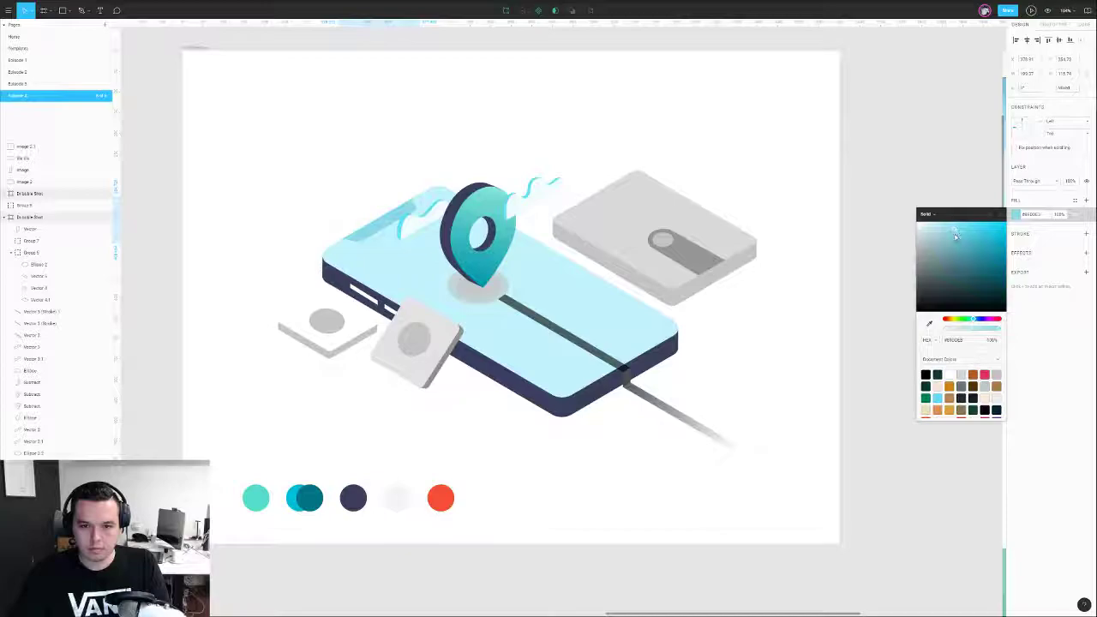
left_click(871, 282)
- Try the notch's teal and the palette's light grey on the phone's side body, then return it to navy
left_click(653, 360)
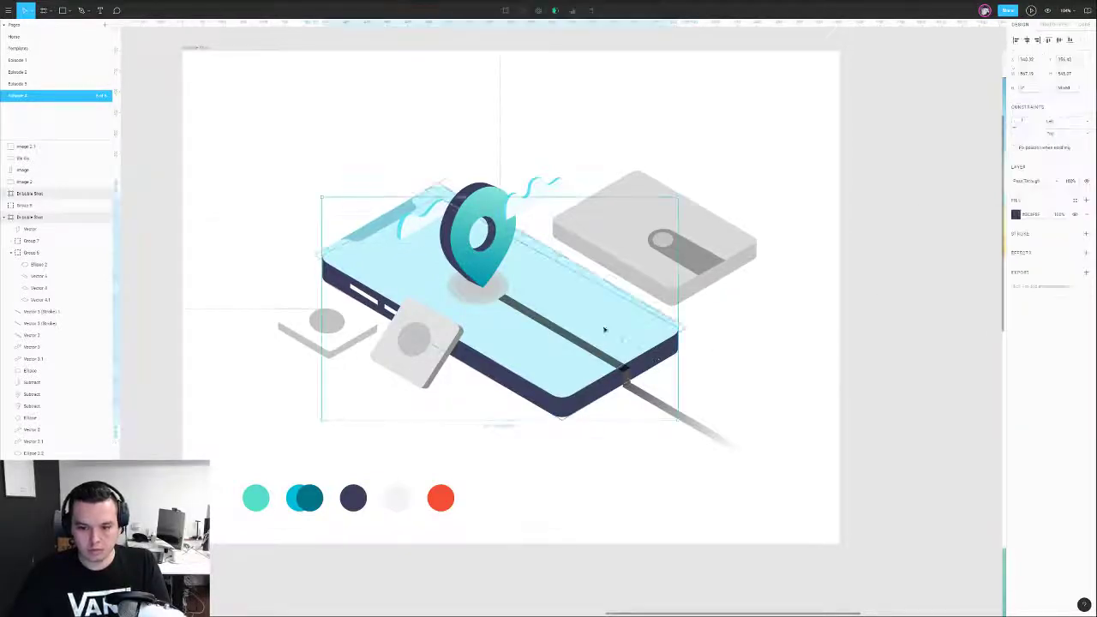
key("i")
left_click(564, 243)
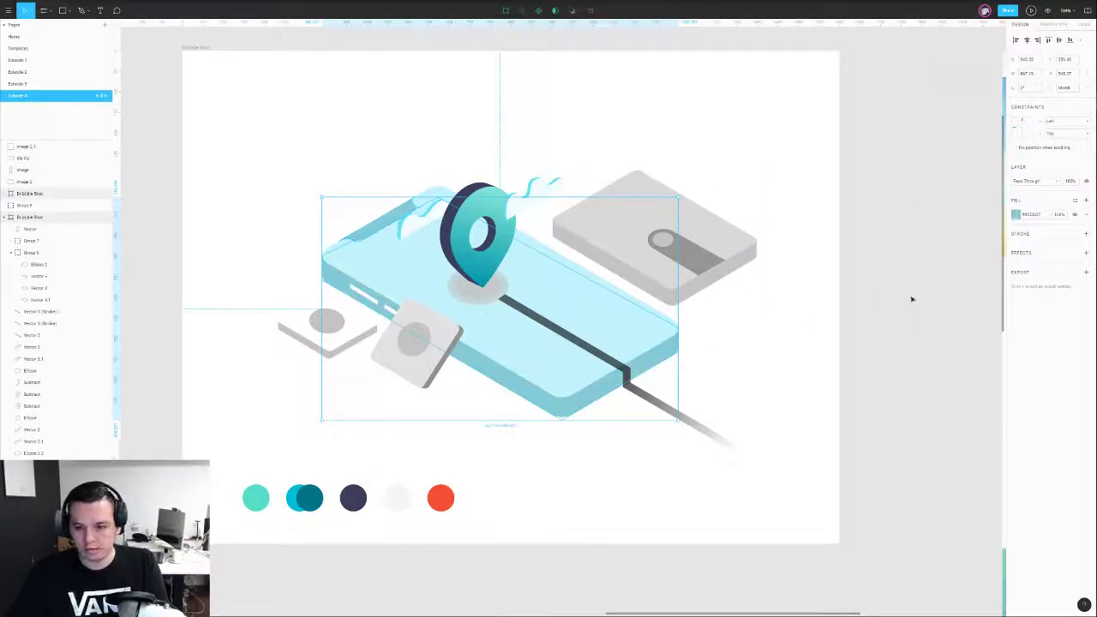
key("i")
left_click(392, 482)
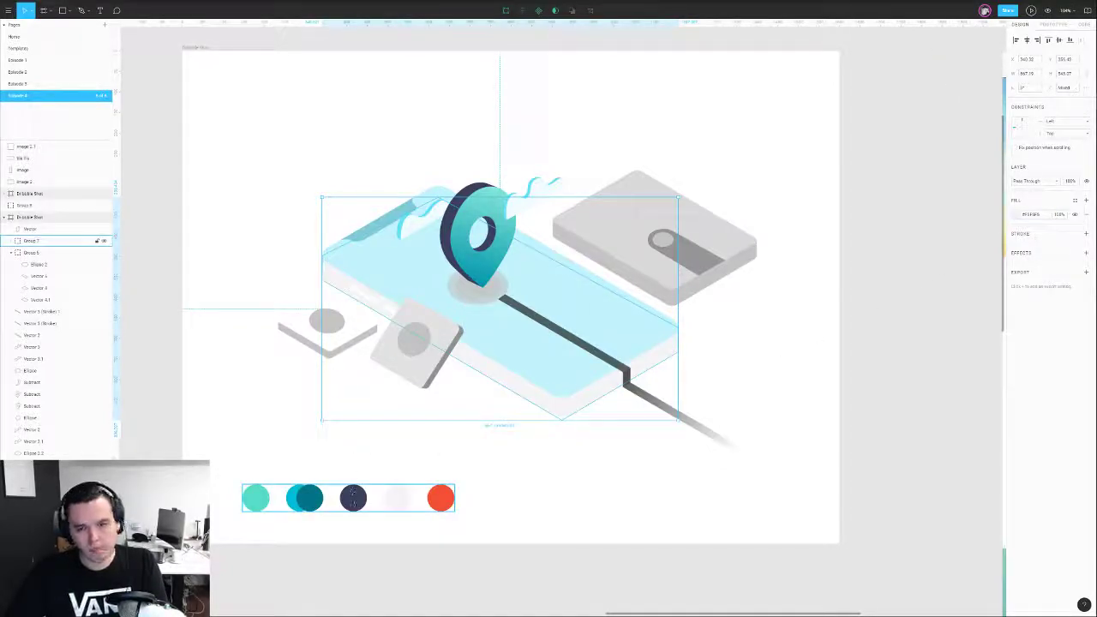
key("i")
left_click(353, 497)
left_click(367, 397)
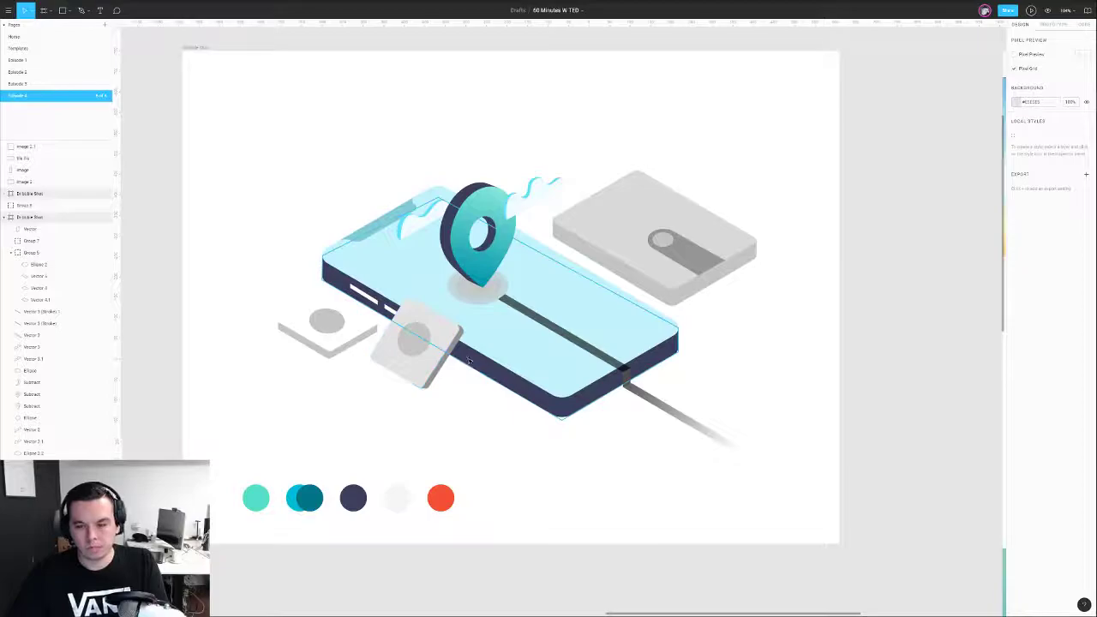
- Fill the top faces of both small tiles with the palette's light grey and their circles with white
left_click(420, 345)
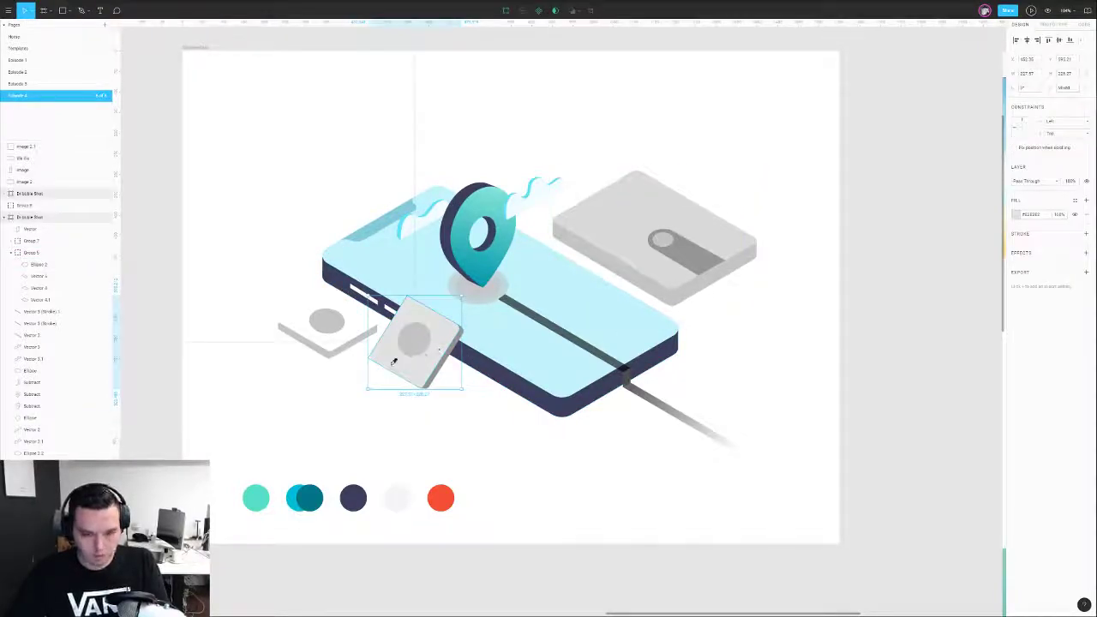
left_click(356, 339)
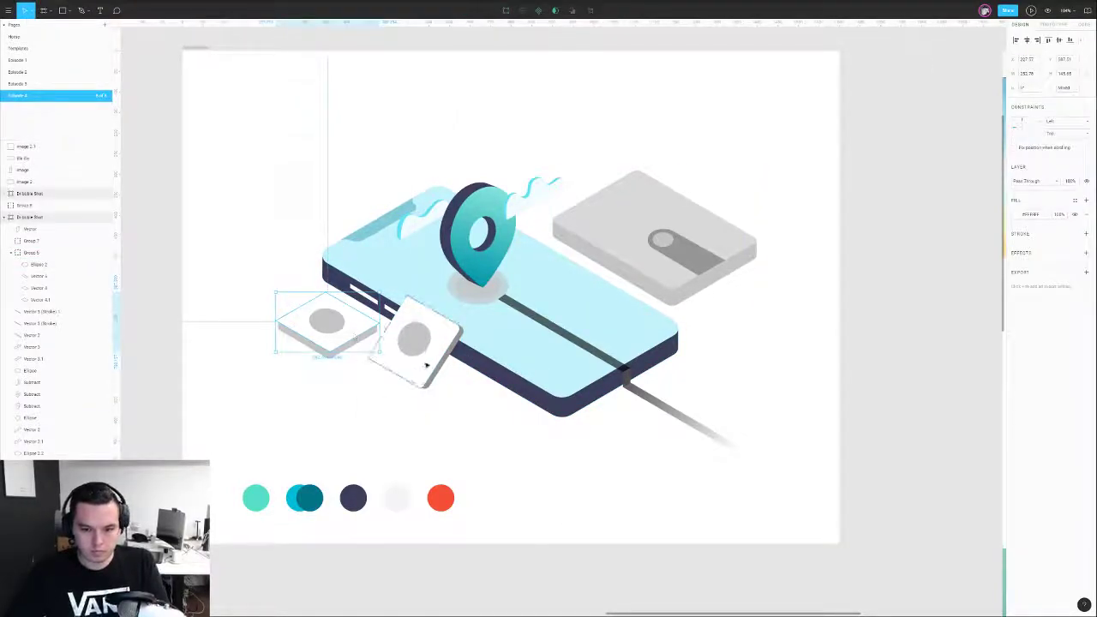
left_click(426, 365, "shift")
key("i")
left_click(396, 491)
key("Escape")
left_click(414, 350)
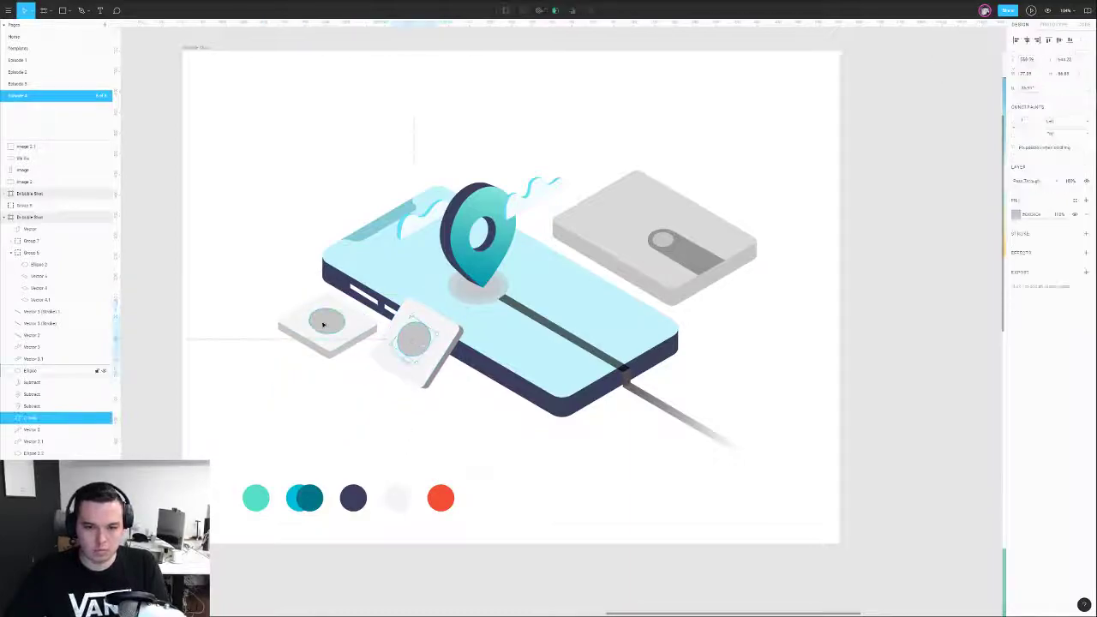
left_click(323, 324, "shift")
- Fill the side faces of both tiles with the light grey of their top faces, darkened slightly
left_click(444, 361)
left_click(325, 354, "shift")
key("i")
left_click(306, 484)
key("i")
left_click(433, 347)
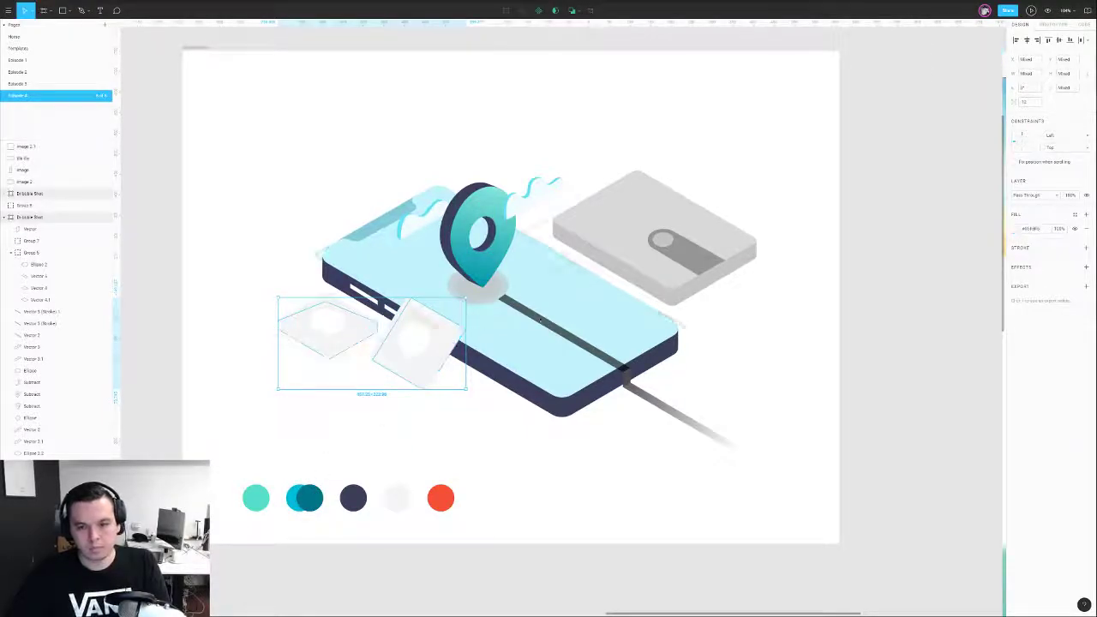
left_click(1015, 229)
left_click_drag(917, 245, 915, 250)
left_click(837, 289)
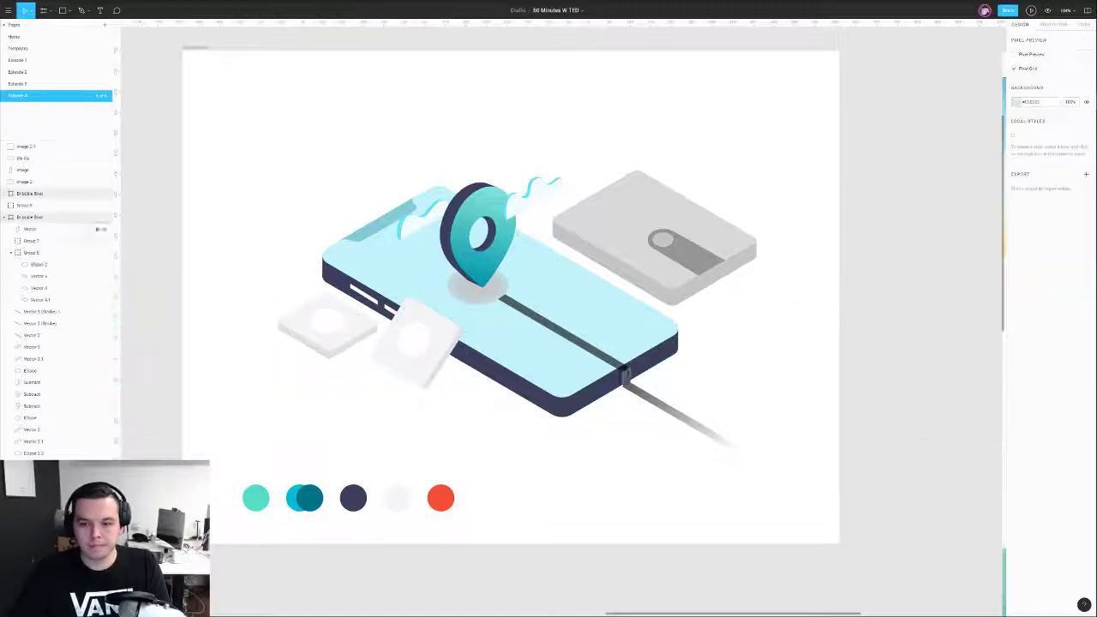
- Try the palette's green as the fill of all three route line segments
left_click(605, 357)
left_click(626, 378, "shift")
left_click(643, 397, "shift")
key("i")
left_click(294, 498)
key("i")
left_click(265, 498)
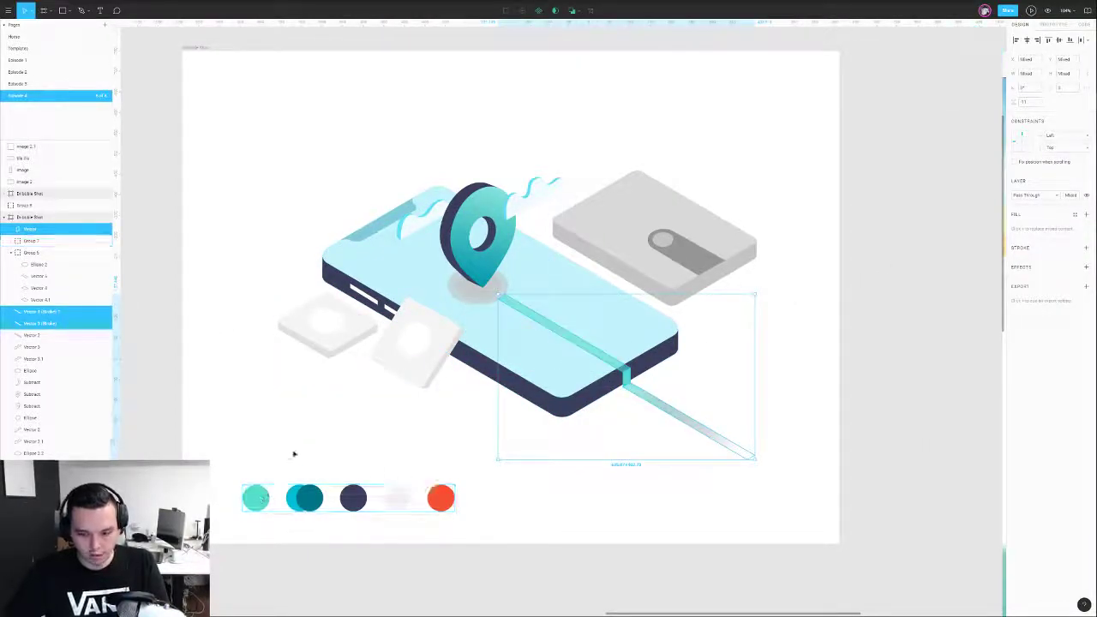
- Recolour the gradient of the outermost route segment so that it fades out without grey
left_click(692, 422)
left_click(1015, 214)
left_click(740, 444)
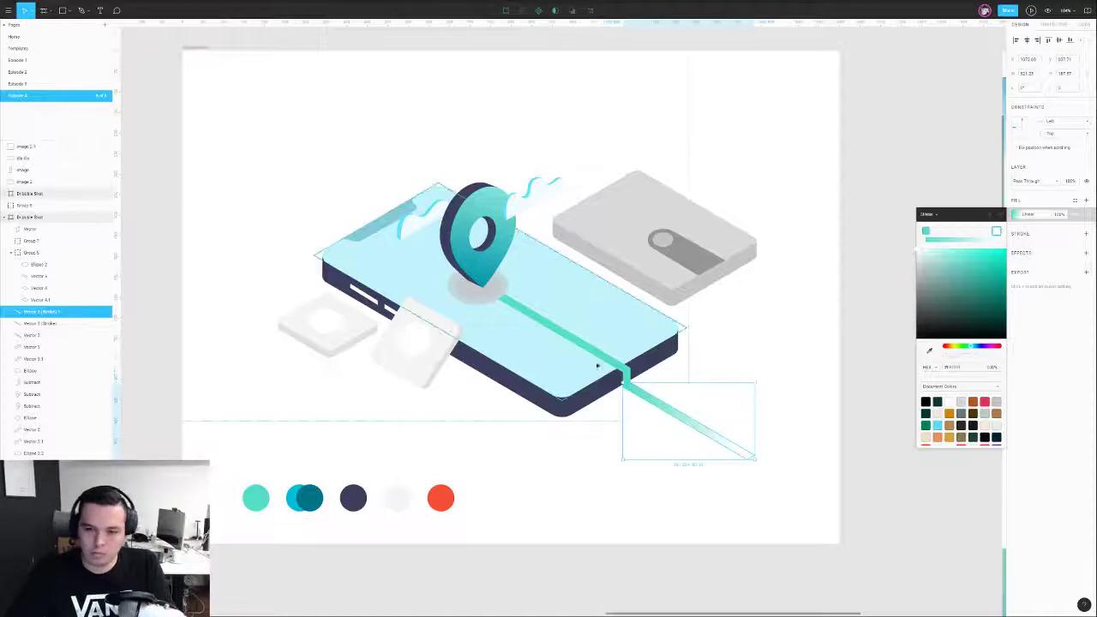
- Fill the concentric ellipses under the map pin with the palette's red
scroll(476, 285, "up", 5)
scroll(475, 286, "up", 3)
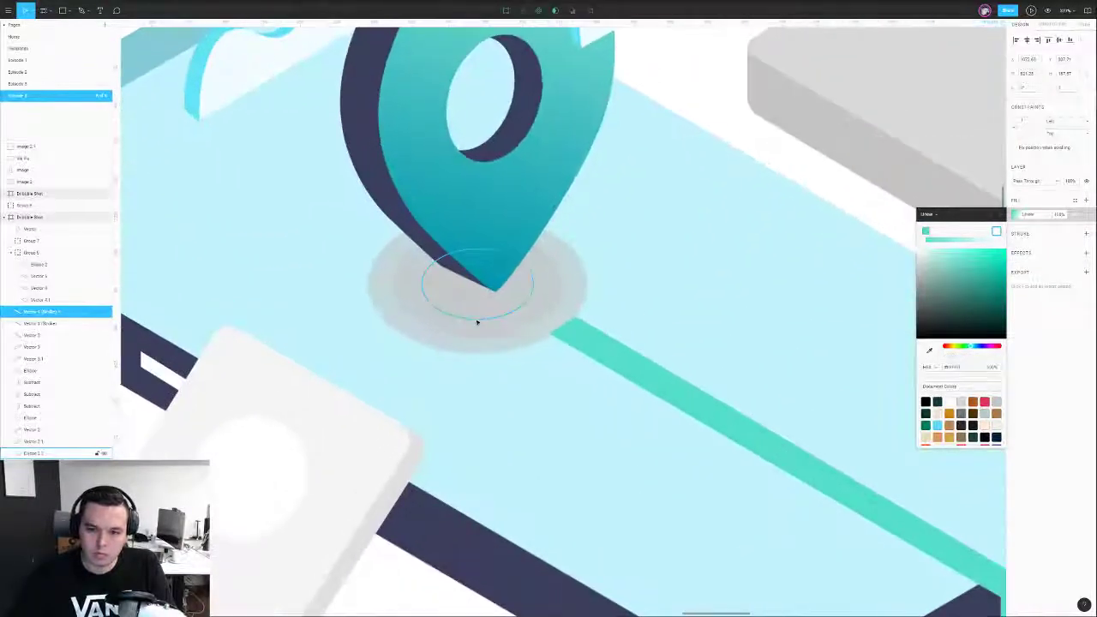
left_click(477, 311)
left_click(414, 273)
left_click_drag(471, 232, 472, 252)
left_click(457, 282)
scroll(466, 278, "down", 3)
scroll(554, 291, "down", 5)
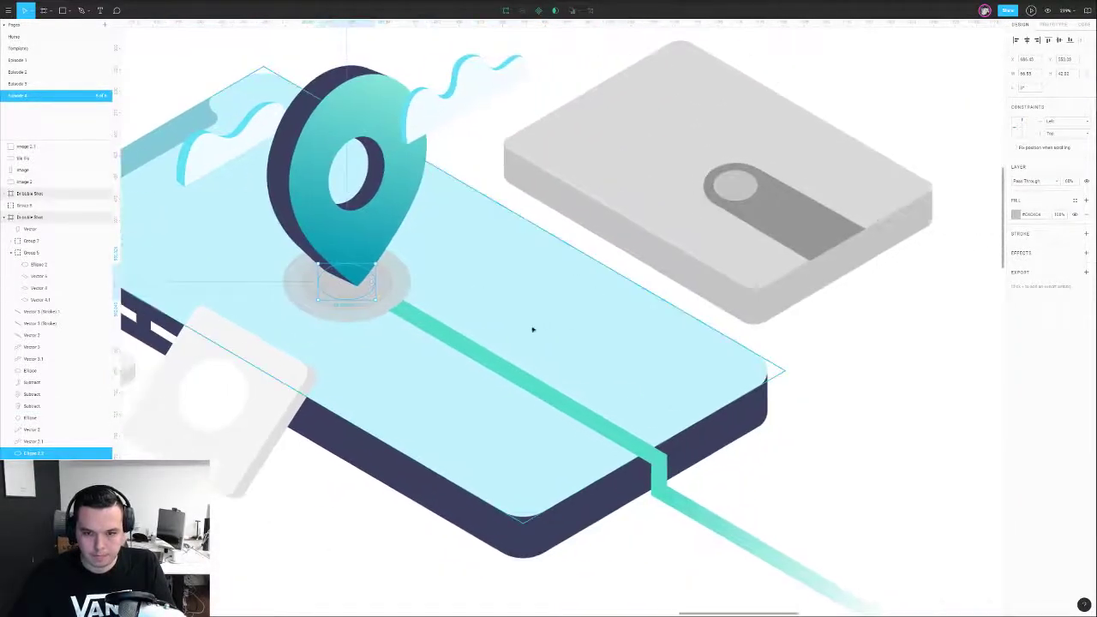
left_click(445, 272, "shift")
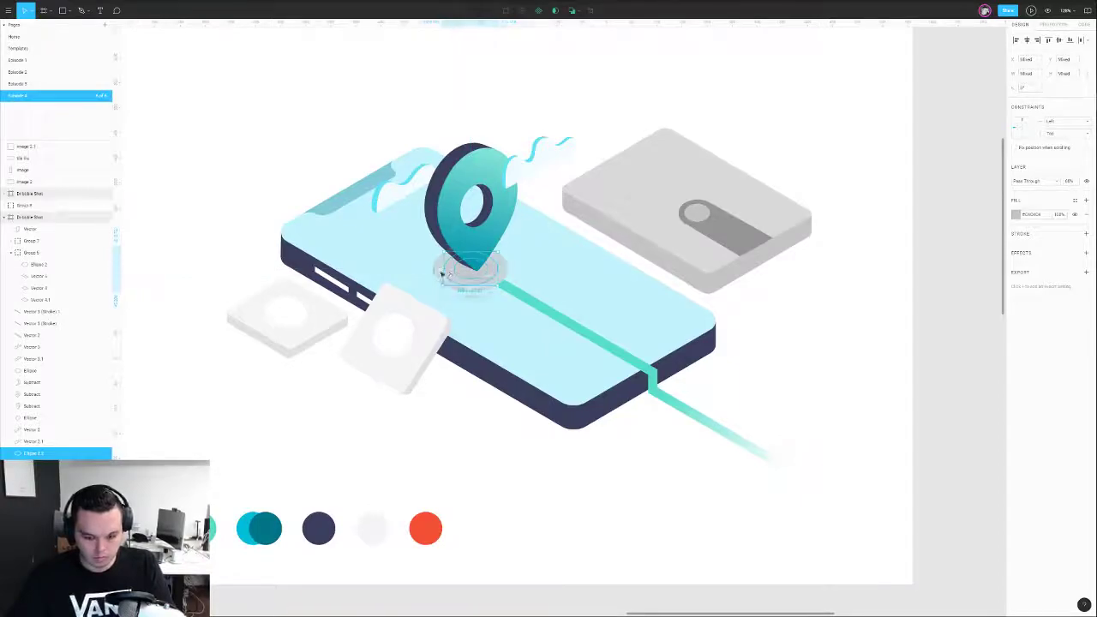
key("i")
left_click(426, 528)
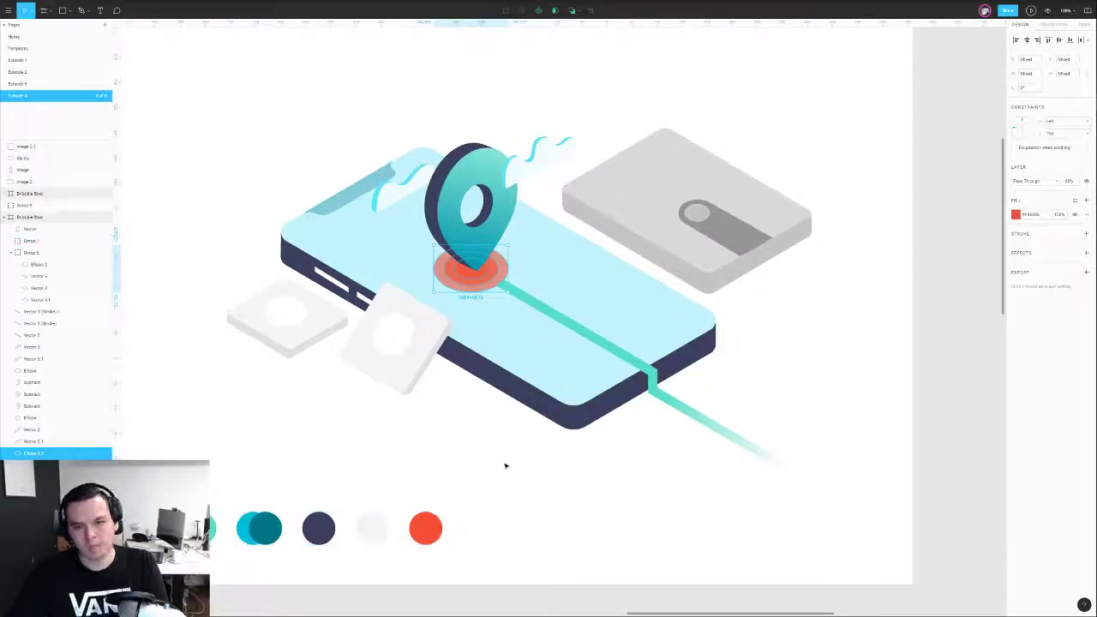
left_click(504, 465)
- Recolour all three route segments with the palette's red, keeping the fading gradient on the outermost one
left_click(523, 297)
key("i")
left_click(426, 527)
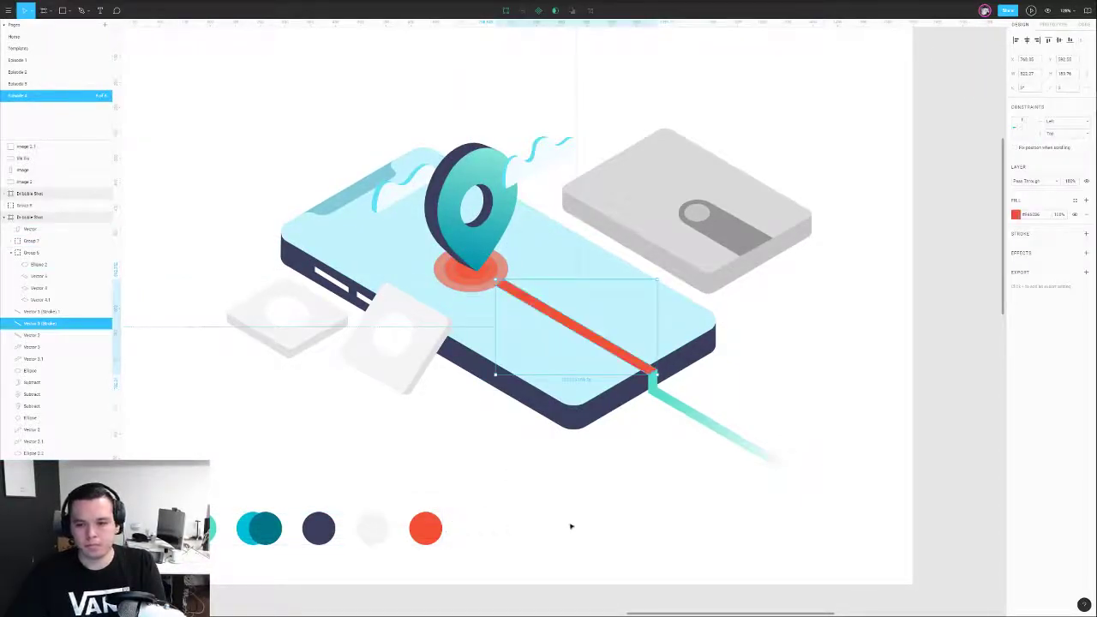
left_click(571, 526)
left_click(652, 386)
key("i")
left_click(646, 366)
left_click(685, 412)
key("i")
left_click(653, 375)
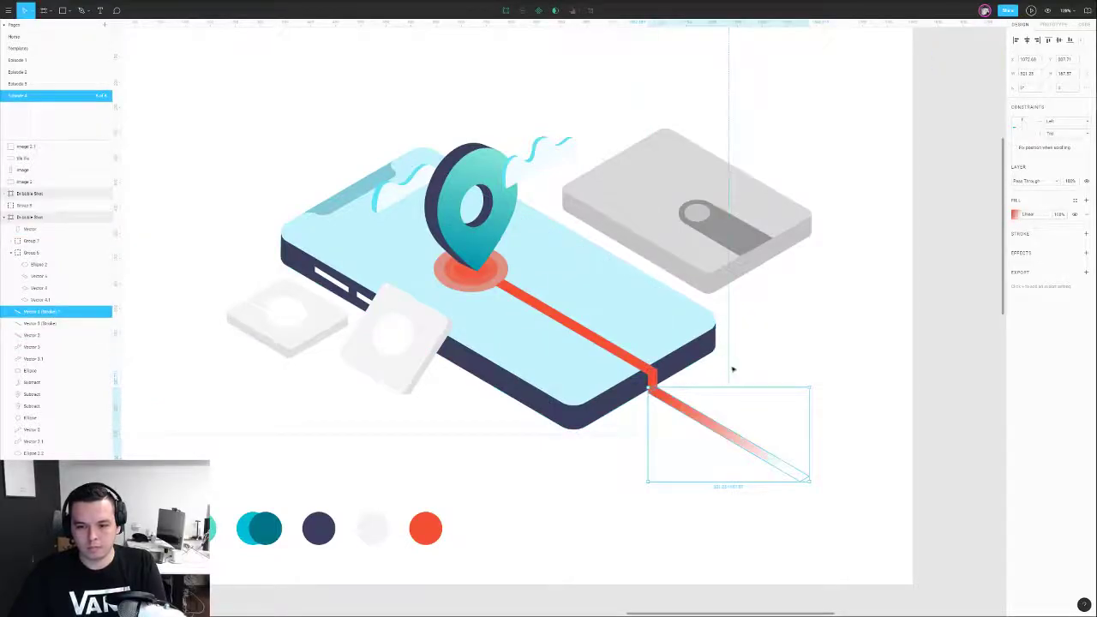
left_click(731, 370)
- Draw an open two-segment chevron with the Pen tool along the isometric grid, below the tiles in the pencil sketch
left_click_drag(276, 150, 287, 177)
scroll(287, 177, "down", 5)
scroll(443, 303, "up", 3)
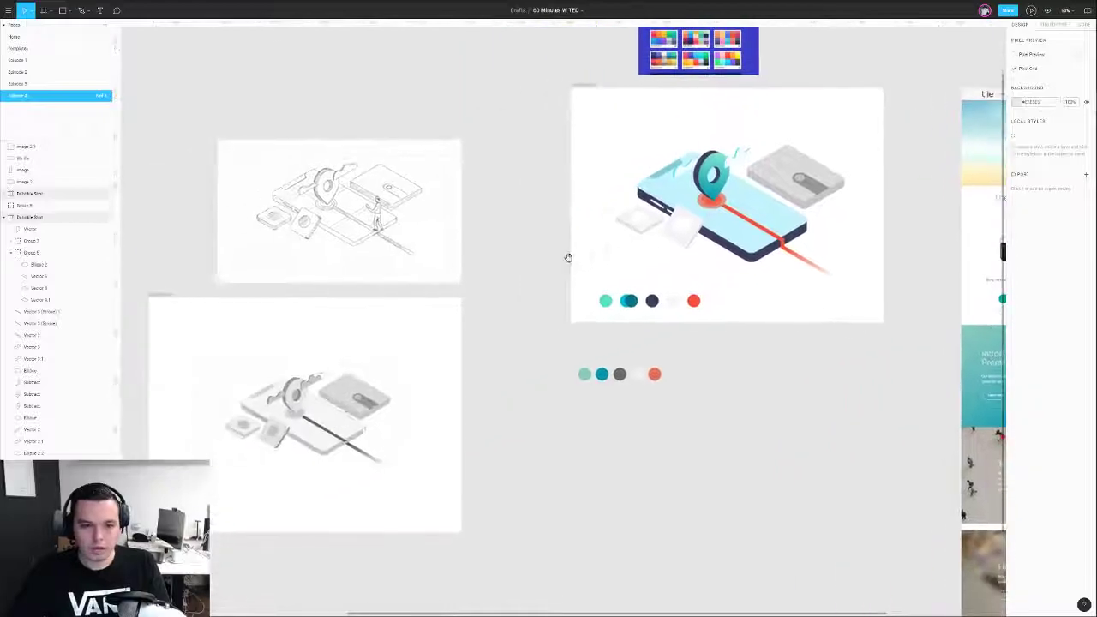
left_click_drag(590, 249, 462, 294)
left_click_drag(211, 295, 404, 224)
scroll(348, 240, "up", 3)
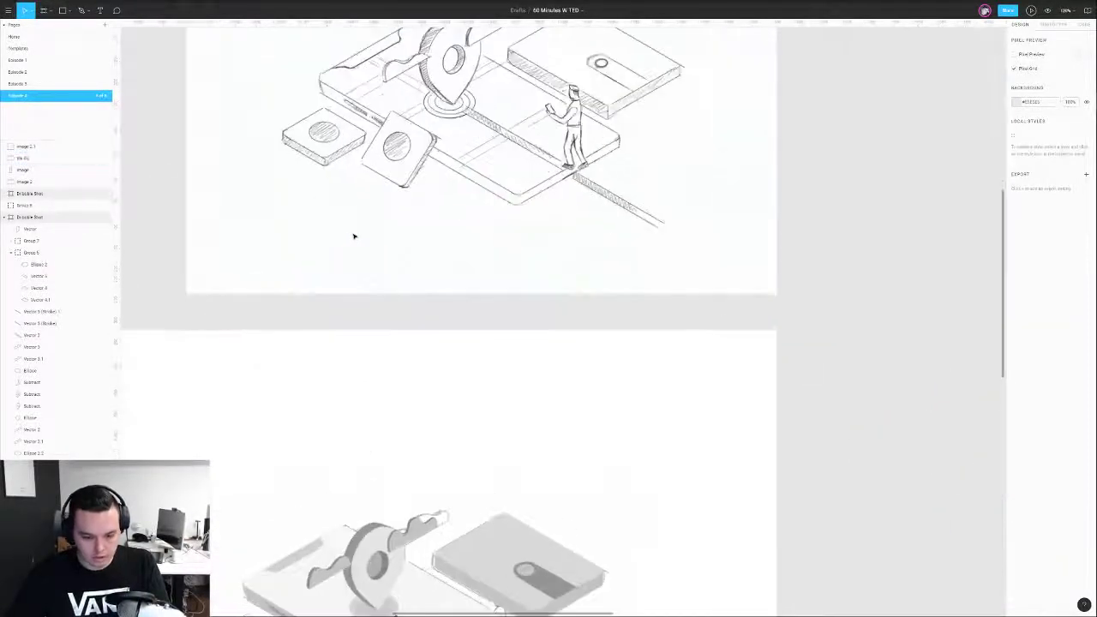
key("p")
scroll(352, 235, "up", 5)
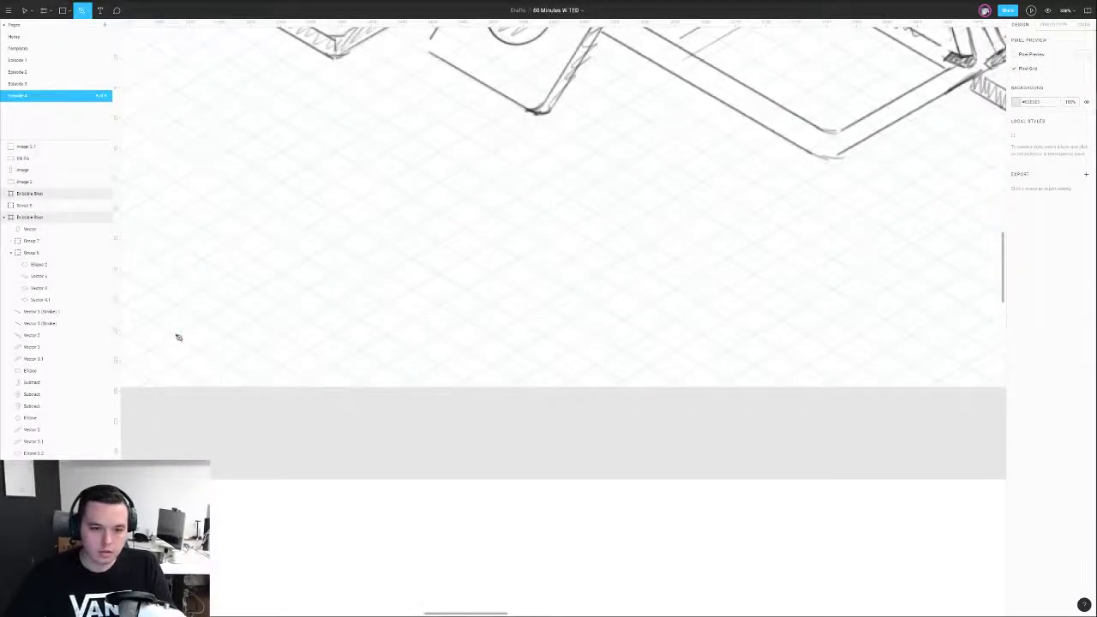
left_click(177, 335)
left_click(519, 138)
left_click(861, 337)
scroll(857, 335, "down", 3)
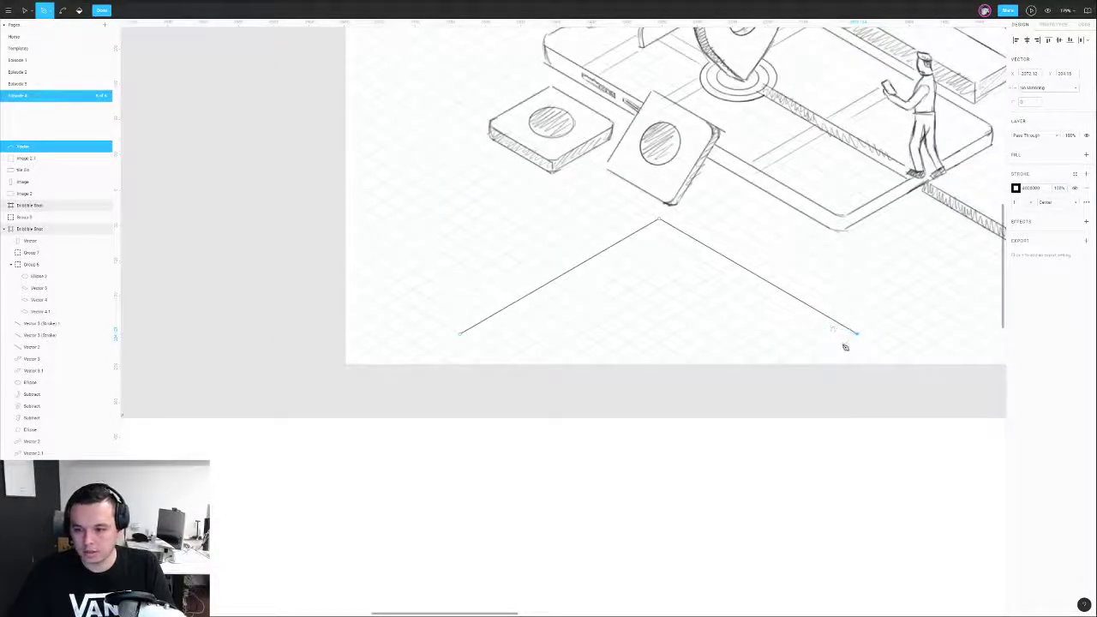
scroll(853, 338, "up", 5)
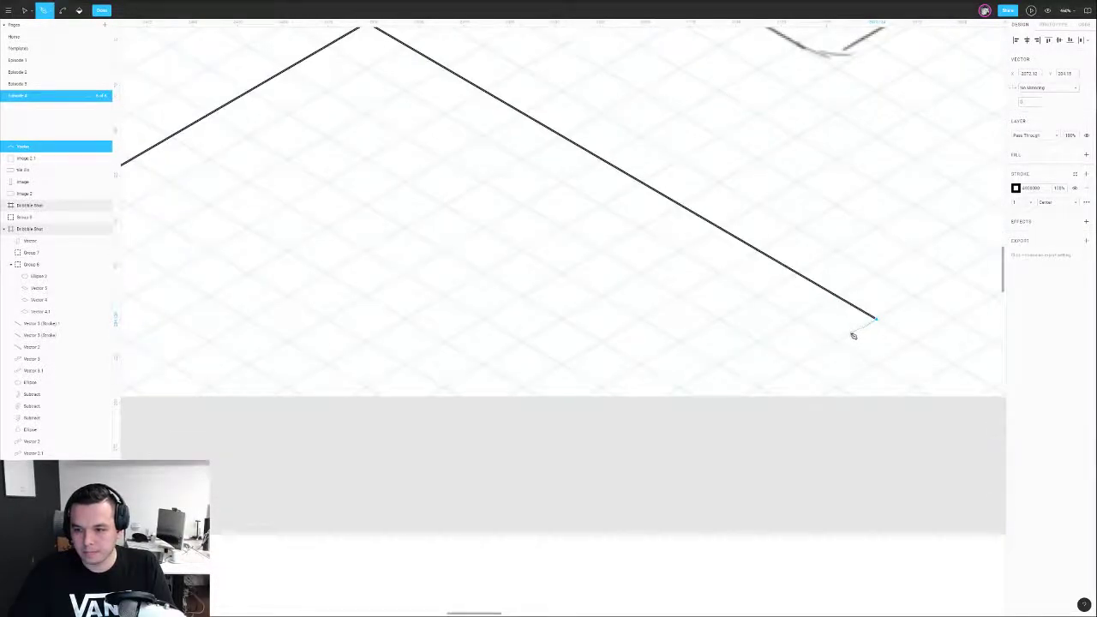
scroll(853, 335, "down", 4)
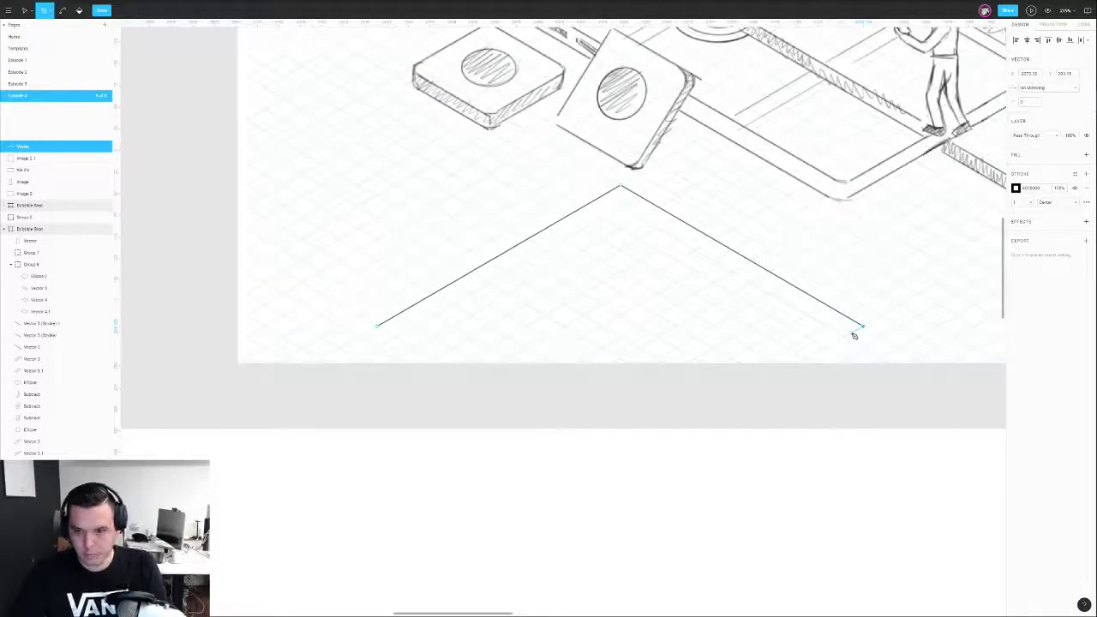
key("Escape")
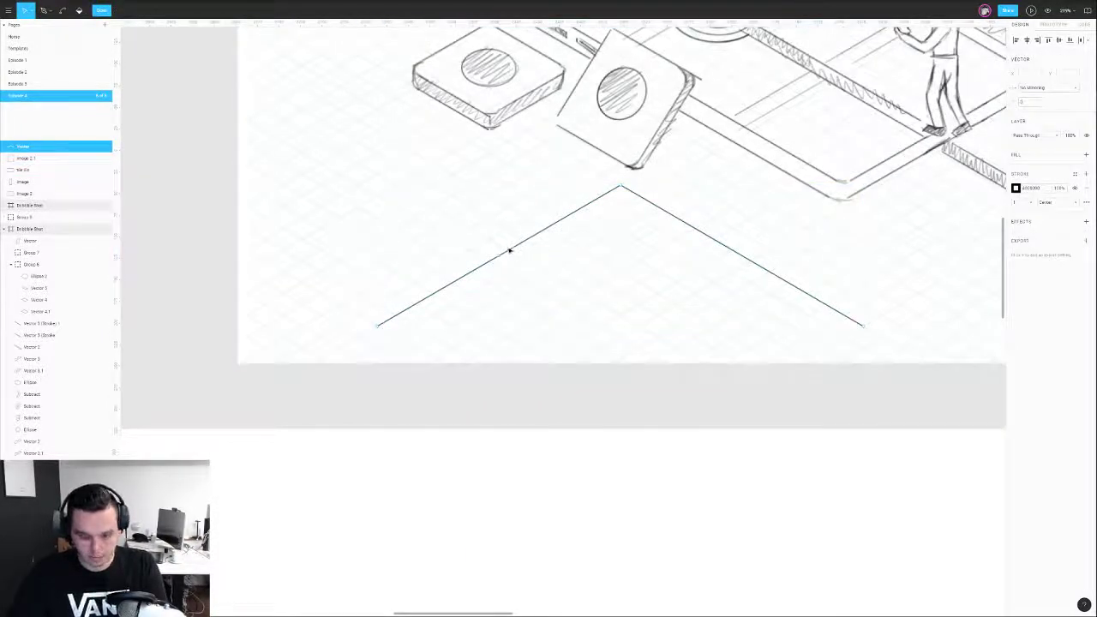
- Branch a line up from the midpoint of the chevron's left segment, and a second line down from that branch's midpoint
left_click(499, 256)
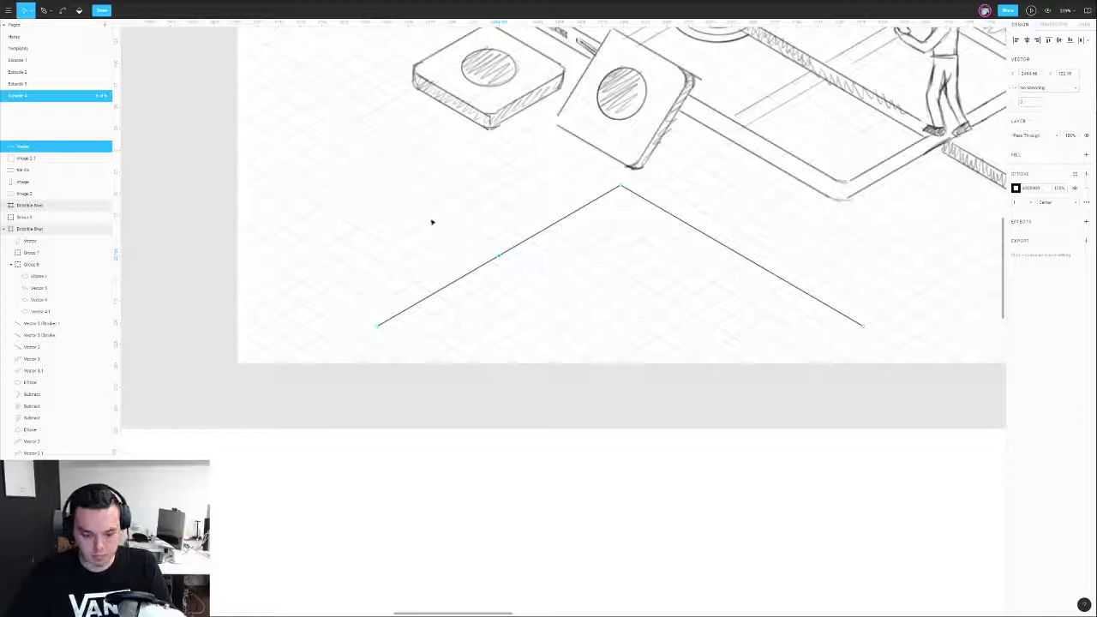
key("p")
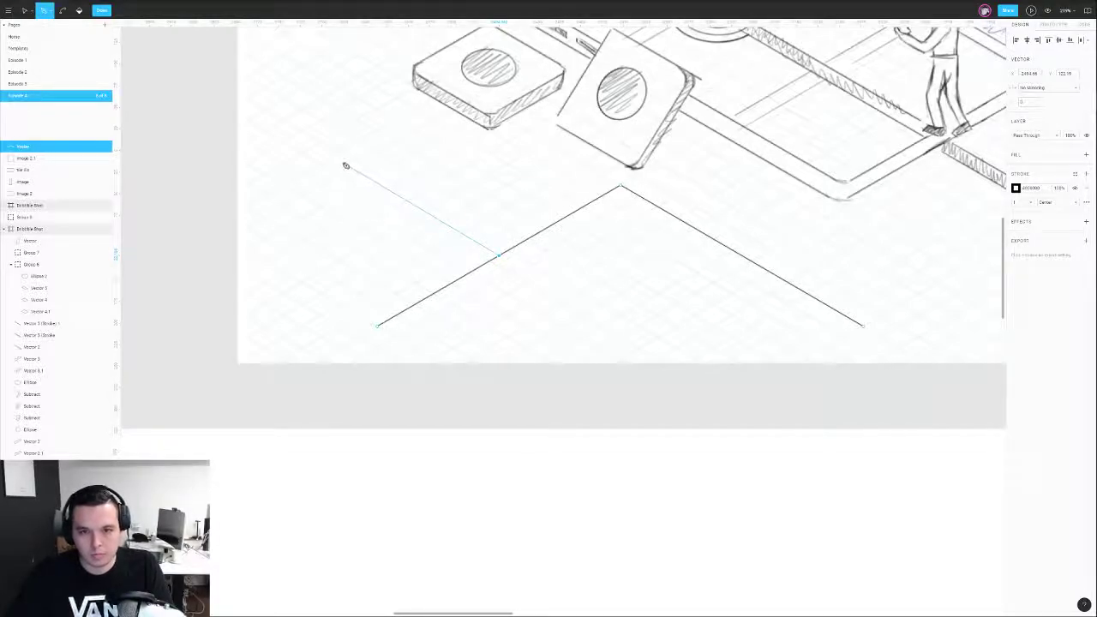
left_click(333, 160)
left_click(417, 209)
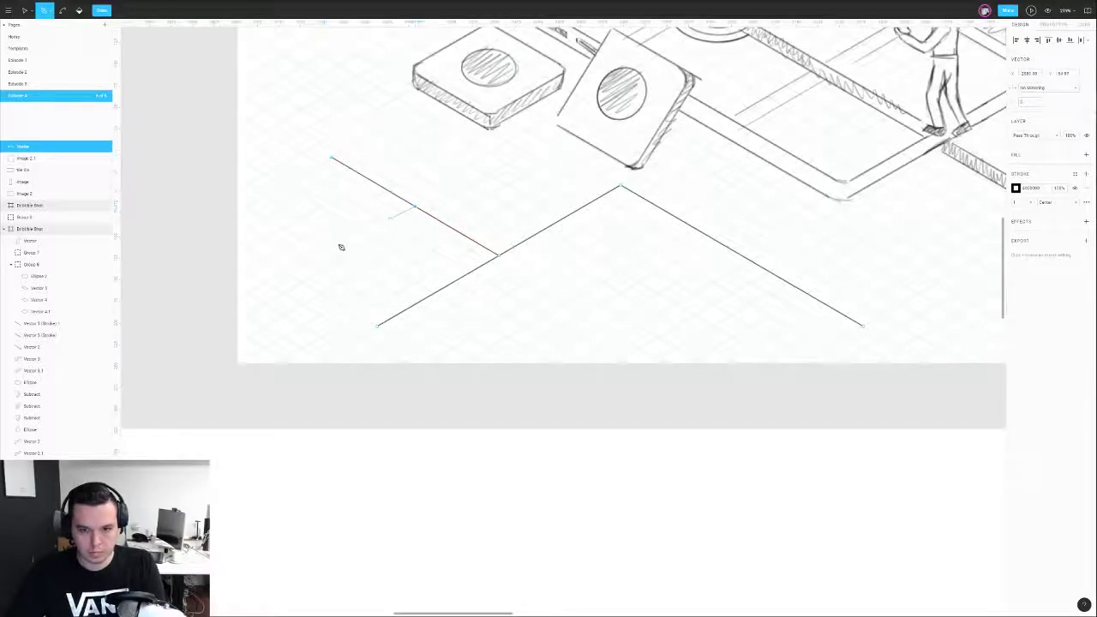
left_click(295, 278)
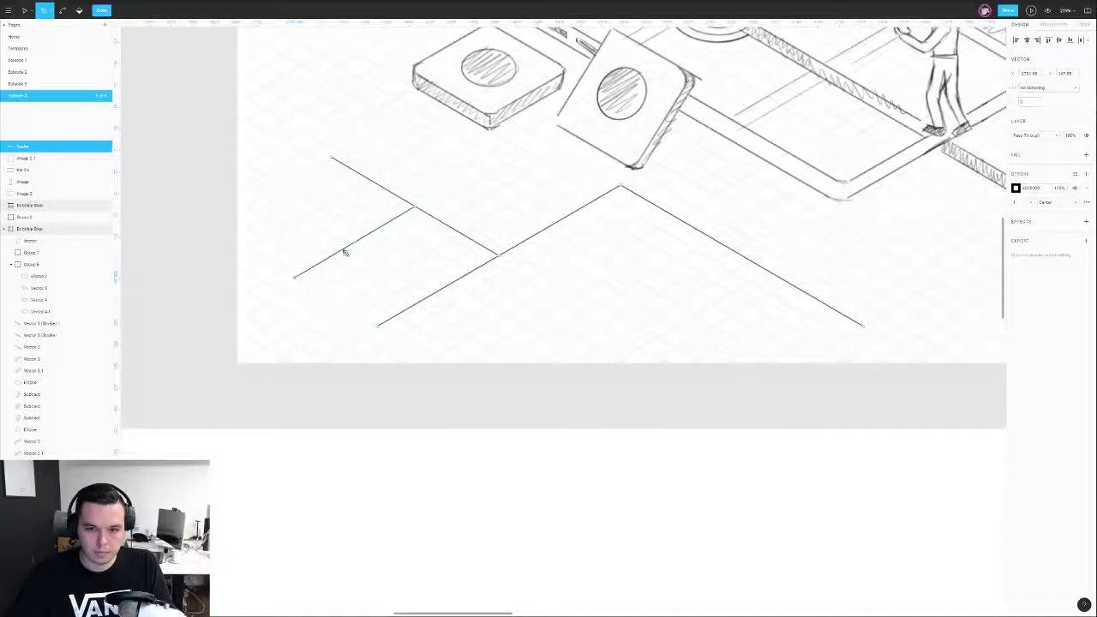
- Draw a parallelogram block inside the chevron's peak: a line parallel to the right segment, joined back up to that segment
left_click(415, 208)
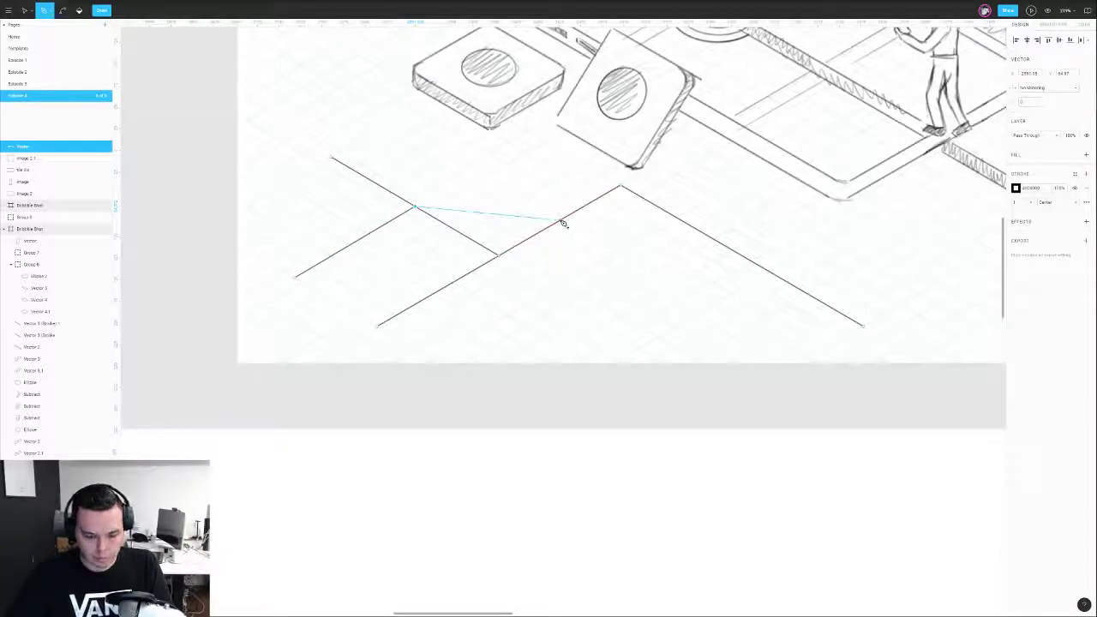
key("Escape")
key("p")
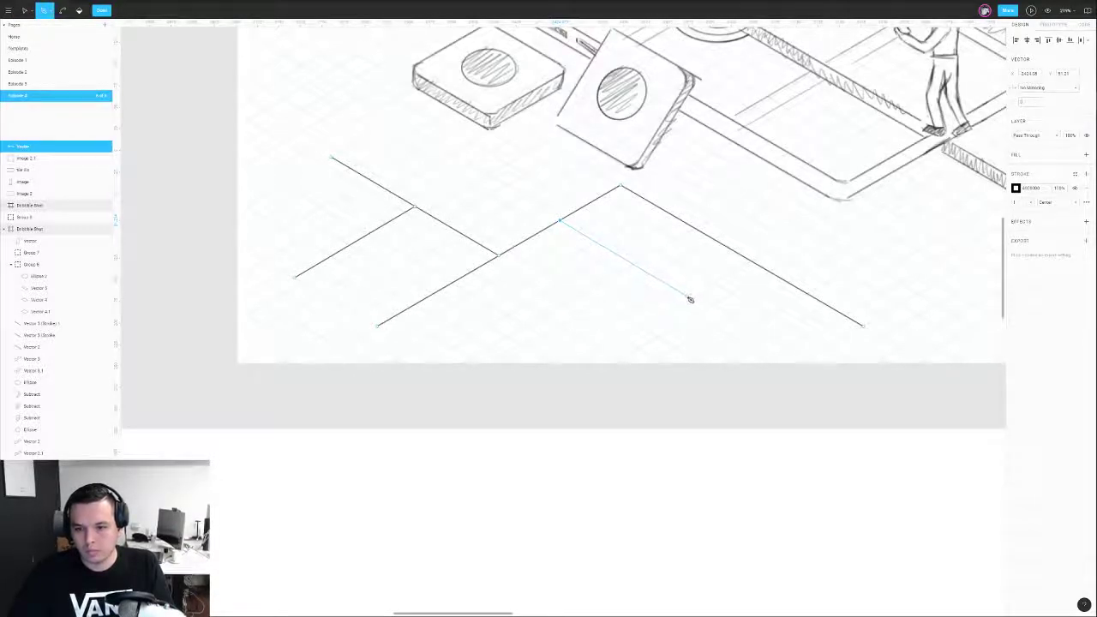
left_click(690, 298)
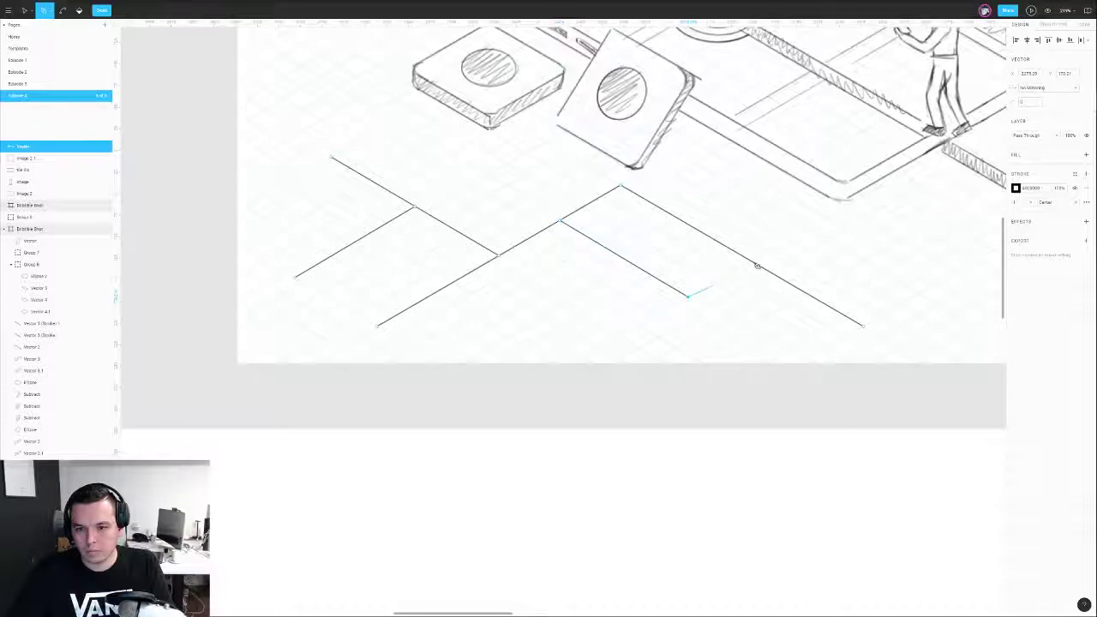
left_click(752, 263)
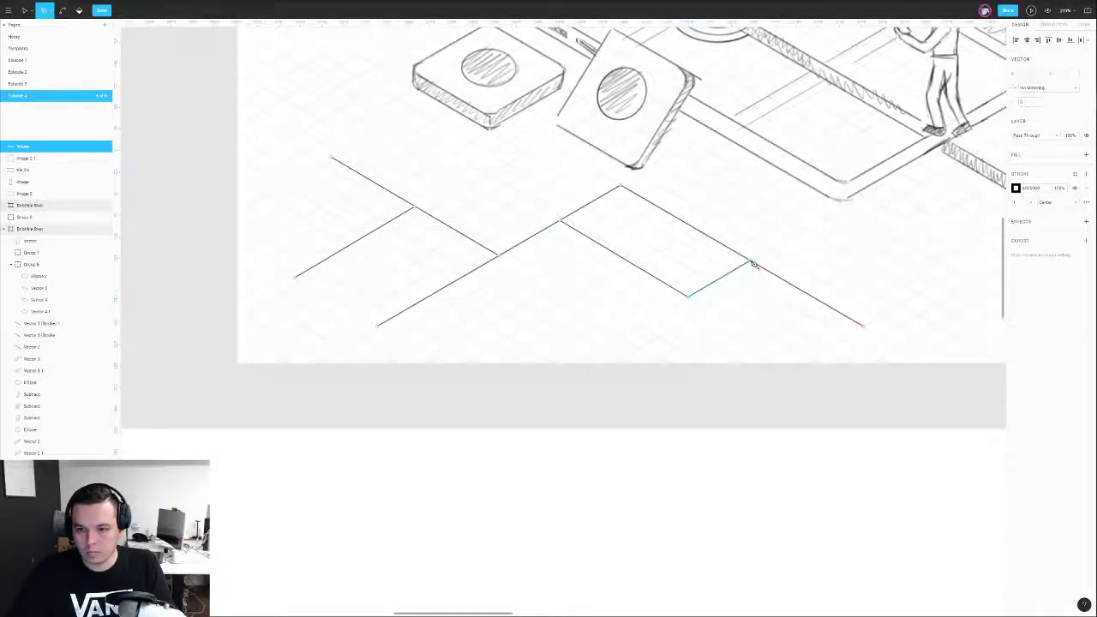
key("Escape")
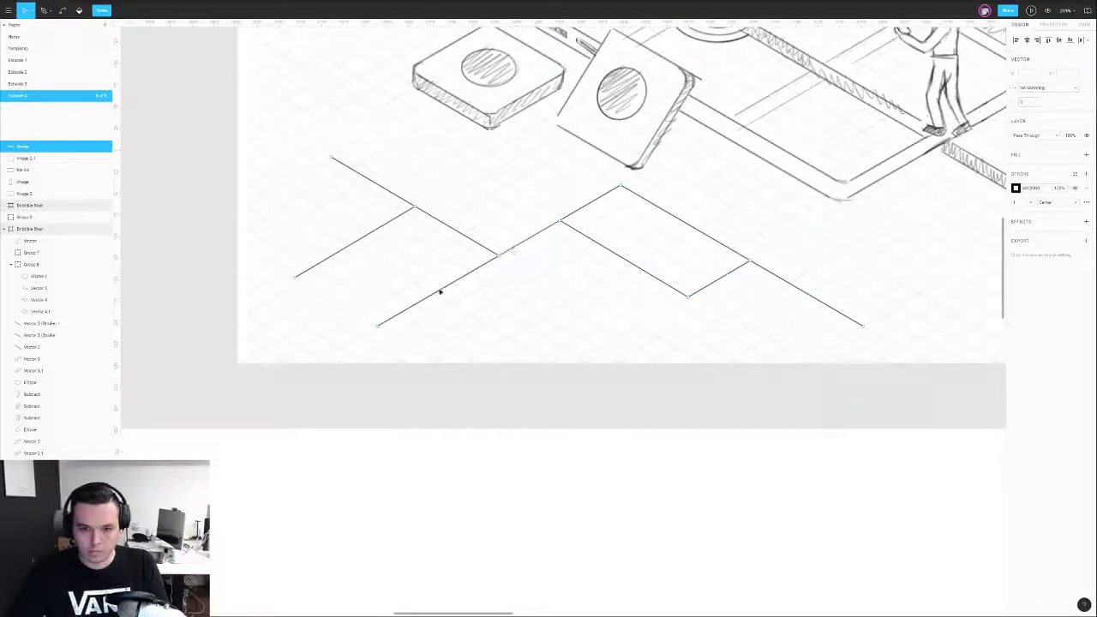
- Draw a second block from the chevron's lower left segment to the peak block's inner line, and split it lengthwise with a middle line
left_click(438, 292)
key("p")
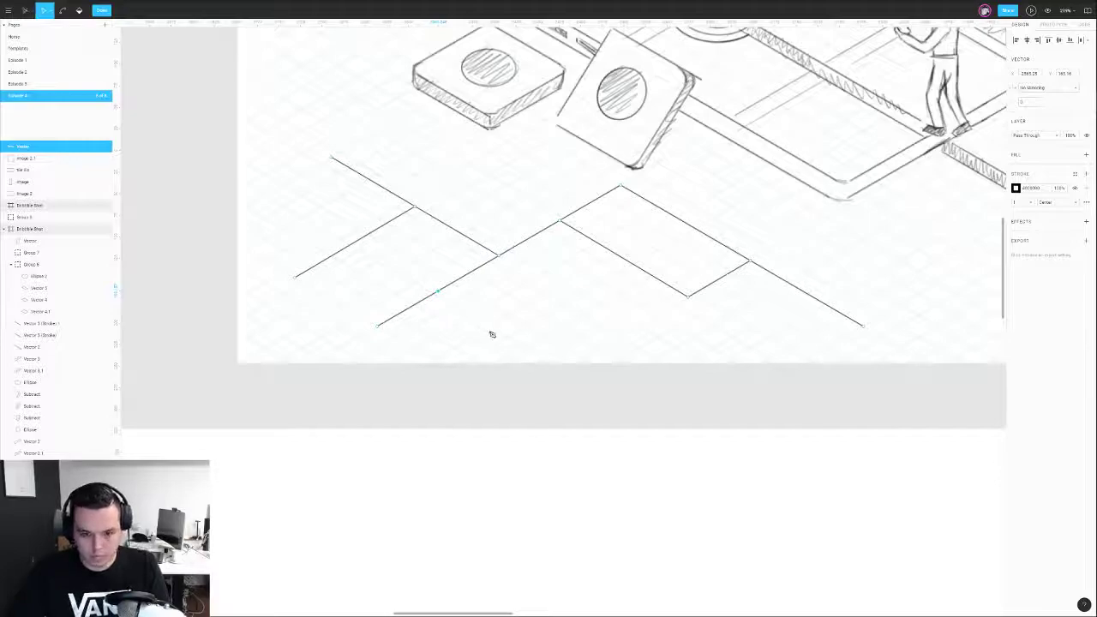
left_click(553, 354)
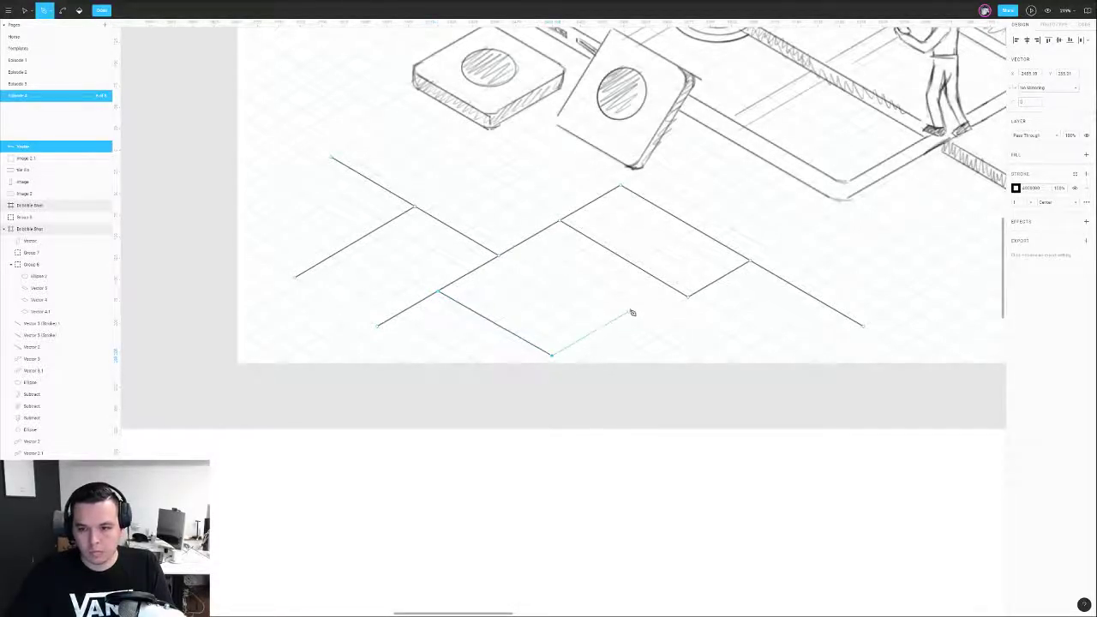
left_click(671, 289)
key("Escape")
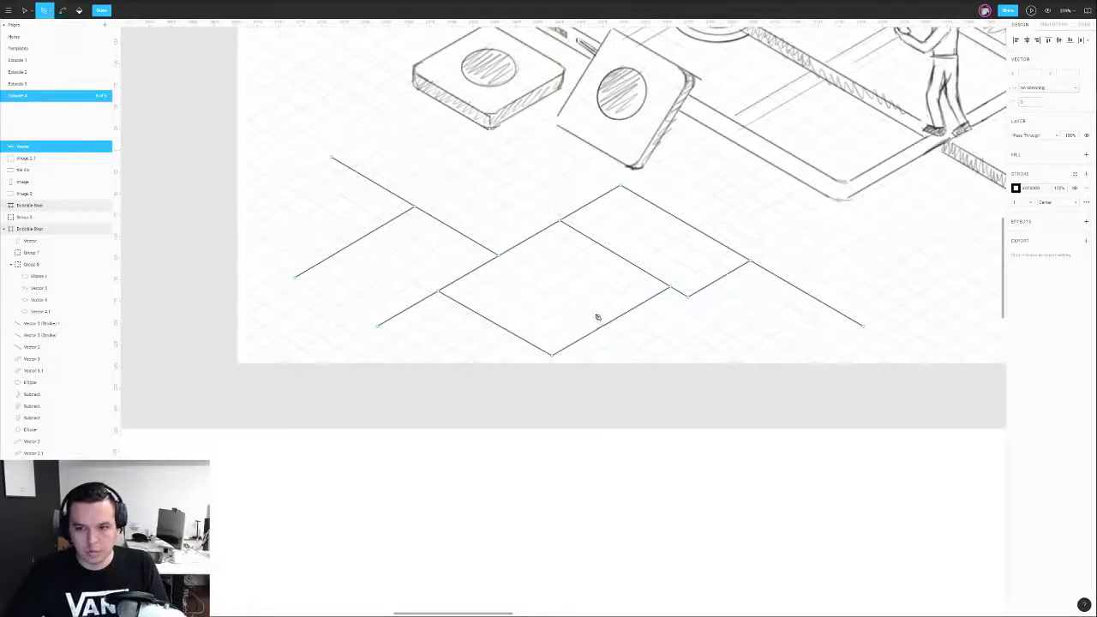
left_click(496, 326)
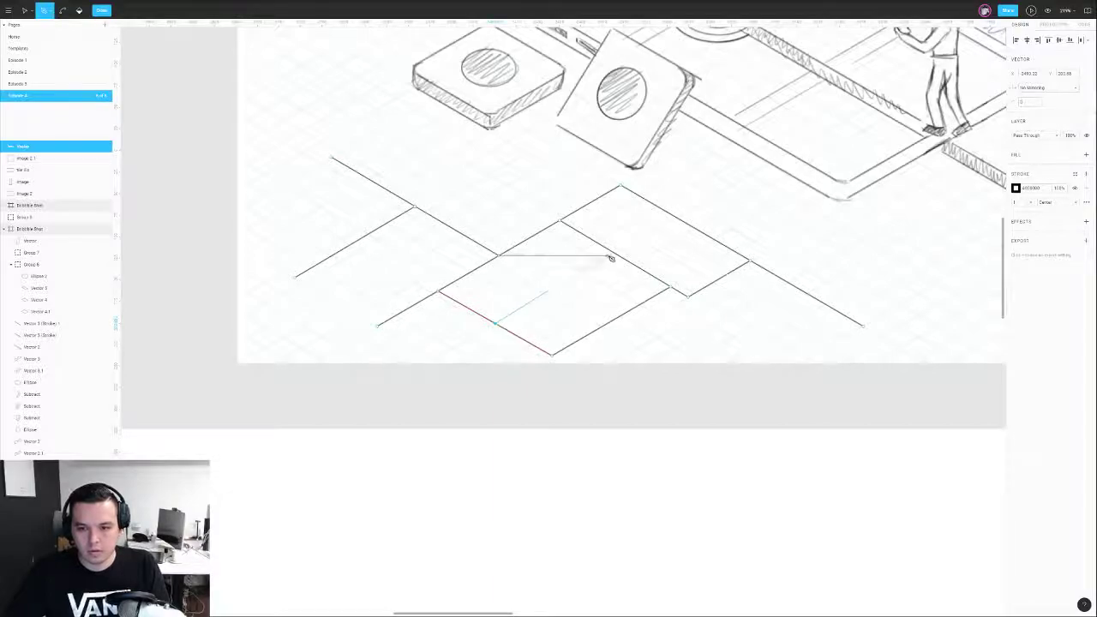
left_click(617, 257)
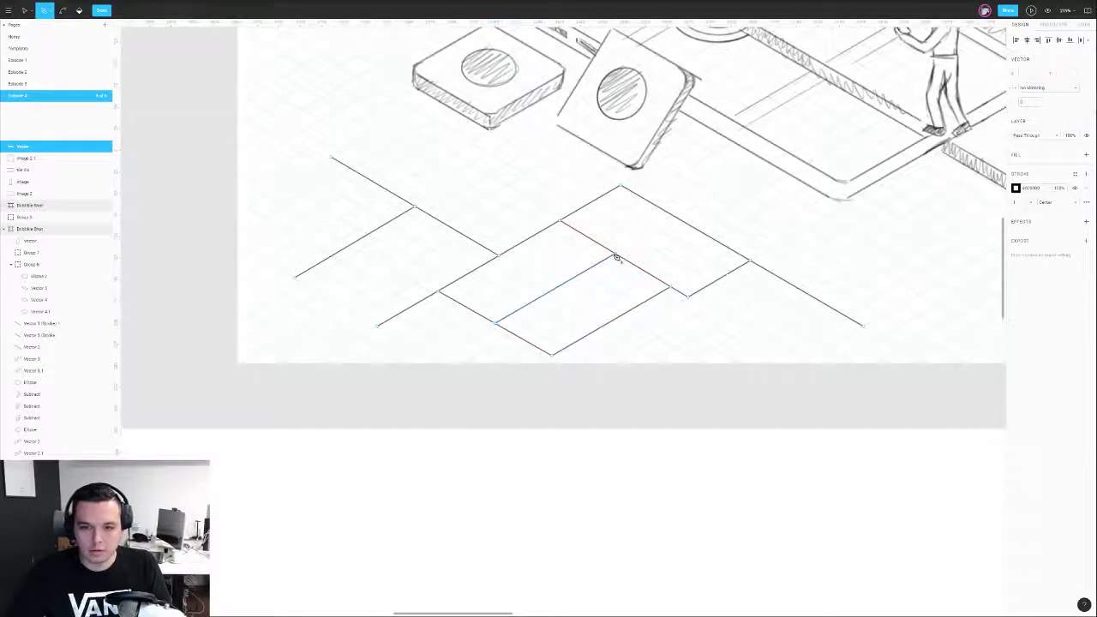
- Outline a long block extending up-left from the peak block's corner, and run the lower block's edge past the outer branch to a far-left point
left_click(562, 224)
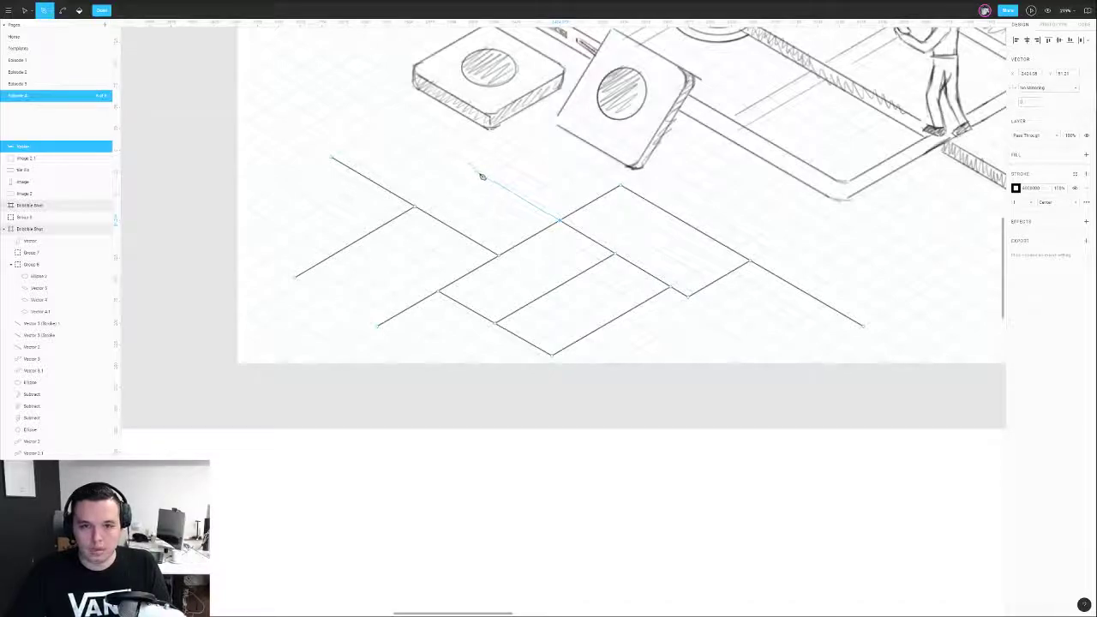
left_click(412, 136)
left_click(352, 169)
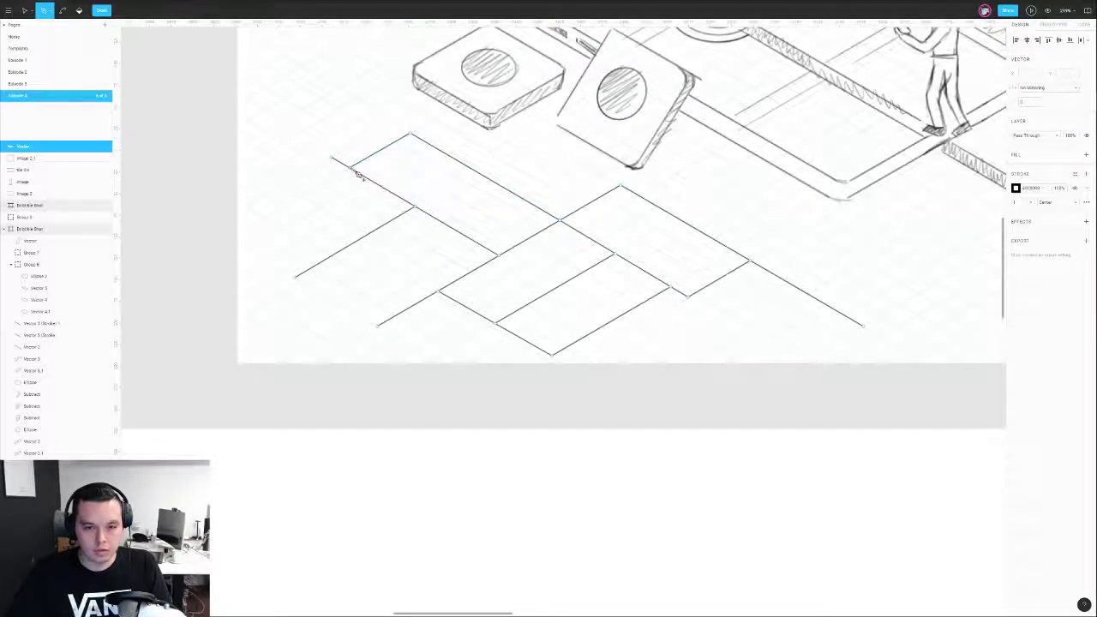
left_click(355, 244)
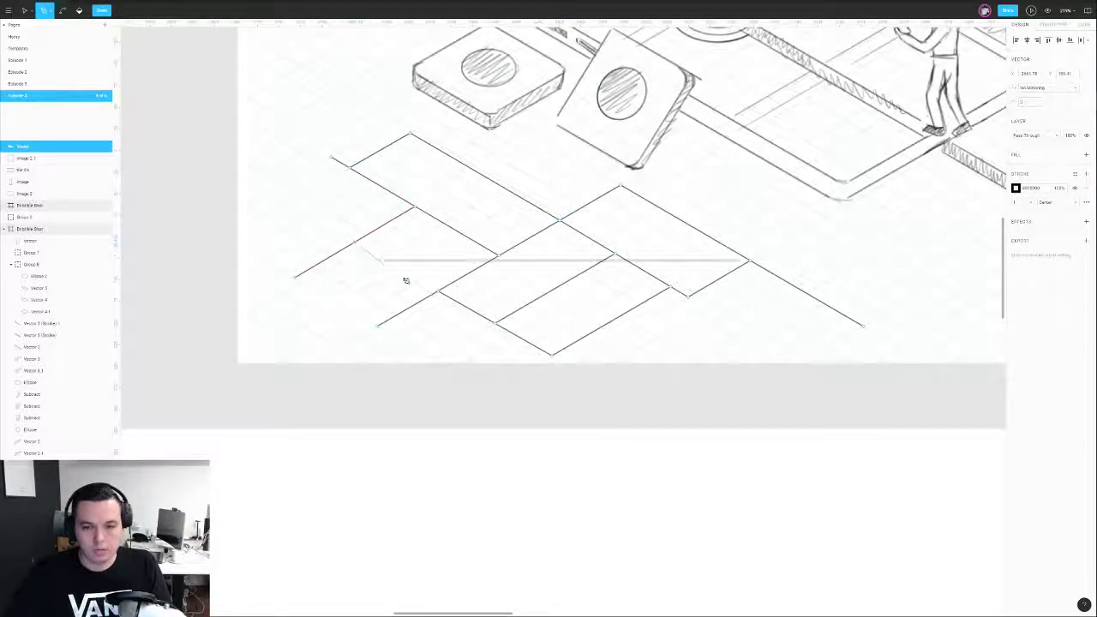
left_click(439, 292)
left_click(358, 246)
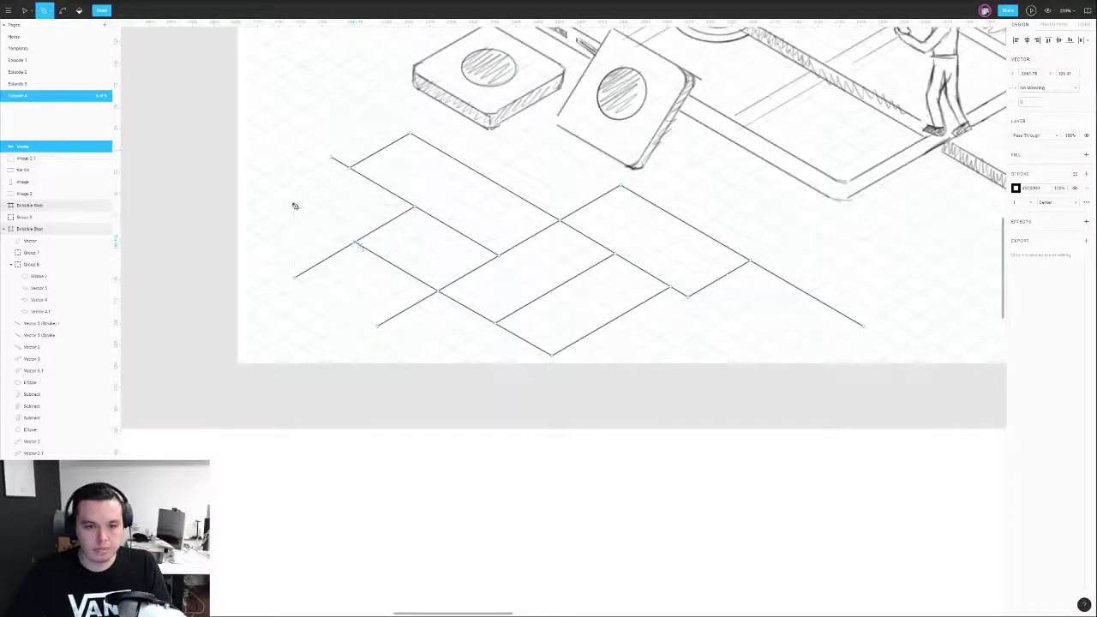
left_click(290, 205)
key("Escape")
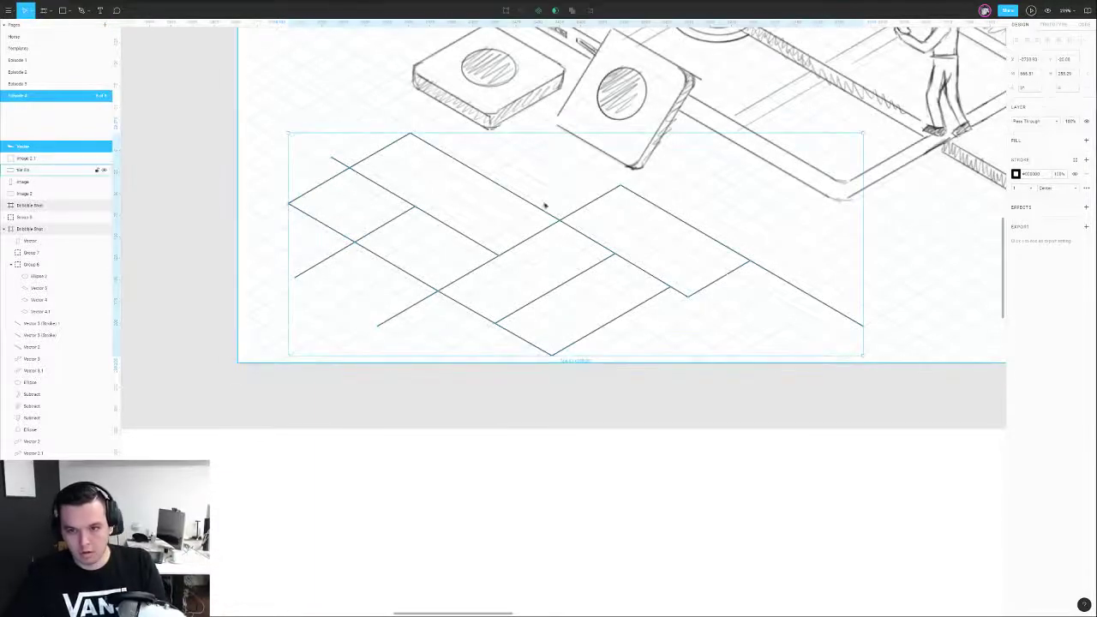
- Place the line grid over the phone screen in the coloured illustration, enlarged and with a thicker stroke
scroll(527, 211, "down", 4)
left_click_drag(539, 214, 772, 217)
left_click_drag(879, 243, 970, 266)
mouse_move(813, 185)
left_mouse_down()
mouse_move(840, 167)
mouse_move(718, 236)
left_mouse_up()
left_click_drag(1018, 247, 1025, 248)
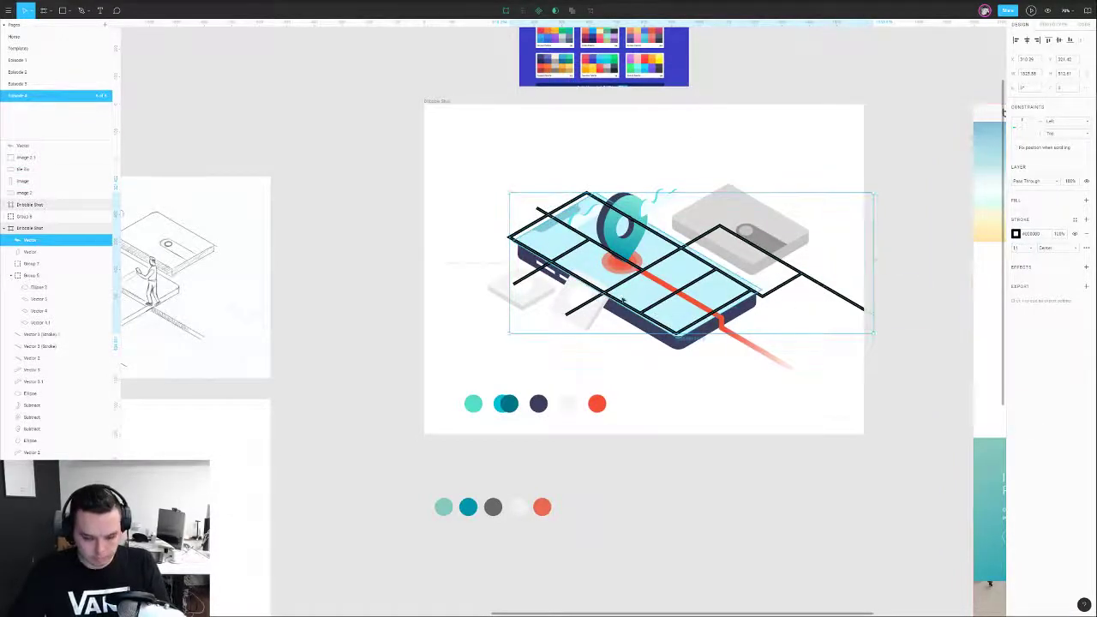
- Recolour the line grid's stroke with the teal sampled from the phone's notch, and reduce the layer's opacity to 50%
key("i")
left_click(550, 219)
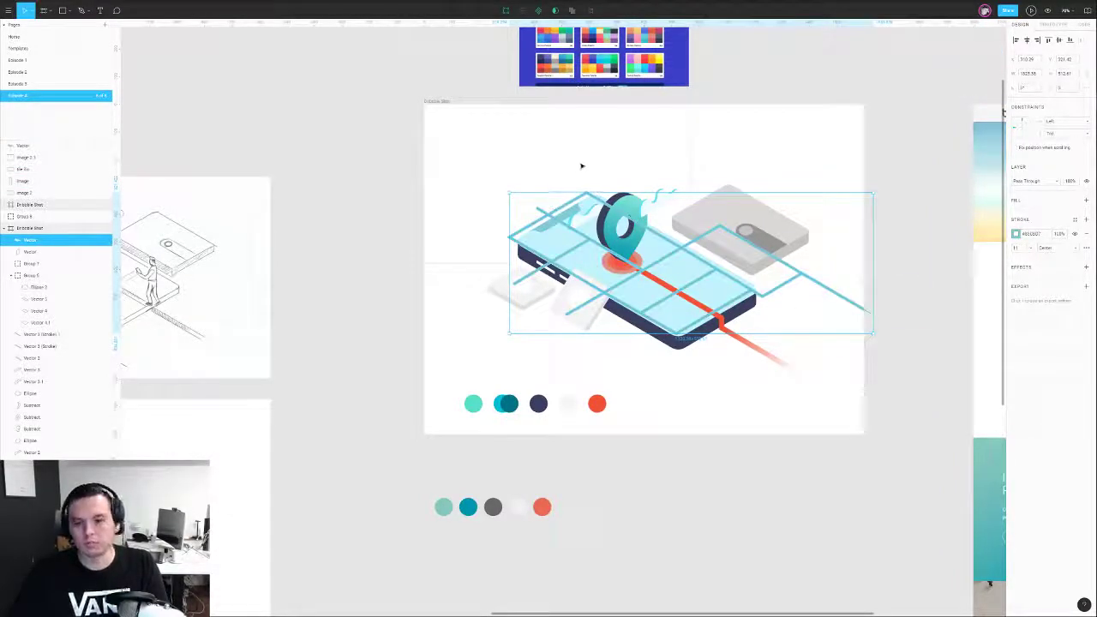
key("5")
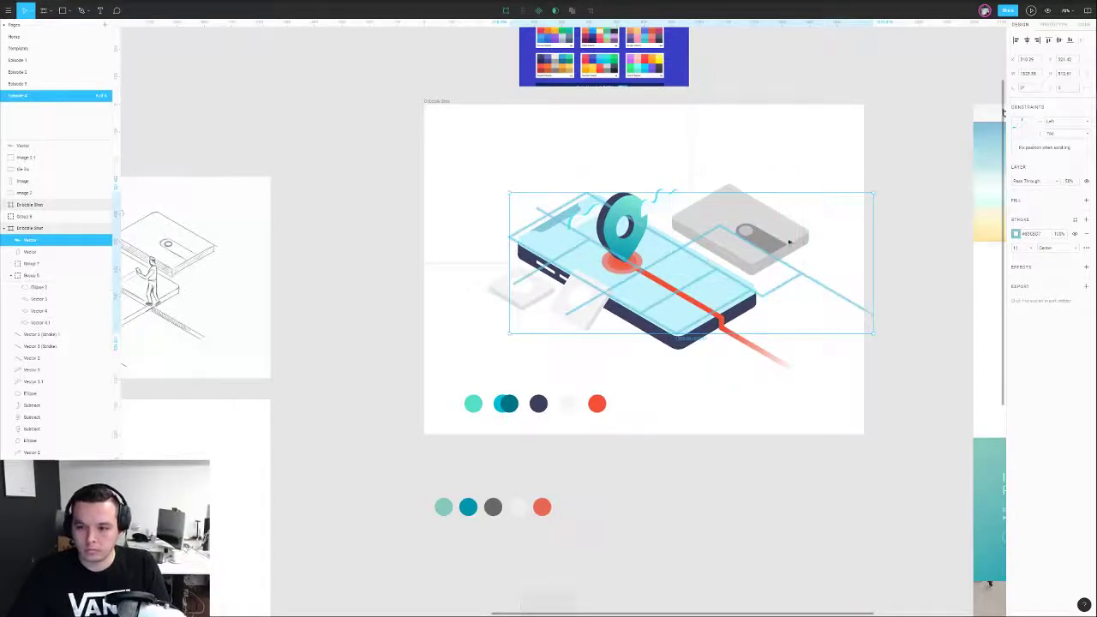
- Shift the grid's lower-left and right-hand points inward along the isometric directions so the streets suit the phone screen
scroll(705, 274, "up", 3)
left_click_drag(704, 291, 709, 293)
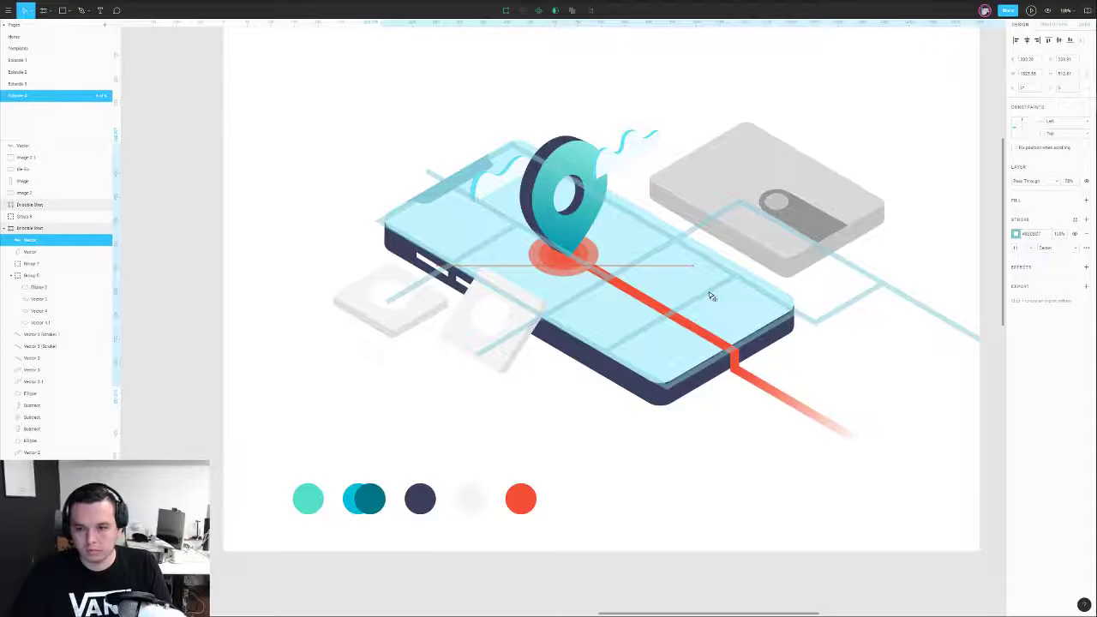
double_click(602, 352)
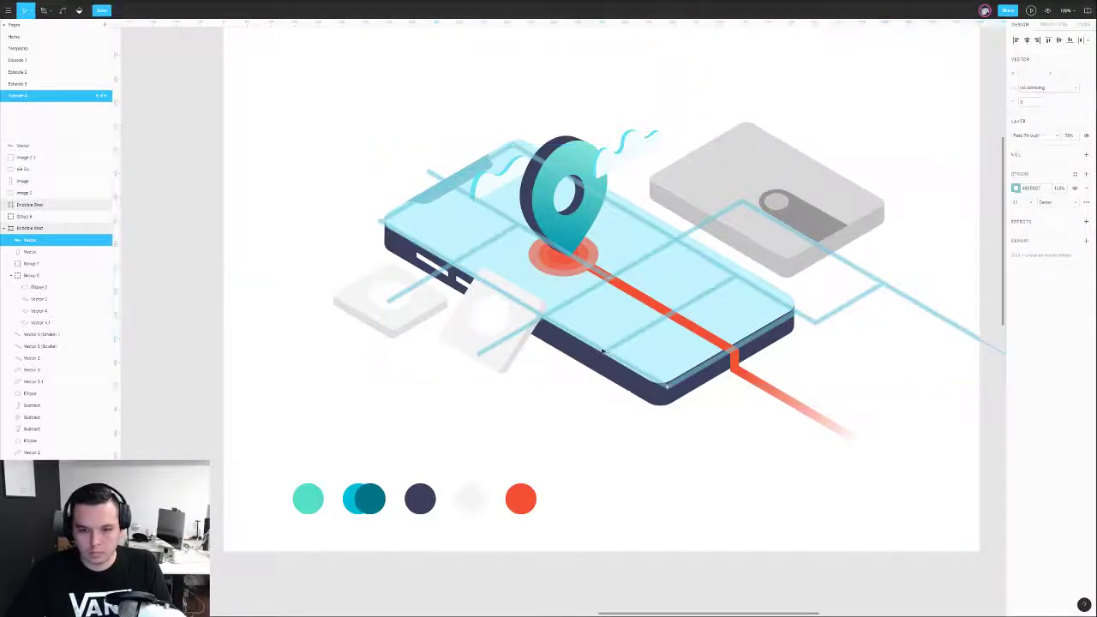
left_click_drag(329, 209, 500, 330)
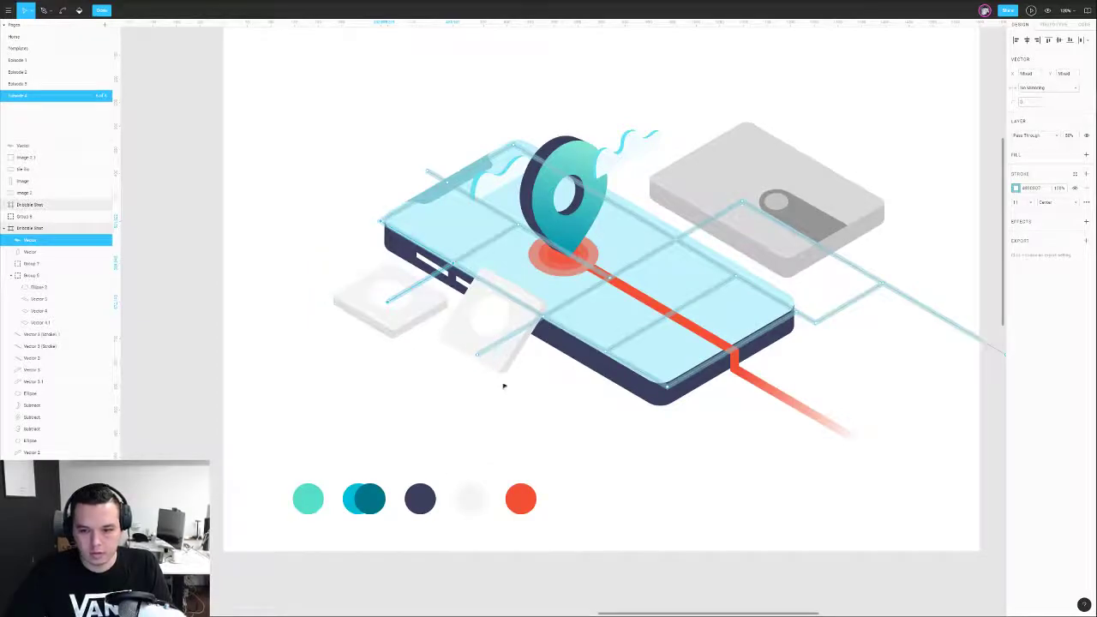
left_click_drag(694, 474, 455, 308)
left_click_drag(381, 223, 412, 209)
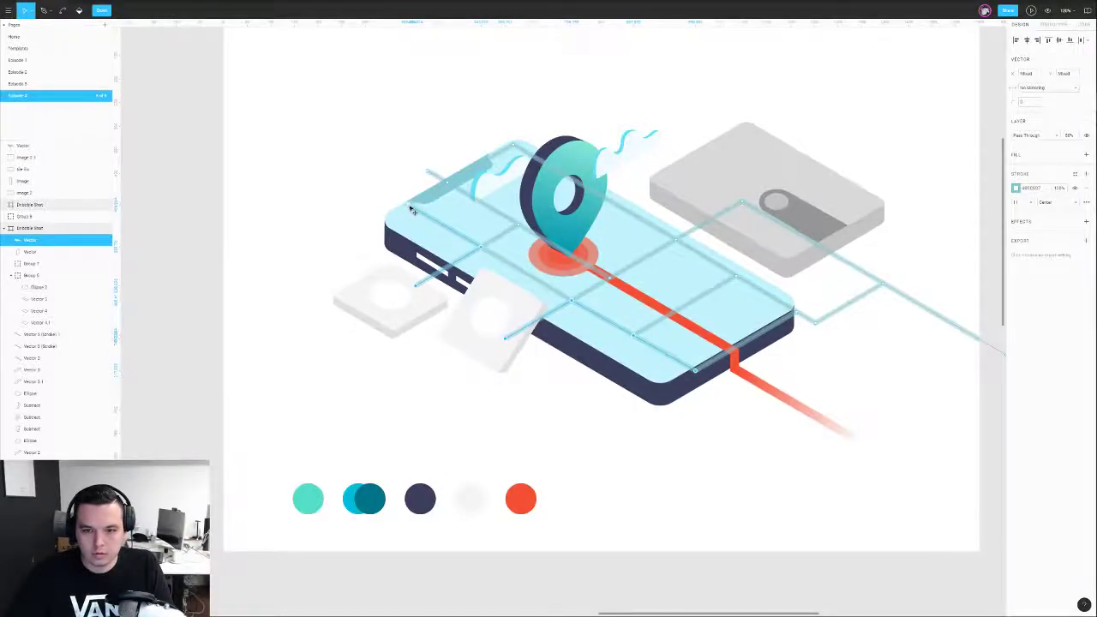
left_click_drag(647, 157, 898, 328)
left_click_drag(737, 277, 715, 287)
- Add a short line from the grid's upper edge behind the map pin, running up-right past the phone's edge
left_click(579, 204)
key("p")
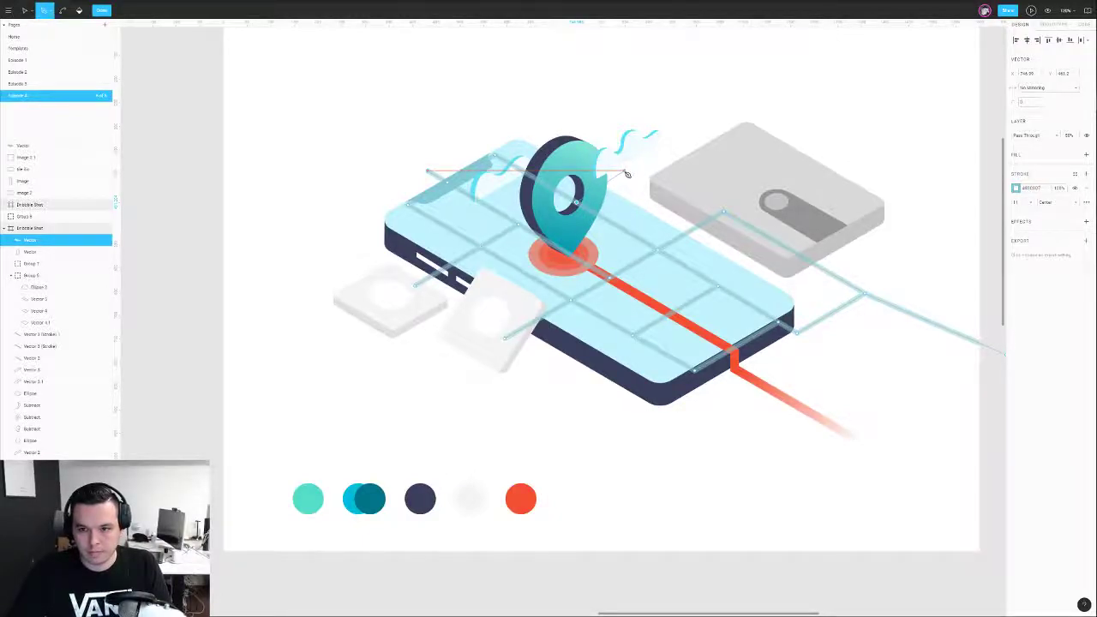
scroll(630, 171, "down", 5)
key("Escape")
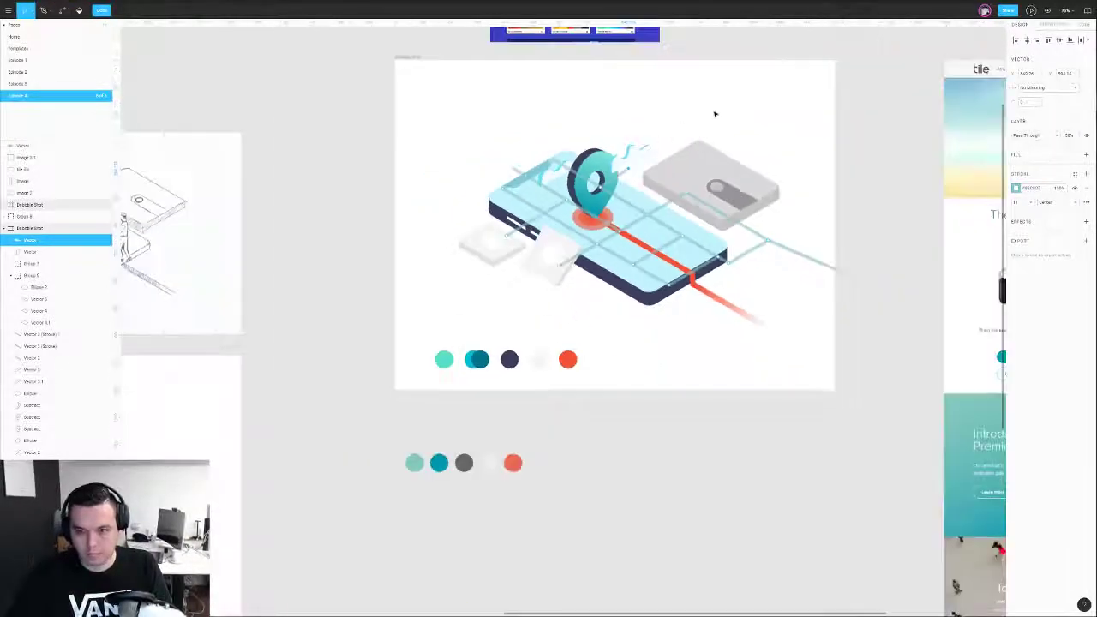
key("Escape")
- Intersect the street lines with a copy of the phone screen shape, and flatten the result
left_click(609, 259)
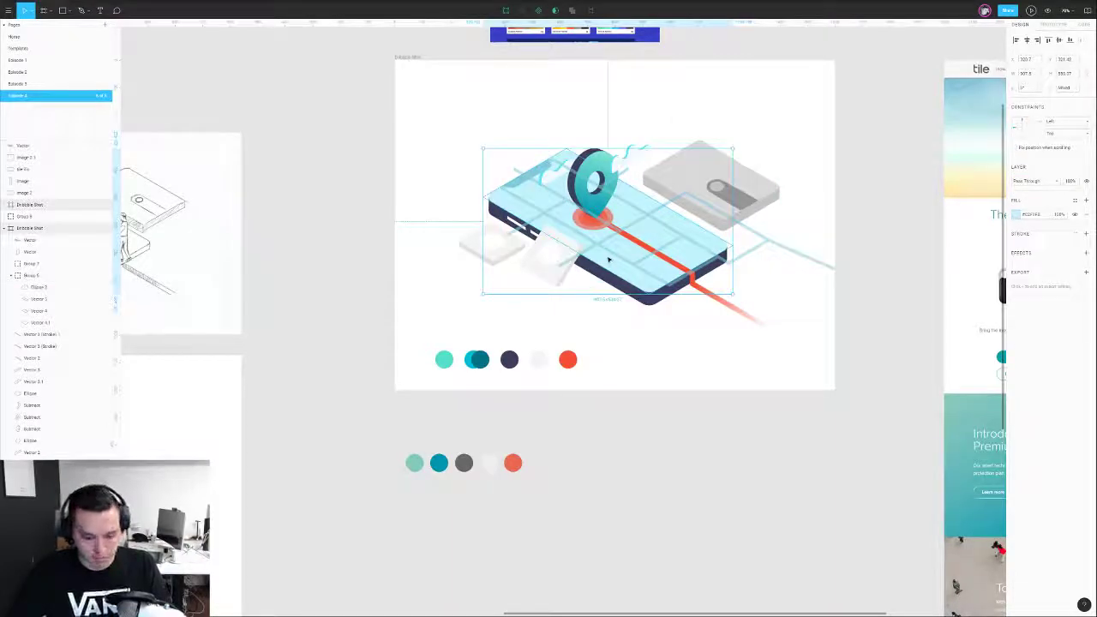
key("ctrl+v")
left_click(565, 10)
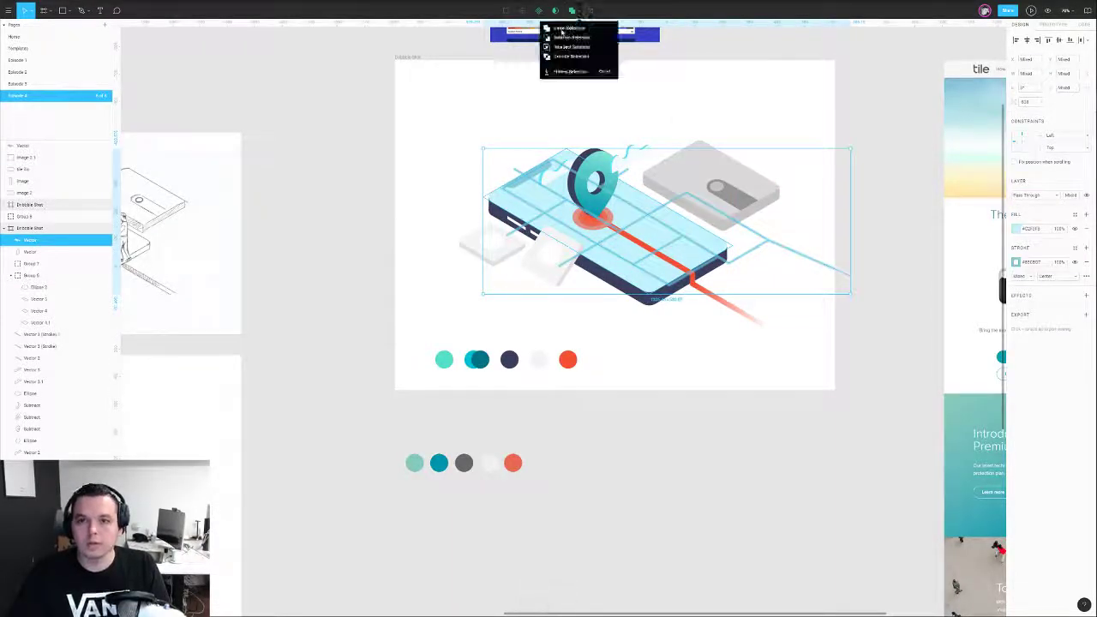
left_click(548, 51)
key("ctrl+e")
left_click(453, 174)
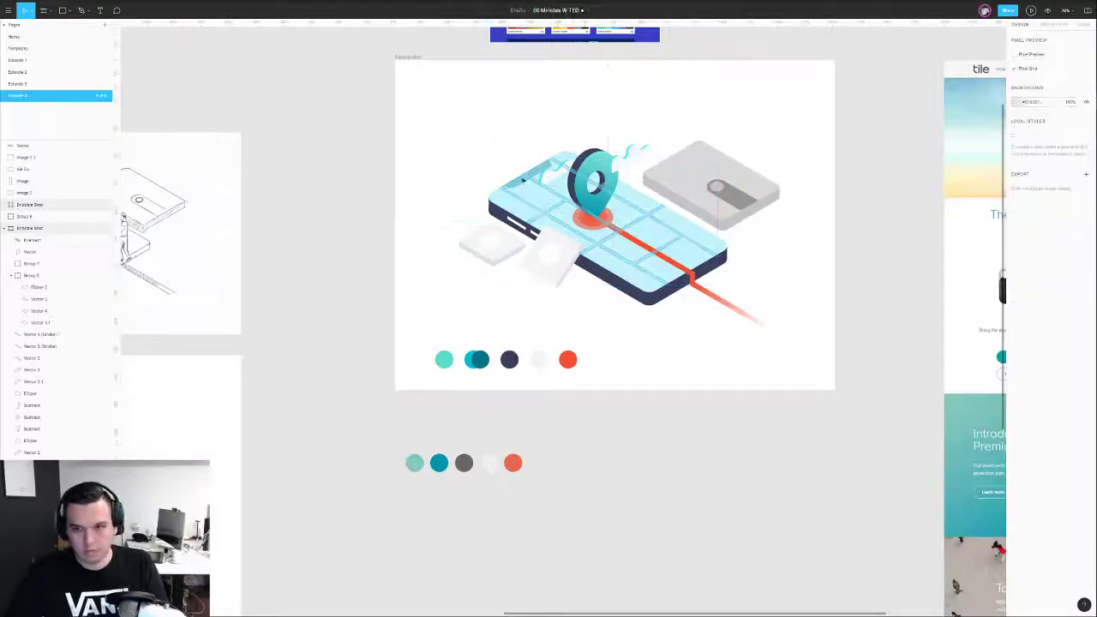
- Send the trimmed street lines backward in the layer order until they sit behind the map pin, waves and red route
left_click(553, 192)
key("ctrl+[")
key("ctrl+[")
key("ctrl+[")
key("ctrl+[")
key("ctrl+[")
key("ctrl+[")
key("ctrl+[")
key("ctrl+[")
key("ctrl+[")
key("ctrl+[")
key("ctrl+[")
key("ctrl+[")
key("ctrl+[")
key("ctrl+[")
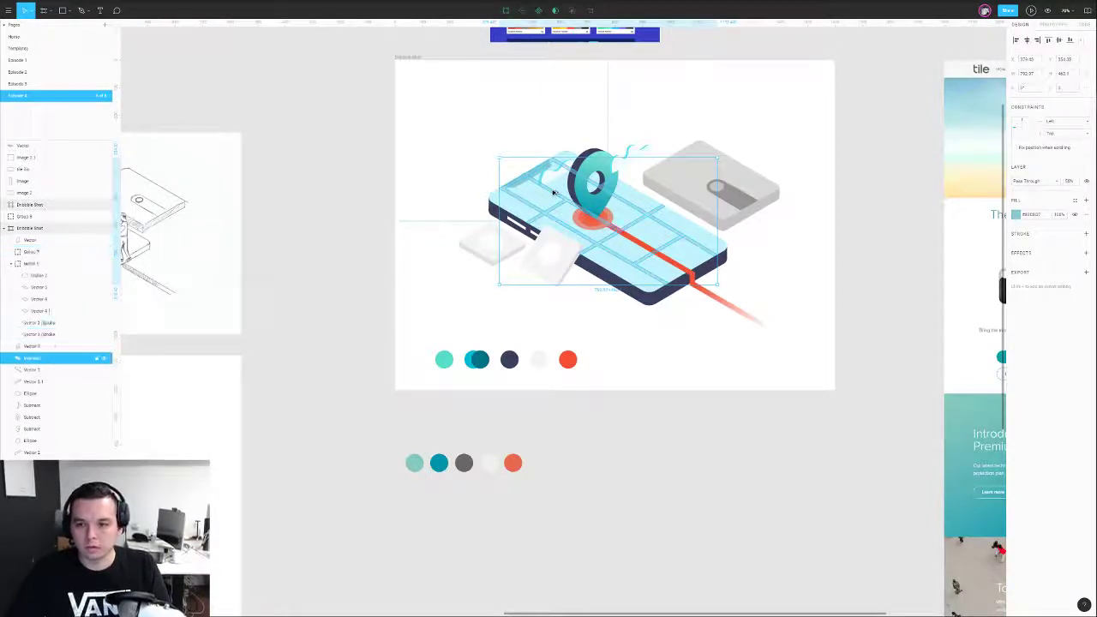
key("ctrl+[")
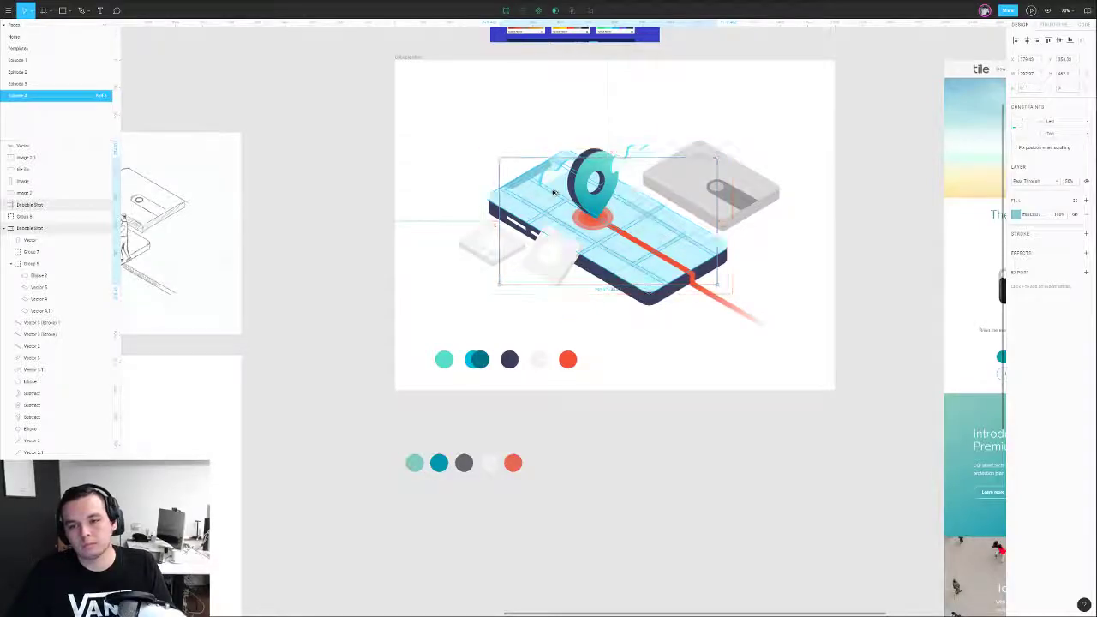
left_click(599, 131)
left_click_drag(600, 131, 516, 184)
- Paste a copy of the phone's notch shape in place over the street lines that cross it
scroll(475, 208, "up", 3)
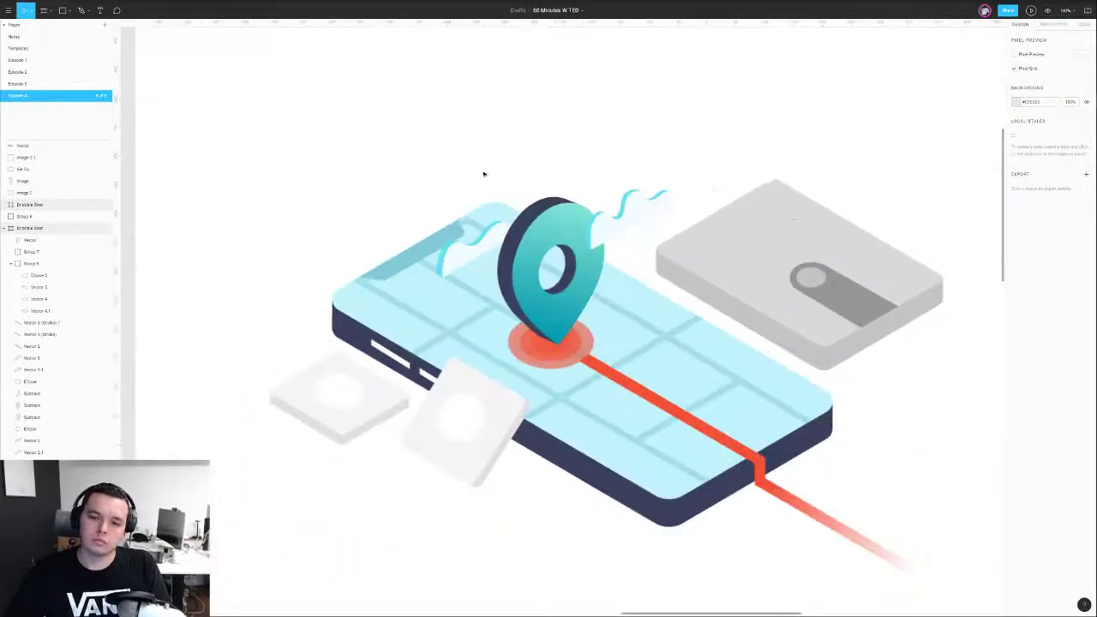
double_click(467, 222)
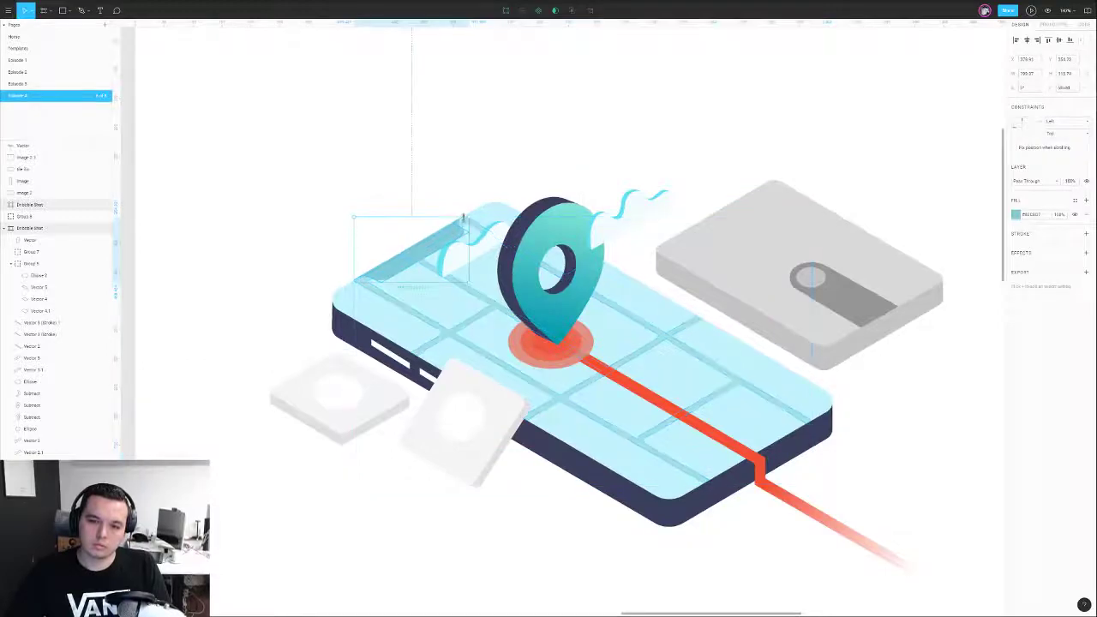
left_click(480, 230)
key("alt")
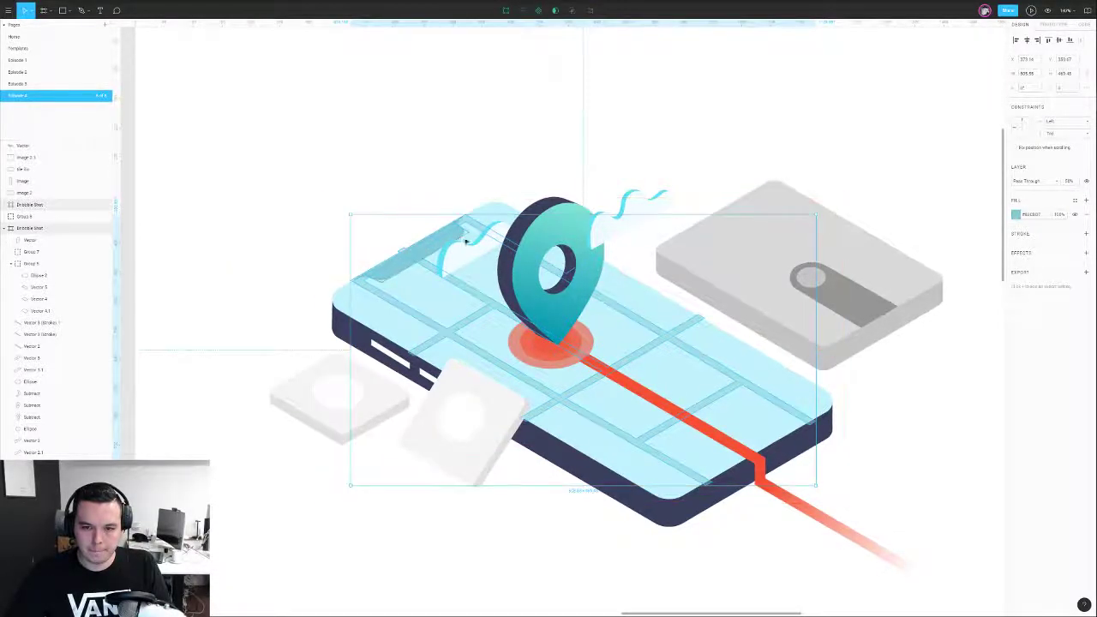
key("ctrl+v")
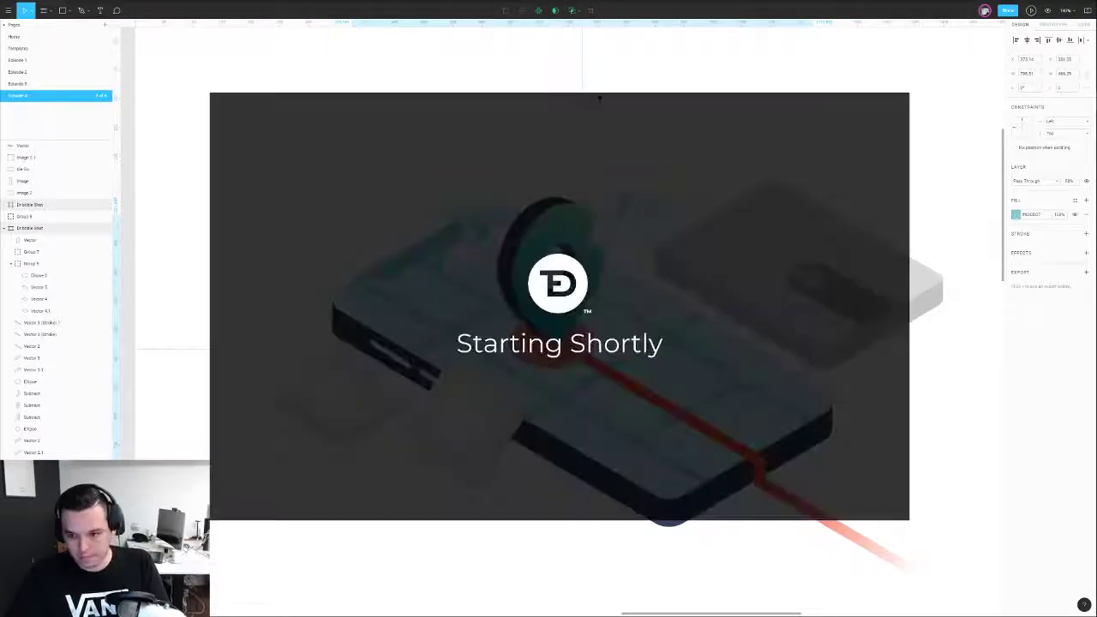
scroll(600, 97, "down", 3)
left_click(600, 98)
scroll(599, 98, "up", 2)
scroll(651, 189, "down", 4)
scroll(651, 188, "right", 2)
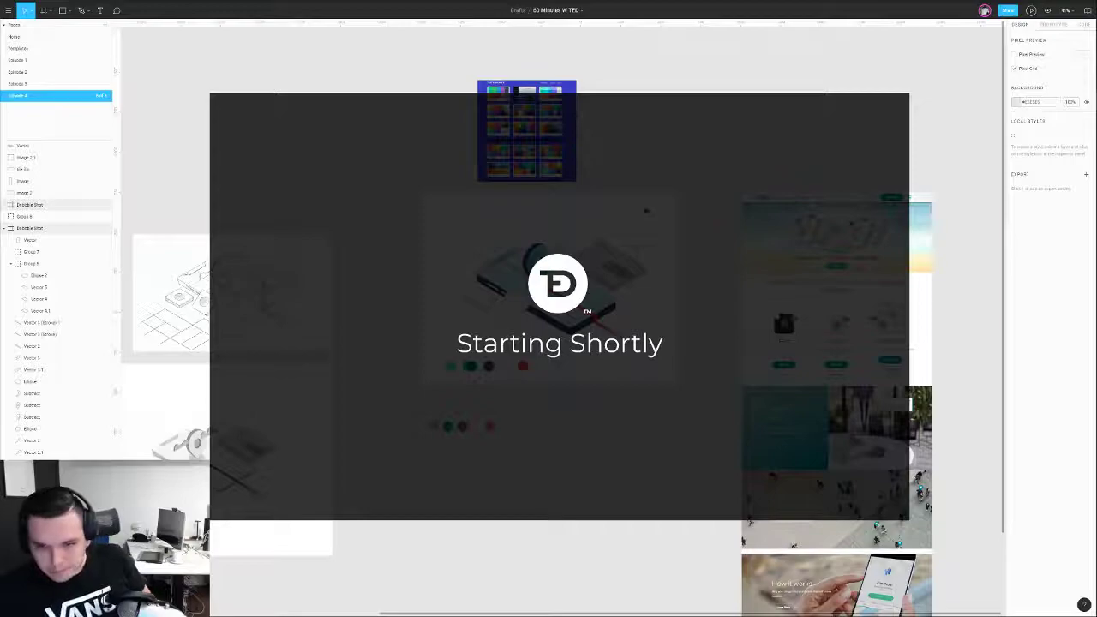
scroll(537, 243, "up", 4)
scroll(538, 240, "up", 3)
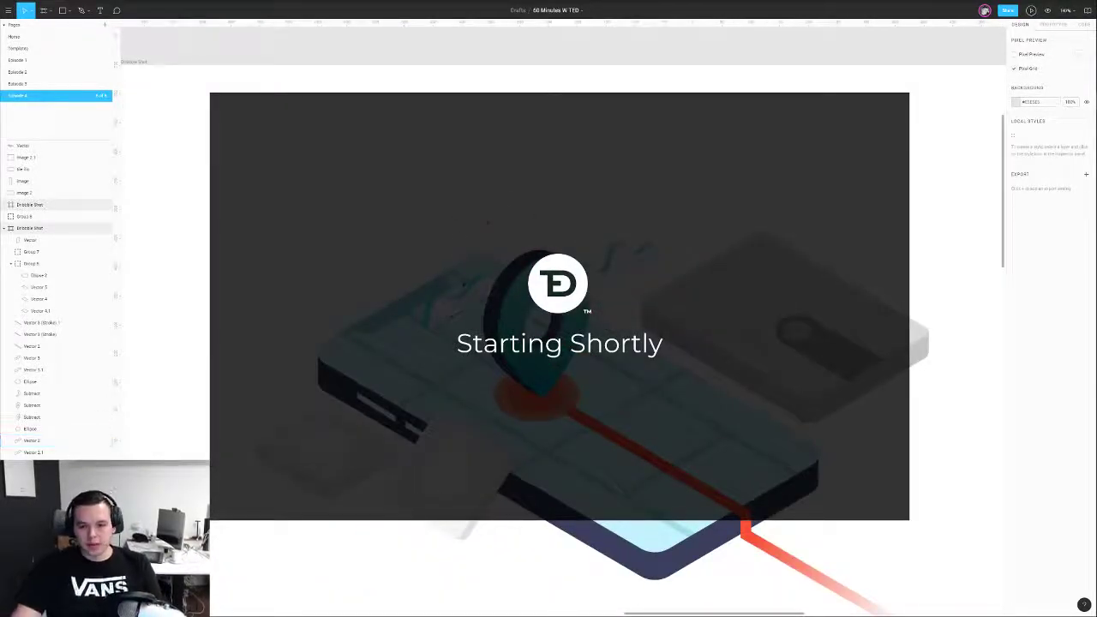
- Send both parts of the upper wave backward in the layer order until they sit behind the map pin
scroll(505, 201, "down", 4)
scroll(528, 201, "up", 3)
left_click(579, 249)
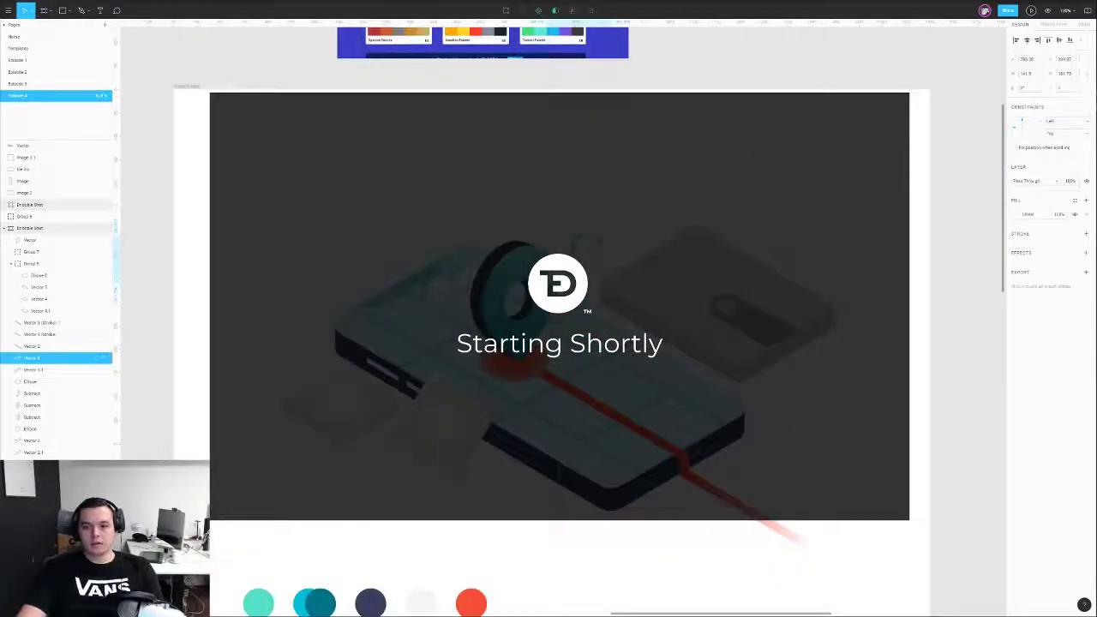
left_click(578, 255, "shift")
key("ctrl+bracketleft")
key("ctrl+bracketleft")
key("ctrl+bracketleft")
key("ctrl+bracketleft")
key("ctrl+bracketleft")
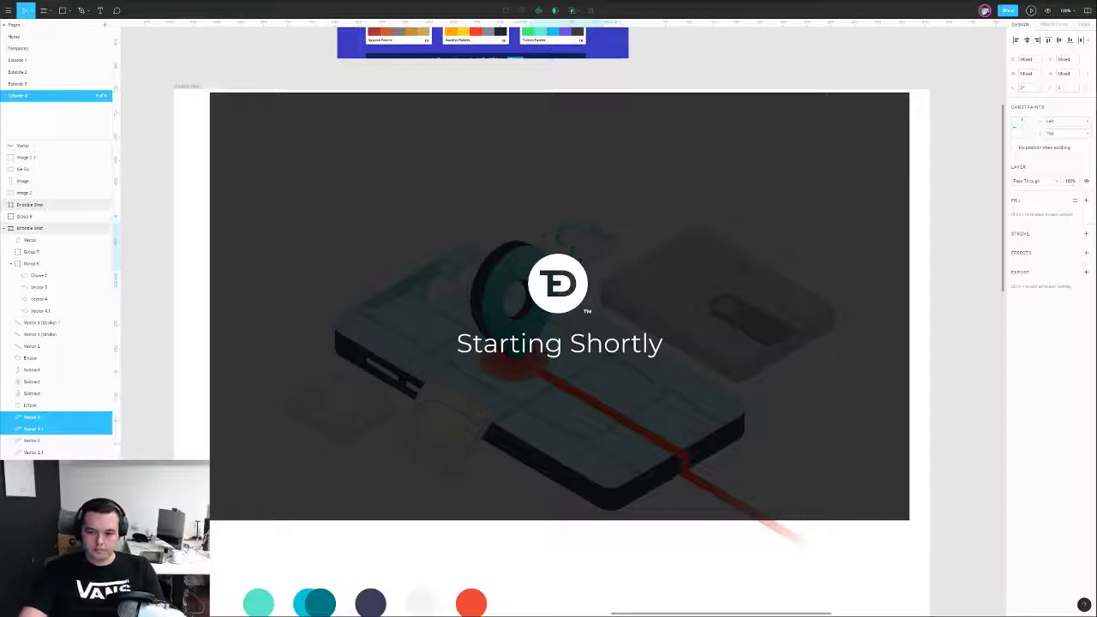
- Bring both parts of the wave beside the map pin forward in front of it, and move the wave down over the pin's outer edge
left_click(461, 283)
left_click(462, 271, "shift")
key("ctrl+bracketright")
key("ctrl+bracketright")
key("ctrl+bracketright")
key("ctrl+bracketright")
key("ctrl+bracketright")
key("ctrl+bracketright")
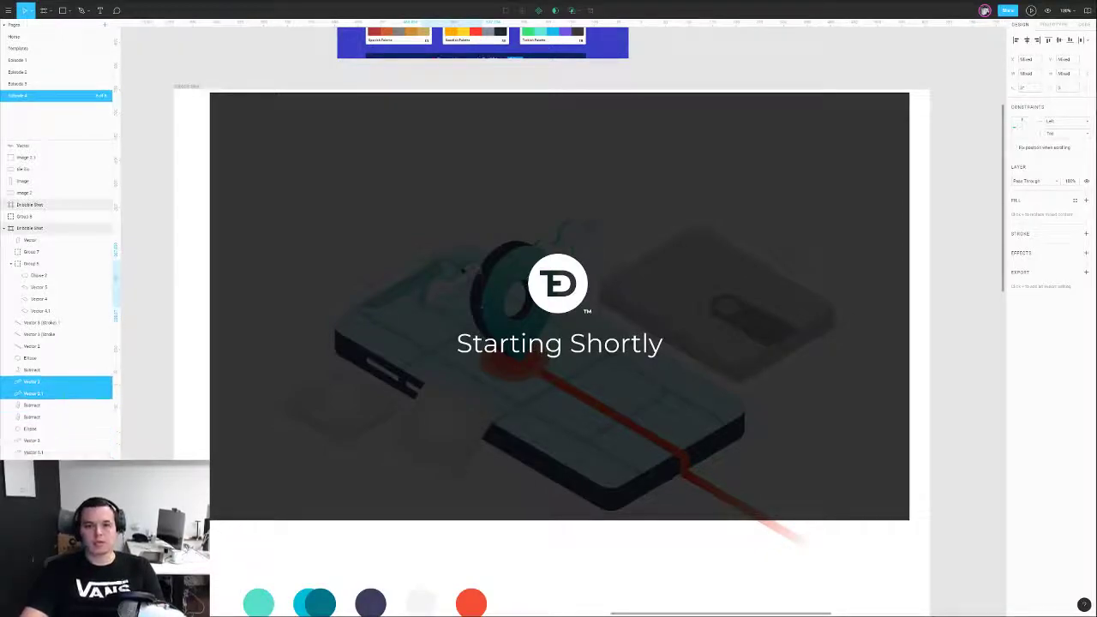
left_click_drag(466, 270, 479, 297)
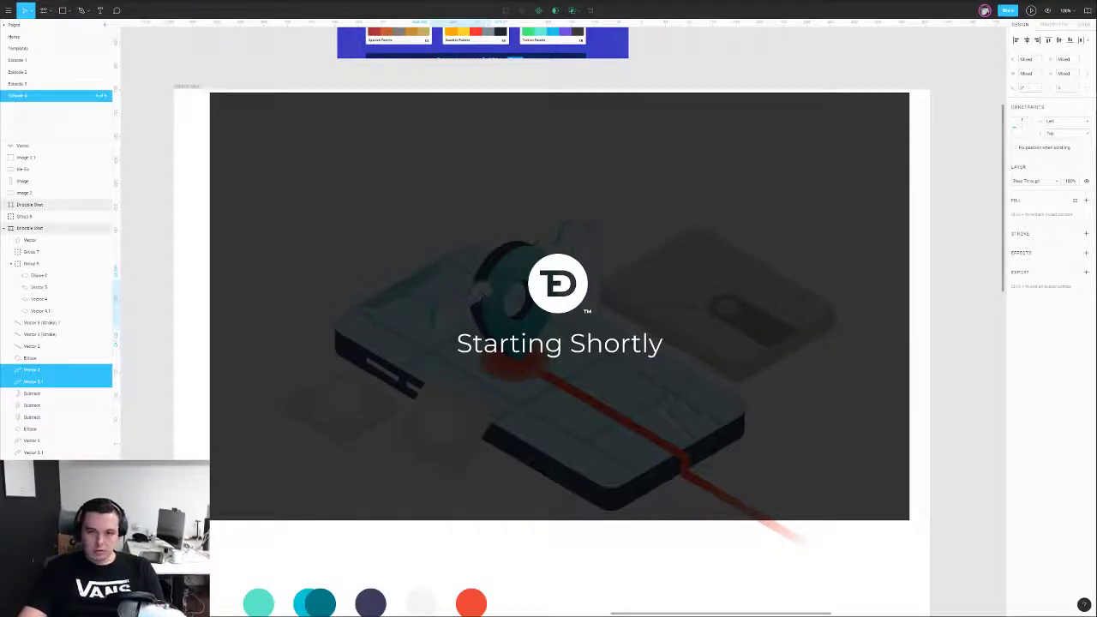
left_click(98, 441)
left_click(97, 452, "shift")
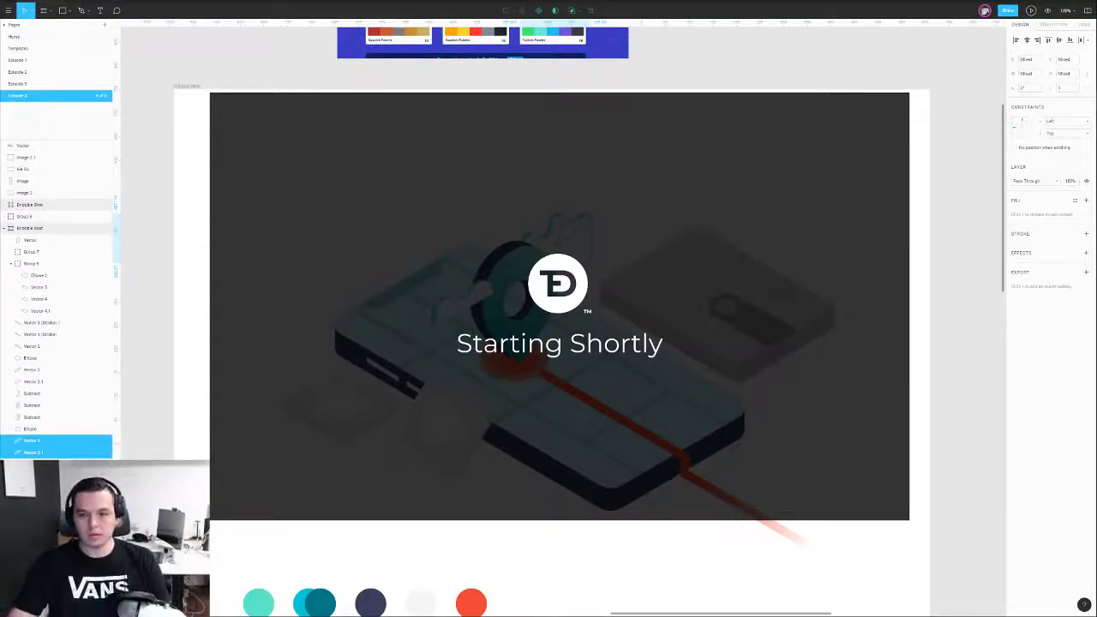
key("Escape")
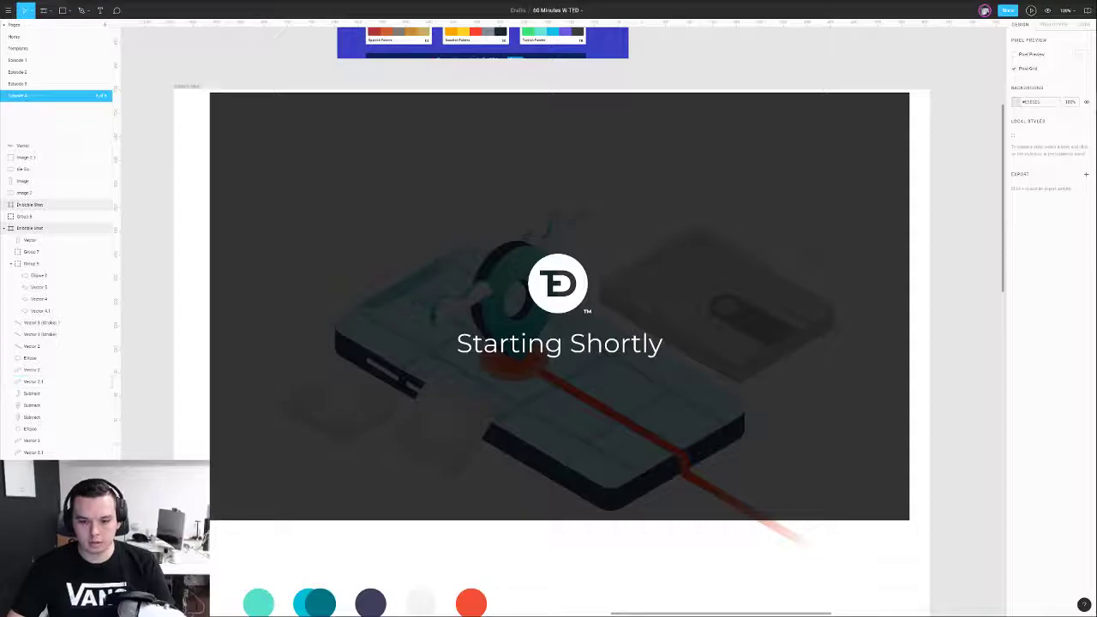
- Recolour the phone's dark side with the teal sampled from the illustration
left_click(353, 357)
scroll(353, 357, "down", 1)
key("i")
left_click(364, 321)
left_click(352, 248)
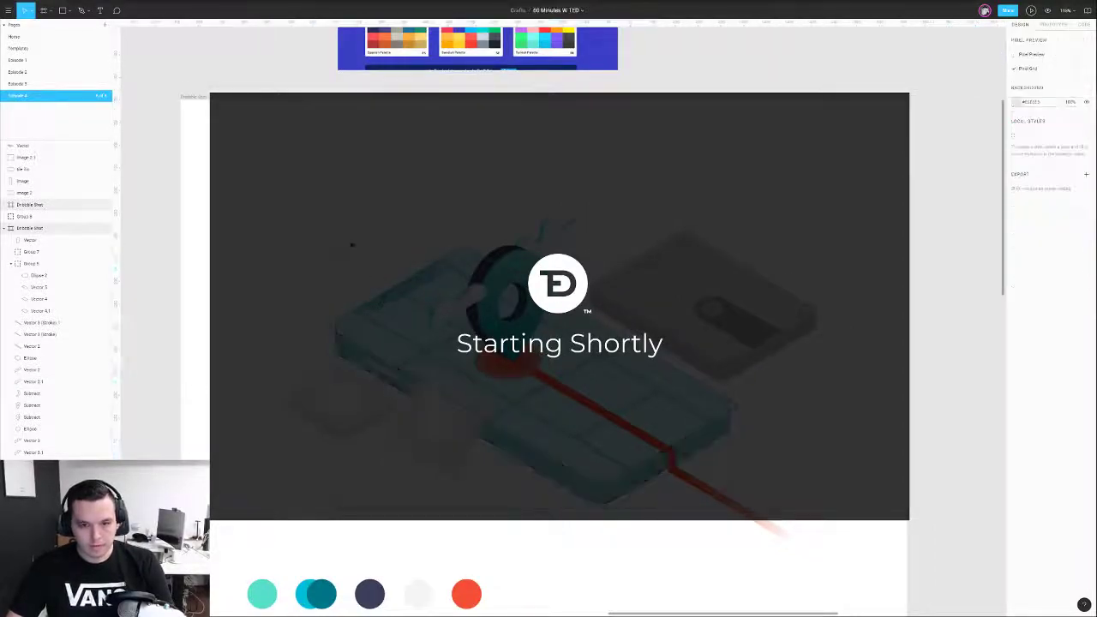
- Fill the slots on the phone's side with the palette's navy and set their opacity to 50%
left_click(35, 346)
scroll(388, 429, "down", 1)
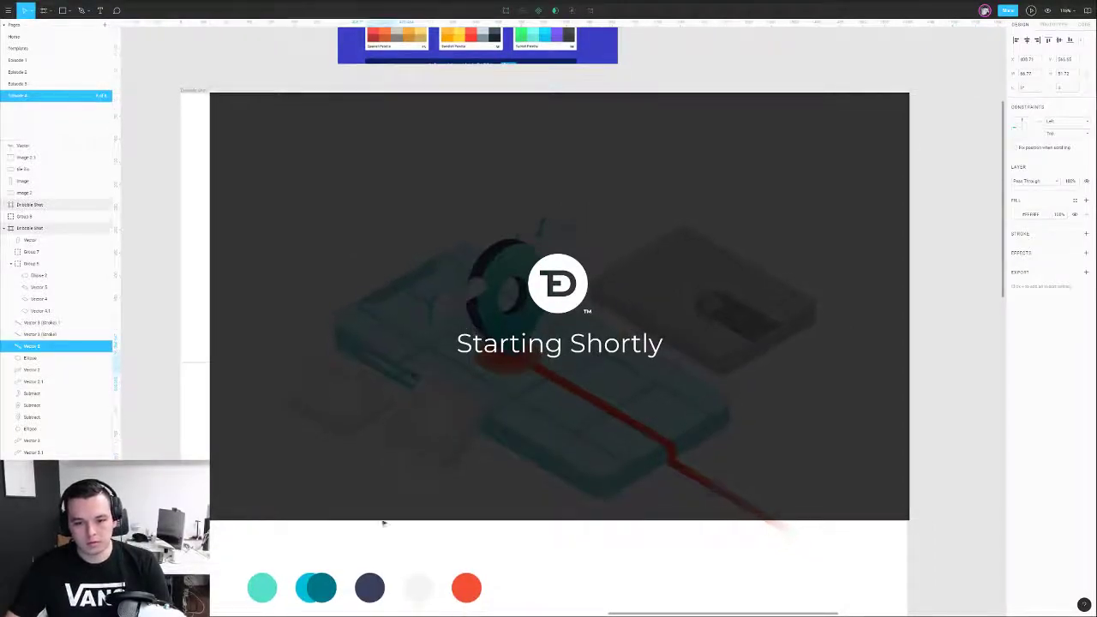
left_click(411, 395)
key("i")
left_click(369, 582)
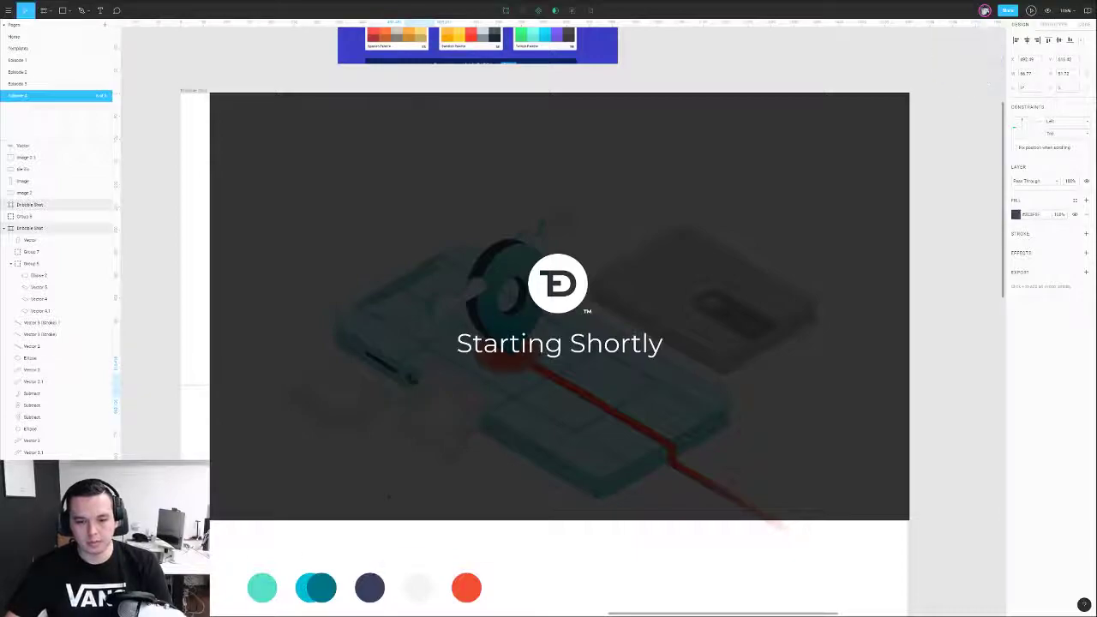
key("5")
left_click(390, 373)
left_click(450, 421)
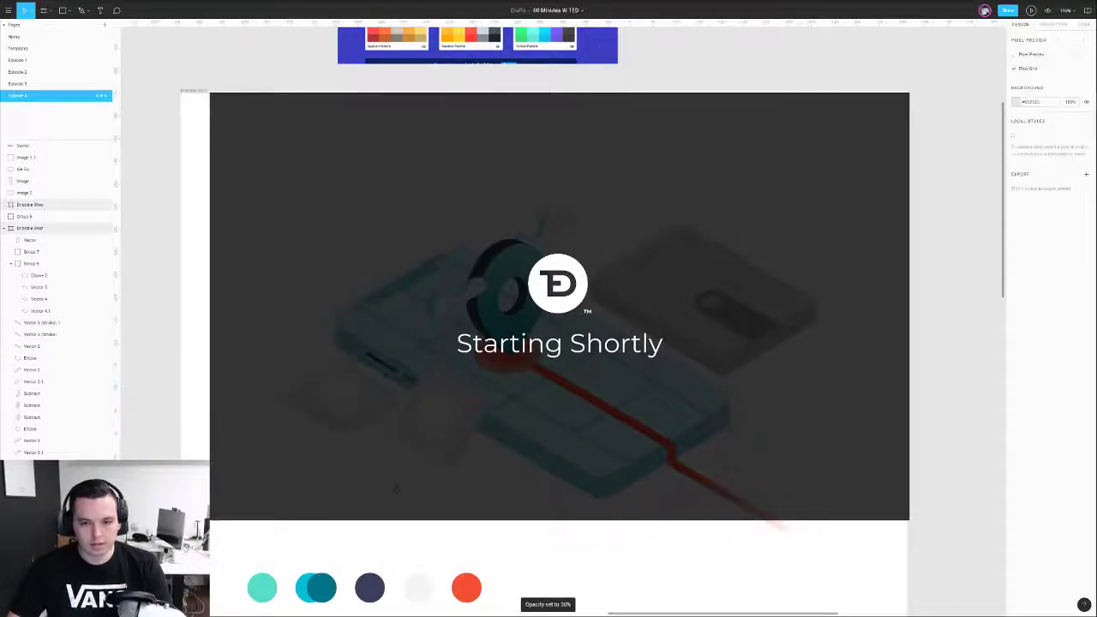
- Set the opacity of the red ellipse under the map pin to 30%
scroll(450, 421, "right", 1)
left_click(423, 417)
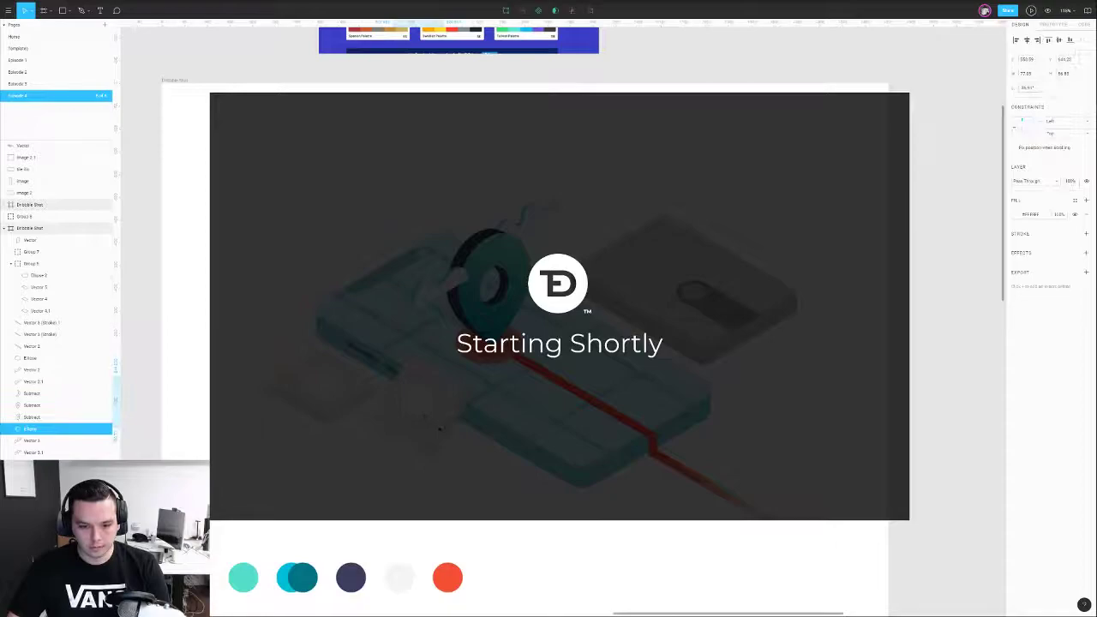
key("Escape")
left_click(503, 361)
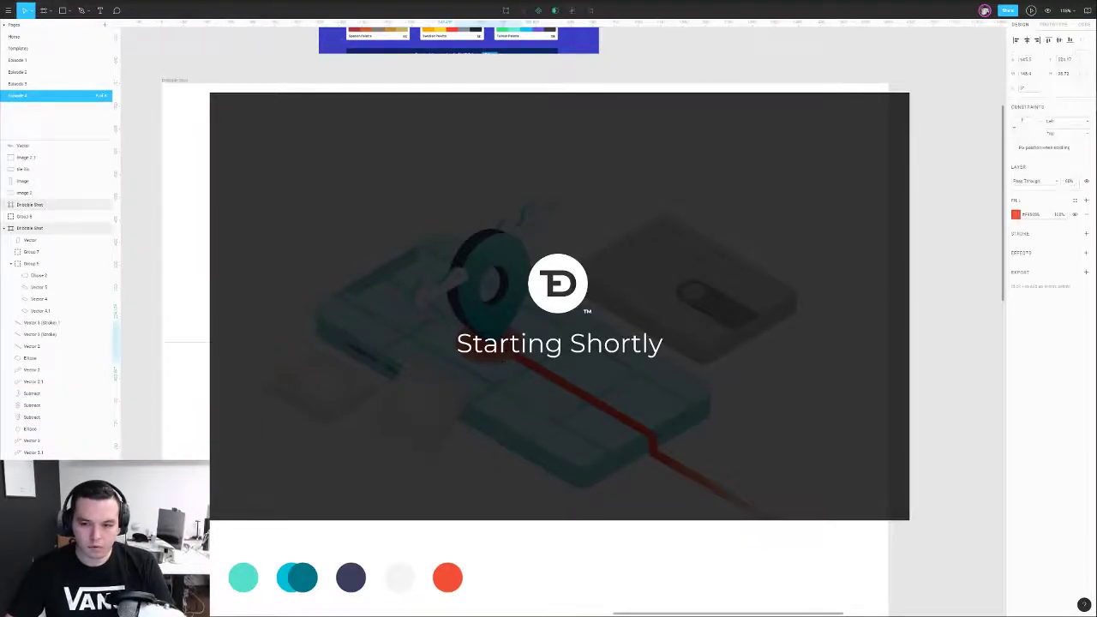
left_click(489, 343, "shift")
left_click(489, 343, "shift")
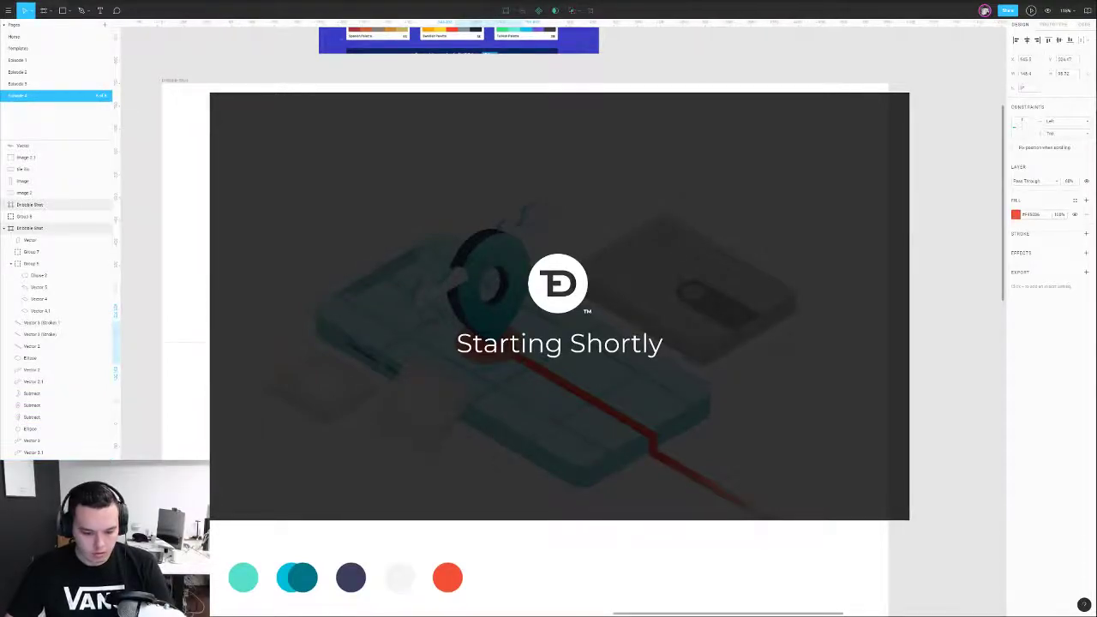
key("3")
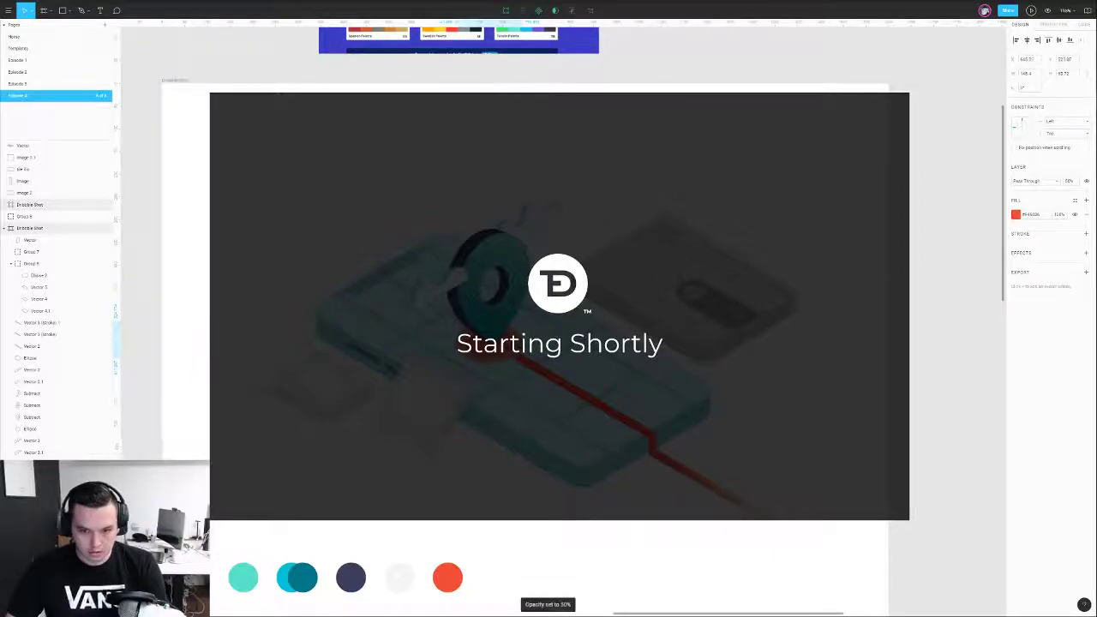
- Group the map pin's parts and raise the group about 30 px above the red ellipse
left_click(489, 310)
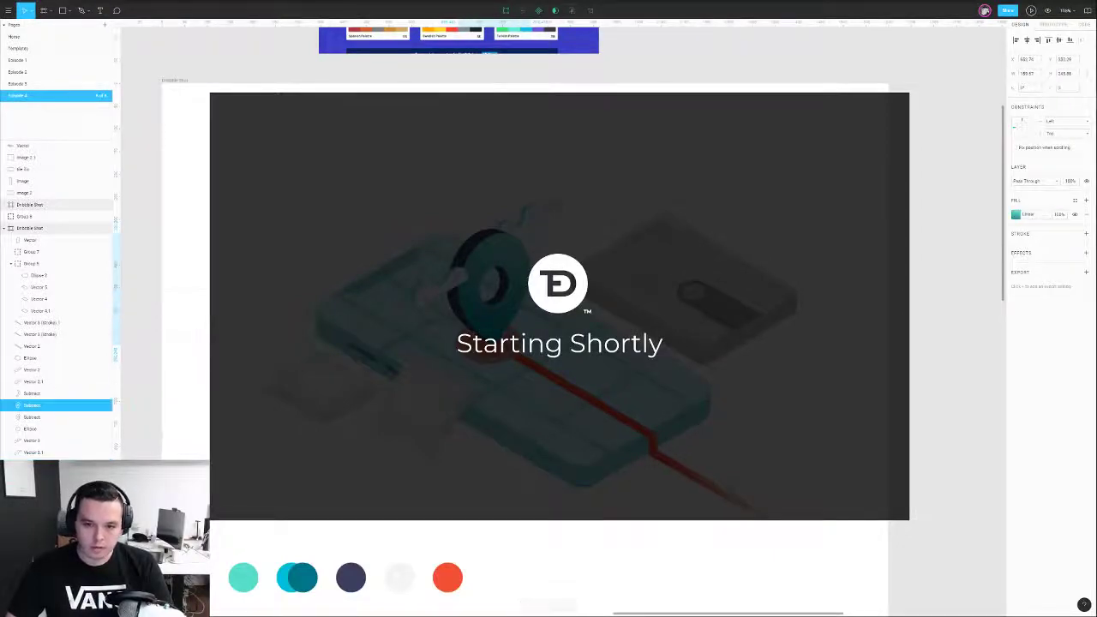
left_click(501, 282, "shift")
left_click(463, 265, "shift")
key("ctrl+g")
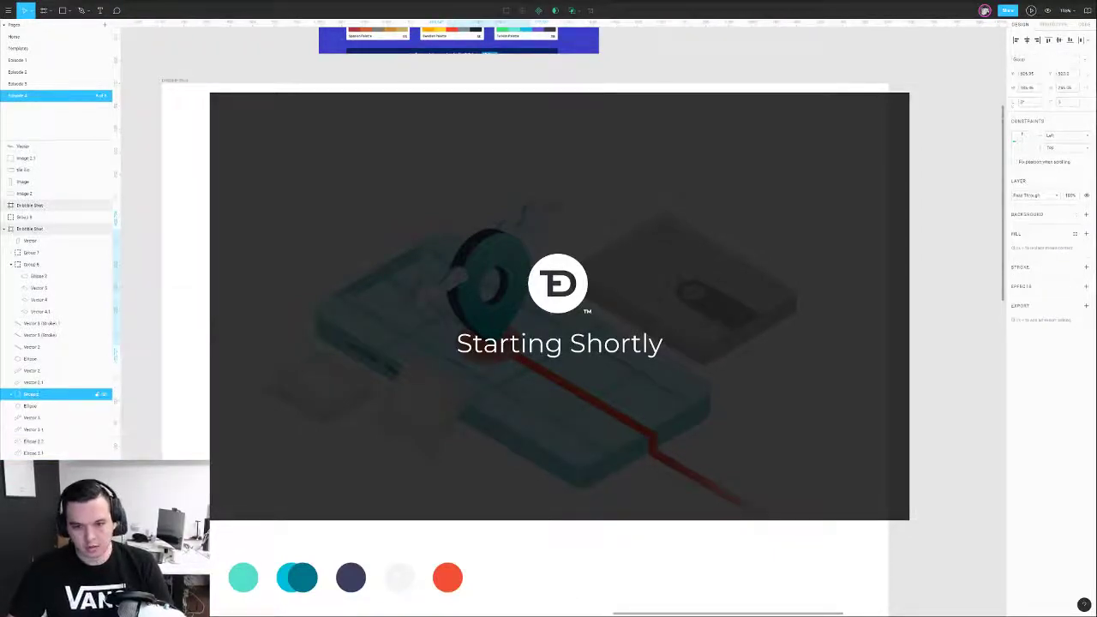
key("shift+Up")
key("shift+Up")
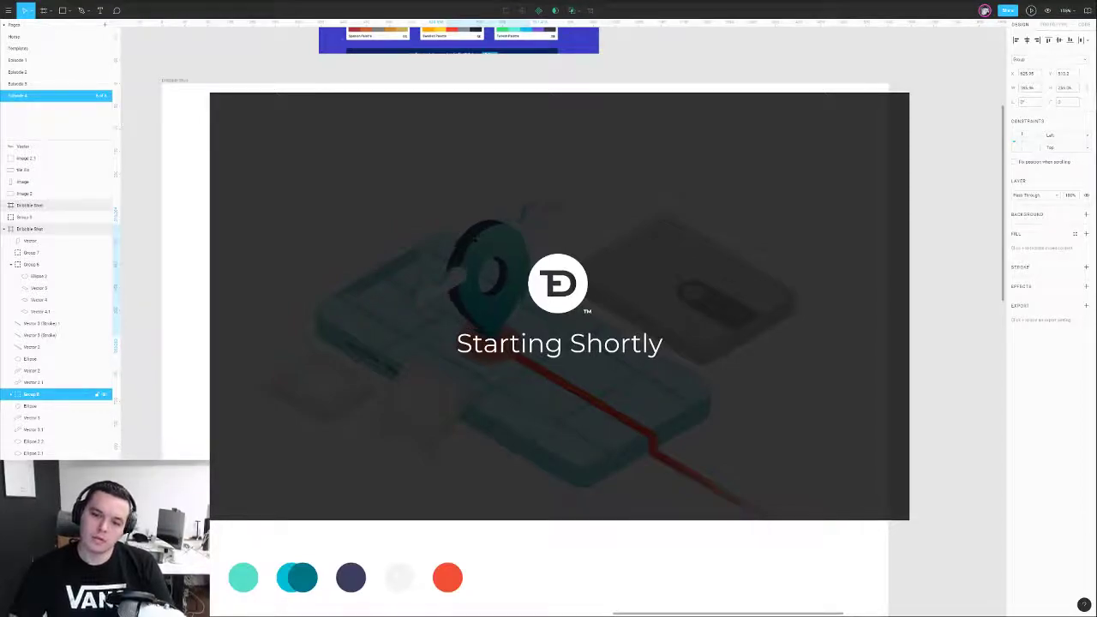
key("shift+Up")
key("shift+Up")
key("shift+Down")
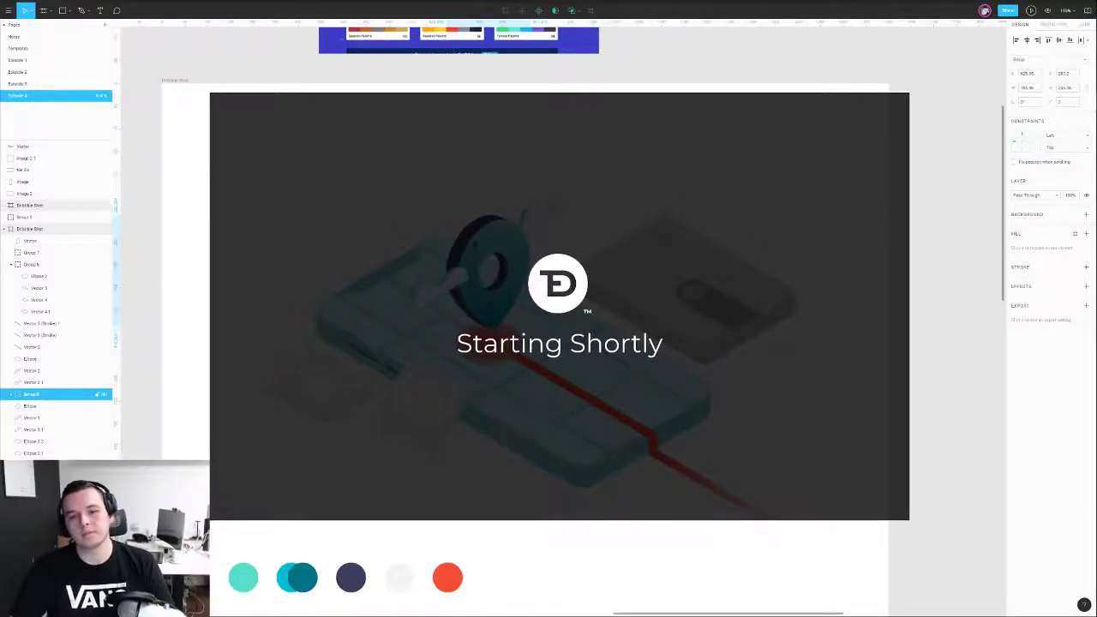
- Reposition the upper wave beside the raised pin, and place a smaller copy of the front wave over the pin's opposite edge
left_click_drag(519, 195, 550, 214)
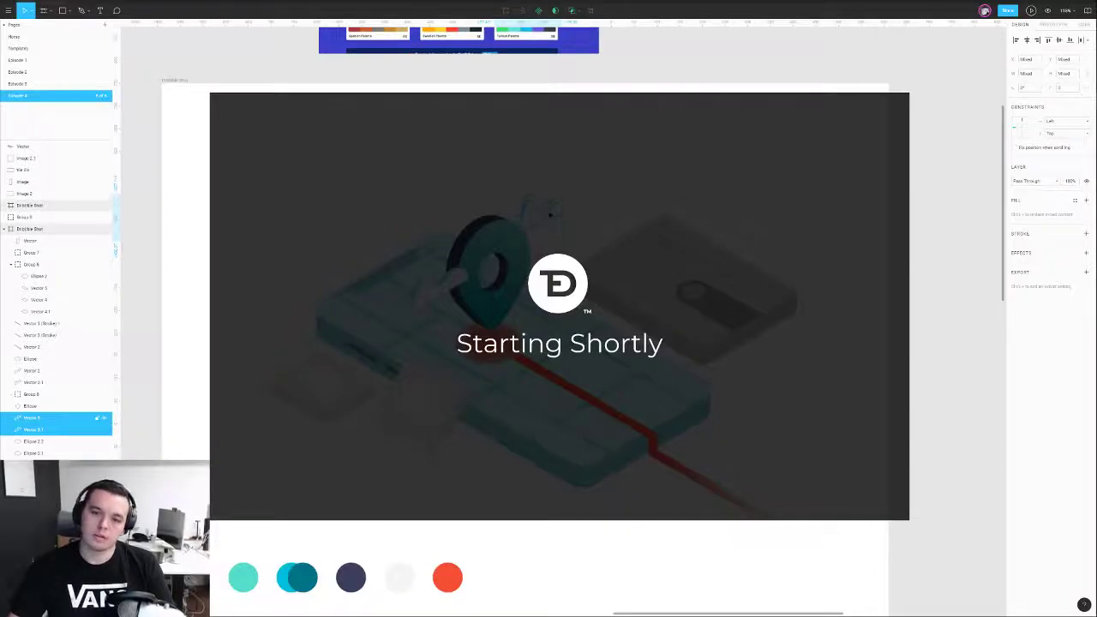
left_click(432, 292)
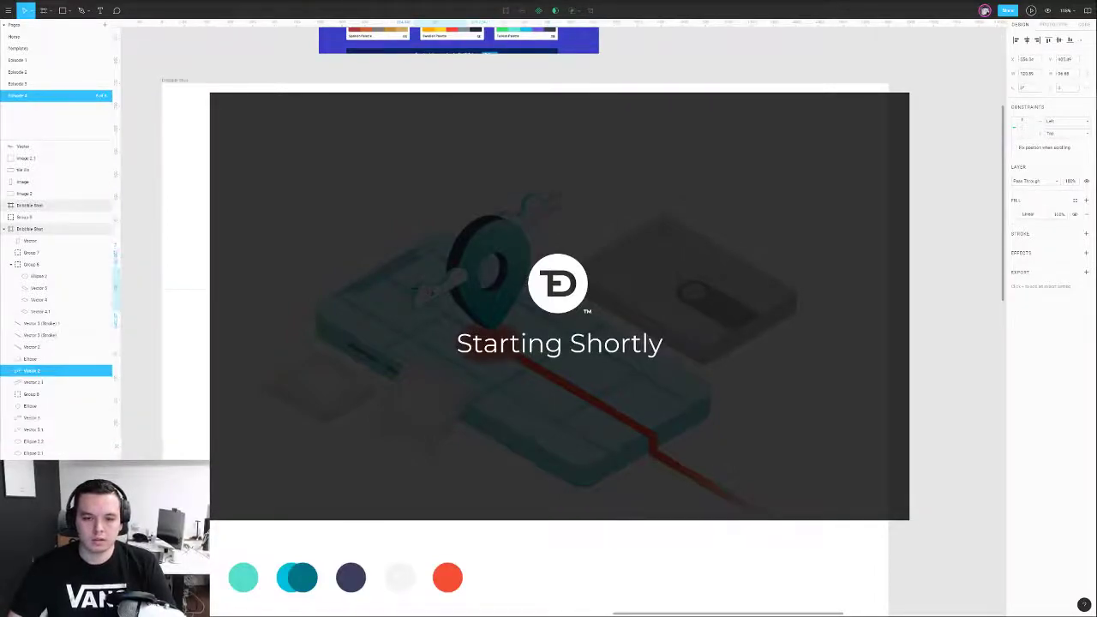
left_click(437, 292, "shift")
left_click_drag(437, 291, 529, 272, "alt")
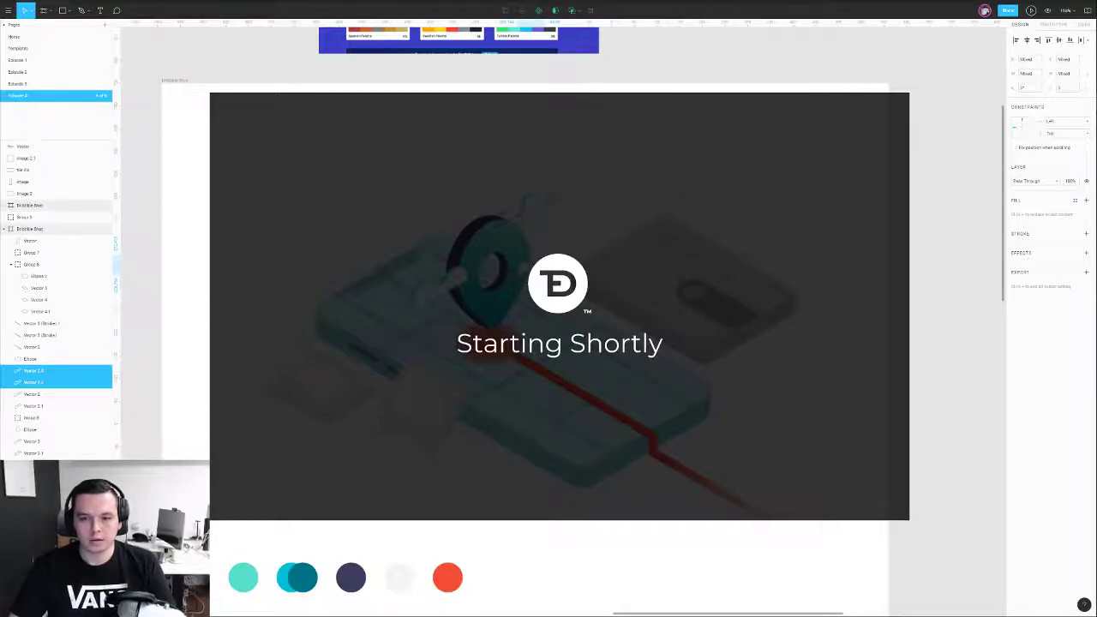
left_click(638, 192)
- Change the front wave's solid blue edge to a linear gradient starting from a very pale blue
scroll(443, 281, "up", 5)
left_click(459, 281)
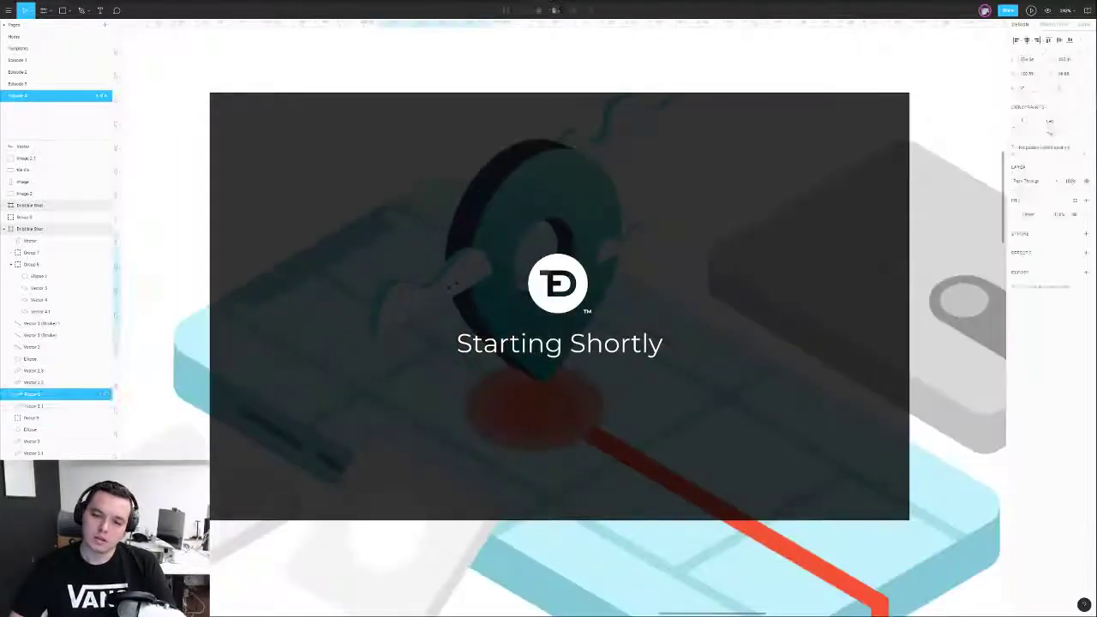
left_click(401, 297)
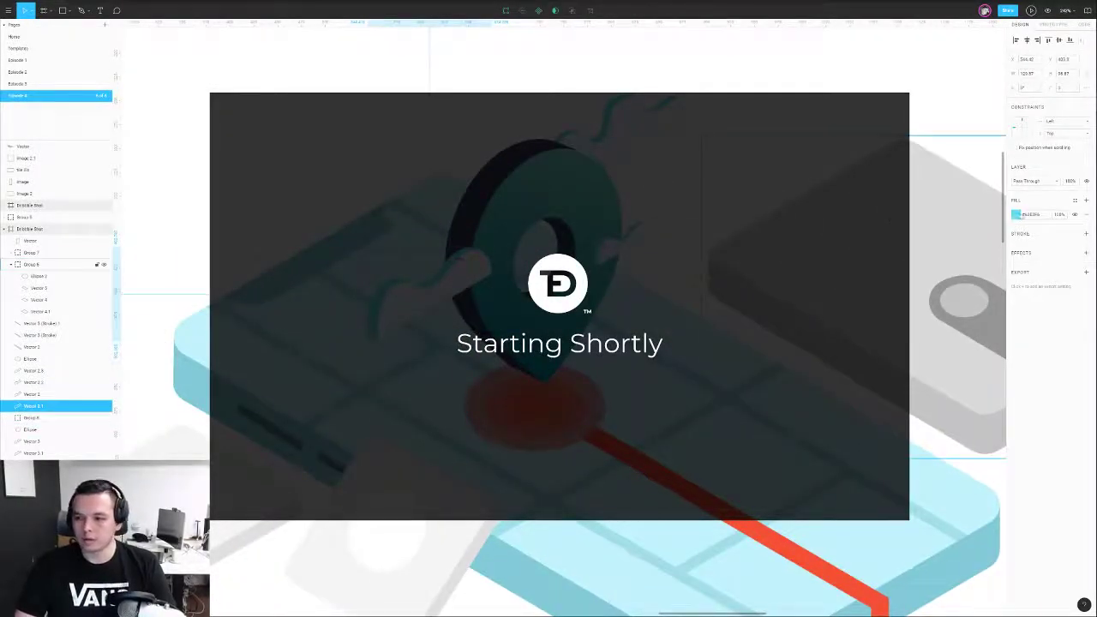
left_click(1015, 214)
left_click(926, 214)
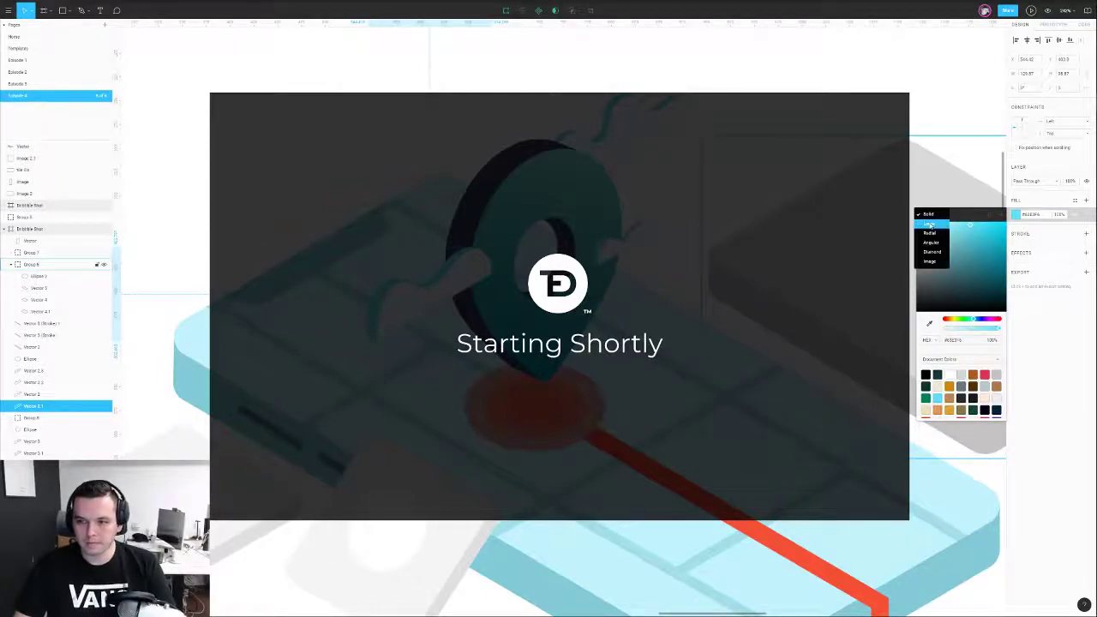
left_click(927, 226)
left_click_drag(935, 292, 935, 249)
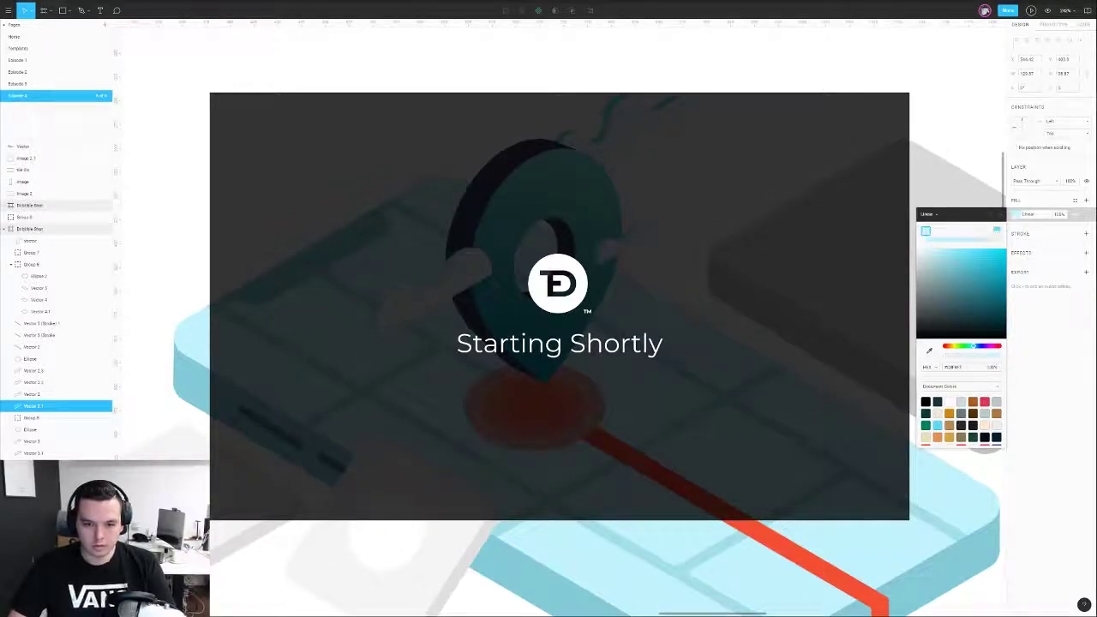
left_click(936, 233)
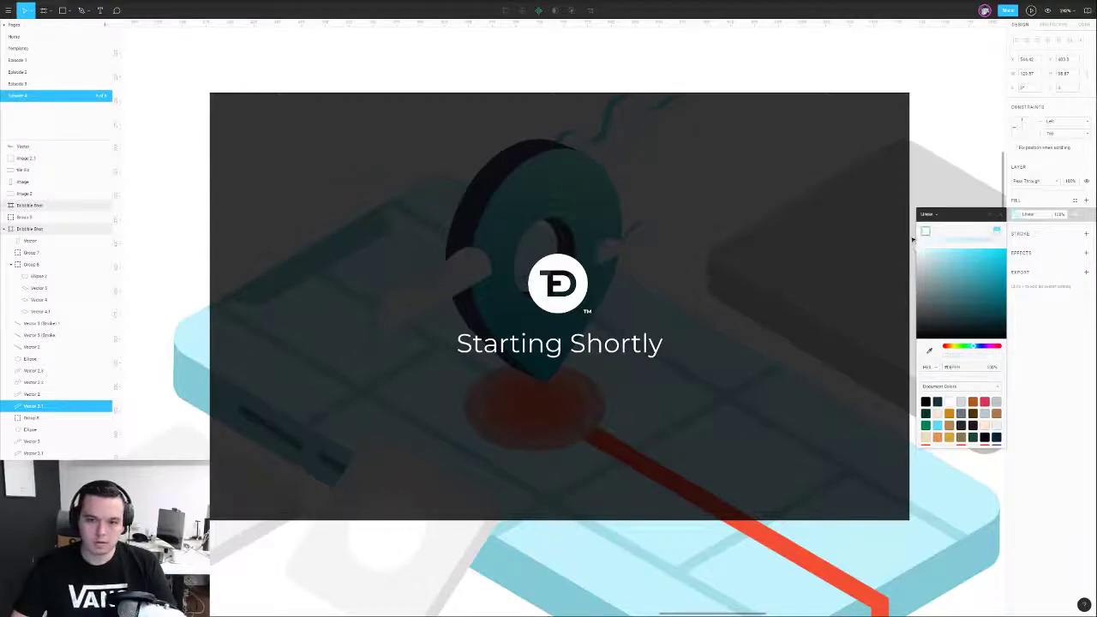
left_click(347, 108)
- Set the end stop of the front wave edge's gradient to a faded near-white, and open the fill of the wave's main face
left_click(386, 289)
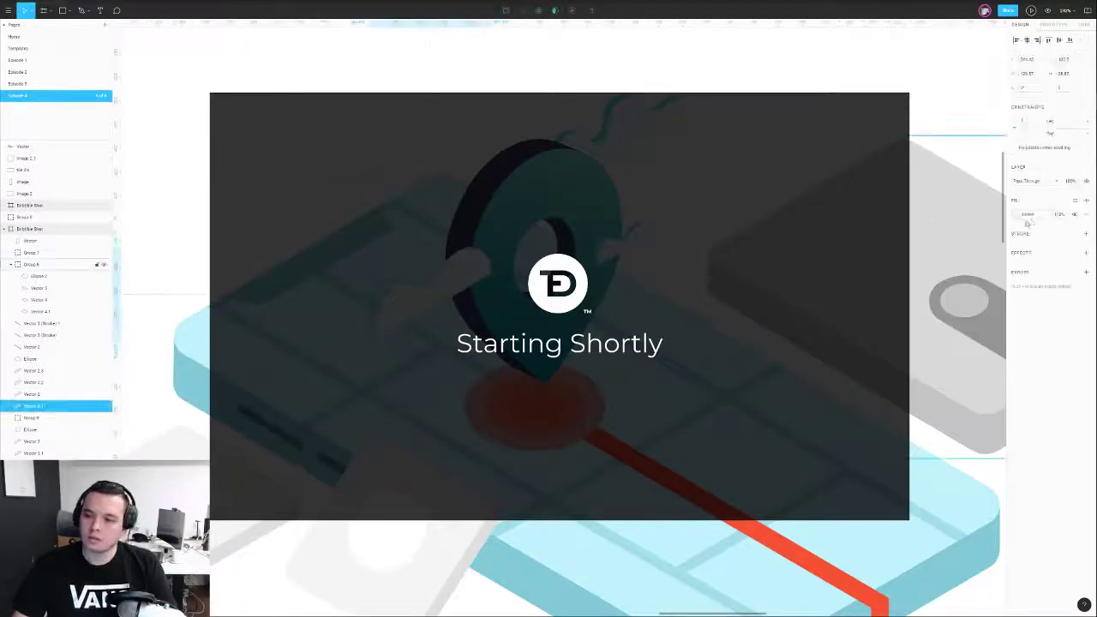
left_click(1016, 214)
left_click(994, 231)
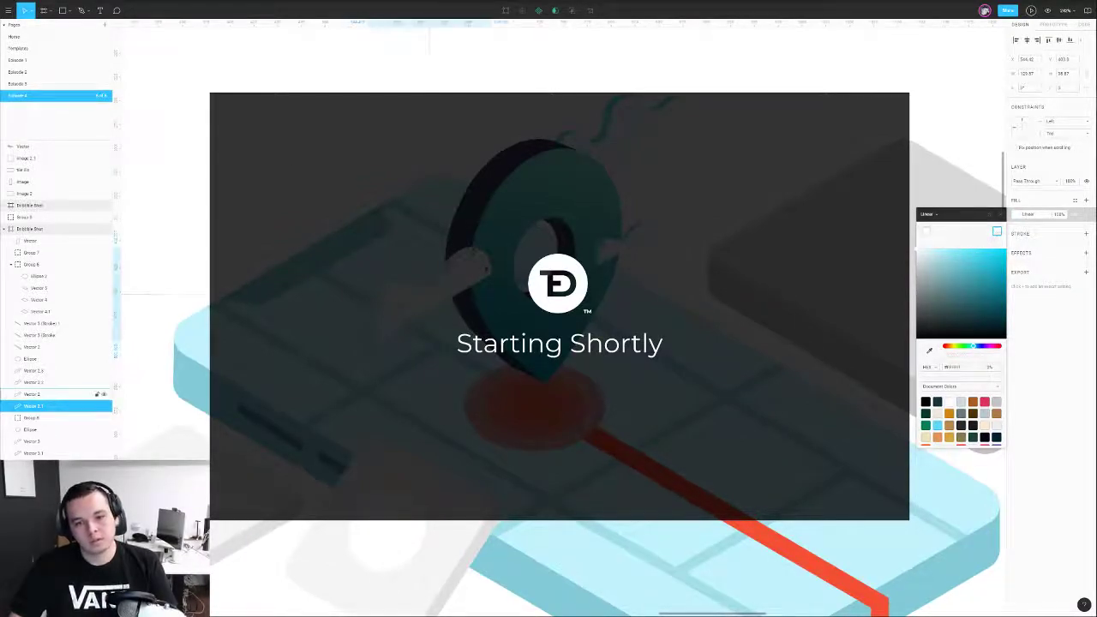
left_click(480, 257)
left_click(1016, 214)
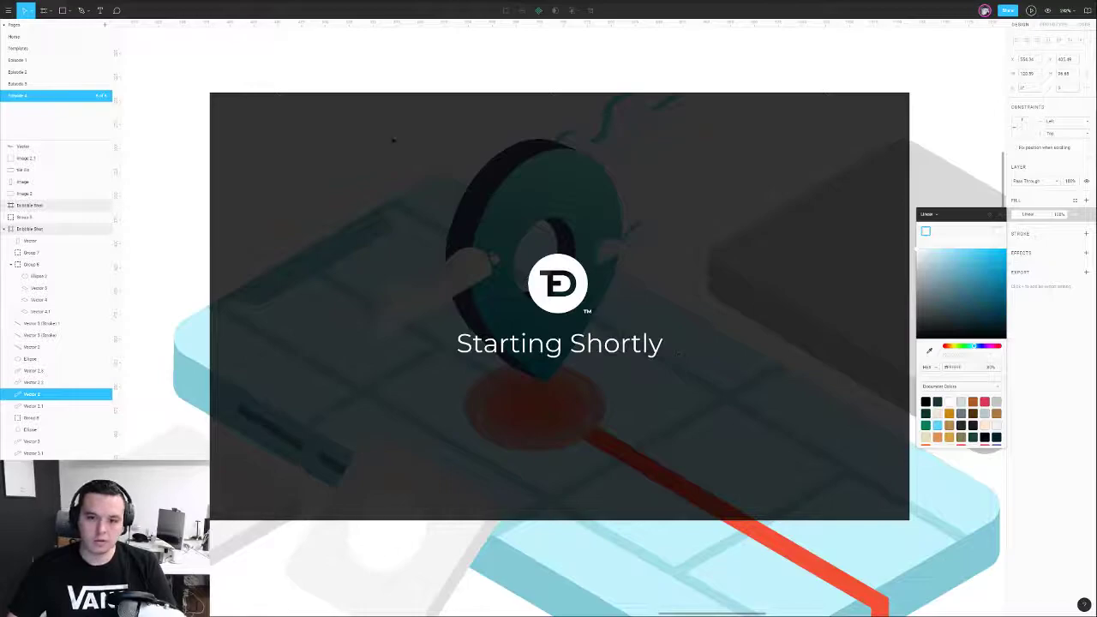
- Adjust the front wave edge's vector points at the rounded tip and the lower tail so its outline follows the main face
scroll(537, 256, "up", 5)
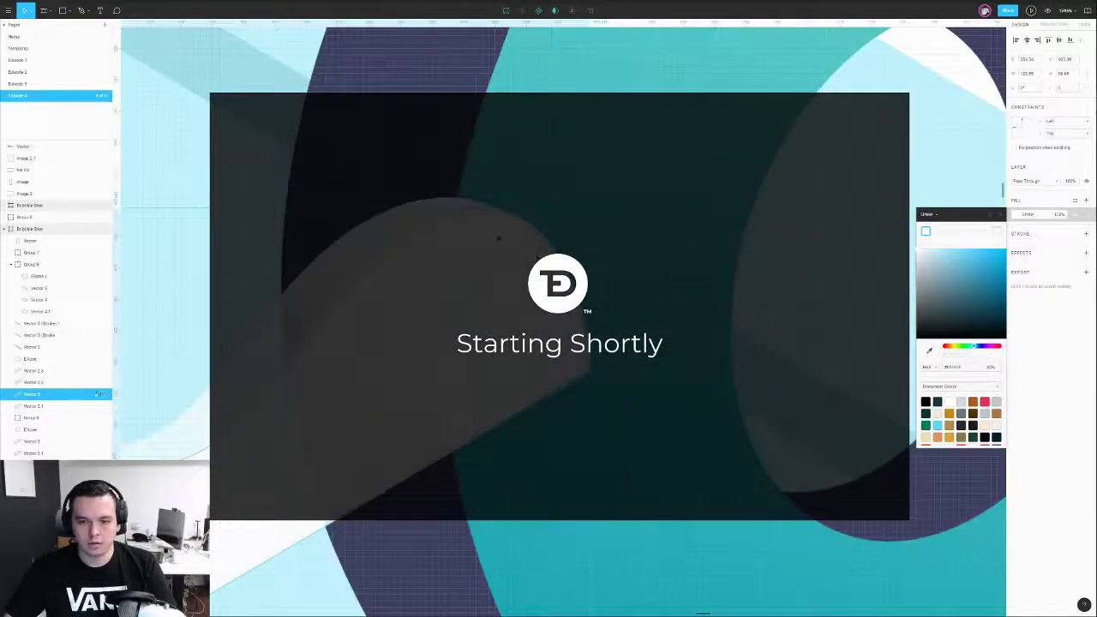
double_click(537, 257)
mouse_move(407, 210)
left_mouse_down()
mouse_move(390, 212)
mouse_move(403, 212)
left_mouse_up()
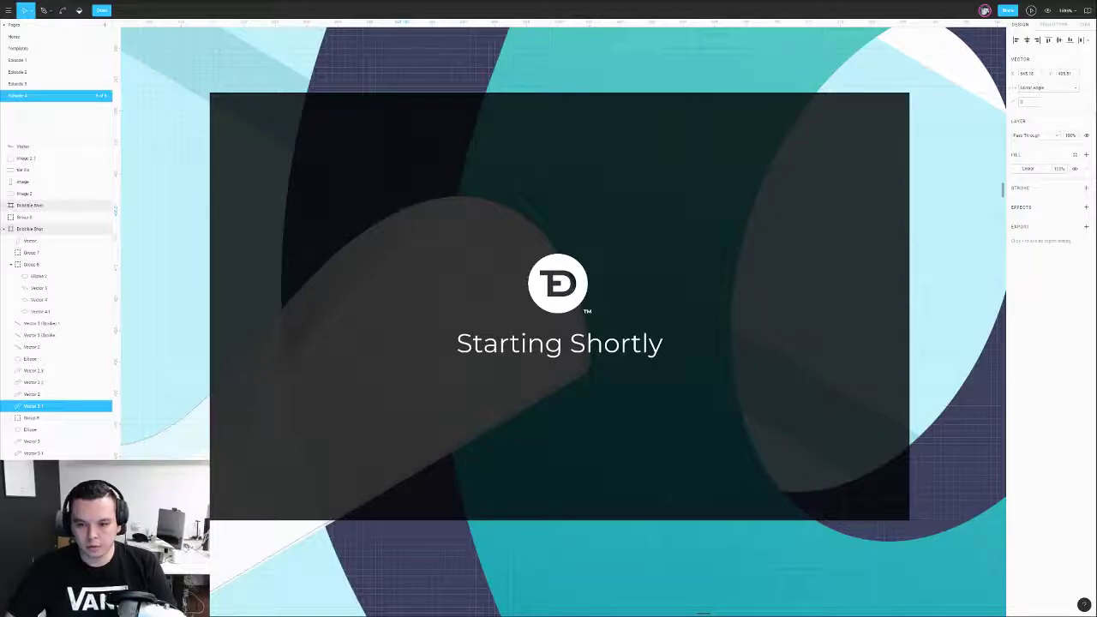
scroll(549, 342, "down", 5)
scroll(548, 343, "up", 4)
scroll(563, 343, "down", 3)
left_click_drag(379, 477, 396, 461)
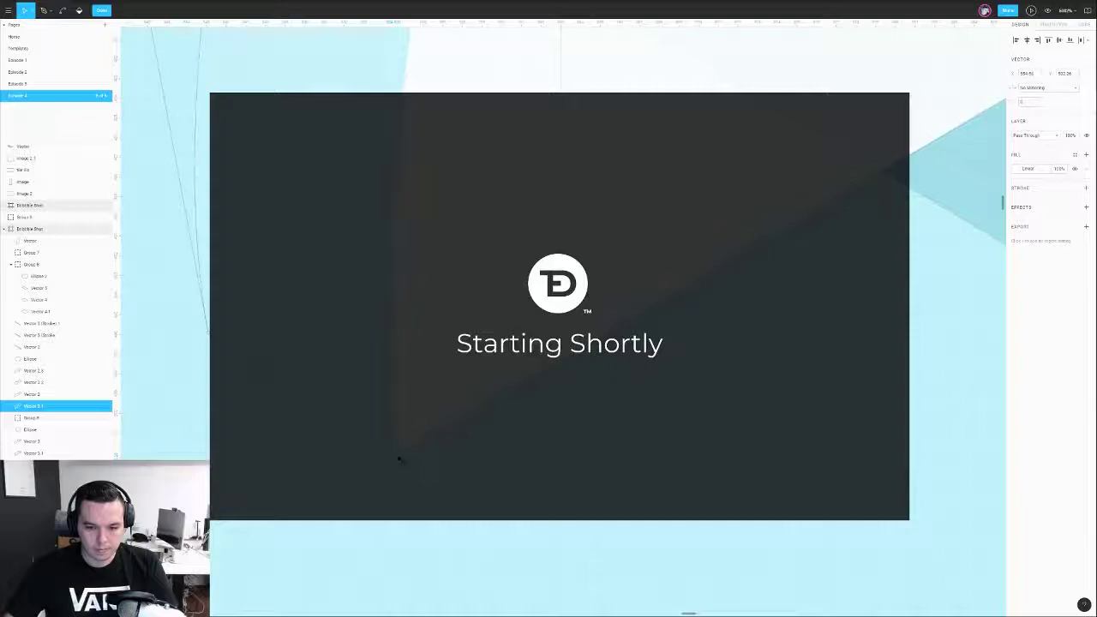
scroll(398, 460, "down", 8)
key("Escape")
key("Escape")
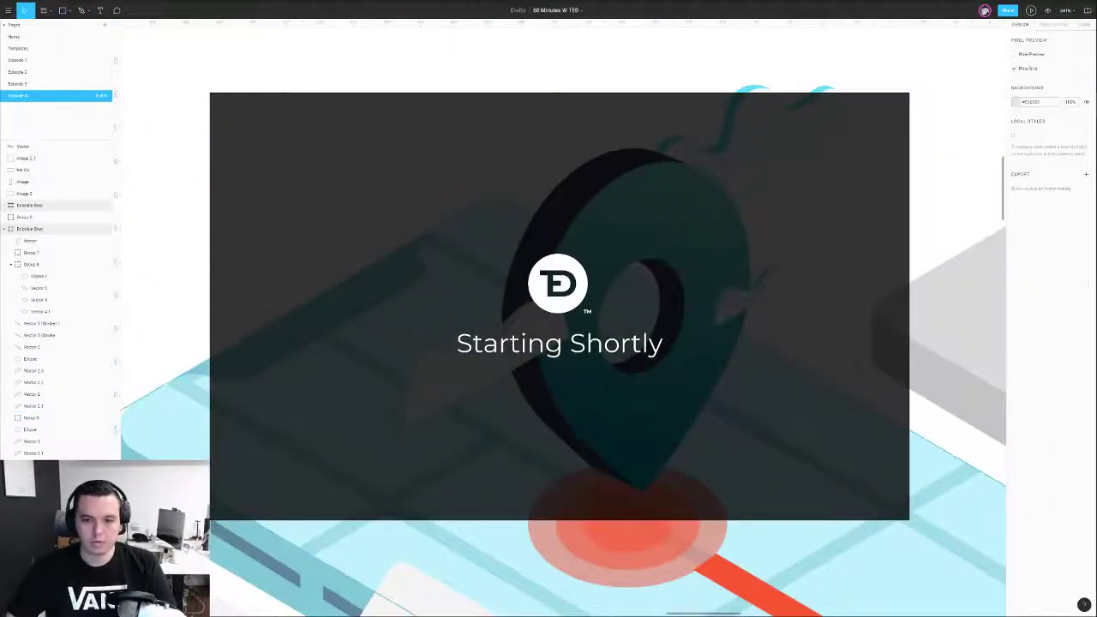
scroll(424, 273, "down", 3)
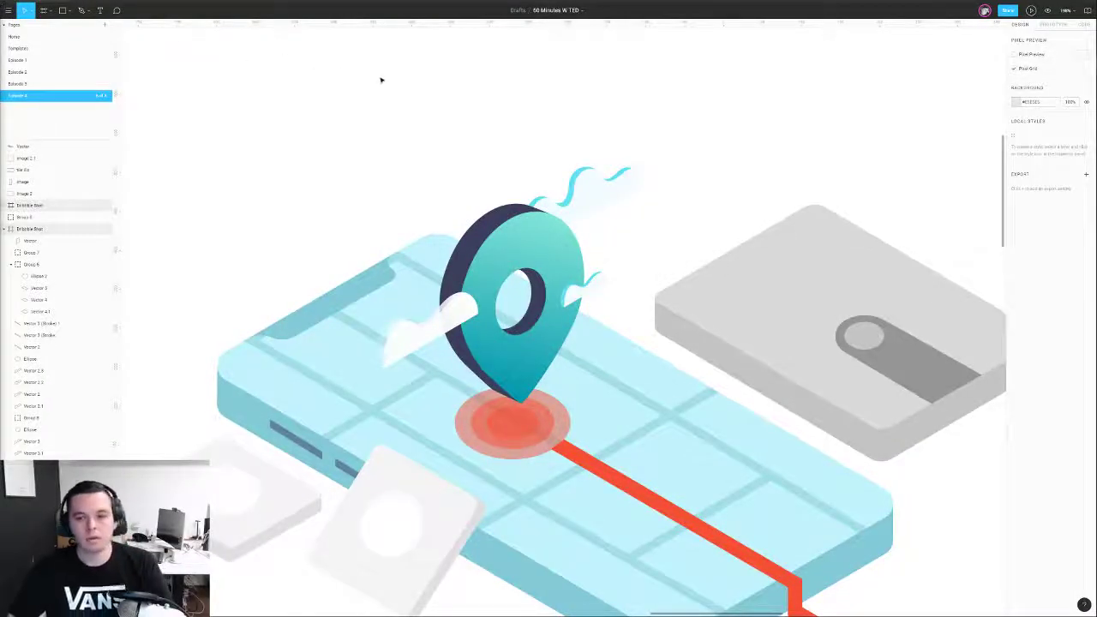
scroll(417, 112, "down", 3)
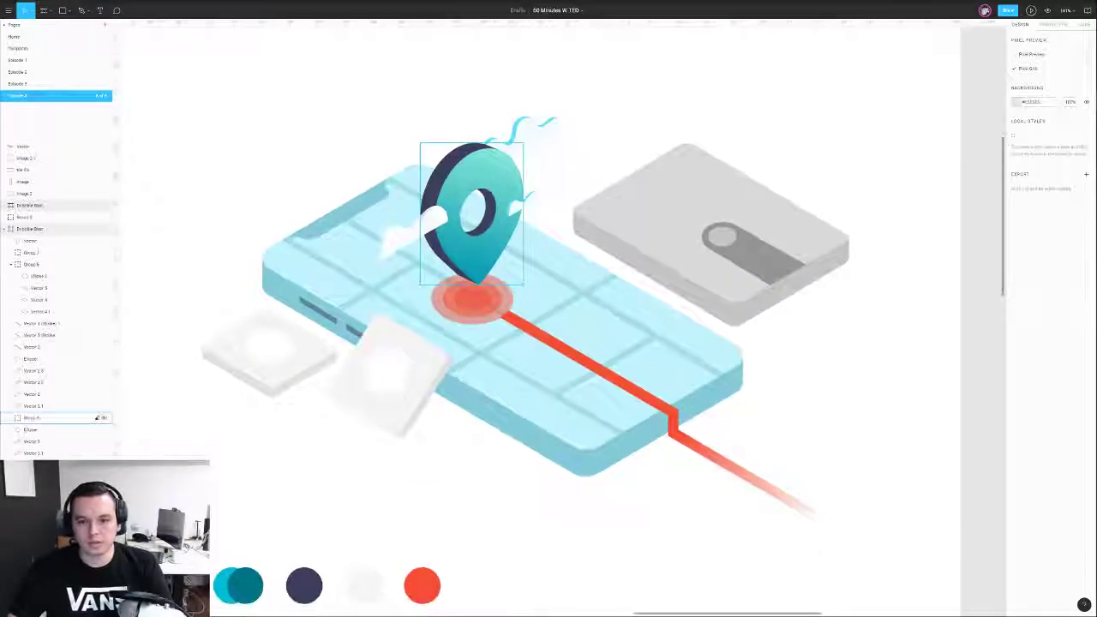
- Copy the front wave's main face properties onto the face of the small wave at the pin's opposite edge
right_click(409, 232)
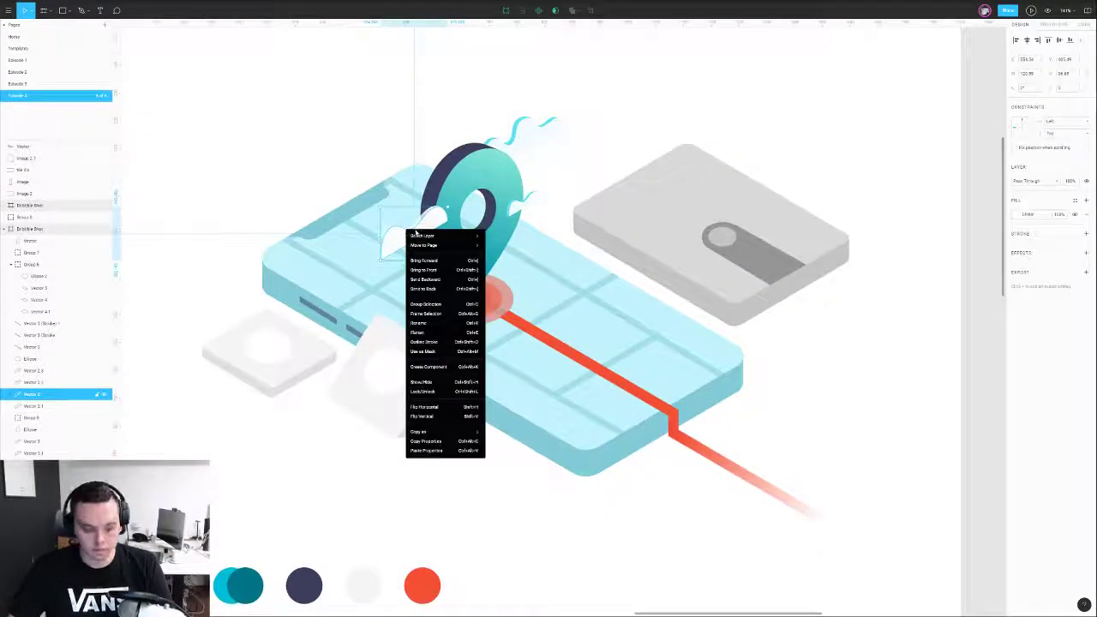
left_click(426, 440)
left_click(518, 212)
- Copy the front wave's edge gradient onto the blue edge of the small wave beside the pin
scroll(519, 212, "up", 3)
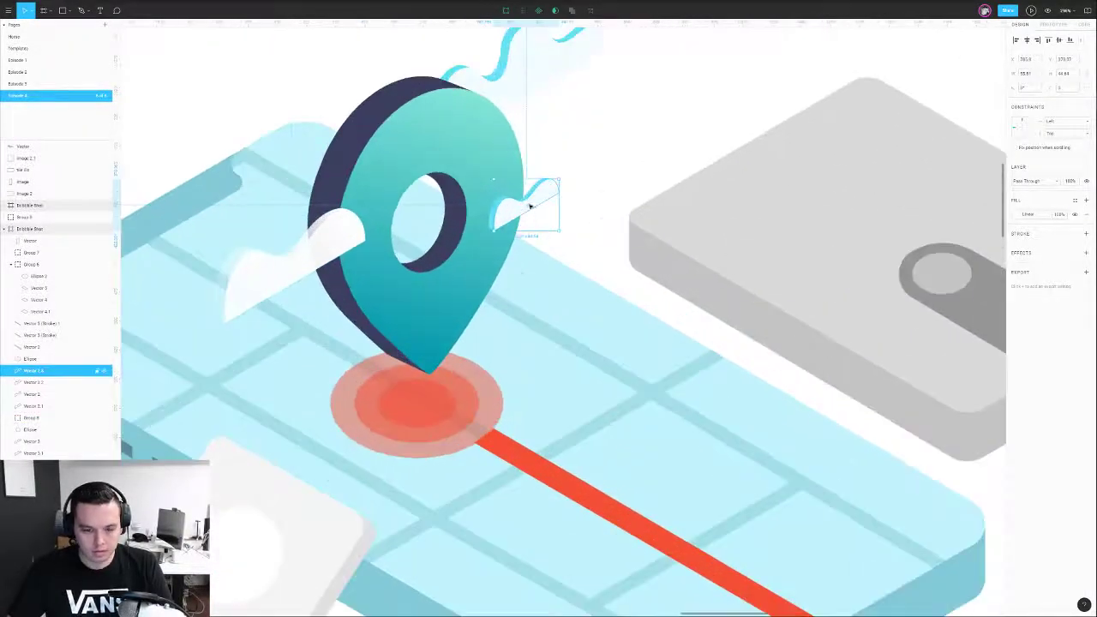
left_click(314, 235)
right_click(312, 230)
left_click(349, 452)
left_click(527, 192)
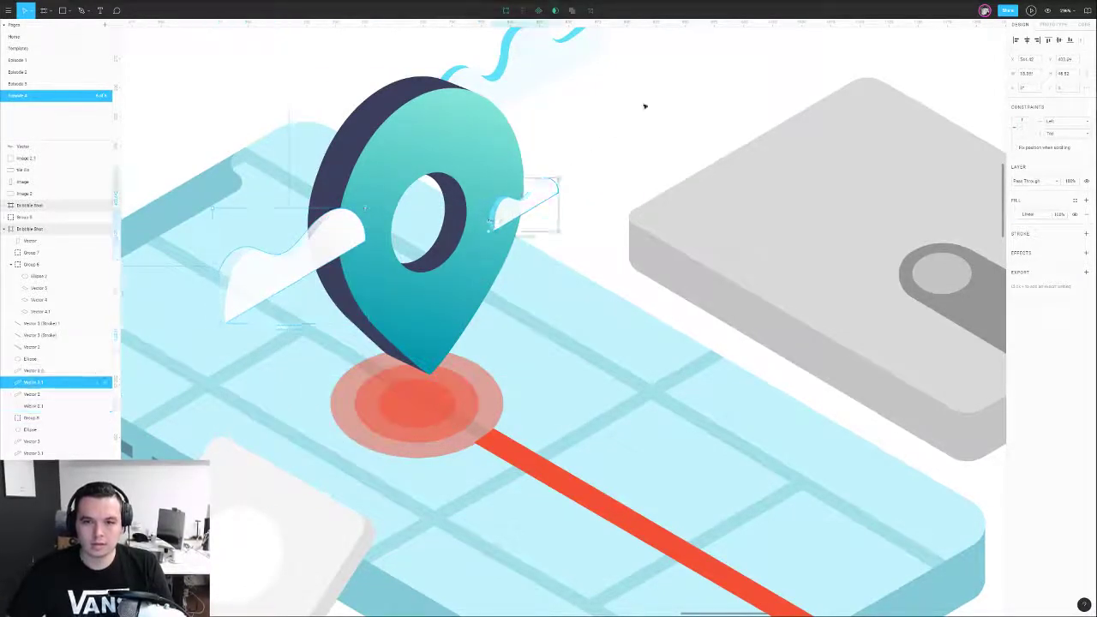
scroll(669, 171, "up", 5)
left_click(669, 171)
scroll(545, 183, "down", 2)
- Try applying the front wave's face gradient to the face of the upper wave behind the pin
left_click(314, 345)
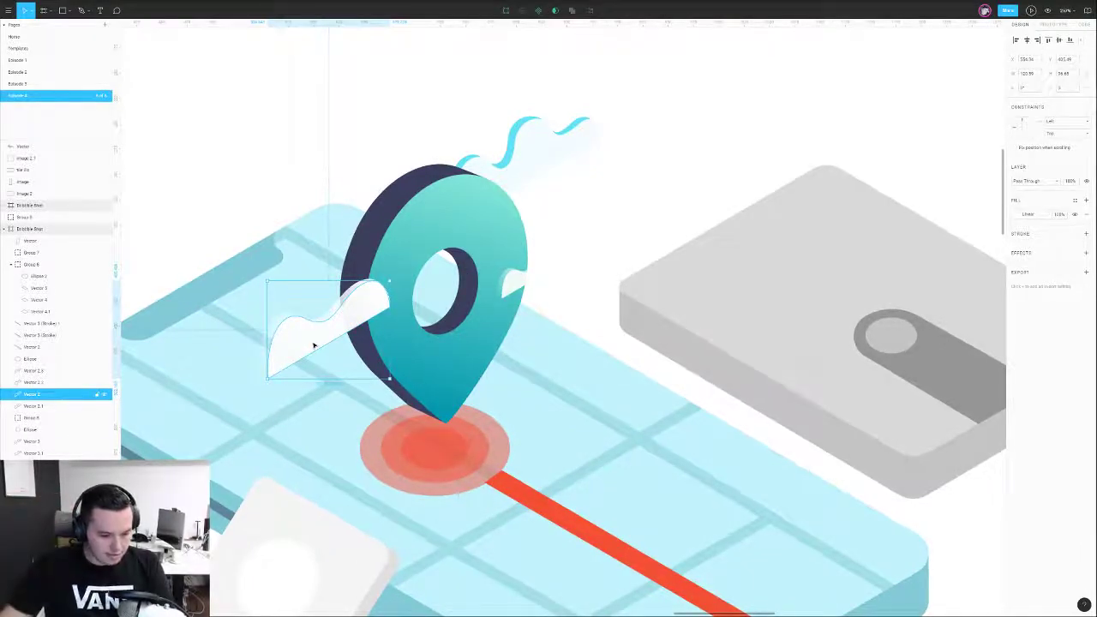
scroll(418, 88, "up", 1)
right_click(326, 337)
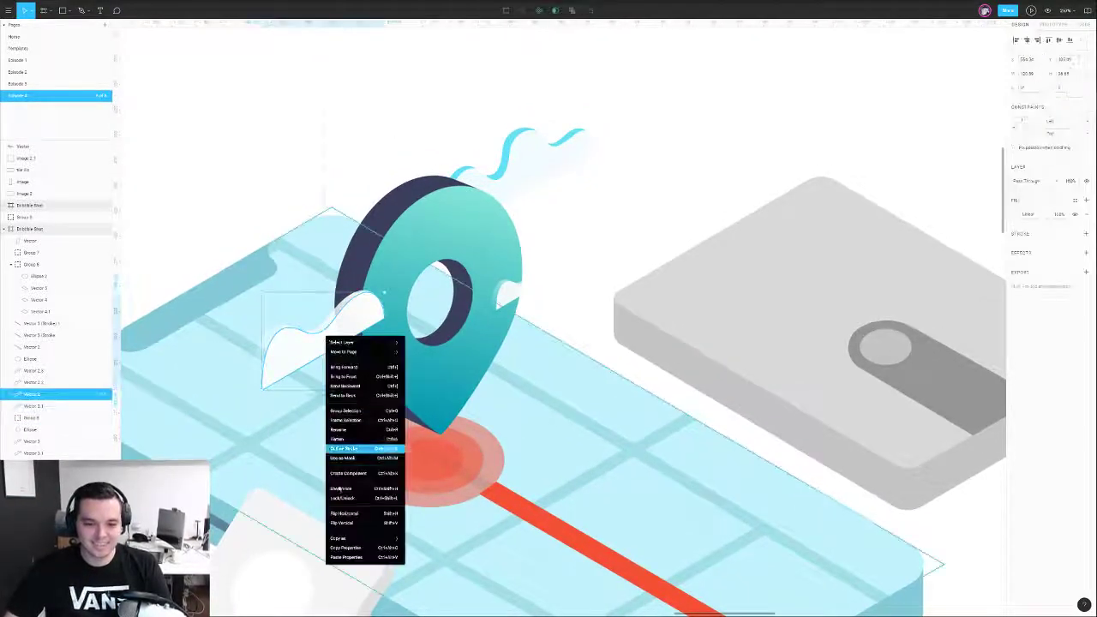
left_click(343, 548)
left_click(540, 173)
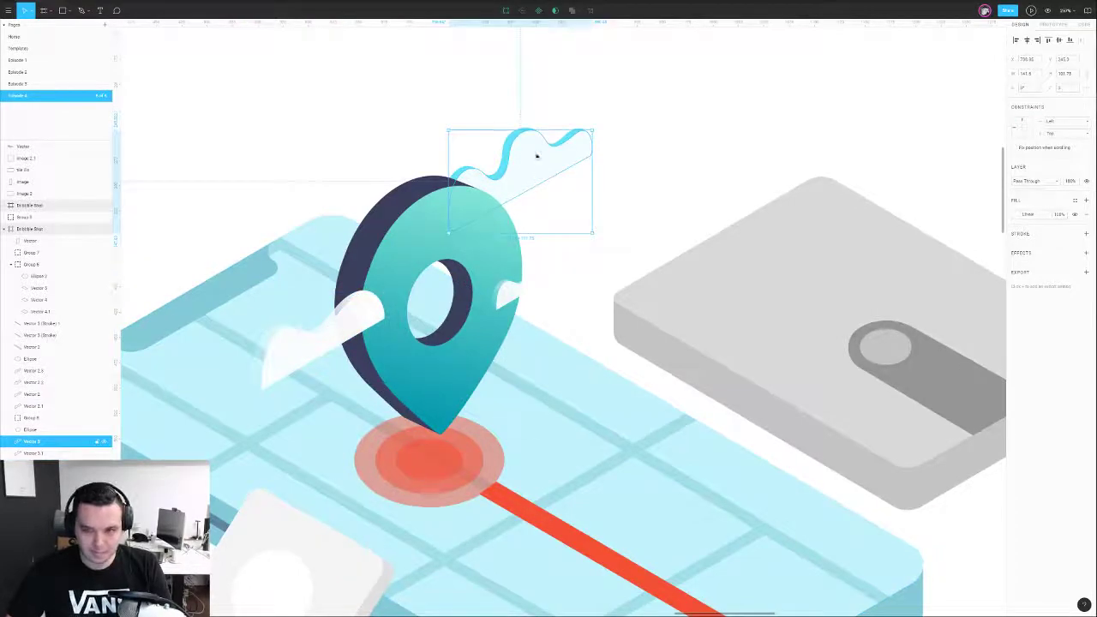
- Try applying the front wave's edge gradient to the upper wave's blue edge, and undo the pasted properties
right_click(333, 316)
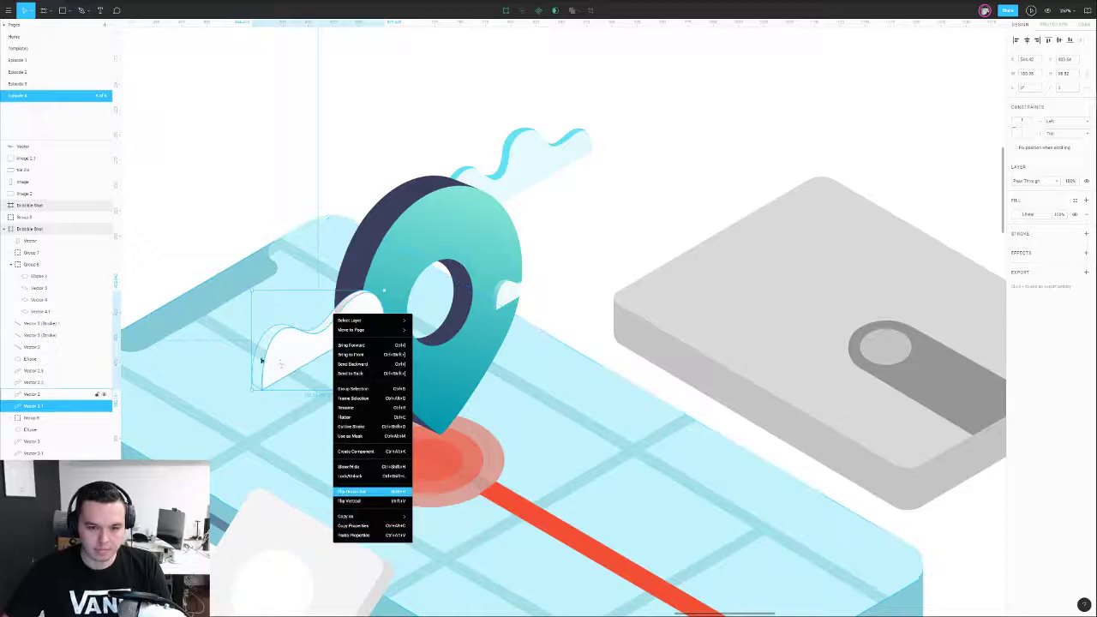
left_click(353, 491)
right_click(261, 361)
left_click(308, 557)
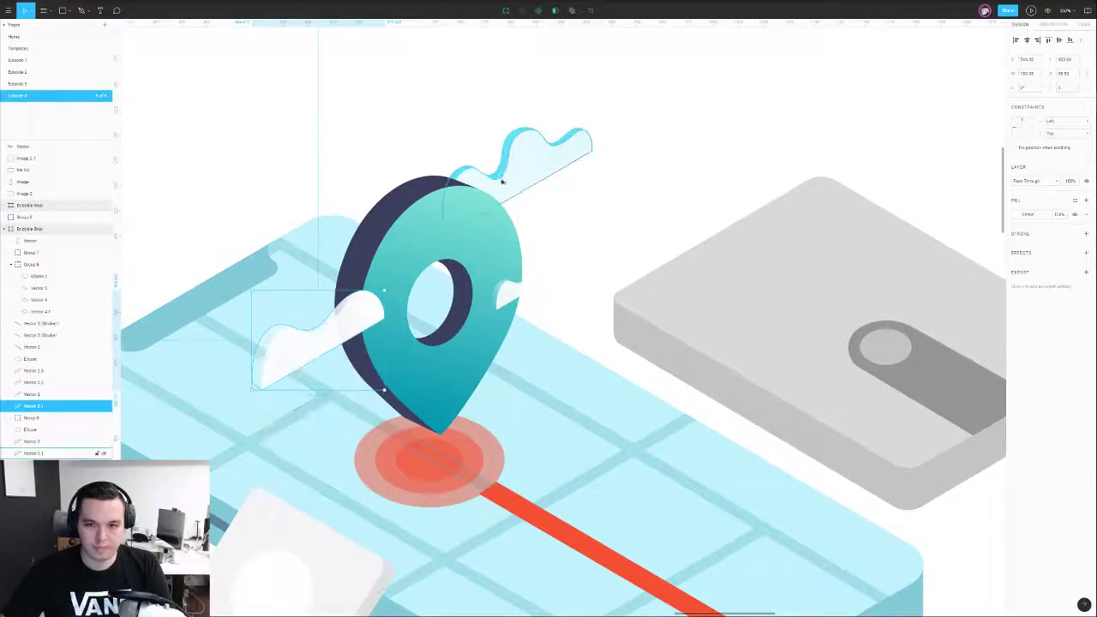
left_click(510, 142)
key("ctrl+alt+v")
left_click(558, 94)
scroll(567, 101, "up", 1)
left_click(528, 154)
key("ctrl+z")
left_click(580, 118)
left_click(536, 172)
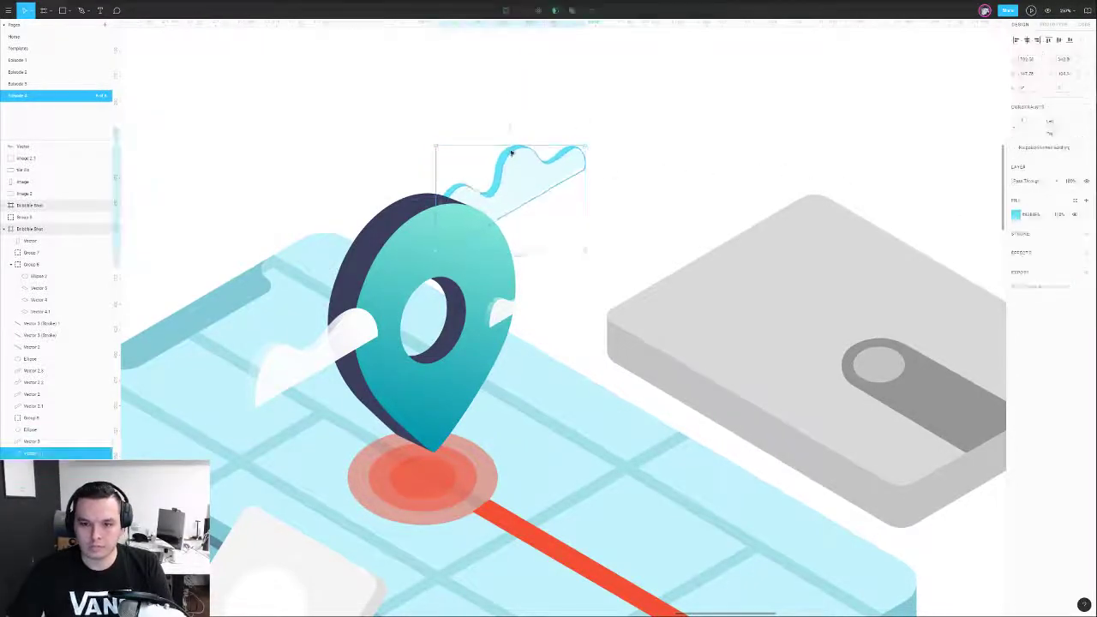
- Set the side faces of the two small tiles in front of the phone to 100% opacity
left_click(616, 164)
scroll(618, 161, "down", 3)
left_click_drag(664, 133, 681, 181)
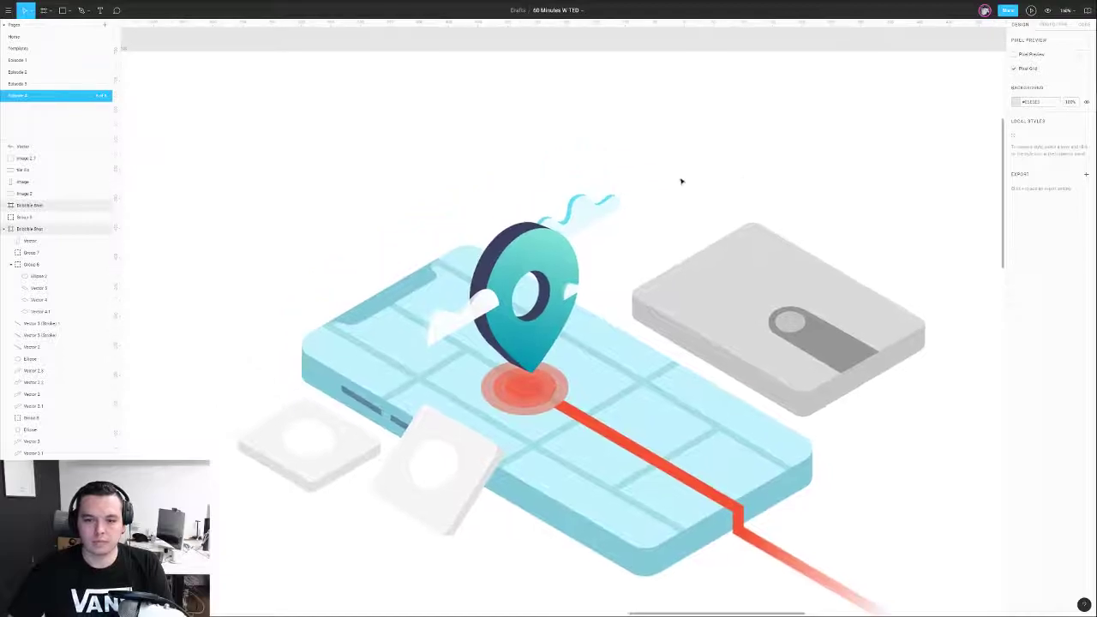
scroll(680, 180, "down", 3)
left_click_drag(596, 353, 503, 312)
left_click_drag(480, 374, 437, 379)
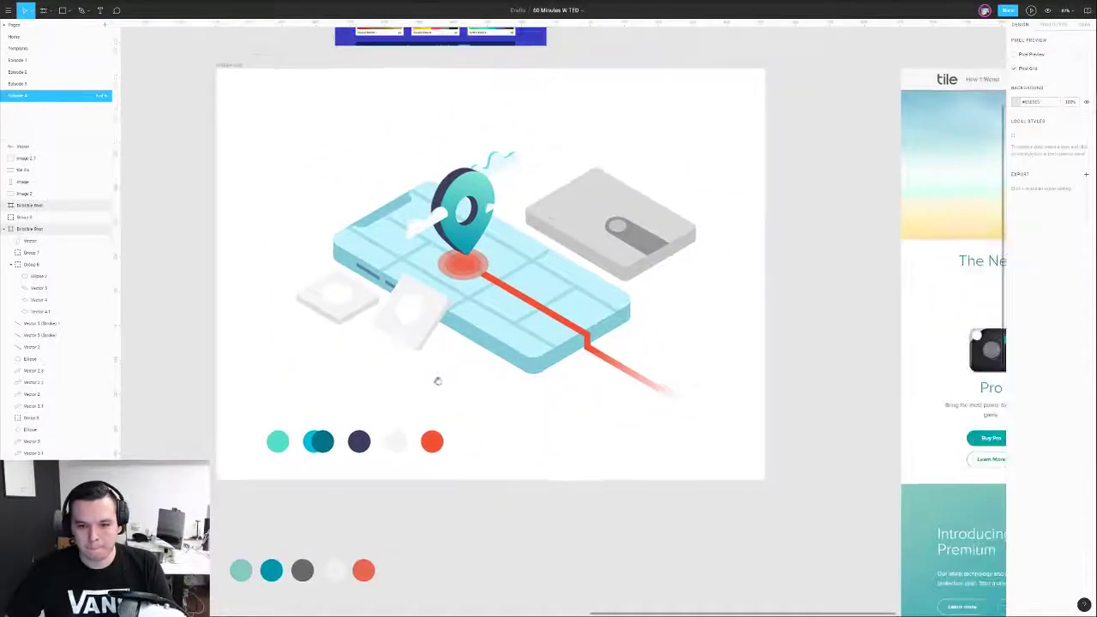
left_click(360, 316)
left_click(429, 337)
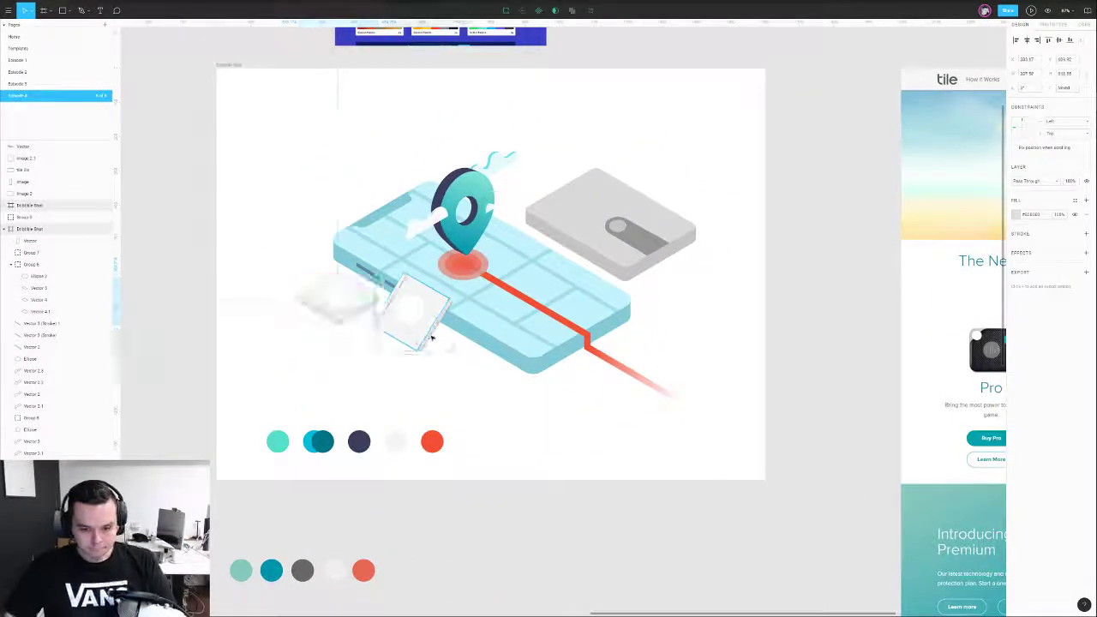
key("0")
left_click(468, 379)
scroll(350, 380, "up", 5)
scroll(362, 284, "down", 5)
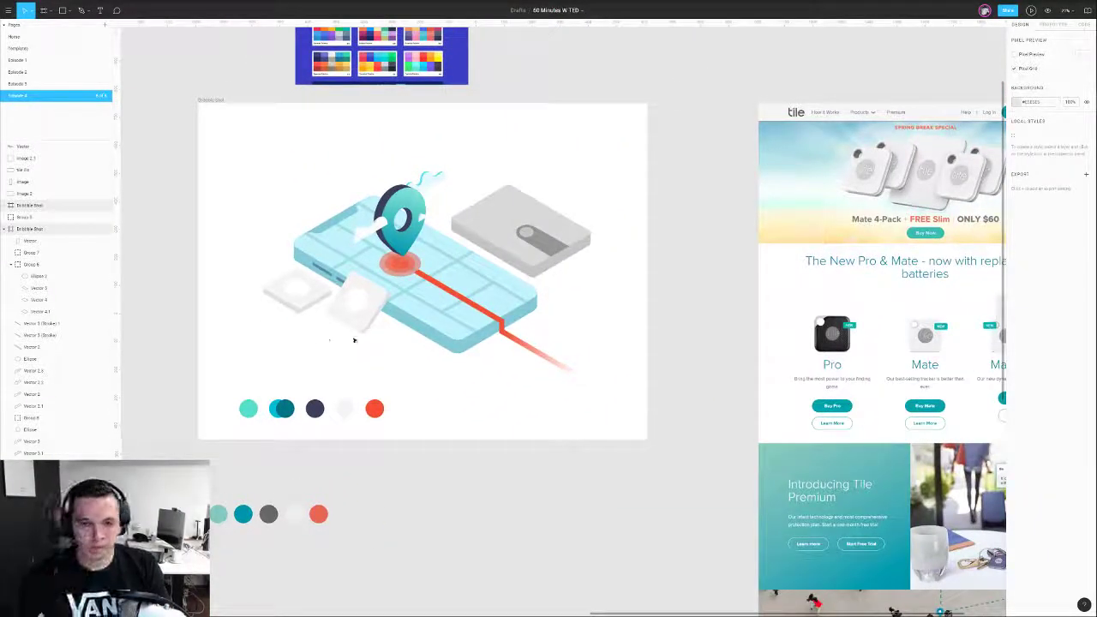
scroll(340, 341, "up", 5)
scroll(390, 290, "down", 2)
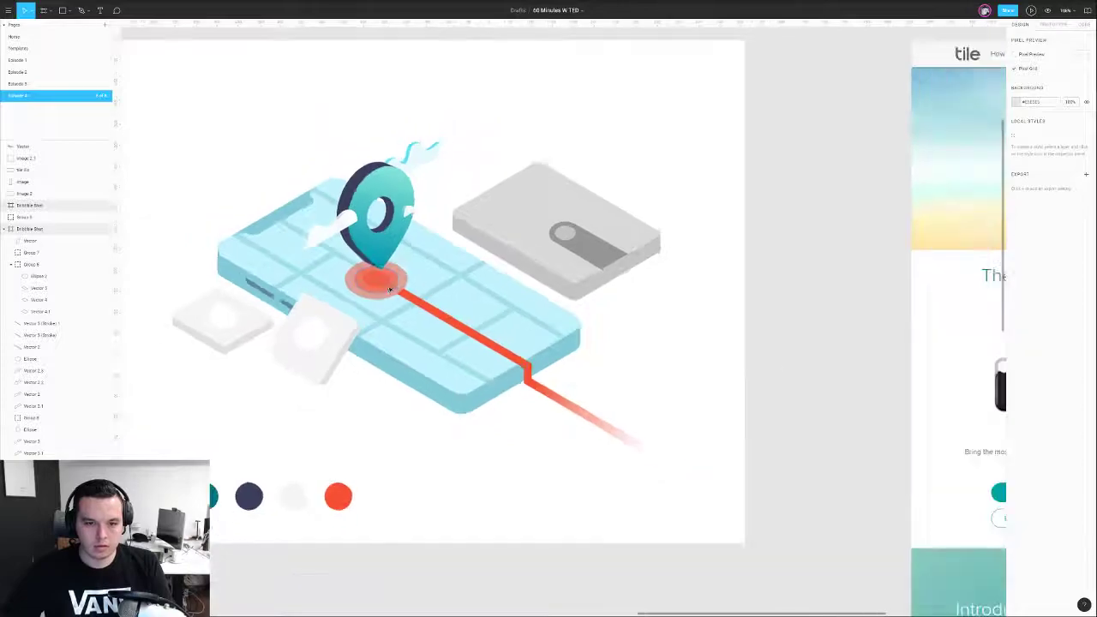
- Ungroup the shapes of the grey wallet beside the phone
left_click_drag(250, 157, 275, 143)
left_click(576, 190)
key("ctrl+shift+g")
left_click(626, 87)
scroll(634, 103, "down", 3)
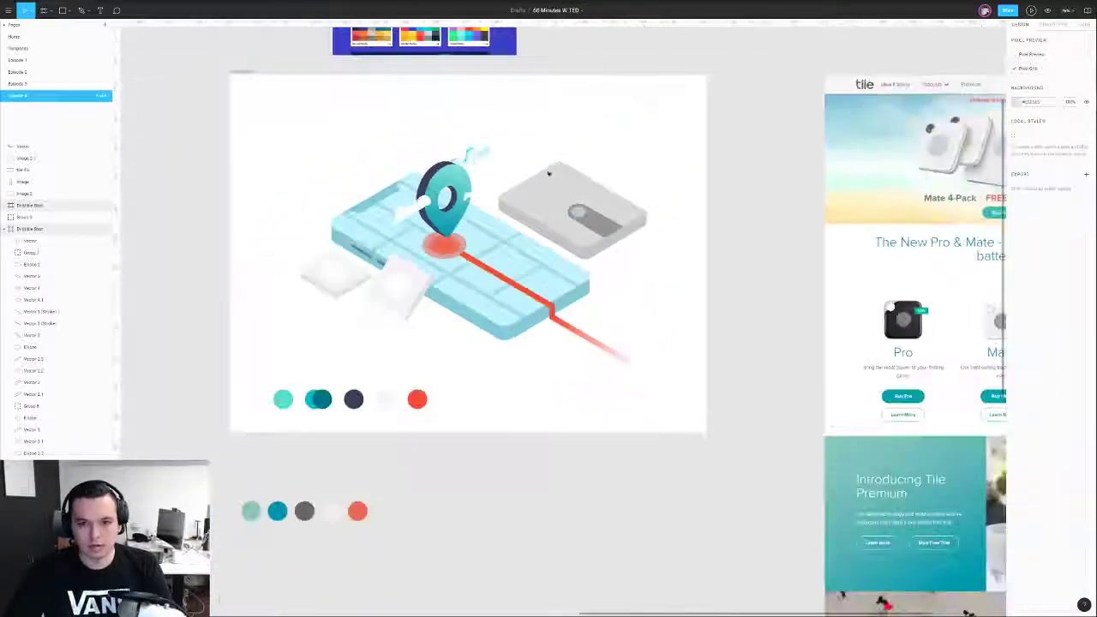
- Copy the front wave's face properties onto the face of the upper wave behind the pin
scroll(508, 173, "up", 6)
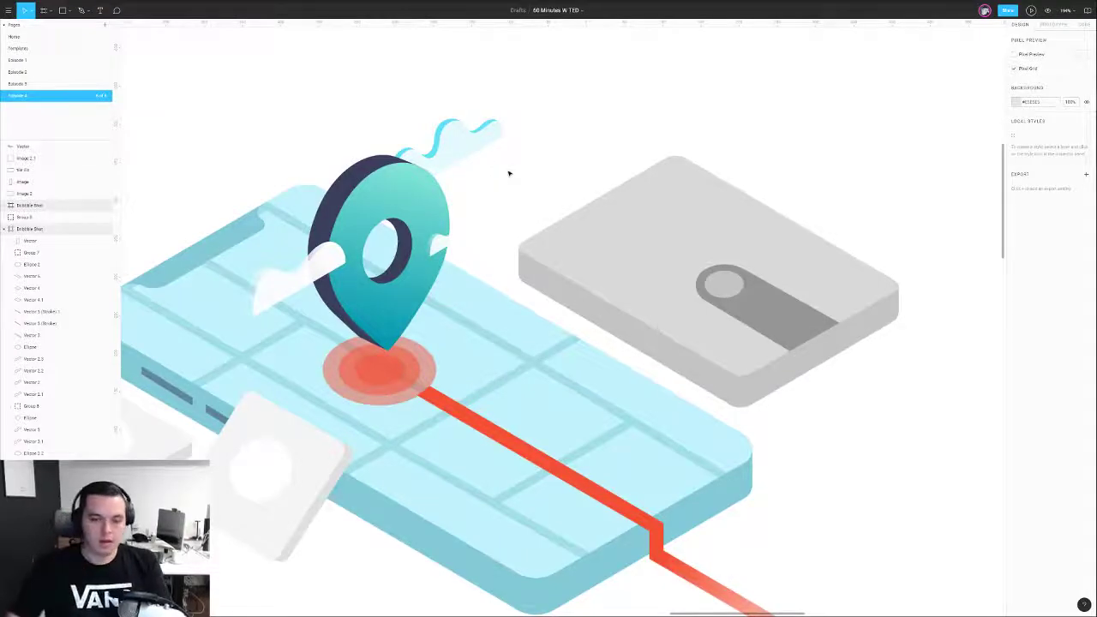
scroll(508, 173, "down", 6)
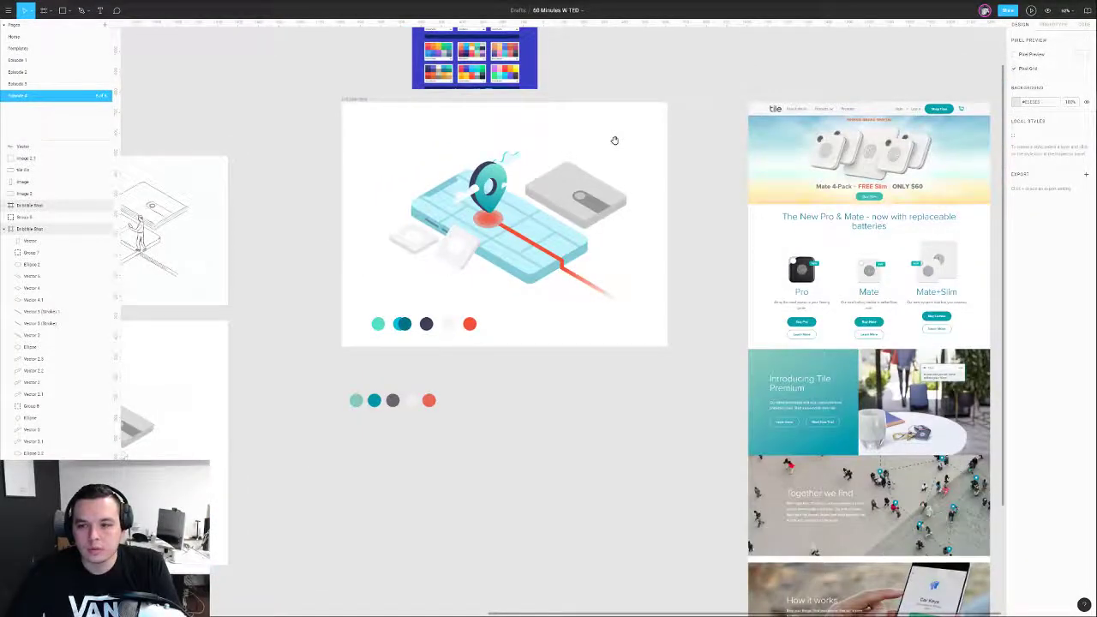
left_click_drag(617, 140, 577, 146)
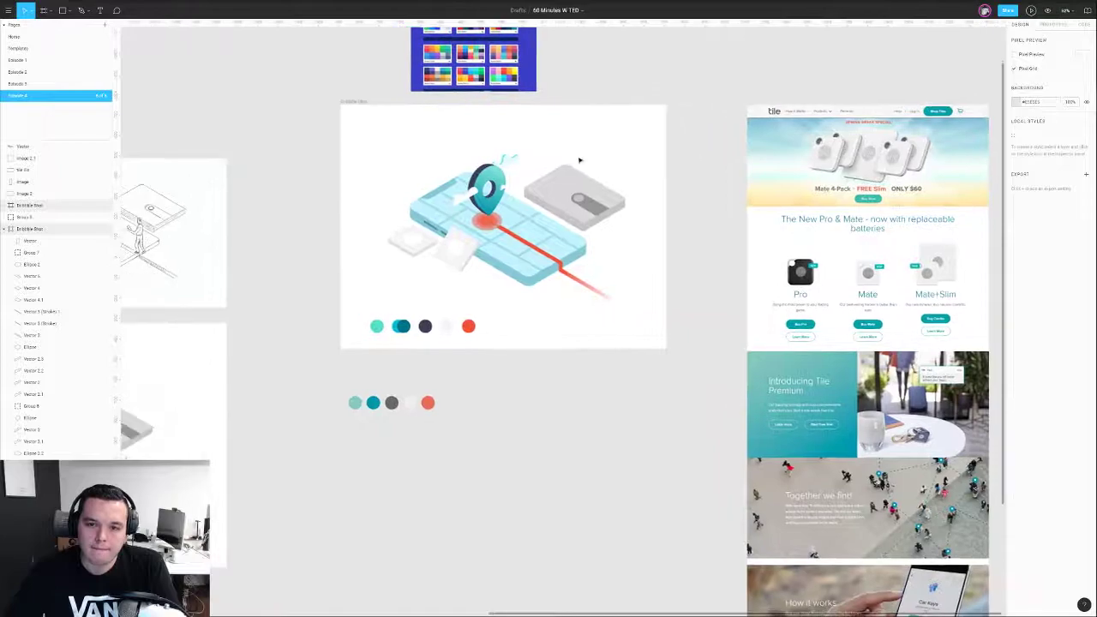
scroll(583, 152, "up", 5)
right_click(375, 238)
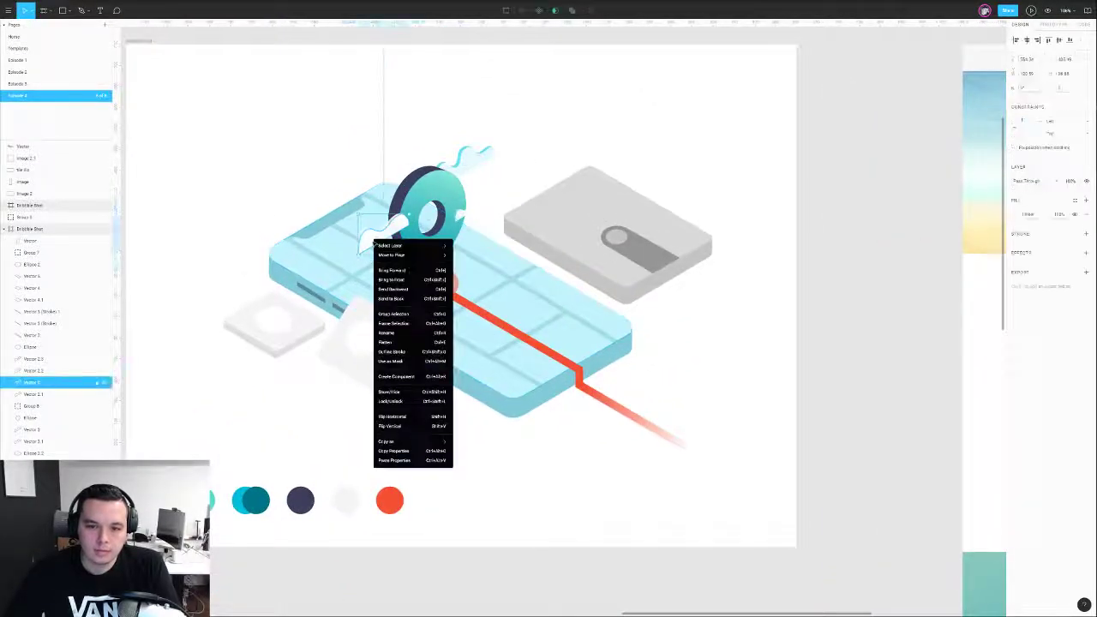
left_click(403, 452)
left_click(467, 168)
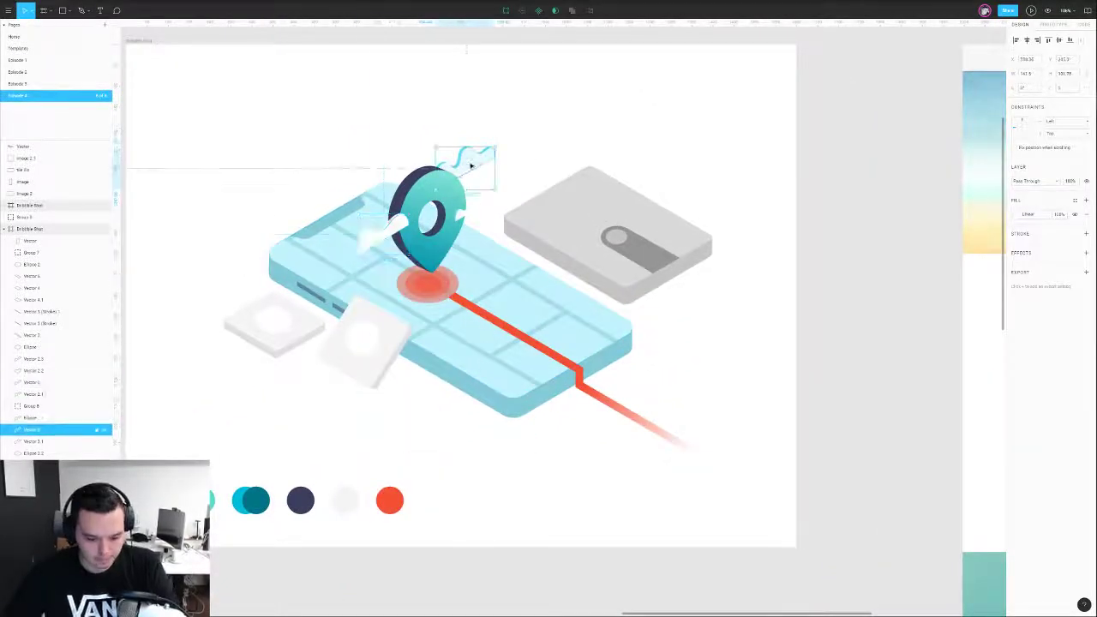
left_click(463, 107)
- Copy the front wave's edge properties onto the blue edge of the upper wave
left_click(360, 242)
right_click(360, 241)
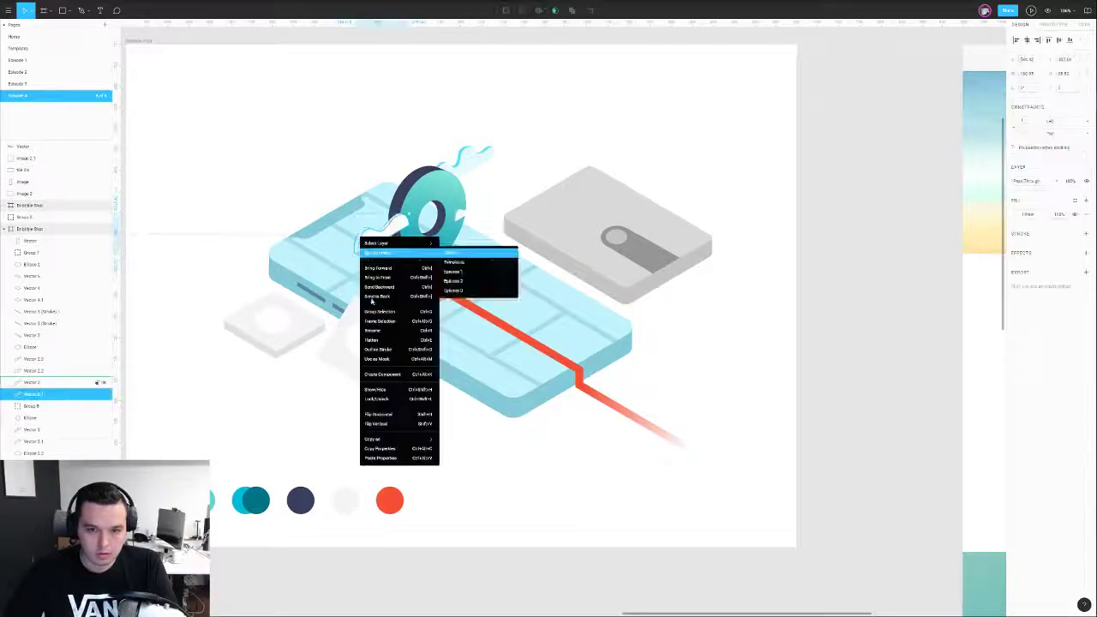
left_click(388, 453)
left_click(463, 161)
key("ctrl+alt+v")
- Group the upper wave's face and edge together
left_click_drag(481, 96, 502, 177)
key("ctrl+g")
left_click(522, 127)
left_click_drag(486, 104, 596, 99)
scroll(333, 351, "down", 2)
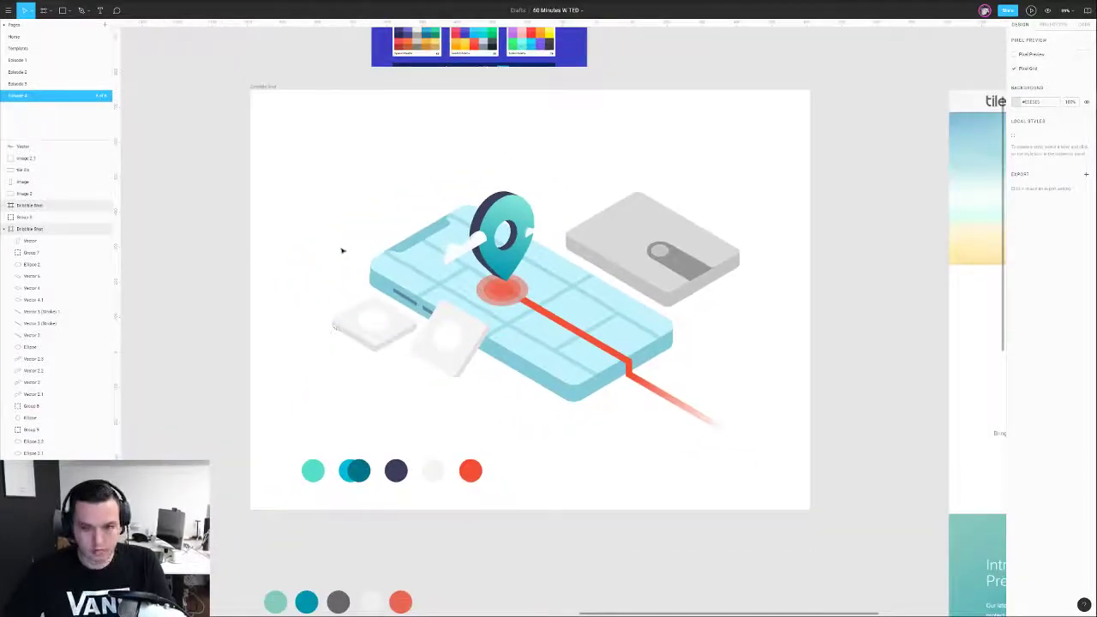
- Change the illustration frame's background to a very light grey
left_click(262, 87)
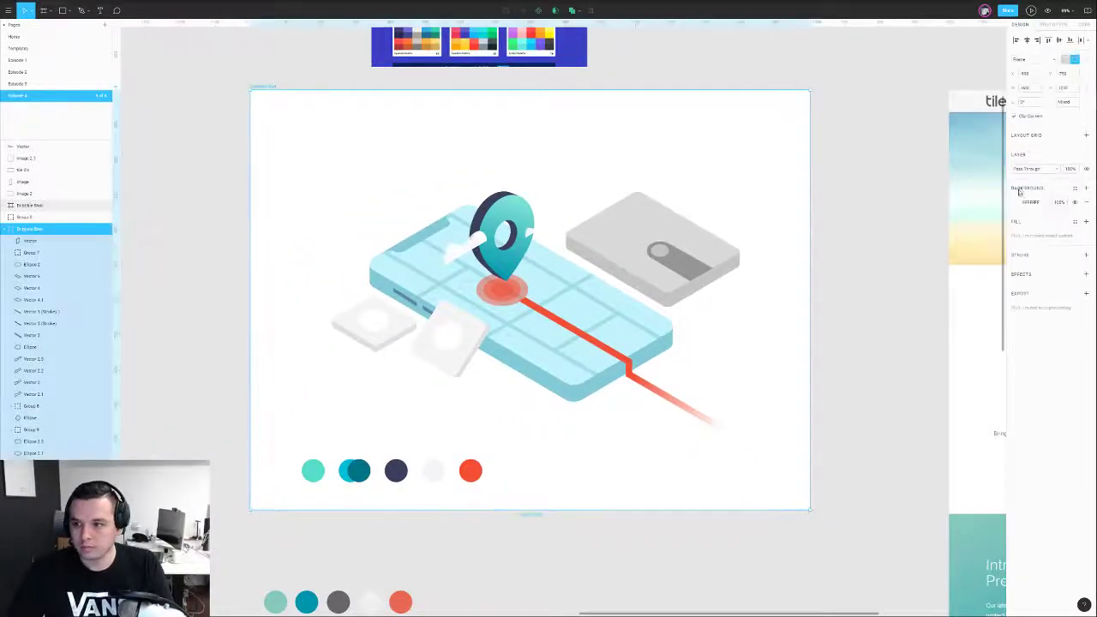
left_click(1017, 201)
left_click_drag(919, 213, 913, 215)
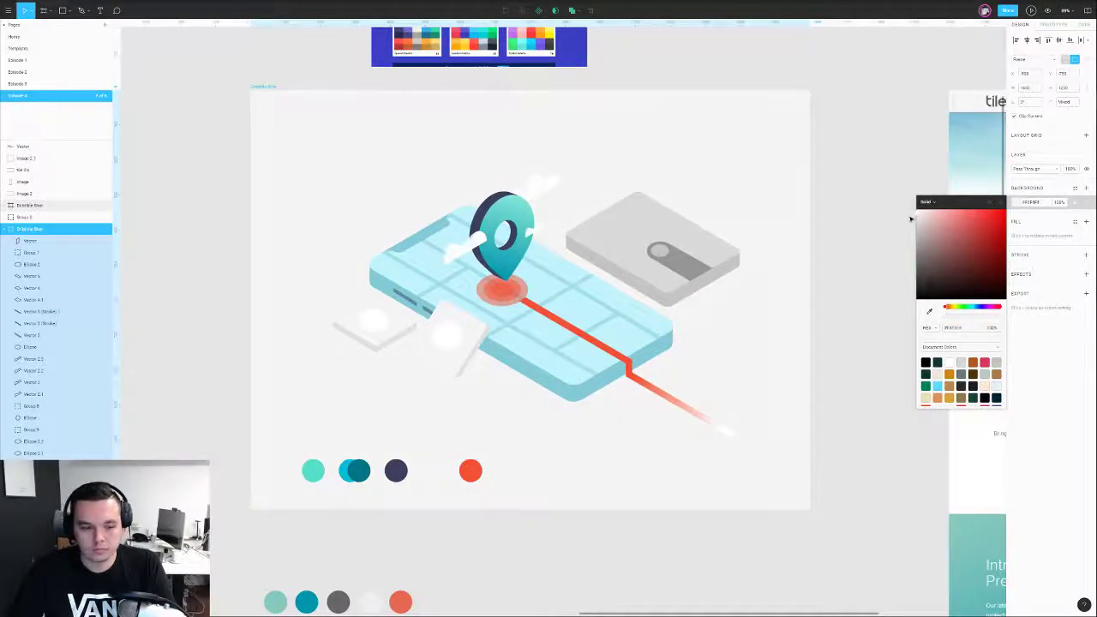
scroll(768, 257, "down", 1)
- Adjust the gradient on the route's outer segment so its tail fades out into the grey background
left_click(703, 415)
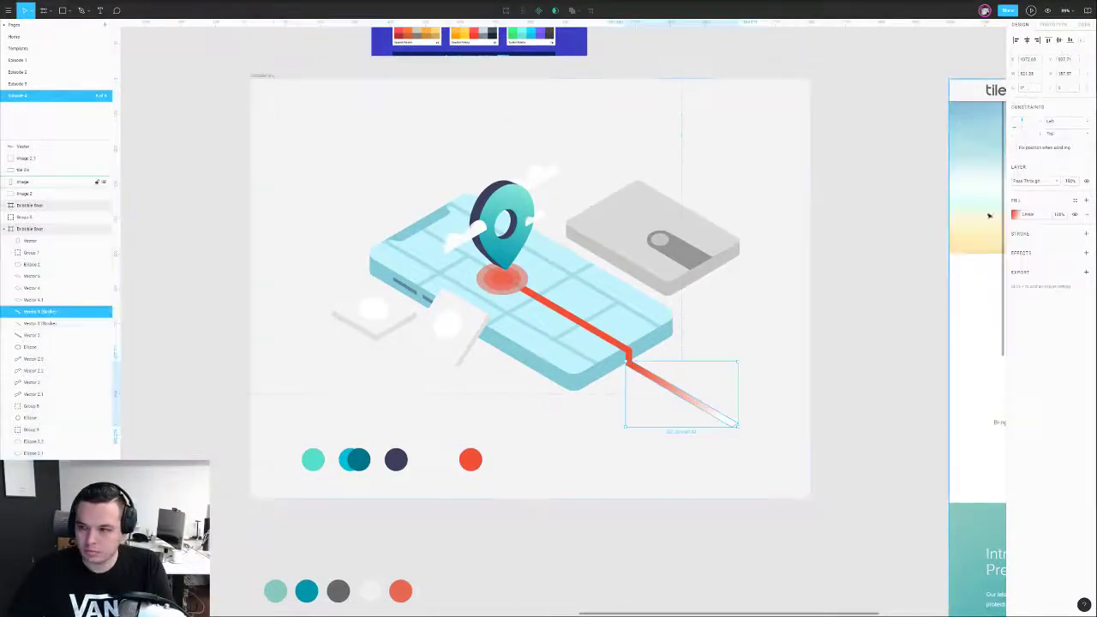
left_click(725, 415)
left_click_drag(724, 419, 744, 425)
left_click(756, 369)
scroll(698, 325, "right", 1)
scroll(583, 356, "up", 1)
scroll(580, 354, "up", 1)
- Duplicate the red route segment on the phone, place the copy beneath the original and shift it slightly down
left_click(562, 328)
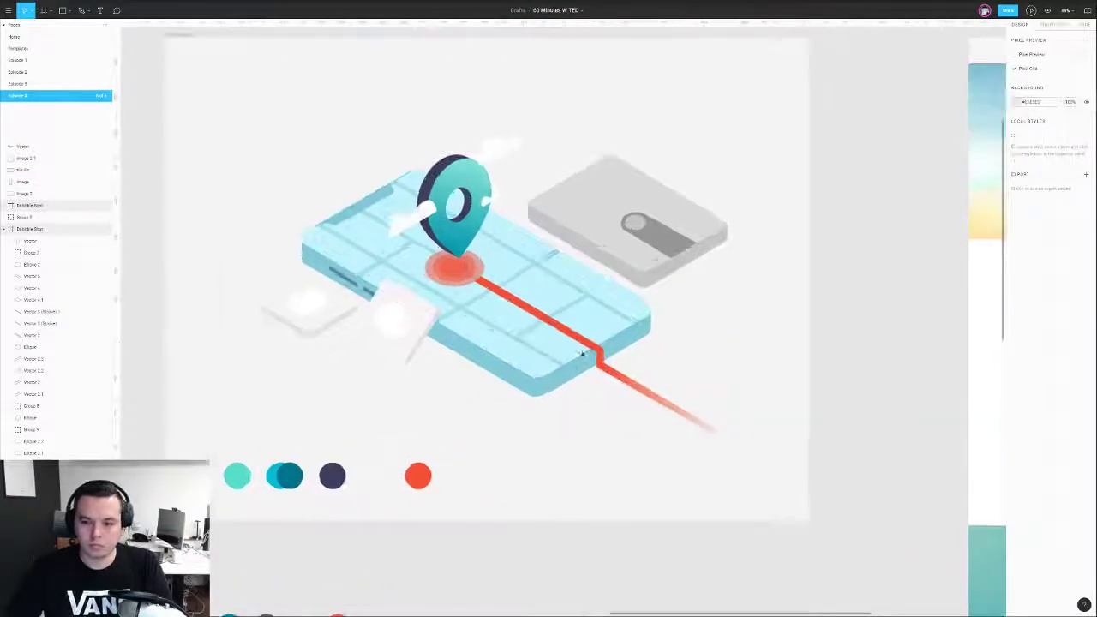
key("ctrl+c")
key("ctrl+v")
key("ctrl+[")
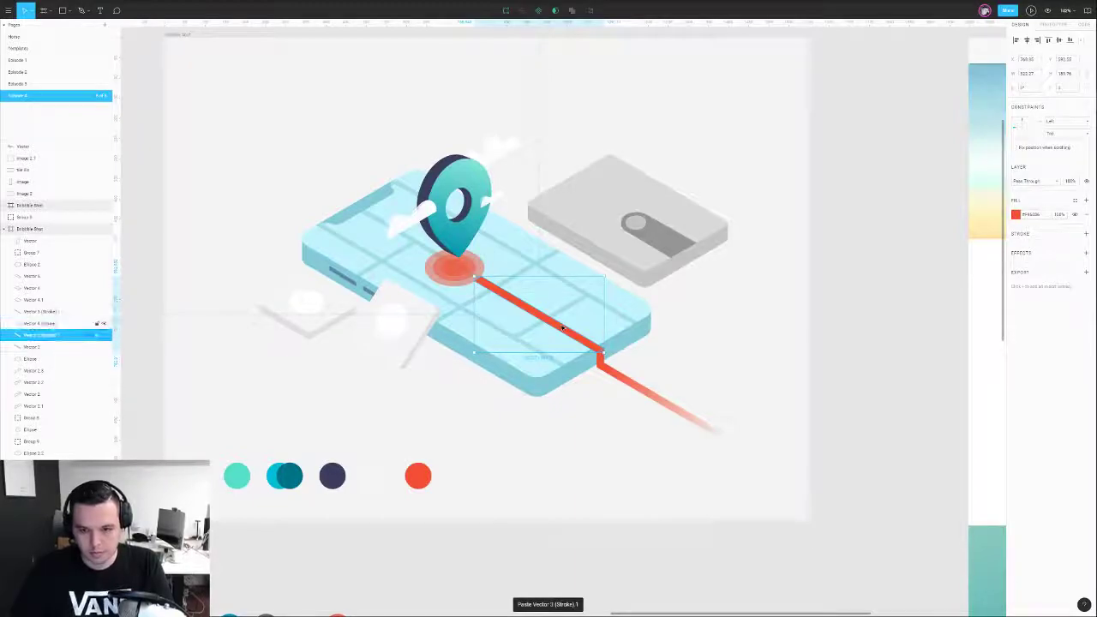
key("shift+Down")
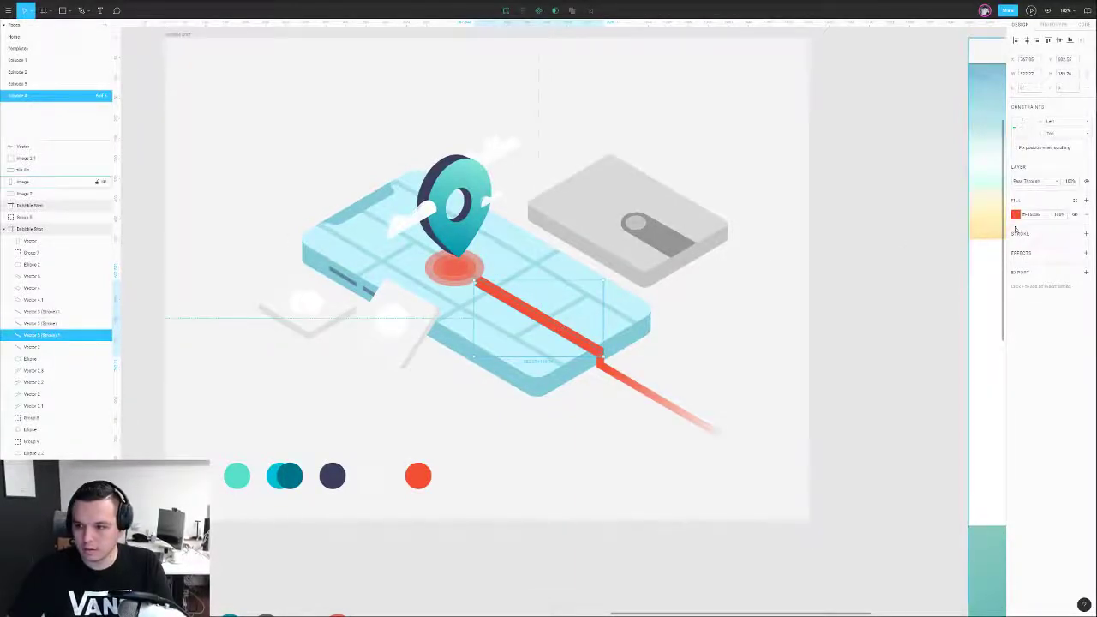
- Fill the duplicated route segment with the palette's dark navy and set its opacity to 20%
key("i")
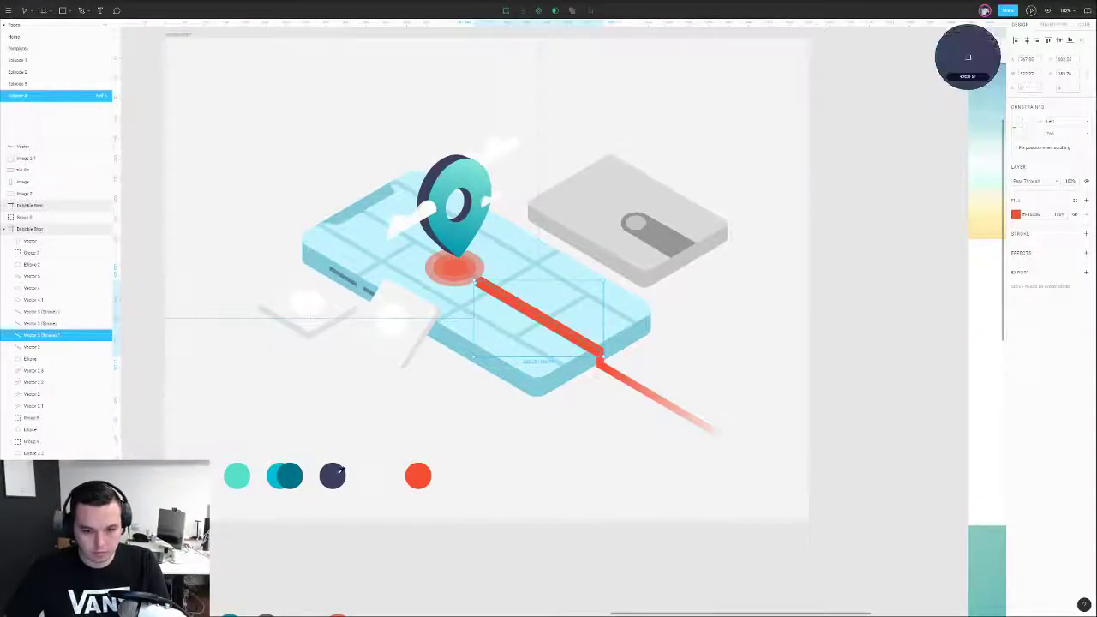
left_click(332, 476)
key("2")
- Set the outer red circle under the pin to 100% opacity
scroll(484, 292, "up", 2)
scroll(484, 292, "up", 5)
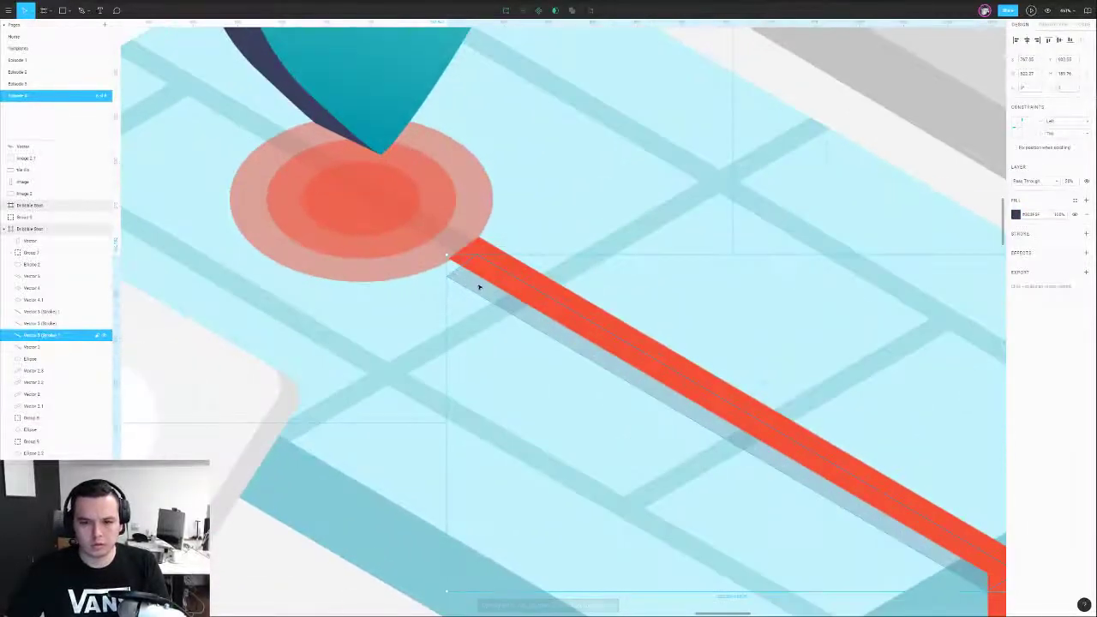
left_click(460, 222)
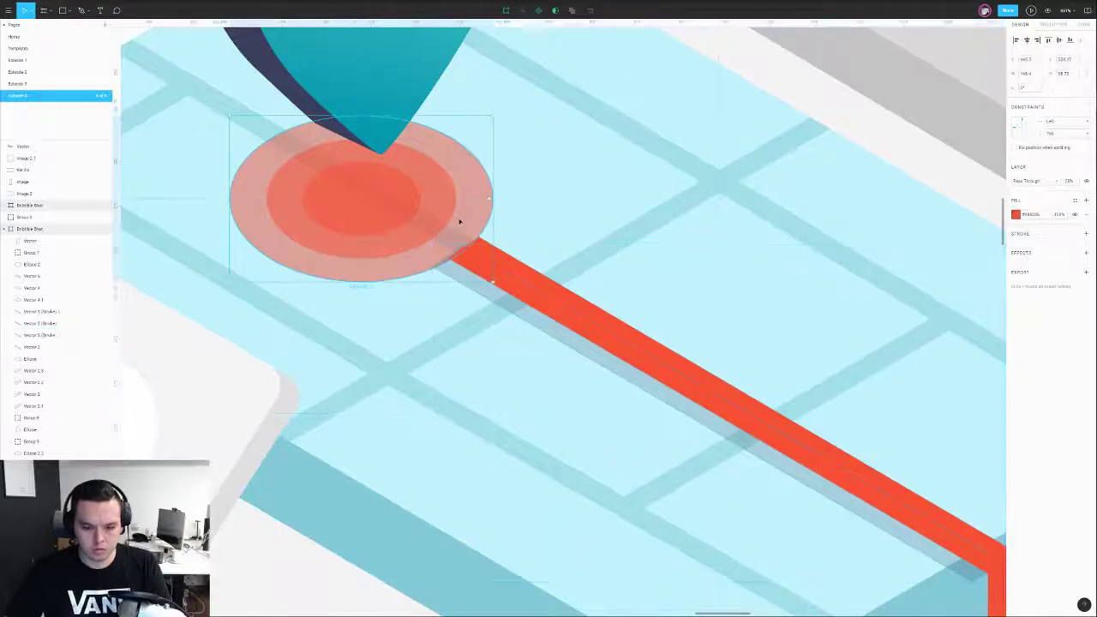
key("0")
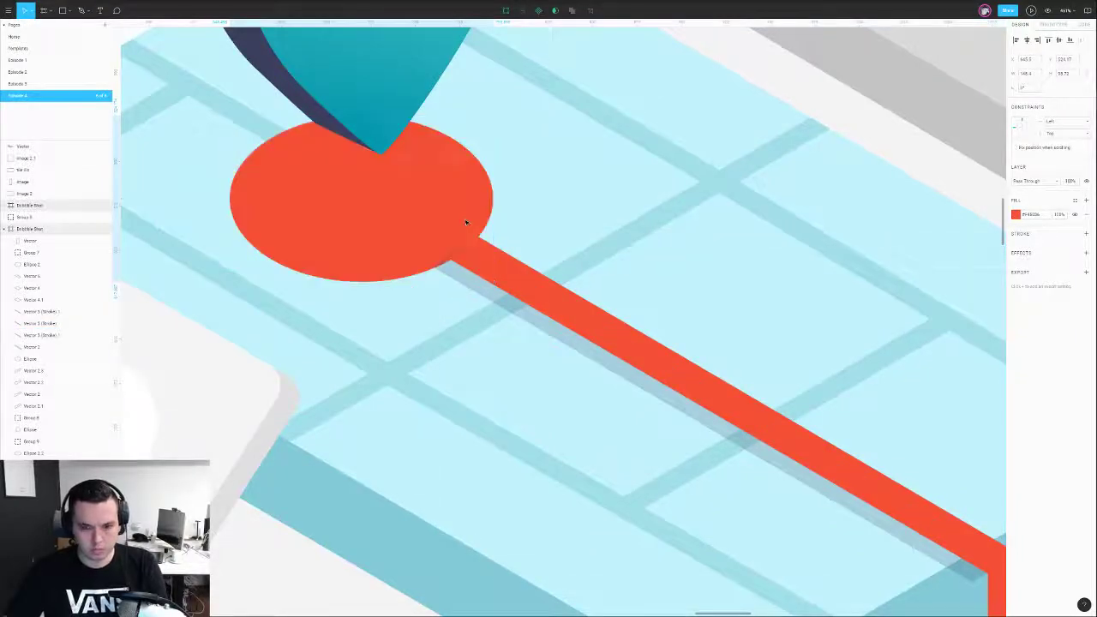
- Send the route's navy shadow backward in the layer order, behind the red circle
left_click(459, 272)
key("ctrl+bracketleft")
key("ctrl+bracketleft")
key("ctrl+bracketleft")
key("ctrl+bracketleft")
key("ctrl+bracketleft")
key("ctrl+bracketleft")
key("ctrl+bracketleft")
key("ctrl+bracketleft")
key("ctrl+bracketleft")
key("ctrl+bracketleft")
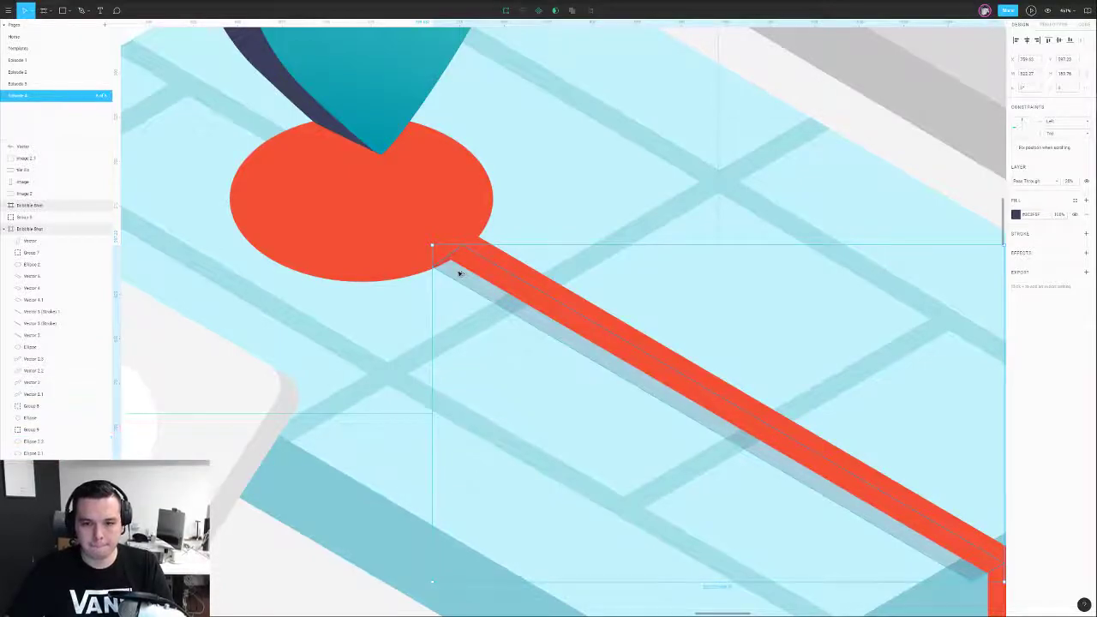
- Place a copy of the red circle slightly below the original and union it with the route's shadow
scroll(459, 273, "down", 5)
left_click(437, 273)
left_click(436, 277)
key("ctrl+v")
left_click_drag(436, 277, 438, 280)
left_click(473, 283, "shift")
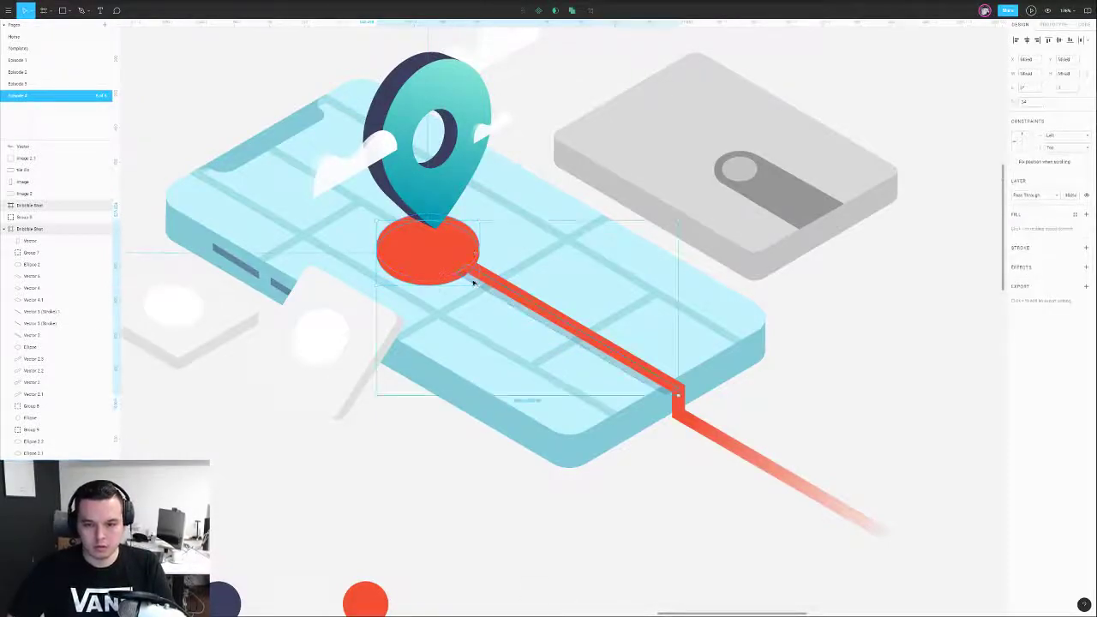
left_click(570, 11)
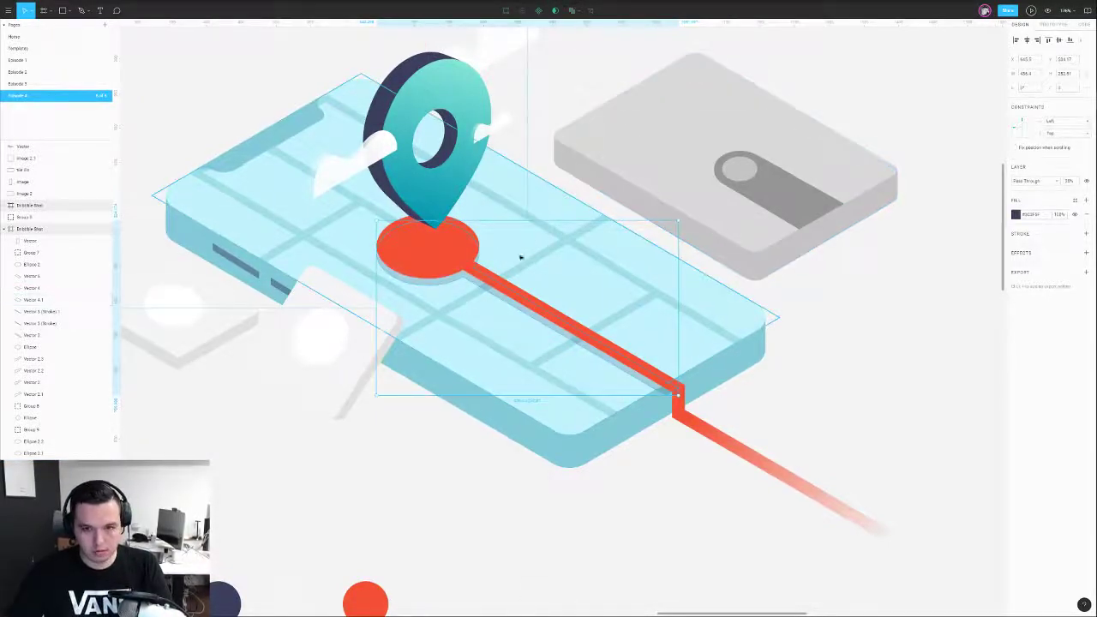
- Duplicate the route's vertical segment slightly down-left on the phone's edge and paste the route shadow's navy style onto the copy
left_click(897, 288)
scroll(585, 257, "up", 10)
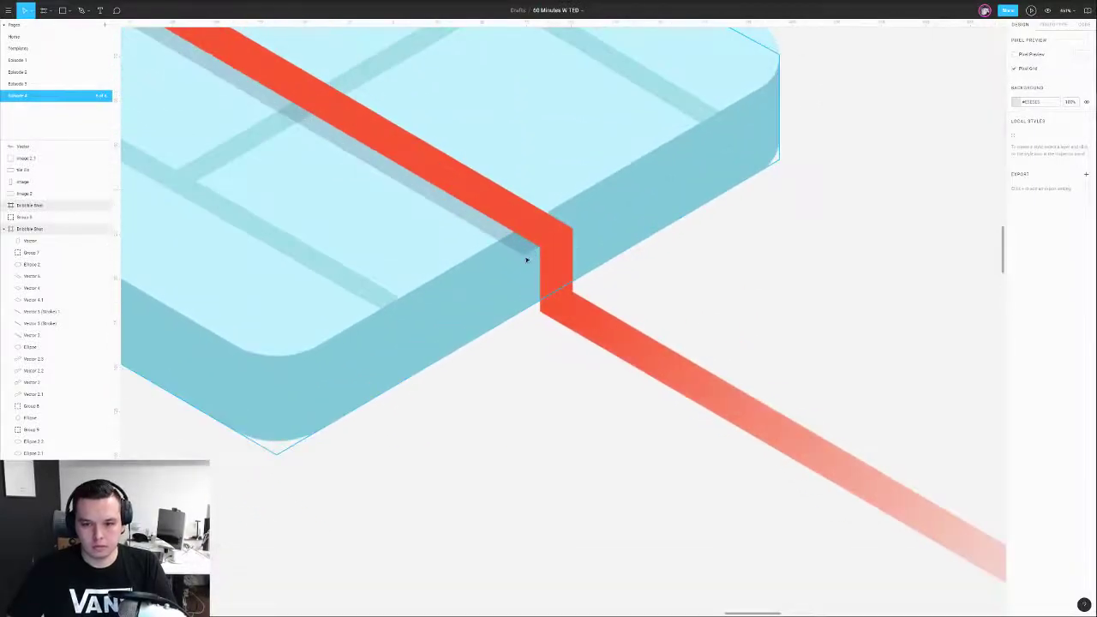
left_click_drag(548, 258, 545, 274)
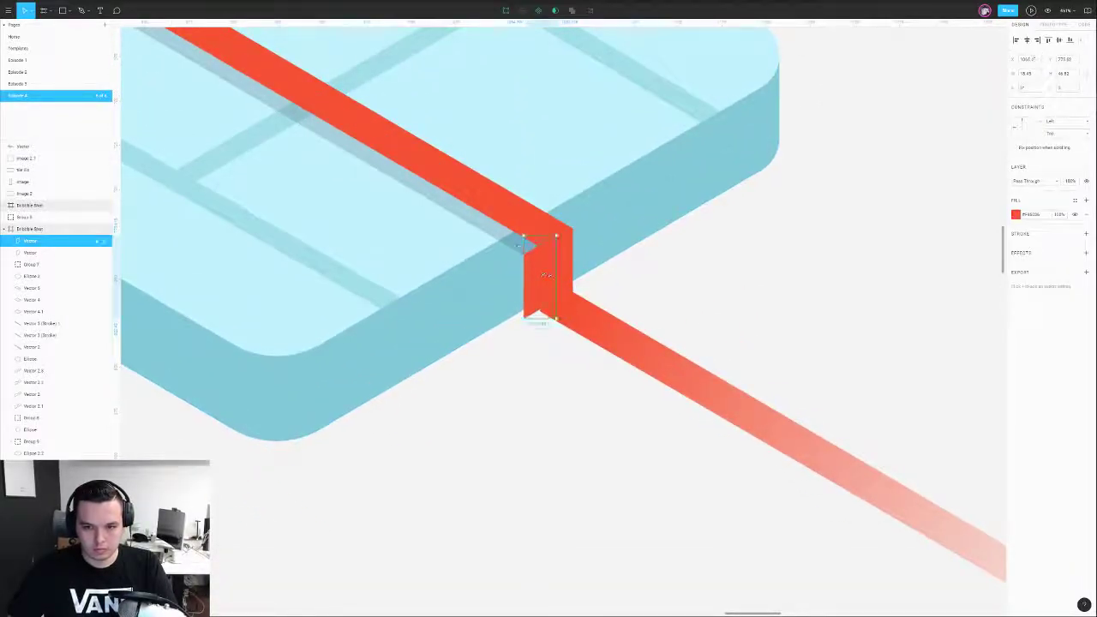
right_click(514, 233)
left_click(548, 450)
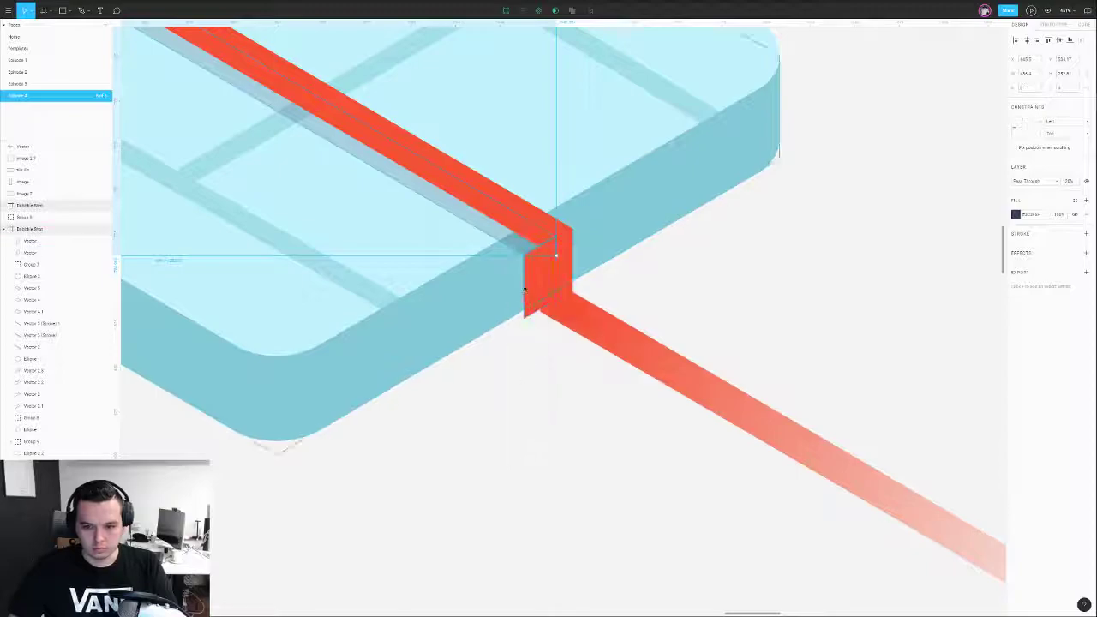
left_click(525, 287)
key("ctrl+alt+v")
left_click(551, 360)
- Union the vertical segment's shadow with the existing route and circle shadow
left_click(531, 281)
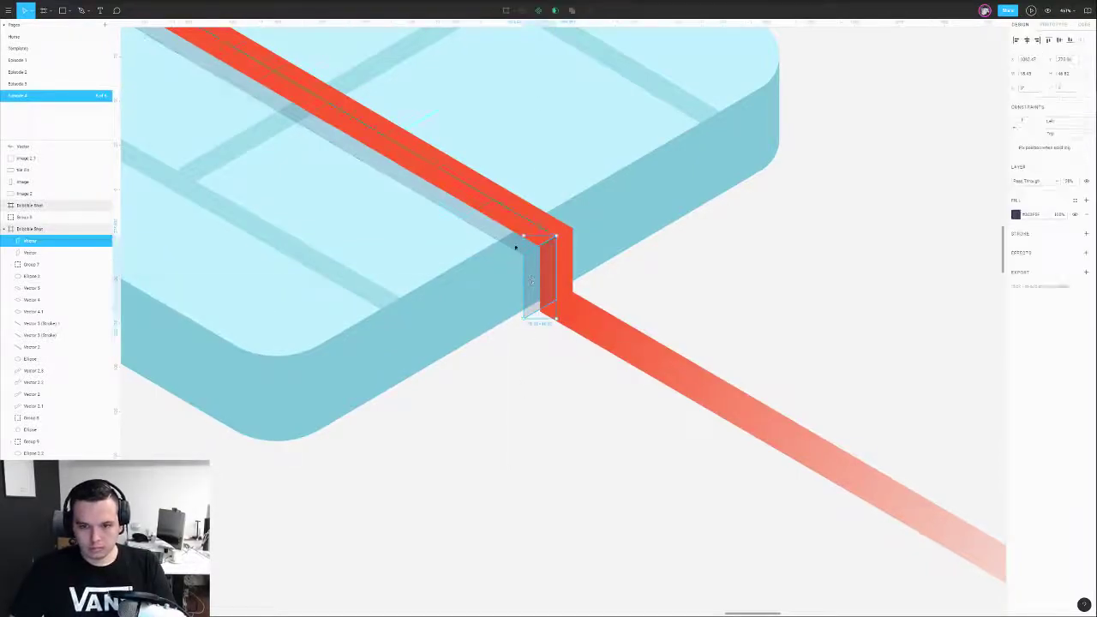
scroll(515, 247, "down", 2)
scroll(733, 229, "down", 5)
left_click(732, 229)
left_click(665, 245)
- Send the combined route shadow backward in the layer order until it sits behind the red circles and route
scroll(710, 229, "up", 3)
key("ctrl+bracketleft")
key("ctrl+bracketleft")
key("ctrl+bracketleft")
key("ctrl+bracketleft")
key("ctrl+bracketleft")
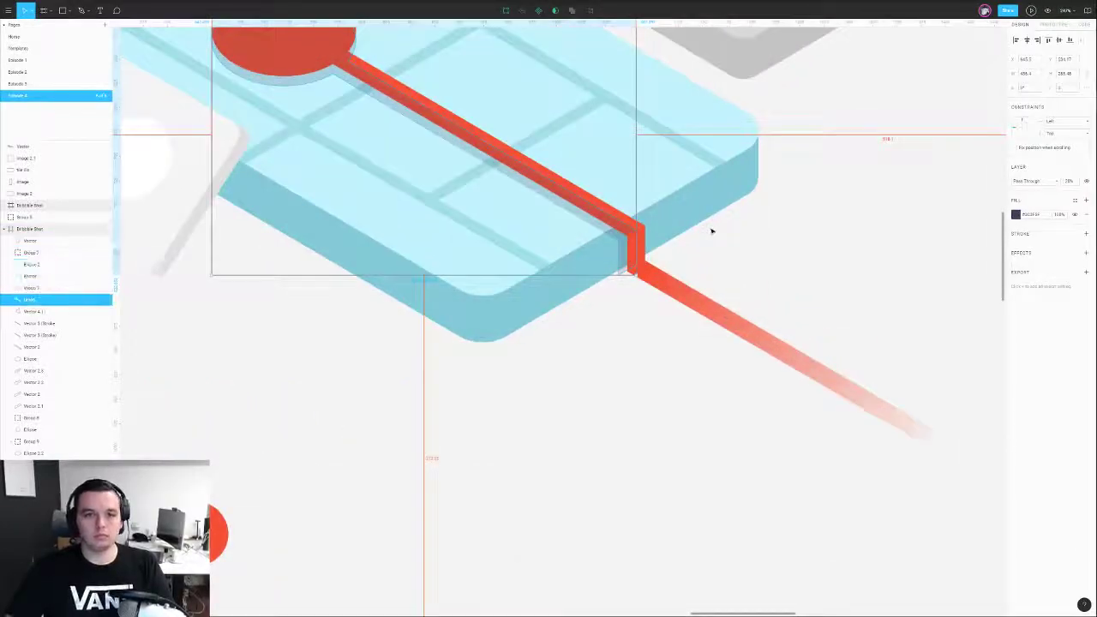
key("ctrl+bracketleft")
key("ctrl+bracketleft")
key("ctrl+bracketleft")
key("ctrl+bracketleft")
key("ctrl+bracketleft")
left_click_drag(750, 198, 804, 352)
scroll(805, 353, "down", 2)
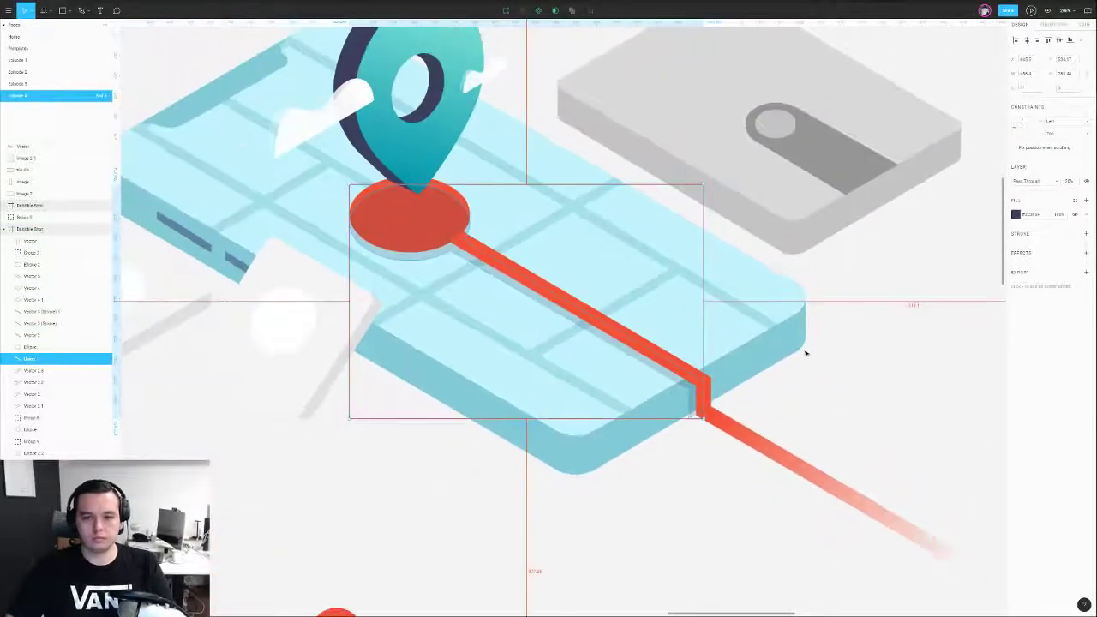
key("ctrl+bracketleft")
key("ctrl+bracketleft")
key("ctrl+bracketleft")
key("ctrl+bracketleft")
key("ctrl+bracketleft")
key("ctrl+bracketleft")
key("ctrl+bracketleft")
key("ctrl+bracketleft")
key("ctrl+bracketleft")
key("ctrl+bracketleft")
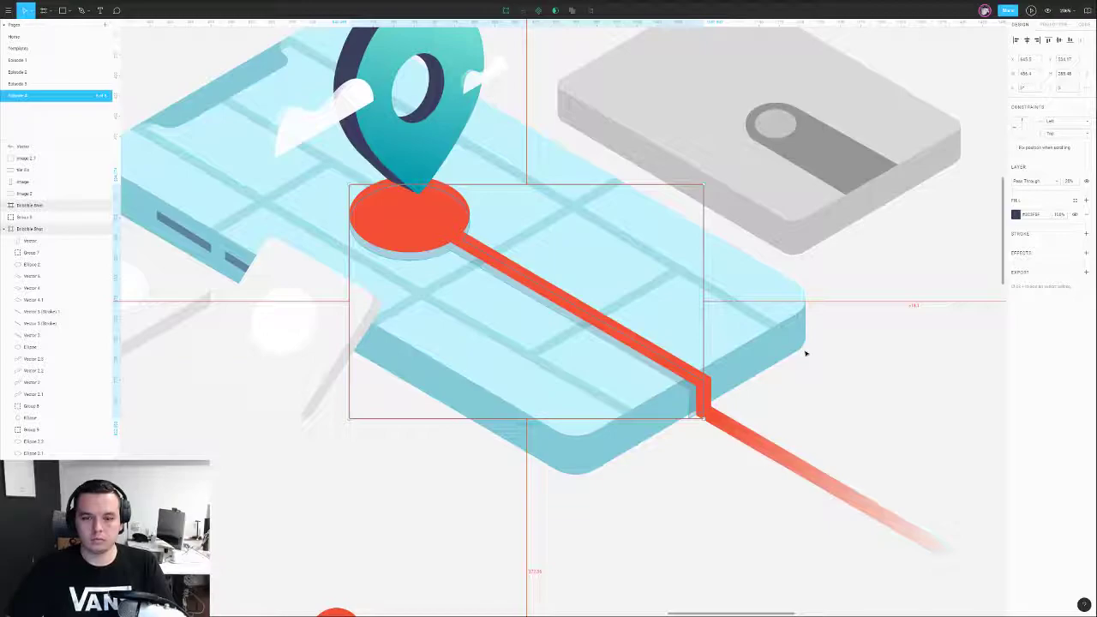
scroll(420, 221, "down", 1)
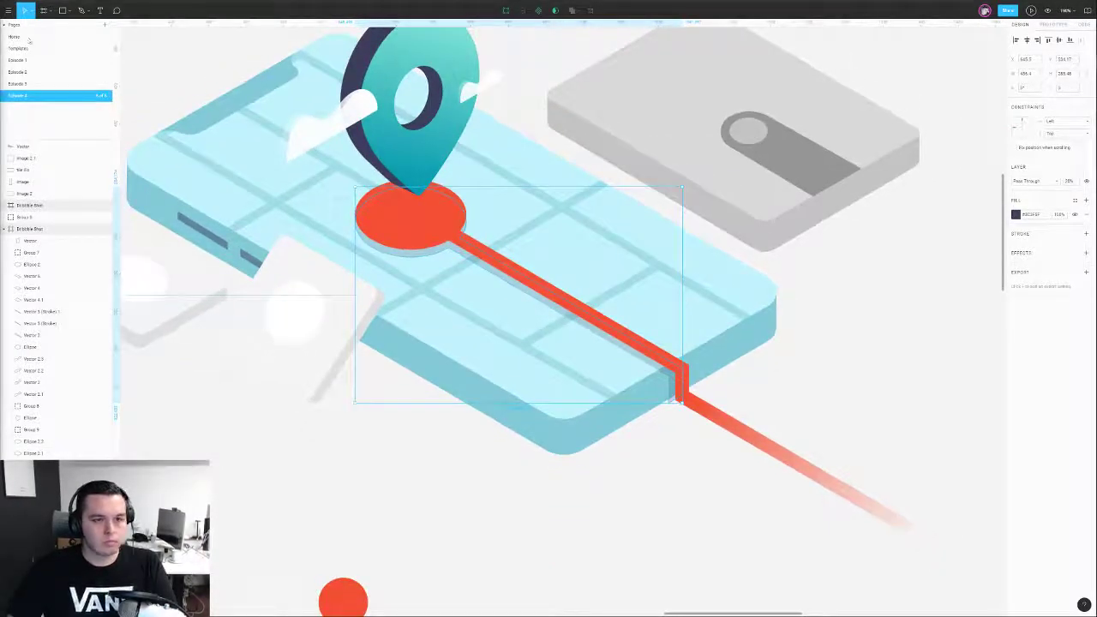
- Darken the fills of the middle and inner red circles under the pin, making the innermost one deepest
left_click(391, 238)
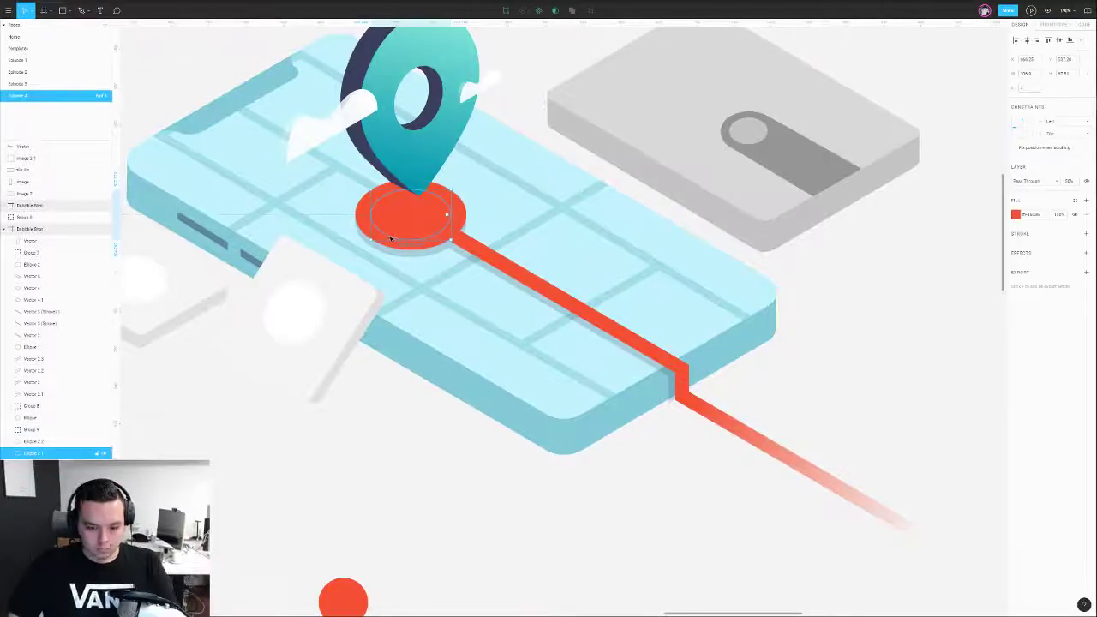
left_click(1015, 218)
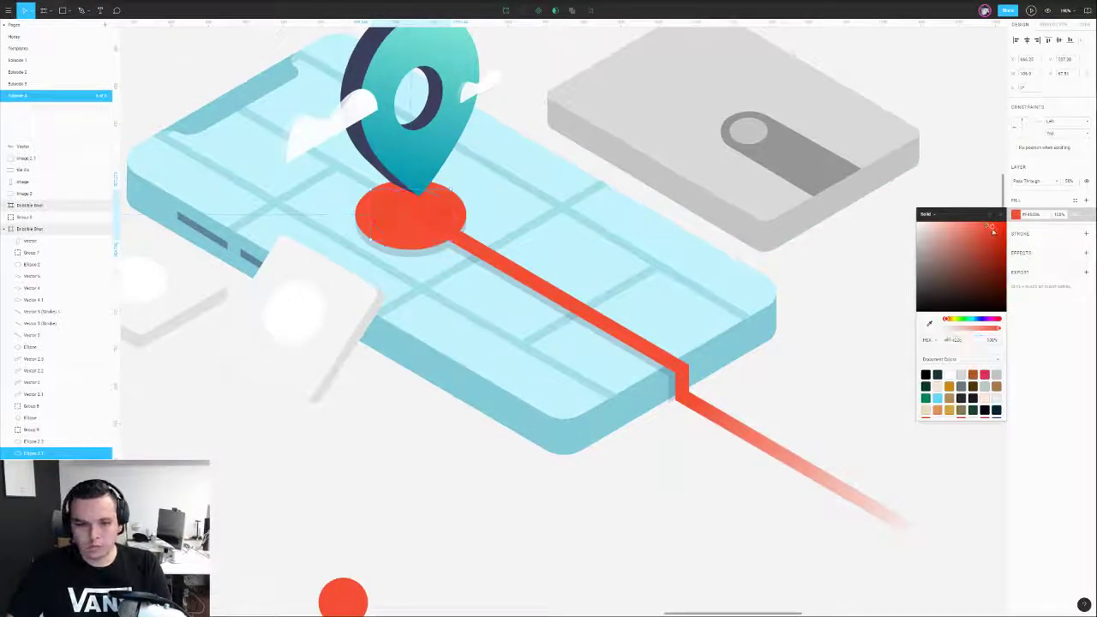
left_click(416, 217)
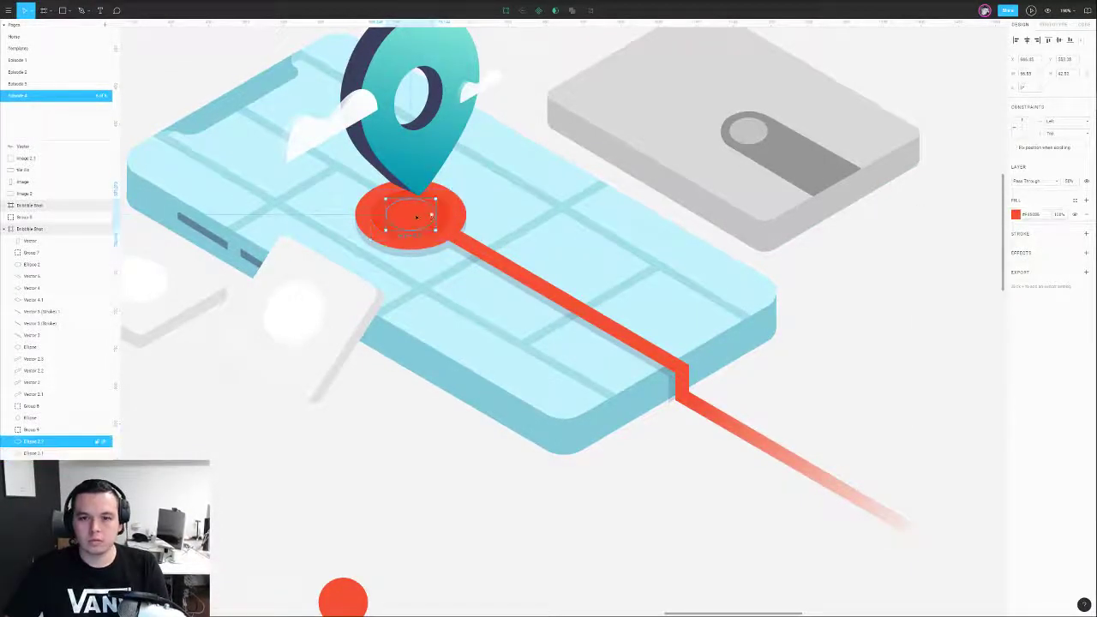
left_click(1016, 214)
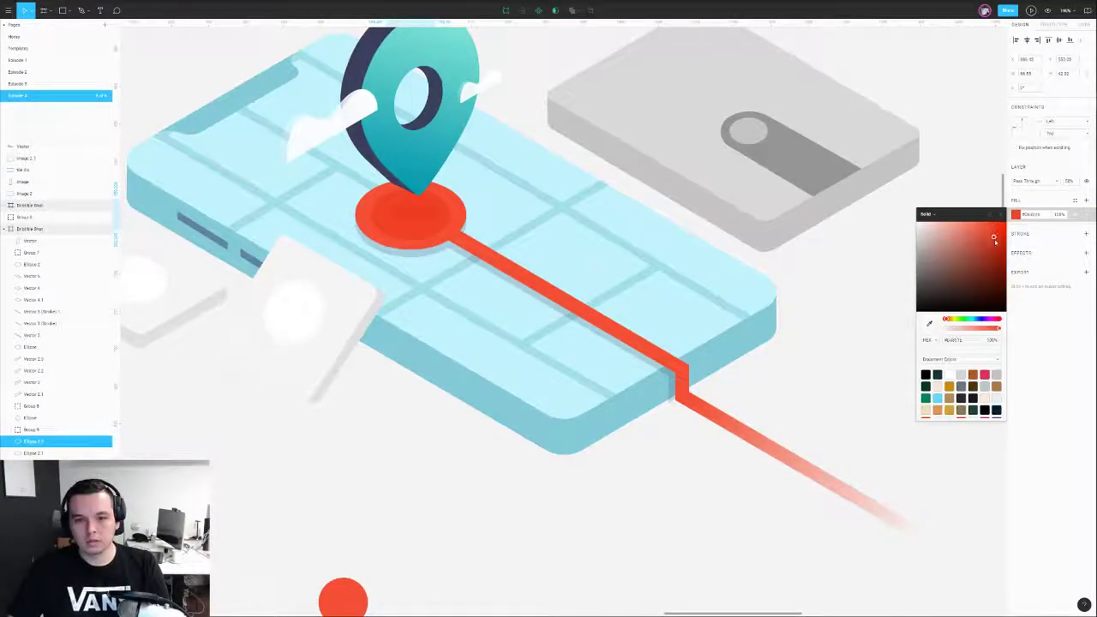
key("Escape")
scroll(834, 314, "down", 3)
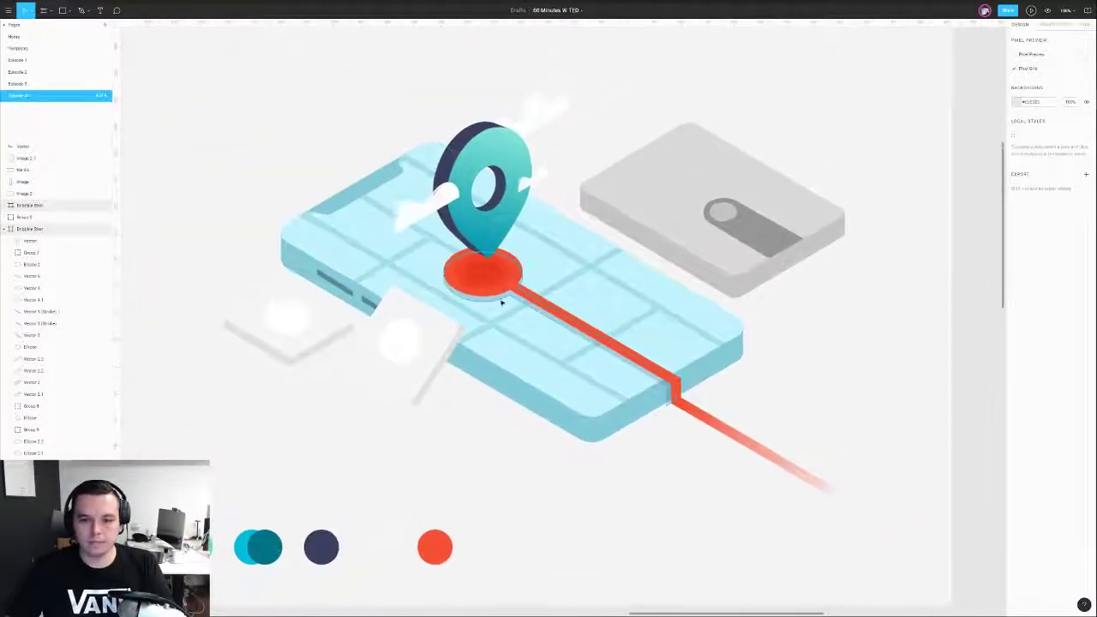
- Examine the route shadow, the phone's navy side slots and the overall composition
left_click(519, 303)
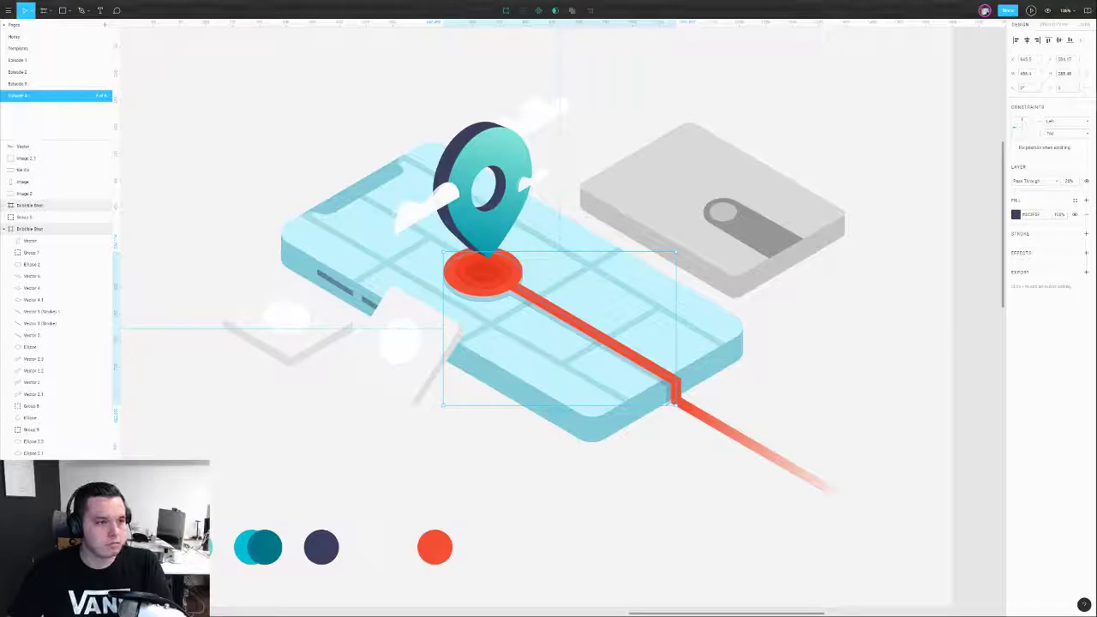
left_click(177, 106)
left_click_drag(303, 110, 327, 172)
scroll(487, 350, "down", 1)
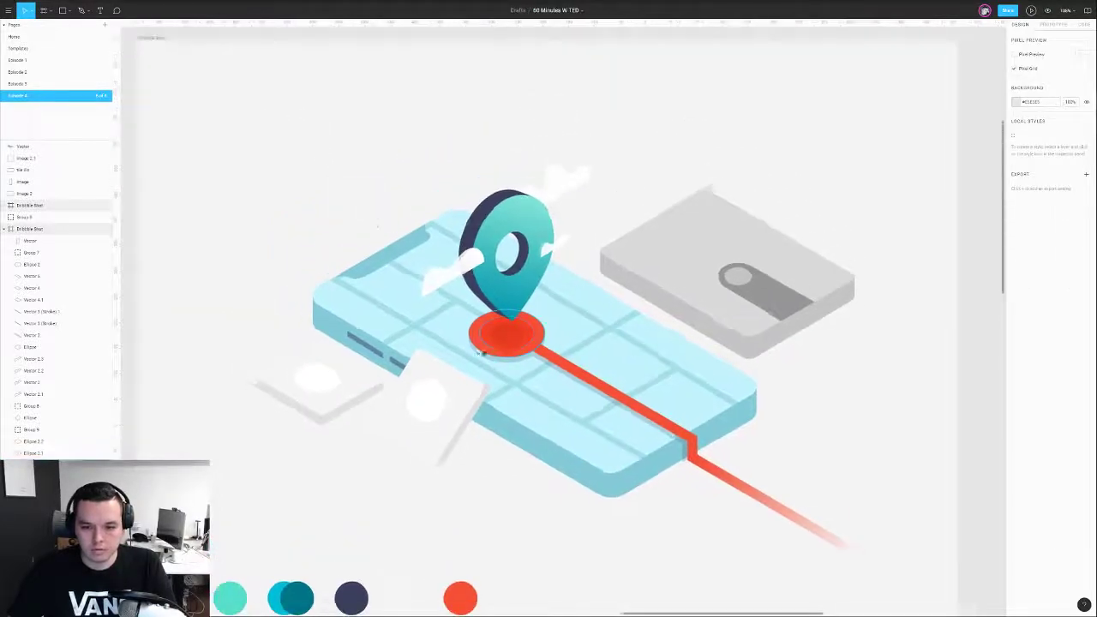
left_click(360, 349)
scroll(360, 347, "up", 3)
left_click(360, 343)
scroll(316, 311, "down", 3)
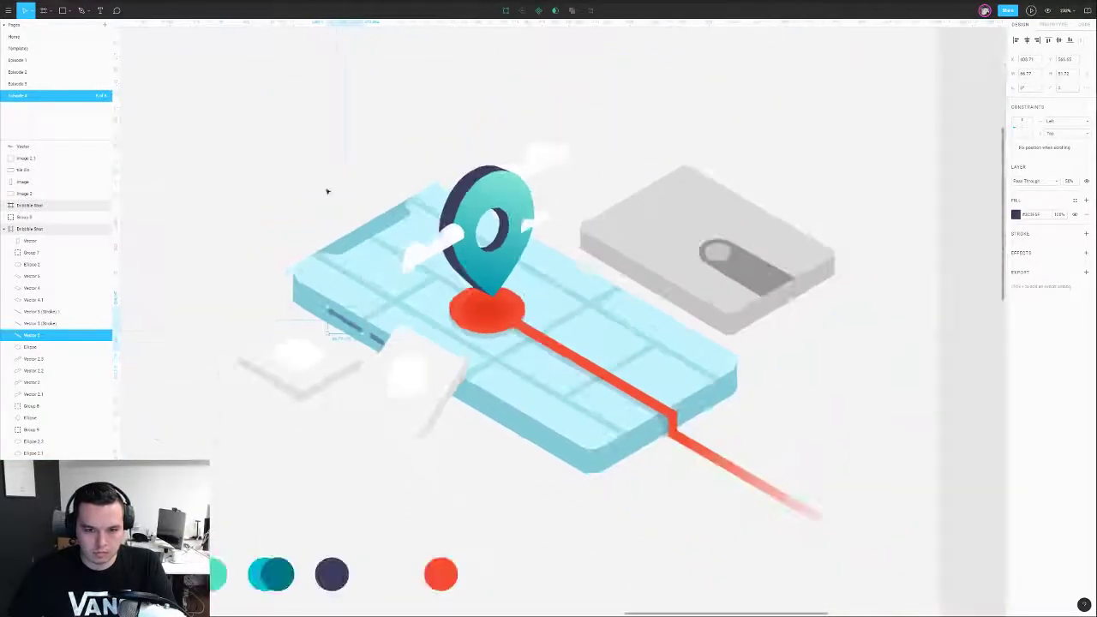
left_click(305, 270)
left_click(218, 335)
left_click_drag(237, 313, 304, 240)
scroll(315, 242, "down", 1)
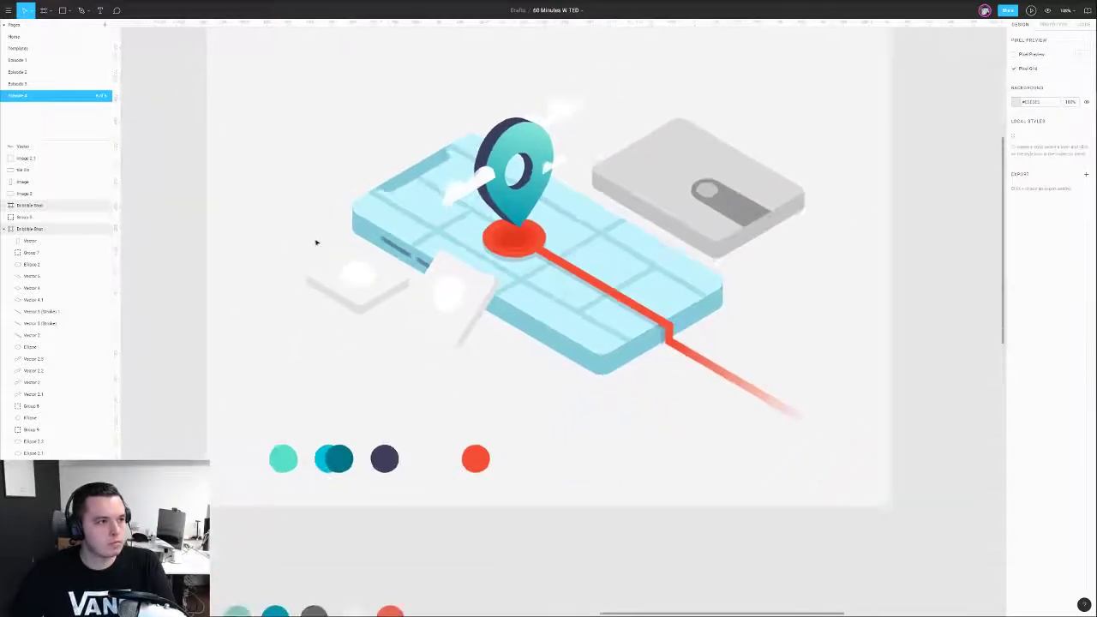
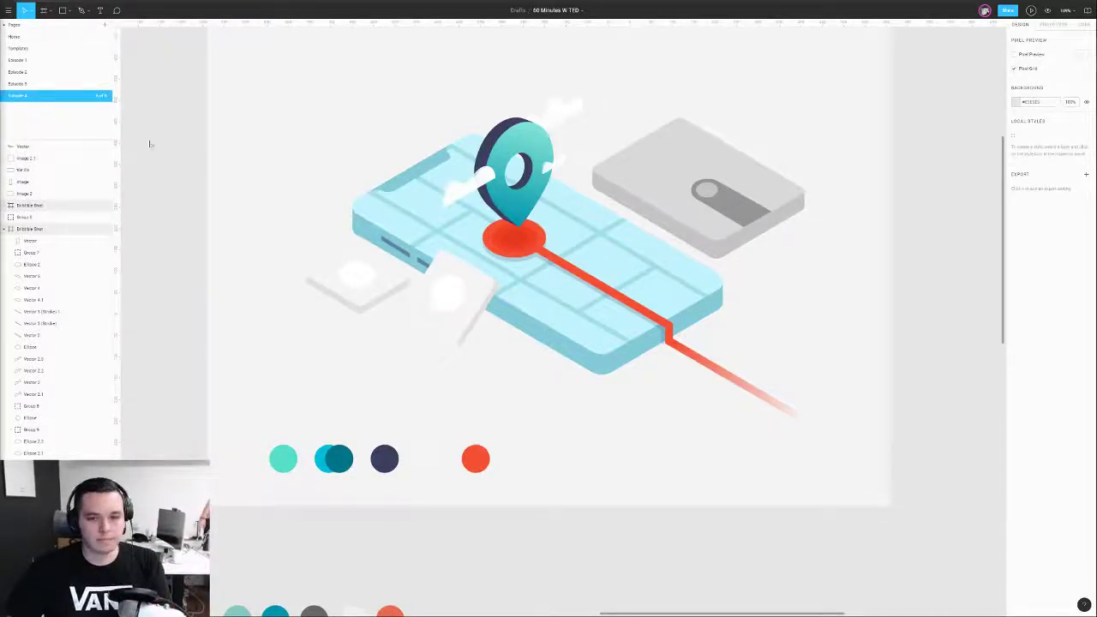
- Try the palette's cyan as the illustration frame's background
scroll(323, 136, "up", 5)
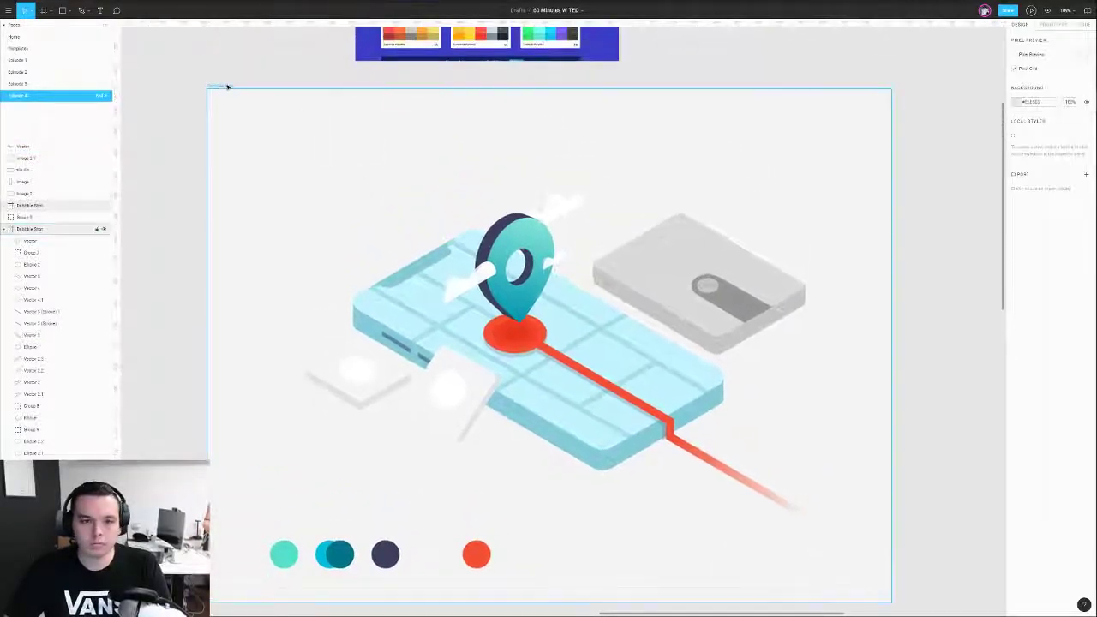
left_click(224, 85)
scroll(825, 215, "down", 5)
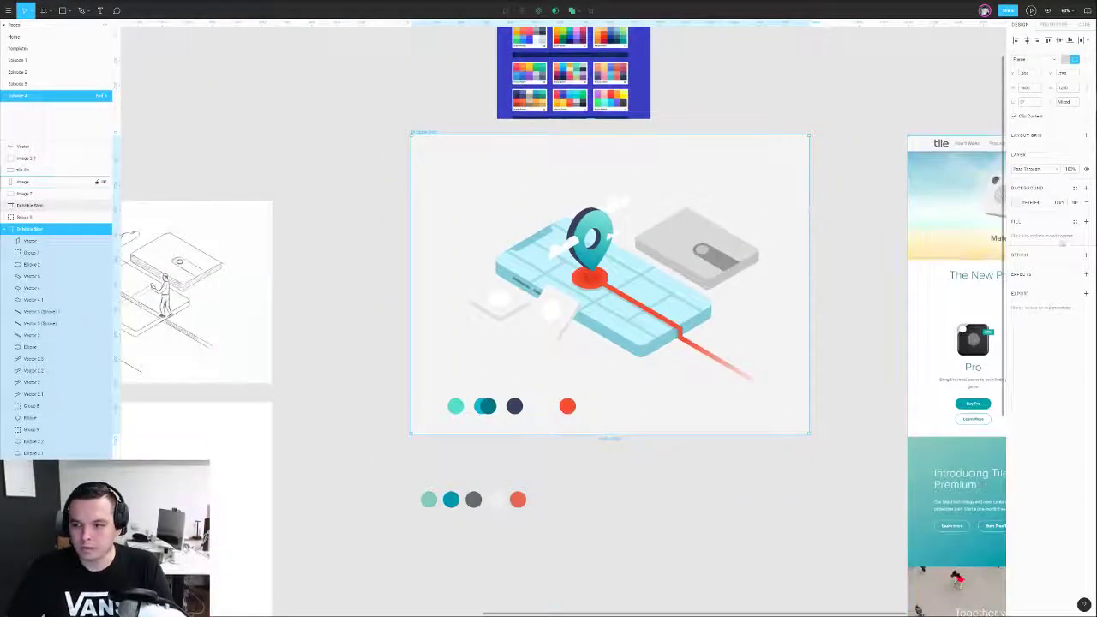
left_click(1016, 202)
left_click(929, 311)
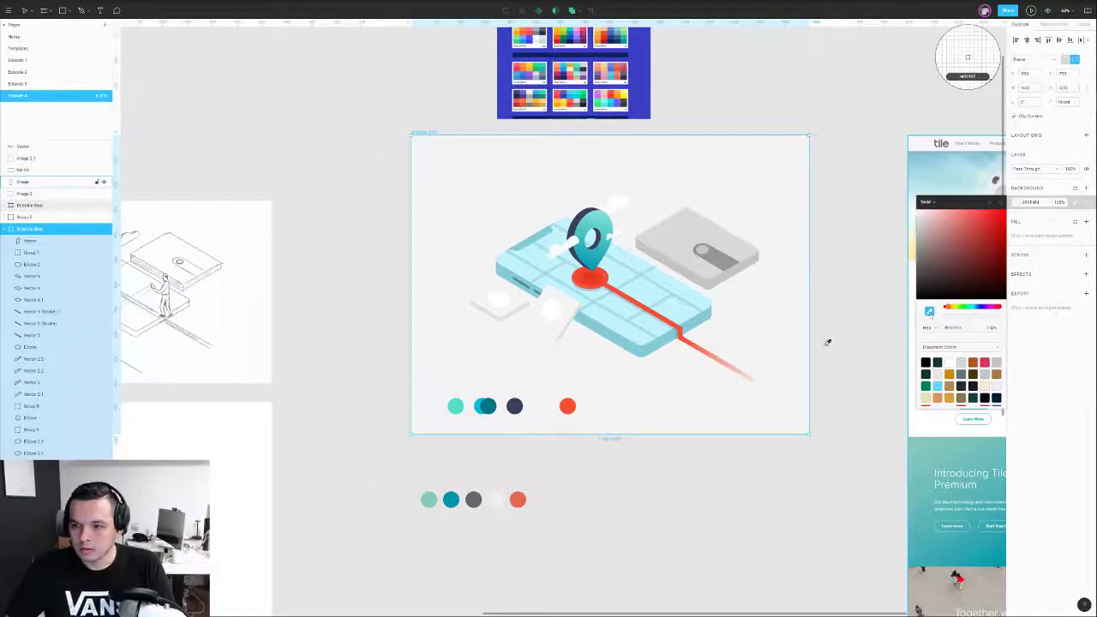
left_click(484, 402)
left_click(382, 303)
scroll(382, 303, "right", 2)
left_click(380, 149)
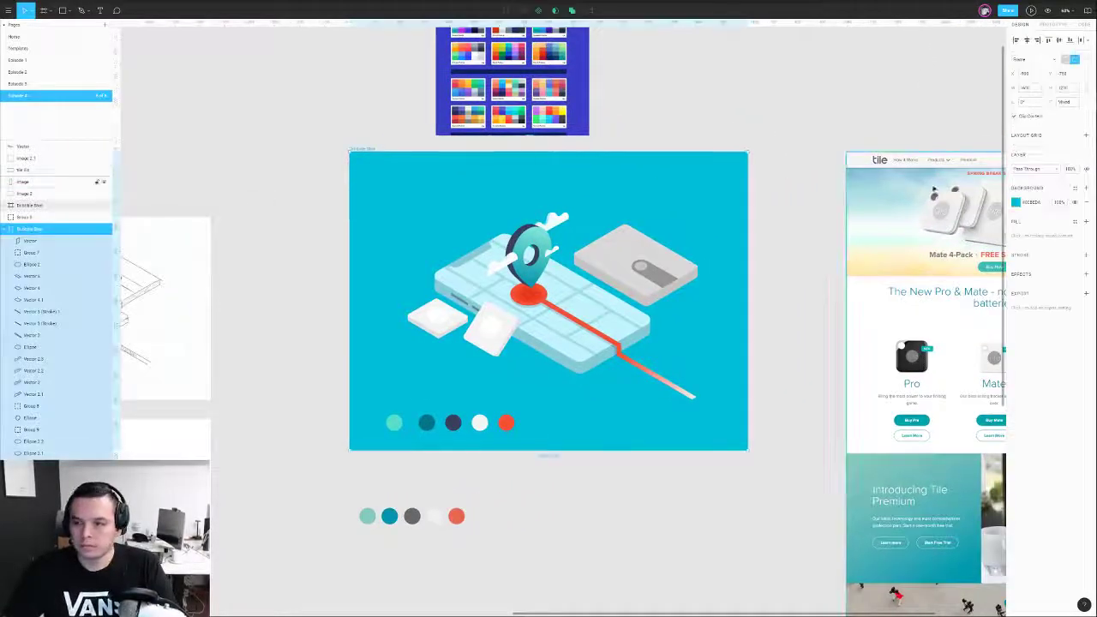
- Set the illustration frame's background to a very light grey
left_click(1016, 202)
left_click_drag(933, 223, 873, 222)
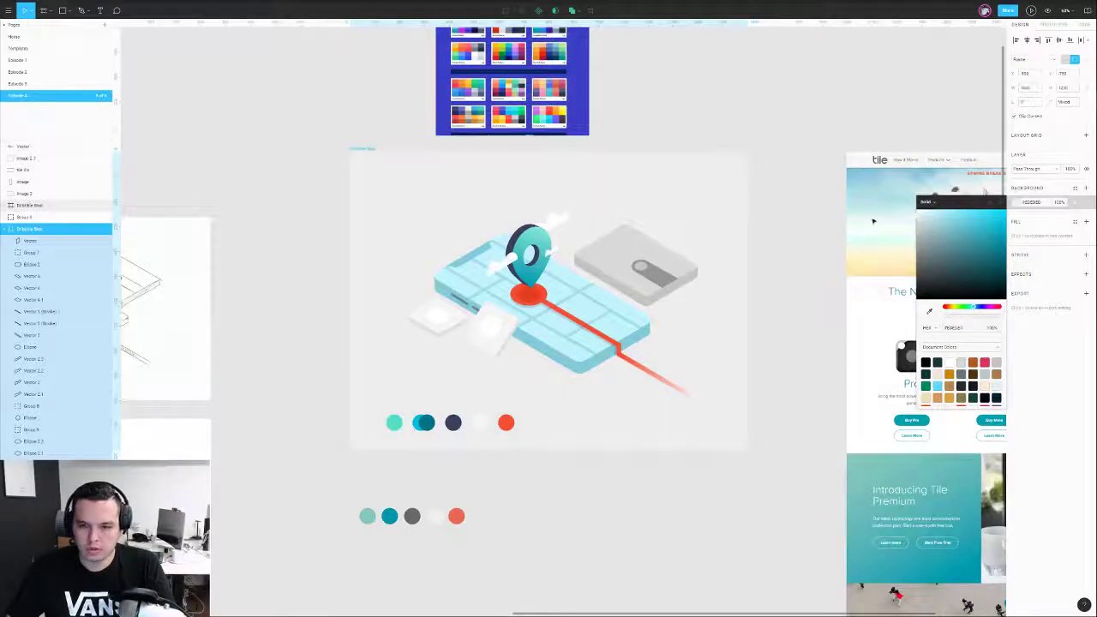
left_click_drag(751, 272, 638, 251)
left_click(692, 261)
- Try the palette's mint green, dark teal and cyan as fills for the wallet's top face
left_click(496, 239)
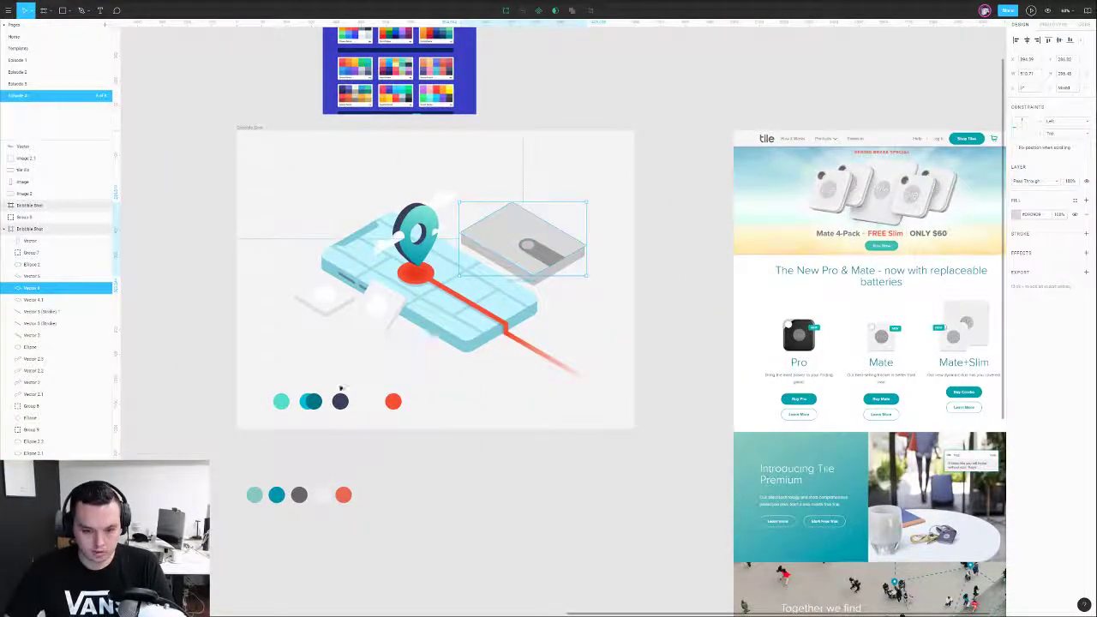
key("i")
left_click(279, 401)
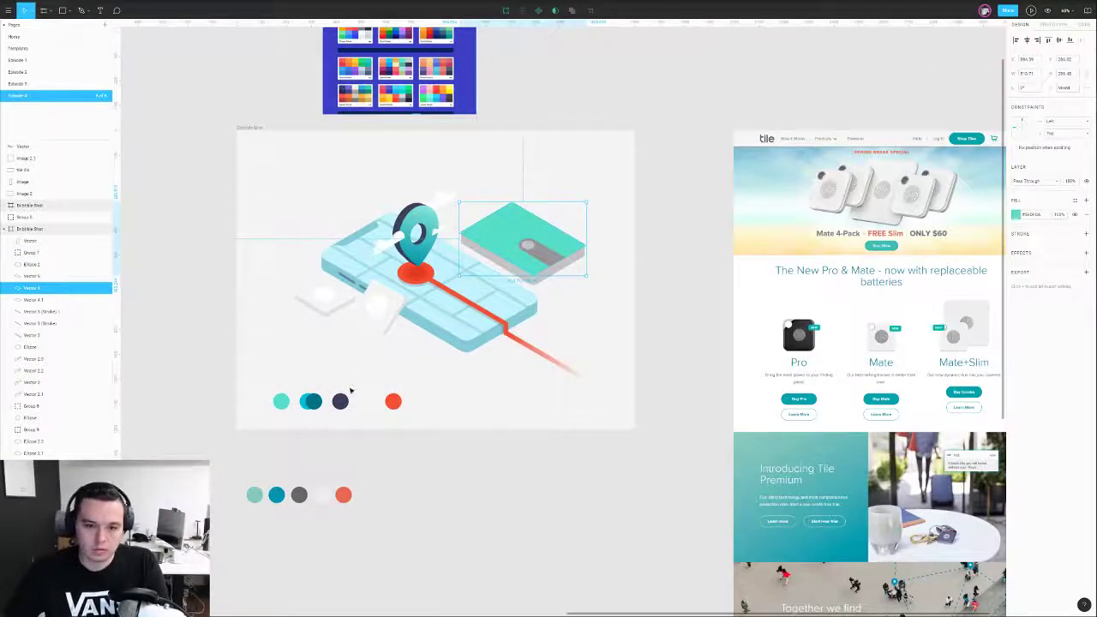
key("i")
left_click(315, 400)
key("i")
left_click(304, 399)
left_click(318, 368)
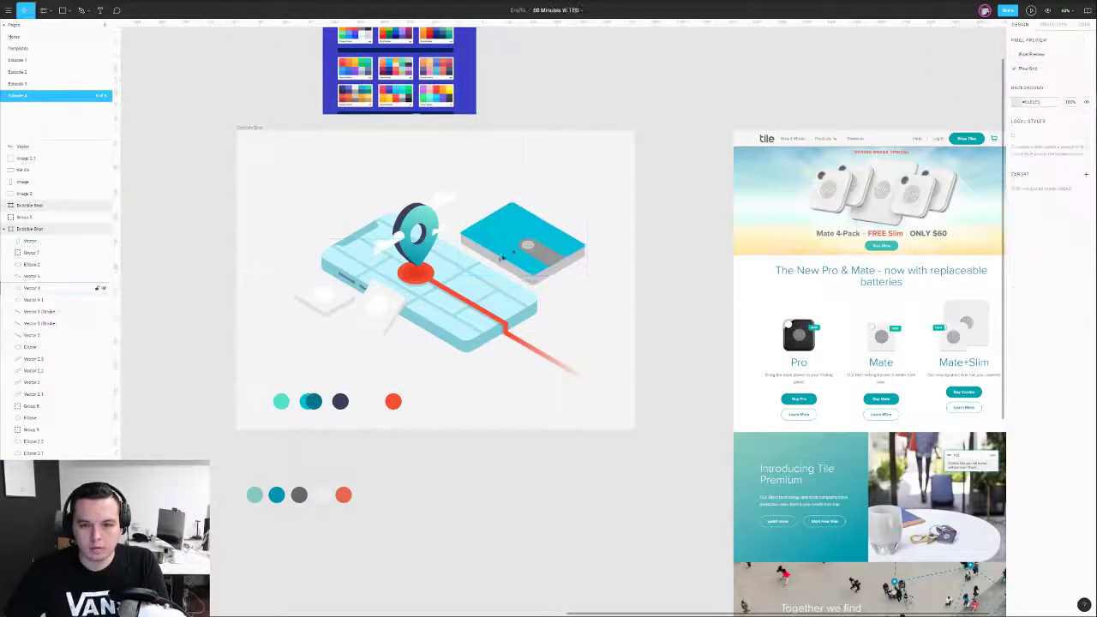
- Try the palette's dark teal on the wallet's side face
left_click(508, 262)
key("i")
left_click(315, 400)
left_click(343, 377)
- Try the palette's cyan on the wallet's strap and lighten it to a brighter tint
left_click(538, 252)
key("i")
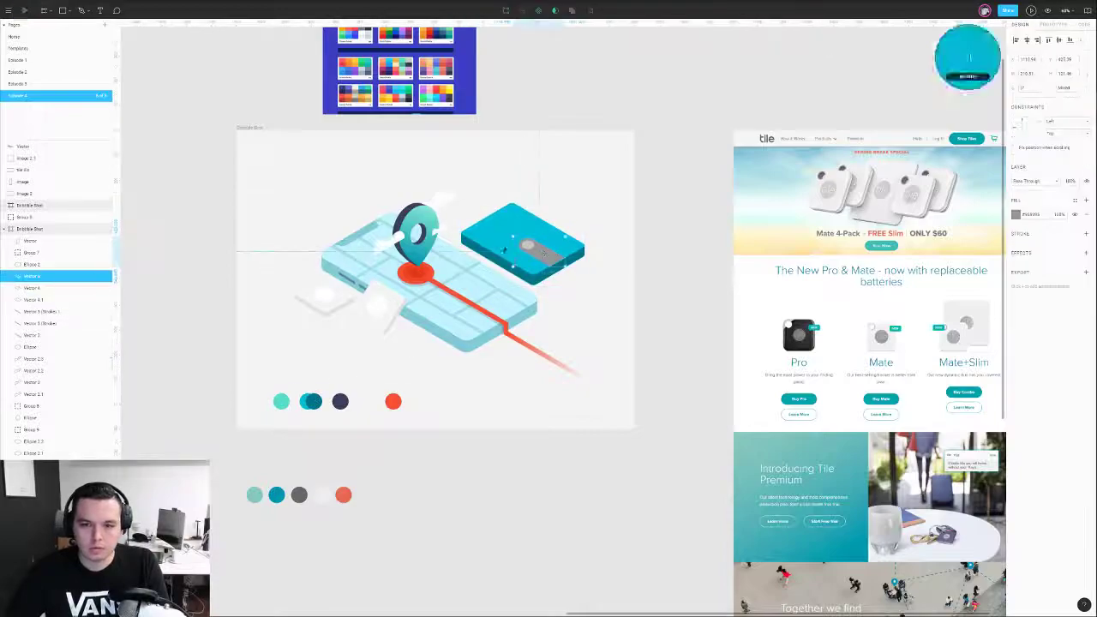
left_click(305, 399)
left_click(1013, 216)
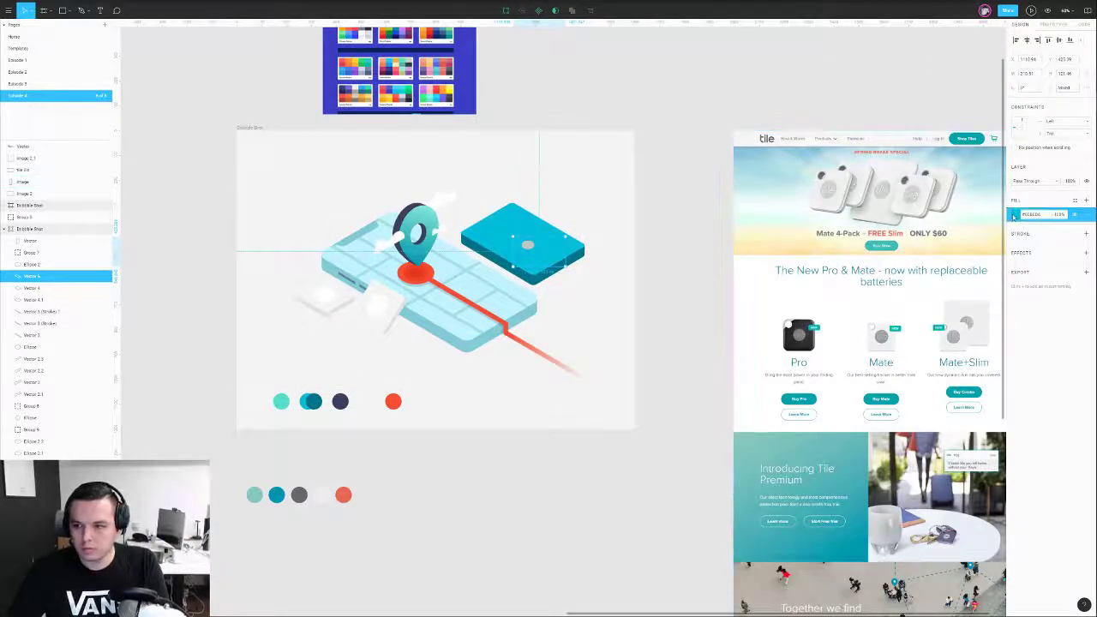
left_click(1015, 215)
left_click_drag(976, 232, 984, 224)
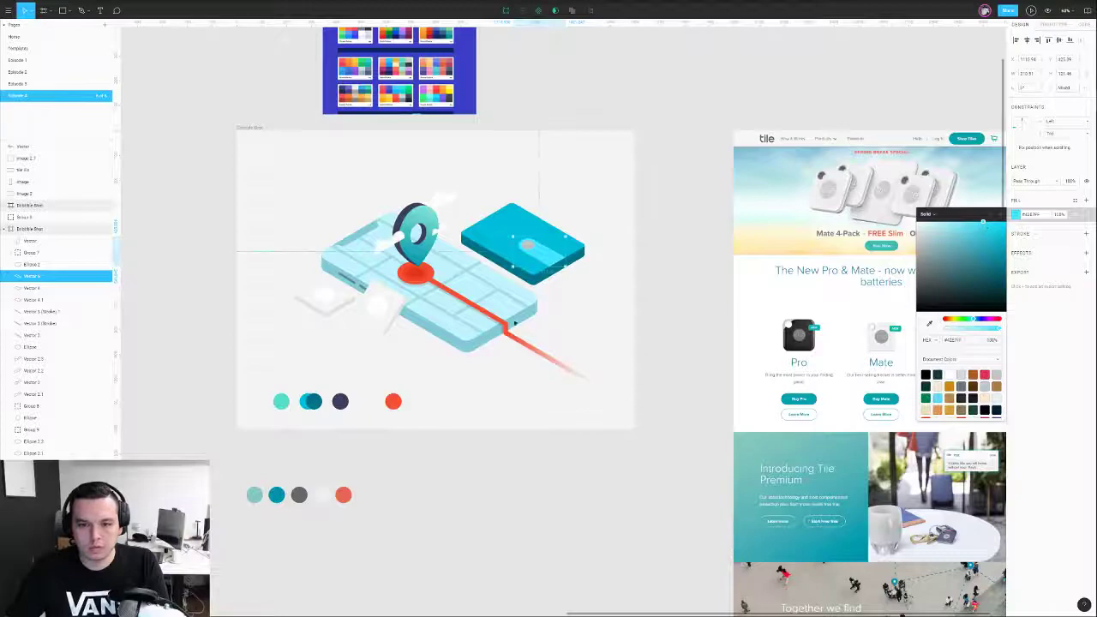
- Recolour the wallet with the phone's colours: light blue on the top face, side teal on the strap and side face
left_click(535, 250)
left_click(516, 304)
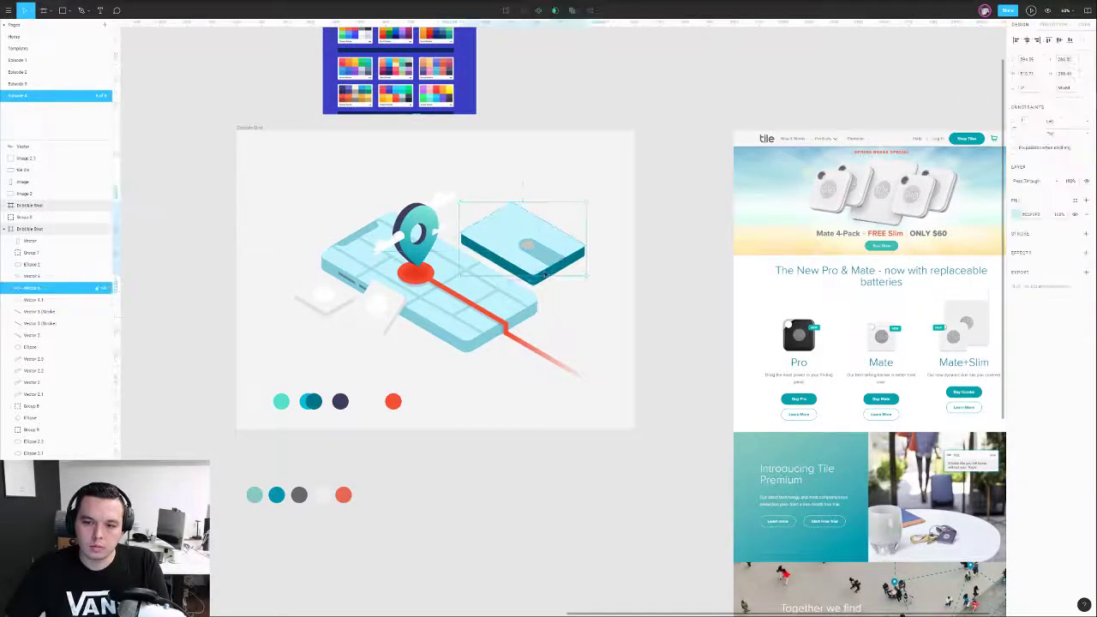
left_click(542, 276)
key("i")
left_click(514, 322)
left_click(609, 294)
left_click_drag(609, 294, 628, 323)
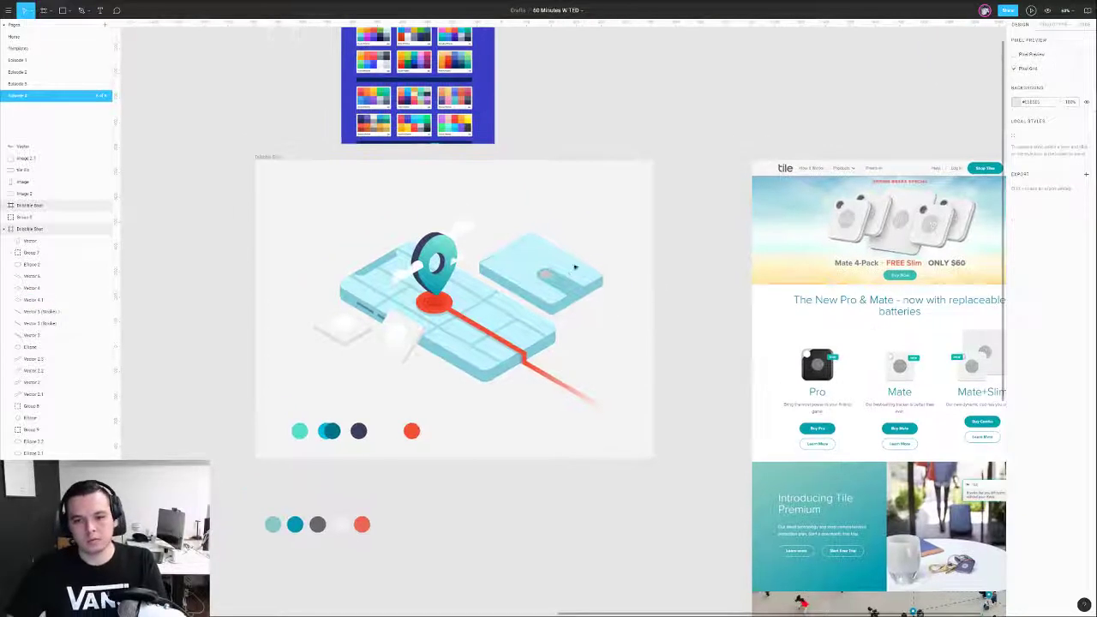
- Fill the wallet's clasp circle with the dark colour sampled from the phone's side slots
left_click(546, 274)
key("i")
left_click(383, 318)
left_click(346, 227)
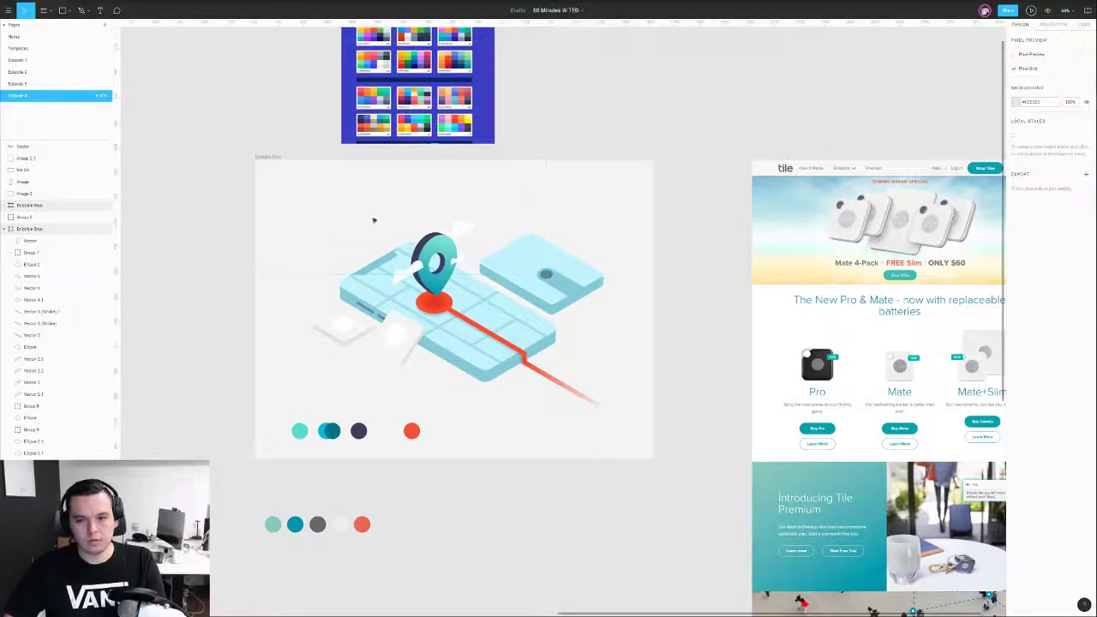
- Group the wallet's strap, clasp, top face and side face
left_click_drag(607, 237, 537, 297)
left_click(646, 269)
scroll(564, 291, "up", 4)
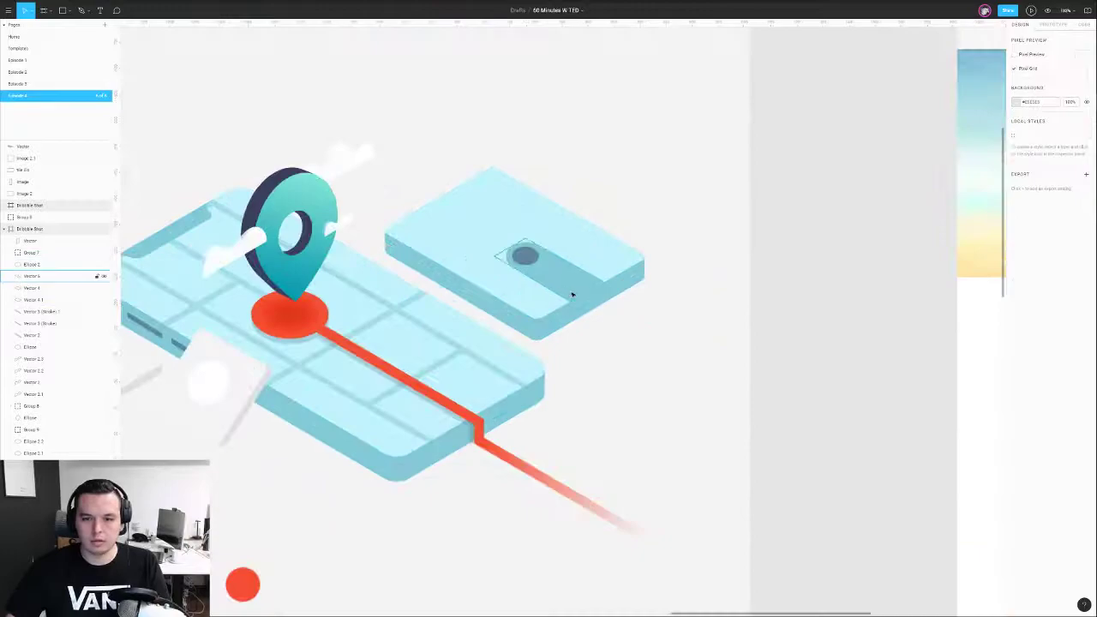
left_click(571, 292)
left_click(524, 257, "shift")
left_click(568, 254, "shift")
left_click(622, 293, "shift")
key("ctrl+g")
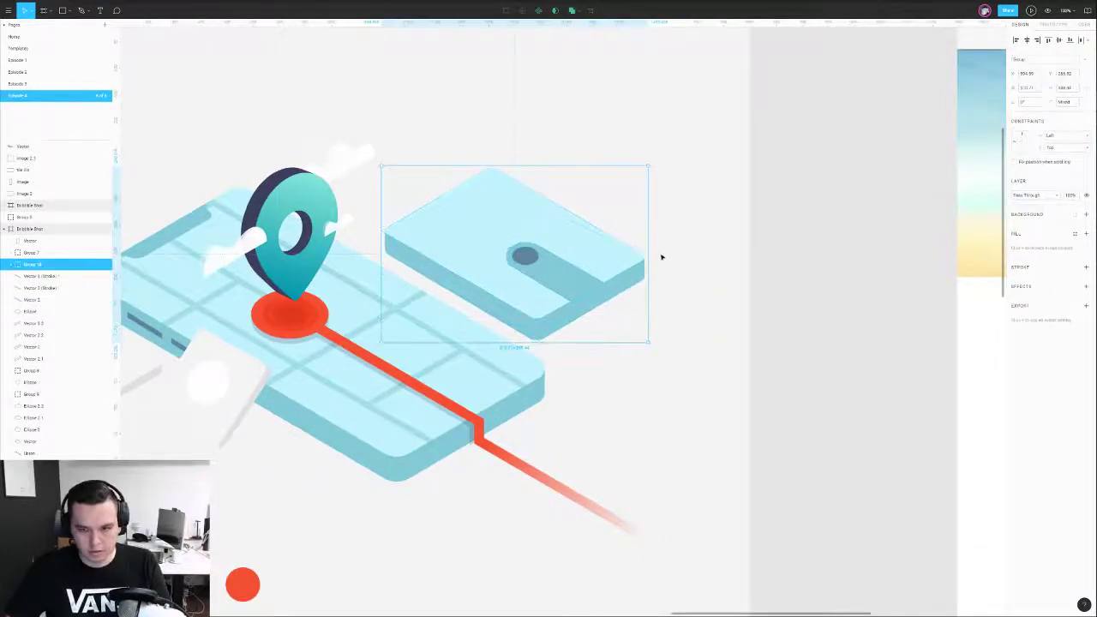
- Move the wallet group out of the illustration frame to the empty canvas at its upper left
scroll(661, 256, "down", 5)
left_click(661, 256)
left_click_drag(618, 269, 254, 154)
left_click(317, 135)
left_click_drag(524, 229, 446, 197)
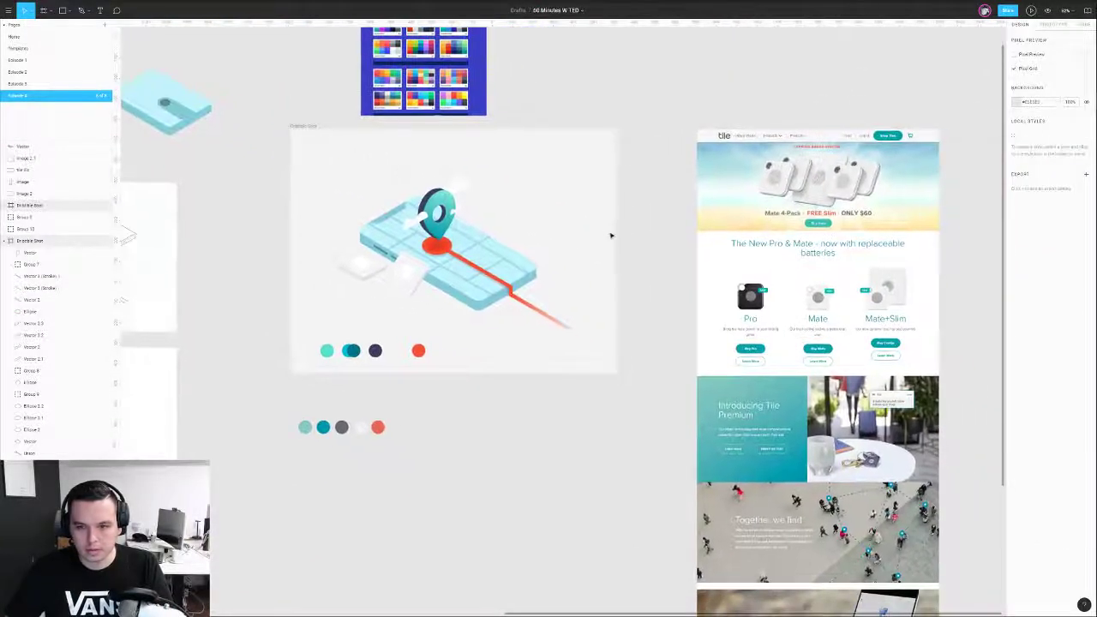
- Draw a new frame beside the Tile website screenshot and place a duplicate of the screenshot inside it
left_click_drag(604, 214, 519, 212)
scroll(540, 204, "down", 5)
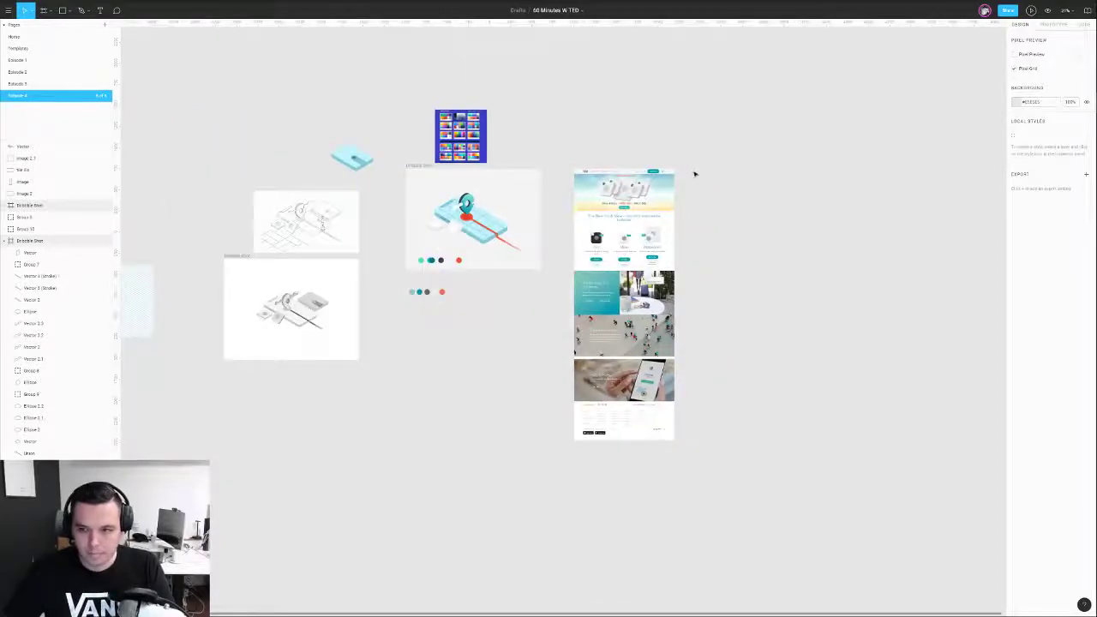
key("f")
left_click_drag(681, 167, 789, 441)
left_click(860, 417)
left_click(605, 251)
left_click_drag(605, 251, 758, 259, "alt")
scroll(795, 173, "up", 5)
left_click(506, 174)
left_click_drag(676, 283, 663, 286)
scroll(646, 225, "down", 3)
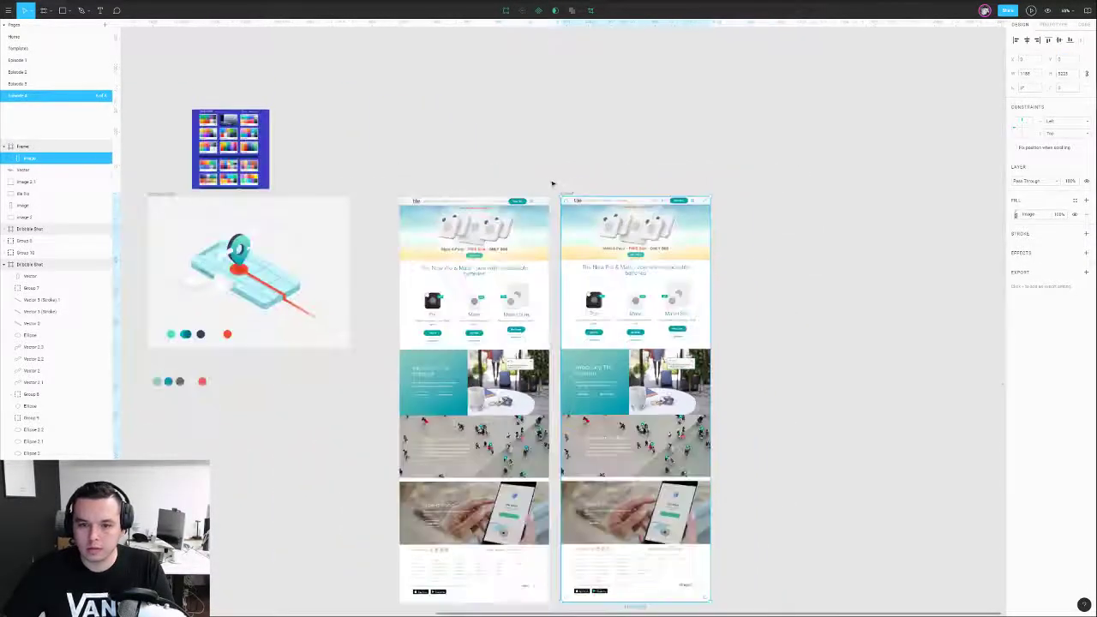
- Rearrange the two website screenshots so the framed copy sits next to the illustration and the original lies farther right
left_click(574, 190)
scroll(577, 377, "down", 5)
scroll(611, 397, "up", 3)
left_click_drag(611, 397, 614, 394)
scroll(616, 392, "down", 3)
scroll(469, 93, "down", 2)
left_click_drag(470, 94, 656, 90)
left_click_drag(495, 44, 749, 315)
left_click_drag(651, 169, 558, 167)
left_click(519, 56)
scroll(517, 53, "up", 3)
left_click_drag(587, 107, 670, 112)
left_click_drag(521, 64, 637, 75)
left_click(637, 76)
scroll(569, 111, "up", 4)
- Lock the framed screenshot image and cover its hero banner with a full-width near-white rectangle
left_click(650, 120)
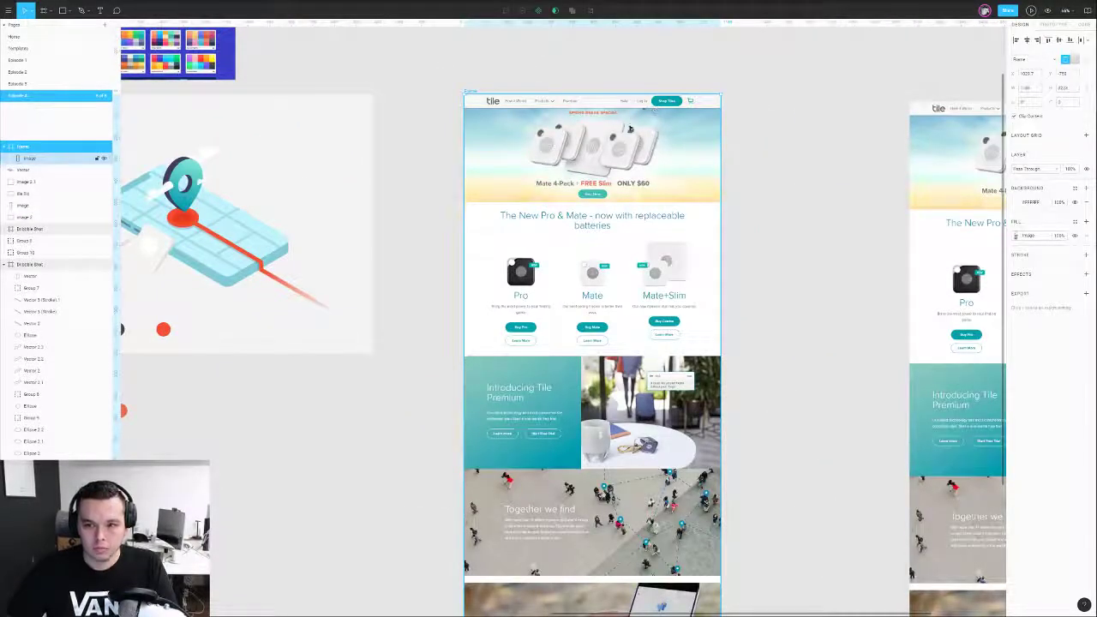
left_click(611, 171)
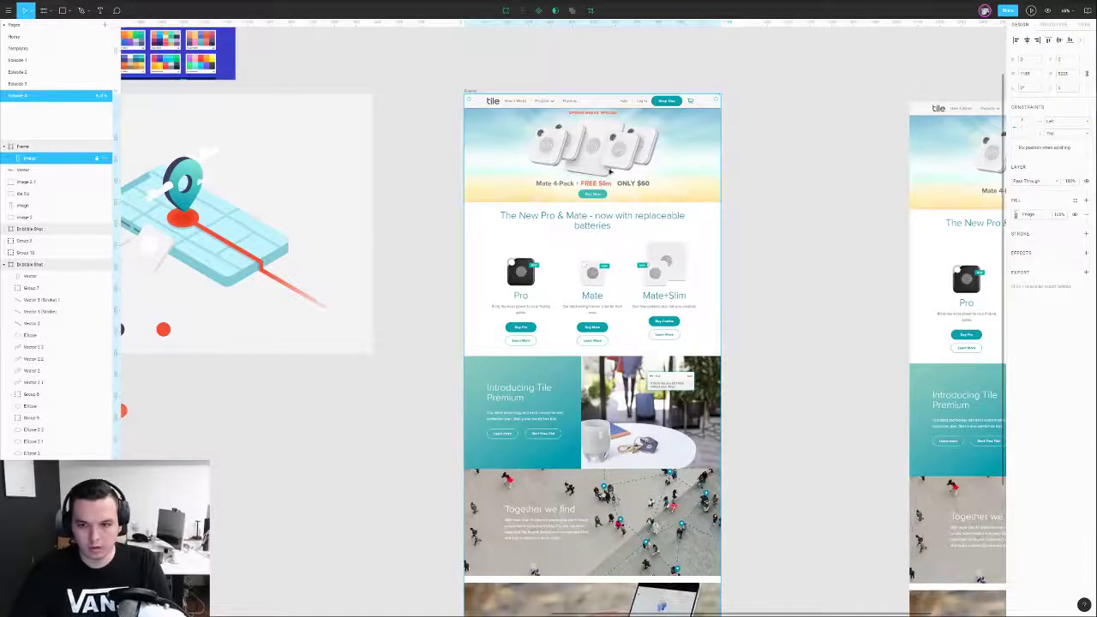
left_click(611, 171)
key("r")
scroll(478, 155, "up", 4)
mouse_move(453, 75)
left_mouse_down()
mouse_move(552, 126)
mouse_move(891, 216)
mouse_move(895, 235)
left_mouse_up()
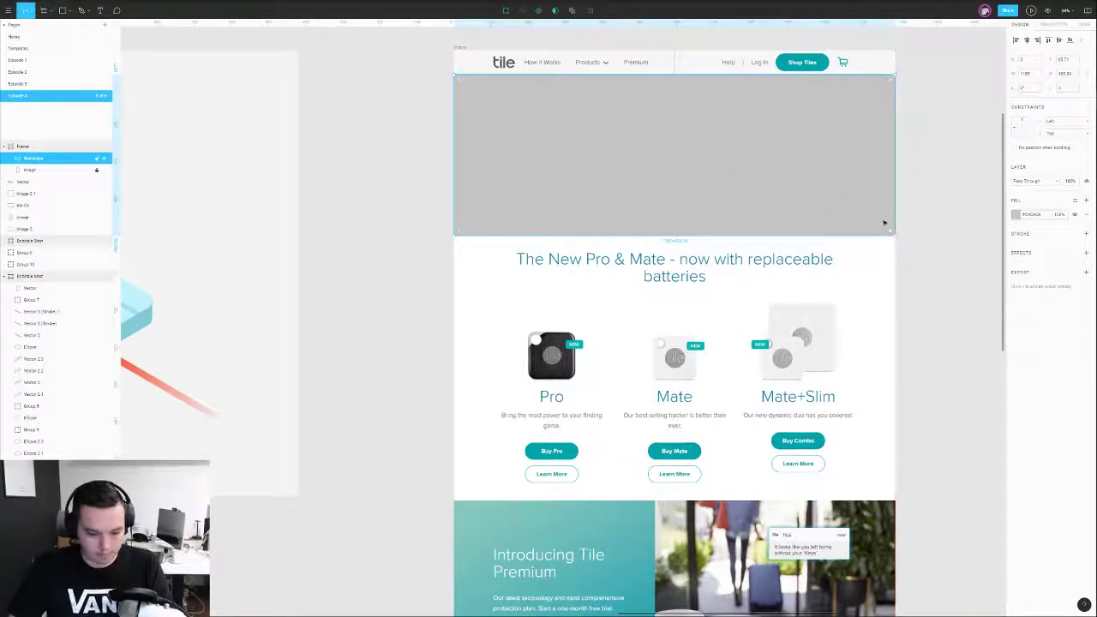
left_click(1016, 214)
left_click_drag(927, 237, 908, 228)
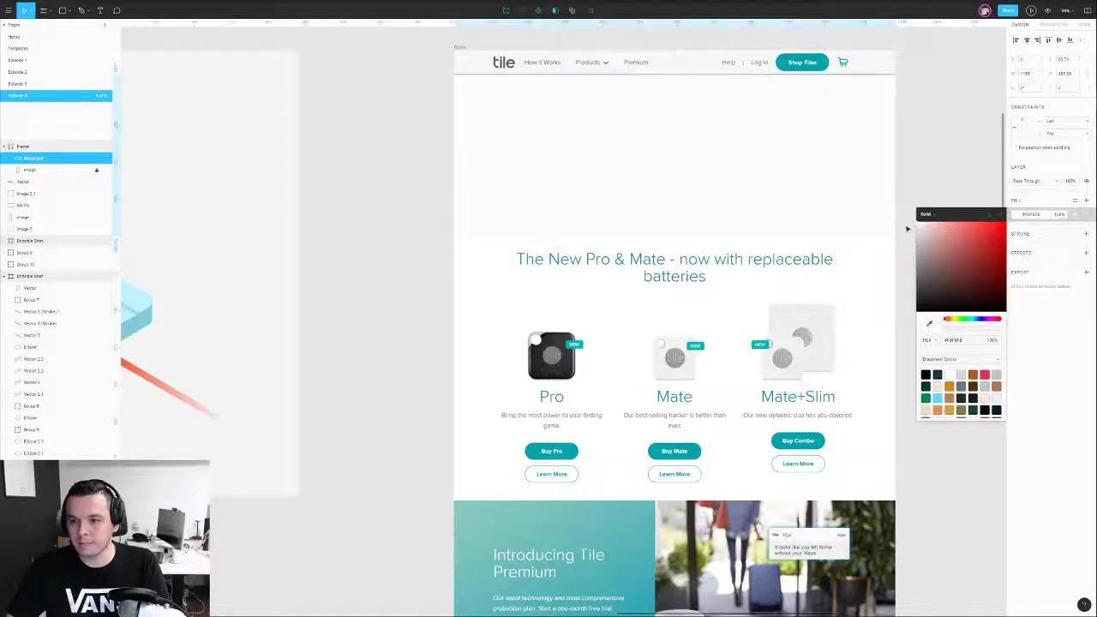
- Adjust the cover rectangle's top and bottom edges so they align exactly with the hero banner's borders
key("Return")
left_click_drag(417, 33, 913, 135)
scroll(889, 69, "up", 5)
scroll(900, 69, "up", 3)
scroll(913, 134, "down", 8)
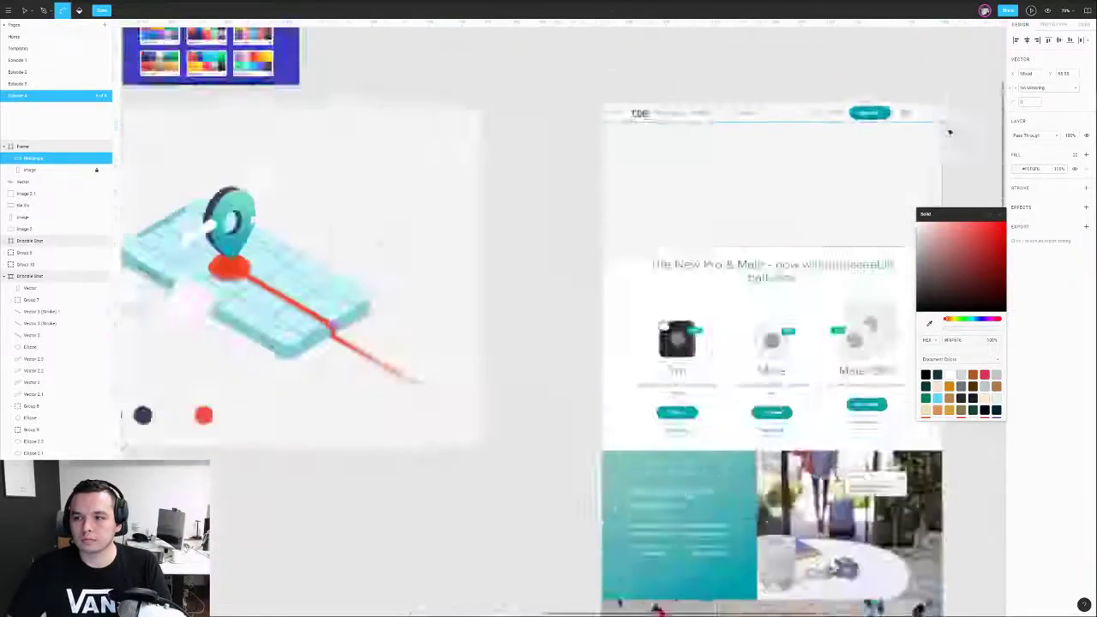
scroll(885, 192, "up", 5)
scroll(885, 192, "right", 3)
scroll(797, 208, "up", 8)
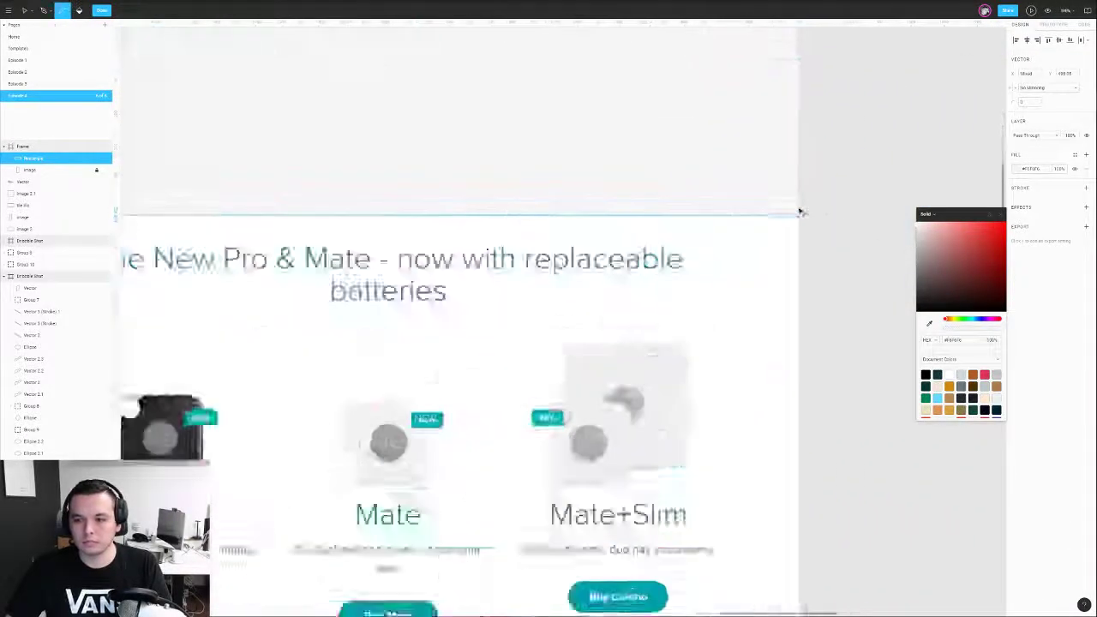
scroll(807, 235, "down", 10)
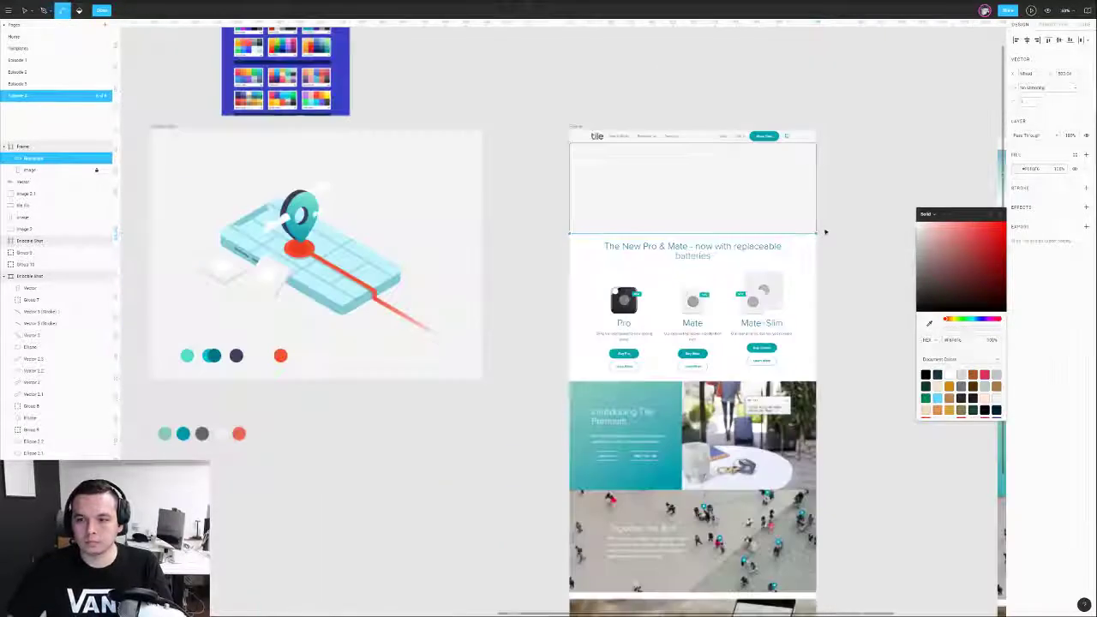
left_click(998, 214)
double_click(901, 201)
left_click_drag(888, 189, 862, 252)
left_click(708, 254)
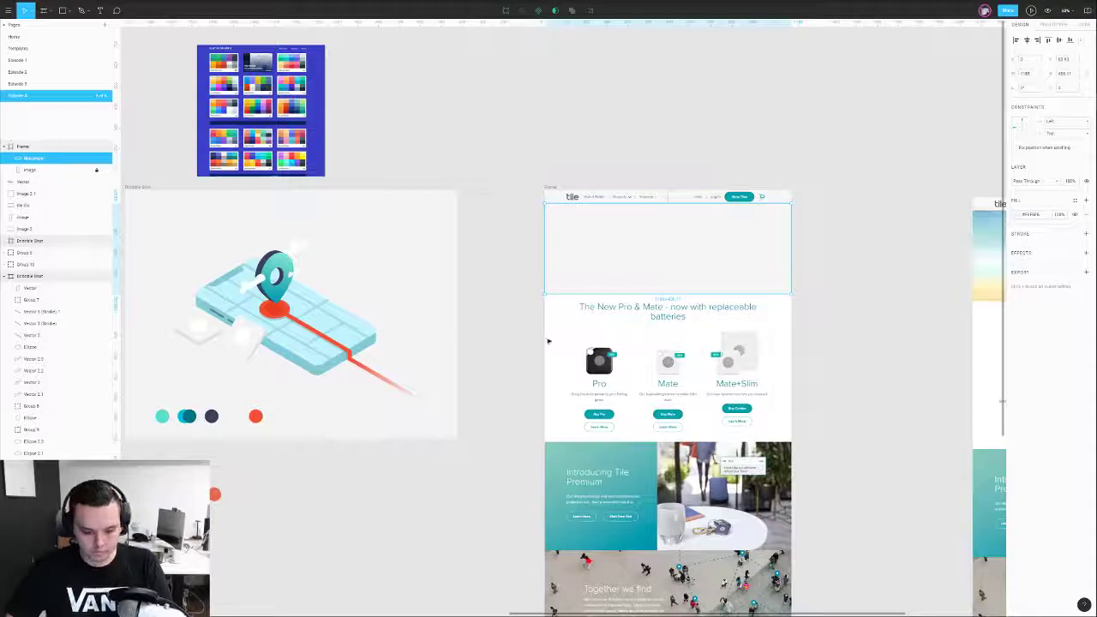
- Try white sampled from the page and a very light grey as the hero rectangle's fill
key("i")
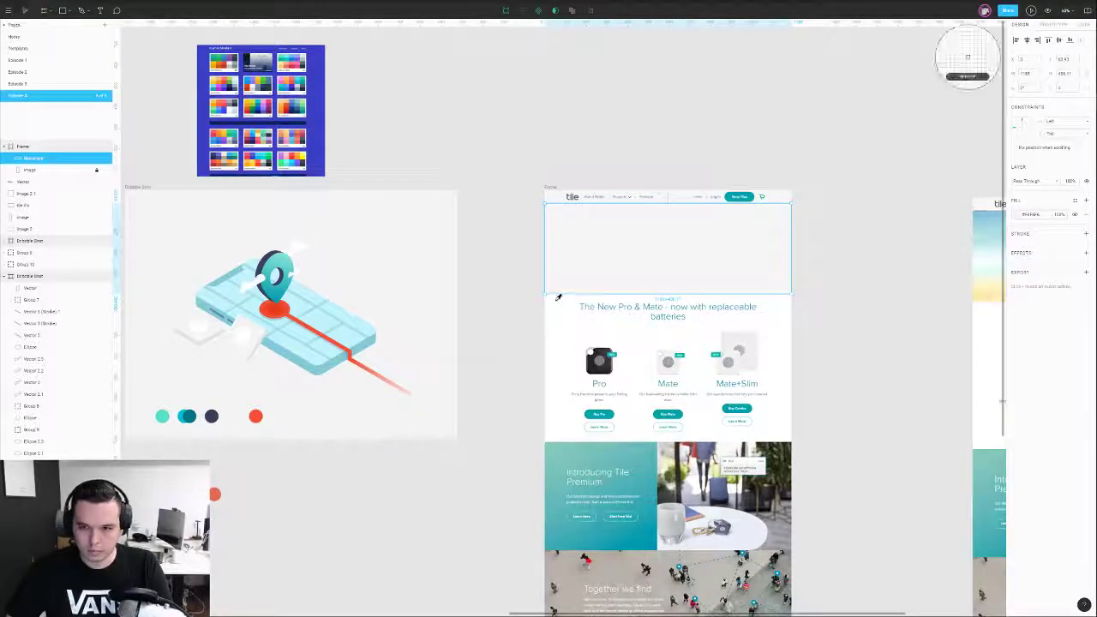
left_click(557, 297)
left_click(1015, 213)
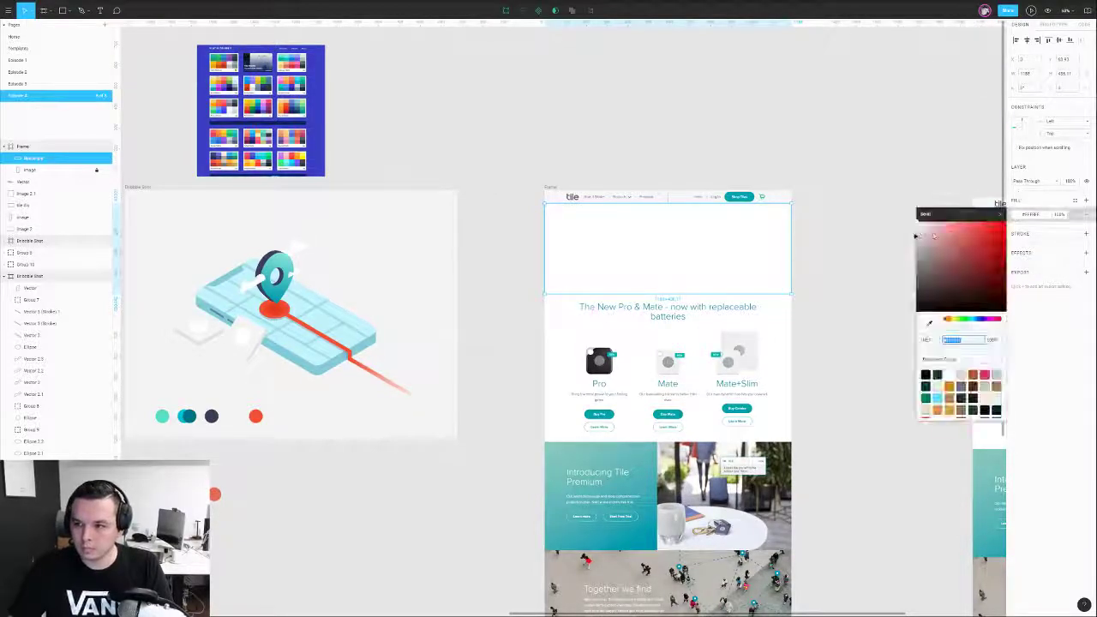
left_click(860, 240)
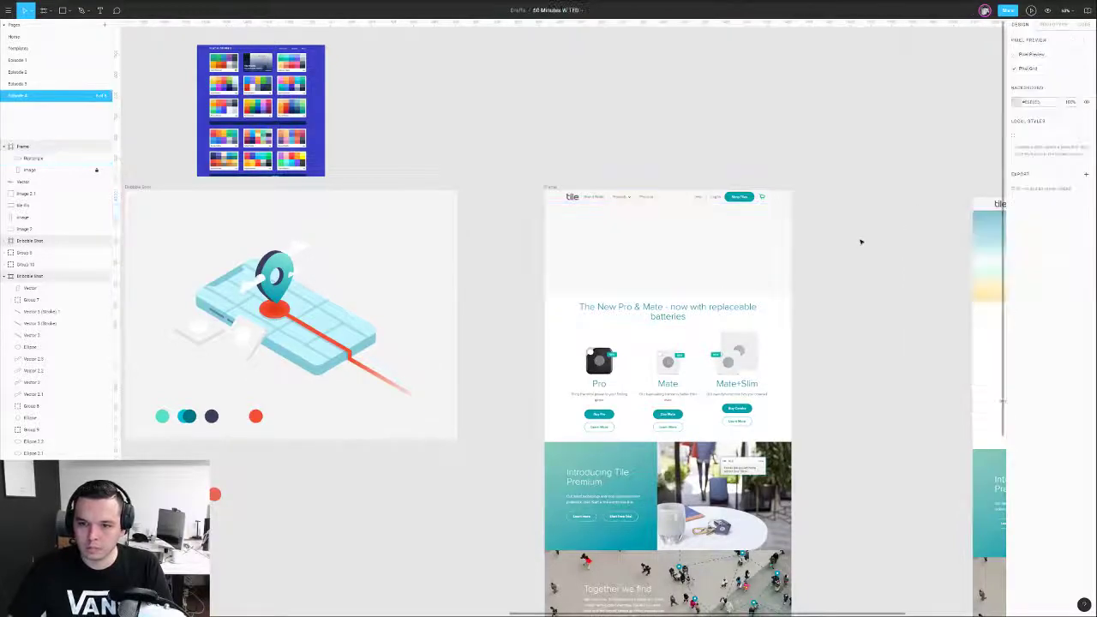
left_click(560, 267)
key("i")
key("Escape")
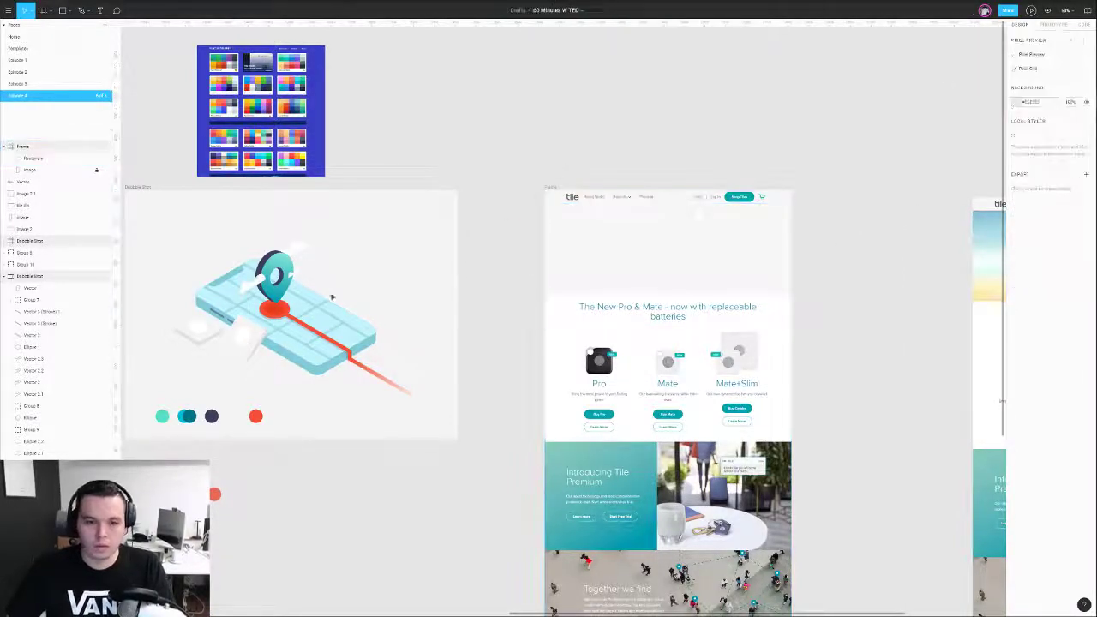
- Copy the phone, pin, tiles and clouds illustration into the framed website and group the pasted shapes
scroll(186, 225, "left", 3)
left_click_drag(220, 209, 489, 376)
key("ctrl+c")
left_click(629, 186)
key("ctrl+v")
scroll(894, 239, "up", 5)
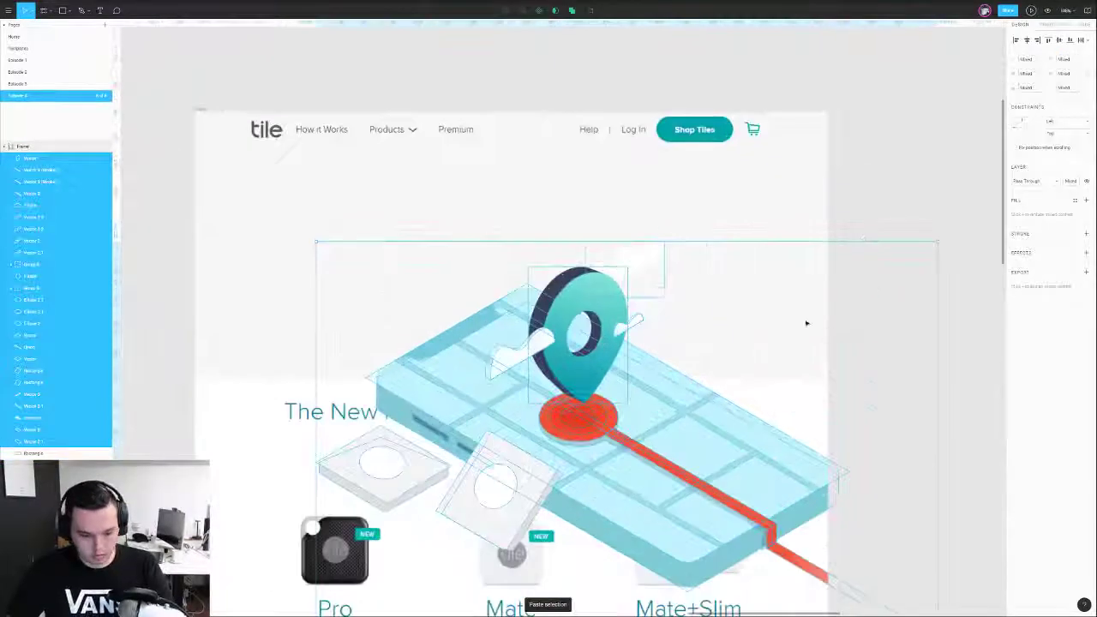
key("ctrl+g")
- Scale the illustration group down and place it in the hero's right half, with the route's end crossing the lower edge
left_click_drag(936, 392, 633, 393)
left_click_drag(508, 448, 622, 270)
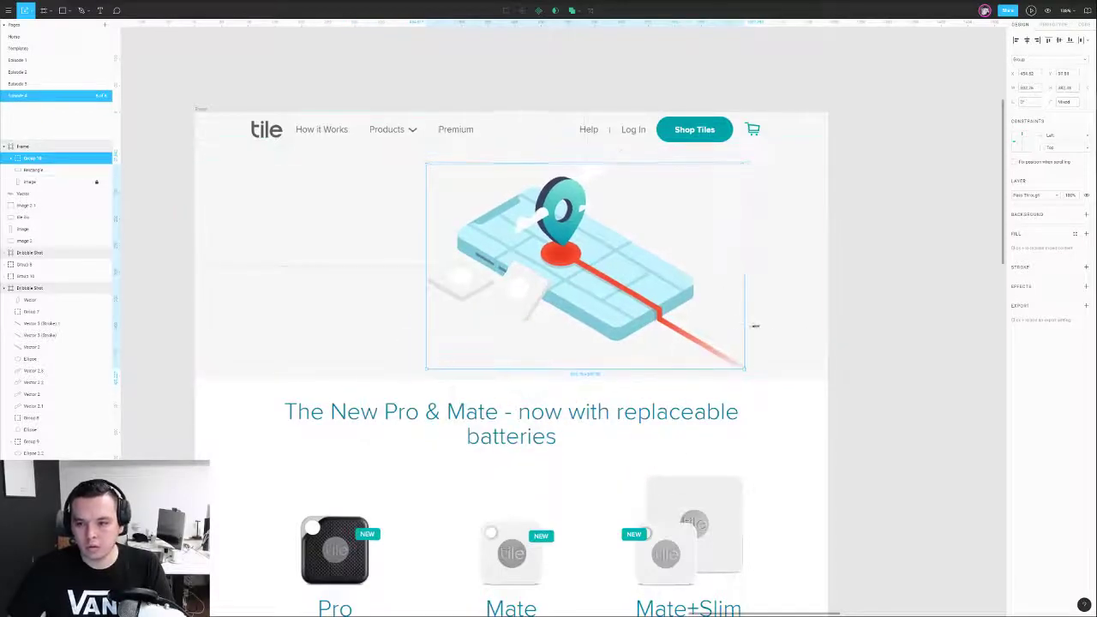
left_click_drag(742, 326, 782, 325)
left_click_drag(633, 286, 645, 294)
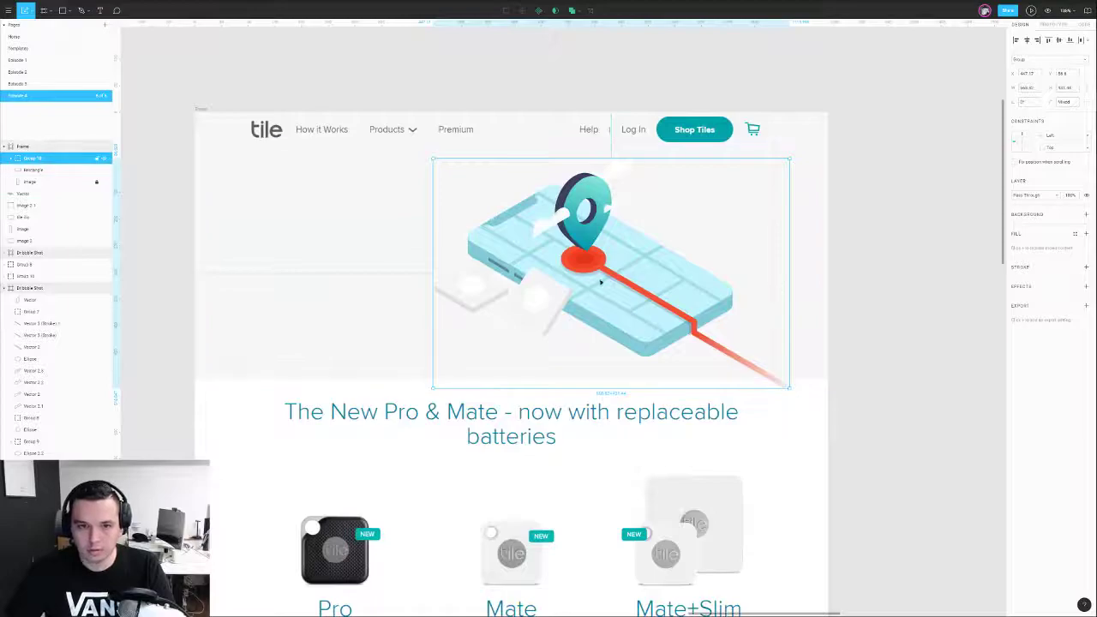
scroll(688, 271, "down", 1)
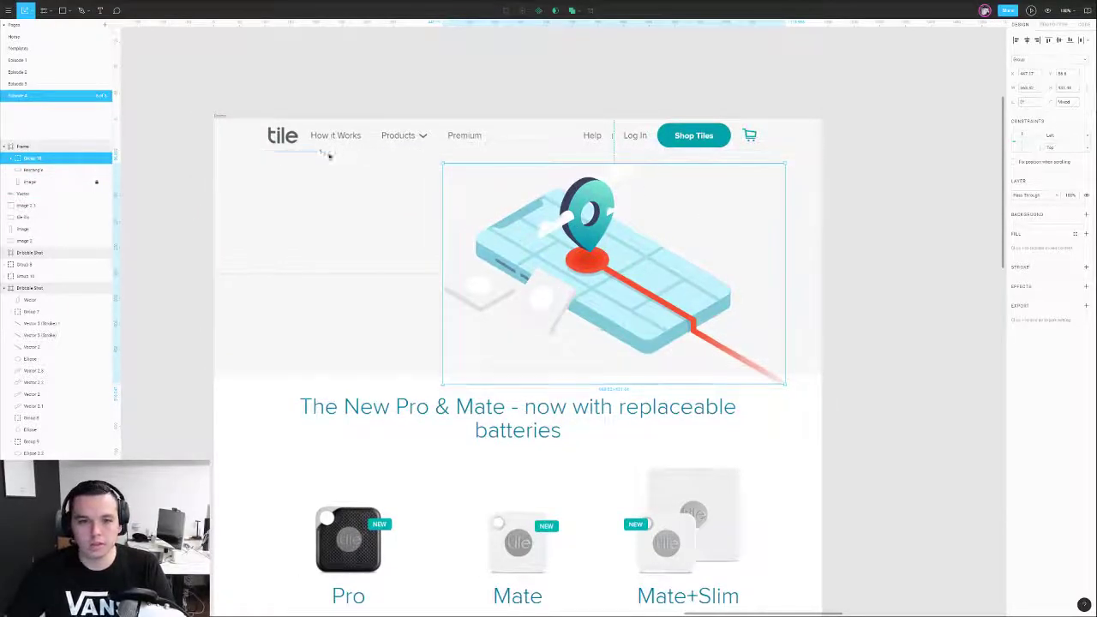
left_click_drag(785, 232, 843, 239)
left_click_drag(695, 248, 656, 263)
left_click_drag(620, 158, 614, 203)
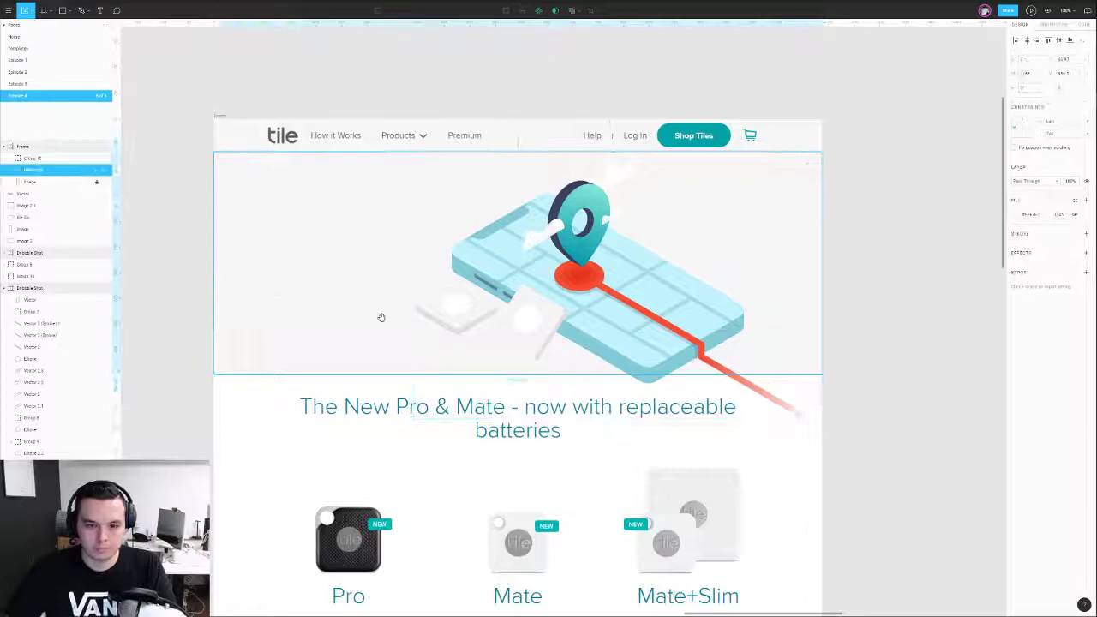
- Ungroup the pasted illustration and fill the hero rectangle behind it with white
scroll(385, 311, "down", 2)
left_click(600, 272)
left_click(601, 271)
key("ctrl+shift+g")
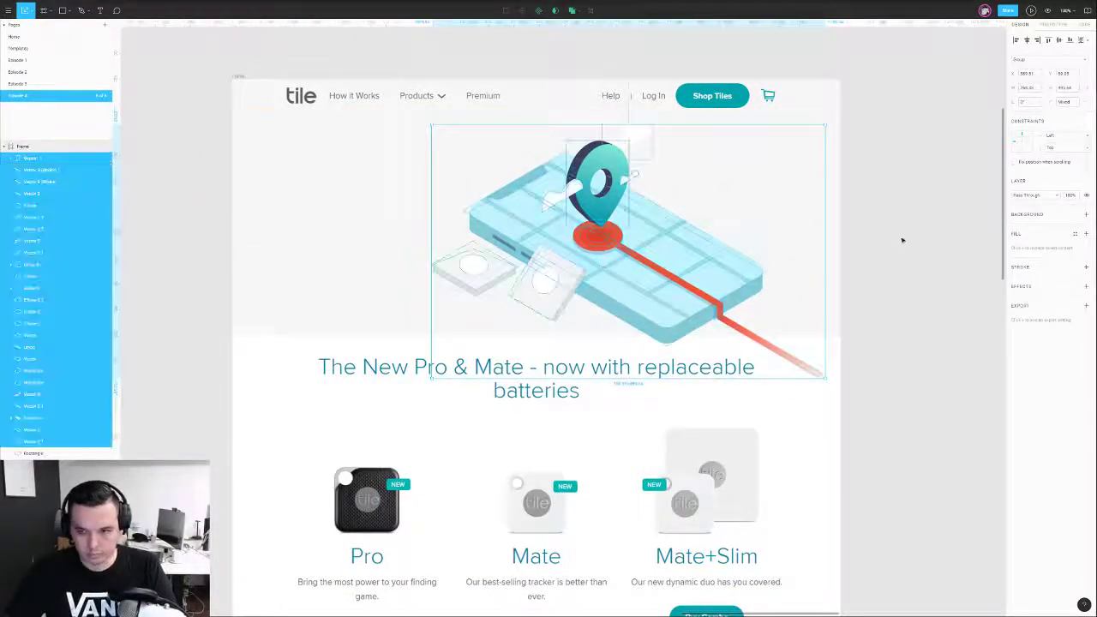
left_click(901, 240)
left_click(785, 237)
left_click(1015, 215)
left_click_drag(929, 233, 867, 191)
left_click(885, 196)
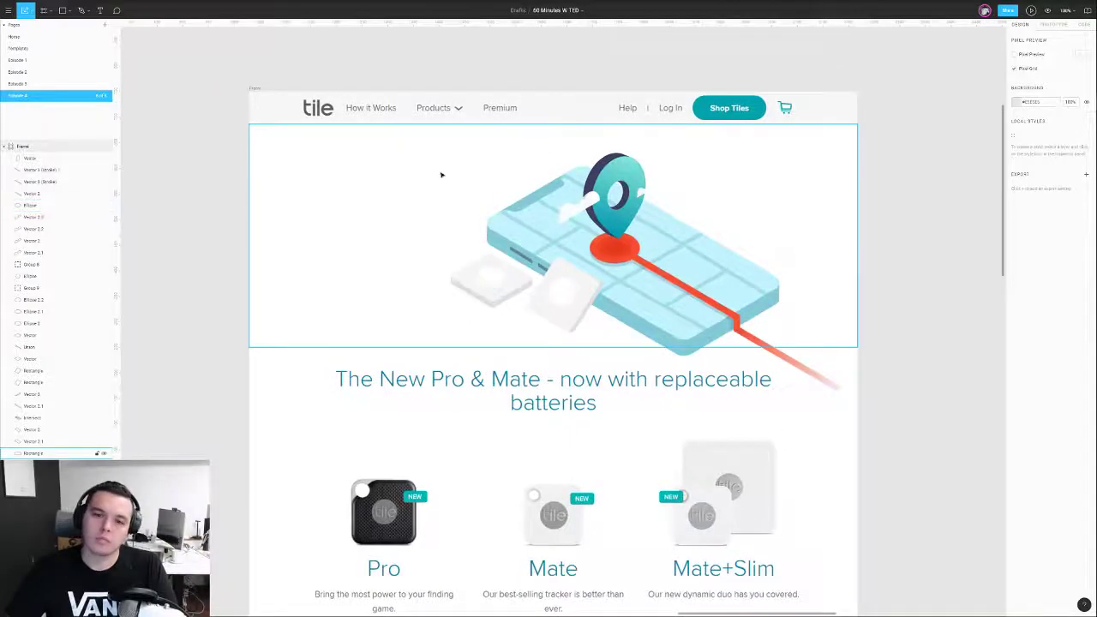
- Compare the new hero with the original website screenshot and inspect the clouds around the map pin
scroll(345, 215, "down", 3)
left_click_drag(695, 222, 648, 220)
left_click_drag(790, 215, 653, 203)
left_click(582, 218)
left_click_drag(578, 220, 612, 218)
scroll(613, 218, "up", 3)
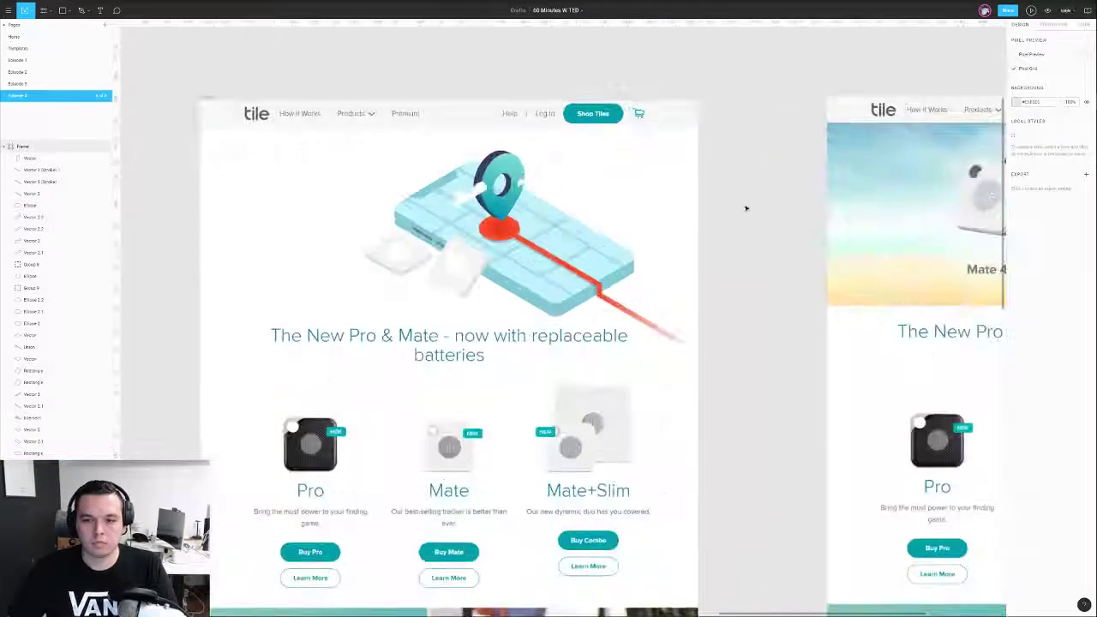
left_click(525, 186)
scroll(526, 186, "up", 3)
left_click(530, 155)
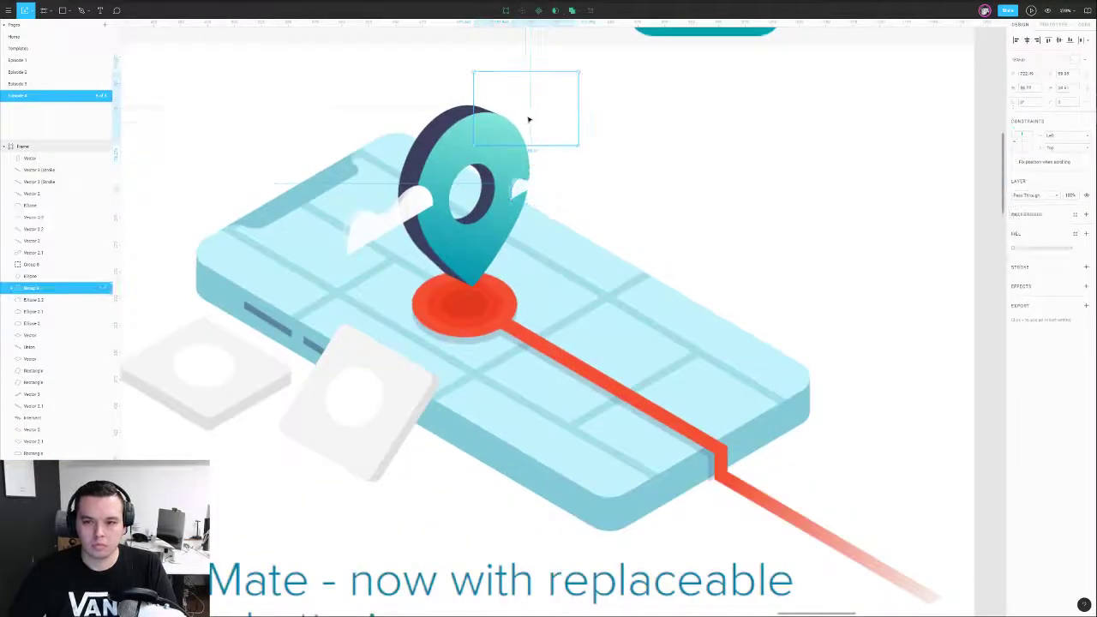
- Duplicate the illustration's colour palette dots into the website hero and place them to the right of the map pin
scroll(519, 120, "down", 2)
scroll(516, 129, "down", 3)
left_click_drag(322, 214, 689, 193)
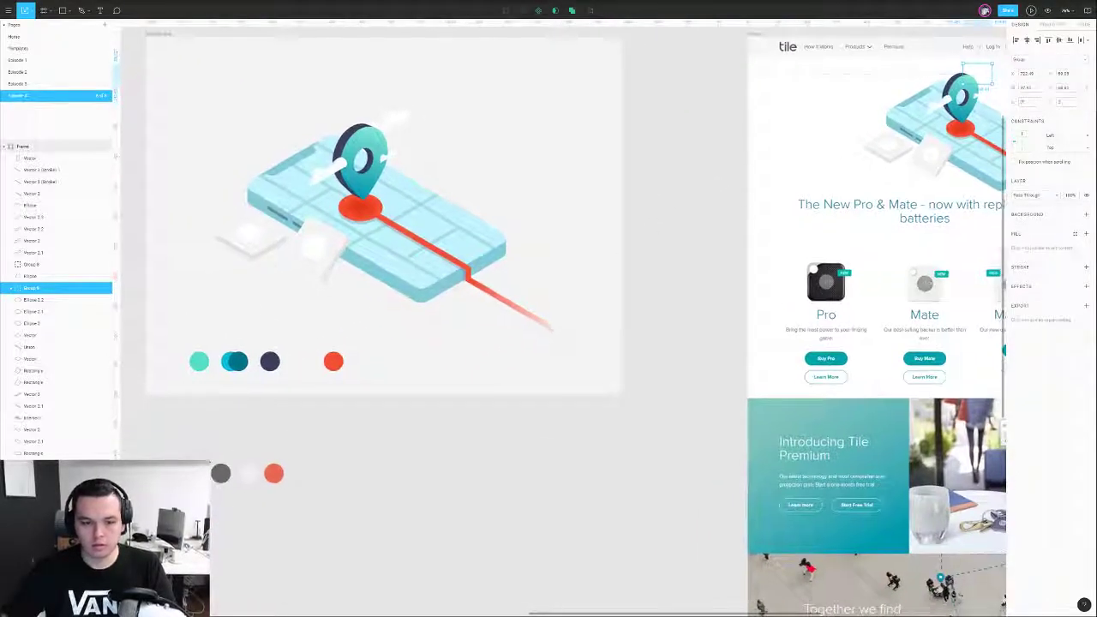
left_click_drag(172, 343, 352, 385)
scroll(316, 378, "down", 3)
left_click_drag(273, 369, 782, 267)
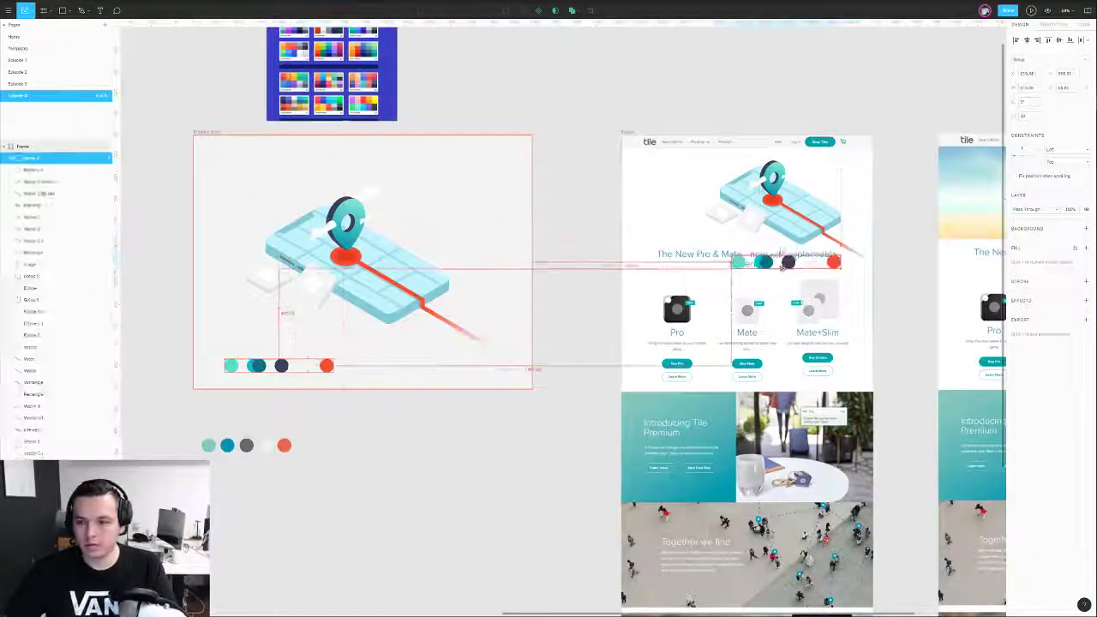
scroll(783, 264, "up", 4)
left_click_drag(931, 260, 778, 261)
left_click_drag(812, 242, 586, 417)
left_click_drag(495, 433, 697, 193)
scroll(800, 194, "up", 3)
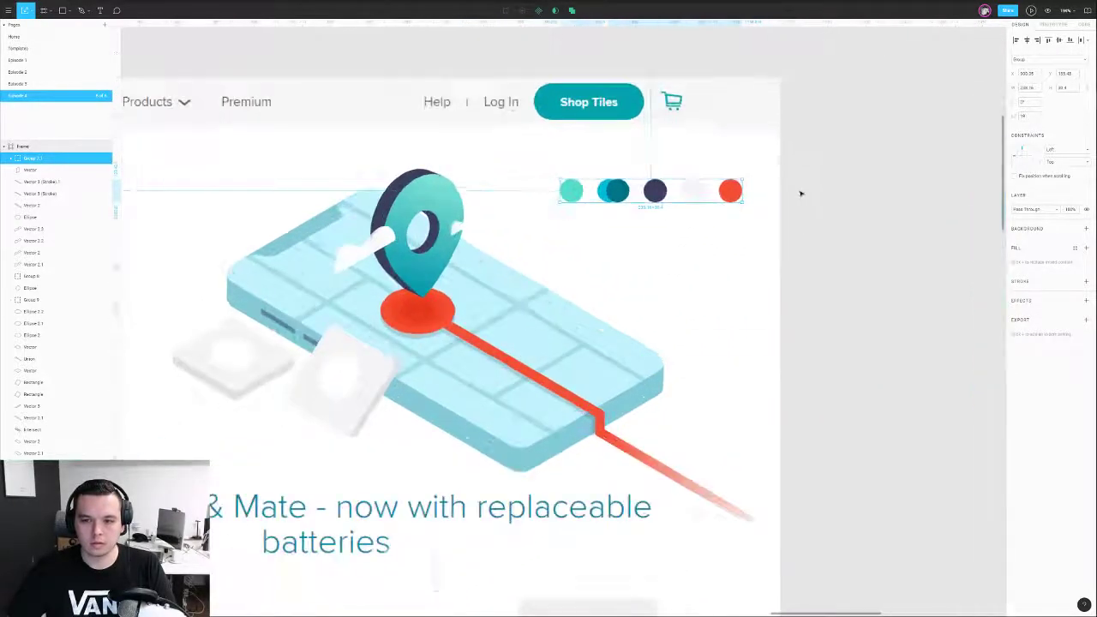
- Ungroup the cloud above the pin and tint its edge shape's gradient with the palette's blue-teal swatch
left_click(801, 194)
left_click(470, 177)
key("ctrl+shift+g")
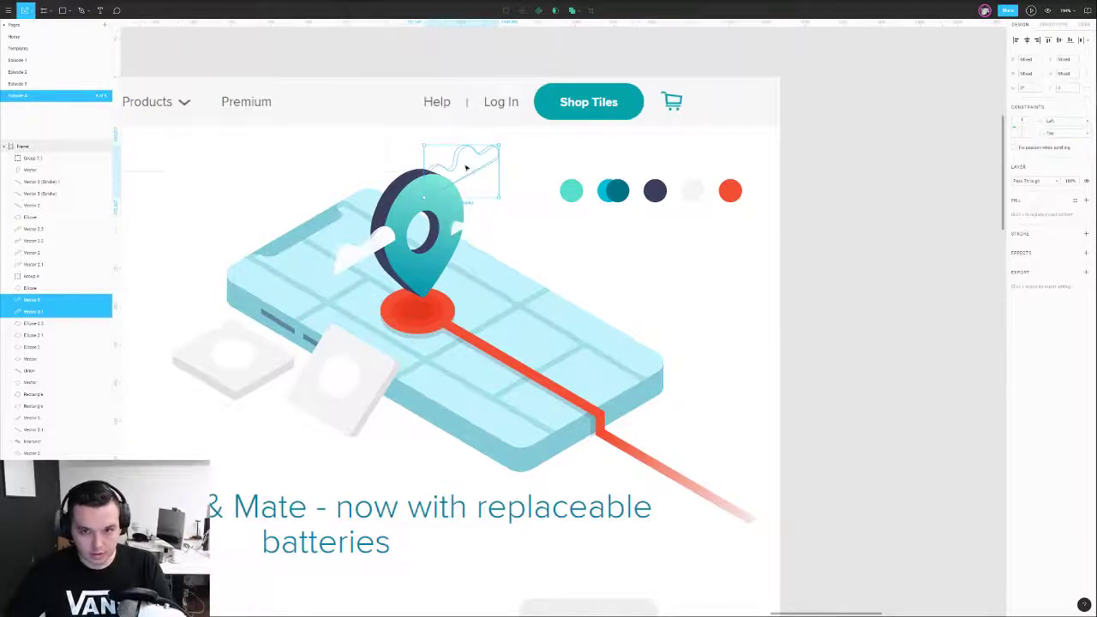
left_click(456, 163)
key("i")
left_click(604, 190)
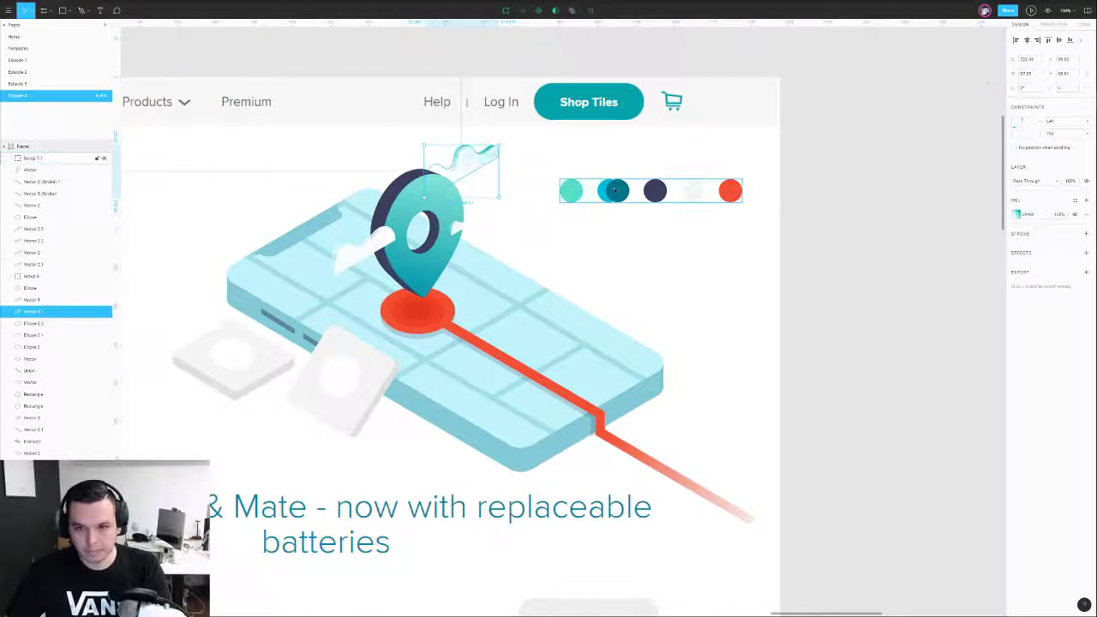
- Brighten the upper cloud's edge gradient to a vivid cyan and reposition its gradient handles diagonally across the cloud
left_click(917, 190)
left_click_drag(616, 192, 712, 209)
left_click(572, 185)
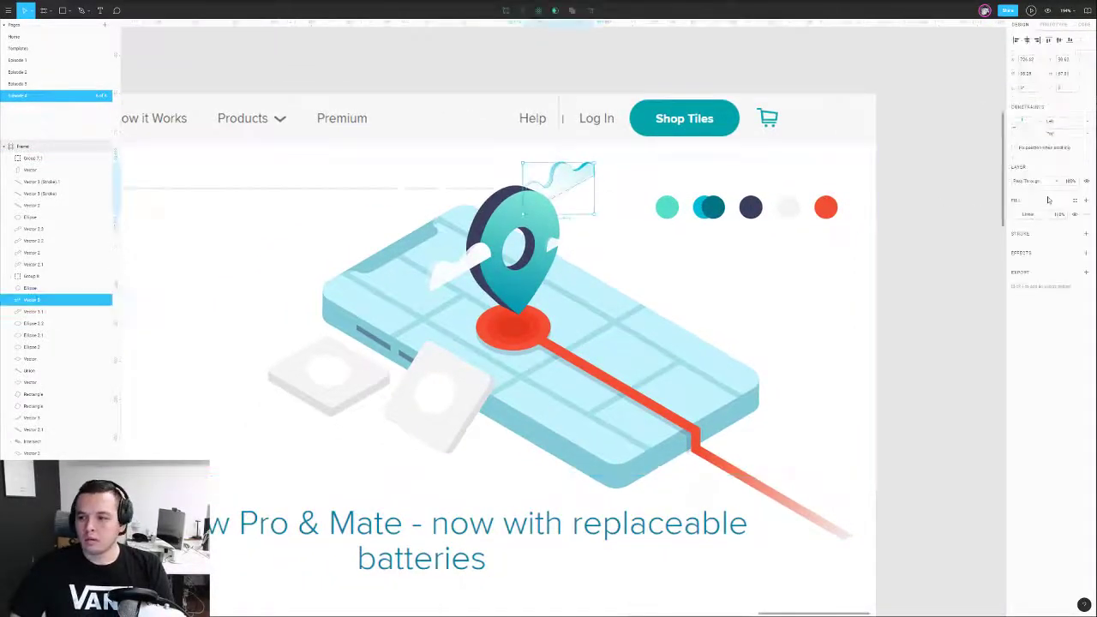
left_click(567, 164)
left_click(1016, 214)
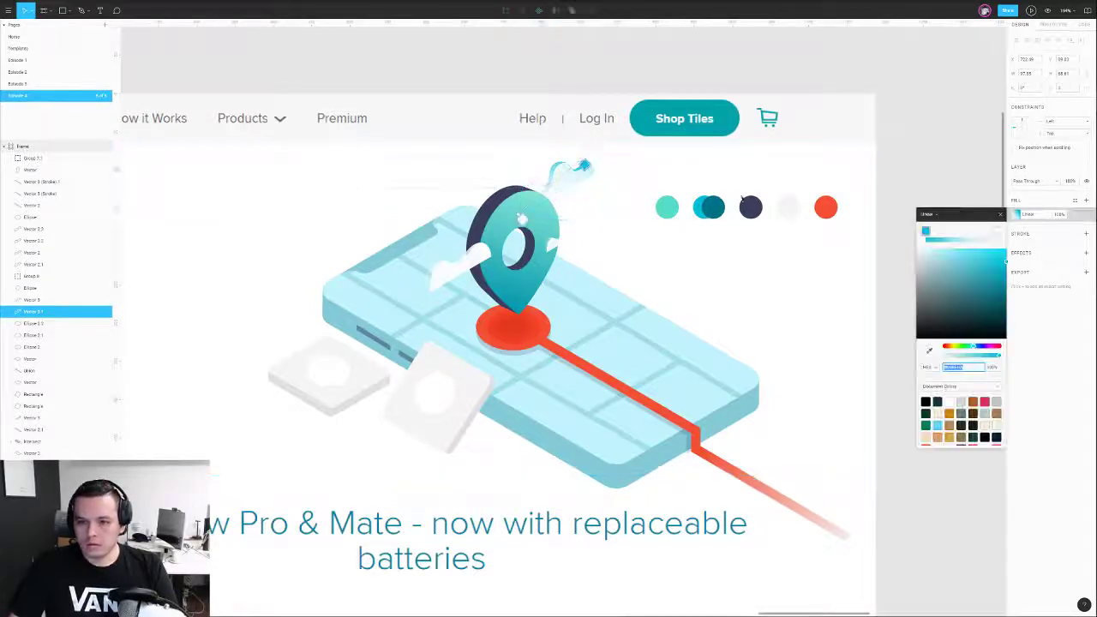
left_click_drag(1003, 262, 1006, 257)
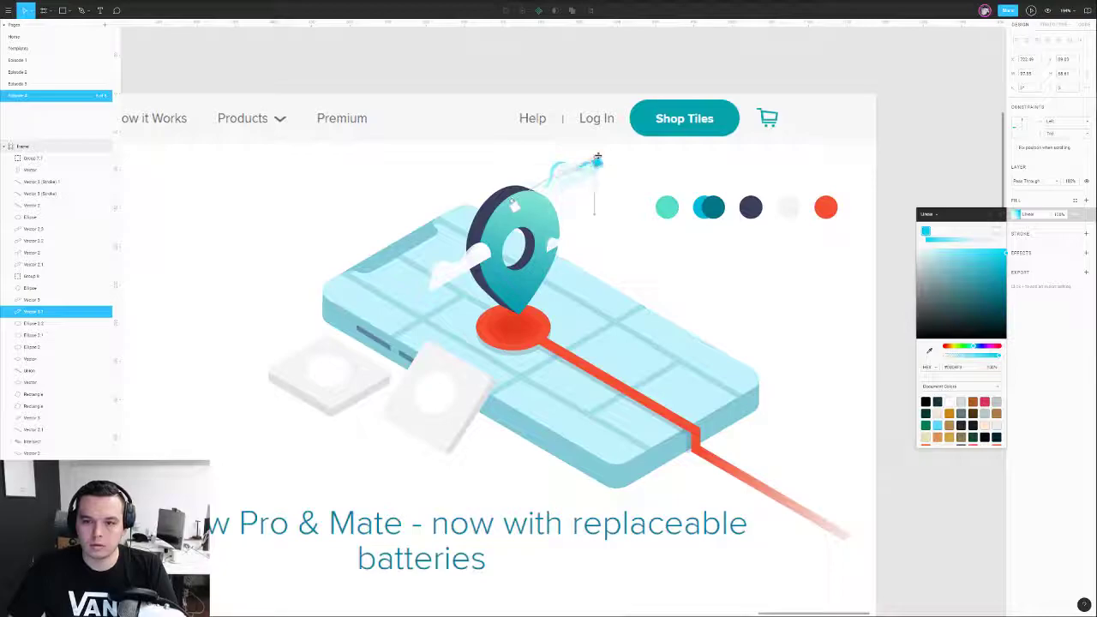
left_click(579, 245)
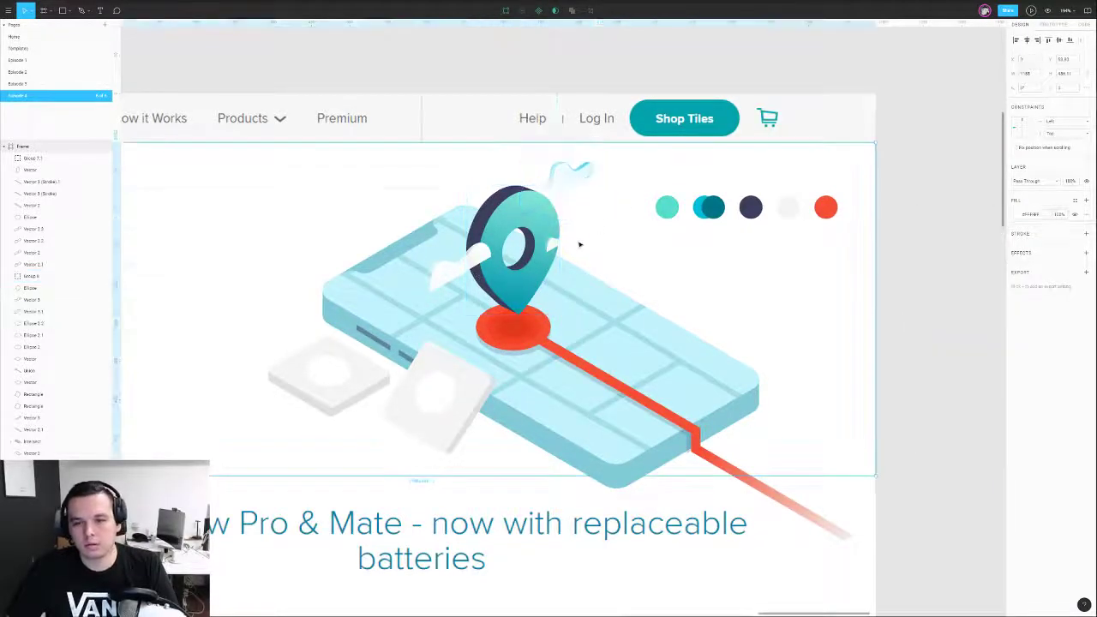
- Apply the upper cloud's cyan gradient to the small cloud's edge, group its two shapes and move it slightly up and right
scroll(579, 245, "up", 3)
left_click(565, 170)
right_click(579, 165)
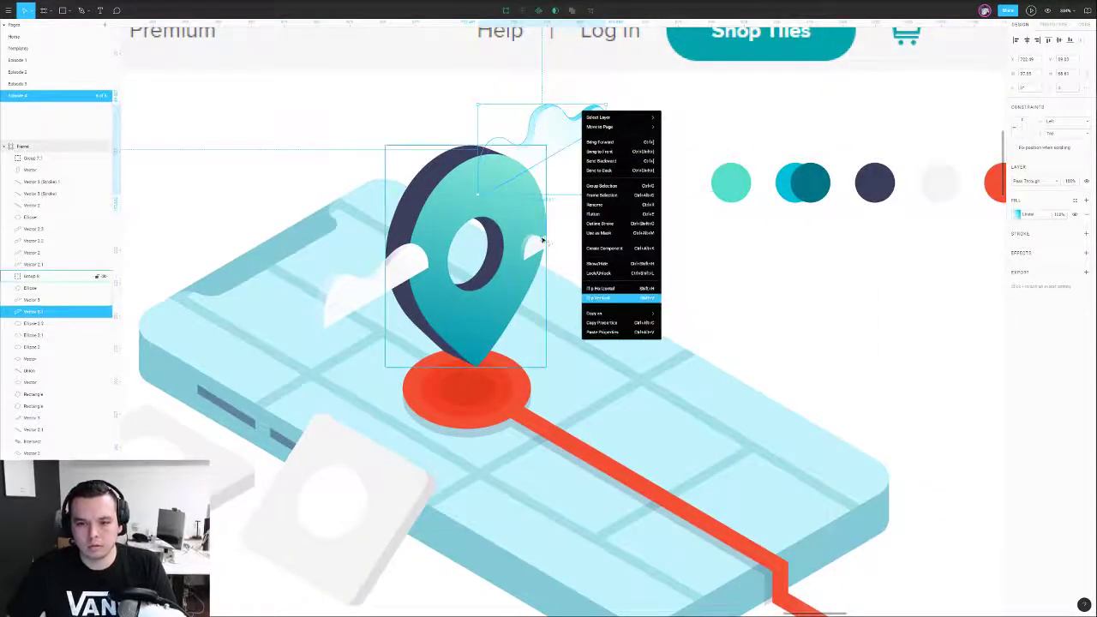
left_click(604, 323)
left_click(523, 249)
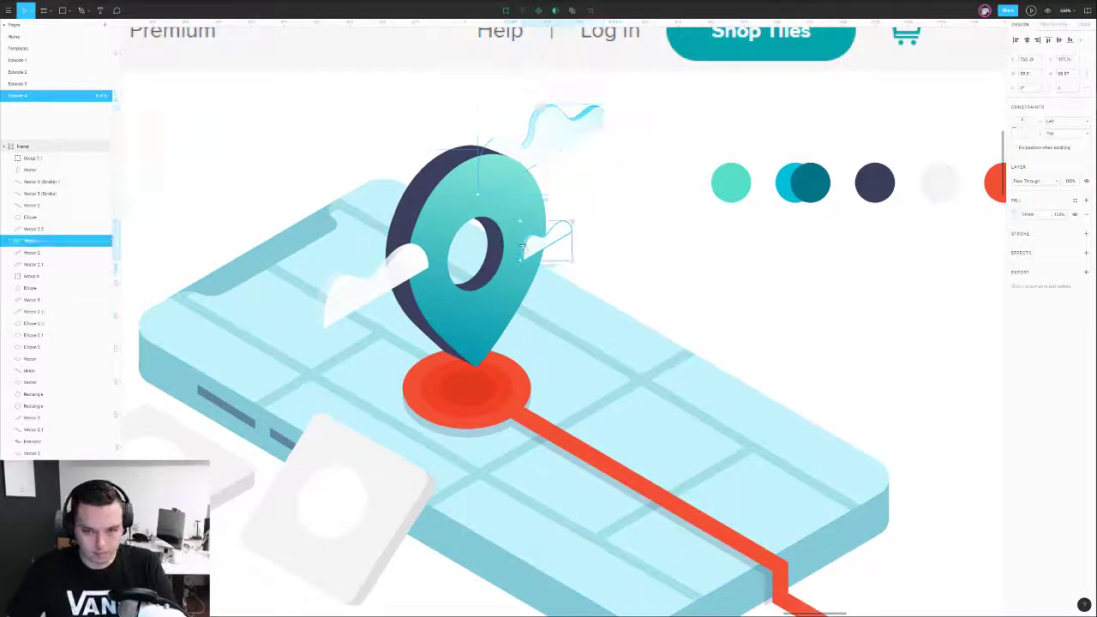
left_click(556, 229, "shift")
key("ctrl+g")
left_click_drag(577, 220, 576, 224)
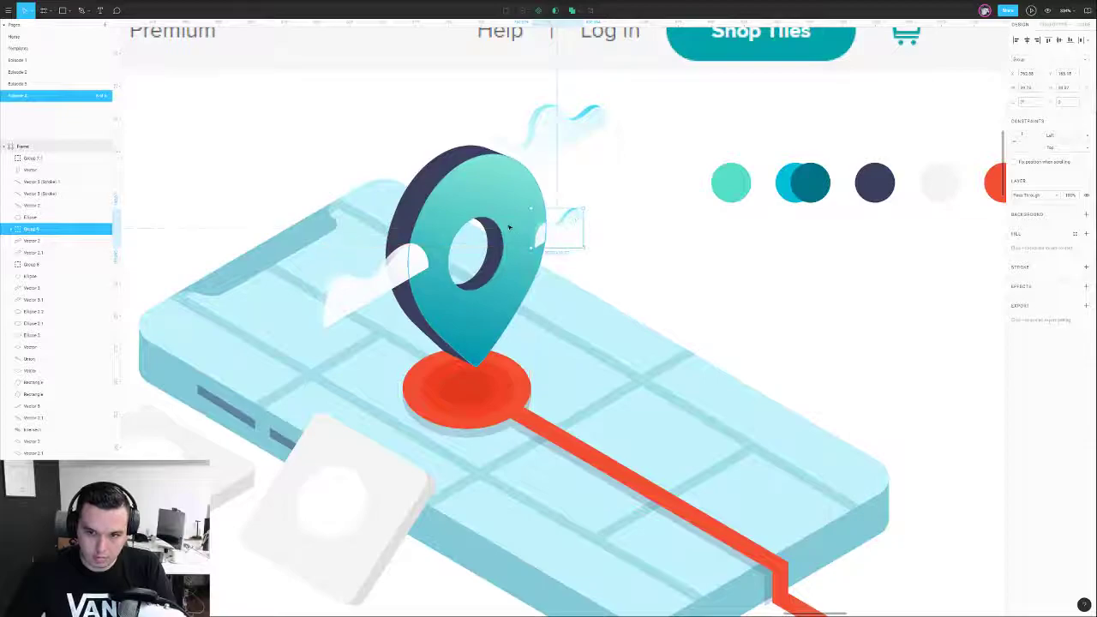
- Recolour the phone's notch and its side faces to a dark slate blue with the eyedropper
scroll(486, 231, "down", 4)
left_click_drag(449, 106, 540, 122)
left_click(540, 120)
left_click(467, 277)
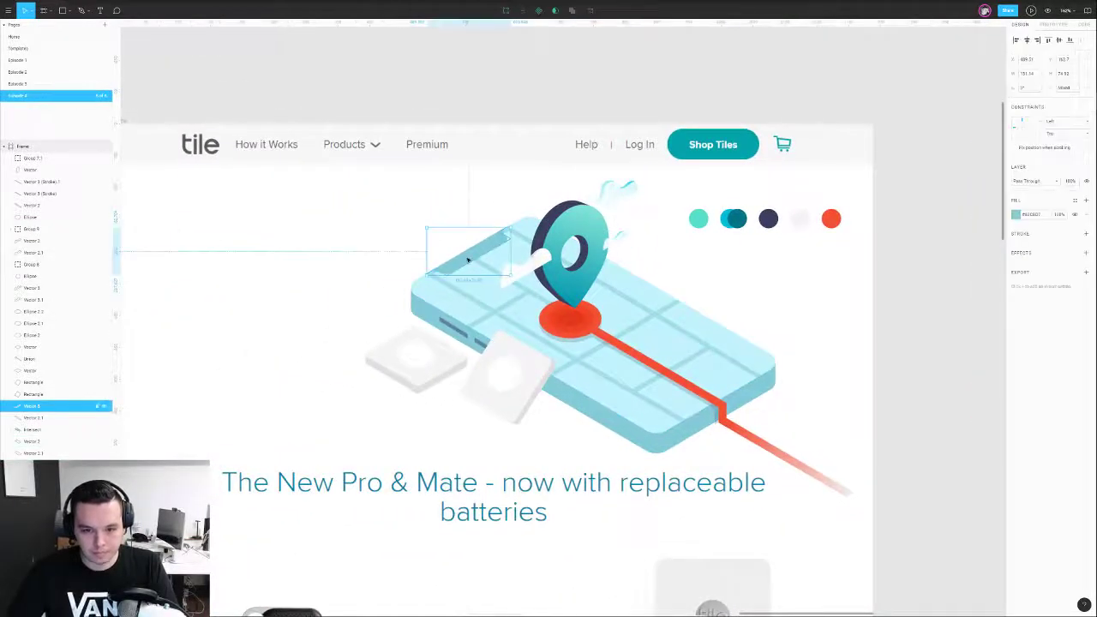
left_click(456, 117)
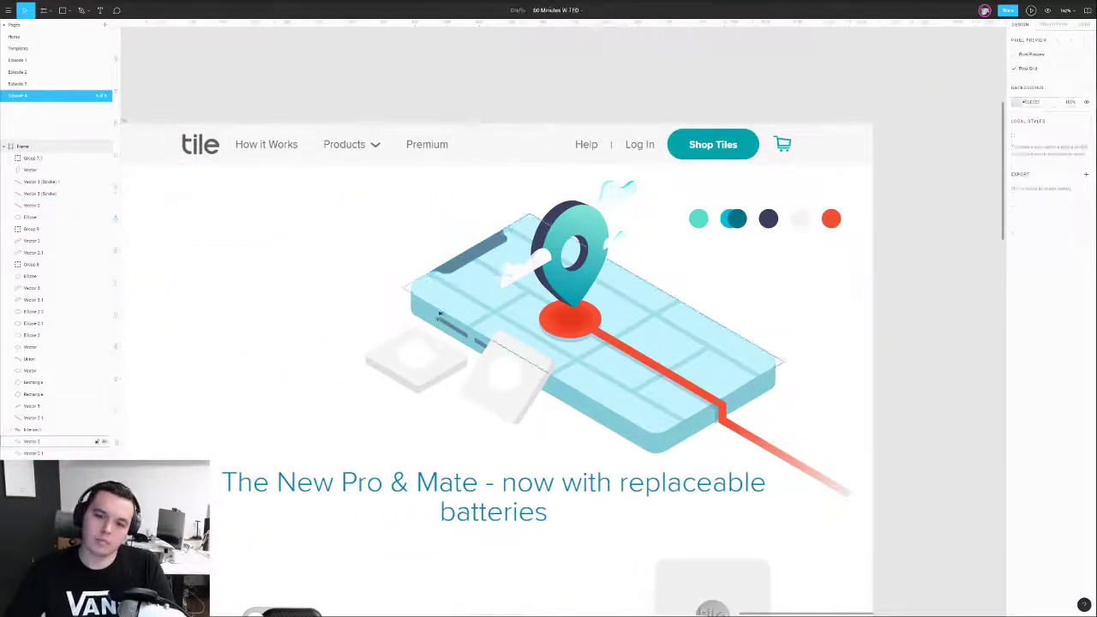
left_click(461, 315)
left_click(454, 325)
key("i")
left_click(436, 251)
left_click(489, 348)
key("i")
left_click(352, 232)
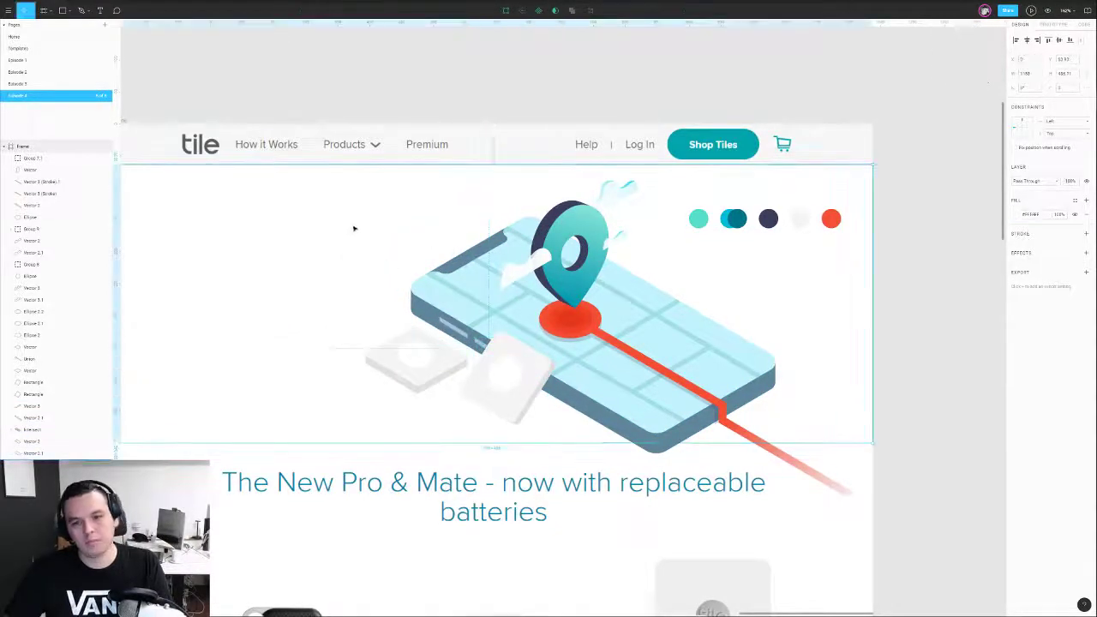
scroll(348, 222, "down", 3)
left_click(411, 101)
left_click(348, 318)
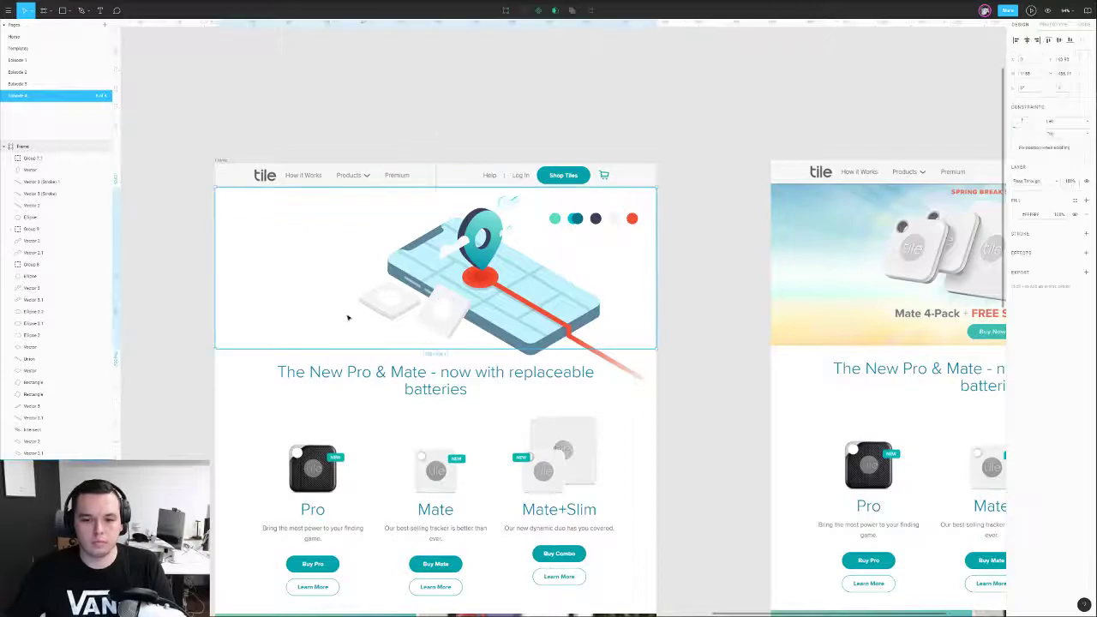
left_click(571, 135)
left_click_drag(571, 134, 402, 121)
left_click_drag(565, 309, 680, 303)
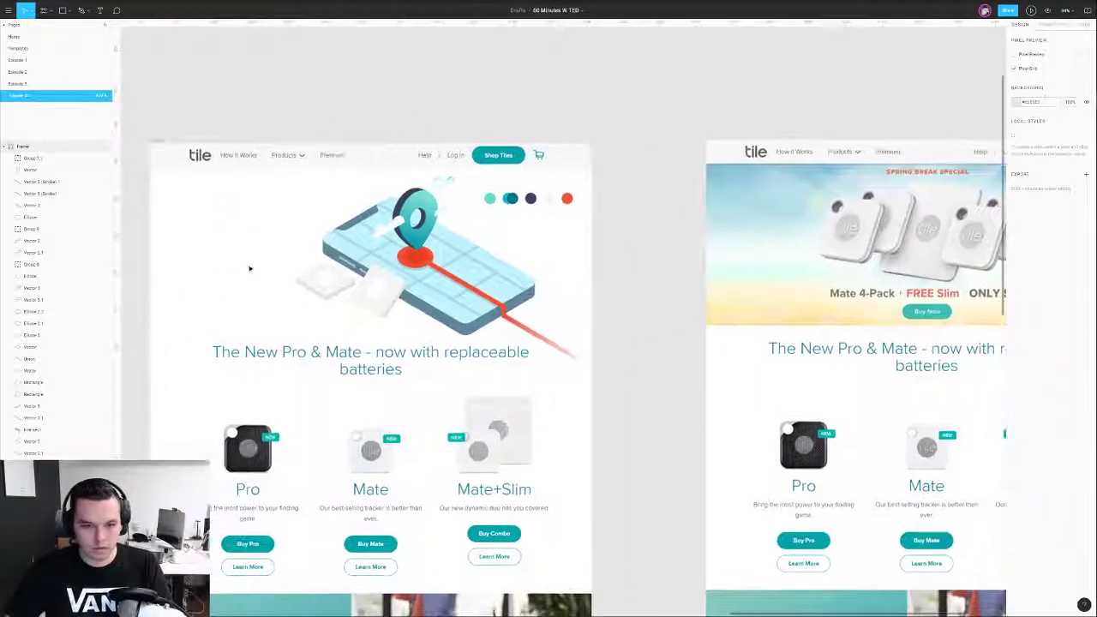
key("t")
left_click(225, 220)
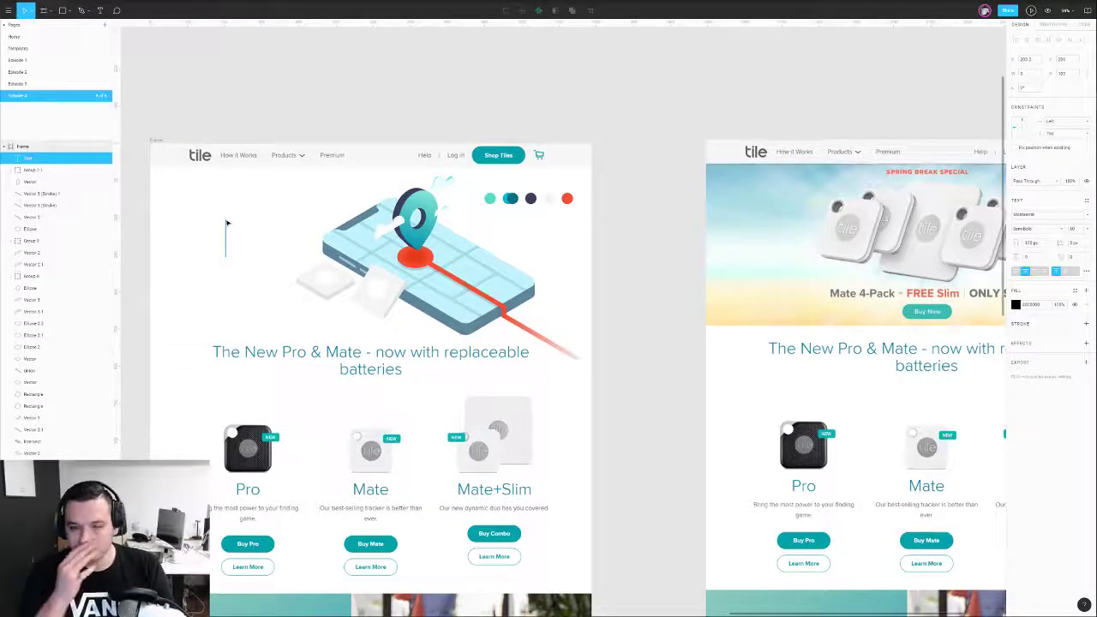
left_click(509, 103)
- Compare the redesigned Tile page with the original beside it, from the hero down to the footer
scroll(497, 112, "right", 2)
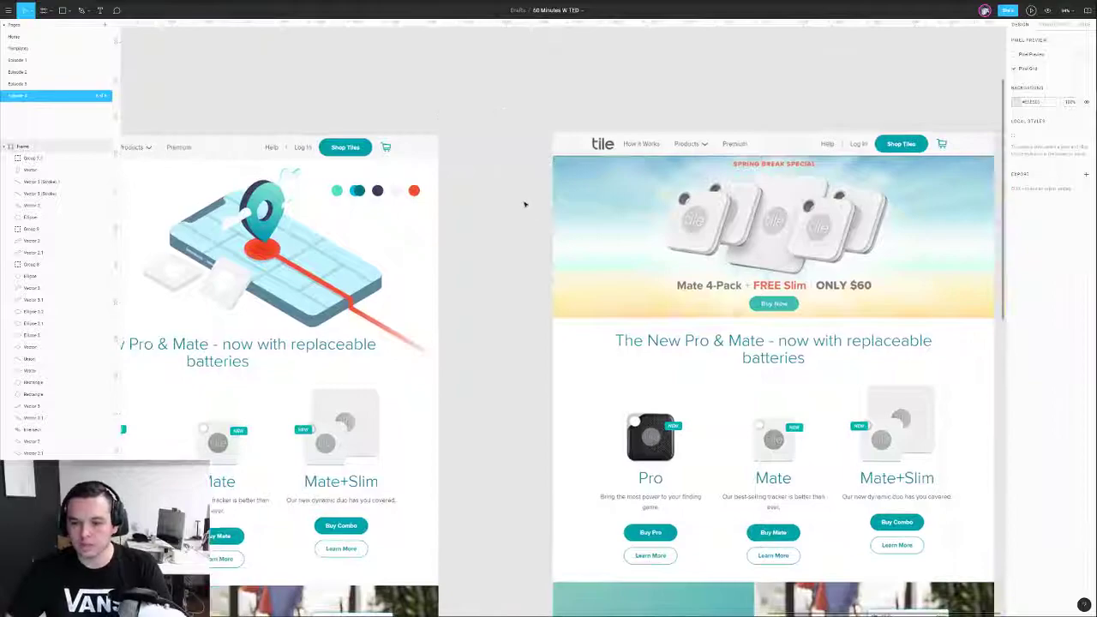
scroll(526, 203, "down", 3)
scroll(511, 271, "down", 3)
scroll(510, 272, "down", 2)
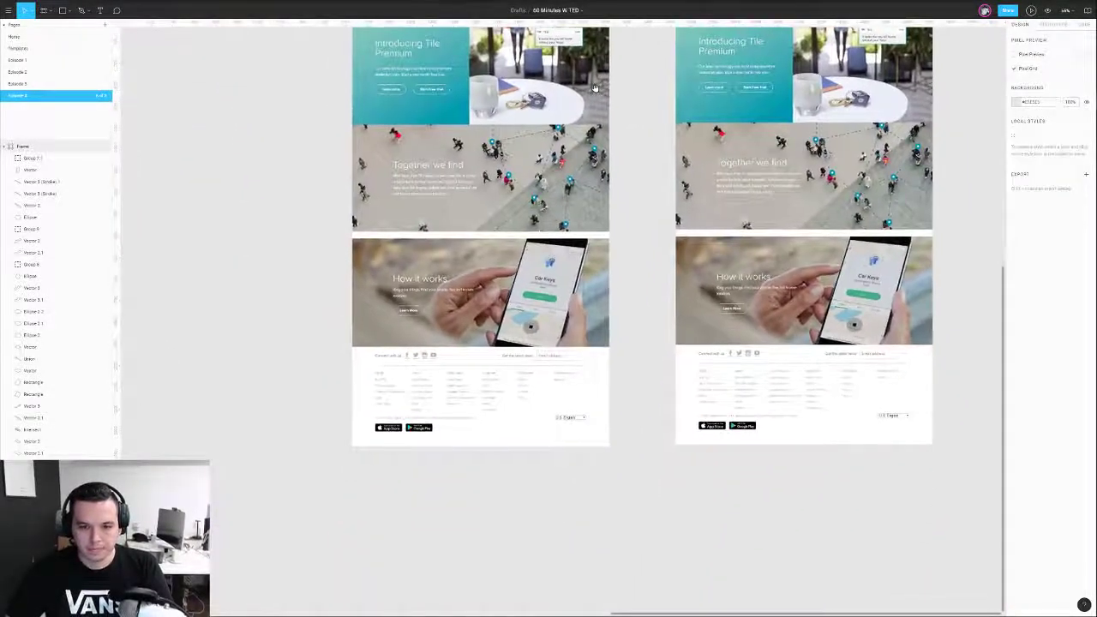
scroll(511, 271, "up", 3)
left_click_drag(591, 111, 564, 317)
scroll(583, 210, "up", 3)
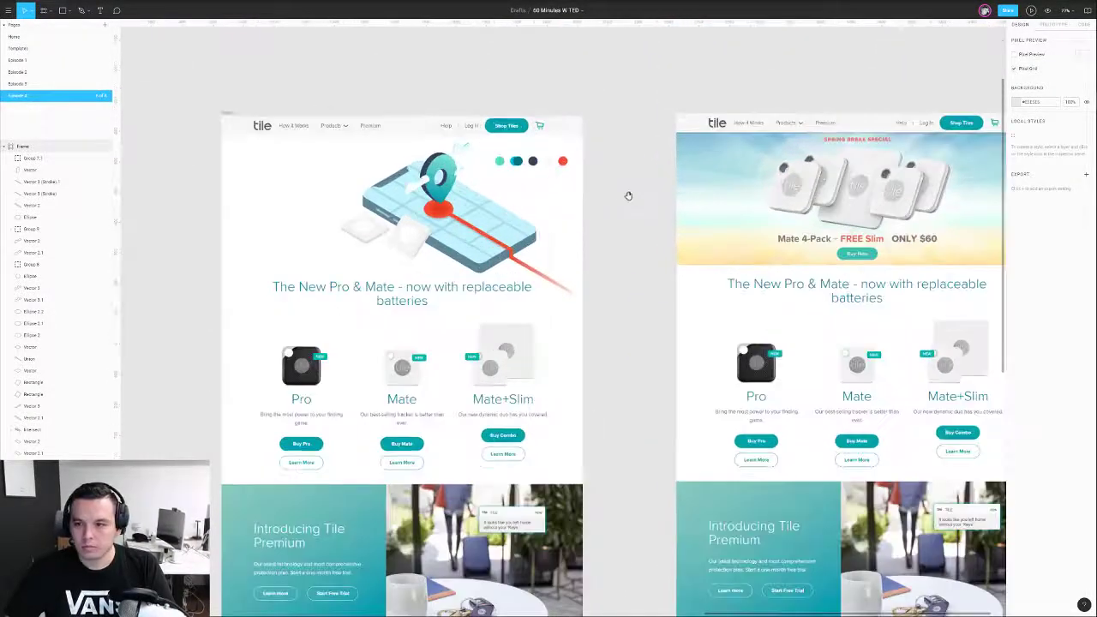
left_click_drag(609, 204, 575, 213)
scroll(583, 211, "up", 1)
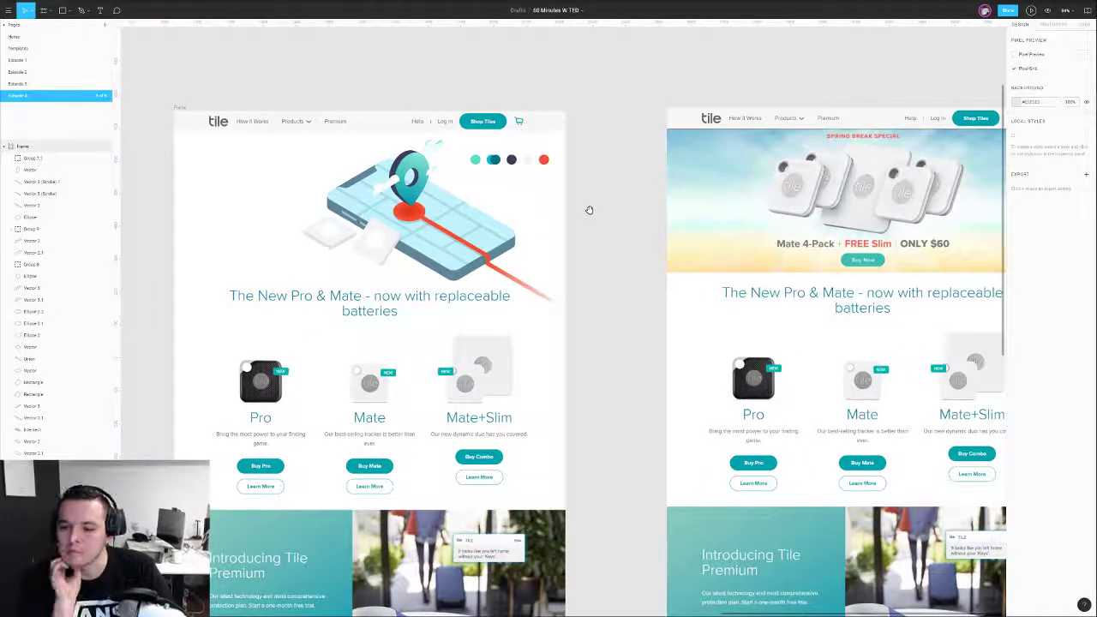
scroll(411, 172, "left", 2)
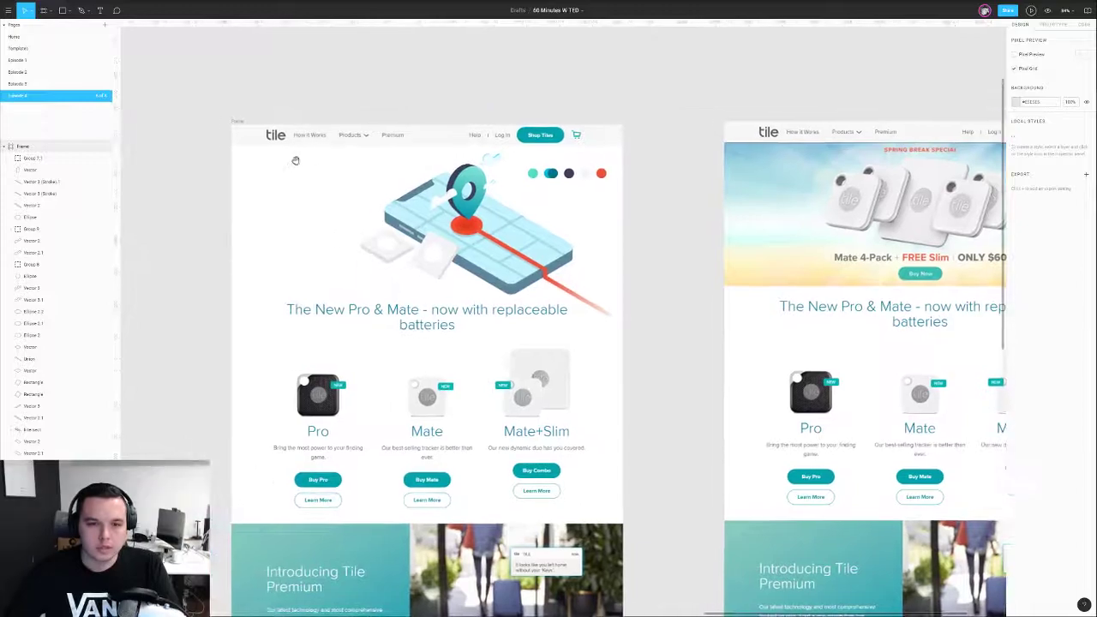
- Add the heading text "Header 1 Text Goes Here" in the empty area of the hero beside the phone
scroll(292, 168, "up", 3)
key("t")
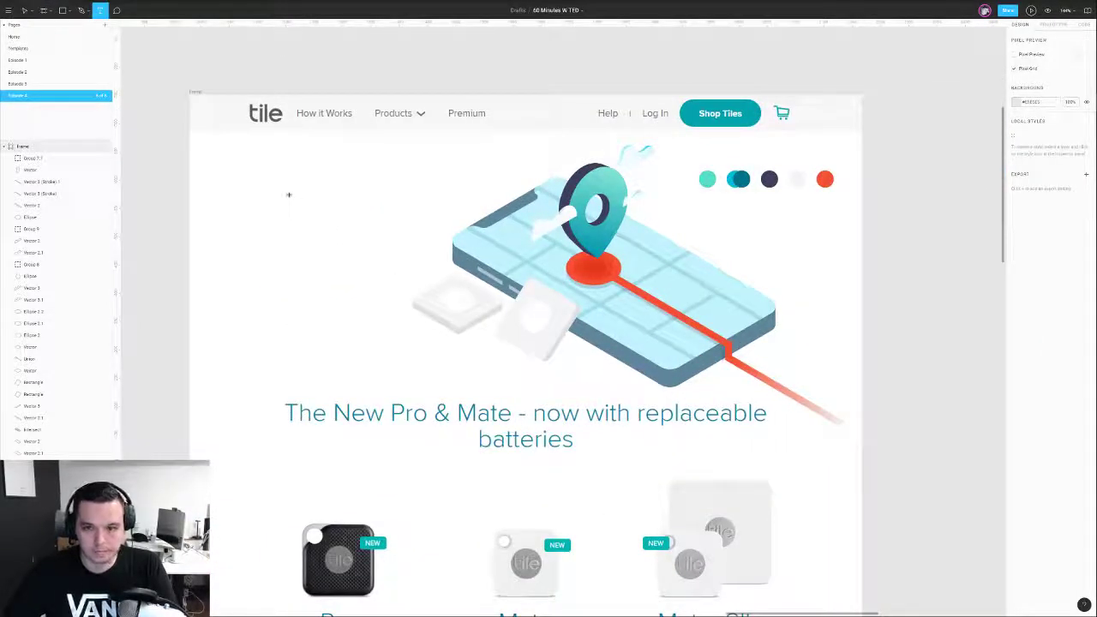
left_click(289, 195)
type("T")
key("BackSpace")
type("Headed")
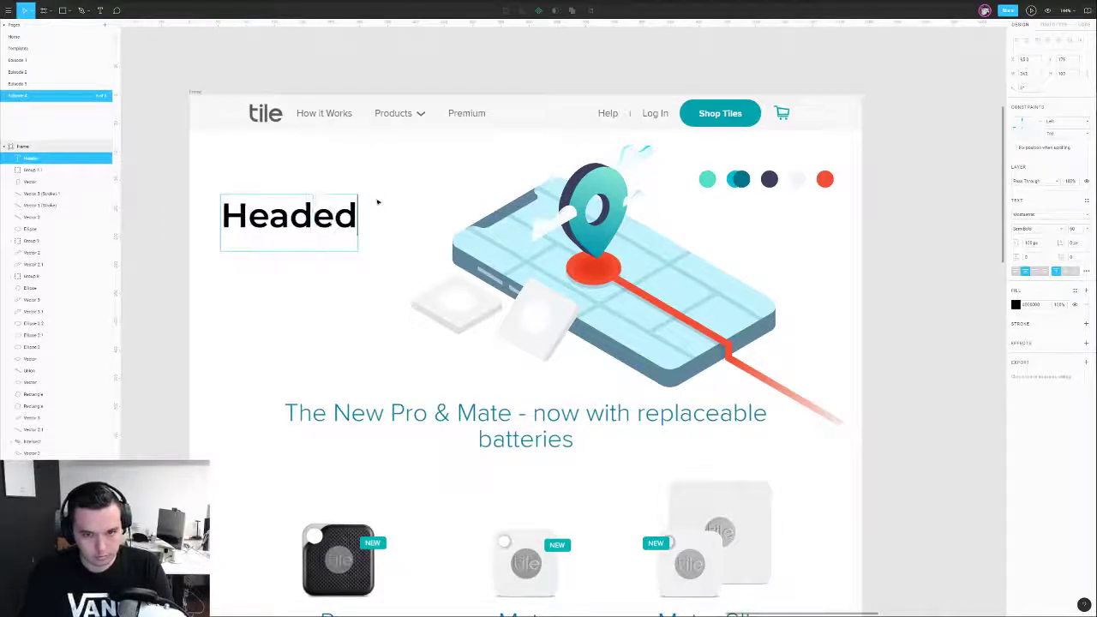
key("BackSpace")
type("r 1")
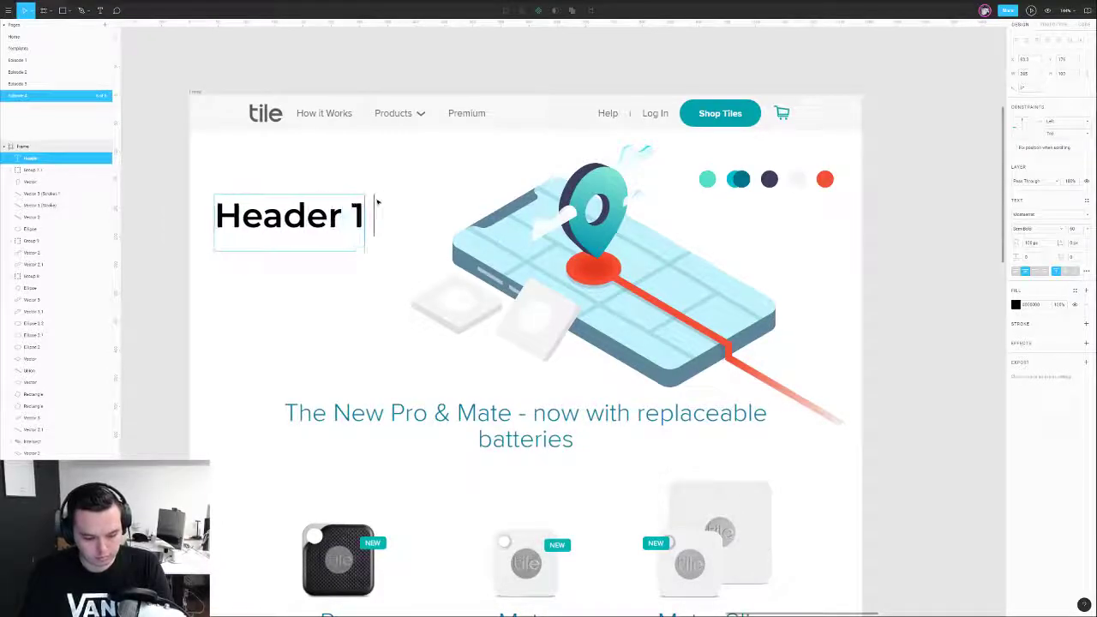
type(" Tex")
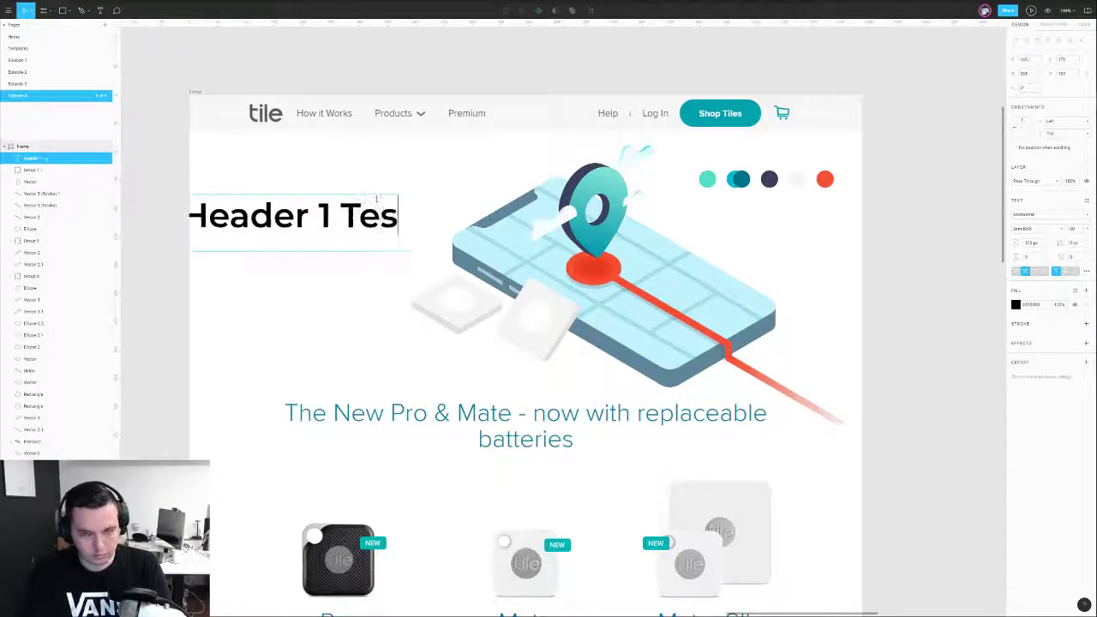
key("BackSpace")
type("xt G")
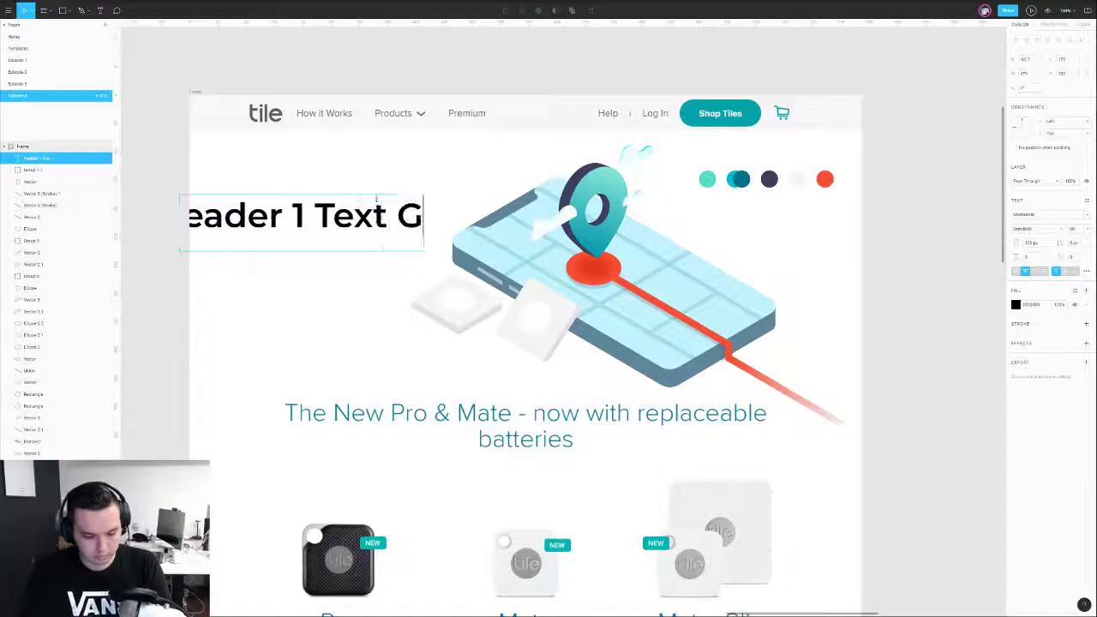
type("oes Here")
key("Escape")
- Left-align the heading, wrap it onto two lines, tighten its line spacing and place it beside the phone illustration
left_click_drag(394, 225, 358, 225)
left_click_drag(252, 222, 402, 202)
left_click(1016, 271)
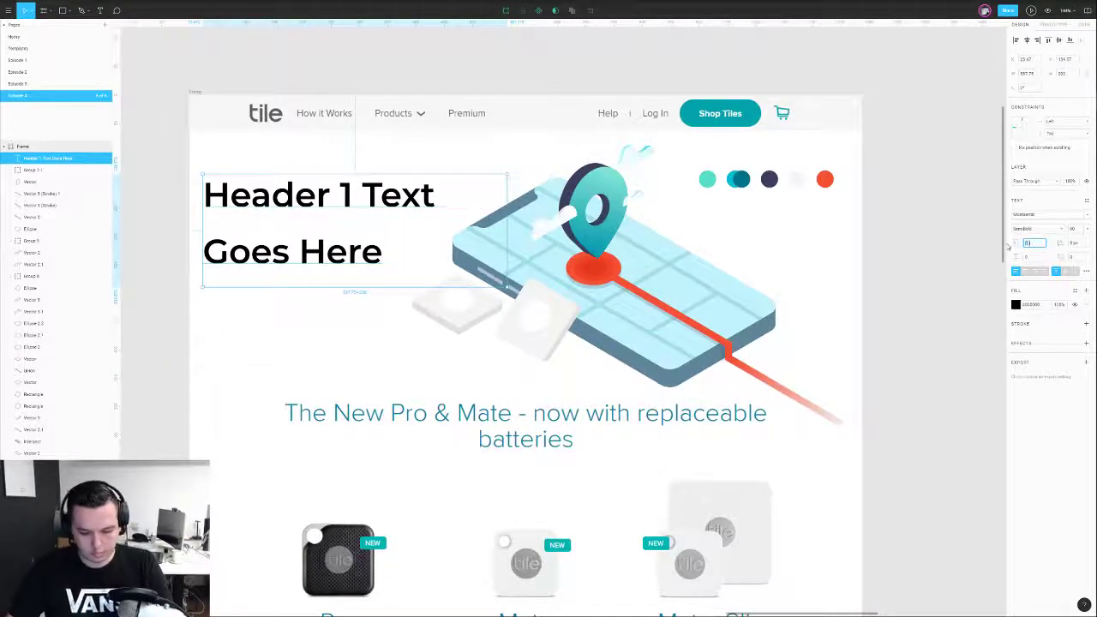
key("Return")
left_click_drag(354, 252, 390, 246)
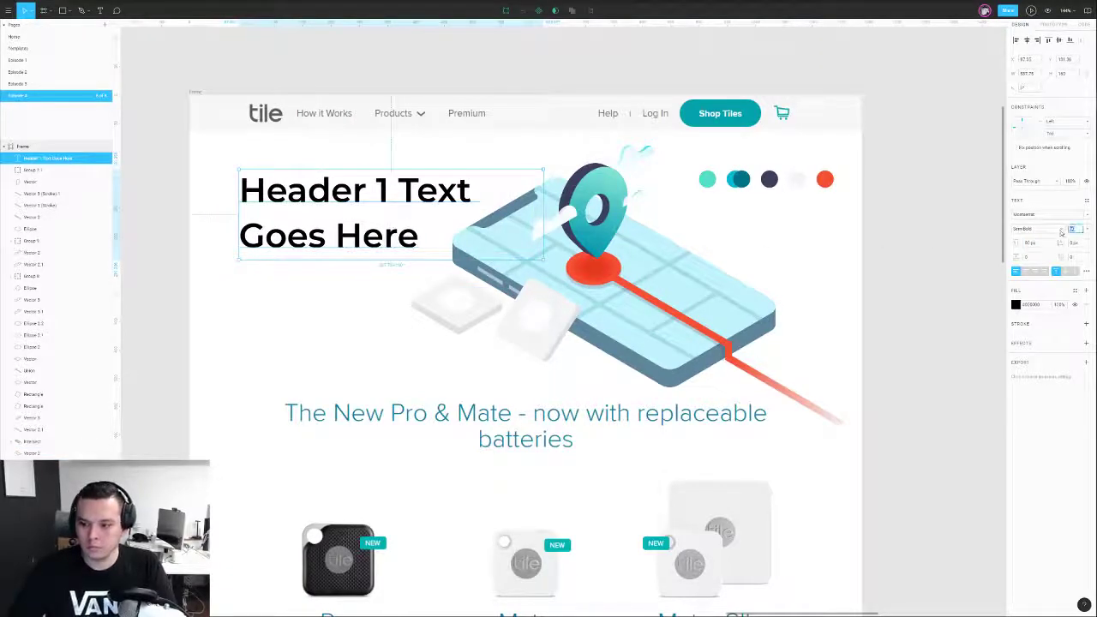
- Set the heading's font size and line height to 50, narrowing its text box so it stays on two lines
type("50")
key("Return")
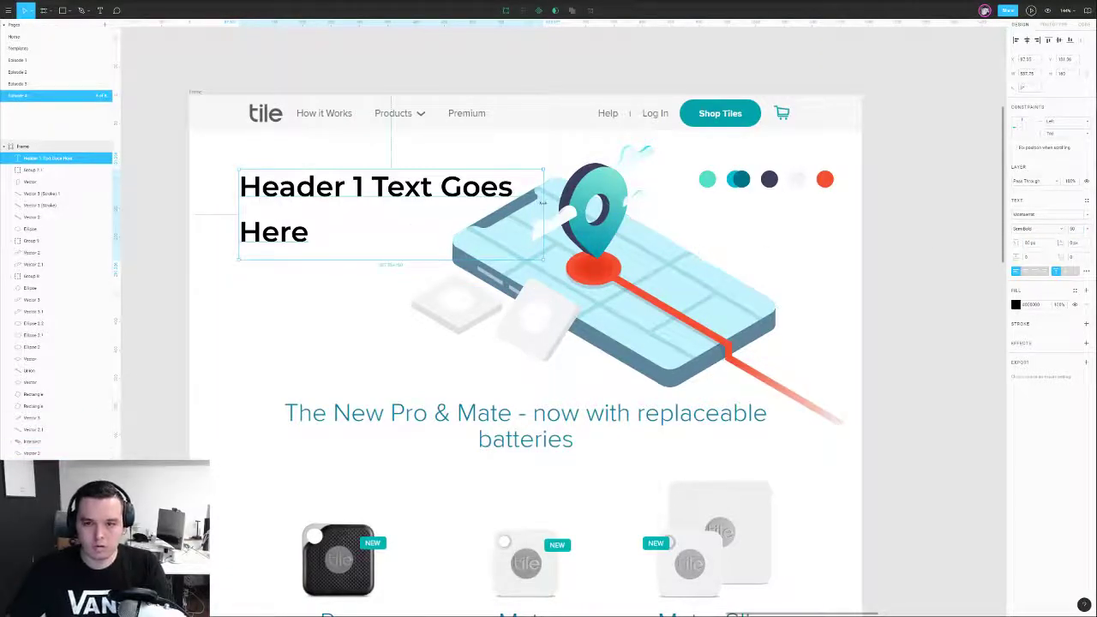
left_click_drag(543, 214, 438, 212)
left_click_drag(323, 203, 329, 202)
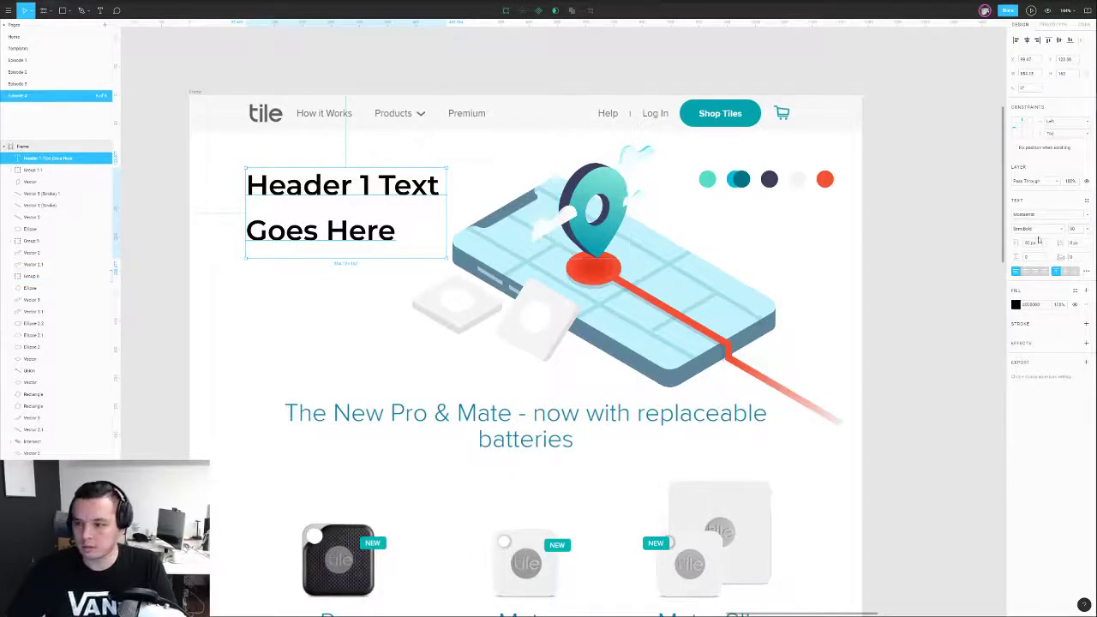
type("50")
key("Return")
- Duplicate the heading as a subheading at font size 20 and position it a little below the heading
left_click_drag(382, 195, 373, 269)
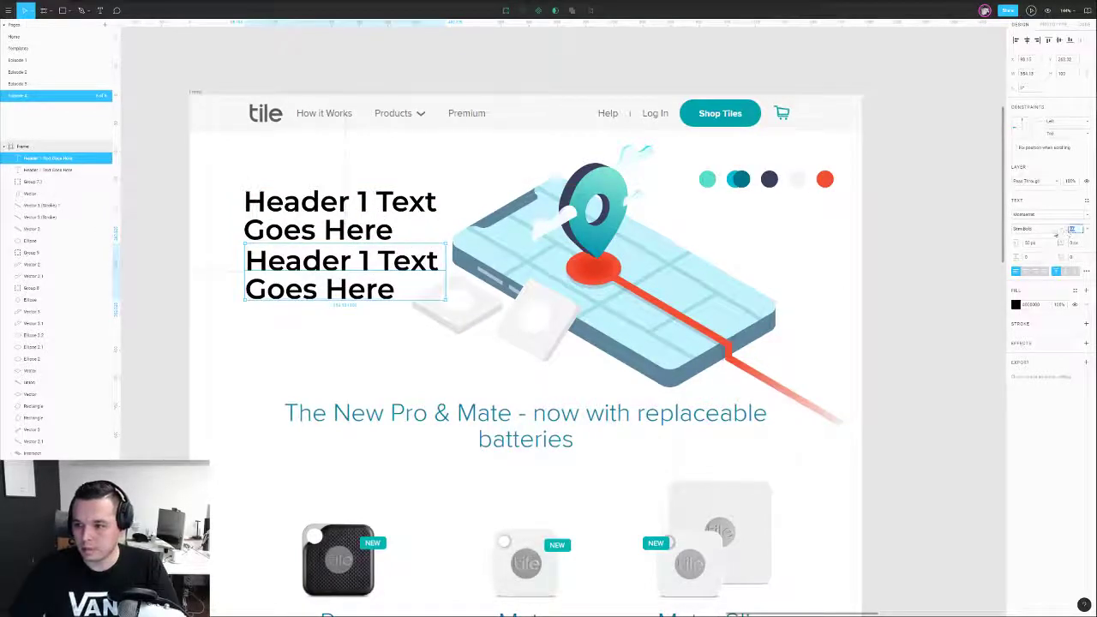
type("20")
key("Return")
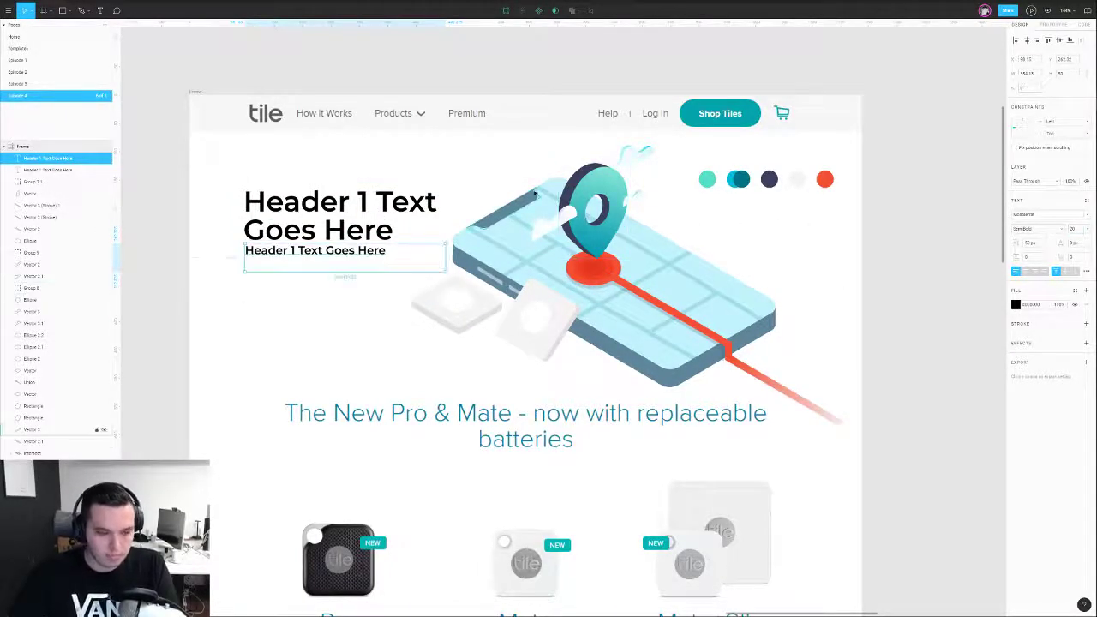
left_click_drag(366, 254, 366, 265)
left_click_drag(445, 264, 349, 279)
left_click(350, 278)
left_click(300, 230)
- Draw a horizontal divider about 330 px wide between heading and subheading, and align all three to their left edges
key("r")
left_click_drag(243, 257, 429, 257)
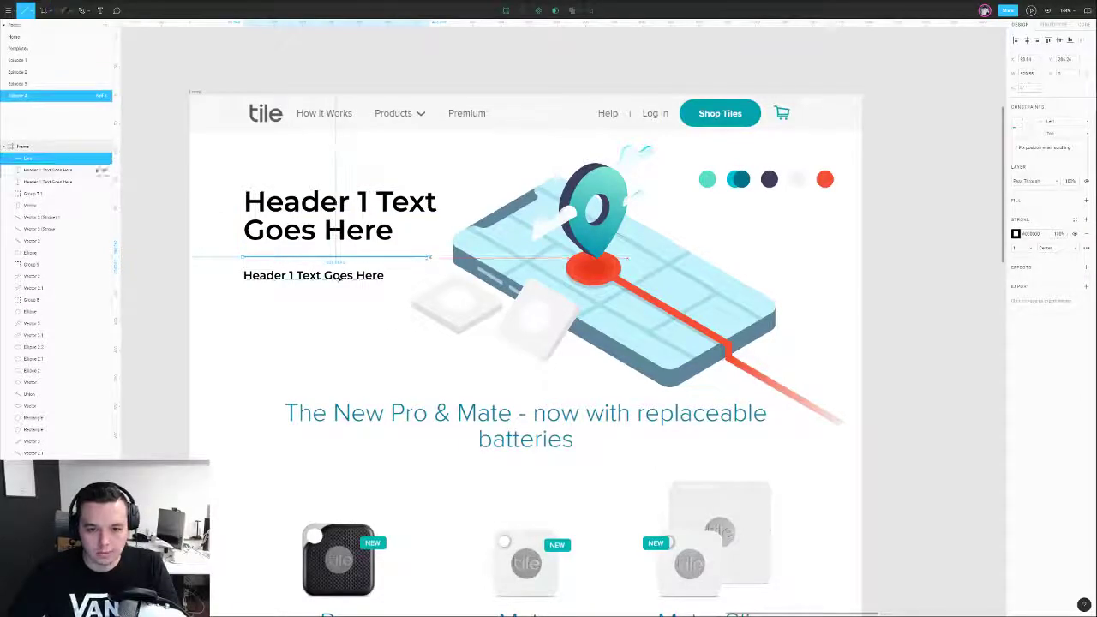
left_click(335, 331)
left_click_drag(299, 276, 300, 275)
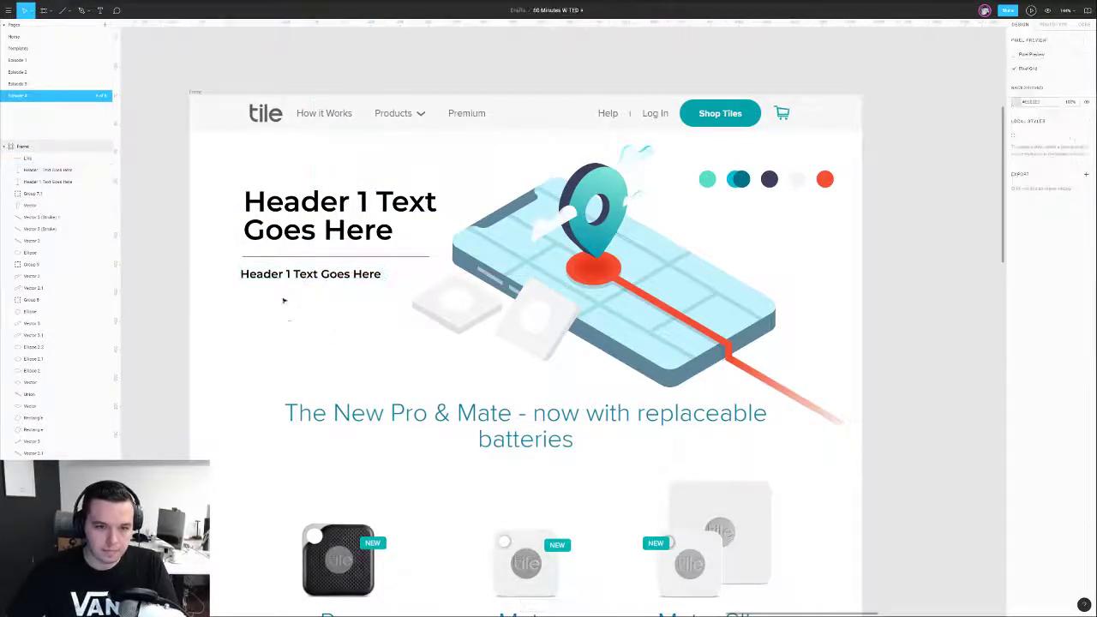
left_click_drag(285, 314, 444, 180)
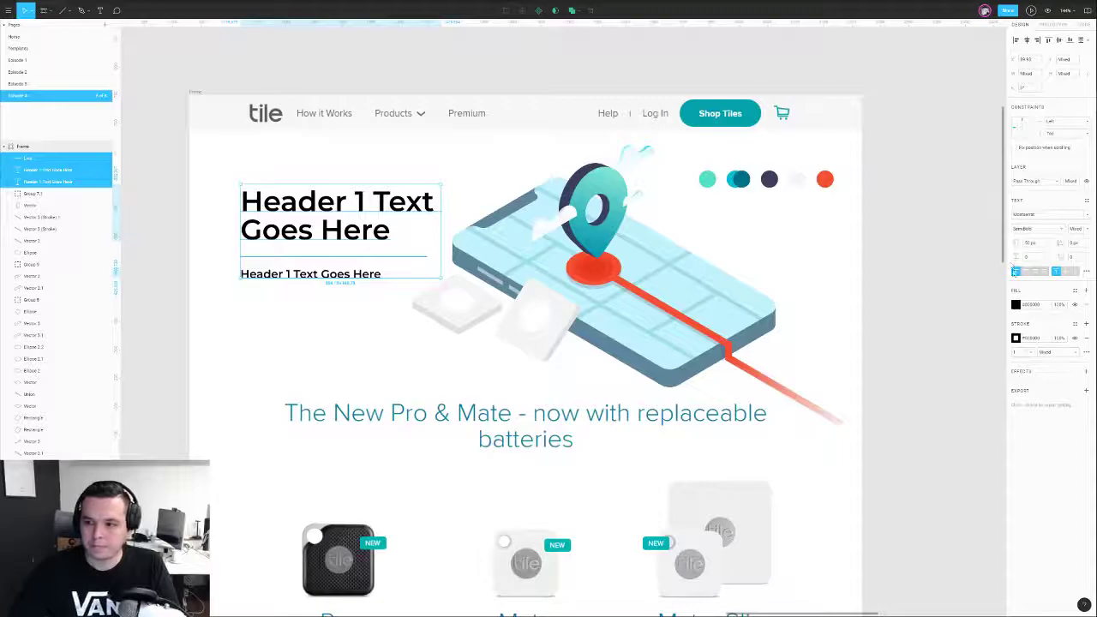
left_click(362, 304)
- Shorten the divider line to about 272 px and recolour it with a teal sampled from the map pin
left_click(399, 257)
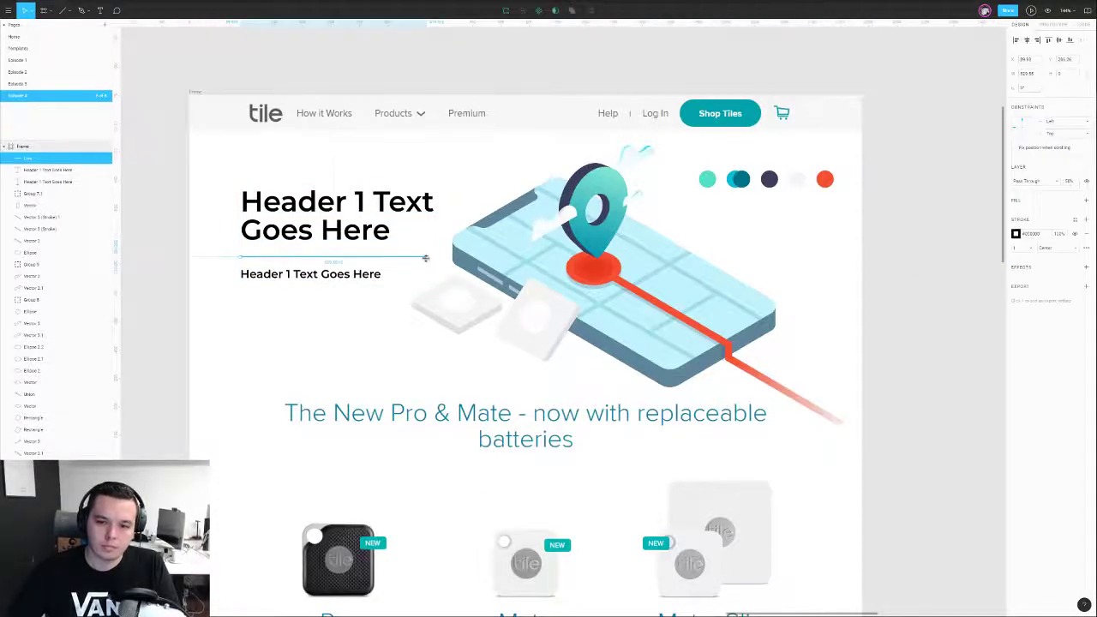
key("i")
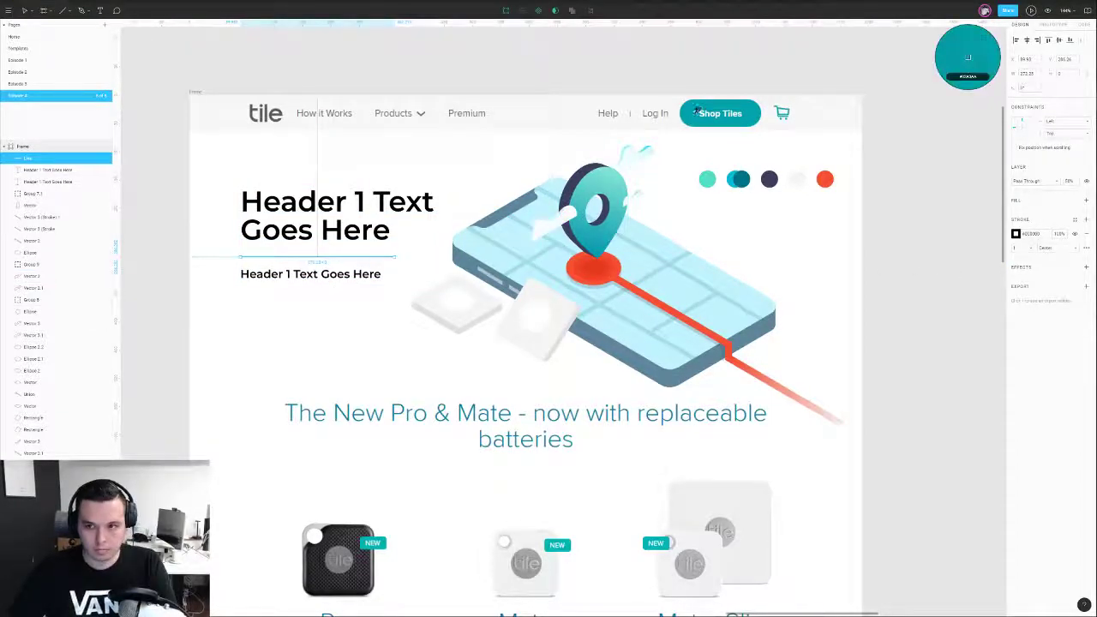
left_click(617, 176)
left_click(465, 193)
- Draw a button rectangle about 158 by 35 px under the subheading, round its ends fully and fill it with the mint green swatch
key("l")
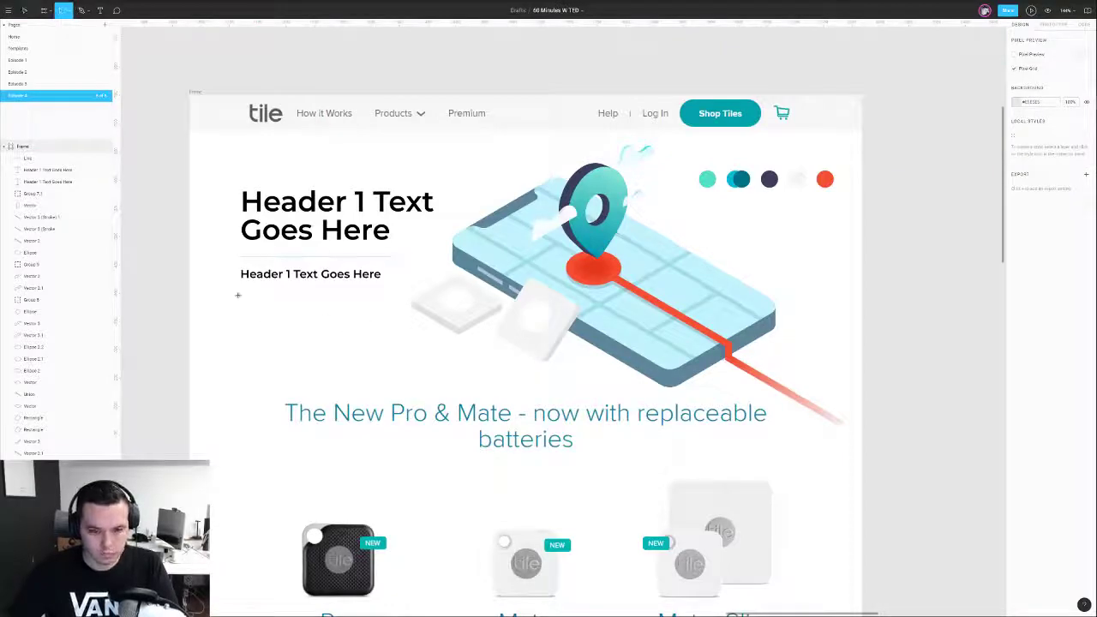
left_click_drag(242, 300, 332, 319)
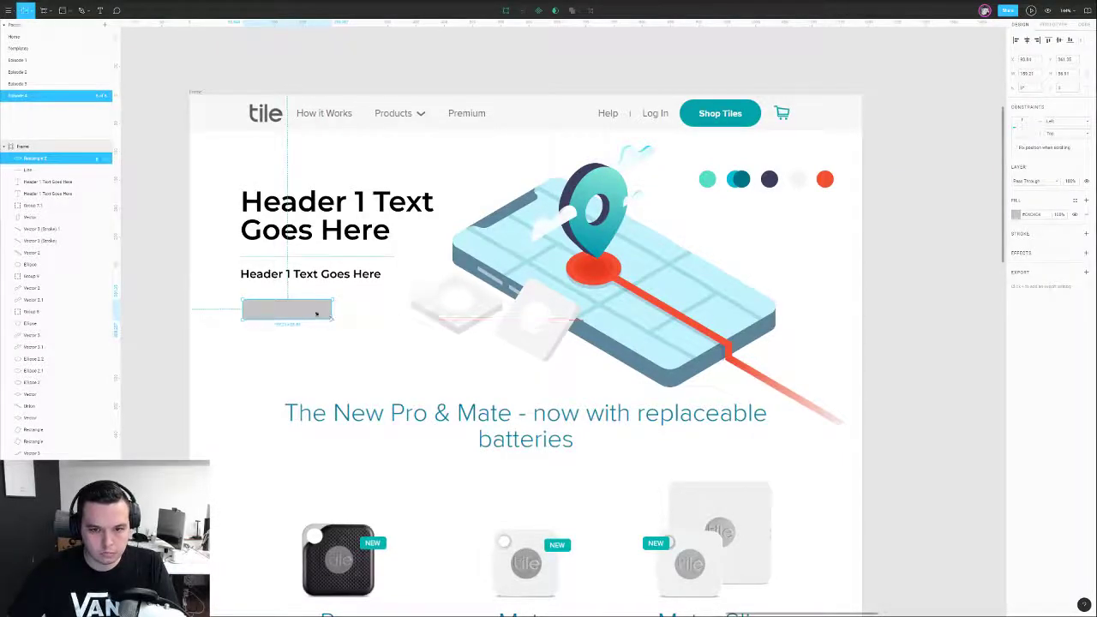
double_click(262, 312)
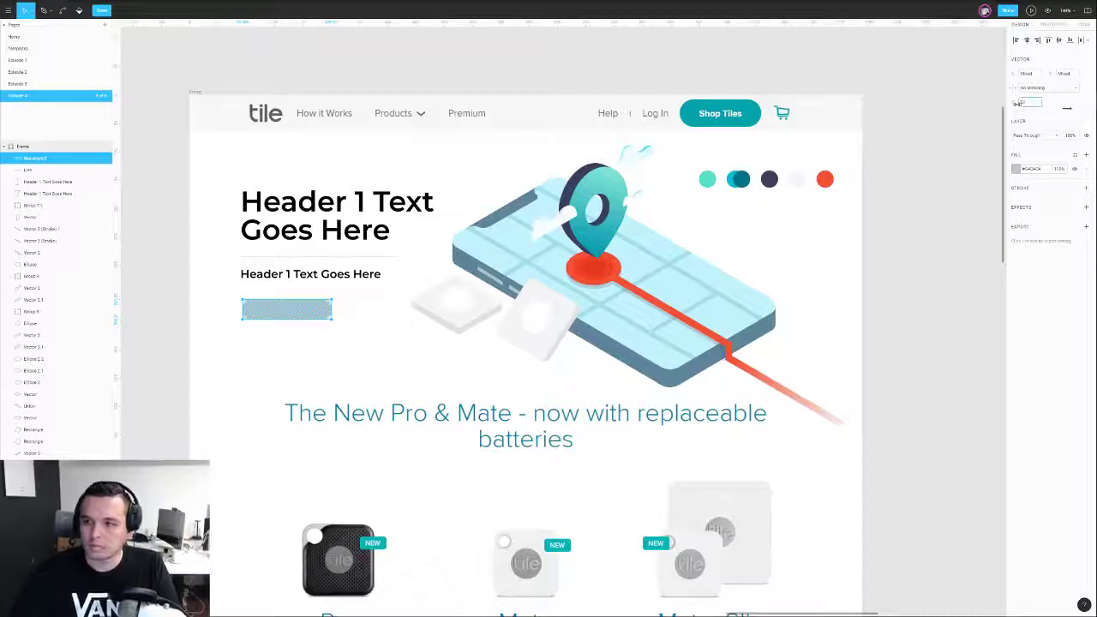
key("Escape")
left_click(284, 355)
left_click(294, 316)
key("i")
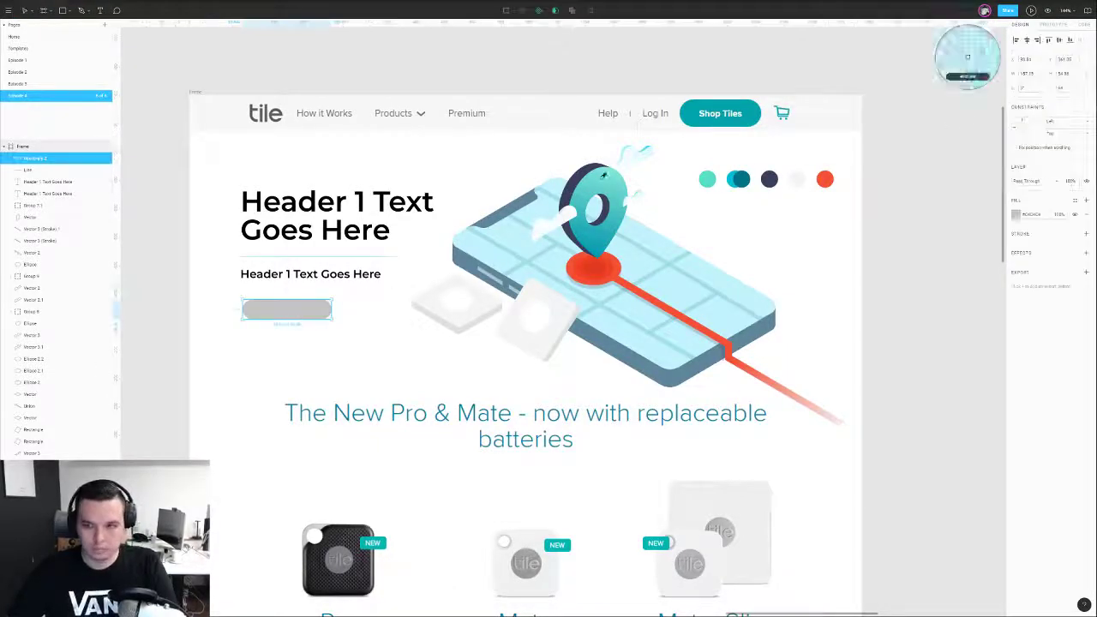
left_click(708, 177)
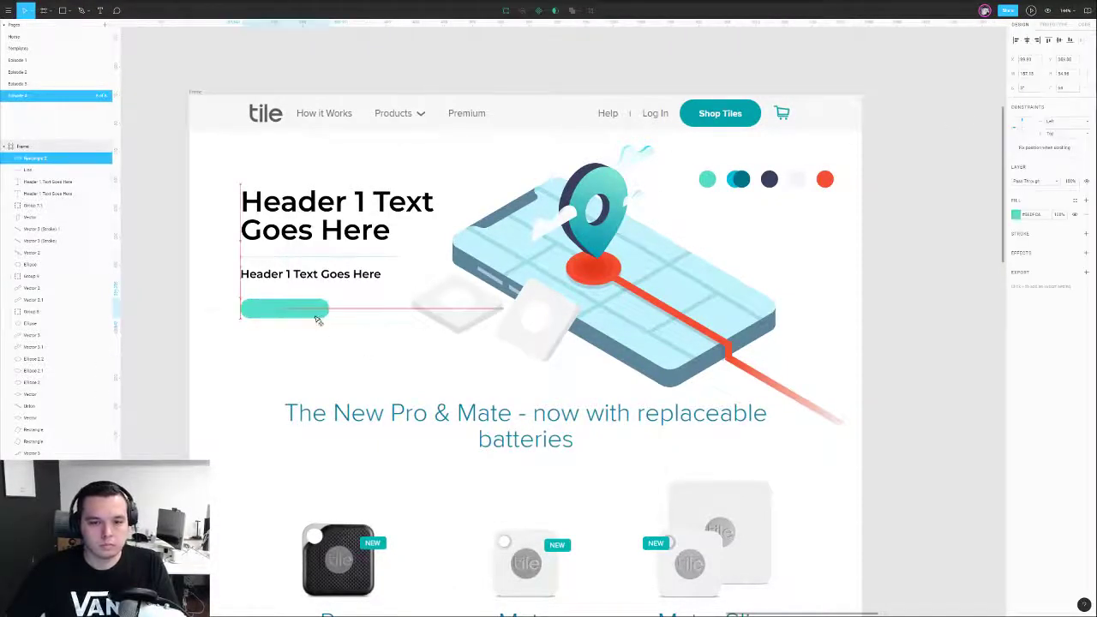
- Copy the mint button over the header's Shop Tiles button and hide the original with a background-coloured rectangle layered behind the copy
left_click_drag(295, 310, 733, 116)
key("r")
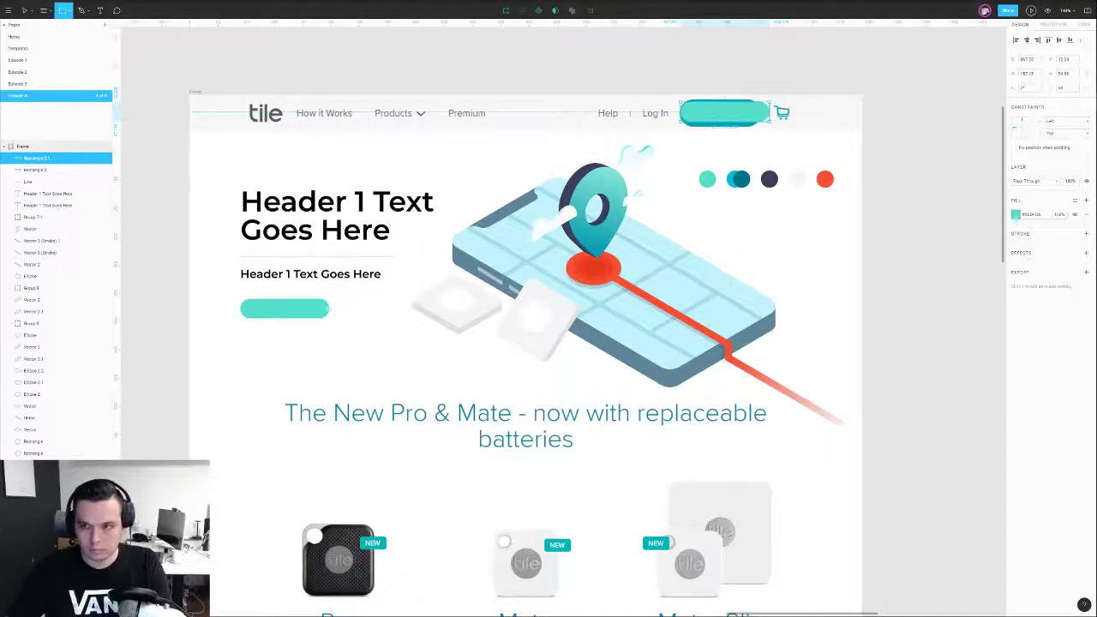
left_click_drag(675, 98, 769, 128)
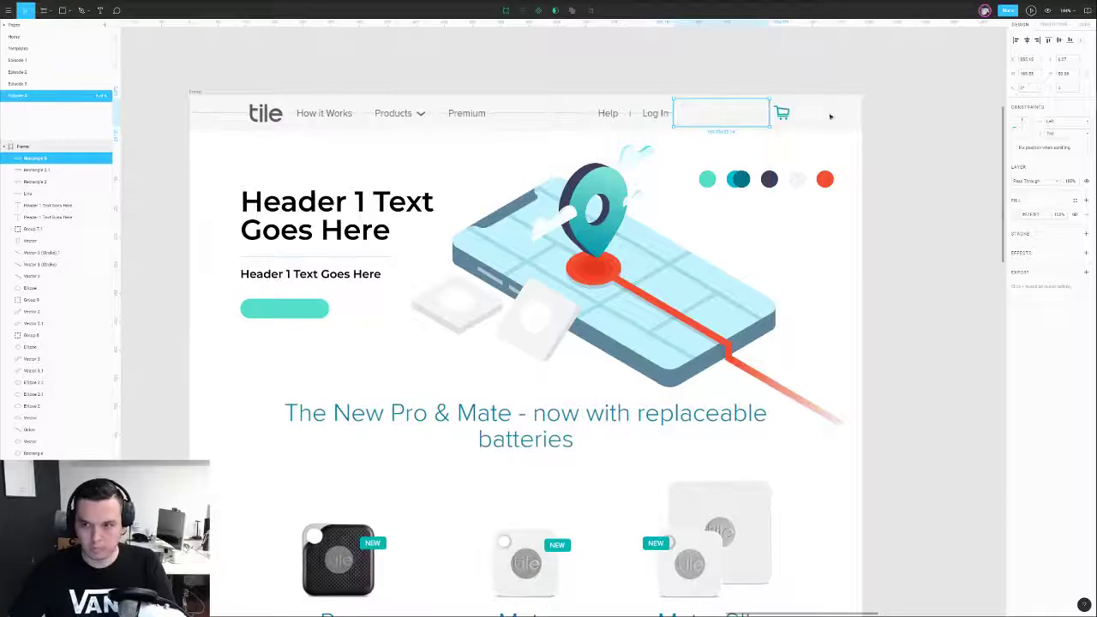
key("ctrl+[")
key("ctrl+[")
key("ctrl+[")
left_click(746, 116)
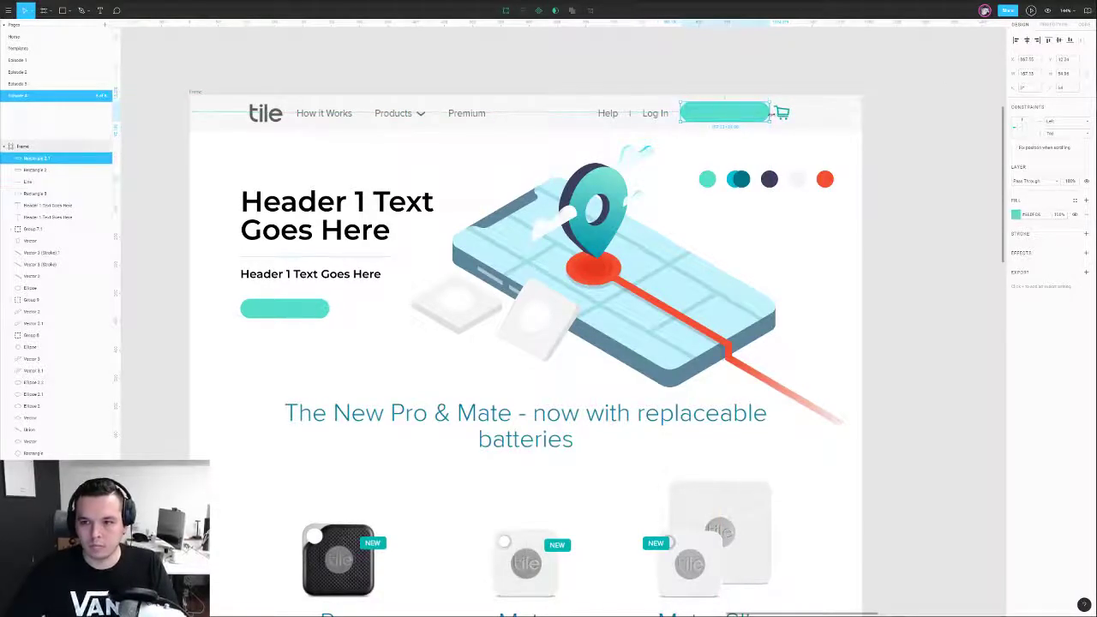
- Fine-tune the position of the mint button copy in the header between Log In and the cart icon
left_click_drag(748, 115, 749, 114)
left_click_drag(713, 118, 718, 118)
left_click(874, 154)
left_click_drag(905, 195, 843, 185)
scroll(864, 198, "down", 1)
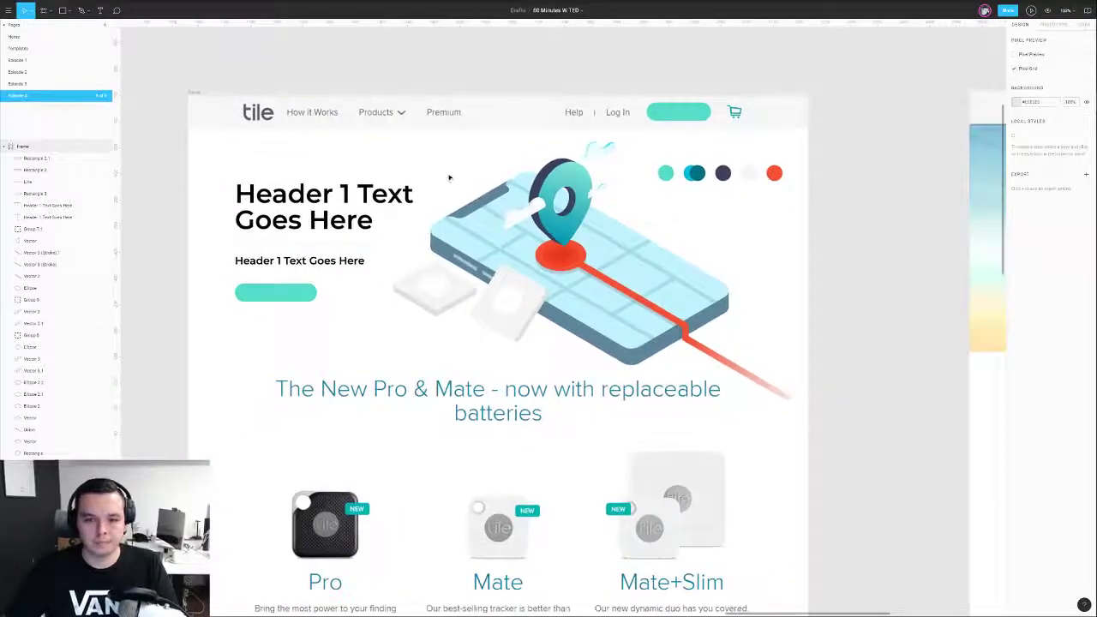
left_click_drag(438, 172, 461, 179)
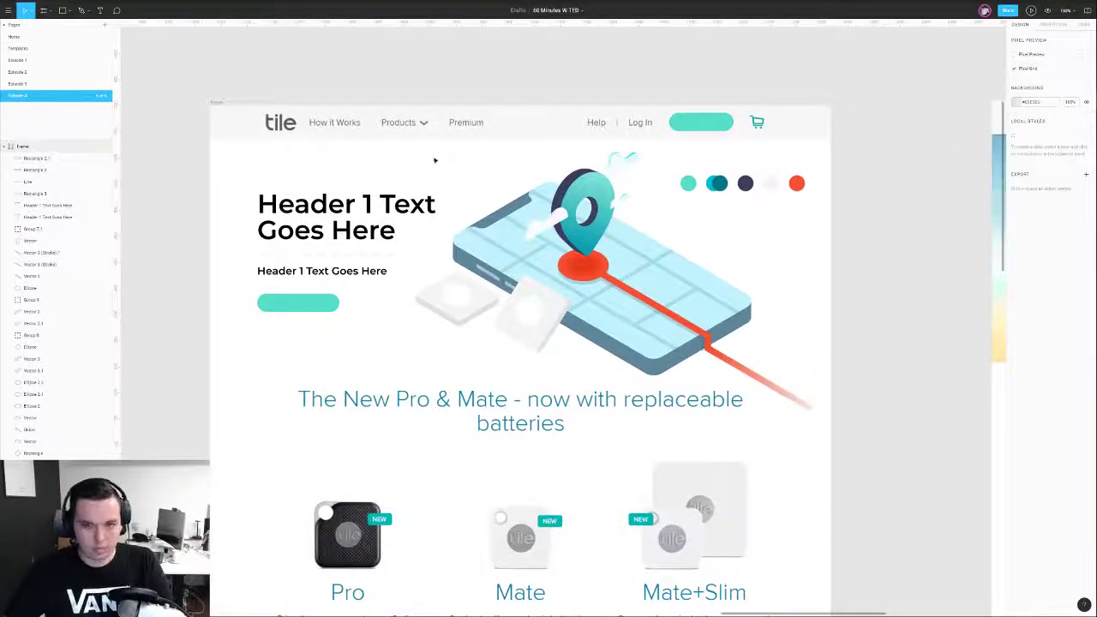
- Give the white hero background rectangle a radial gradient fill, make its transparent stop fully opaque and centre it near the red ellipse
right_click(436, 159)
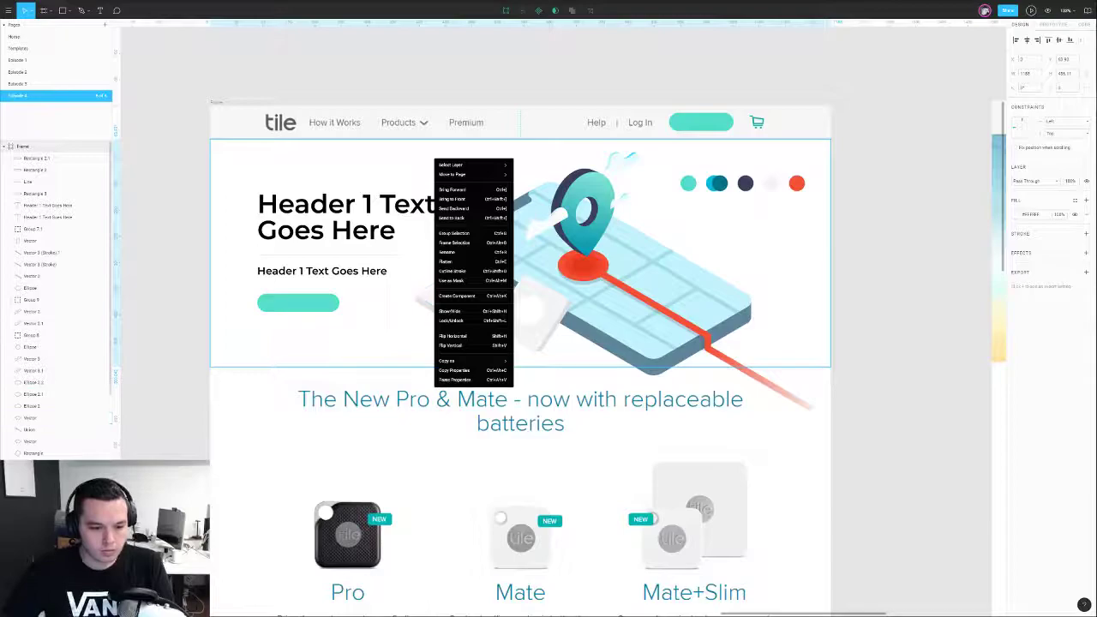
left_click(396, 271)
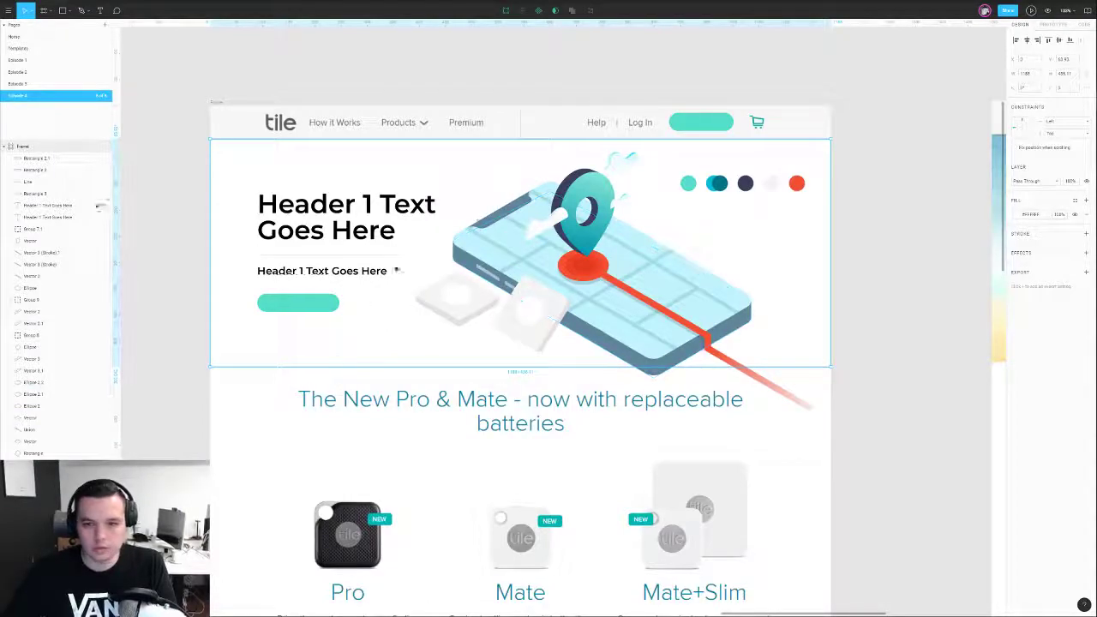
left_click(1016, 213)
left_click(927, 214)
left_click(937, 234)
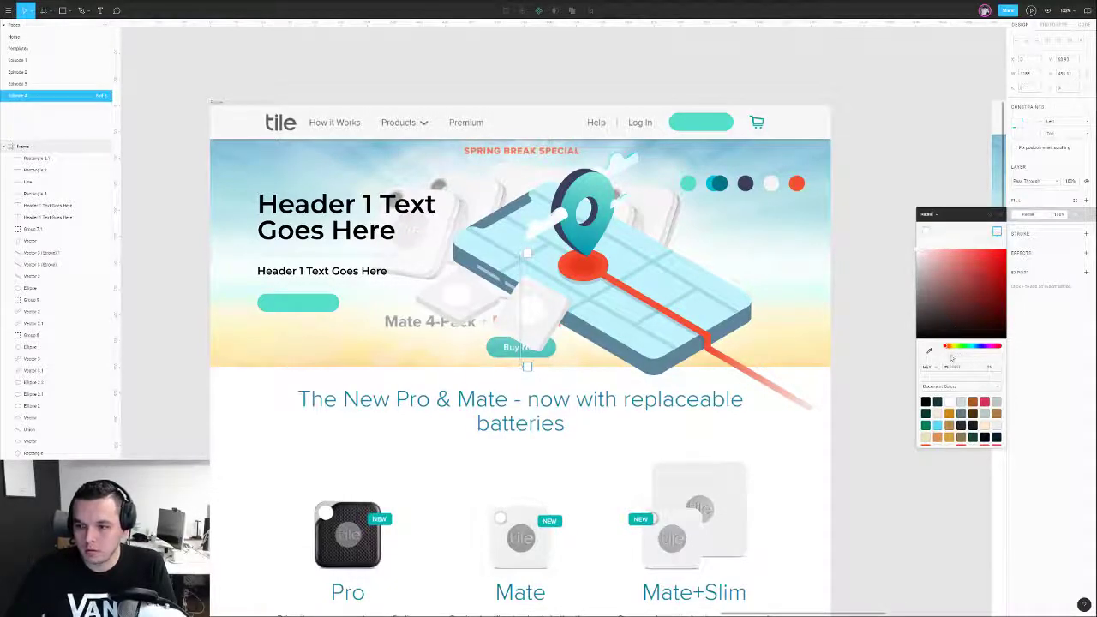
left_click_drag(948, 356, 1058, 362)
left_click_drag(525, 256, 610, 262)
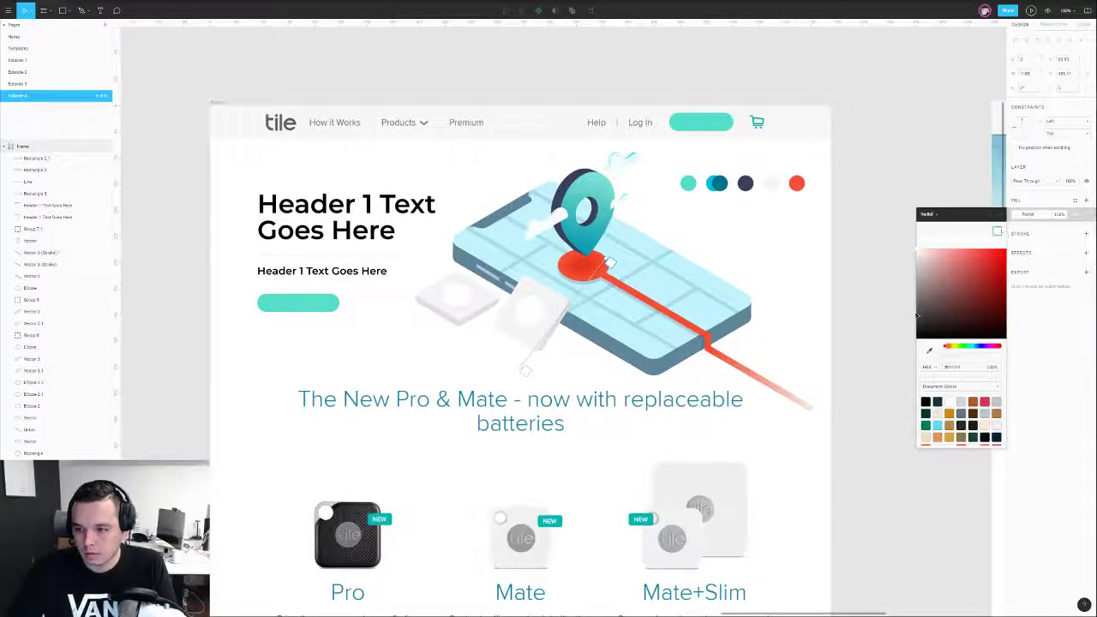
- Recolour the gradient's outer stop with the light blue sampled from the phone screen, lightened to a very pale blue
left_click(930, 351)
left_click(660, 250)
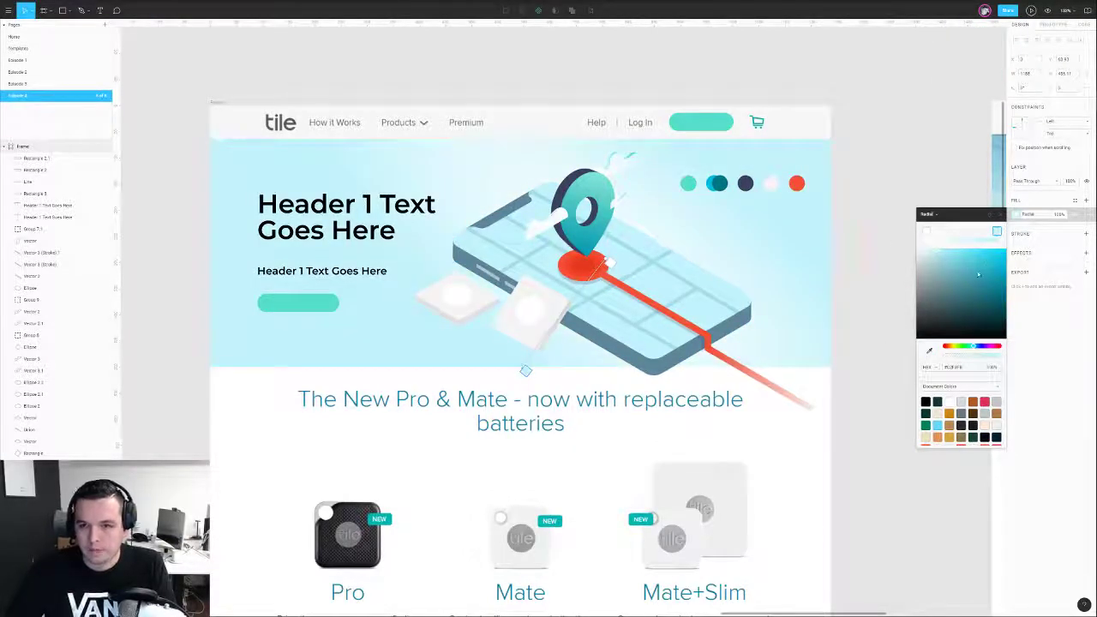
left_click_drag(985, 357, 1020, 359)
left_click_drag(931, 257, 928, 252)
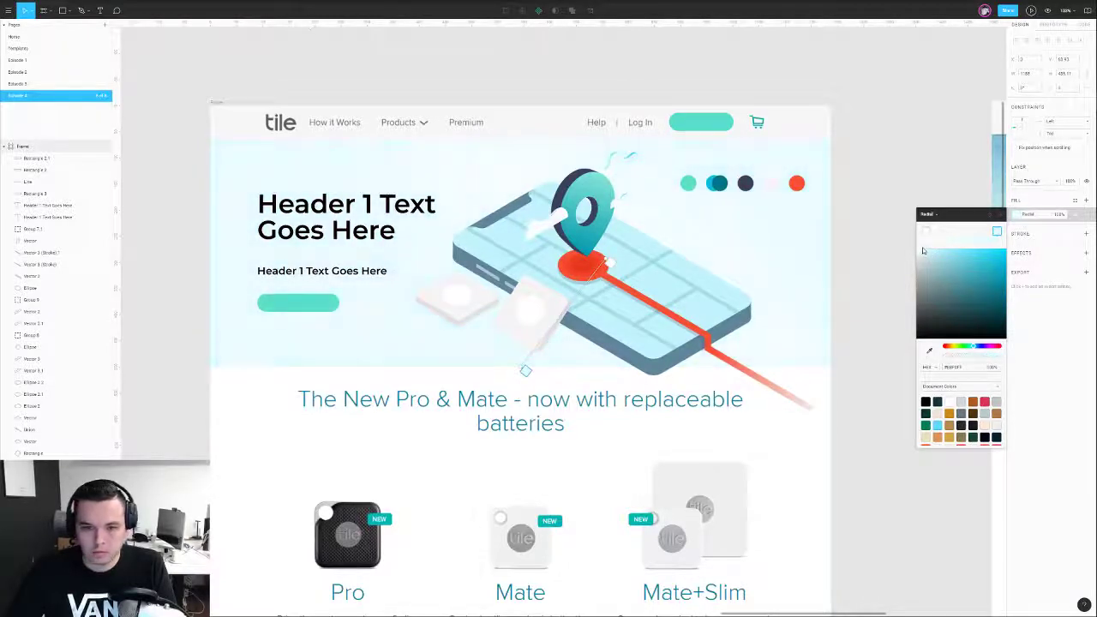
- Stretch the radial gradient from the map pin's base out to the lower left corner of the hero
left_click_drag(524, 368, 373, 361)
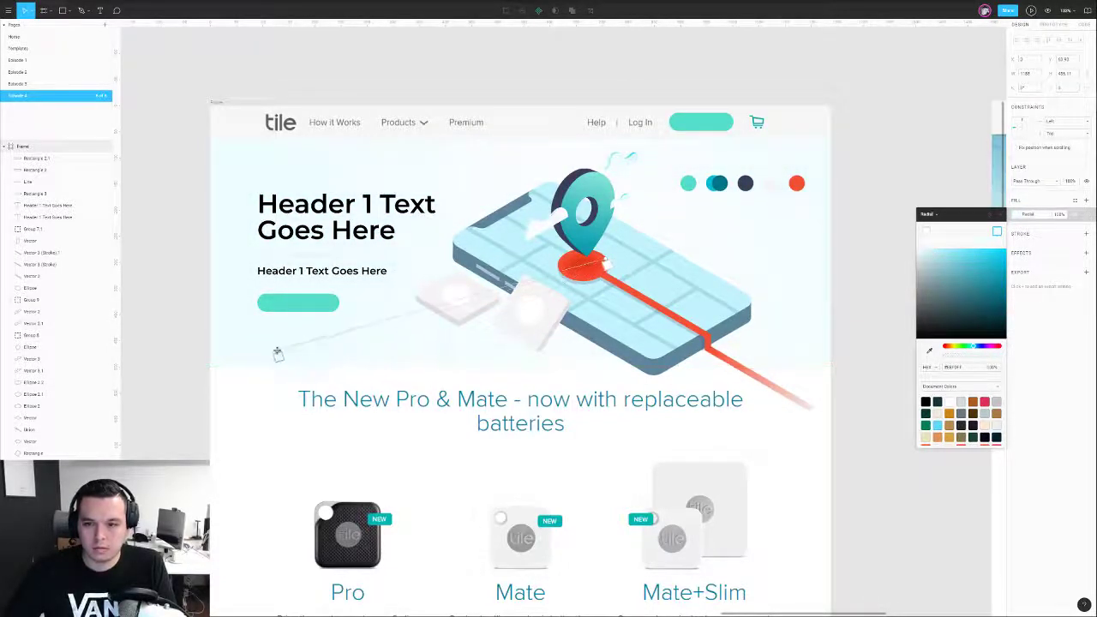
left_click_drag(276, 351, 265, 351)
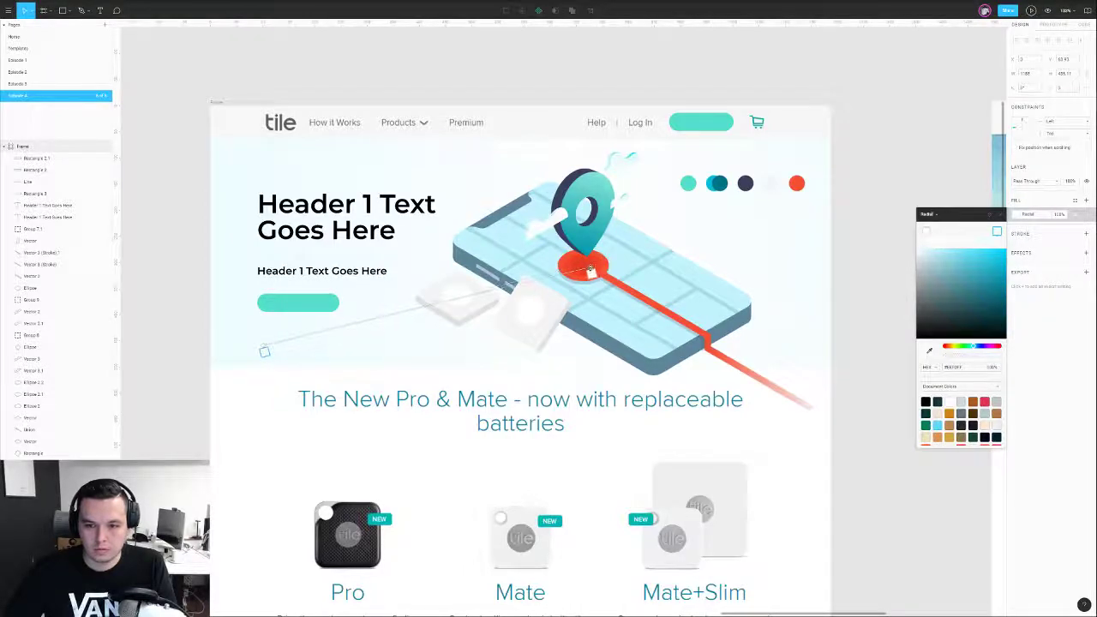
left_click(864, 231)
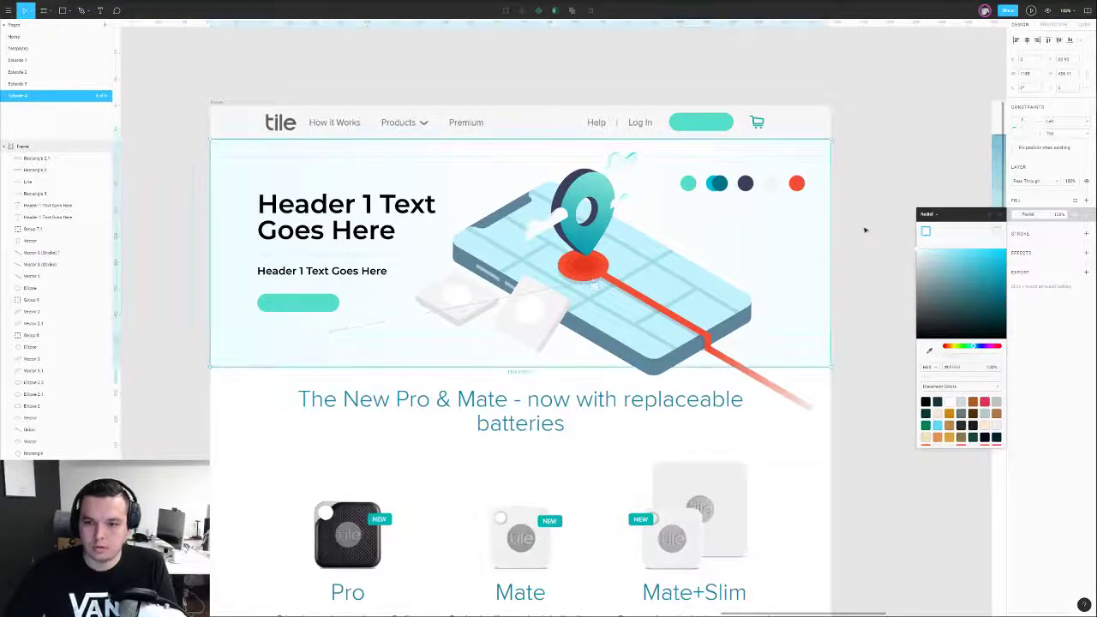
- Try a recoloured copy of the phone's street pattern as a backdrop on the right side of the hero
left_click(650, 266)
left_click_drag(654, 263, 825, 258)
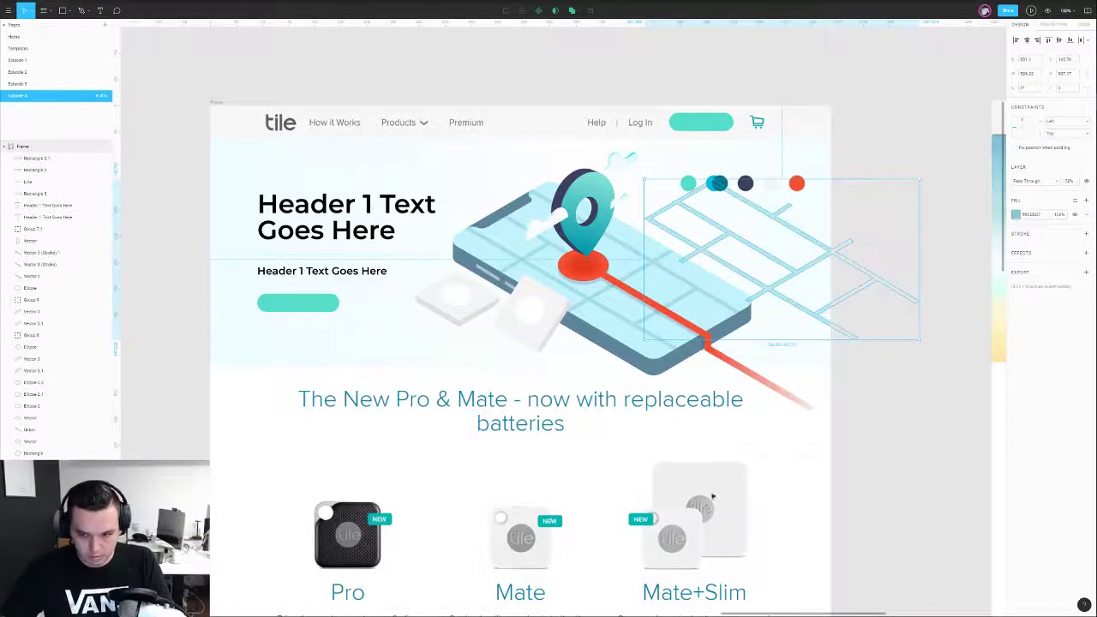
left_click(867, 419)
left_click(764, 291)
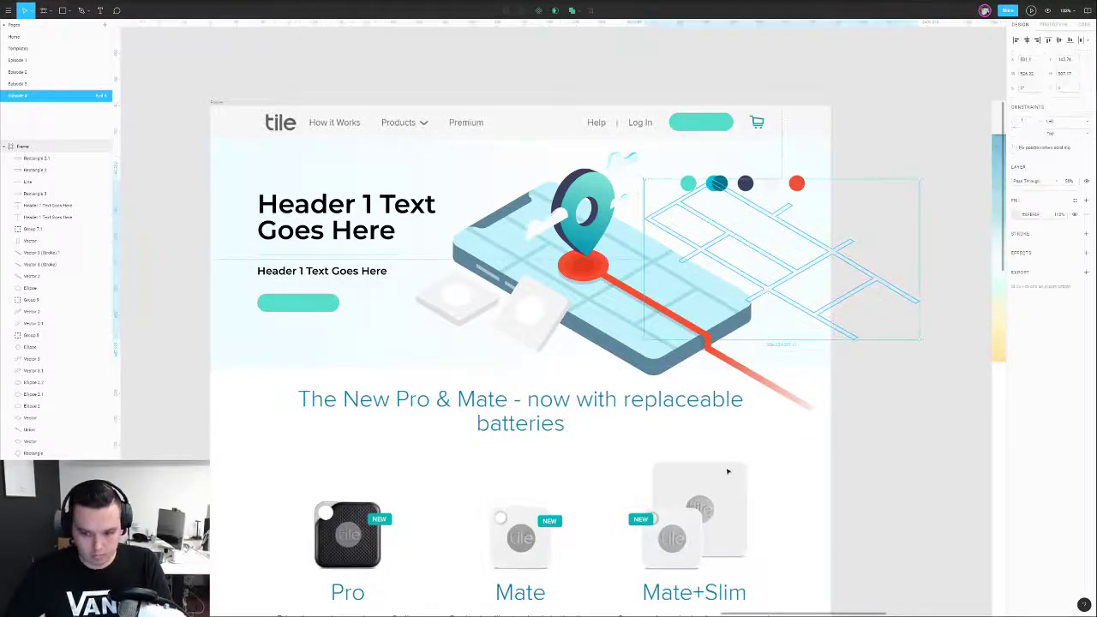
key("Escape")
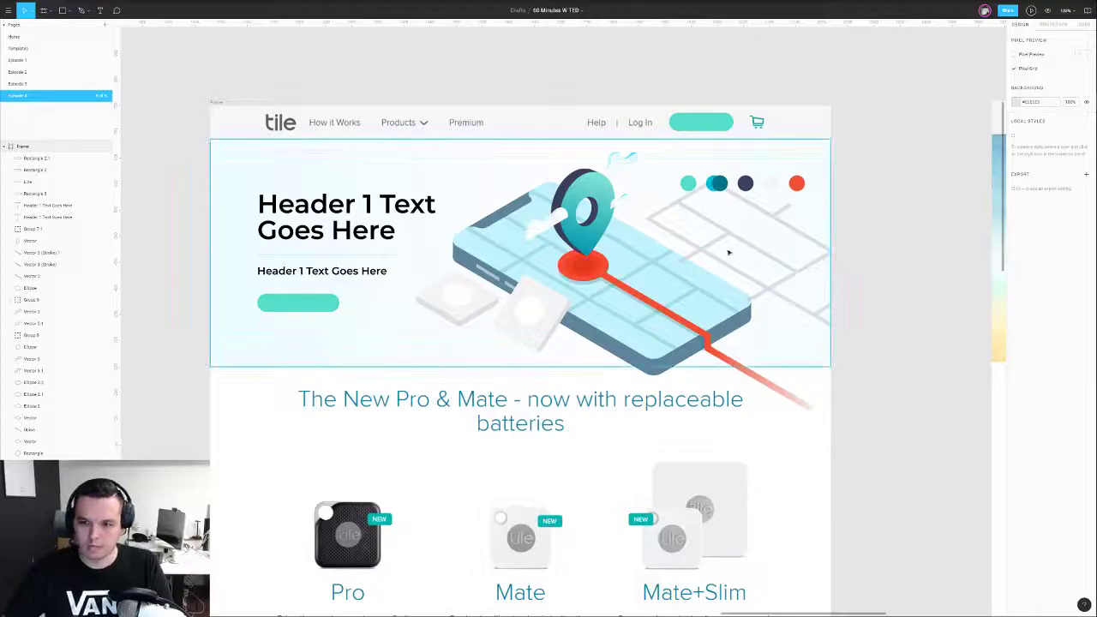
left_click(708, 252)
left_click_drag(708, 253, 728, 237)
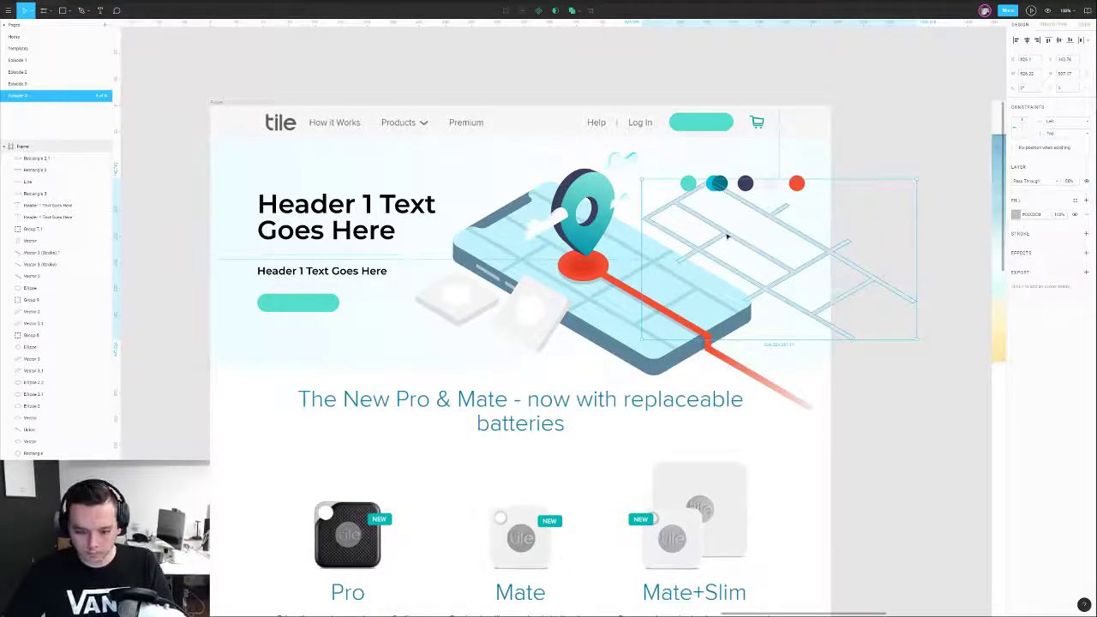
scroll(733, 233, "up", 3)
scroll(729, 244, "down", 6)
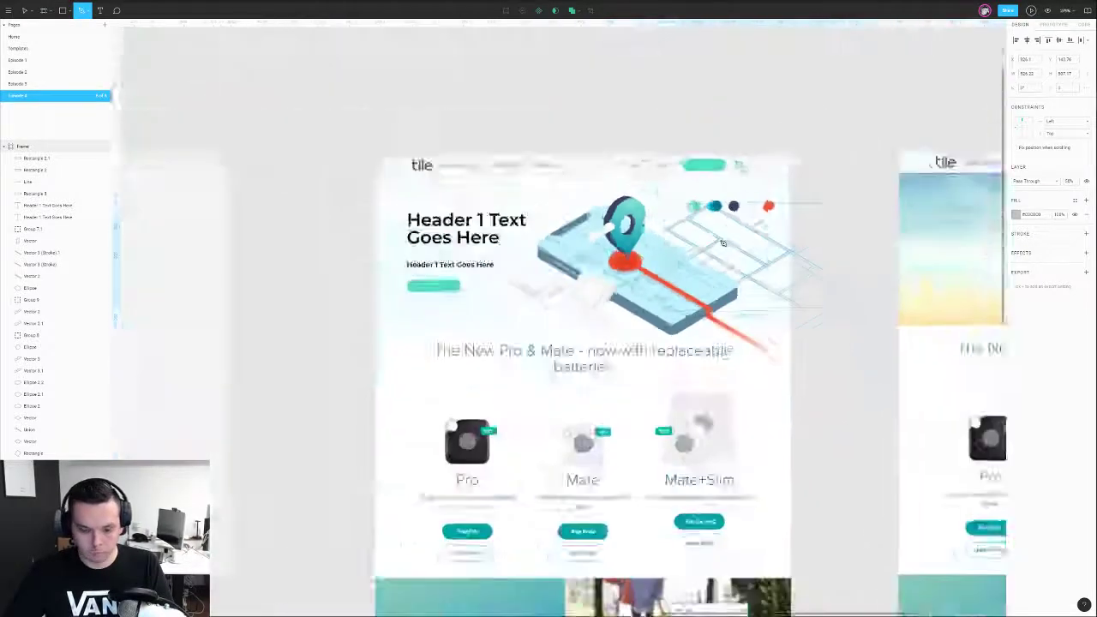
key("Escape")
left_click(772, 245)
left_click(399, 169)
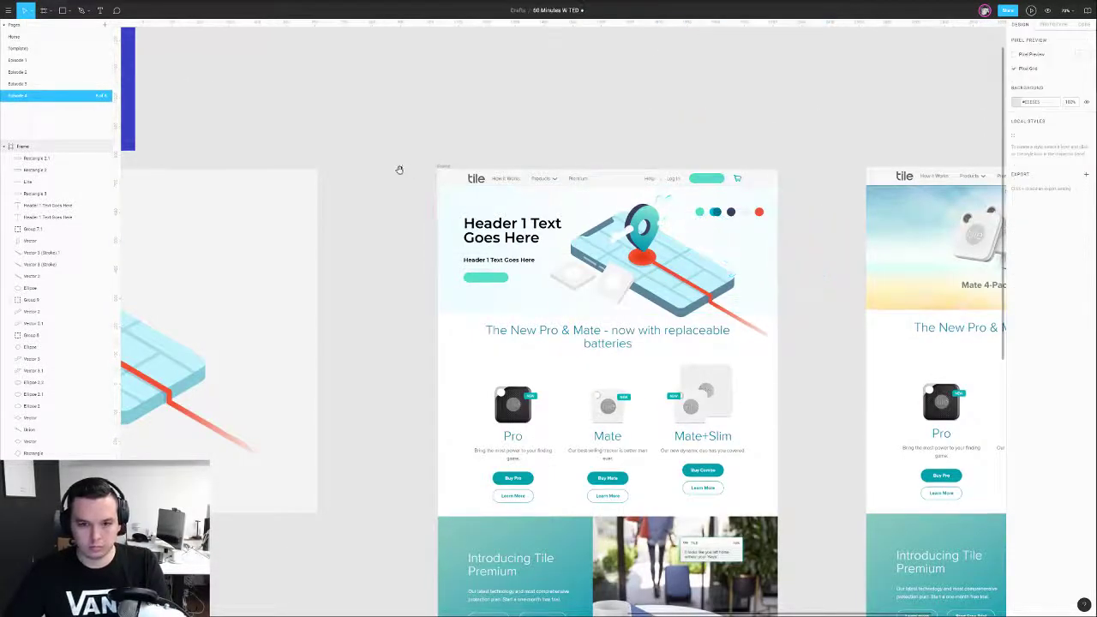
- Bring a copy of the original thin street line drawing to the empty canvas above the mockup
left_click_drag(400, 169, 962, 224)
left_click_drag(213, 461, 577, 282)
left_click_drag(372, 291, 632, 306)
left_click_drag(632, 306, 605, 36)
scroll(390, 365, "down", 2)
left_click_drag(579, 60, 548, 269)
scroll(550, 269, "up", 3)
left_click_drag(702, 219, 554, 208)
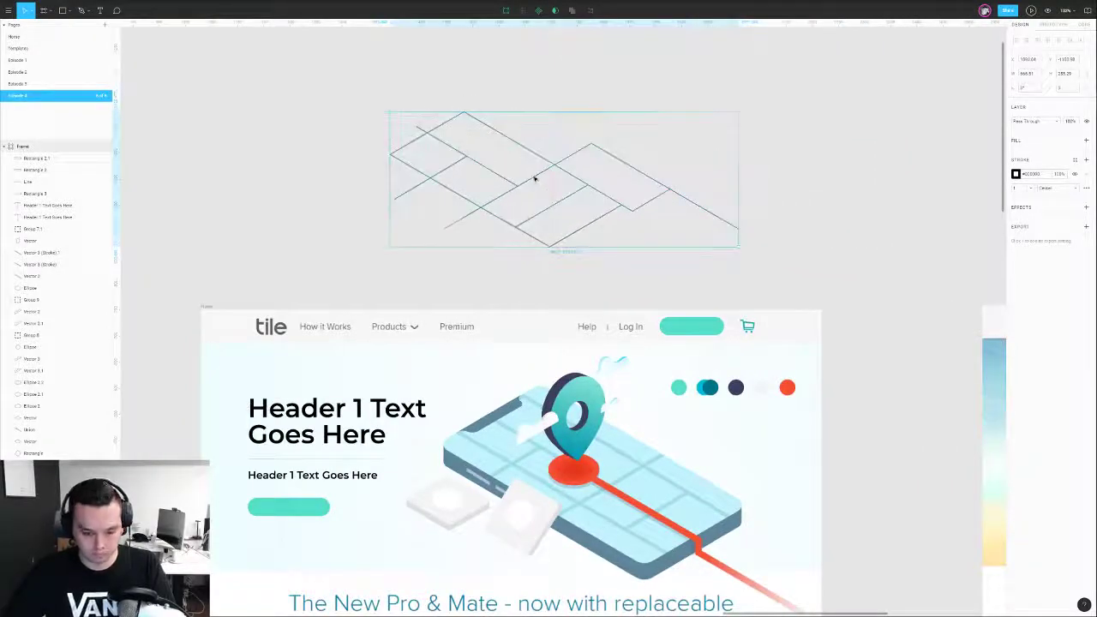
- Extend a street in the line drawing up to its upper outline with the Pen tool
double_click(533, 177)
key("p")
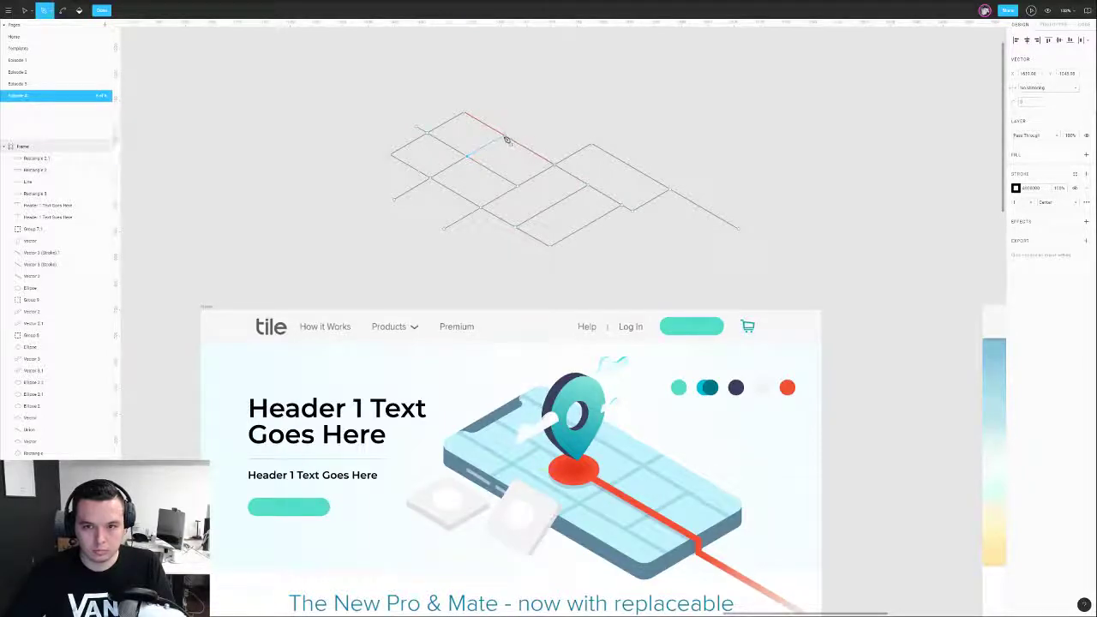
left_click(506, 137)
scroll(507, 138, "down", 1)
scroll(512, 141, "down", 3)
key("Escape")
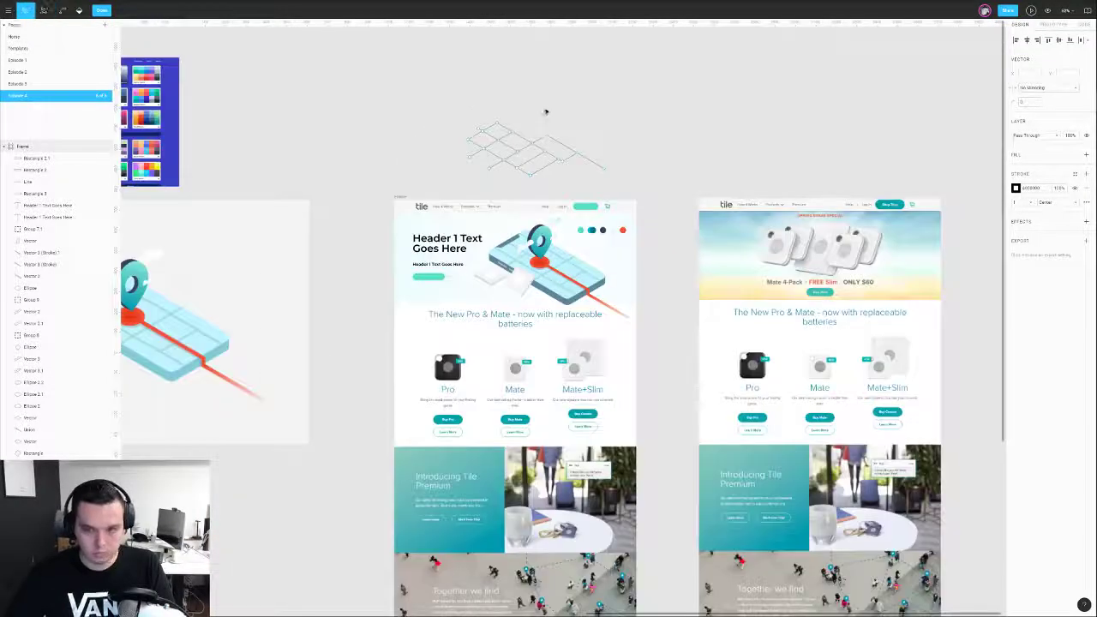
key("Escape")
- Copy the isometric grid image to the empty canvas above the website mockups
left_click_drag(409, 132, 740, 114)
scroll(731, 117, "down", 4)
left_click(381, 235)
left_click_drag(382, 235, 816, 58, "alt")
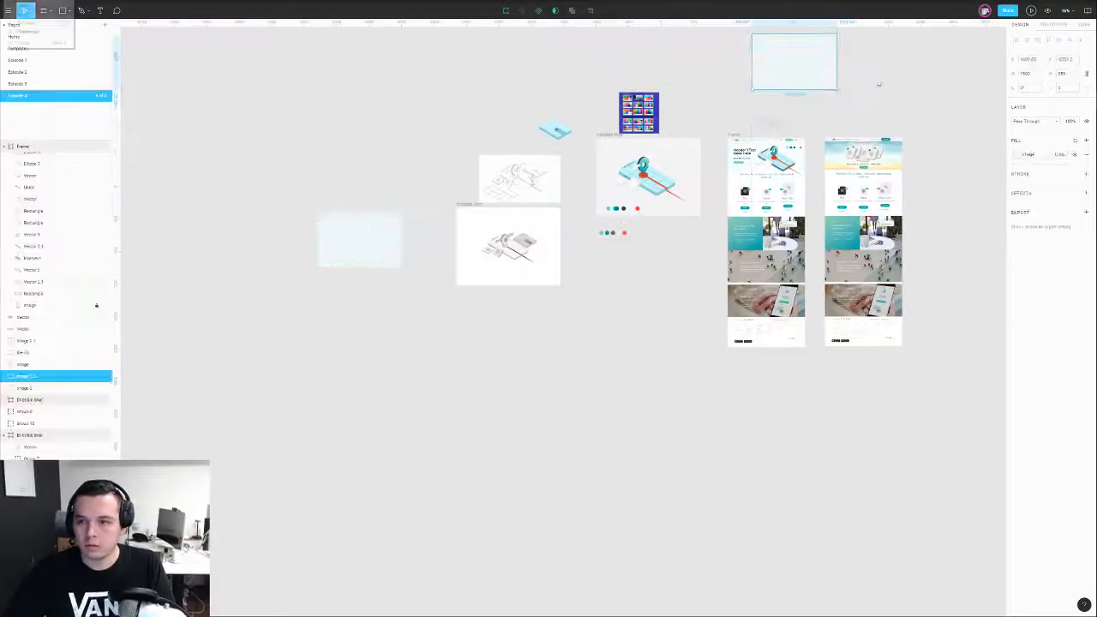
scroll(866, 83, "up", 4)
left_click_drag(720, 130, 631, 252)
scroll(631, 251, "up", 1)
- Place the street line drawing on top of the isometric grid copy
left_click(553, 305)
left_click_drag(550, 198, 517, 273)
left_click(509, 317)
left_click_drag(507, 323, 531, 202)
scroll(523, 198, "up", 5)
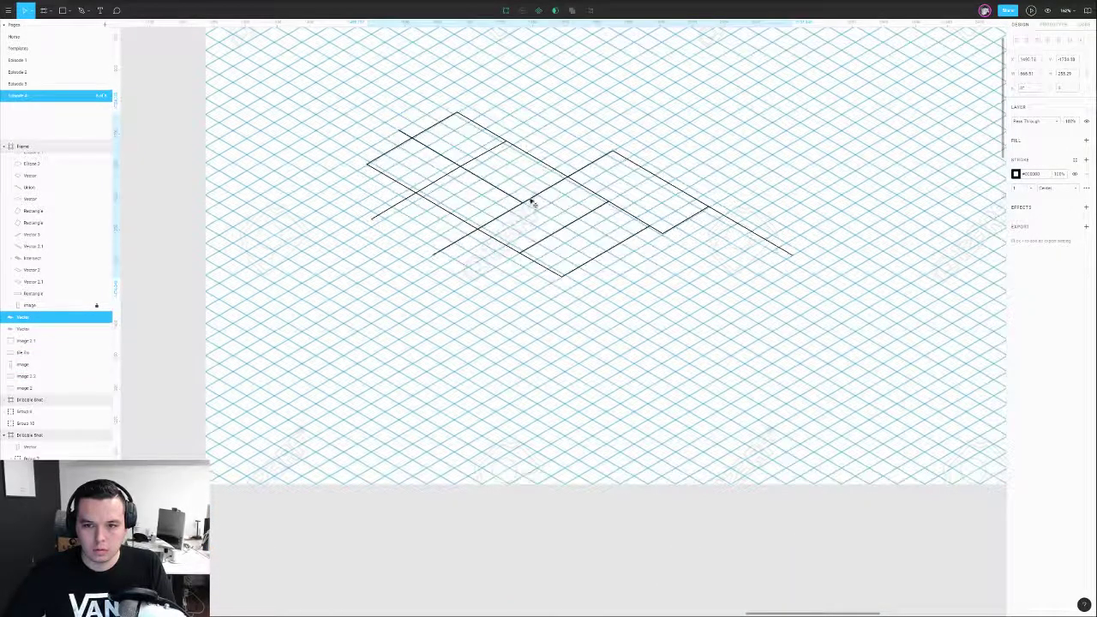
- Add more street segments and blocks around the line drawing's edges with the Pen tool, following the isometric grid
key("Return")
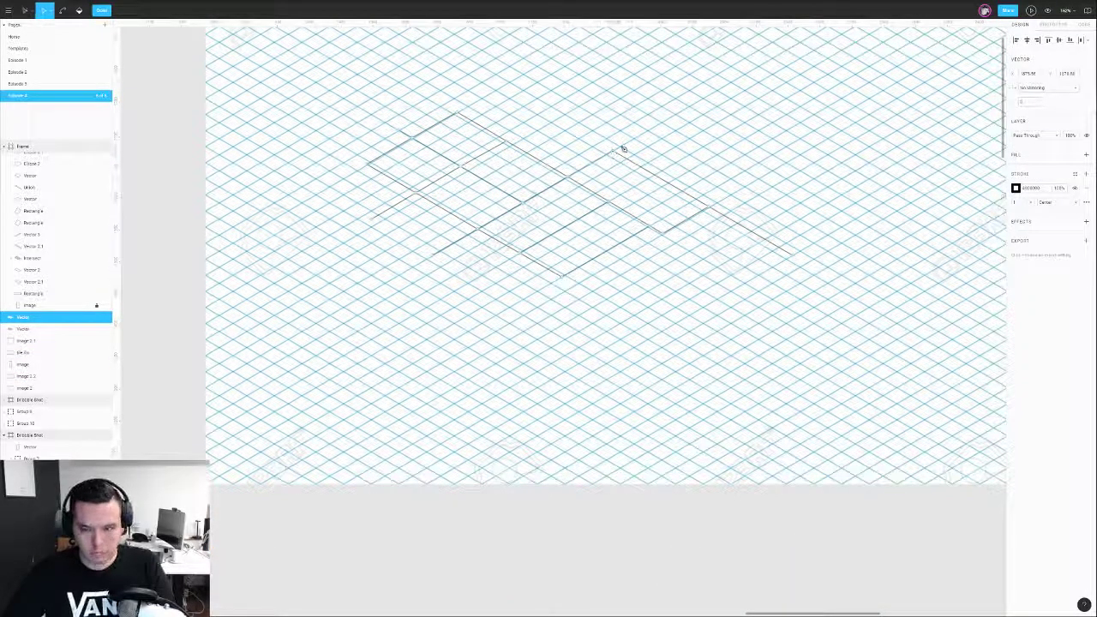
left_click(718, 92)
scroll(703, 154, "up", 3)
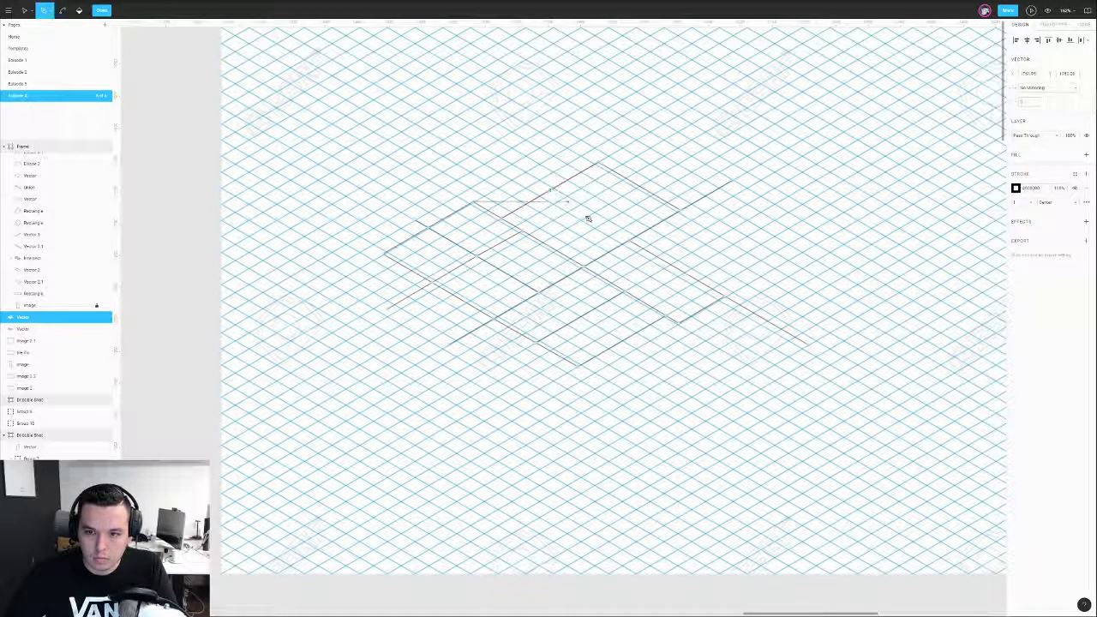
key("ctrl+z")
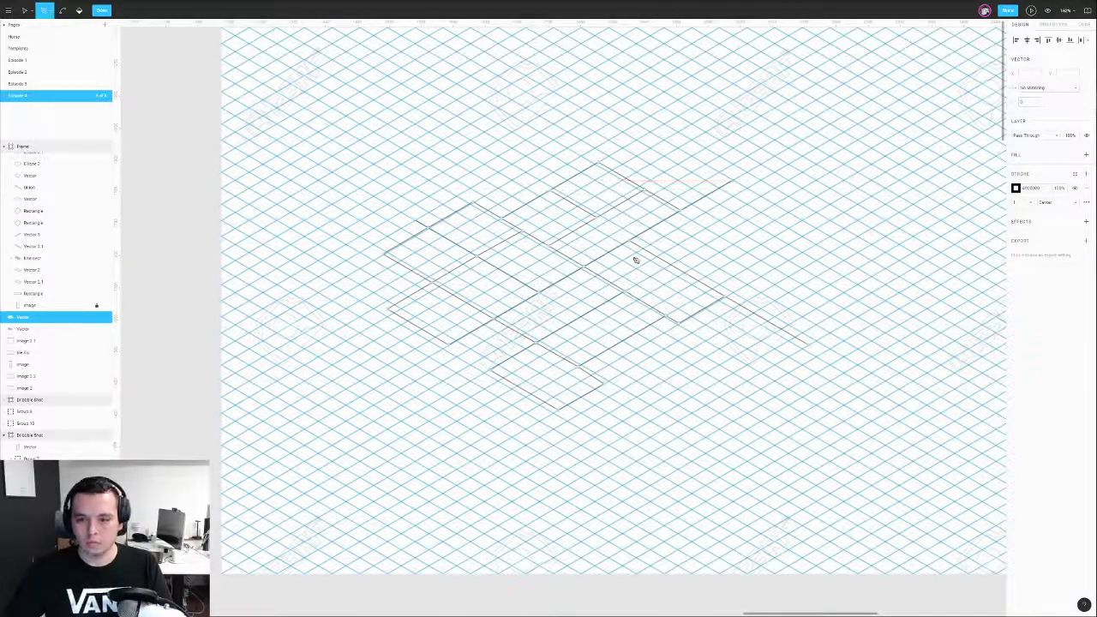
left_click(750, 222)
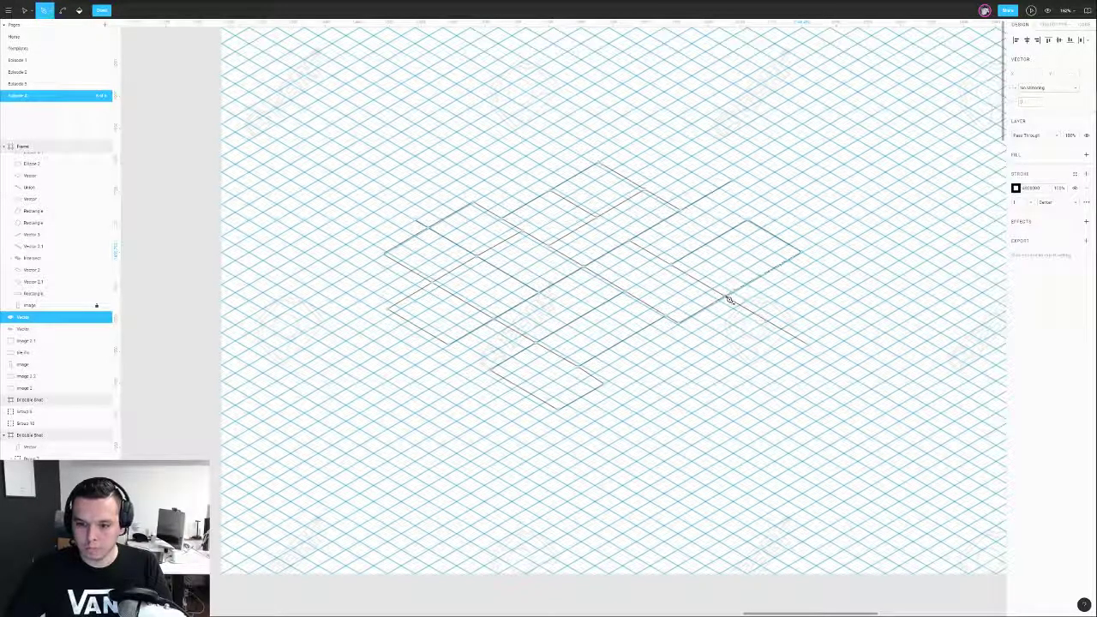
scroll(735, 296, "up", 5)
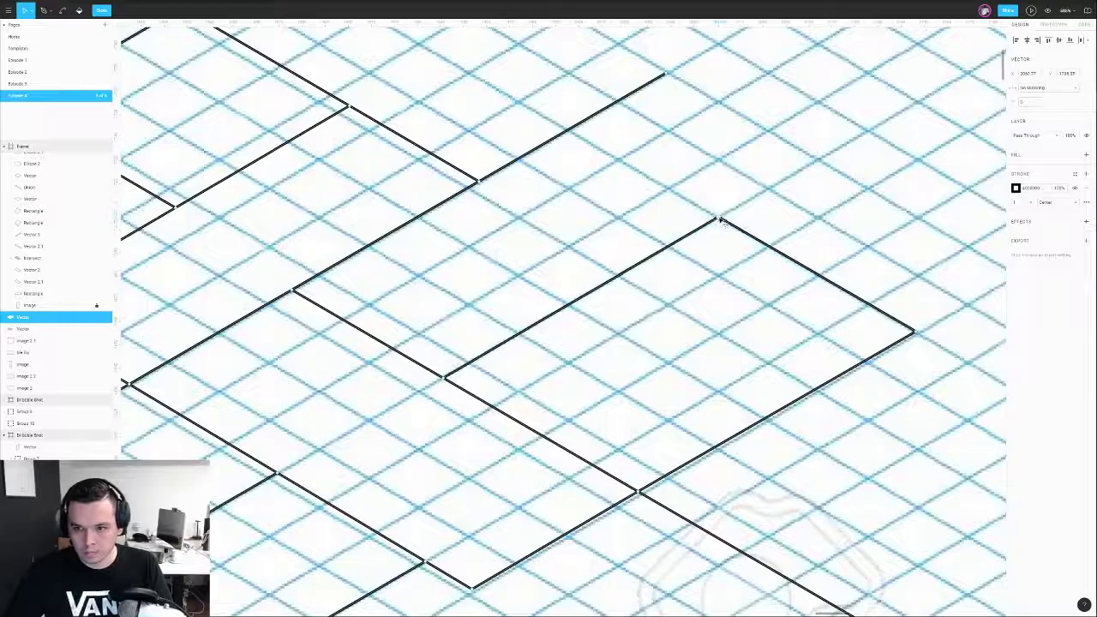
scroll(720, 223, "down", 5)
key("Escape")
- Copy the expanded street drawing onto the hero and enlarge it to about 1030 px wide, centred around the phone
scroll(721, 223, "down", 4)
left_click_drag(746, 198, 654, 177)
left_click(654, 176)
left_click_drag(516, 194, 488, 495)
key("ctrl+z")
left_click_drag(368, 240, 391, 154)
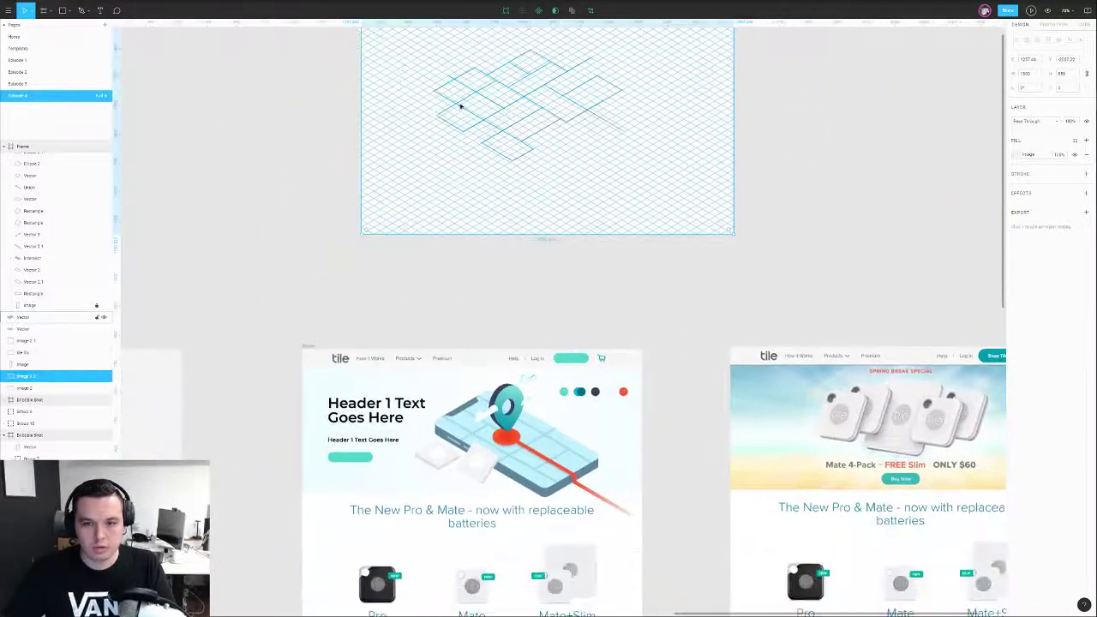
left_click(457, 106)
left_click_drag(457, 106, 444, 447)
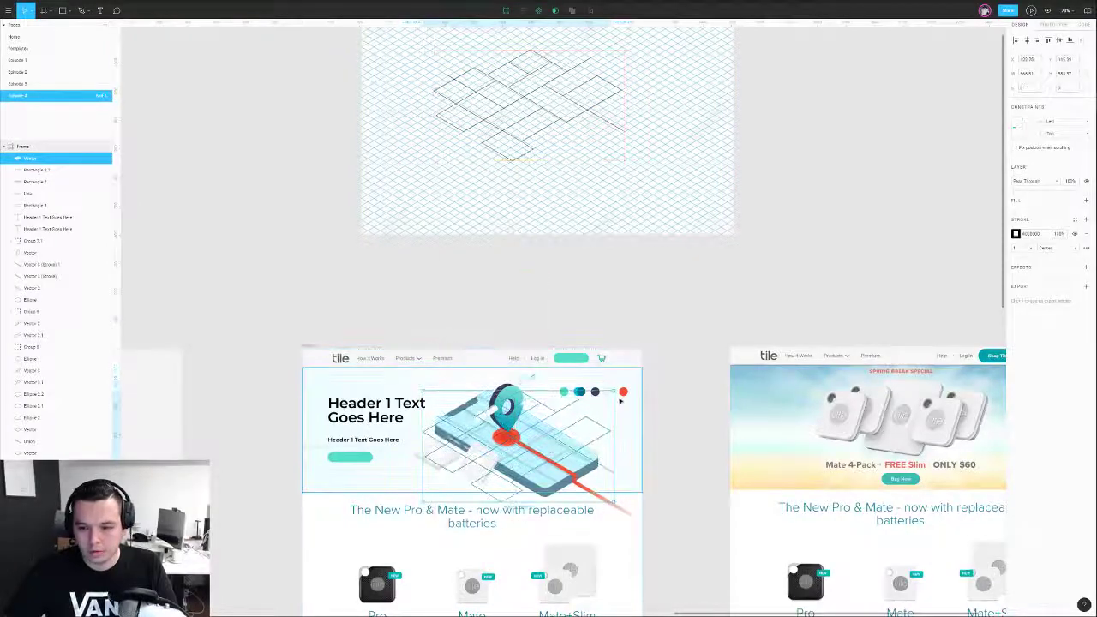
left_click_drag(623, 389, 651, 361)
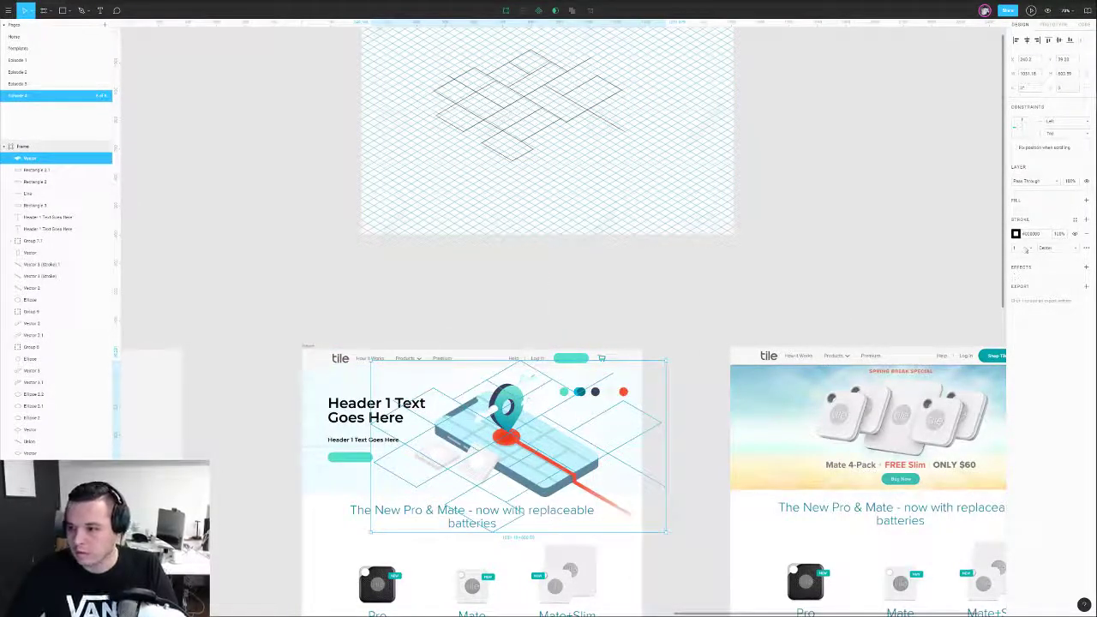
- Set the street drawing's stroke width to 6 and recolour it with the blue sampled from the phone's street lines
type("6")
key("Return")
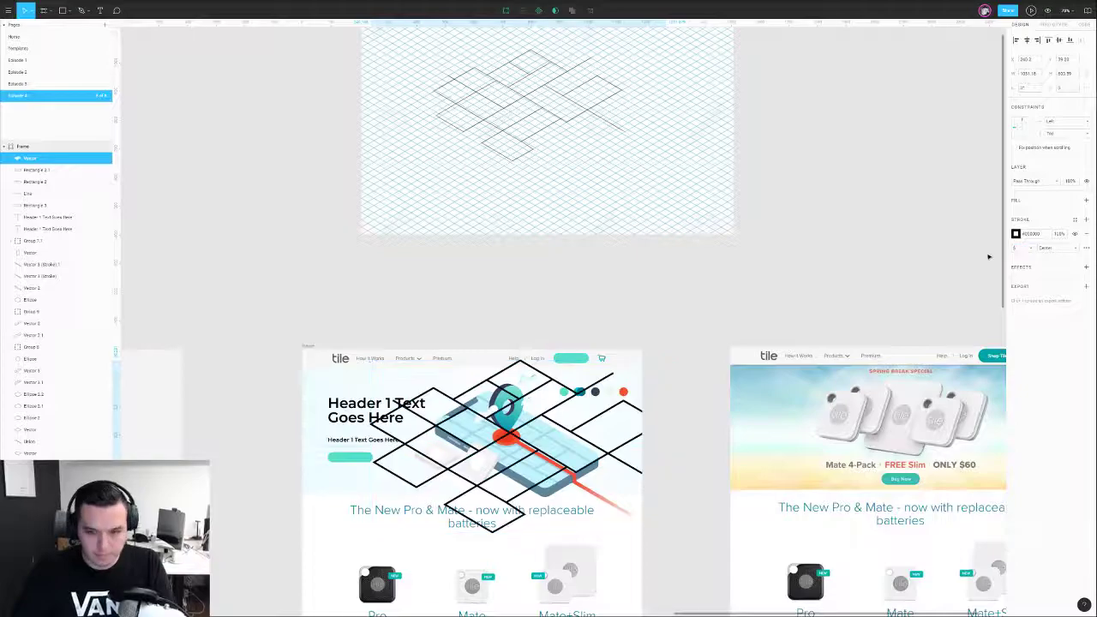
left_click_drag(599, 467, 638, 426)
scroll(625, 421, "up", 4)
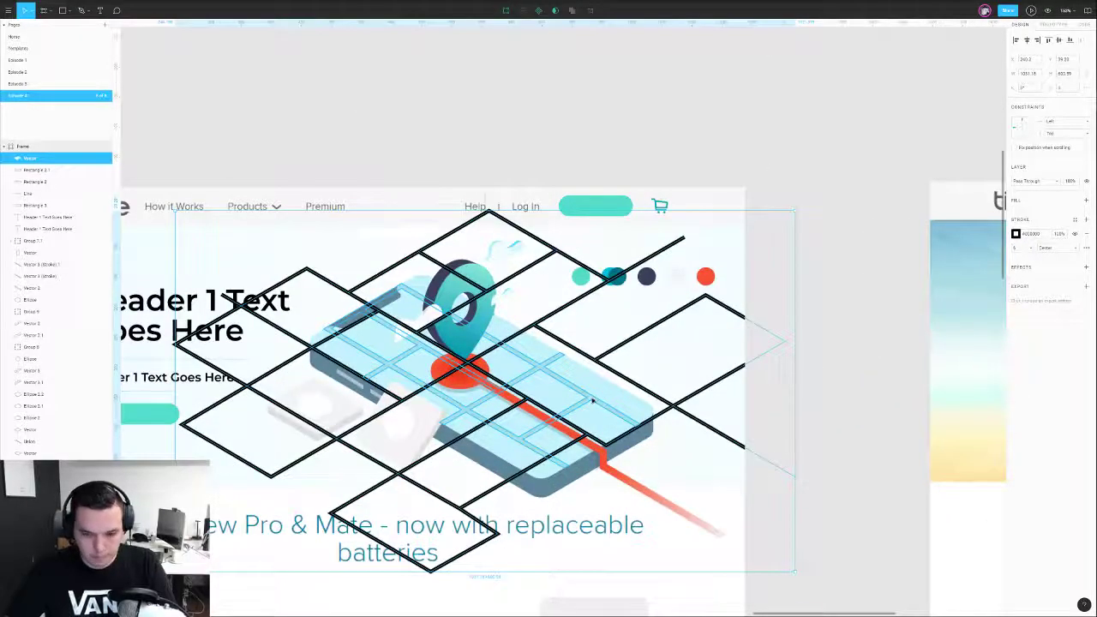
key("i")
left_click(592, 401)
- Send the street drawing backward behind the phone illustration and set its opacity to 32%
key("ctrl+[")
key("ctrl+[")
key("ctrl+[")
key("ctrl+[")
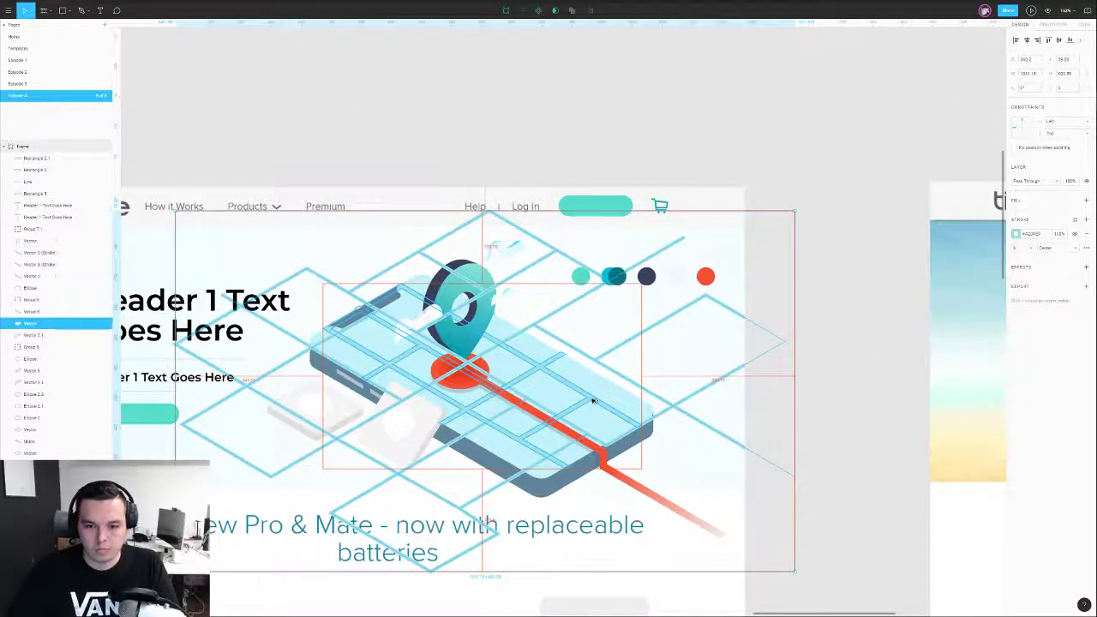
key("ctrl+[")
key("ctrl+[")
key("ctrl+[")
key("ctrl+[")
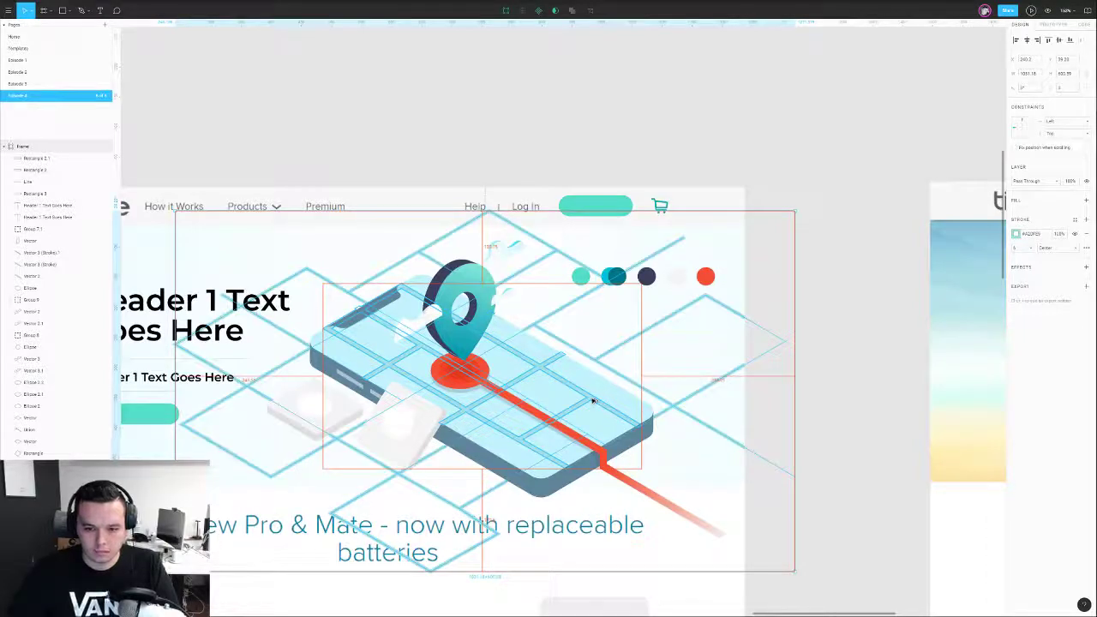
key("3")
key("2")
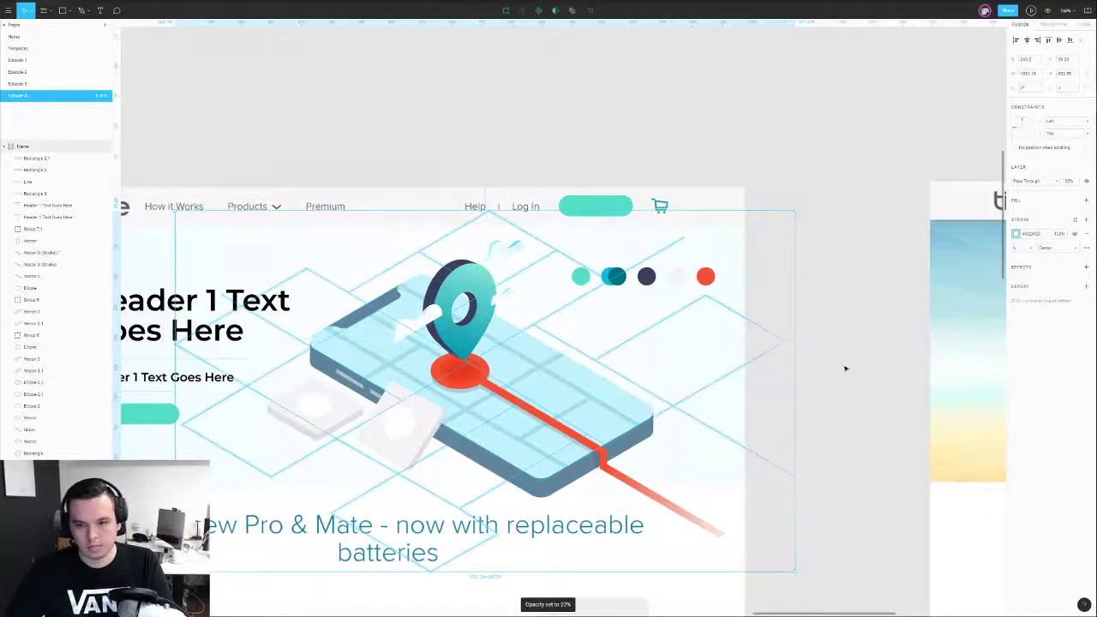
- Shift the street drawing right so it extends past the page's edge, and put its layer back inside the page frame
scroll(831, 334, "down", 5)
scroll(831, 334, "left", 3)
left_click_drag(730, 264, 676, 232)
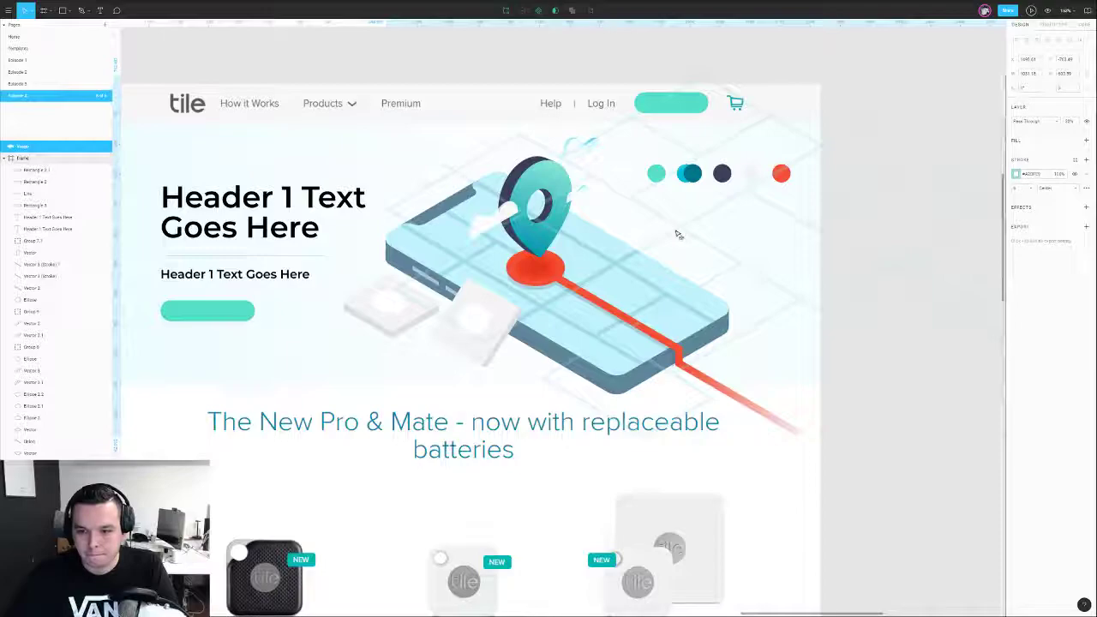
scroll(381, 237, "down", 3)
left_click_drag(26, 146, 26, 169)
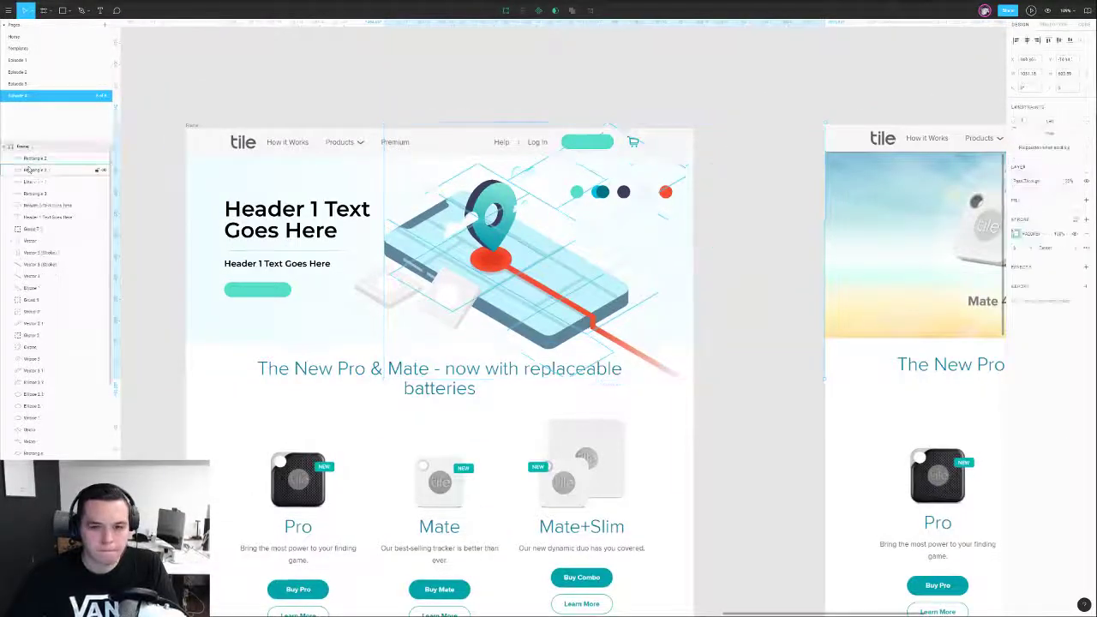
- Send the street drawing backward in the layer order until it lies behind the phone illustration and hero text
key("ctrl+[")
key("ctrl+[")
key("ctrl+[")
key("ctrl+[")
key("ctrl+[")
key("ctrl+[")
key("ctrl+[")
key("ctrl+[")
key("ctrl+[")
key("ctrl+[")
key("ctrl+[")
key("ctrl+[")
key("ctrl+[")
key("ctrl+[")
key("ctrl+[")
key("ctrl+[")
key("ctrl+[")
key("ctrl+[")
key("ctrl+[")
key("ctrl+[")
key("ctrl+[")
key("ctrl+[")
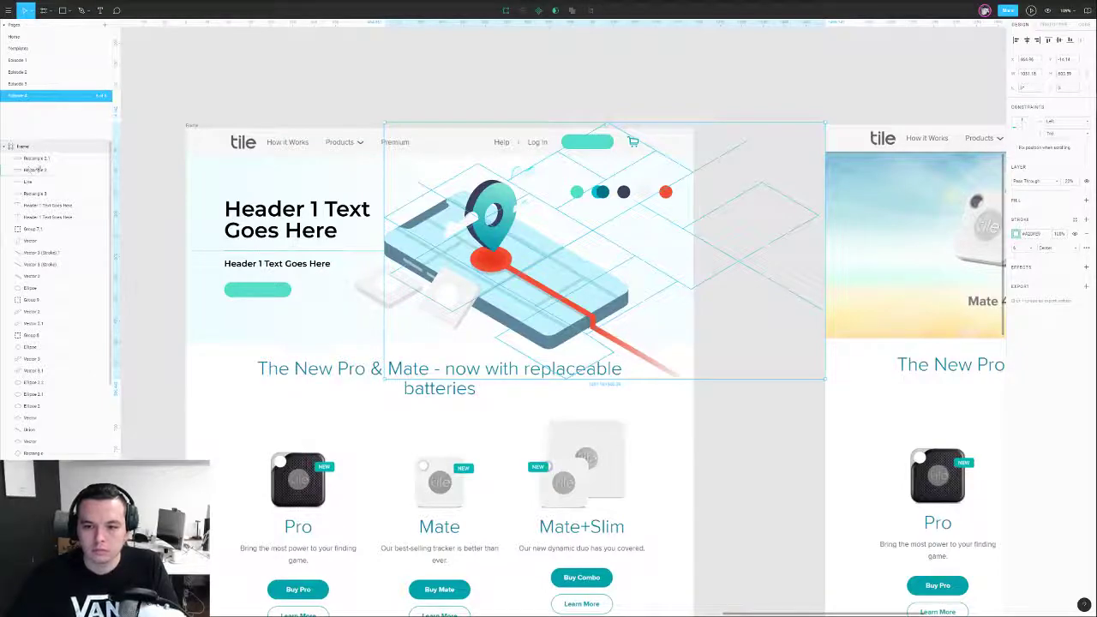
left_click(580, 115)
scroll(575, 237, "up", 1)
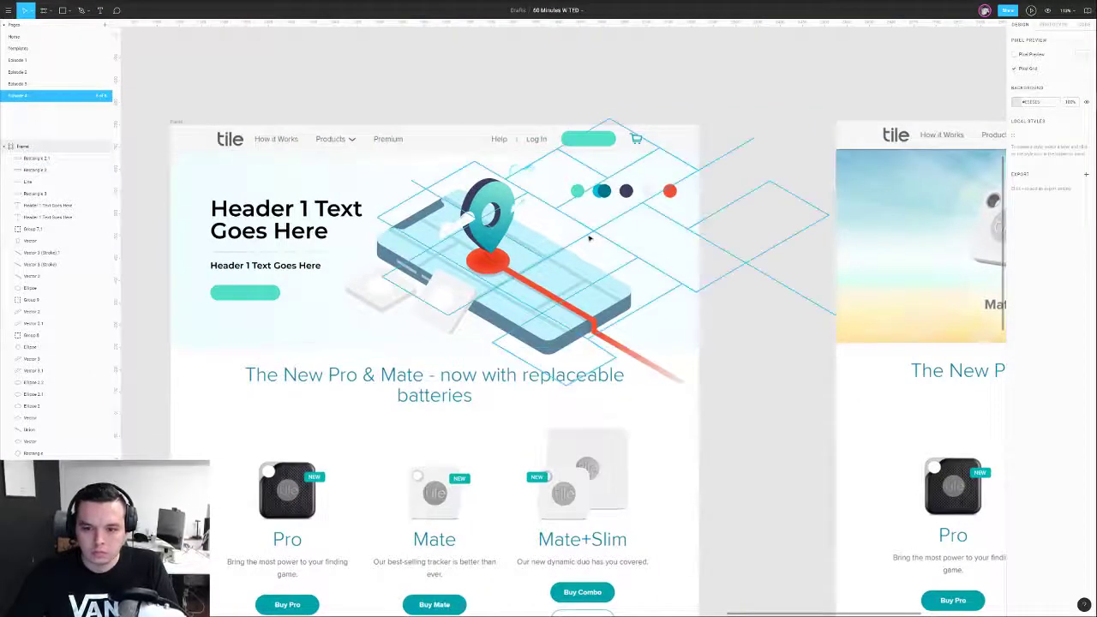
- Align the street drawing's top edge with the top of the page frame and try an opacity of 10%
left_click(591, 242)
left_click_drag(592, 242, 591, 241)
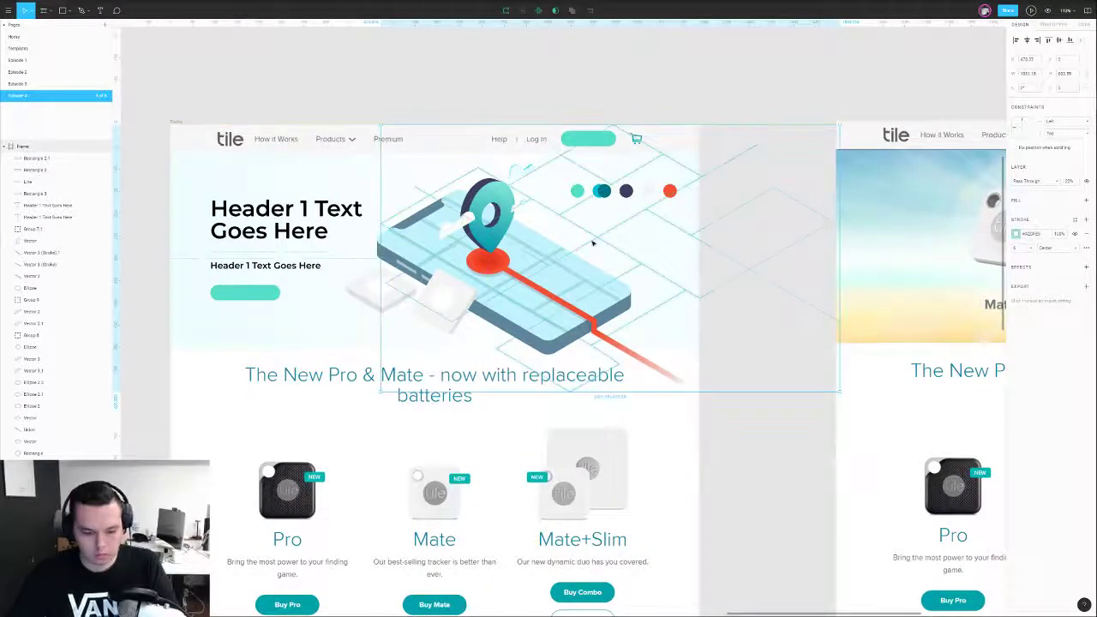
left_click(760, 449)
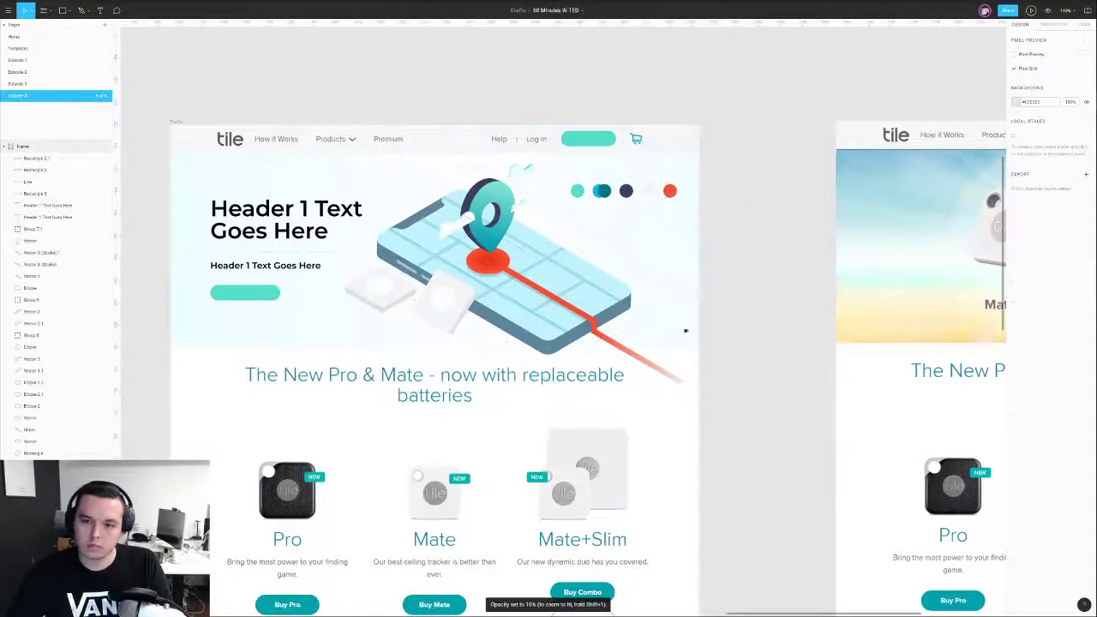
scroll(600, 99, "left", 2)
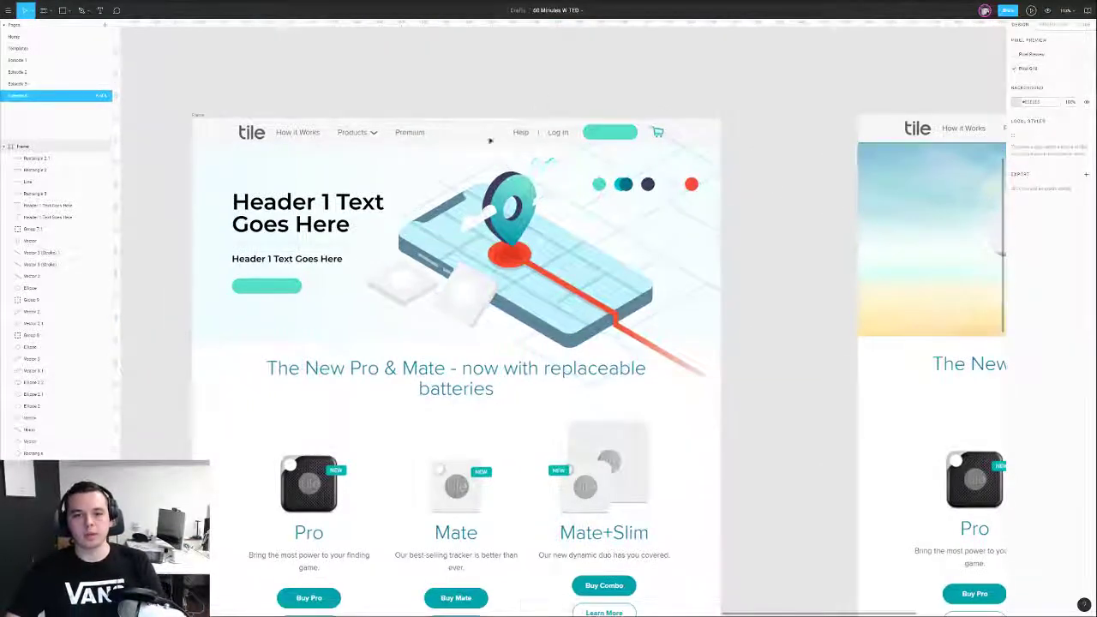
- Draw a rectangle over the street lines that overlap the navigation bar near Products and subtract it from the street drawing
double_click(442, 182)
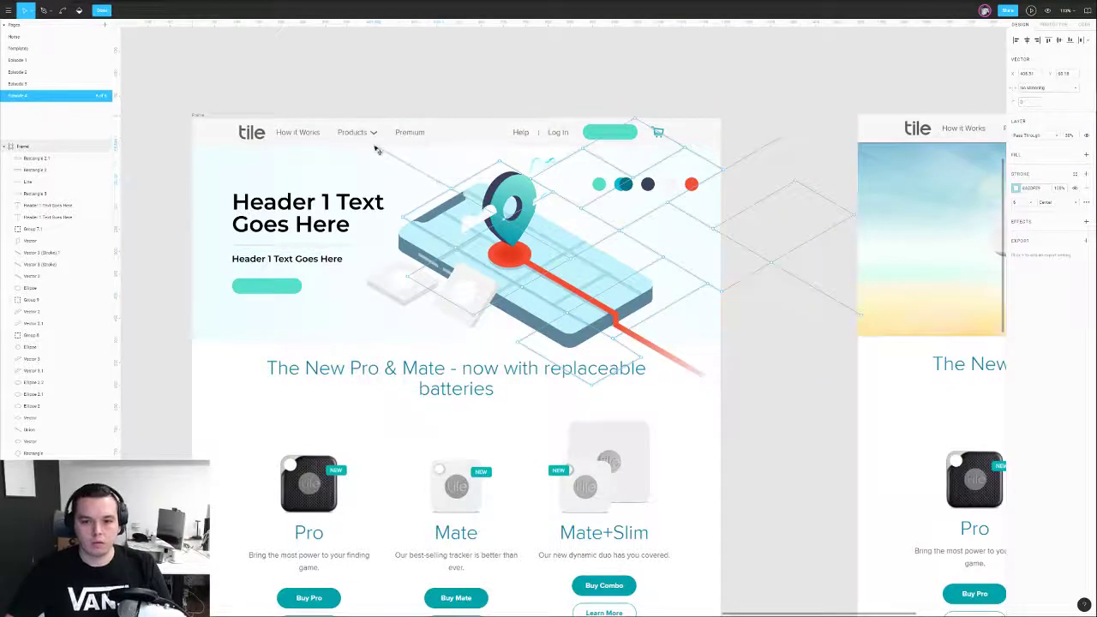
left_click(378, 86)
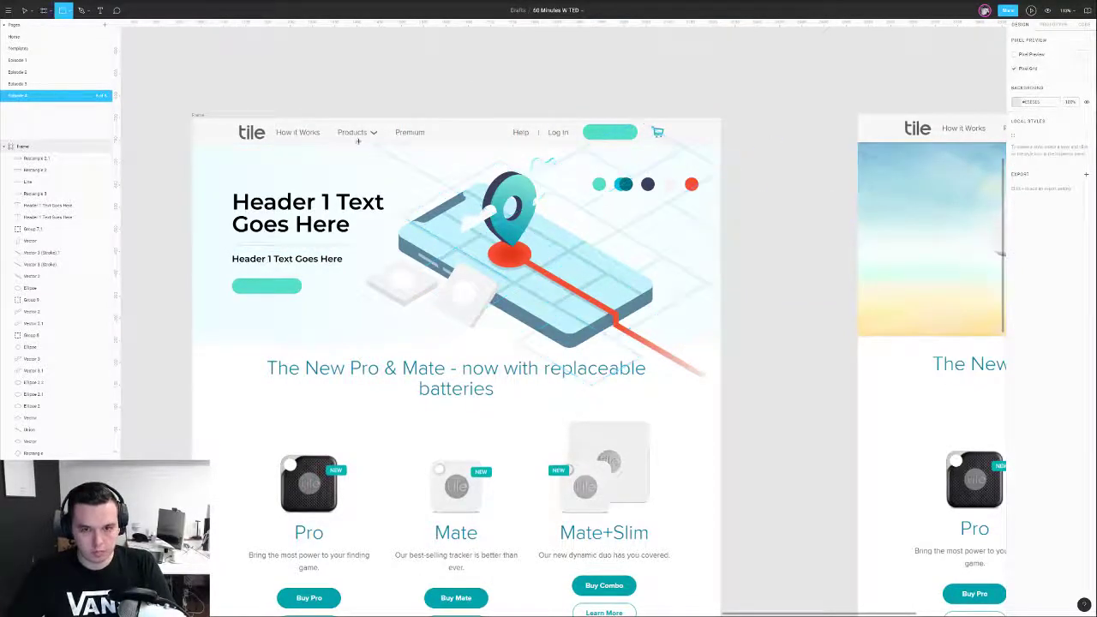
scroll(356, 140, "up", 5)
key("r")
left_click_drag(361, 135, 439, 155)
left_click(436, 174, "shift")
left_click(577, 11)
left_click(566, 38)
scroll(544, 67, "down", 5)
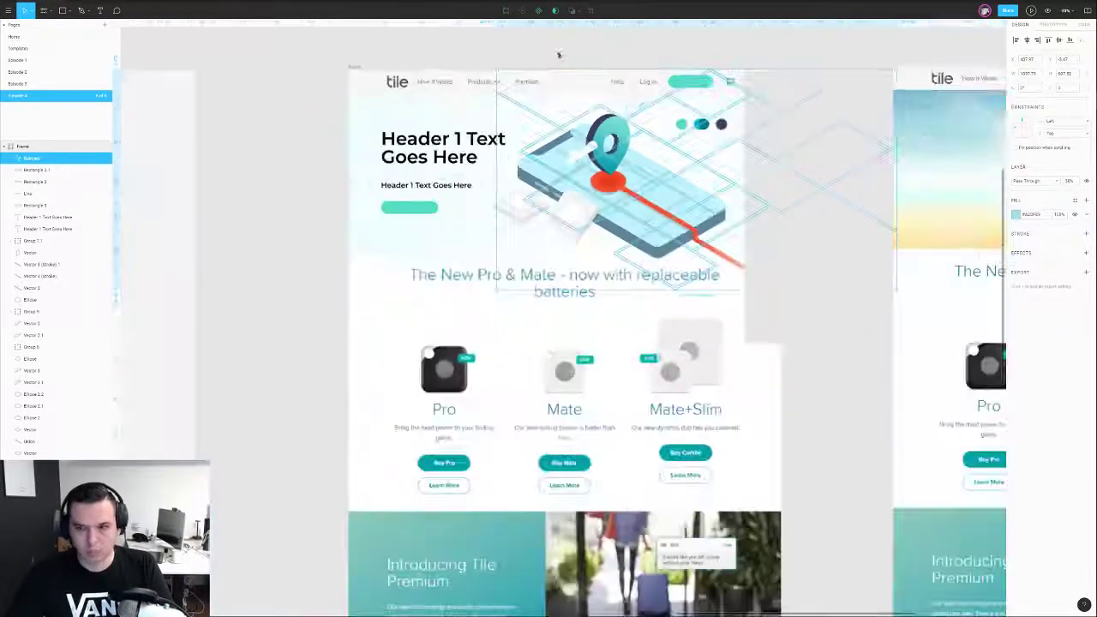
- Send the trimmed street drawing backward until it sits behind the phone illustration again
left_click(558, 57)
left_click(656, 102)
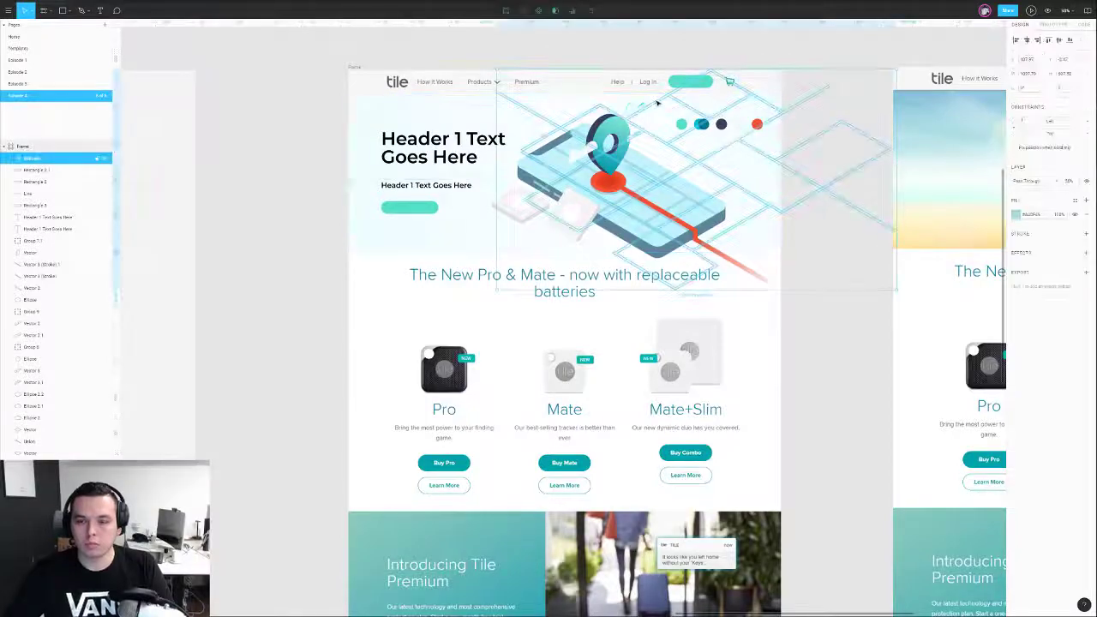
key("ctrl+[")
key("ctrl+[")
key("ctrl+[")
key("ctrl+[")
key("ctrl+[")
key("ctrl+[")
key("ctrl+[")
key("ctrl+[")
key("ctrl+[")
key("ctrl+[")
key("ctrl+[")
key("ctrl+[")
key("alt")
key("alt")
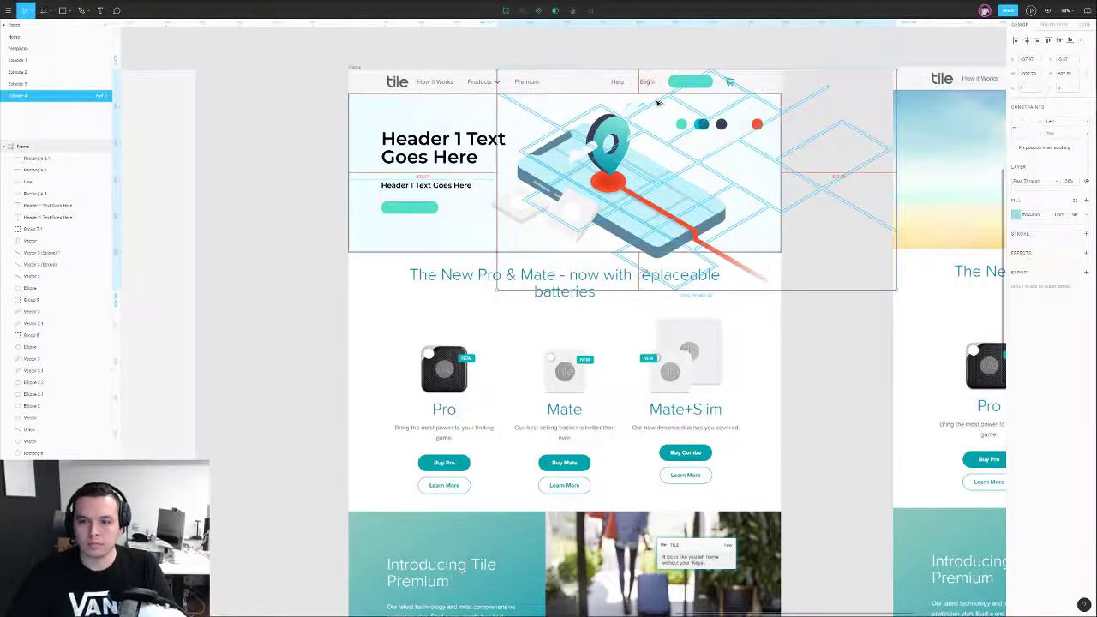
left_click(659, 54)
left_click_drag(686, 41, 643, 70)
key("ctrl+z")
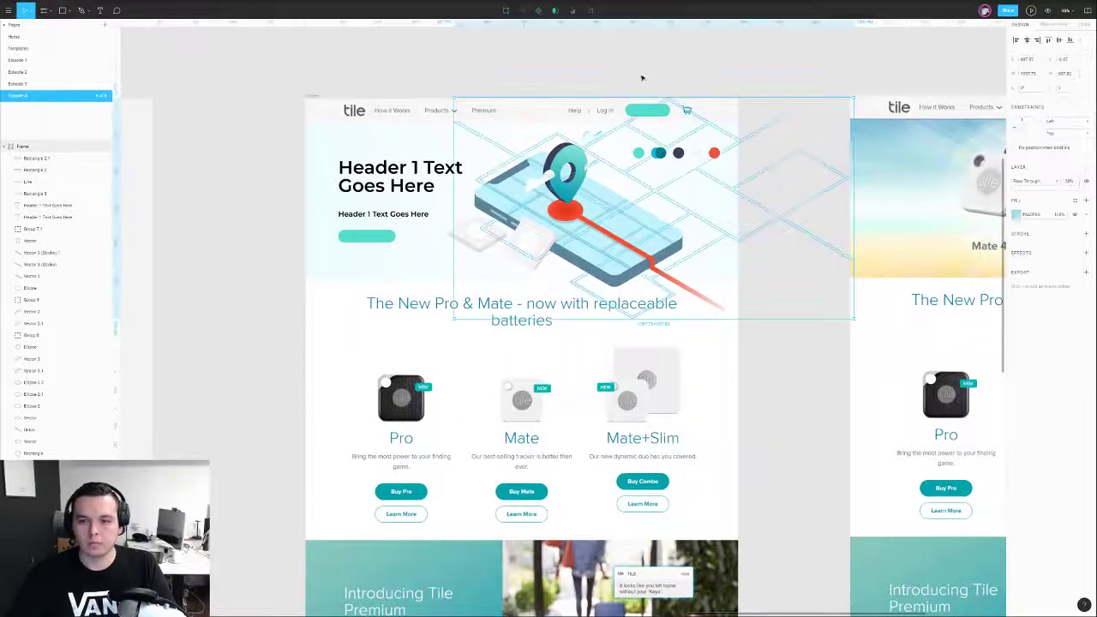
left_click(643, 72)
scroll(643, 72, "up", 4)
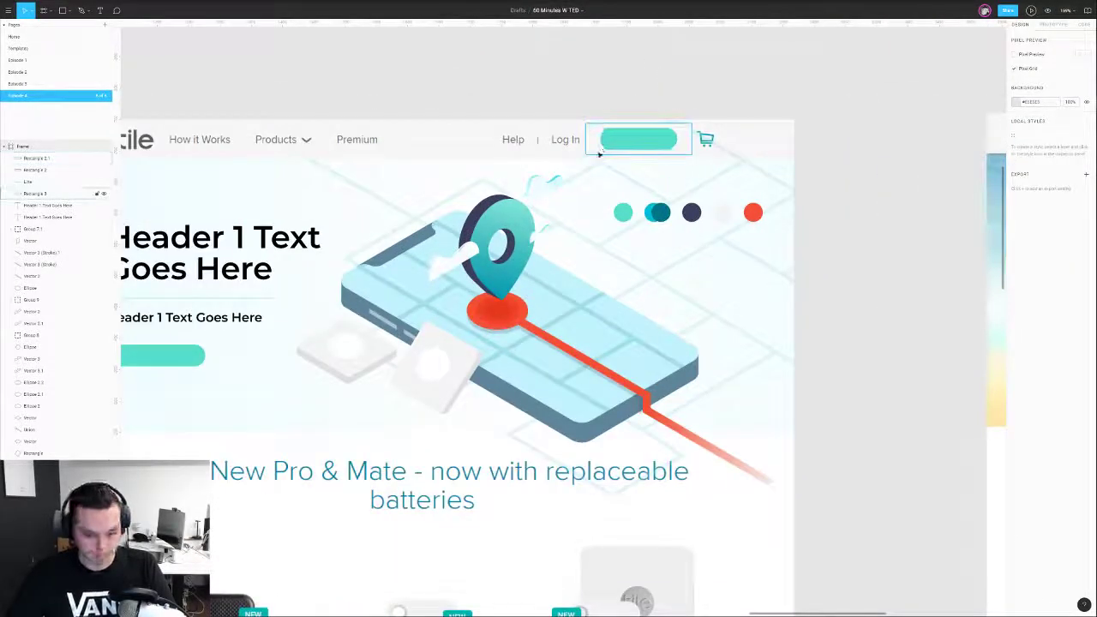
- Cover the navigation bar's cart end with a rectangle in the sampled bar colour and send it behind the mint button
key("r")
left_click_drag(565, 119, 762, 160)
key("i")
left_click(776, 146)
key("ctrl+[")
key("ctrl+[")
key("ctrl+[")
key("ctrl+[")
key("ctrl+[")
key("ctrl+[")
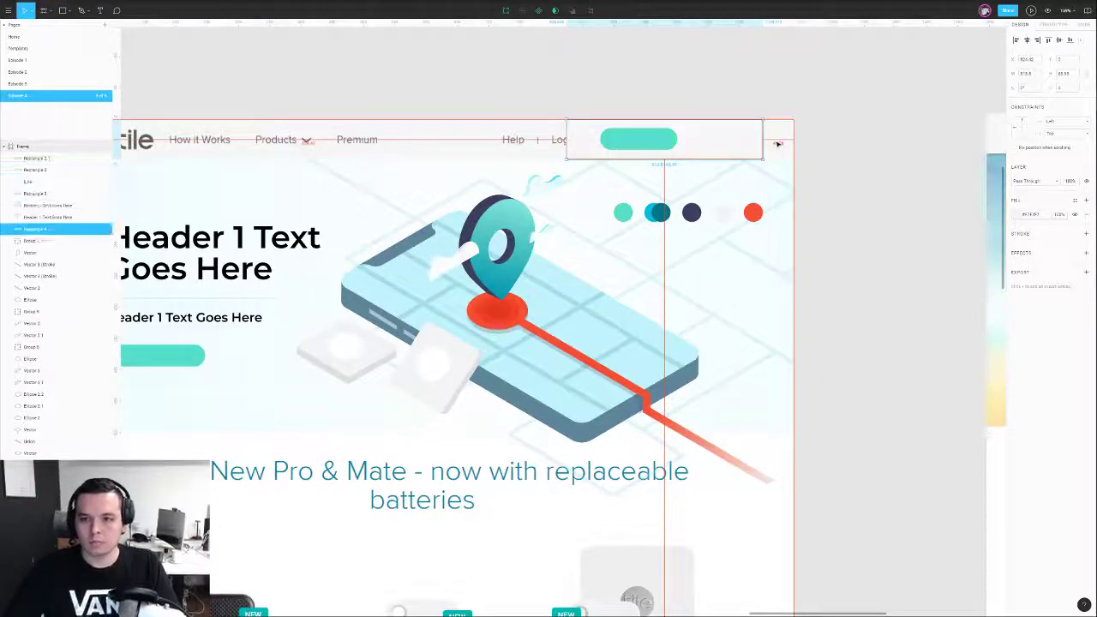
key("ctrl+[")
key("ctrl+[")
left_click_drag(847, 155, 920, 102)
left_click(892, 215)
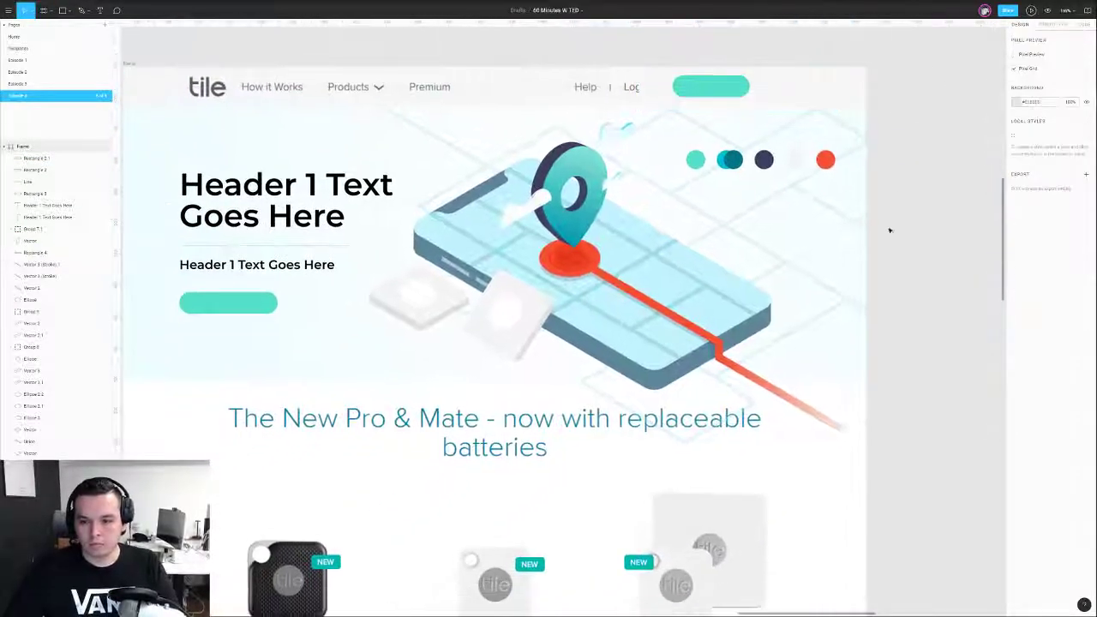
- Recolour the hero heading and the subheading with the dark navy swatch
scroll(891, 255, "down", 2)
left_click_drag(891, 255, 812, 286)
scroll(818, 164, "down", 2)
left_click(326, 260)
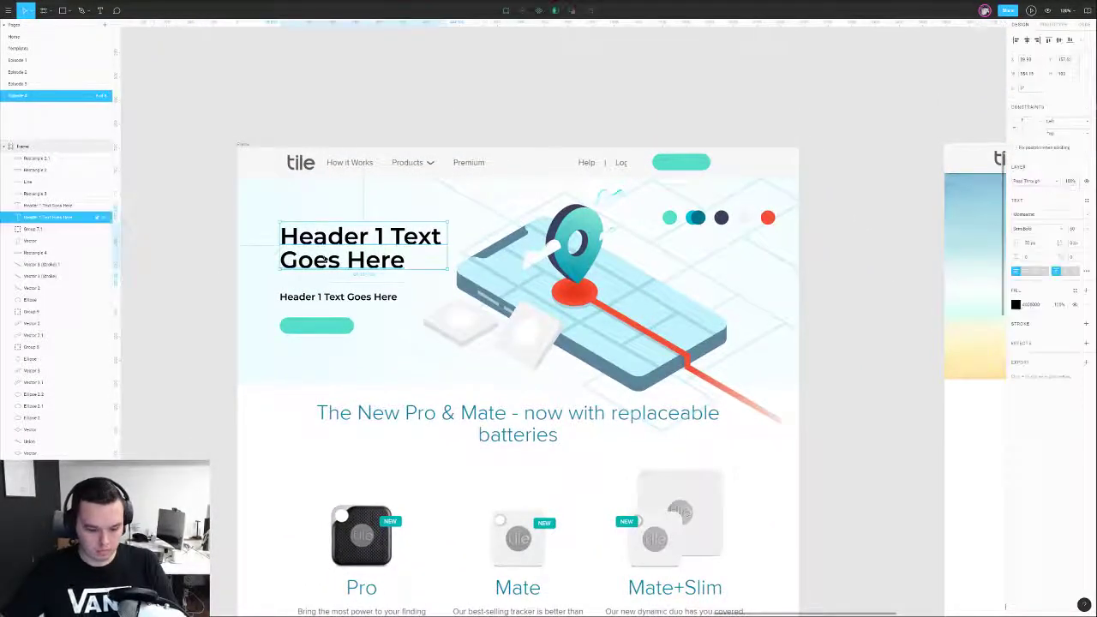
key("Escape")
left_click(352, 296)
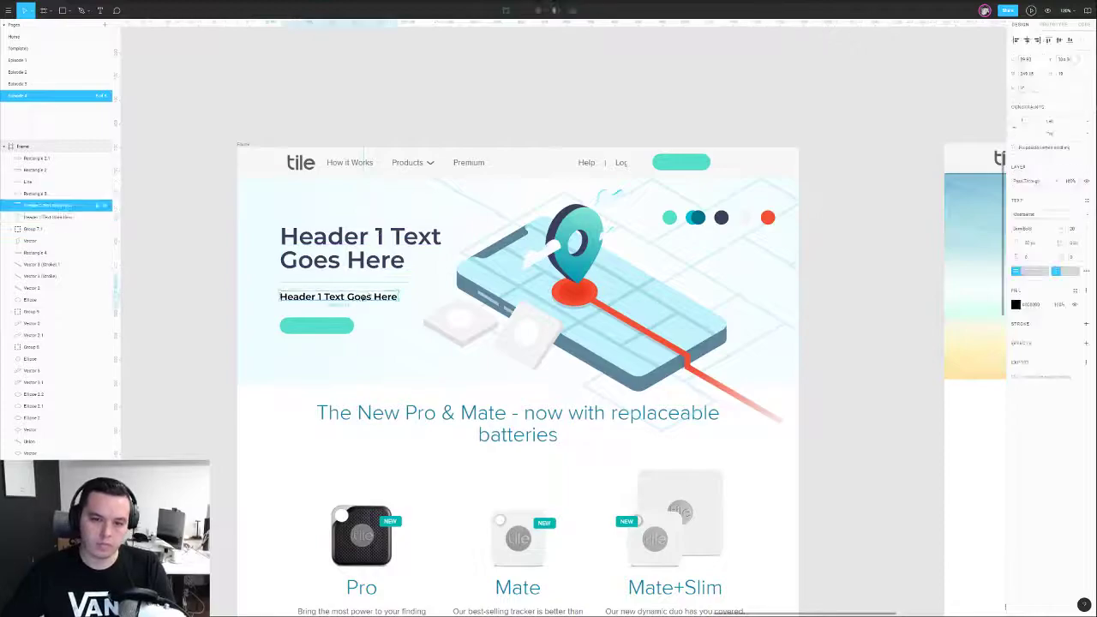
key("Escape")
left_click(309, 300)
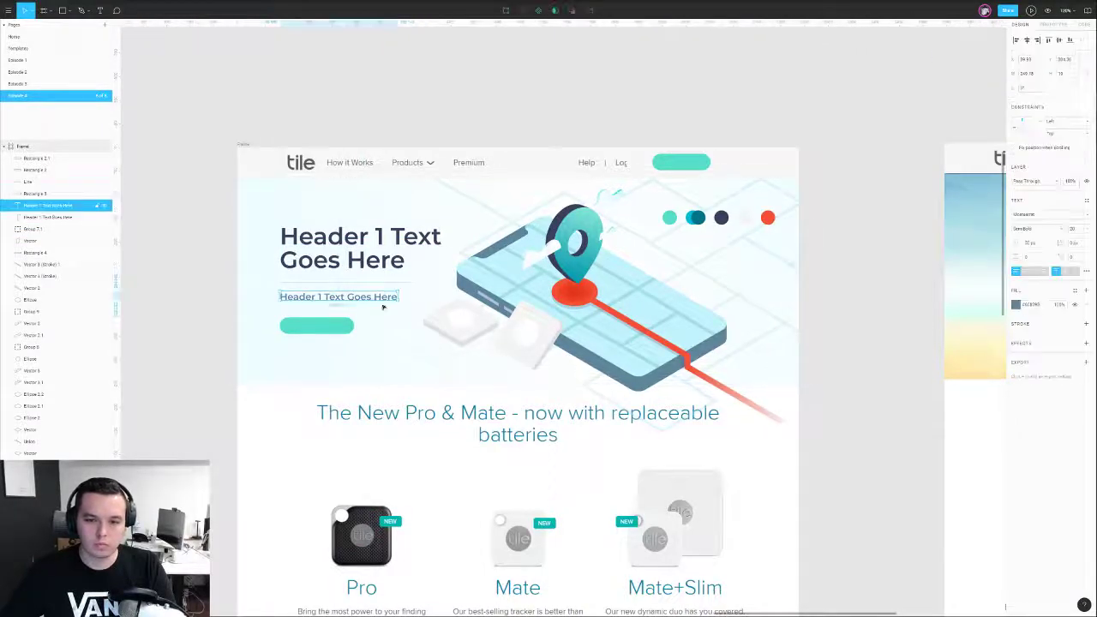
- Set the subheading's font weight to Medium
left_click(1024, 221)
left_click(1024, 217)
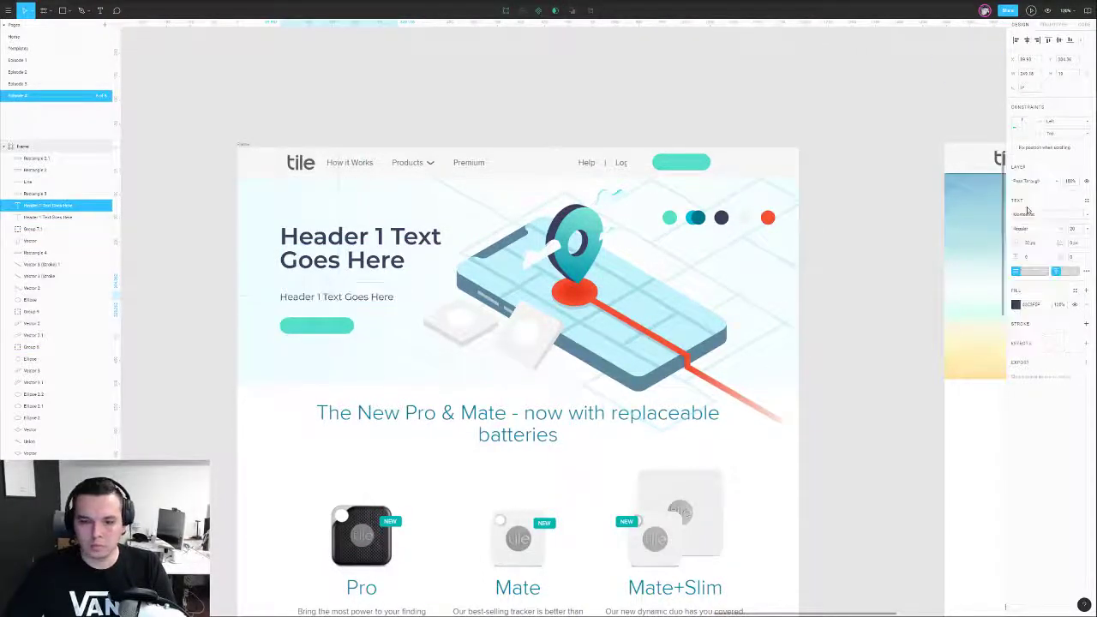
left_click(1025, 228)
left_click(1027, 237)
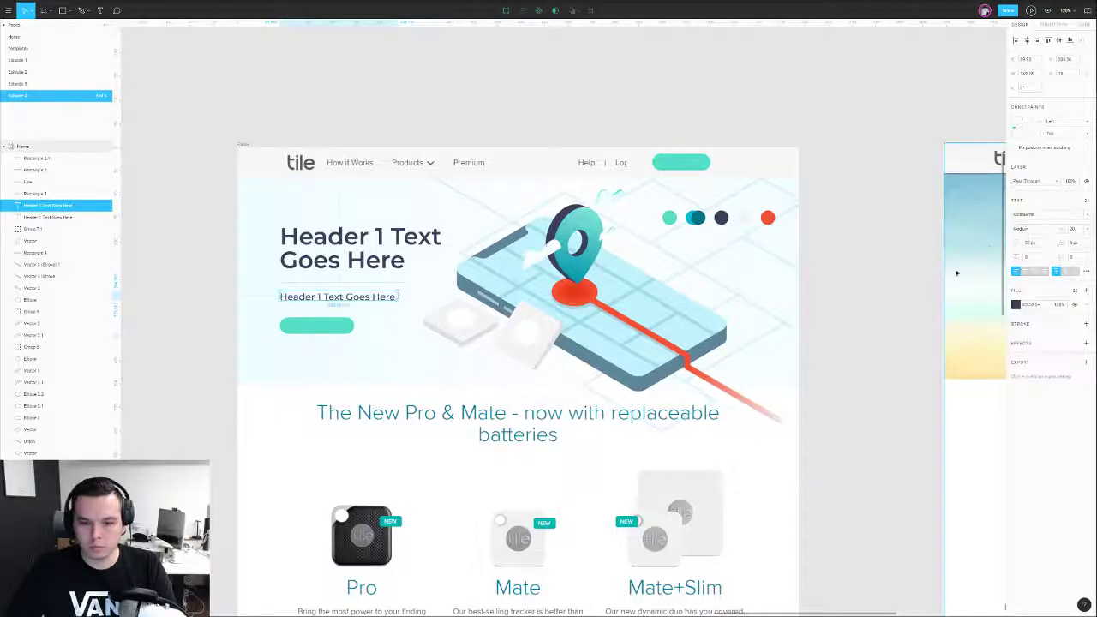
- Recolour the subheading with the red swatch and move it slightly up towards the divider line
key("i")
left_click(767, 217)
left_click(802, 218)
left_click(360, 294)
- Set the divider line's stroke width to 2 and recolour it with the red swatch
left_click(354, 282)
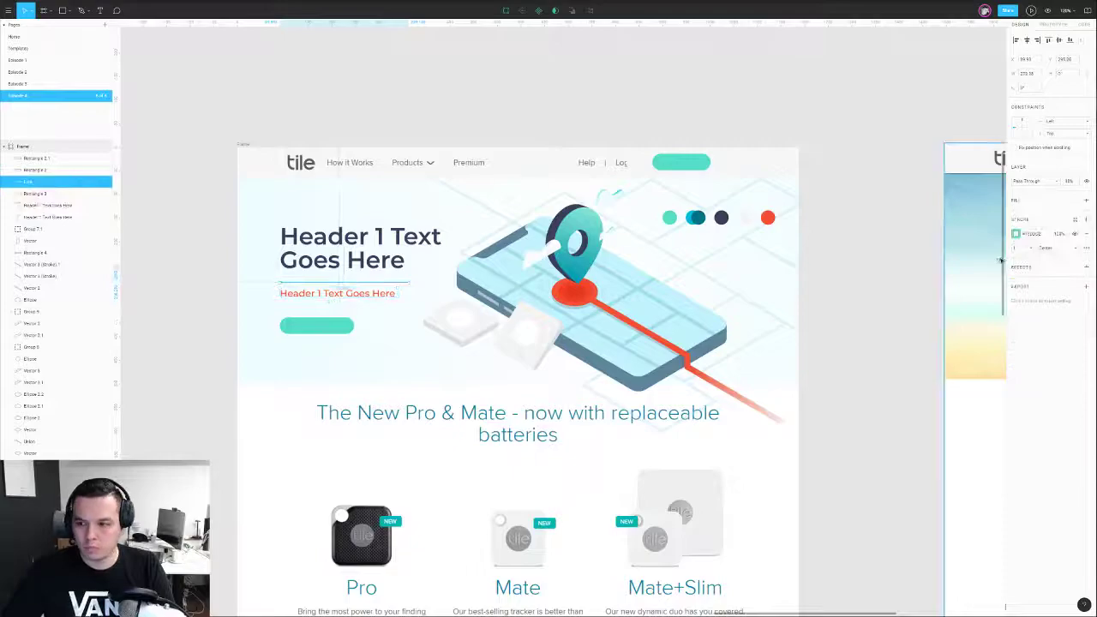
type("2")
key("Return")
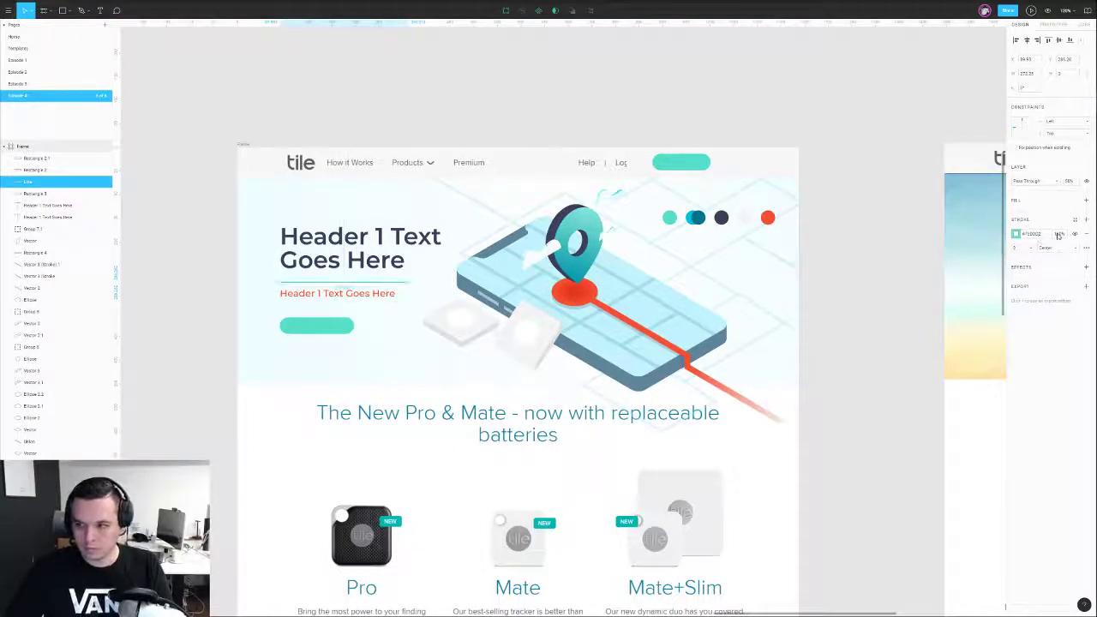
key("i")
left_click(767, 218)
left_click(843, 198)
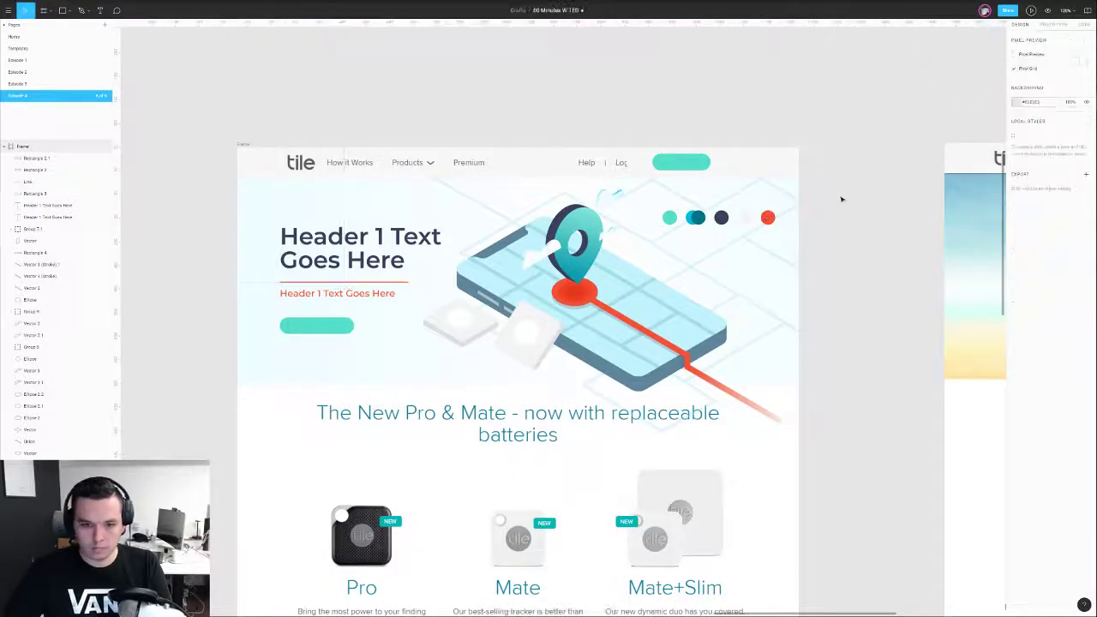
- Recolour the divider line with the dark navy swatch and match the subheading to the heading's navy
left_click(389, 281)
key("i")
left_click(722, 217)
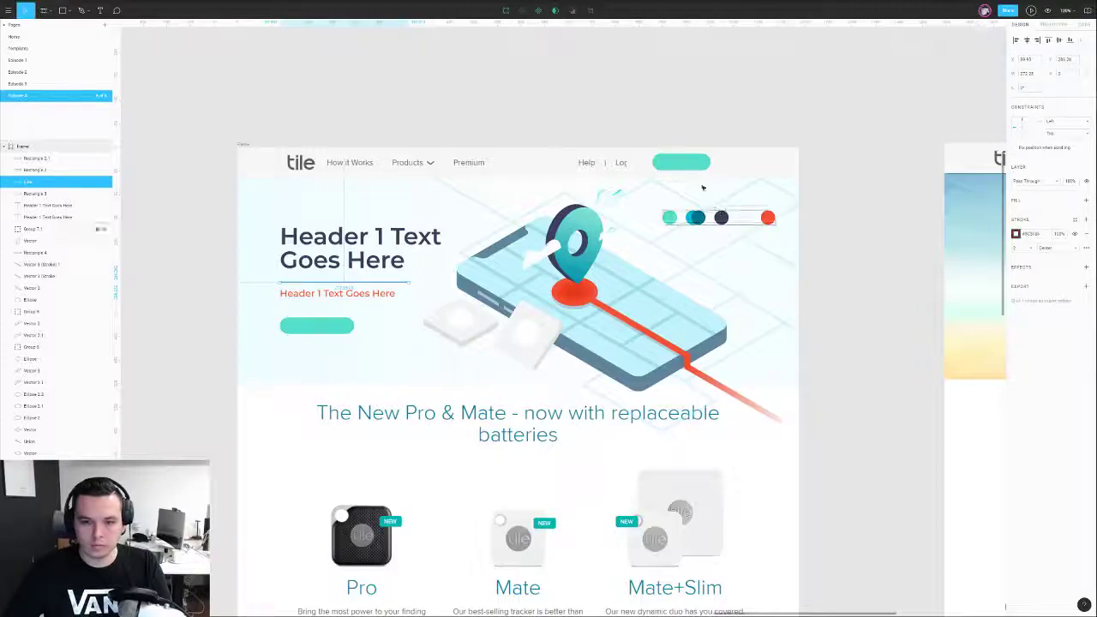
left_click(677, 112)
left_click(346, 295)
key("i")
left_click(390, 261)
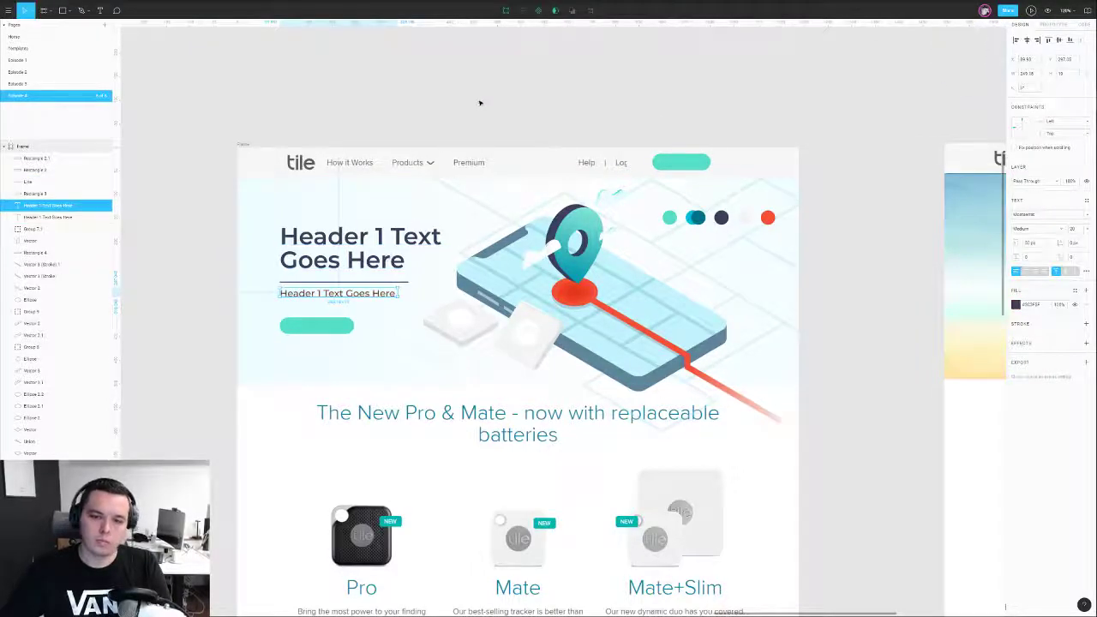
left_click(480, 103)
scroll(425, 168, "down", 1)
left_click(276, 206)
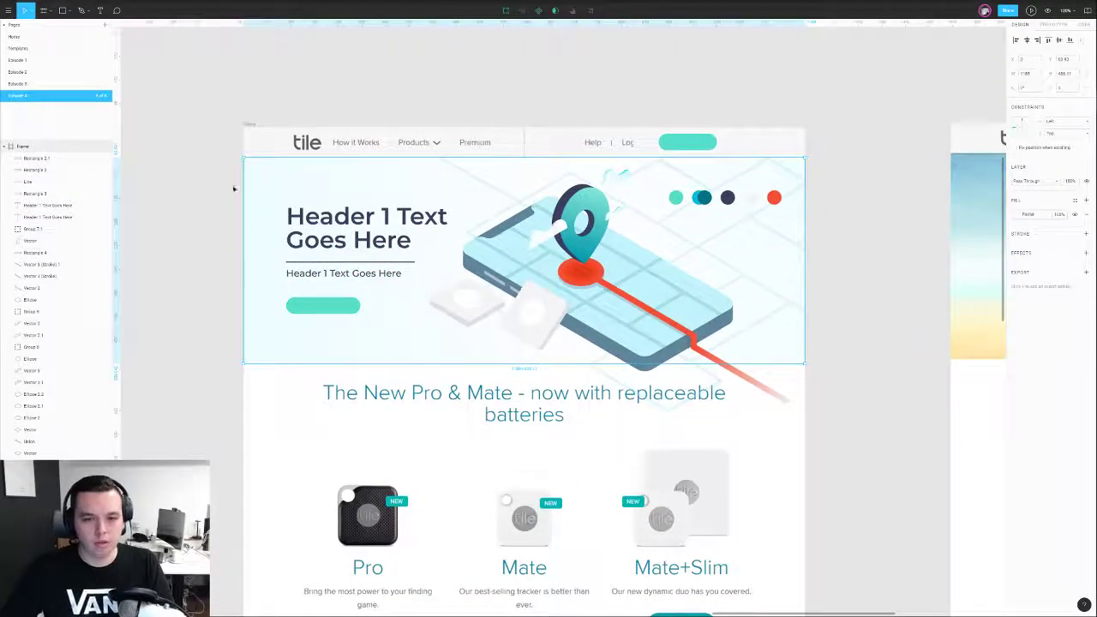
left_click(183, 204)
mouse_move(169, 202)
left_mouse_down()
mouse_move(200, 194)
mouse_move(218, 148)
mouse_move(191, 205)
left_mouse_up()
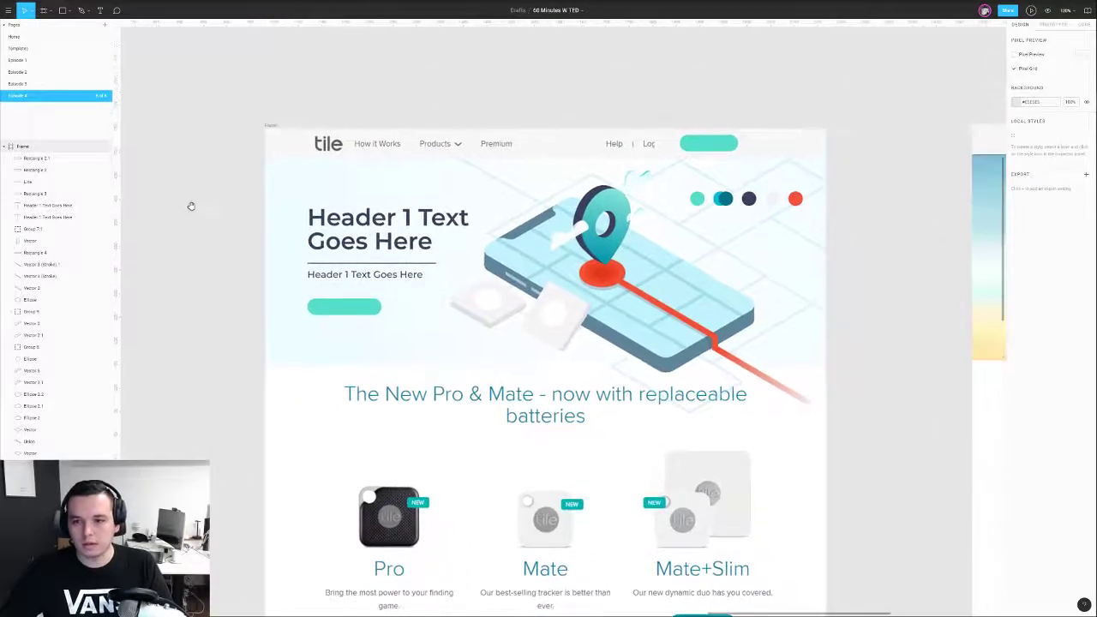
scroll(578, 223, "up", 2)
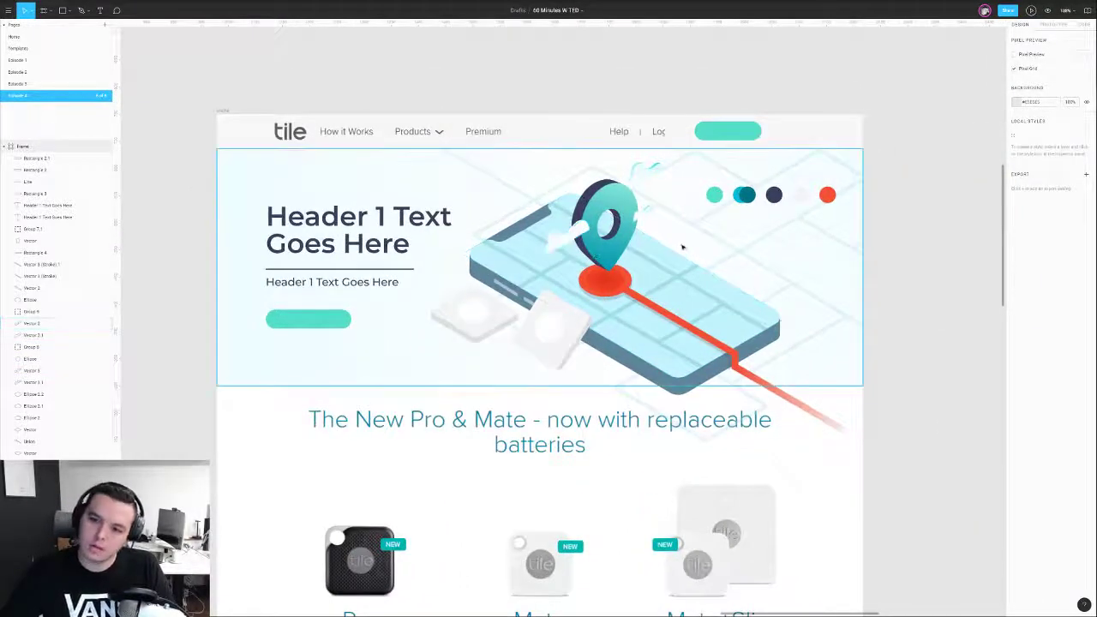
- Set the street drawing's opacity to 10%
left_click(671, 217)
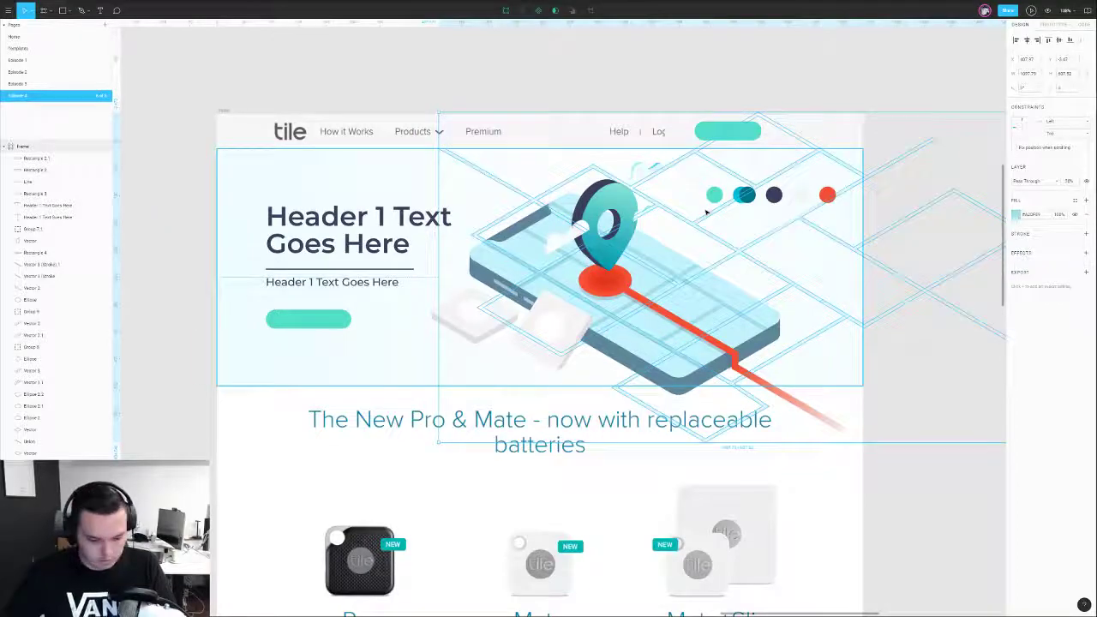
key("1")
left_click(902, 75)
left_click_drag(877, 98, 850, 85)
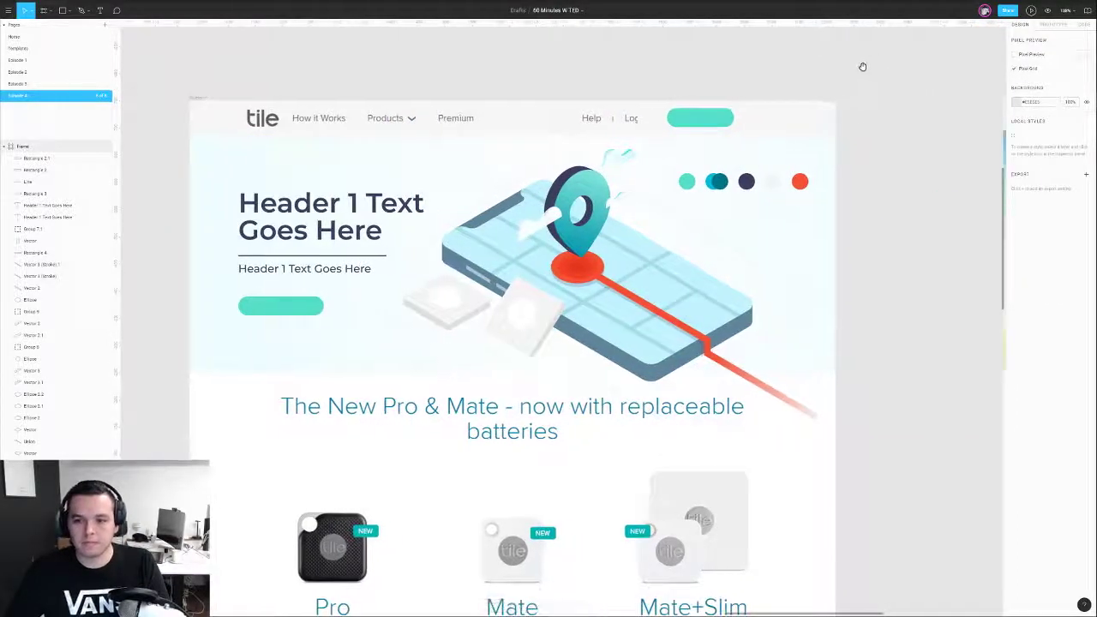
- Try recolouring the circles on both white tile devices with the red sampled from the base beneath the location pin
left_click(522, 318)
key("i")
left_click(577, 261)
key("i")
left_click(597, 263)
left_click(451, 300)
key("i")
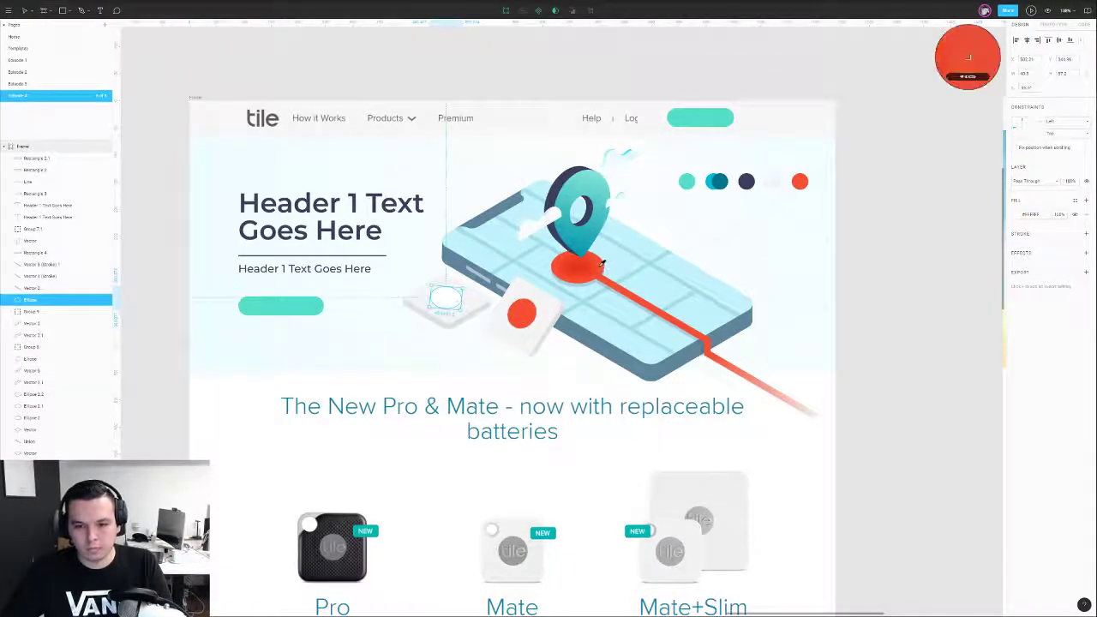
left_click(602, 264)
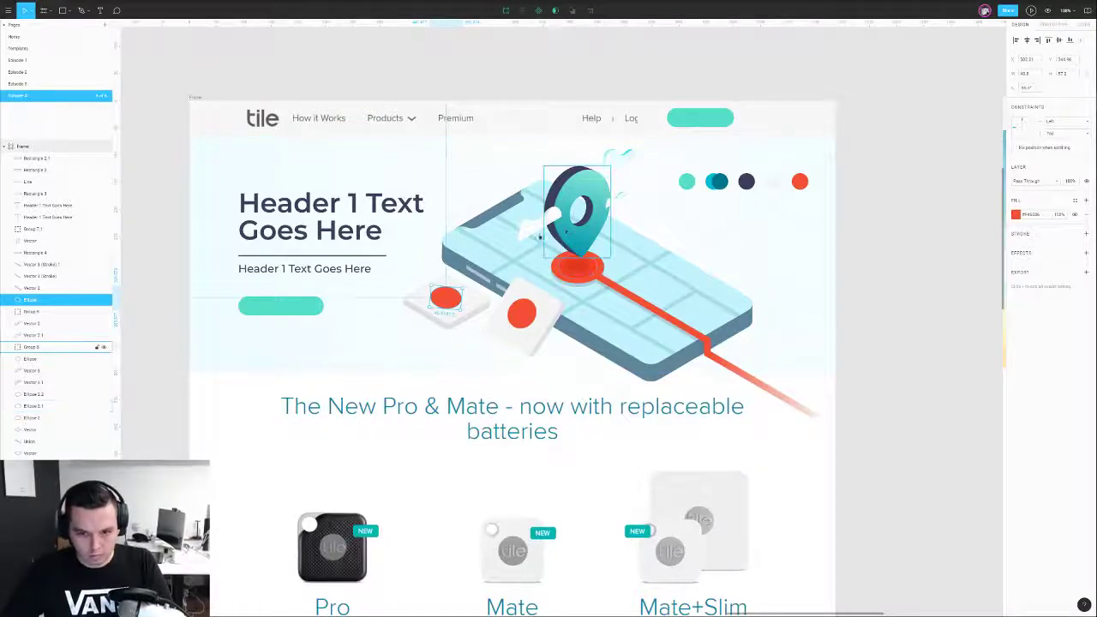
- Undo the red fills on the two tile devices' circles
key("ctrl+z")
key("ctrl+z")
key("ctrl+z")
key("ctrl+z")
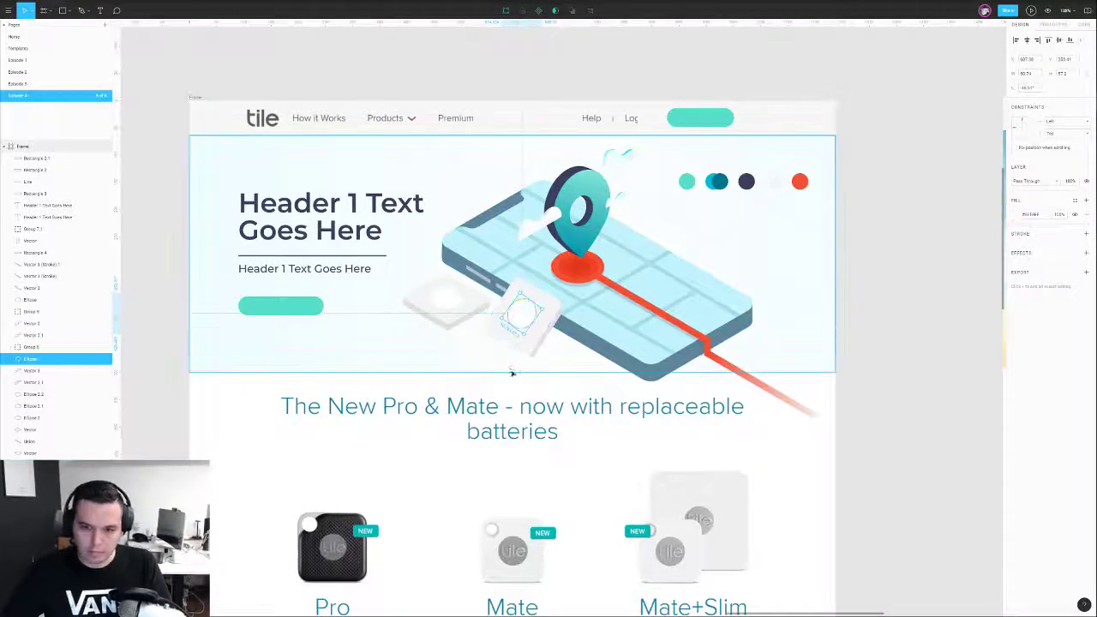
left_click(527, 388)
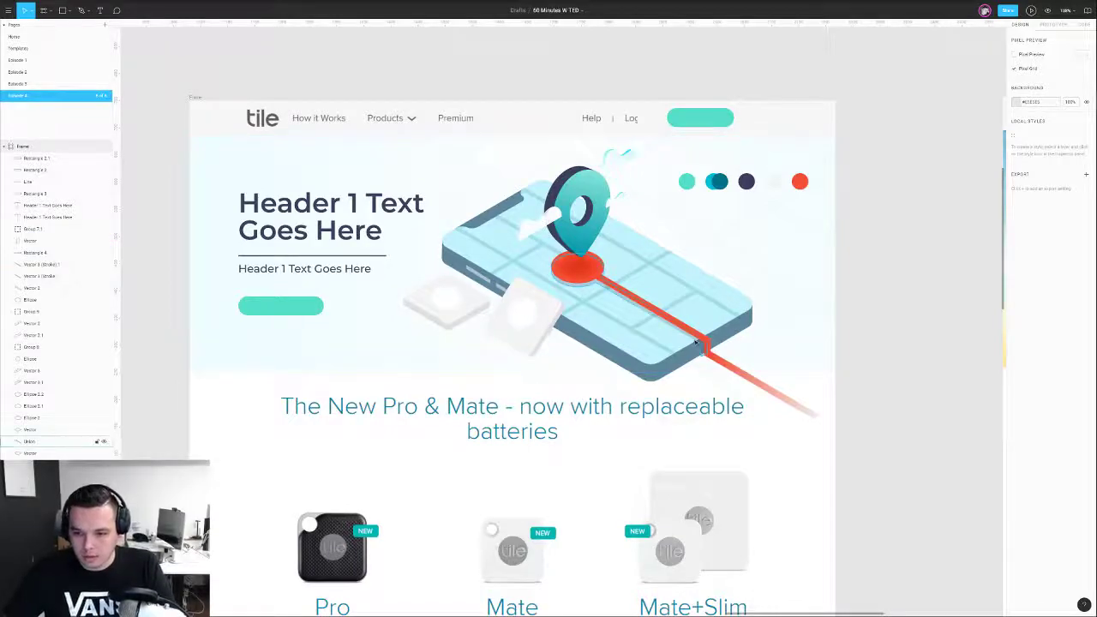
- Duplicate the fading red route segment, apply the existing route shadow's properties to the copy, and offset it beneath the segment
left_click(720, 366)
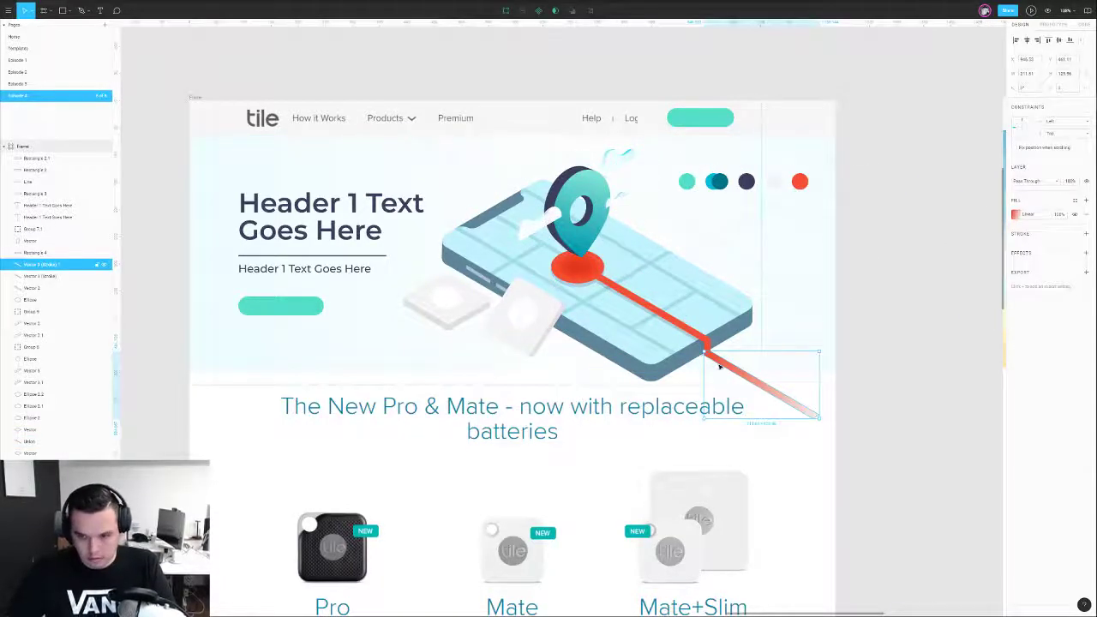
key("ctrl+v")
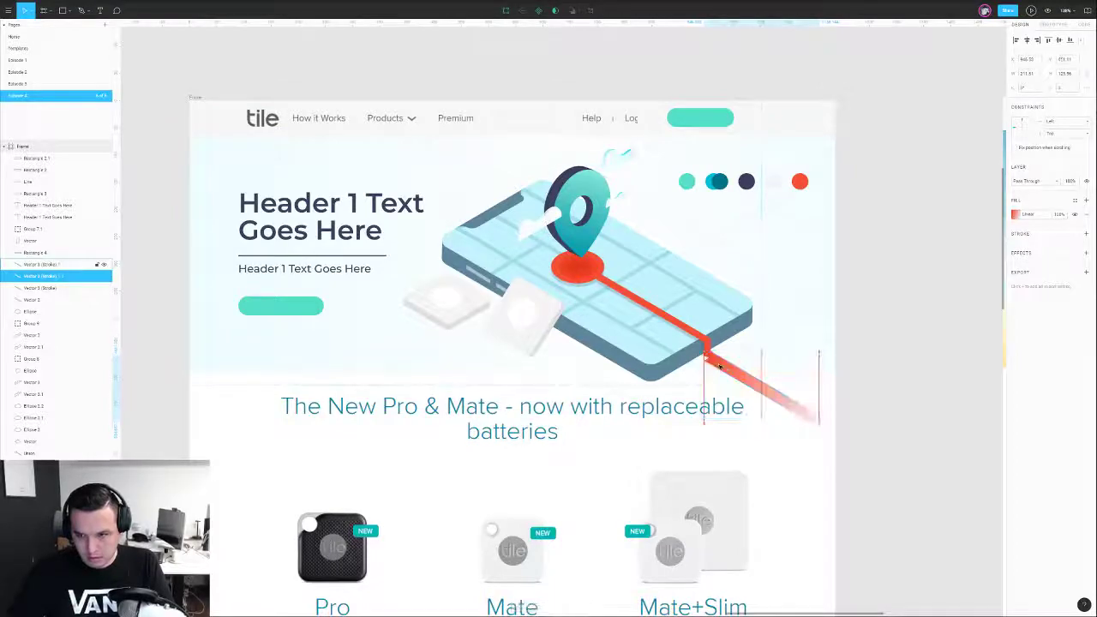
scroll(719, 366, "up", 5)
right_click(649, 320)
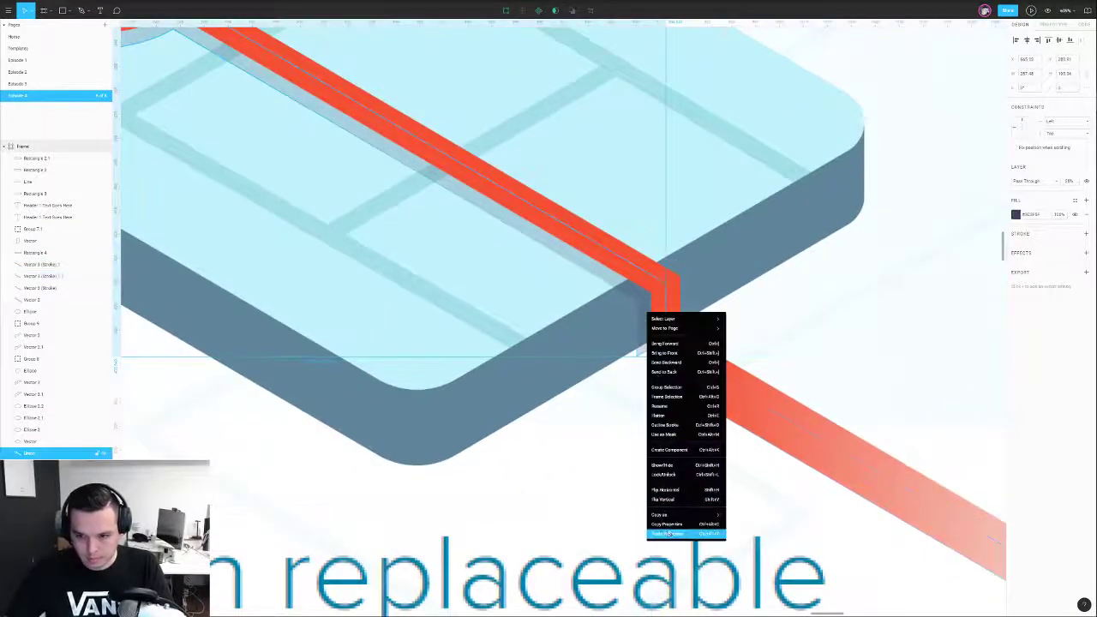
left_click(672, 525)
left_click(695, 392)
key("ctrl+alt+v")
left_click_drag(696, 394, 666, 371)
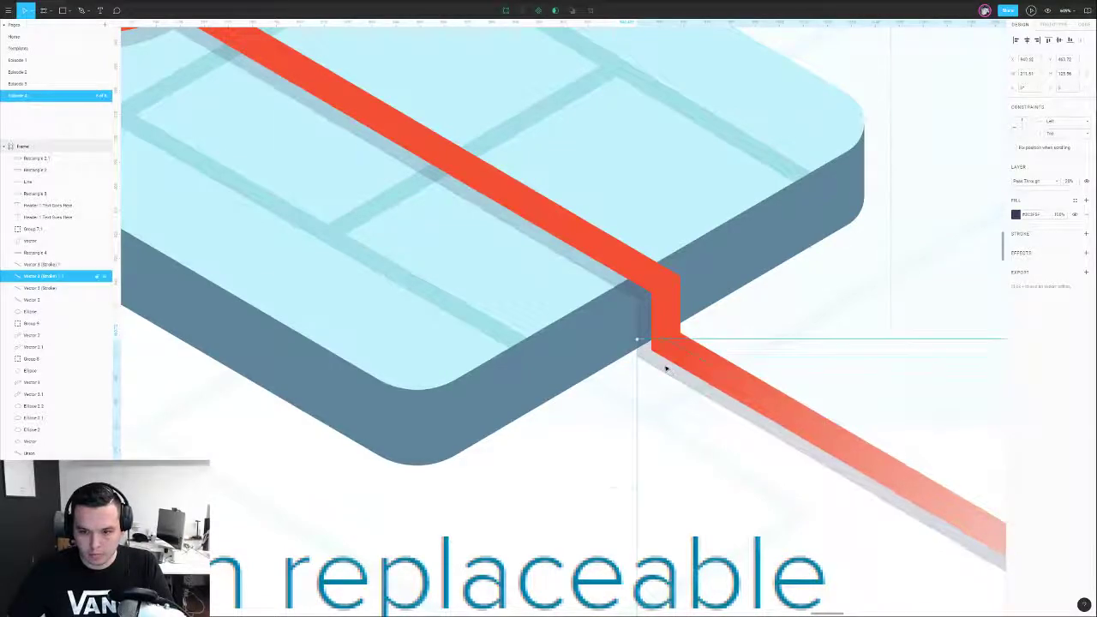
- Adjust the new shadow's outline points so it meets the shadow on the phone's edge
double_click(660, 367)
scroll(651, 365, "up", 10)
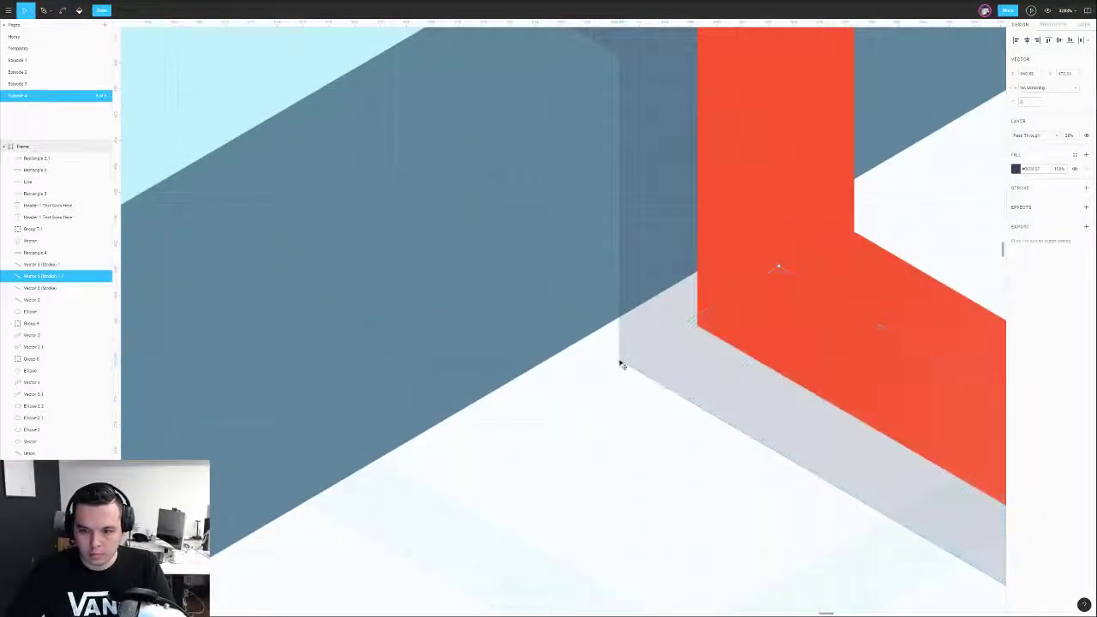
scroll(622, 363, "down", 10)
scroll(760, 419, "up", 6)
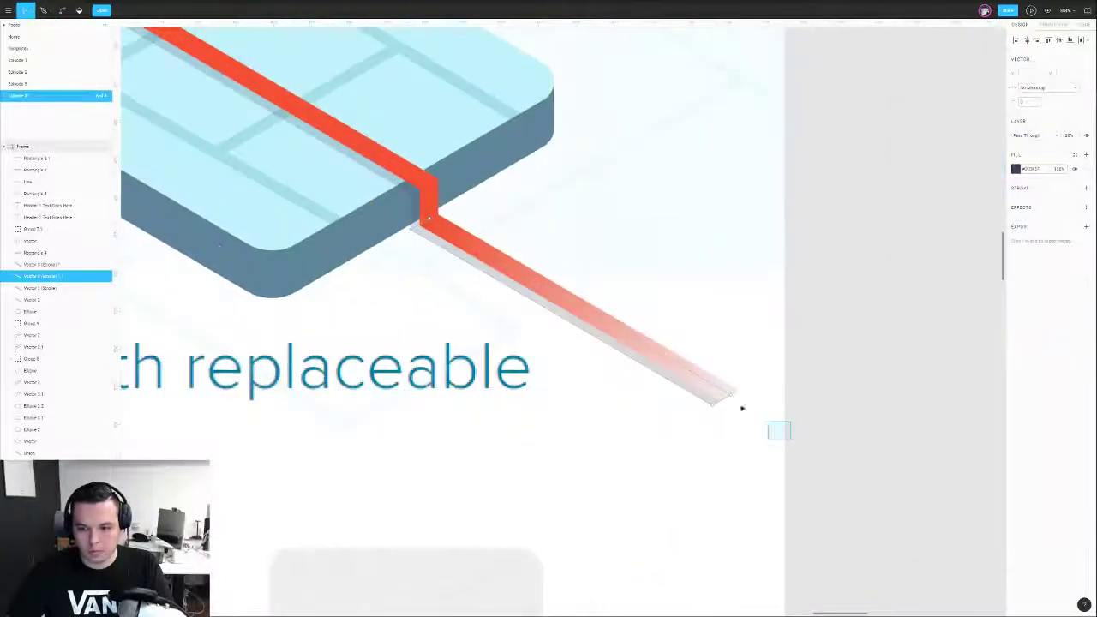
key("v")
key("Return")
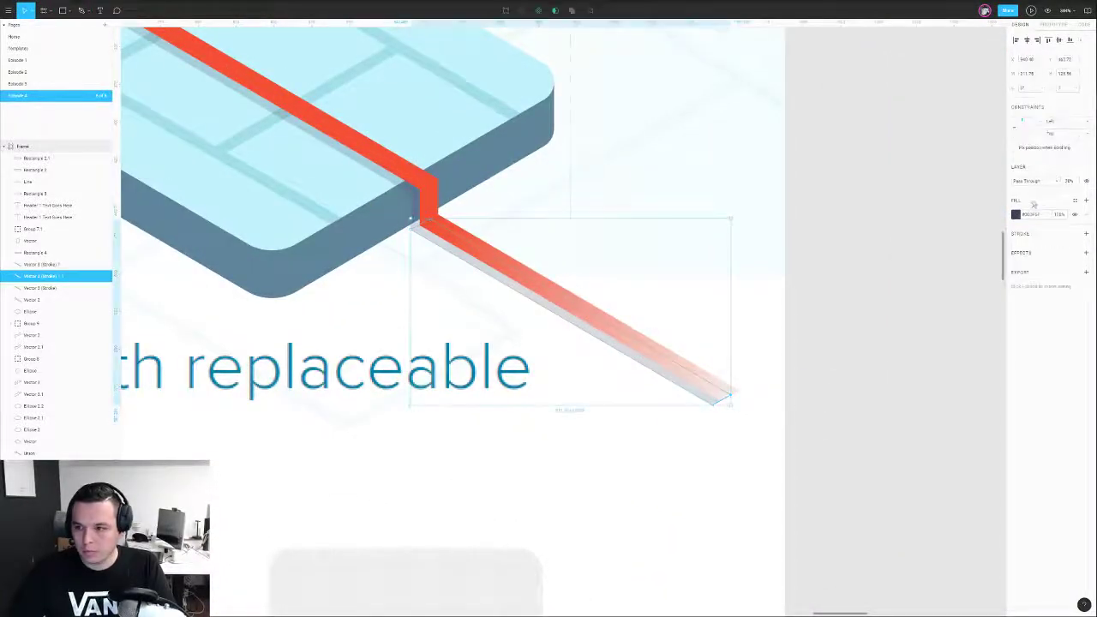
- Change the shadow's fill to a linear gradient fading from the phone's edge to the route's far end
left_click(1015, 214)
left_click(925, 214)
left_click(927, 226)
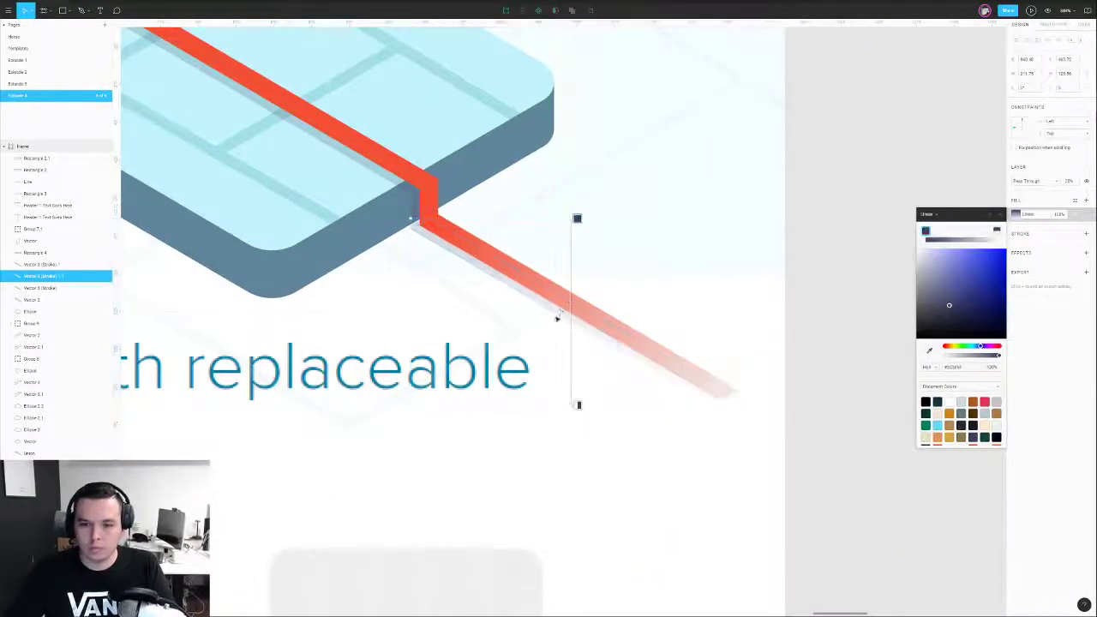
left_click_drag(573, 218, 439, 232)
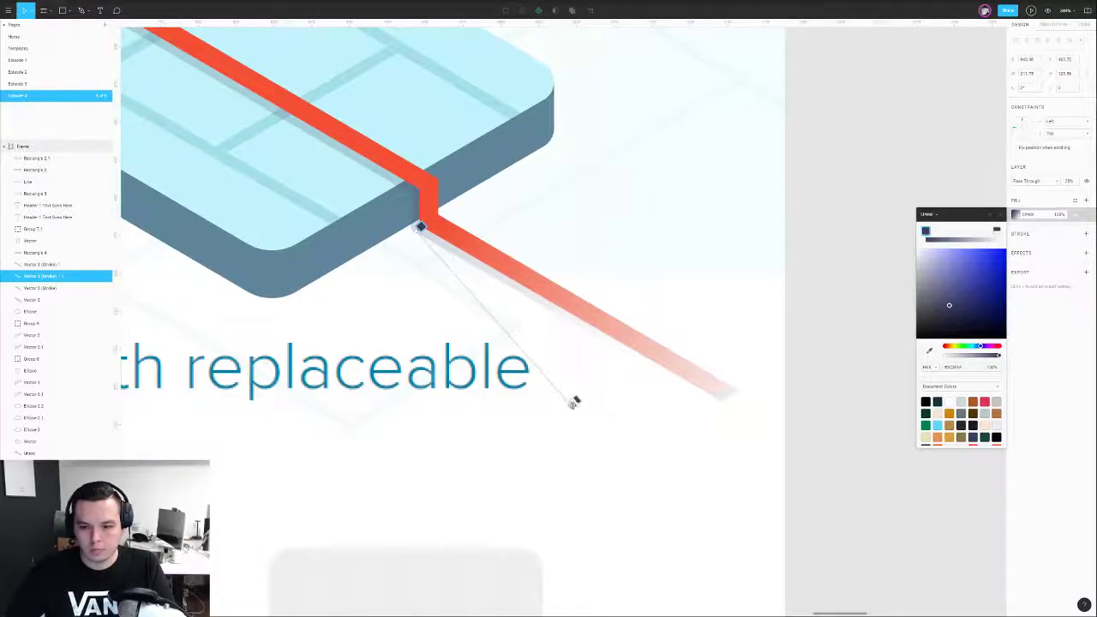
scroll(751, 392, "down", 3)
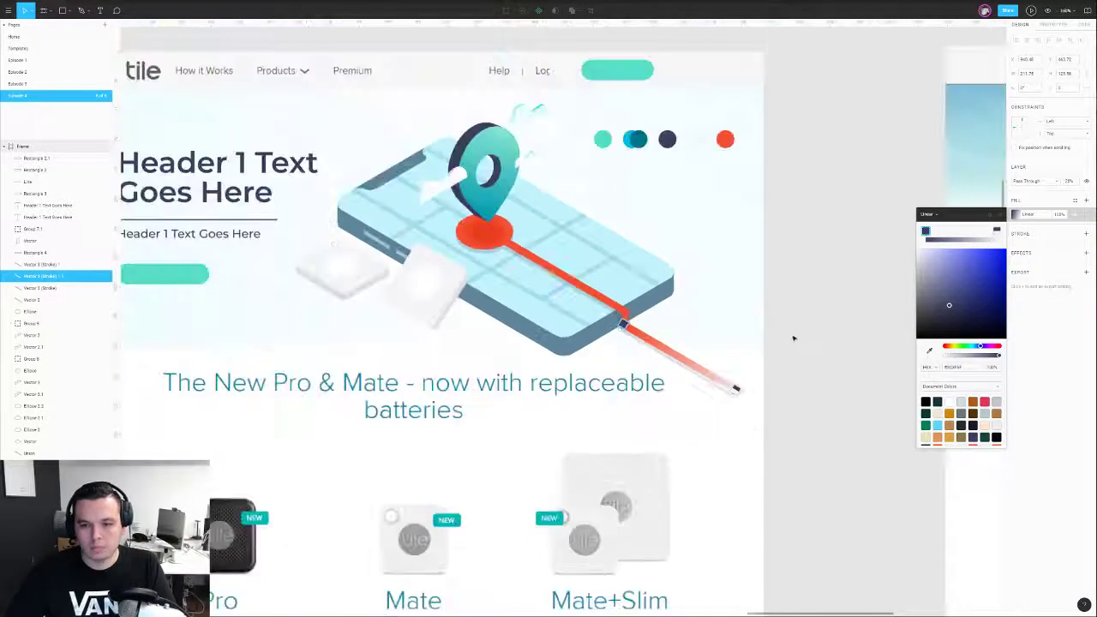
left_click(794, 338)
- Pull the red route segment's gradient end slightly inward so it fades out before the tip
left_click(705, 369)
left_click(1015, 214)
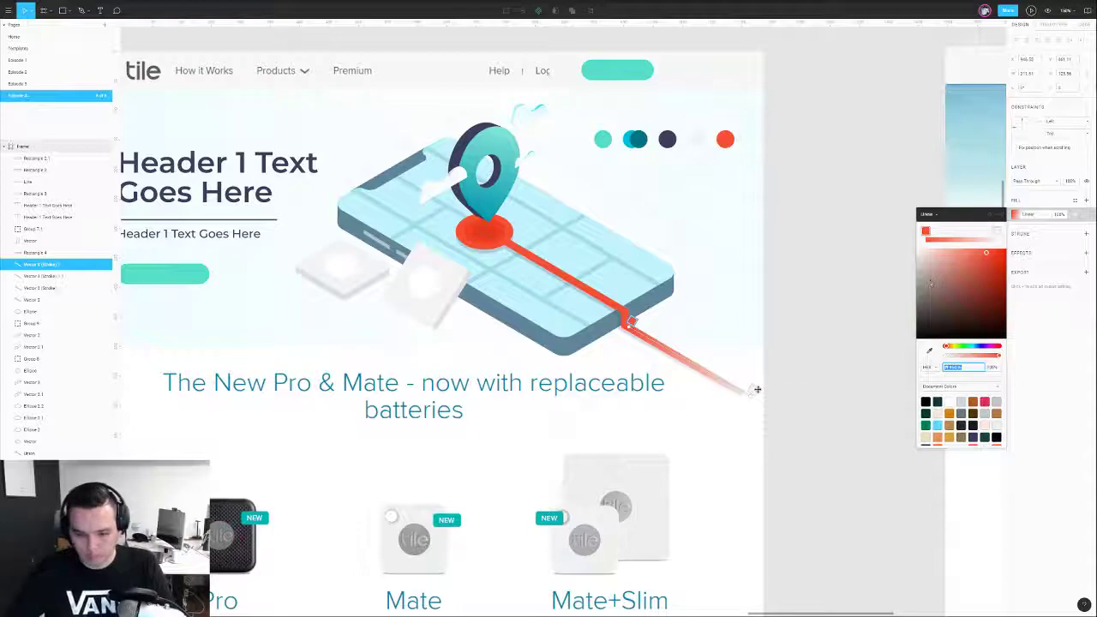
left_click_drag(751, 391, 741, 390)
left_click(791, 382)
left_click_drag(796, 306, 862, 351)
scroll(869, 321, "down", 1)
- Move the original Tile page screenshot slightly farther from the redesigned page
left_click(676, 386)
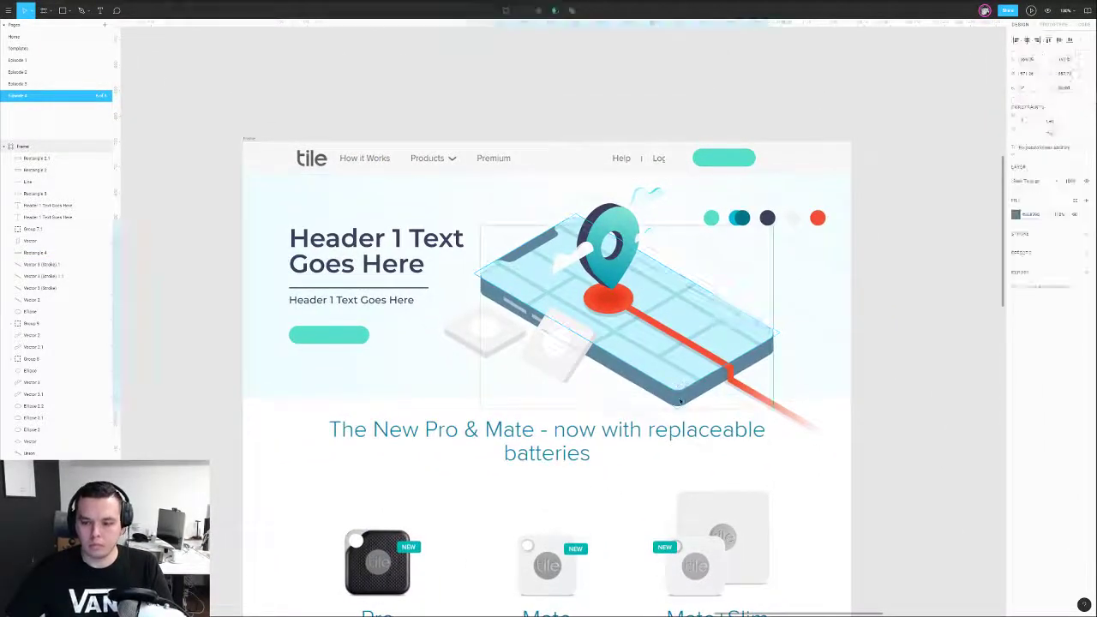
scroll(676, 386, "down", 6)
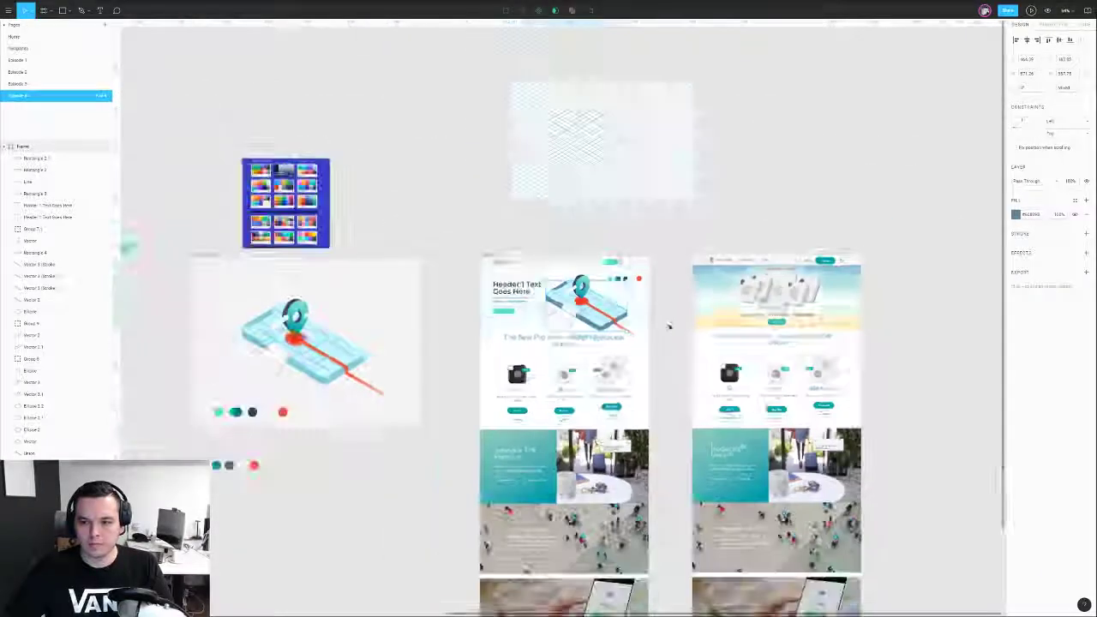
left_click_drag(741, 348, 766, 348)
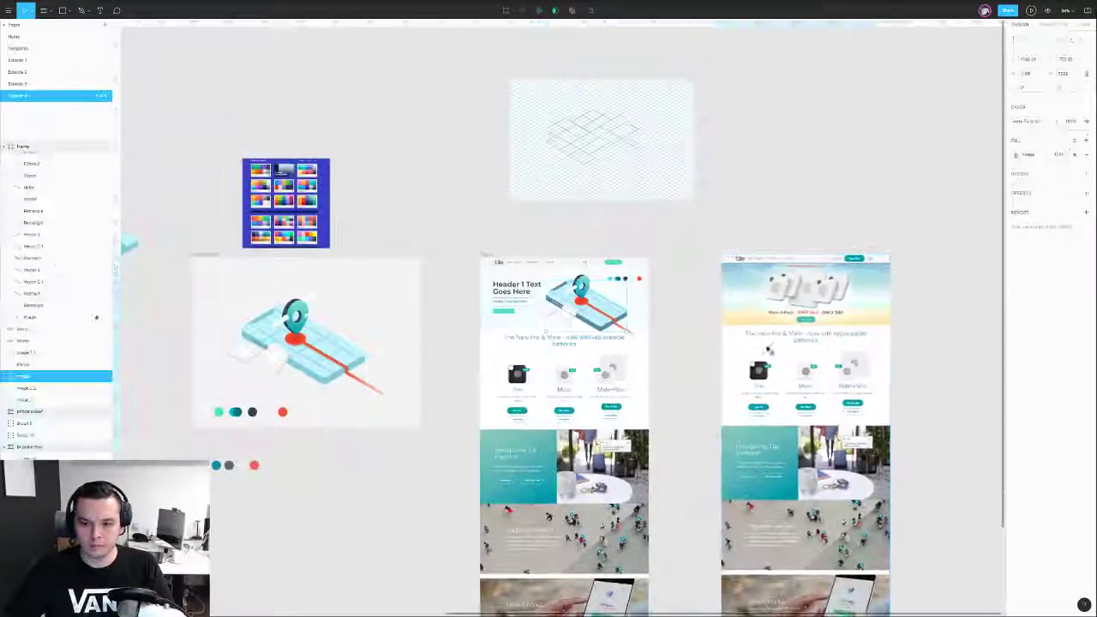
left_click(663, 338)
scroll(600, 313, "up", 1)
scroll(573, 335, "up", 6)
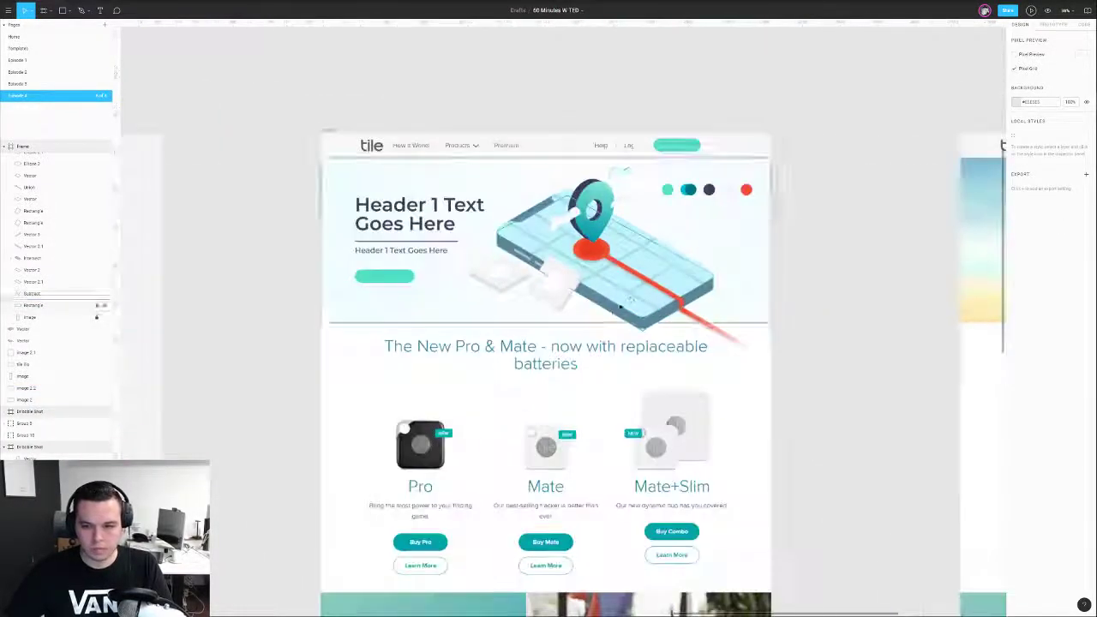
left_click_drag(825, 220, 732, 251)
- Recolour the phone's side with the dark navy swatch and match its notch to the same navy
left_click(539, 374)
key("0")
left_click(754, 291)
left_click(520, 386)
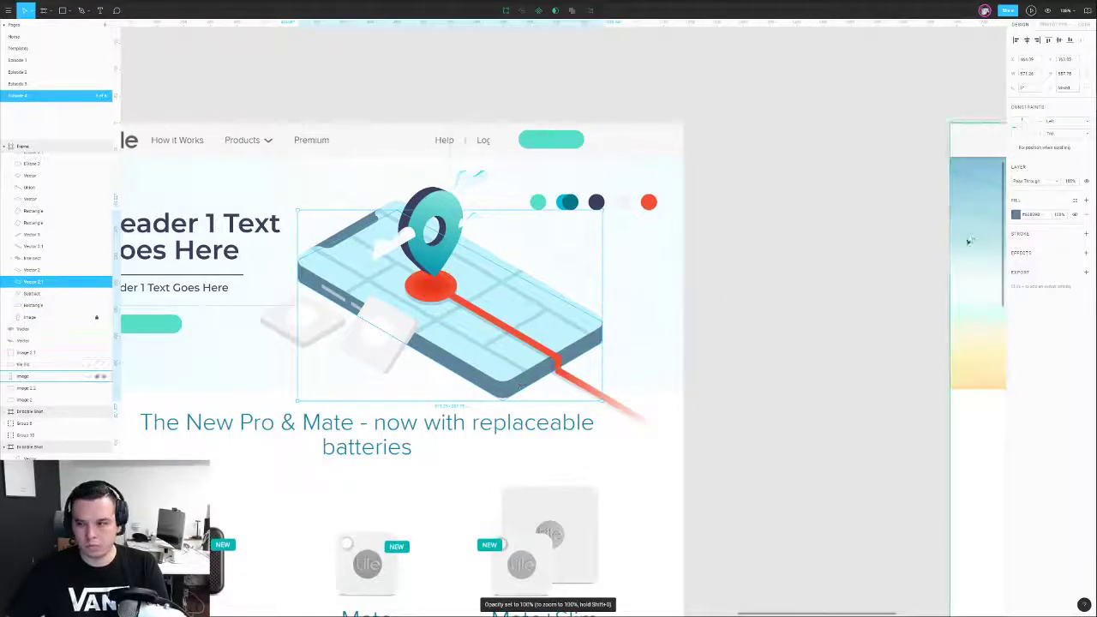
key("i")
left_click(597, 201)
left_click(753, 196)
left_click_drag(753, 197, 824, 202)
left_click(422, 236)
key("i")
left_click(382, 279)
- Fill the two side buttons of the phone with the navy sampled from its side
left_click(405, 296)
key("i")
left_click(378, 315)
key("0")
left_click(427, 311)
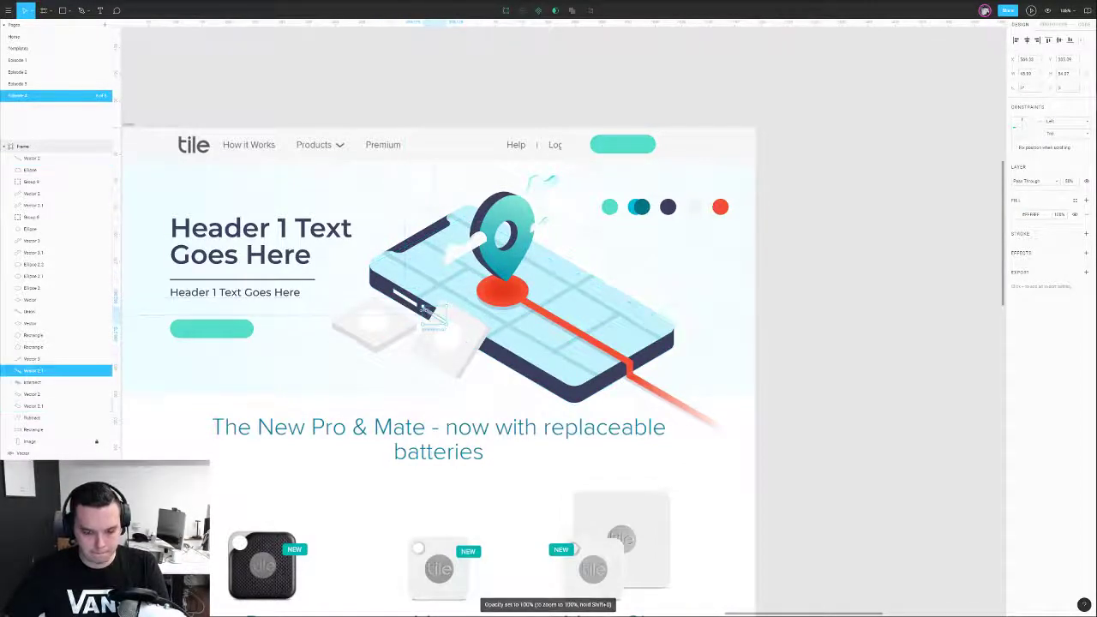
key("i")
left_click(387, 277)
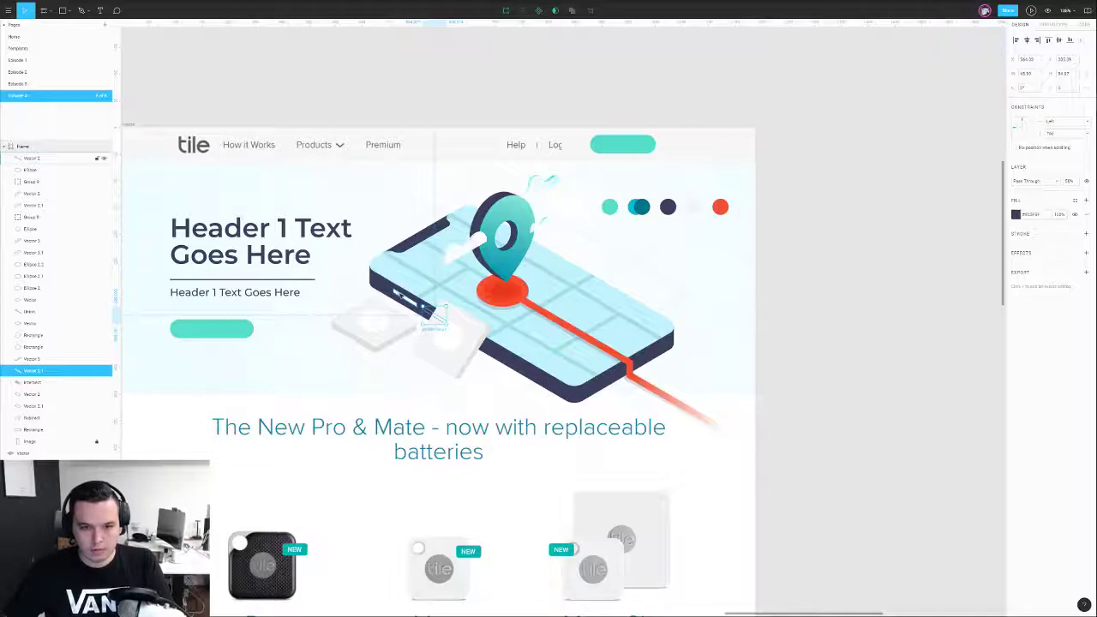
- Lighten the navy fill of both side buttons slightly and set their opacity to 100%
left_click(408, 300)
left_click(428, 312, "shift")
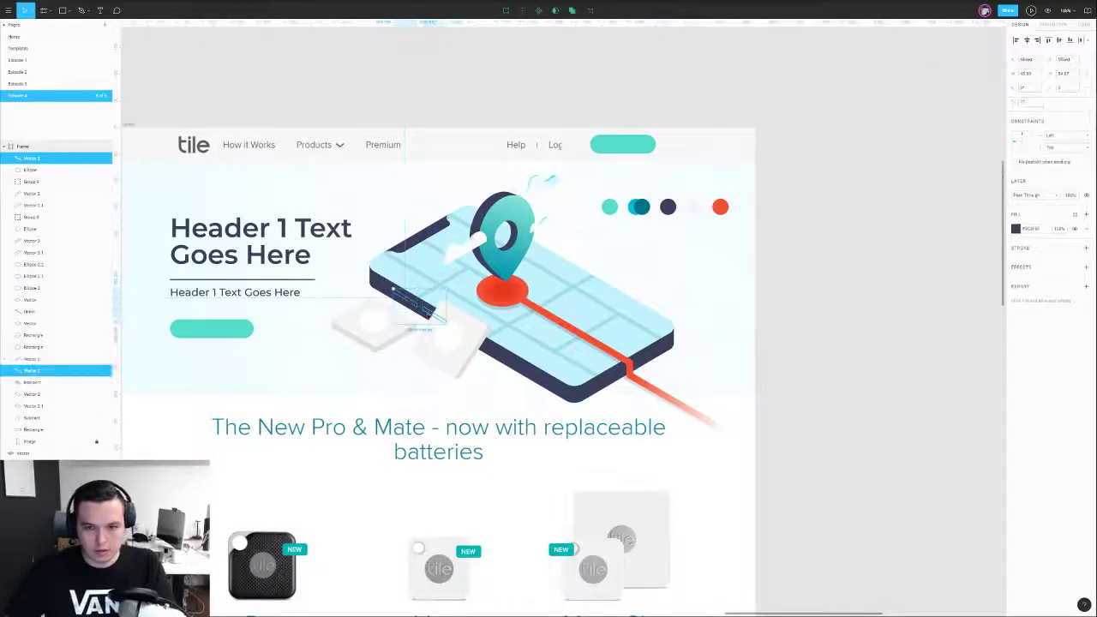
left_click(1015, 228)
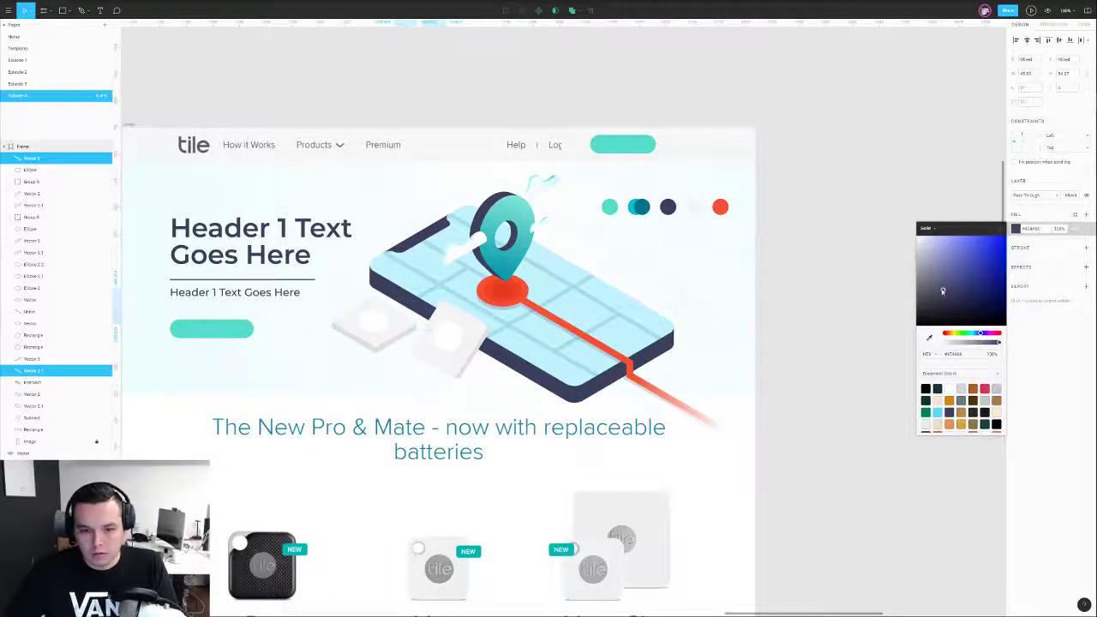
left_click(797, 299)
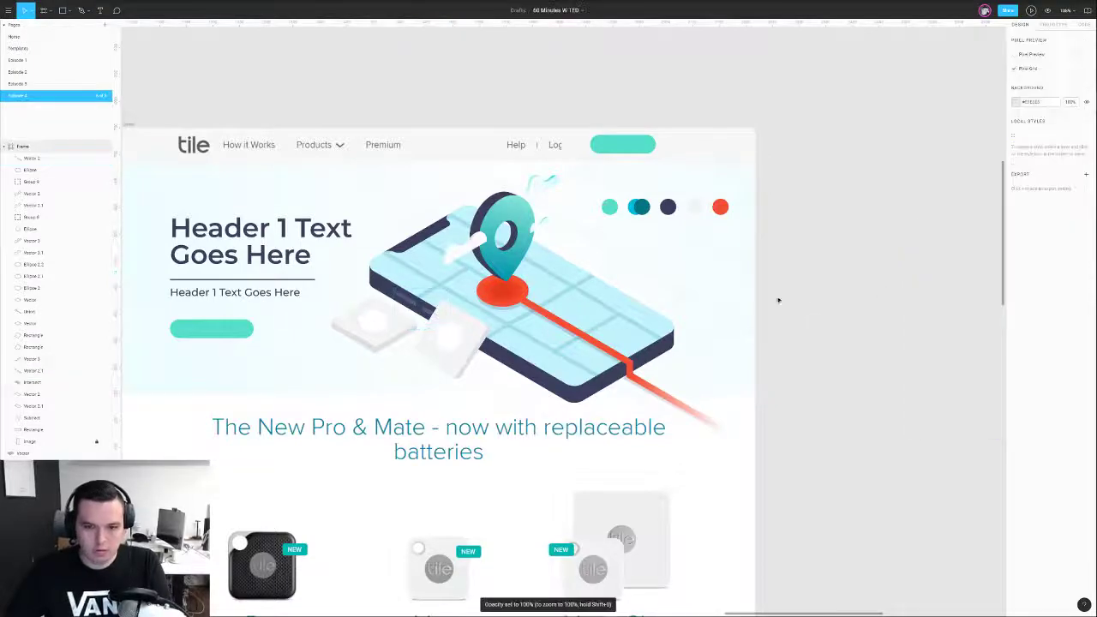
scroll(815, 271, "left", 2)
scroll(816, 271, "left", 3)
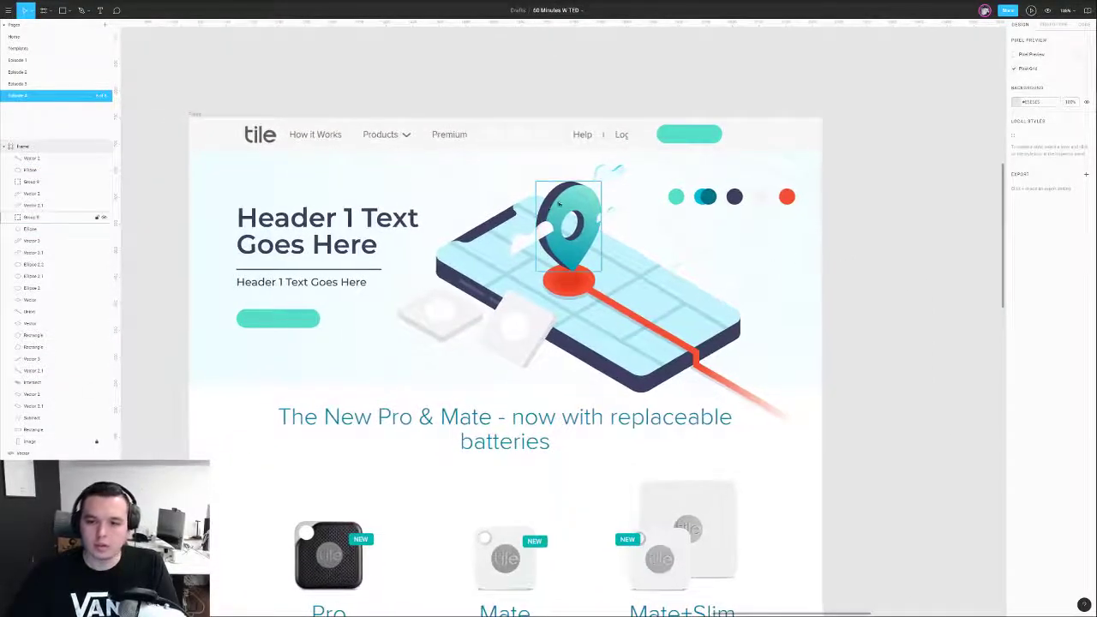
- Ungroup the location pin and select its dark side shape
left_click(568, 202)
key("ctrl+shift+g")
left_click(572, 128)
left_click(548, 214)
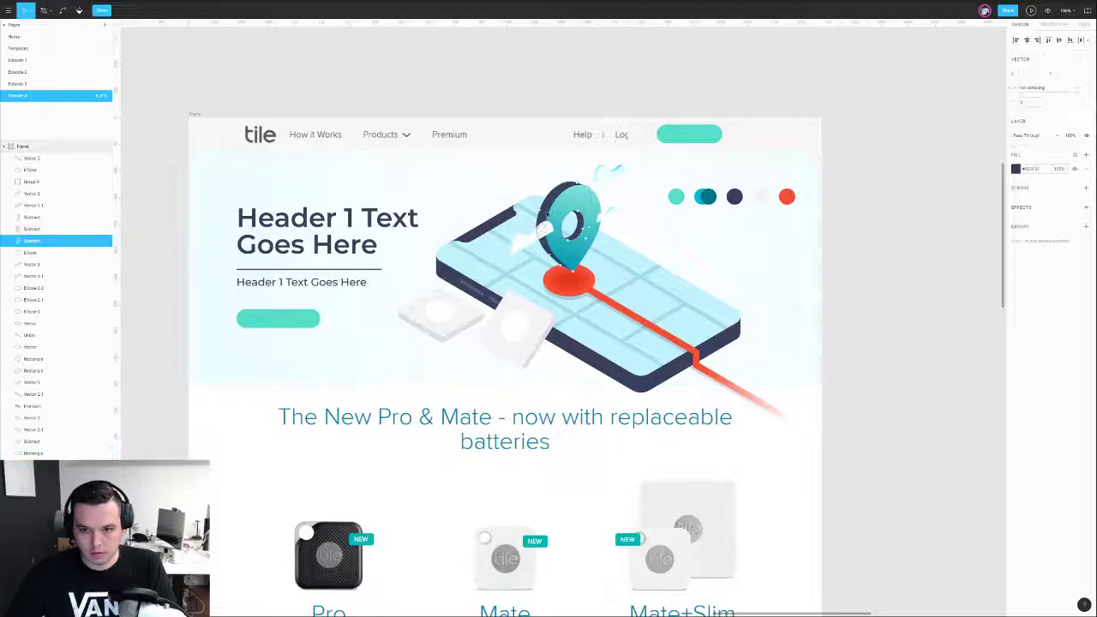
scroll(543, 211, "up", 4)
double_click(537, 214)
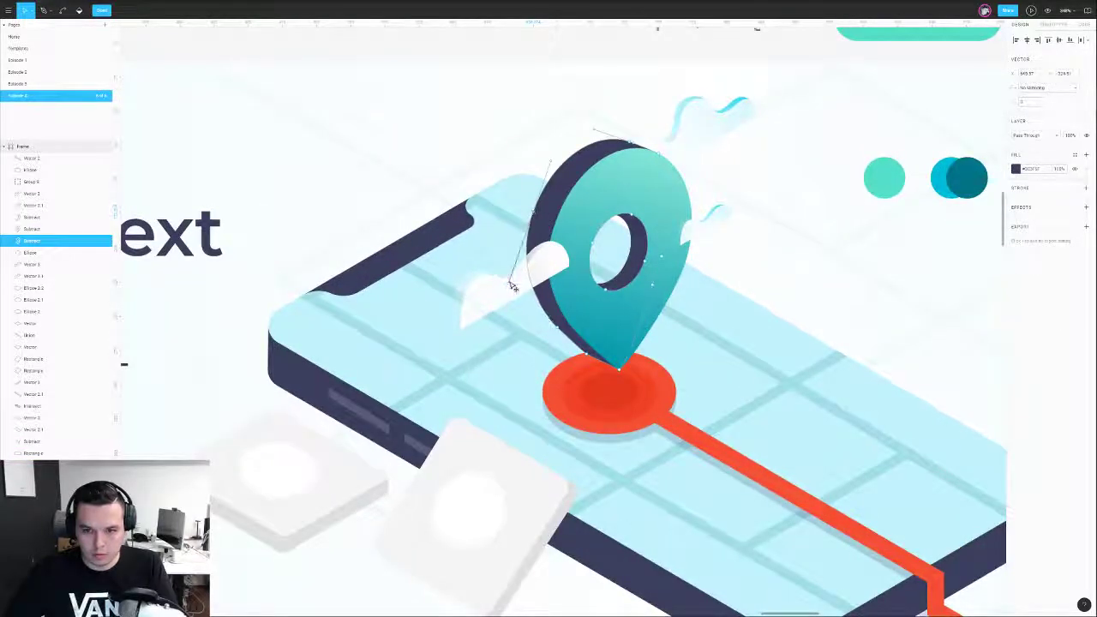
scroll(514, 287, "down", 5)
key("Escape")
- Try recolouring the location pin's side shape with tones sampled from the pin
key("i")
left_click(579, 244)
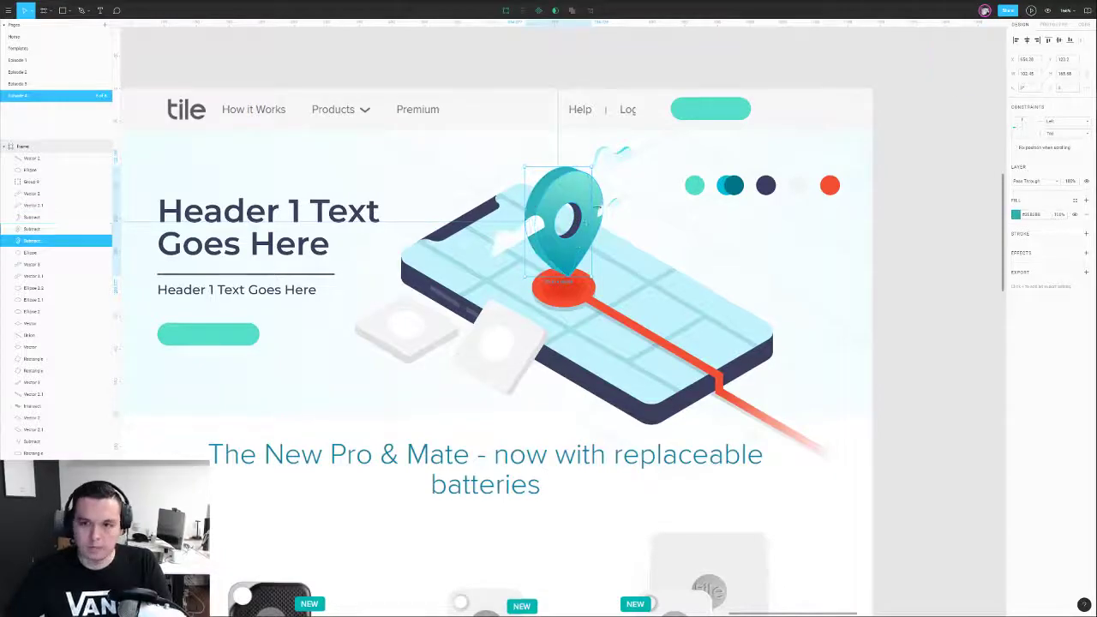
key("i")
left_click(570, 267)
key("i")
left_click(579, 218)
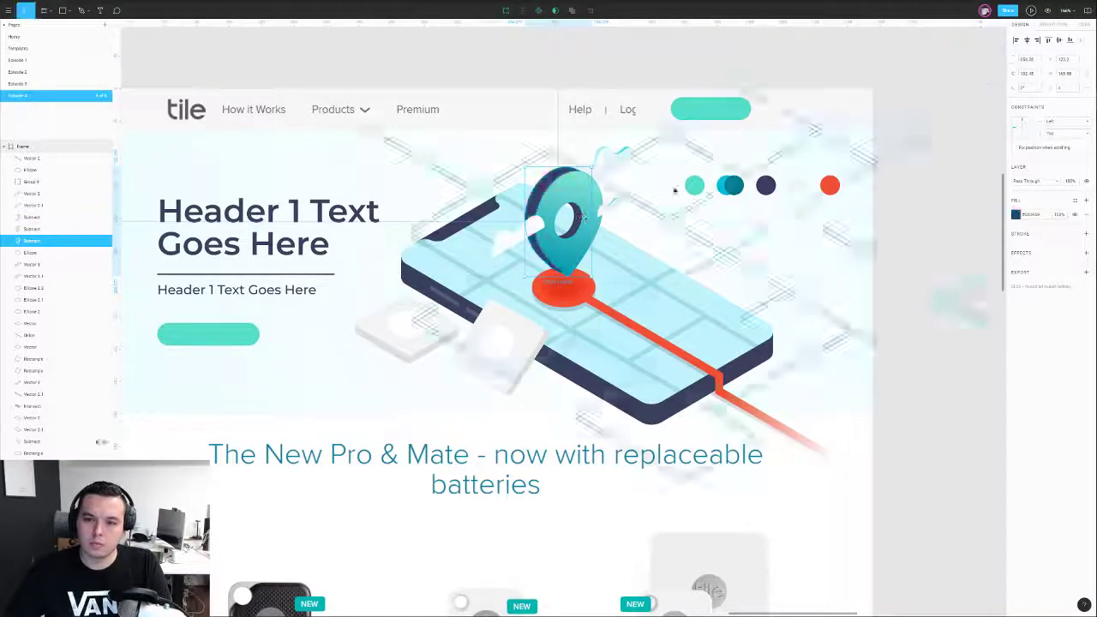
- Set the pin front's gradient to run from the mint swatch at the top to the bright blue swatch at the tip
left_click(591, 188)
left_click(1016, 214)
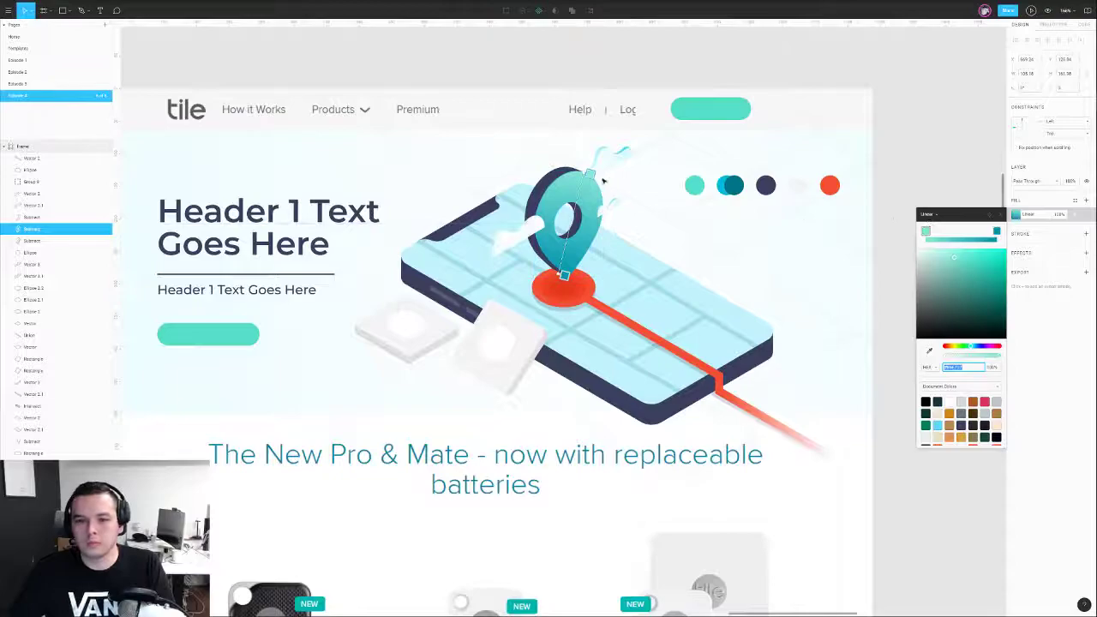
key("i")
left_click(697, 190)
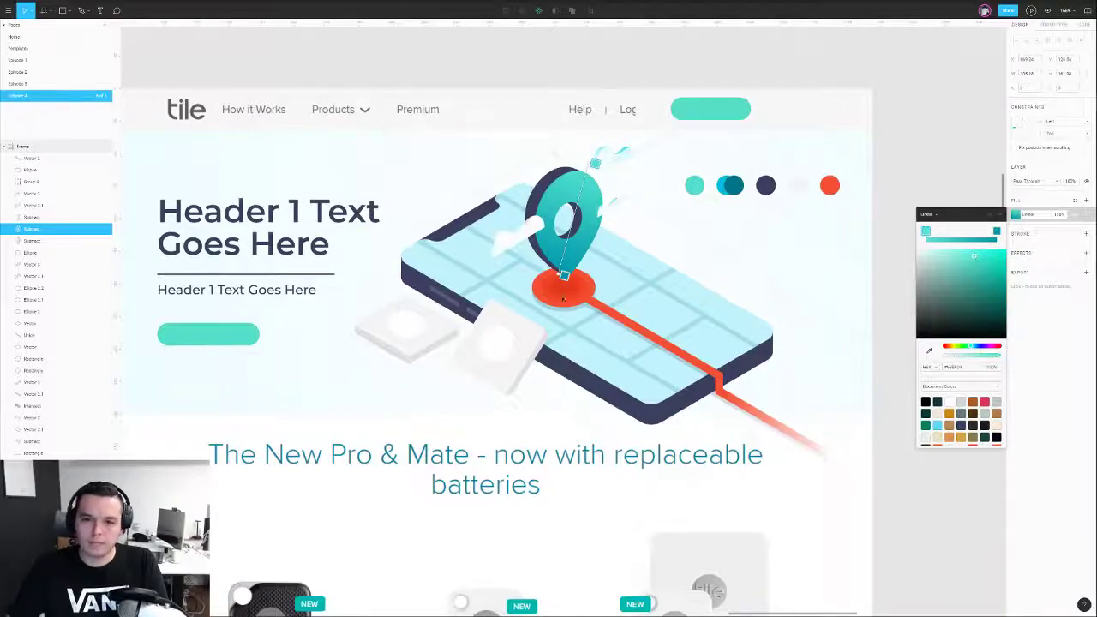
left_click(929, 350)
left_click(725, 190)
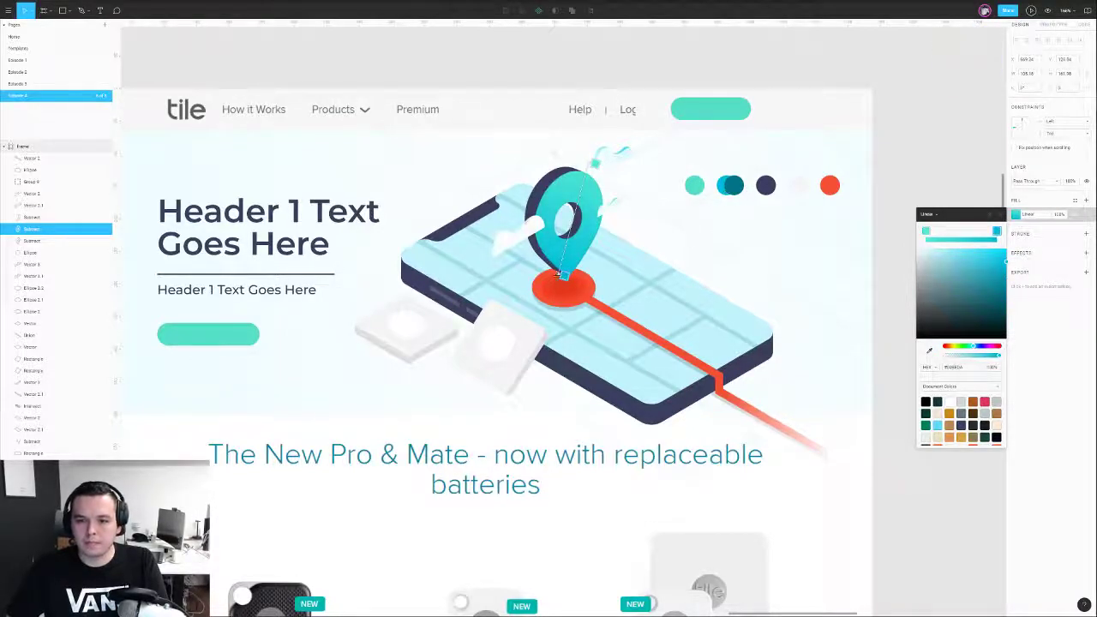
- Try the dark teal swatch for the lower stop of the pin's gradient before restoring the bright blue one
key("i")
left_click(732, 187)
key("i")
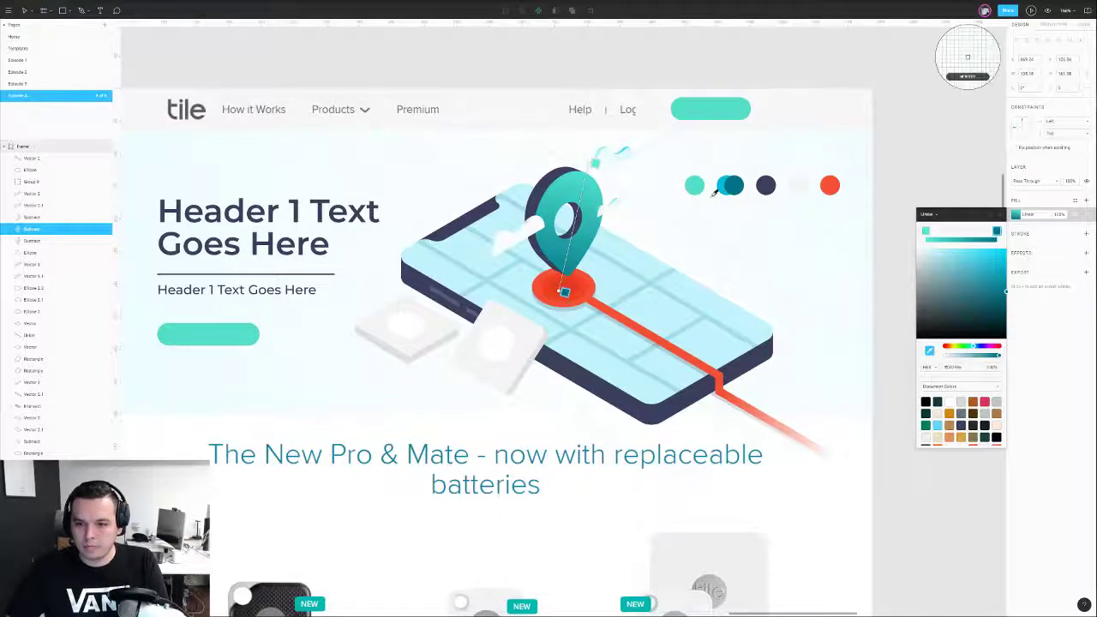
left_click(720, 185)
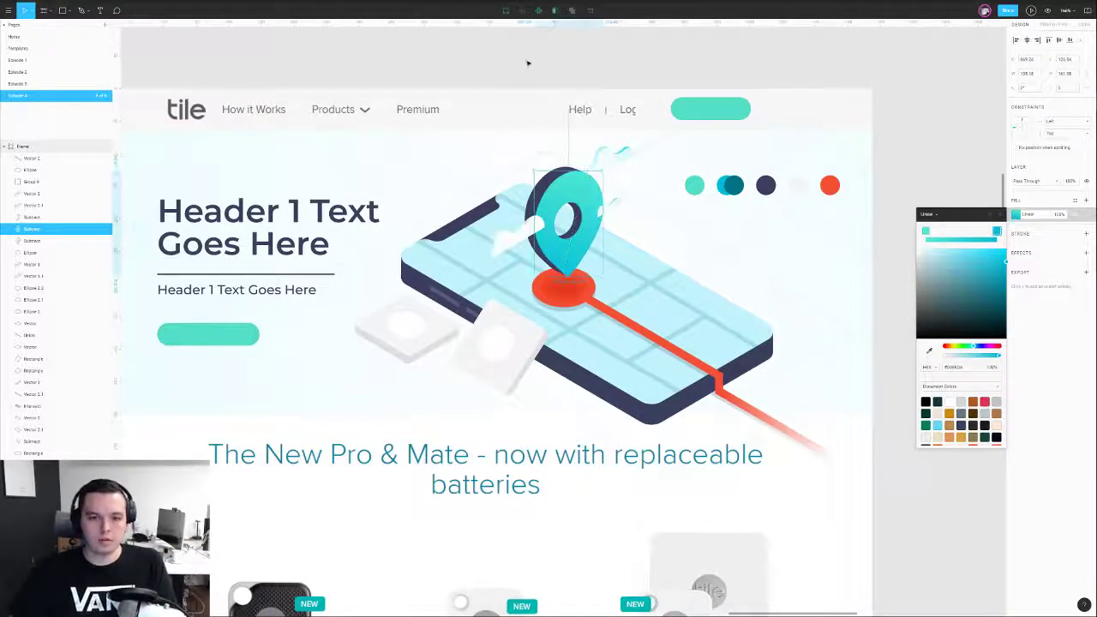
- Try a larger font size on the main heading and undo it
scroll(506, 95, "down", 5)
left_click(380, 188)
scroll(380, 210, "up", 2)
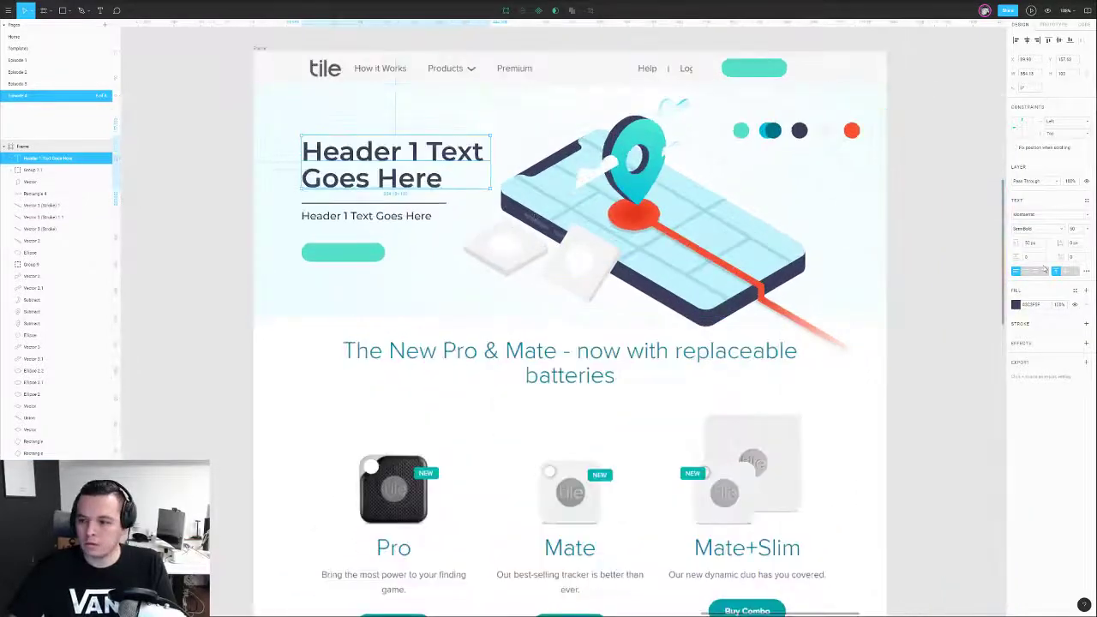
key("Return")
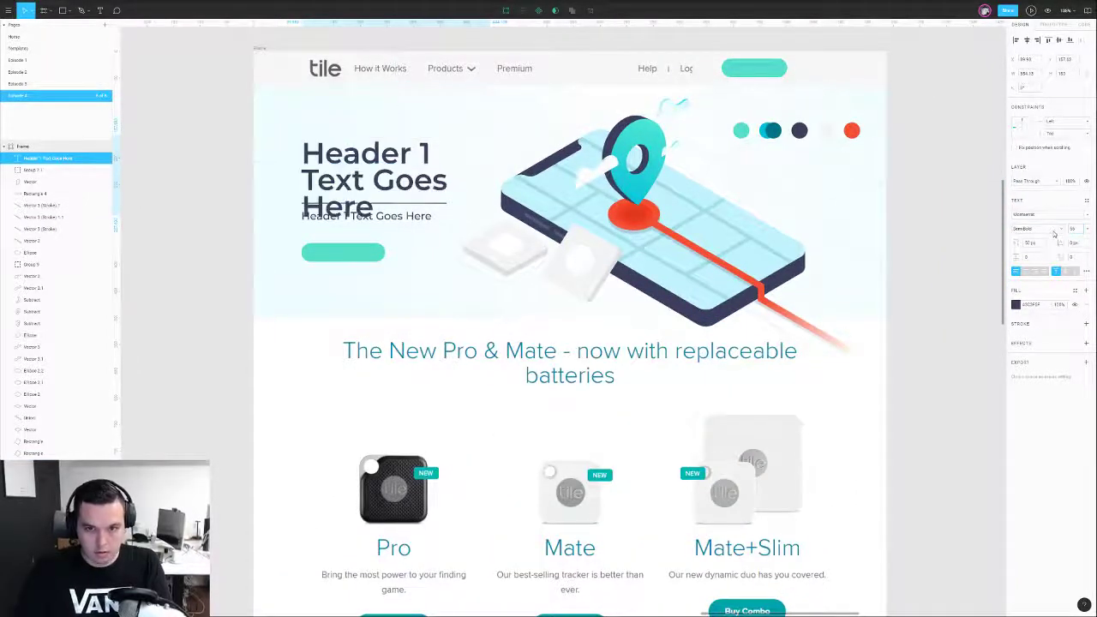
key("ctrl+z")
- Move the subheading slightly down below the divider and set its font size to 15
left_click(237, 235)
left_click_drag(215, 198, 216, 232)
left_click(363, 249)
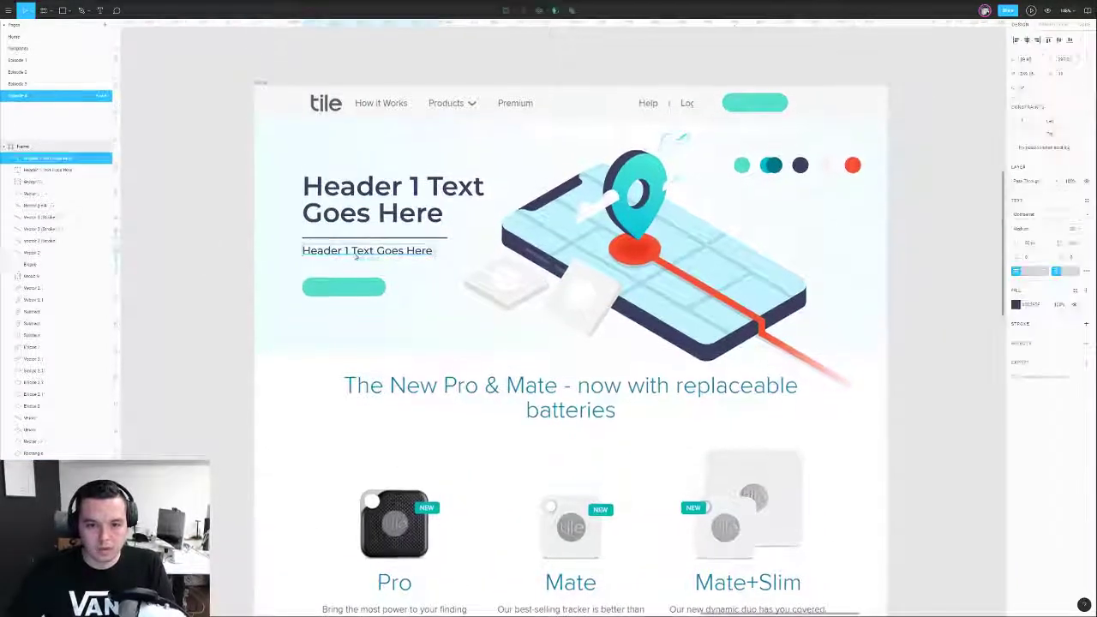
left_click_drag(363, 249, 362, 255)
type("15")
key("Return")
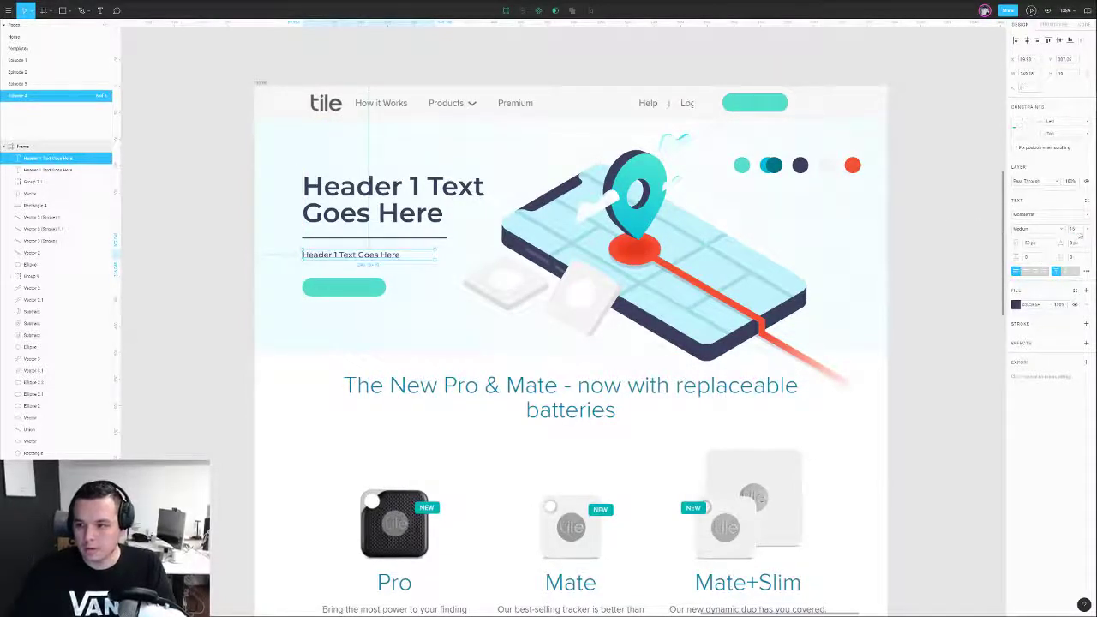
- Set the subheading's font size to 18 and move it slightly up toward the divider
type("18")
key("Return")
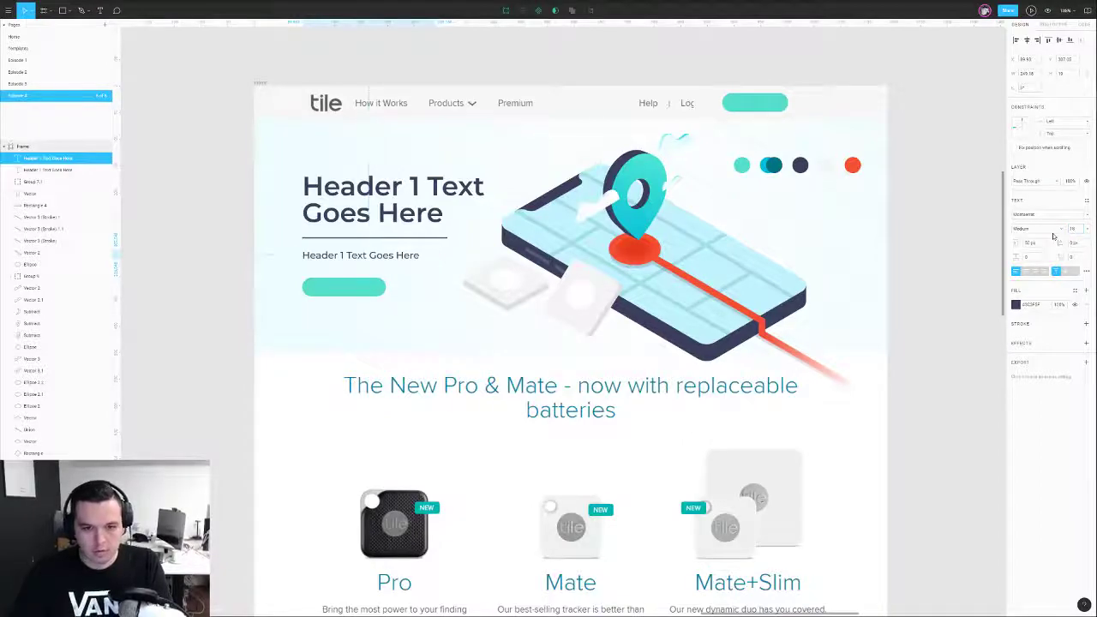
left_click_drag(377, 256, 383, 254)
- Left-align the hero's heading, divider and subheading with one another
left_click(325, 216, "shift")
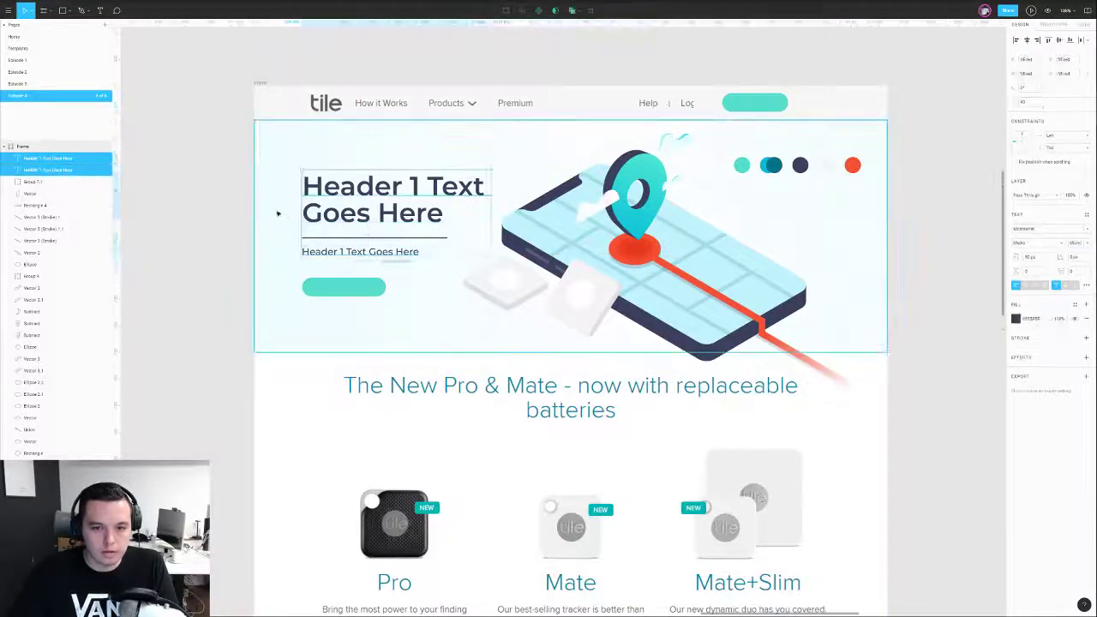
left_click(269, 222, "shift")
left_click(274, 220, "shift")
left_click(1015, 40)
left_click(981, 51)
- Move the group of colour swatches out of the hero onto the empty canvas above the page frame
left_click_drag(891, 88, 871, 100)
left_click_drag(781, 176, 644, 71)
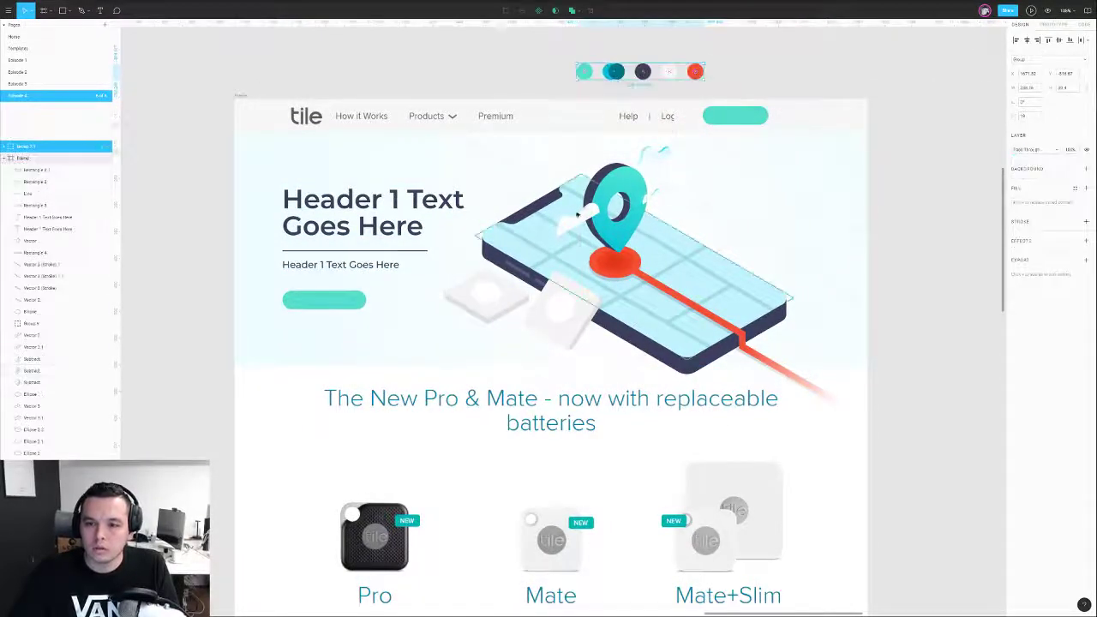
left_click(656, 199)
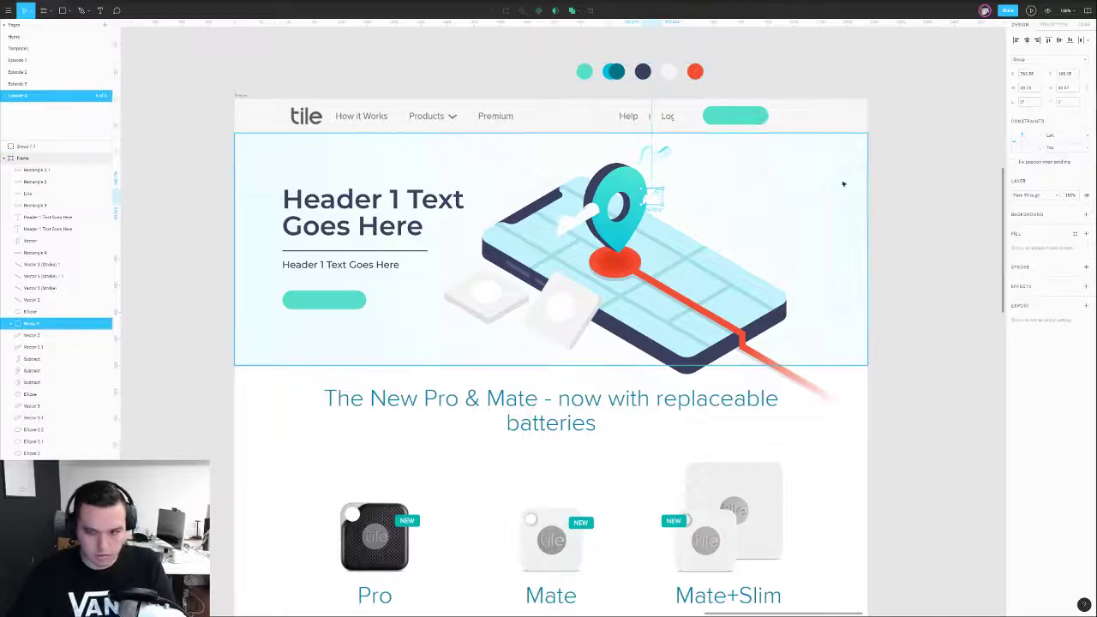
key("ctrl+shift+g")
key("Escape")
- Change the outer light cyan stop of the hero background's radial gradient to near-white
left_click(816, 161)
left_click(1019, 215)
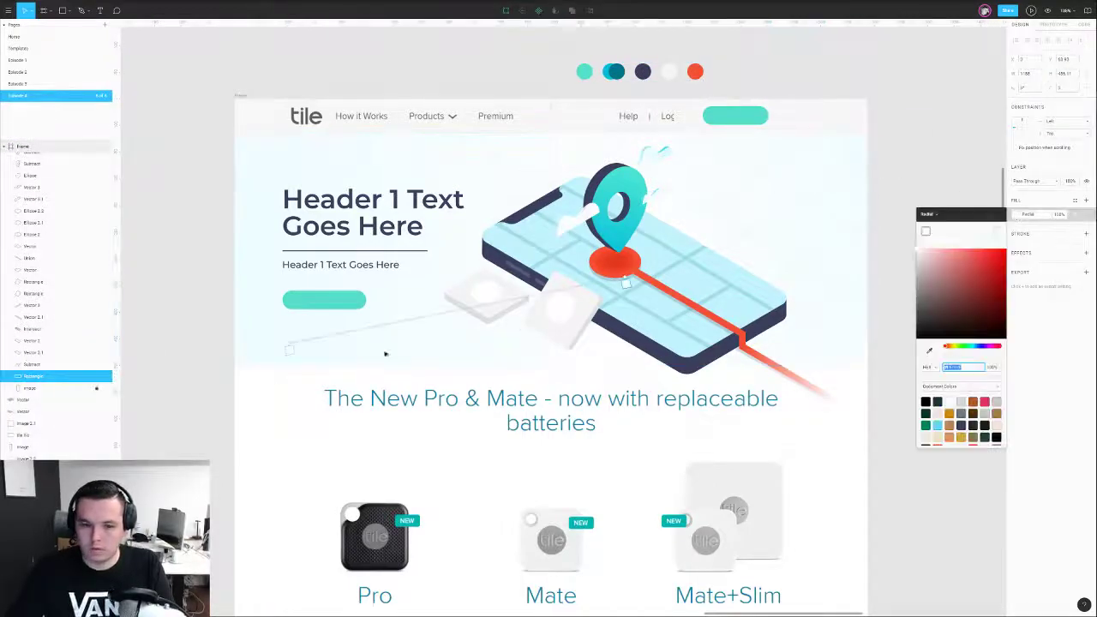
left_click(290, 350)
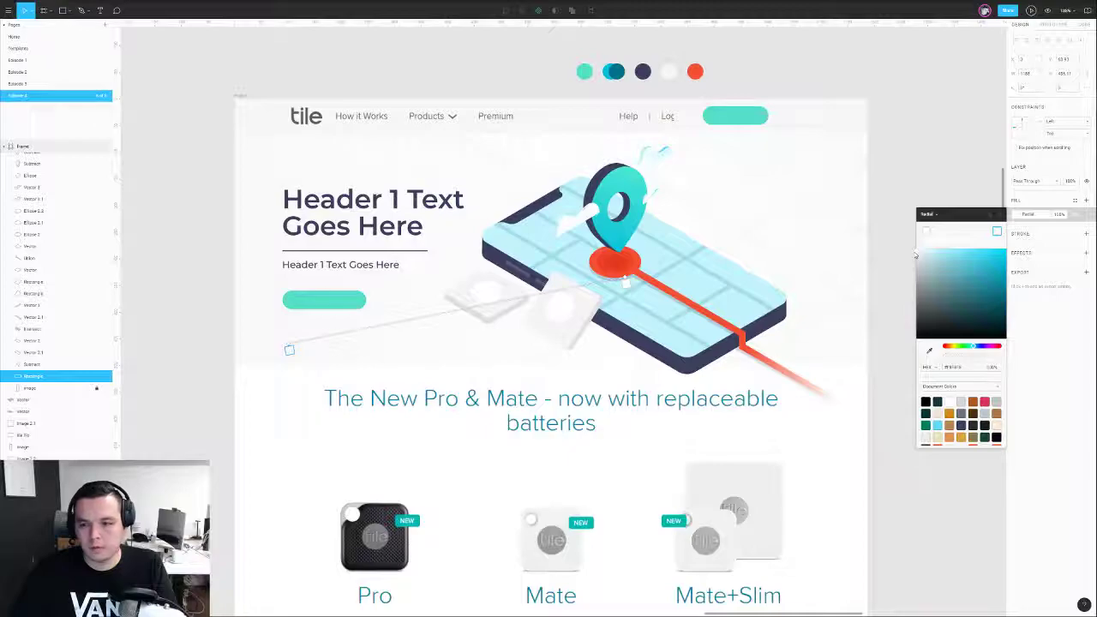
left_click_drag(888, 180, 814, 221)
left_click(871, 192)
- Group all pieces of the hero's isometric phone illustration, including the two Tile trackers
scroll(803, 264, "down", 2)
left_click_drag(821, 259, 769, 265)
scroll(812, 251, "down", 3)
scroll(800, 249, "down", 1)
left_click_drag(832, 196, 588, 310)
left_click(558, 299, "shift")
key("ctrl+g")
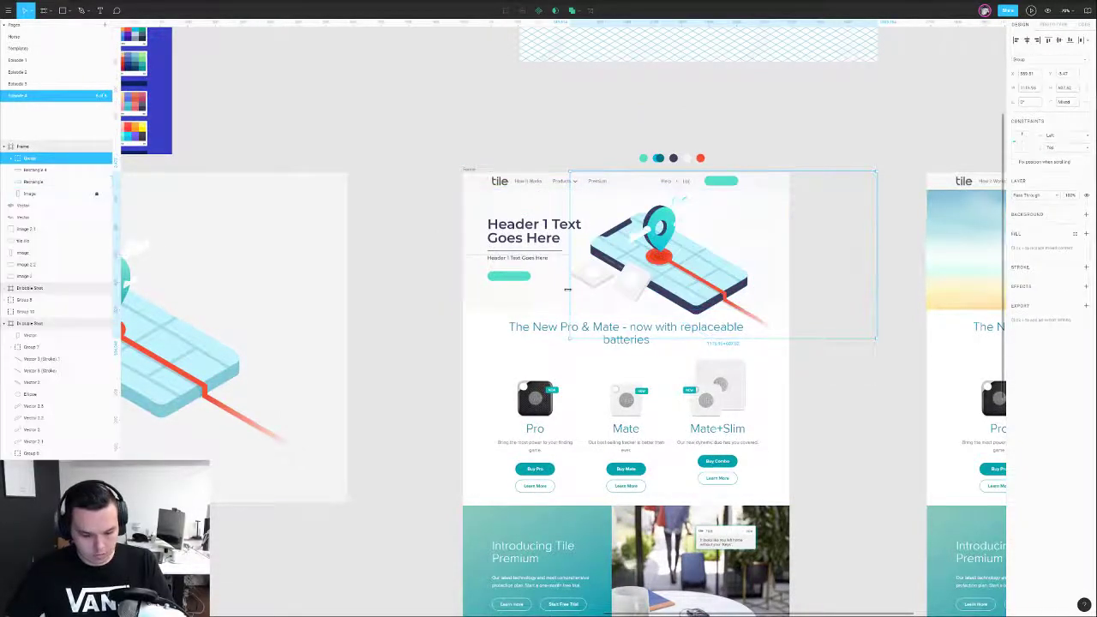
- Paste a copy of the coloured illustration on the canvas below the grayscale version and place it in a new white frame
left_click_drag(378, 346, 641, 224)
scroll(638, 236, "down", 3)
left_click_drag(342, 509, 525, 297)
left_click(510, 306)
key("ctrl+v")
left_click_drag(845, 138, 553, 426)
mouse_move(518, 387)
left_mouse_down()
mouse_move(572, 332)
mouse_move(721, 413)
left_mouse_up()
key("f")
left_click_drag(636, 368, 643, 368)
- Duplicate the new illustration frame beside the original and delete the illustration from the copy
left_click_drag(519, 328, 419, 332)
left_click(488, 377)
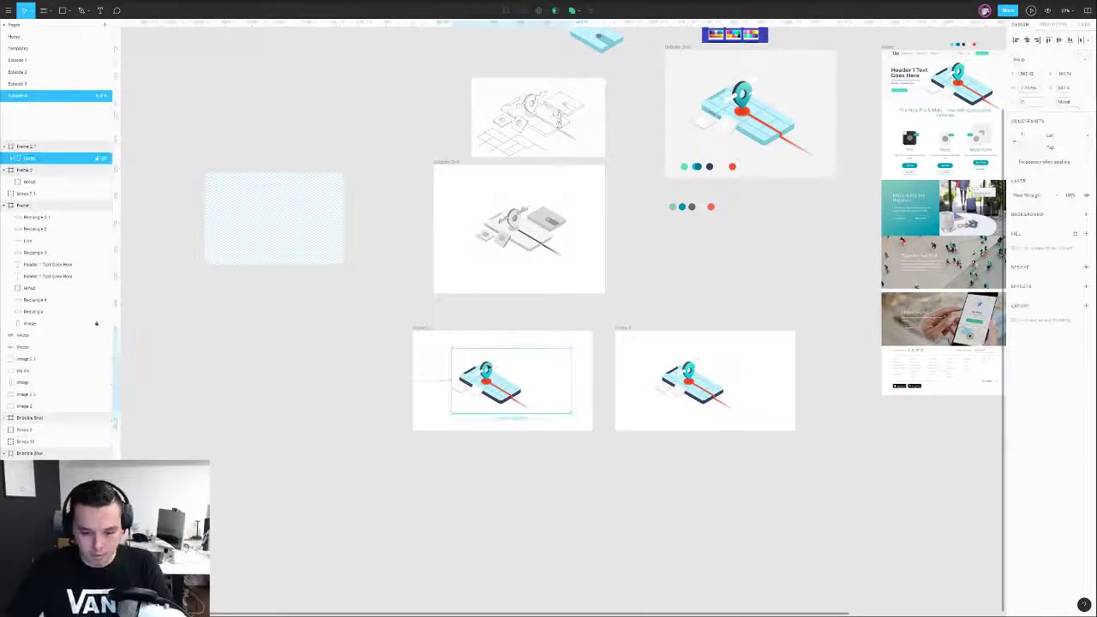
key("Delete")
- Duplicate the grayscale illustration below the new frames and group its pieces
left_click_drag(474, 200, 595, 470)
key("ctrl+g")
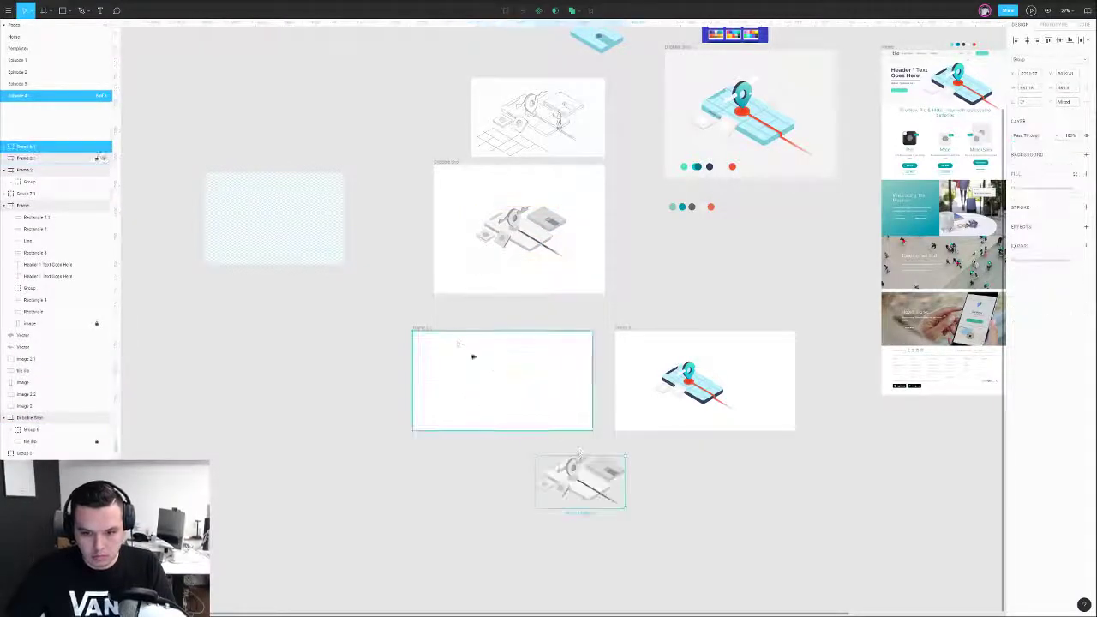
- Delete the empty duplicate frame and widen the remaining illustration frame to the left to fit a row of three images
left_click(426, 330)
key("Delete")
left_click_drag(615, 343, 319, 360)
- Line up the pencil sketch, the grayscale copy and the coloured illustration from left to right inside the wide frame
left_click_drag(396, 382, 703, 377)
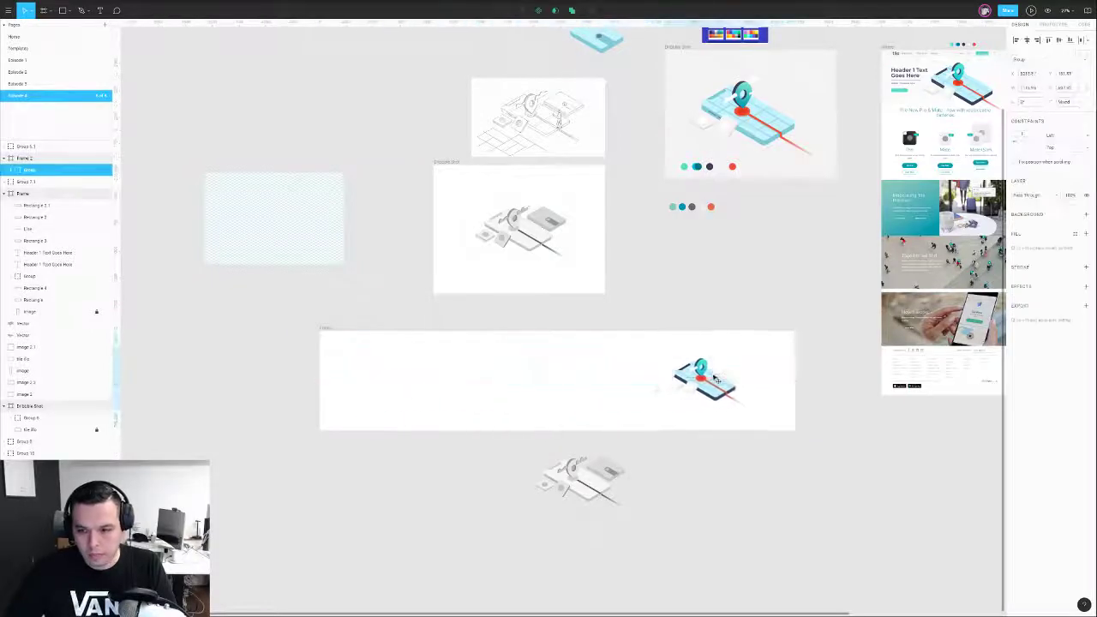
left_click(583, 481)
left_click_drag(587, 484, 591, 389)
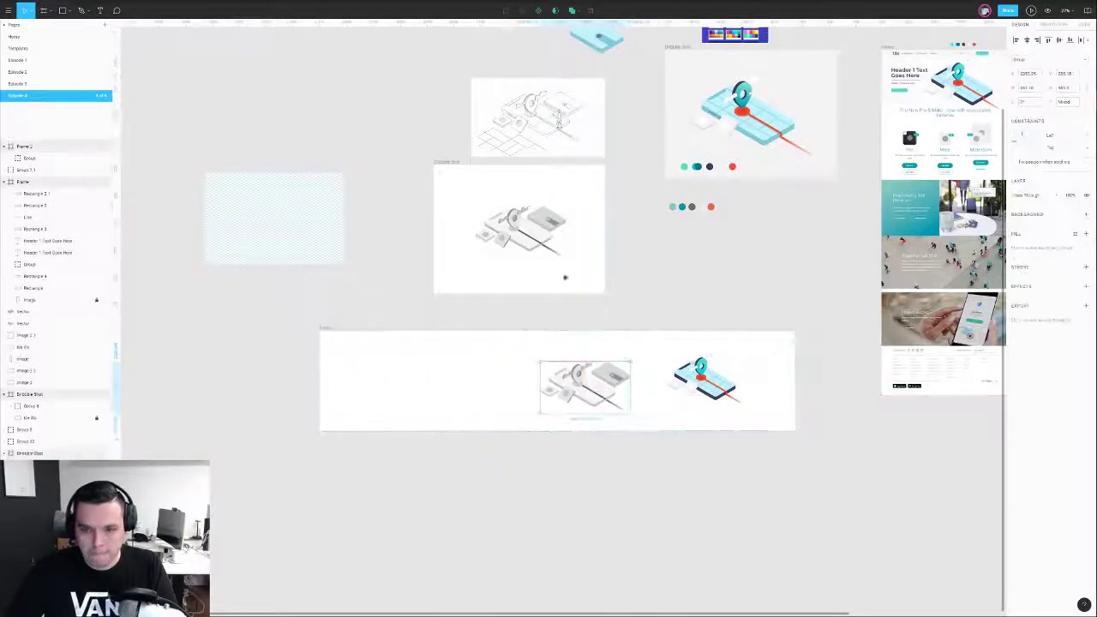
mouse_move(543, 110)
left_mouse_down()
mouse_move(484, 386)
mouse_move(482, 350)
left_mouse_up()
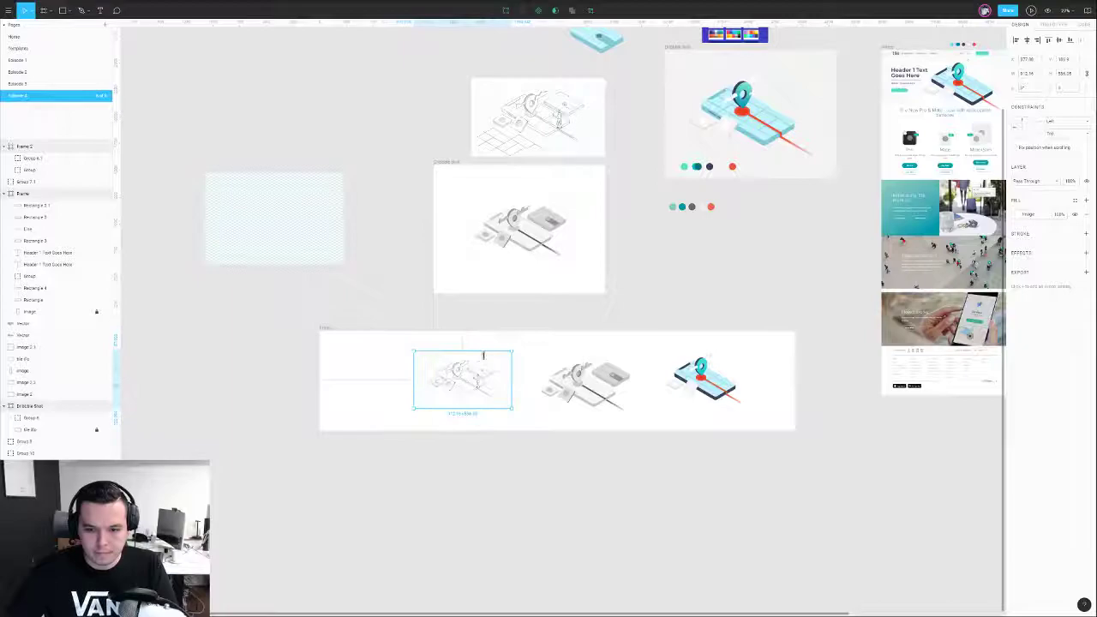
- Shift the sketch, grayscale and coloured illustrations left within the wide frame, keeping them evenly spaced
scroll(517, 400, "up", 4)
left_click_drag(395, 334, 288, 328)
mouse_move(288, 328)
left_mouse_down()
mouse_move(455, 272)
mouse_move(420, 281)
left_mouse_up()
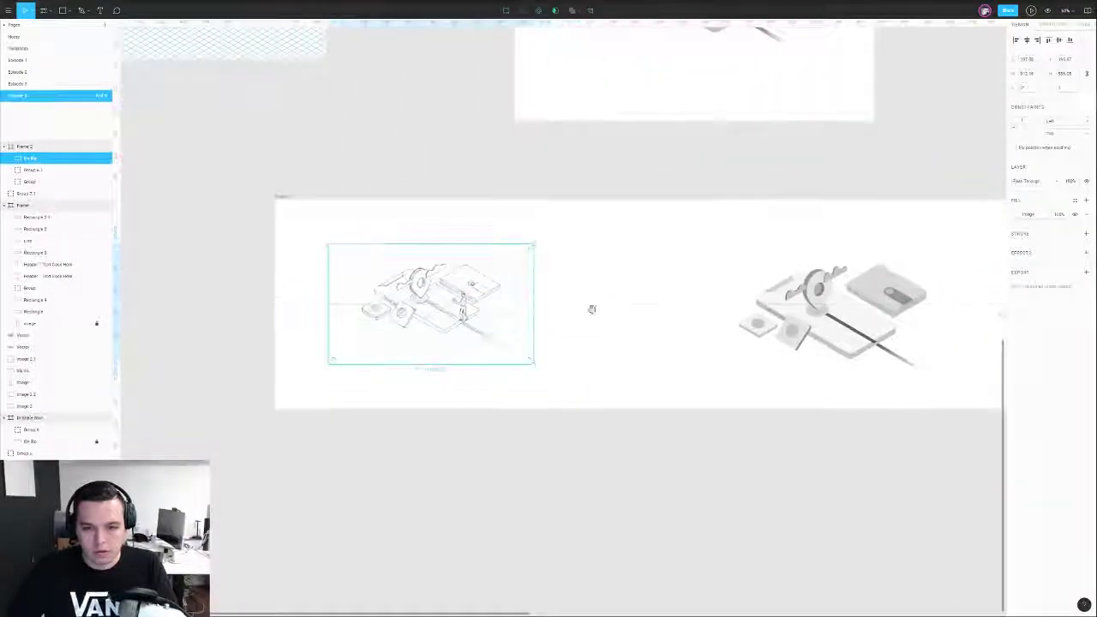
left_click_drag(556, 311, 368, 311)
left_click_drag(620, 320, 498, 305)
scroll(566, 283, "right", 3)
left_click_drag(632, 245, 771, 313)
left_click_drag(824, 311, 662, 313)
- Compare the redesigned hero mockup with the original Tile page beside it
scroll(660, 315, "down", 2)
scroll(658, 315, "down", 2)
left_click_drag(780, 198, 497, 335)
left_click_drag(729, 95, 557, 272)
scroll(602, 338, "up", 3)
left_click(759, 215)
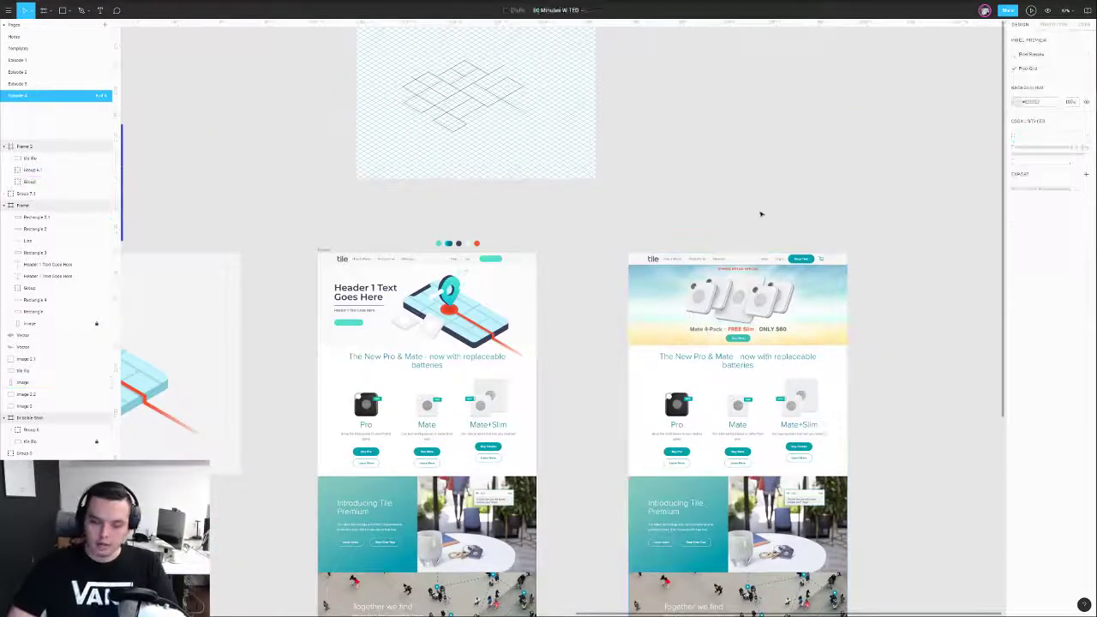
scroll(699, 229, "down", 2)
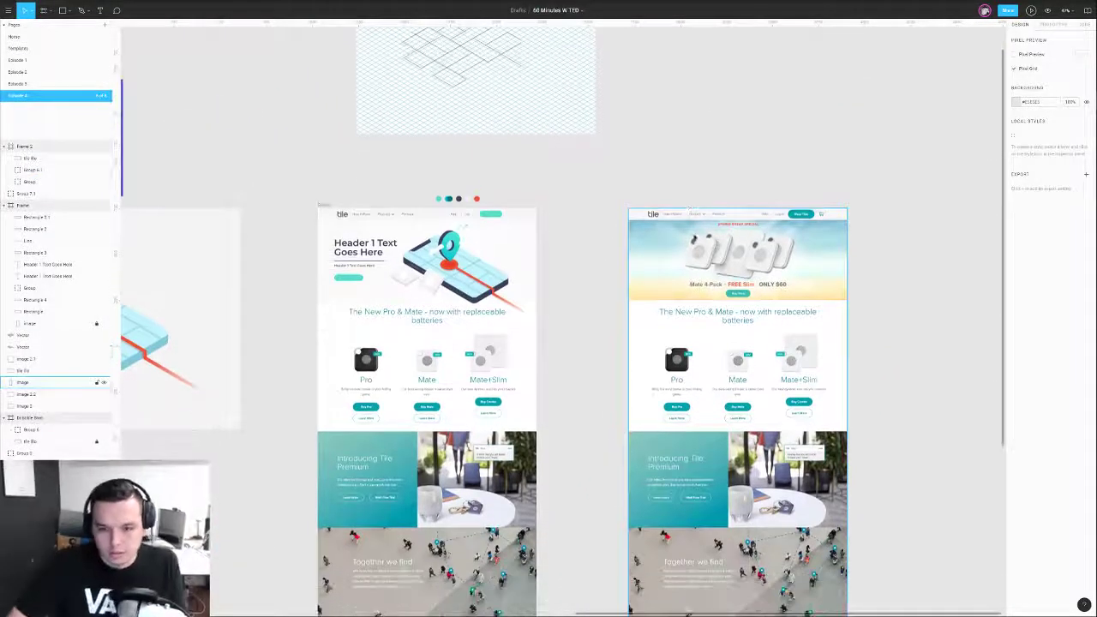
scroll(538, 345, "down", 3)
scroll(538, 345, "left", 4)
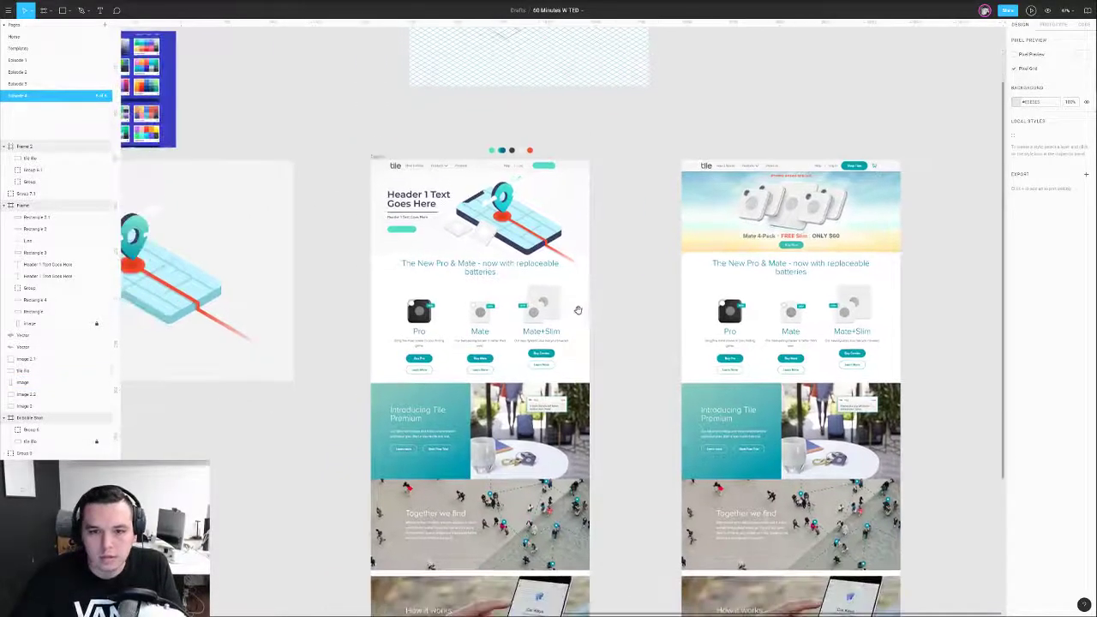
scroll(495, 207, "down", 1)
scroll(528, 297, "down", 4)
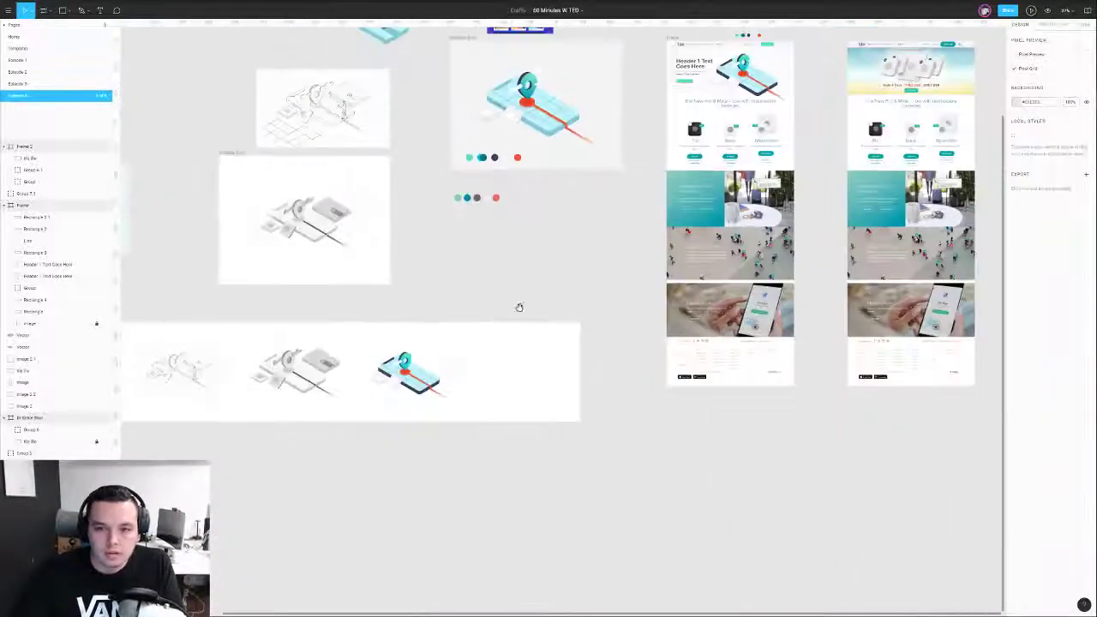
- Examine the sketch and grayscale stages in the process row up close
scroll(529, 297, "left", 3)
scroll(480, 278, "up", 6)
scroll(407, 256, "left", 3)
scroll(407, 256, "up", 5)
scroll(535, 213, "down", 4)
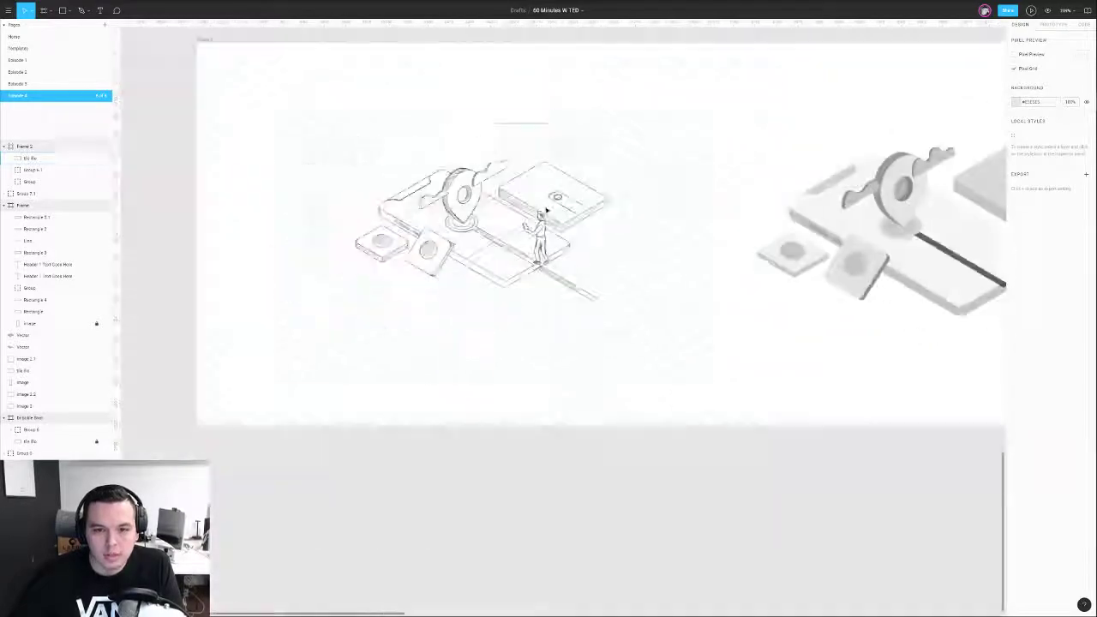
left_click_drag(626, 185, 615, 200)
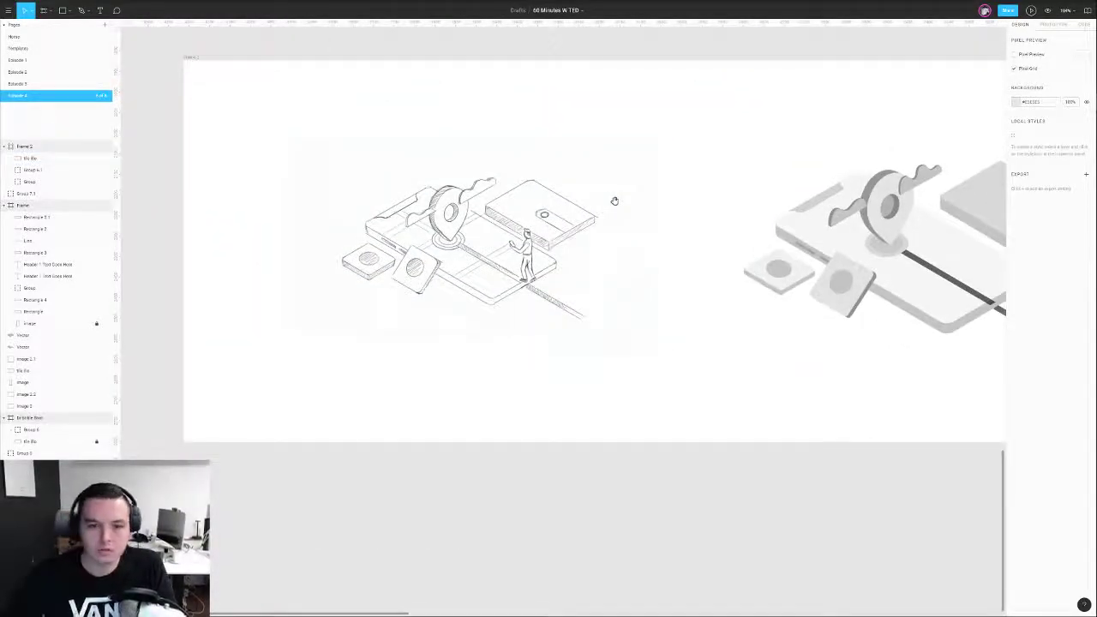
left_click_drag(752, 161, 637, 184)
scroll(658, 221, "right", 5)
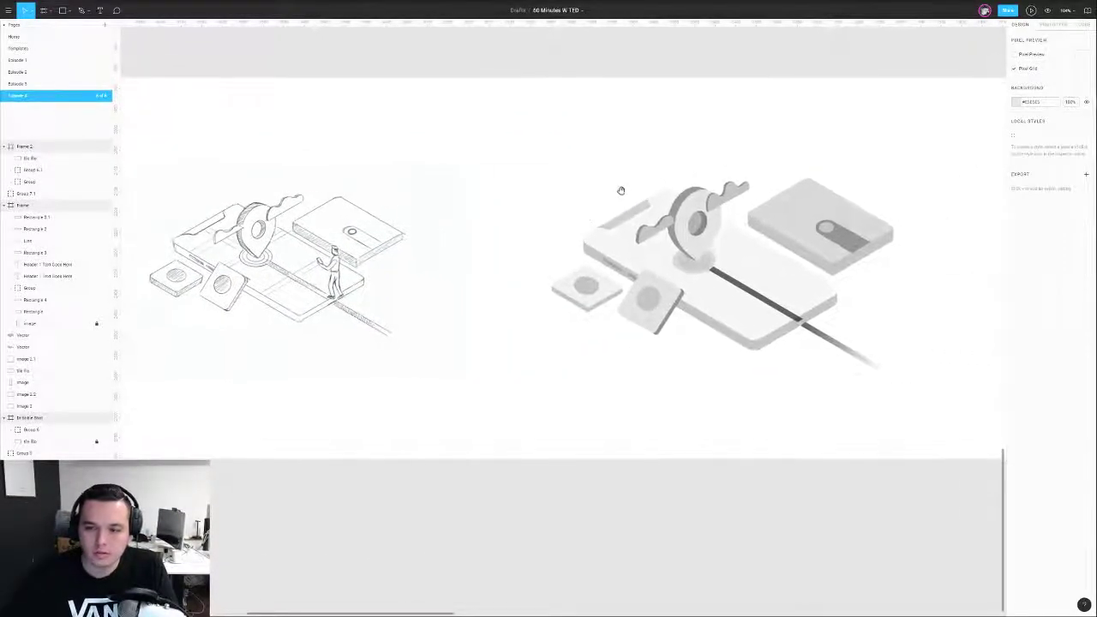
left_click_drag(890, 189, 725, 211)
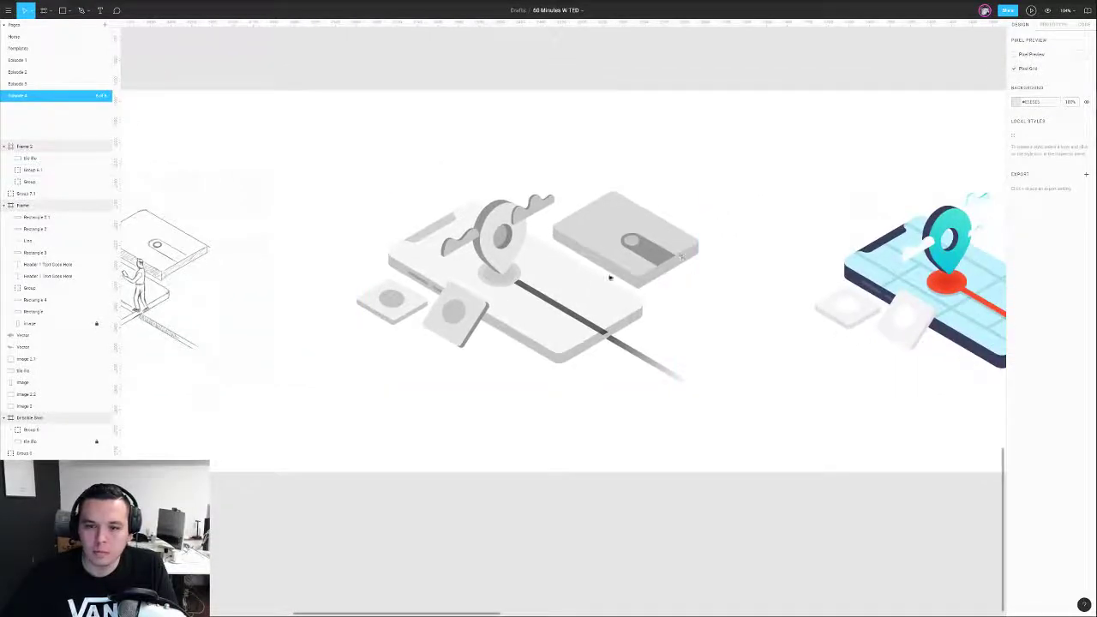
- Ungroup the grayscale illustration in the process row and nudge its pieces slightly sideways together
left_click(490, 240)
key("Return")
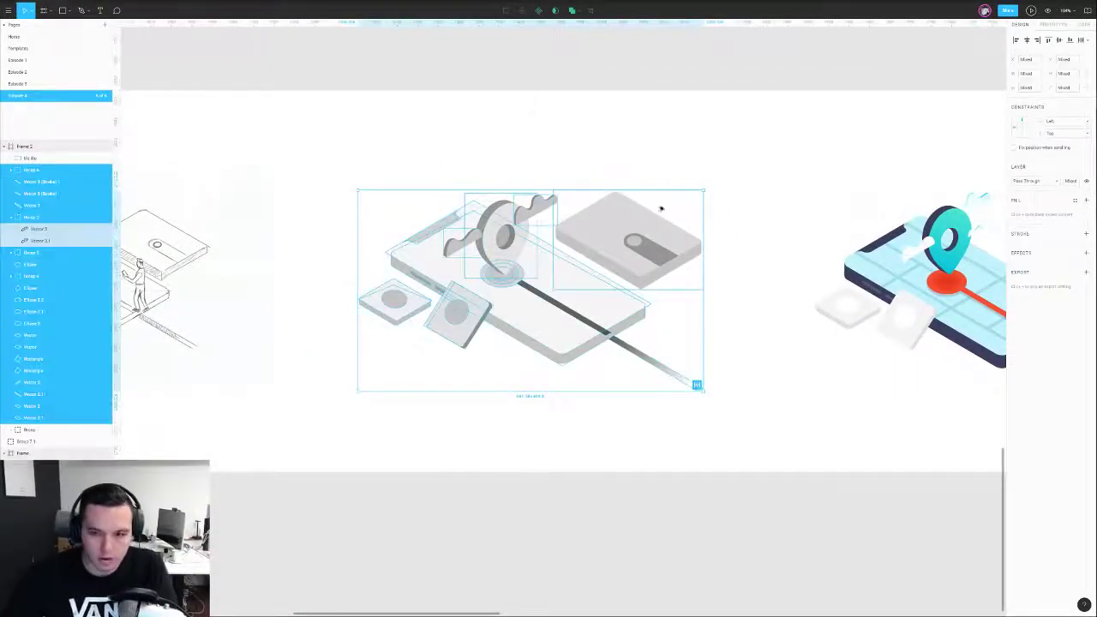
left_click_drag(562, 290, 553, 290)
left_click(739, 276)
- Examine the coloured illustration in the process row against the grayscale stage
left_click_drag(789, 268, 443, 241)
left_click_drag(774, 138, 575, 179)
scroll(662, 304, "down", 1)
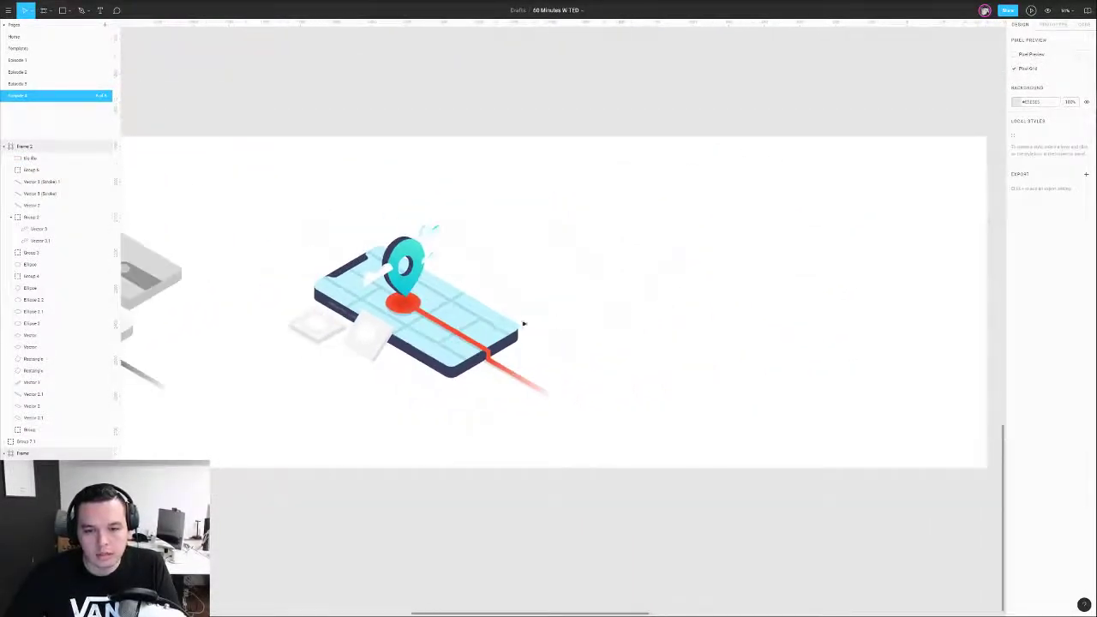
scroll(690, 247, "down", 1)
left_click_drag(745, 208, 757, 272)
scroll(754, 260, "down", 1)
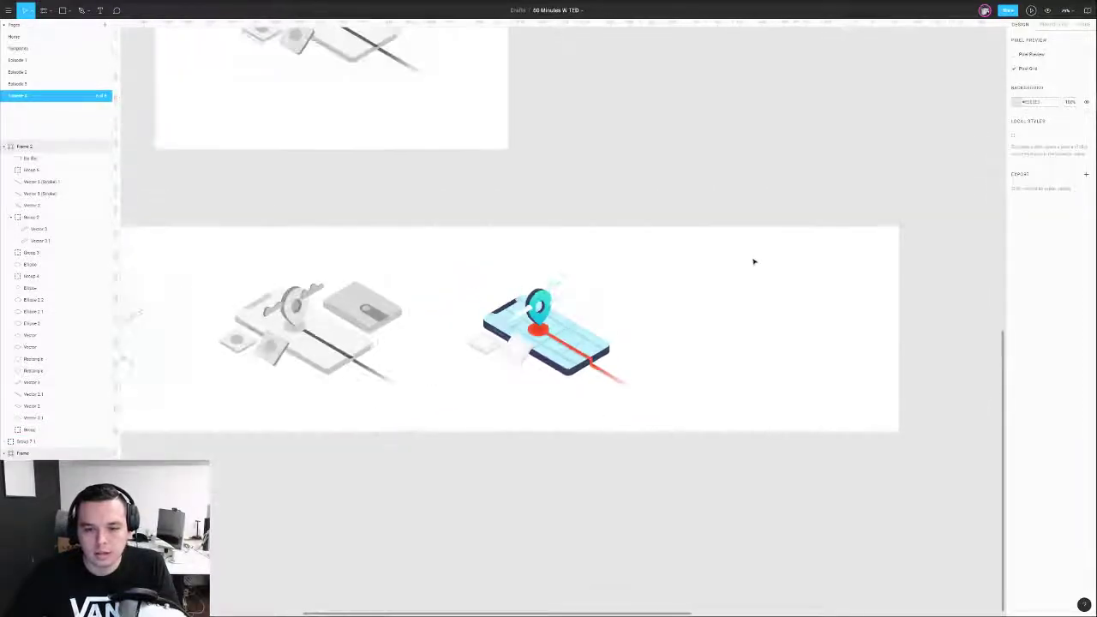
left_click_drag(808, 209, 737, 340)
scroll(720, 340, "down", 1)
- Review the mockup and the original Tile page side by side, from the hero down to the footer
left_click_drag(927, 85, 517, 279)
scroll(528, 275, "up", 1)
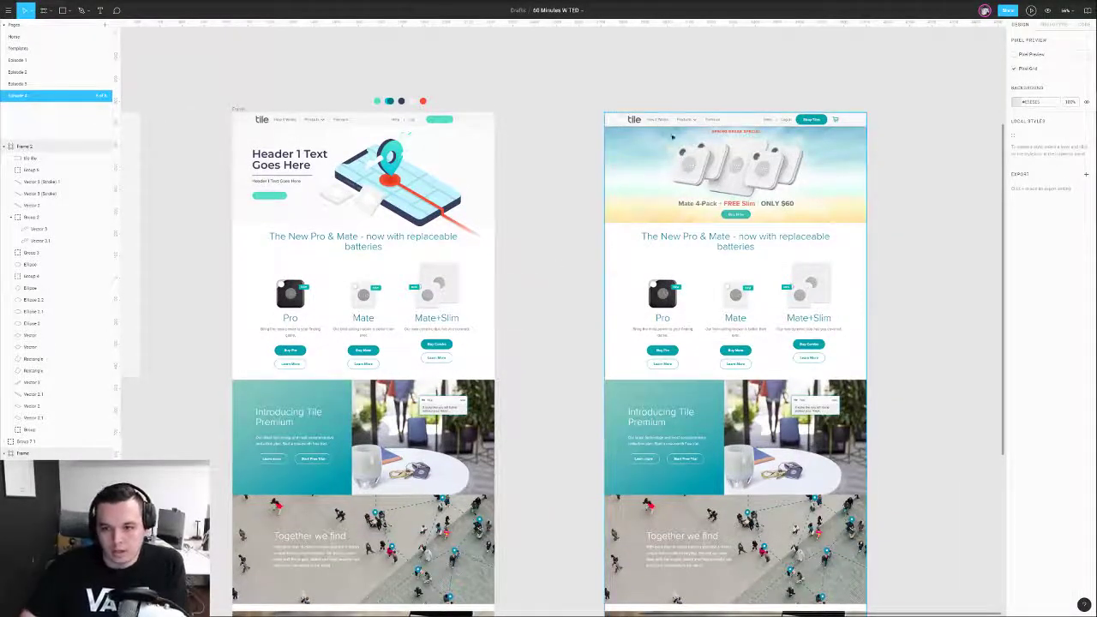
scroll(580, 257, "down", 5)
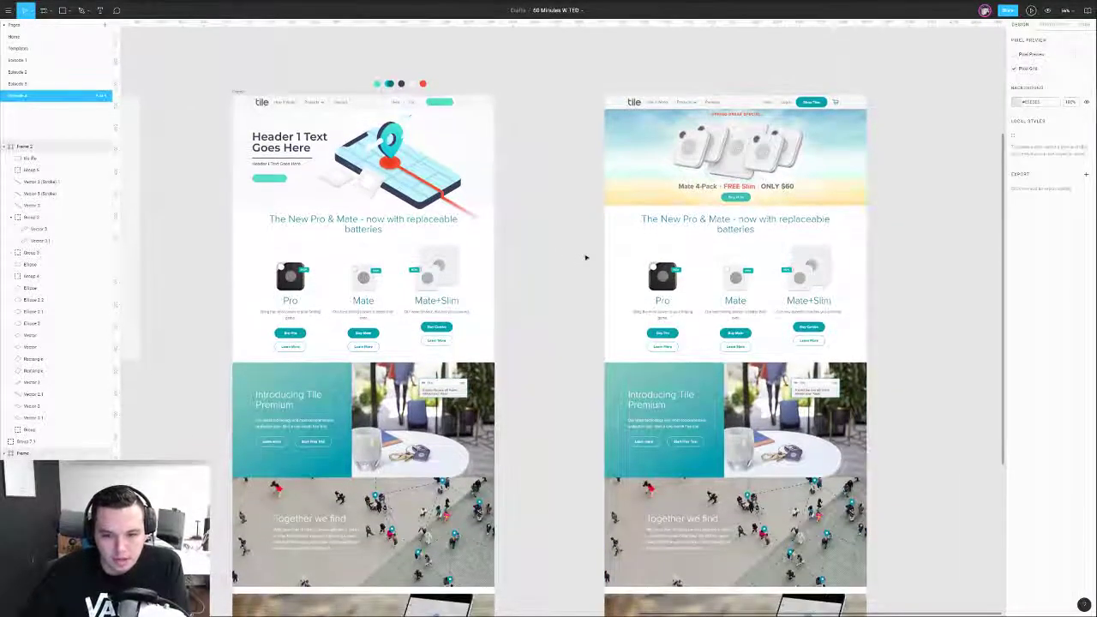
scroll(581, 259, "down", 1)
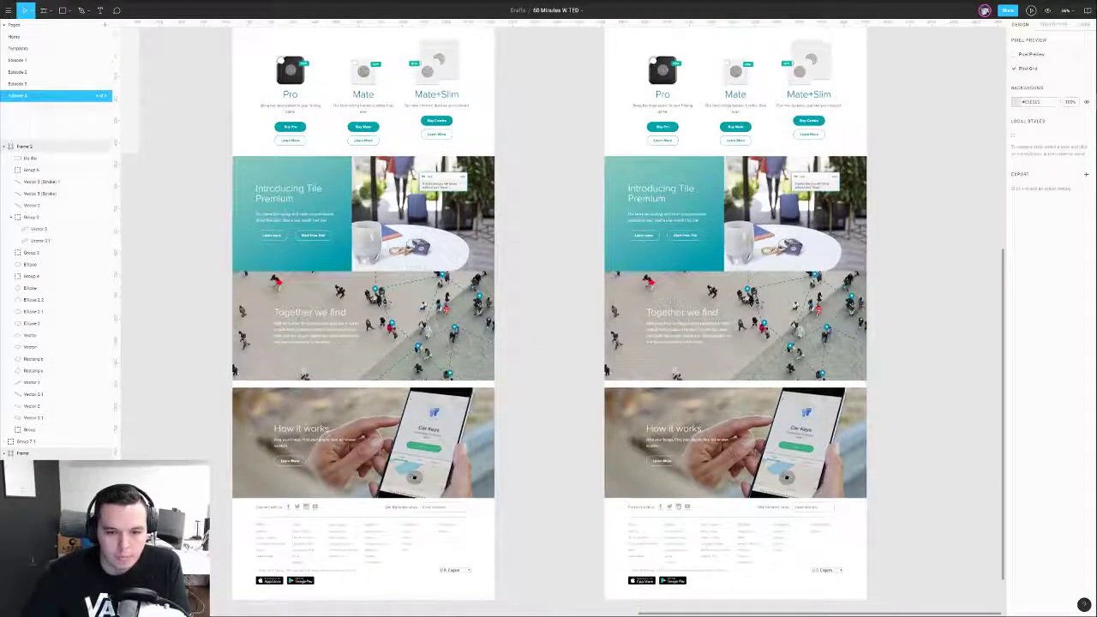
scroll(300, 339, "up", 2)
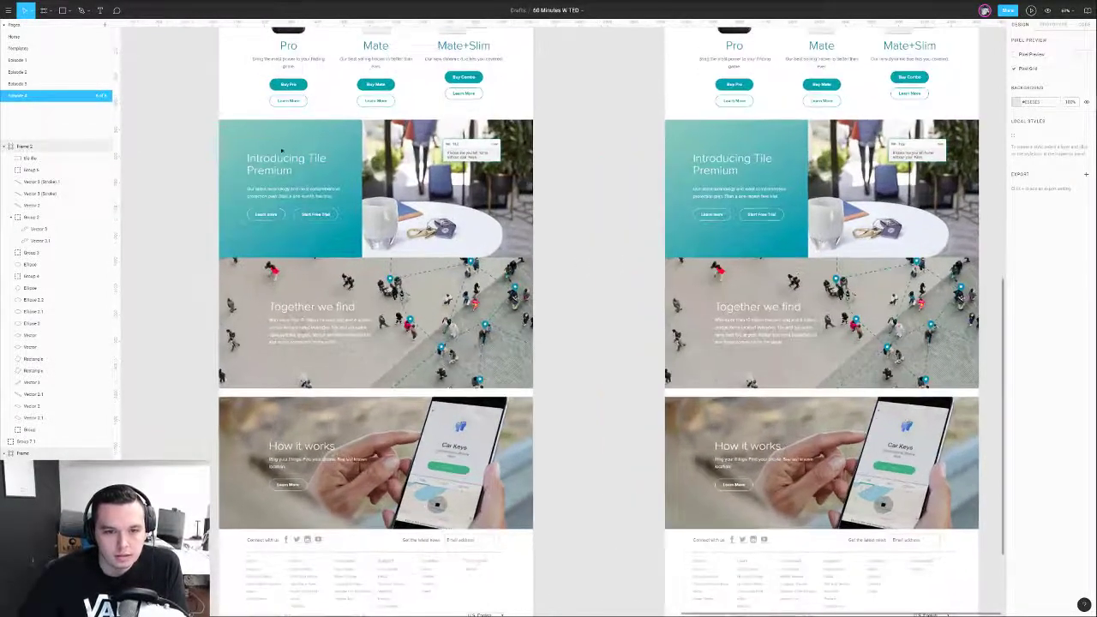
scroll(321, 341, "up", 1)
scroll(326, 336, "up", 5)
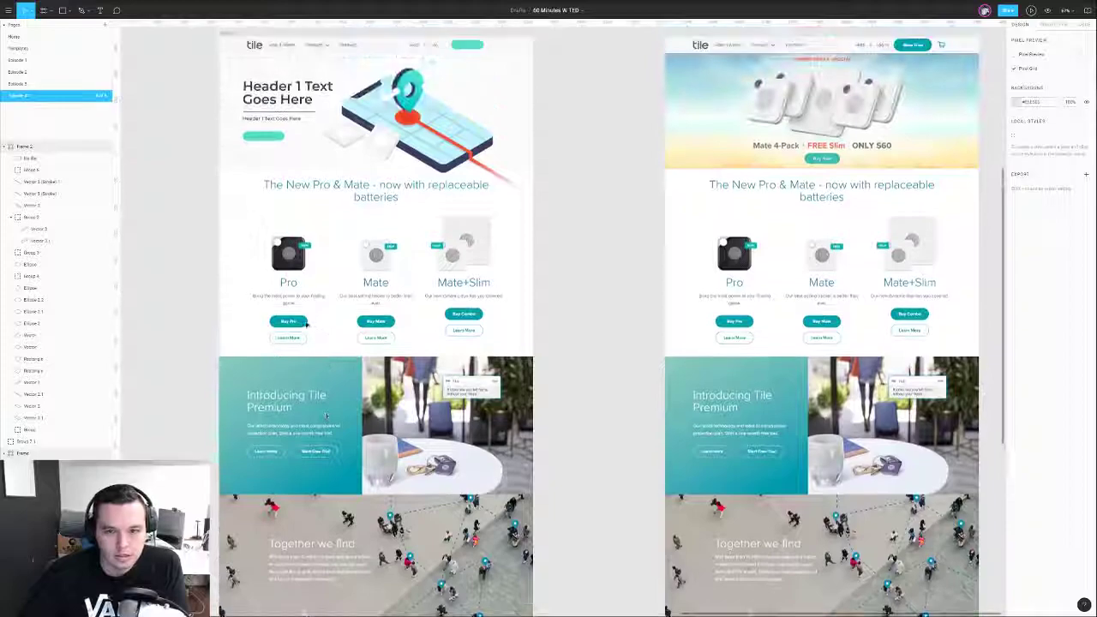
scroll(350, 318, "down", 6)
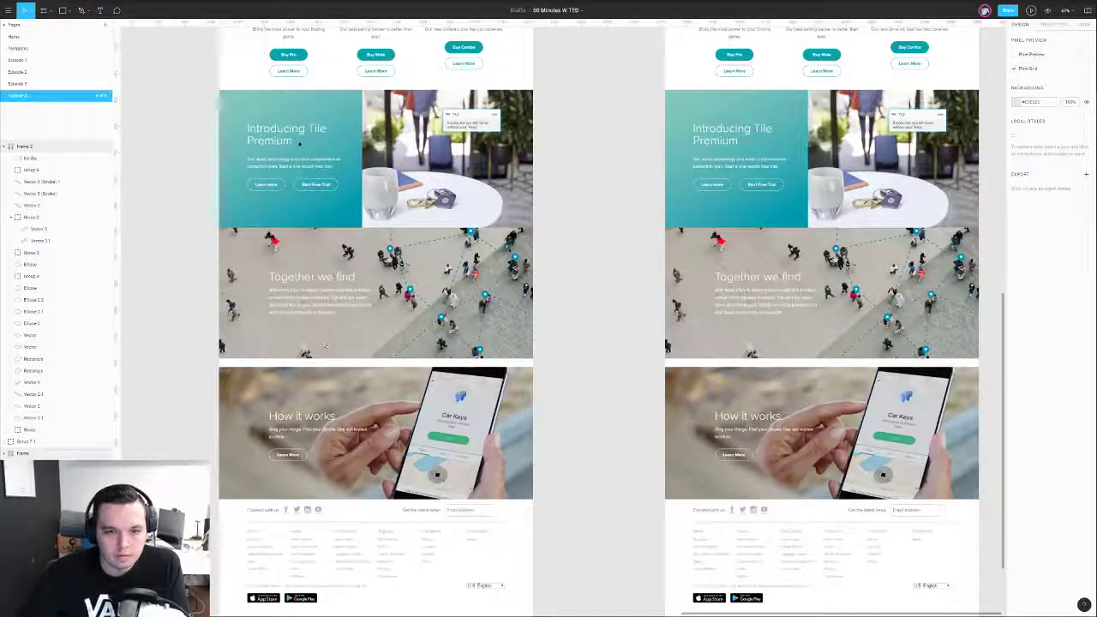
scroll(353, 300, "down", 3)
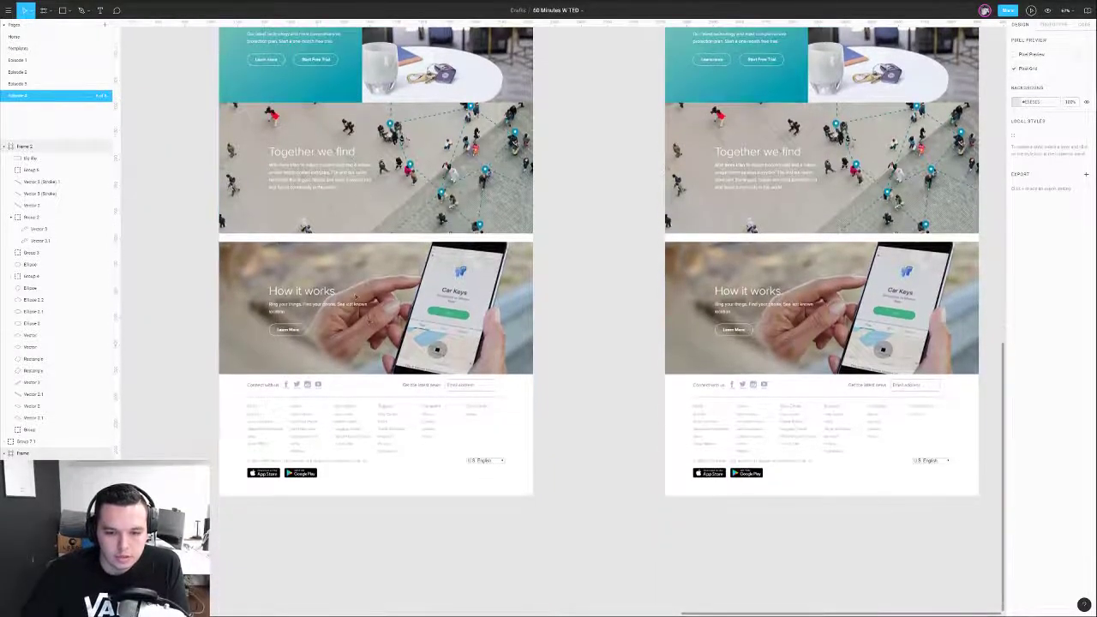
scroll(364, 321, "up", 8)
key("p")
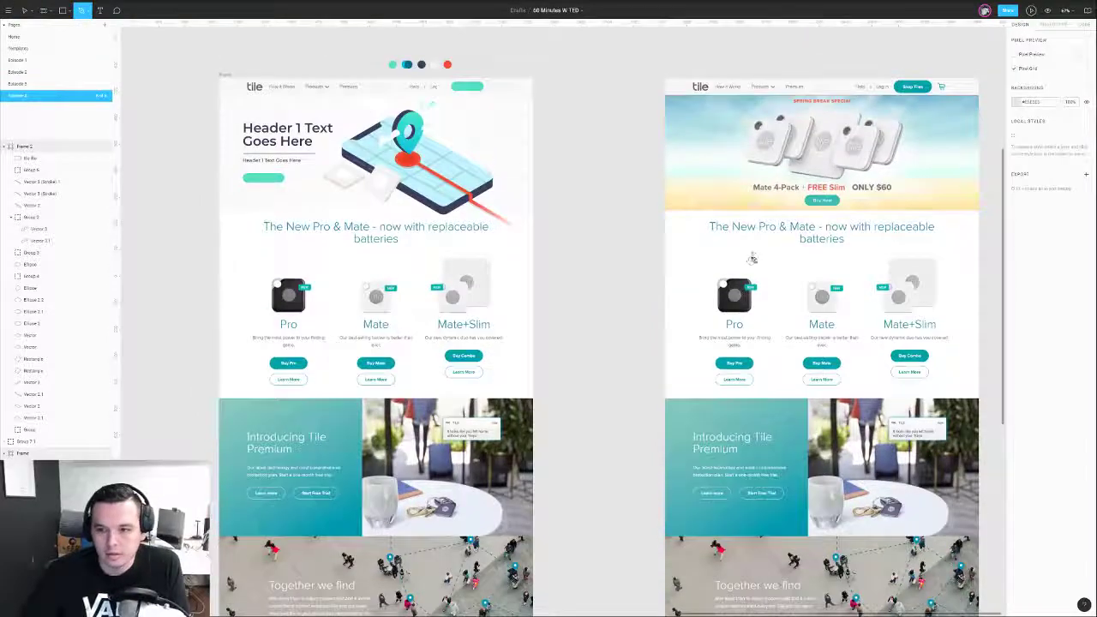
left_click_drag(753, 255, 291, 203)
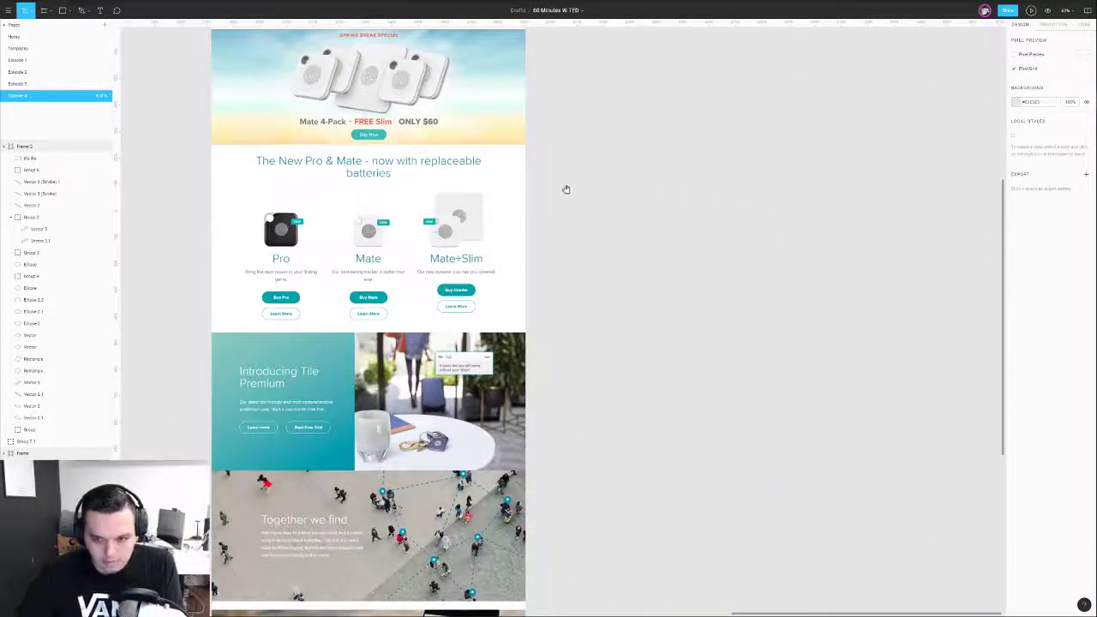
left_click_drag(567, 191, 638, 257)
scroll(646, 257, "down", 3)
left_click_drag(360, 296, 522, 287)
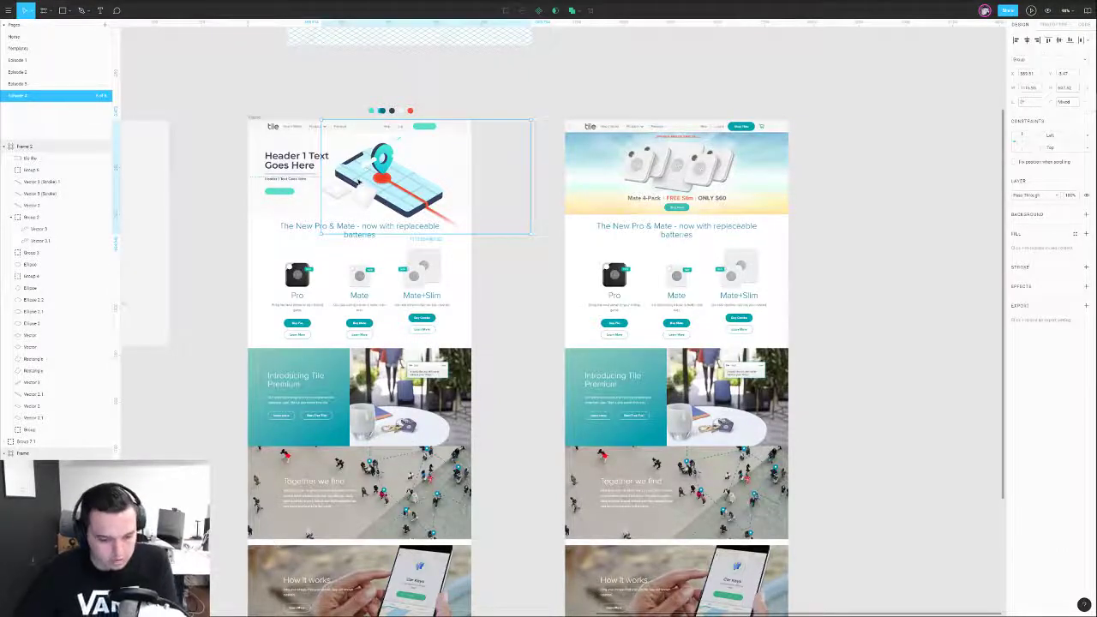
left_click(485, 108)
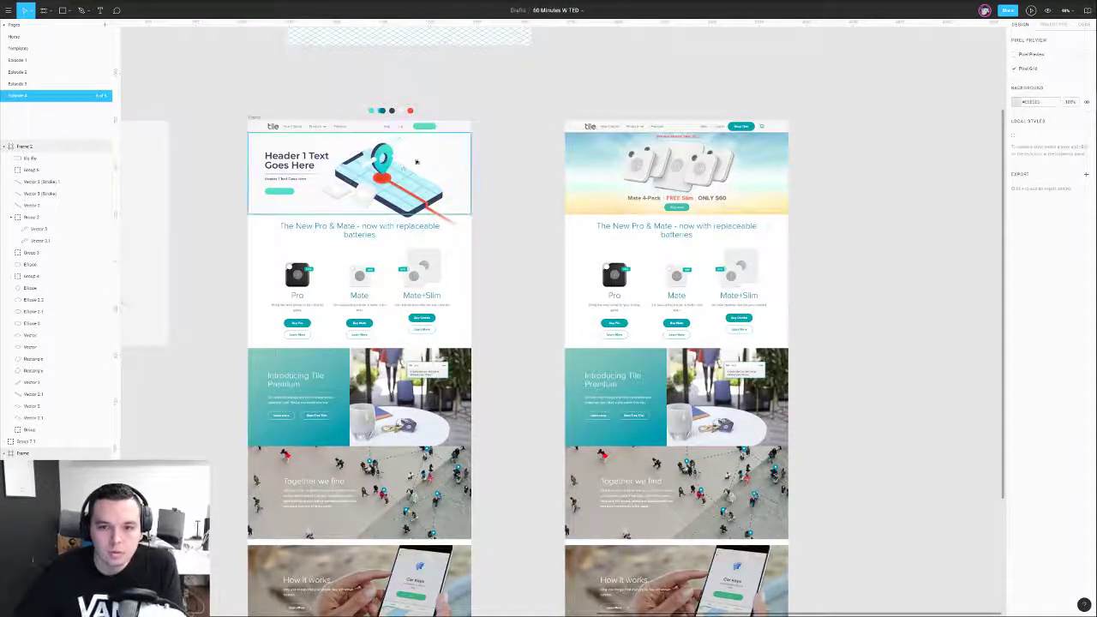
- Try 30% opacity on the map lines across the phone screen in the hero illustration
scroll(355, 180, "up", 3)
scroll(632, 123, "up", 2)
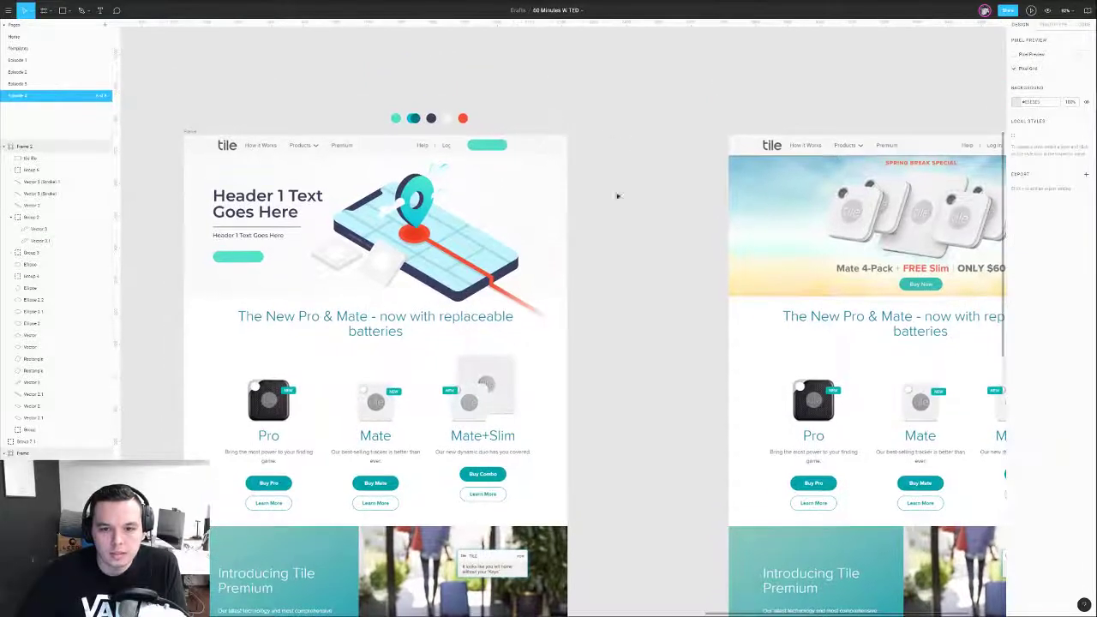
left_click(460, 231)
key("3")
left_click(637, 213)
left_click(461, 237)
left_click(573, 248)
- Set the opacity of the map lines on the hero phone's screen to 40%
left_click(463, 237)
key("4")
left_click(616, 252)
left_click(473, 240)
left_click(615, 245)
- Compare the mockup with the original Tile page section by section, from the hero down to the footer
scroll(610, 230, "right", 2)
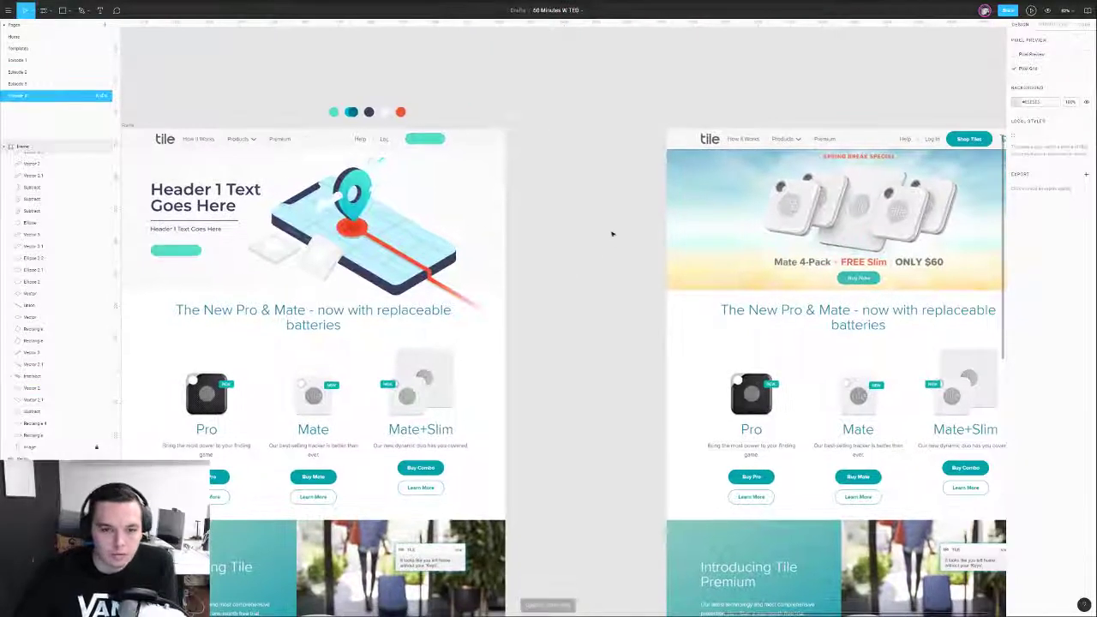
scroll(611, 232, "down", 3)
scroll(570, 237, "right", 3)
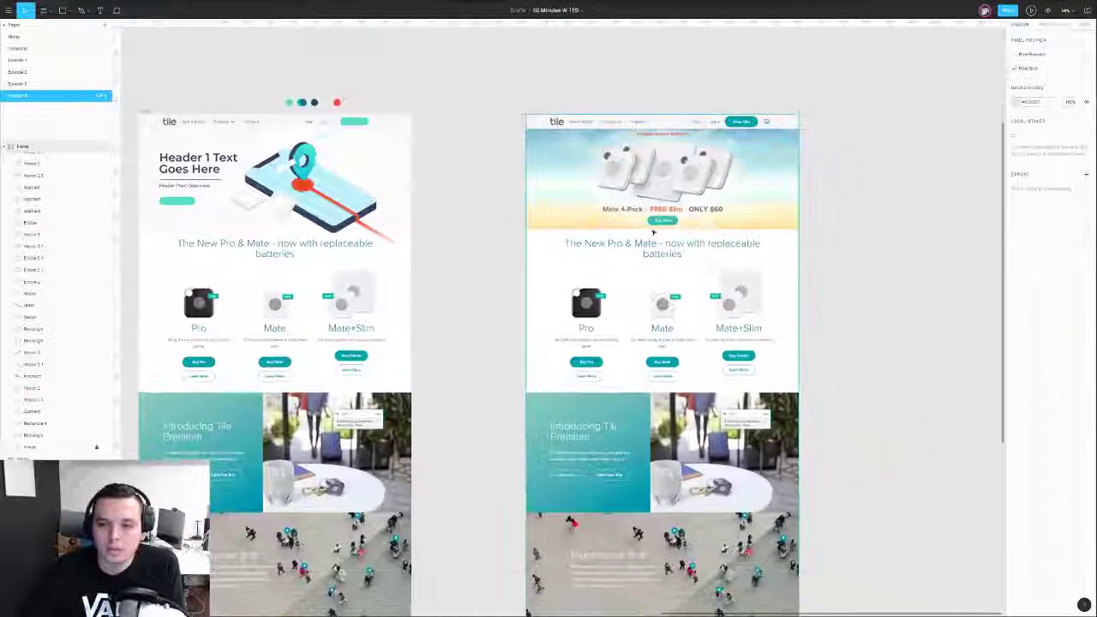
scroll(480, 240, "down", 5)
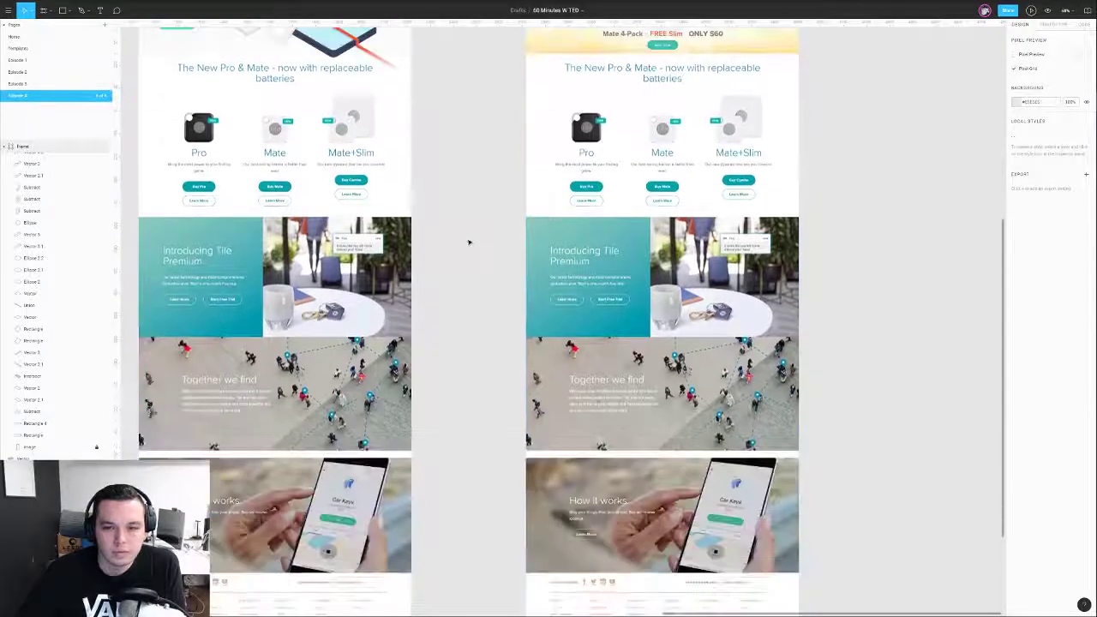
scroll(466, 244, "up", 2)
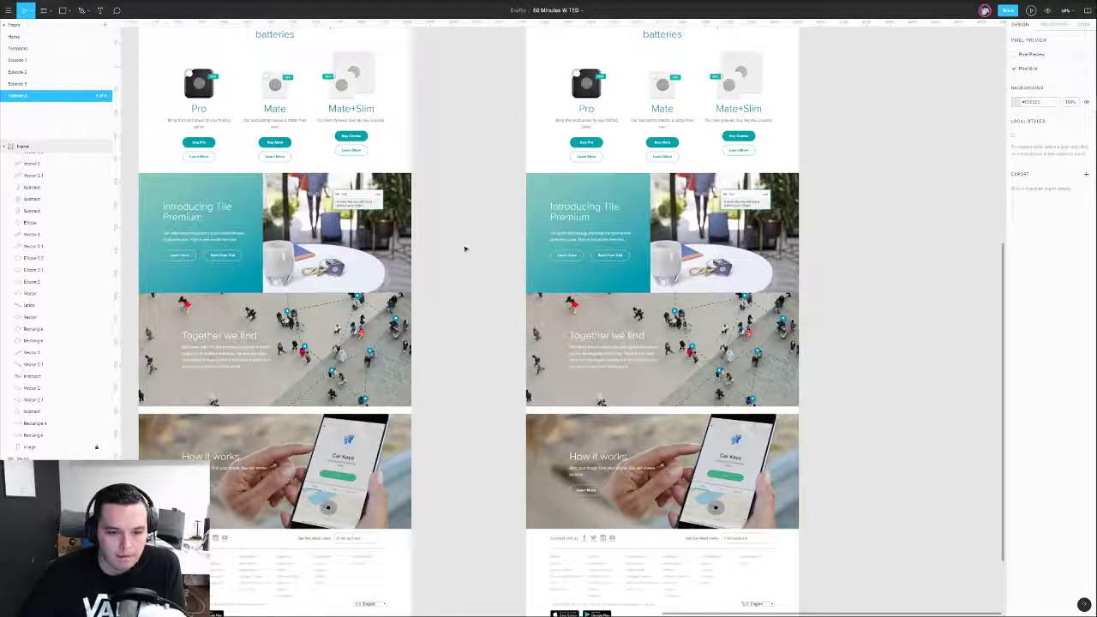
scroll(539, 252, "down", 4)
scroll(565, 265, "left", 2)
scroll(592, 282, "down", 3)
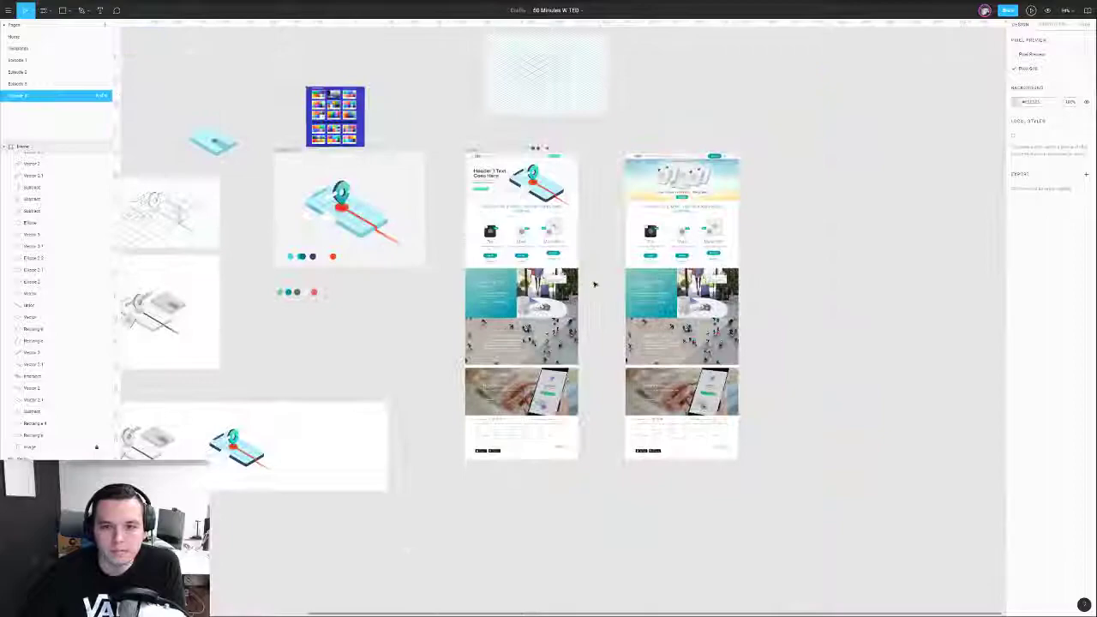
scroll(594, 284, "down", 1)
scroll(594, 284, "right", 1)
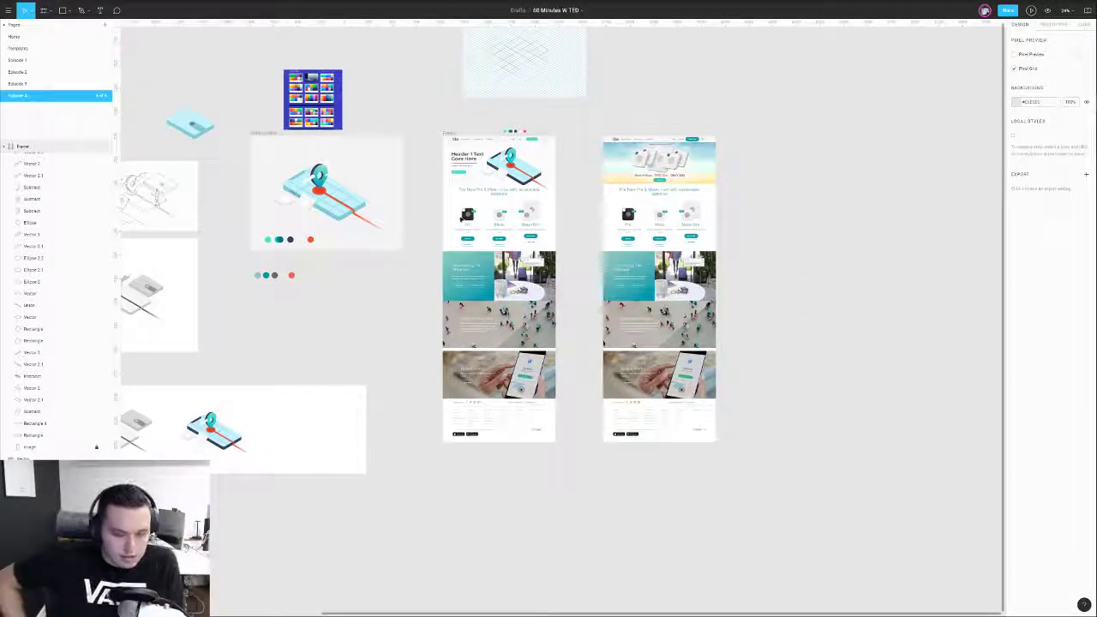
- Examine the mockup's hero illustration and colour palette up close, beside the original page's promotional banner
scroll(508, 176, "up", 3)
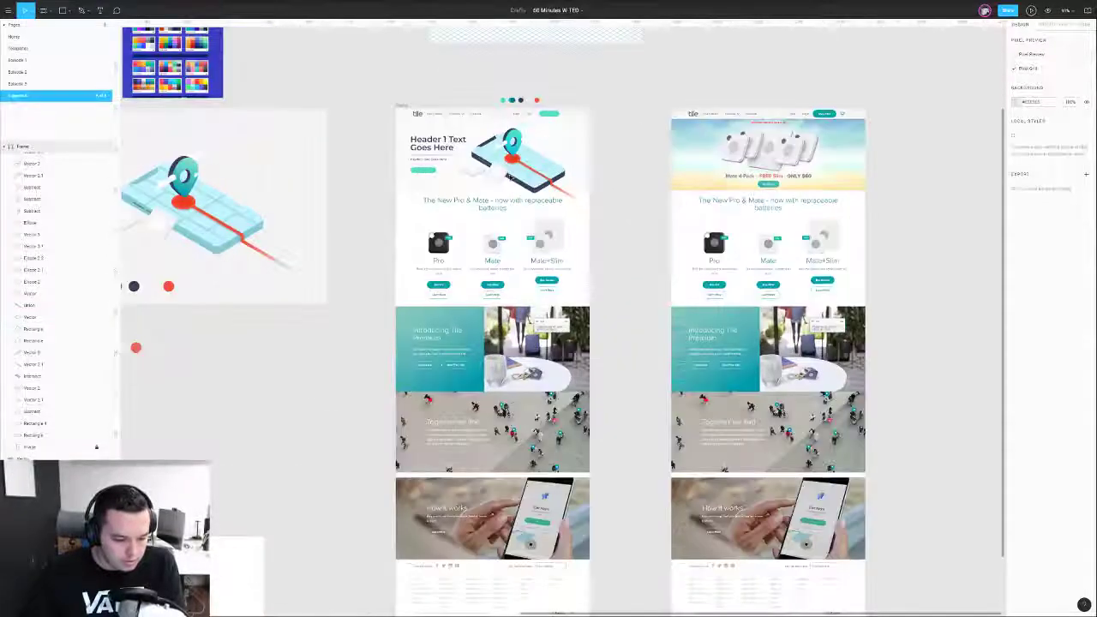
scroll(512, 200, "right", 2)
scroll(518, 195, "up", 3)
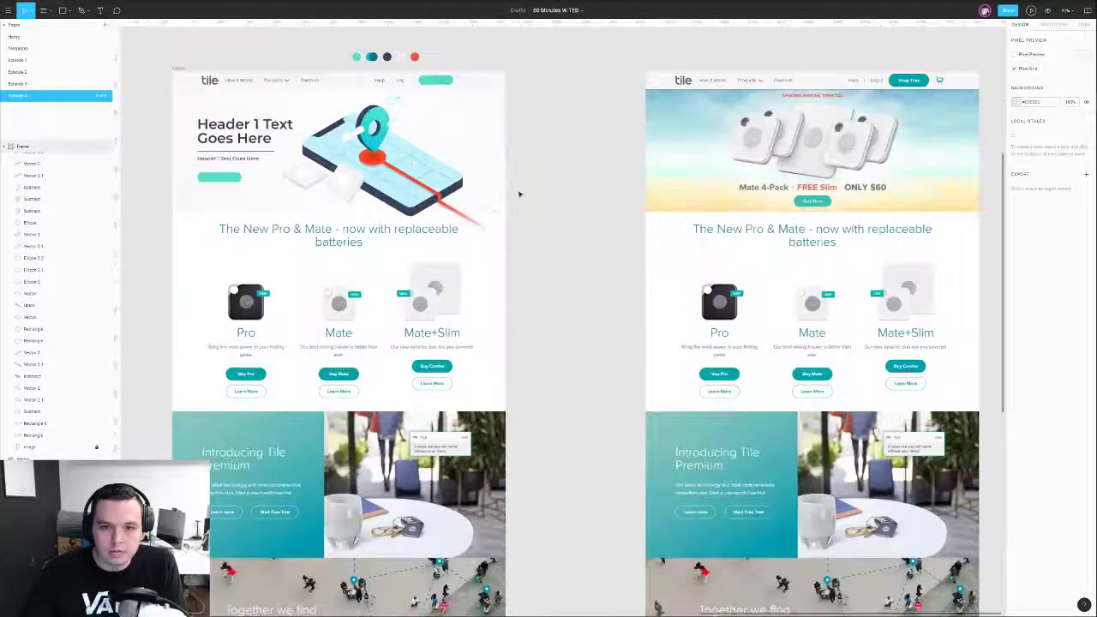
scroll(518, 195, "left", 2)
scroll(523, 196, "up", 3)
scroll(529, 196, "left", 3)
scroll(529, 196, "up", 2)
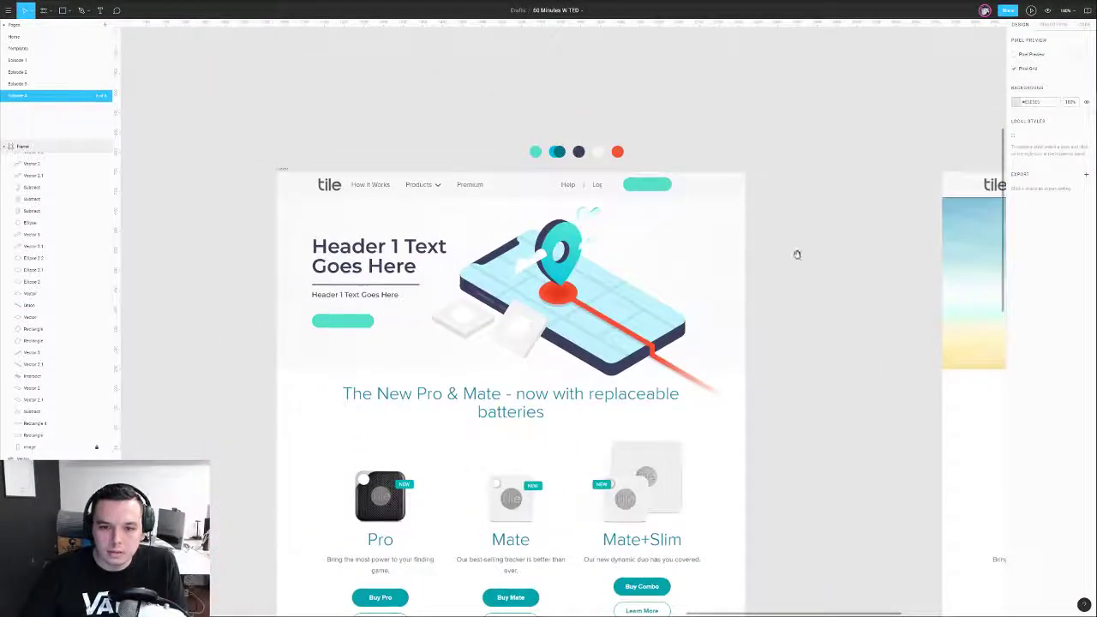
scroll(795, 253, "down", 2)
scroll(769, 215, "down", 3)
scroll(808, 213, "right", 2)
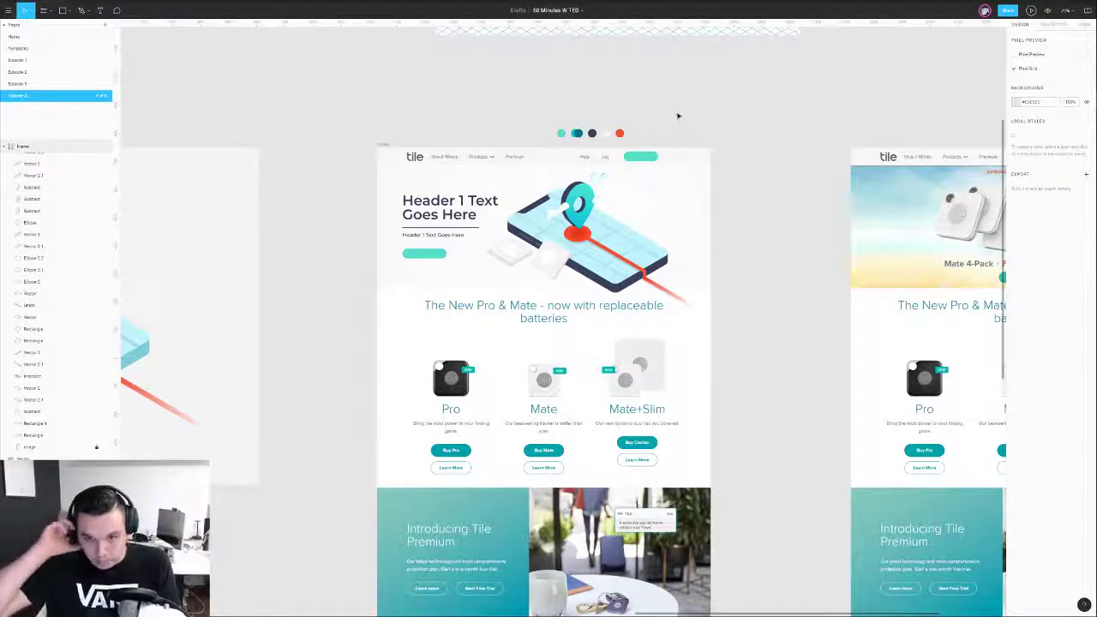
scroll(678, 117, "down", 2)
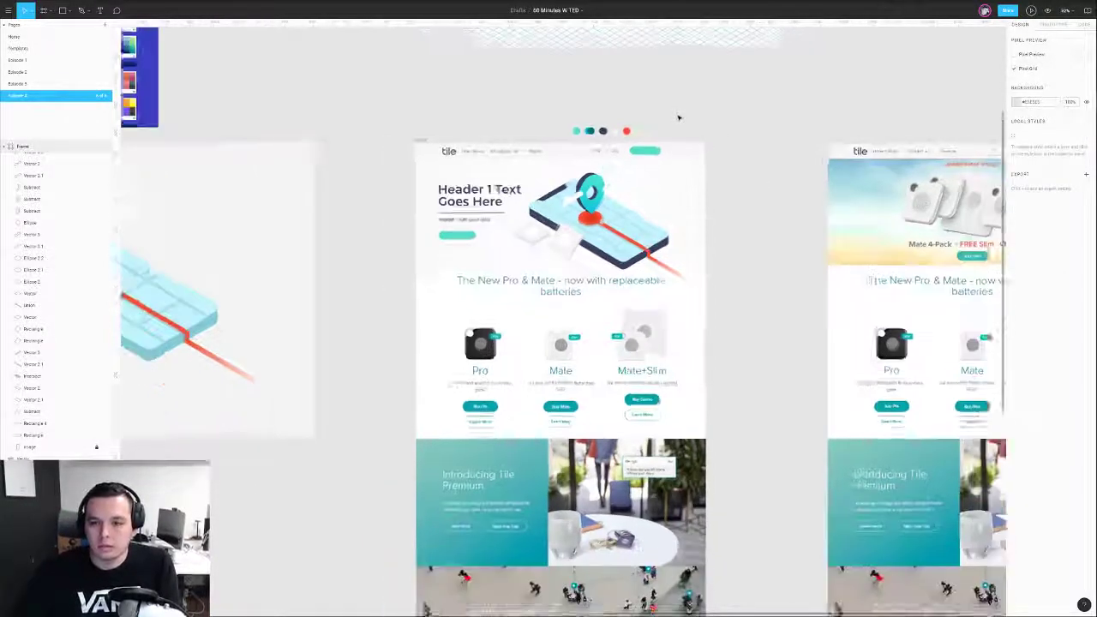
- Select the rectangle behind the teal button in the mockup's navigation bar
scroll(631, 85, "right", 3)
left_click(517, 103)
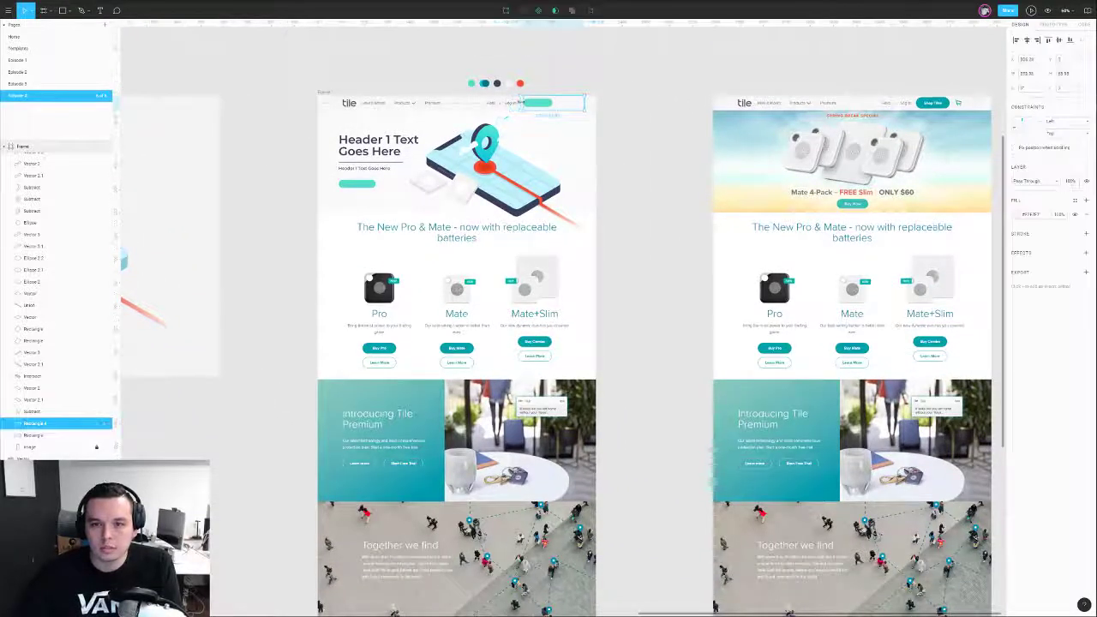